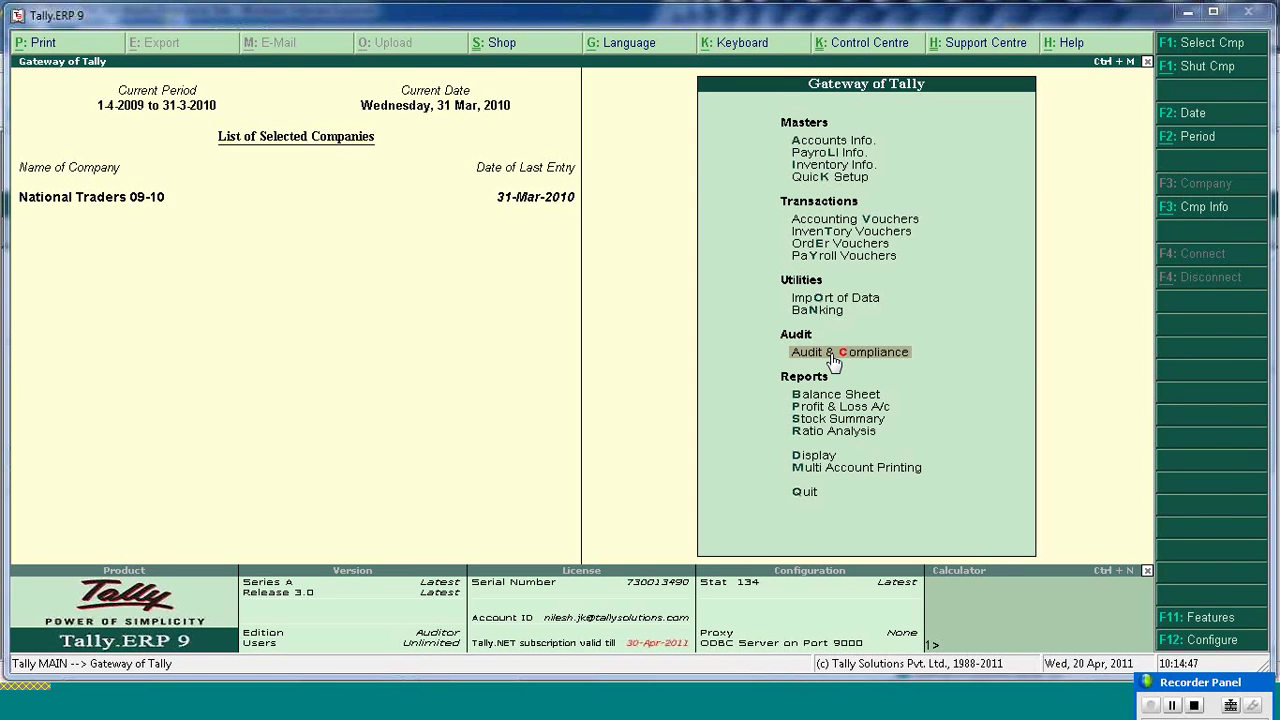
- Open Audit & Compliance and enable its security by entering the administrator name and the password twice, then accept
left_click(833, 355)
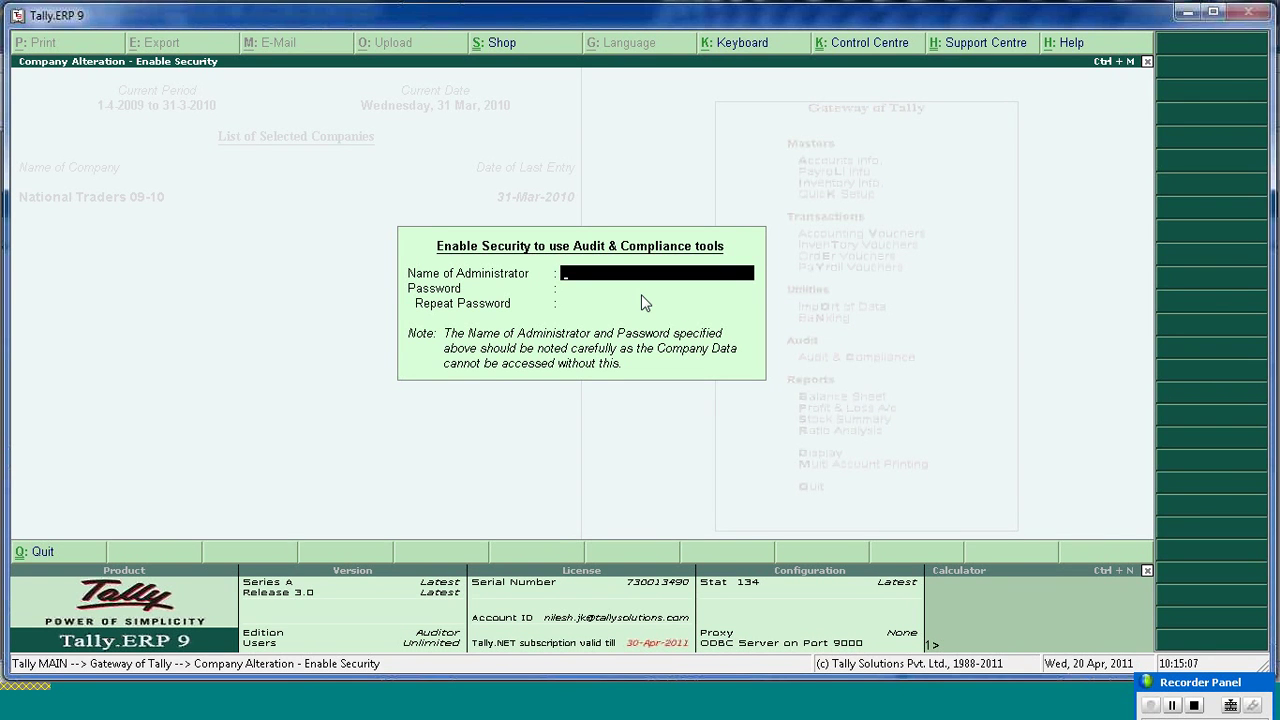
type("a")
key("Return")
type("a")
key("Return")
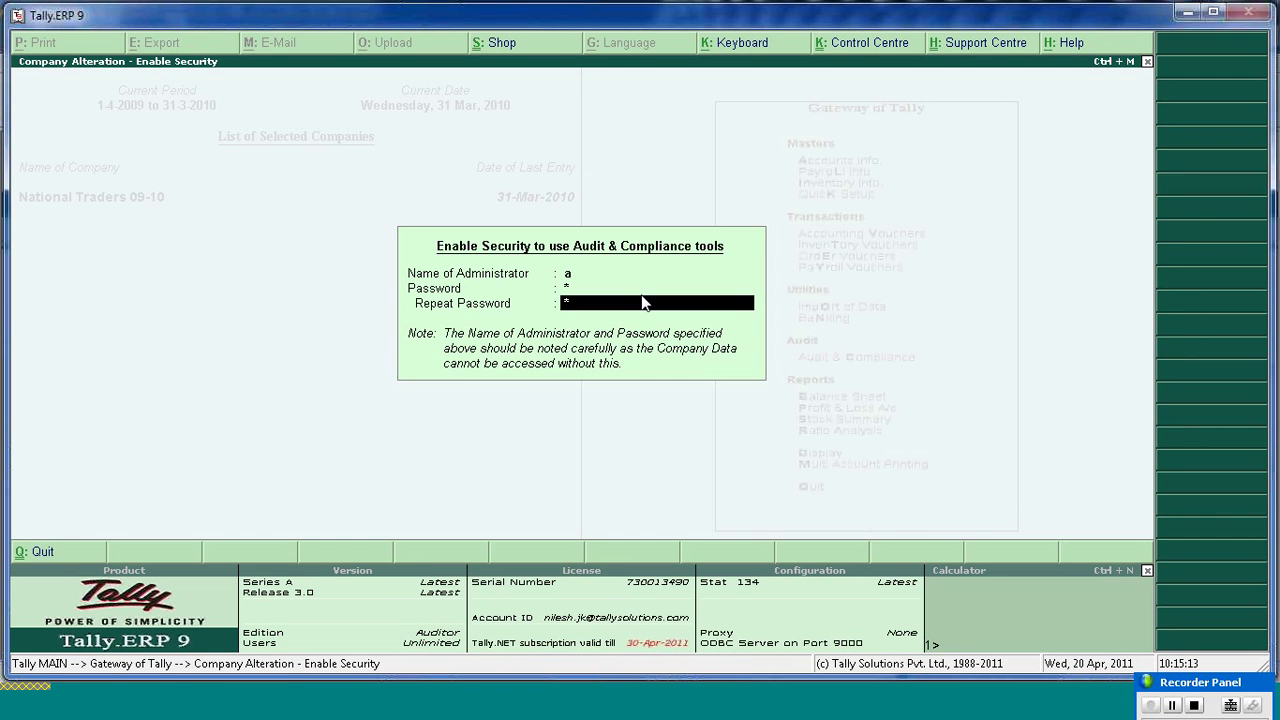
type("a")
key("Return")
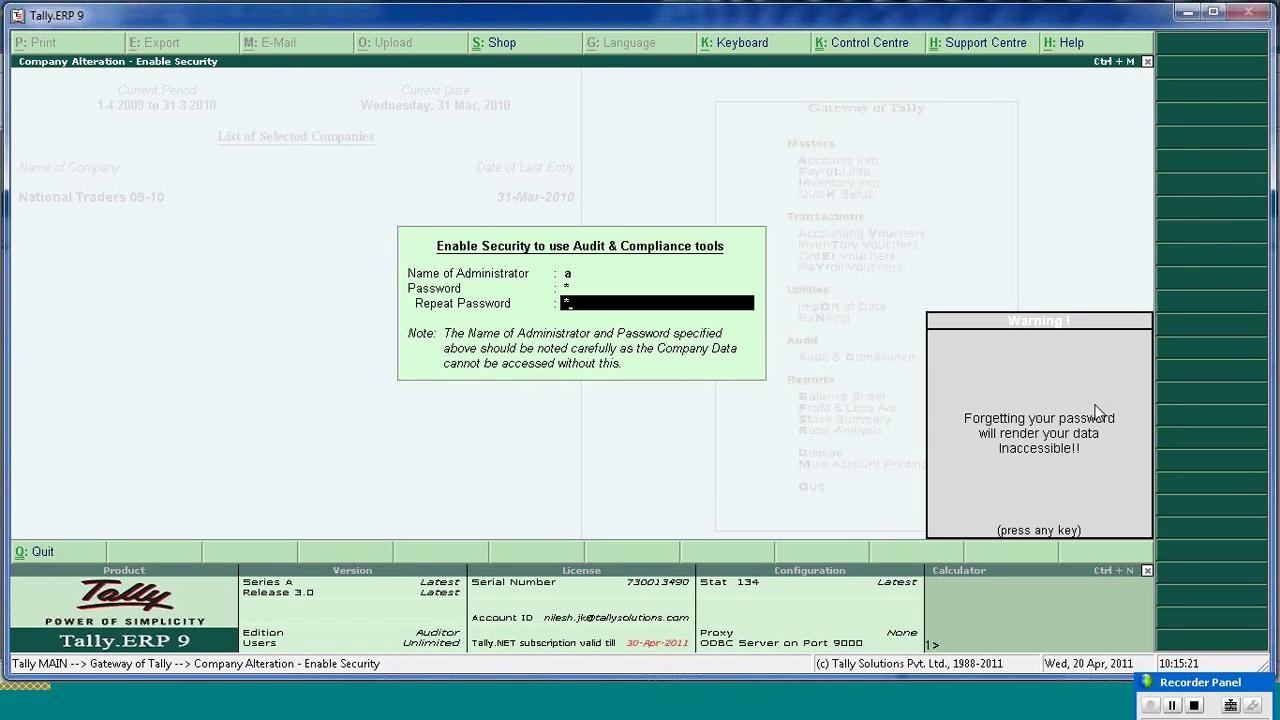
key("Return")
key("y")
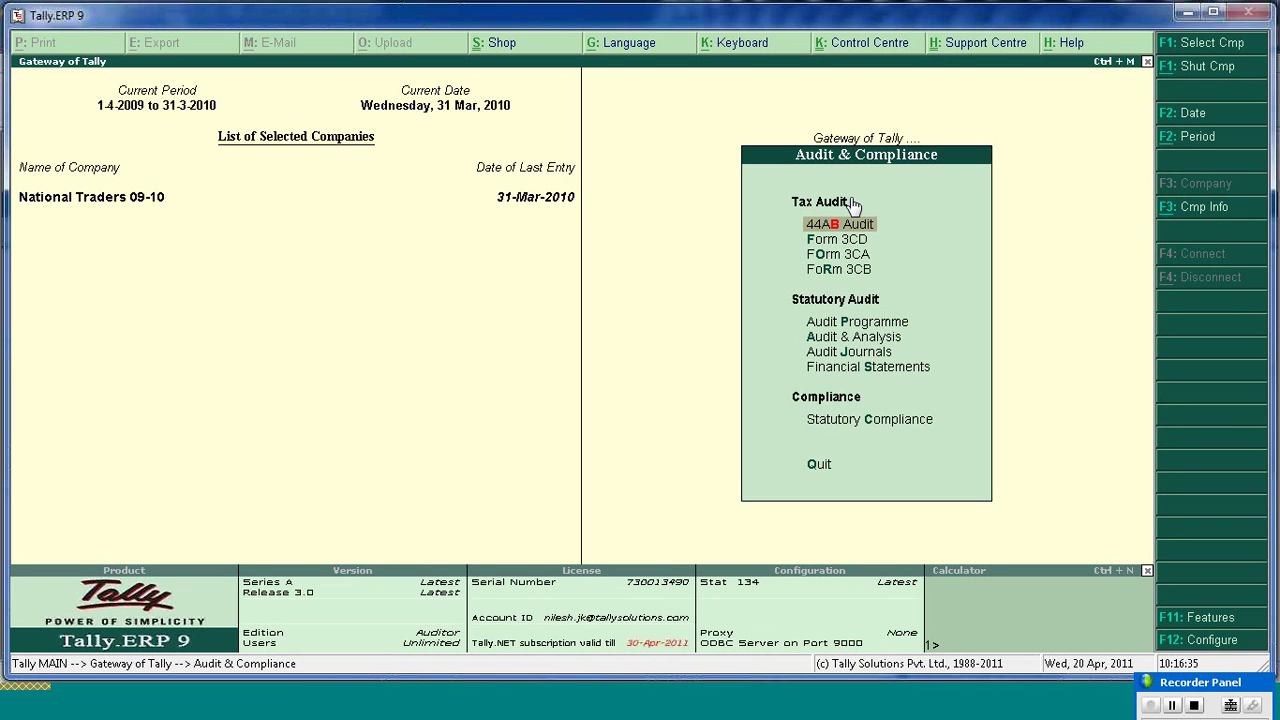
- Open Audit & Analysis for the statutory audit of National Traders 09-10
left_click(848, 341)
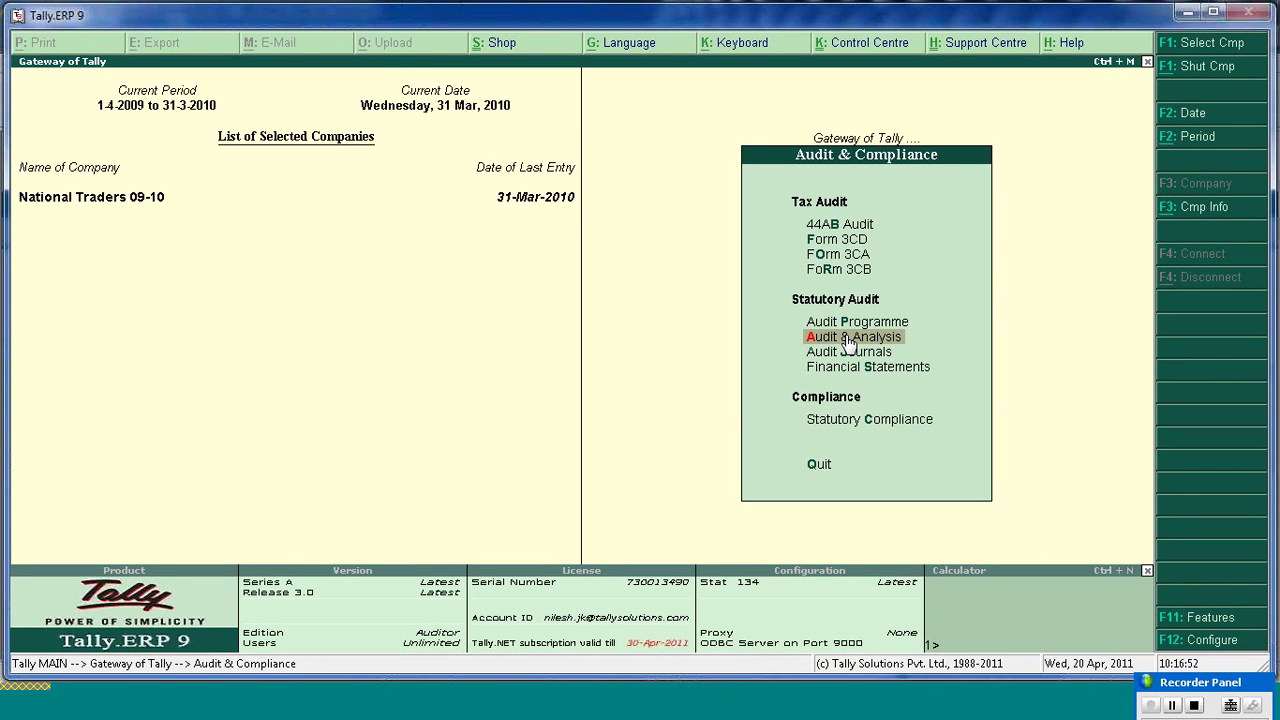
left_click(848, 341)
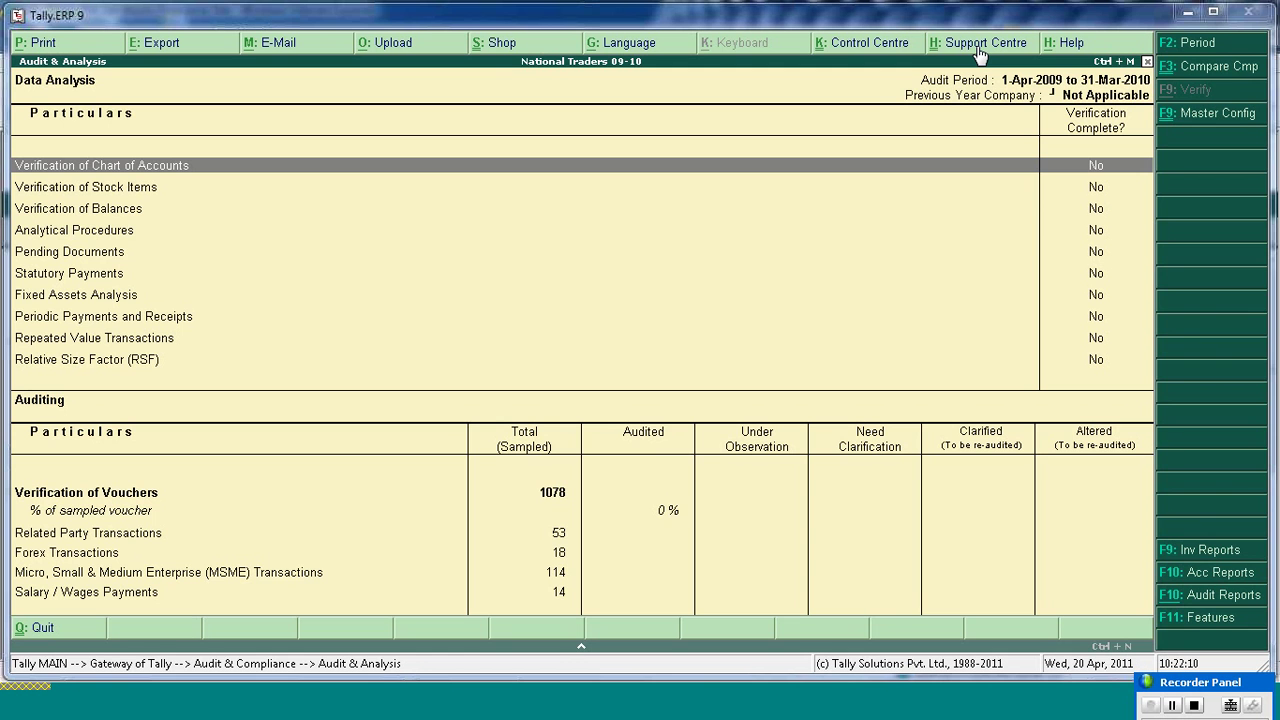
- Consult the local help on the Statutory Audit Dashboard in a maximized window, skim the page and close it
left_click(1070, 46)
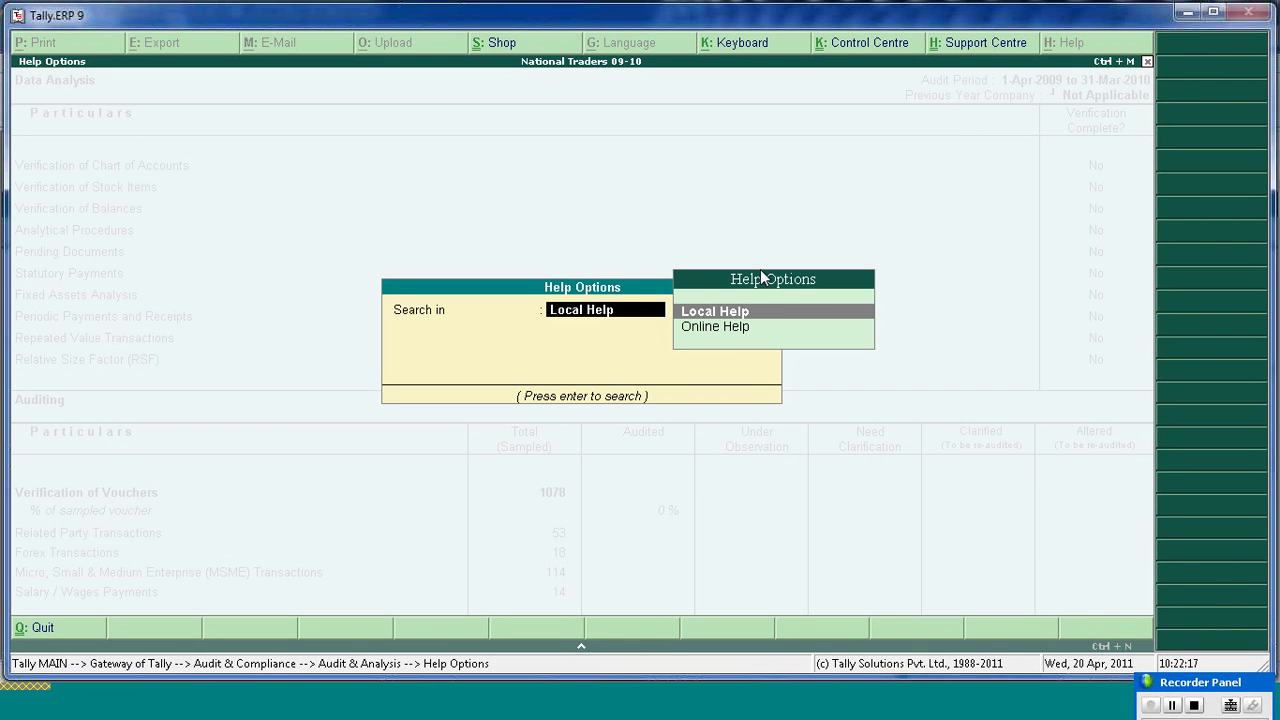
left_click(733, 315)
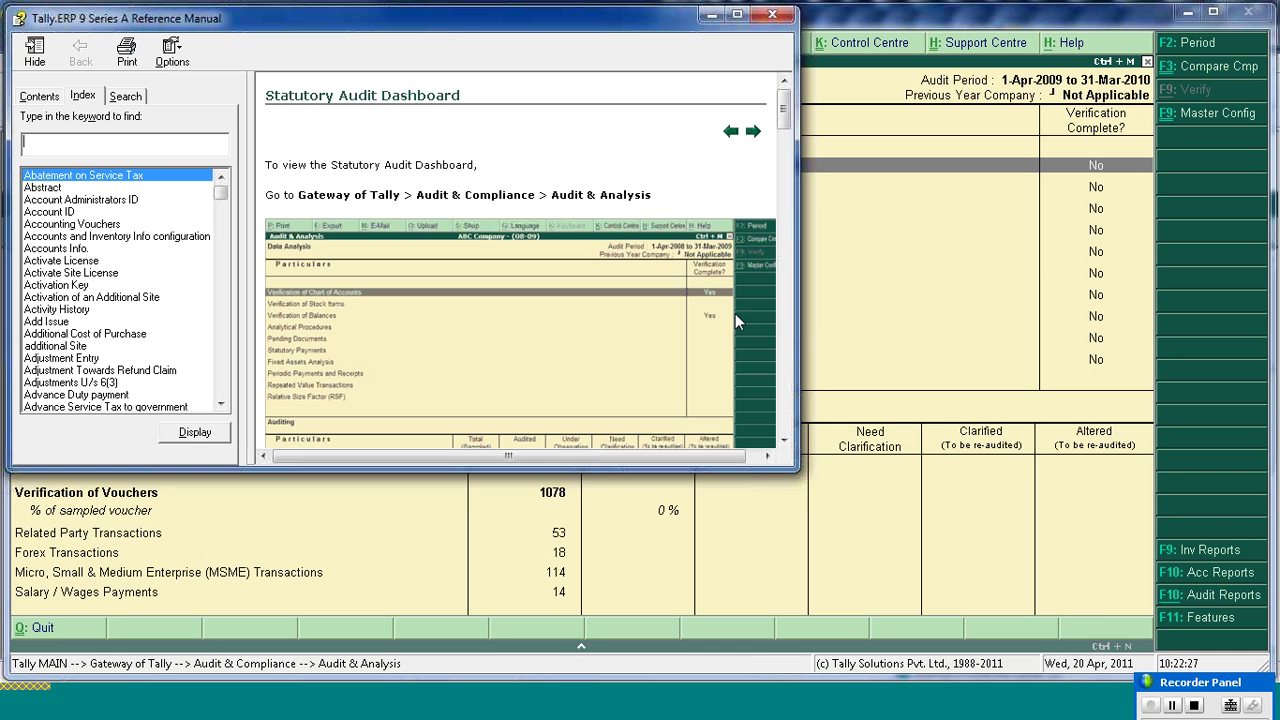
left_click(737, 14)
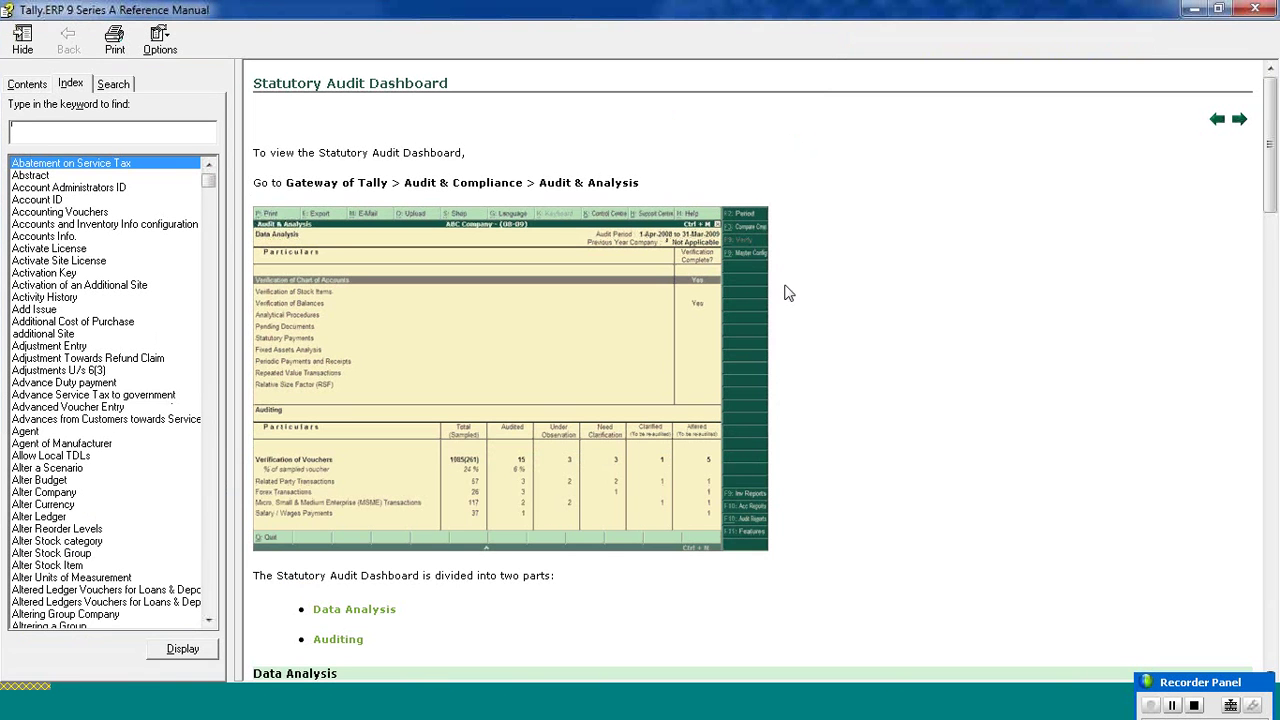
left_click_drag(1273, 136, 1275, 292)
left_click_drag(1272, 292, 1272, 100)
left_click(1256, 10)
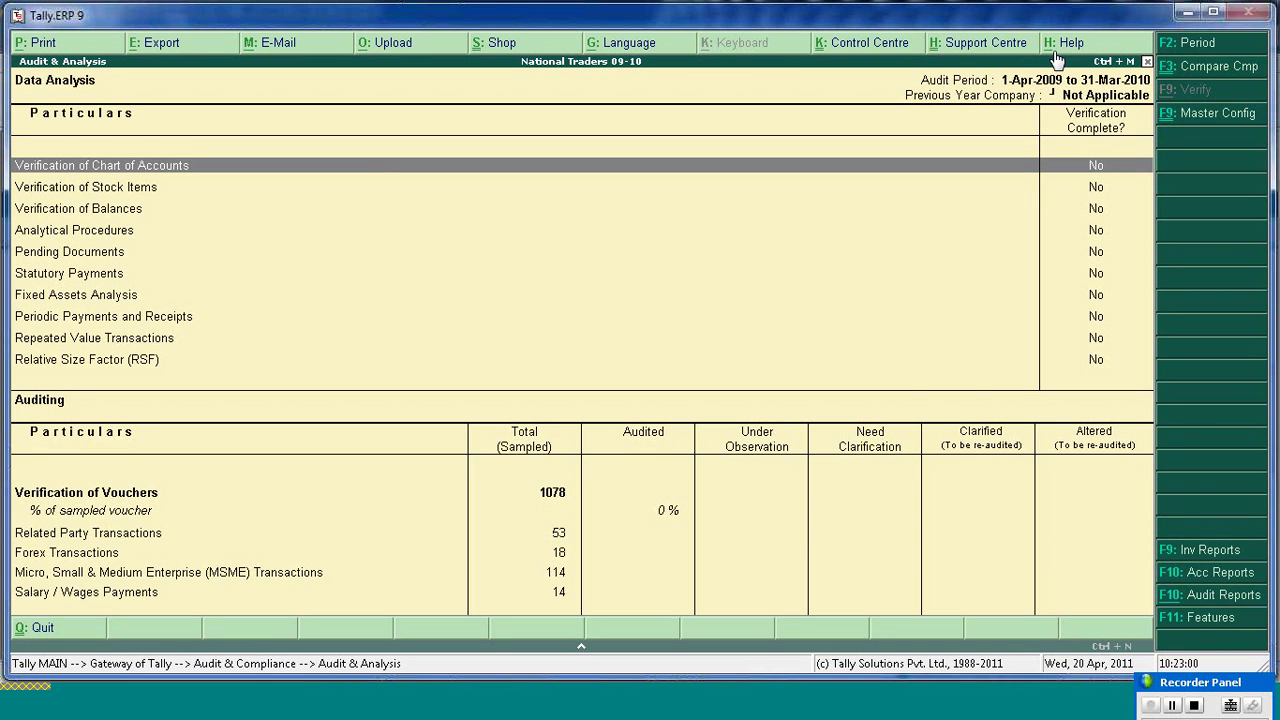
left_click(117, 191)
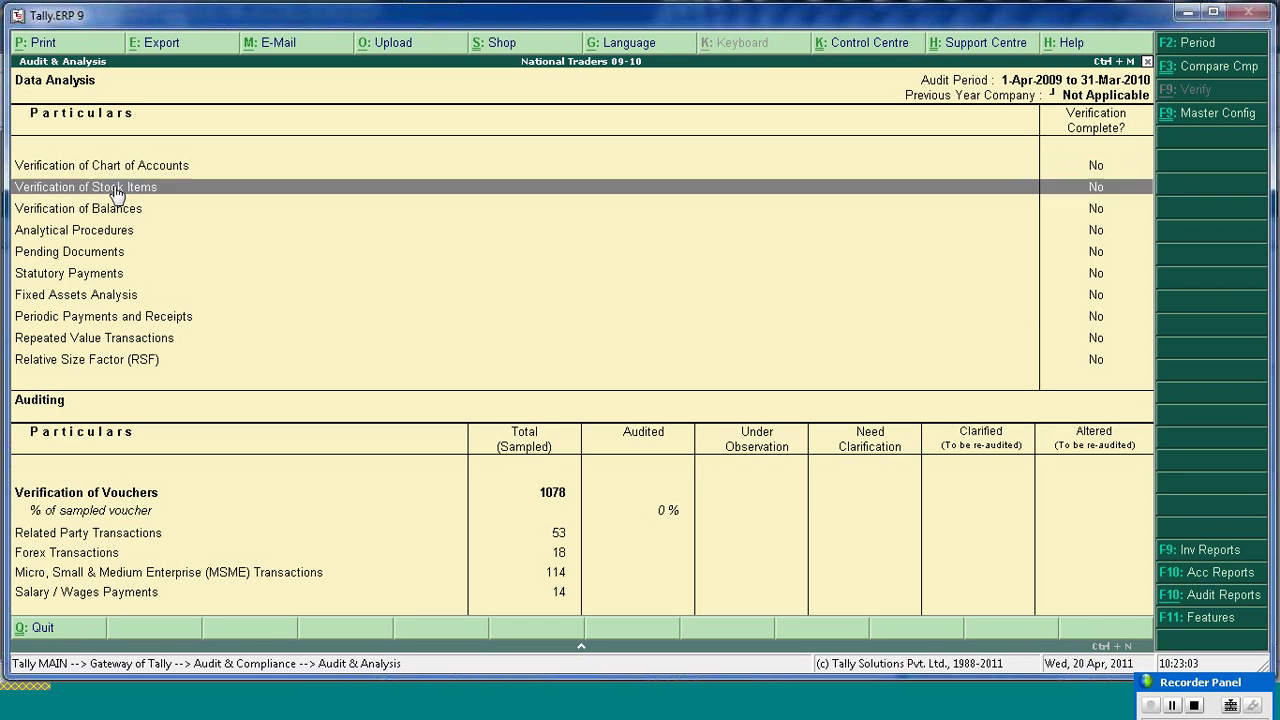
key("Down")
key("Up")
key("Up")
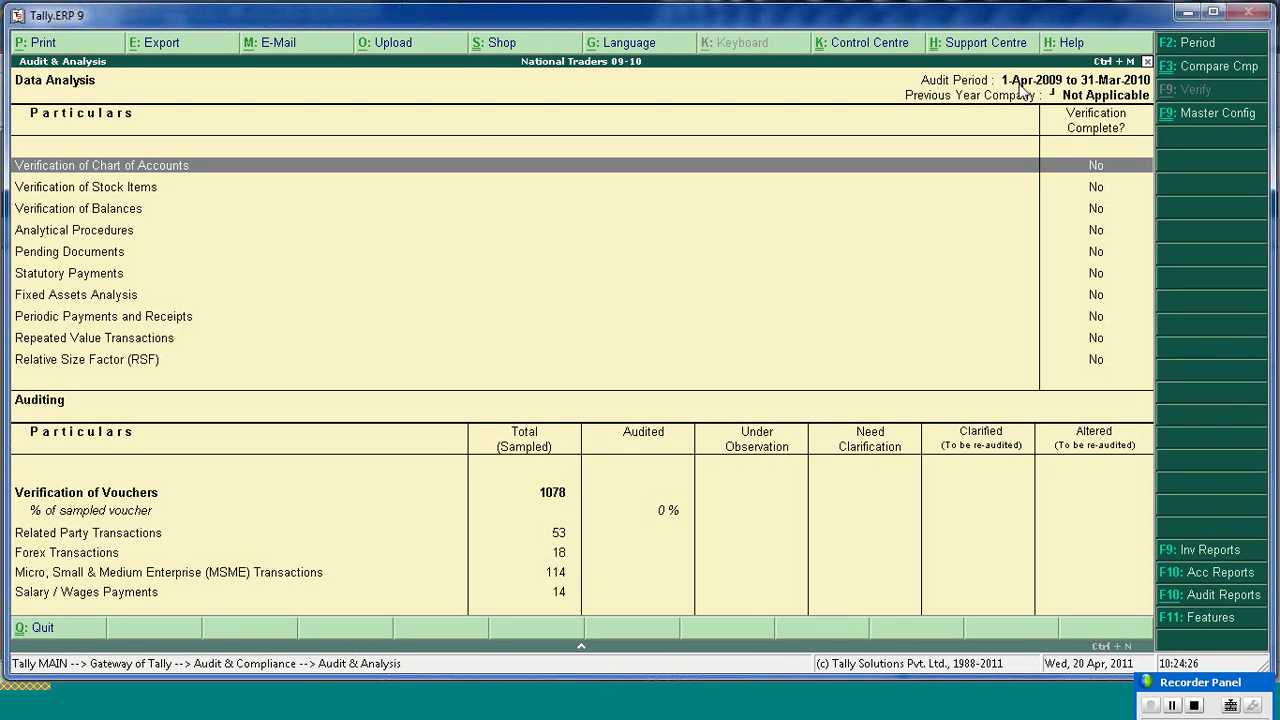
- Set National Traders 08-09 as the previous year company for comparison, logging in with its user name and password
left_click(1198, 72)
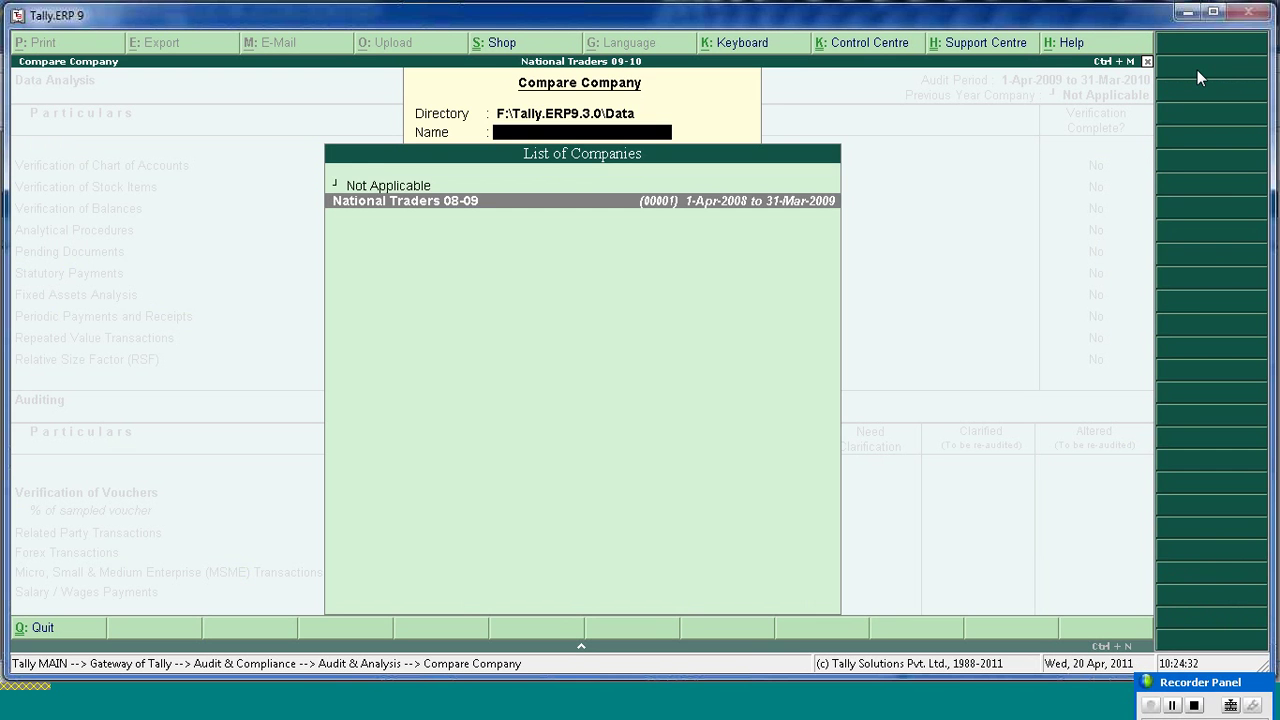
key("Return")
type("a")
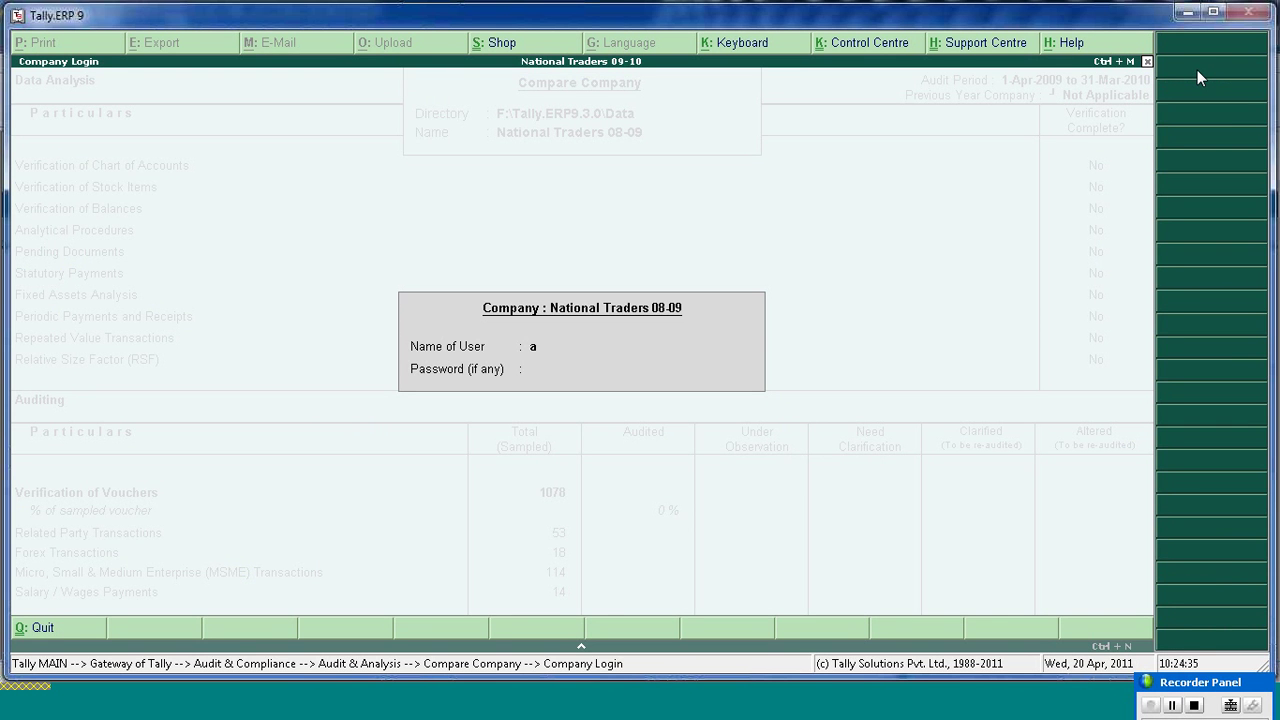
key("Return")
key("Return")
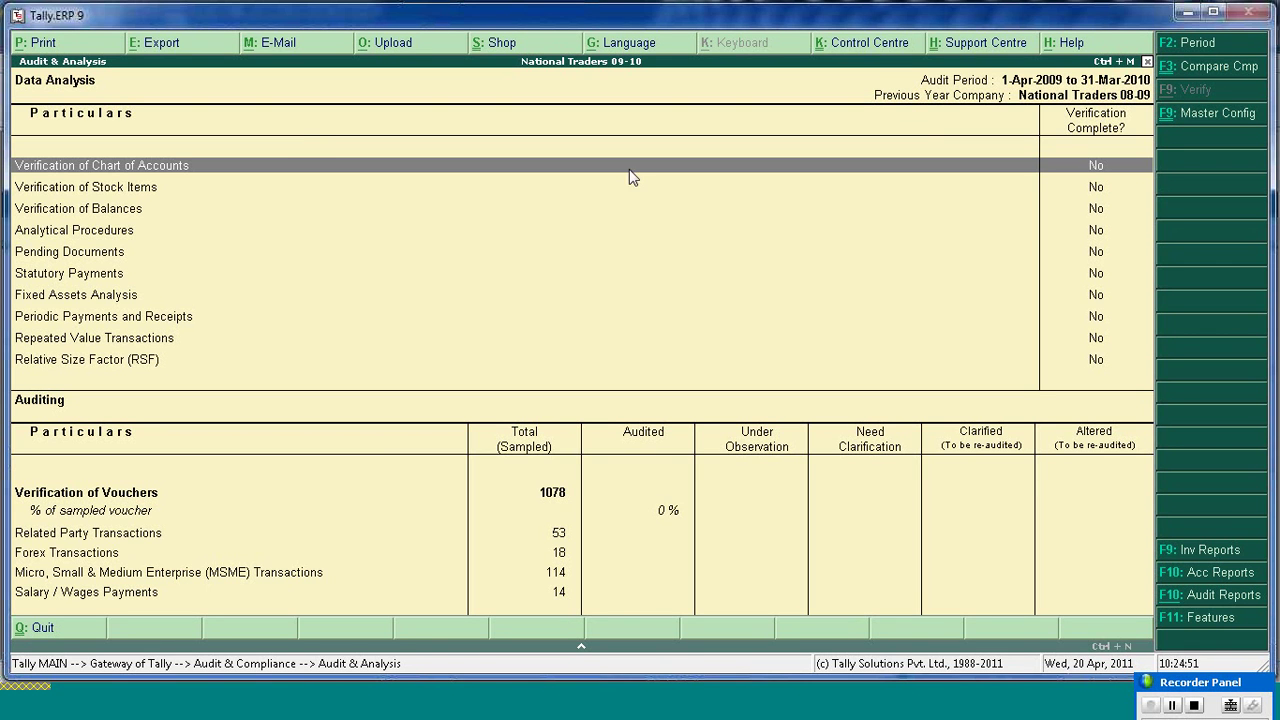
- Open Verification of Chart of Accounts from the Data Analysis list
left_click(105, 190)
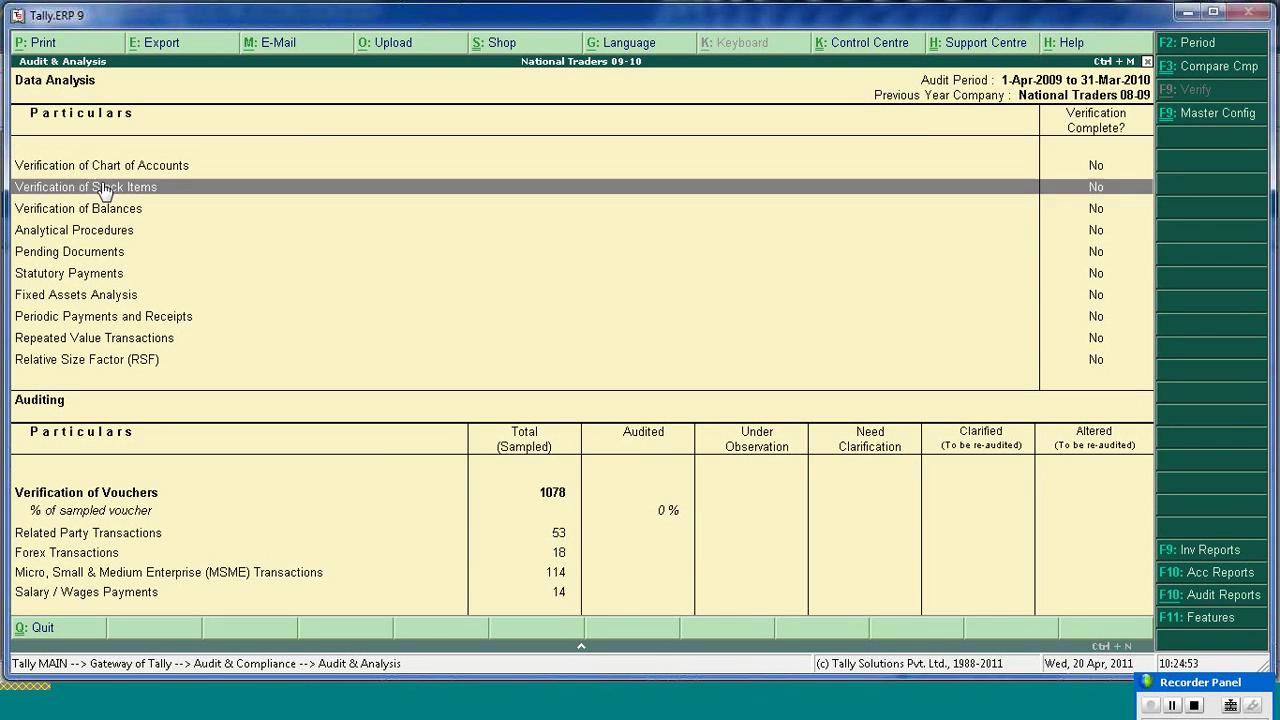
key("Up")
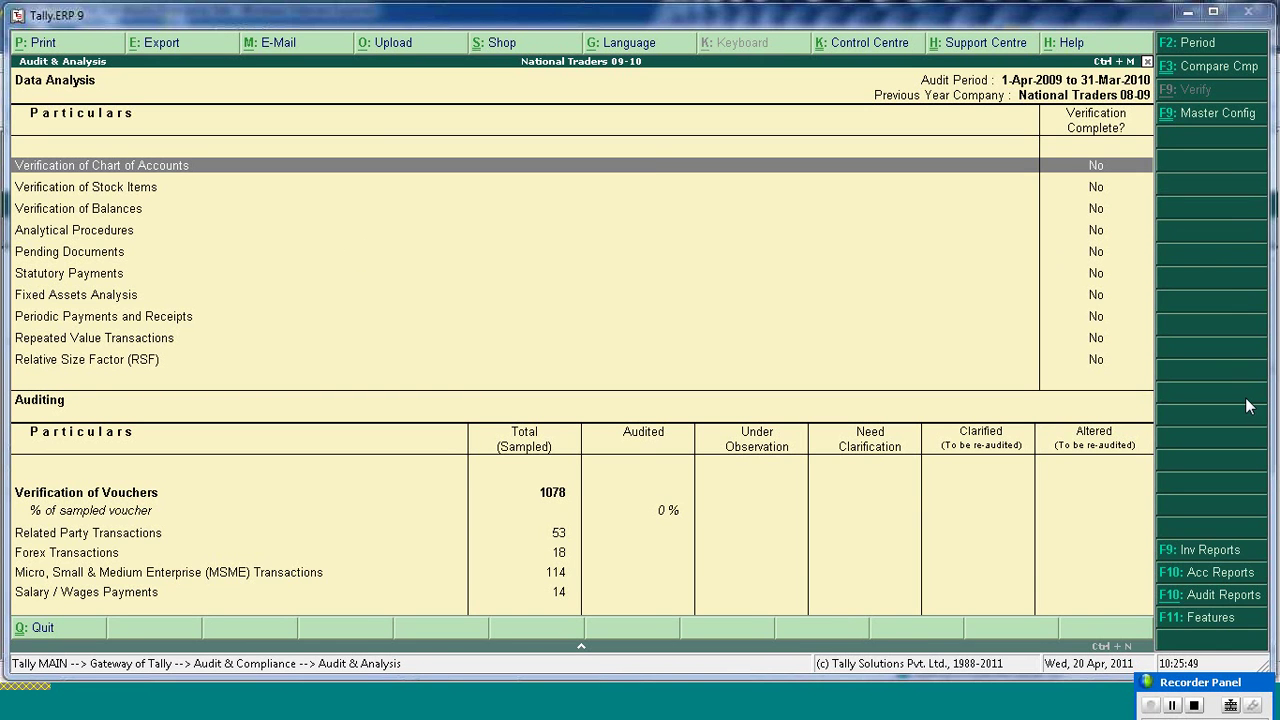
key("Down")
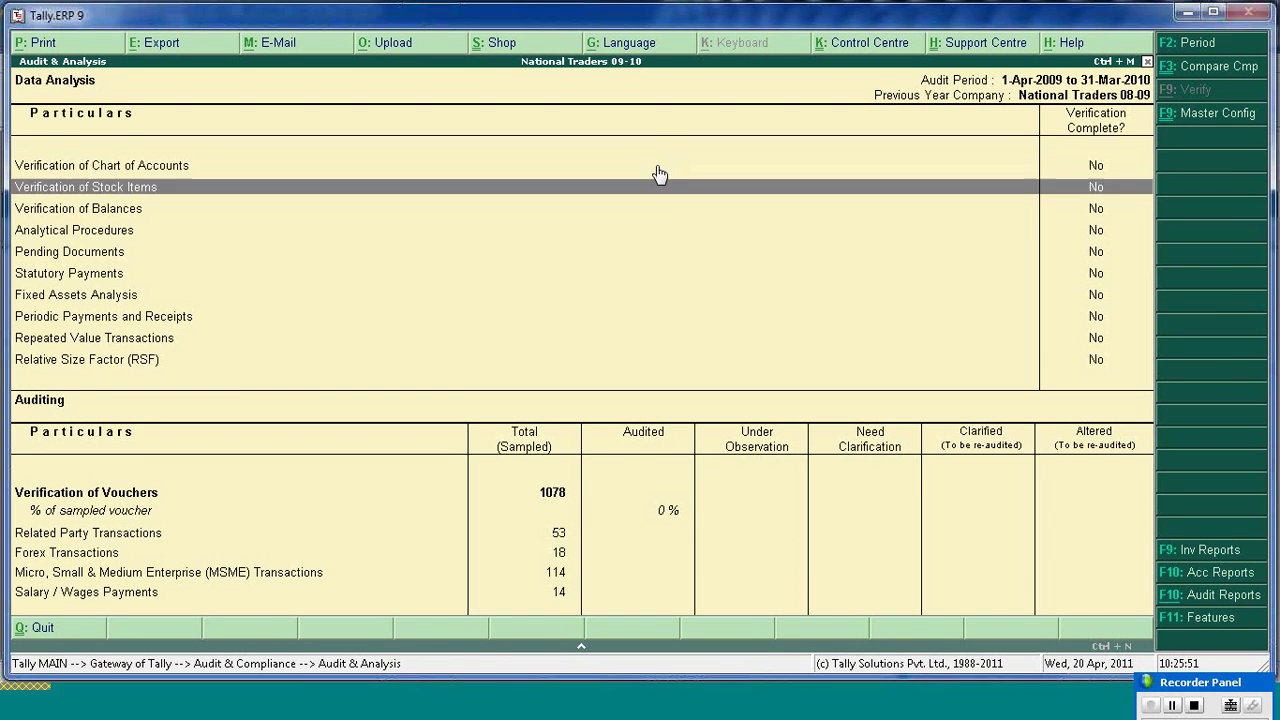
key("Up")
left_click(659, 174)
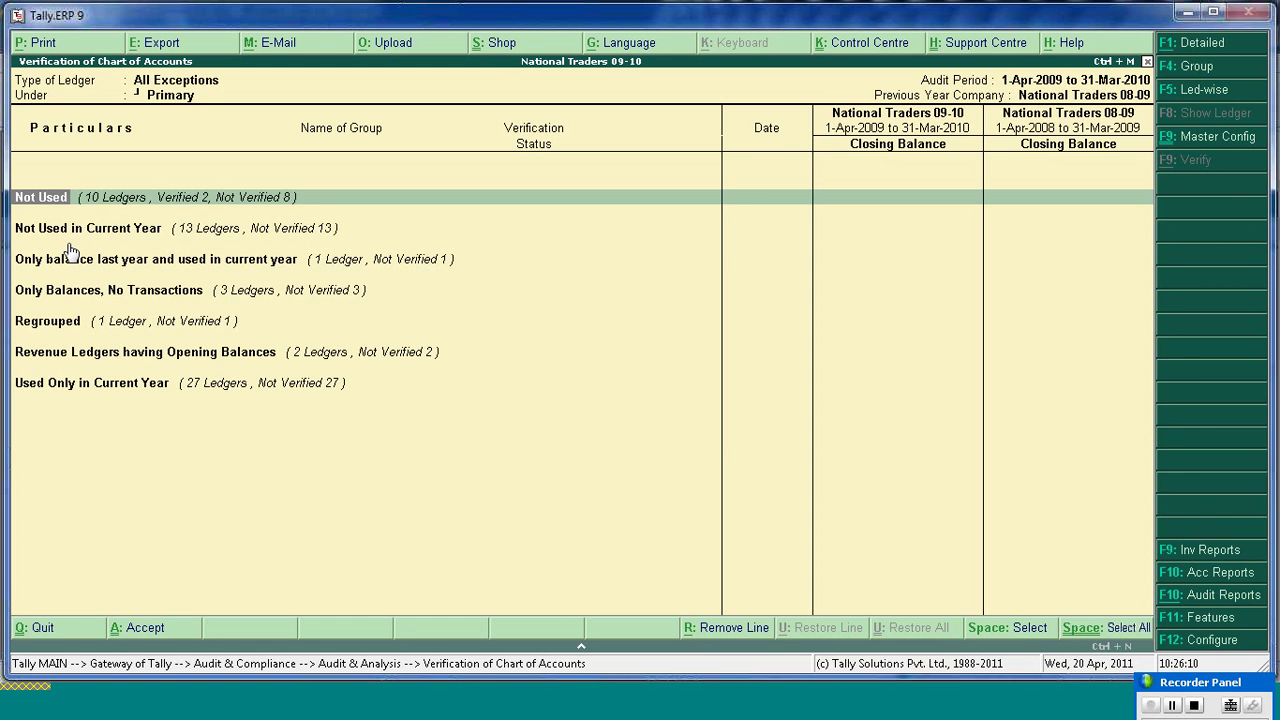
- Open the list of ledgers in the Not Used exception category
key("Down")
key("Up")
key("Down")
key("Up")
key("Return")
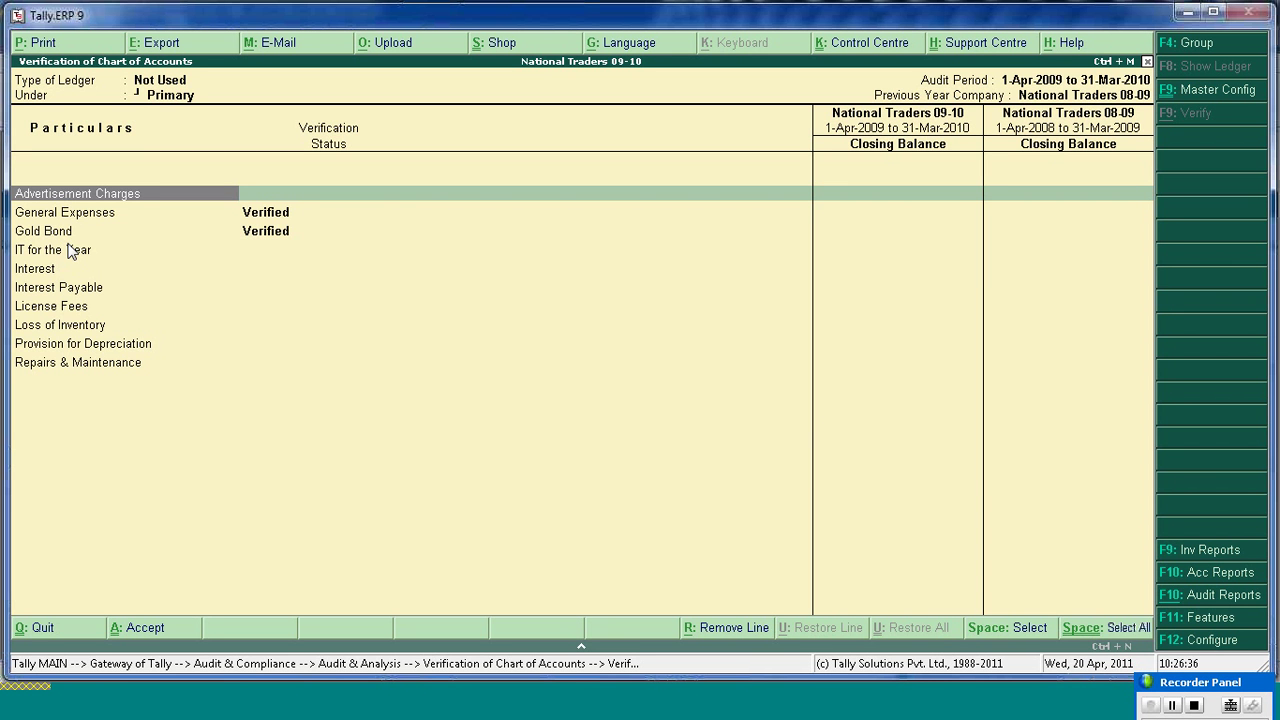
- Go through the unused ledgers one by one down to Repairs & Maintenance, checking their verification status
key("Down")
key("Down")
key("Up")
key("Down")
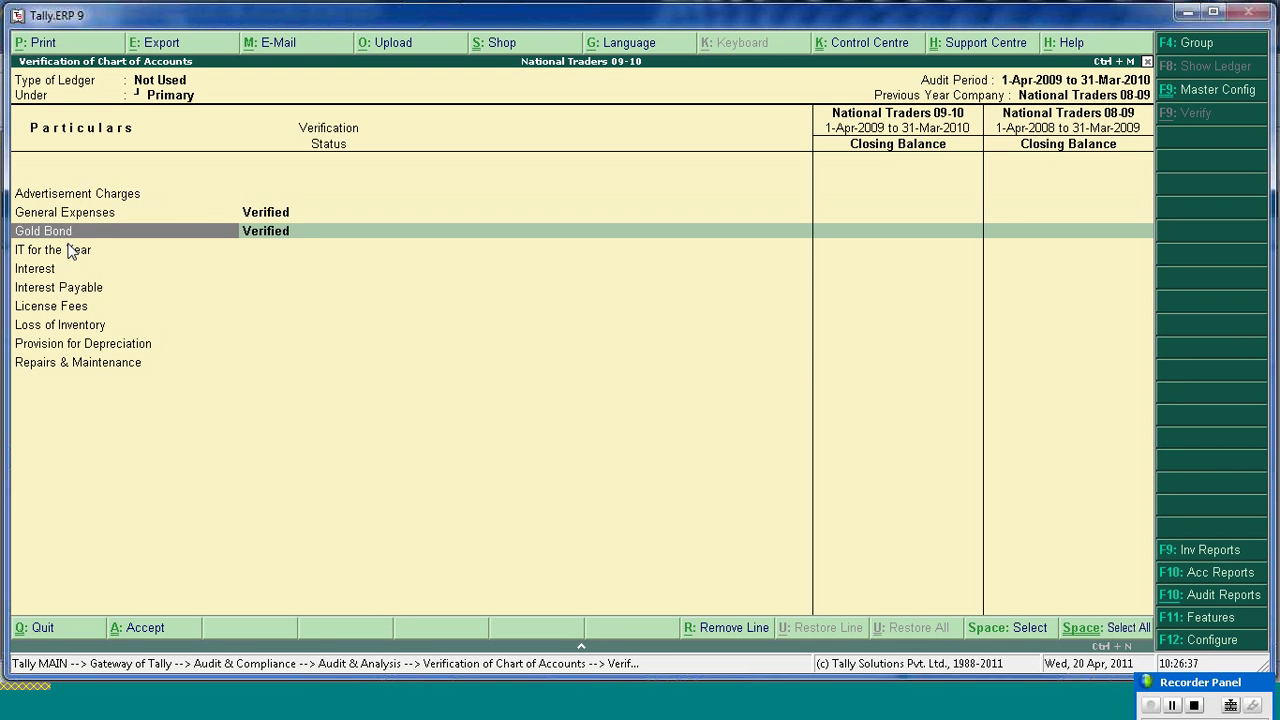
key("Down")
key("Down")
key("Down")
key("Down")
key("Down")
key("Down")
key("Down")
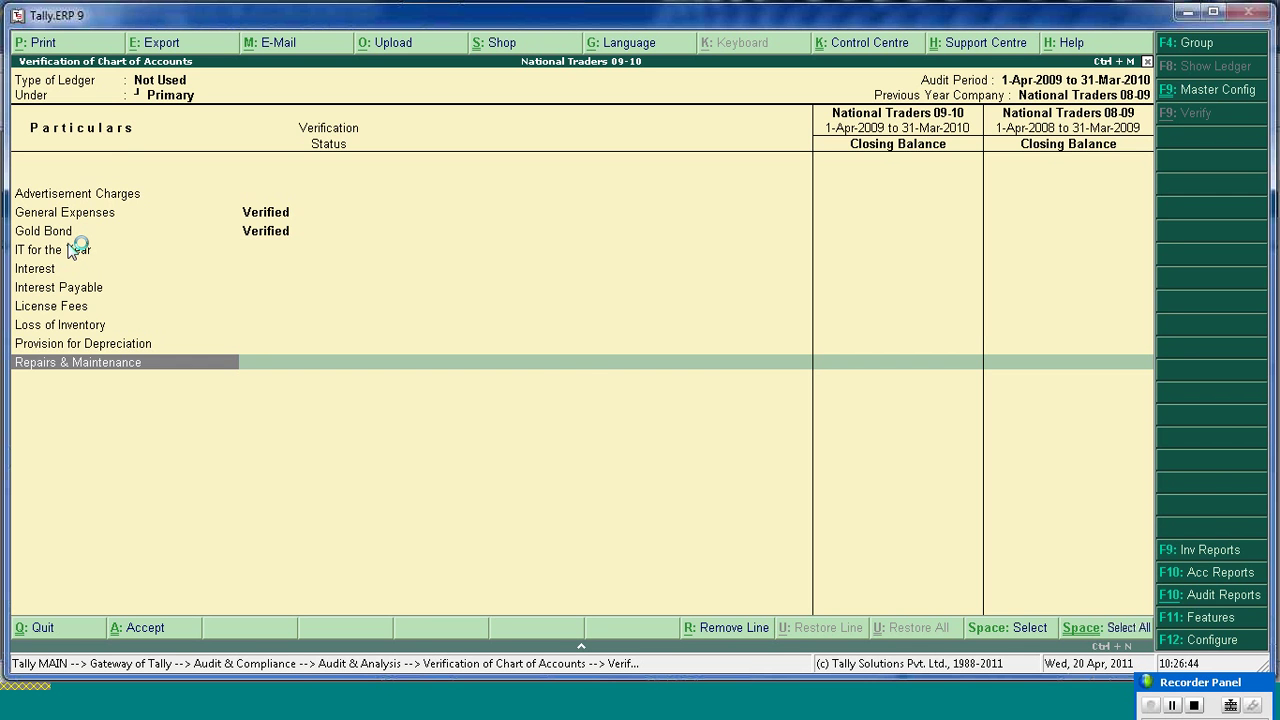
- Preview the printout of the Not Used ledgers report, zoom in to read it and close the preview
key("alt+p")
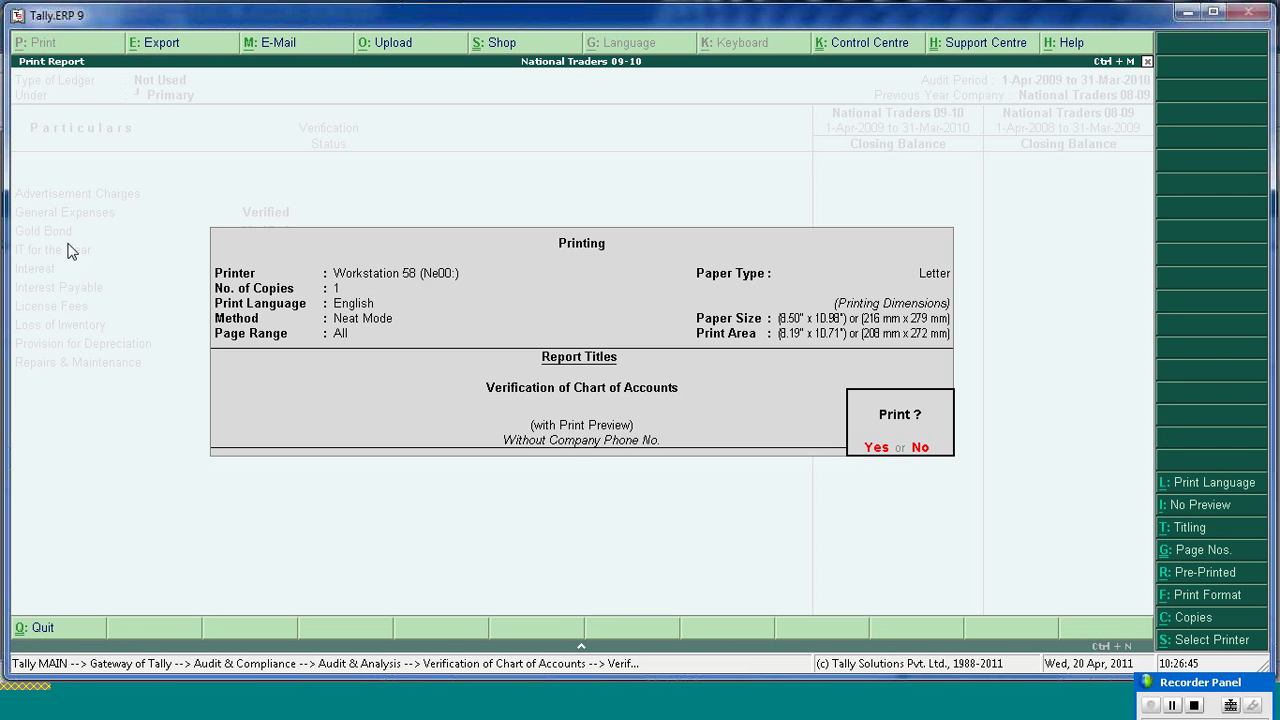
key("Return")
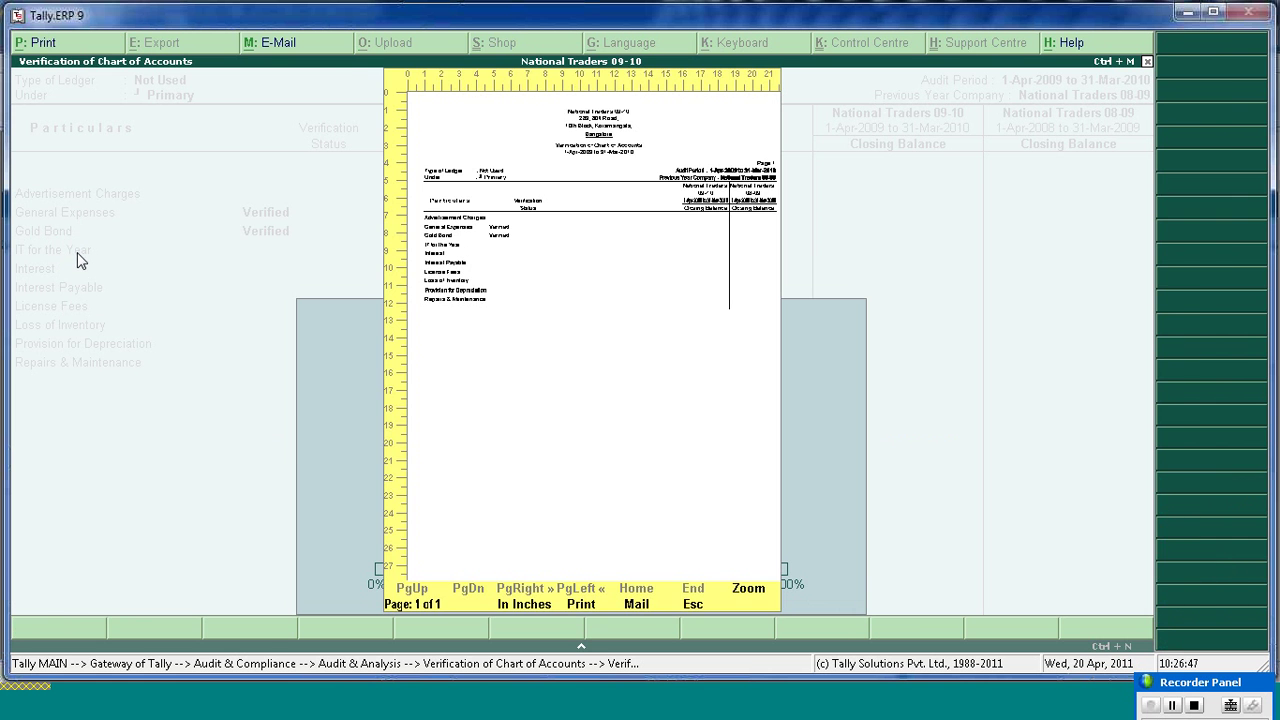
left_click(752, 596)
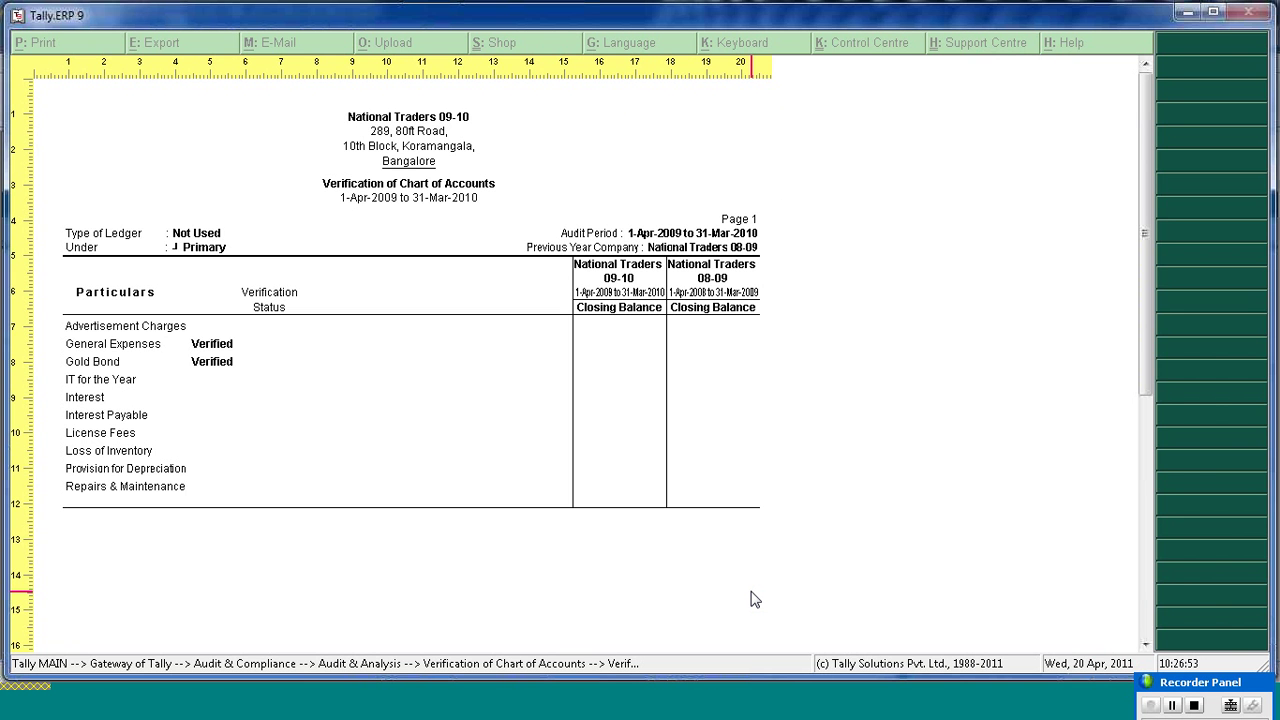
key("Escape")
key("Escape")
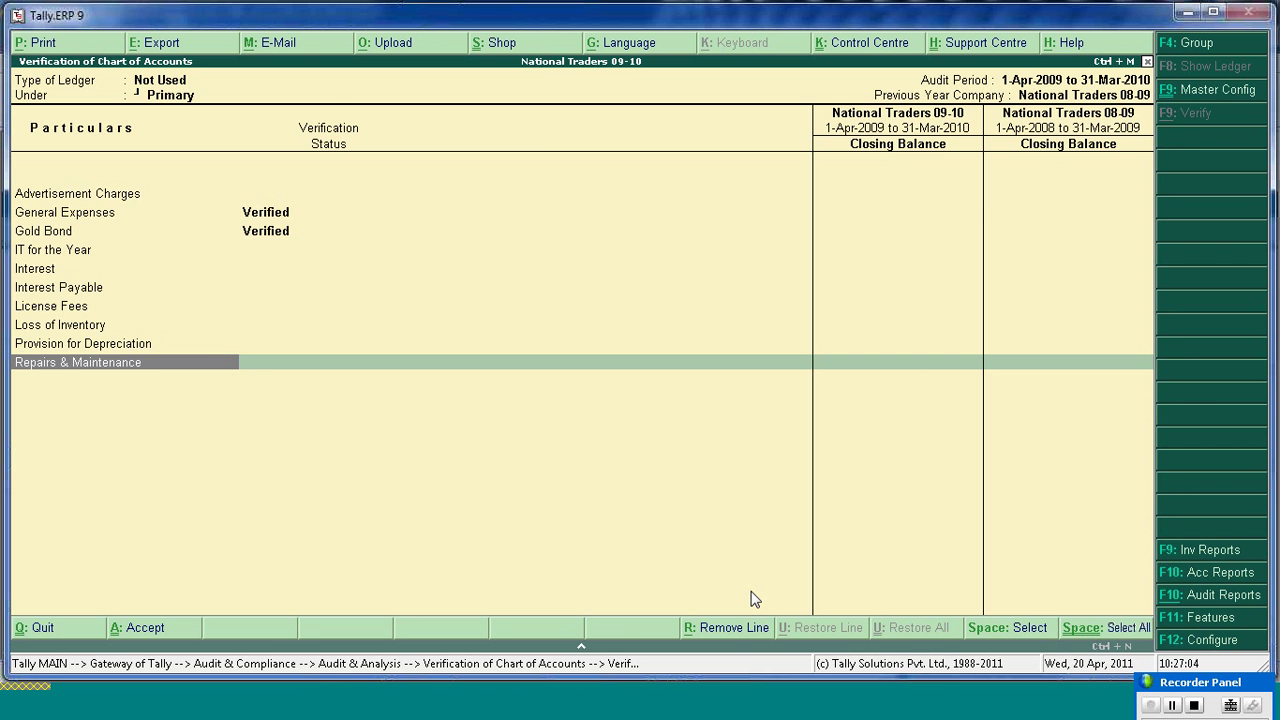
- Reopen the Not Used list and mark General Expenses as Verified with the note "Need to be removed"
key("Escape")
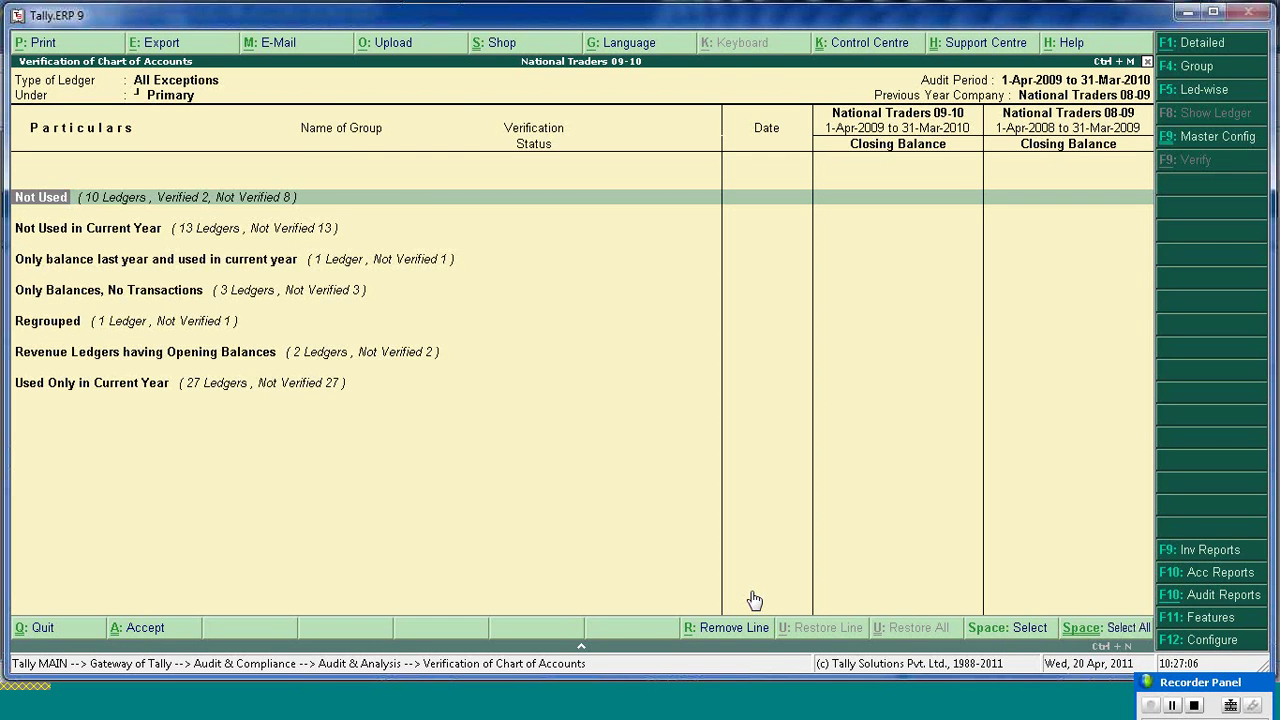
key("Return")
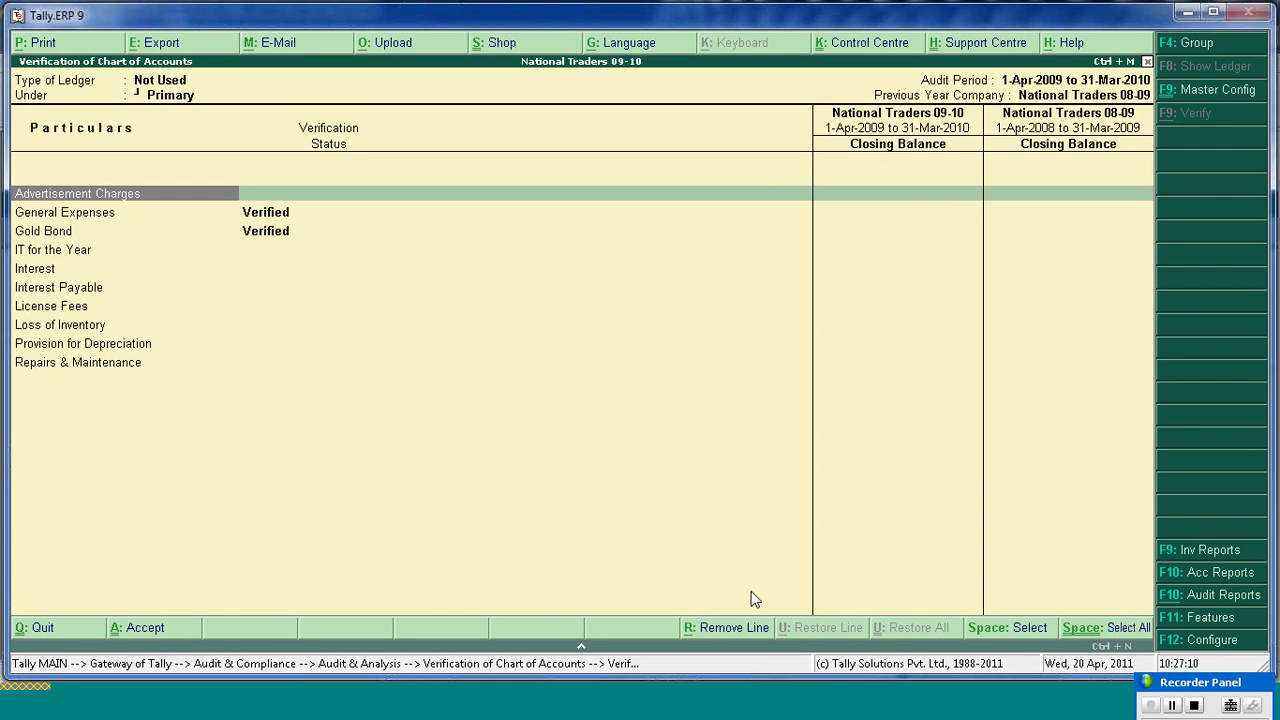
key("Down")
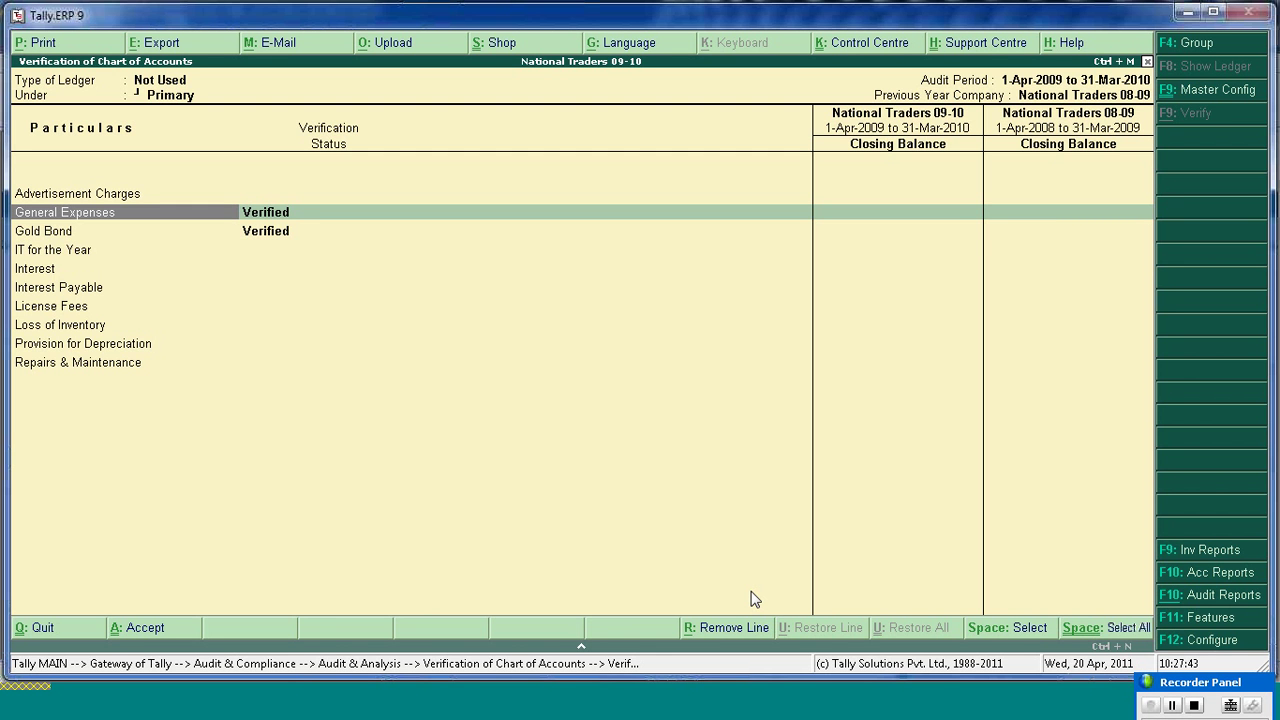
key("Down")
key("Up")
key("Return")
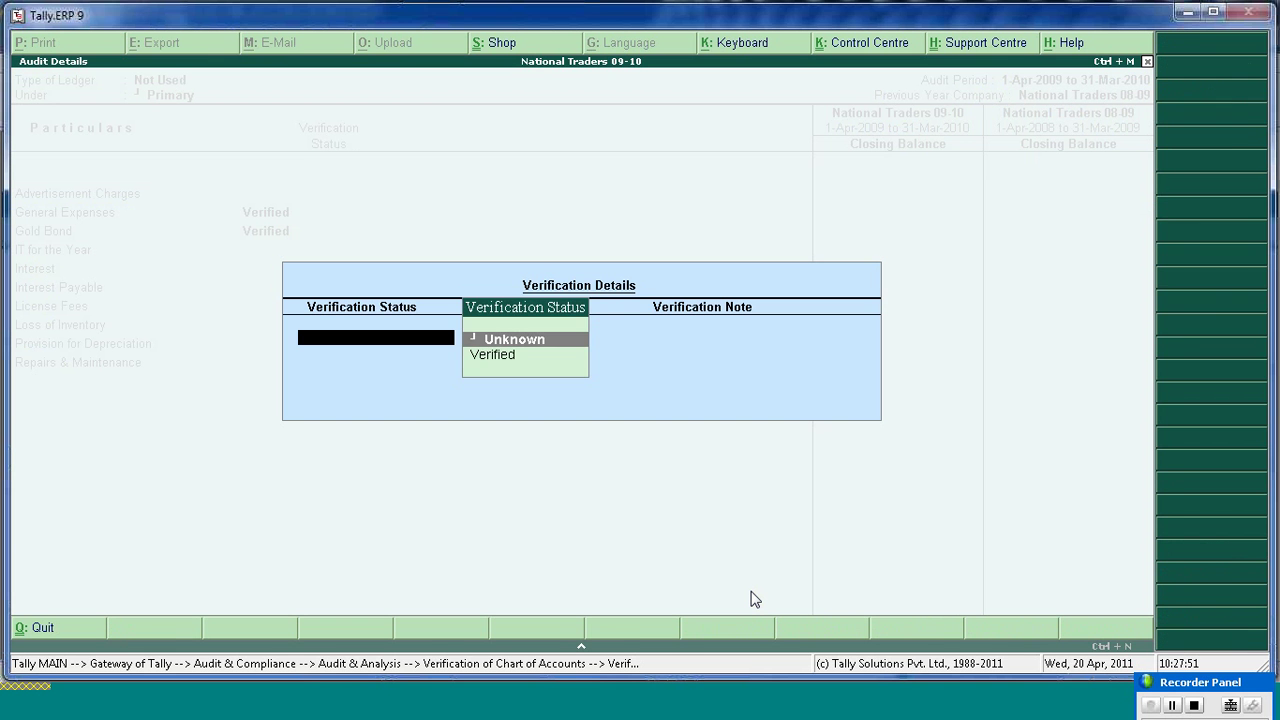
key("Down")
key("Return")
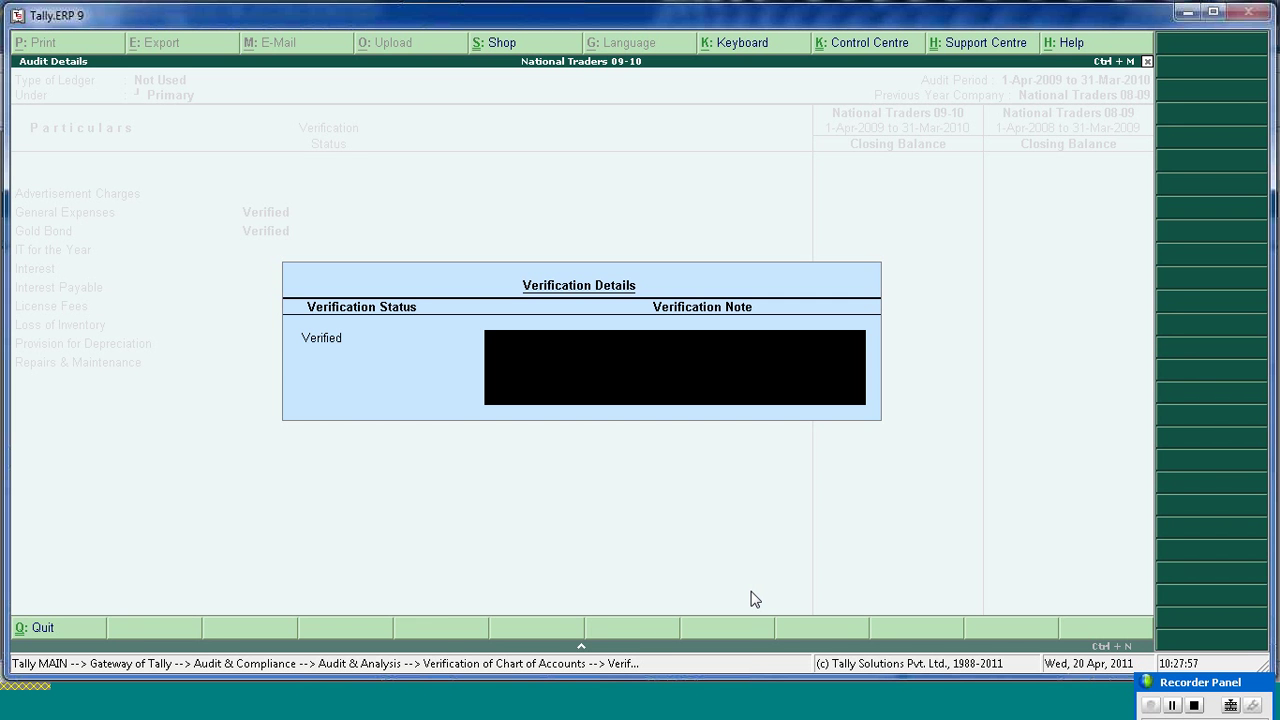
type("Need to be rm")
key("BackSpace")
type("emoved")
key("Return")
key("Return")
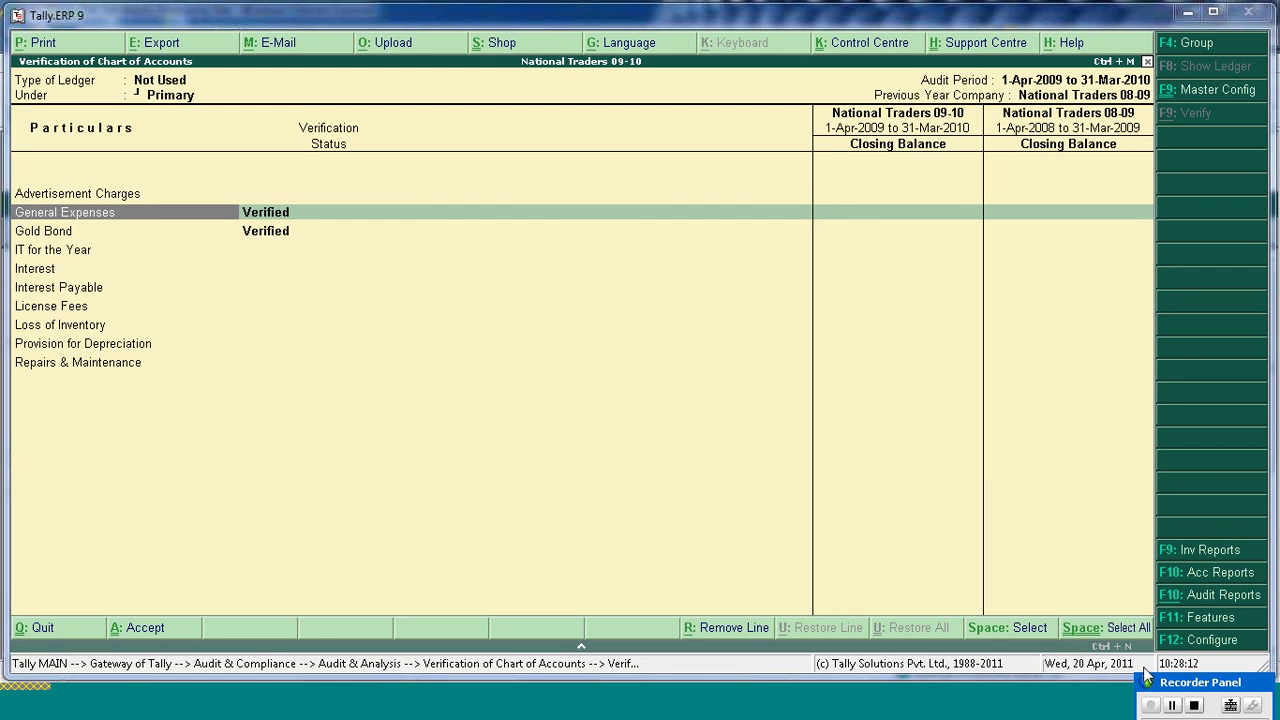
- Configure the Not Used ledgers report to show audit notes, leaving the other display options as they are
left_click(1203, 645)
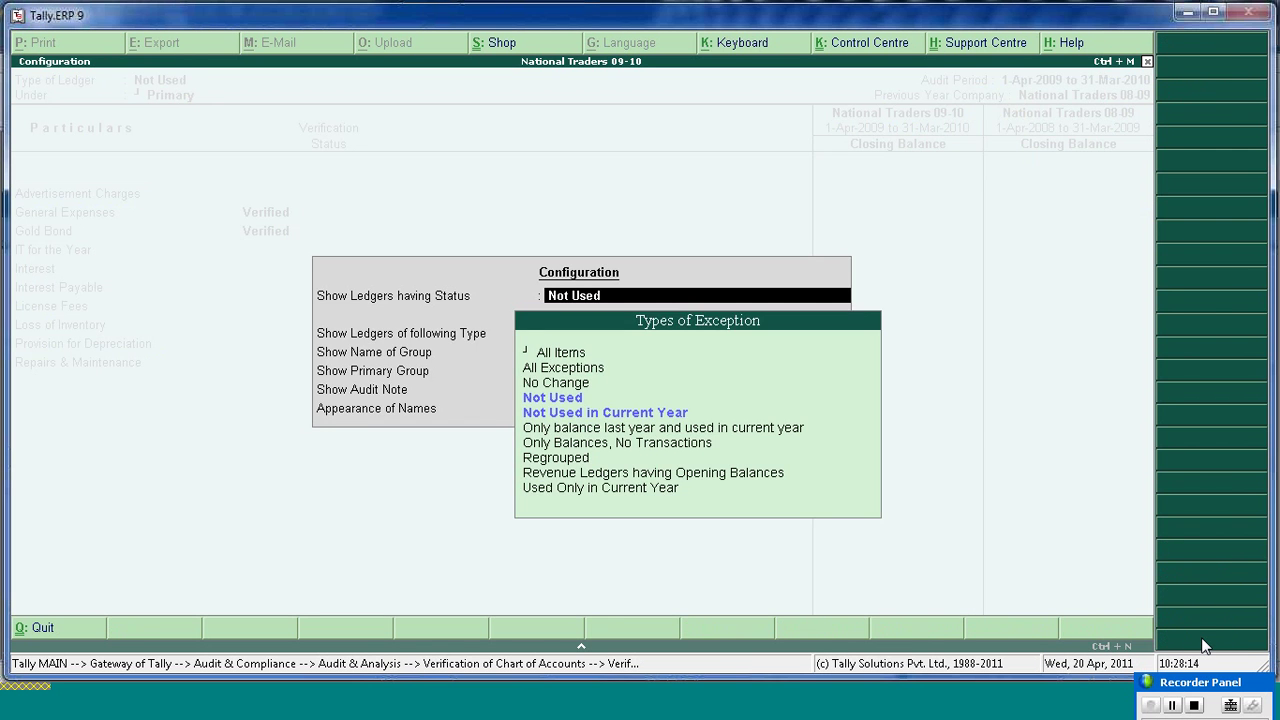
key("Escape")
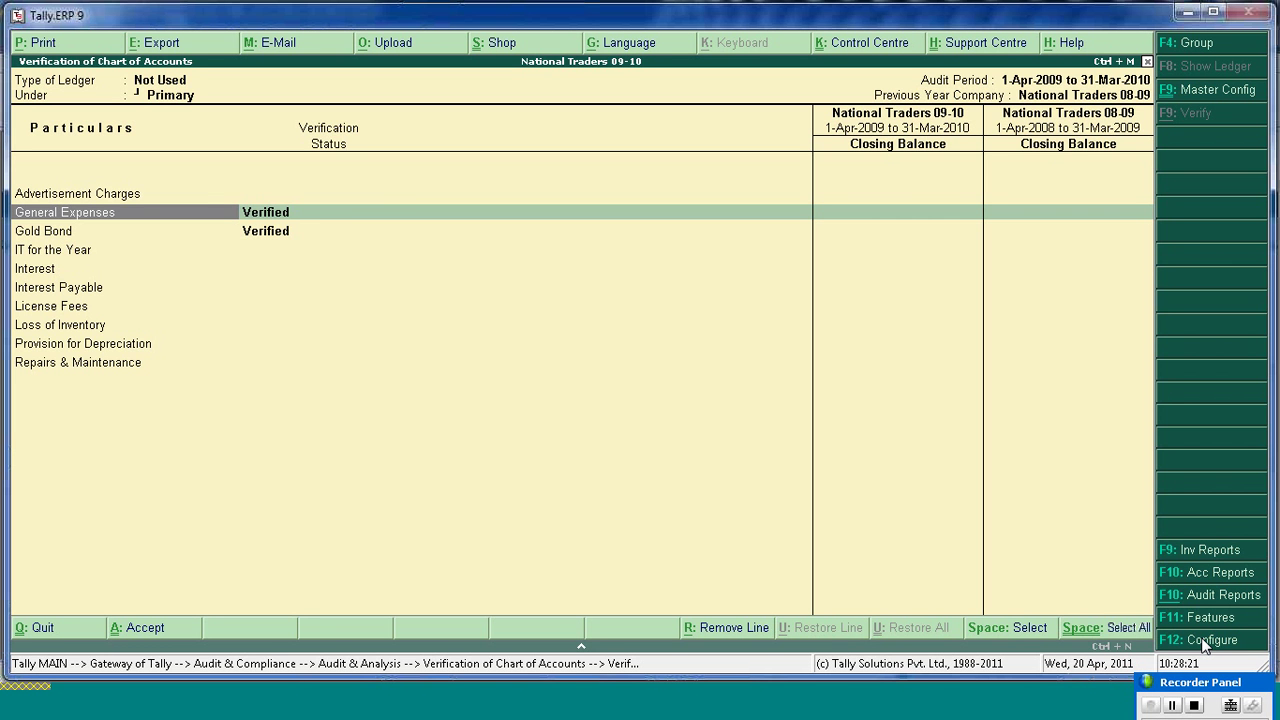
left_click(1203, 645)
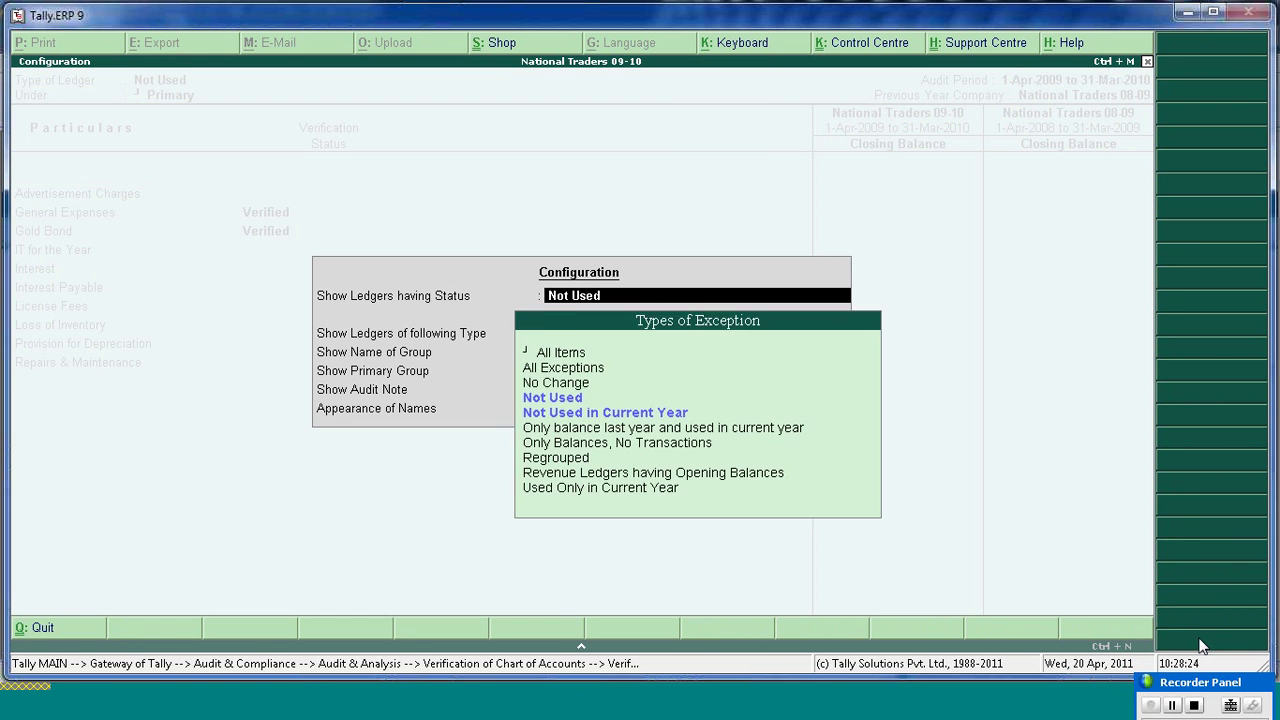
key("Return")
key("Return")
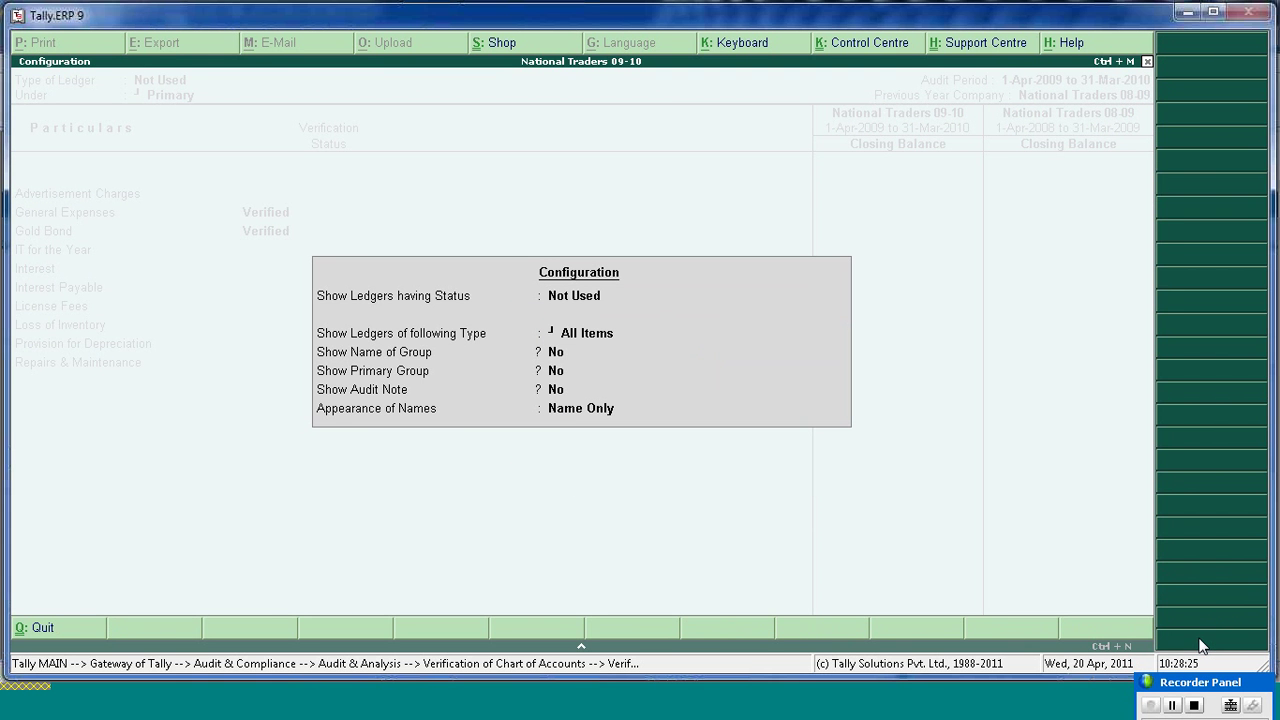
key("Return")
key("Return")
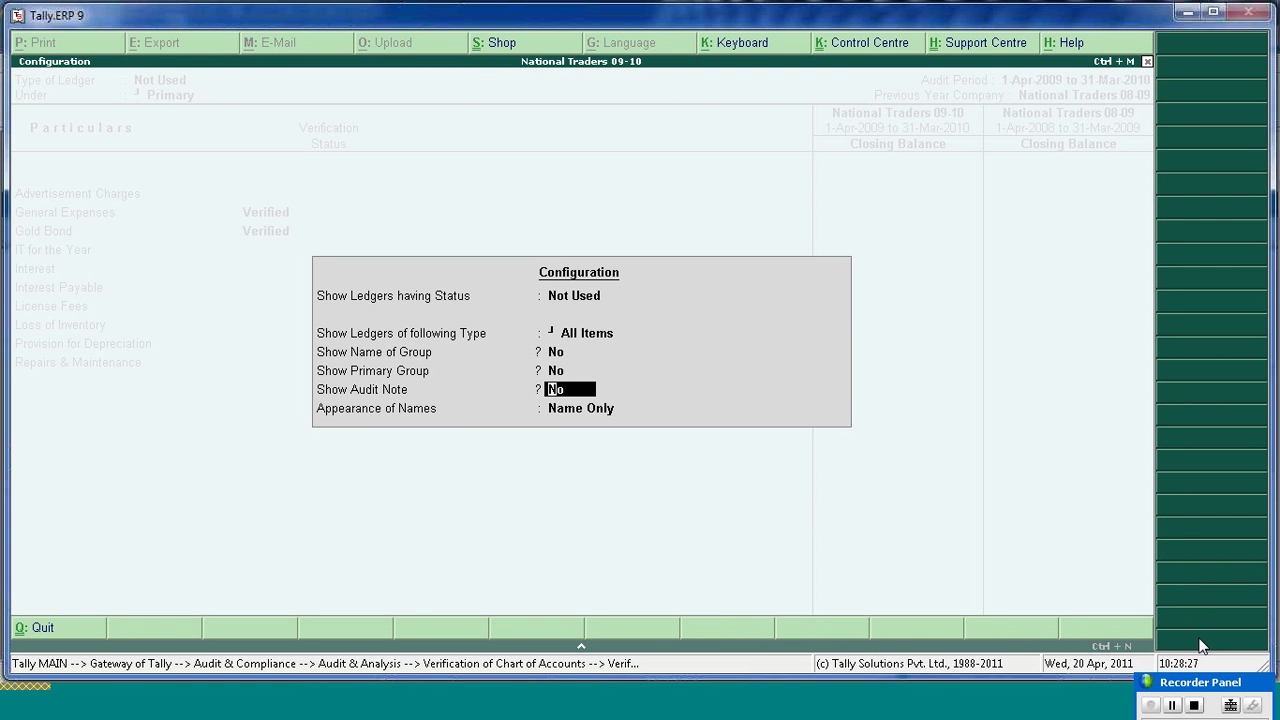
type("y")
key("Return")
key("Return")
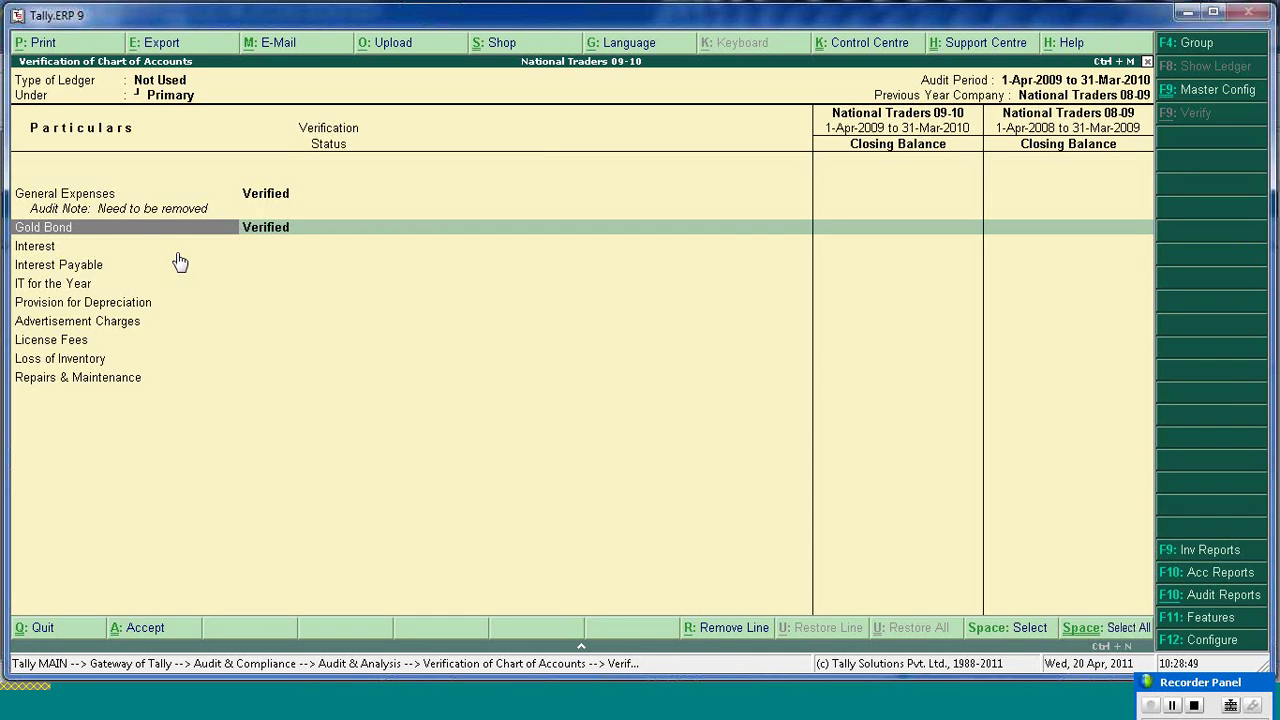
- Return to the exception categories and open the list of ledgers Not Used in Current Year
key("Escape")
key("Down")
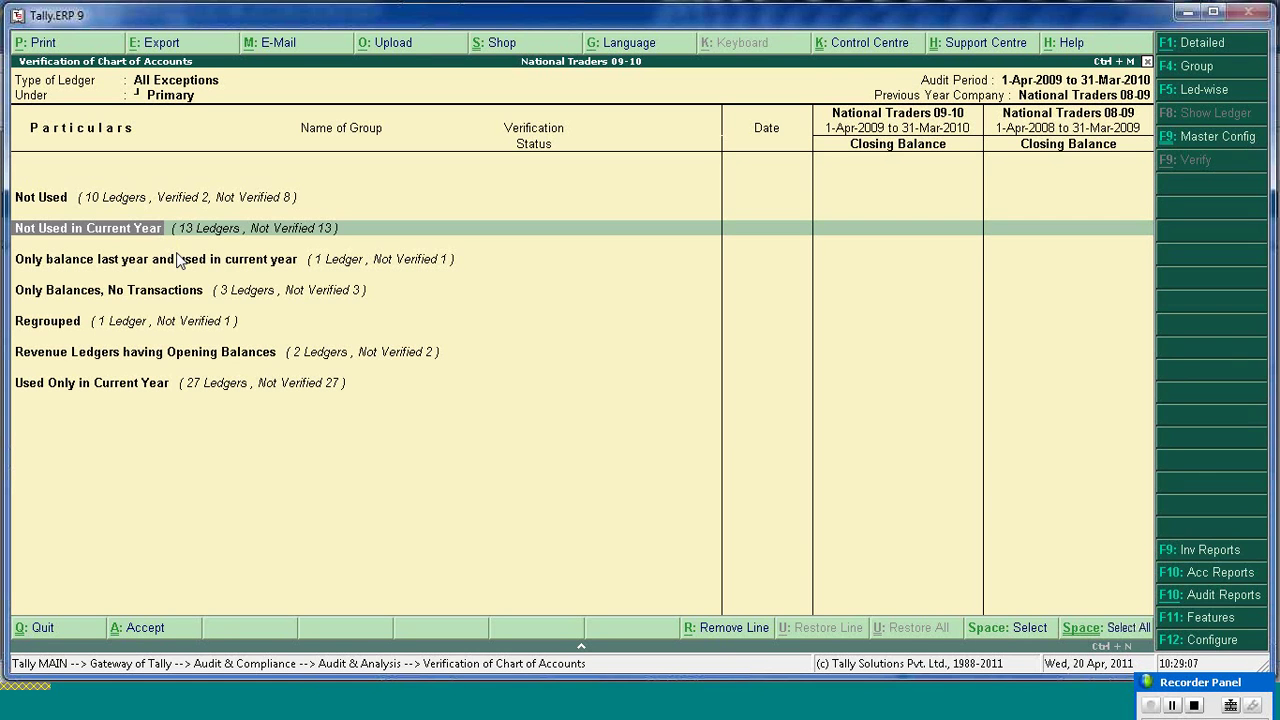
key("Up")
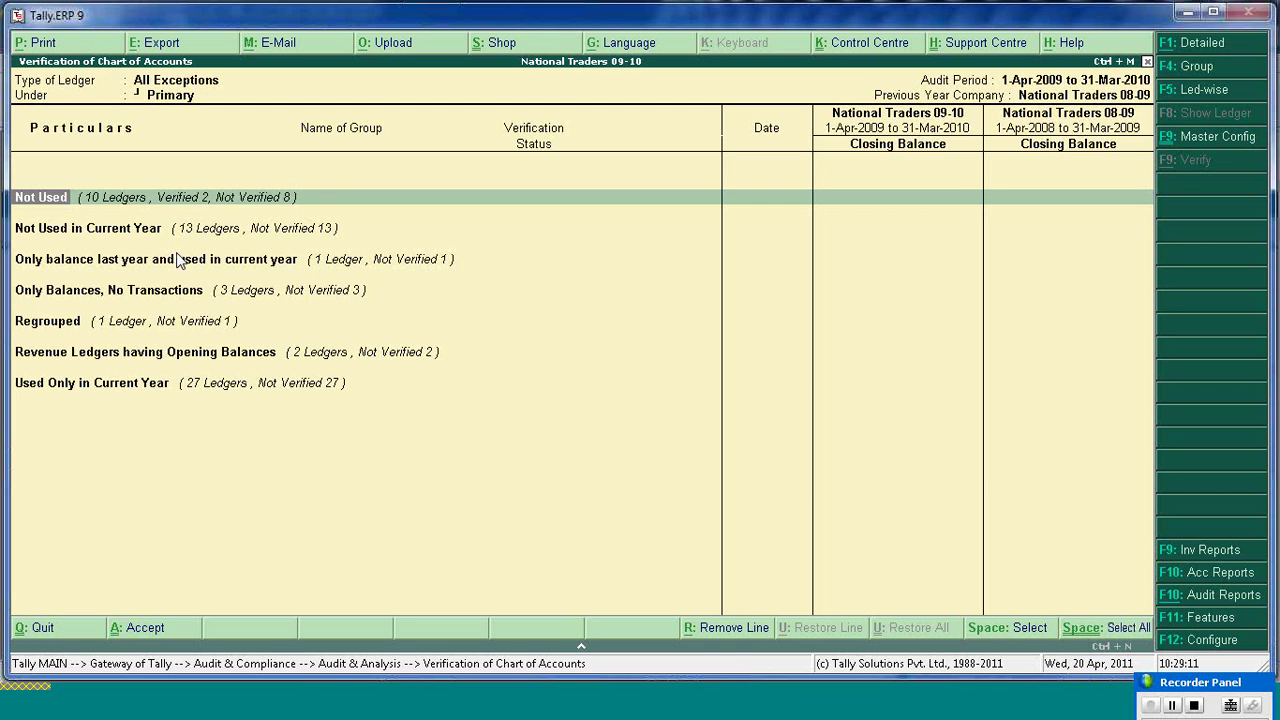
key("Down")
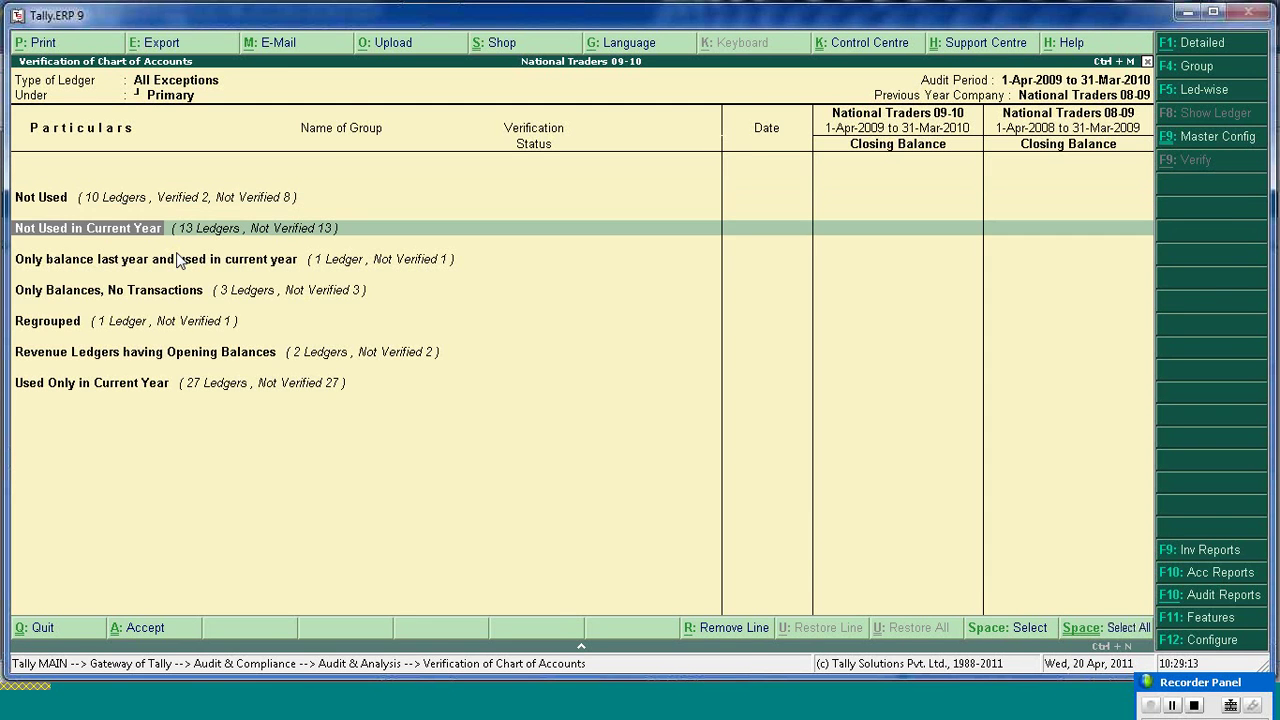
key("Return")
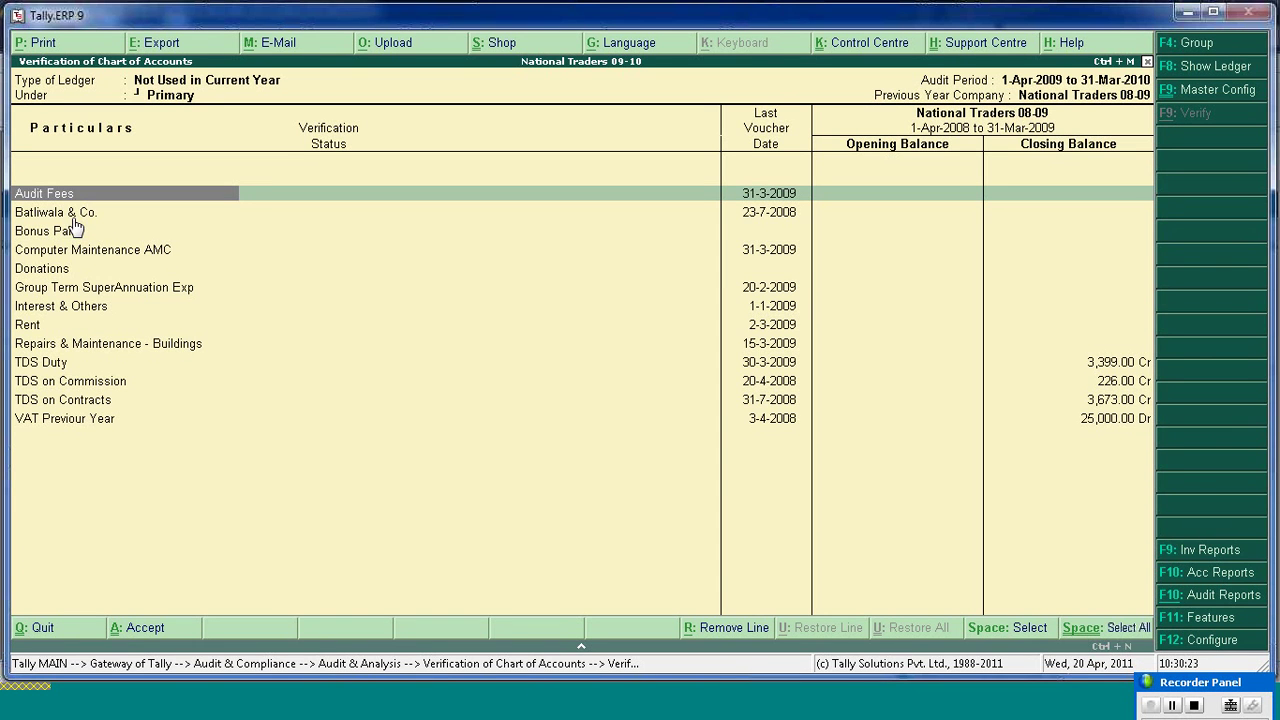
- Preview the printout of the Not Used in Current Year report, zoom in to read it and close the preview
left_click(70, 213)
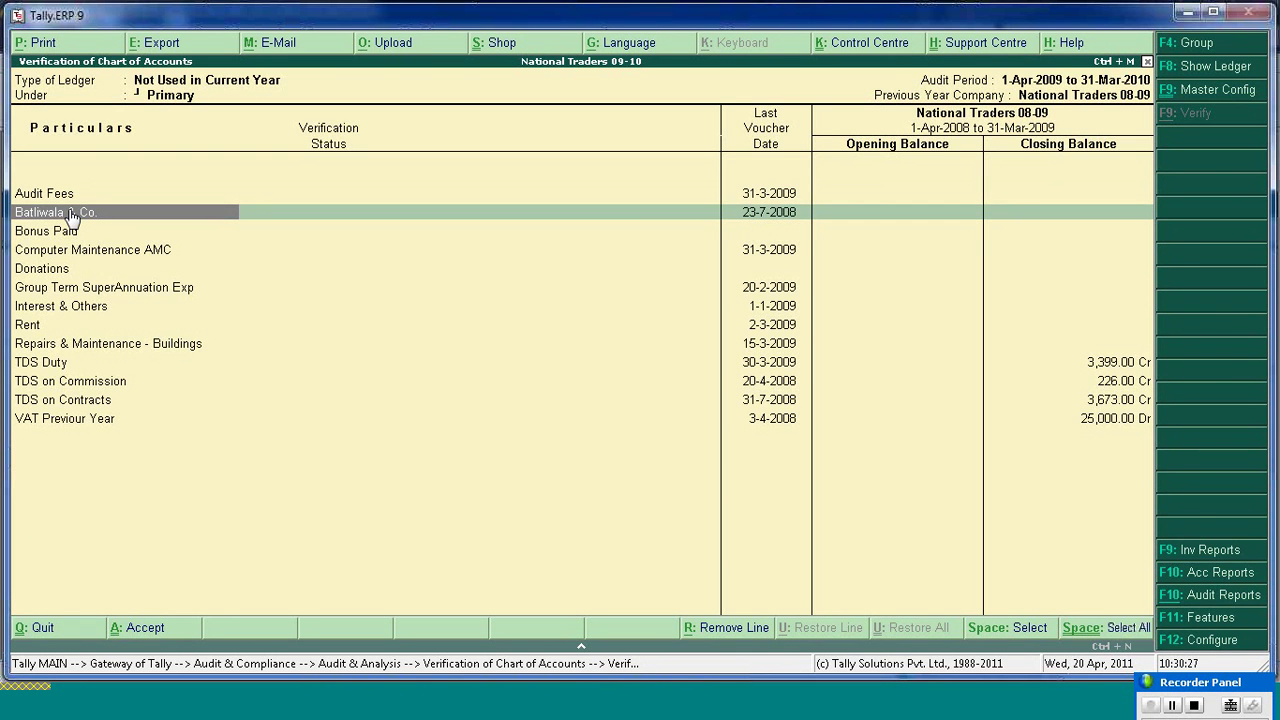
key("alt+p")
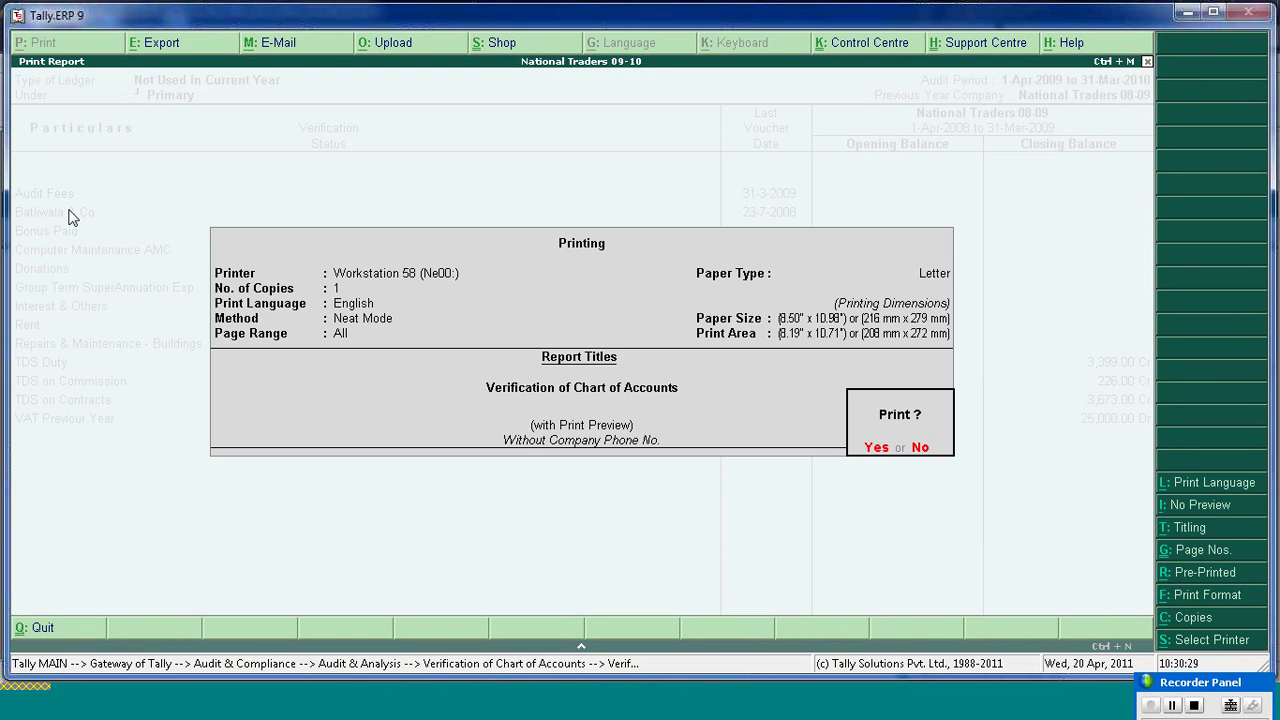
key("Return")
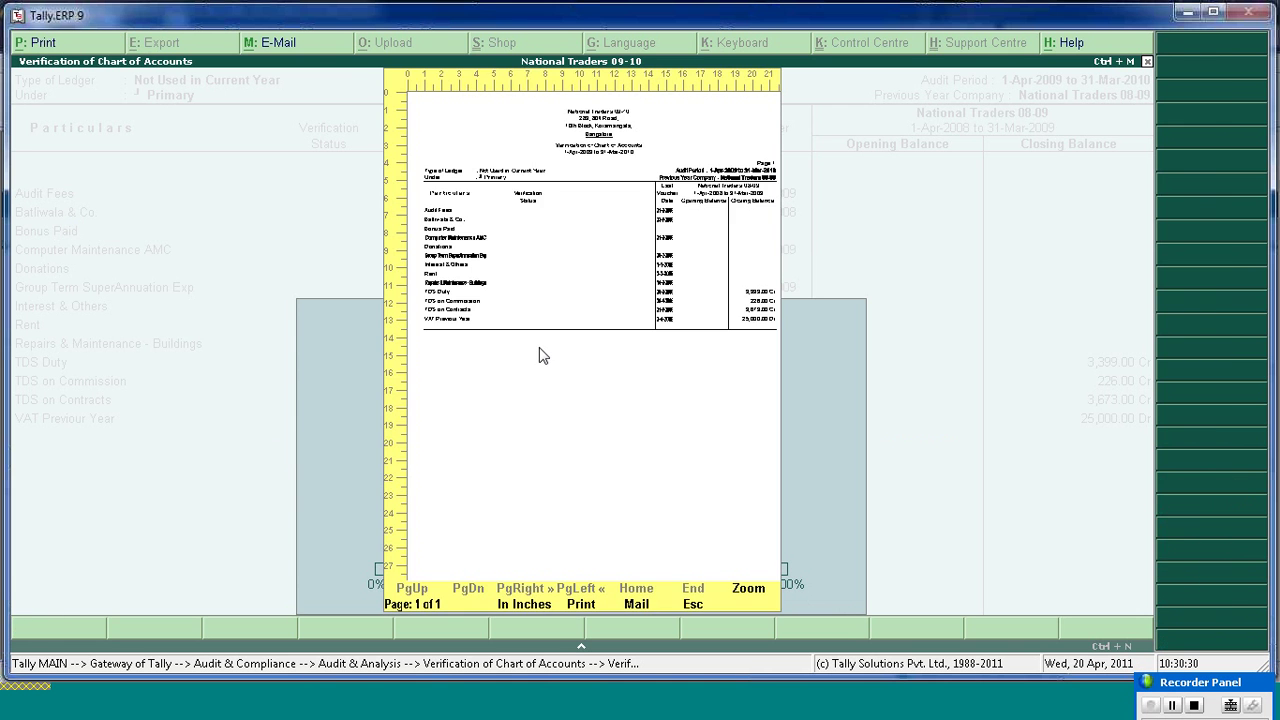
left_click(762, 596)
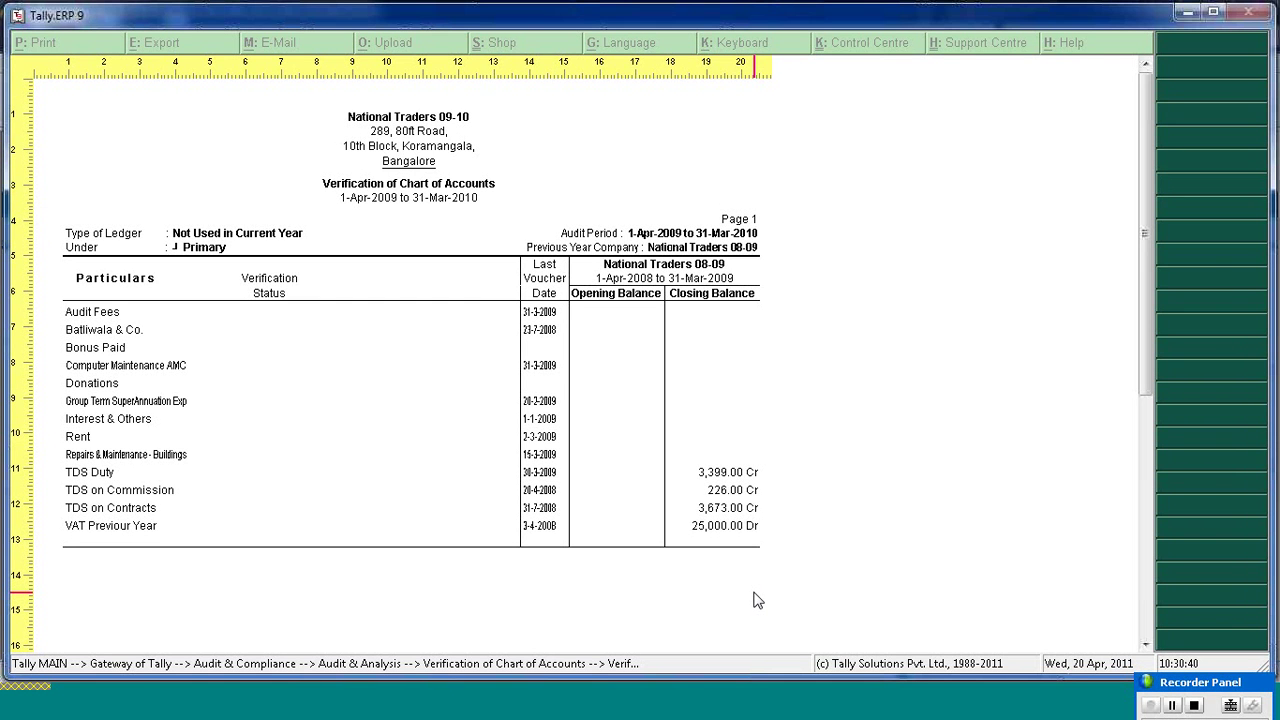
key("Escape")
- Go through the ledgers not used in the current year, checking their last voucher dates and previous-year closing balances, and return to Audit Fees
key("Down")
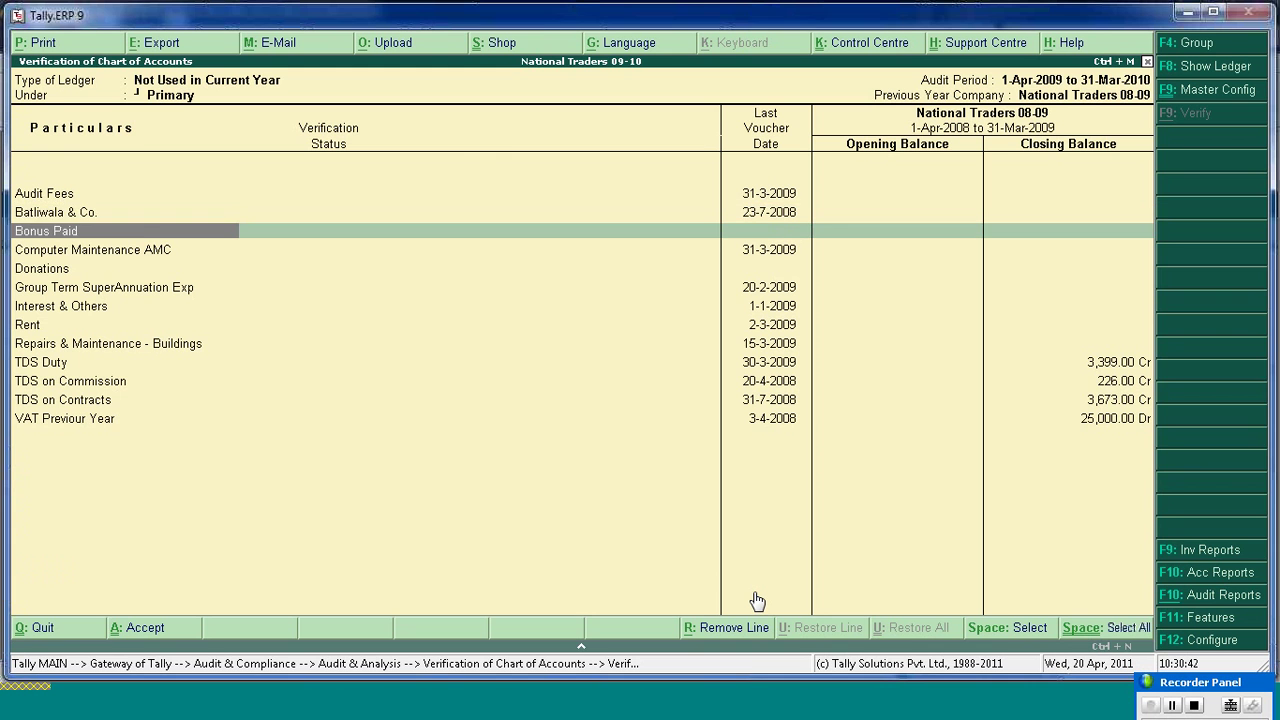
key("Up")
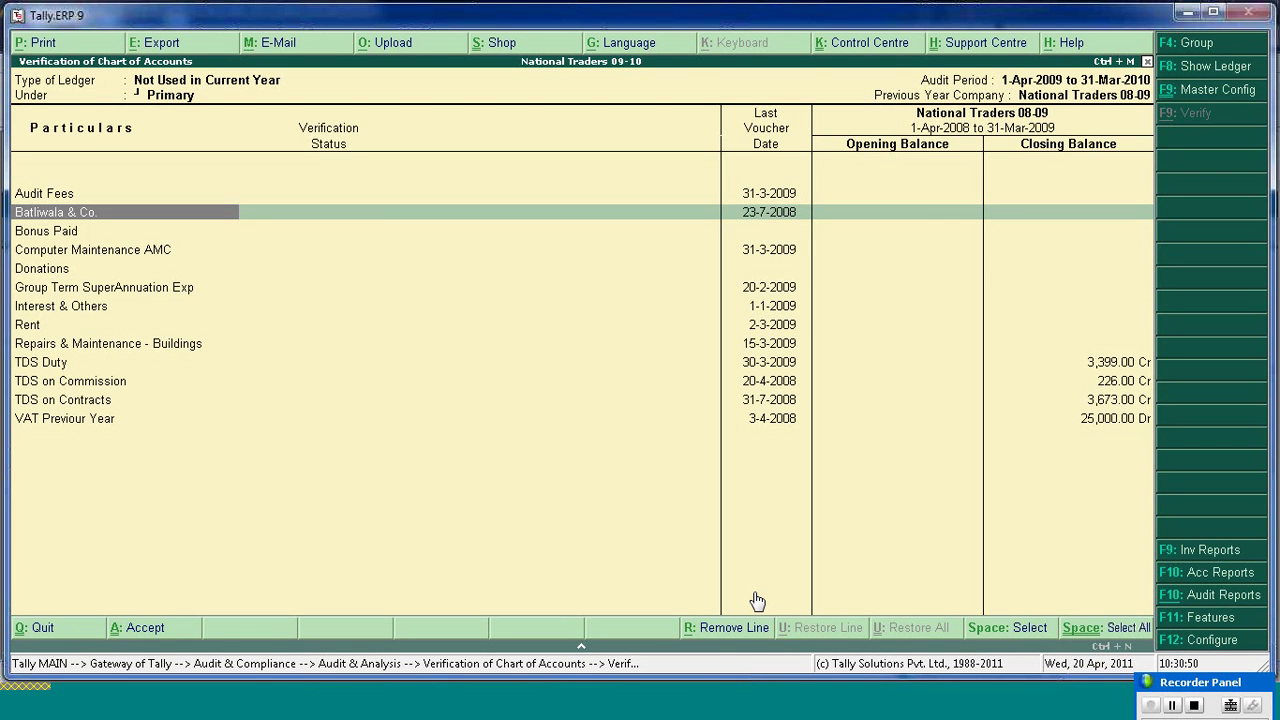
key("Down")
key("Down")
key("Down")
key("Down")
key("Down")
key("Down")
key("Down")
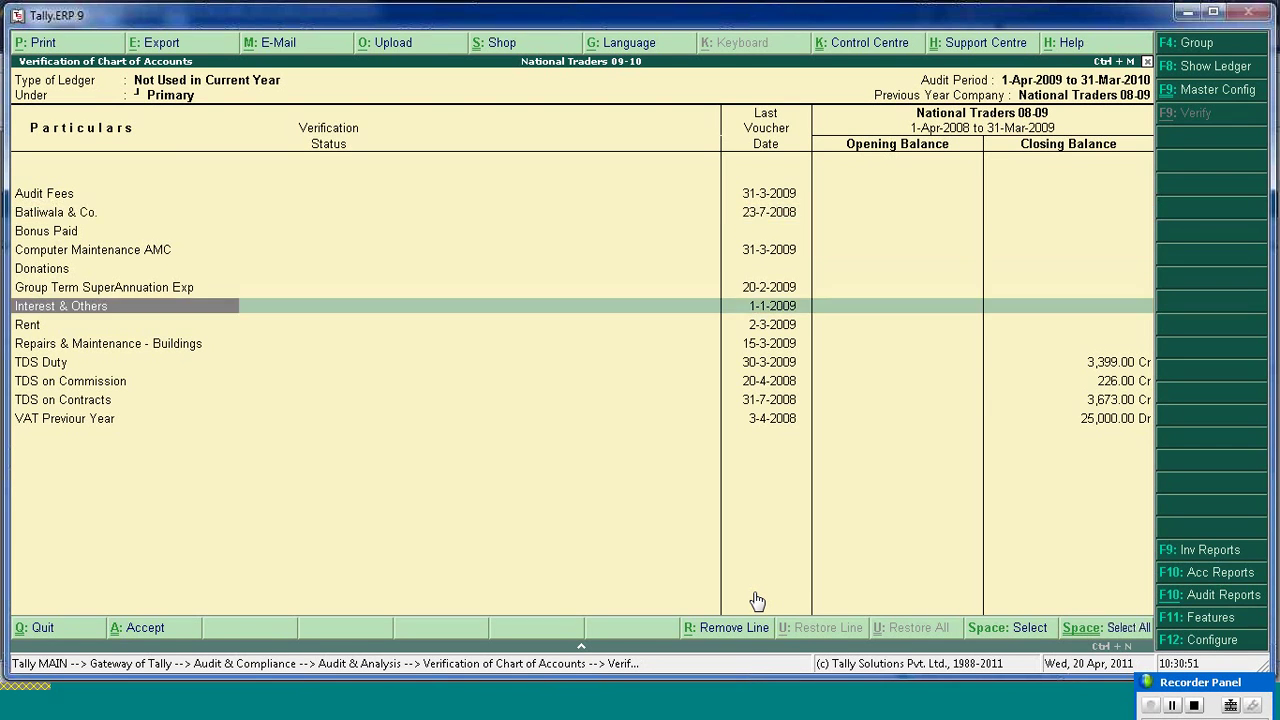
key("Down")
key("Down")
key("Down")
key("Down")
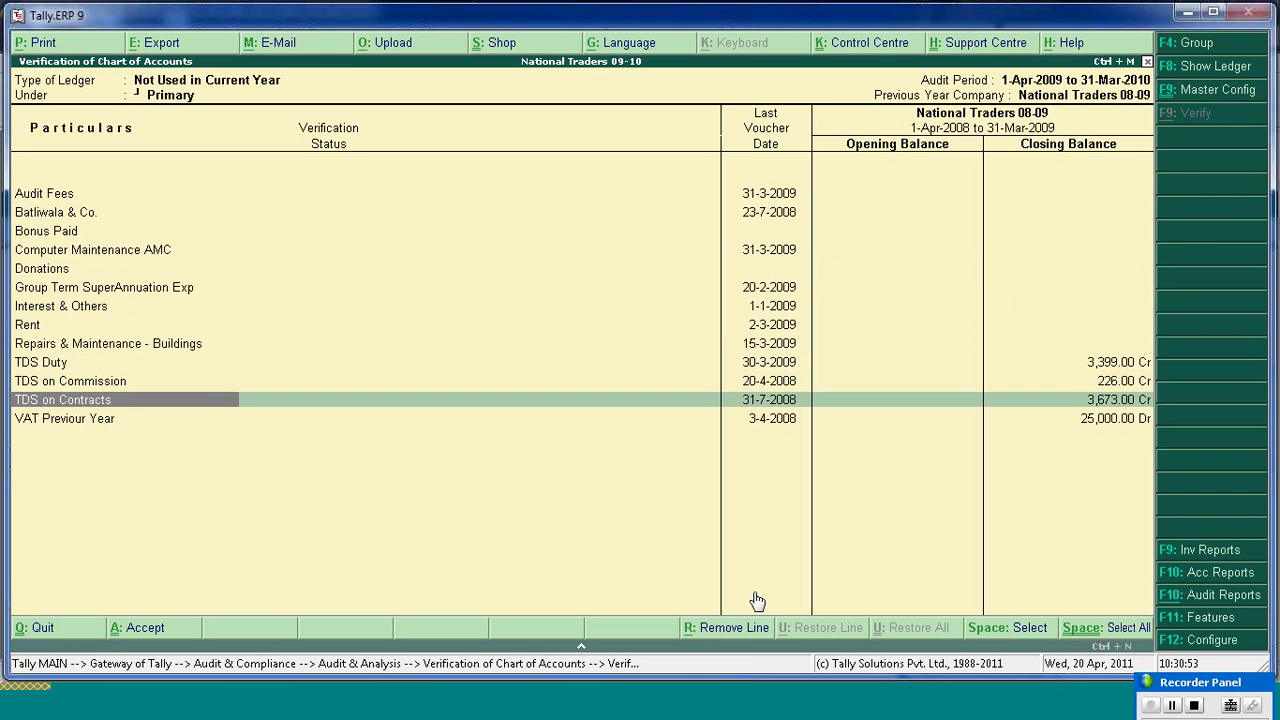
key("Up")
key("Up")
key("Up")
key("Up")
key("Up")
key("Up")
key("Up")
key("Up")
key("Up")
key("Up")
key("Up")
key("Up")
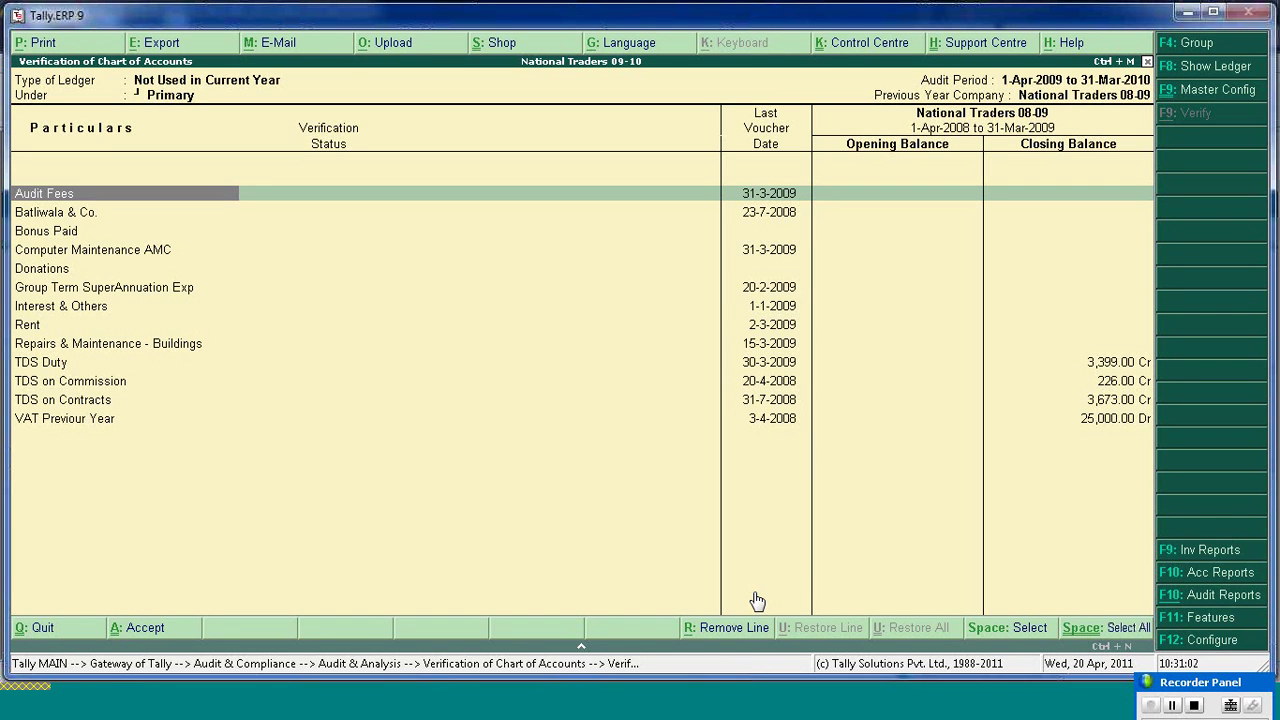
- Leave the Not Used in Current Year list and open the category Only balance last year and used in current year
key("Escape")
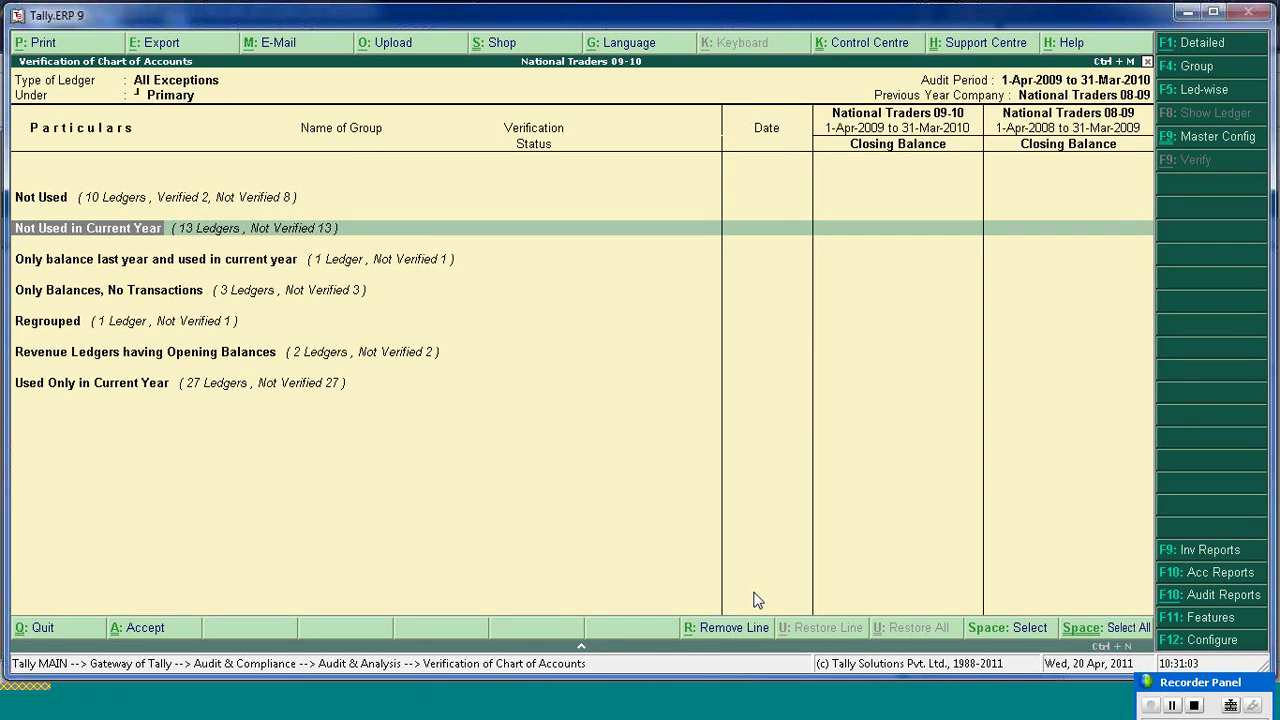
key("Return")
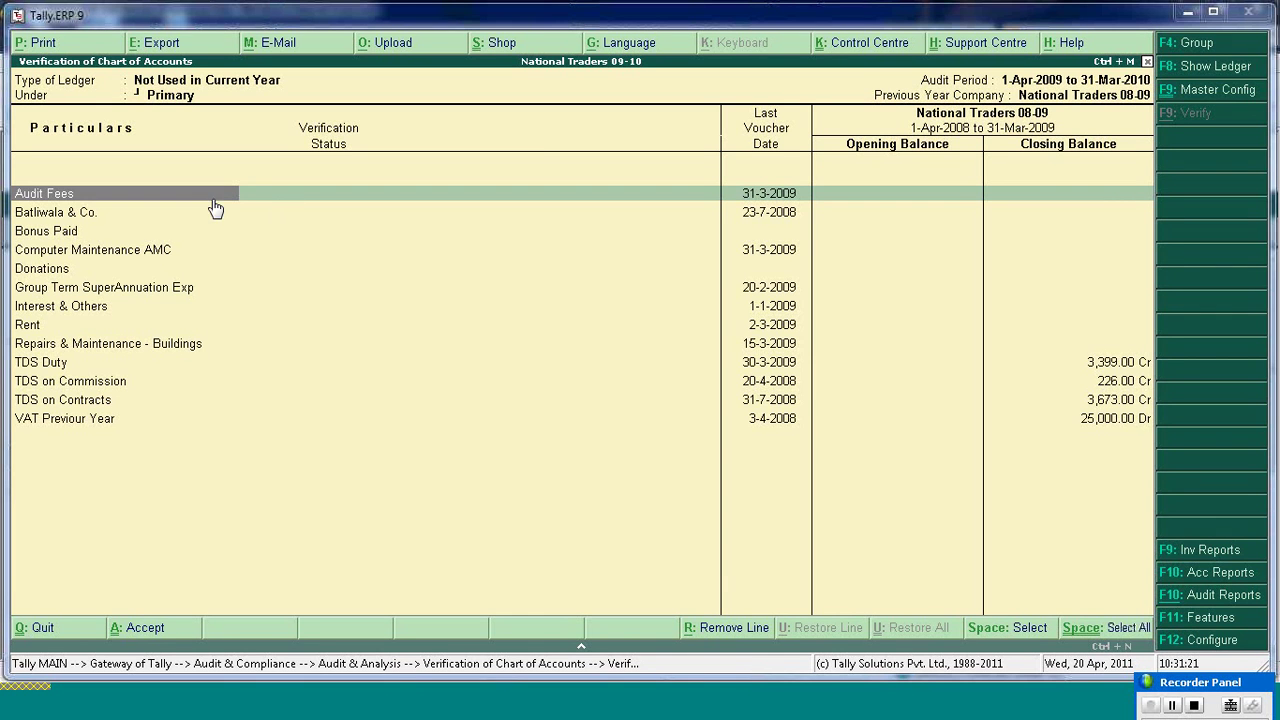
key("Escape")
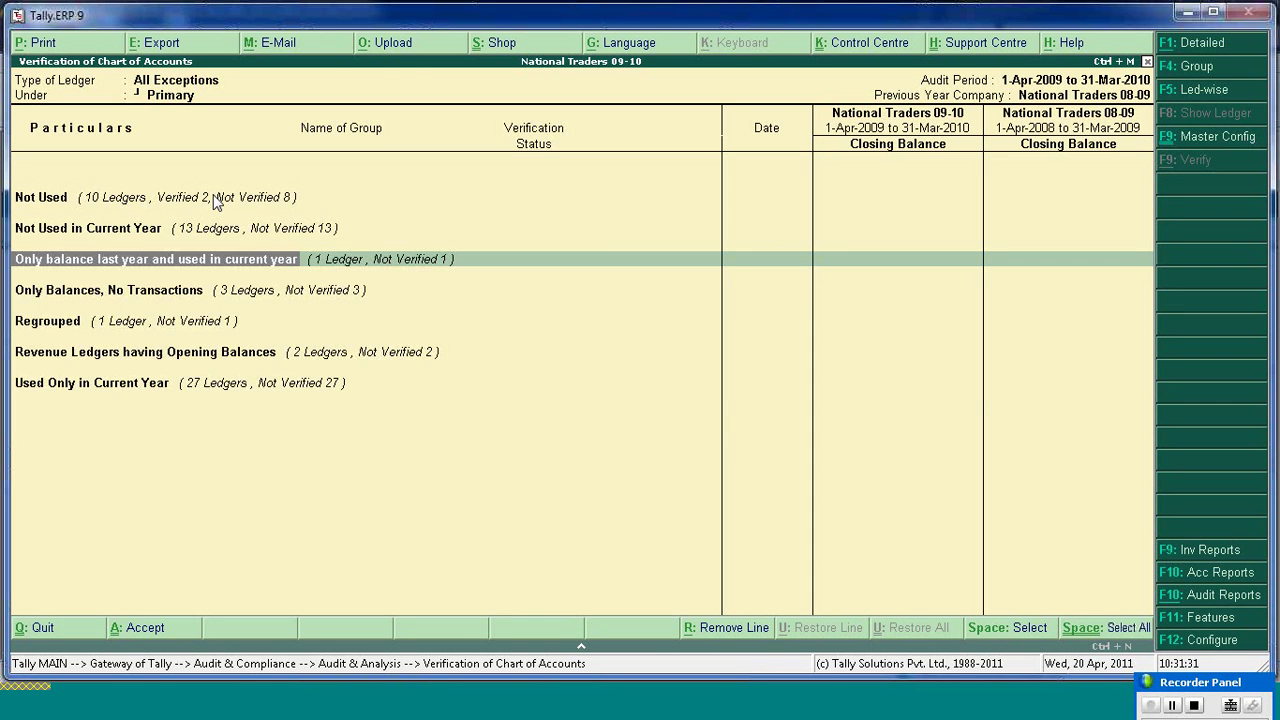
key("Return")
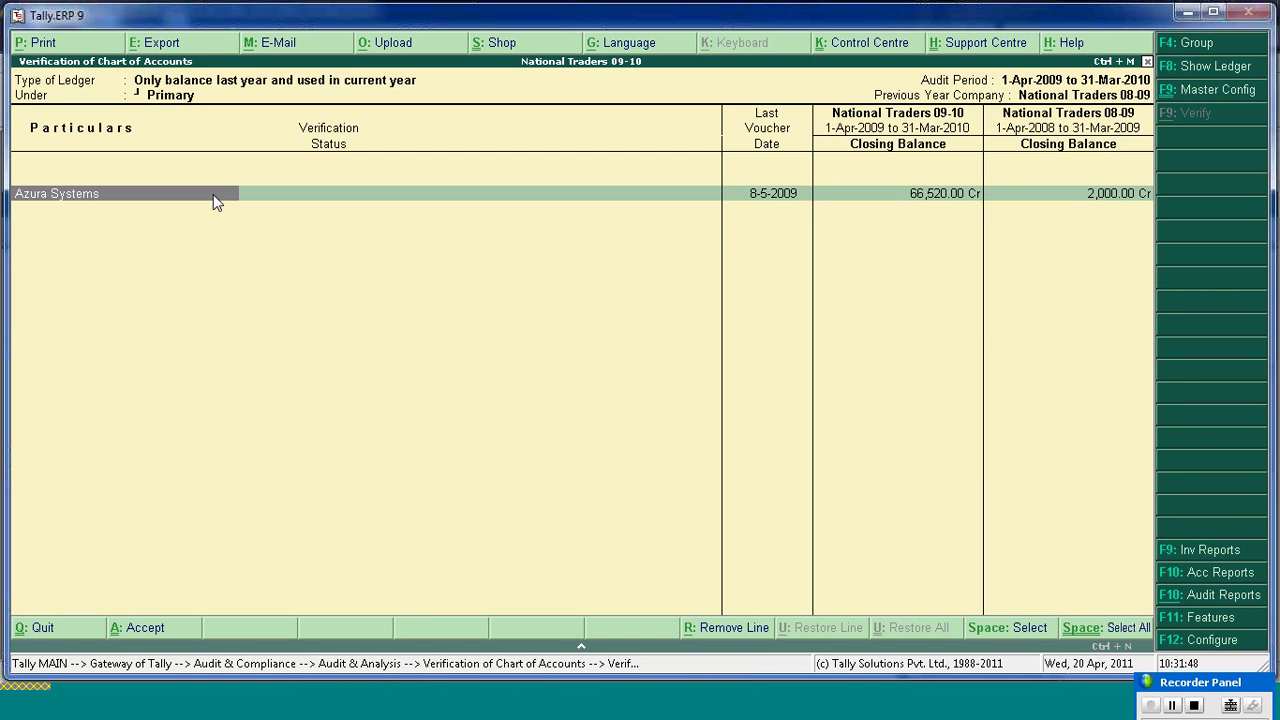
- Examine the verification status choices for the Azura Systems ledger and leave its verification details without saving
key("Return")
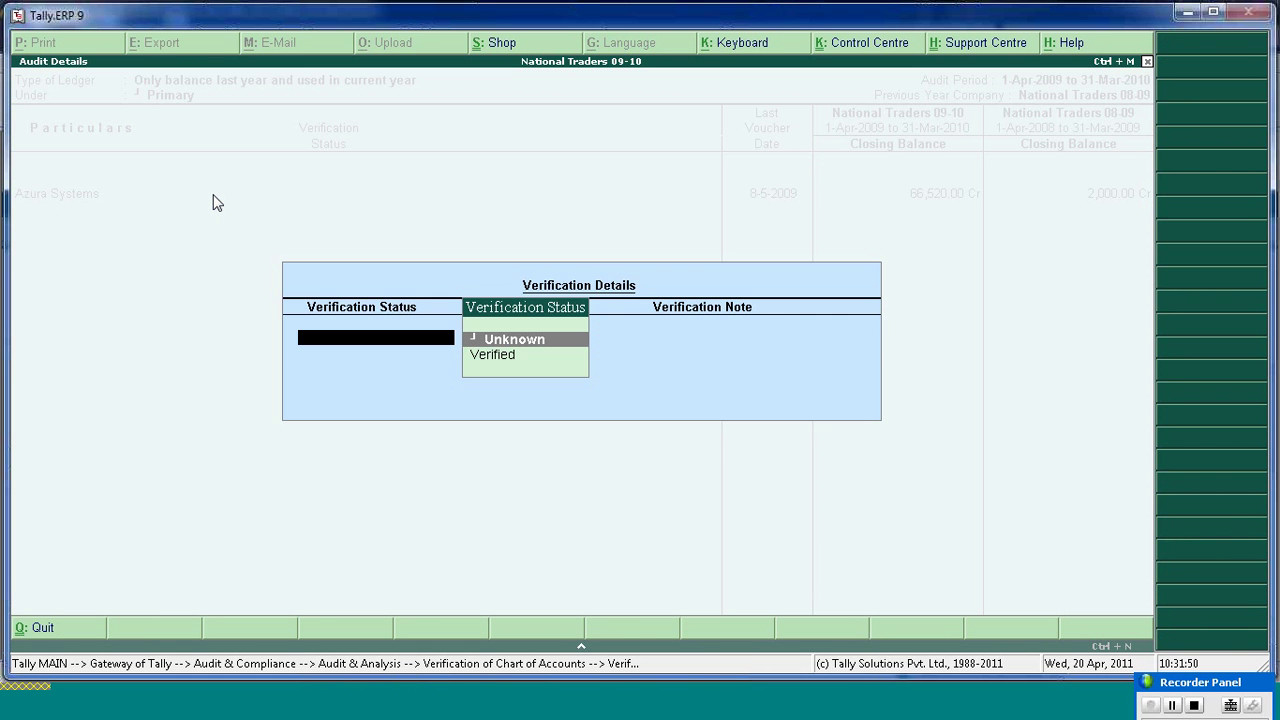
key("Escape")
key("Return")
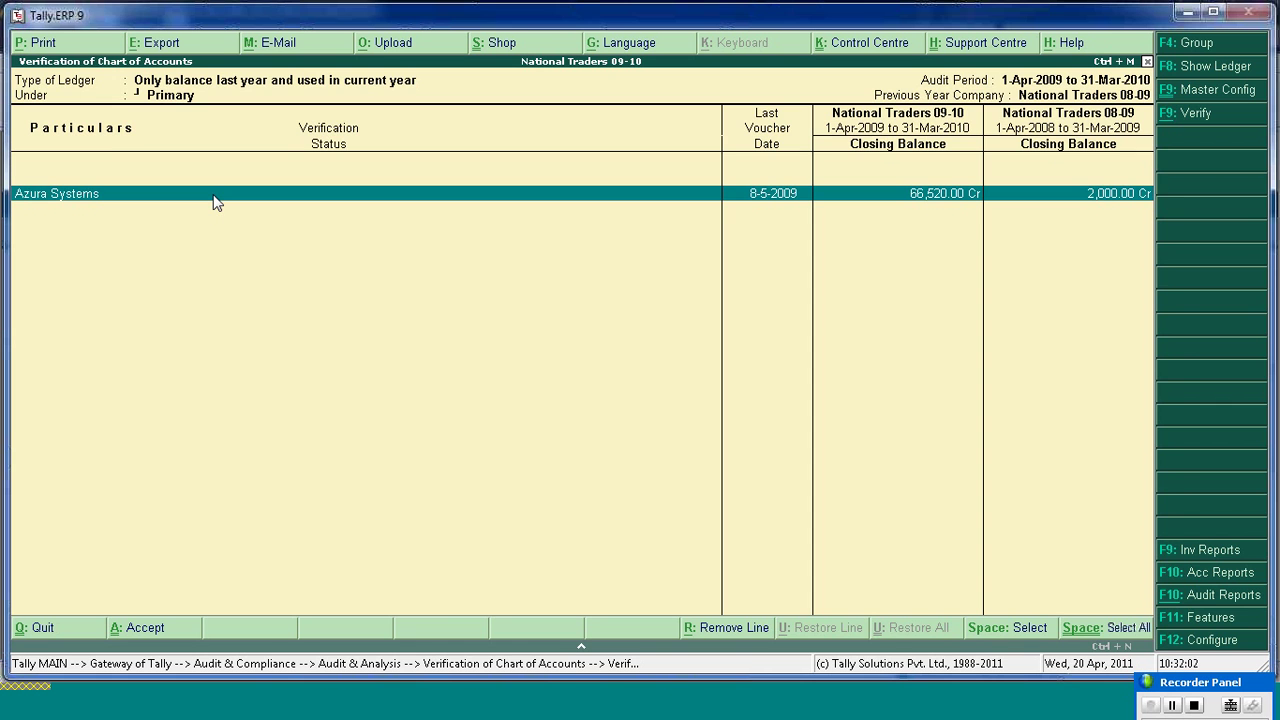
key("Return")
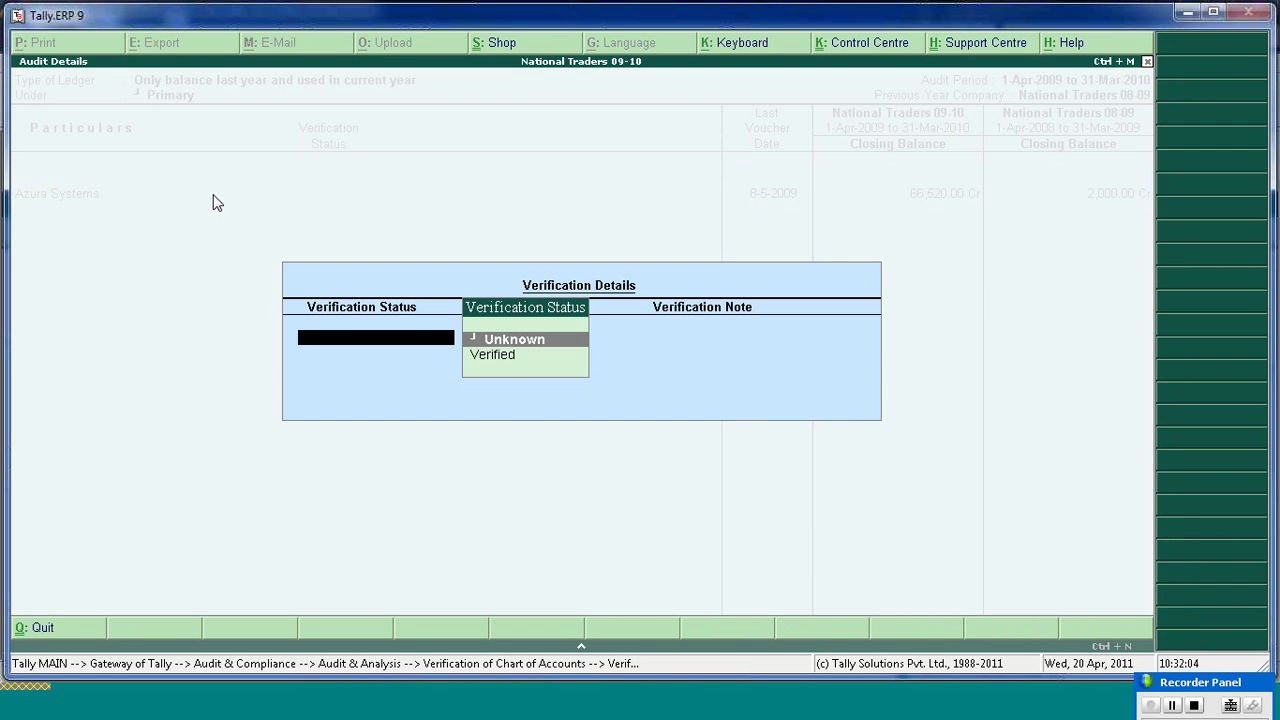
key("Down")
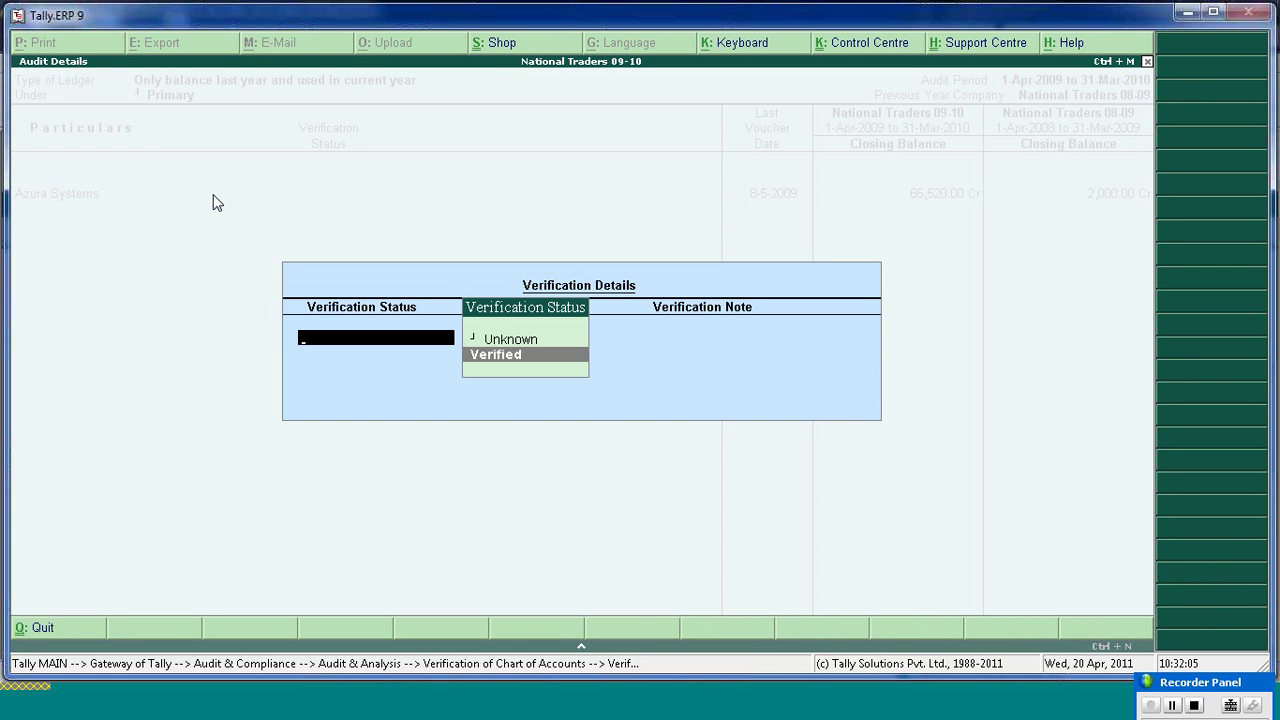
key("Escape")
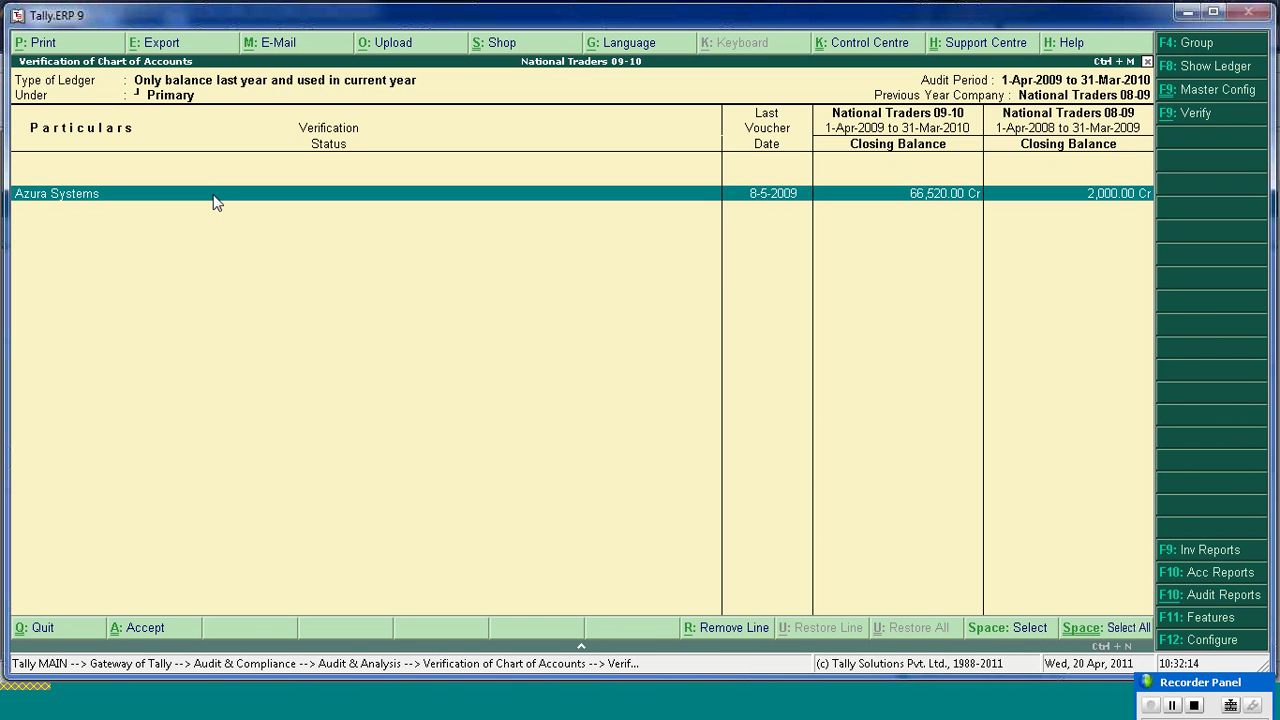
- Open the Azura Systems ledger master to view its details and quit without altering it
key("Return")
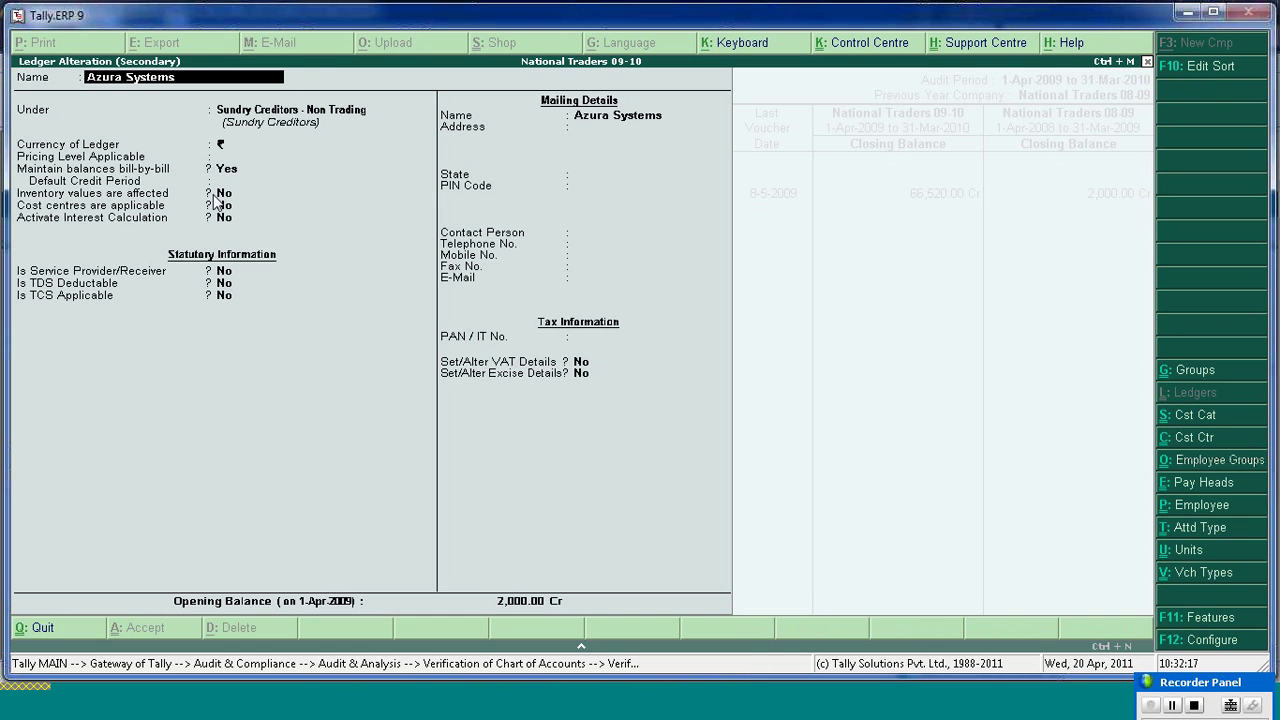
key("Escape")
key("y")
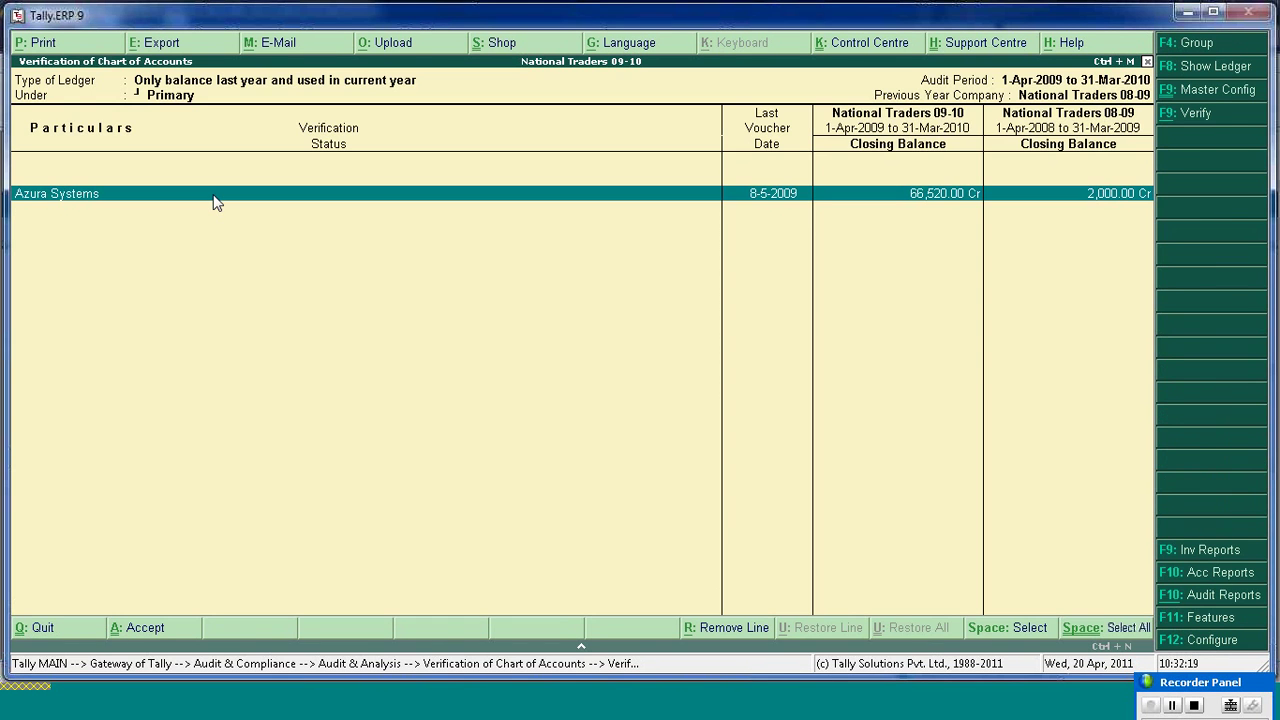
- Show the Azura Systems ledger vouchers, examine the audit status choices for the Purchase @ 4% voucher, and return to the ledger list without saving
key("F8")
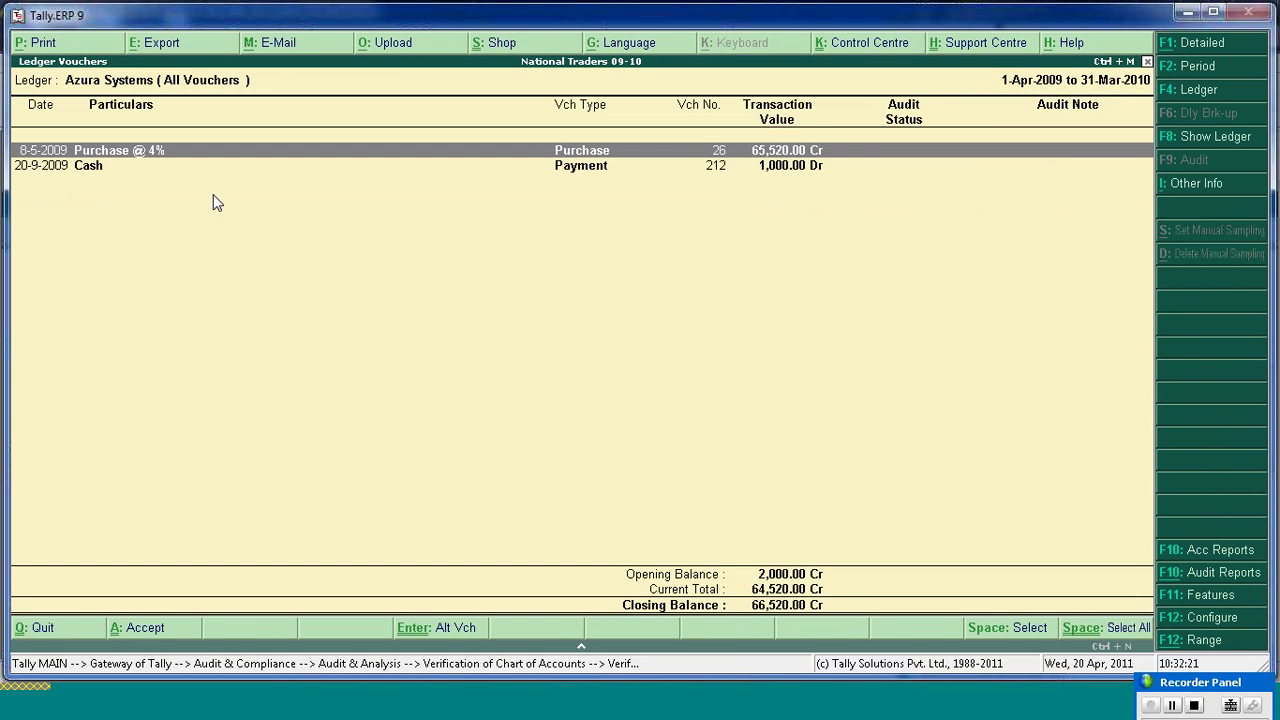
key("ctrl+a")
key("Down")
key("Down")
key("Down")
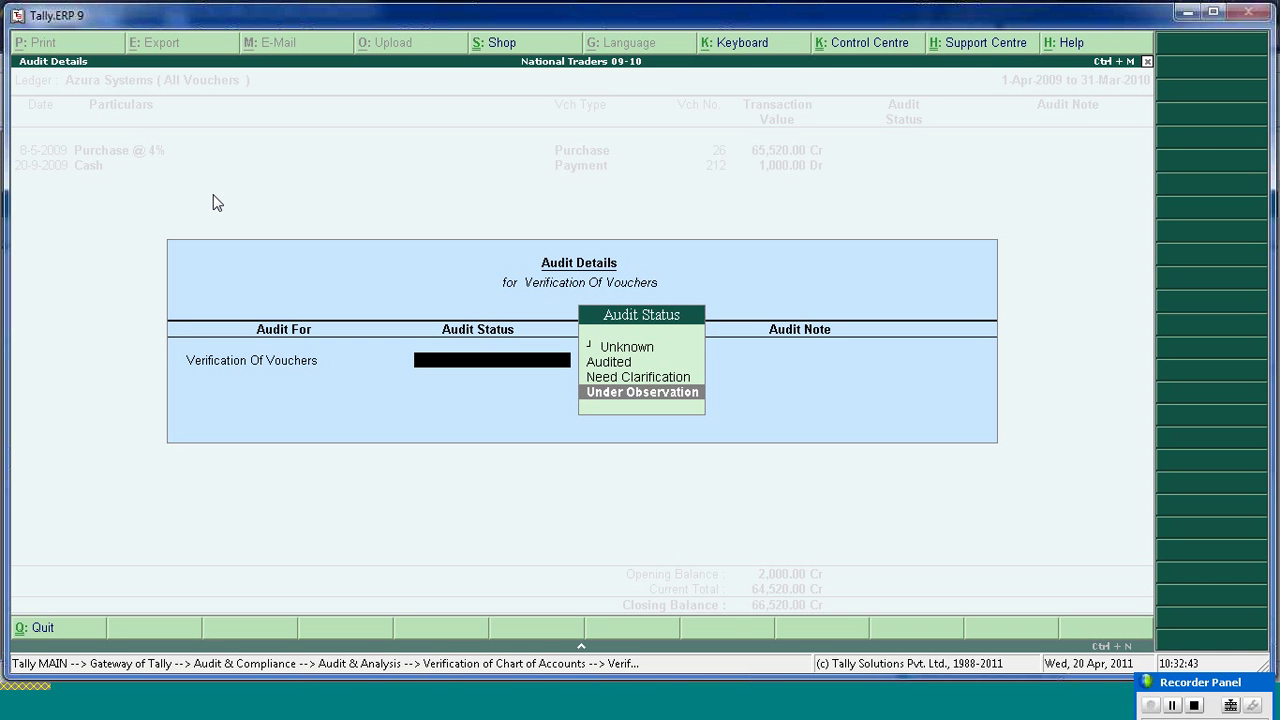
key("Escape")
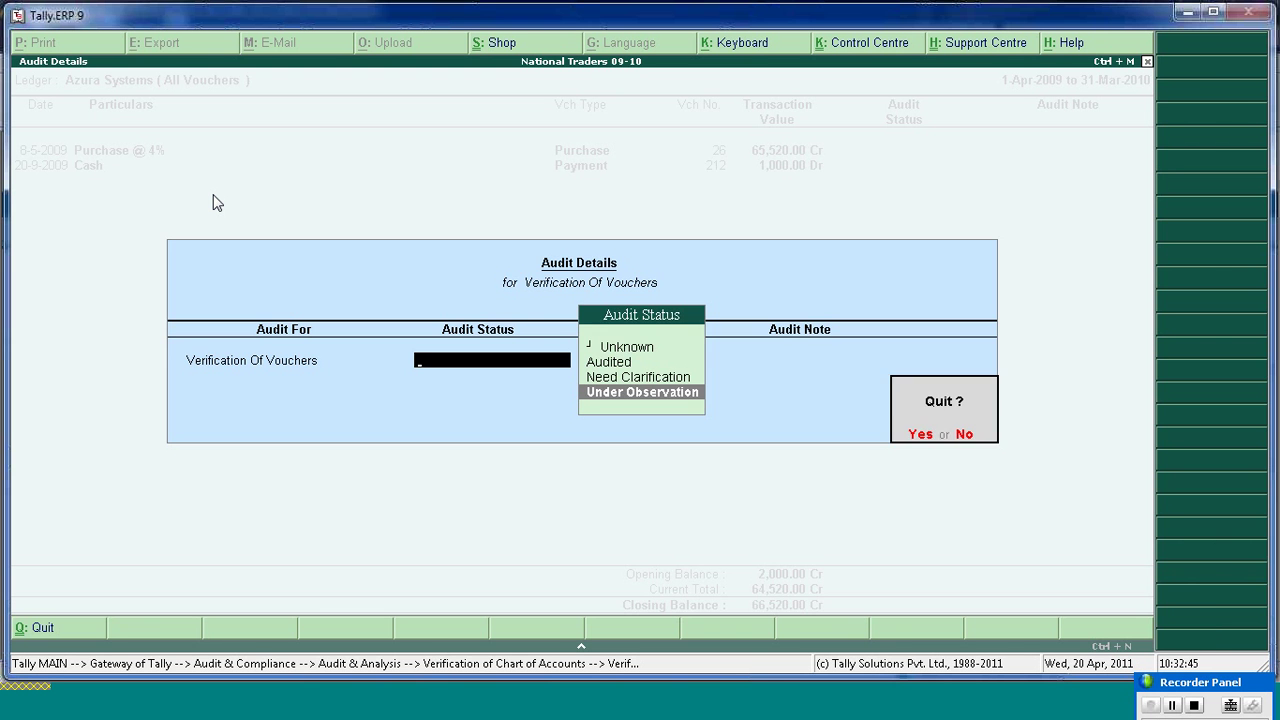
key("Return")
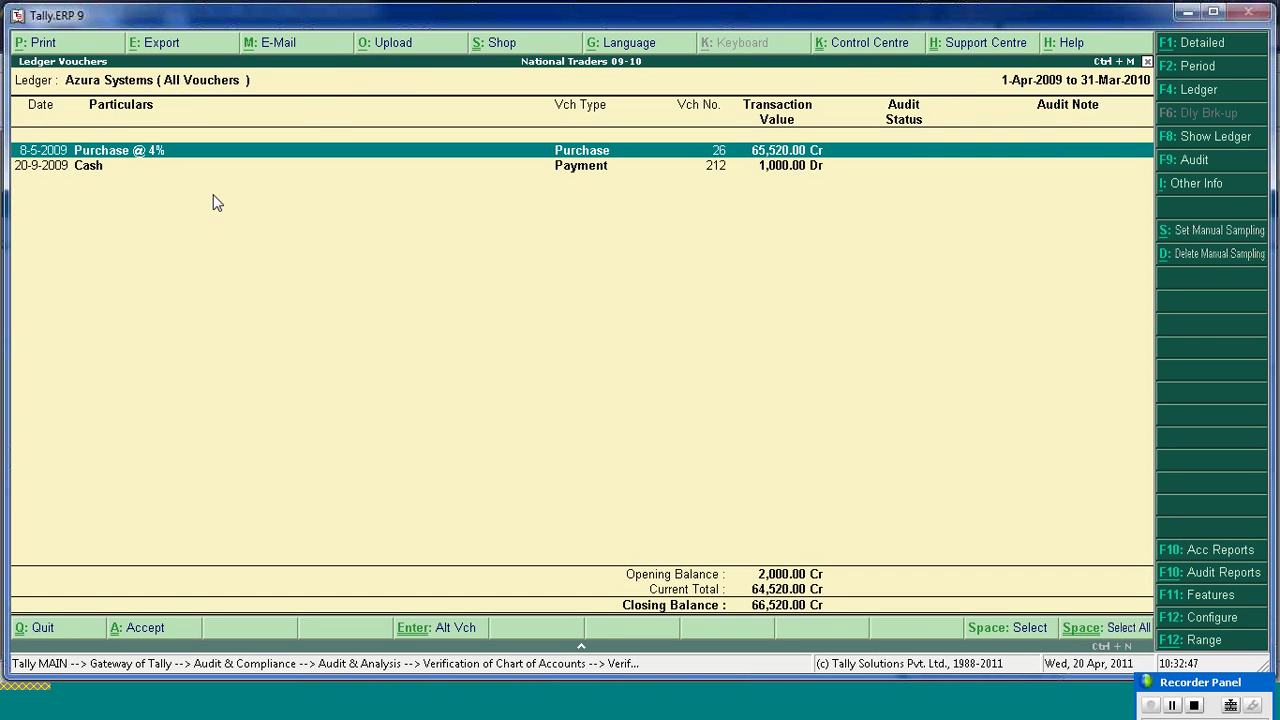
key("Escape")
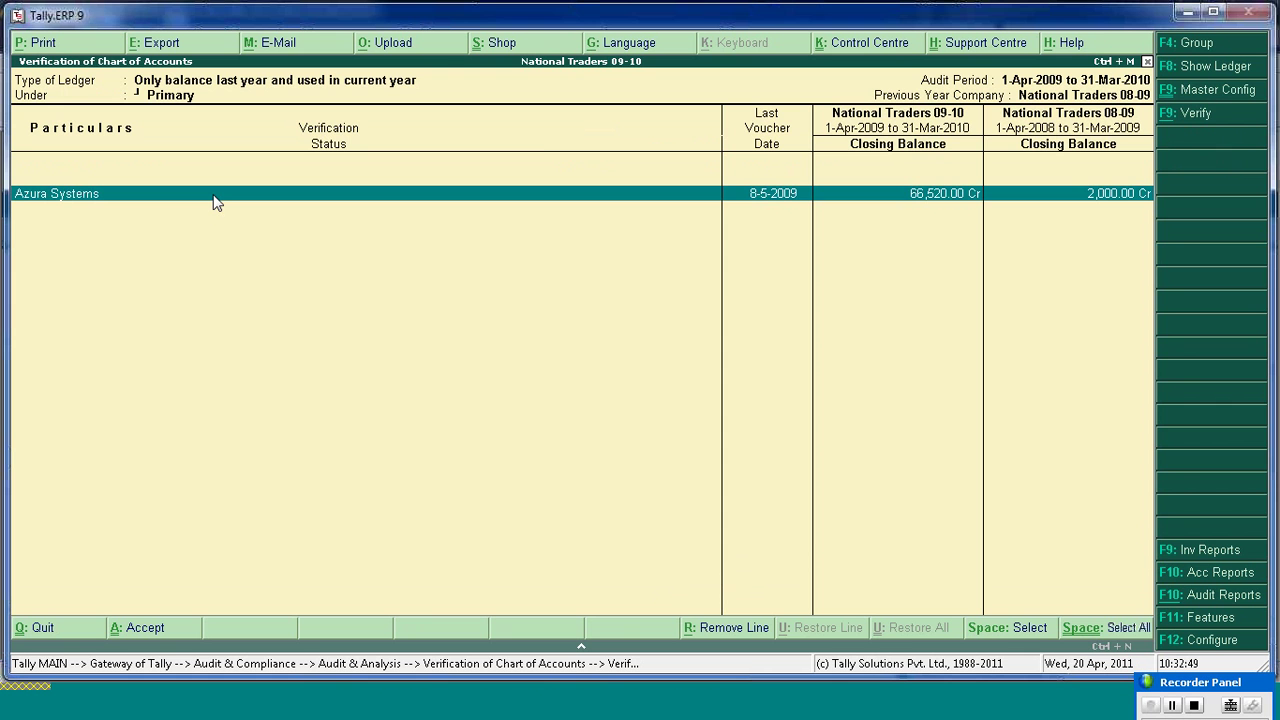
- Leave the Azura Systems list and open the category Only Balances, No Transactions
key("Escape")
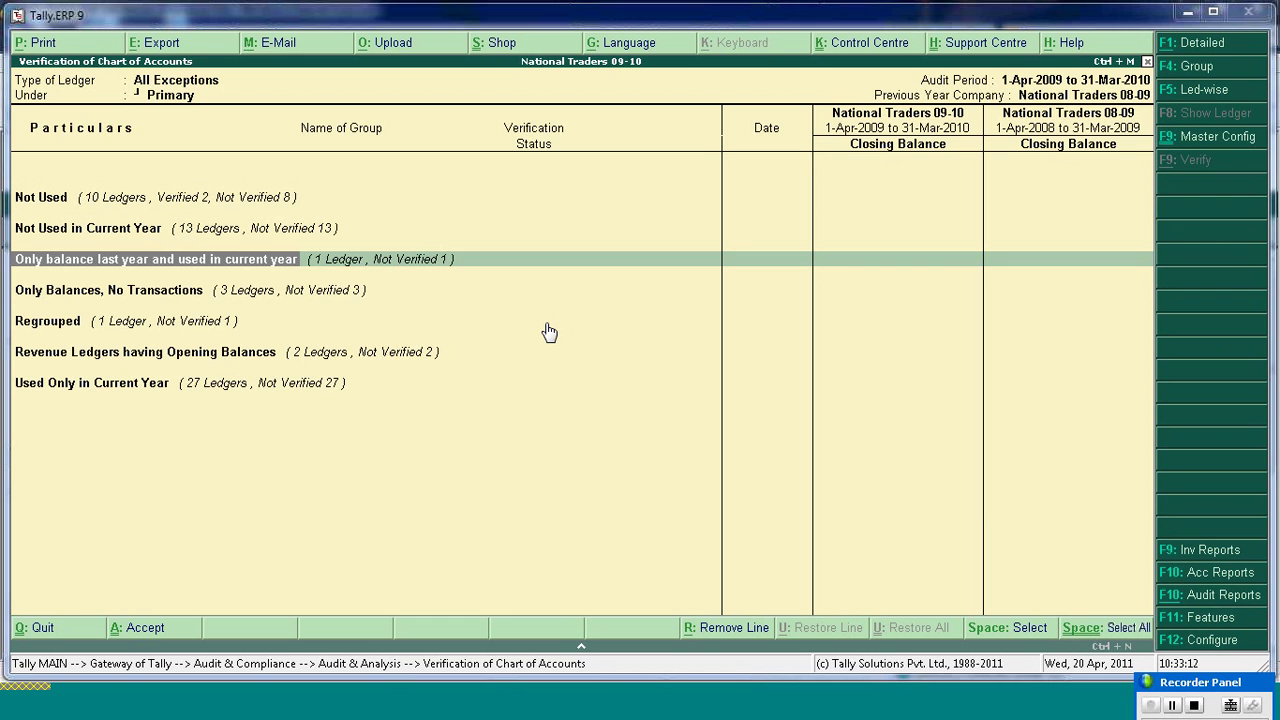
left_click(139, 296)
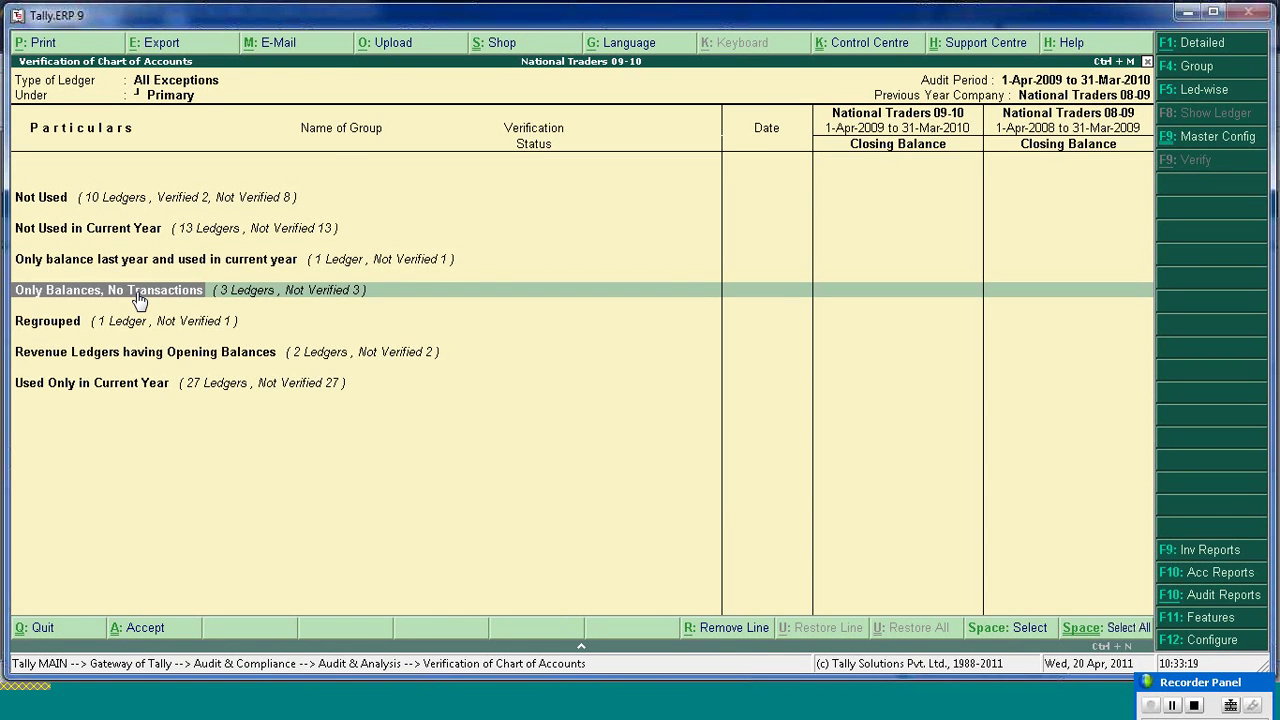
left_click(139, 296)
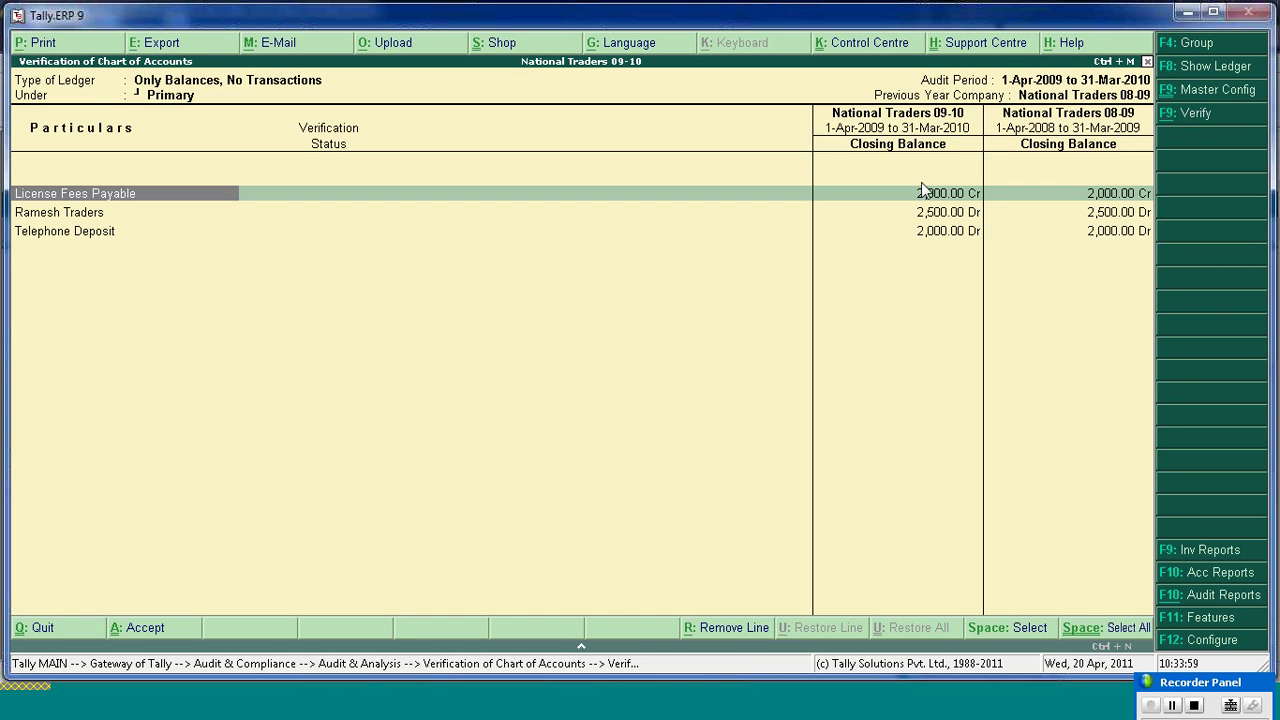
- Examine the verification status choices for the License Fees Payable ledger and leave its verification details without saving
key("Return")
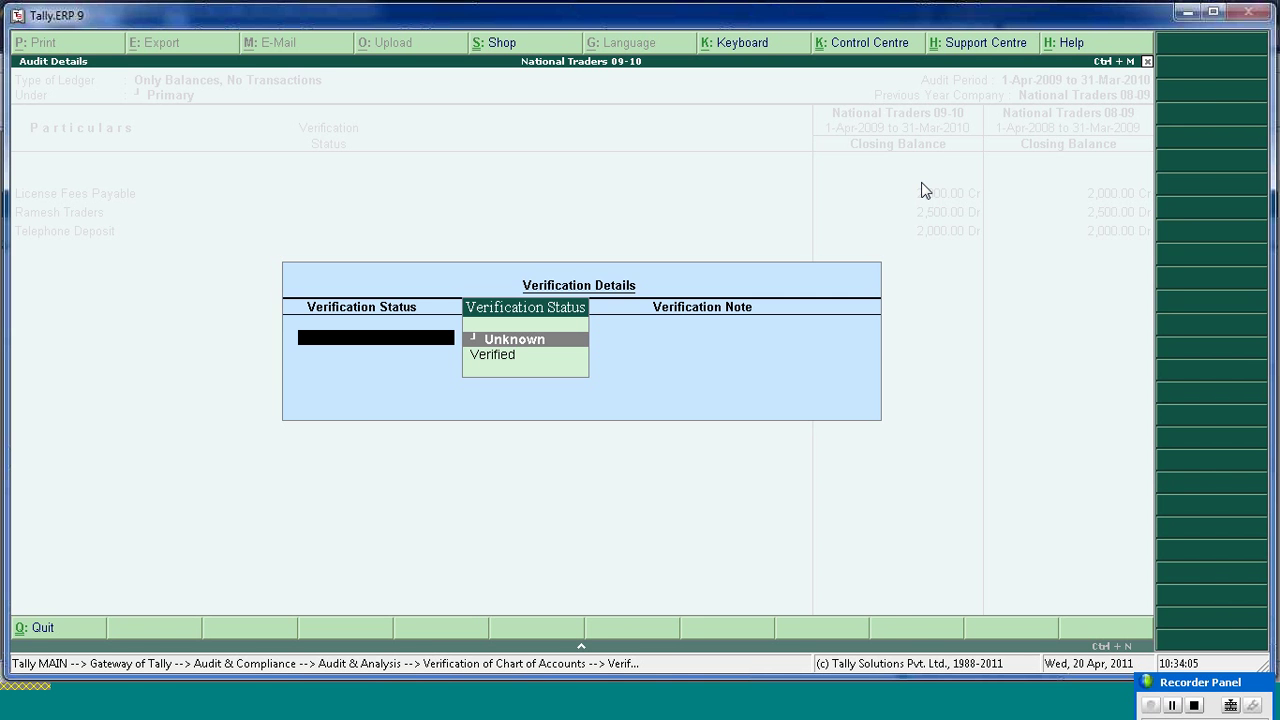
key("Escape")
key("Return")
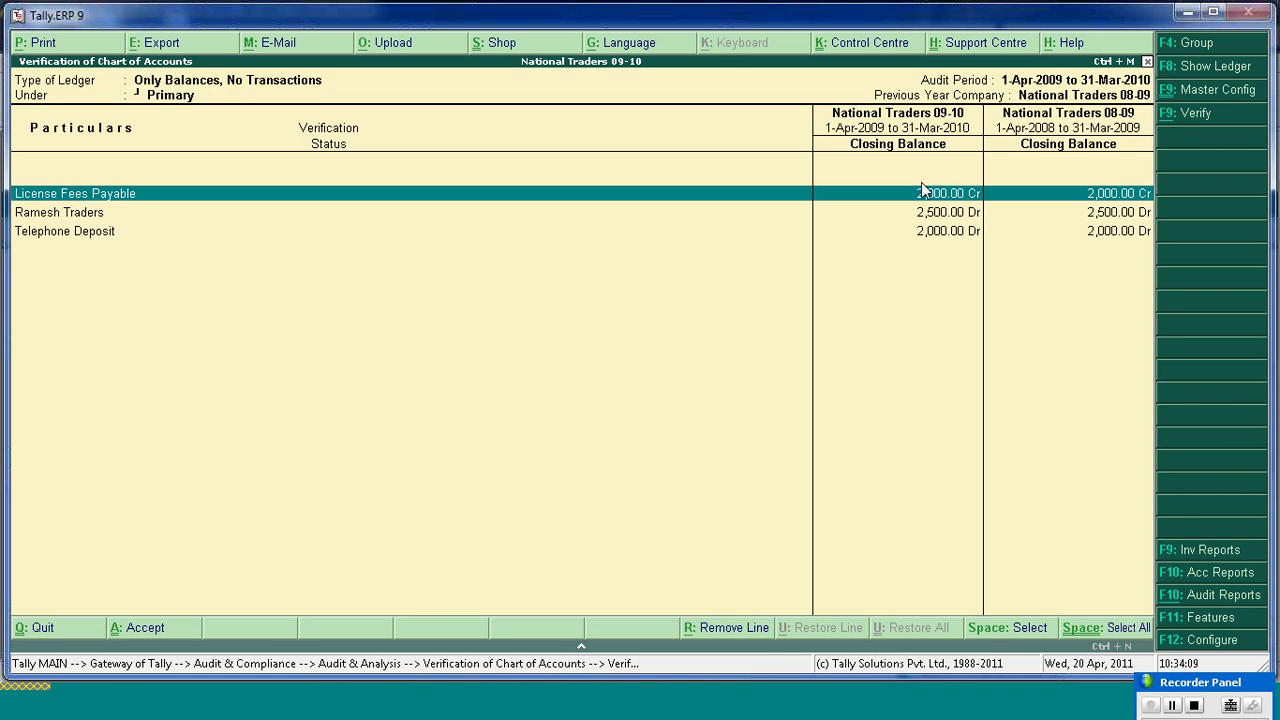
- View the License Fees Payable ledger master without altering it, and check the ledger's vouchers before returning to the ledger list
key("Return")
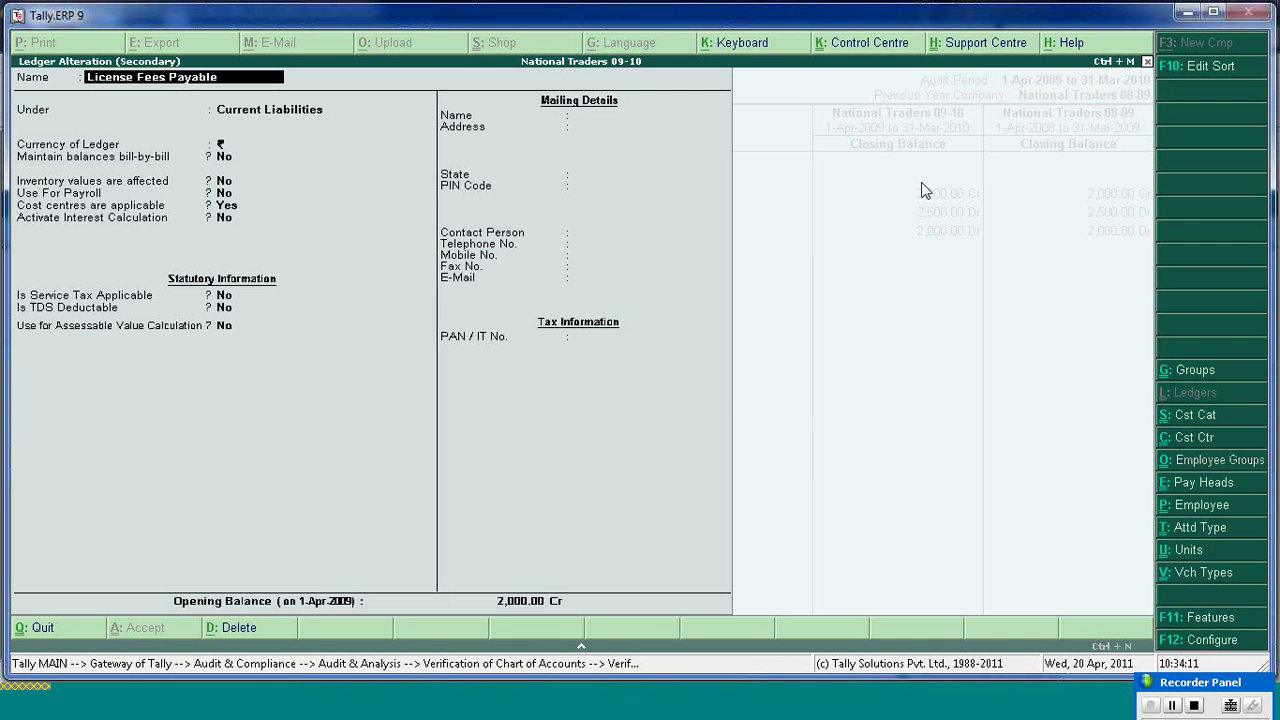
key("Escape")
key("Return")
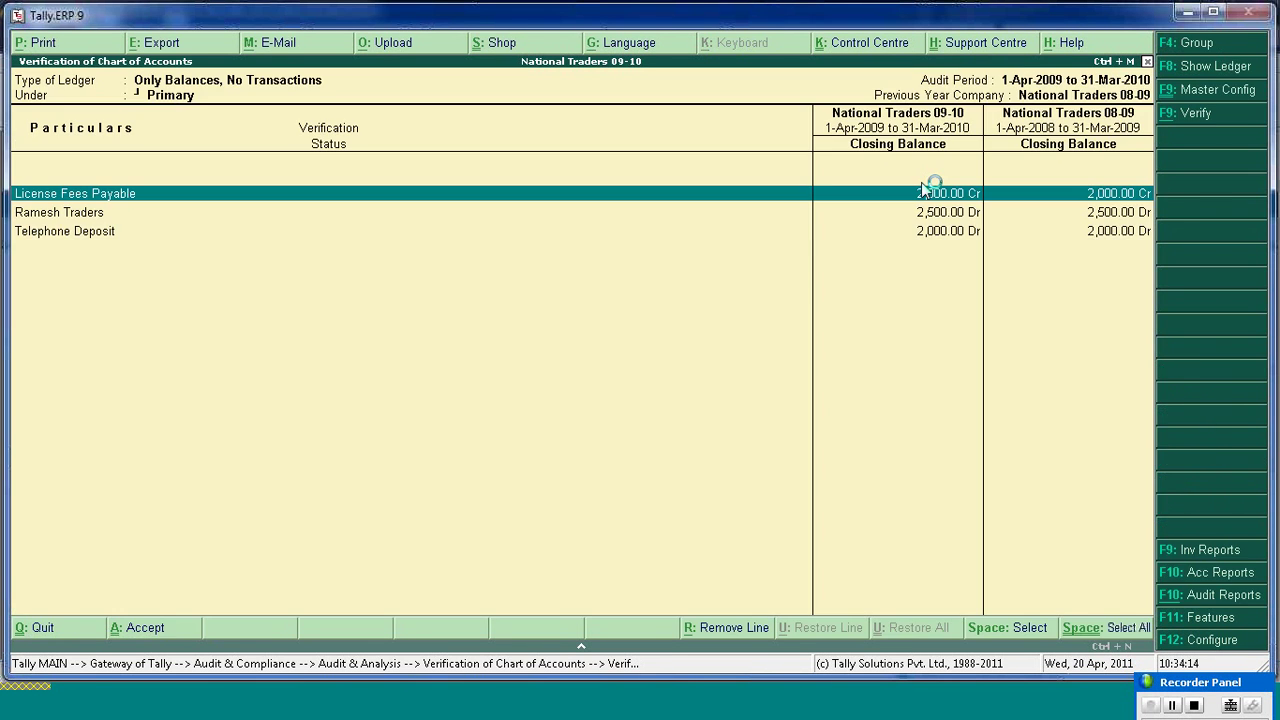
key("F8")
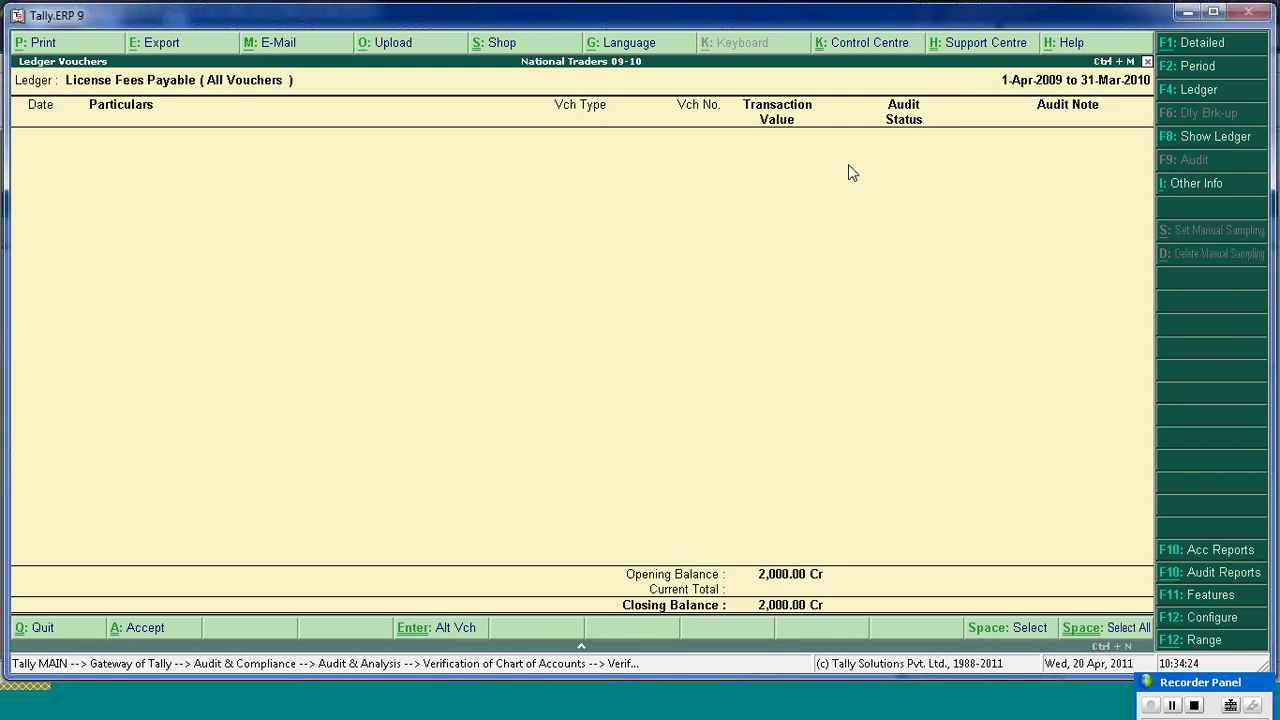
key("Escape")
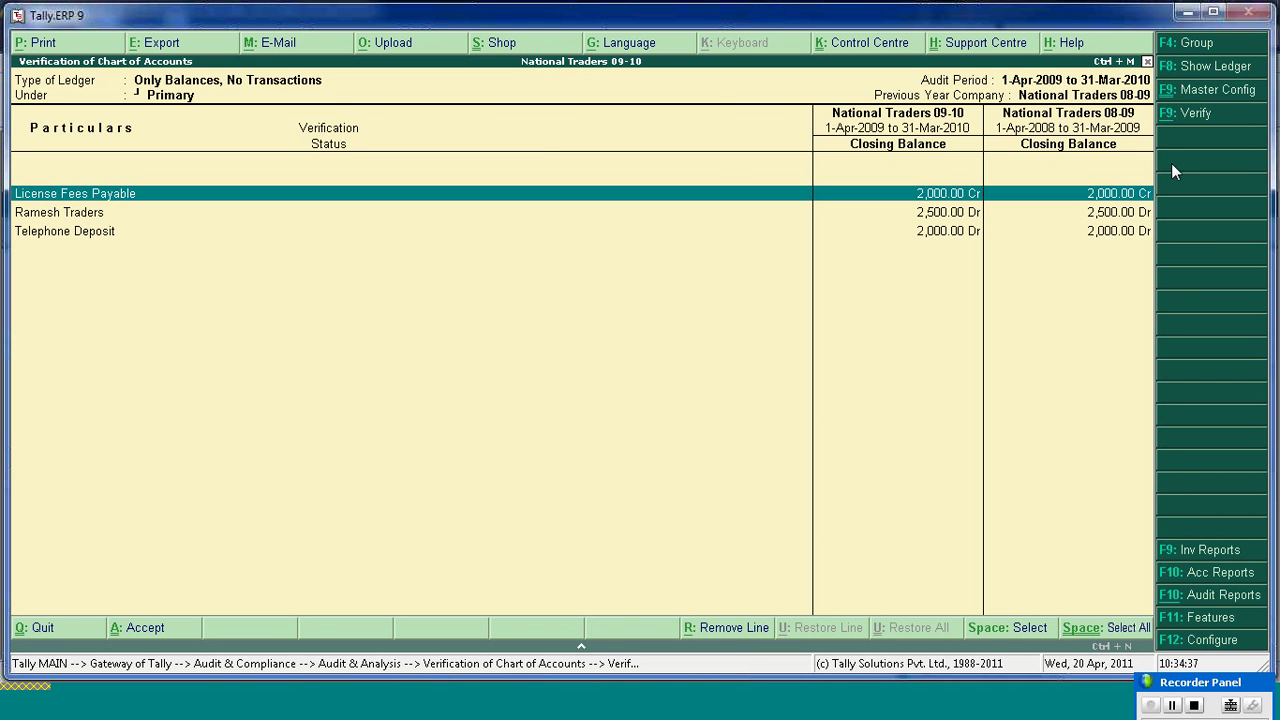
- Return to the exception categories and open the Regrouped category
key("Escape")
key("Down")
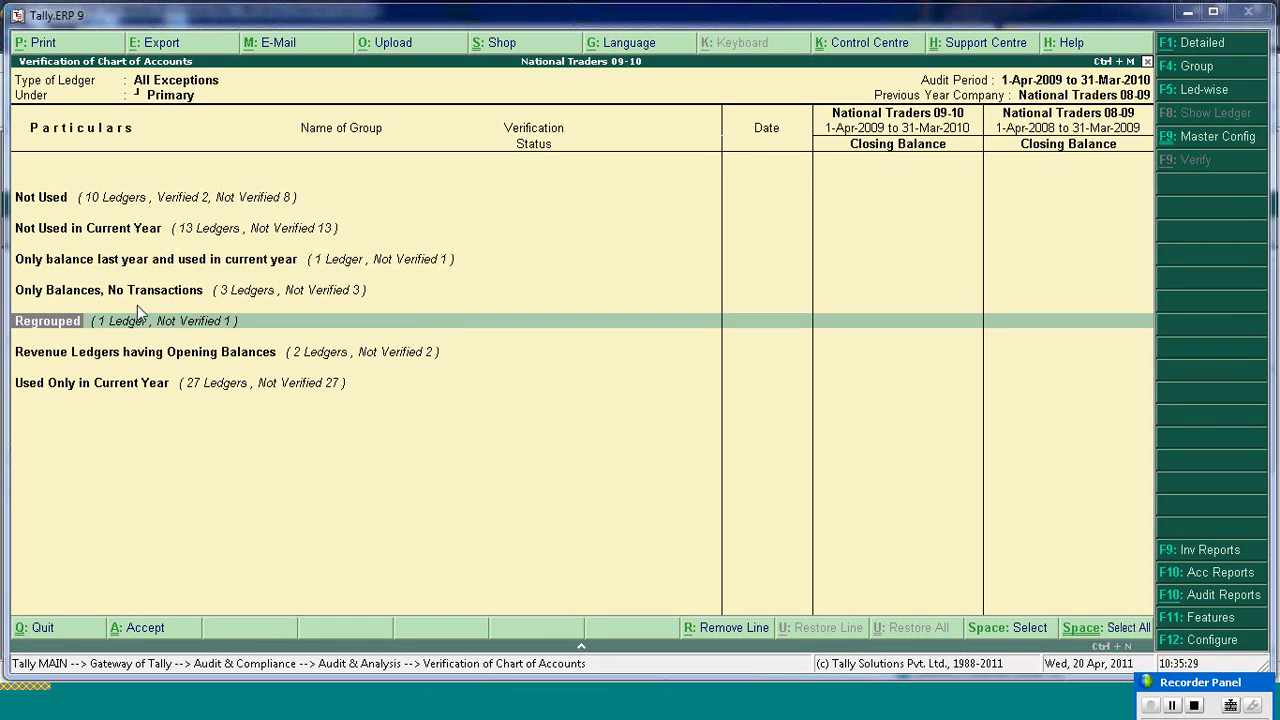
key("Down")
key("Up")
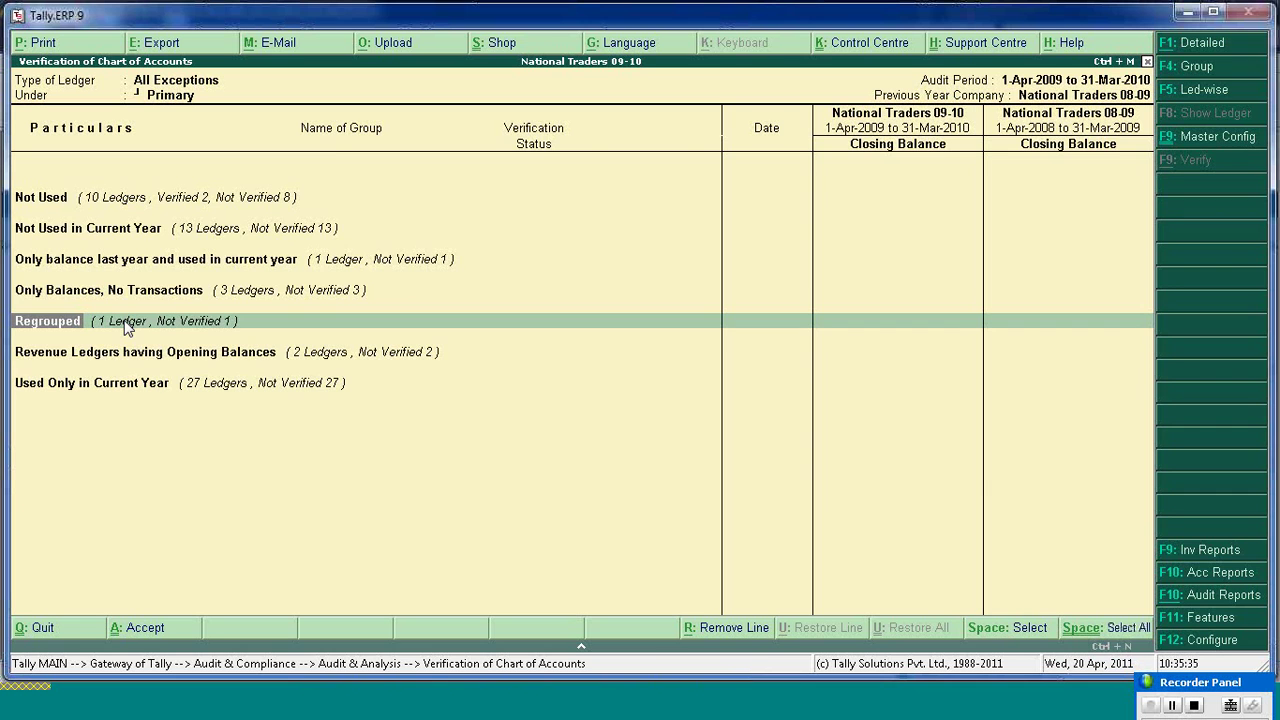
key("Return")
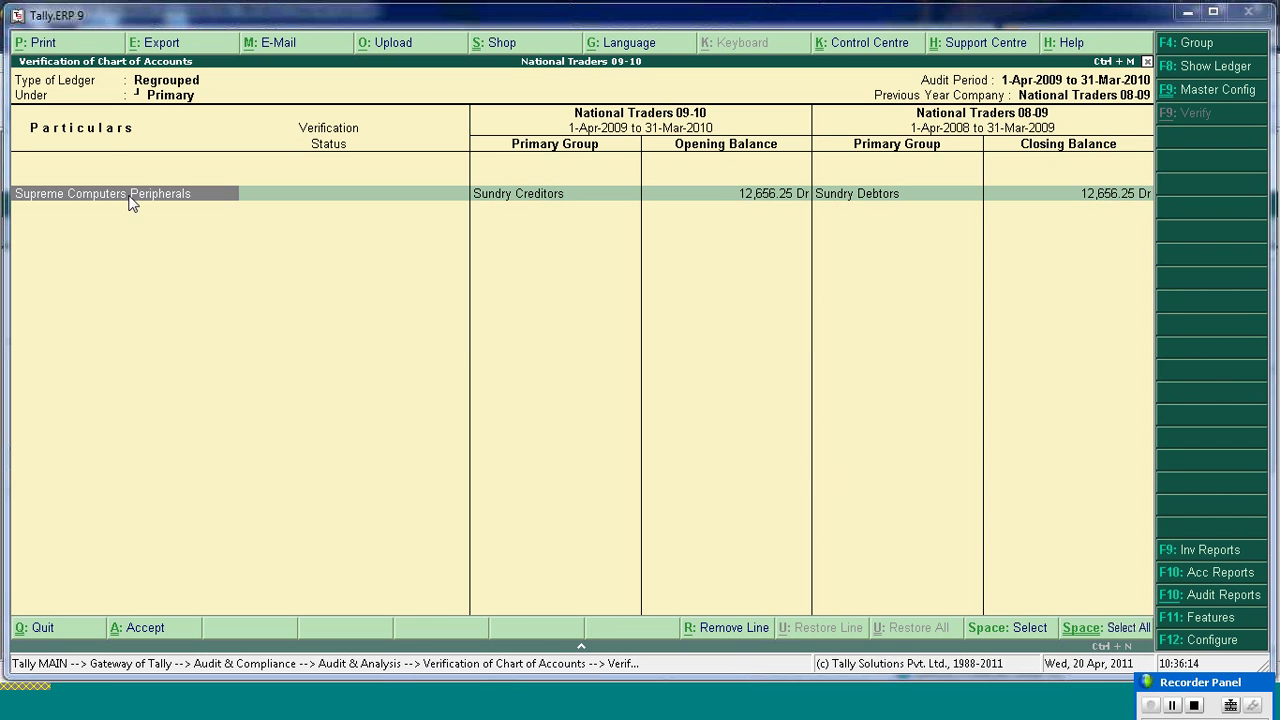
- Examine the verification status choices for the Supreme Computers Peripherals ledger and quit its verification details without saving
key("Return")
key("Down")
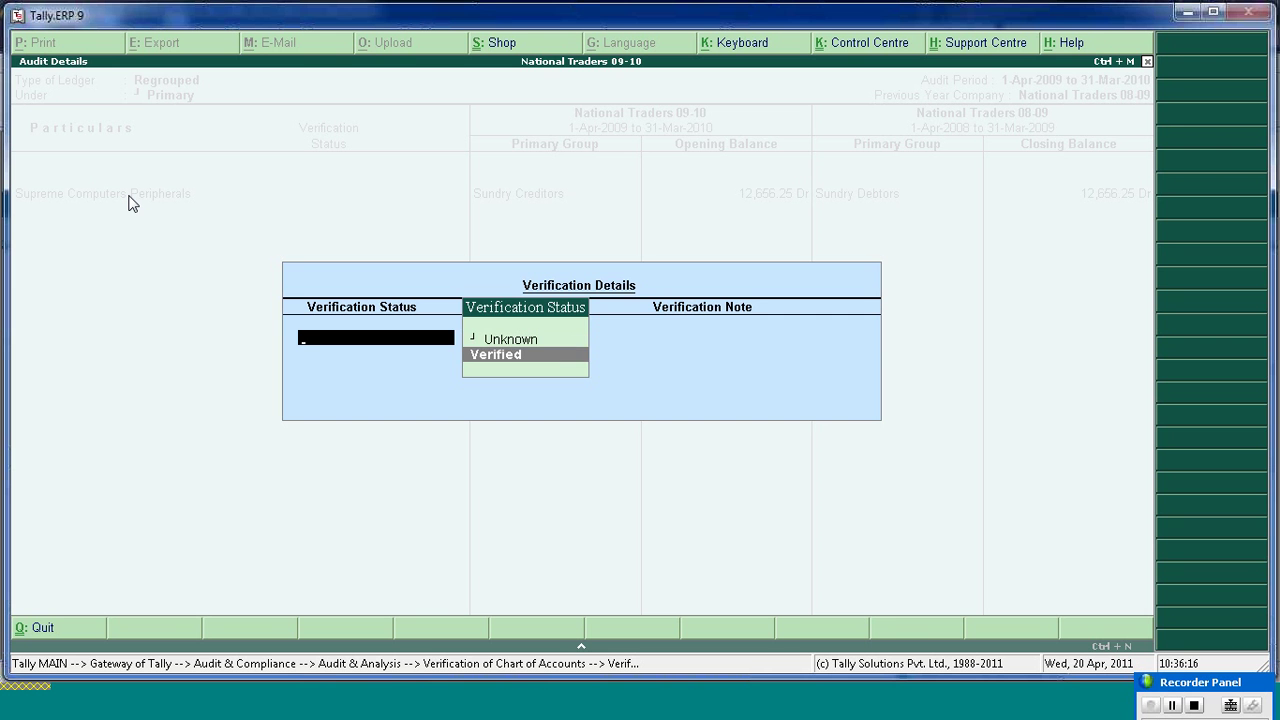
key("Escape")
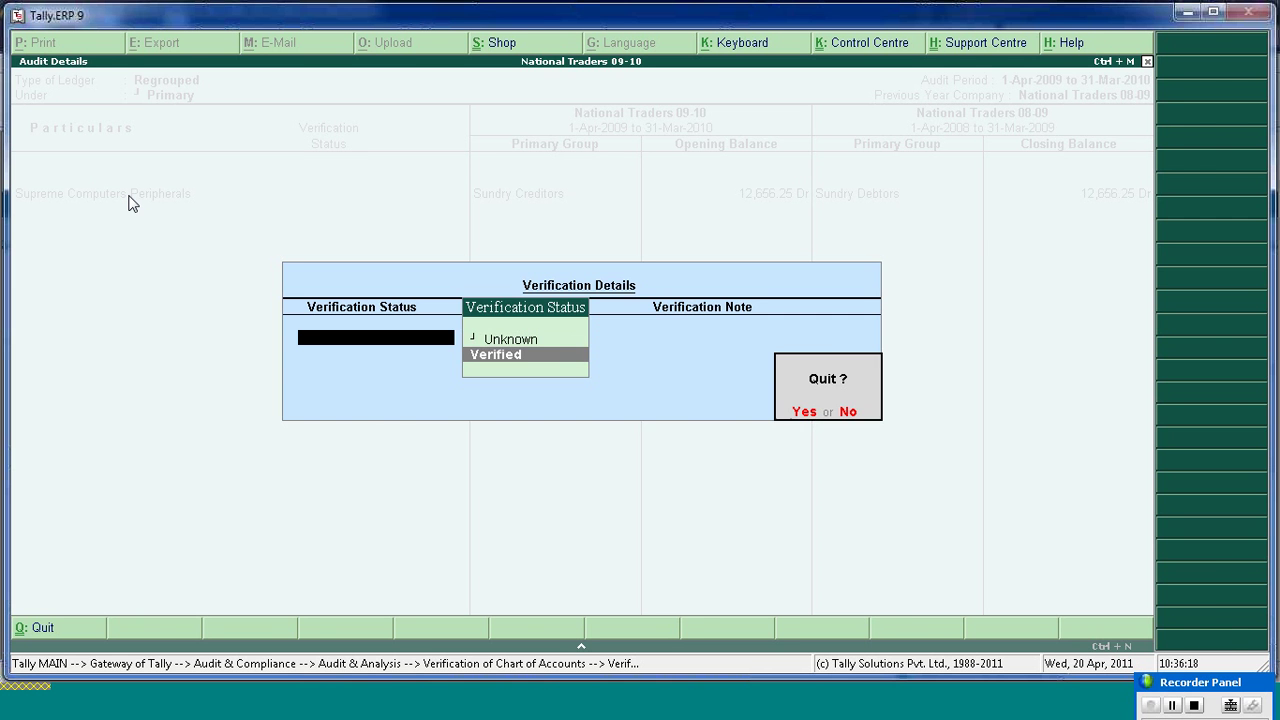
key("y")
- Reopen the category Only balance last year and used in current year and view the Azura Systems verification details without saving
key("Escape")
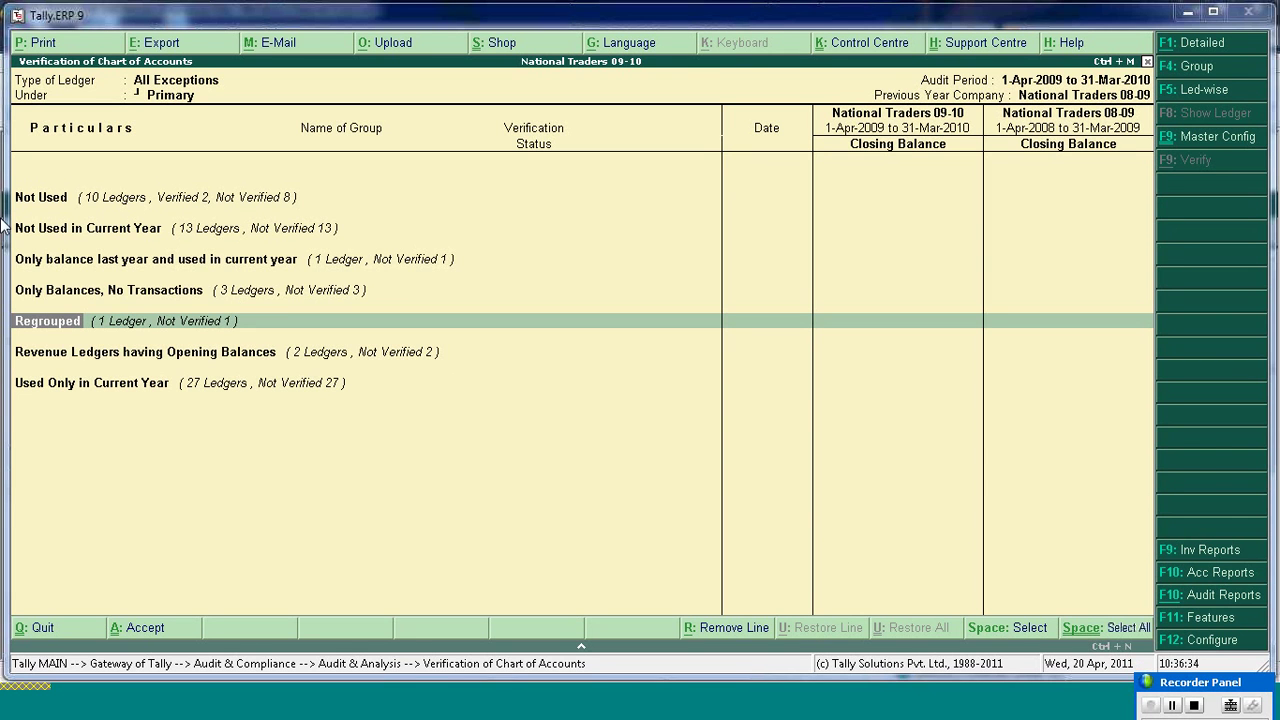
left_click(85, 266)
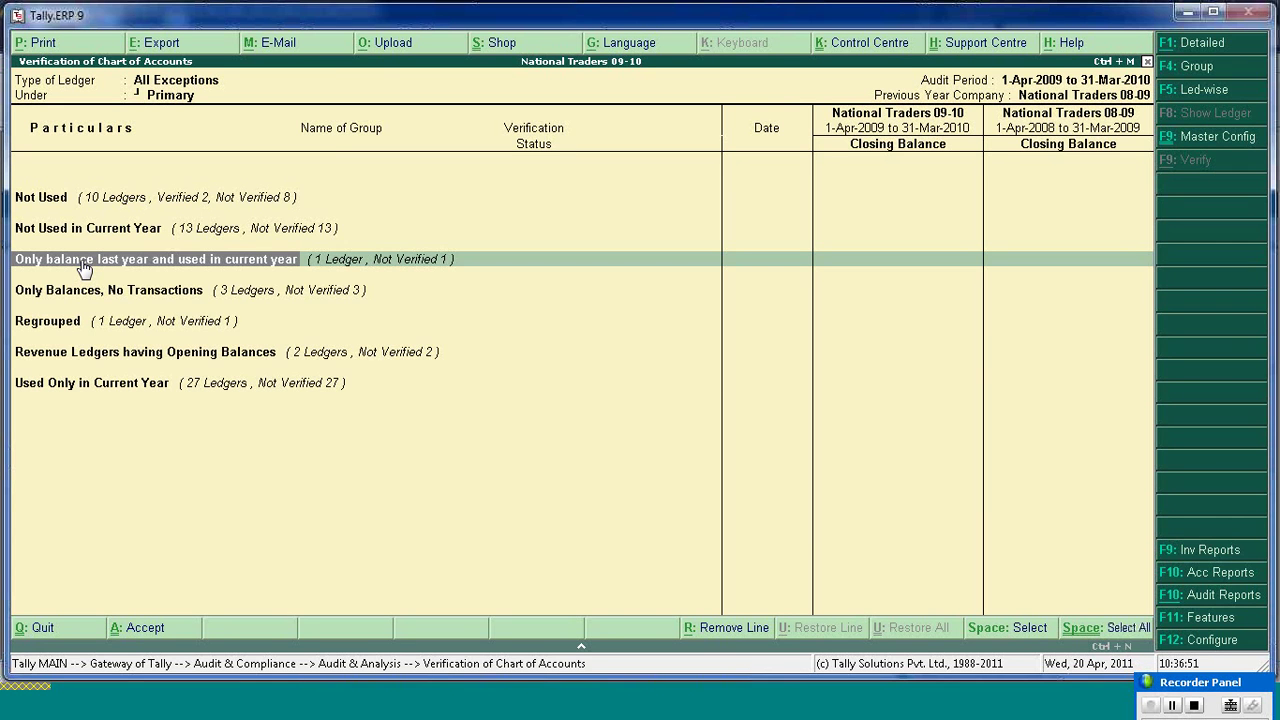
key("Return")
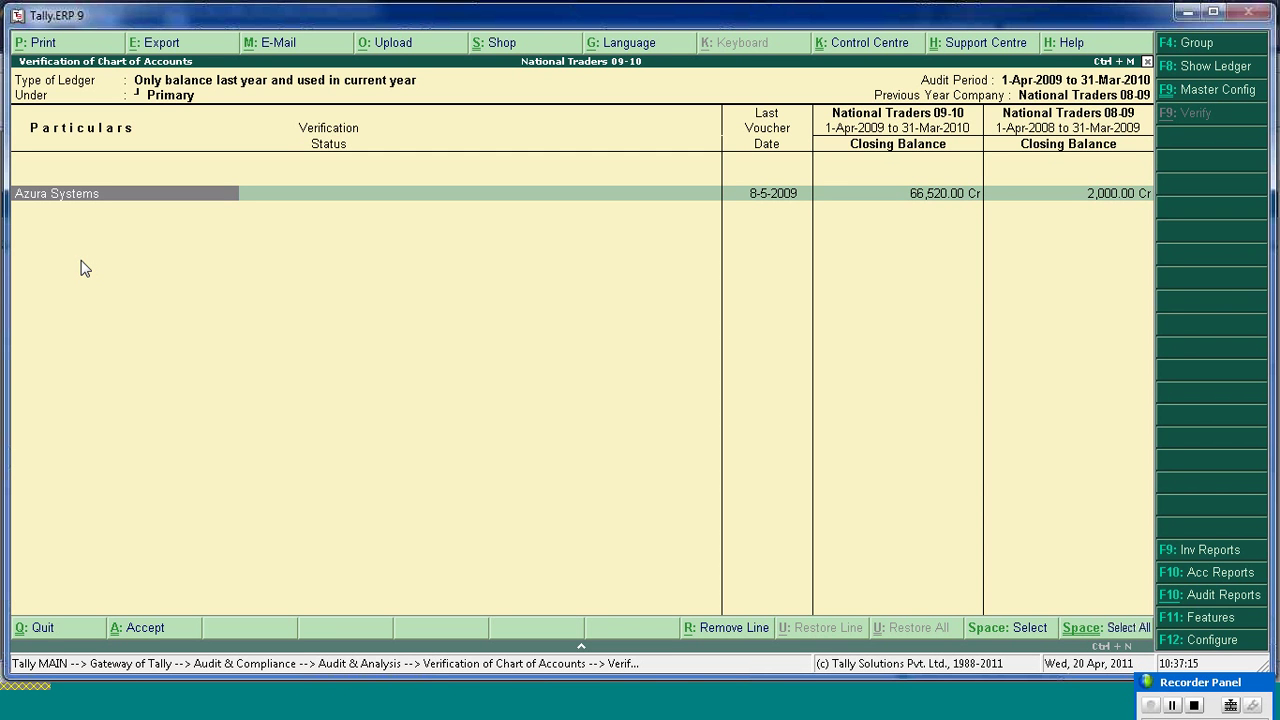
key("Return")
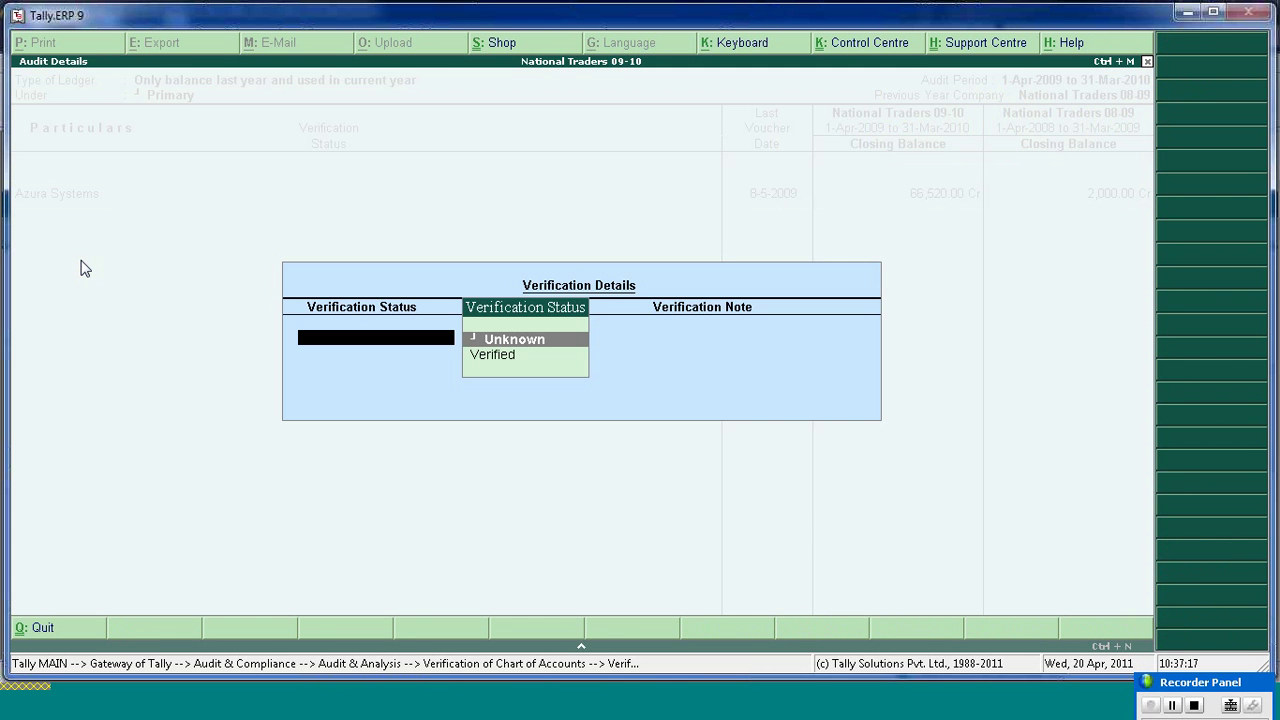
key("Escape")
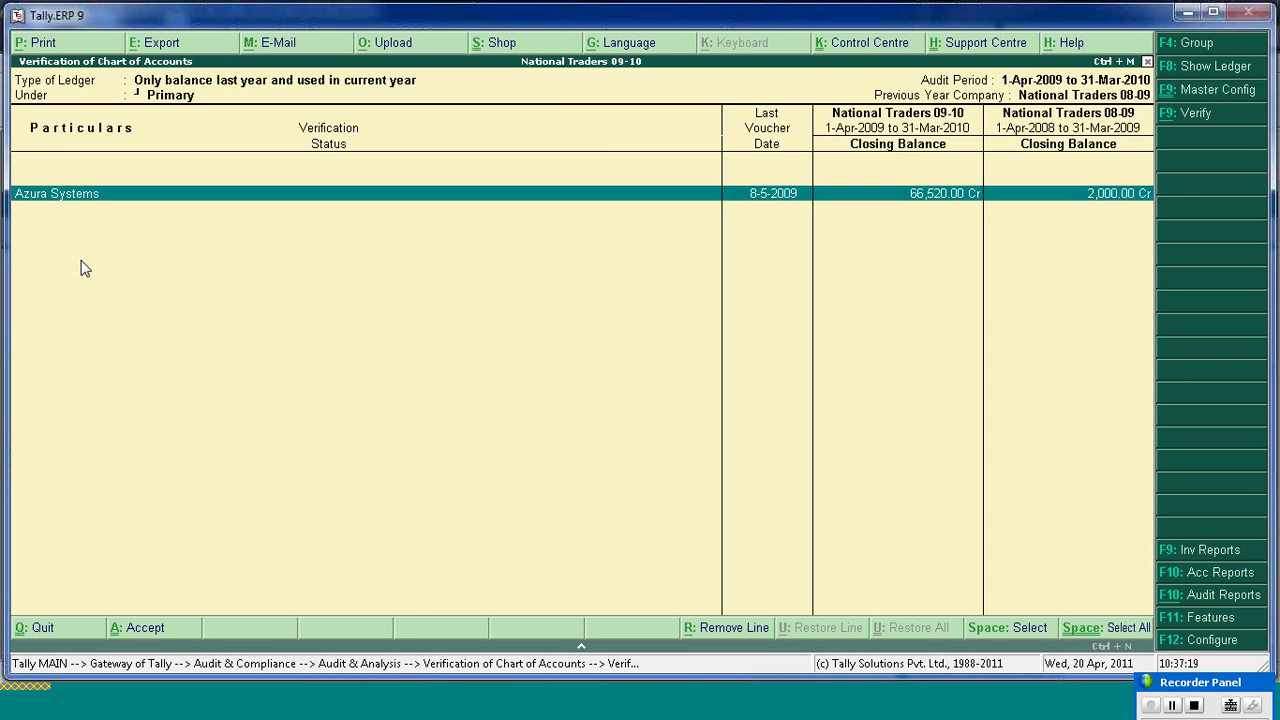
- Show the Azura Systems vouchers, examine the audit status choices without saving, and return to the exception categories
key("F8")
key("Down")
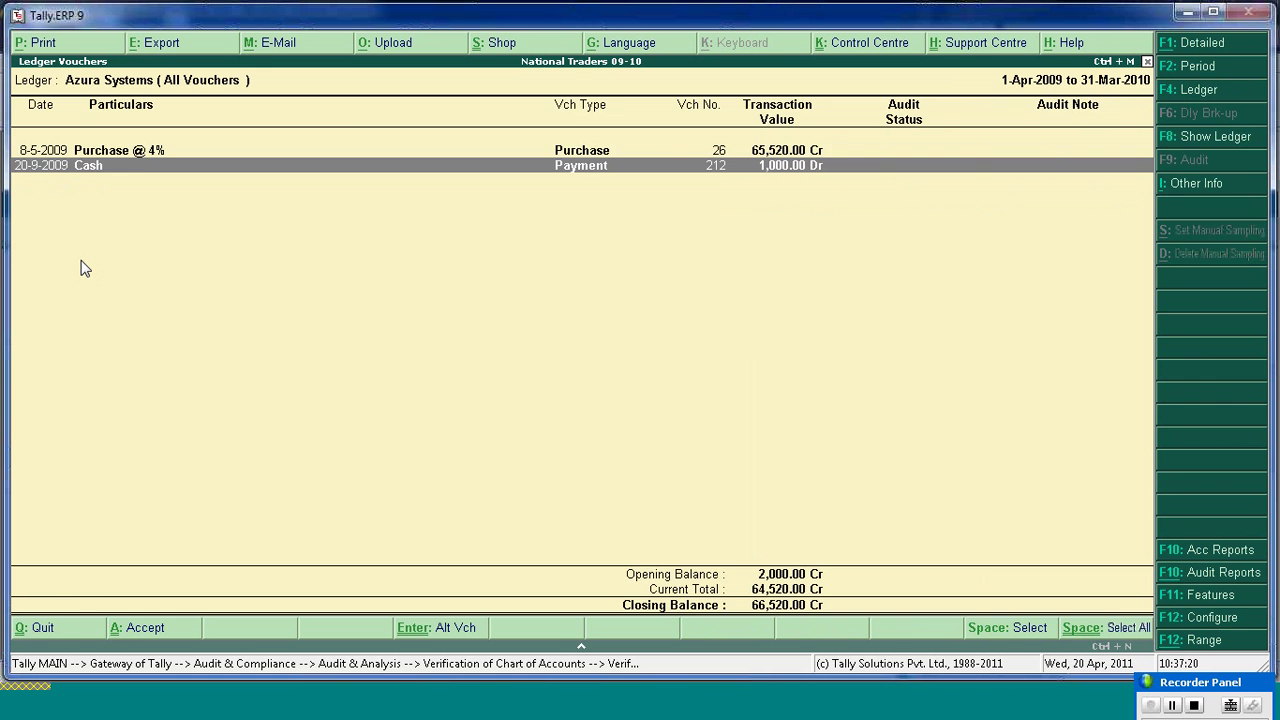
key("ctrl+a")
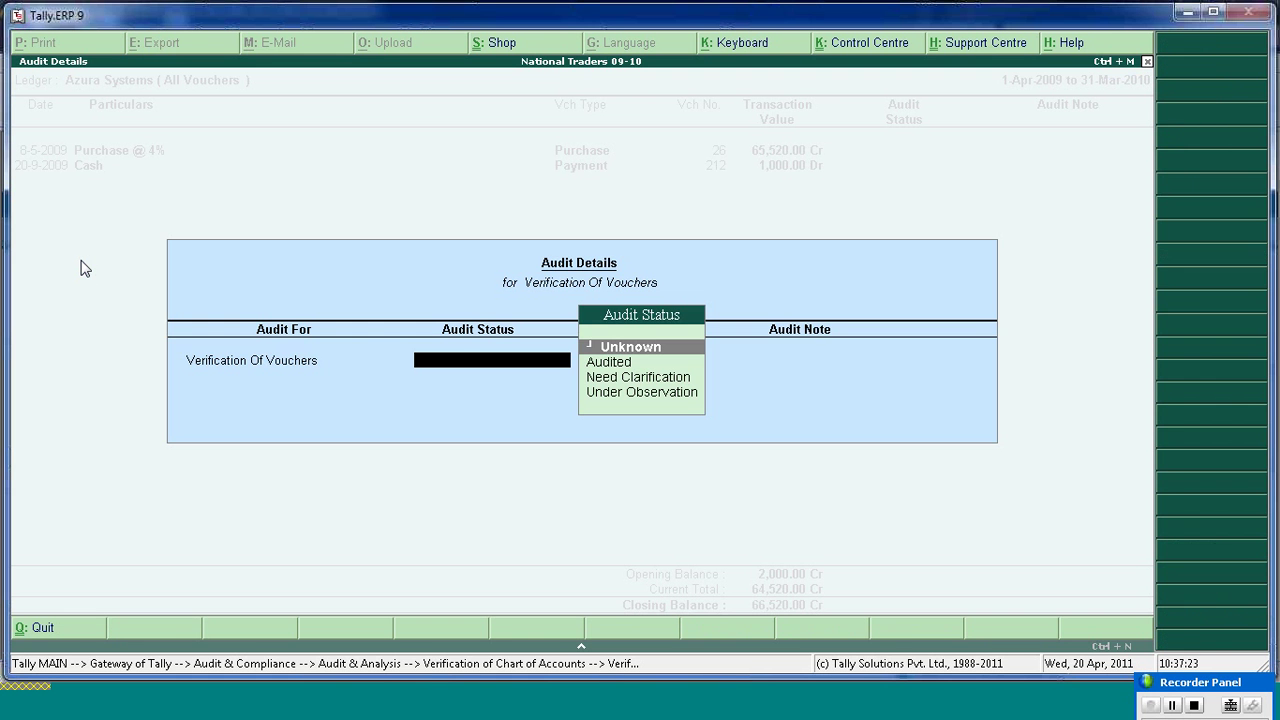
key("Down")
key("Down")
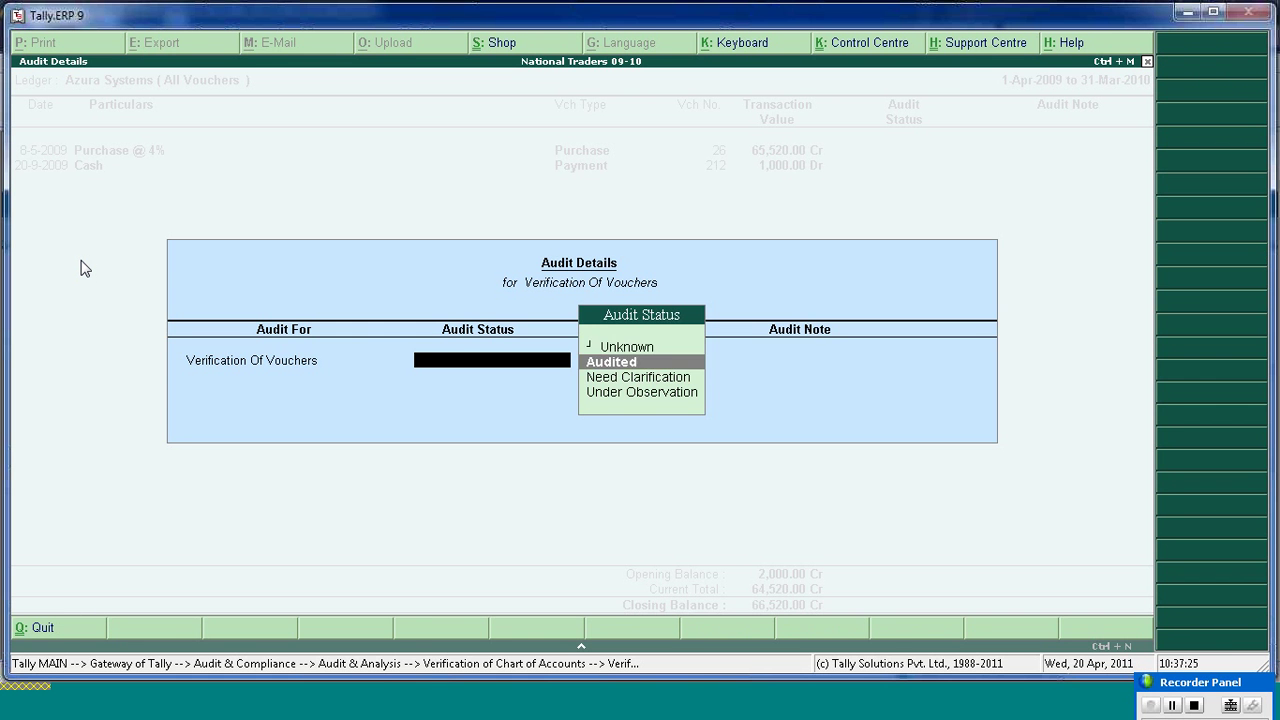
key("Return")
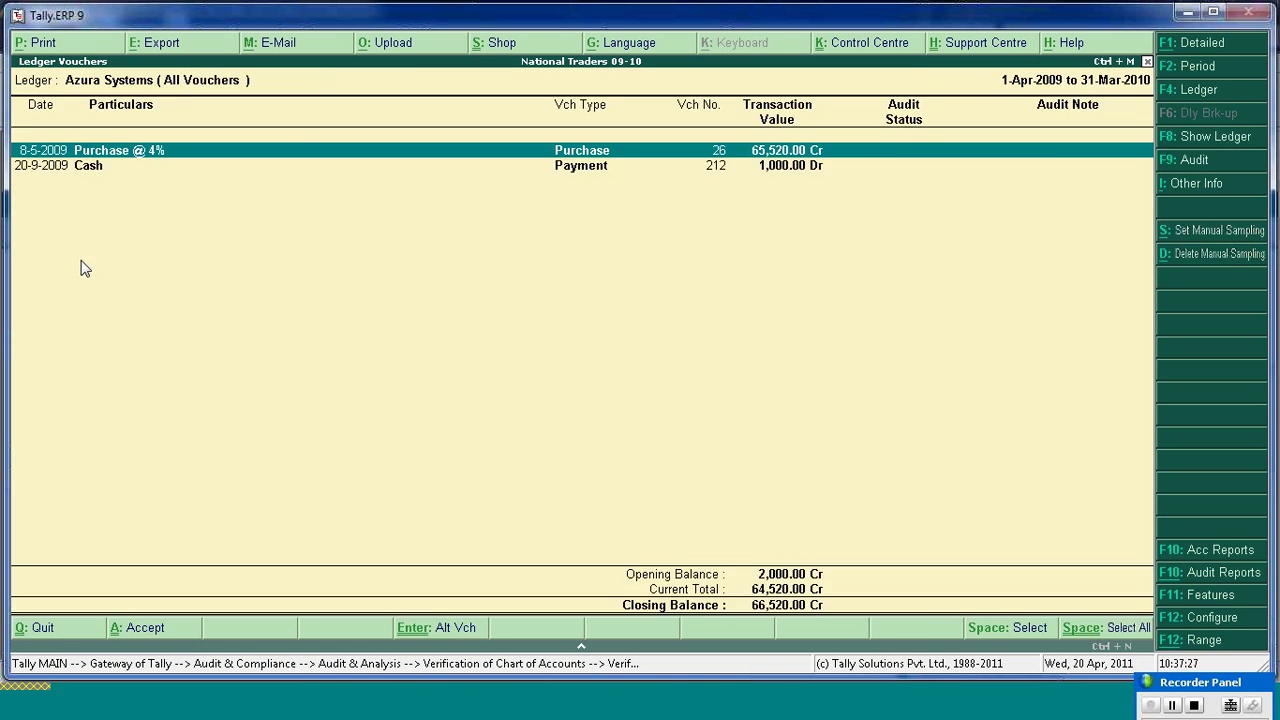
key("Escape")
key("Escape")
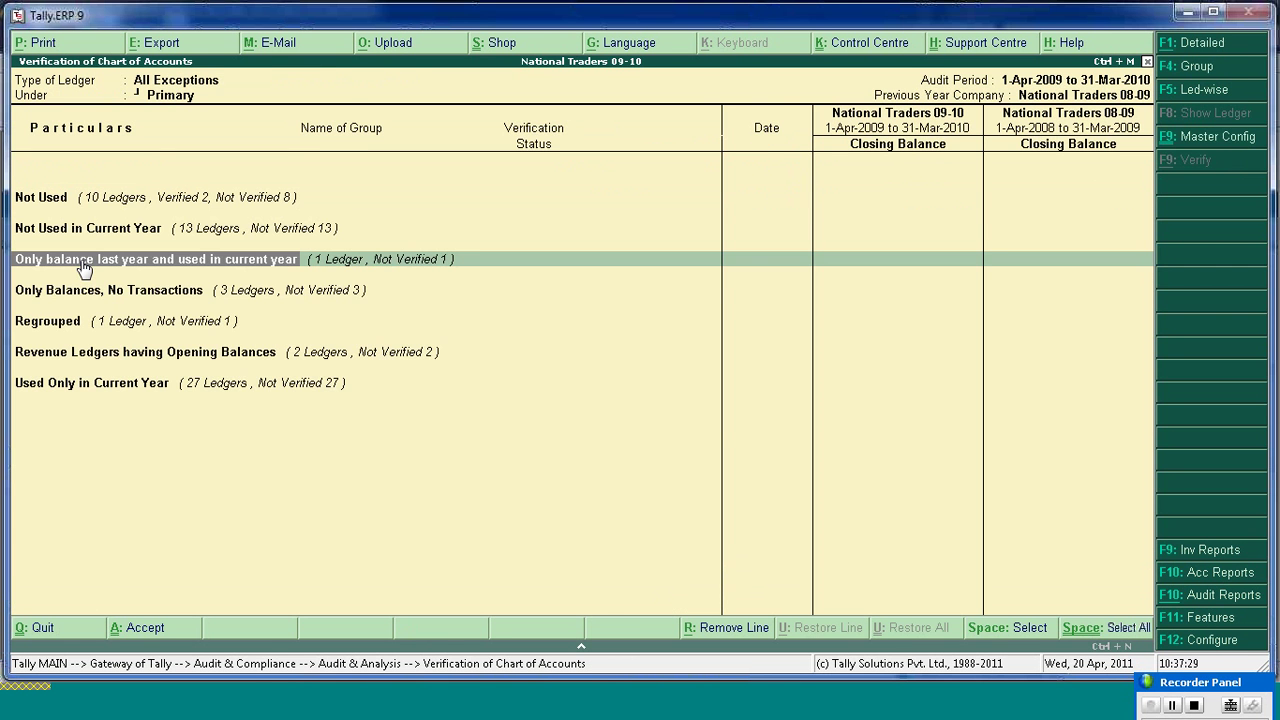
- Review the ledger lists of Only balance last year and used in current year and of Only Balances, No Transactions
key("Return")
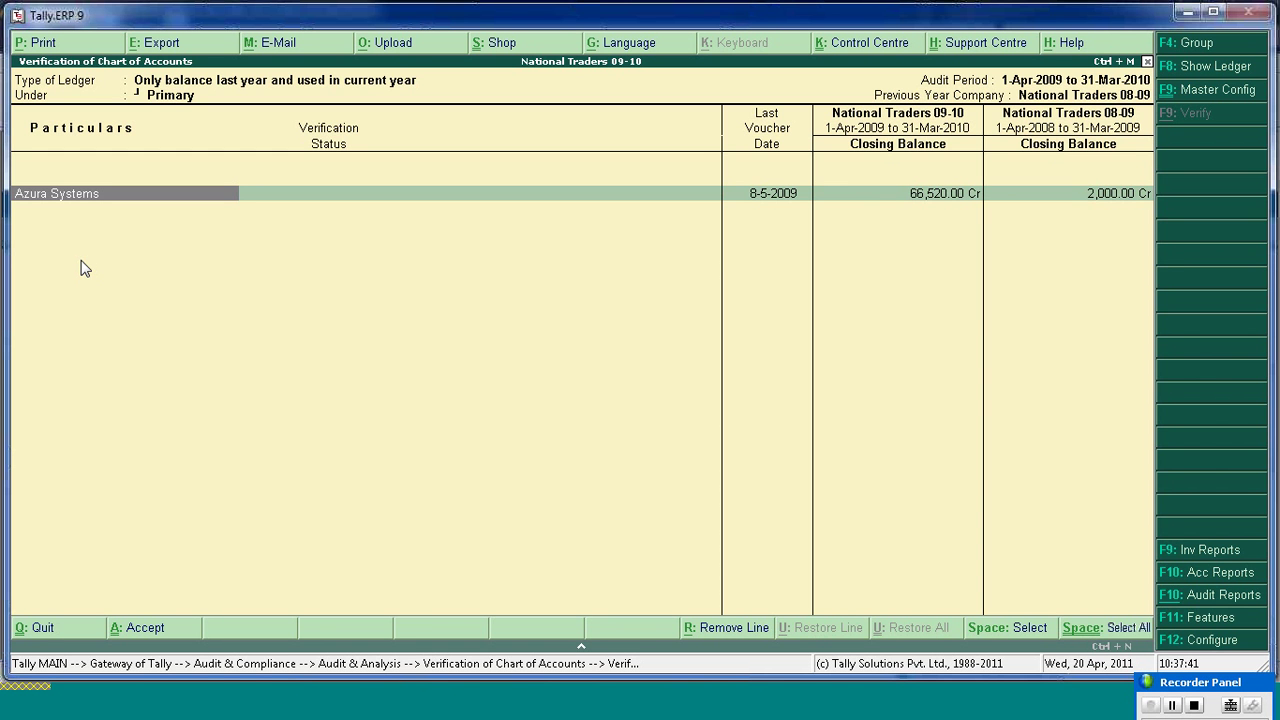
key("Escape")
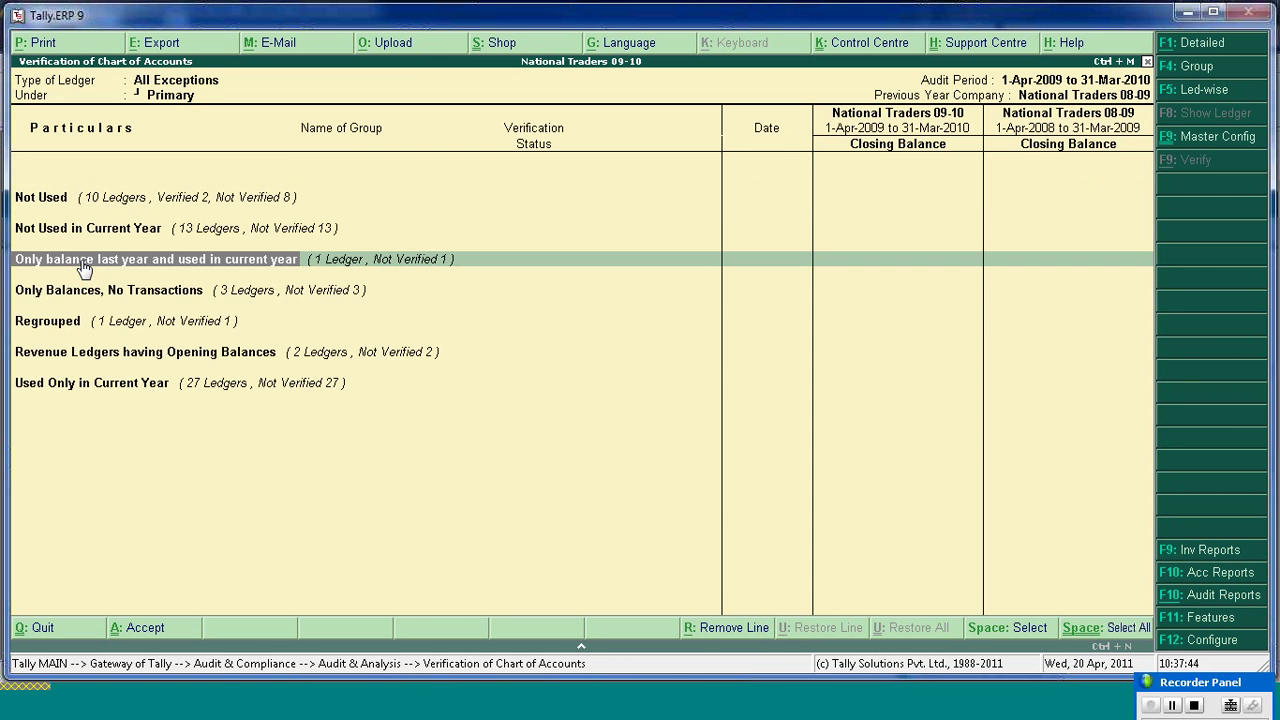
key("Down")
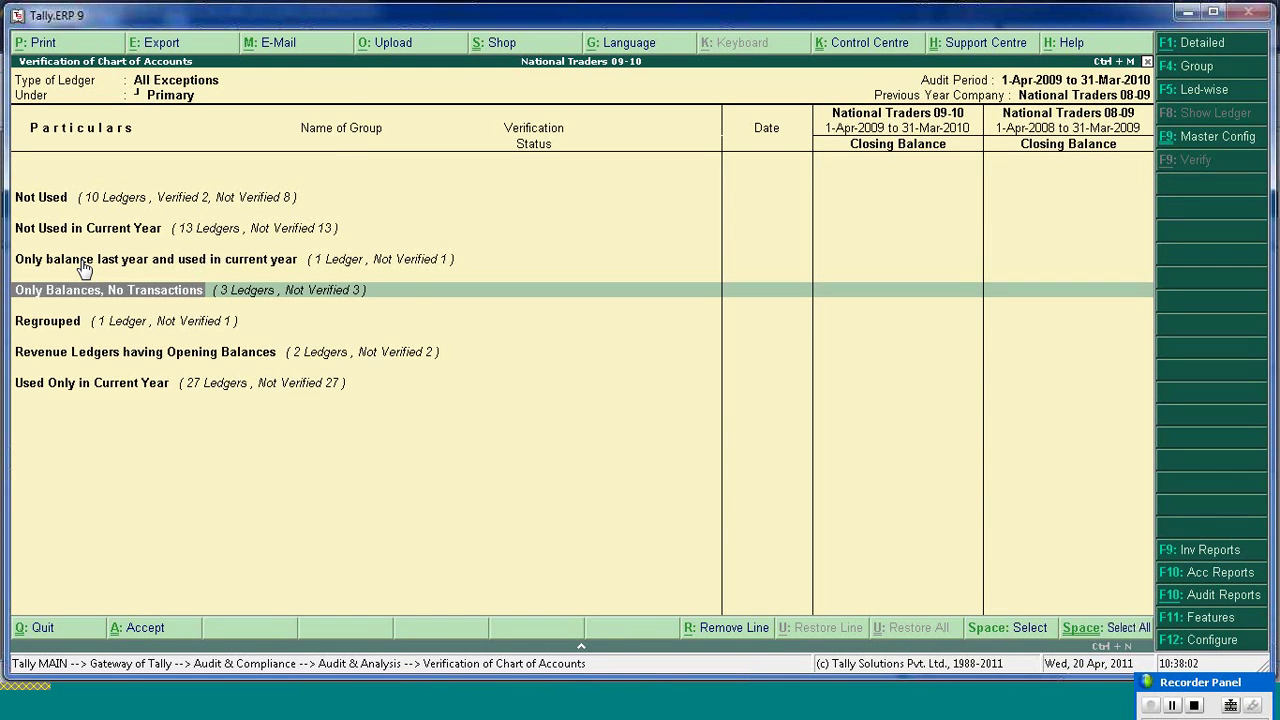
key("Return")
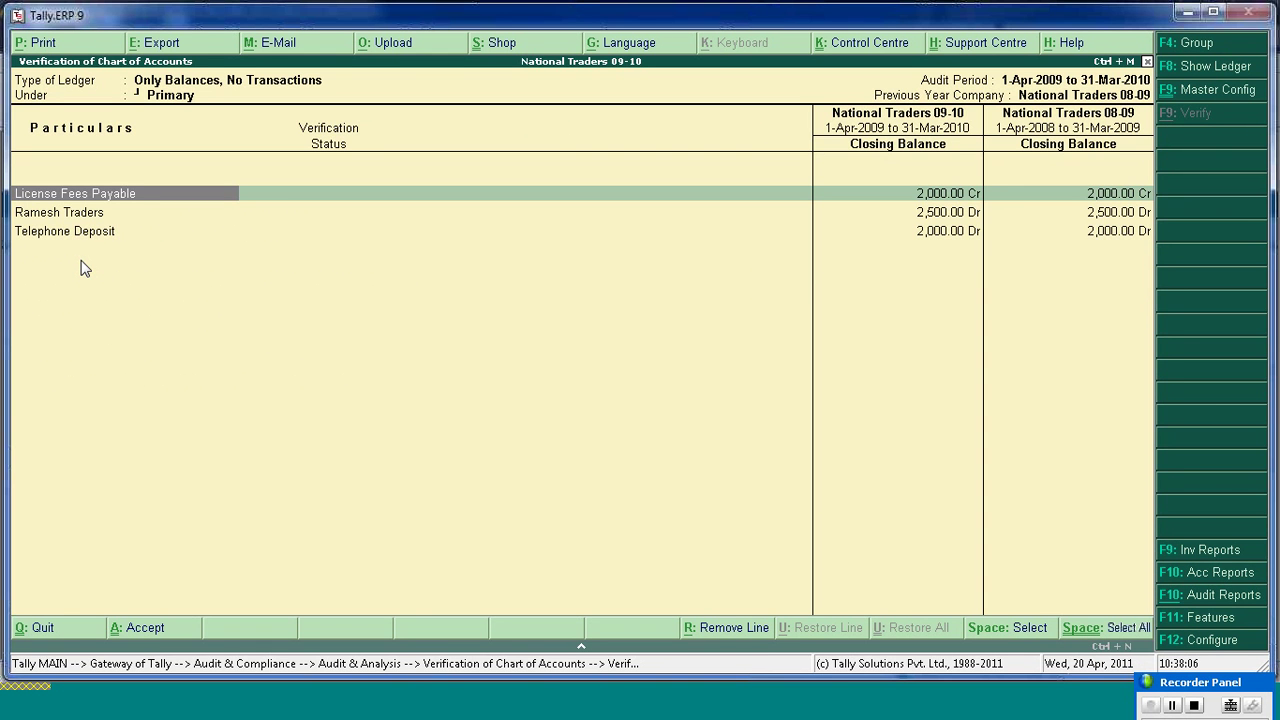
key("Escape")
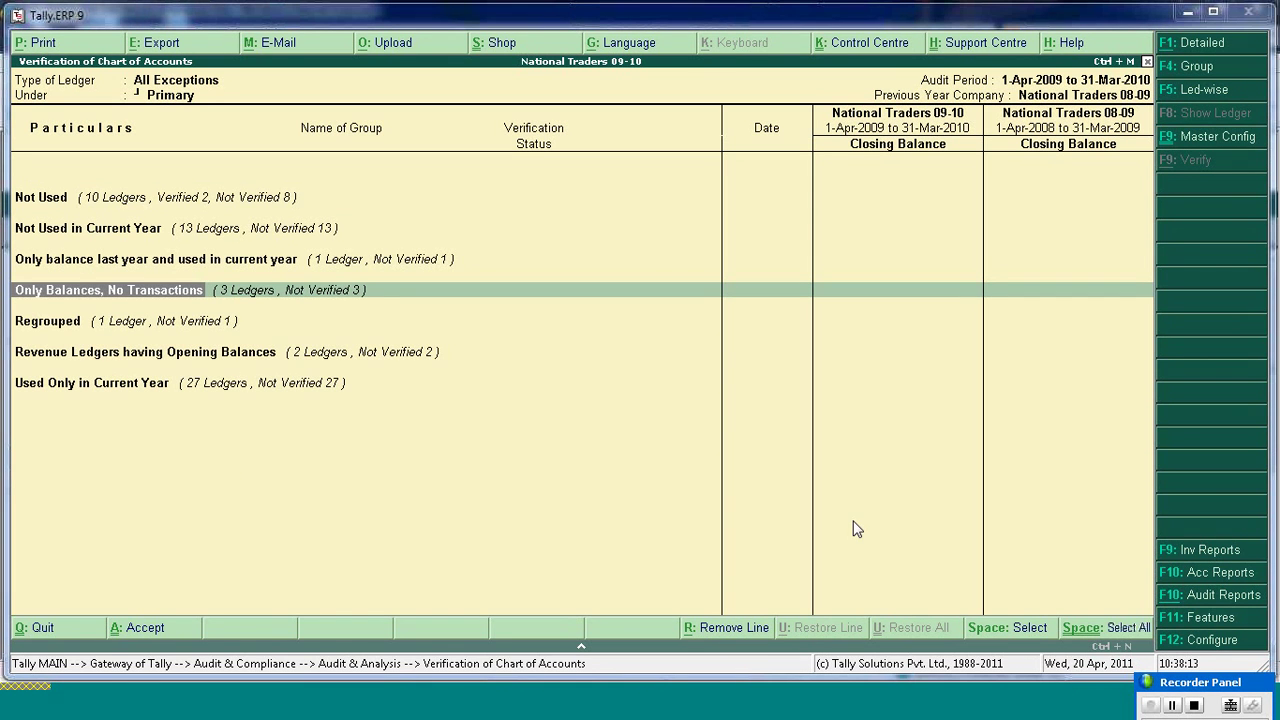
- Open Revenue Ledgers having Opening Balances and examine the verification status choices for Transportation & Packaging, quitting without saving
left_click(158, 356)
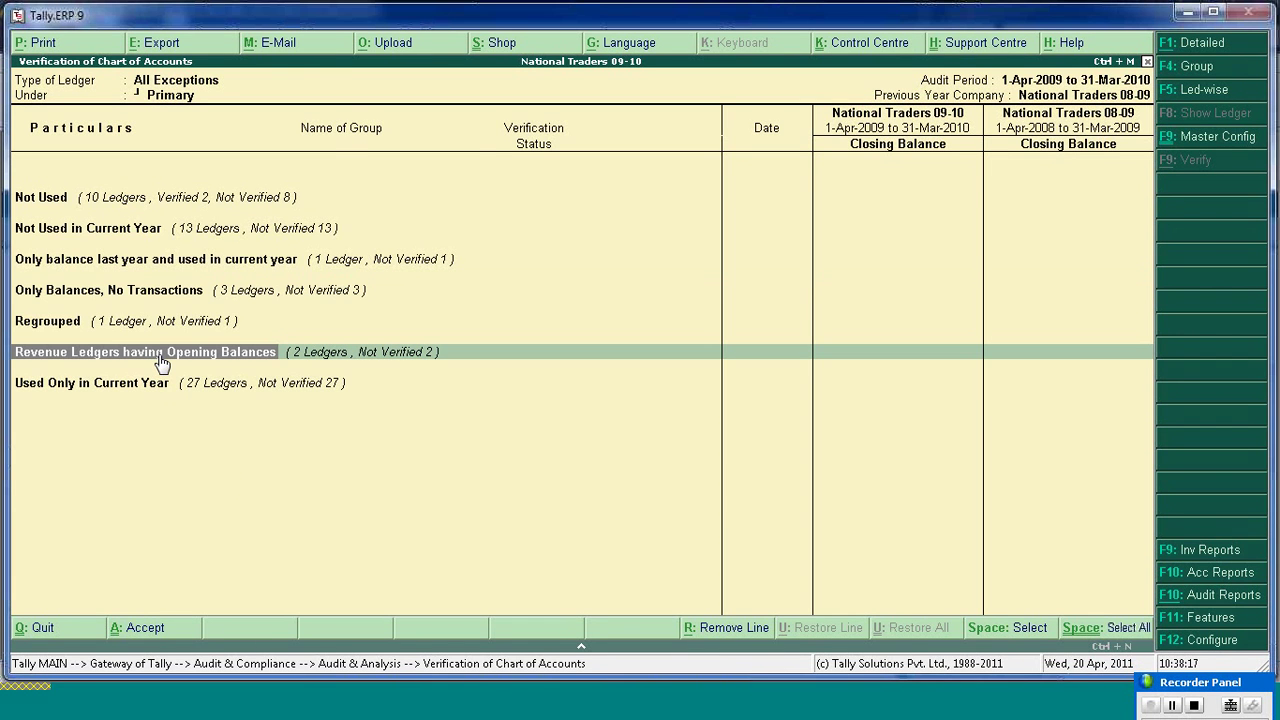
left_click(158, 356)
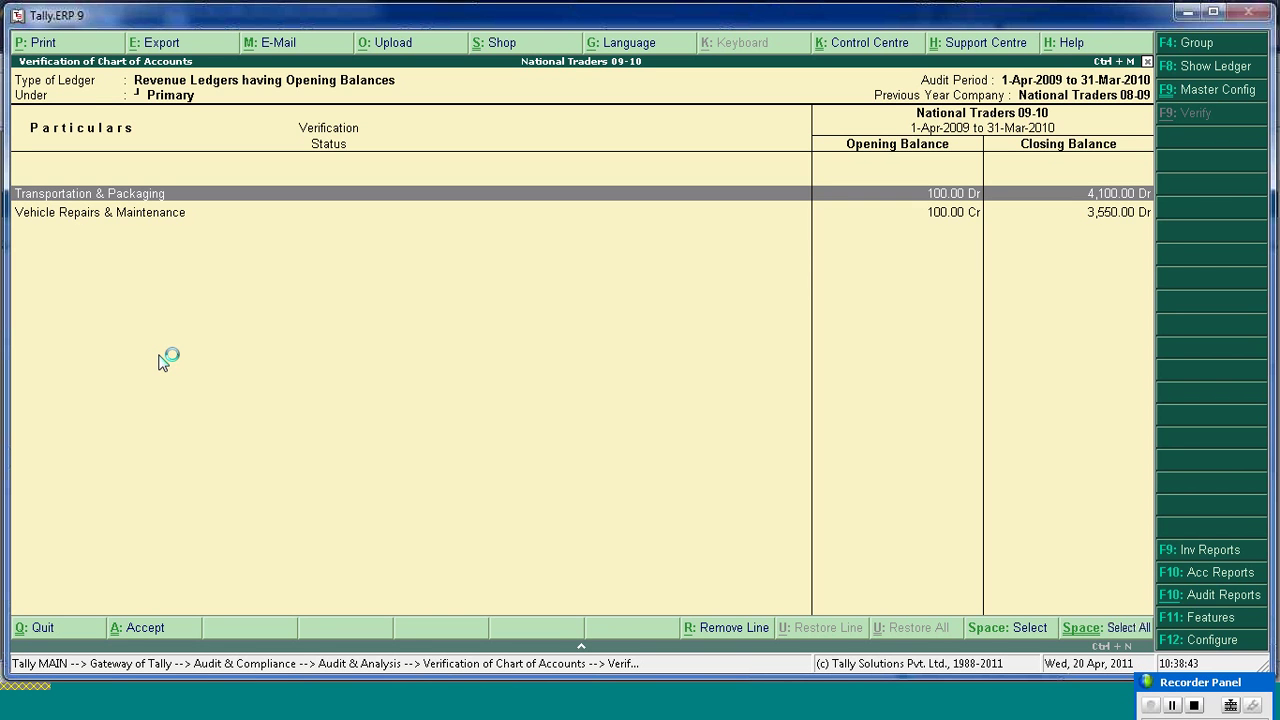
key("Return")
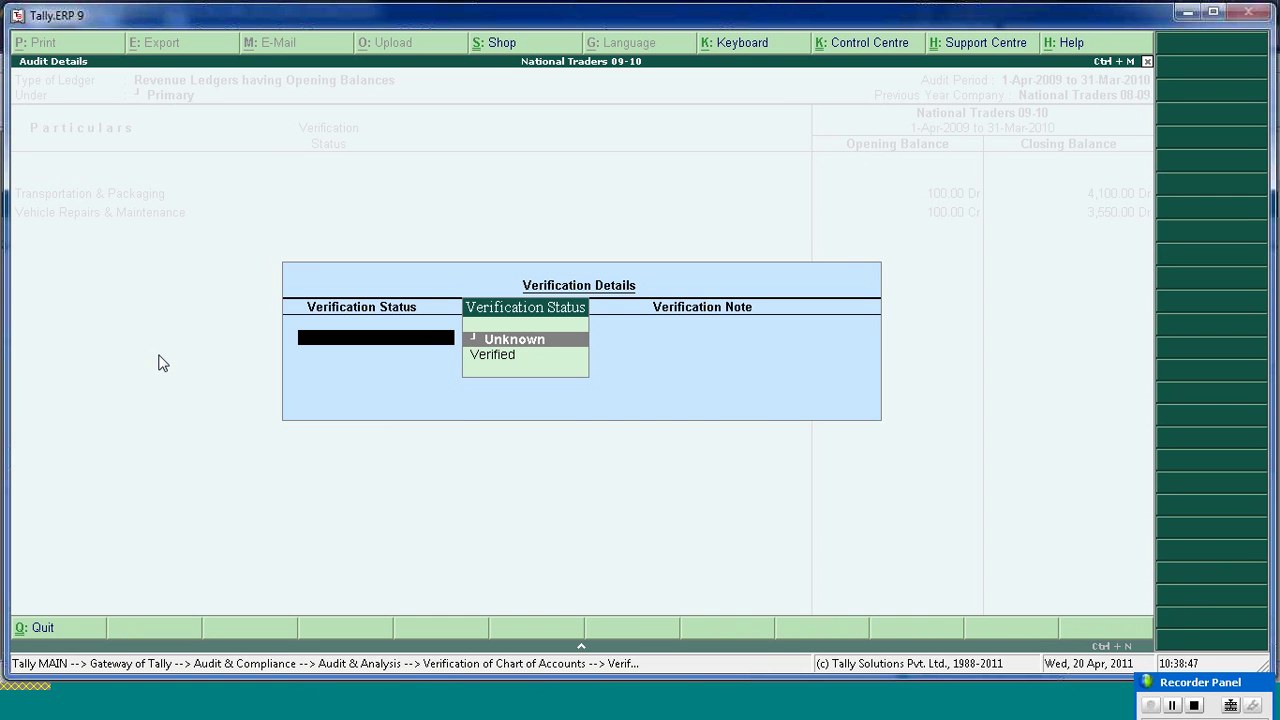
key("Escape")
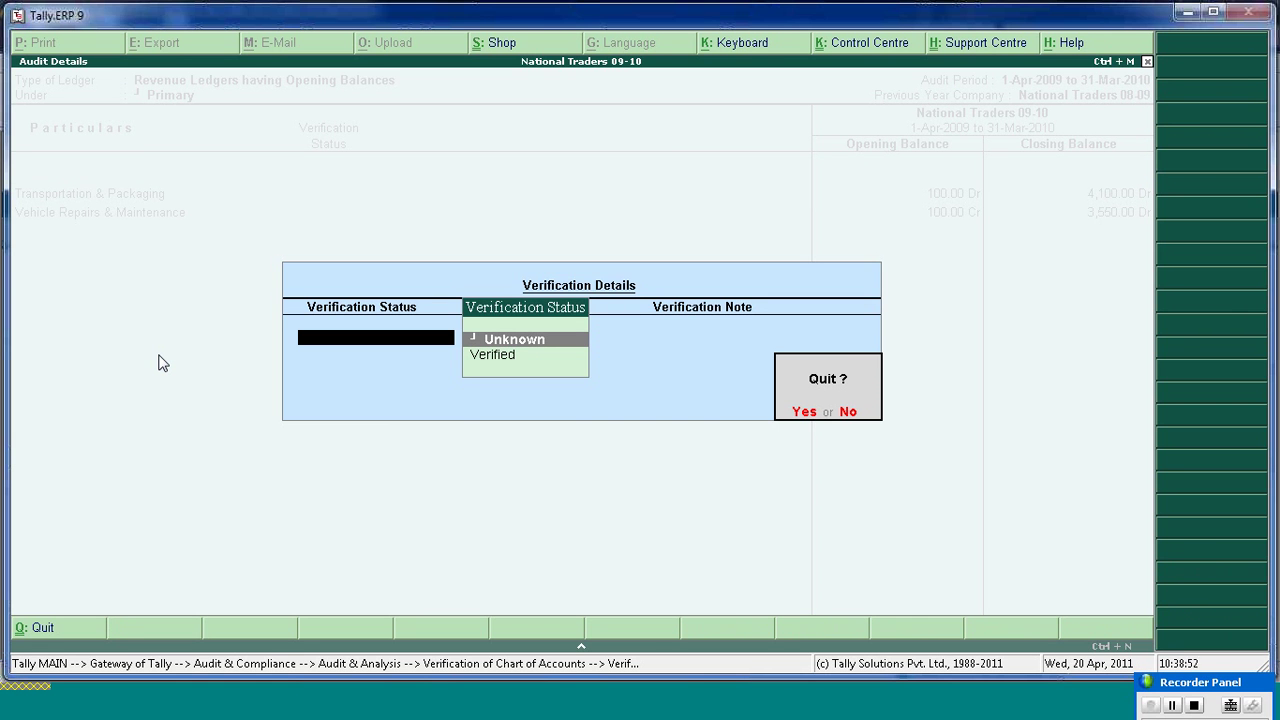
key("y")
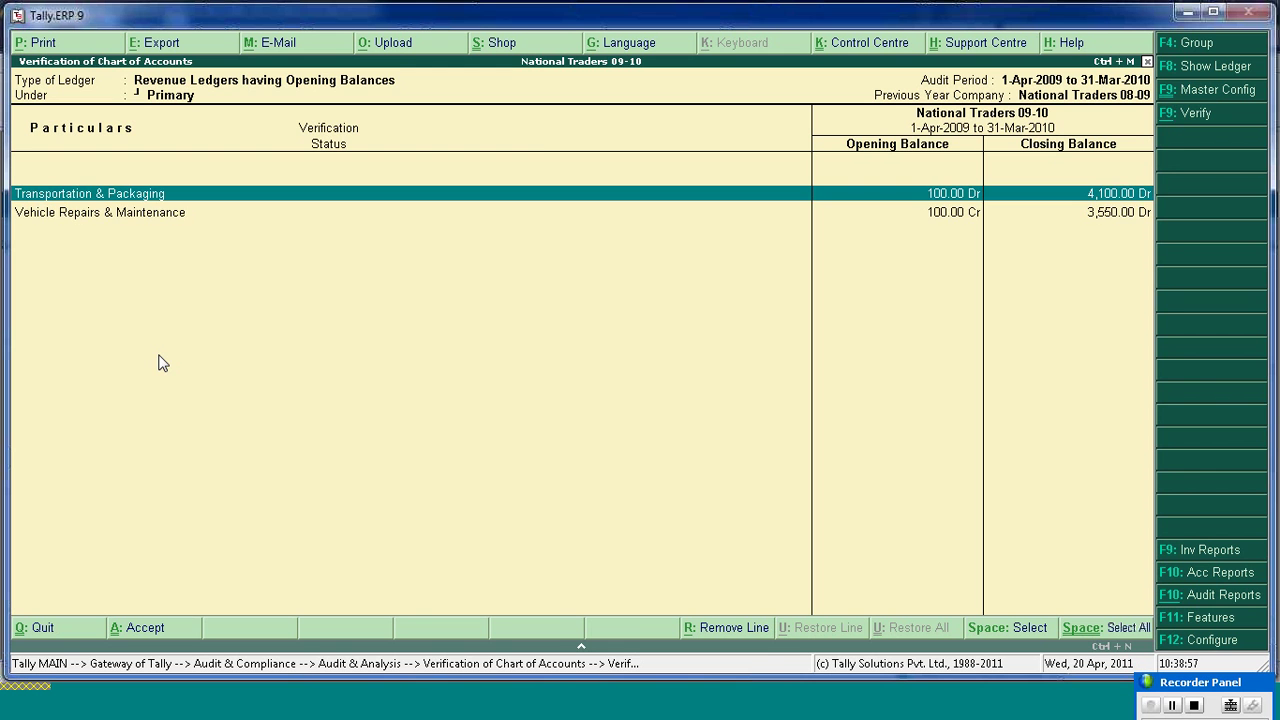
- Open the category Used Only in Current Year and review its list of ledgers
key("Escape")
key("Down")
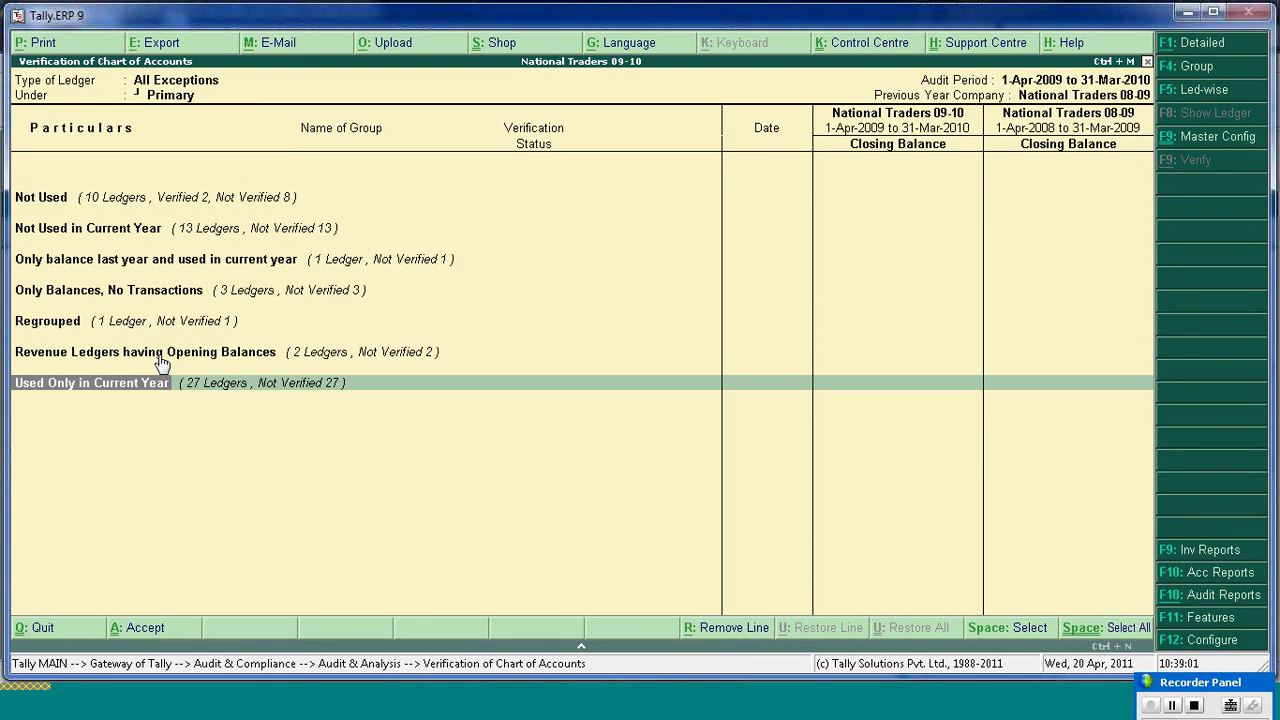
key("Return")
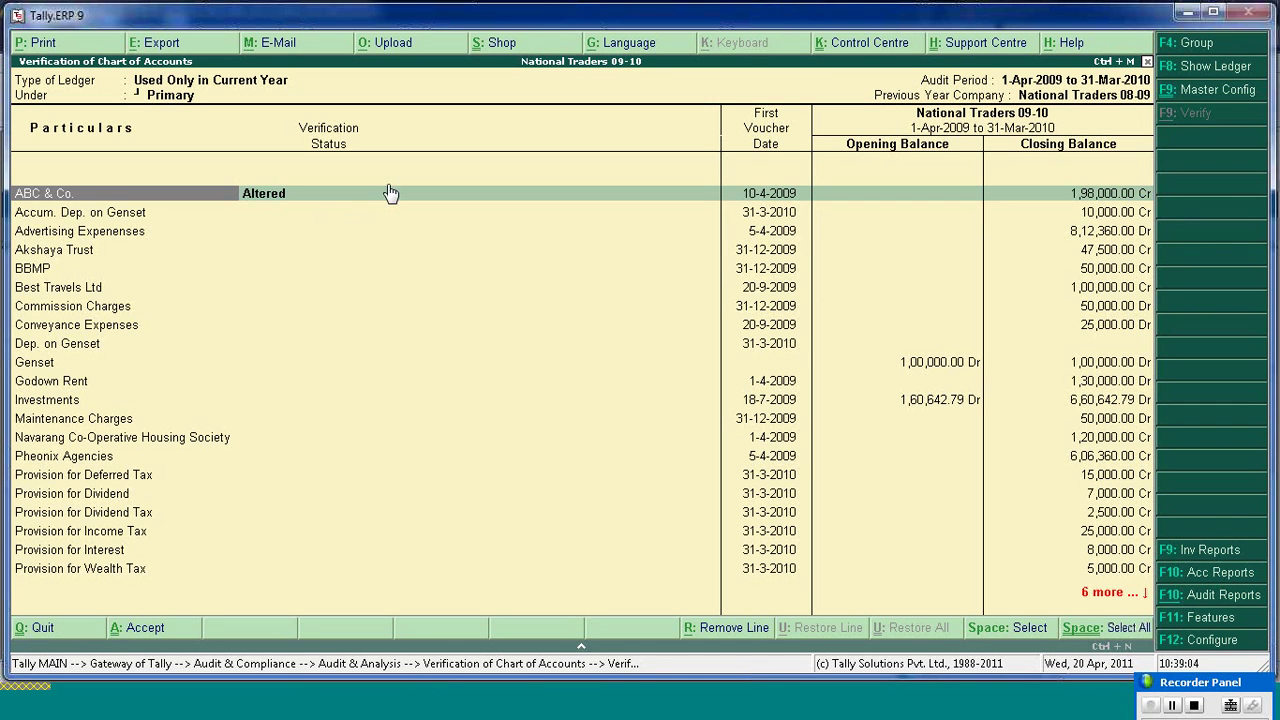
key("Down")
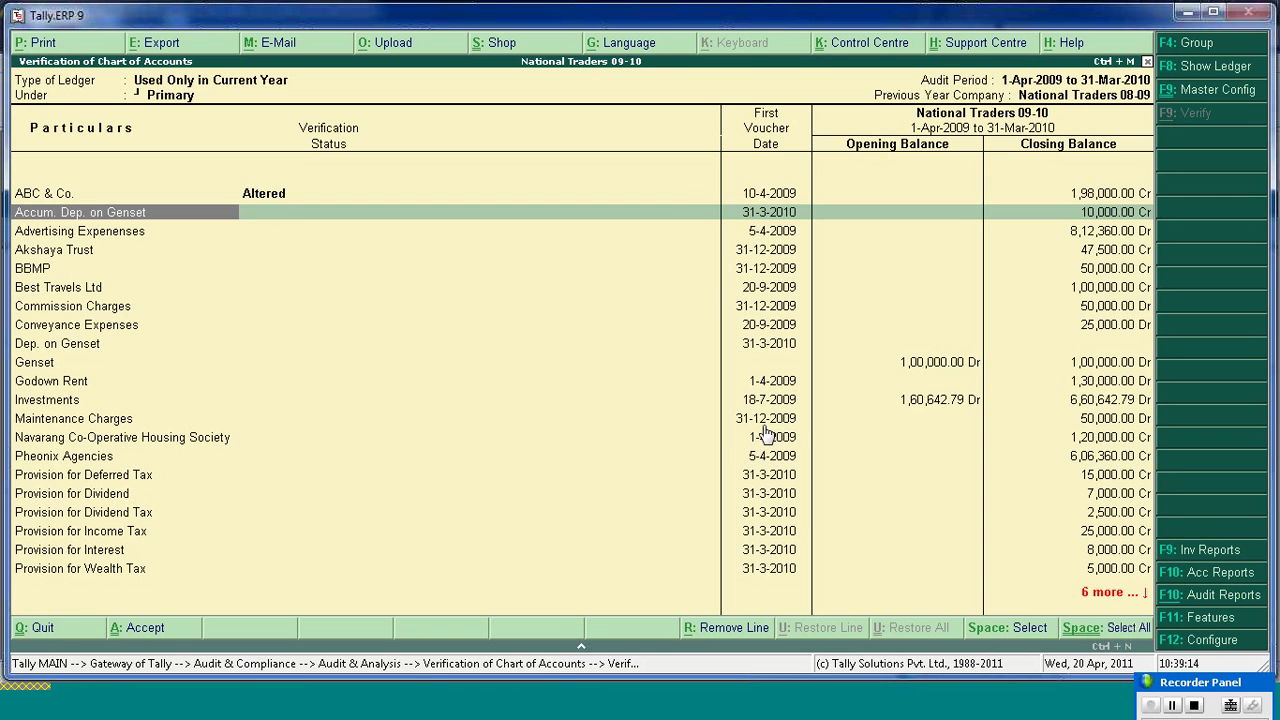
key("Down")
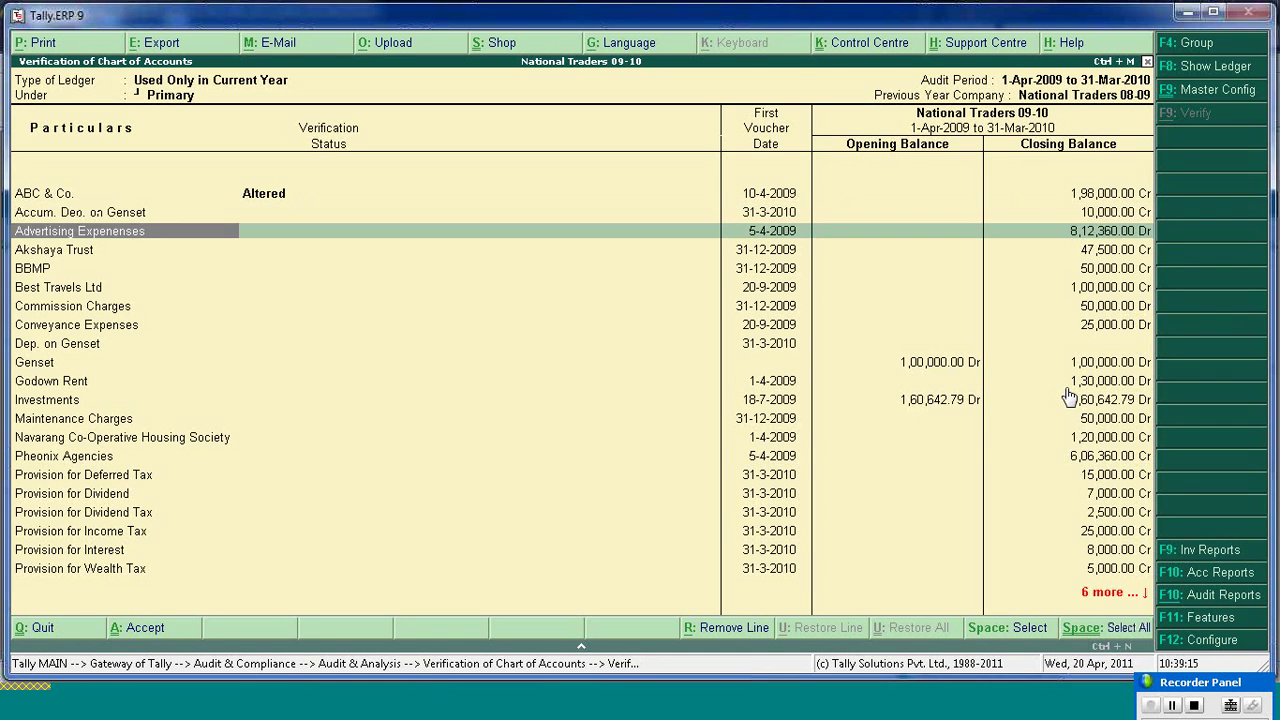
key("Down")
key("Down")
key("Down")
key("Down")
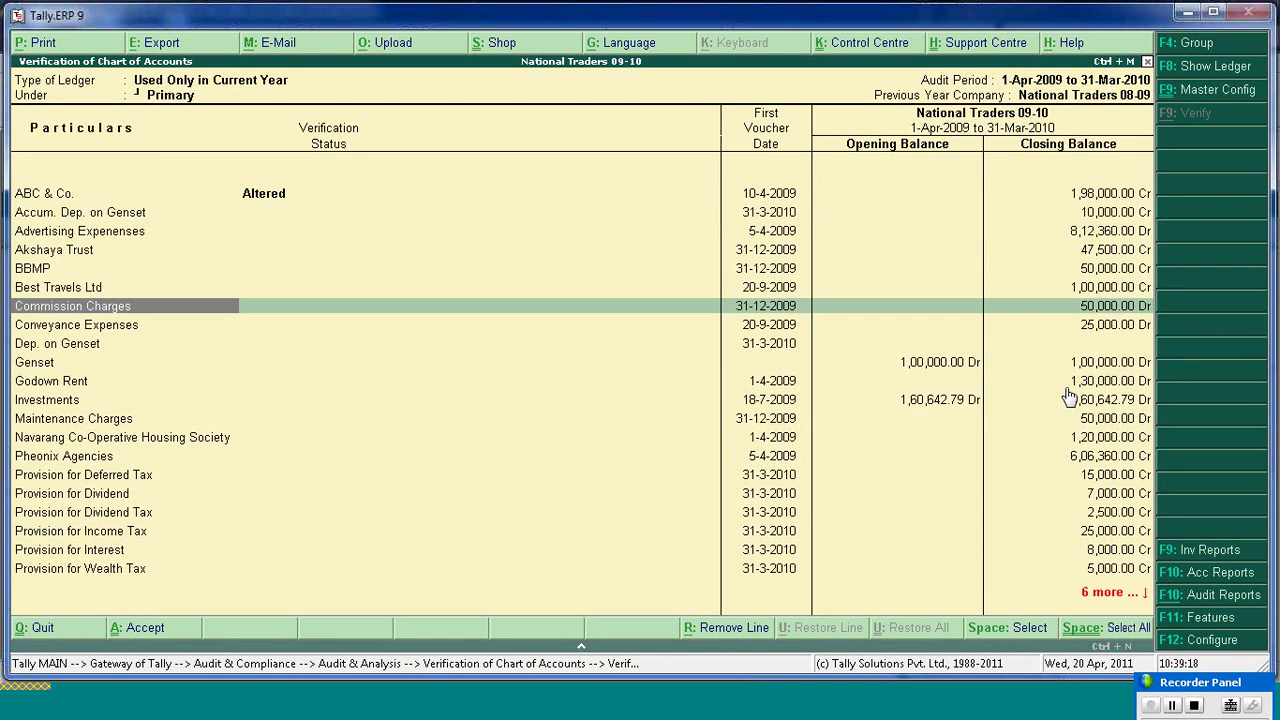
- Examine the verification status choices for the Commission Charges ledger, quitting without saving
key("Down")
key("Down")
key("Up")
key("Up")
key("Return")
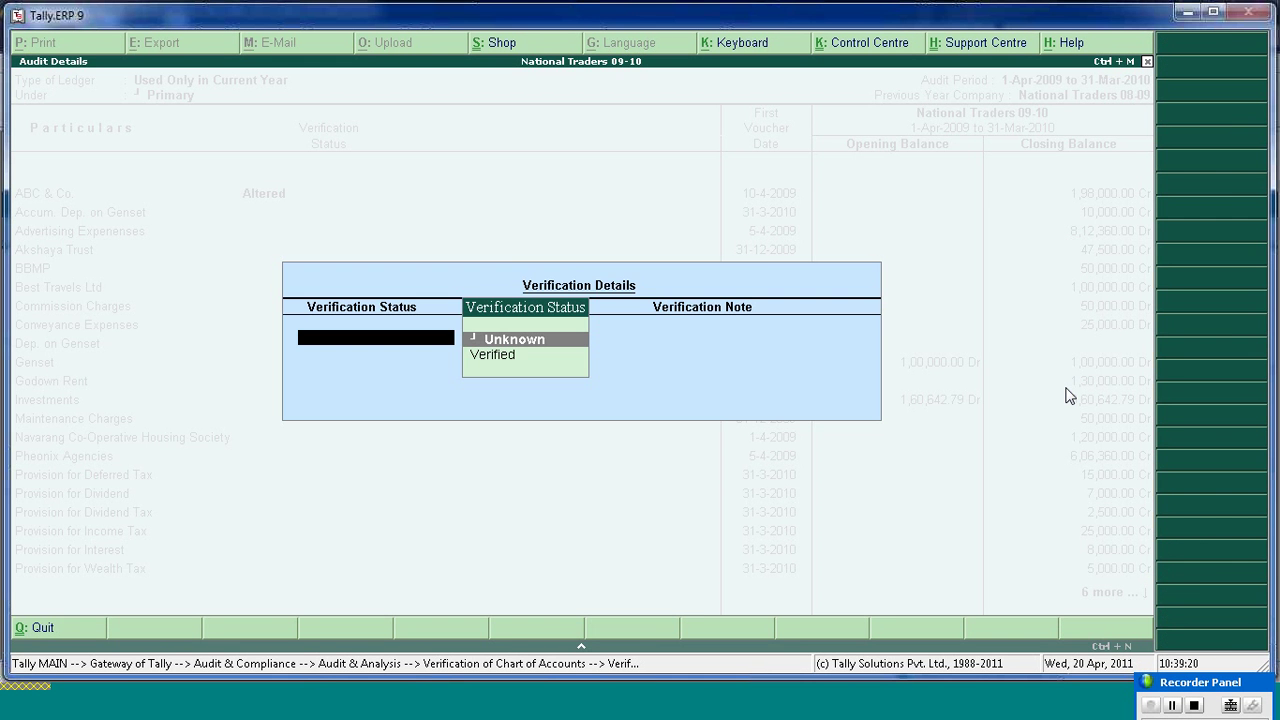
key("Escape")
key("Return")
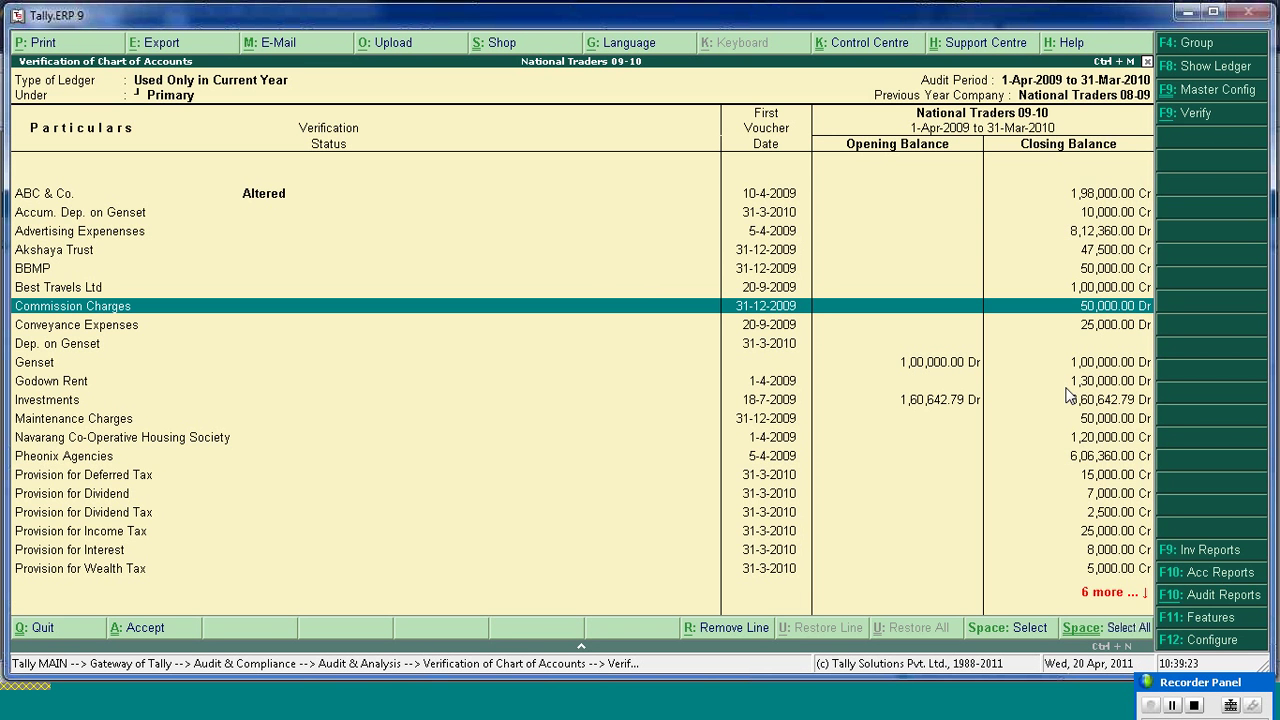
- View the ledger master of Commission Charges and close it without changes
key("ctrl+Return")
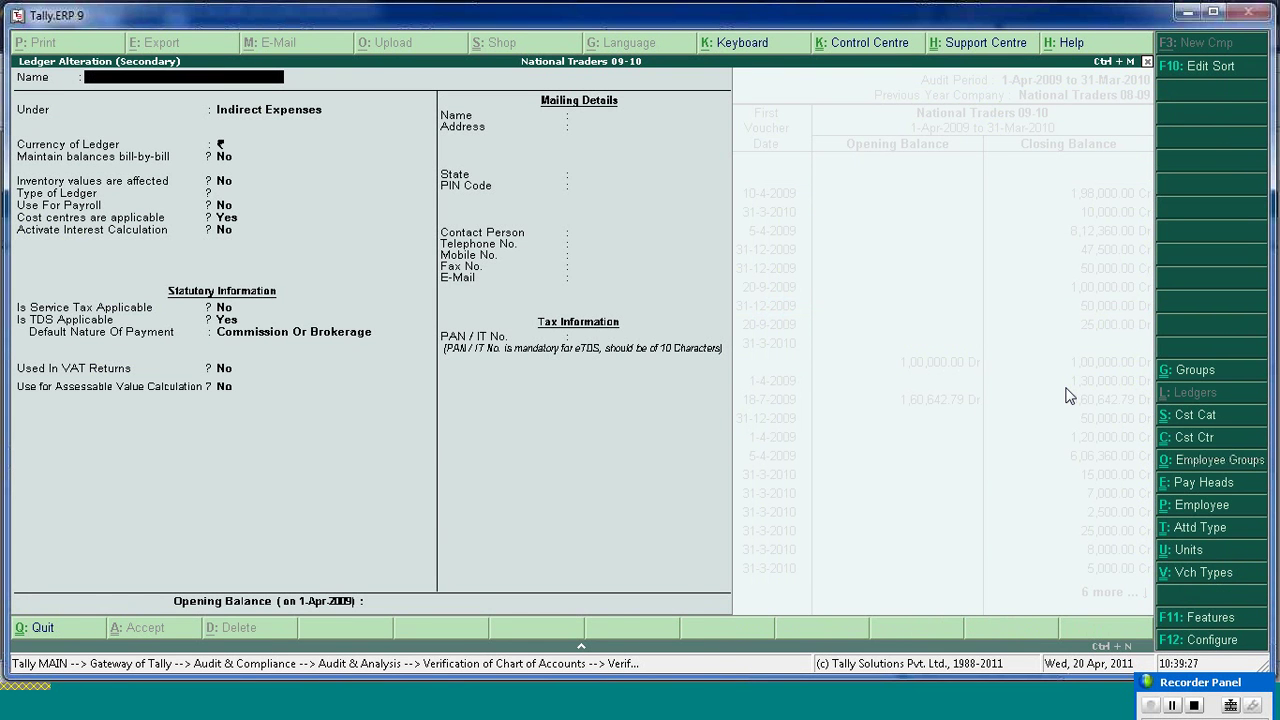
key("Escape")
key("Return")
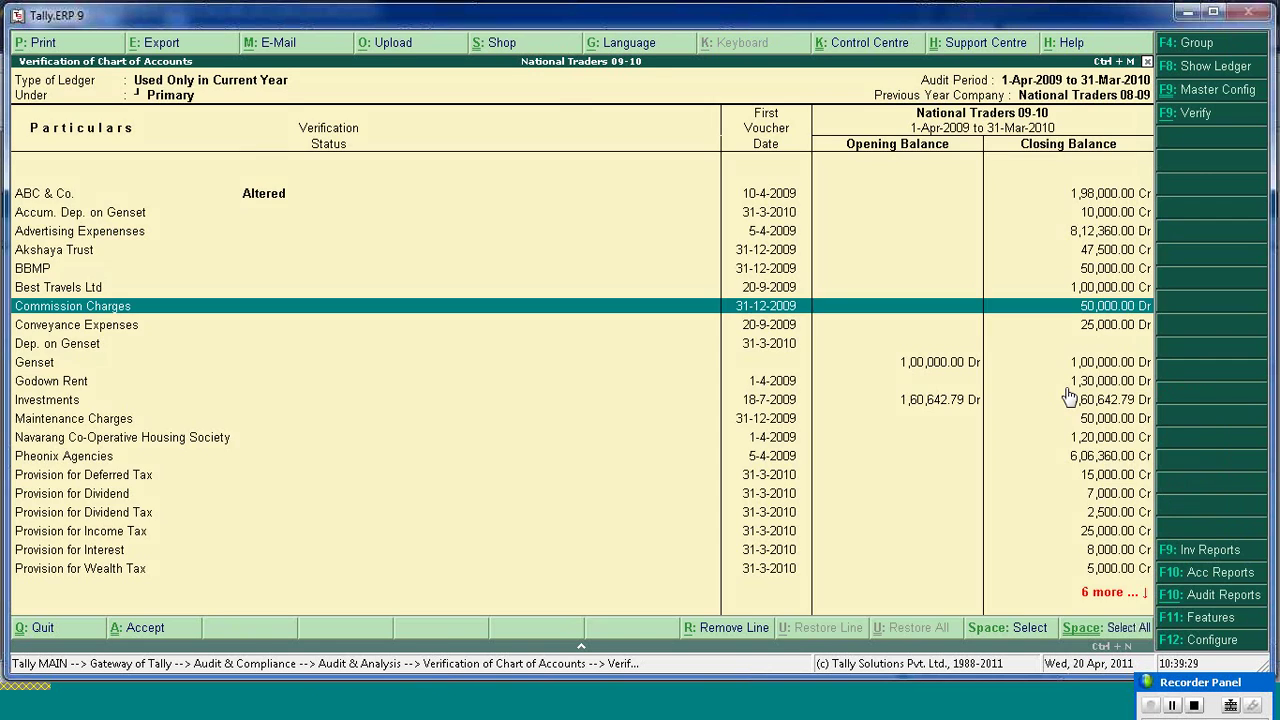
- Show the Commission Charges vouchers and examine the audit status choices for the Akshaya Trust journal, quitting without saving
key("Return")
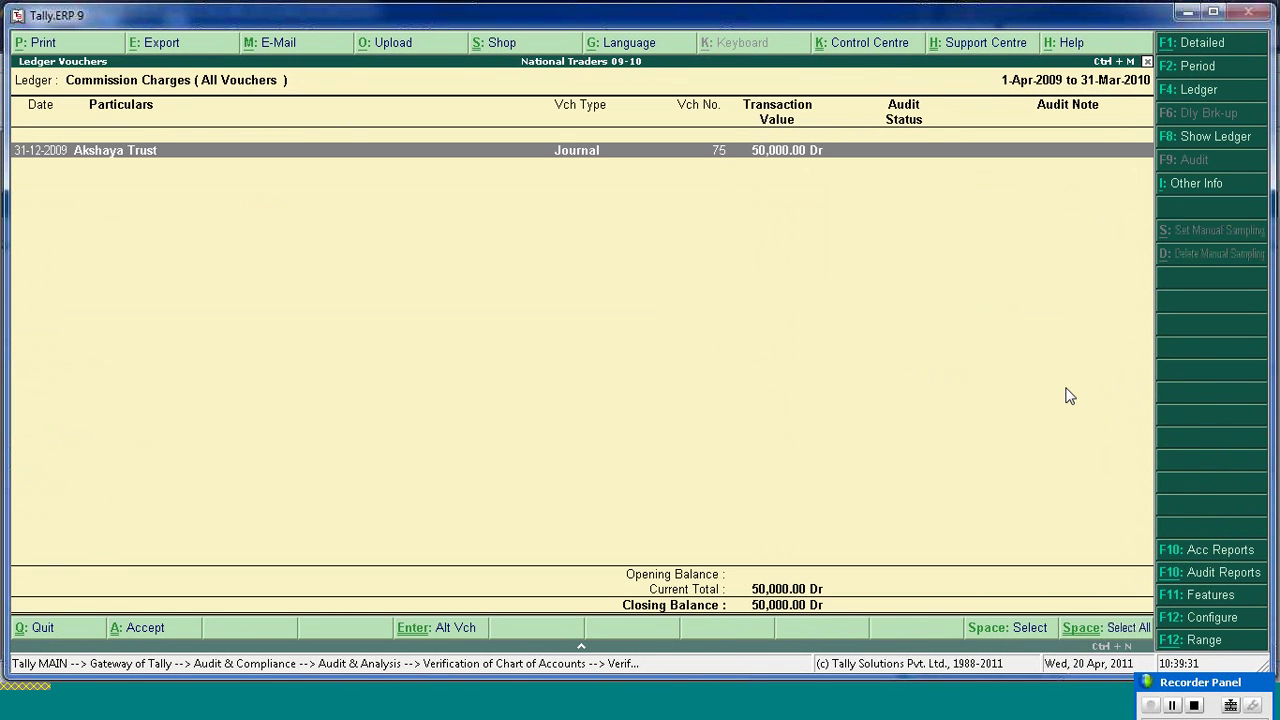
key("Return")
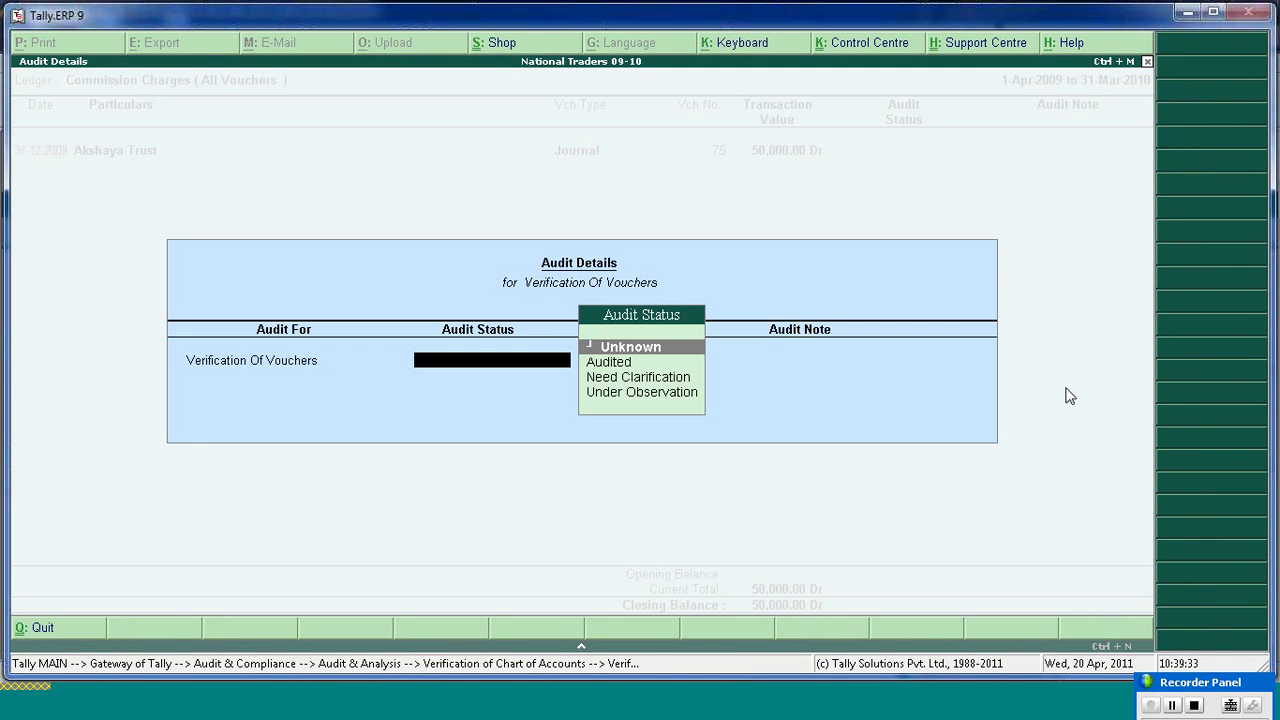
key("Down")
key("Down")
key("Down")
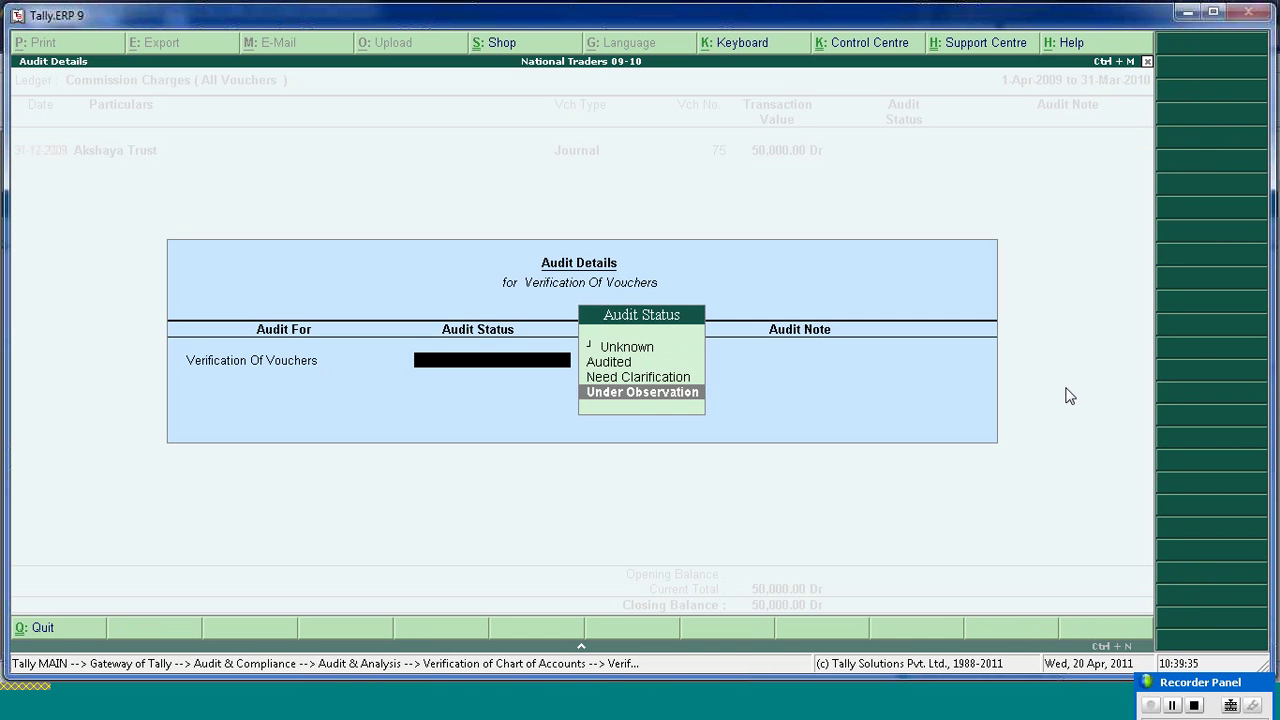
key("Down")
key("Escape")
key("y")
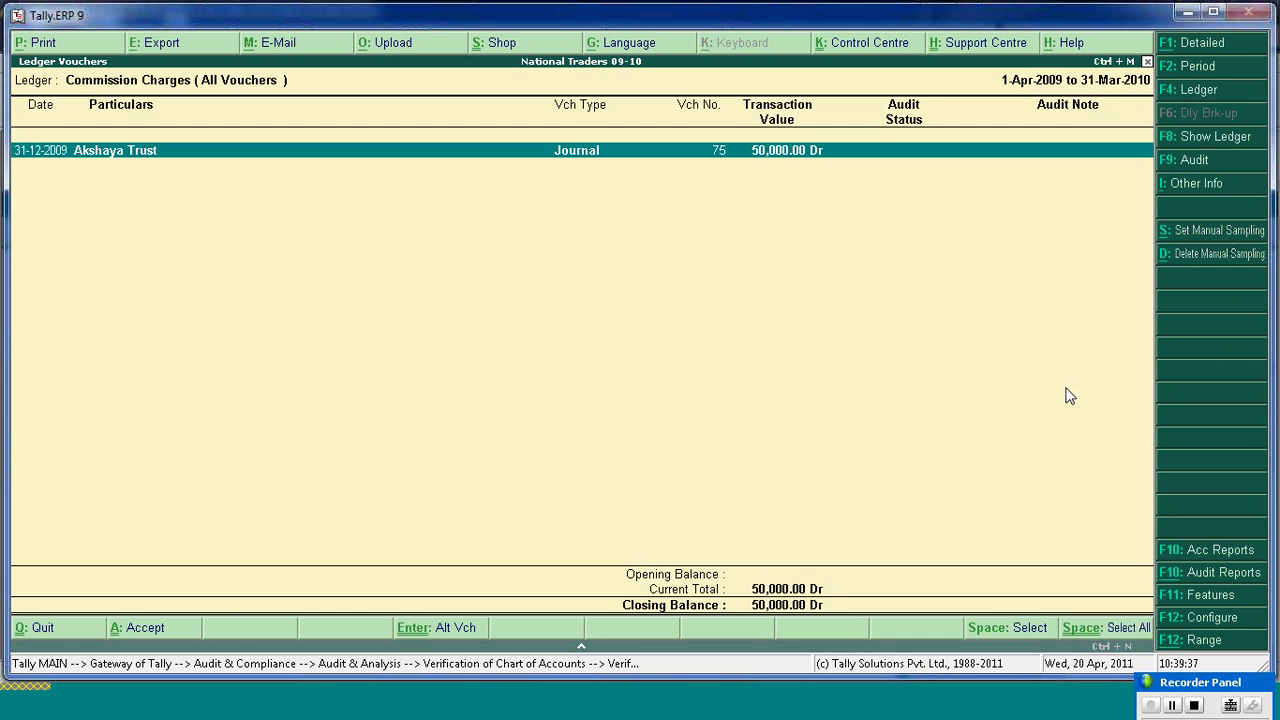
- Inspect the Akshaya Trust journal voucher of 31-12-2009 and its audit details, leaving both without saving
key("Return")
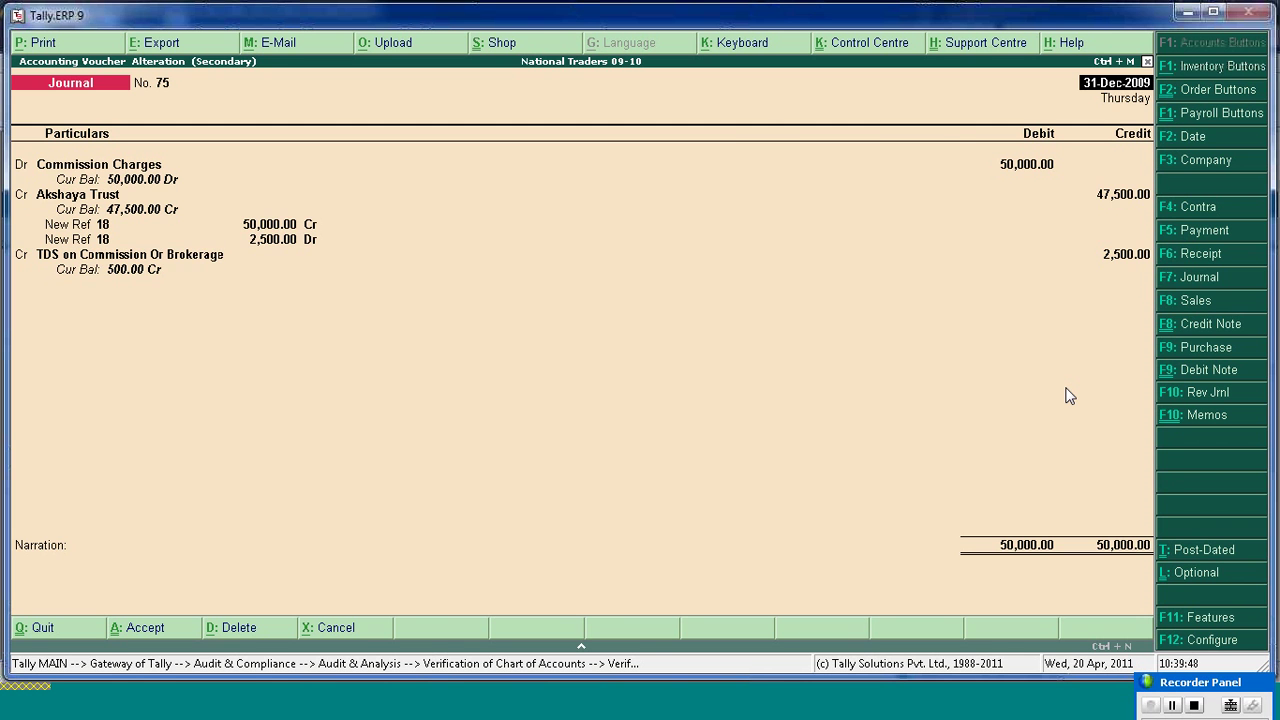
key("Escape")
key("y")
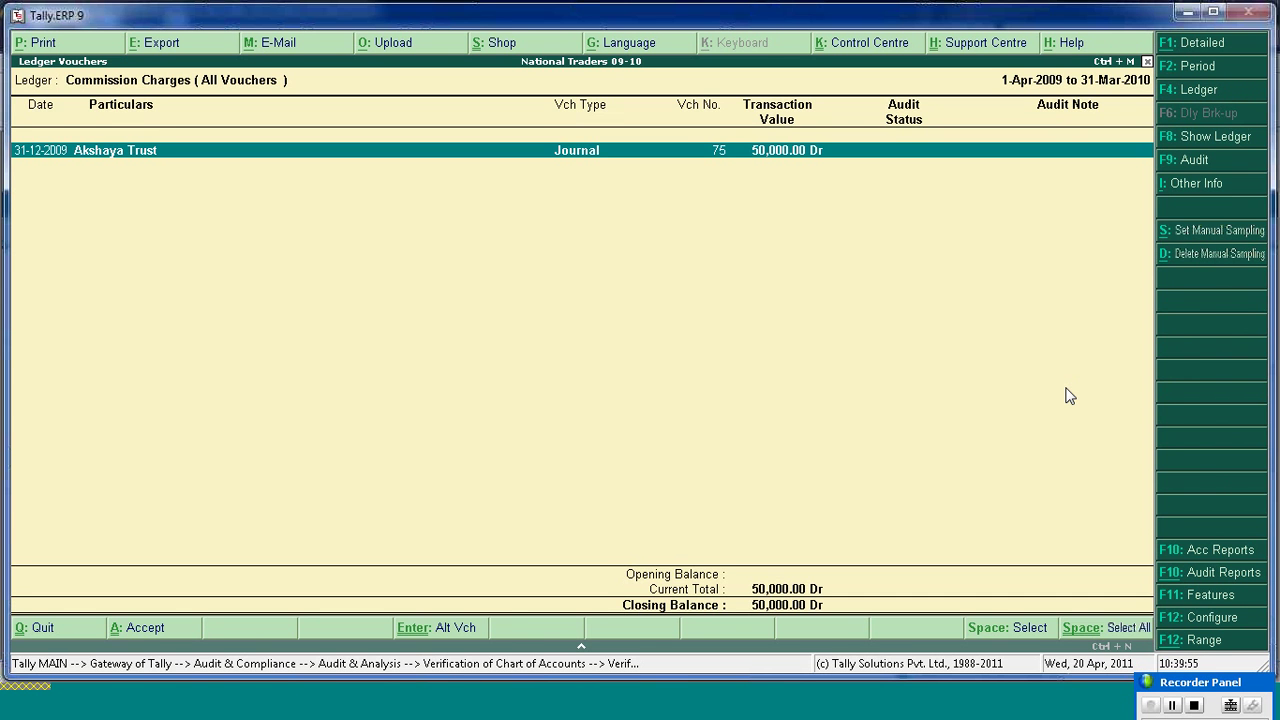
key("F9")
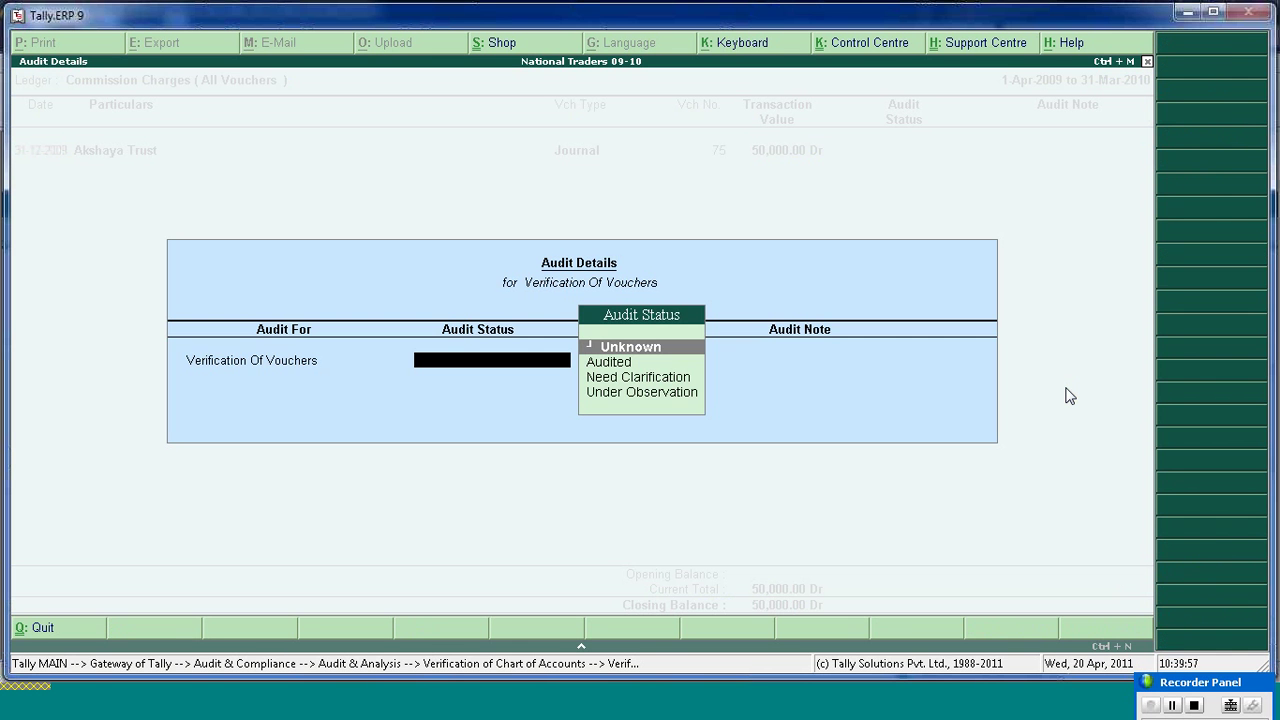
key("Escape")
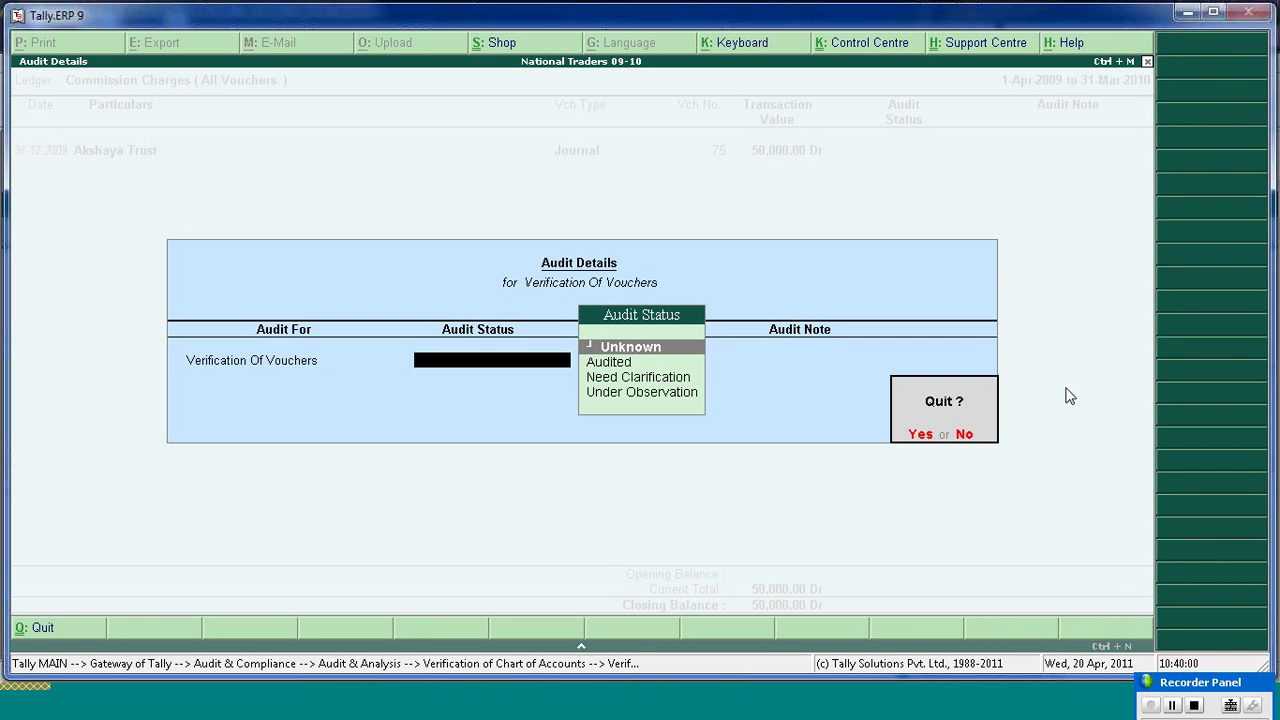
key("y")
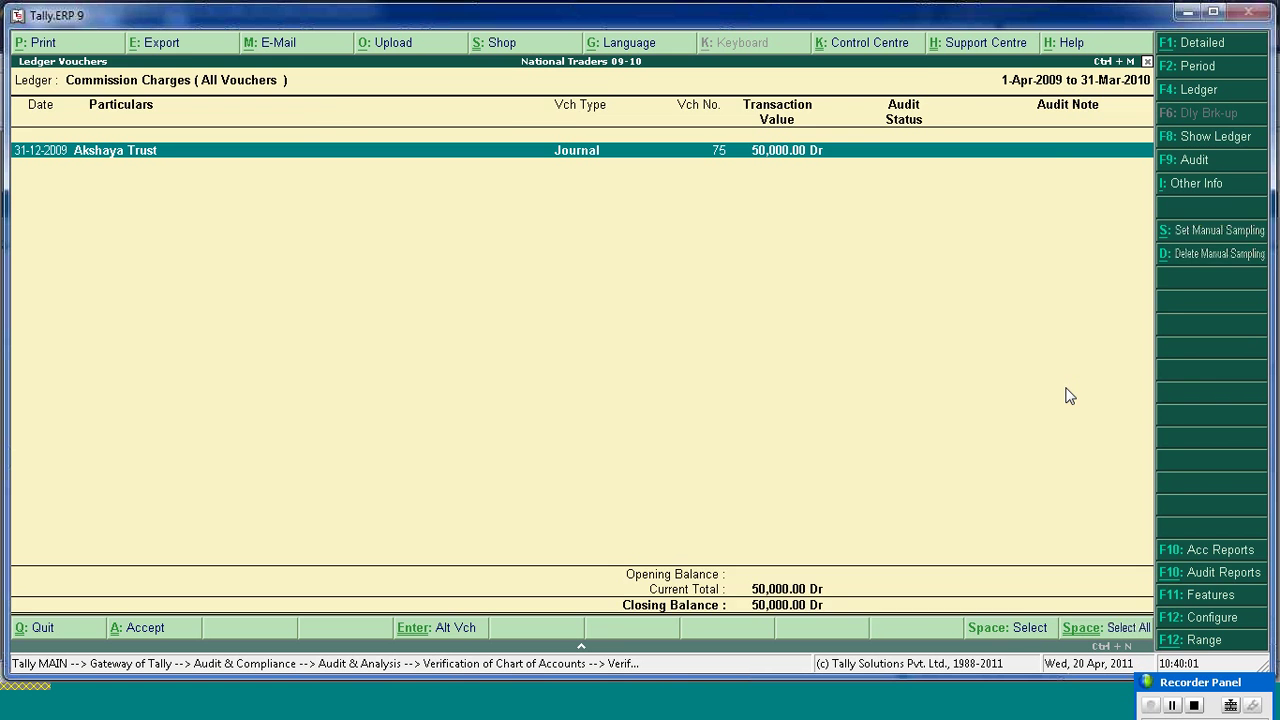
- Leave the chart of accounts verification and open Verification of Stock Items from Audit & Analysis
key("Escape")
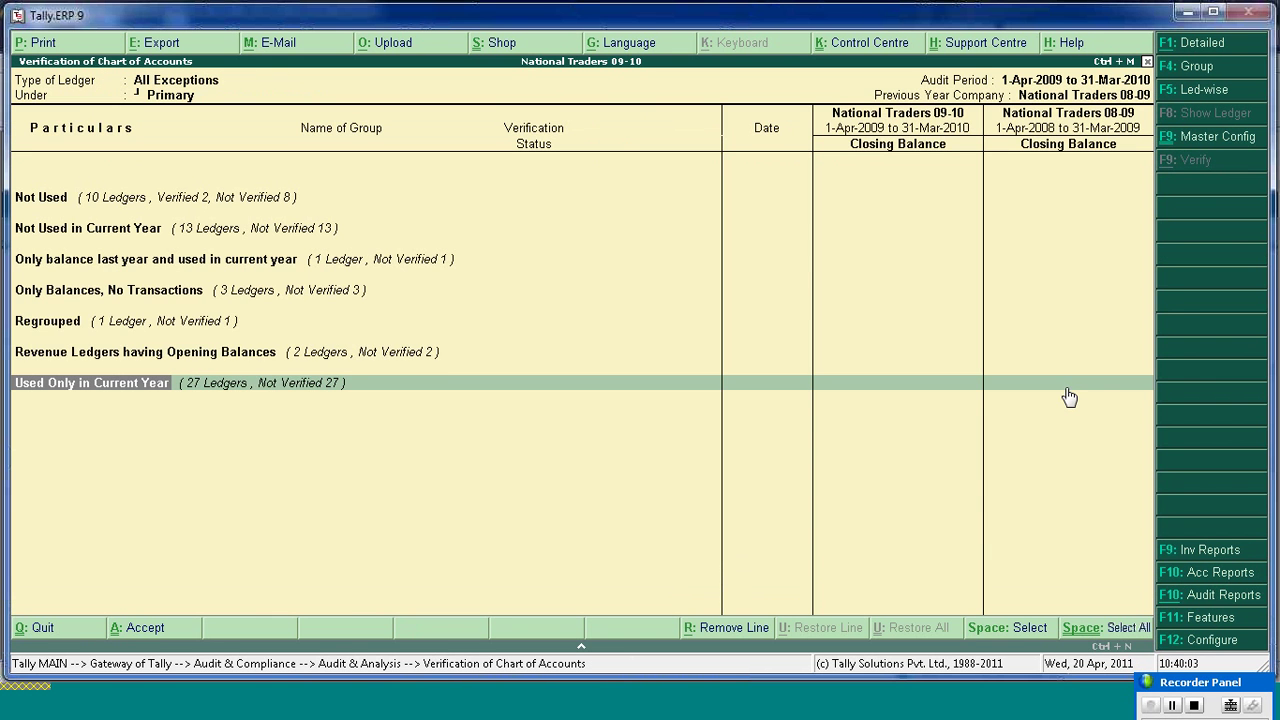
key("Up")
key("Up")
key("Up")
key("Up")
key("Up")
key("Up")
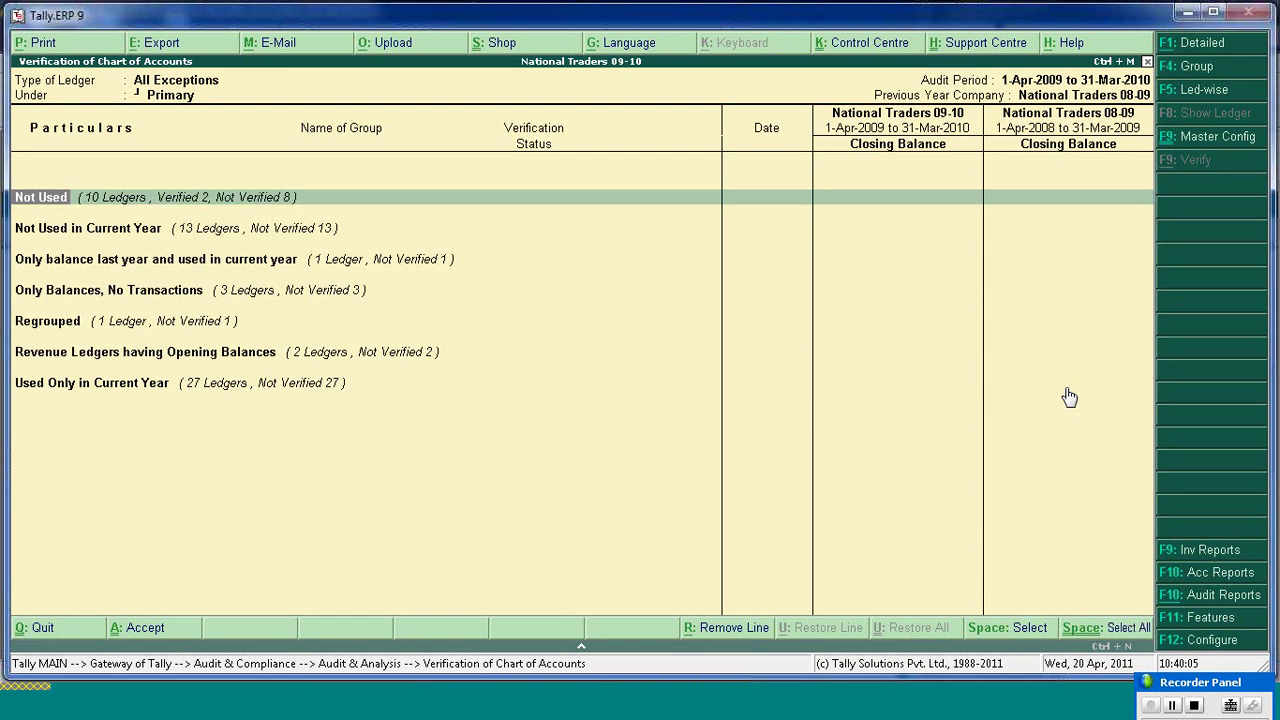
key("Escape")
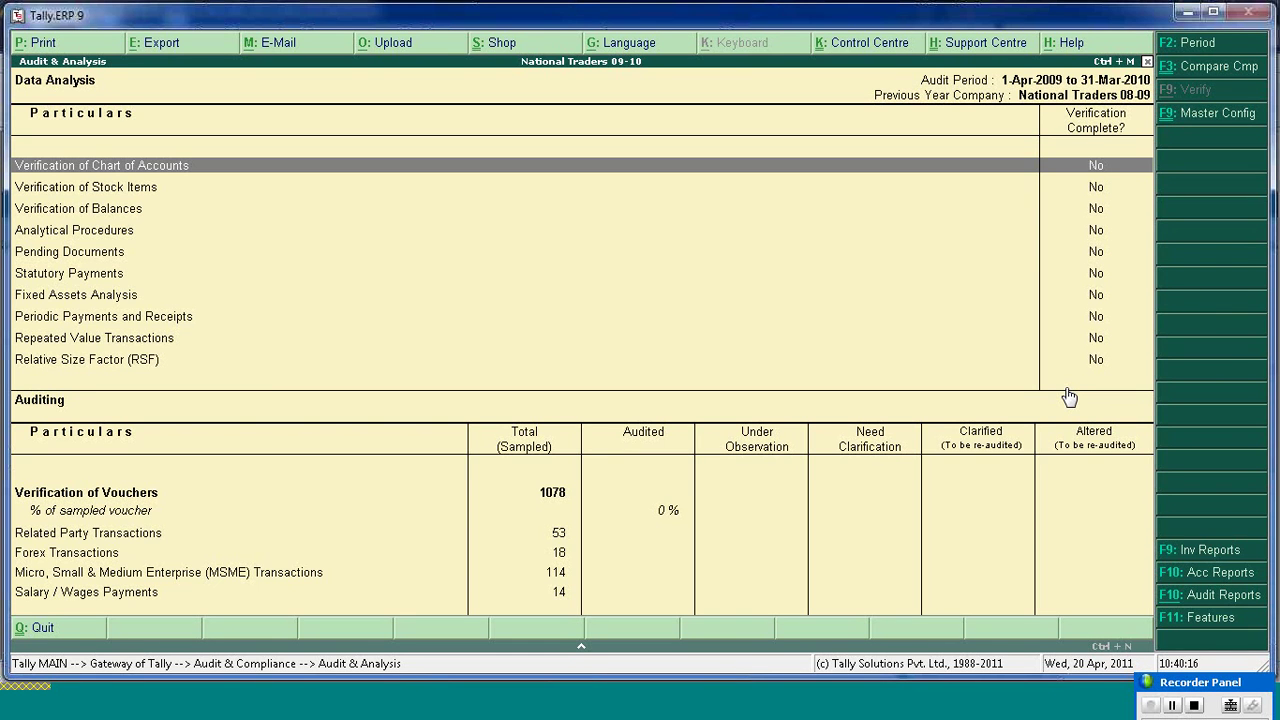
key("Down")
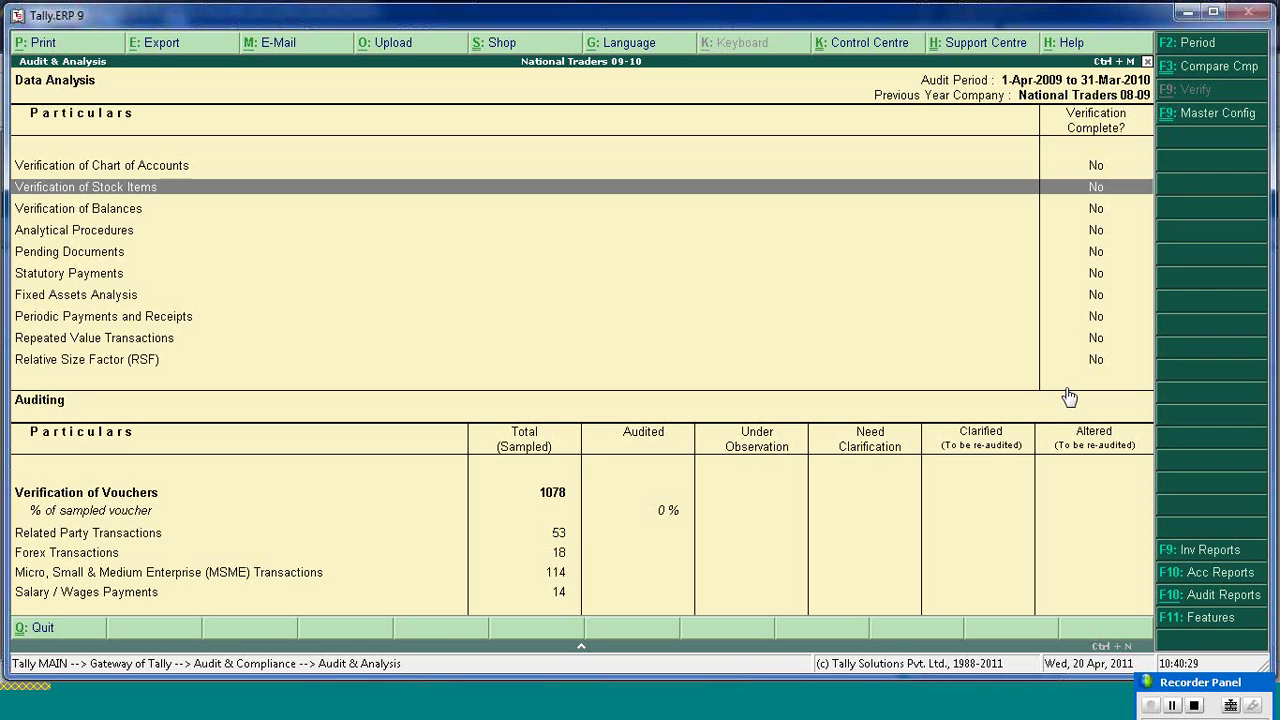
key("Return")
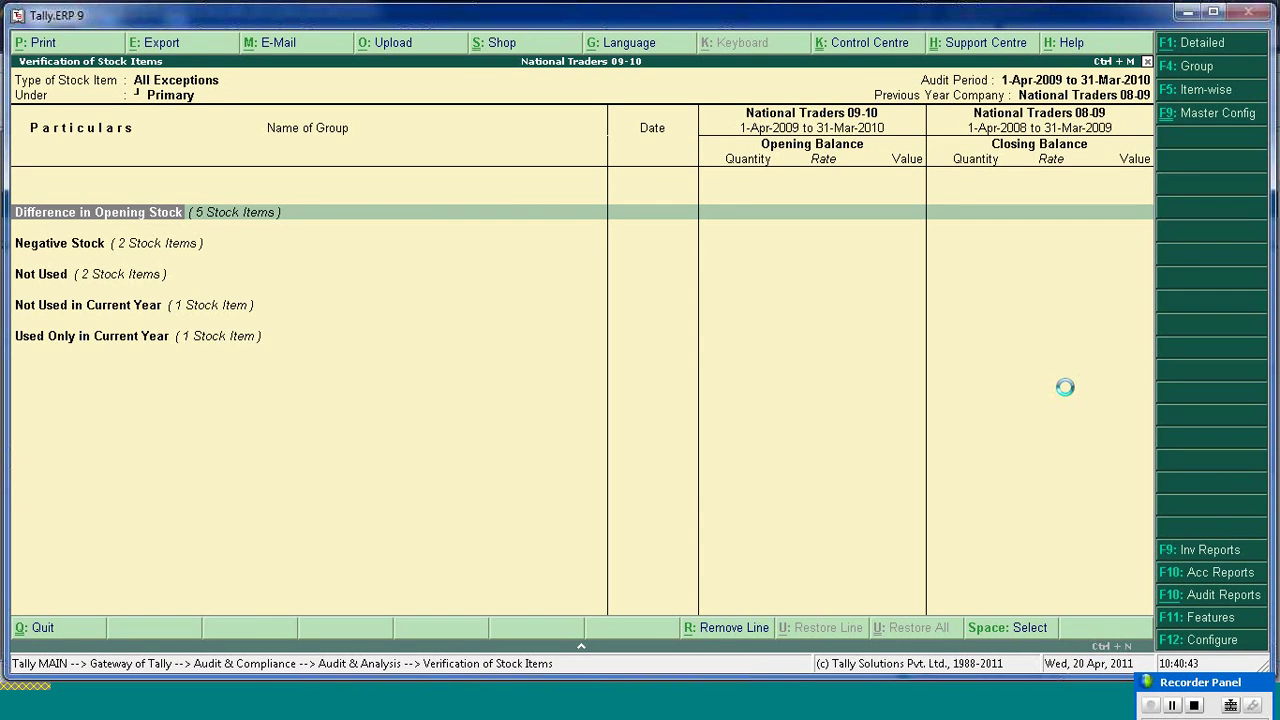
- Open Difference in Opening Stock and view the stock vouchers of IBM Mouse
key("Down")
key("Up")
key("Return")
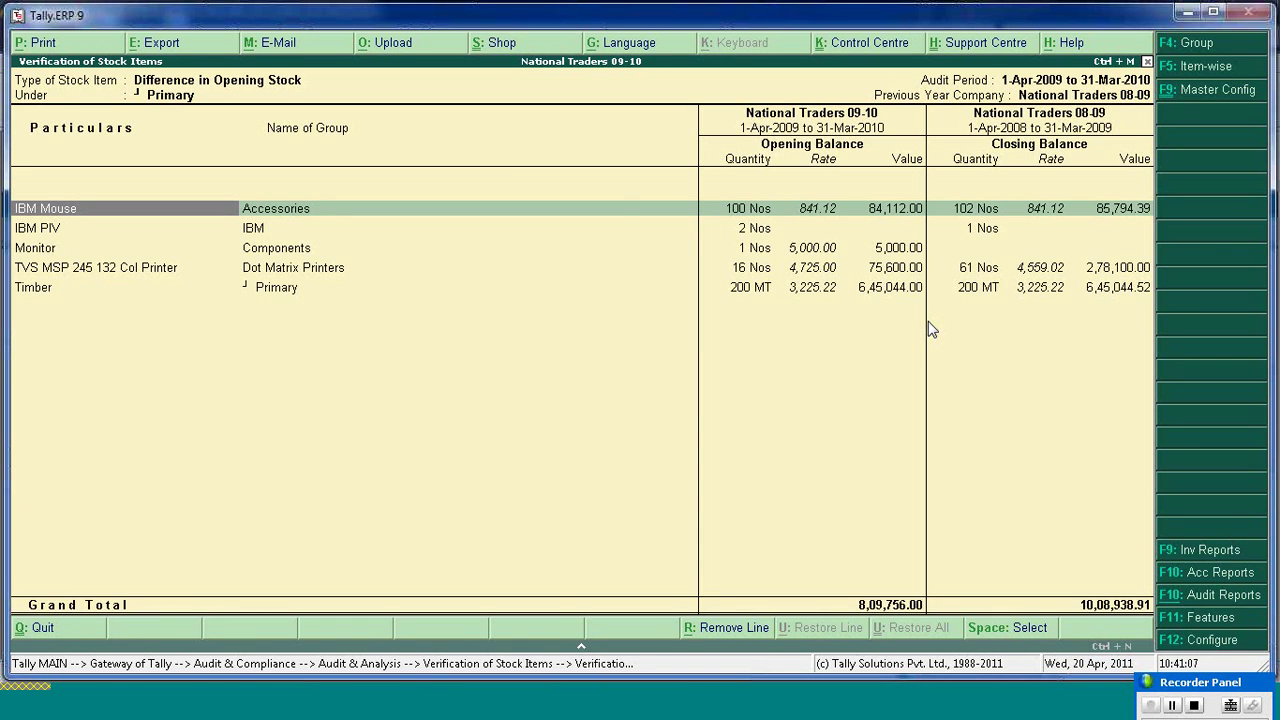
key("Return")
key("Down")
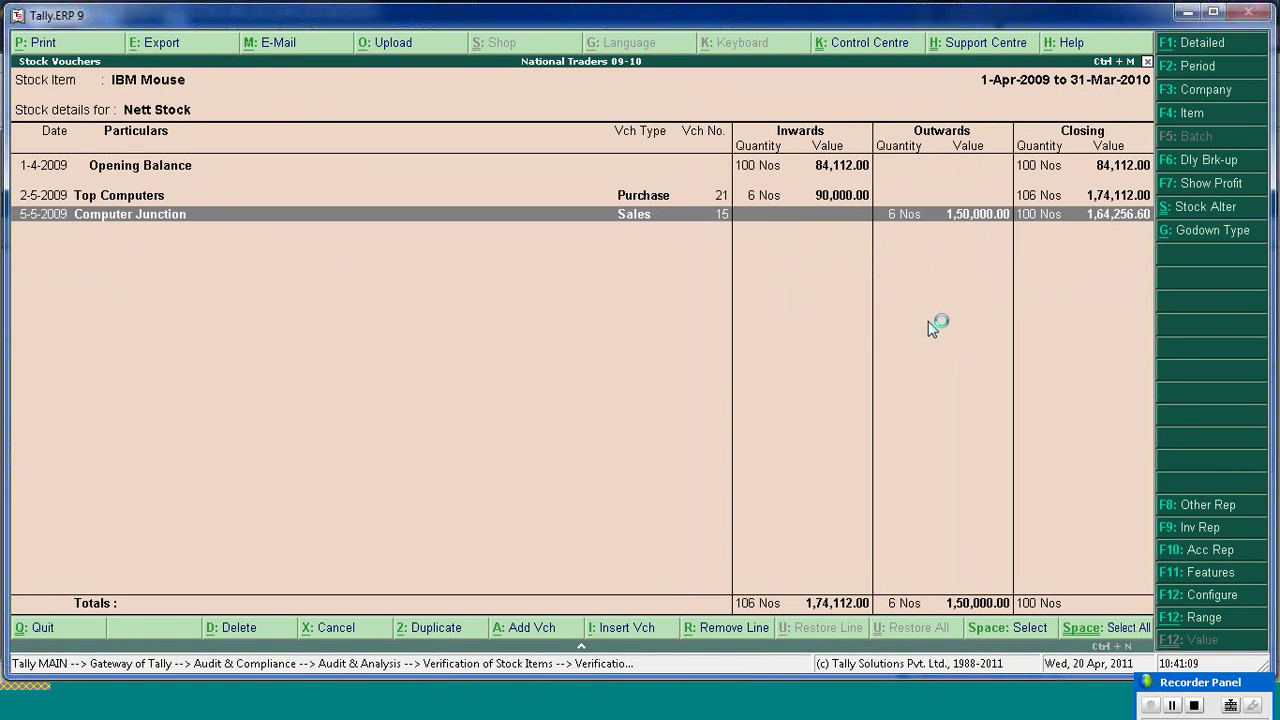
key("Escape")
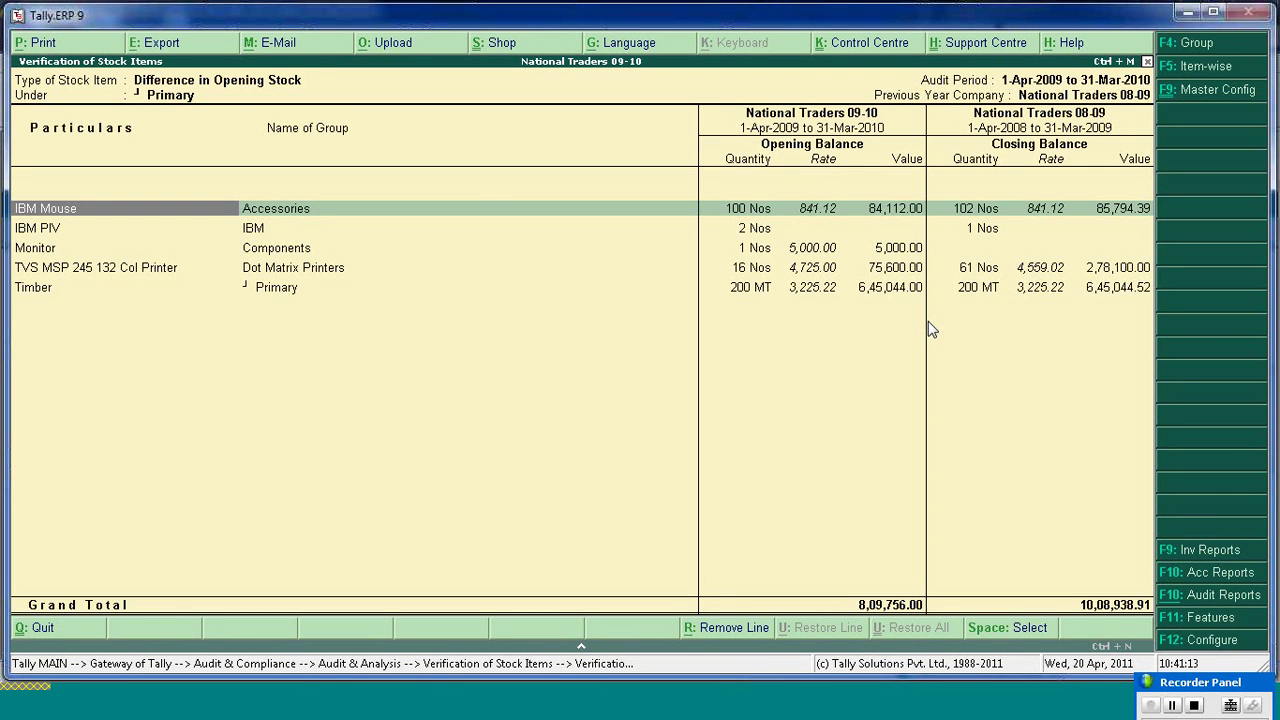
- View the IBM Mouse stock item master without changing it and return to the stock exception categories
key("ctrl+Return")
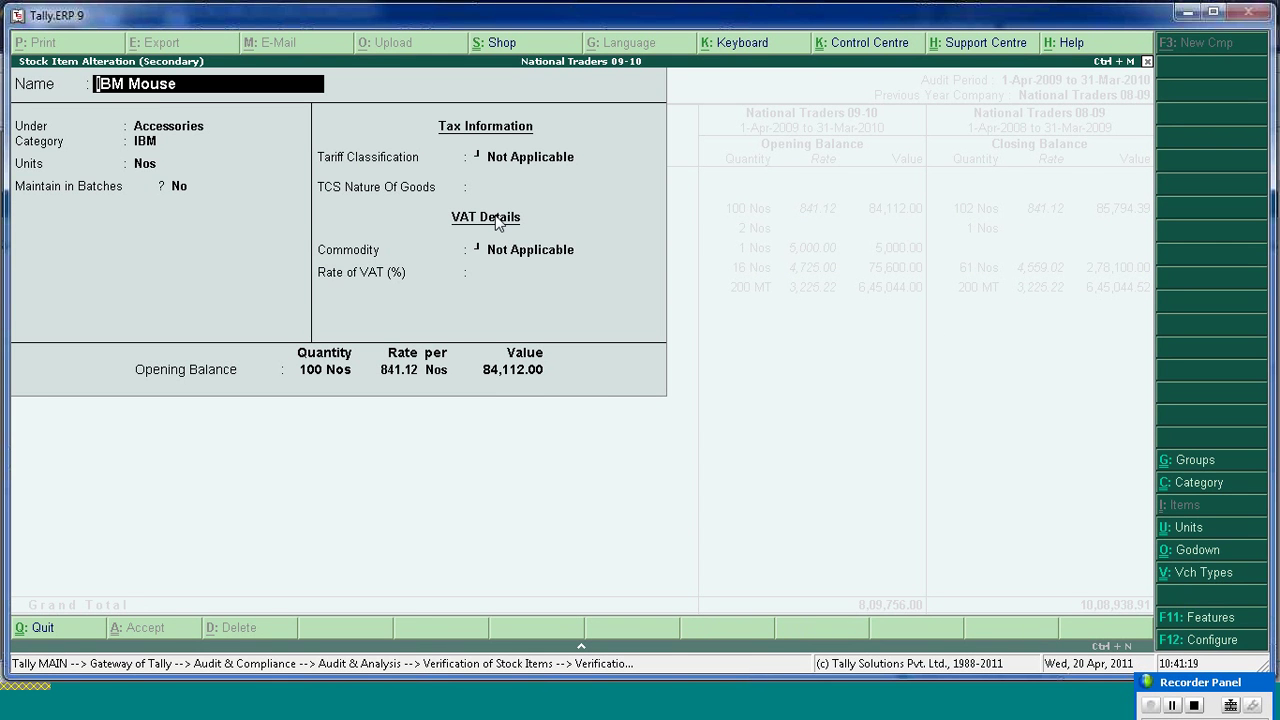
key("Escape")
key("Escape")
key("y")
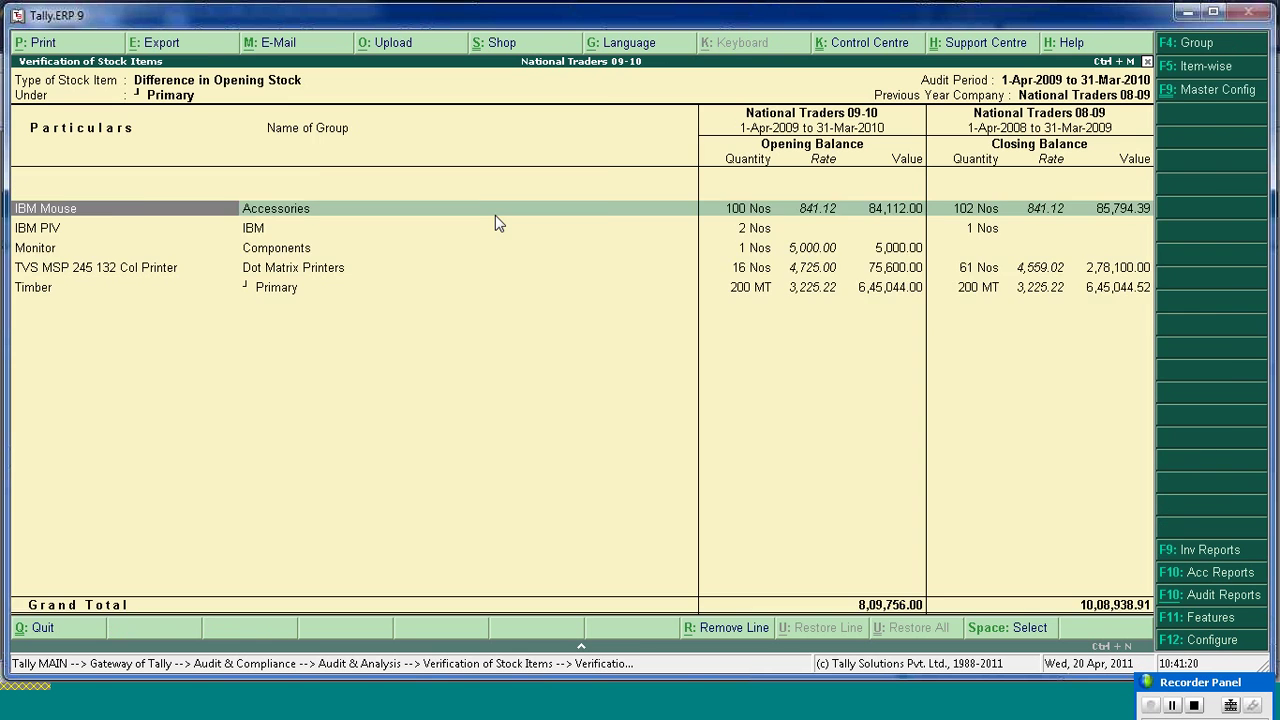
key("Escape")
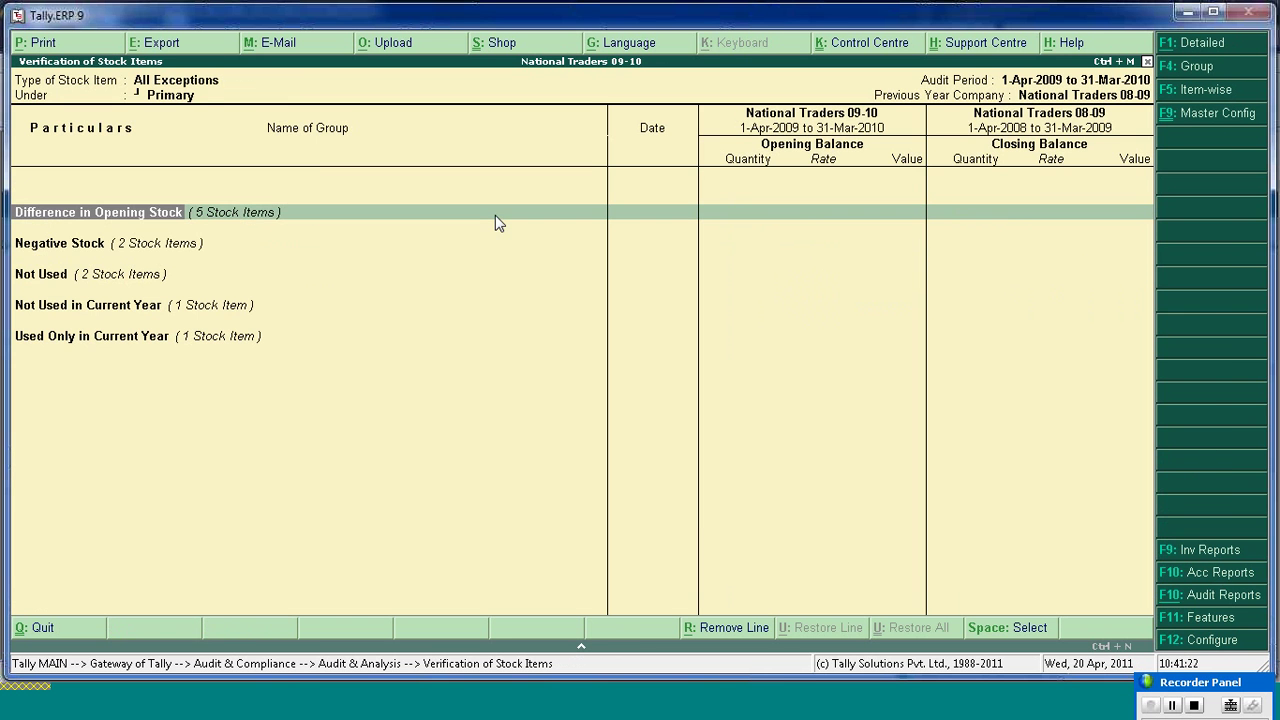
- Open Negative Stock, view the stock vouchers of KeyBoard, and return to the stock exception categories
key("Down")
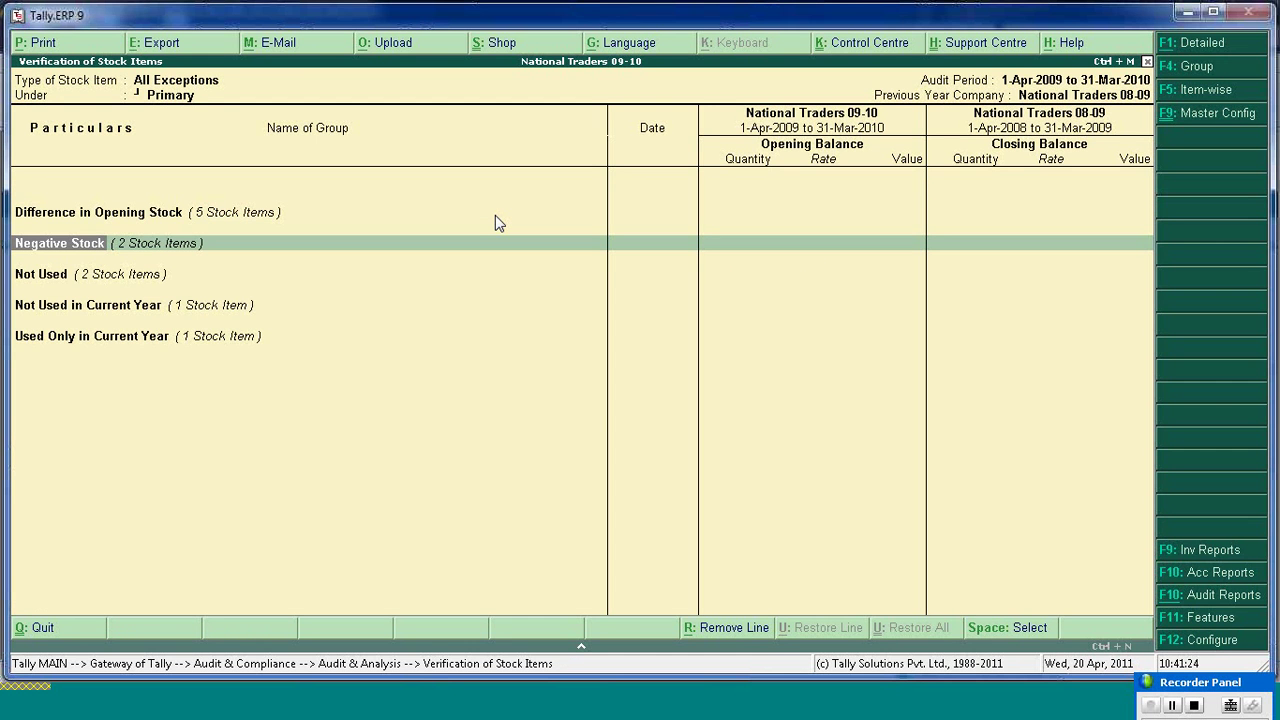
key("Return")
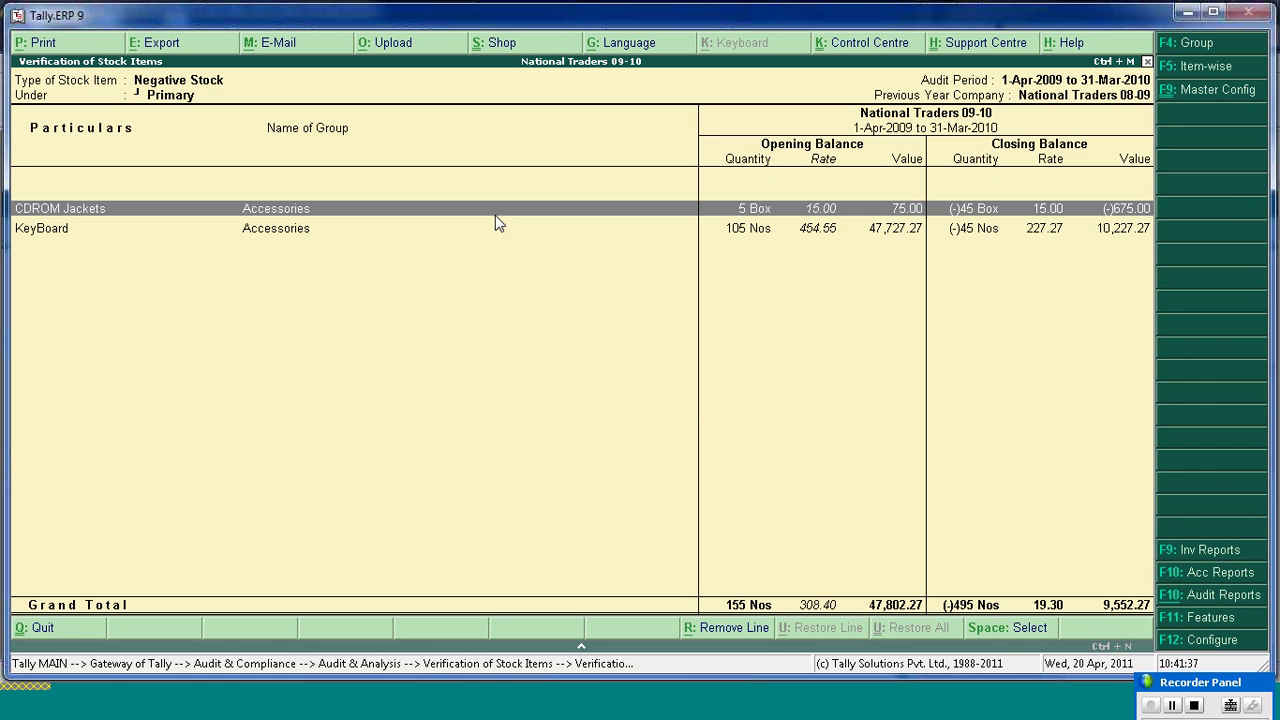
key("Down")
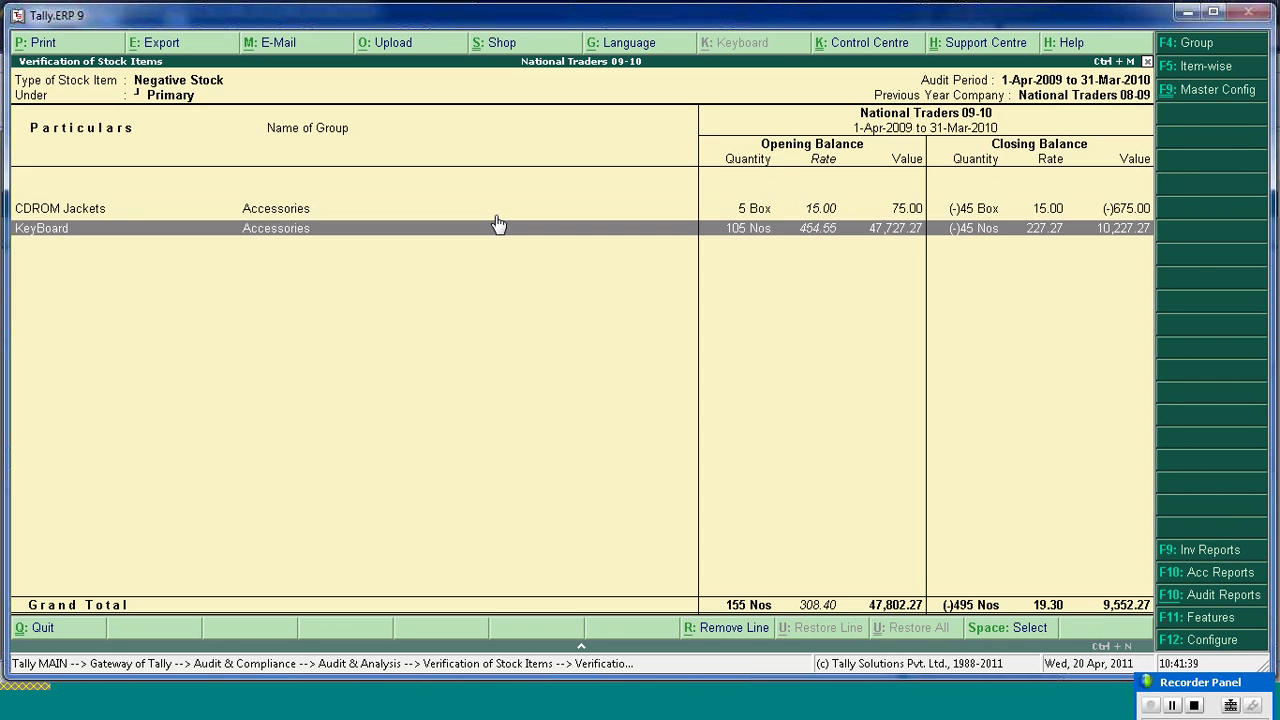
key("Return")
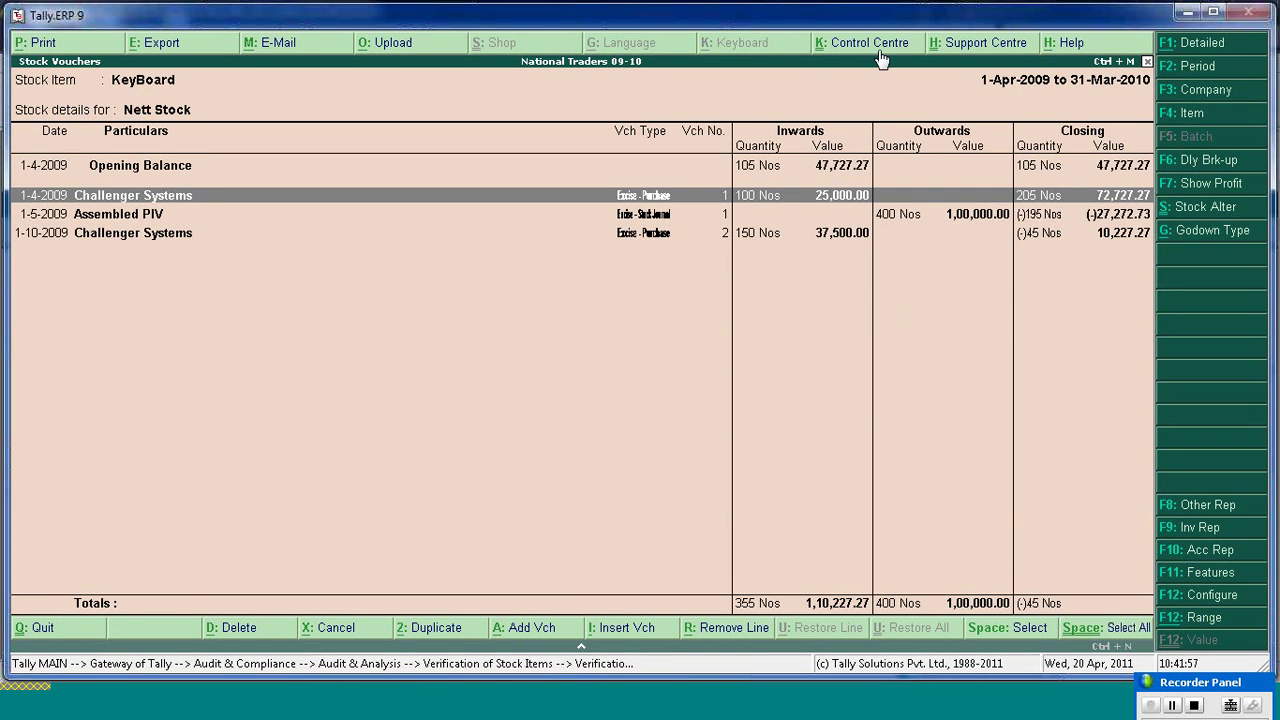
key("Escape")
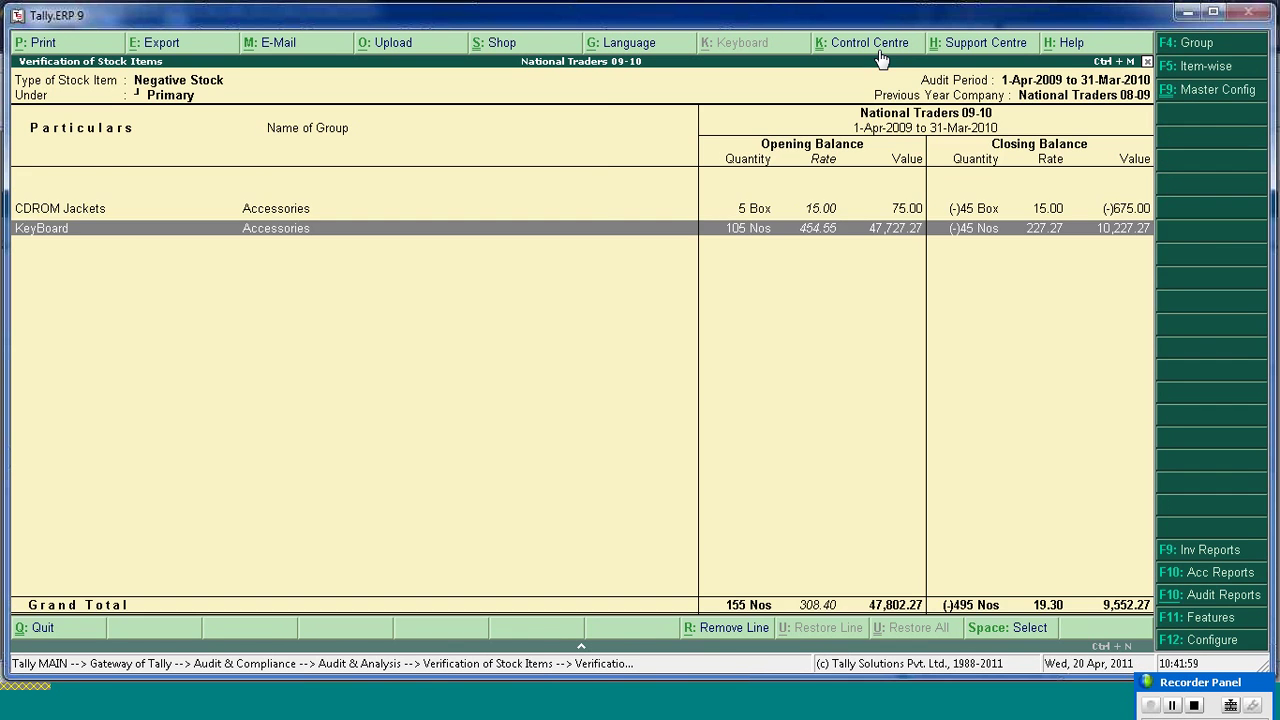
key("Escape")
key("Down")
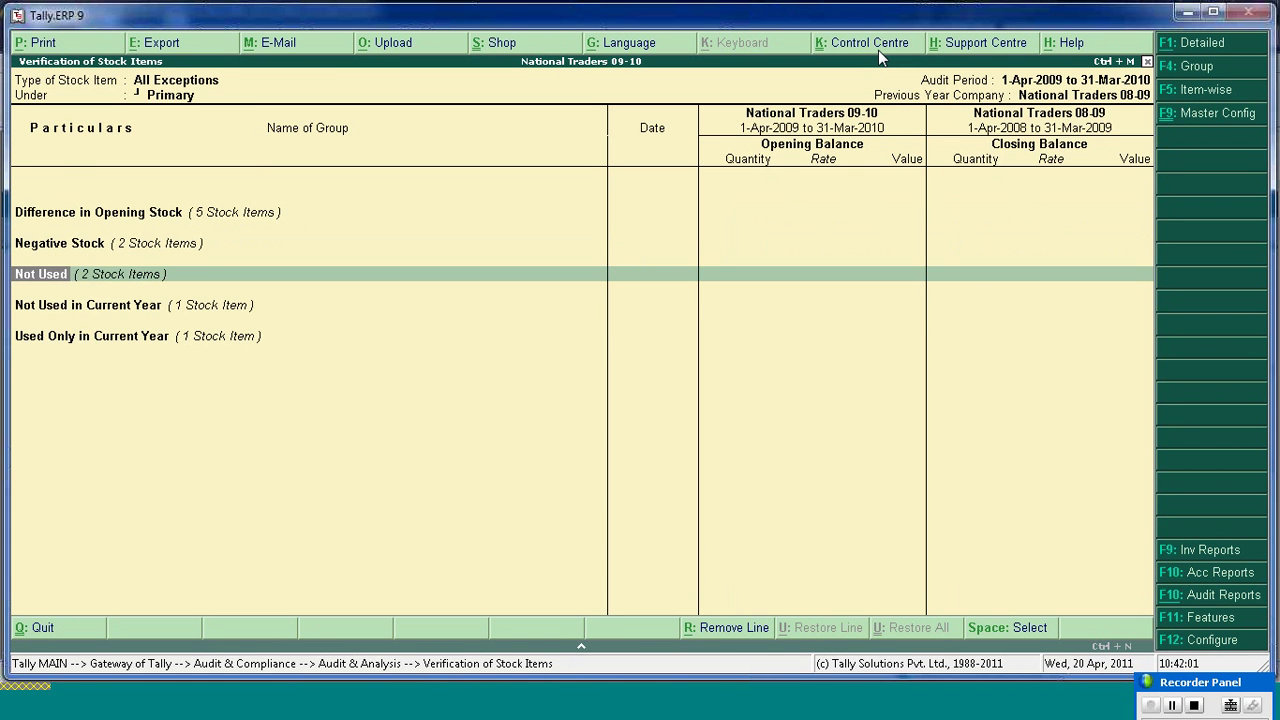
- Open the Not Used category, view its stock items, and return to the stock exception categories
key("Down")
key("Up")
key("Down")
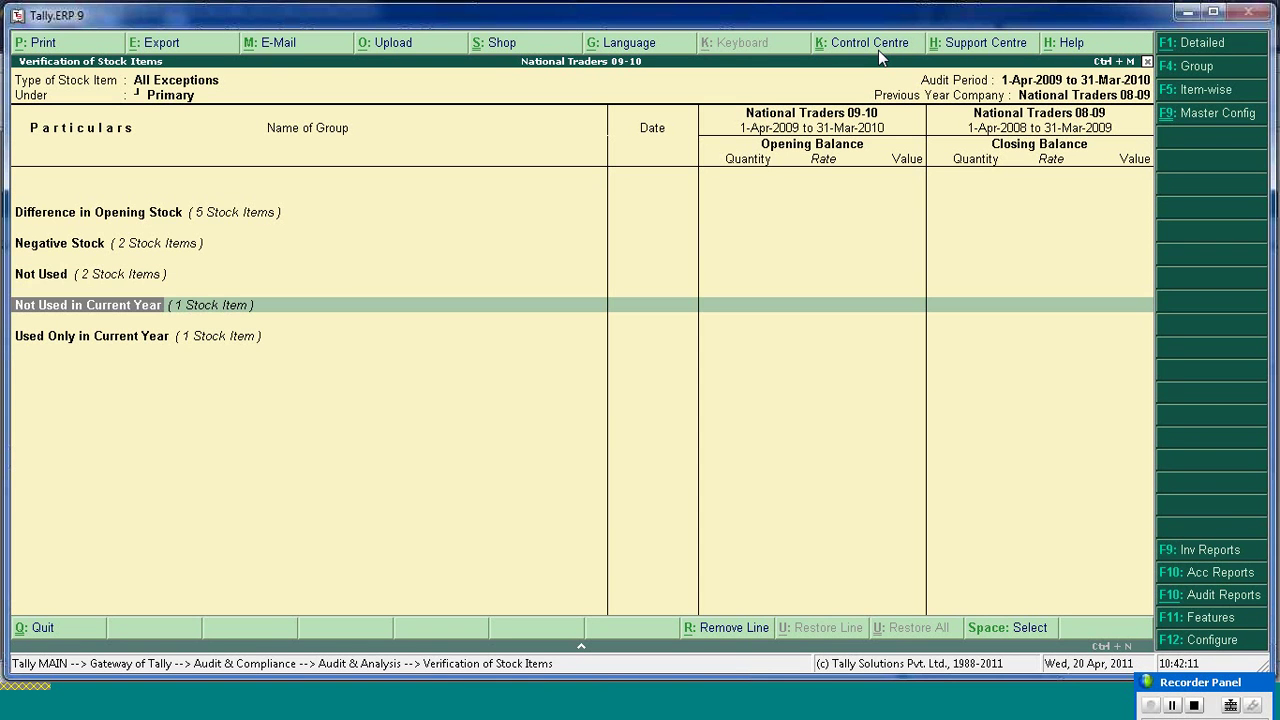
key("Up")
key("Return")
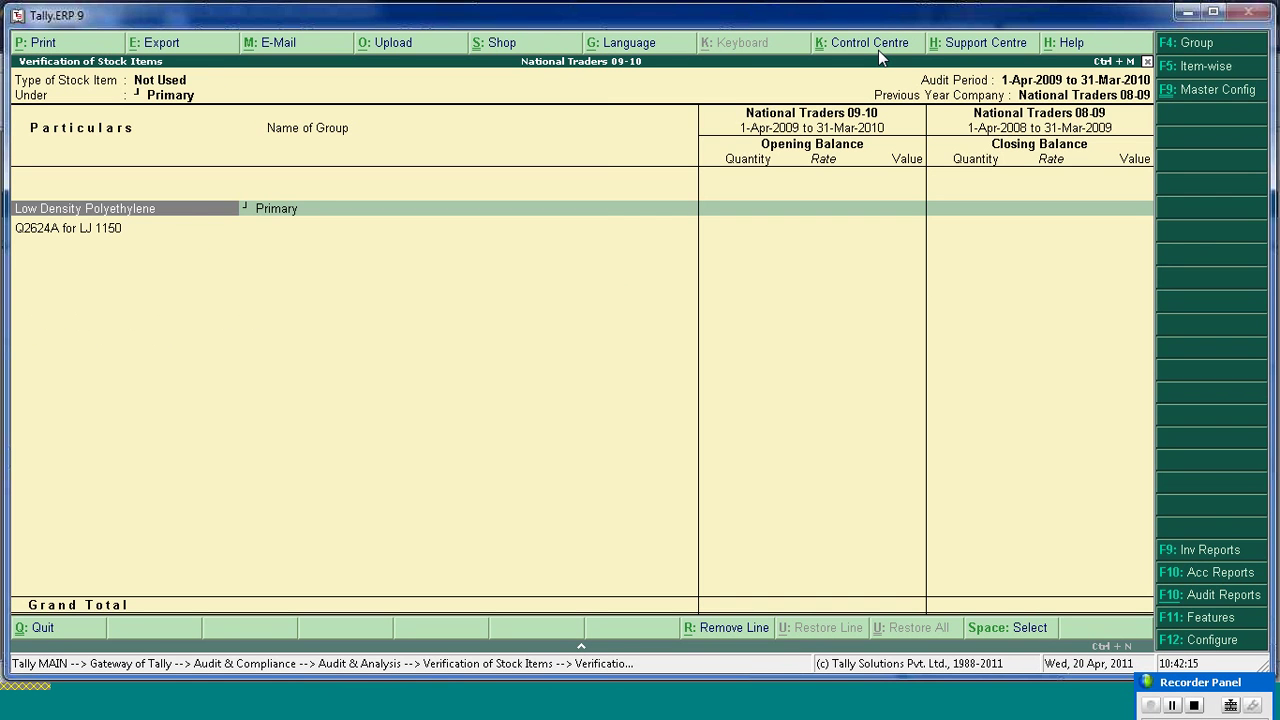
key("Escape")
- Open Used Only in Current Year, view the listed stock item, and return to the stock exception categories
key("Down")
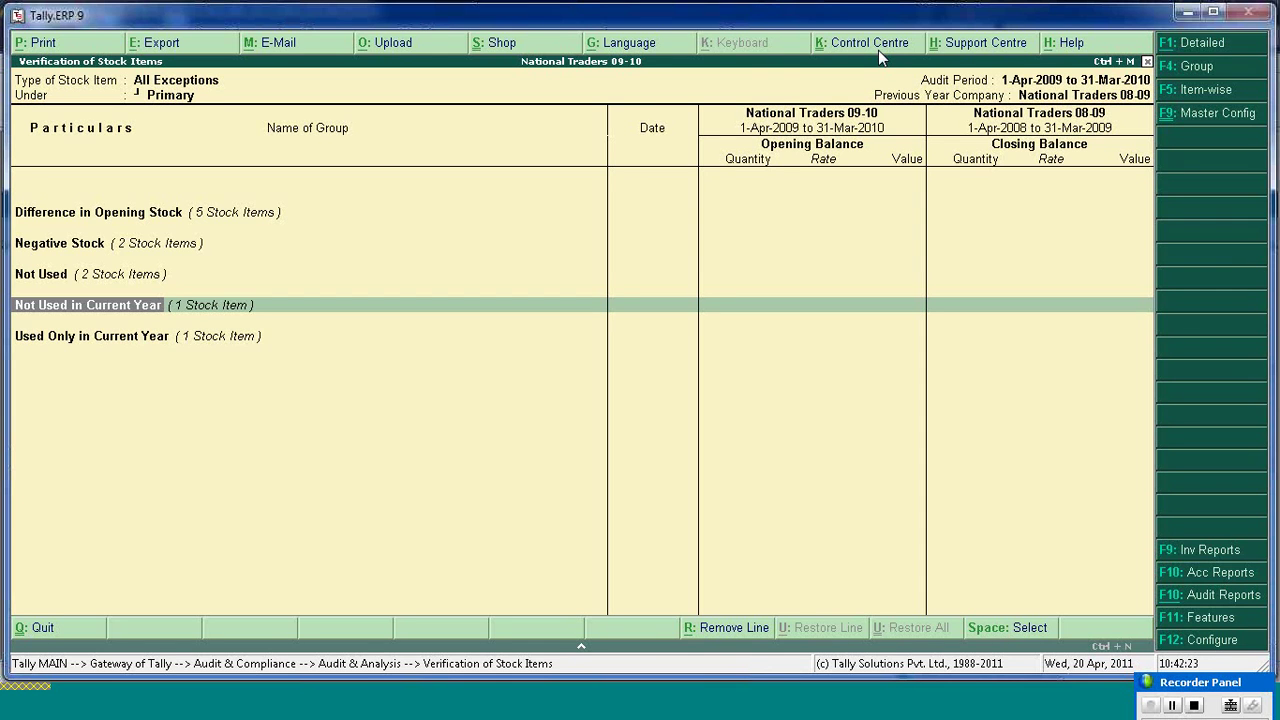
key("Down")
key("Return")
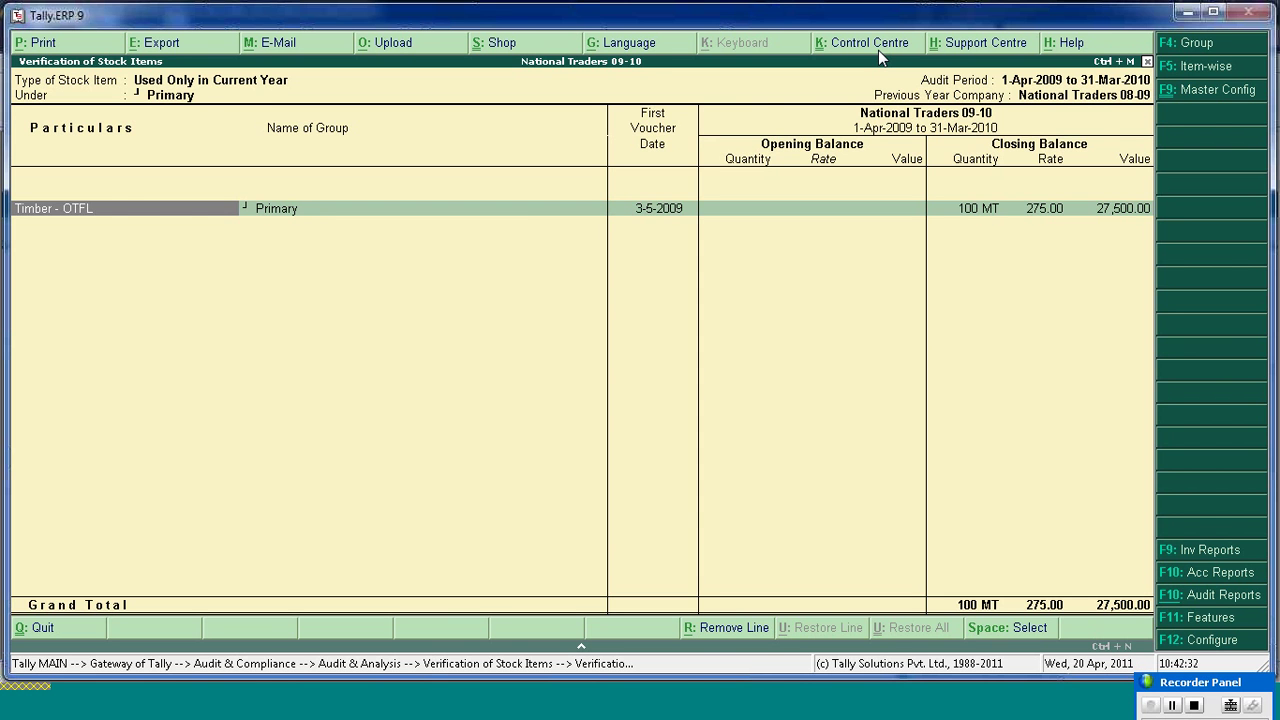
key("Escape")
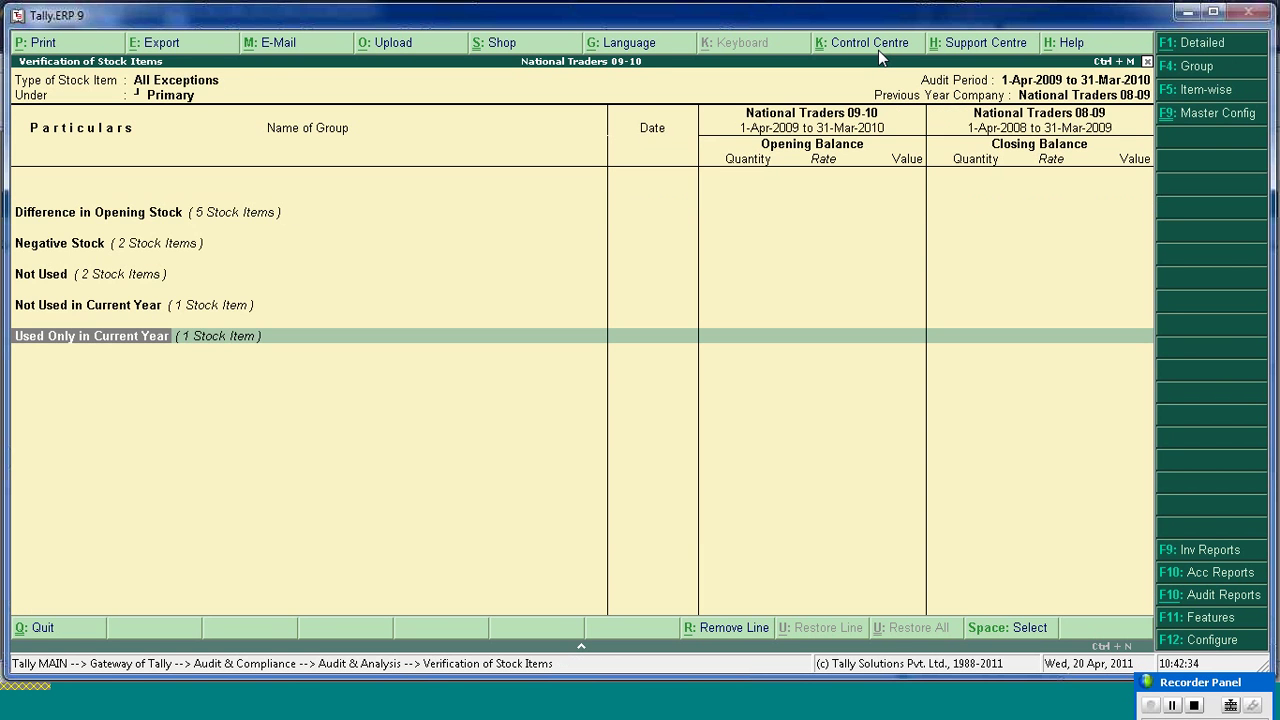
- Go back over the Not Used and Not Used in Current Year categories, and leave Verification of Stock Items for Audit & Analysis
key("Up")
key("Up")
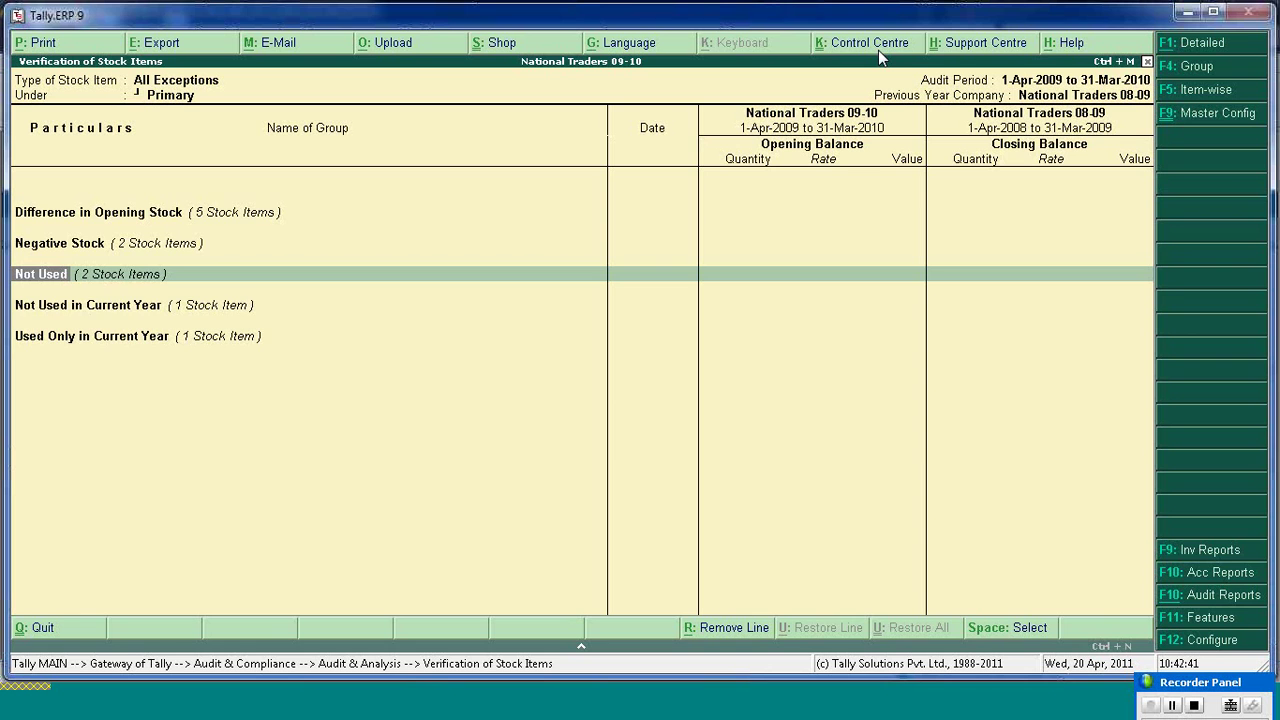
key("Down")
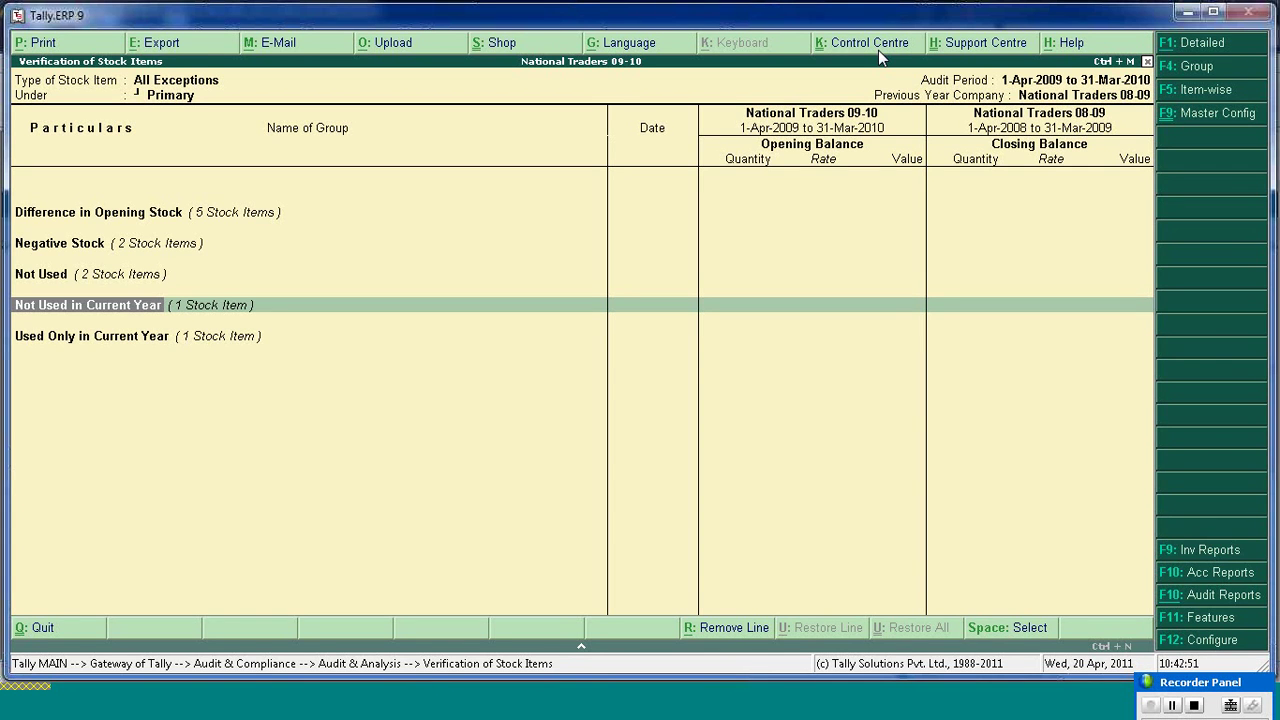
key("Down")
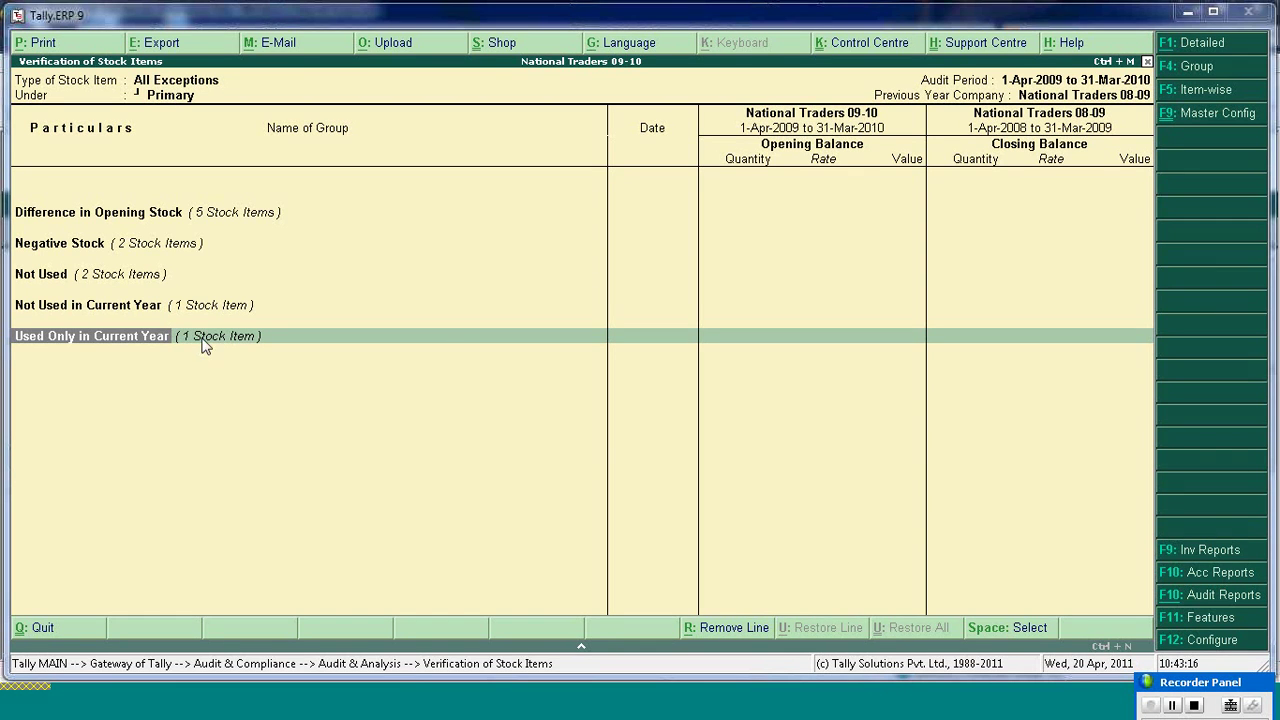
key("Escape")
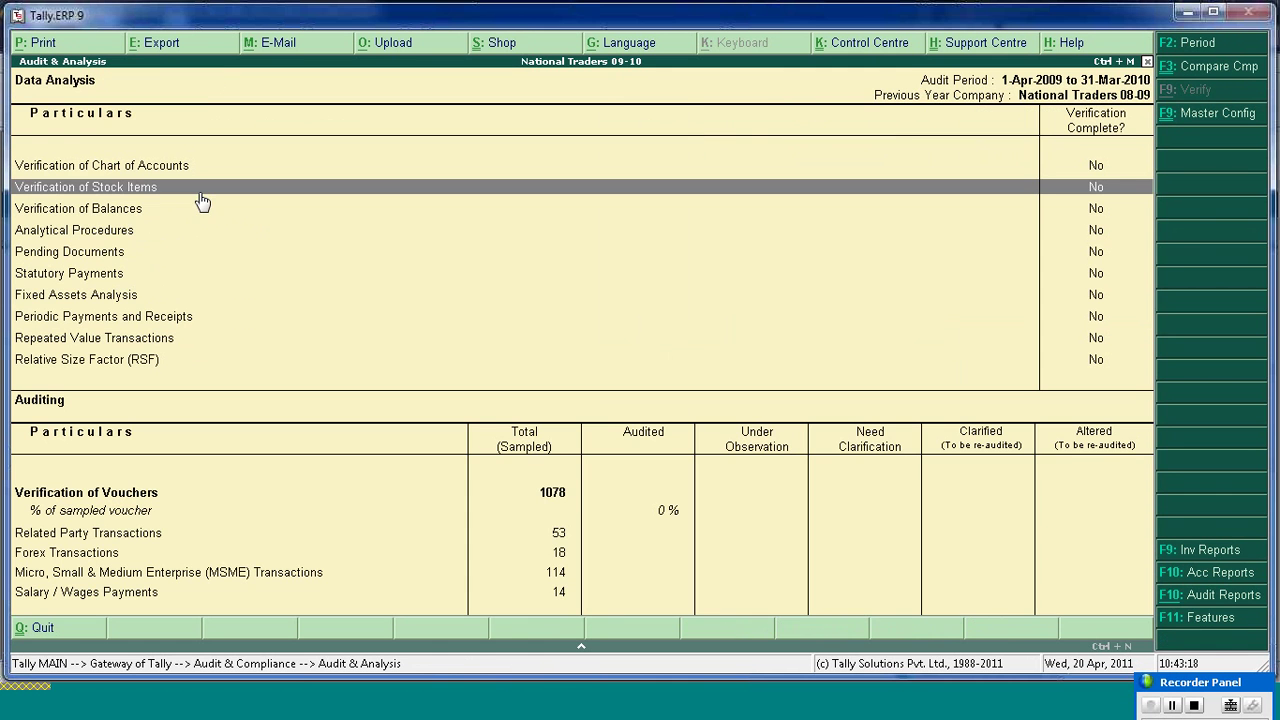
- Set National Traders 08-09 as the compare company for the audit analysis
key("Down")
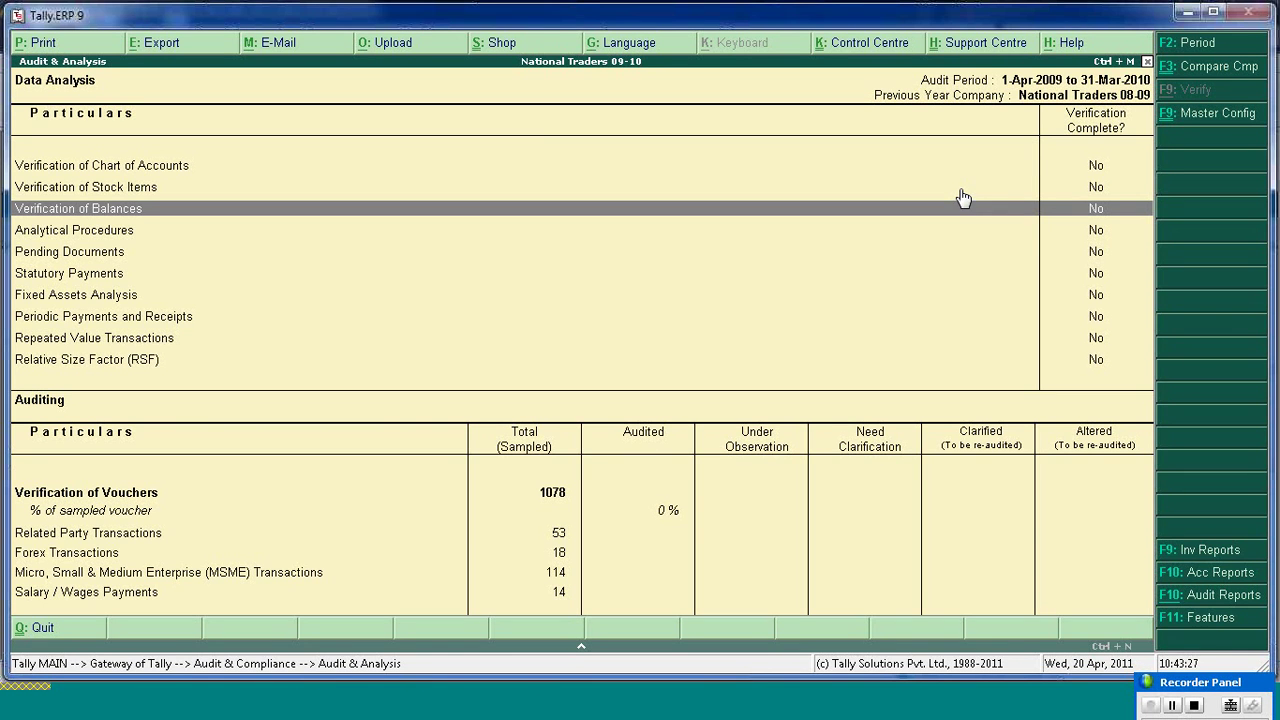
left_click(1212, 70)
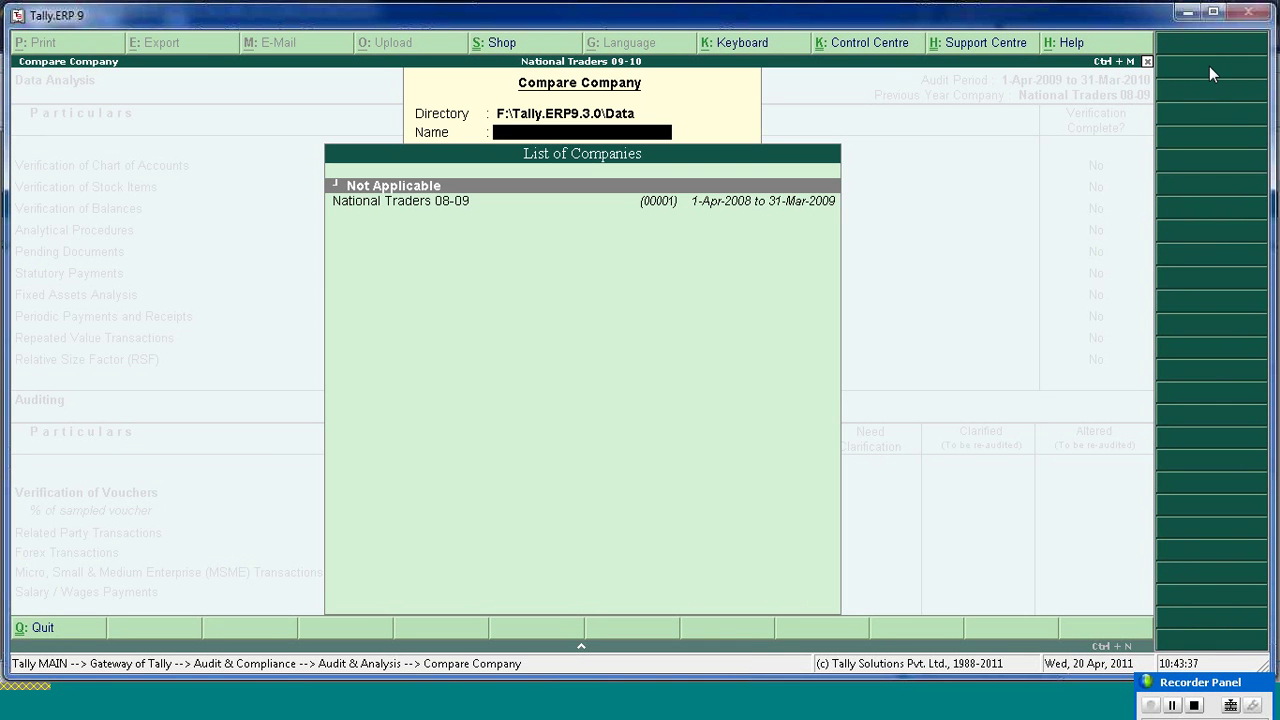
key("Down")
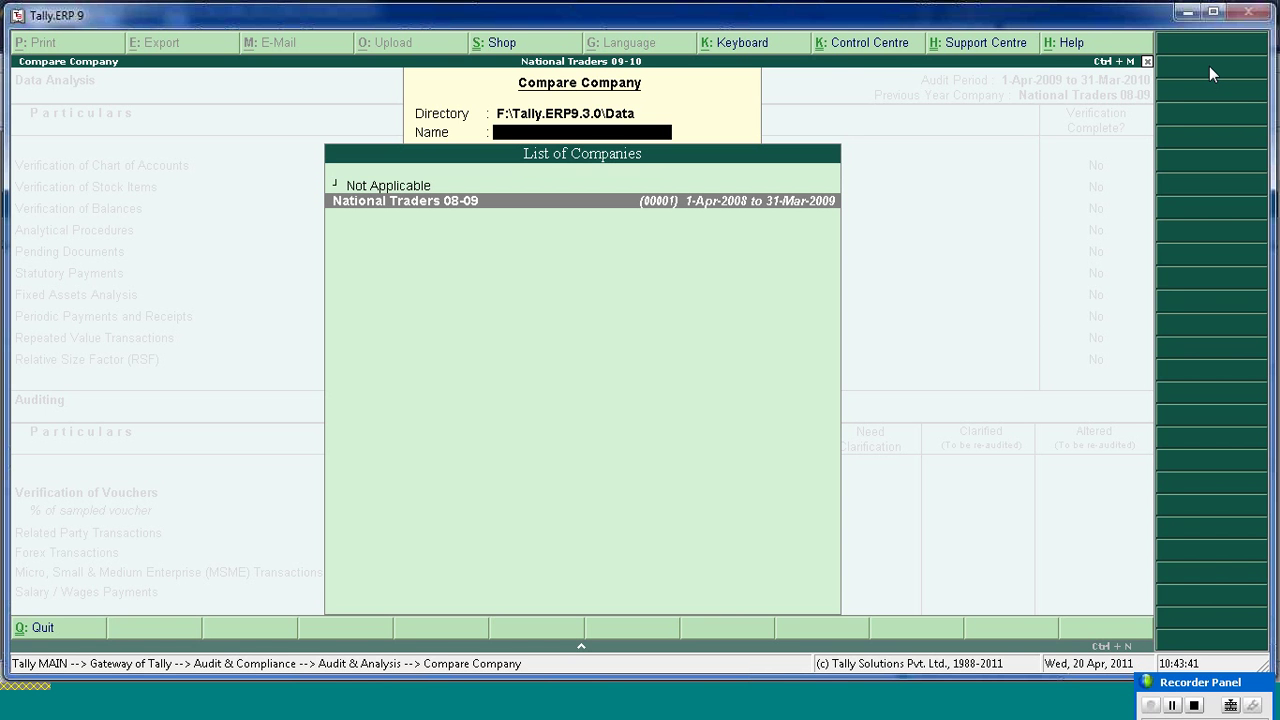
key("Return")
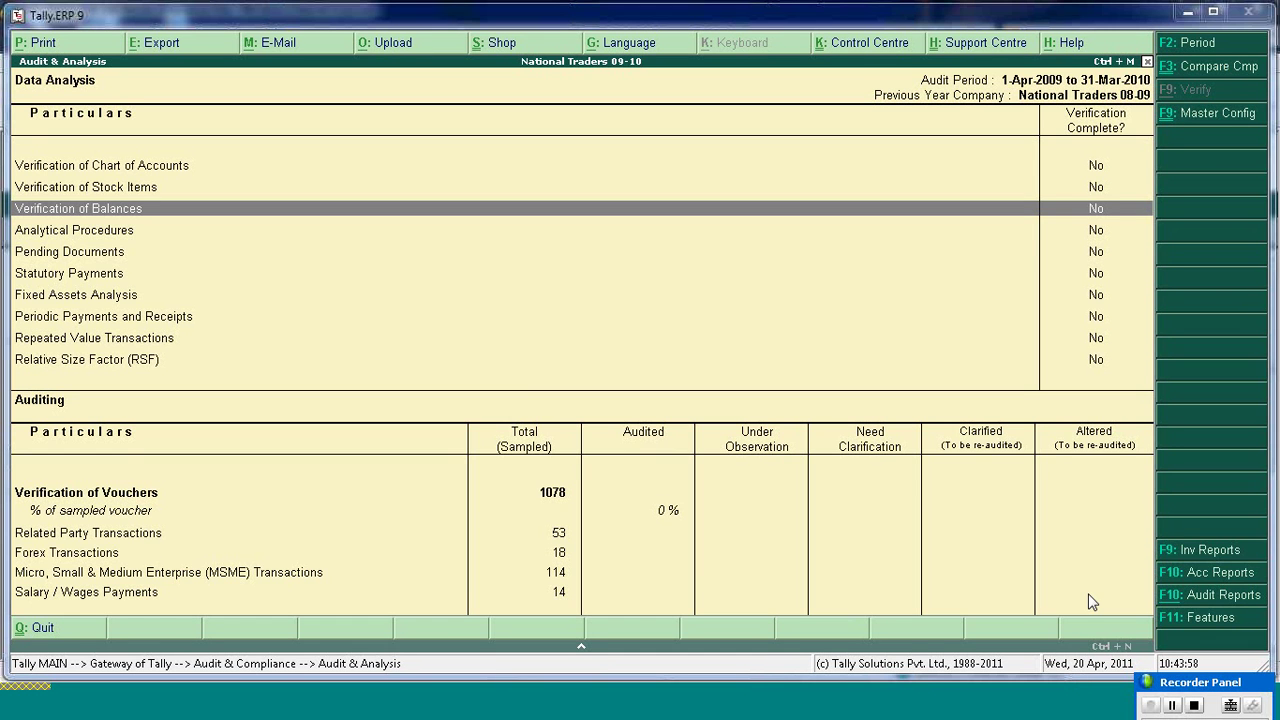
- Open Verification of Balances and restrict the report to exceptions only
left_click(94, 238)
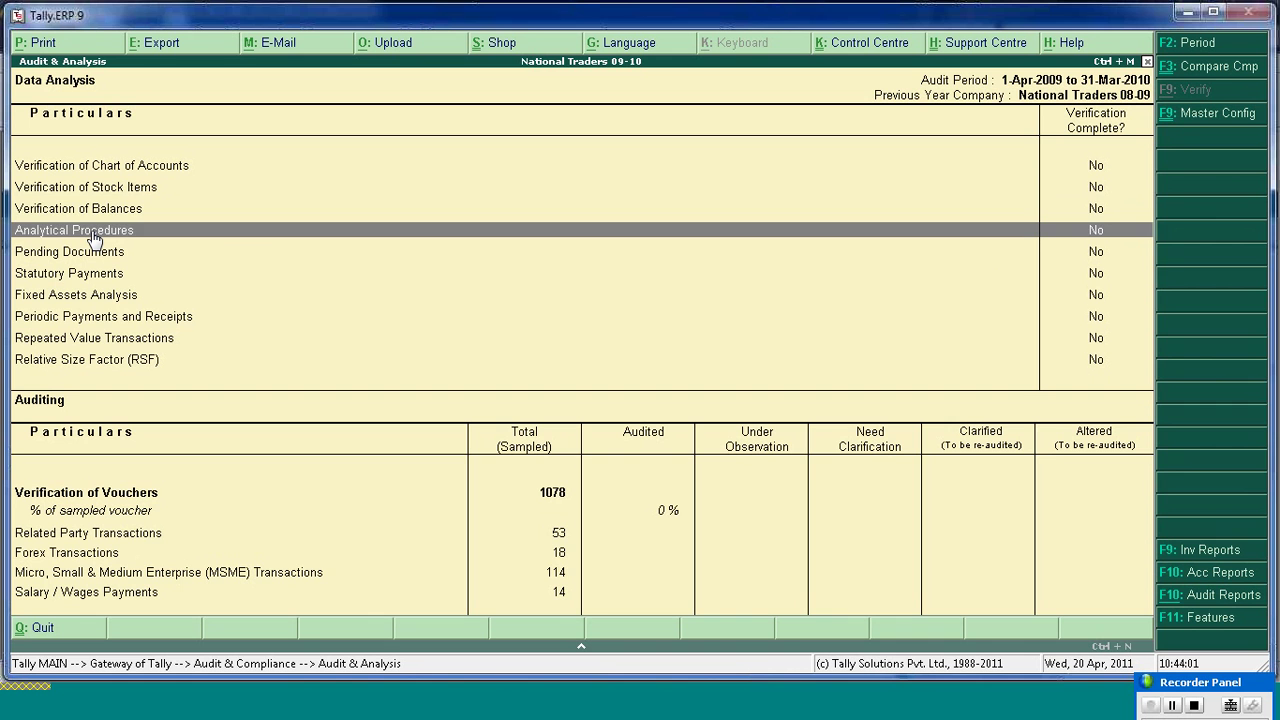
key("Up")
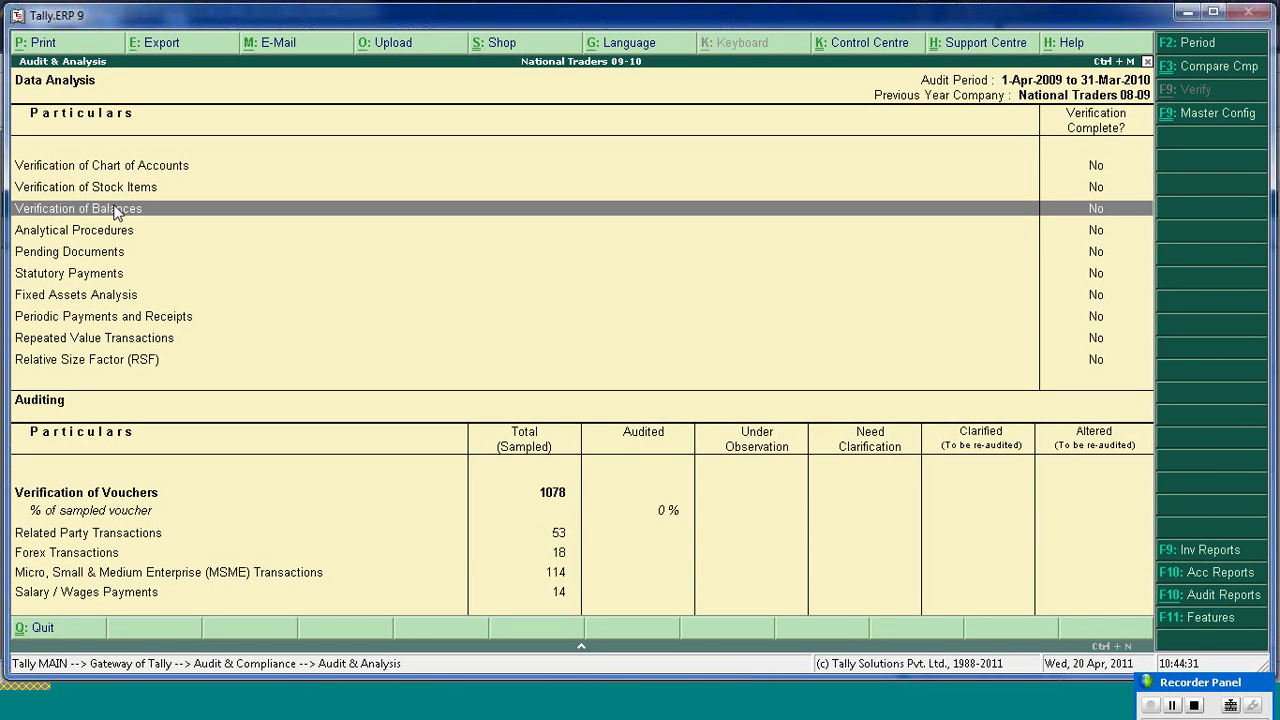
left_click(116, 213)
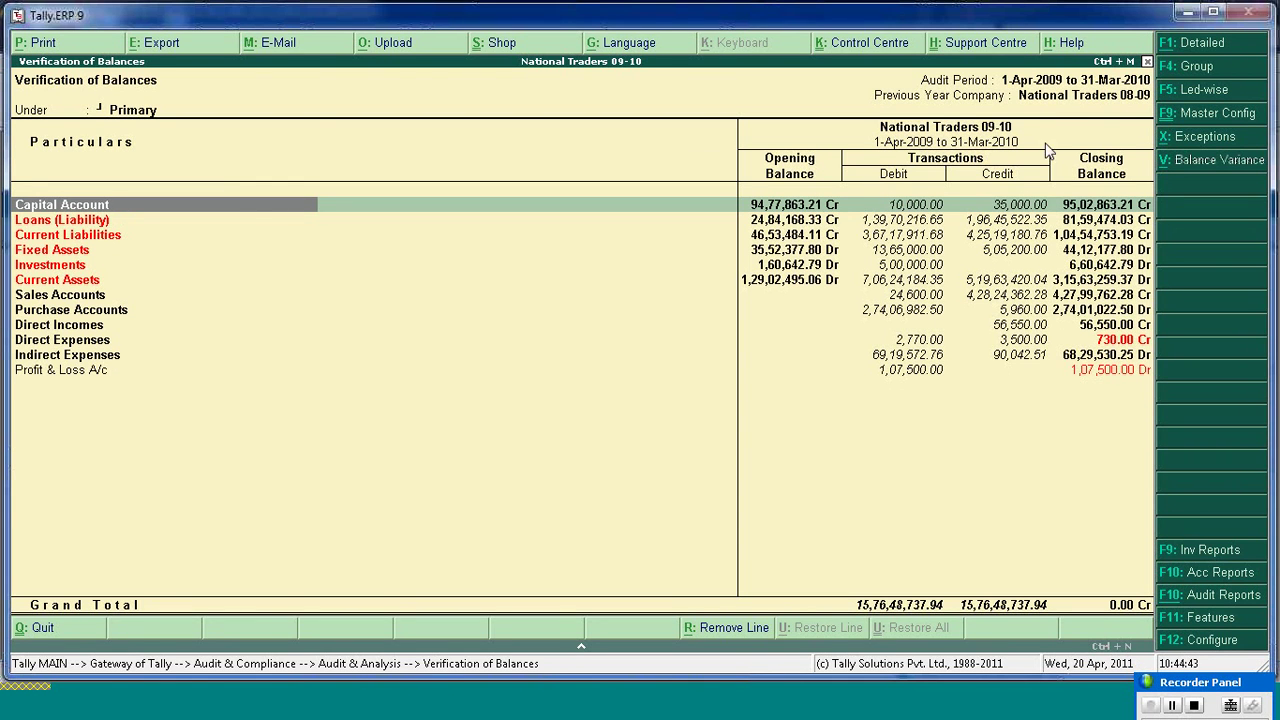
left_click(1200, 143)
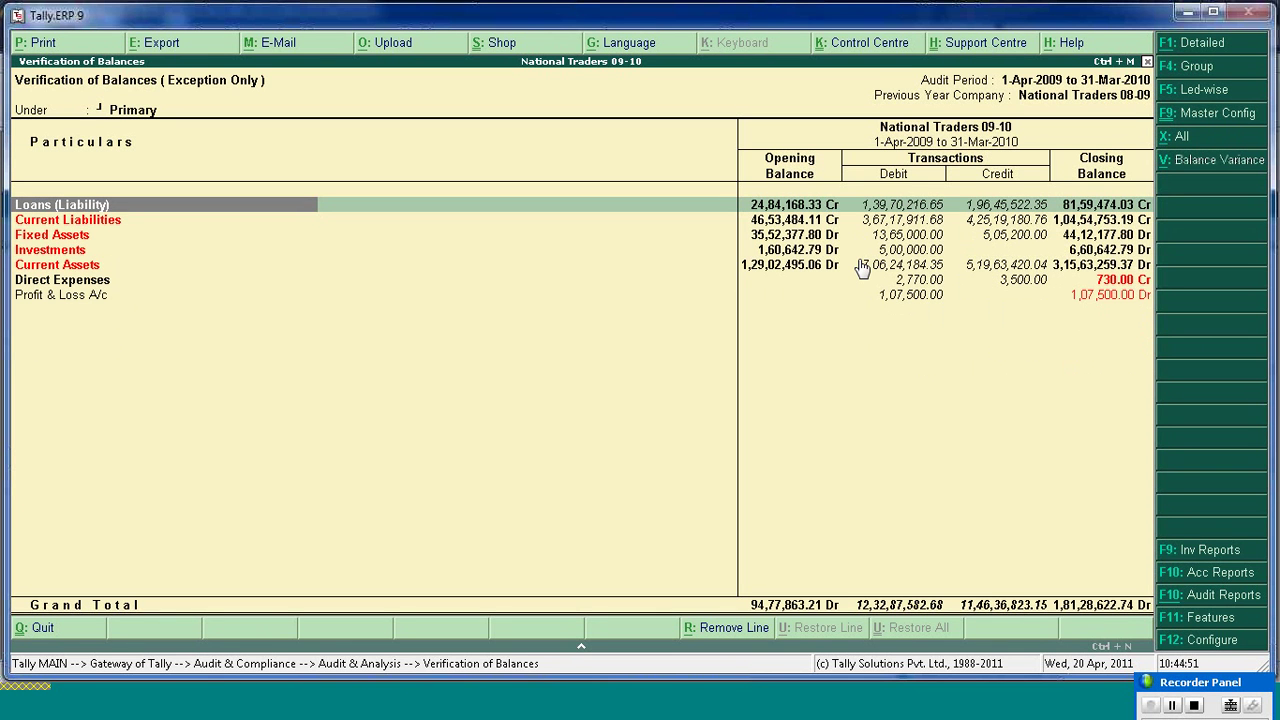
- Examine the exception groups from Loans (Liability) to Profit & Loss A/c, including the closing balances of Direct Expenses and Profit & Loss A/c
key("Down")
key("Down")
key("Down")
key("Down")
key("Down")
key("Down")
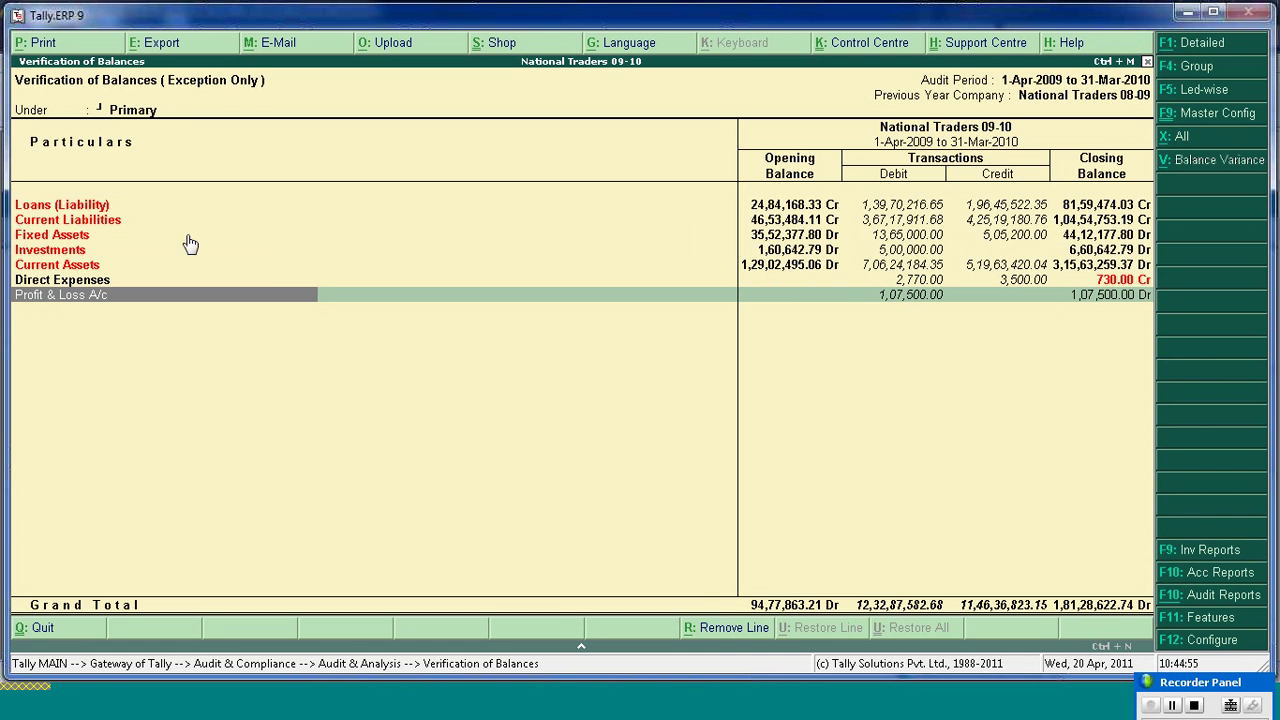
left_click(72, 208)
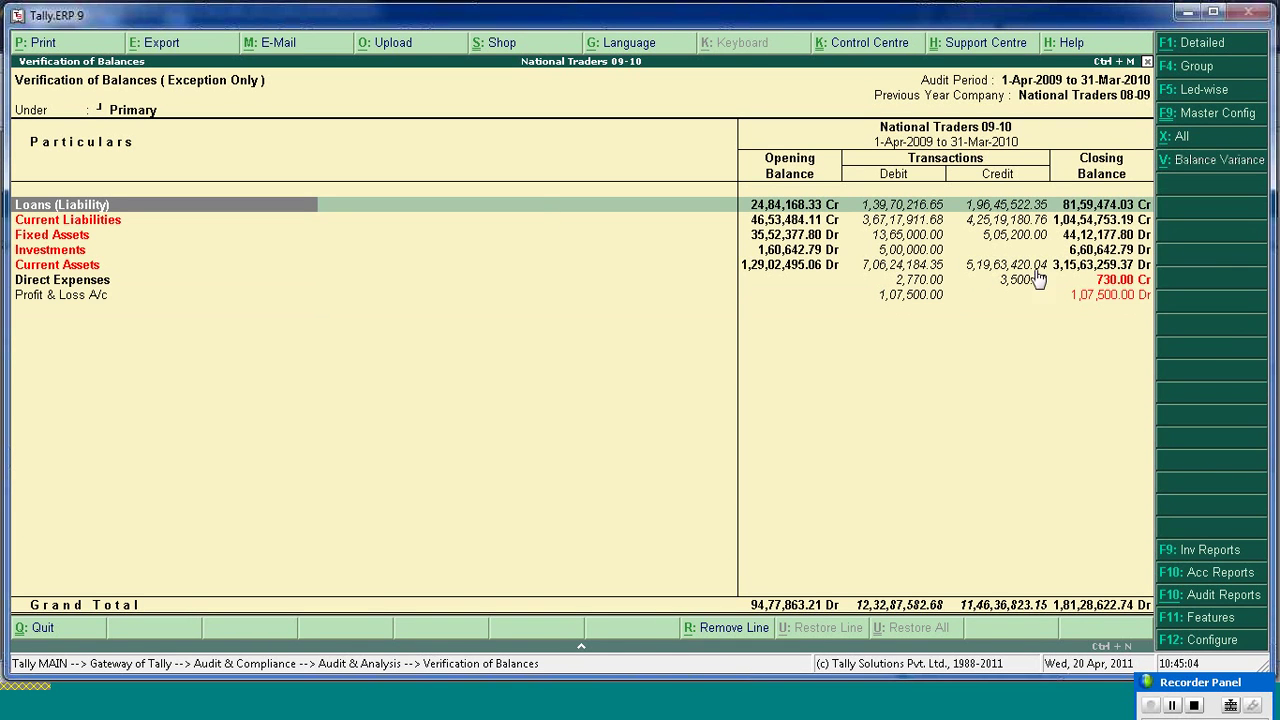
left_click(1095, 284)
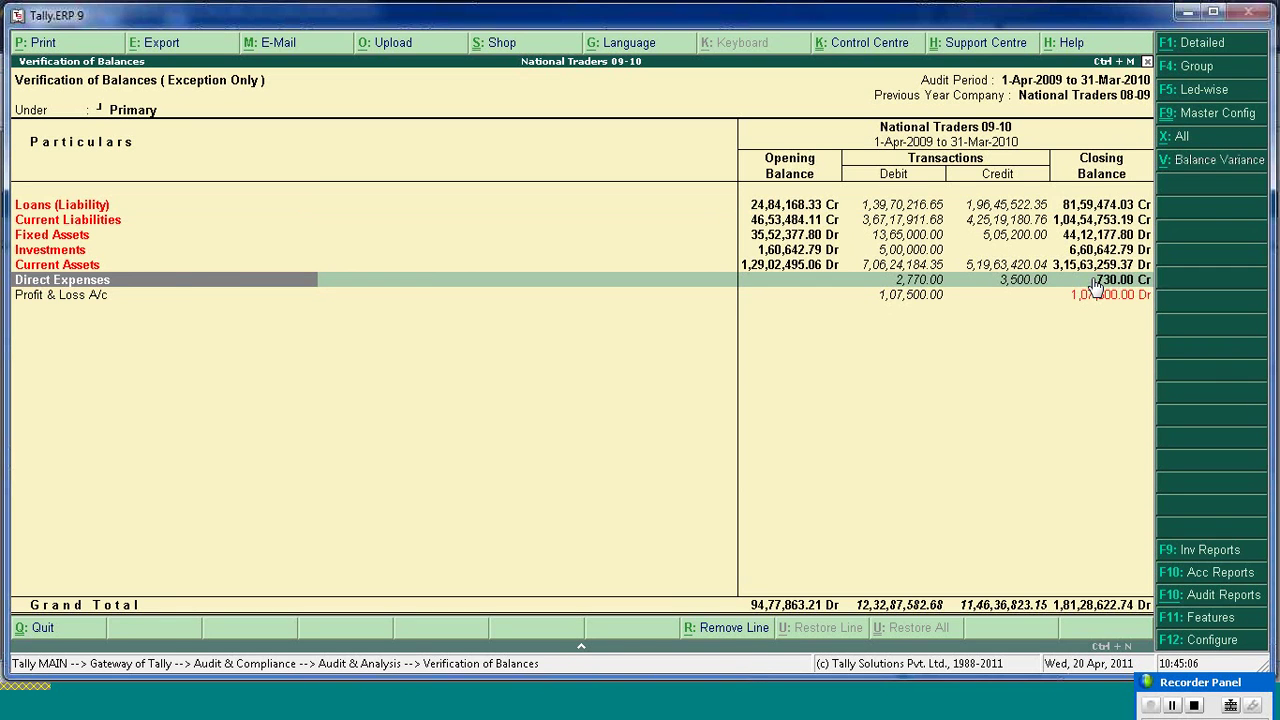
left_click(1095, 295)
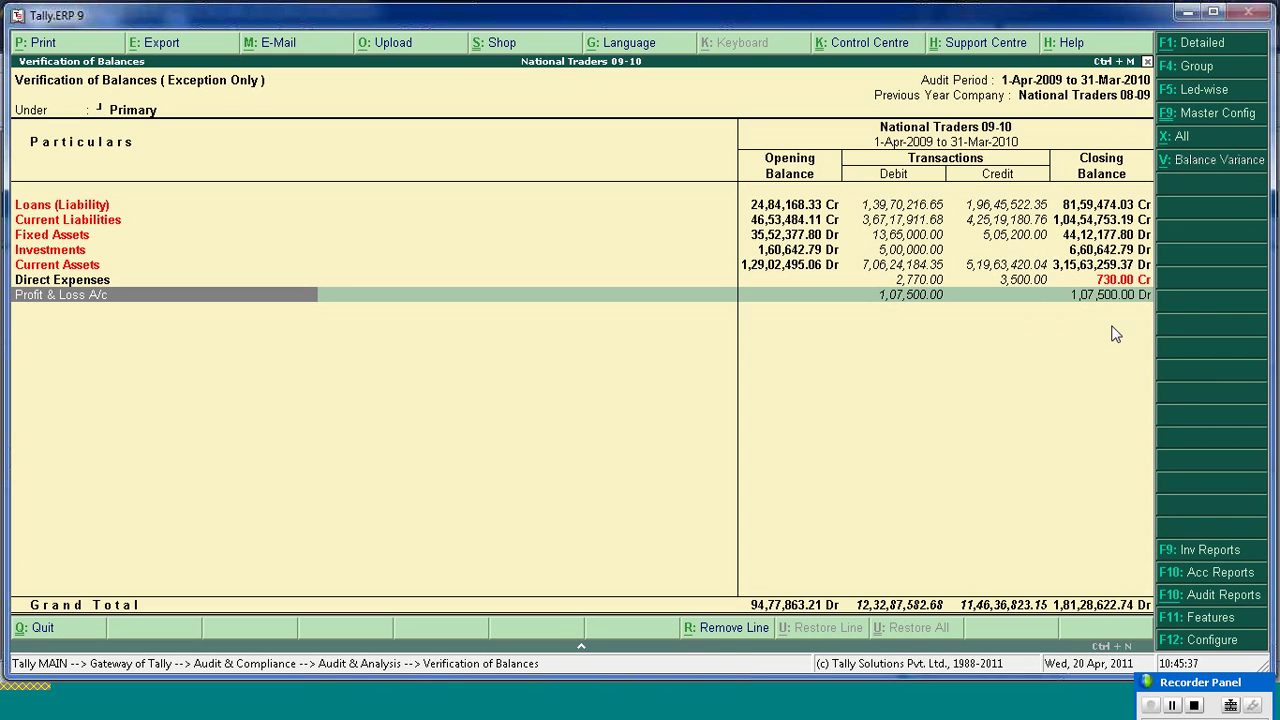
- Open the opening balance differences under Loans (Liability), trace Bank OD A/c to the HDFC OD A/c vouchers, and return to Verification of Balances
left_click(62, 204)
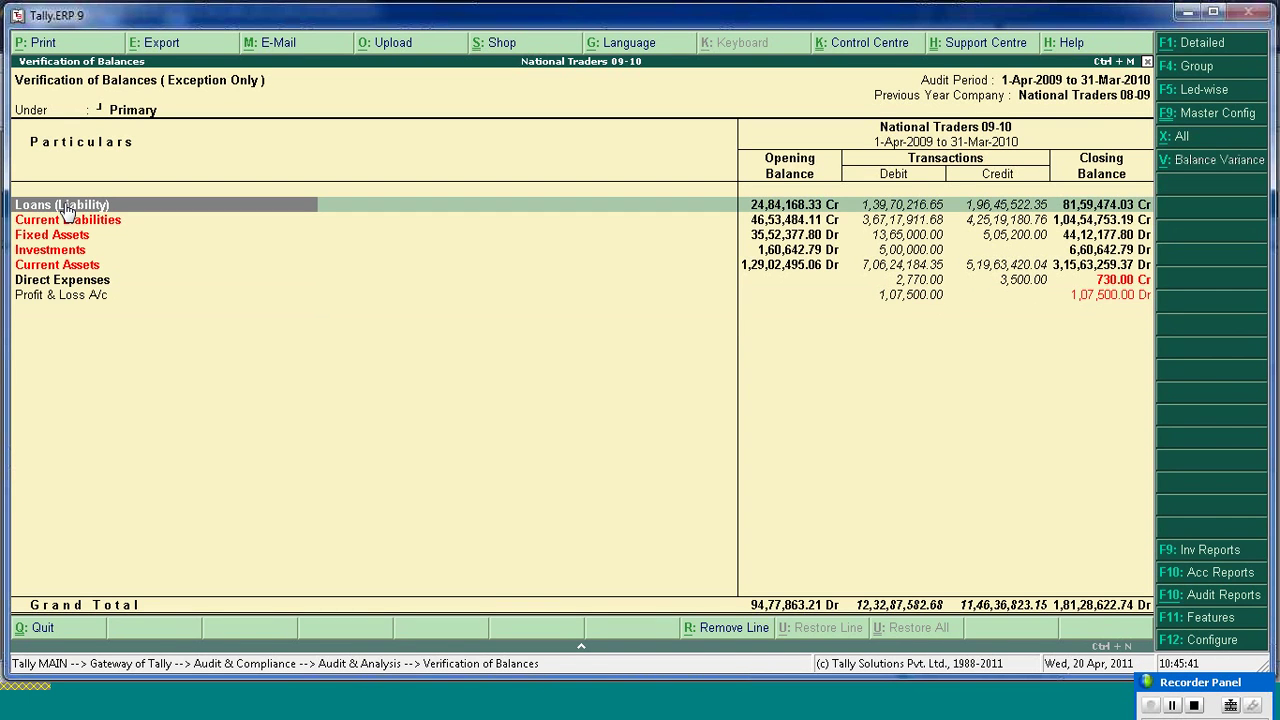
left_click(62, 204)
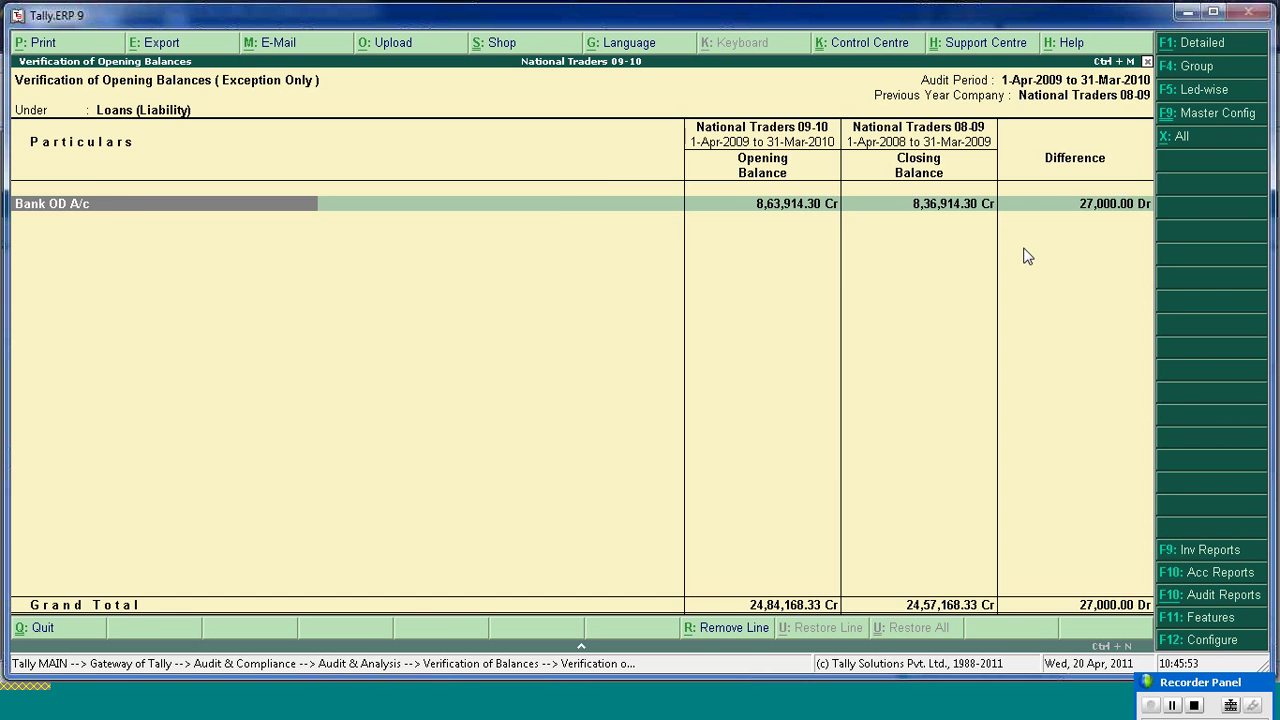
key("Return")
key("Return")
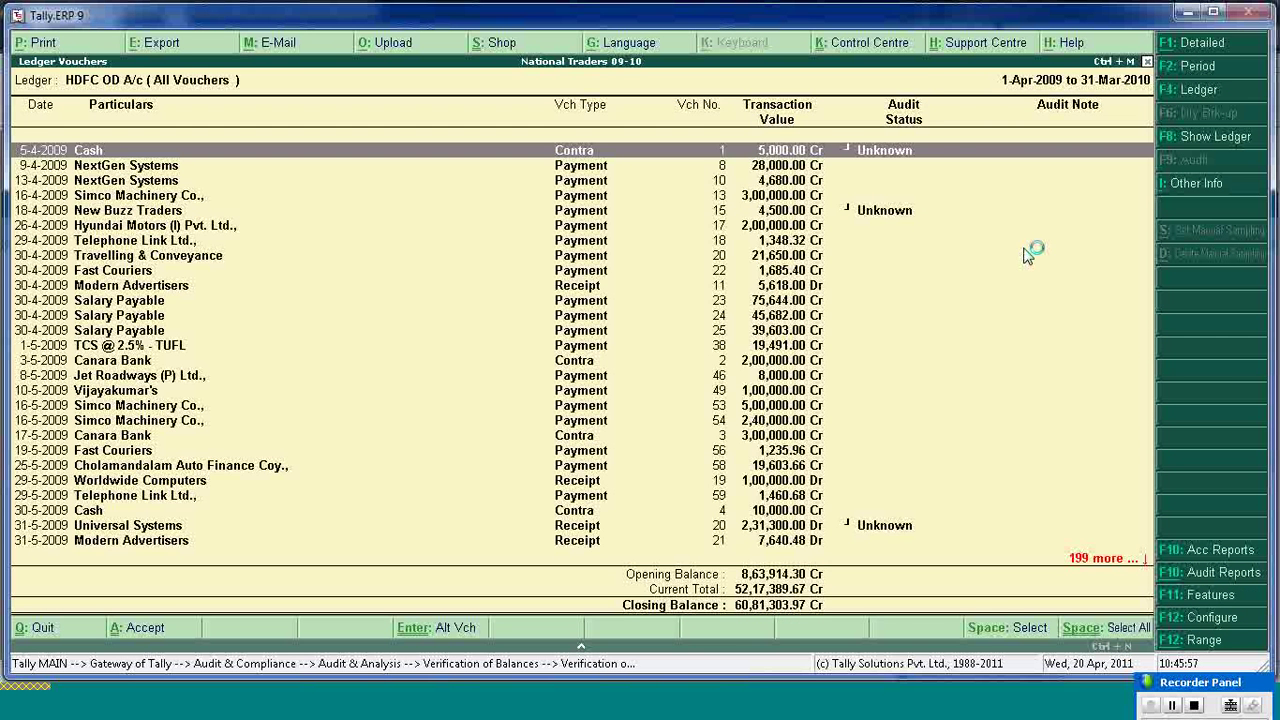
key("Escape")
key("Escape")
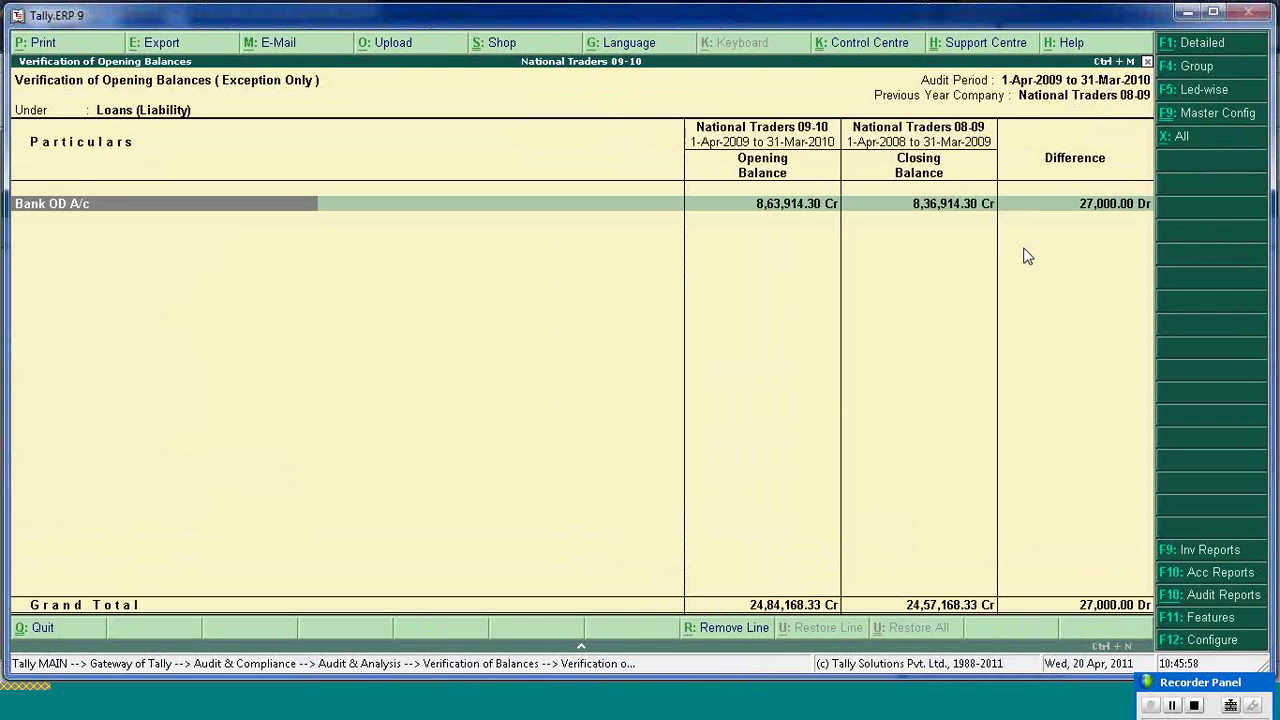
key("Escape")
- Trace the Current Liabilities opening balance difference through Duties & Taxes to the TDS Payable ledgers, and return to Verification of Balances
key("Return")
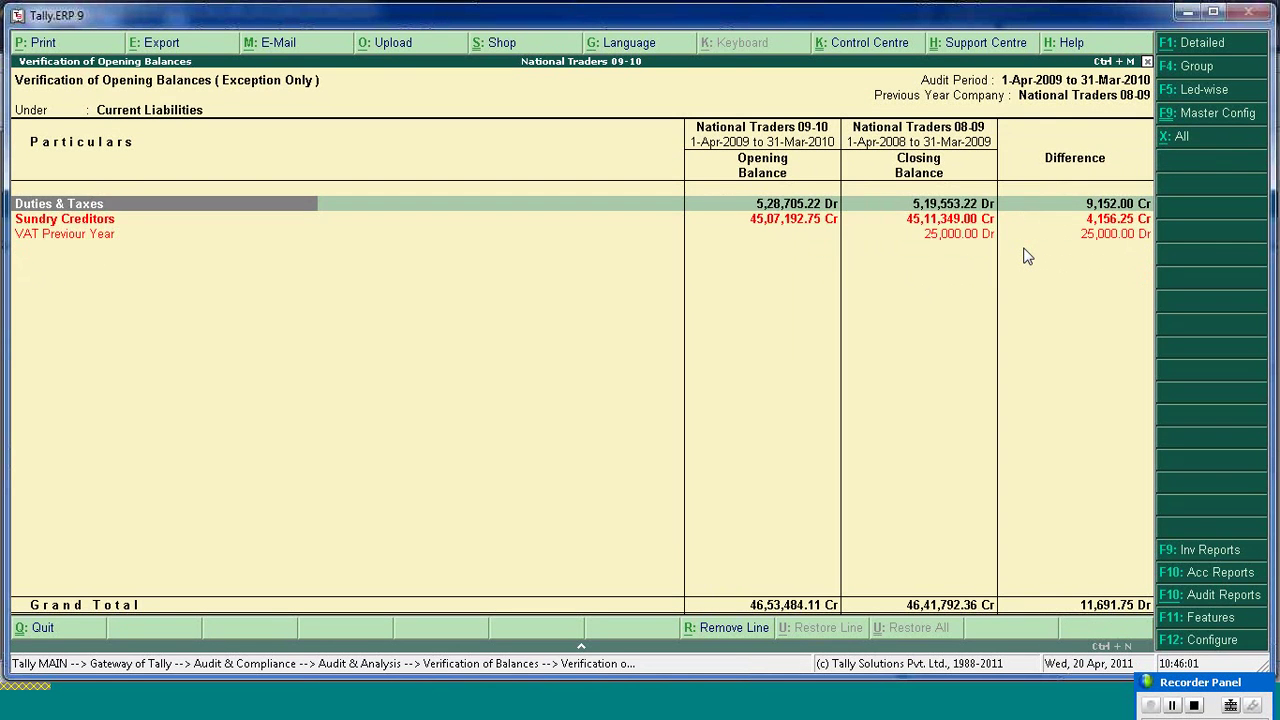
key("Return")
key("Return")
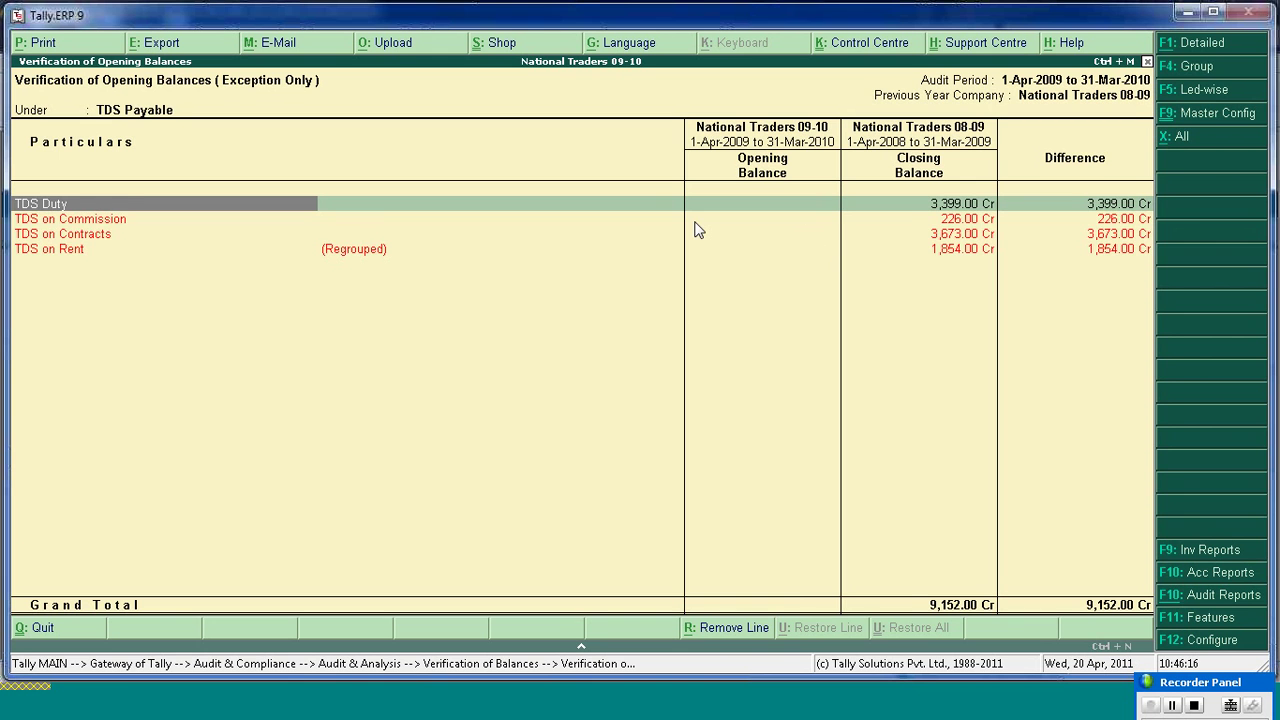
key("Escape")
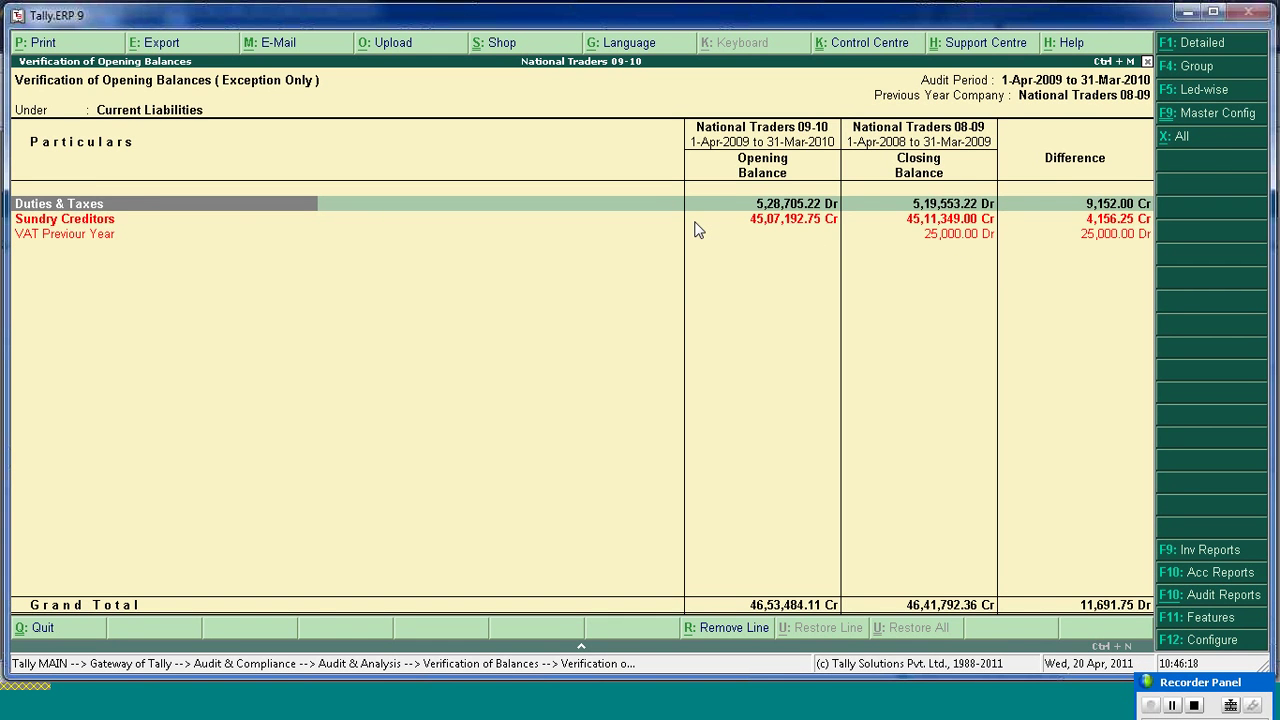
key("Escape")
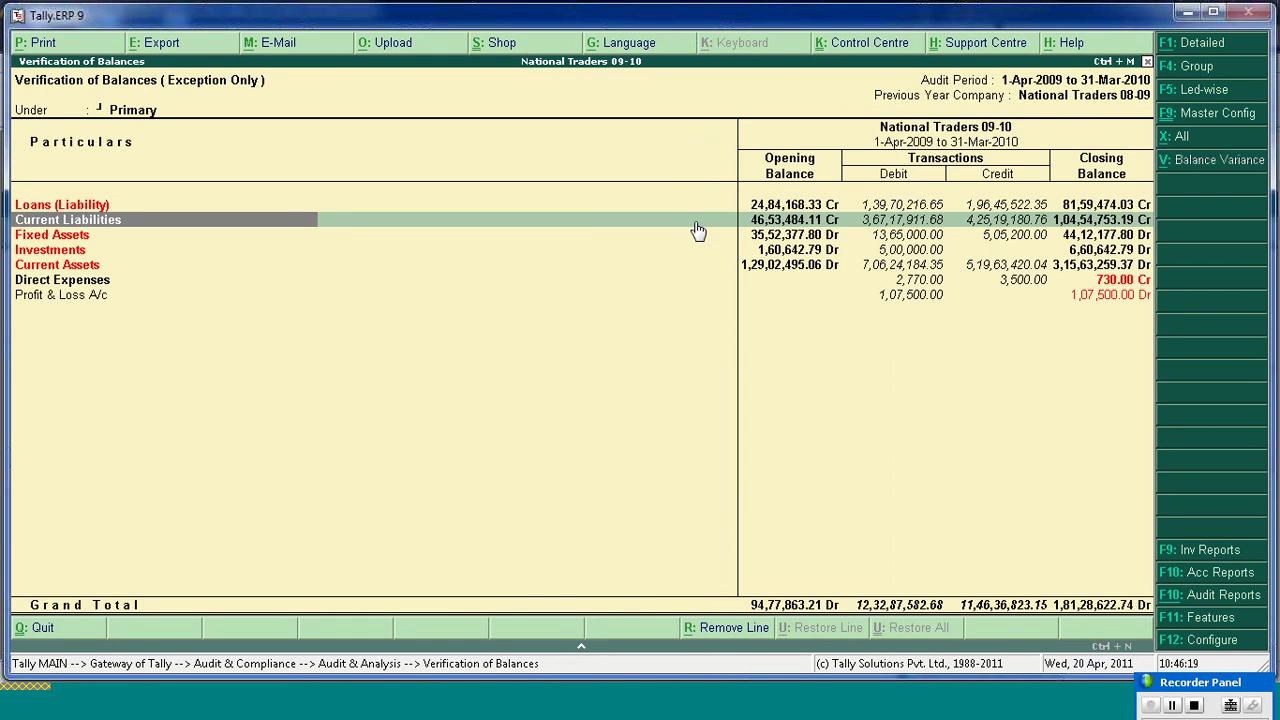
- Open the closing balance exceptions of the Direct Expenses group
left_click(58, 304)
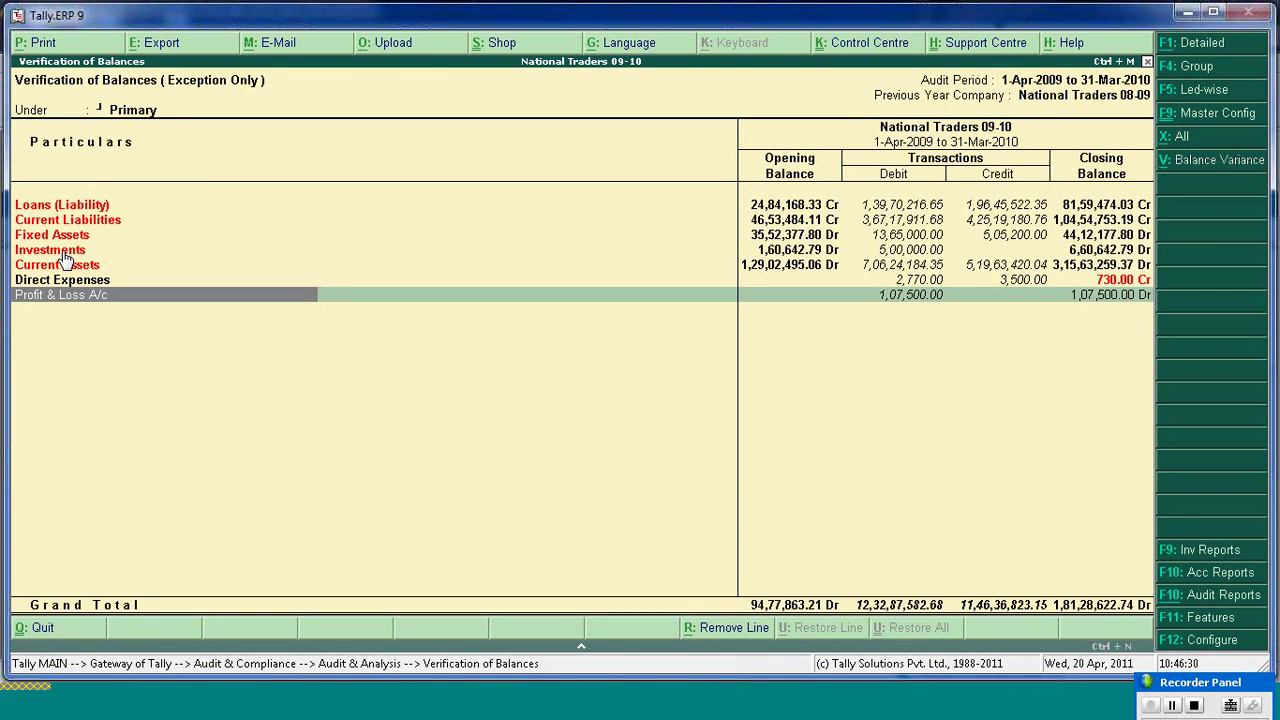
left_click(1113, 283)
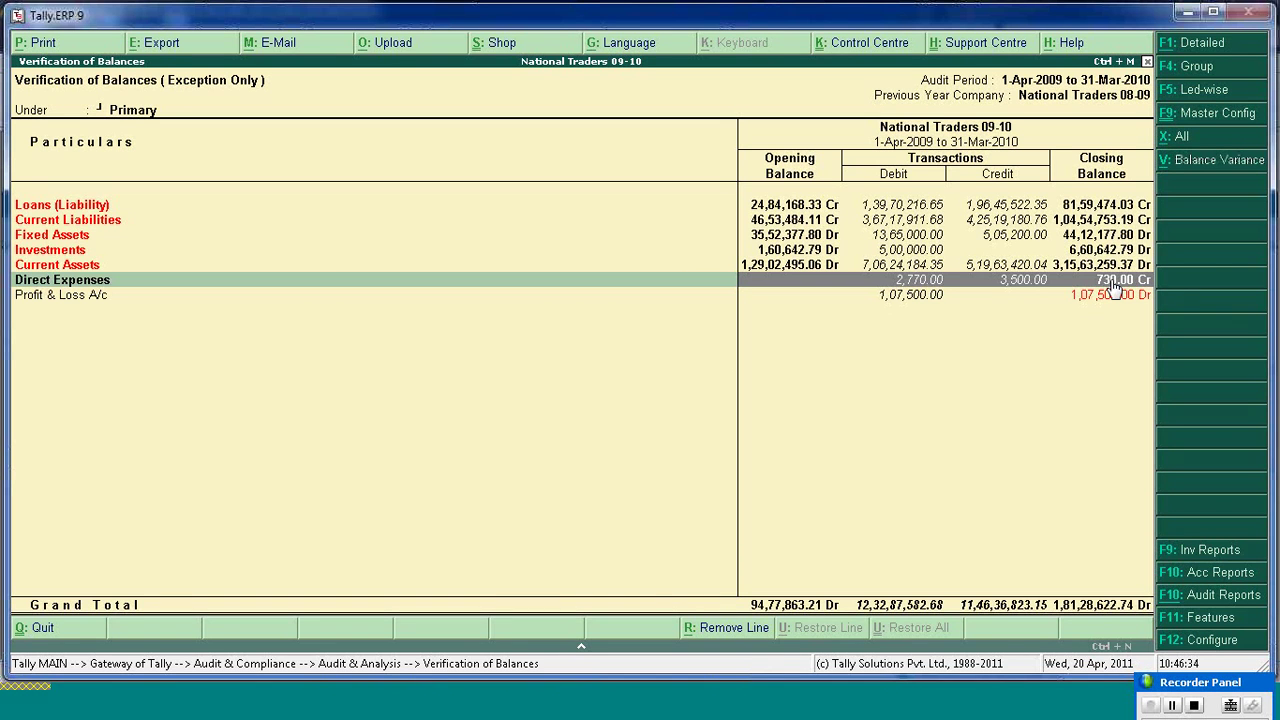
left_click(1113, 284)
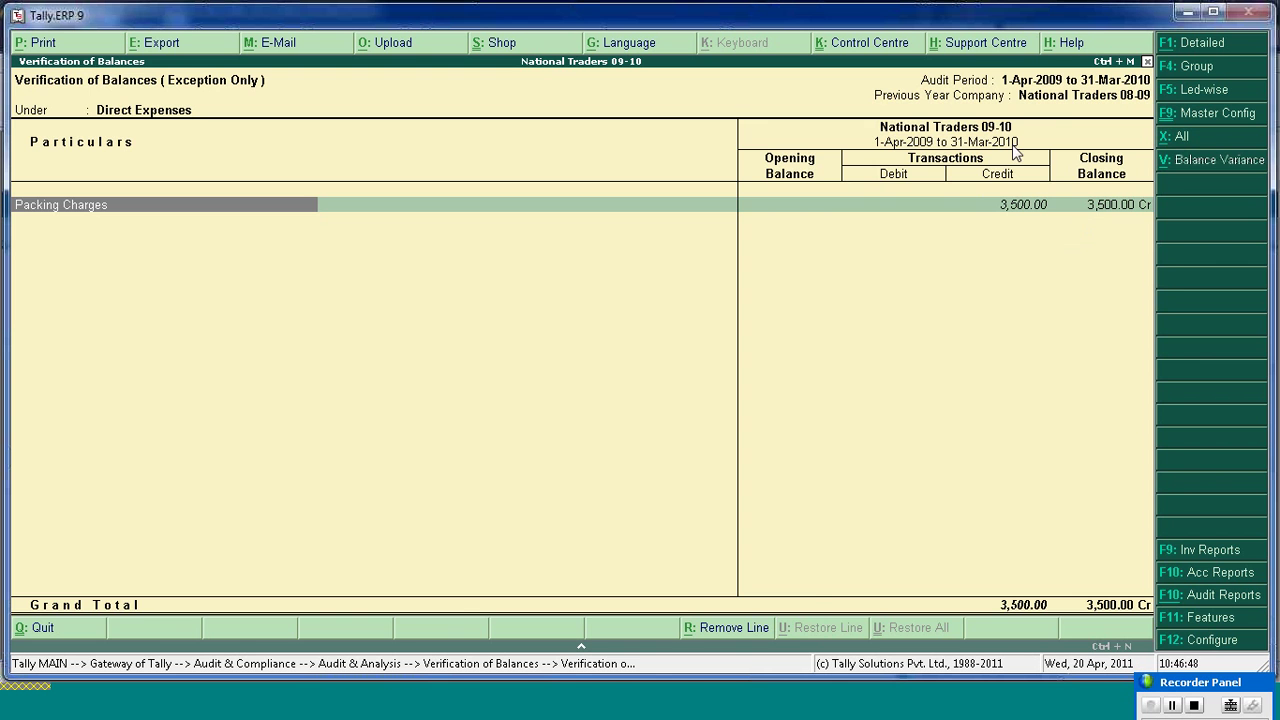
- View the Packing Charges ledger vouchers, leave the audit details without setting a status, and open Silverplus Computers sales voucher No. 11
key("Return")
key("Return")
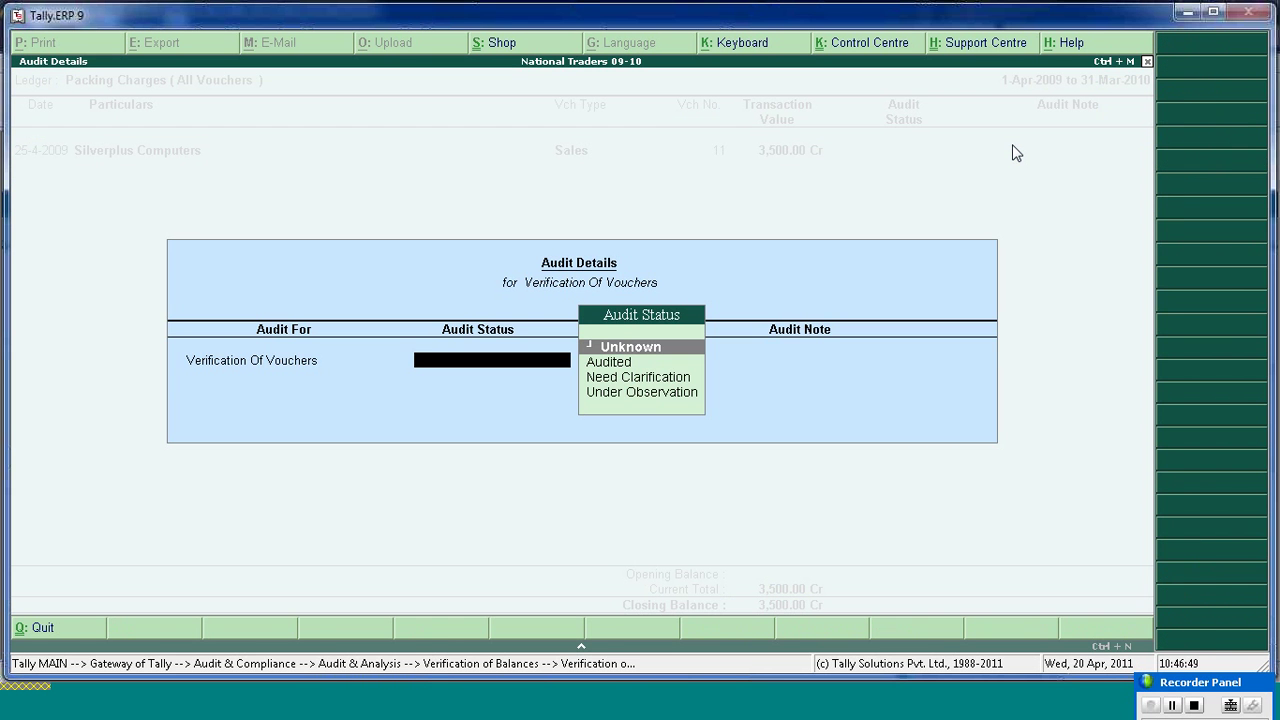
key("Escape")
key("y")
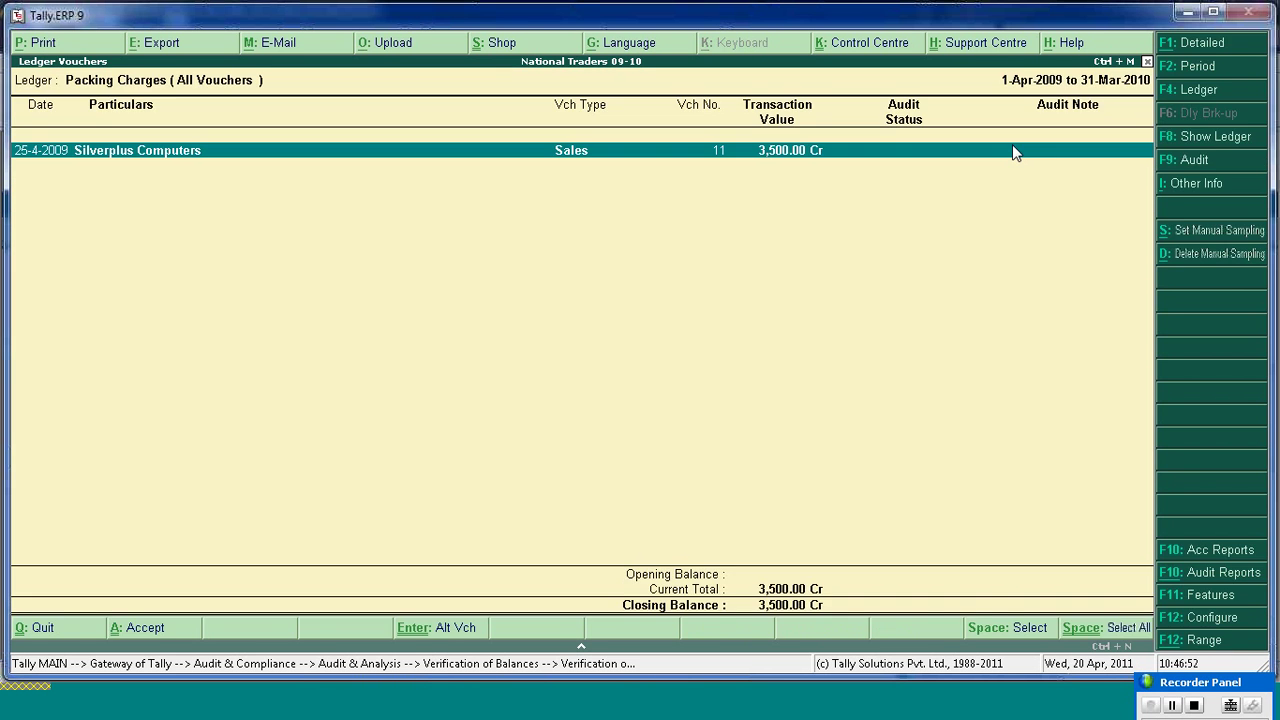
key("Return")
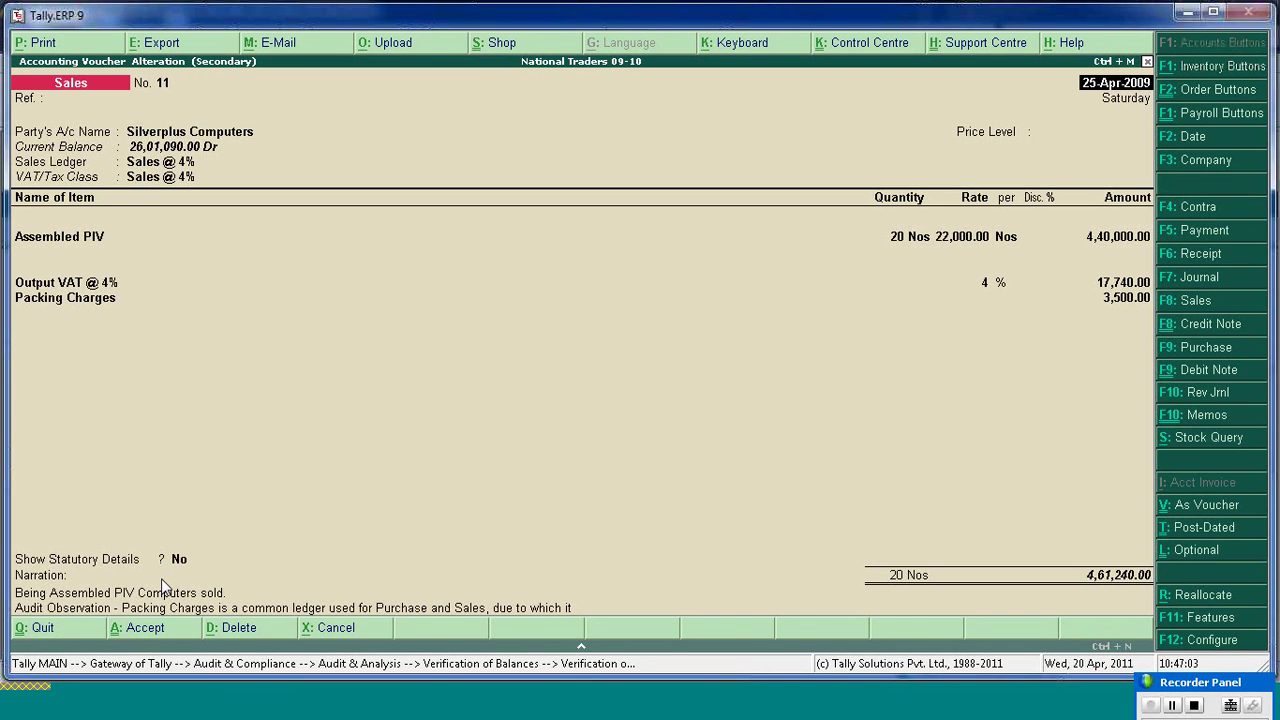
- Return from the sales voucher to the primary Verification of Balances report and show all groups instead of exceptions only
key("Escape")
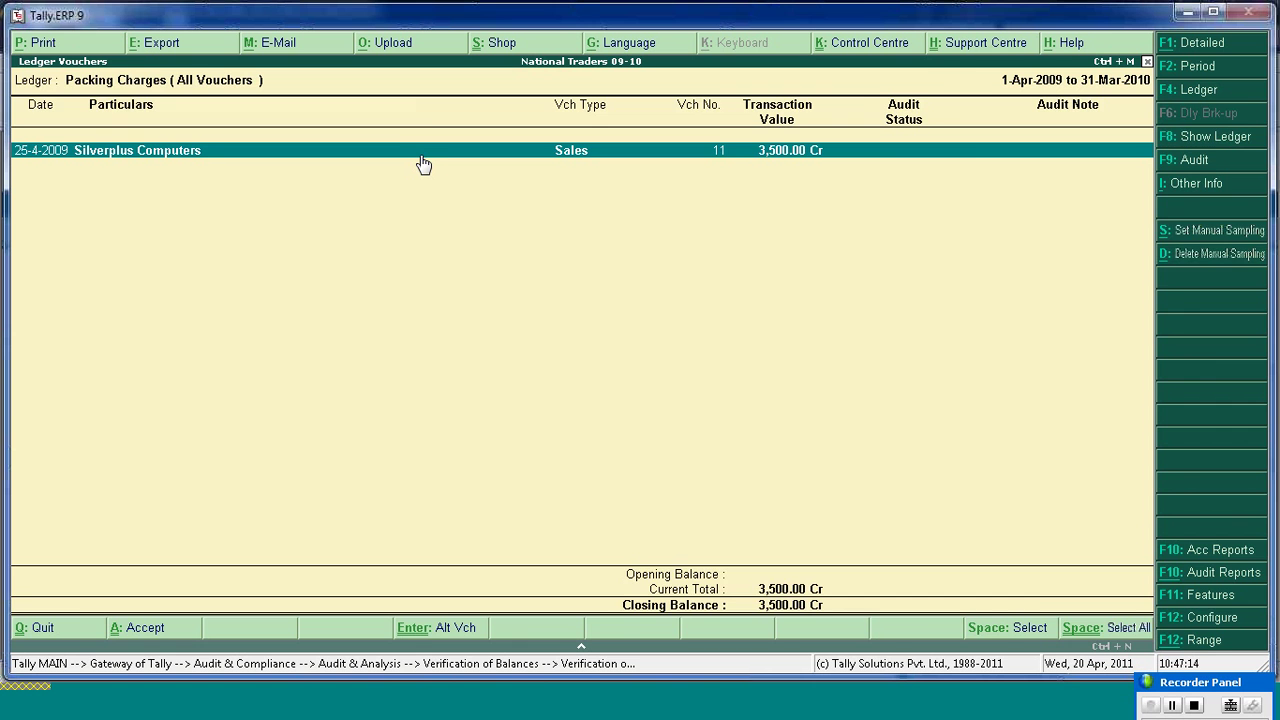
key("Escape")
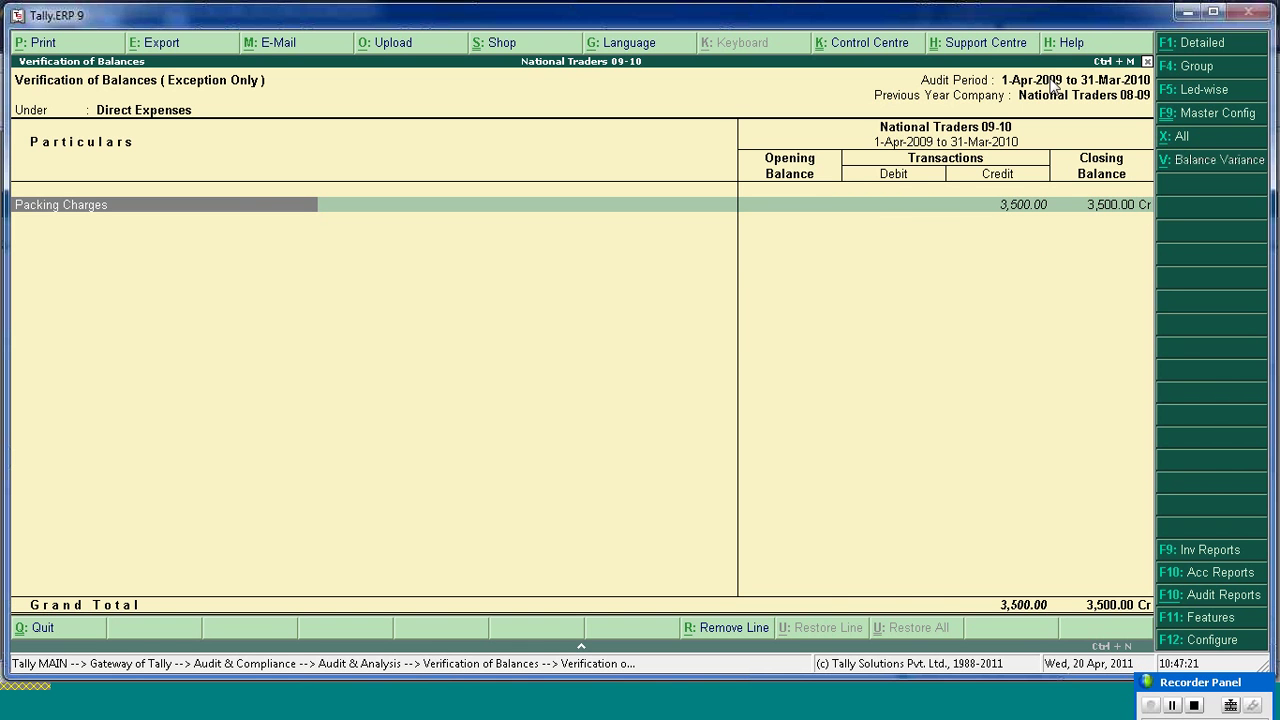
key("Escape")
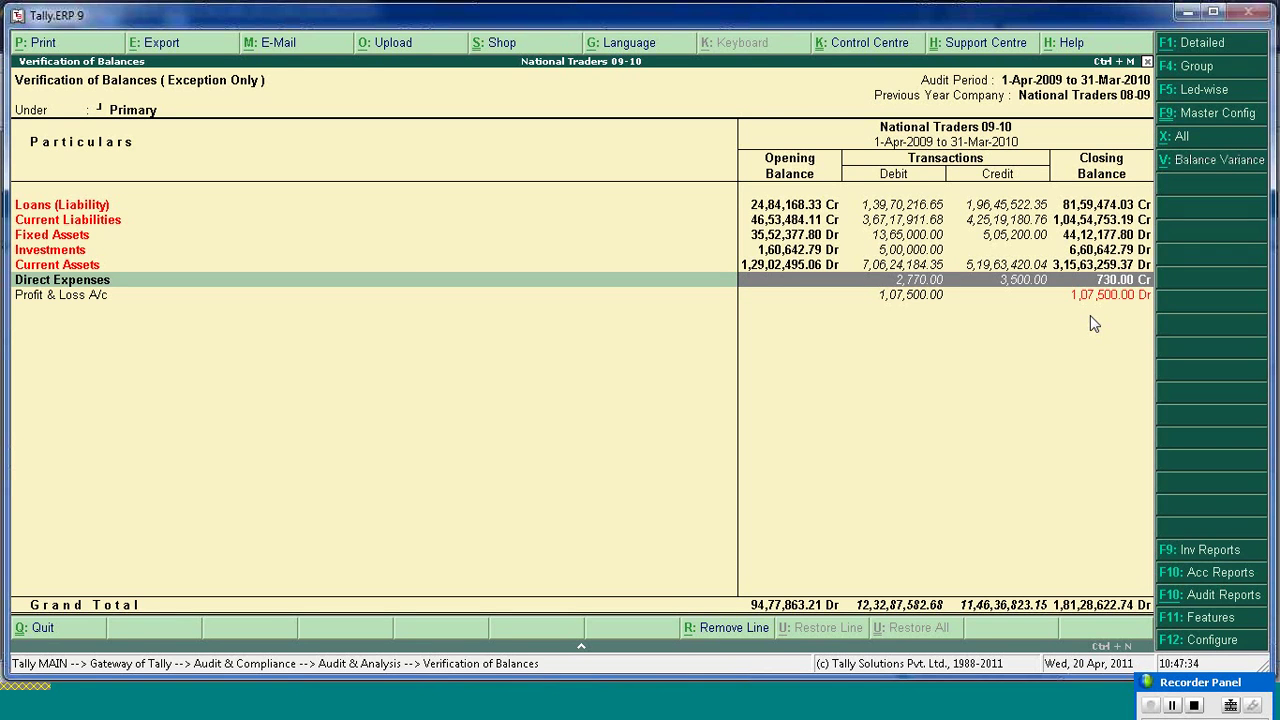
left_click(1194, 137)
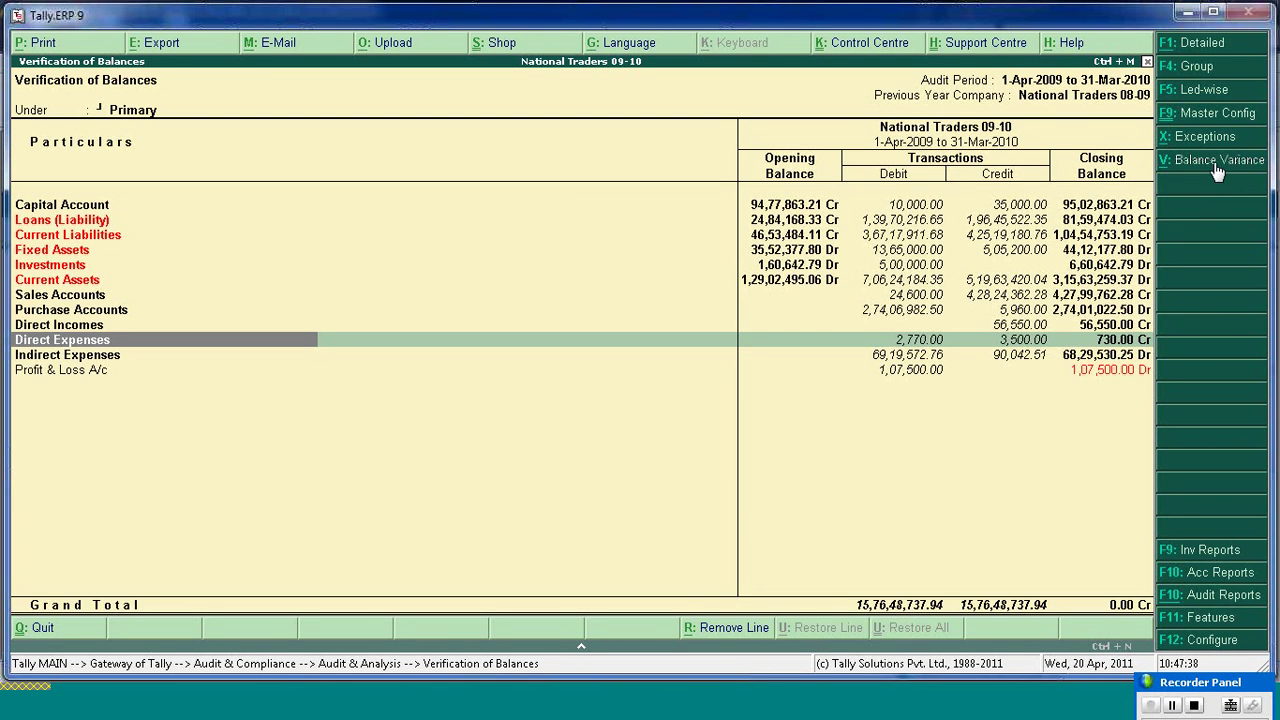
- Open the Ledger Balance Variance report and restrict it to the Indirect Expenses group
left_click(1212, 163)
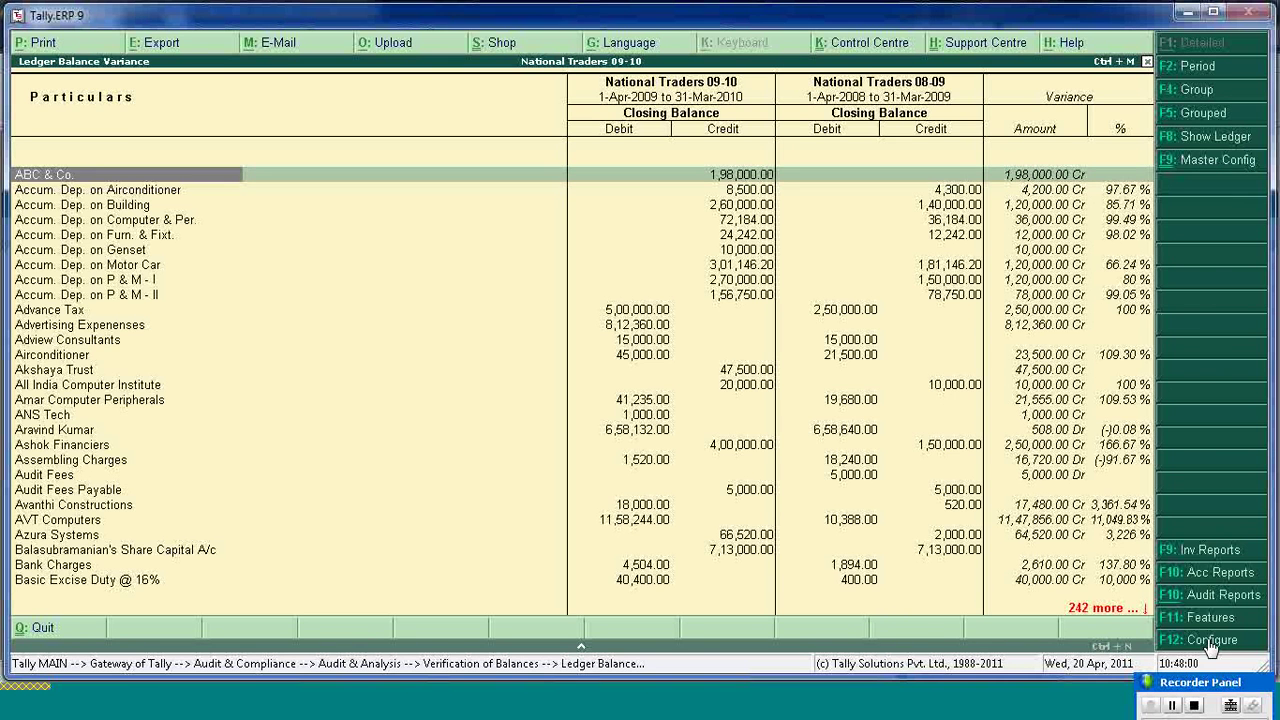
left_click(1191, 91)
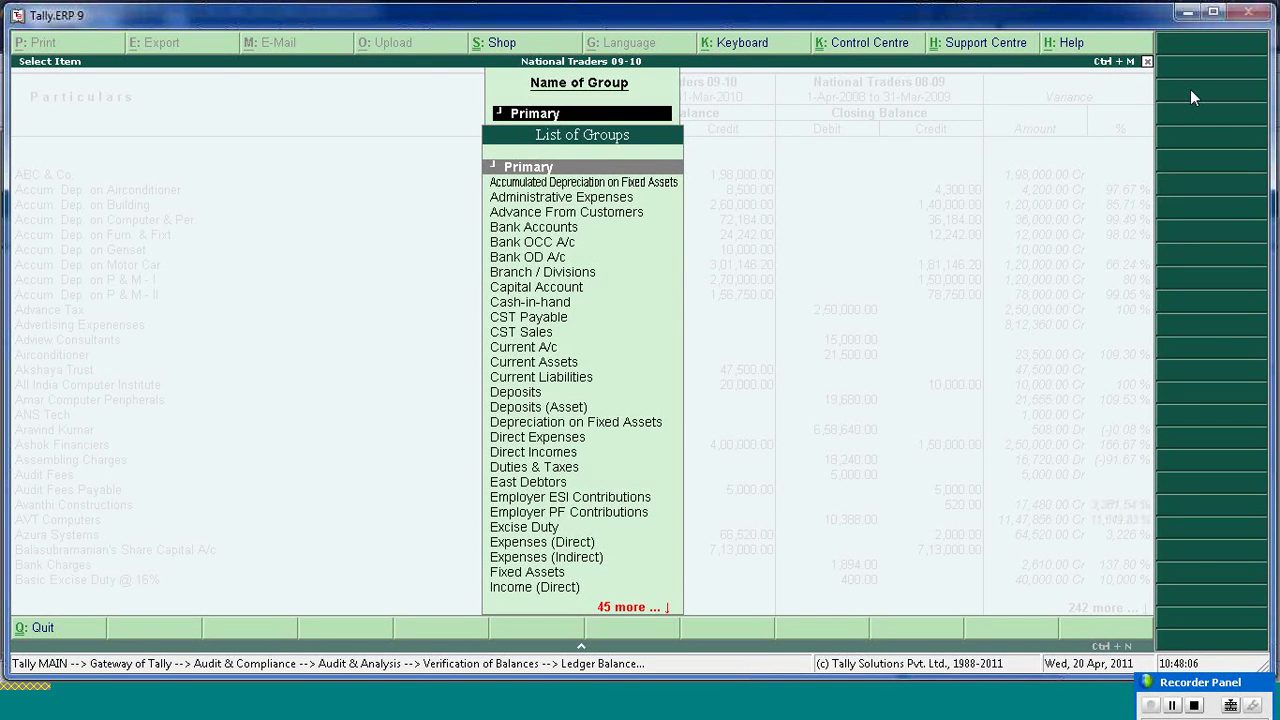
type("In")
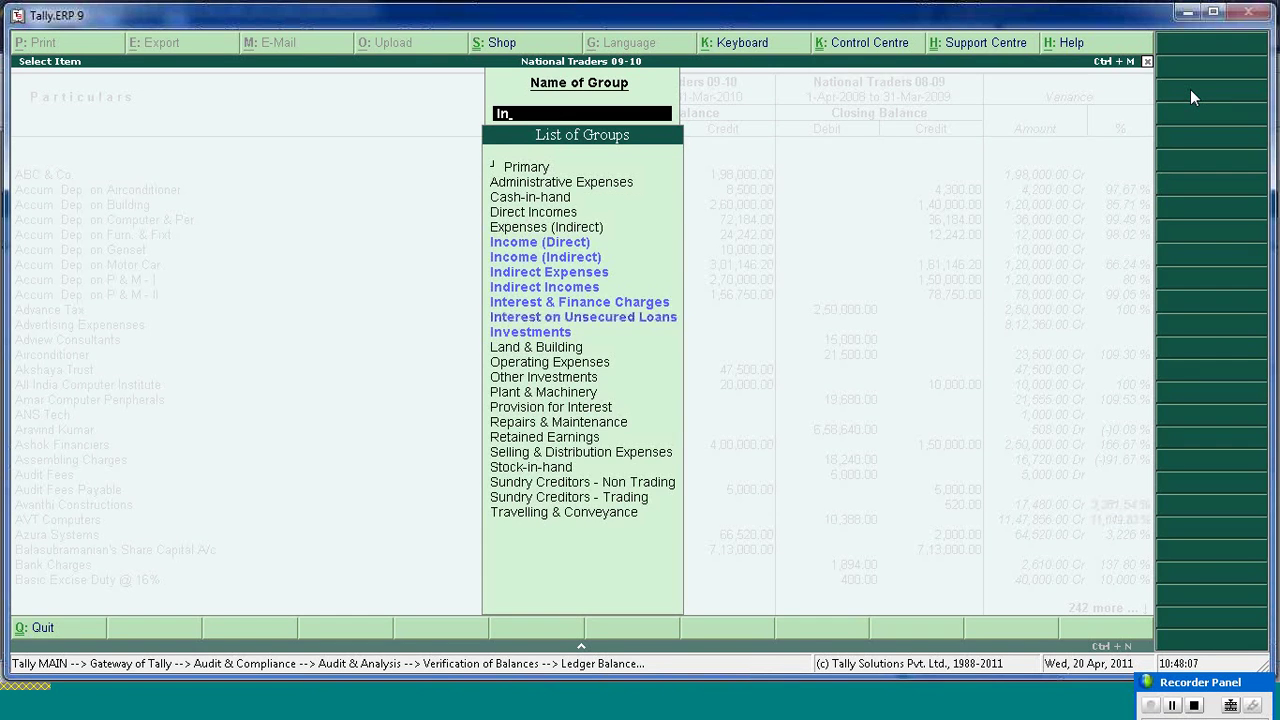
key("Down")
key("Down")
key("Return")
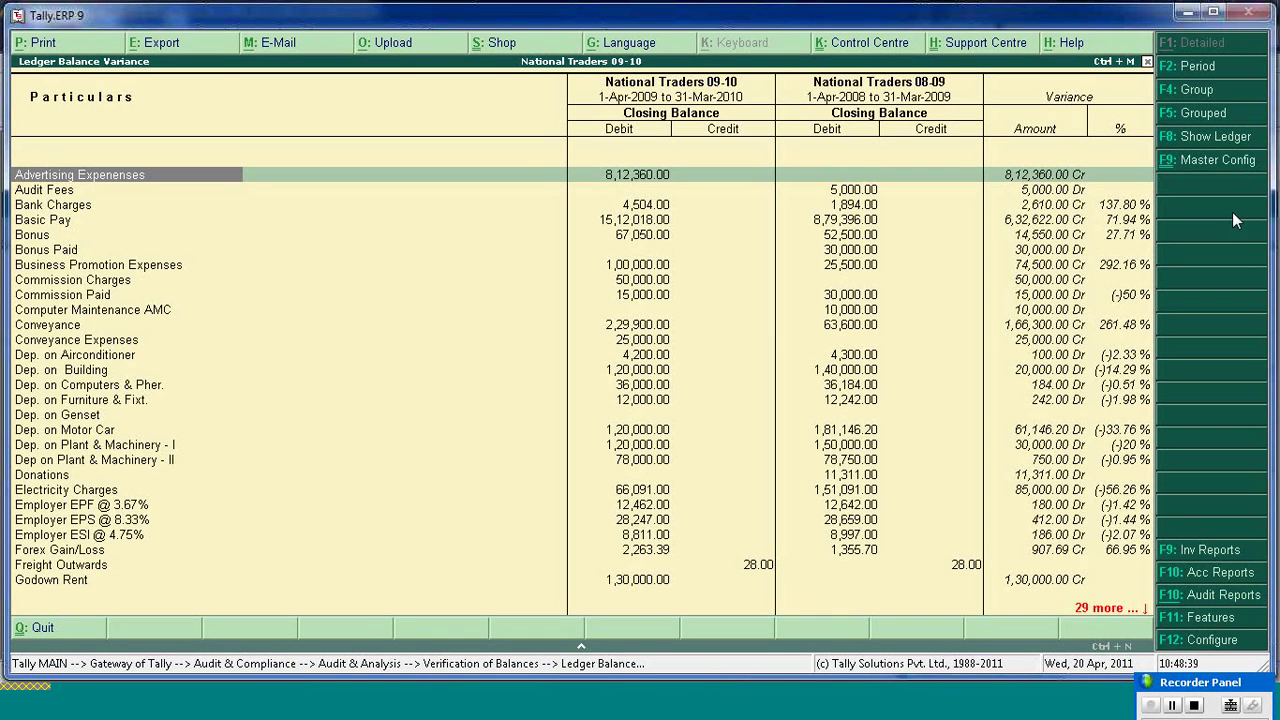
- Configure the variance report to show ledgers with variance greater than 100 %, keeping the other display options at their defaults
left_click(1209, 644)
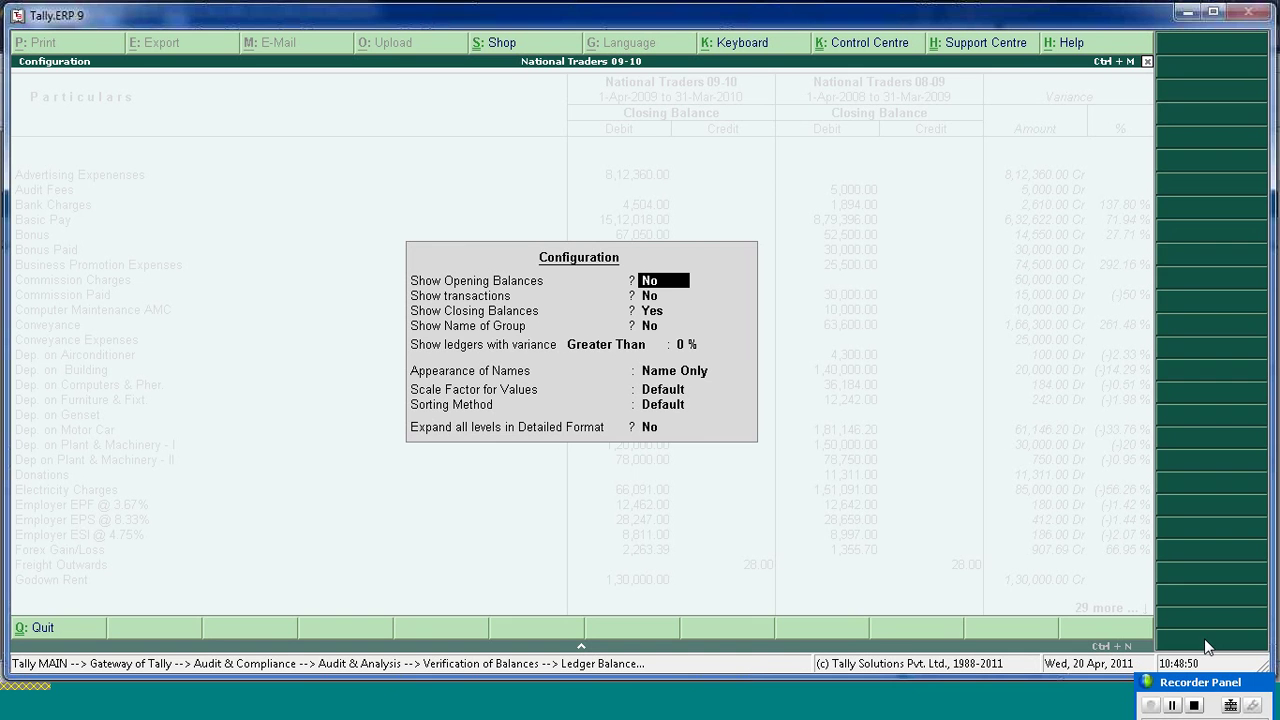
key("Return")
key("Return")
key("Return")
key("Return")
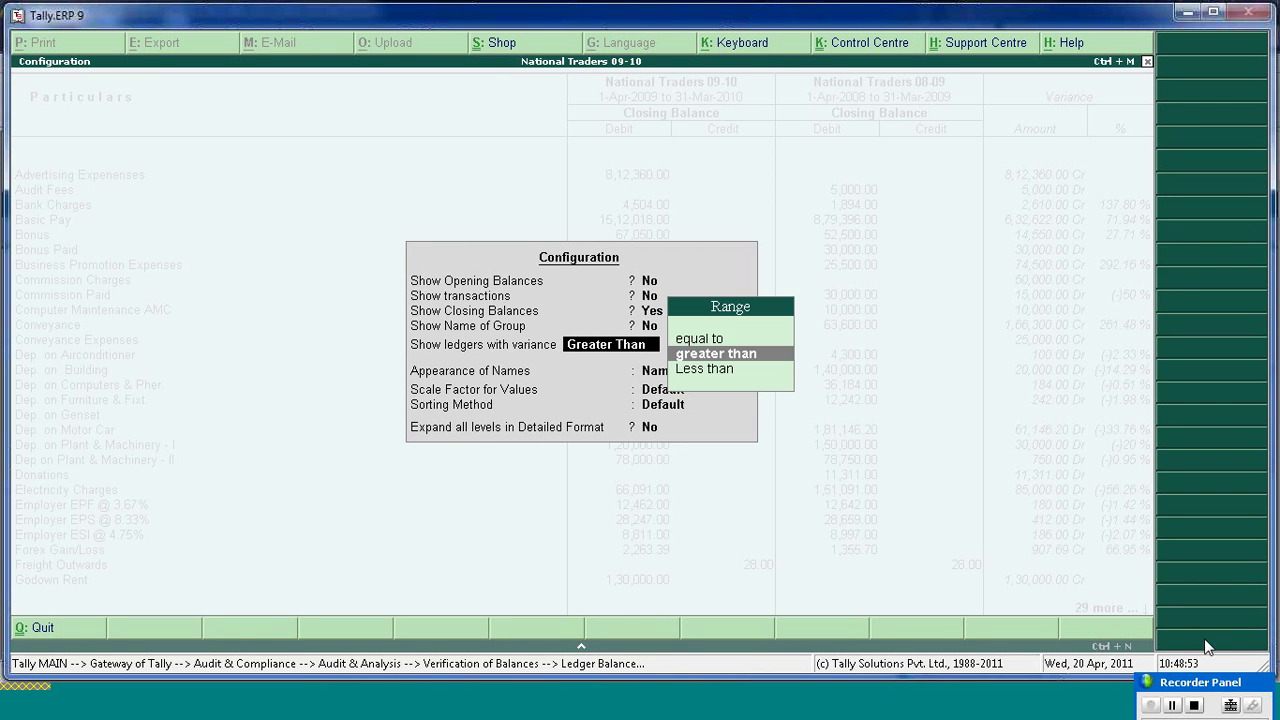
key("Return")
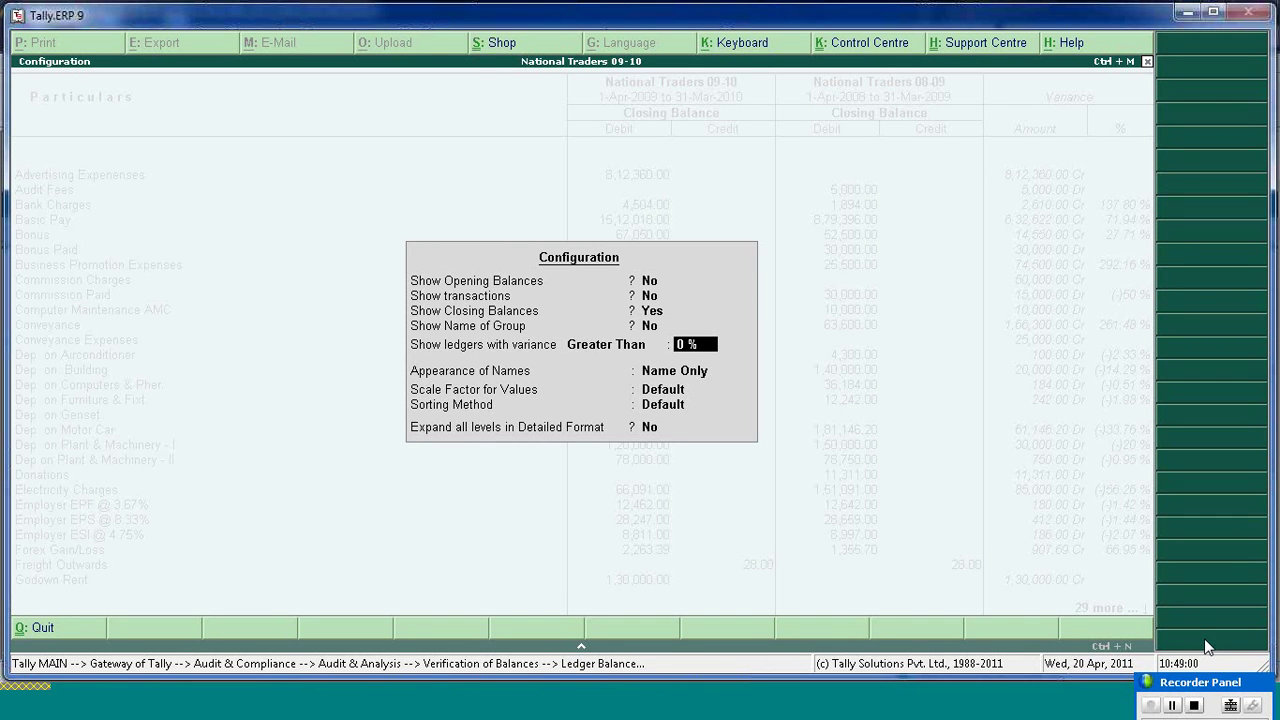
type("100")
key("Return")
key("Return")
key("Return")
key("Return")
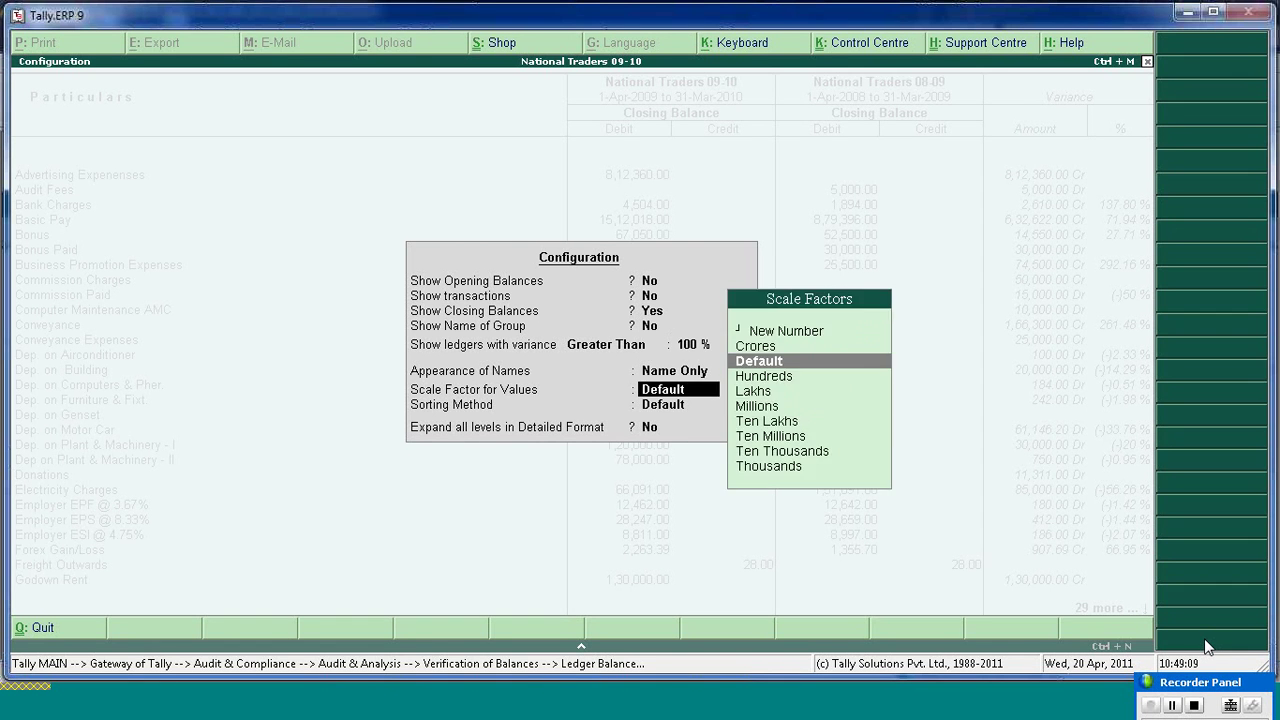
key("Return")
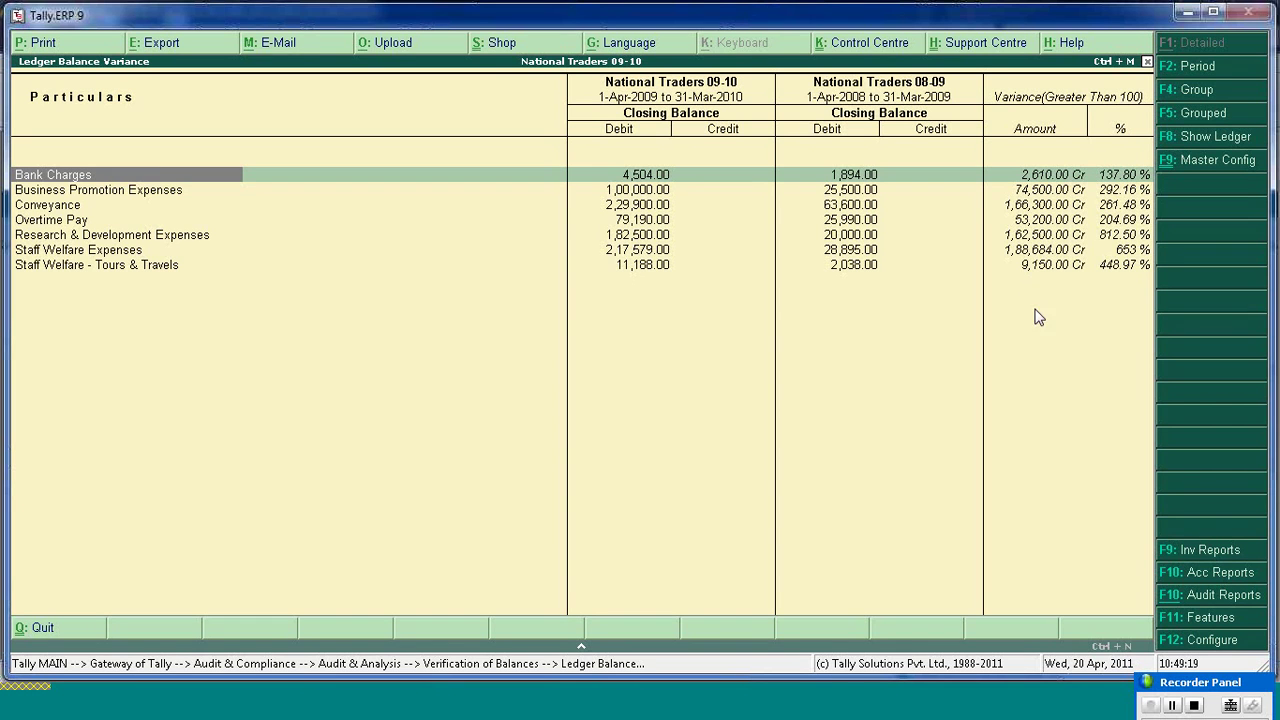
- Show the ledger vouchers of Business Promotion Expenses from the variance report
key("Down")
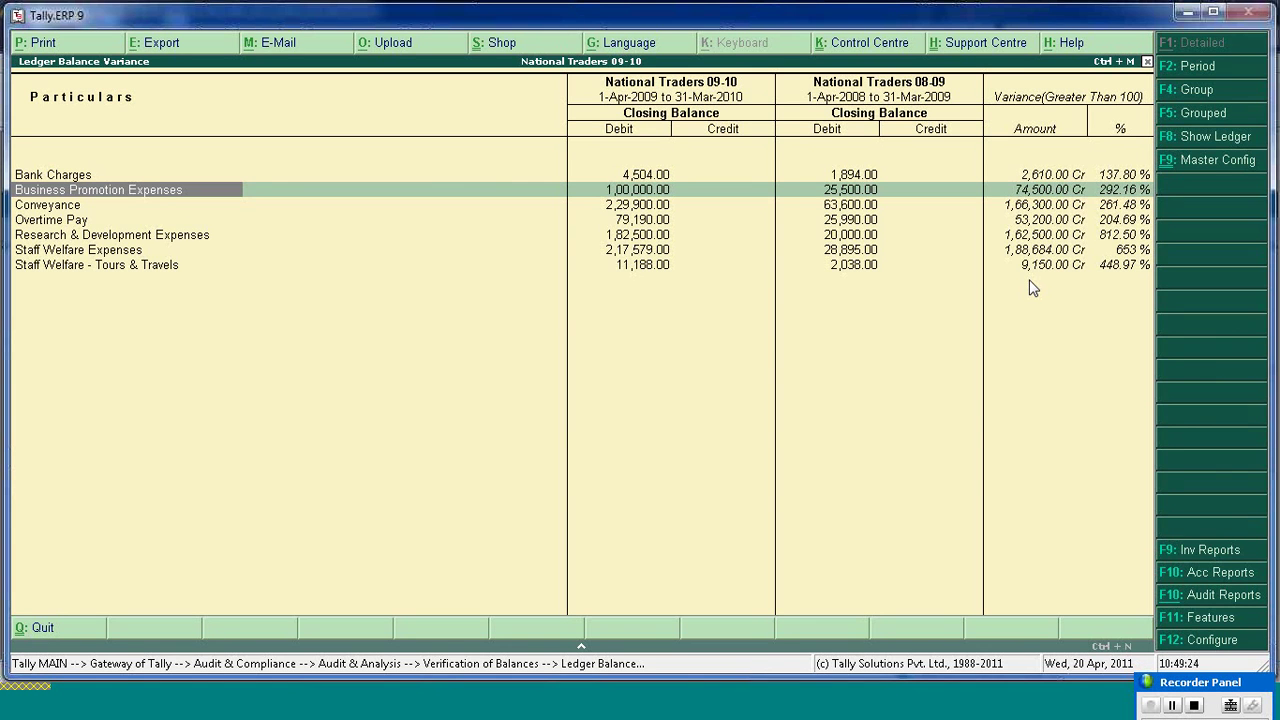
key("Right")
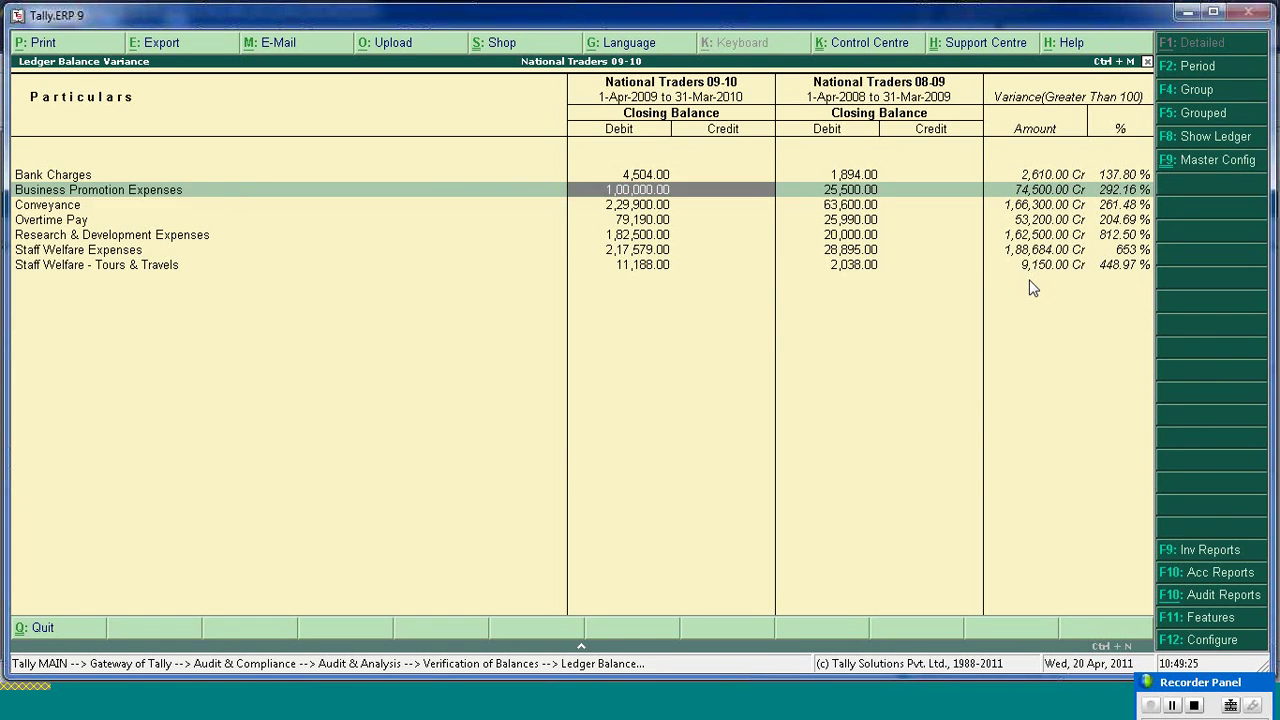
key("Right")
key("Left")
key("Left")
key("Left")
left_click(1205, 137)
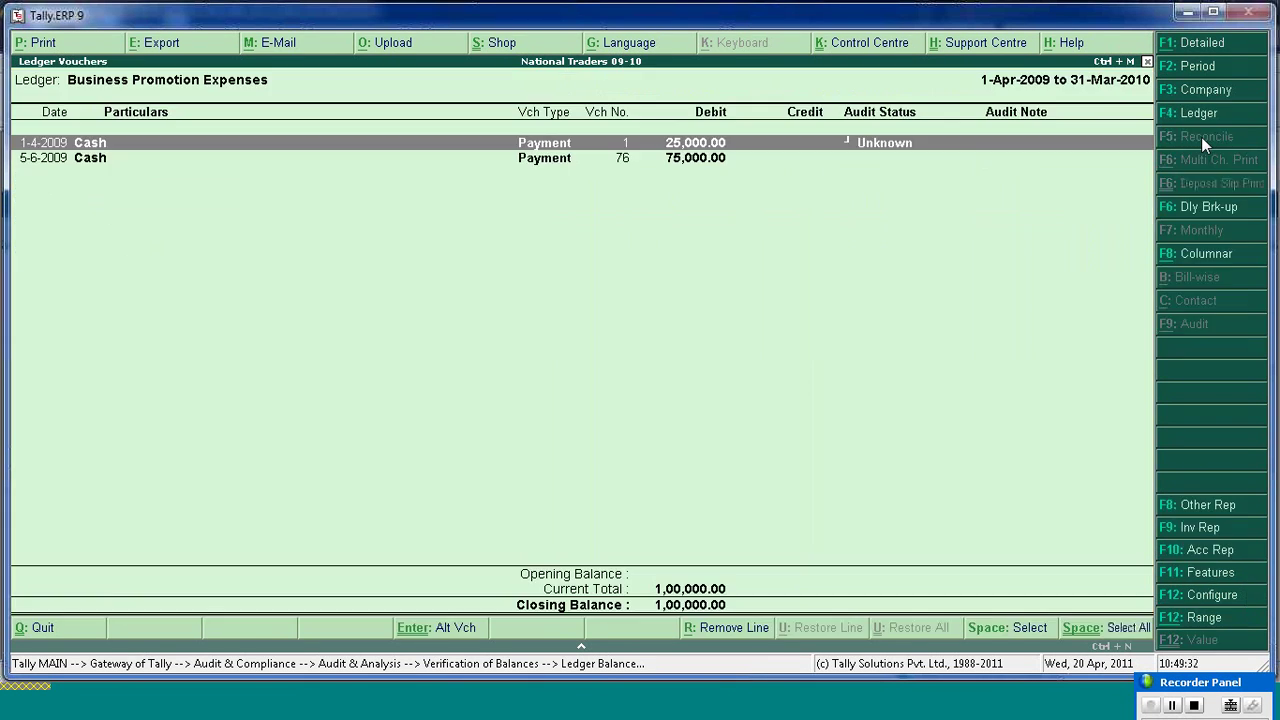
- View the audit details of Cash payment voucher No. 1 without setting a status, and return to the Audit & Analysis dashboard
key("Return")
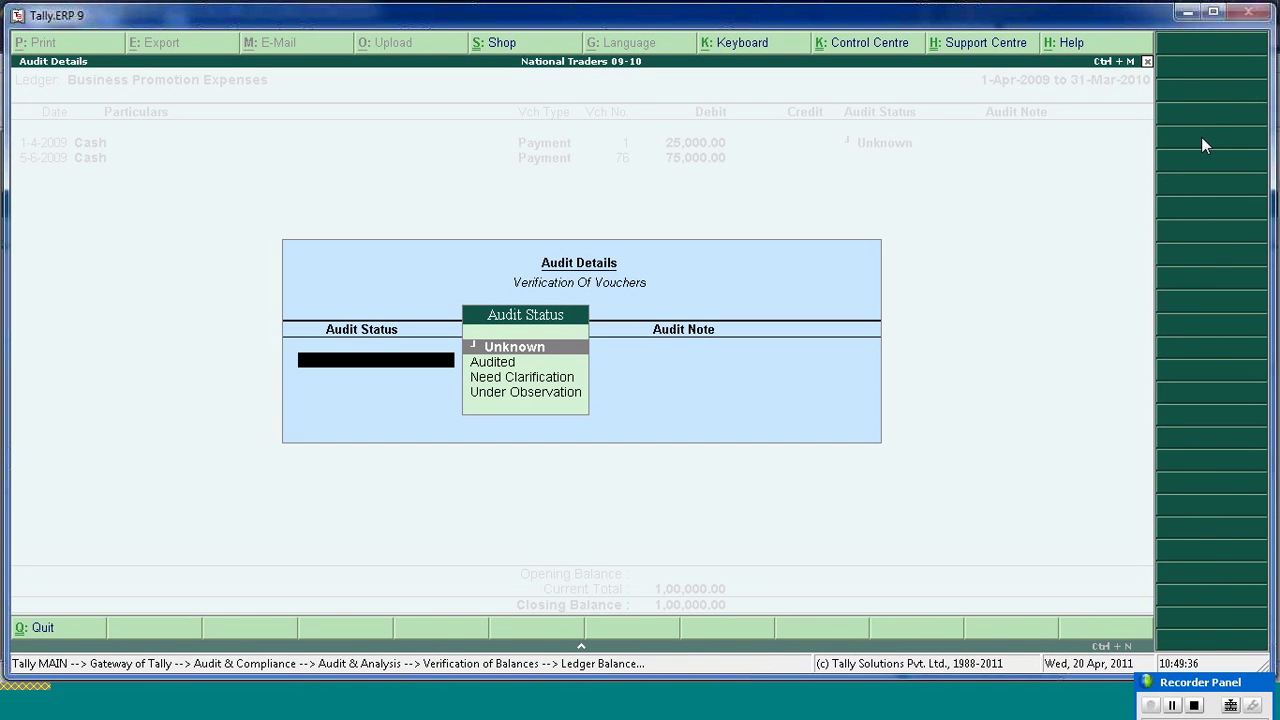
key("Escape")
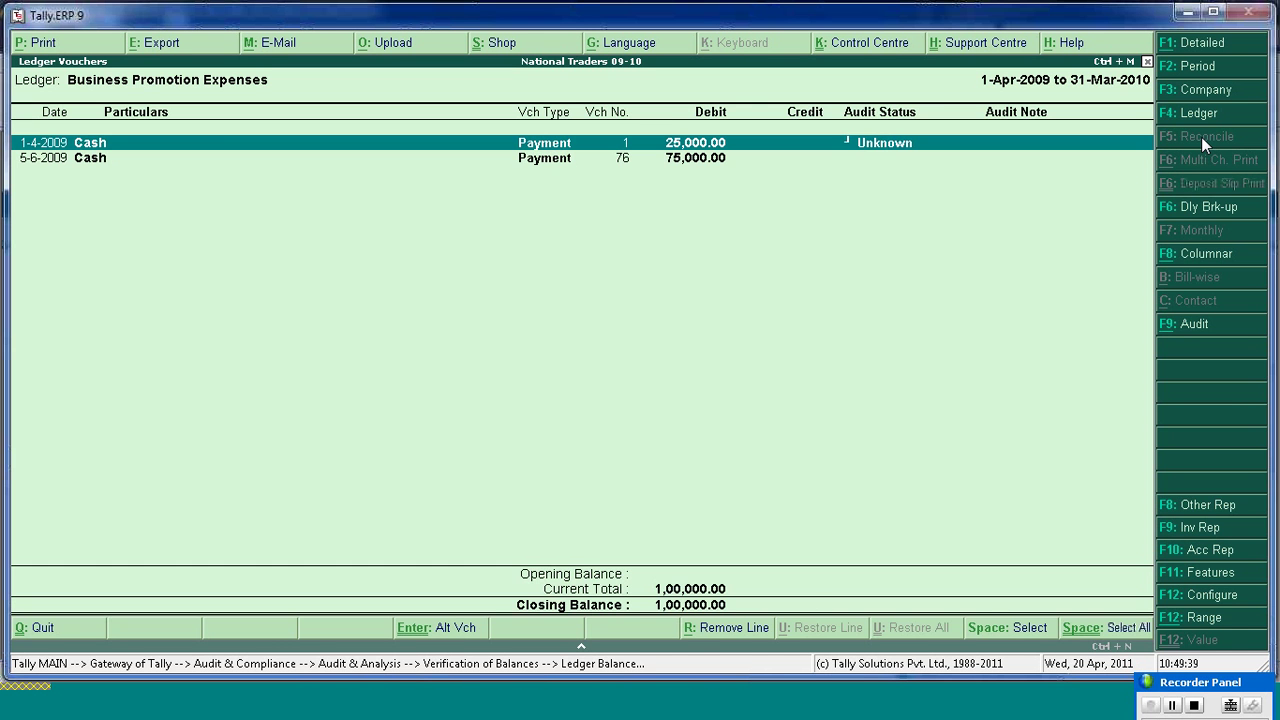
key("Escape")
key("Escape")
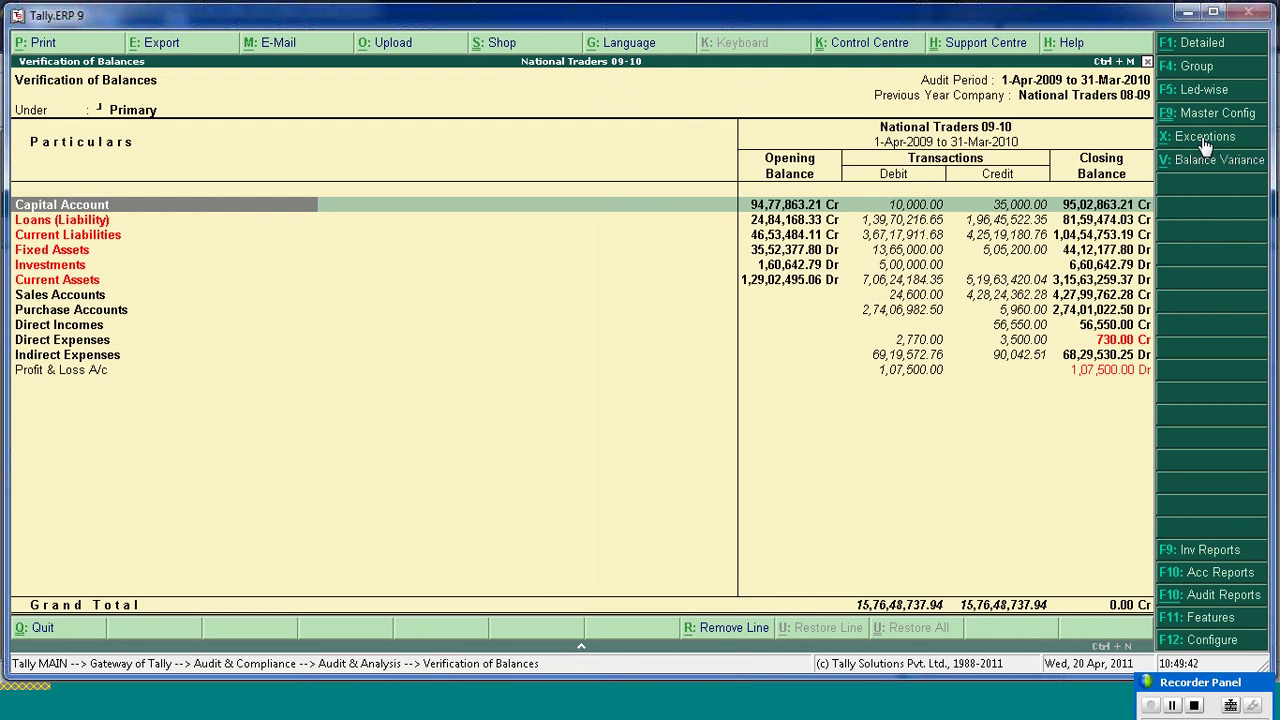
key("Escape")
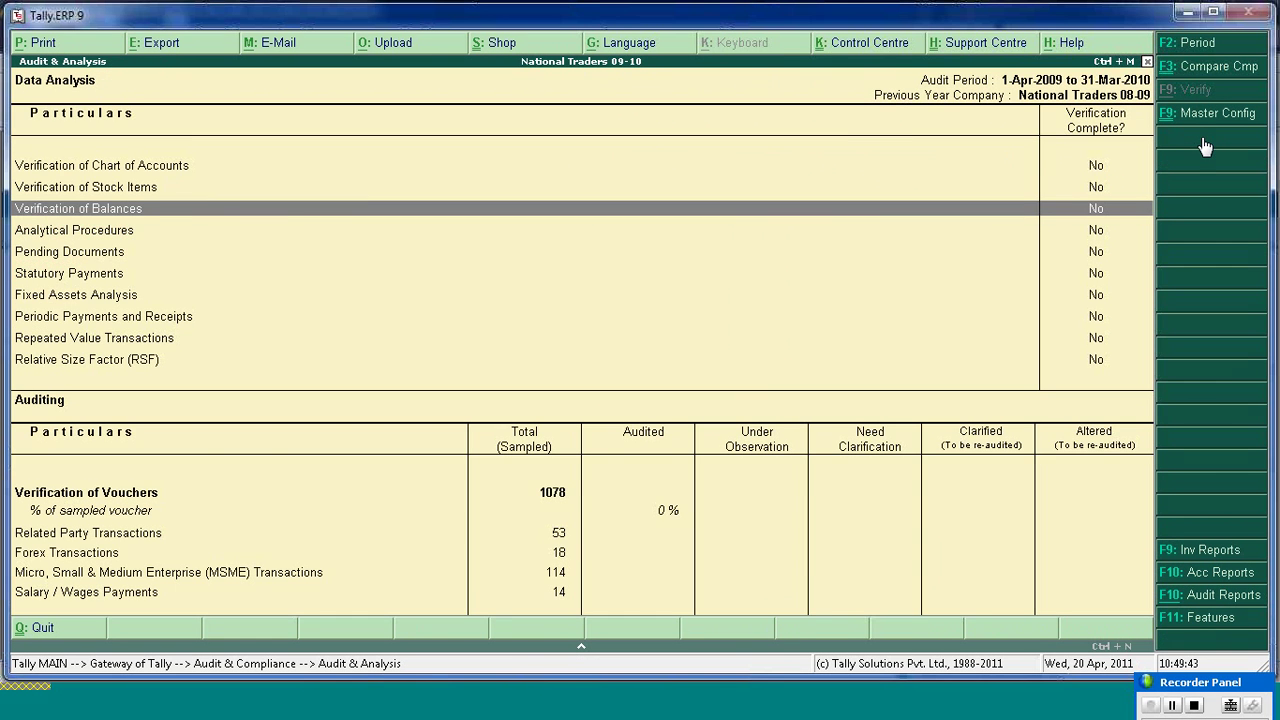
key("Return")
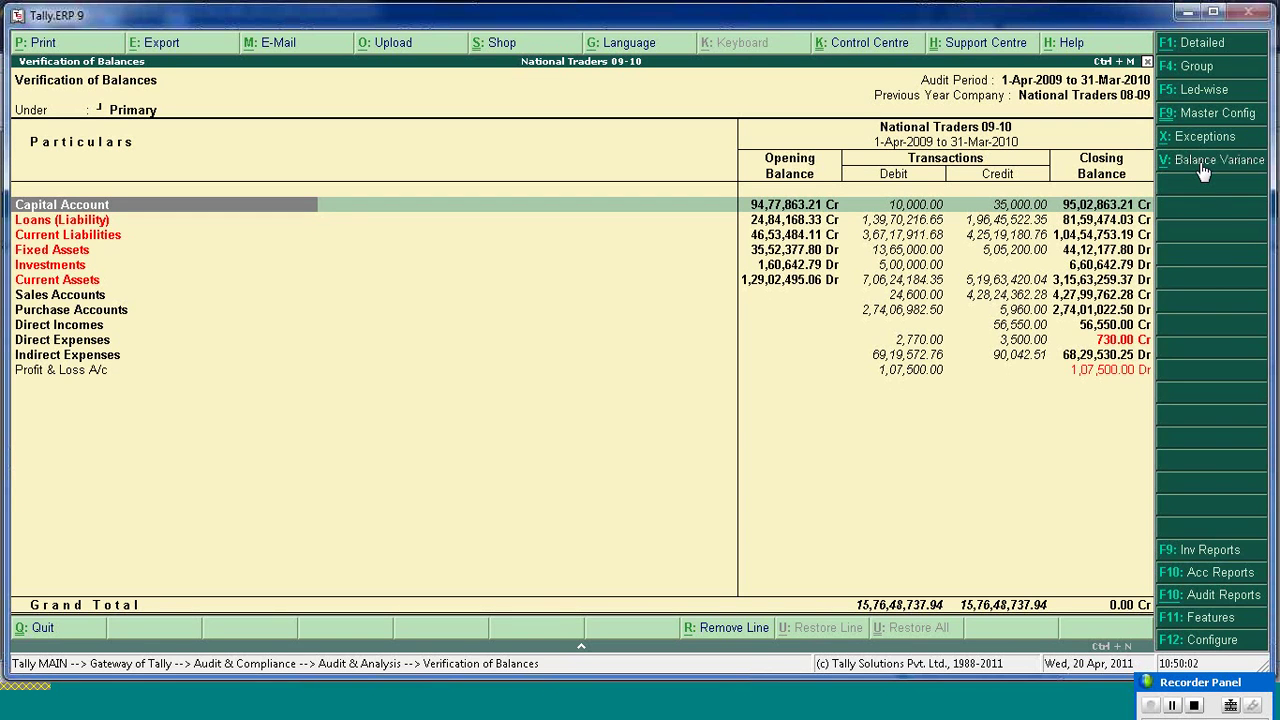
key("Escape")
- Start Analytical Procedures with a Group - Group comparison and Sales Accounts as the base group
key("Down")
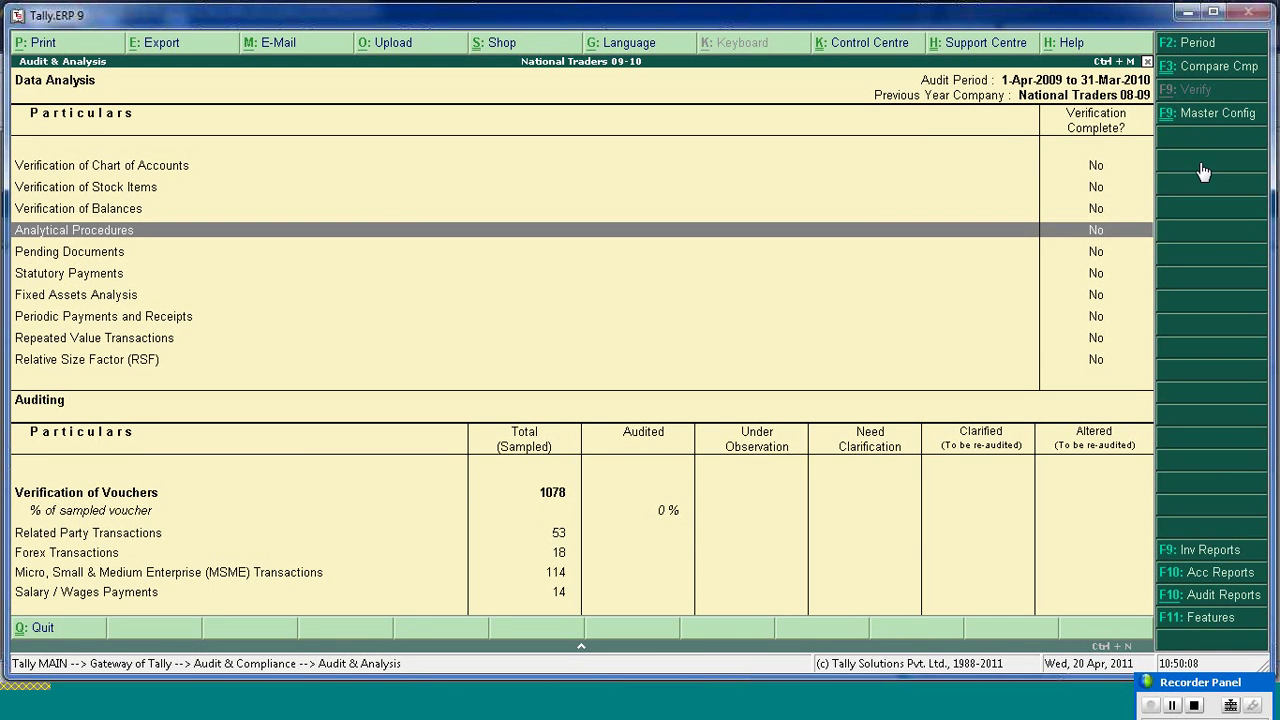
key("Return")
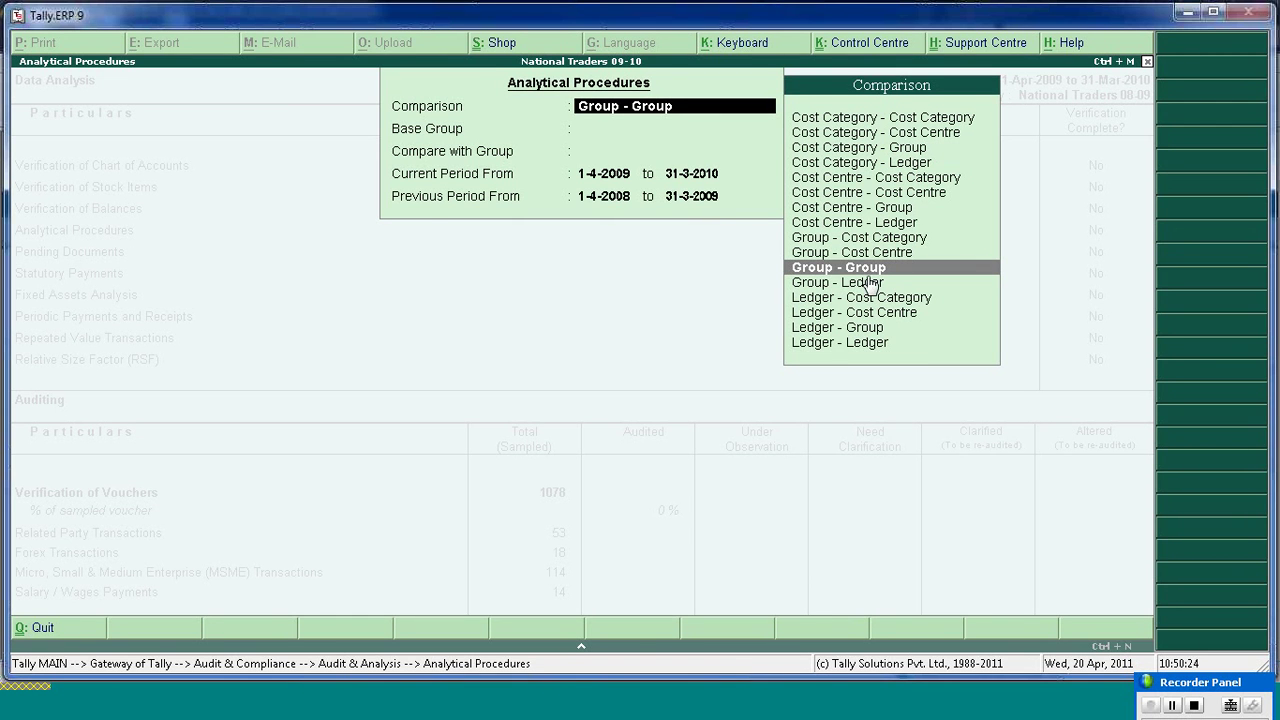
key("Return")
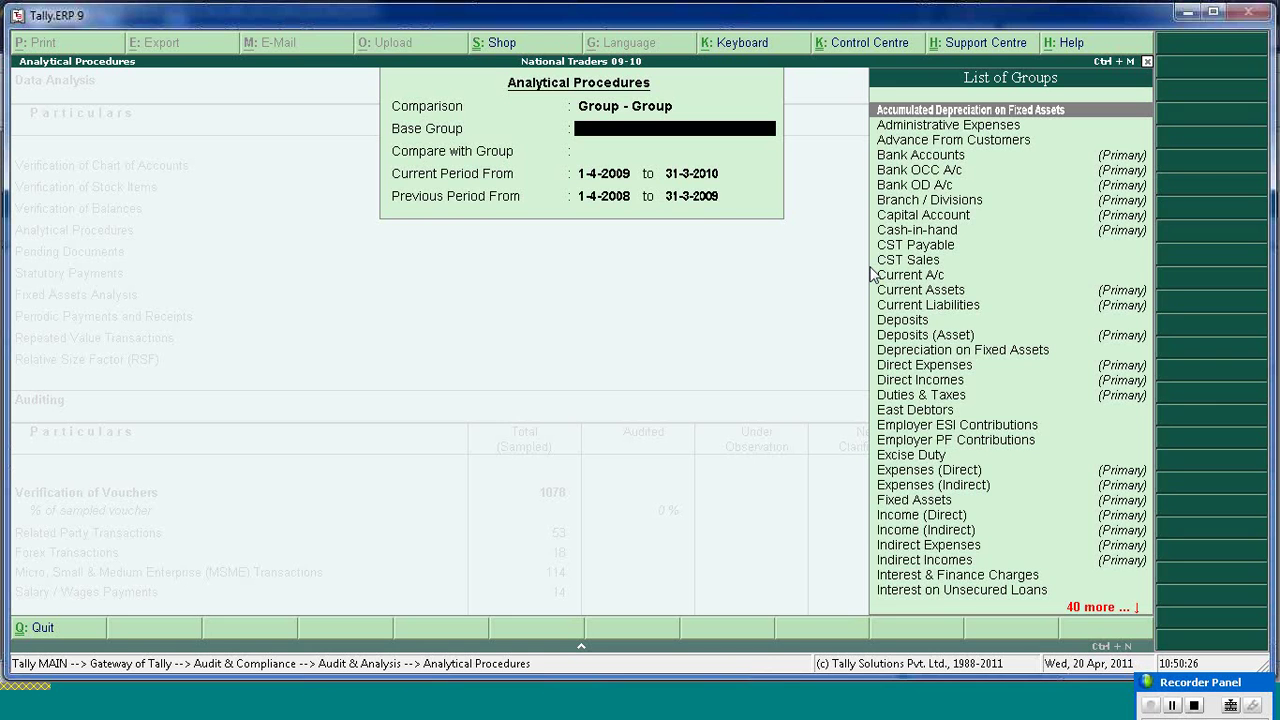
type("S")
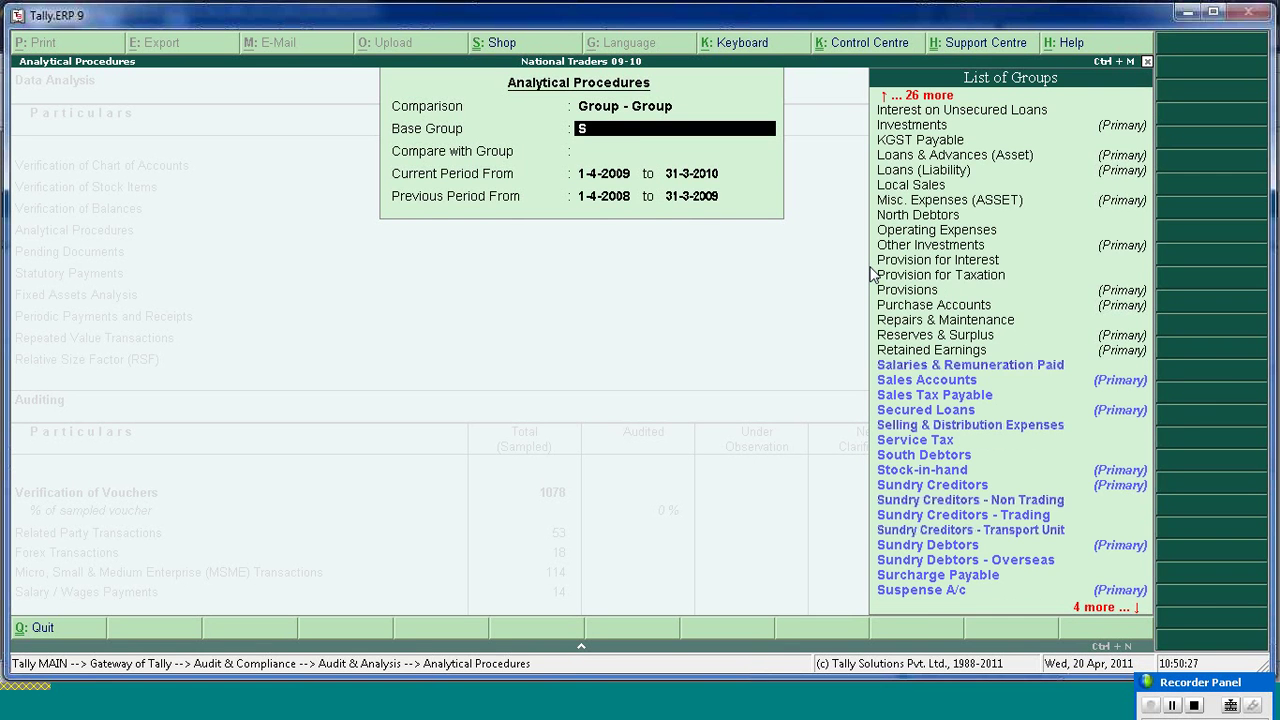
type("l")
key("BackSpace")
type("ale")
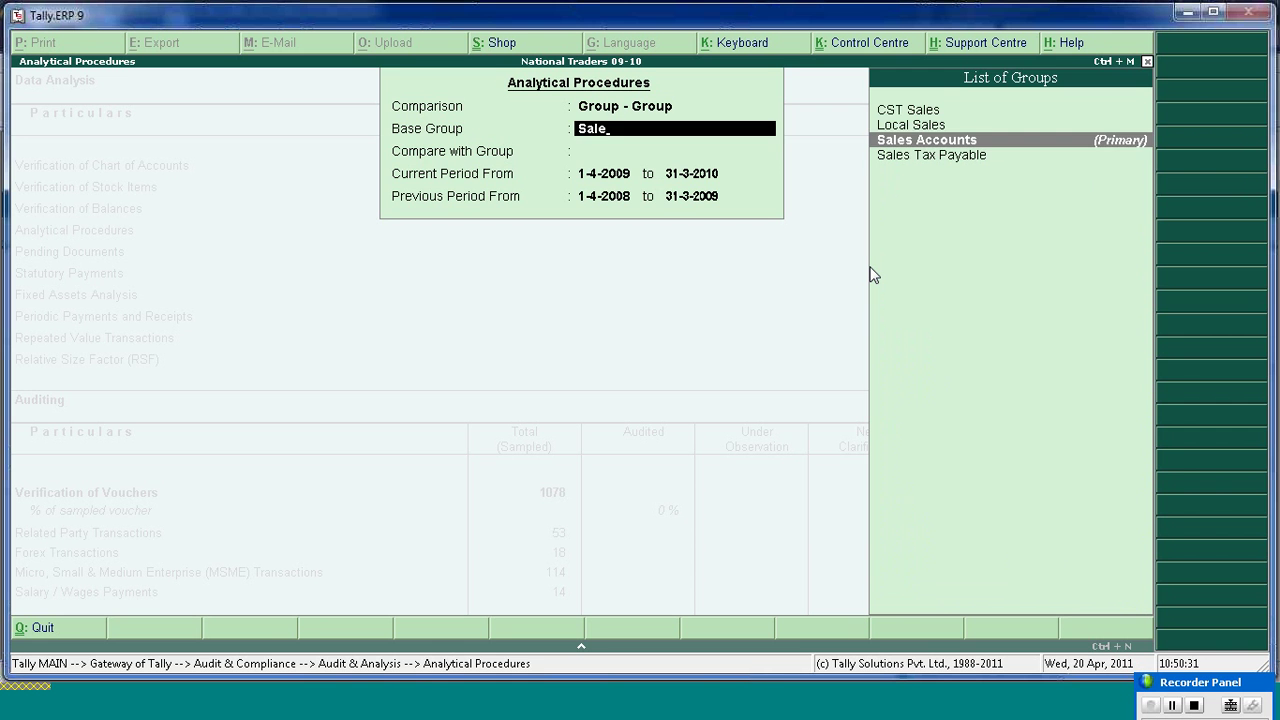
key("Return")
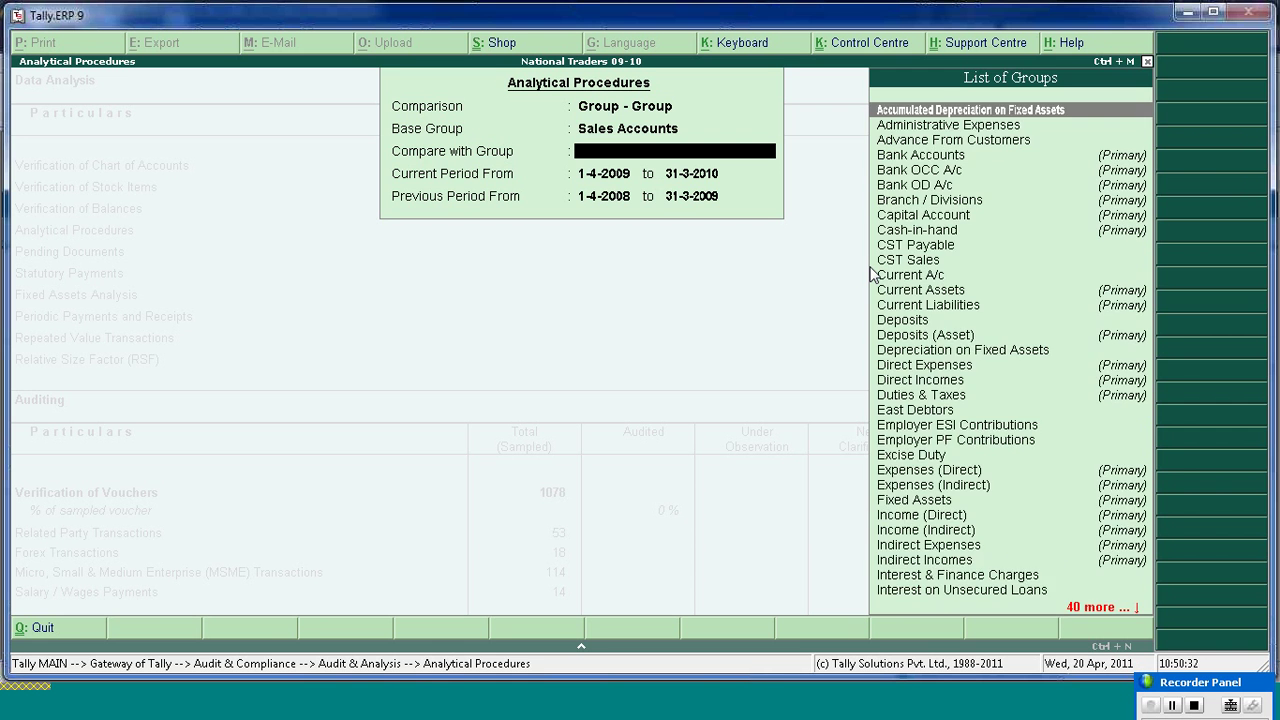
- Select Indirect Expenses as the group to compare with, keep the default current period, and generate the analytical report
type("In")
key("Down")
key("Down")
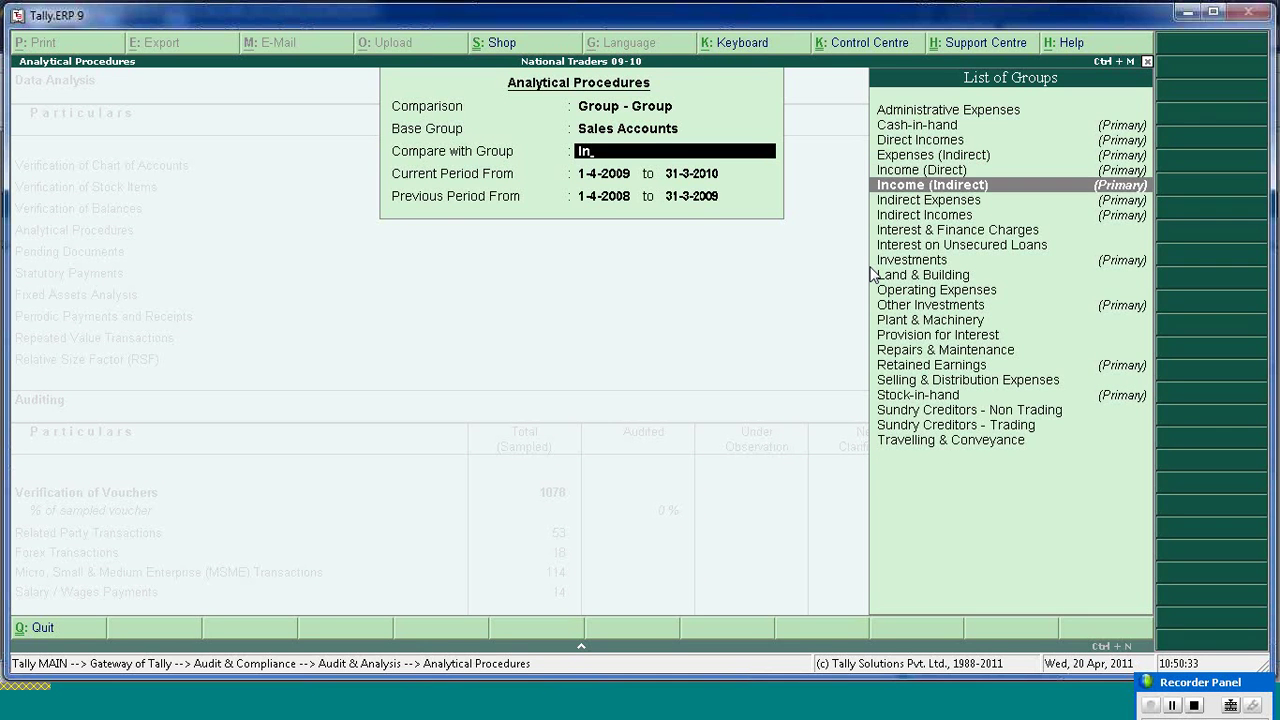
key("Return")
key("Return")
key("Return")
key("Return")
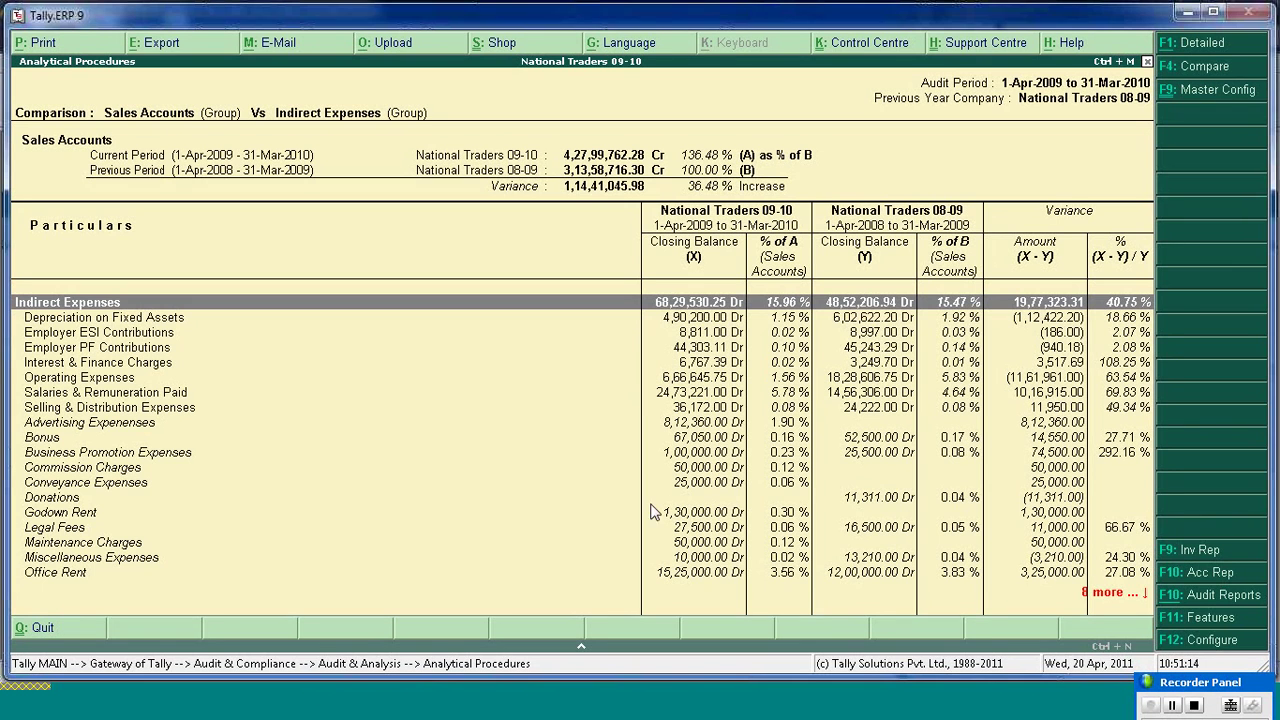
- Open the monthly summary of the Business Promotion Expenses ledger from the comparison report
key("Down")
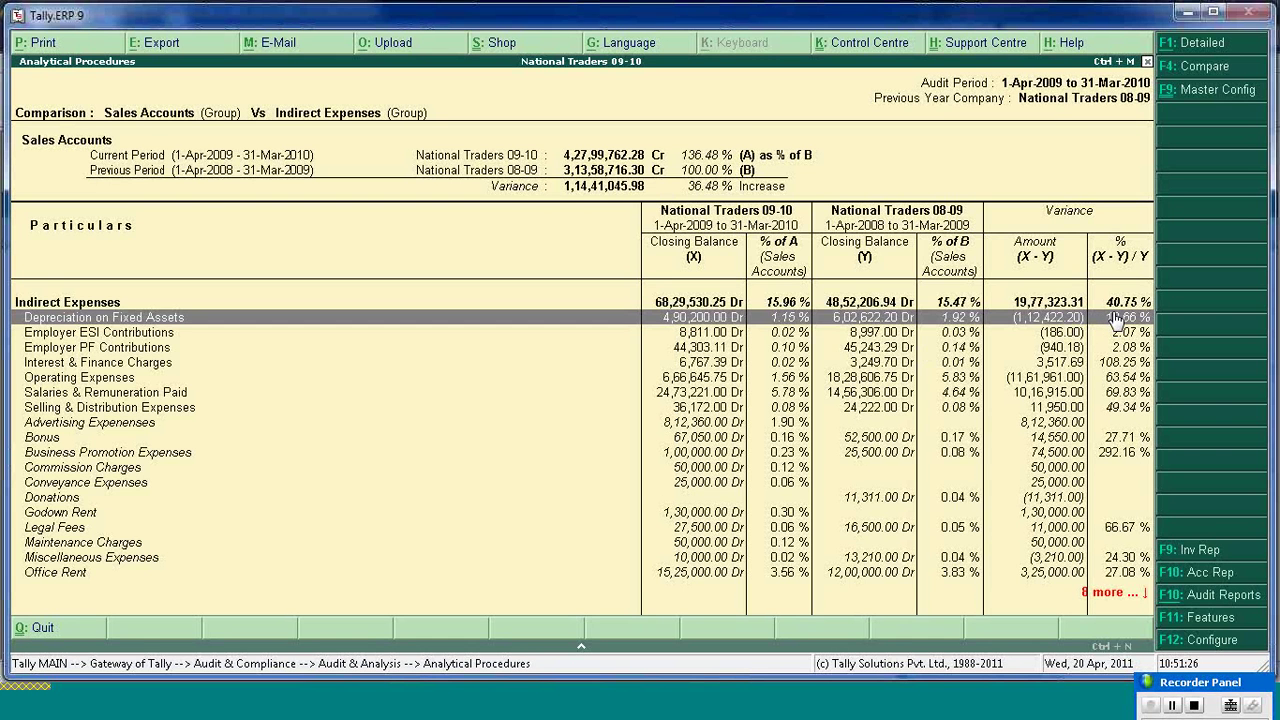
key("Down")
key("Down")
key("Down")
key("Down")
key("Down")
key("Down")
key("Down")
key("Down")
key("Down")
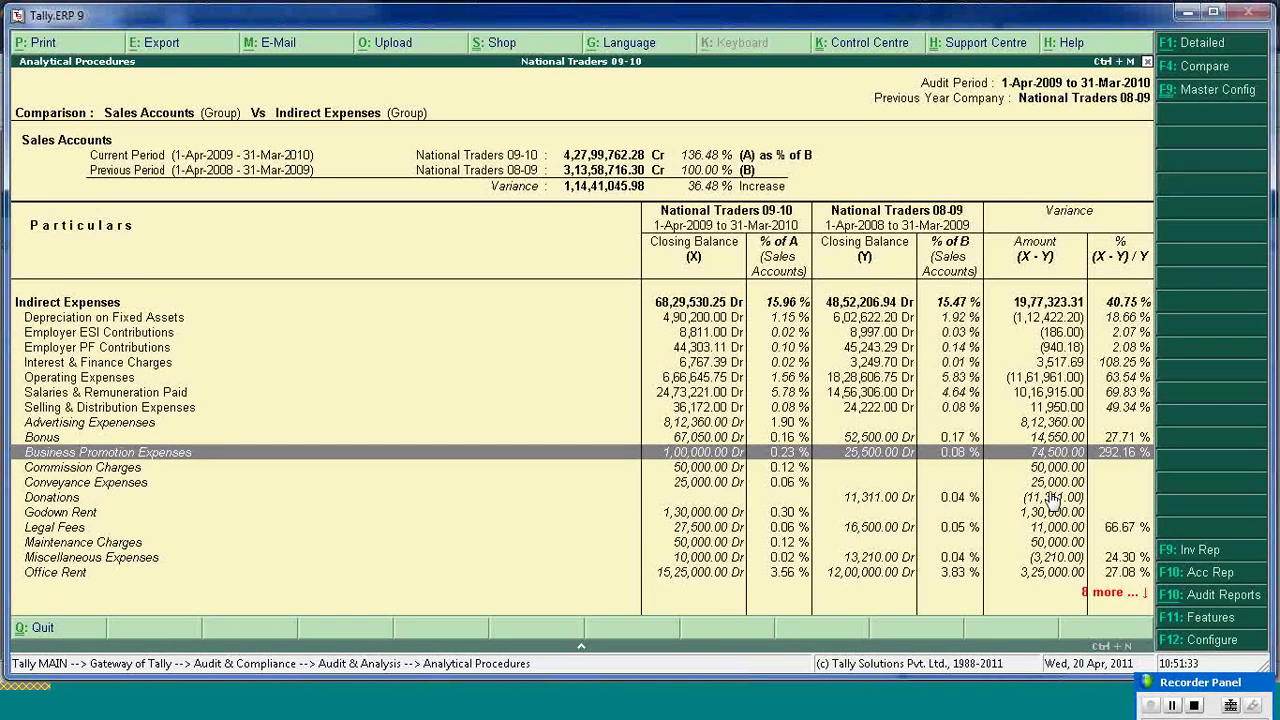
key("Return")
- Open the June vouchers of Business Promotion Expenses from the monthly summary
key("Up")
key("Up")
key("Up")
key("Up")
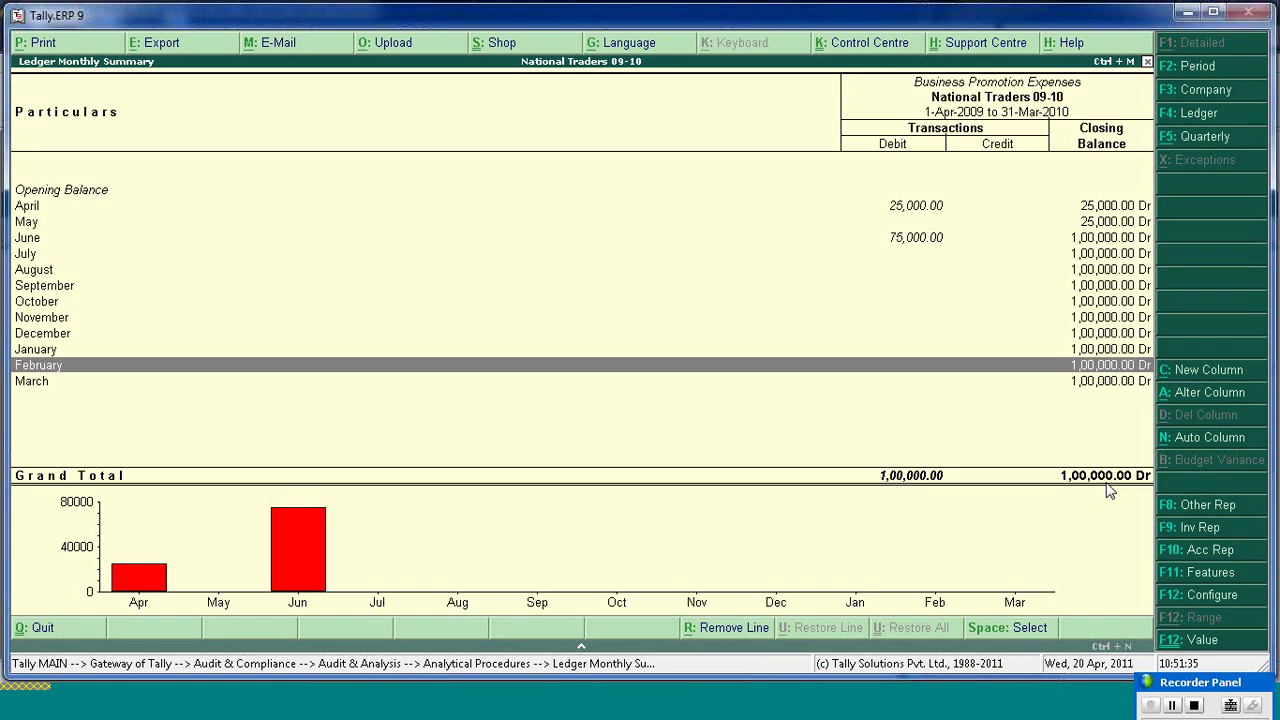
key("Up")
key("Up")
key("Up")
key("Up")
key("Up")
key("Return")
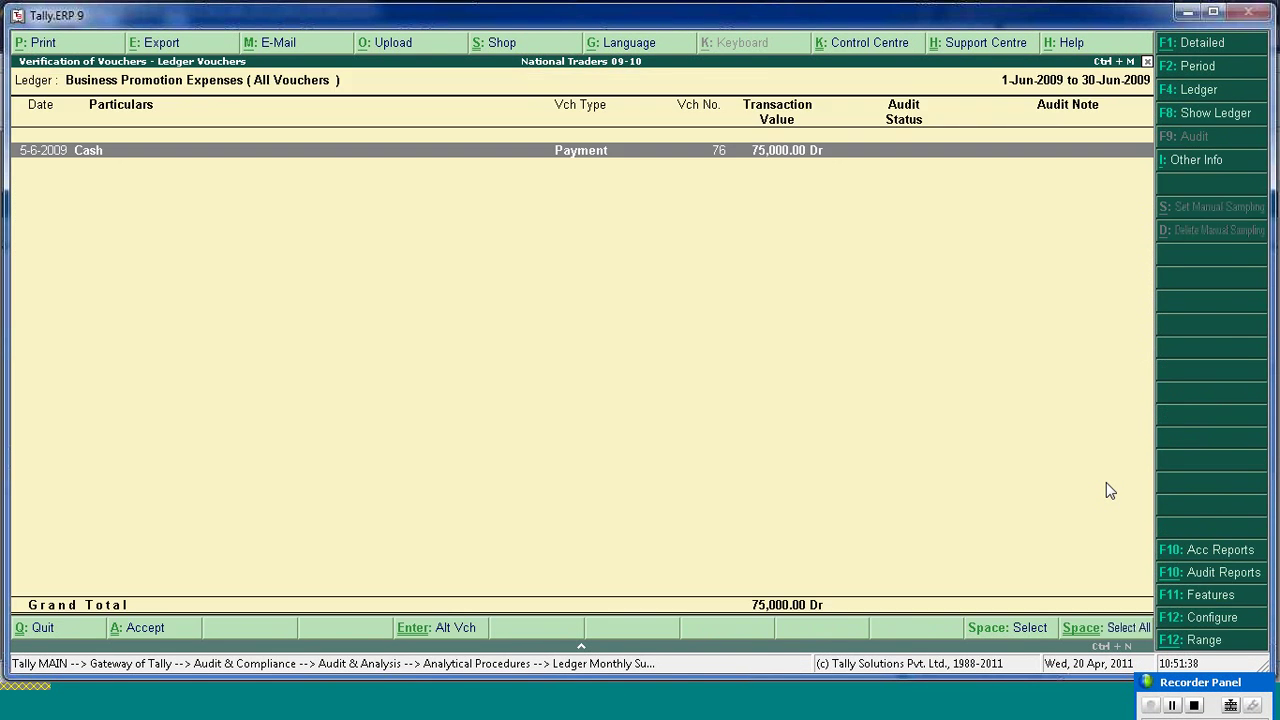
- Try to set the audit status of the 5 June cash payment voucher to Need Clarification
key("ctrl+a")
key("Down")
key("Down")
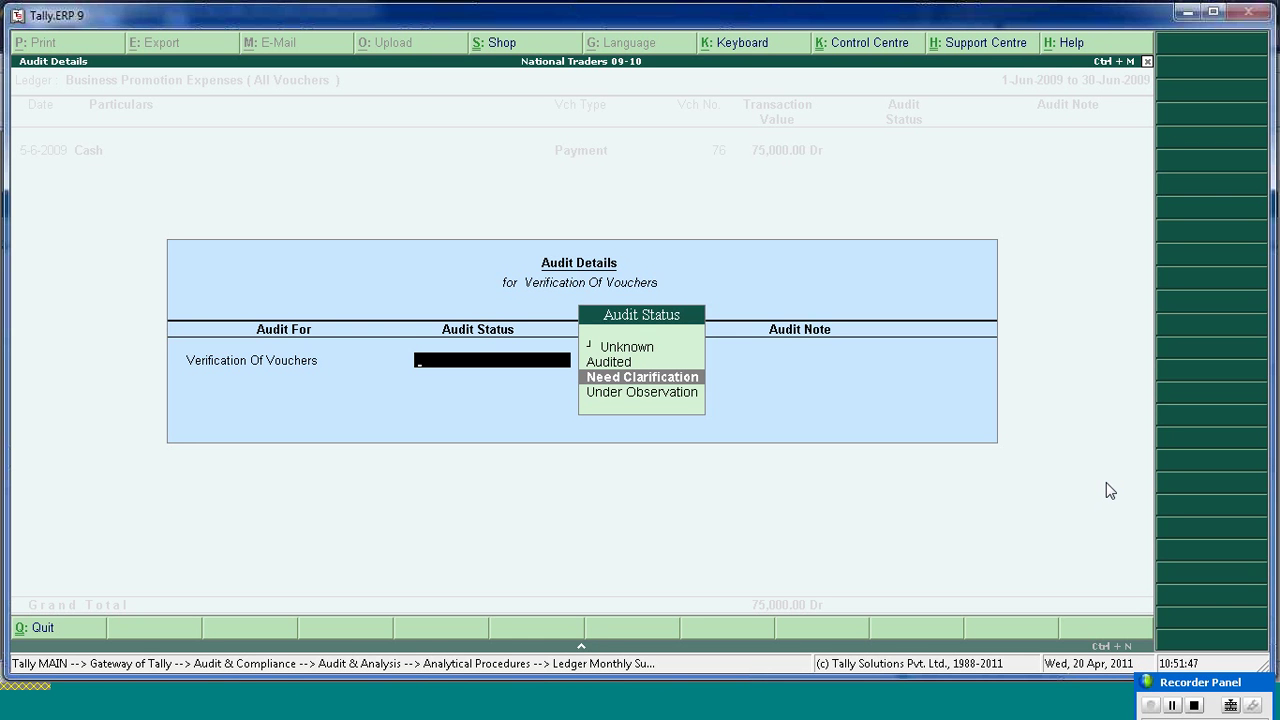
key("Return")
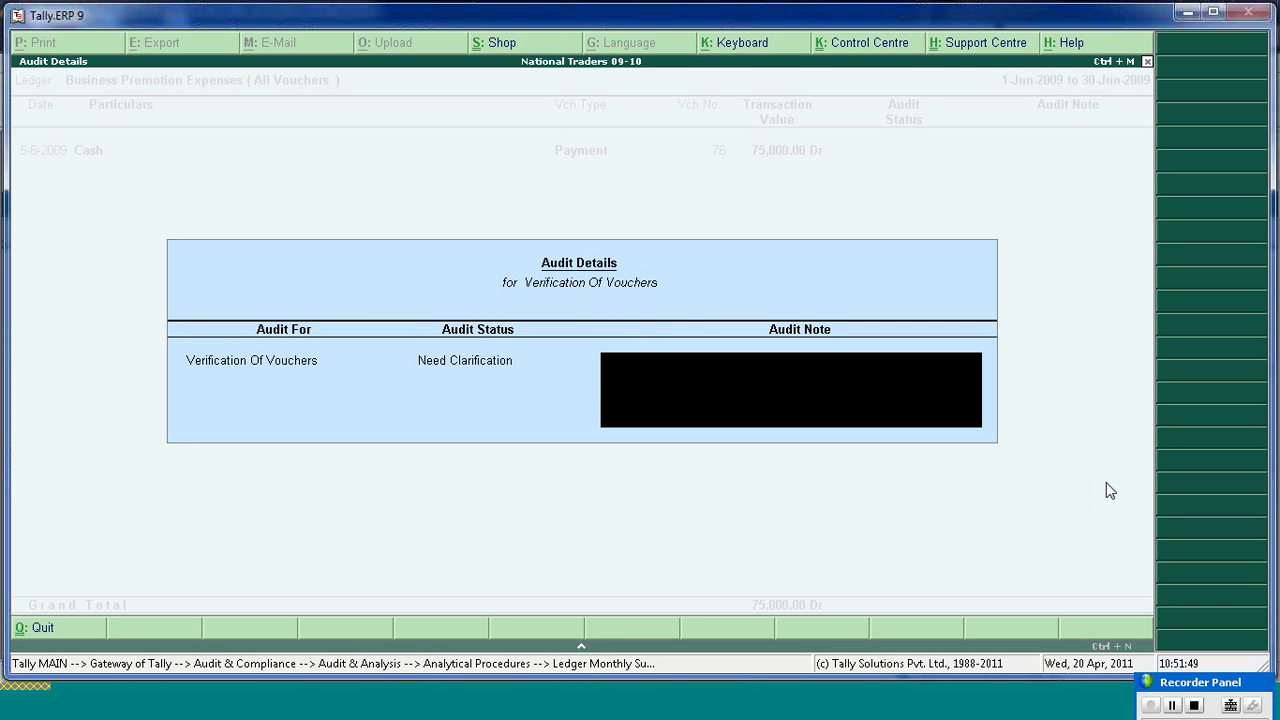
key("Return")
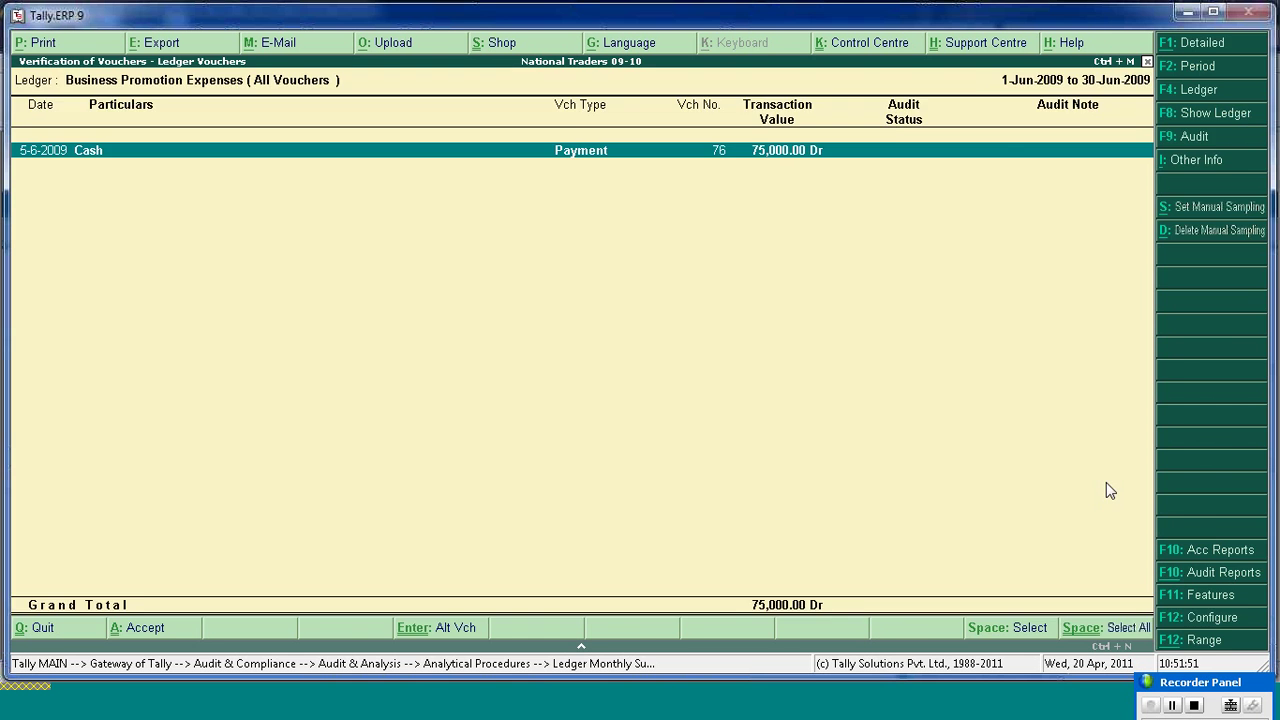
- Return to the Audit & Analysis dashboard and open Pending Documents
key("Escape")
key("Escape")
key("Escape")
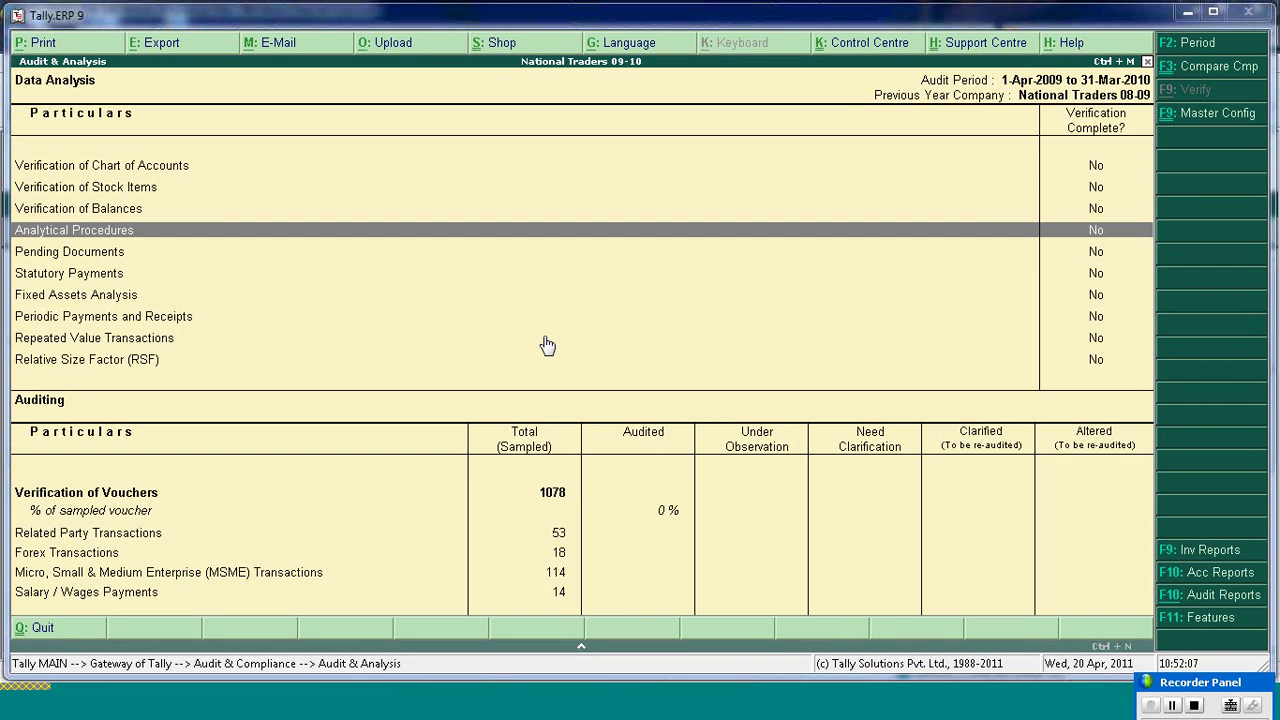
left_click(80, 258)
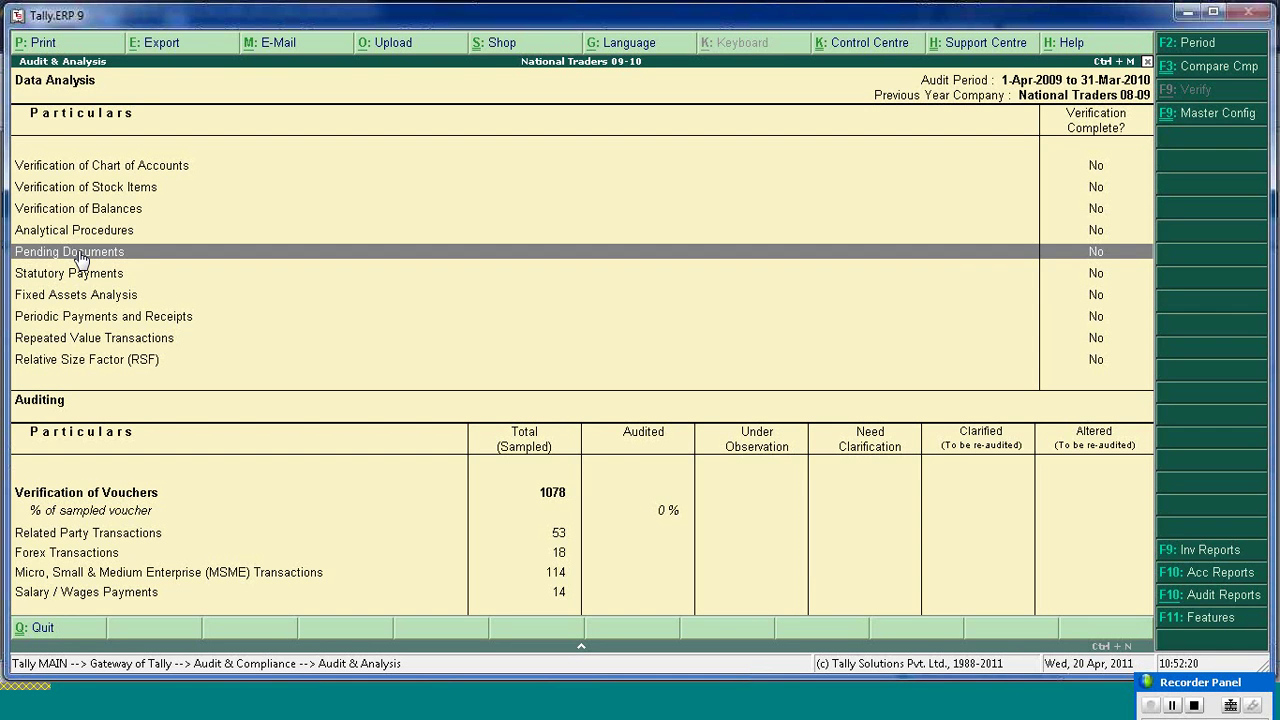
left_click(82, 258)
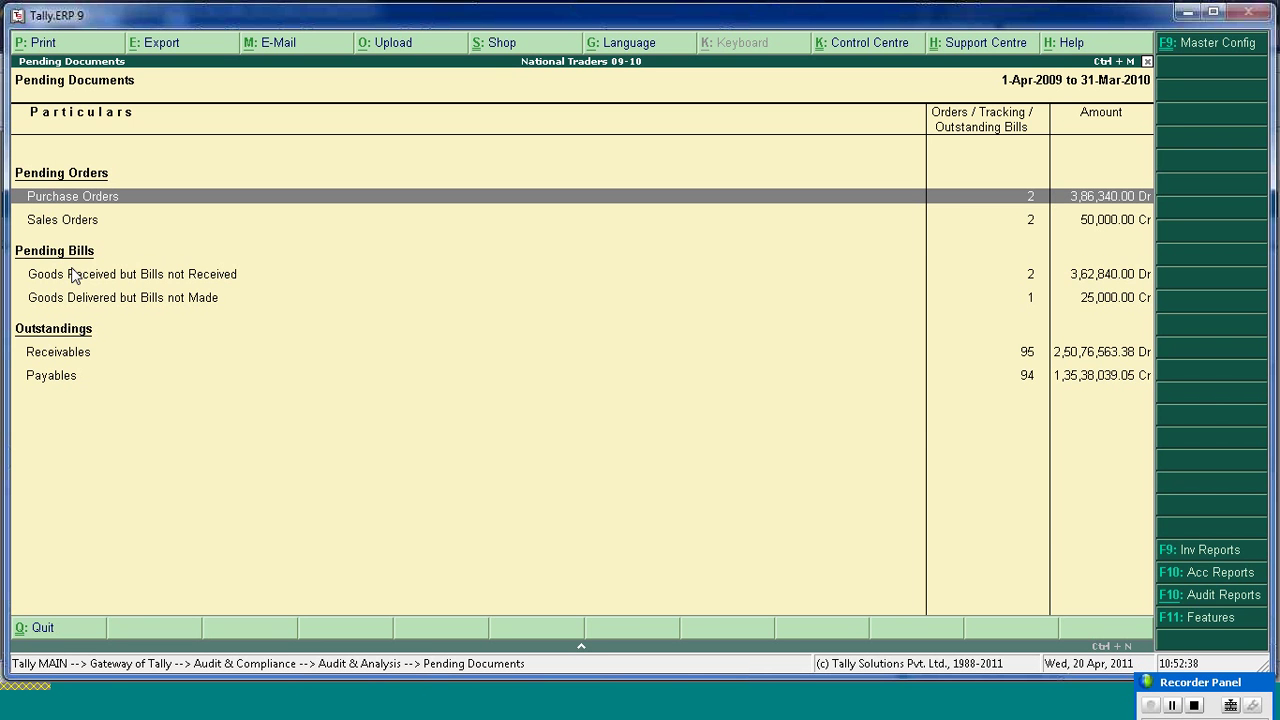
- Open the pending purchase orders of Challenger Systems from the order summary and show them in detail
key("Return")
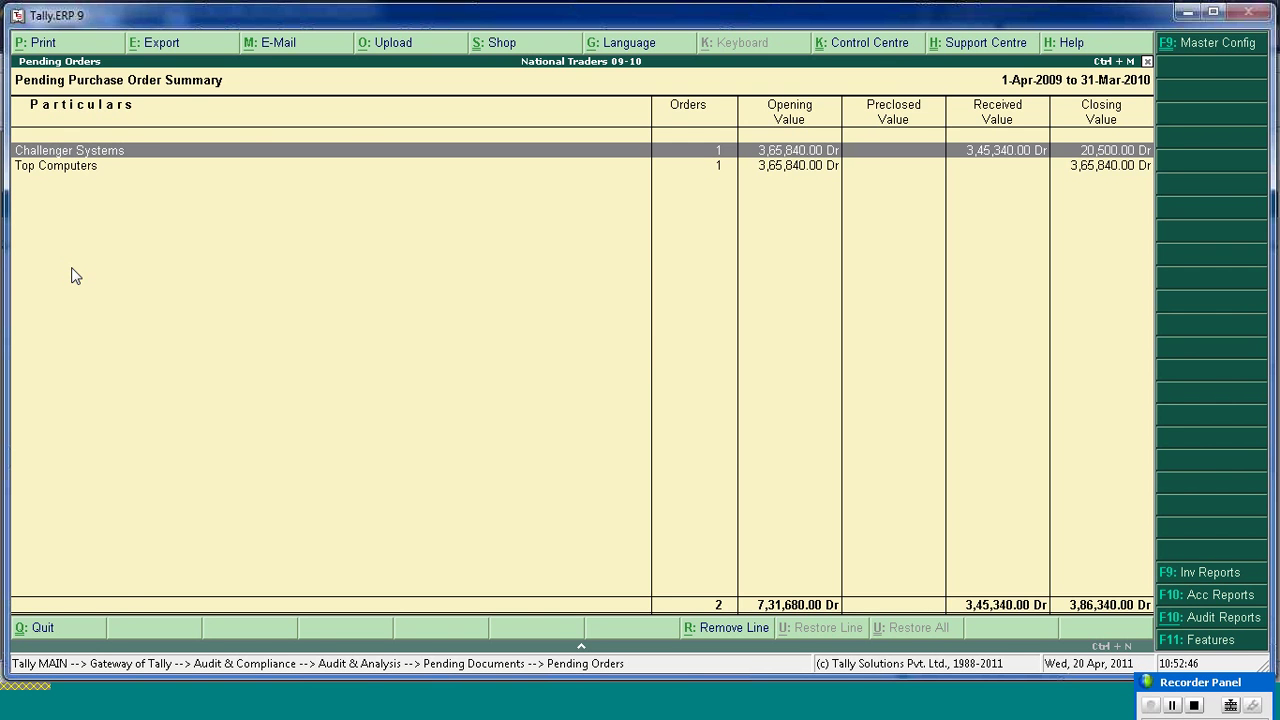
key("Return")
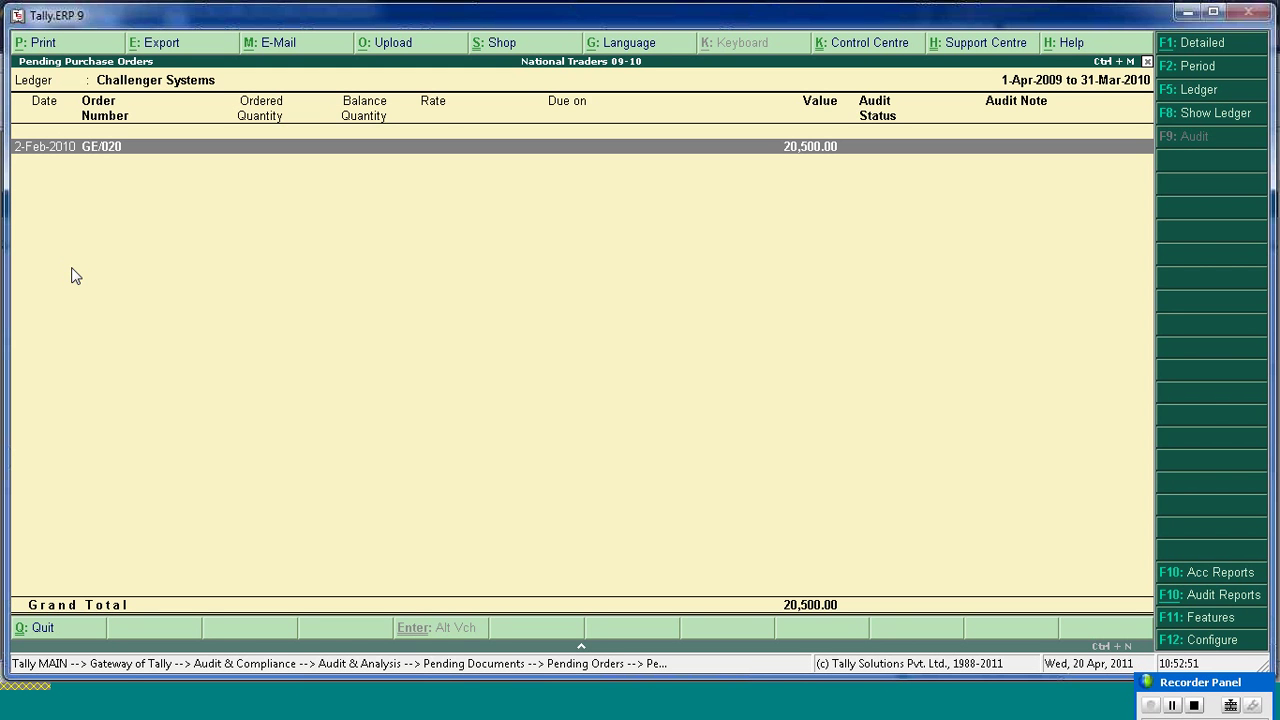
left_click(1204, 47)
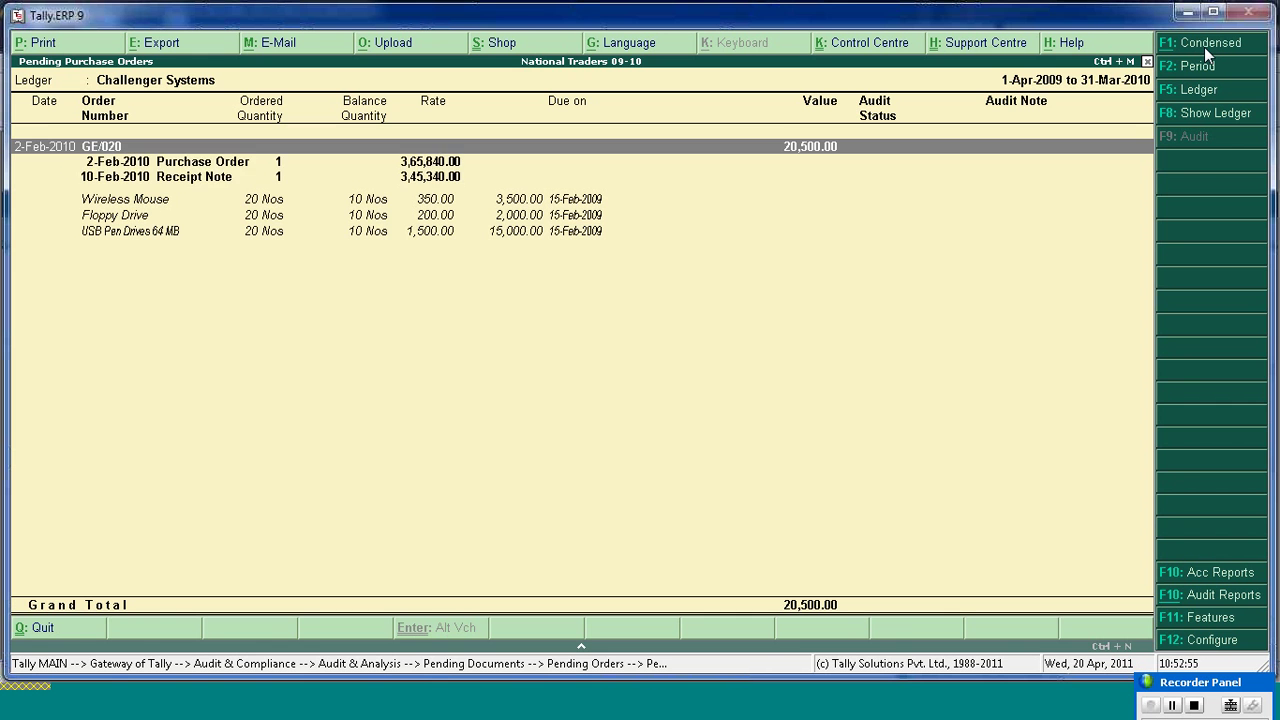
- View the audit status options for the Challenger Systems receipt note and leave without setting one
key("Down")
key("Down")
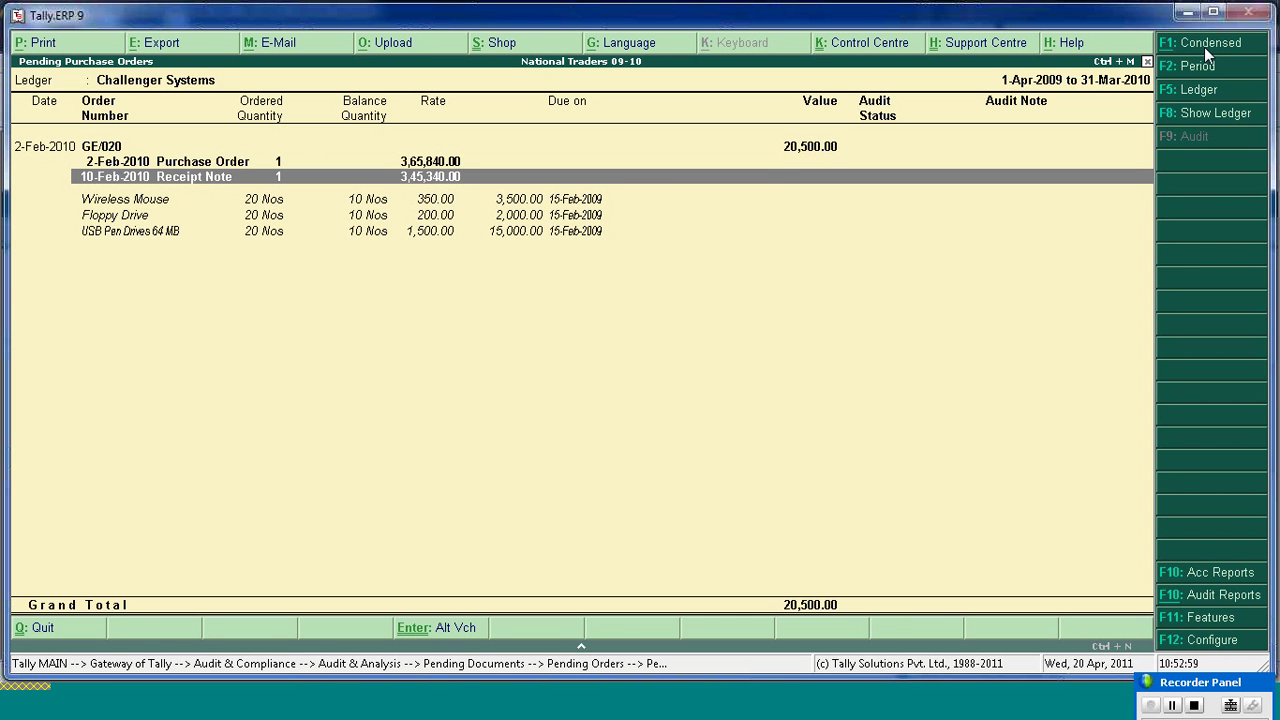
key("alt+Return")
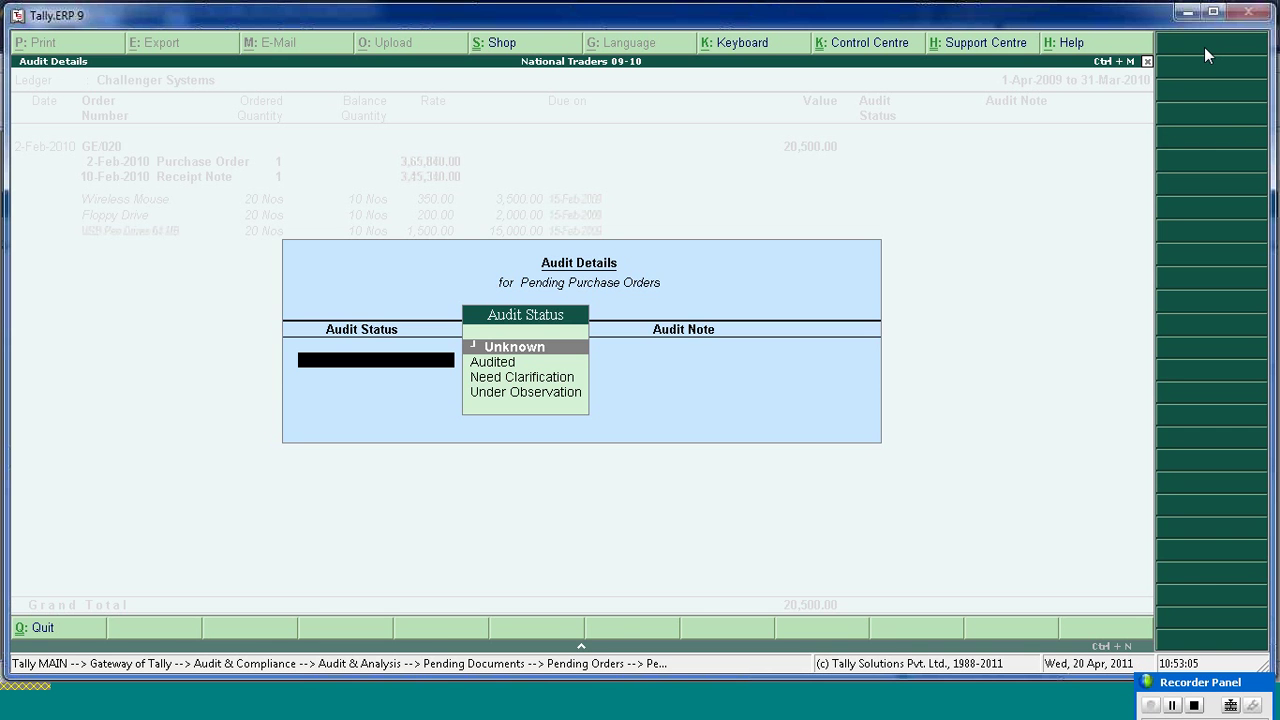
key("Escape")
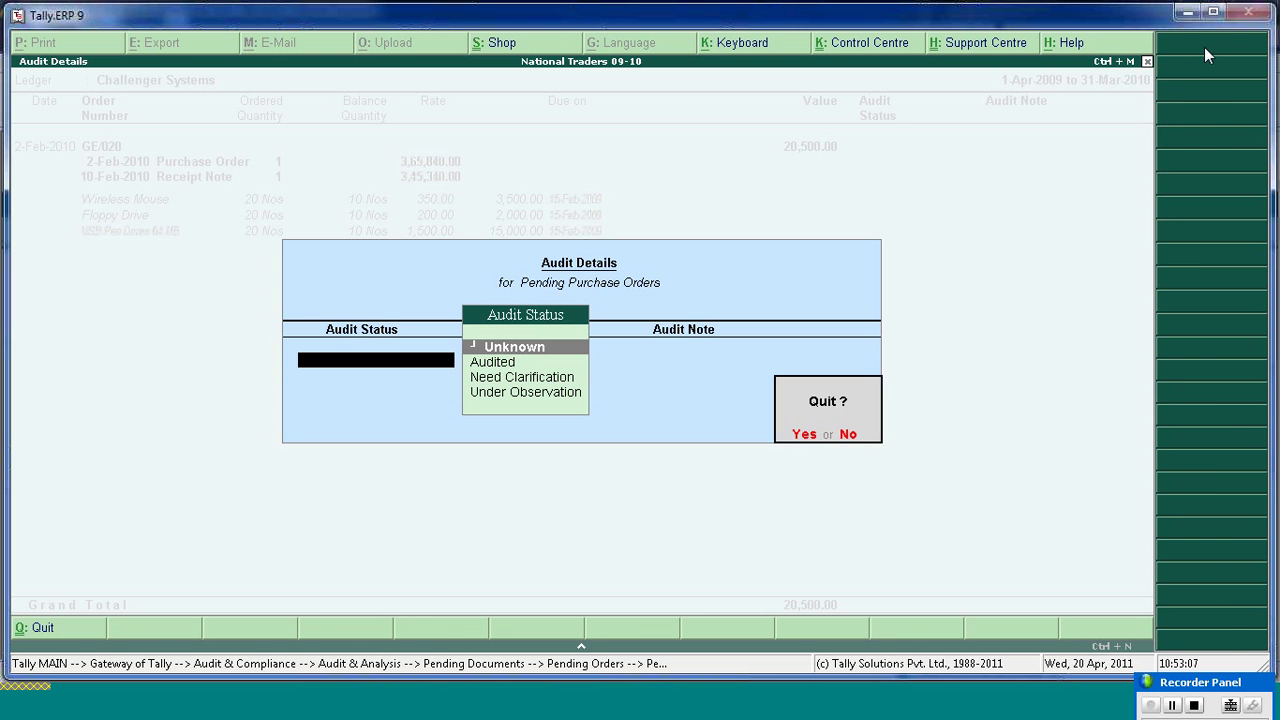
key("Return")
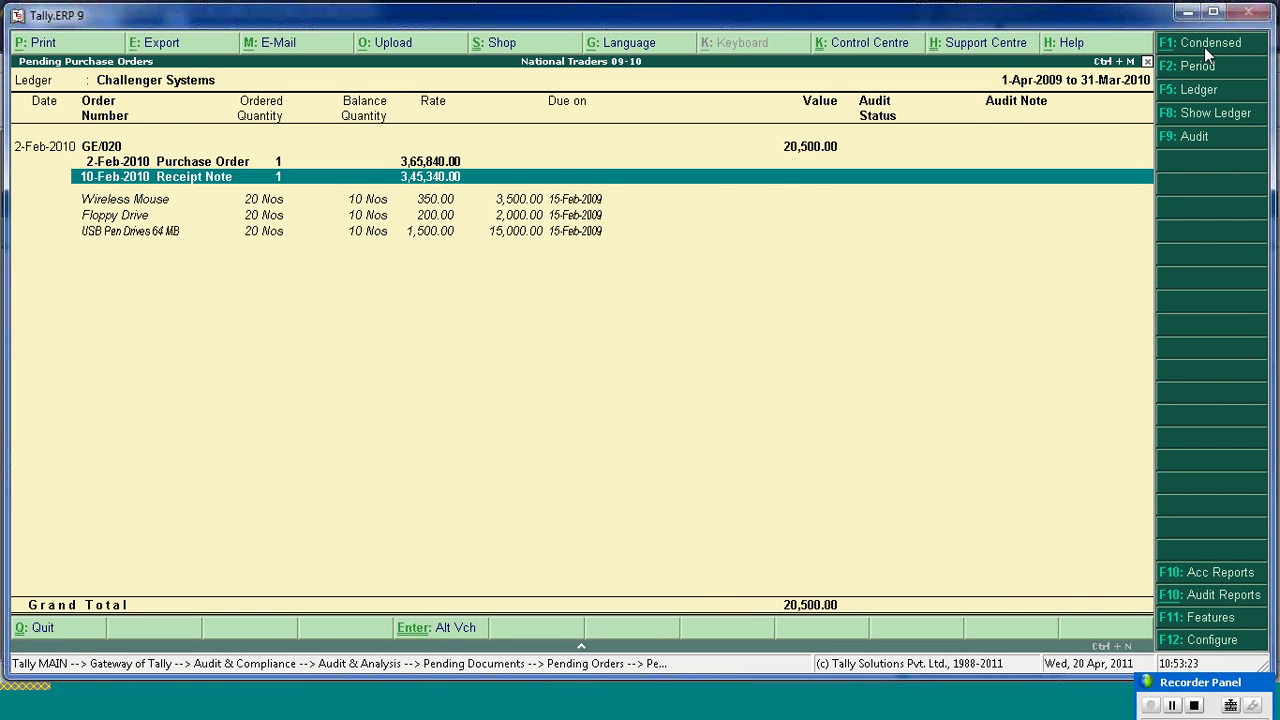
- Return to Pending Documents and show Computer Junction's pending sales orders in detail
key("Escape")
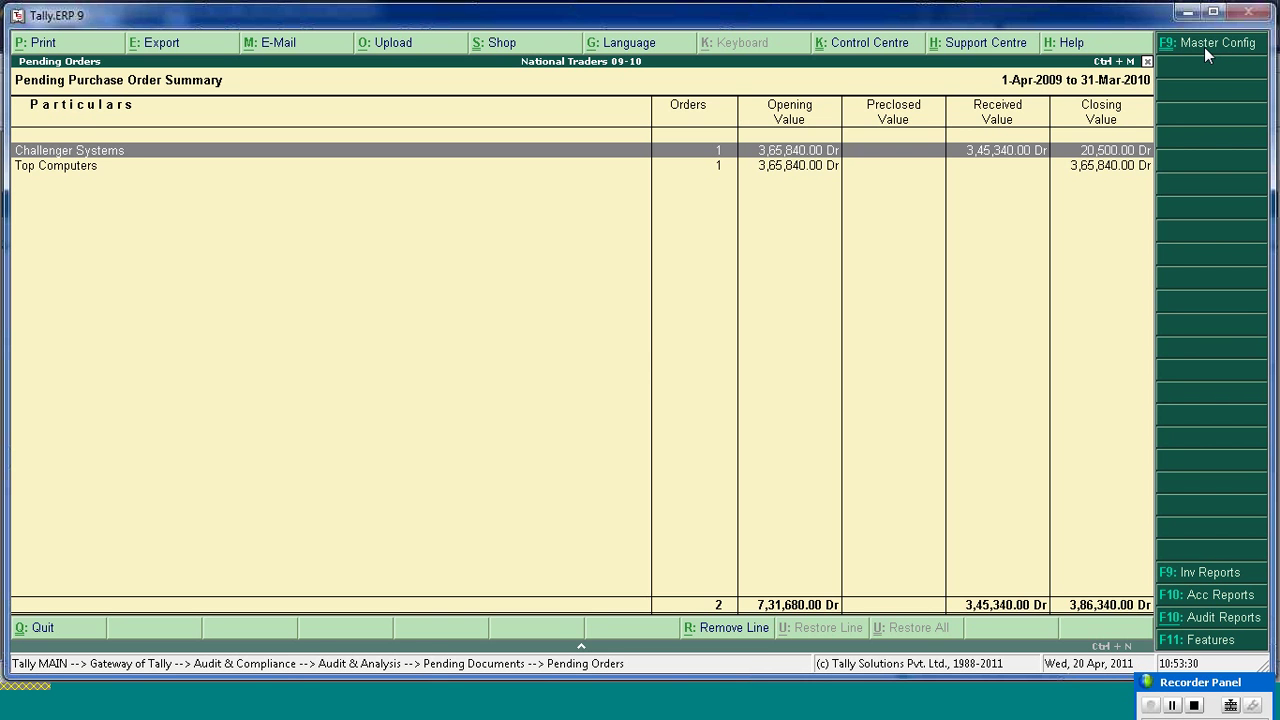
key("Escape")
key("Down")
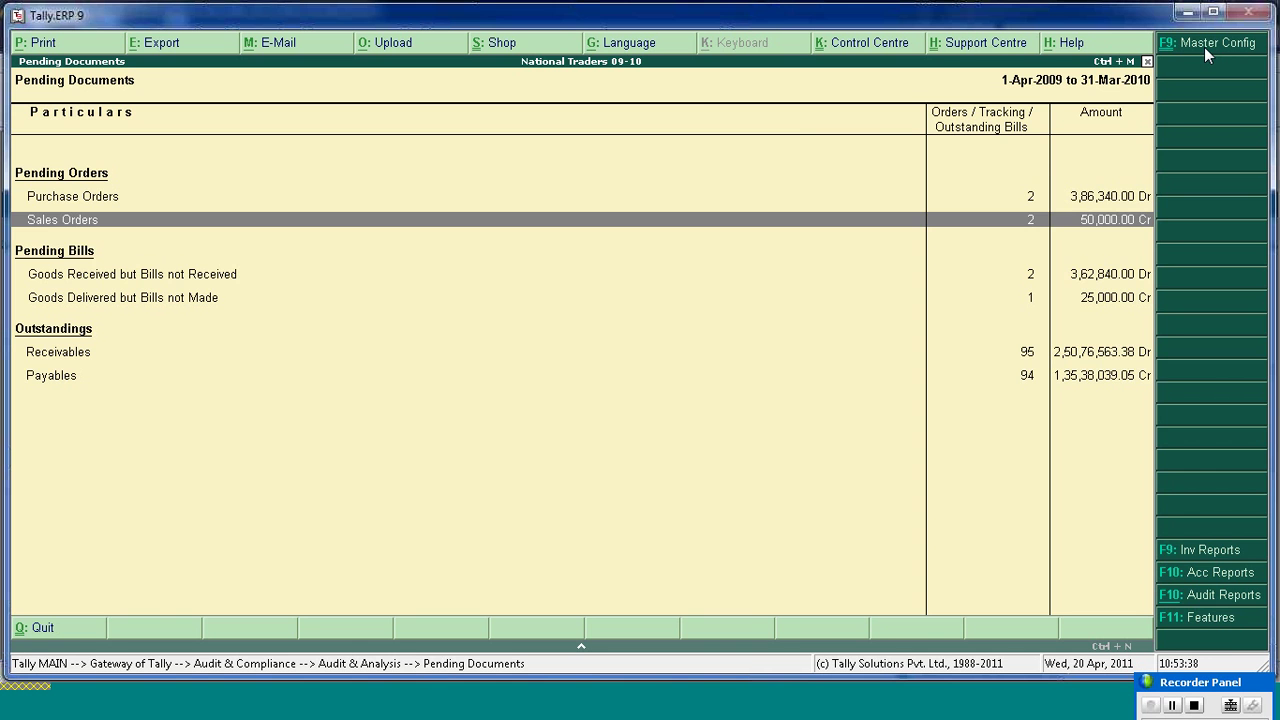
key("Return")
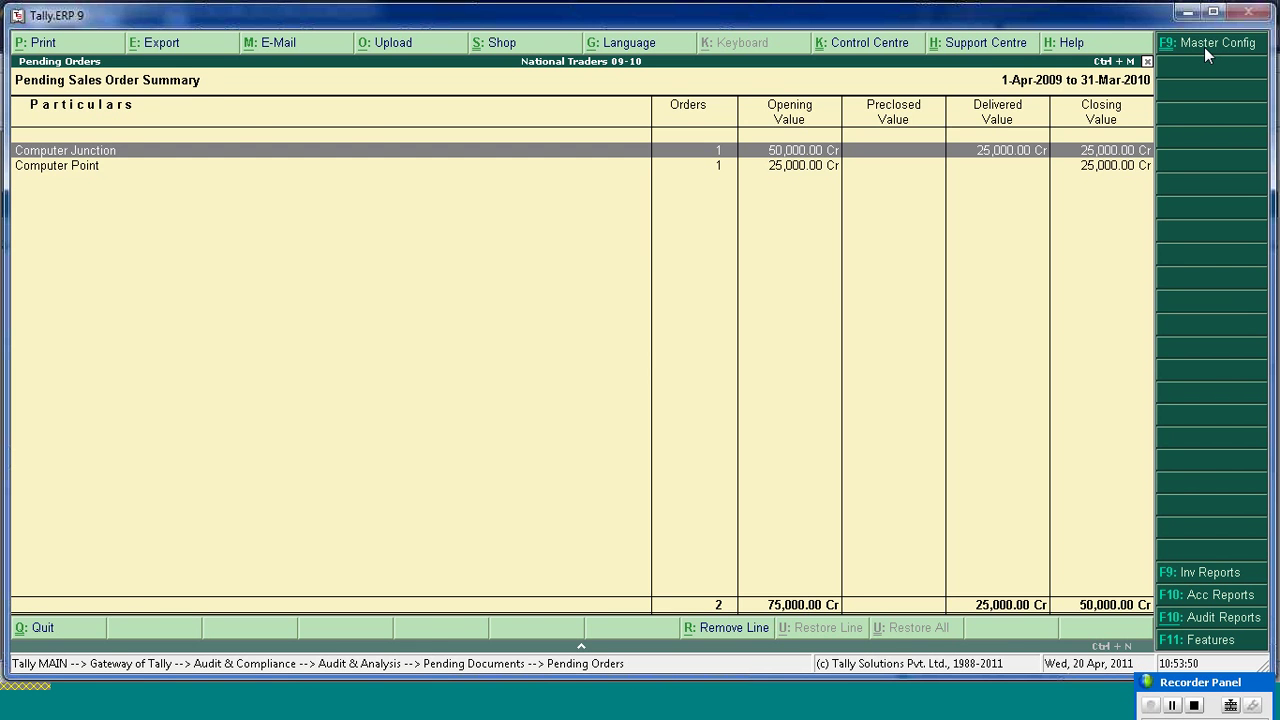
key("Return")
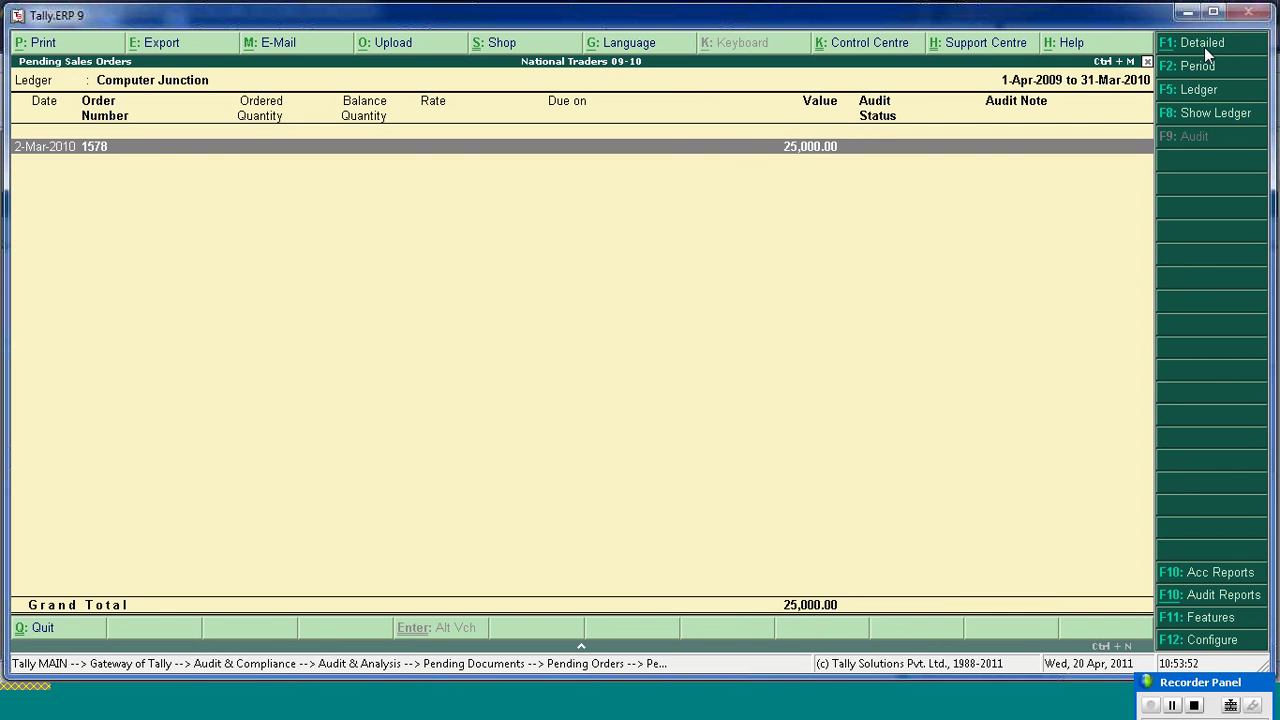
left_click(1204, 47)
- View the audit status options of Computer Junction's delivery note without setting one, and inspect its voucher
key("Down")
key("Down")
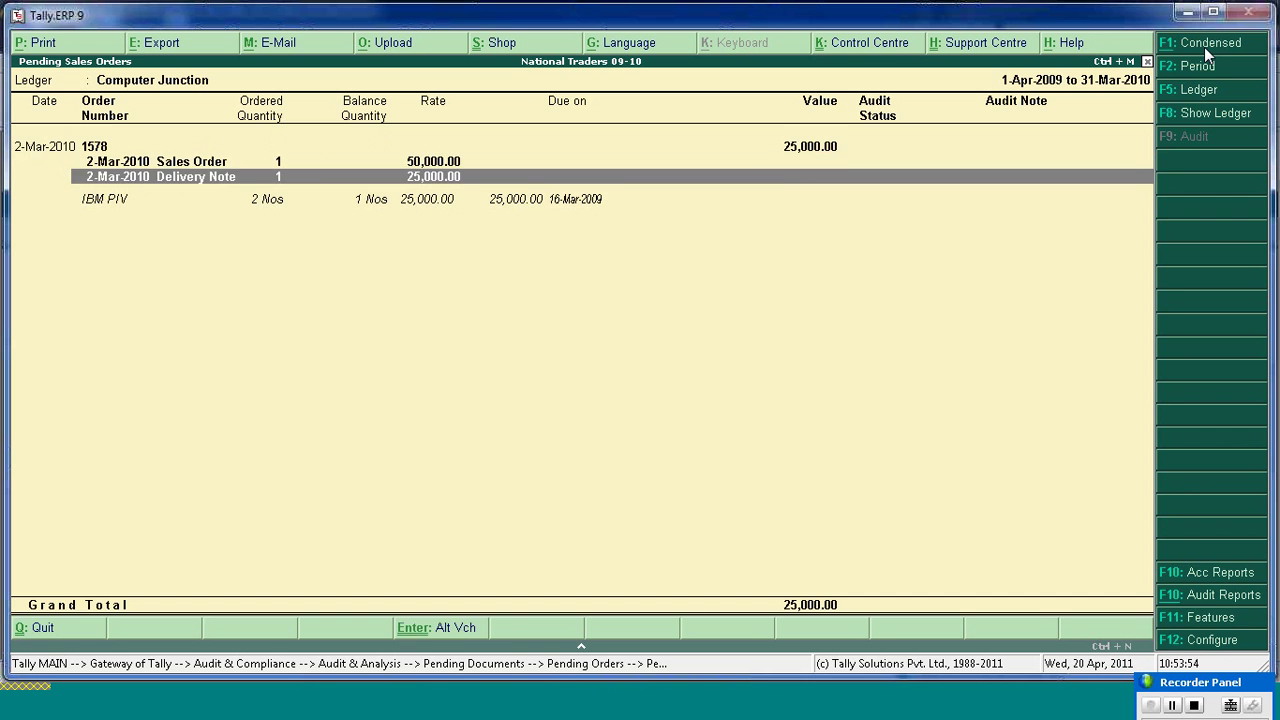
key("Return")
key("Escape")
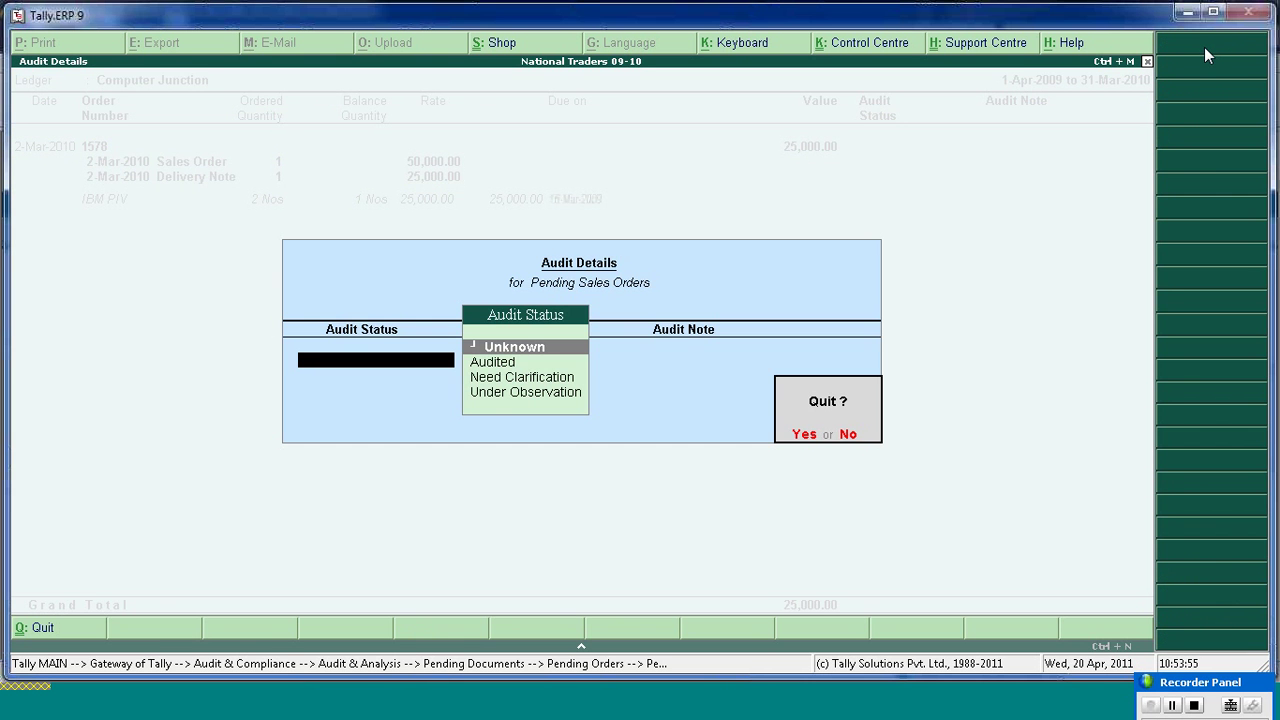
key("y")
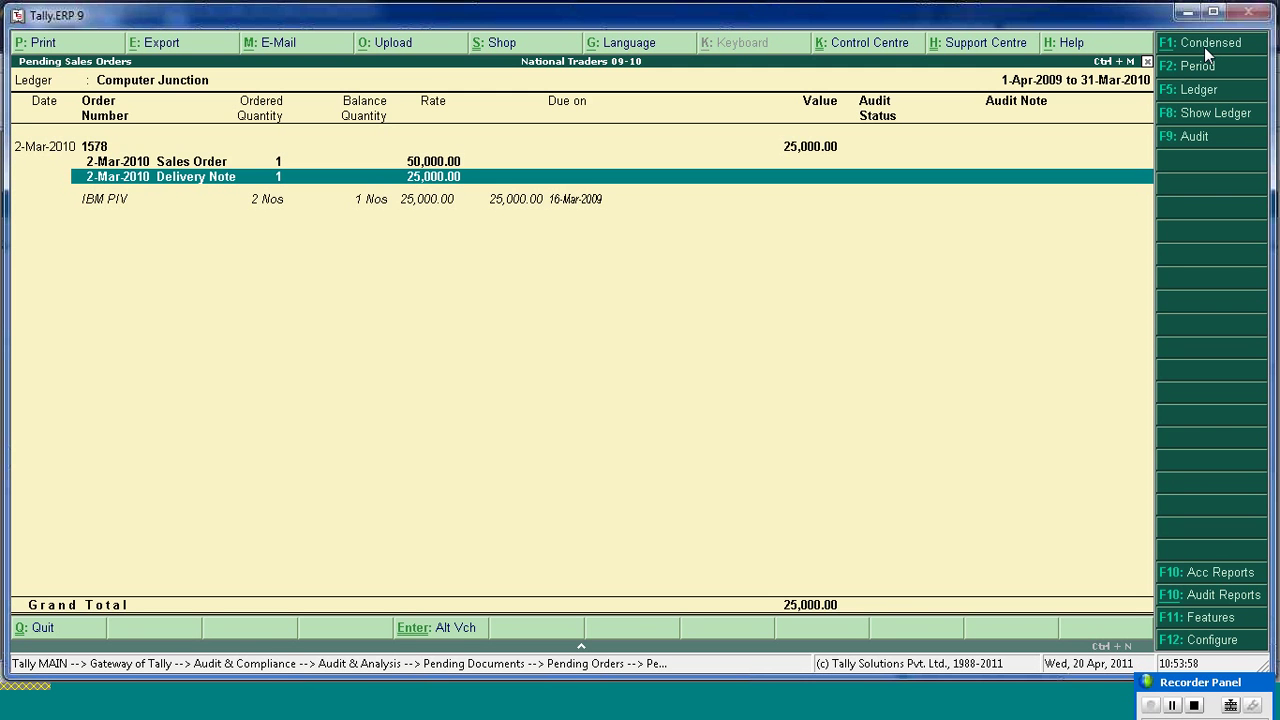
key("ctrl+Return")
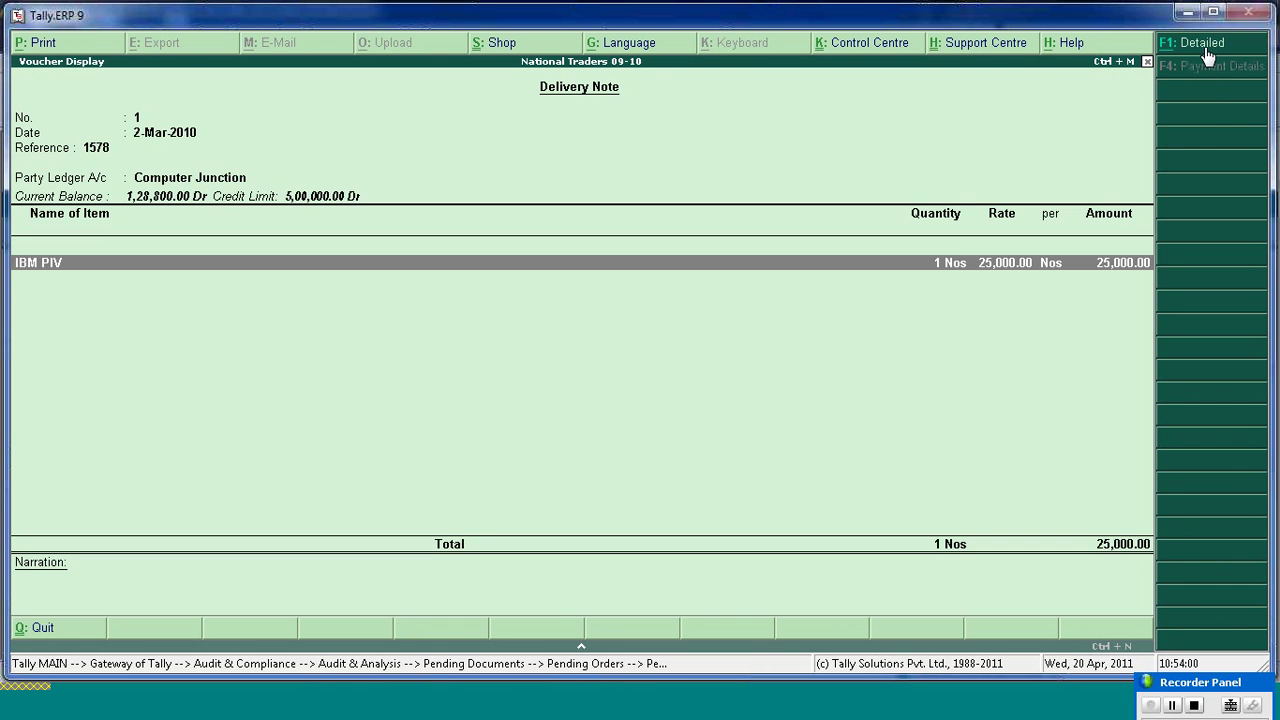
key("Escape")
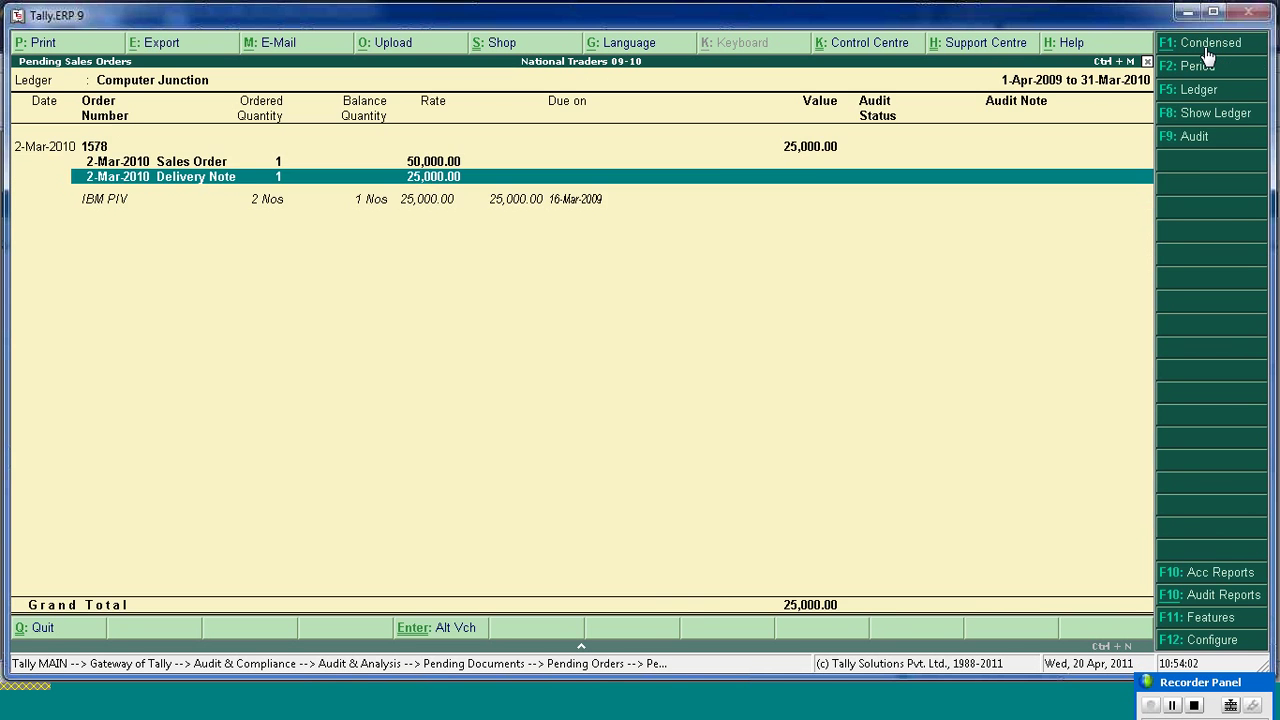
- From Pending Documents, show Challenger Systems' detailed entries under Goods Received but Bills not Received
key("Escape")
key("Down")
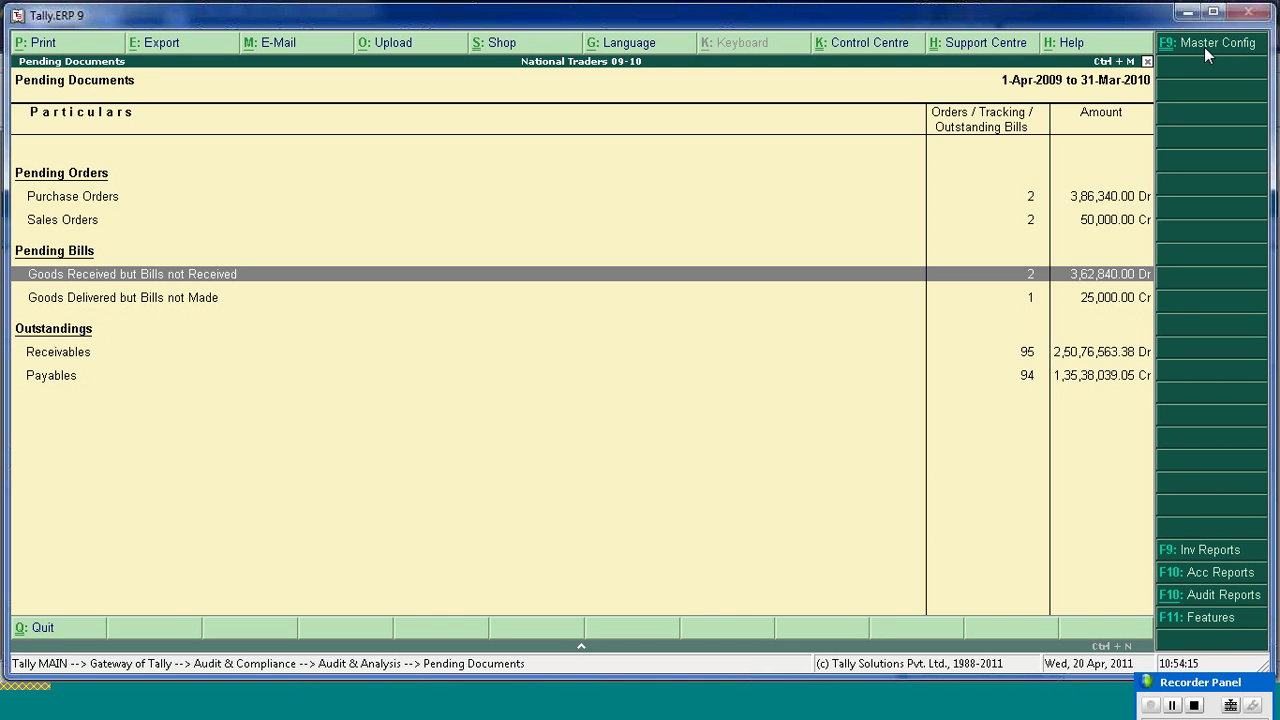
key("Return")
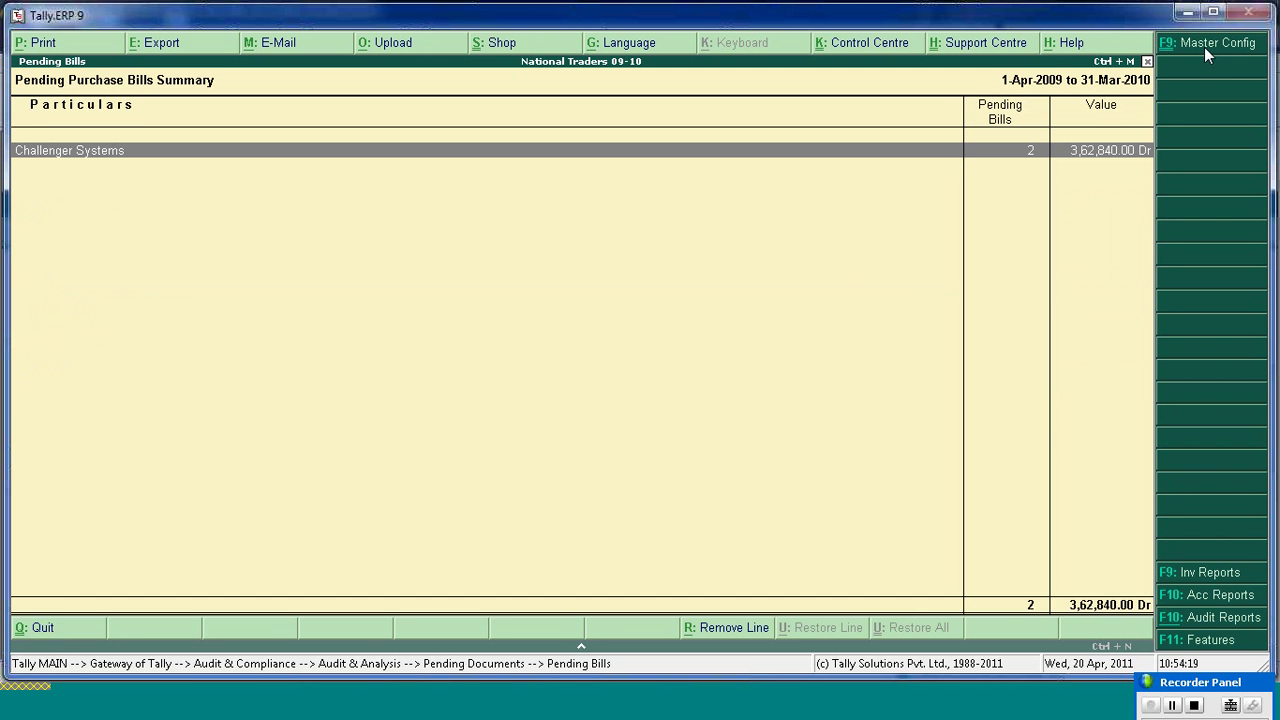
key("Return")
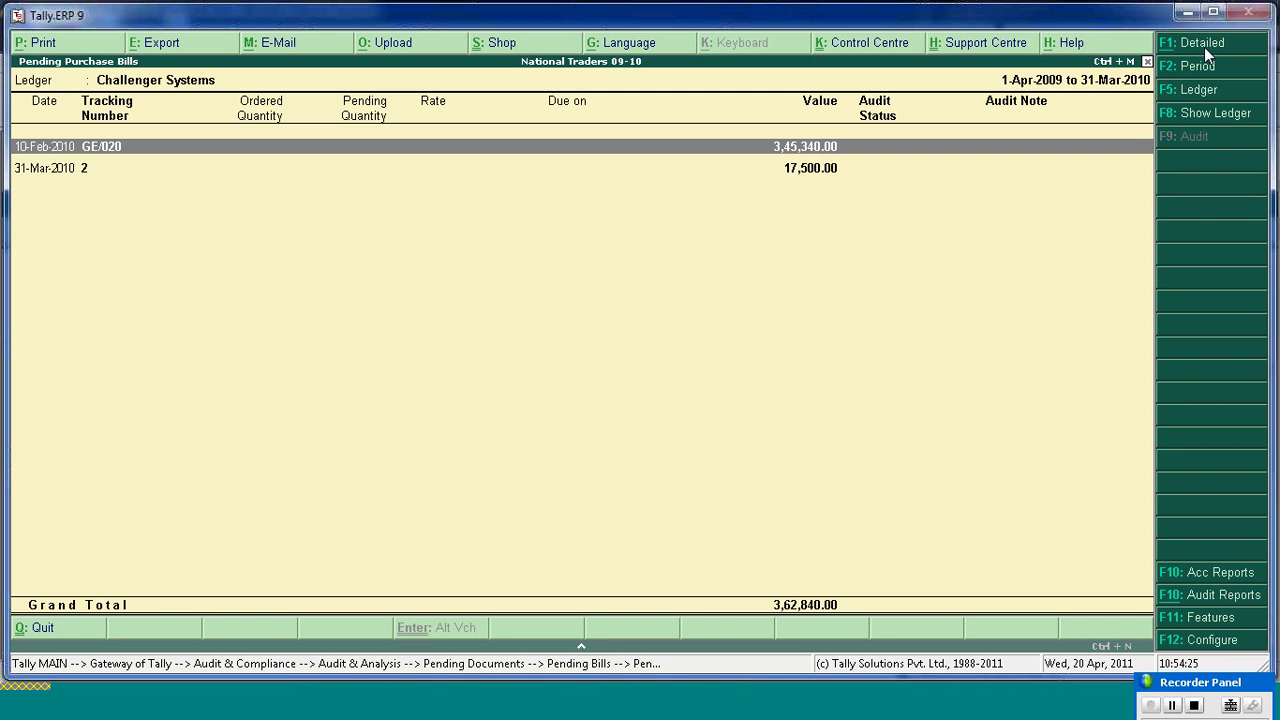
key("alt+F1")
key("Down")
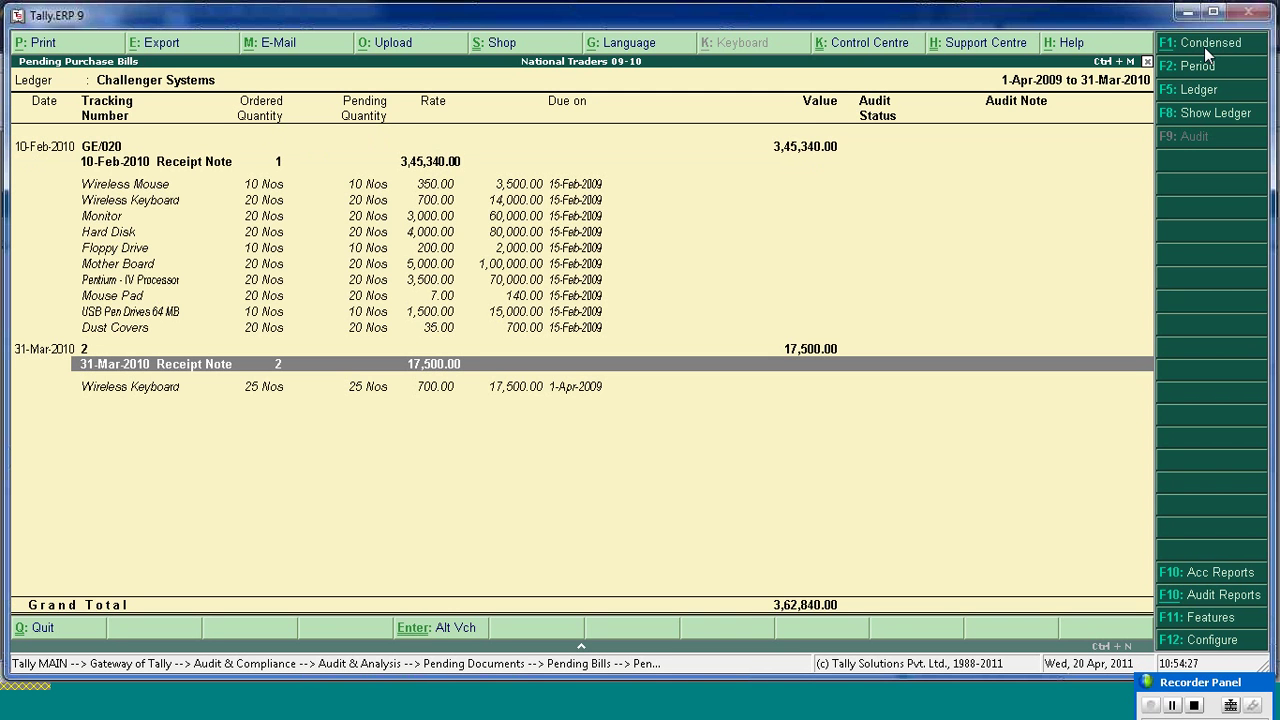
- From Pending Documents, show Computer Junction's detailed entries under Goods Delivered but Bills not Made
key("Escape")
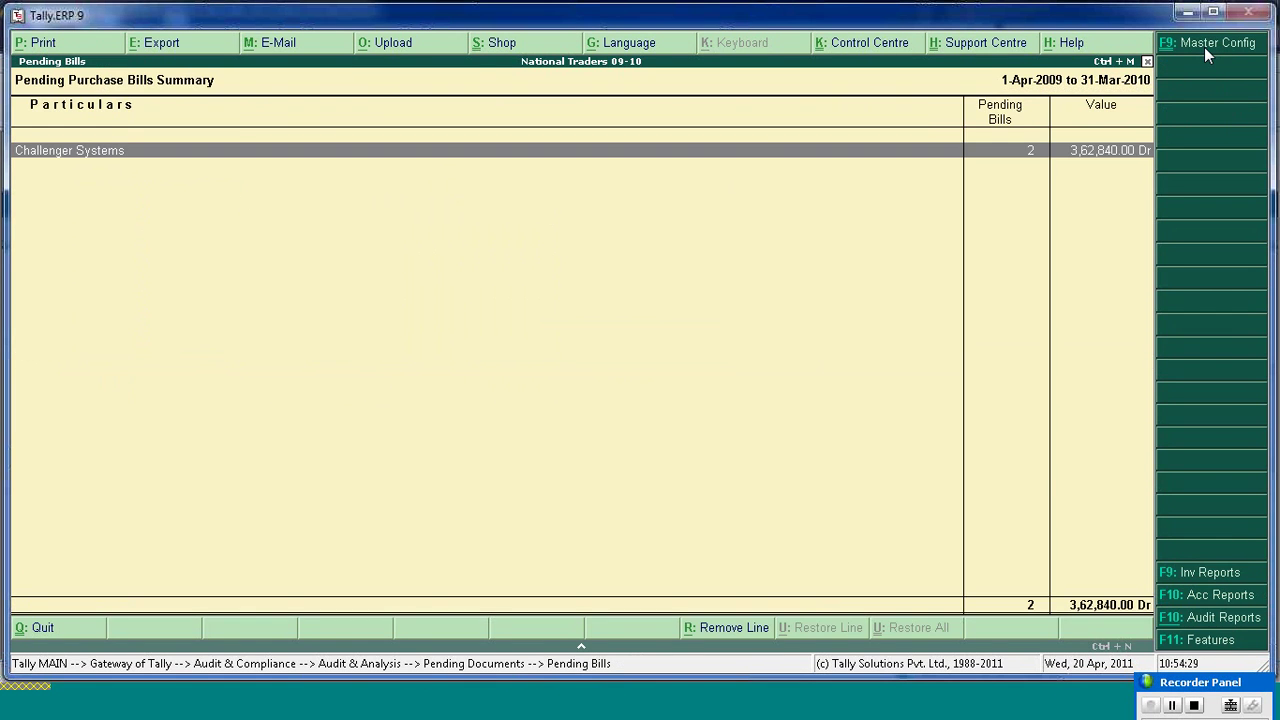
key("Escape")
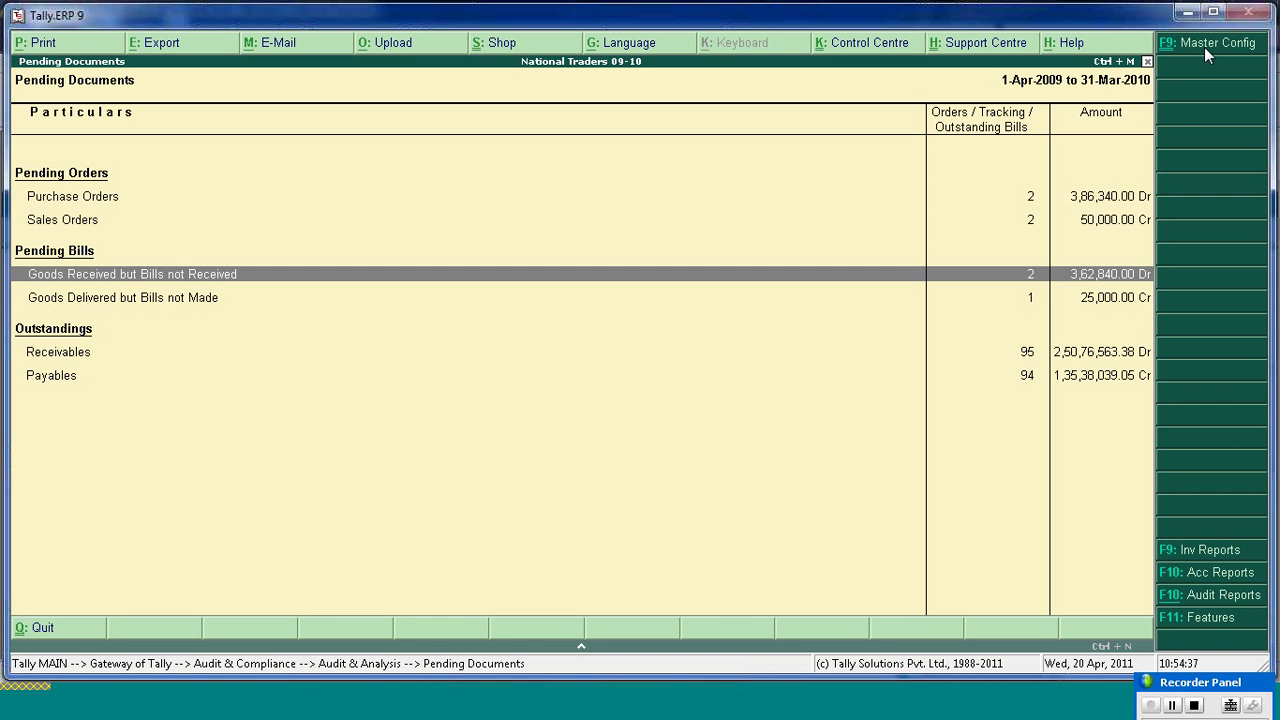
key("Down")
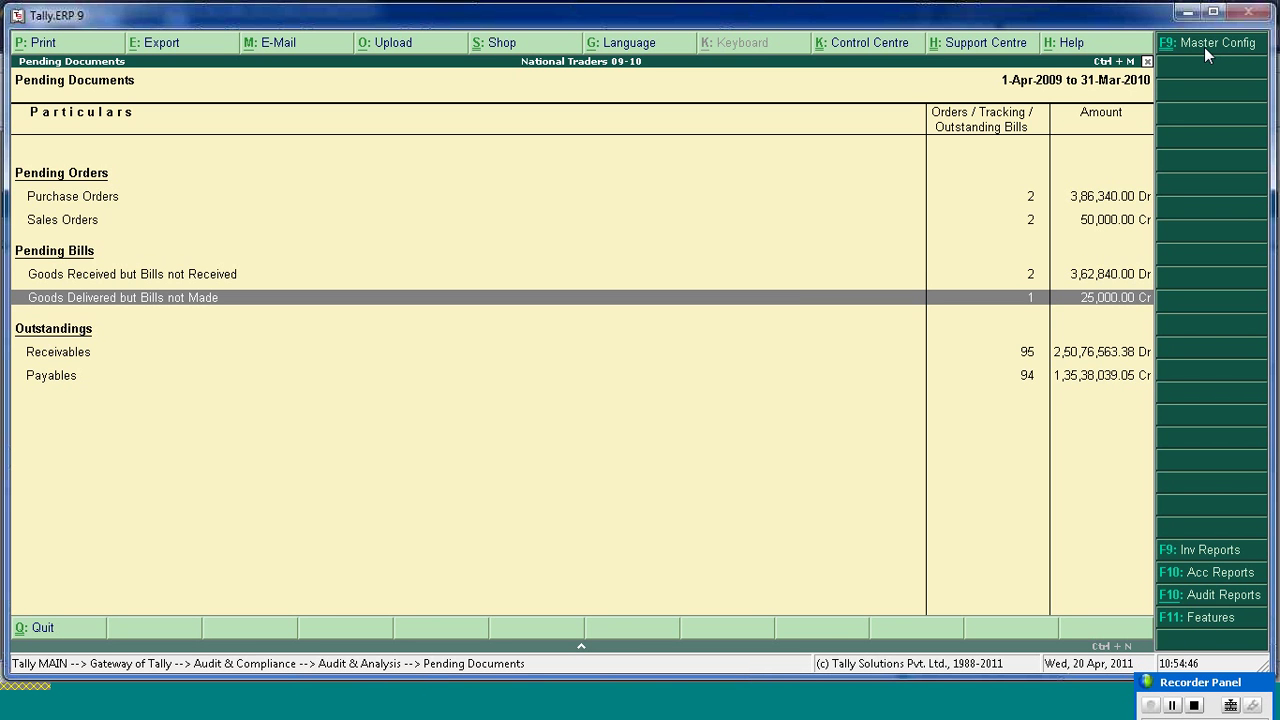
key("Return")
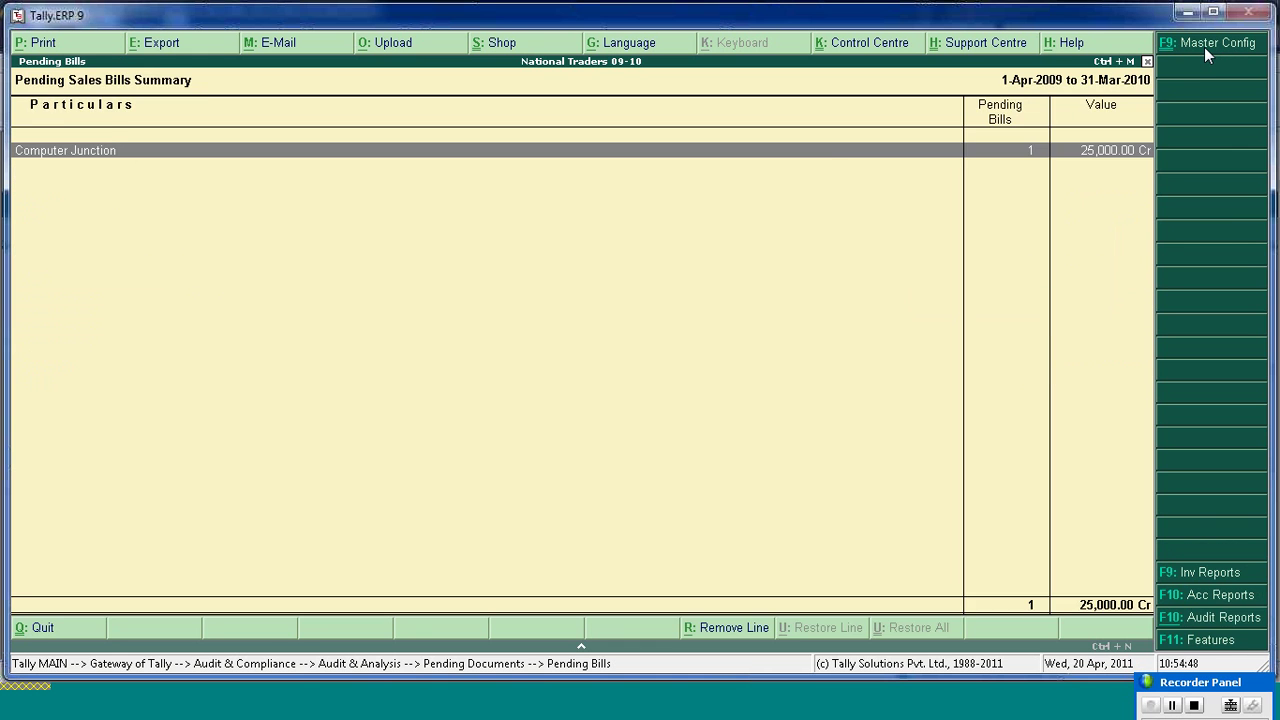
key("Return")
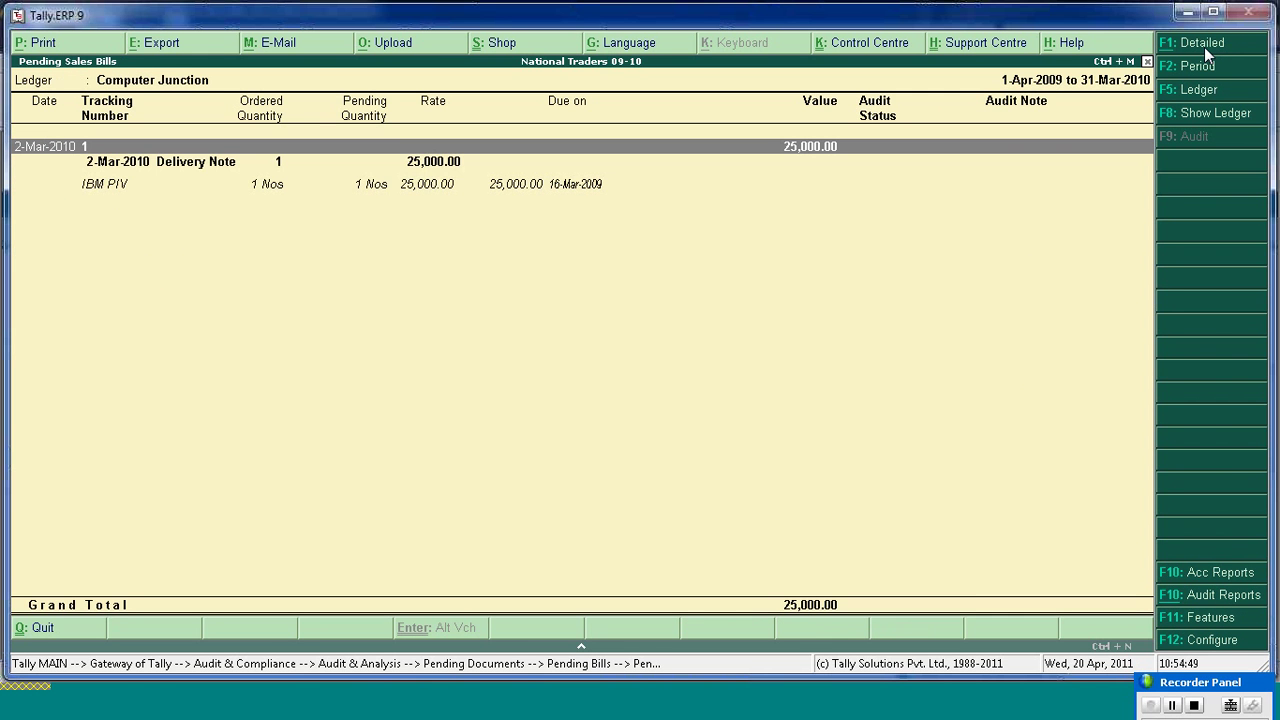
key("alt+F1")
- Return to the Pending Documents overview and select Receivables under Outstandings
key("Escape")
key("Escape")
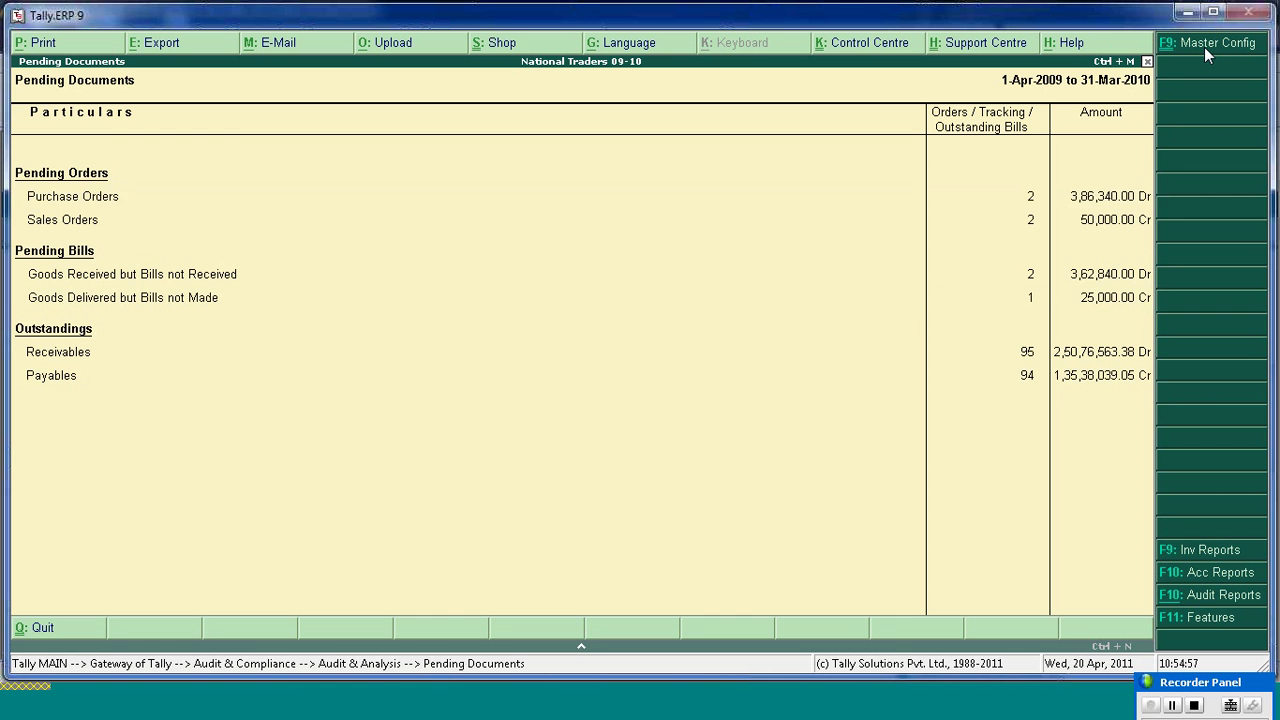
key("Down")
key("Down")
key("Down")
key("Down")
key("Down")
key("Down")
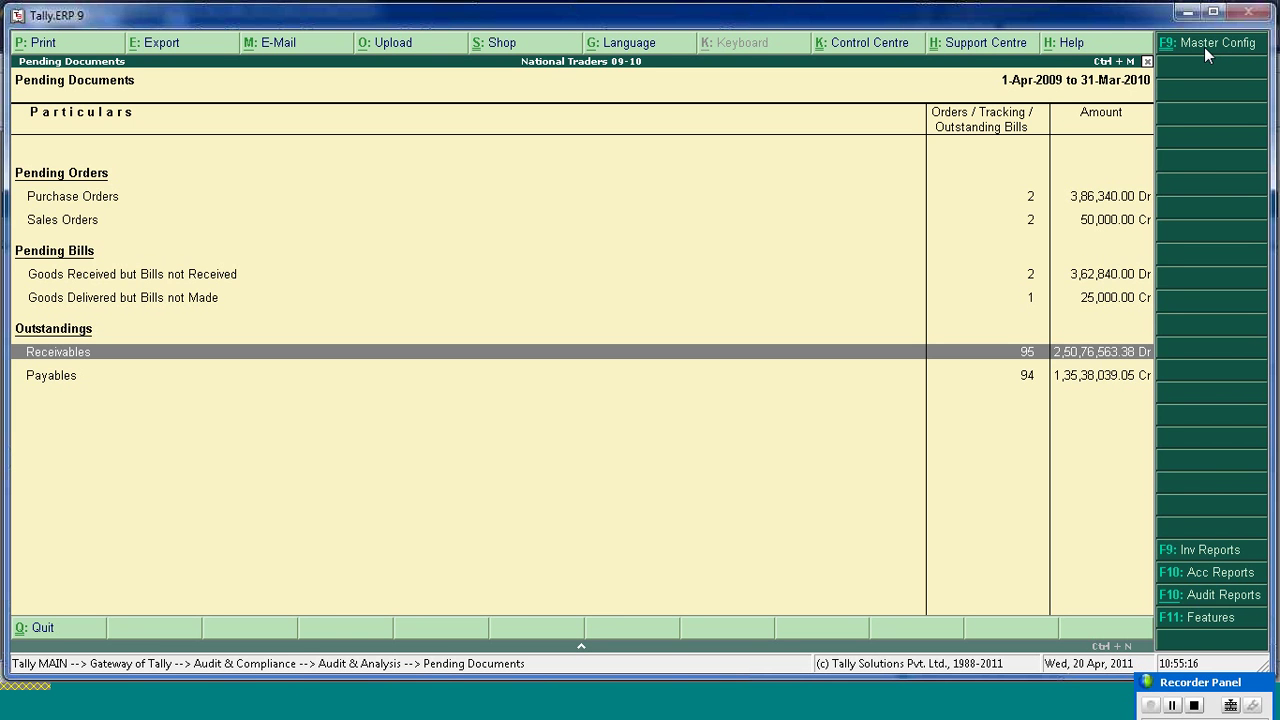
key("space")
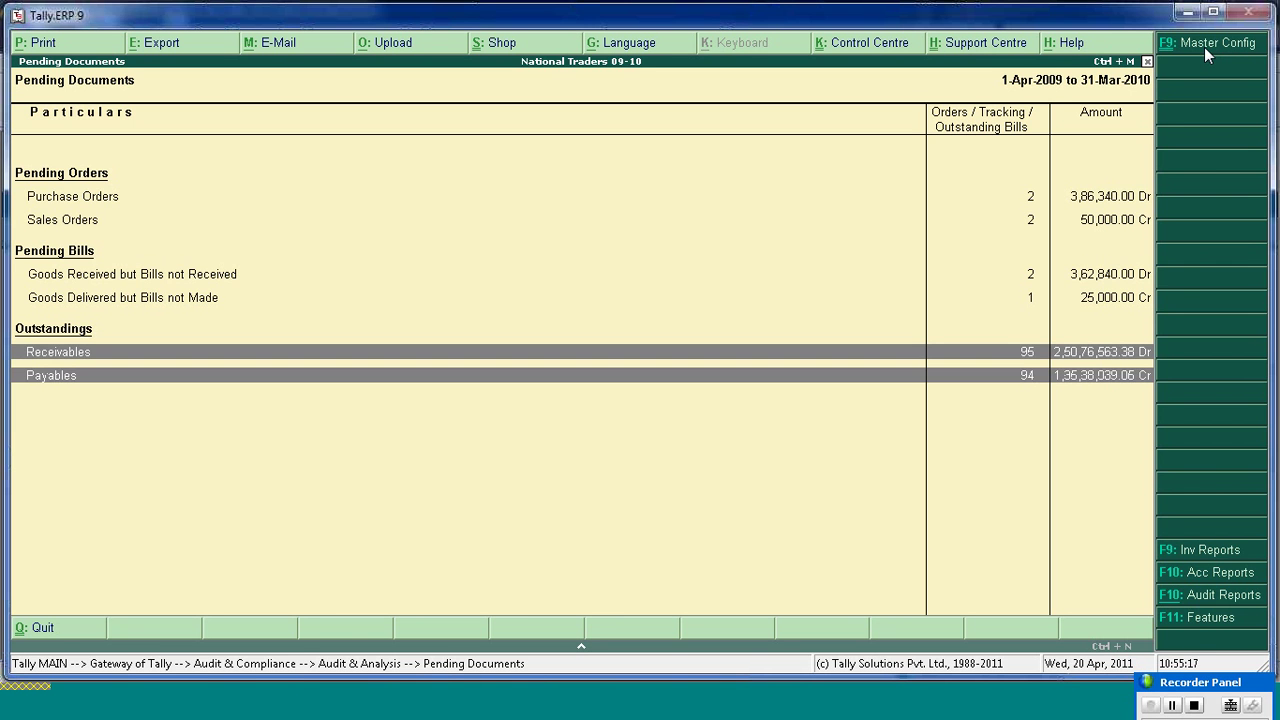
key("Up")
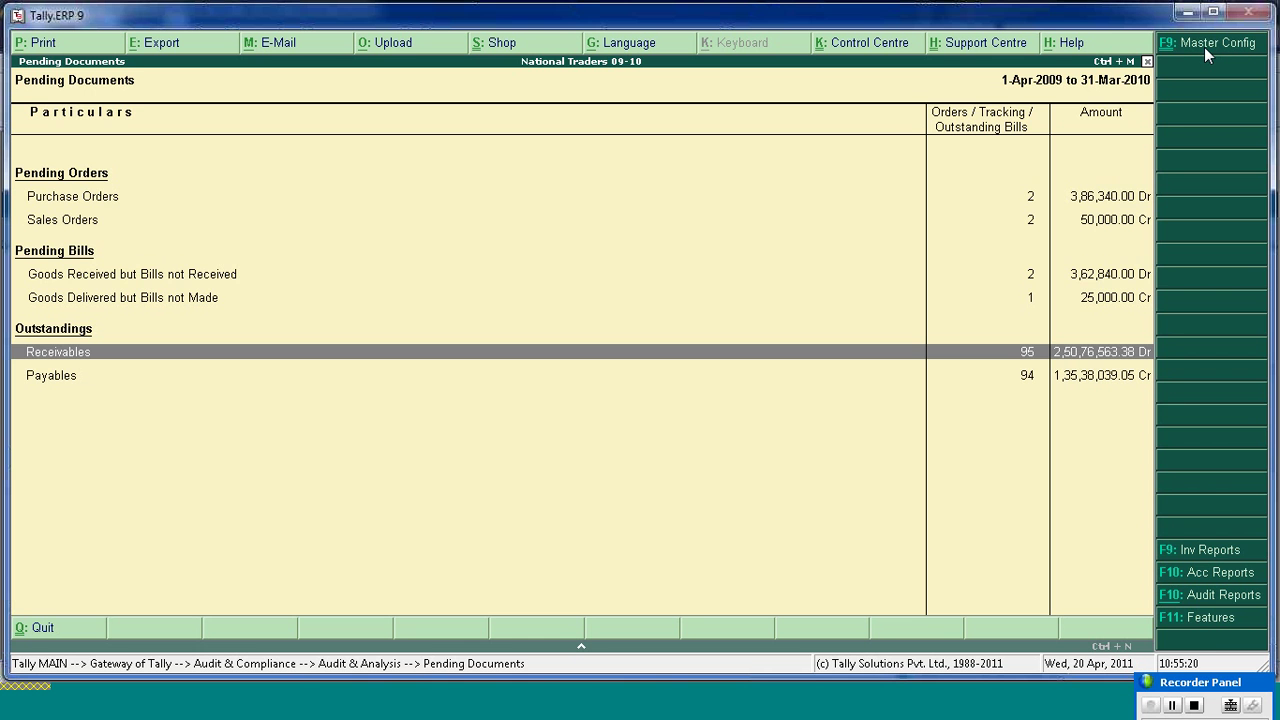
- Open the Receivables Summary and restrict it to exceptions
key("Return")
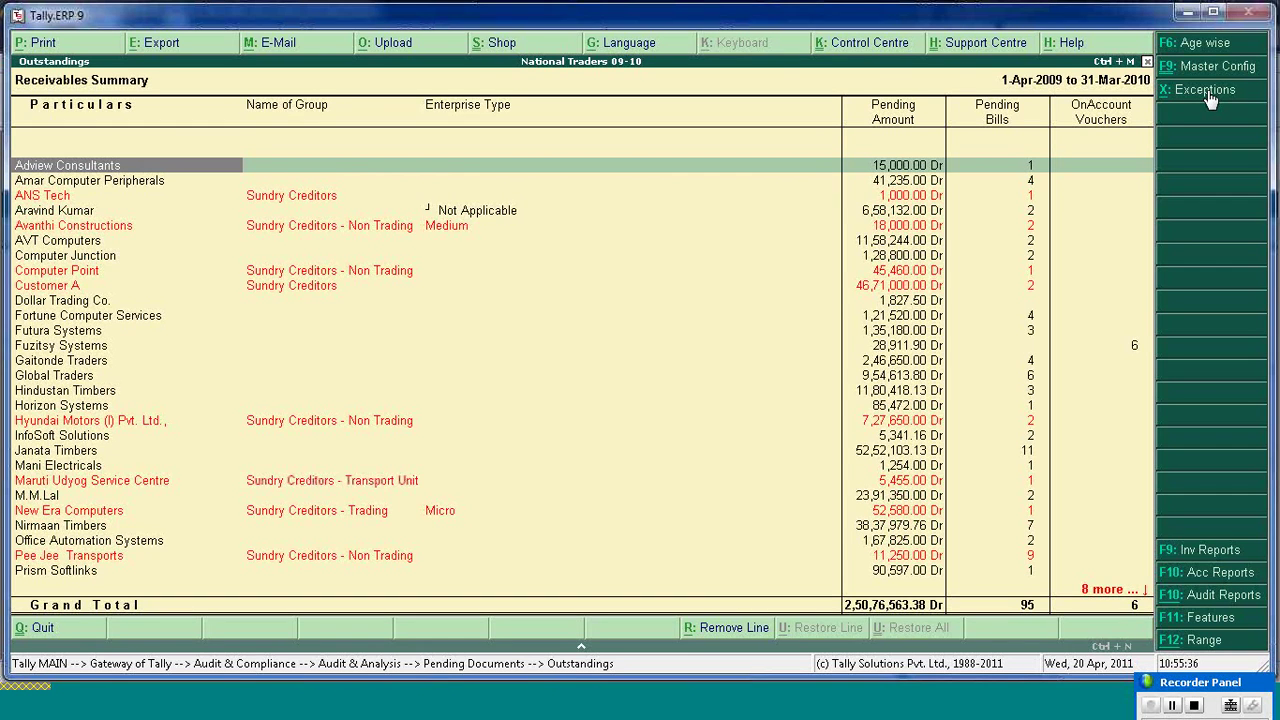
left_click(1208, 92)
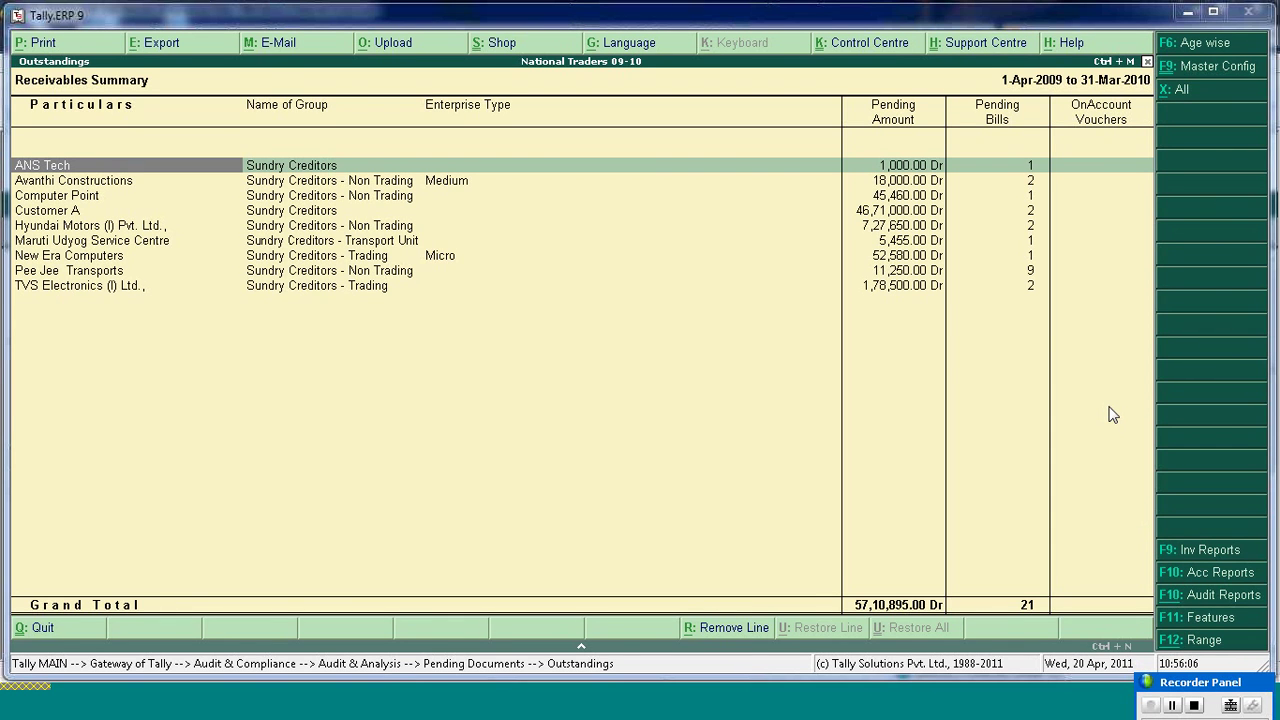
- View the company's Accounting Features and Inventory Features, and return to the Receivables Summary without changing any setting
left_click(1197, 621)
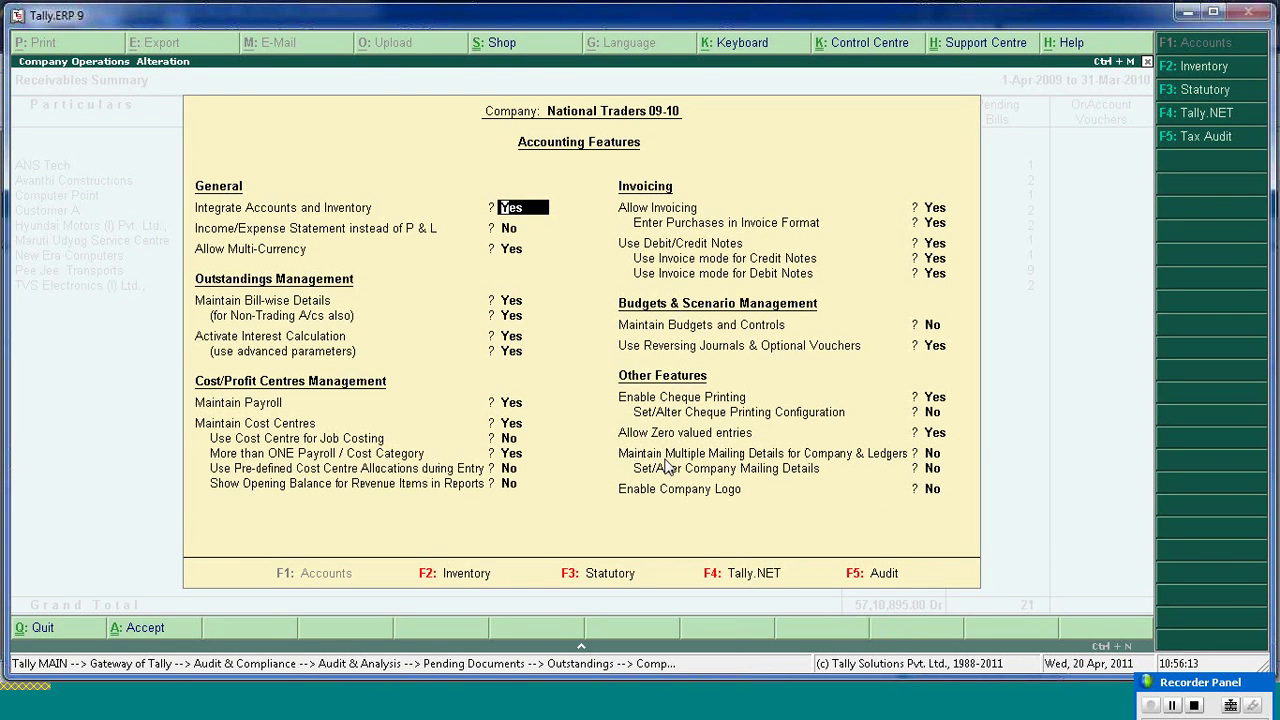
left_click(445, 576)
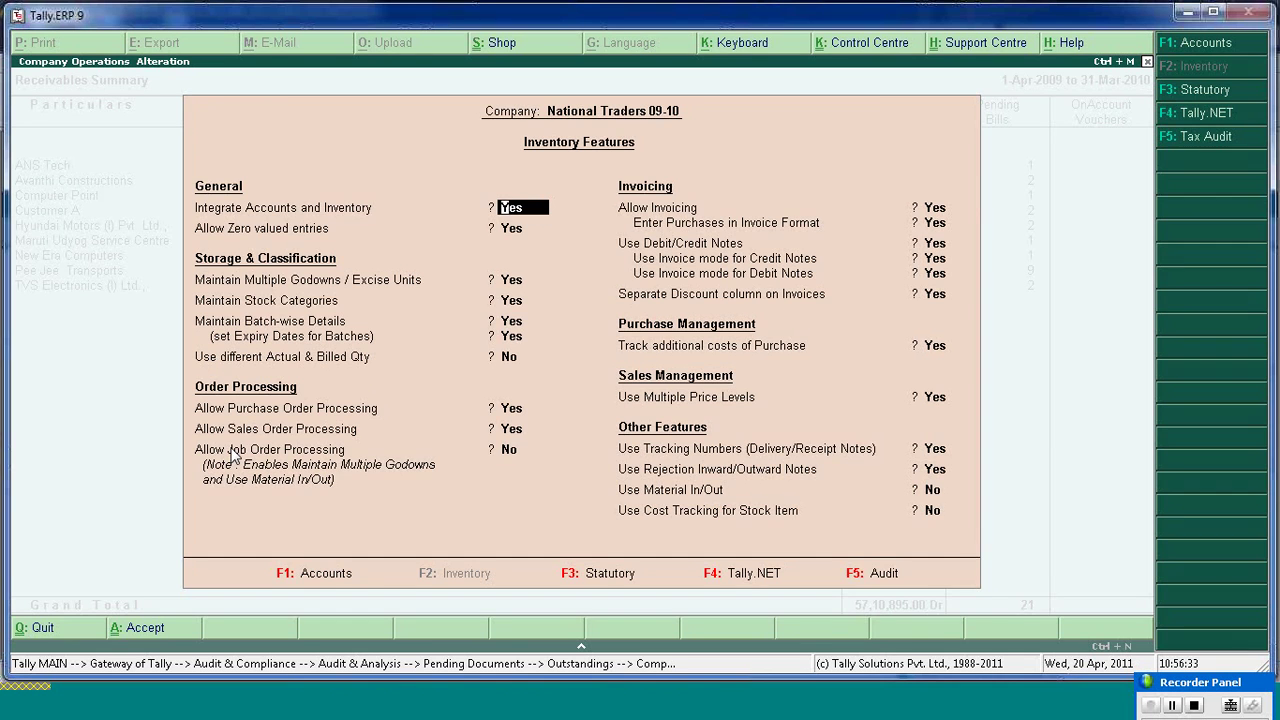
key("Escape")
key("y")
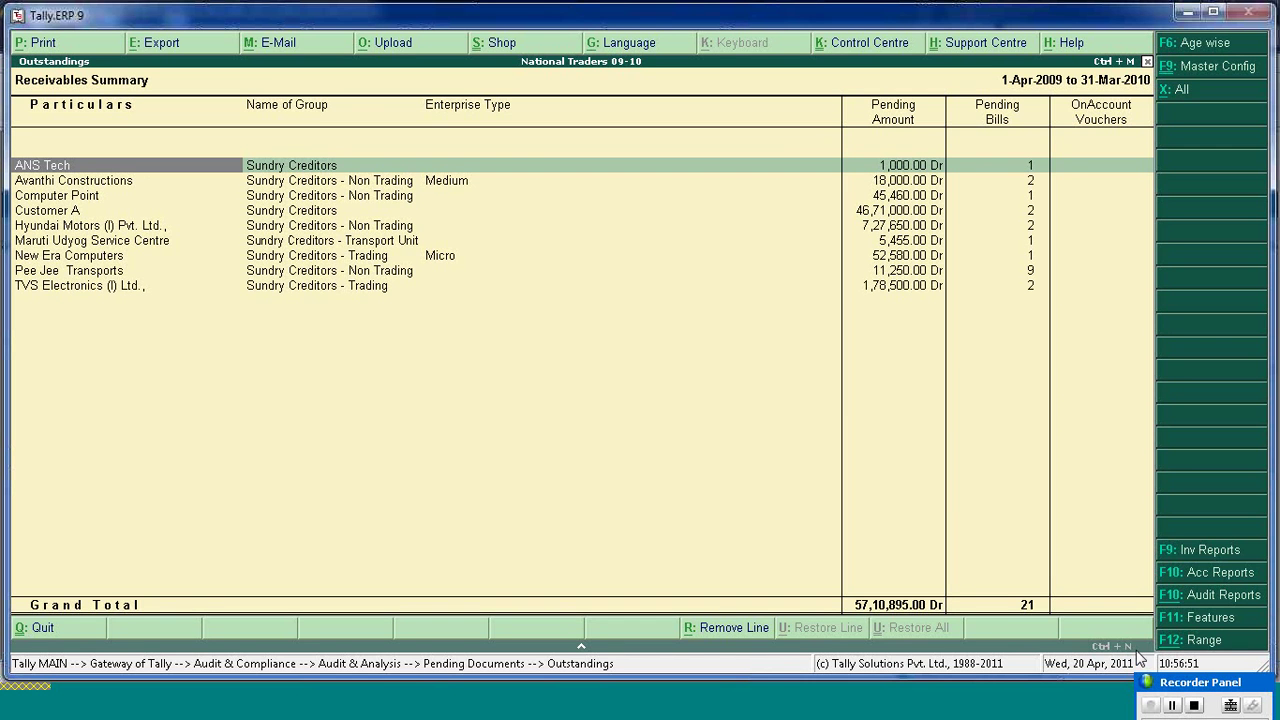
left_click(1205, 618)
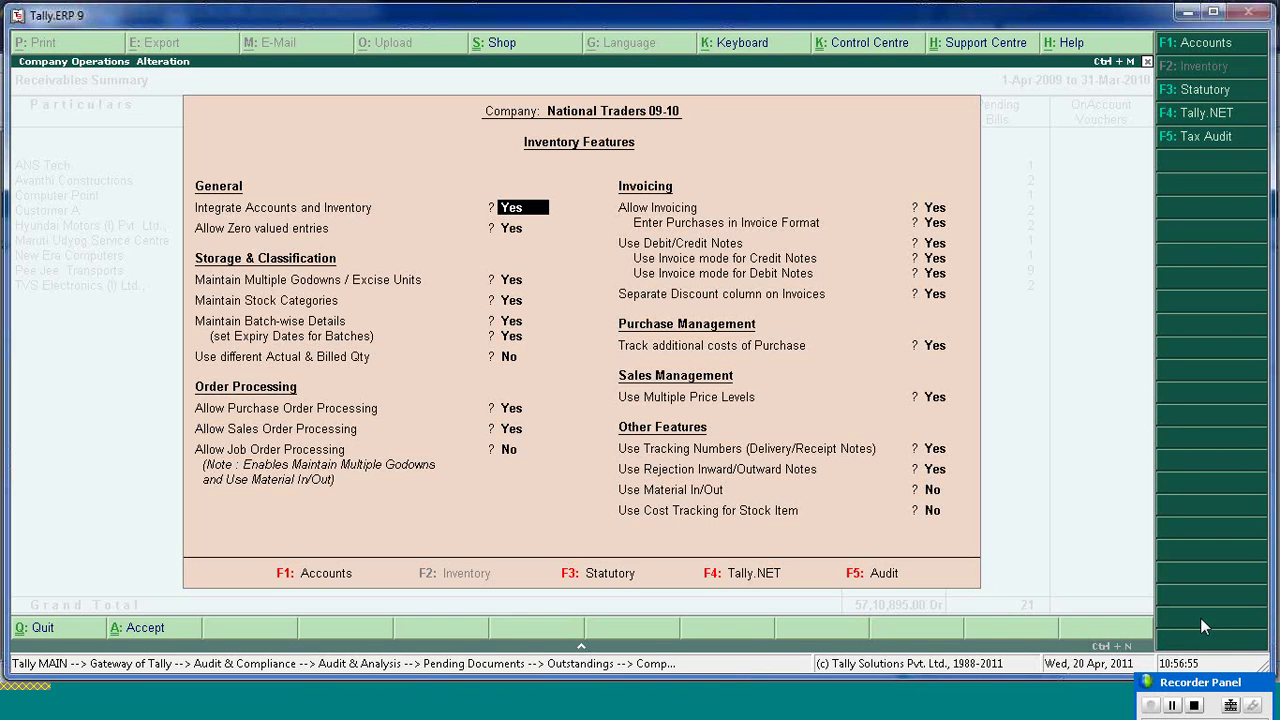
key("BackSpace")
key("Escape")
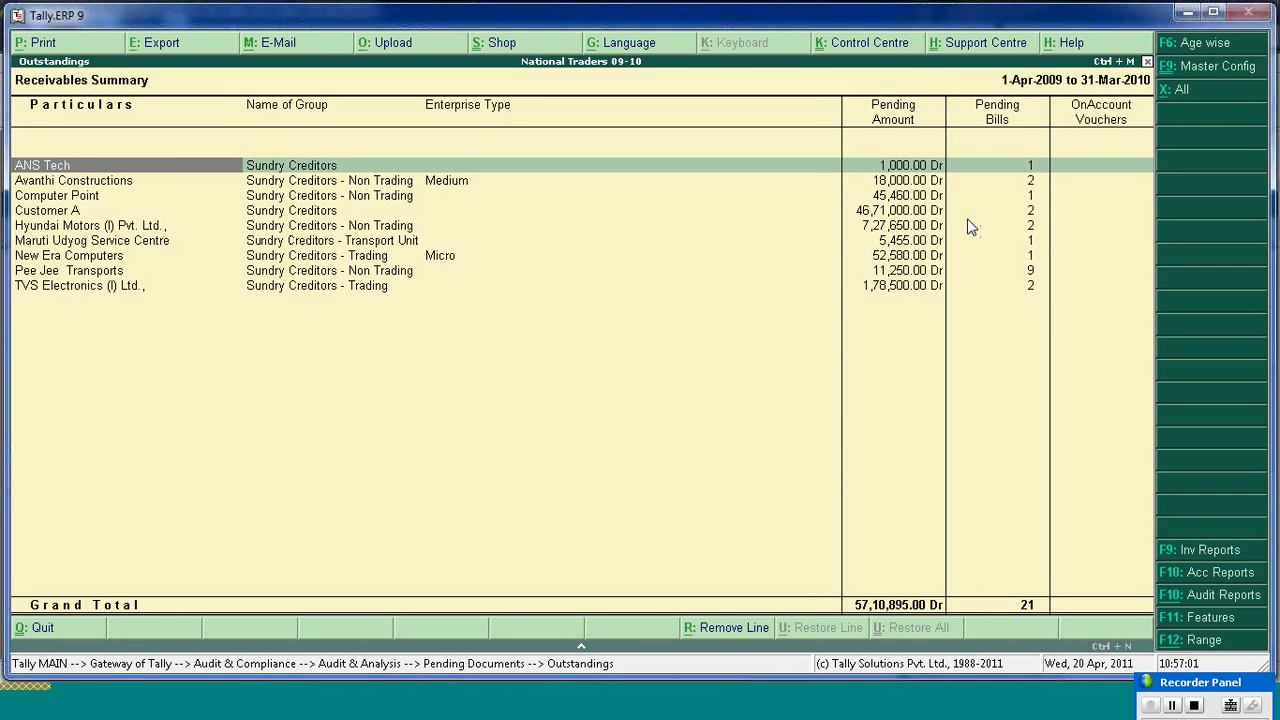
- Reopen the Receivables Summary, showing its exceptions only and switching back to the list of all parties
key("Escape")
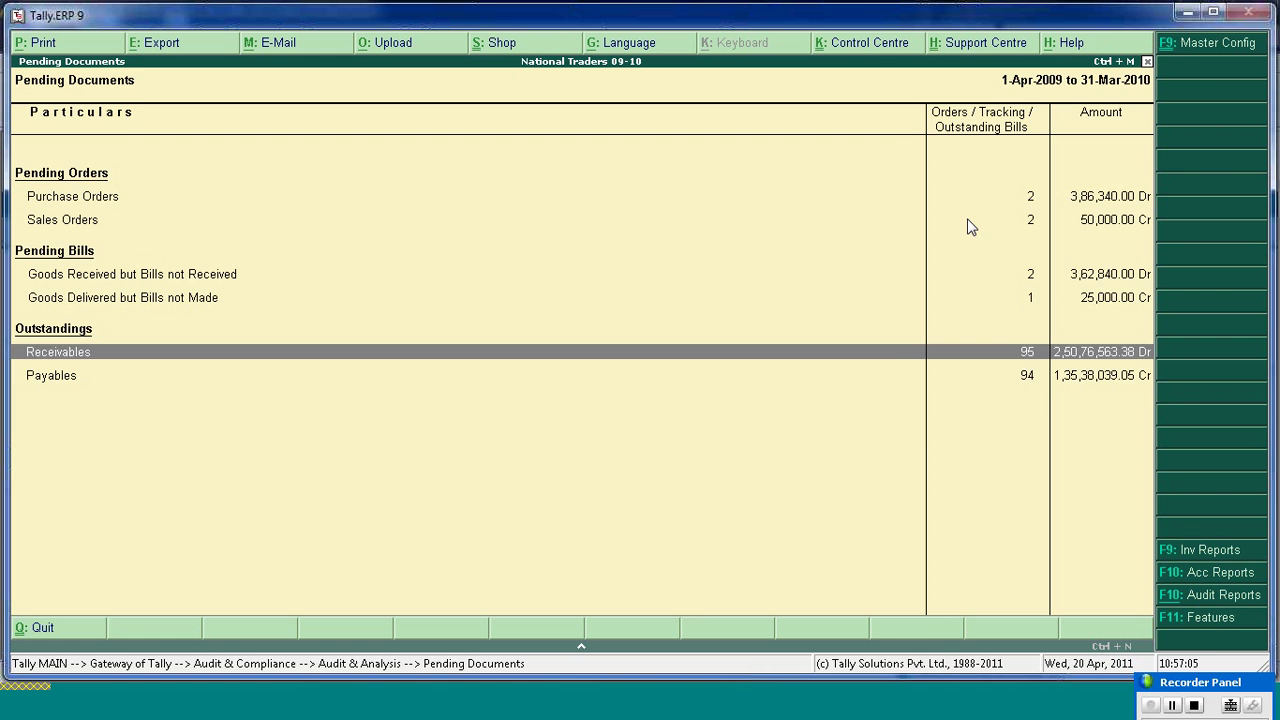
key("Return")
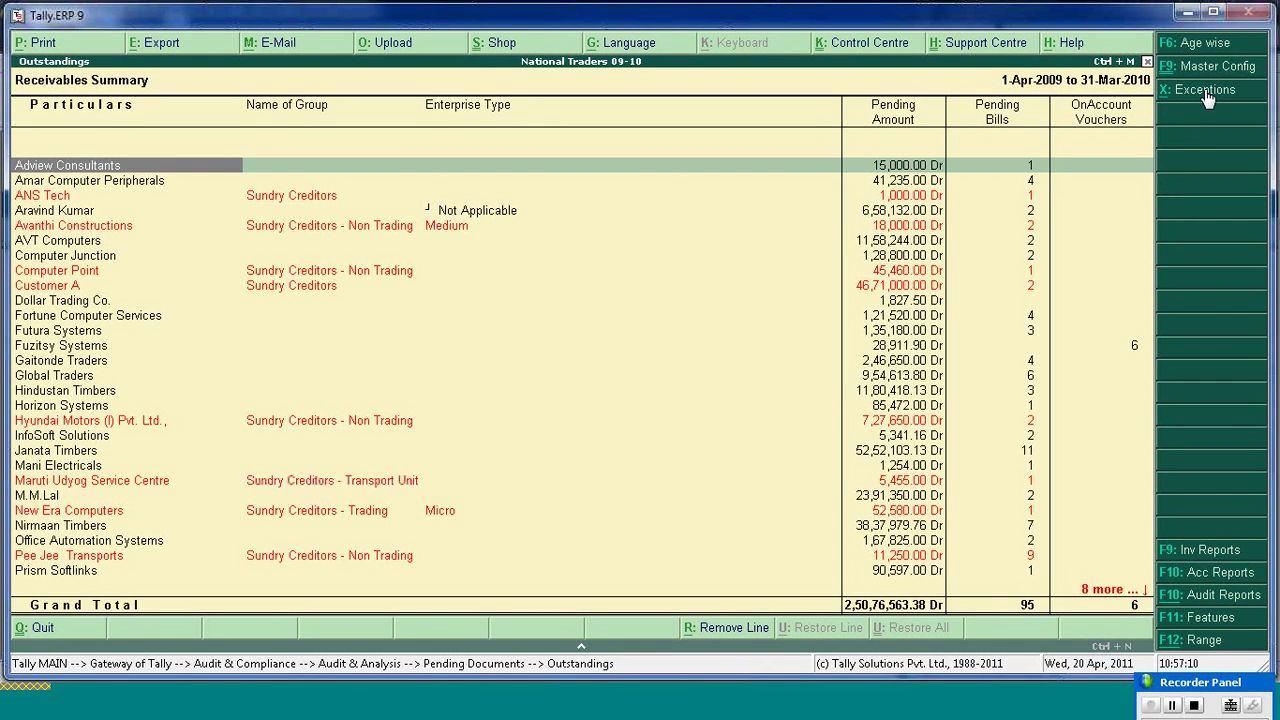
left_click(1205, 90)
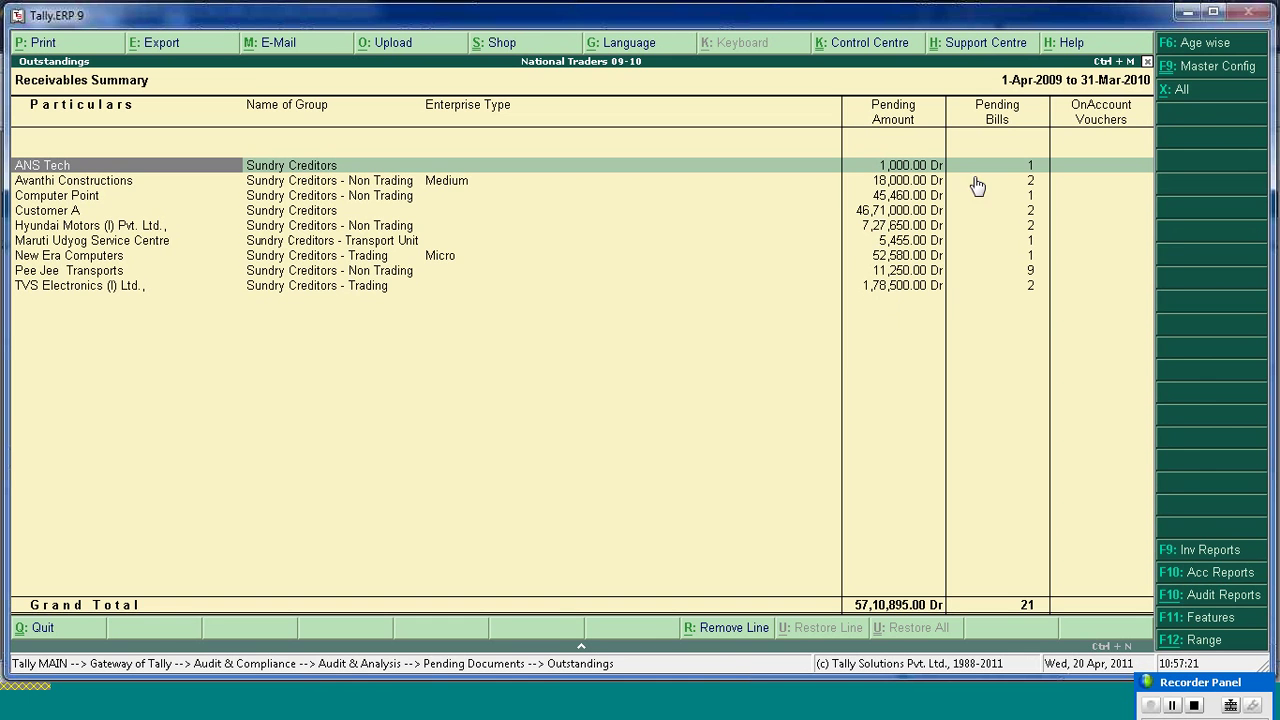
left_click(1183, 93)
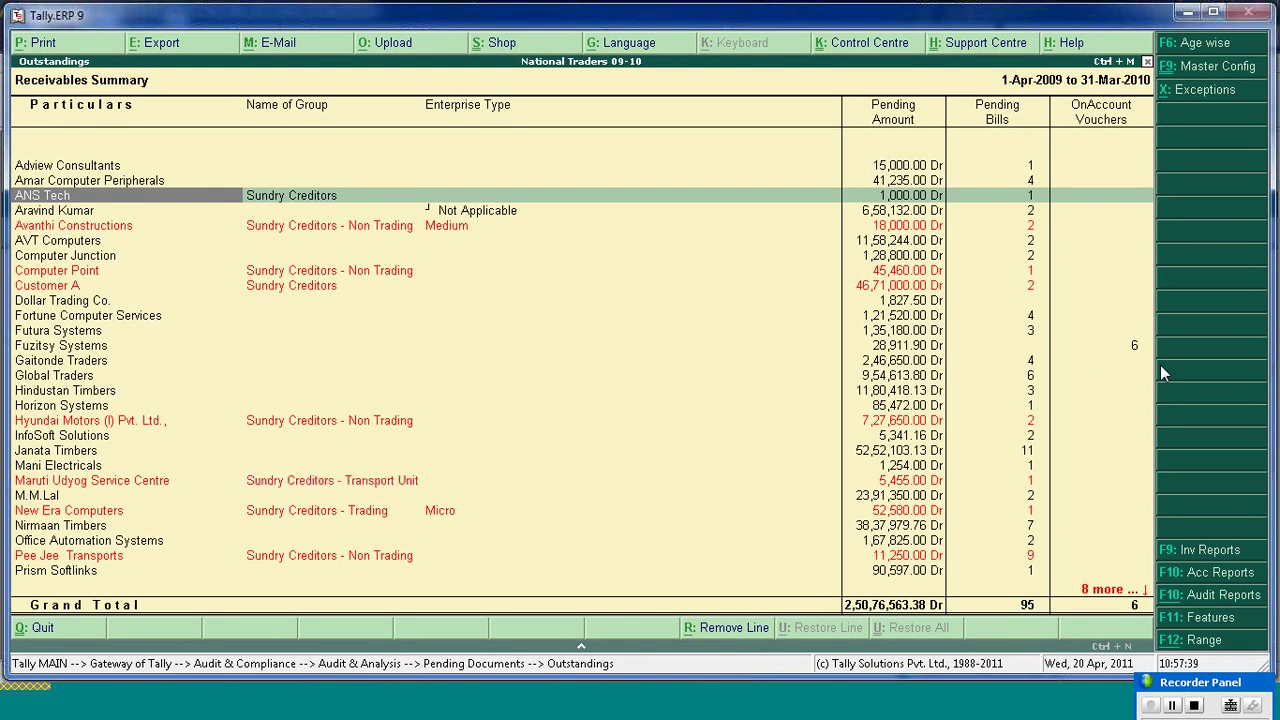
- Inspect the detailed entries behind Fuzitsy Systems' On Account outstanding, and return to the Receivables Summary
key("Down")
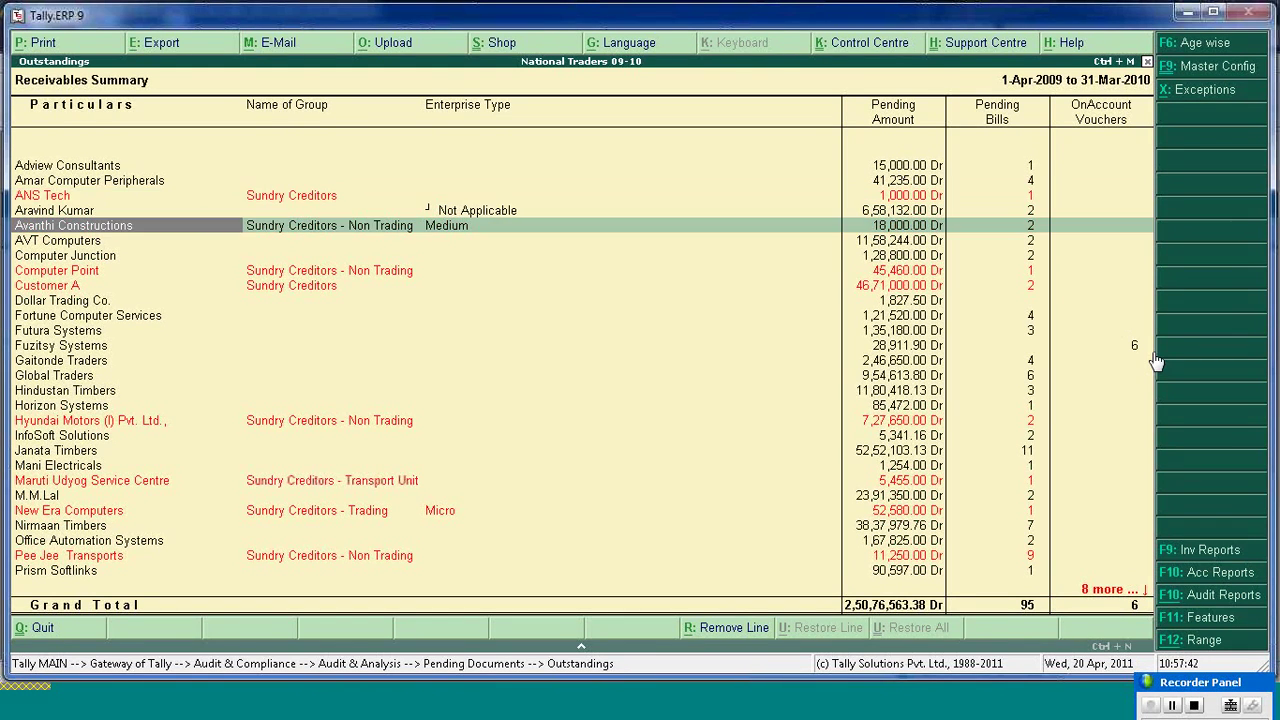
key("Down")
key("Down")
key("Down")
key("Down")
key("Down")
key("Down")
key("Down")
key("Down")
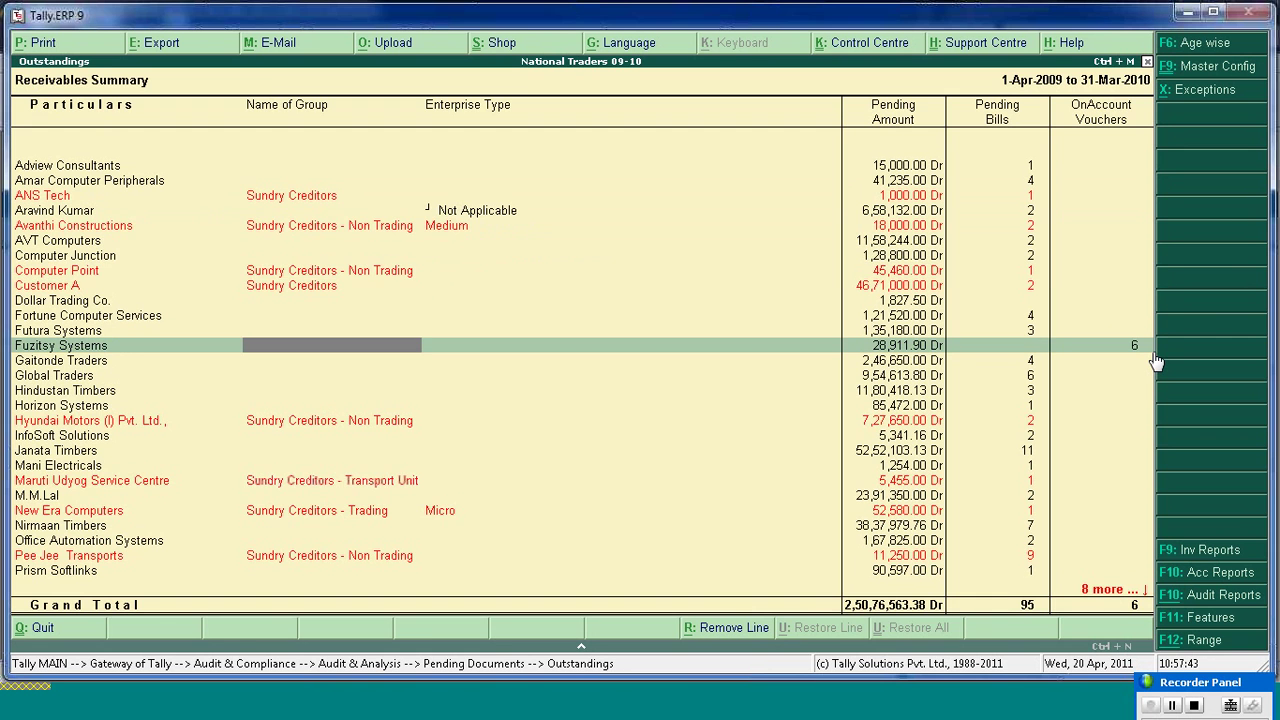
key("Return")
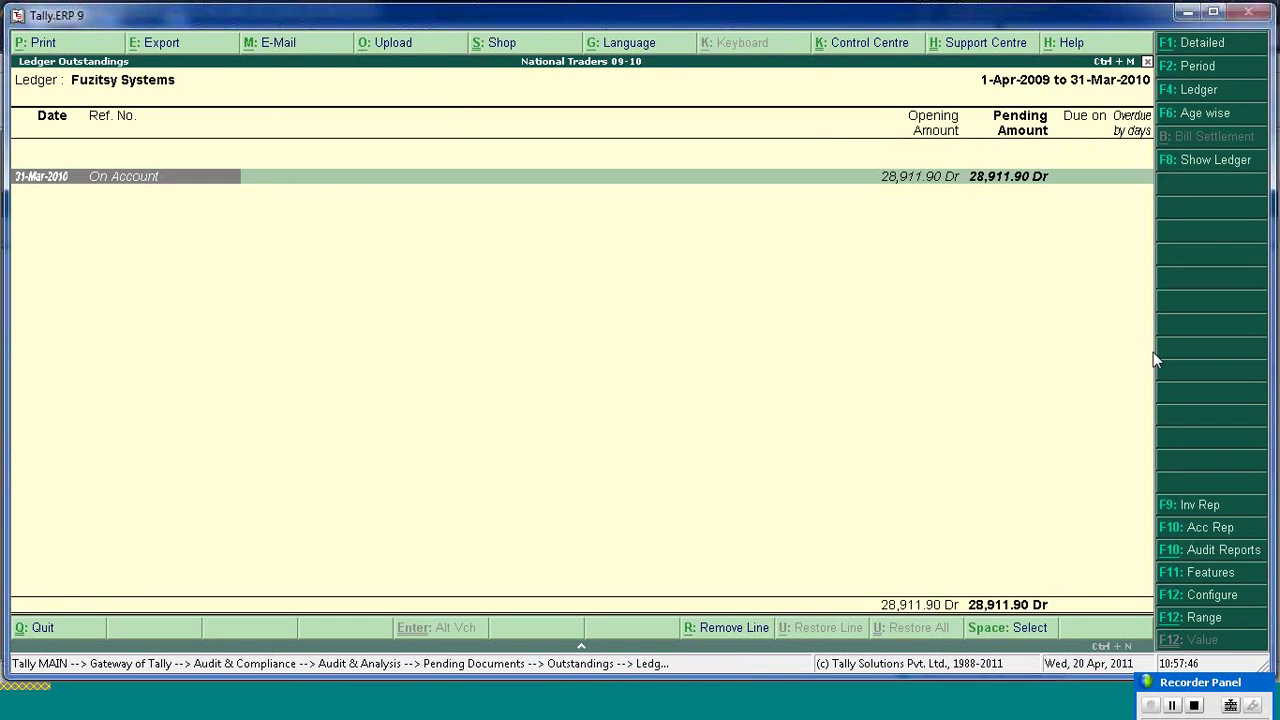
key("shift+Return")
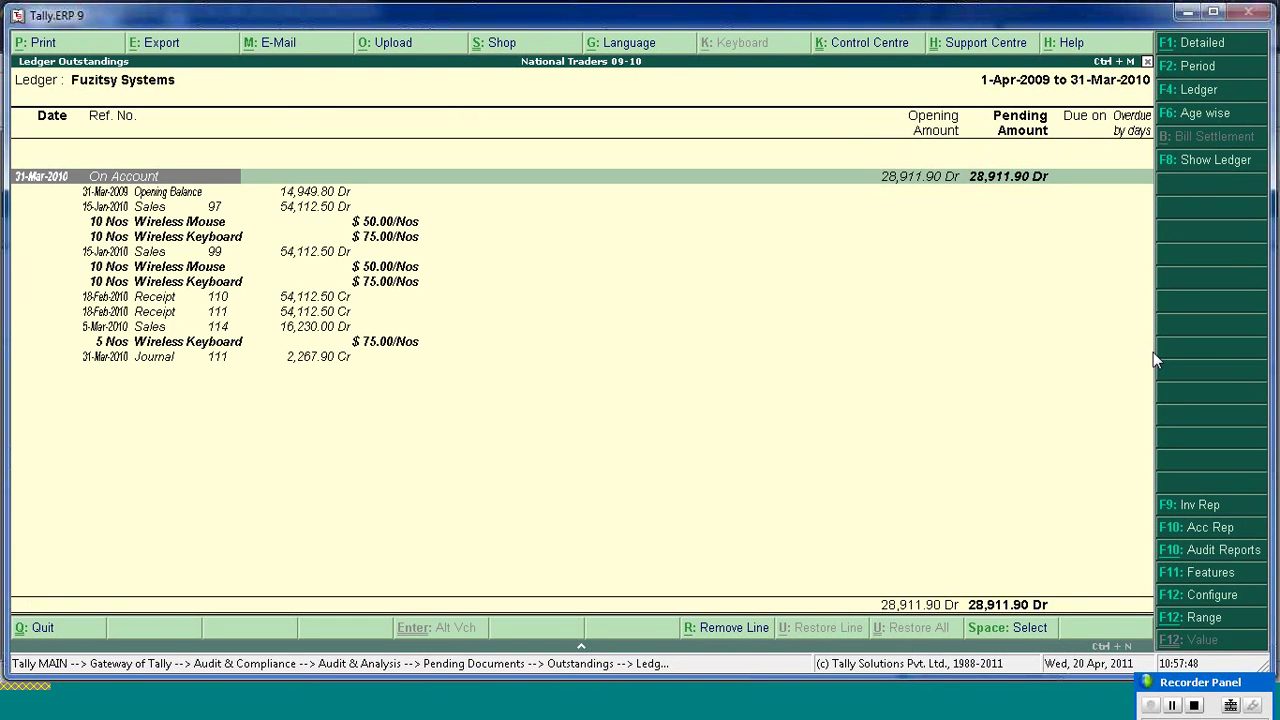
key("Escape")
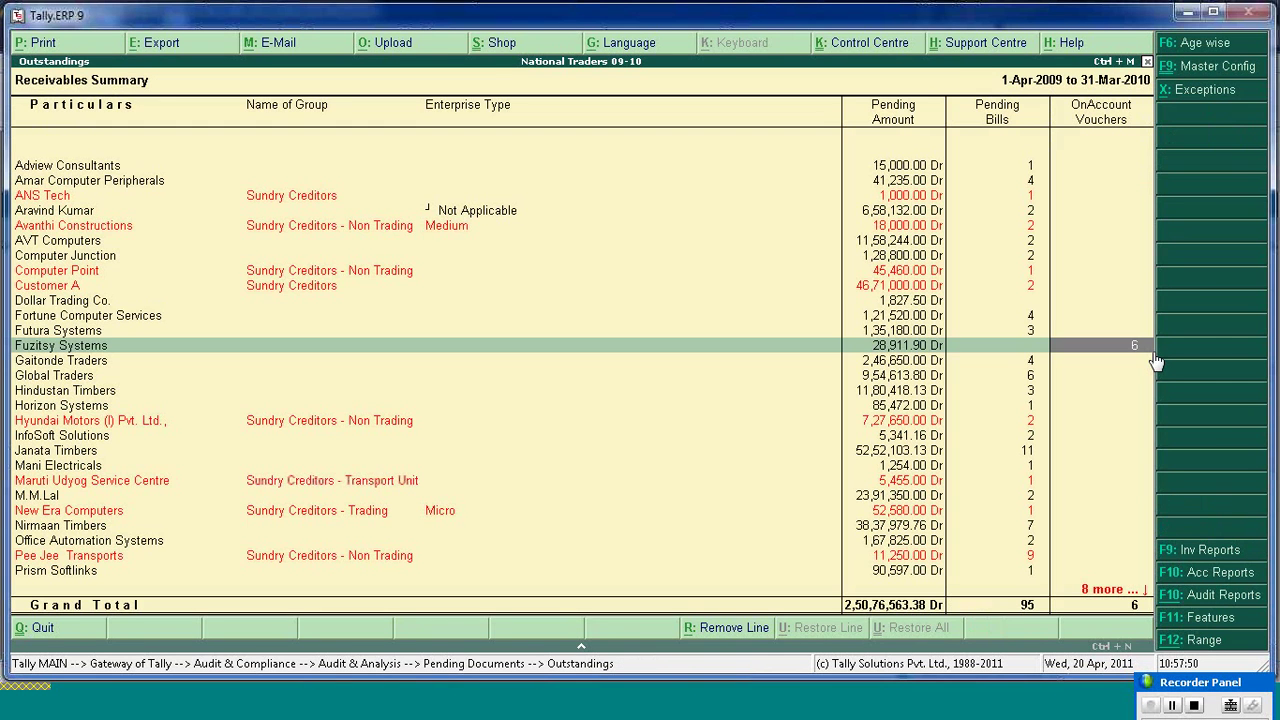
- Look through the Receivables Summary from Fuzitsy Systems up to Adview Consultants and back to Fuzitsy Systems' OnAccount Vouchers entry
key("Up")
key("Up")
key("Up")
key("Up")
key("Up")
key("Up")
key("Up")
key("Up")
key("Up")
key("Up")
key("Up")
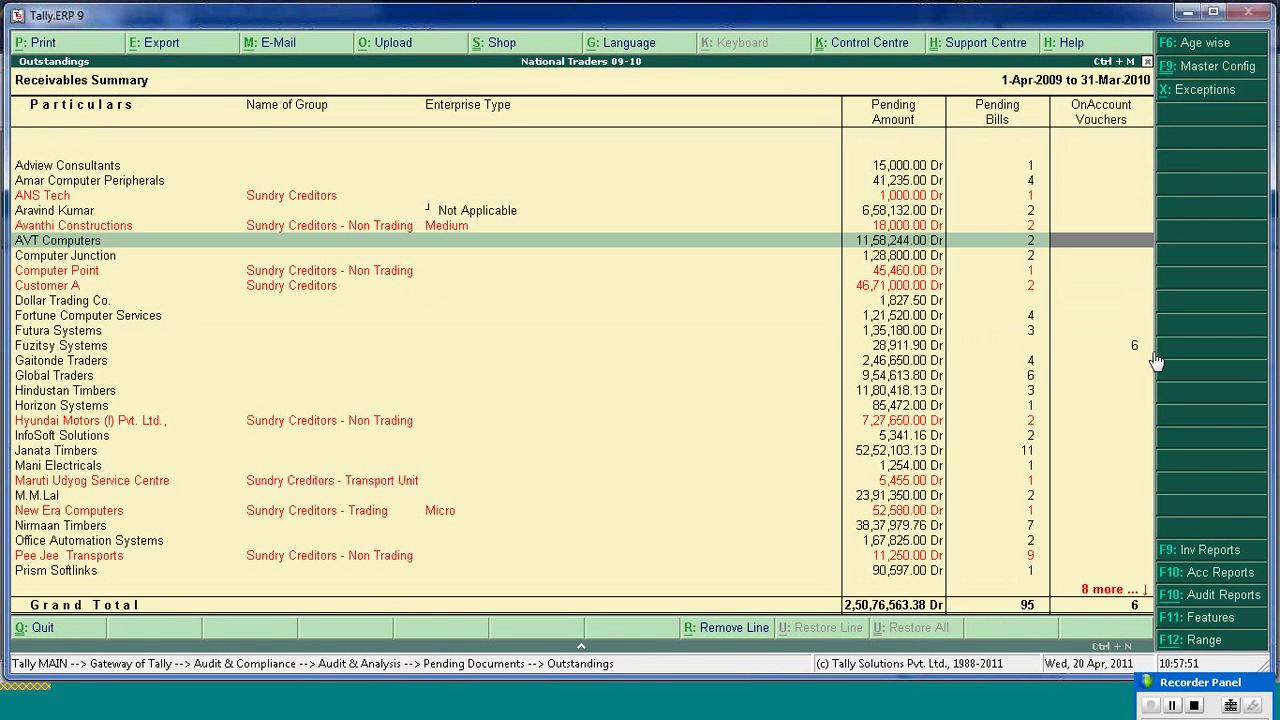
key("Up")
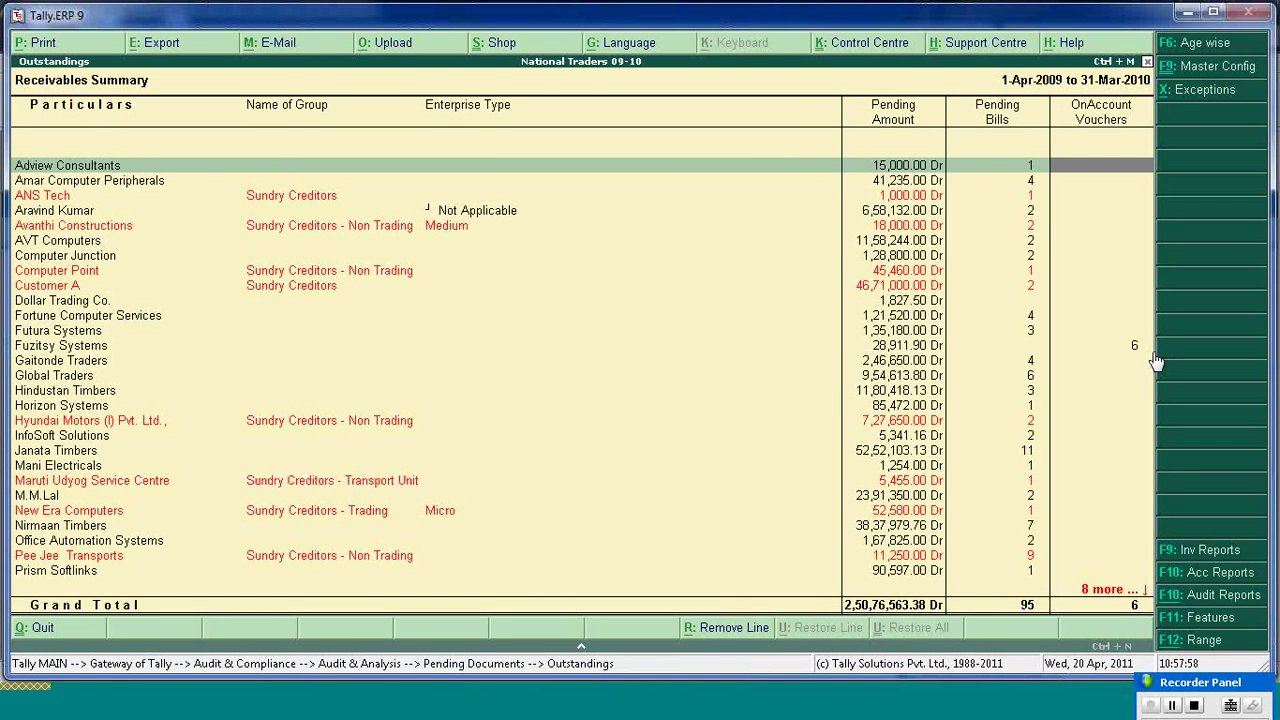
key("Down")
key("Down")
key("Down")
key("Down")
key("Down")
key("Down")
key("Down")
key("Down")
key("Down")
key("Down")
key("Down")
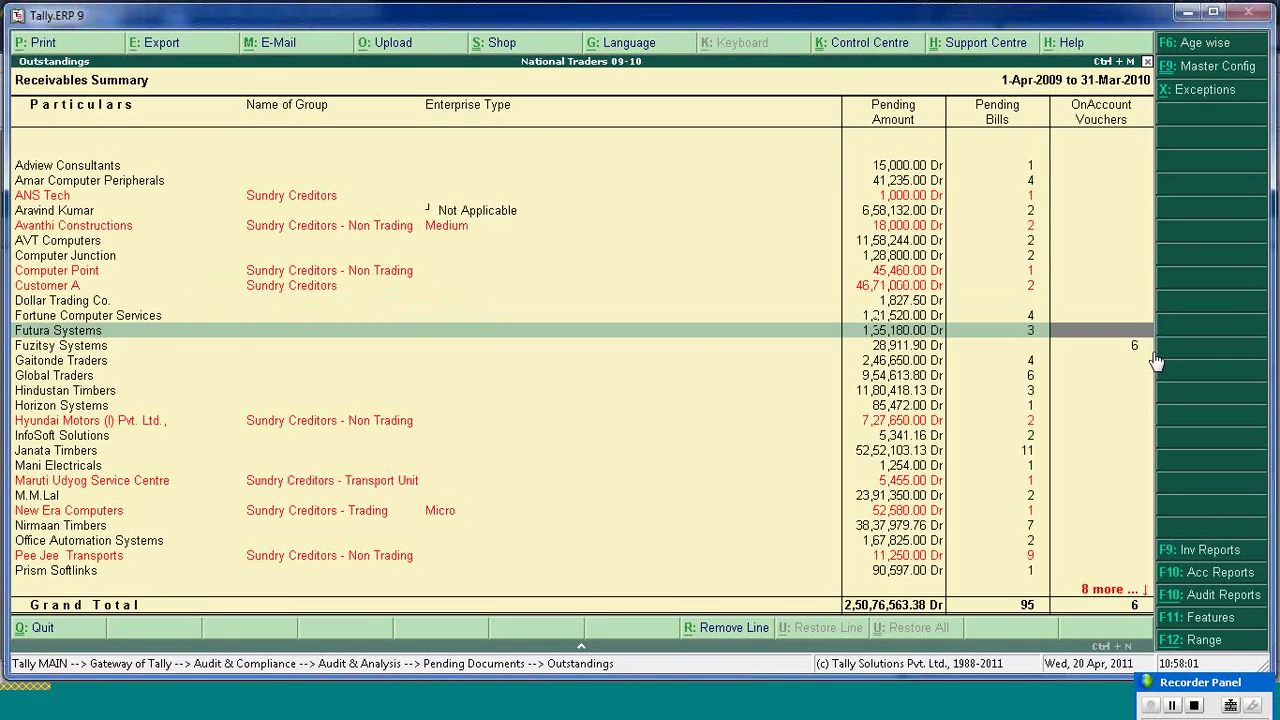
key("Down")
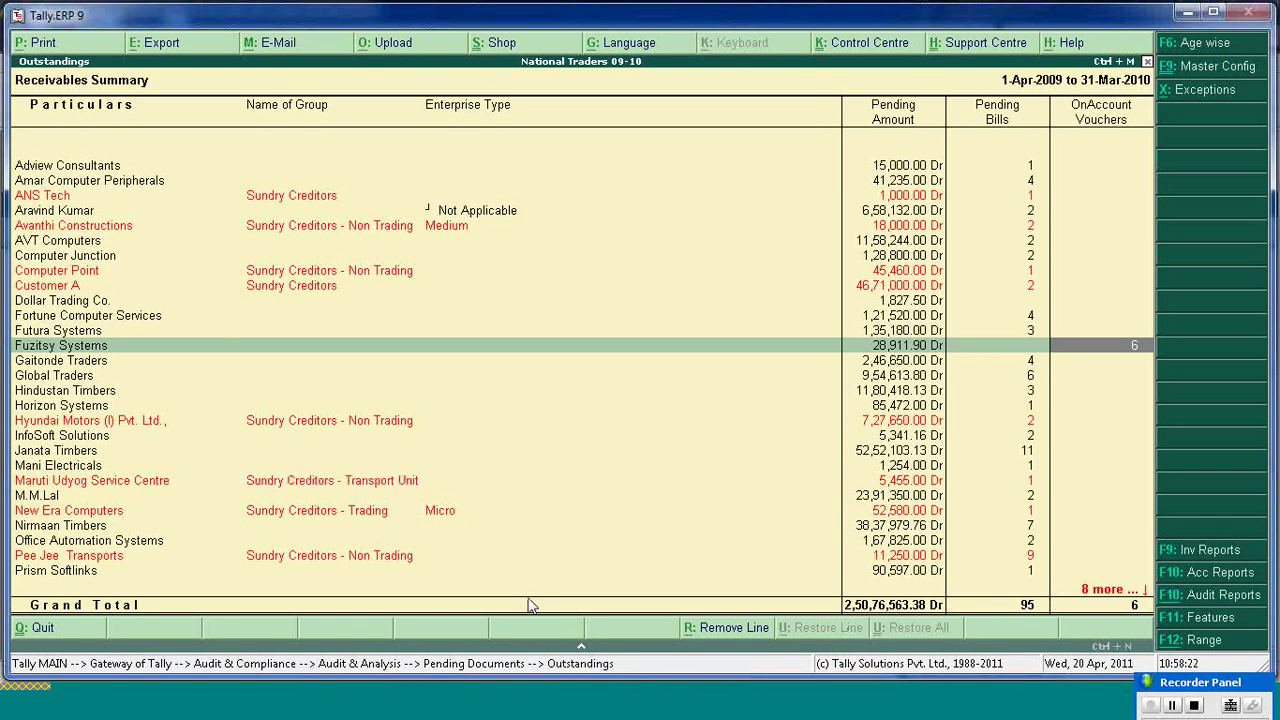
left_click(1204, 640)
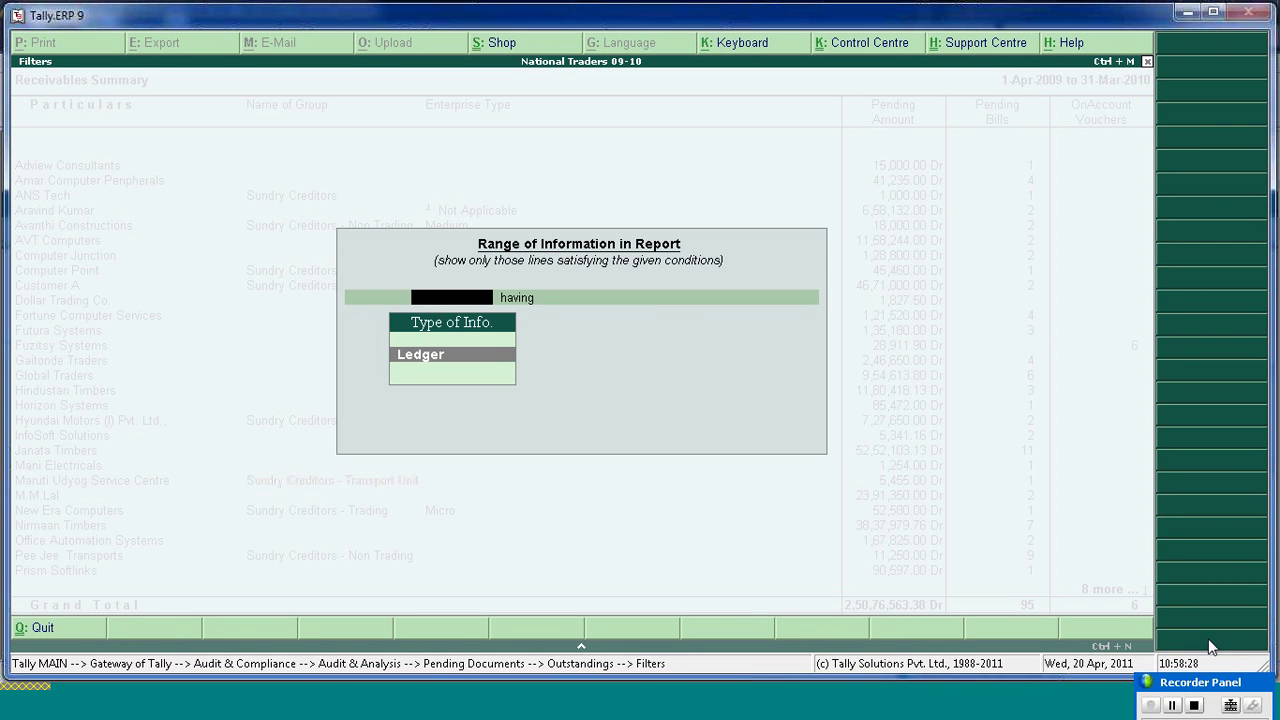
key("Return")
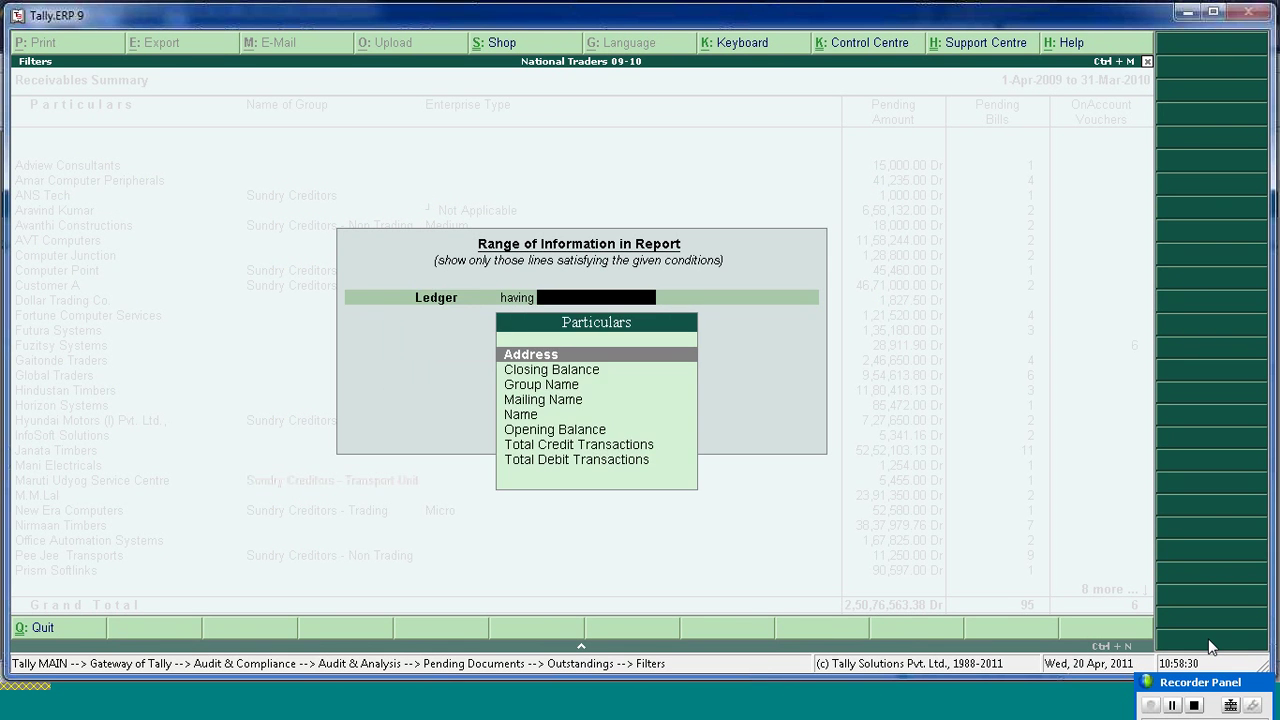
key("Escape")
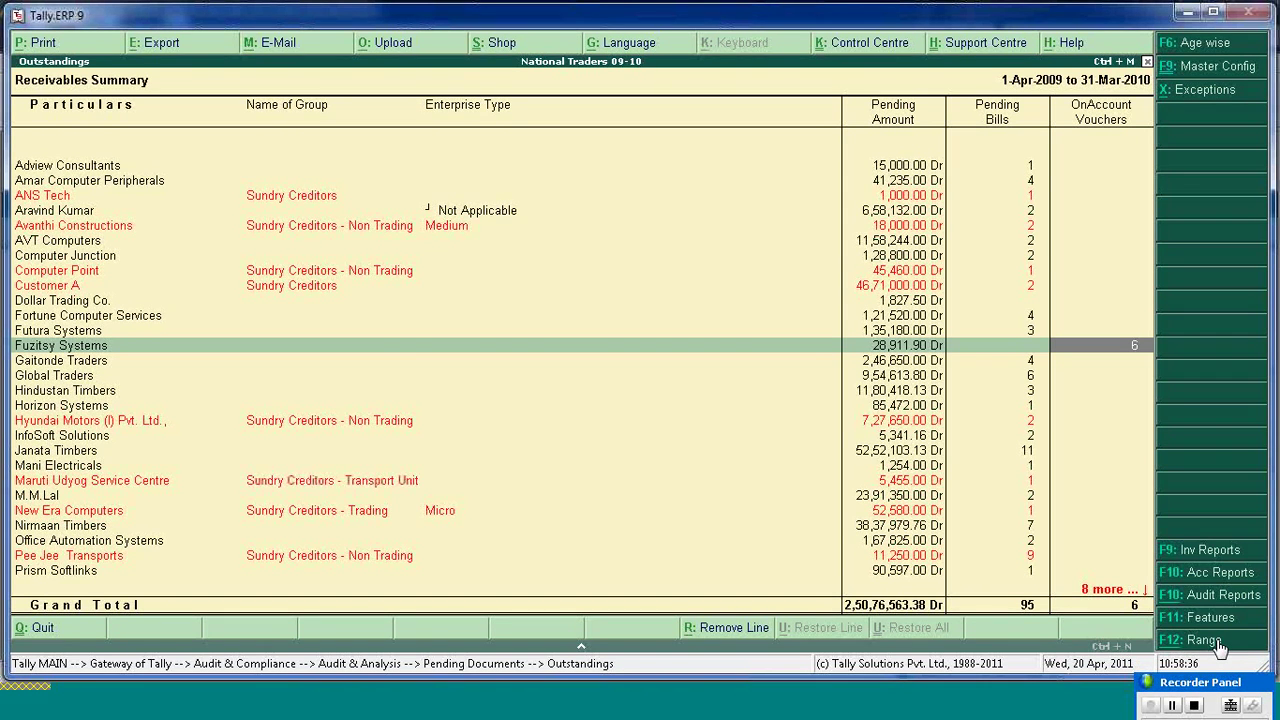
- Filter the Receivables Summary to ledgers having a Group Name with Name containing "debtor", with no further condition
left_click(1218, 645)
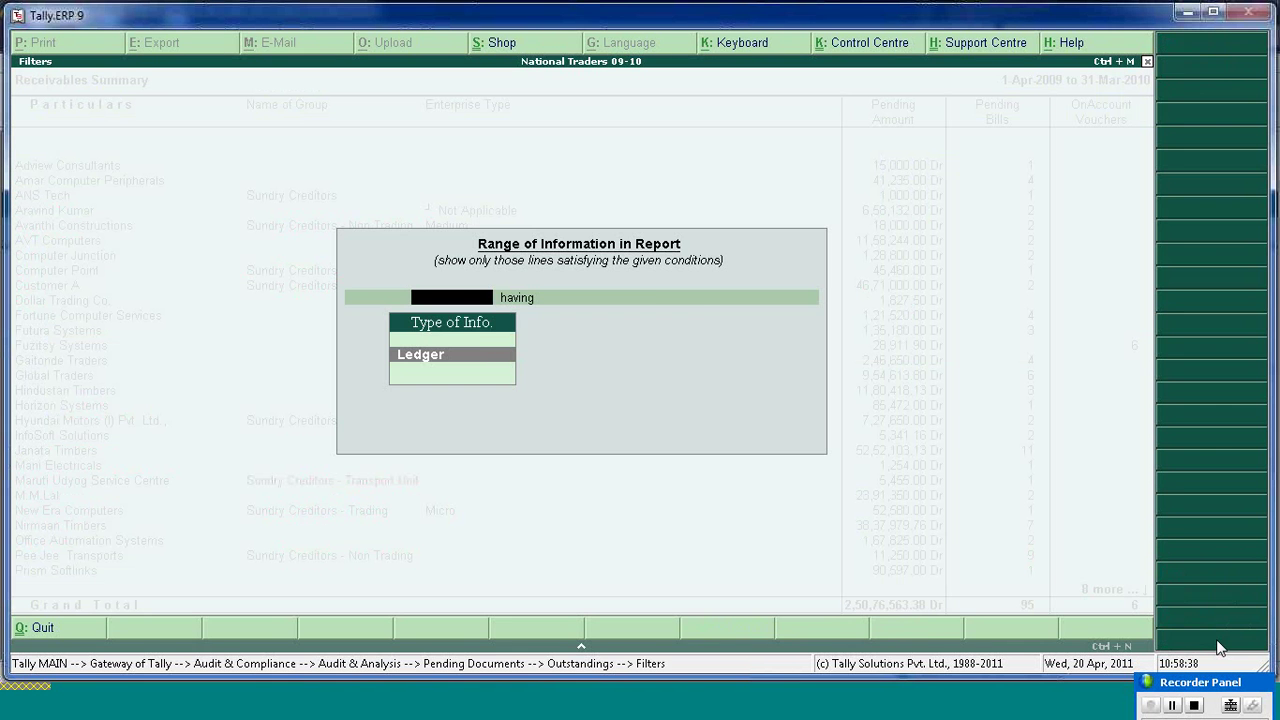
key("Return")
key("Down")
key("Down")
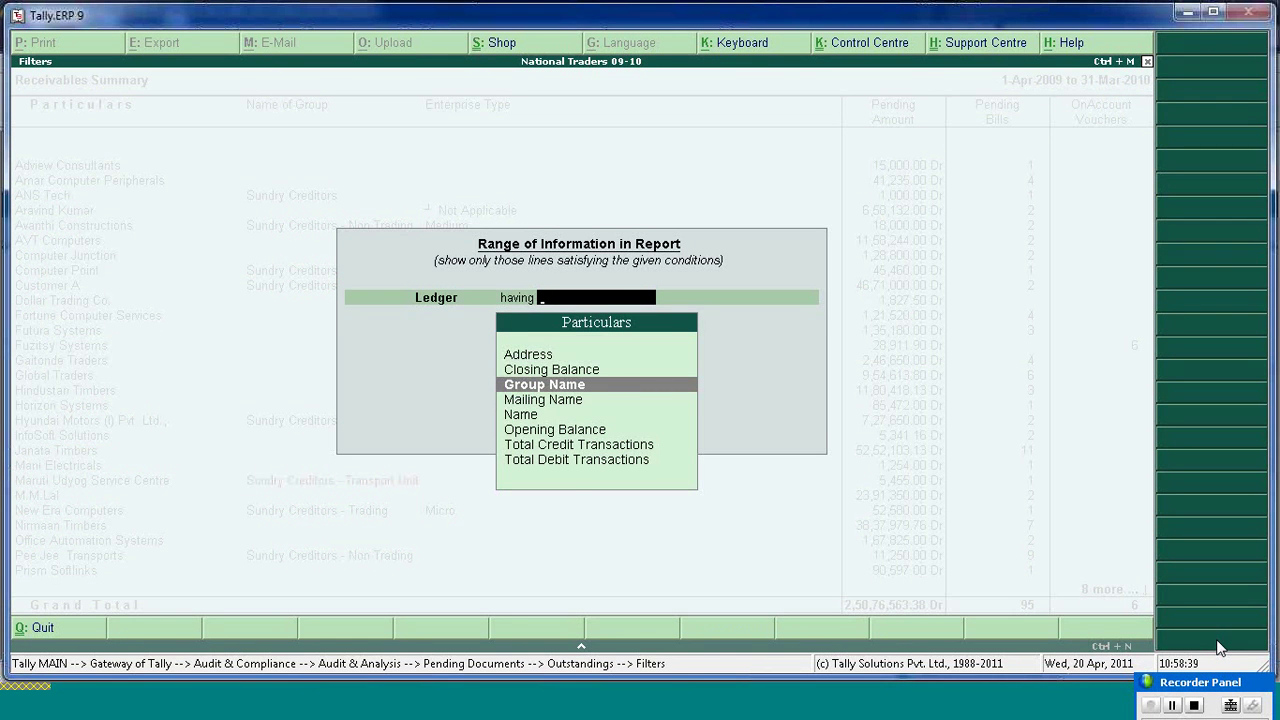
key("Return")
key("Down")
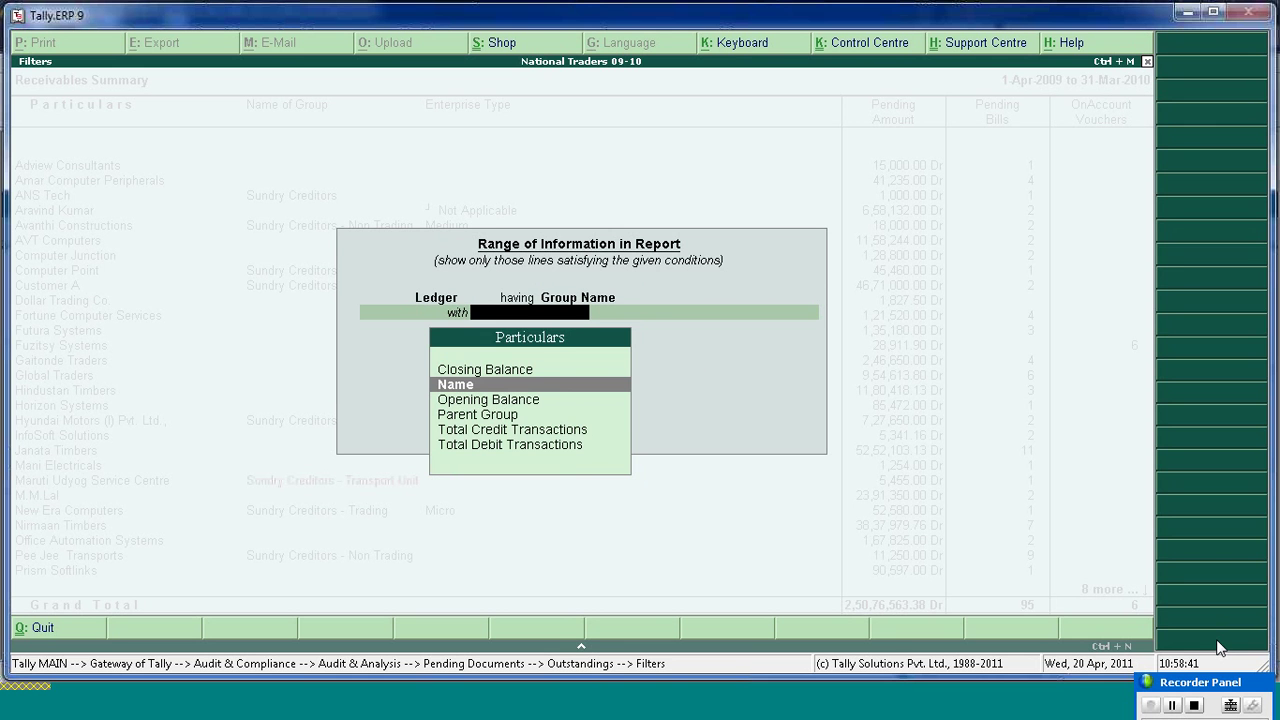
key("Return")
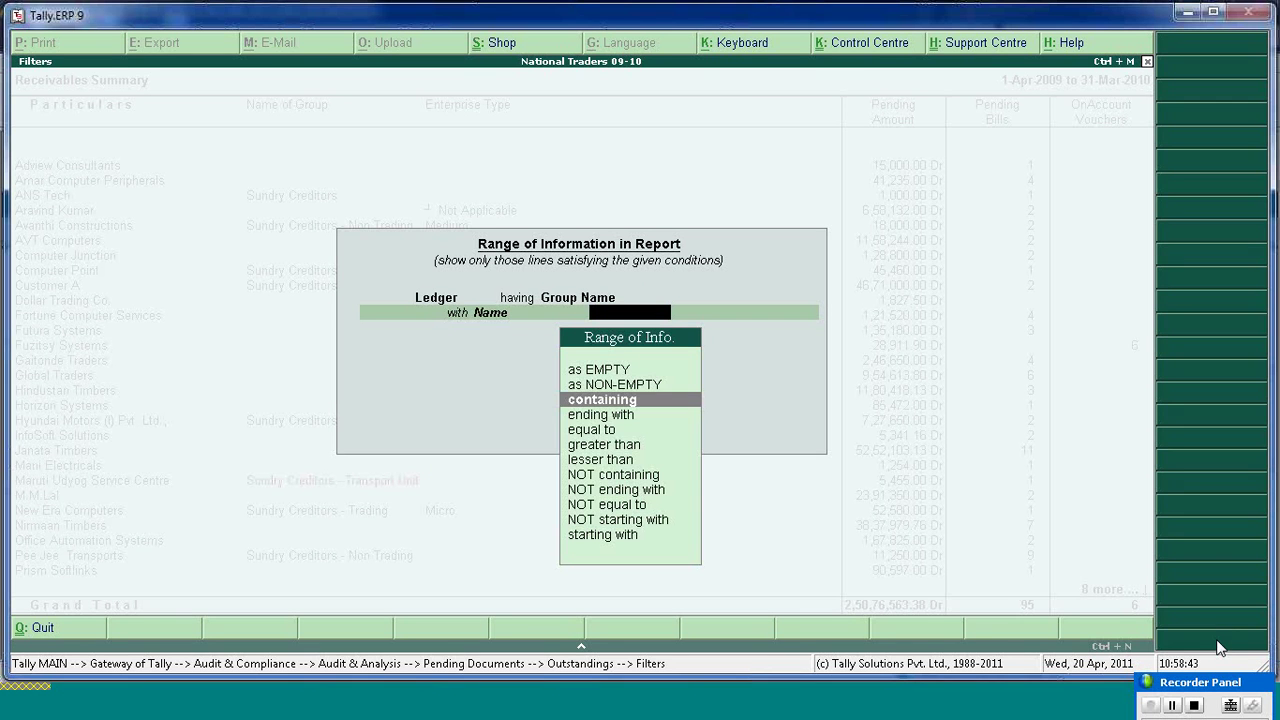
key("Down")
key("Down")
key("Up")
key("Up")
key("Return")
type("debtor")
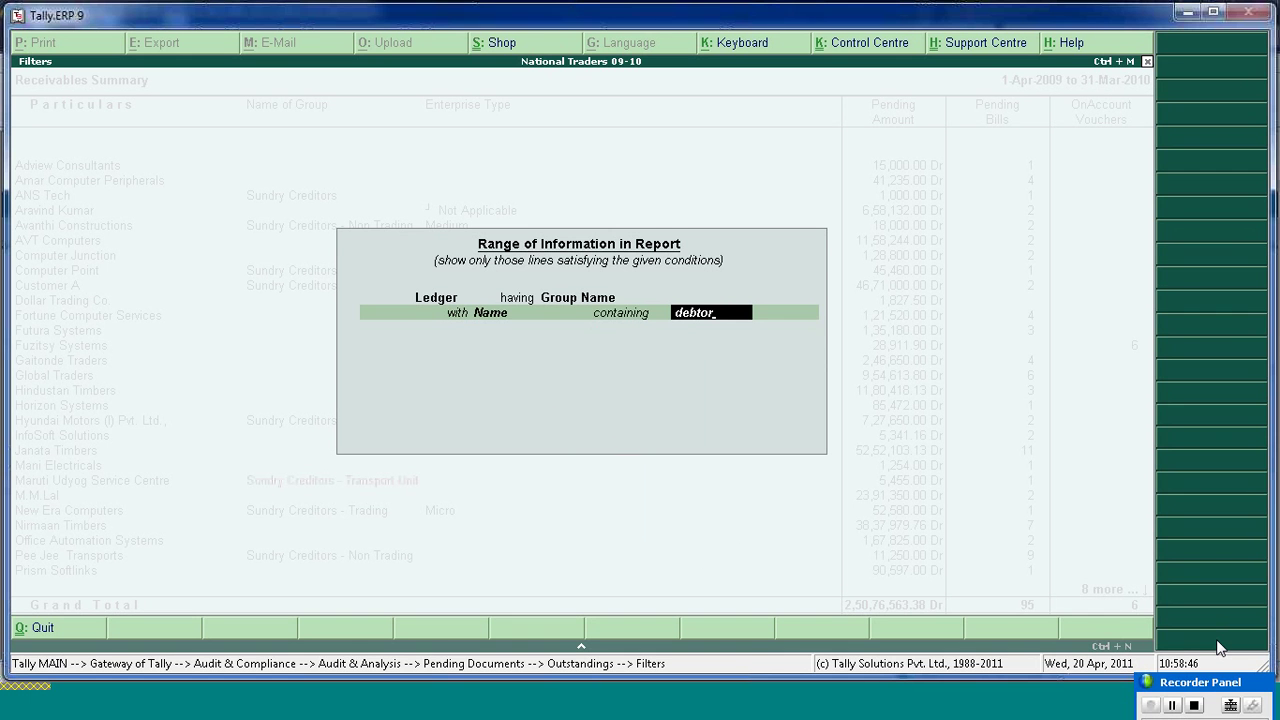
key("Return")
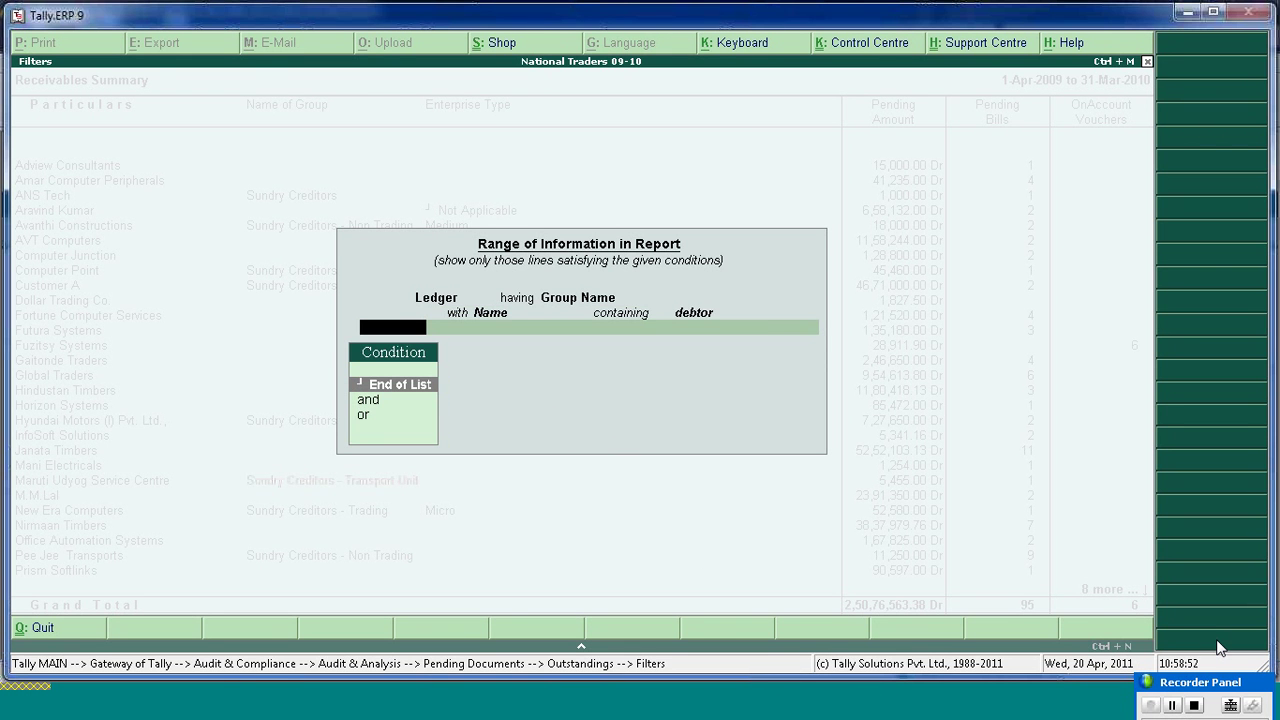
key("Return")
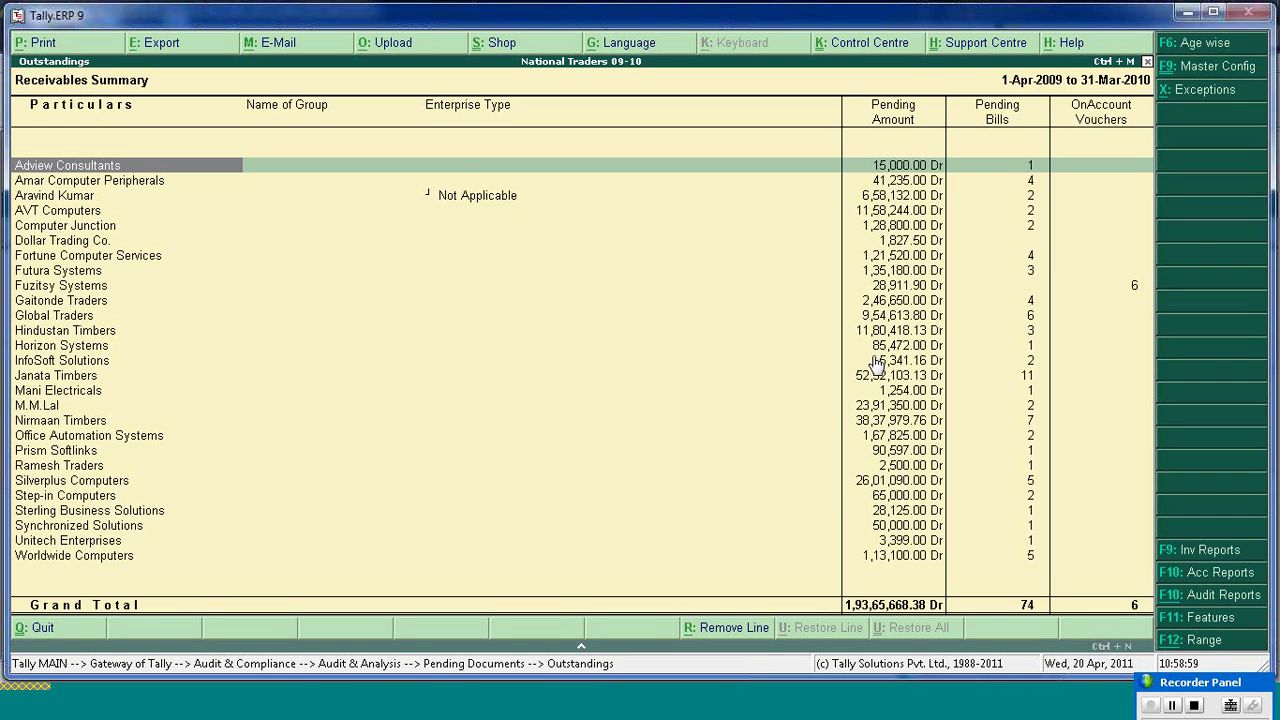
- Apply Ageing by Bill Date to the filtered receivables, with periods from 0 to 180 and from 180 to 0
left_click(1204, 43)
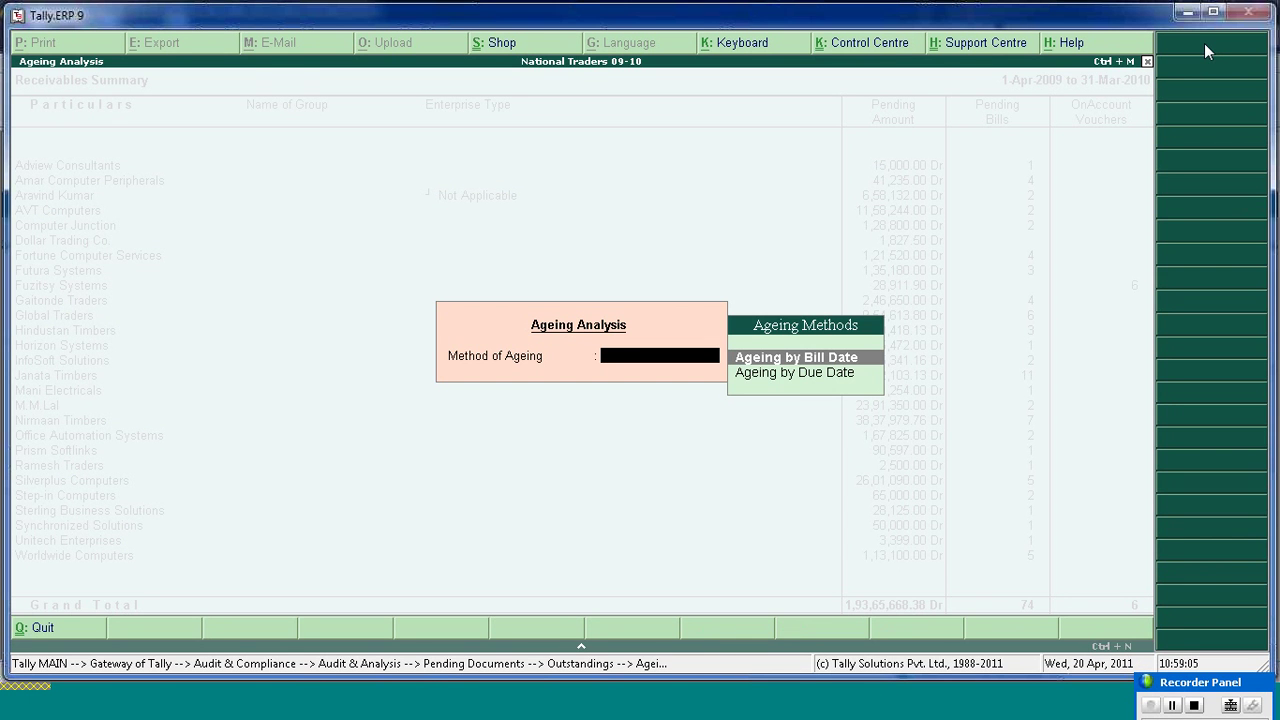
key("Return")
key("Return")
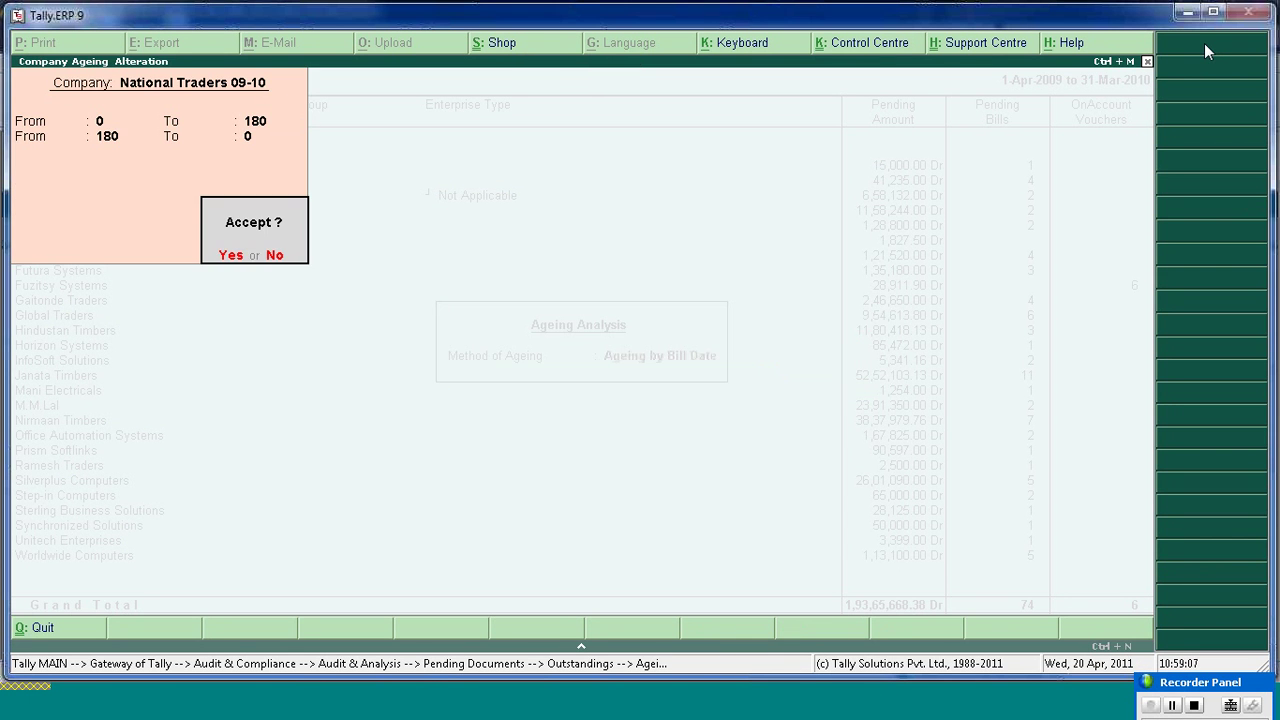
key("Return")
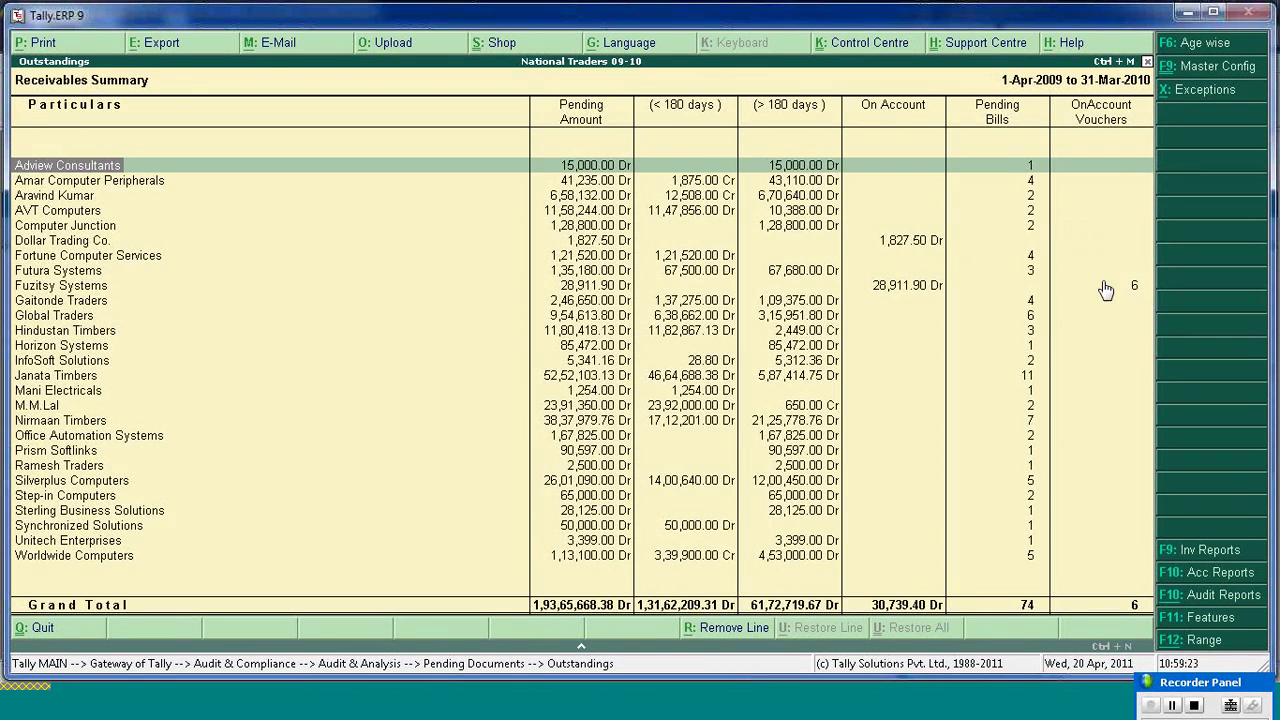
- Open Global Traders' ledger outstandings from the aged Receivables Summary
key("Down")
key("Down")
key("Down")
key("Down")
key("Down")
key("Down")
key("Down")
key("Down")
key("Down")
key("Down")
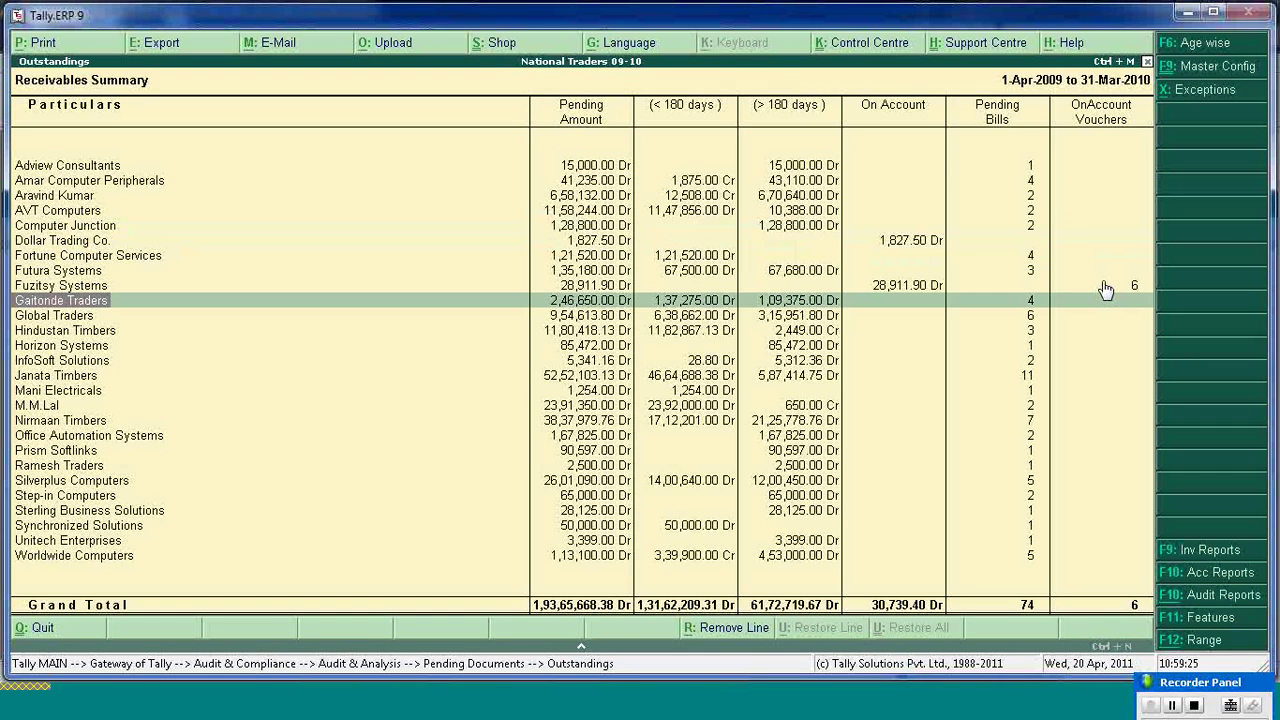
key("Return")
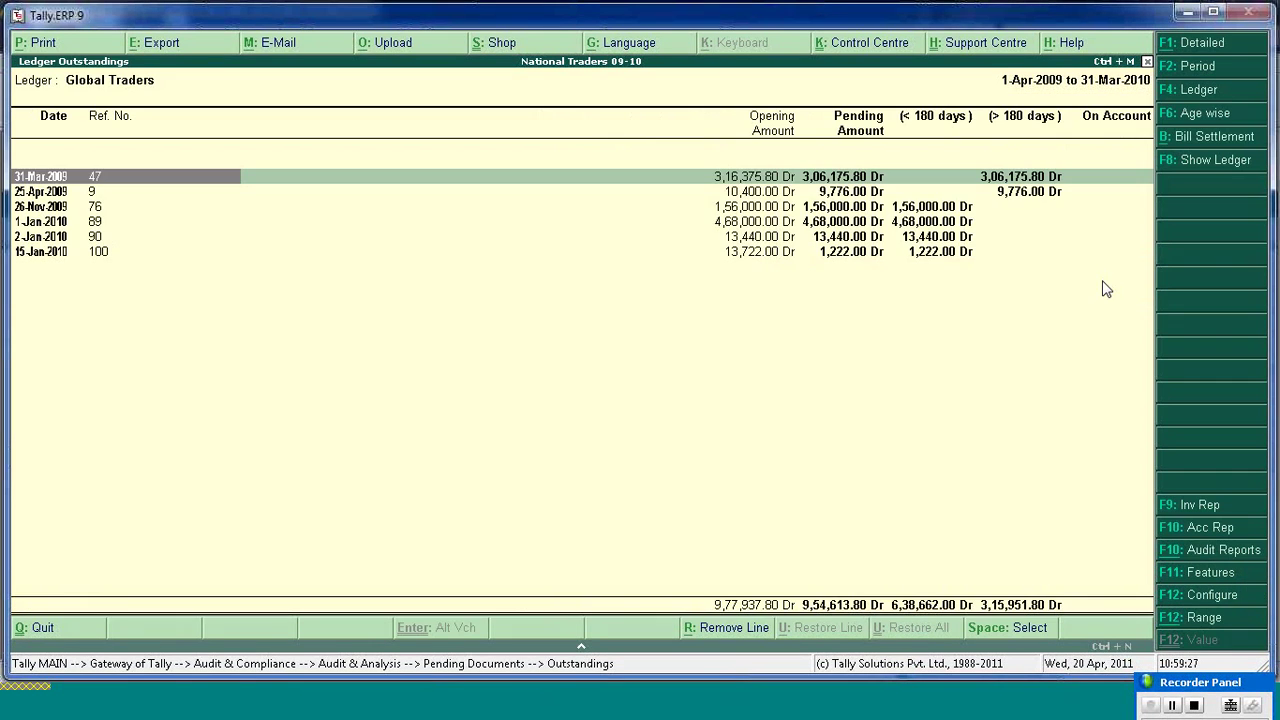
- Expand bill 47 in Global Traders' outstandings, inspect its opening balance and receipt entries, and return to the Receivables Summary
key("shift+Return")
key("Down")
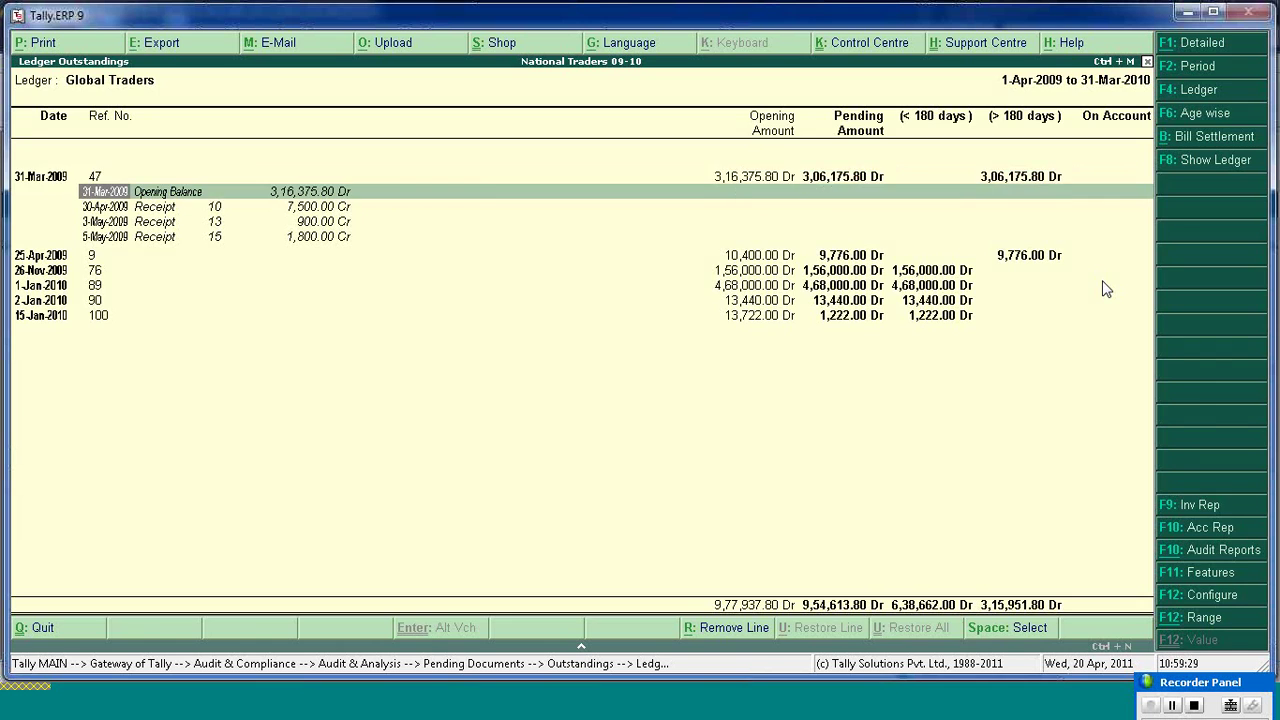
key("Return")
key("Escape")
key("Down")
key("Down")
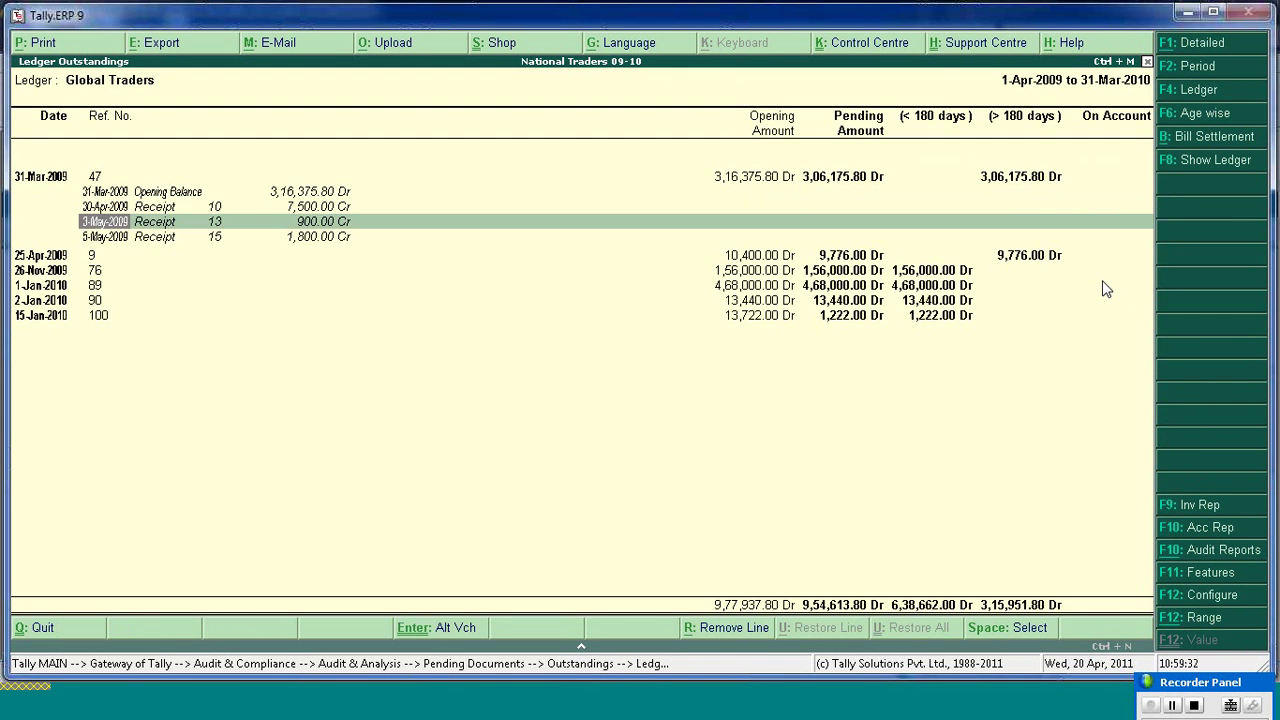
key("Return")
key("Escape")
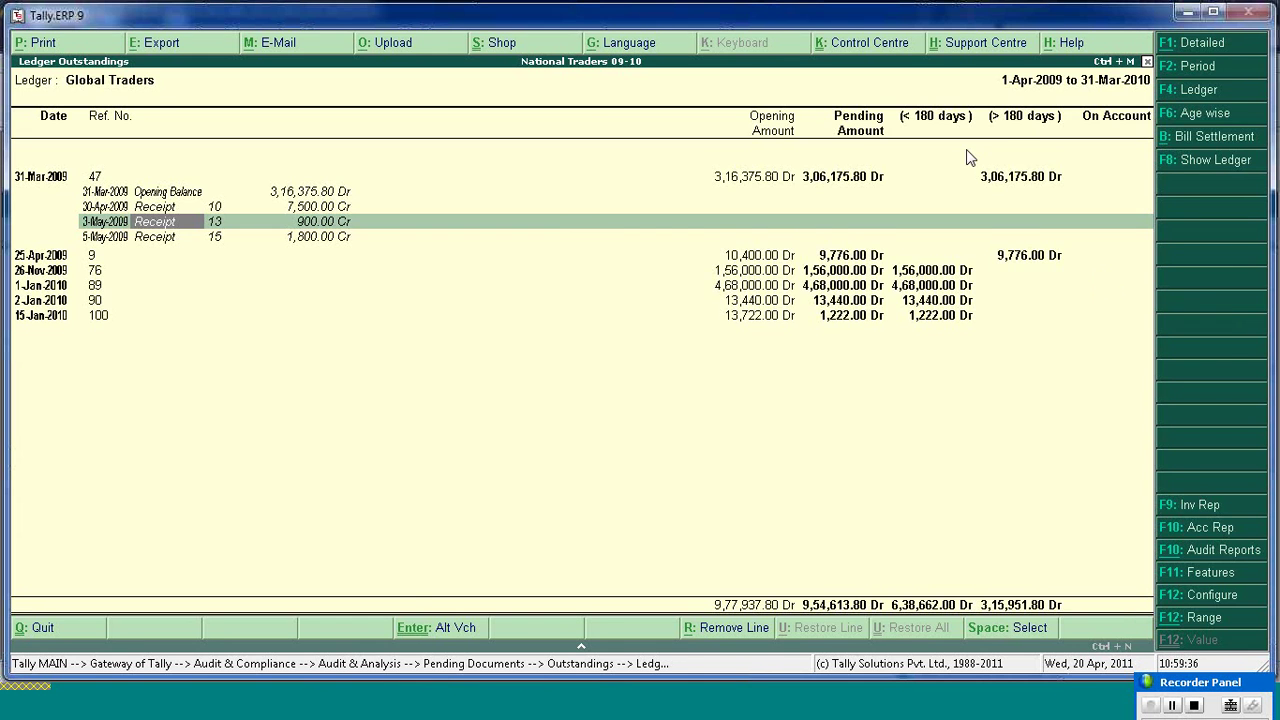
key("Escape")
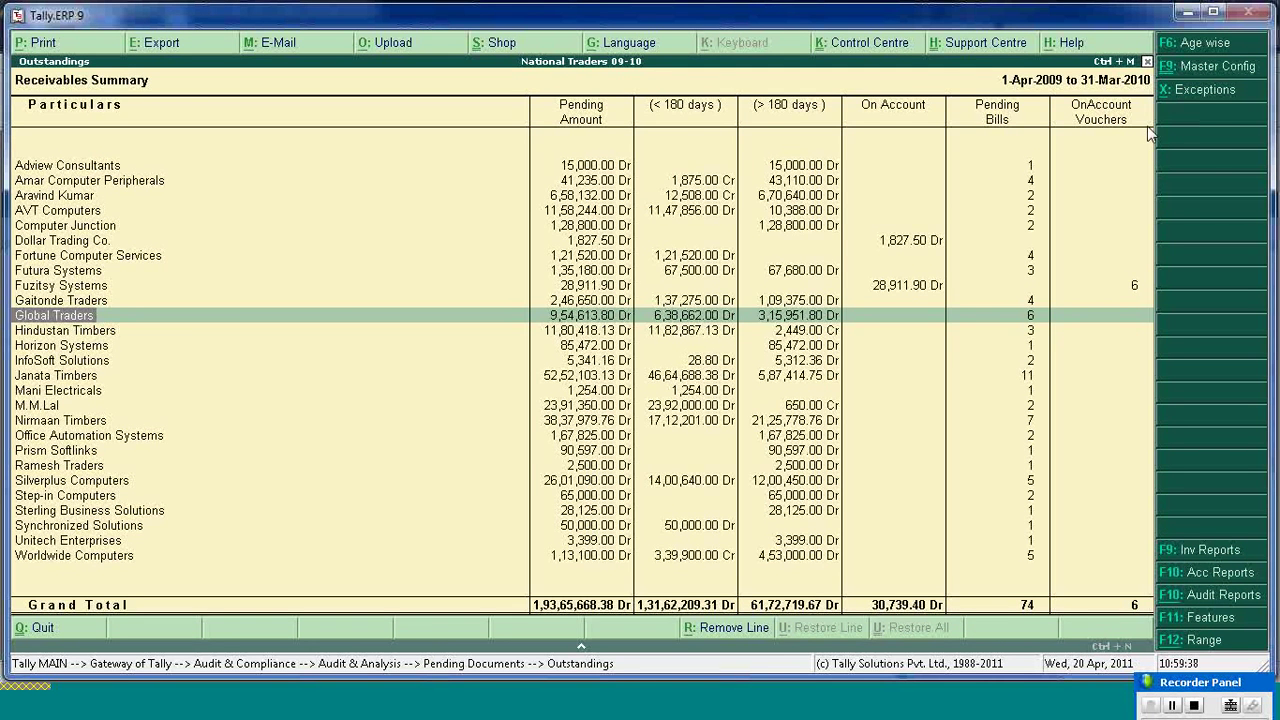
- View Global Traders' ledger vouchers and their audit status options without setting one, and return to Pending Documents
key("Return")
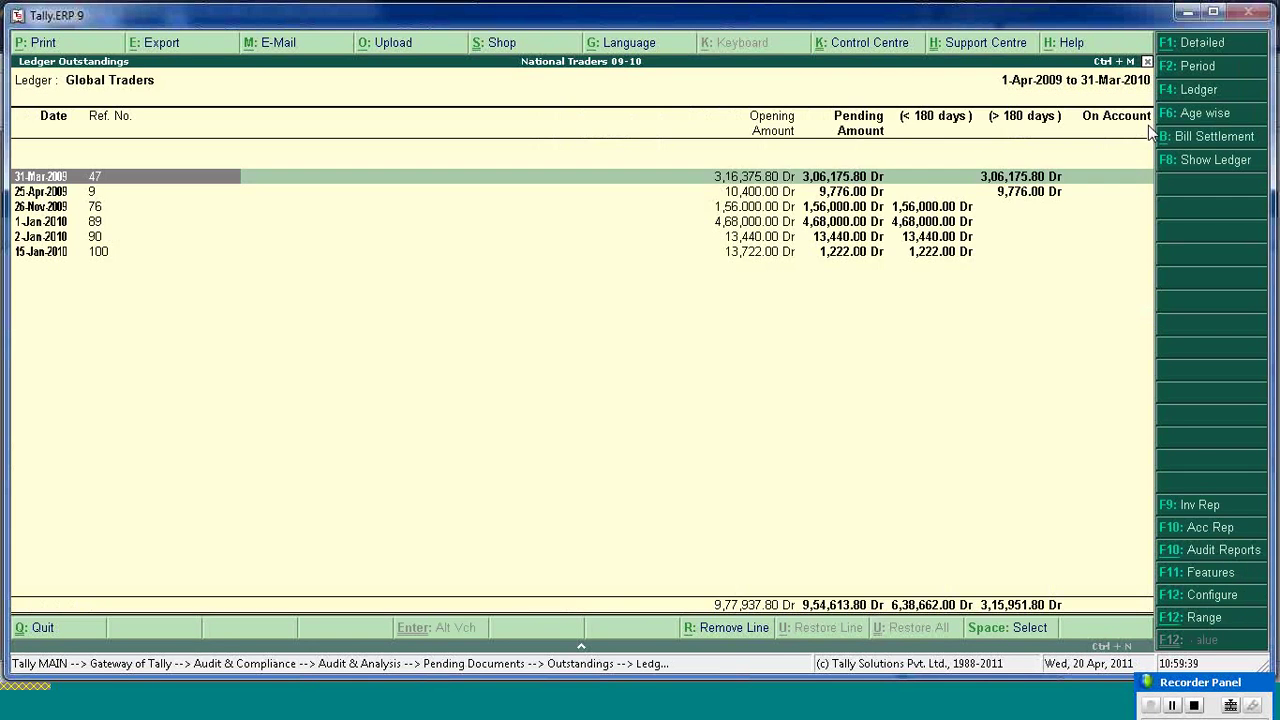
left_click(1206, 158)
key("F9")
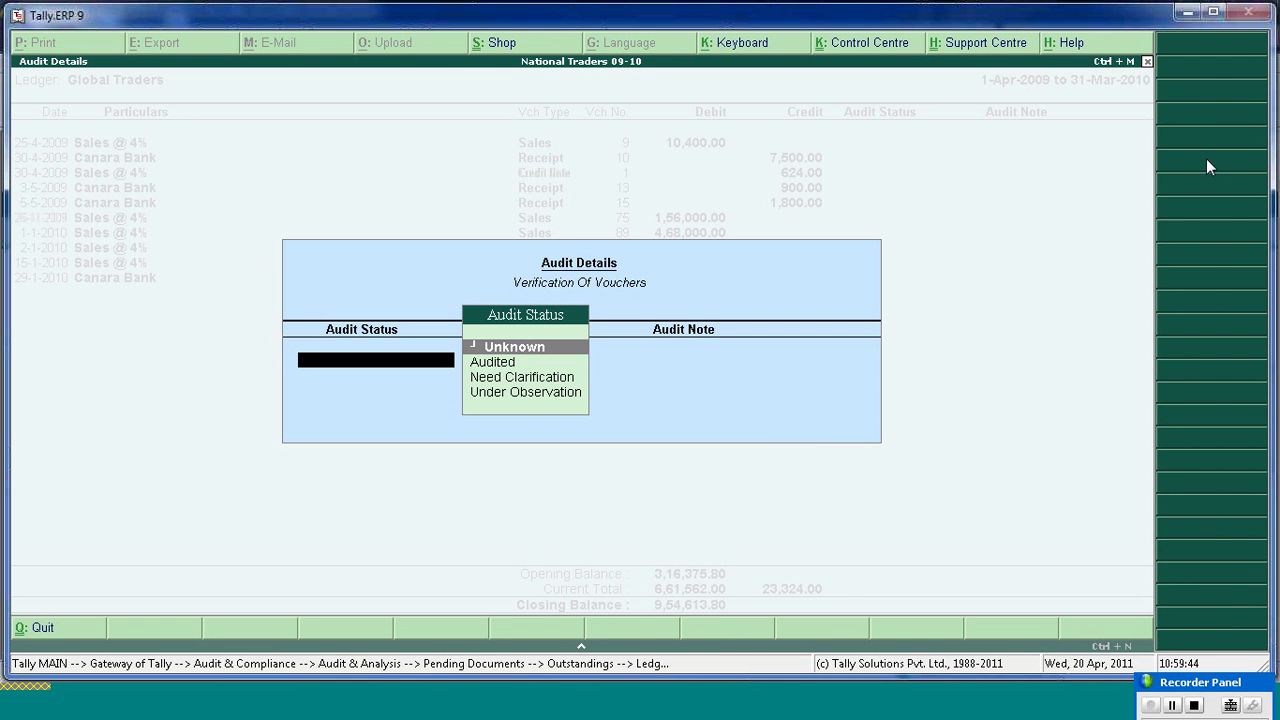
key("Escape")
key("Return")
key("Escape")
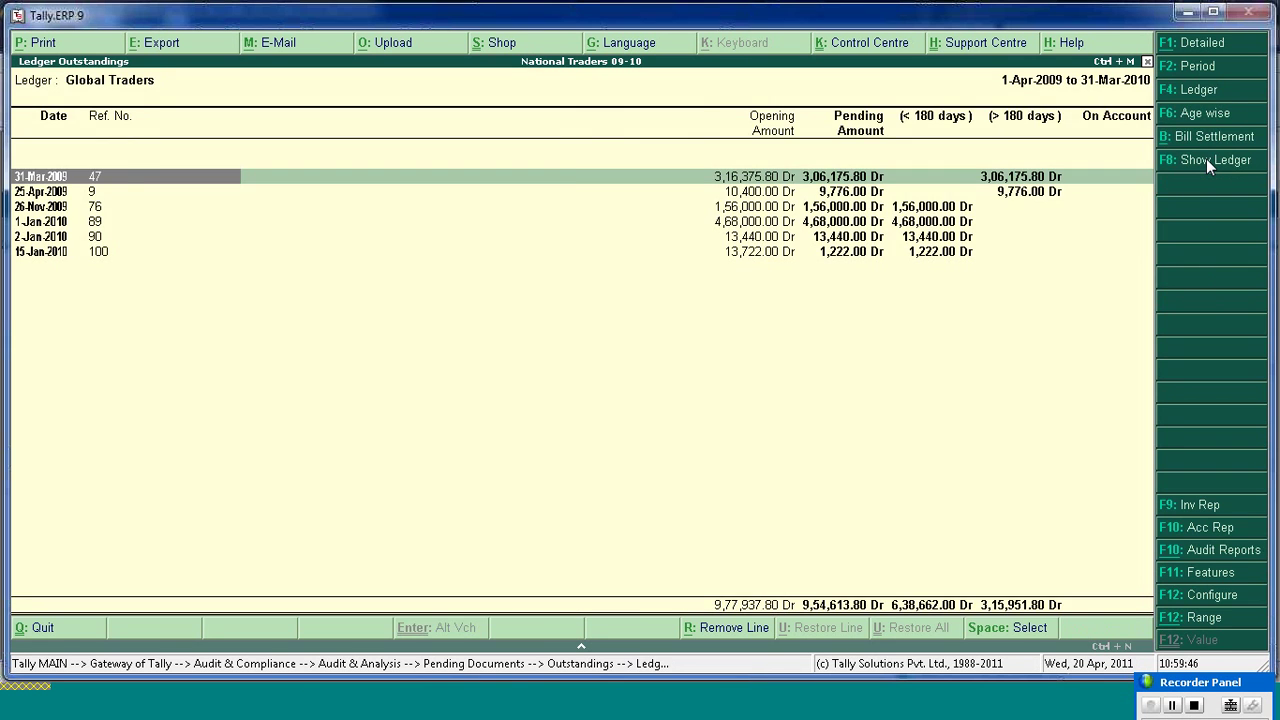
key("Escape")
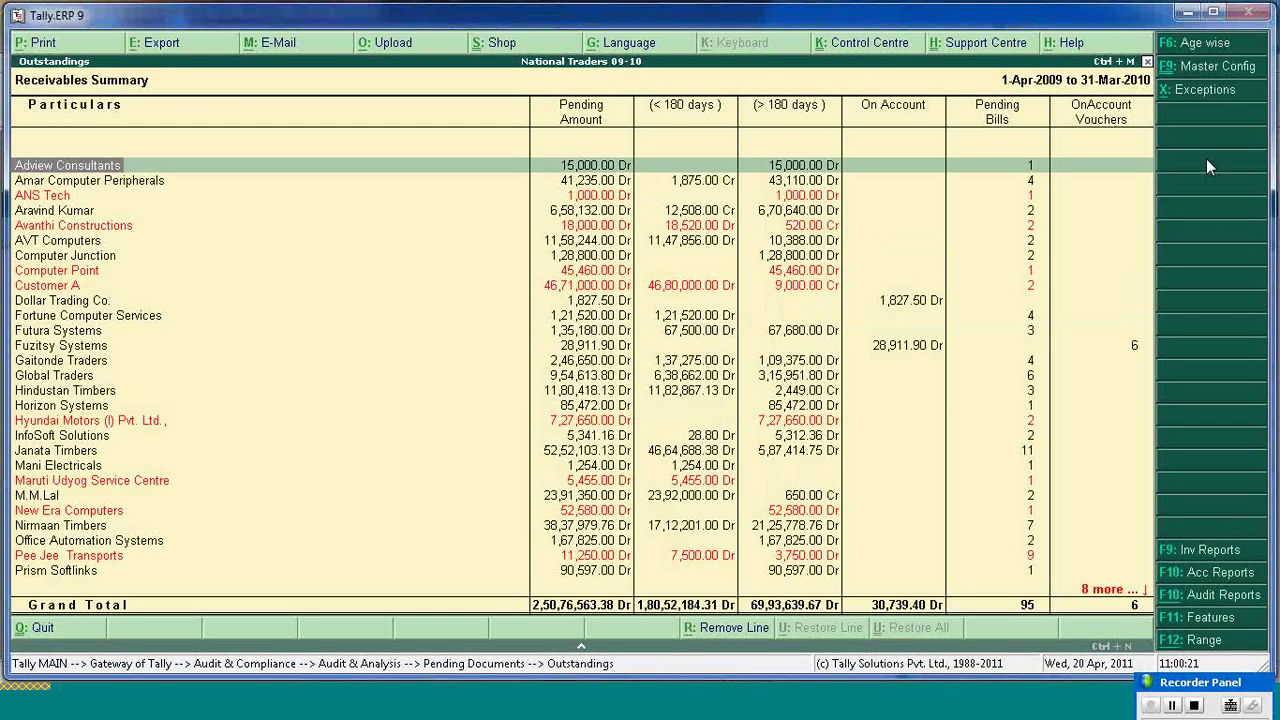
key("Escape")
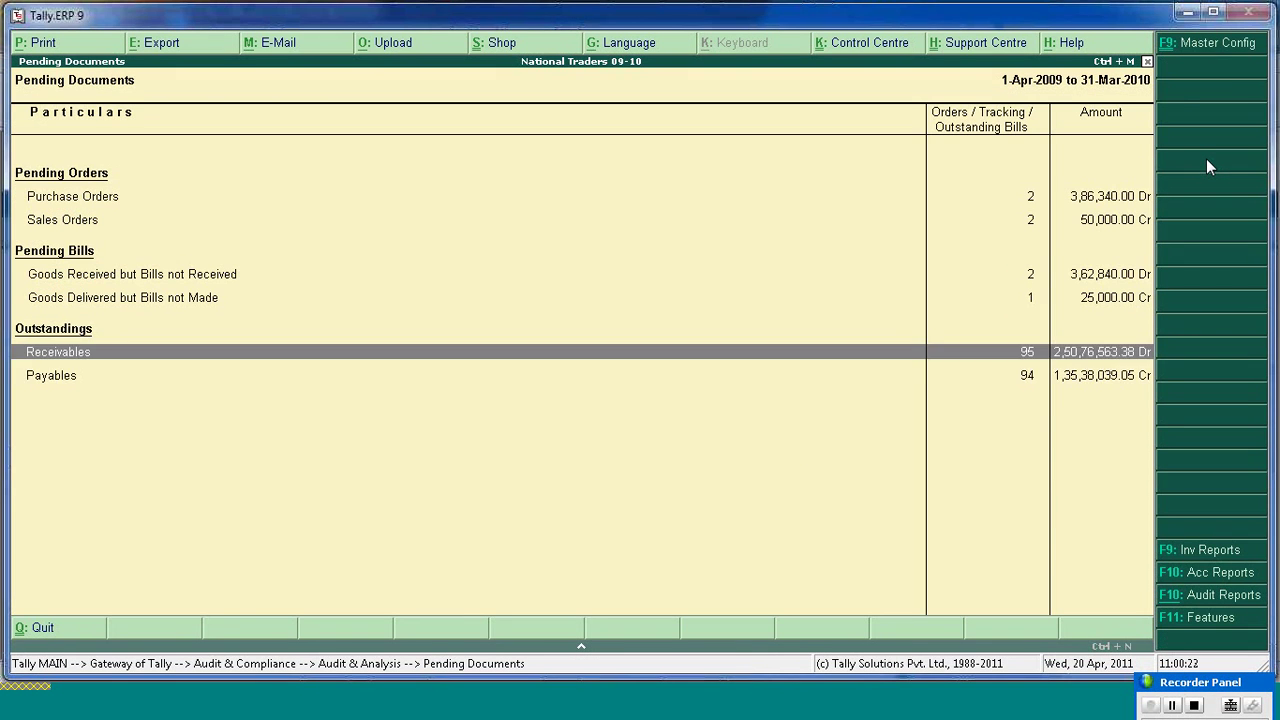
- View the Payables Summary with only its exceptions, restore the full list, and return to Pending Documents
key("Down")
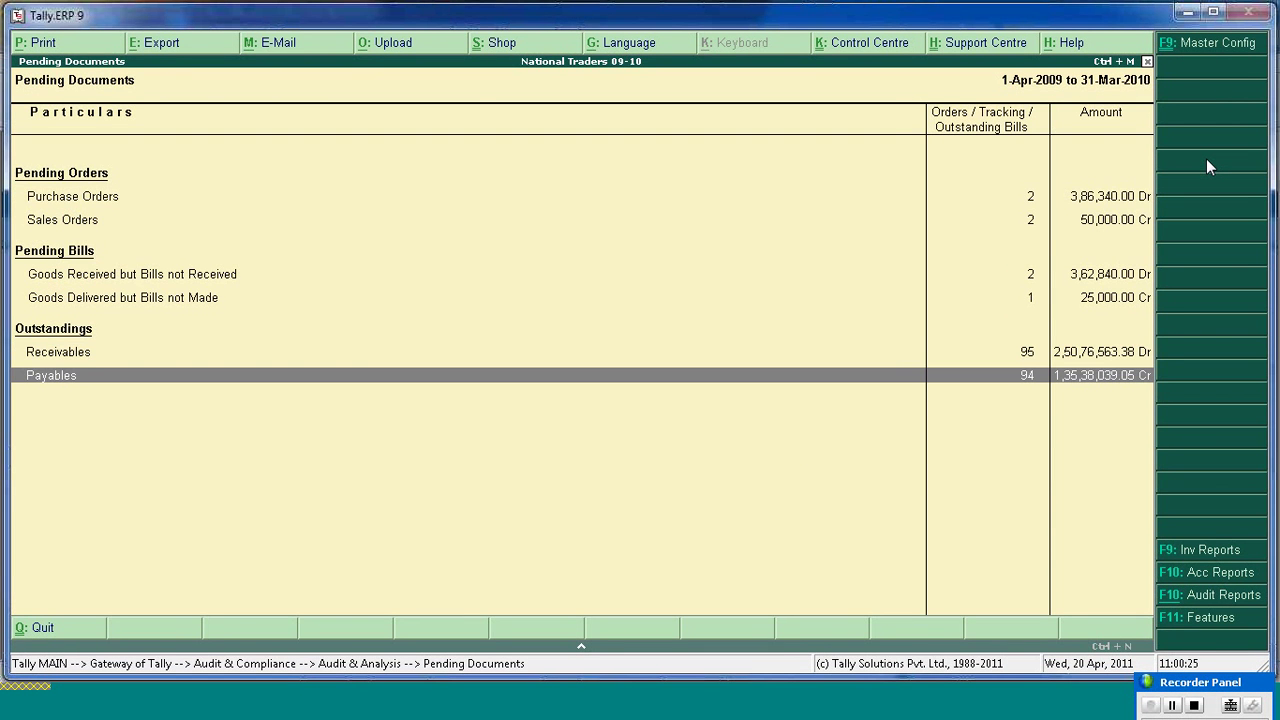
key("Return")
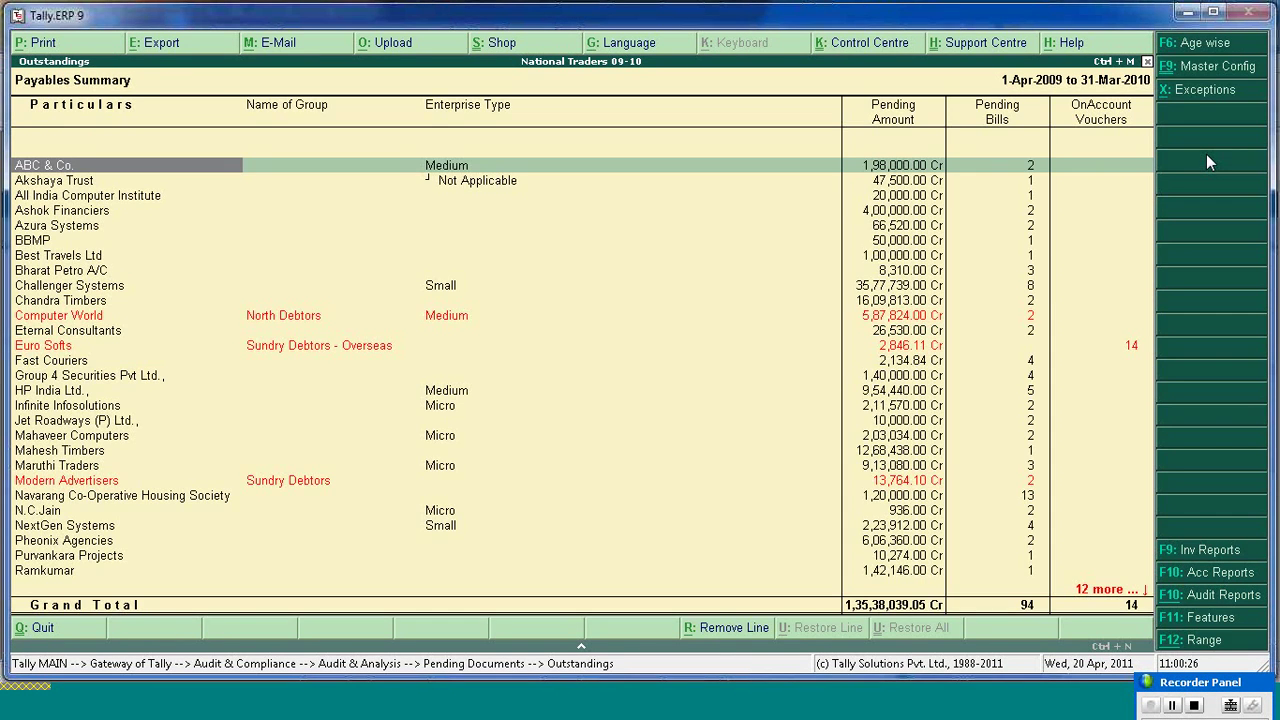
left_click(1212, 95)
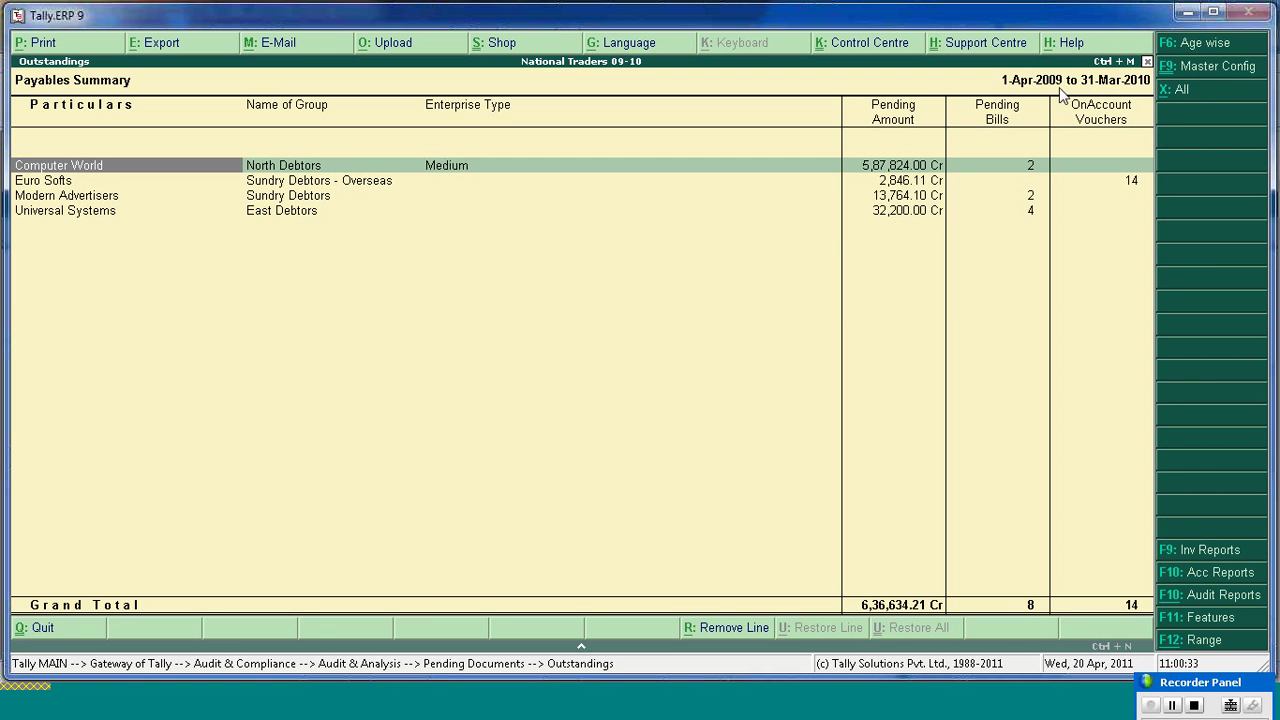
left_click(1186, 91)
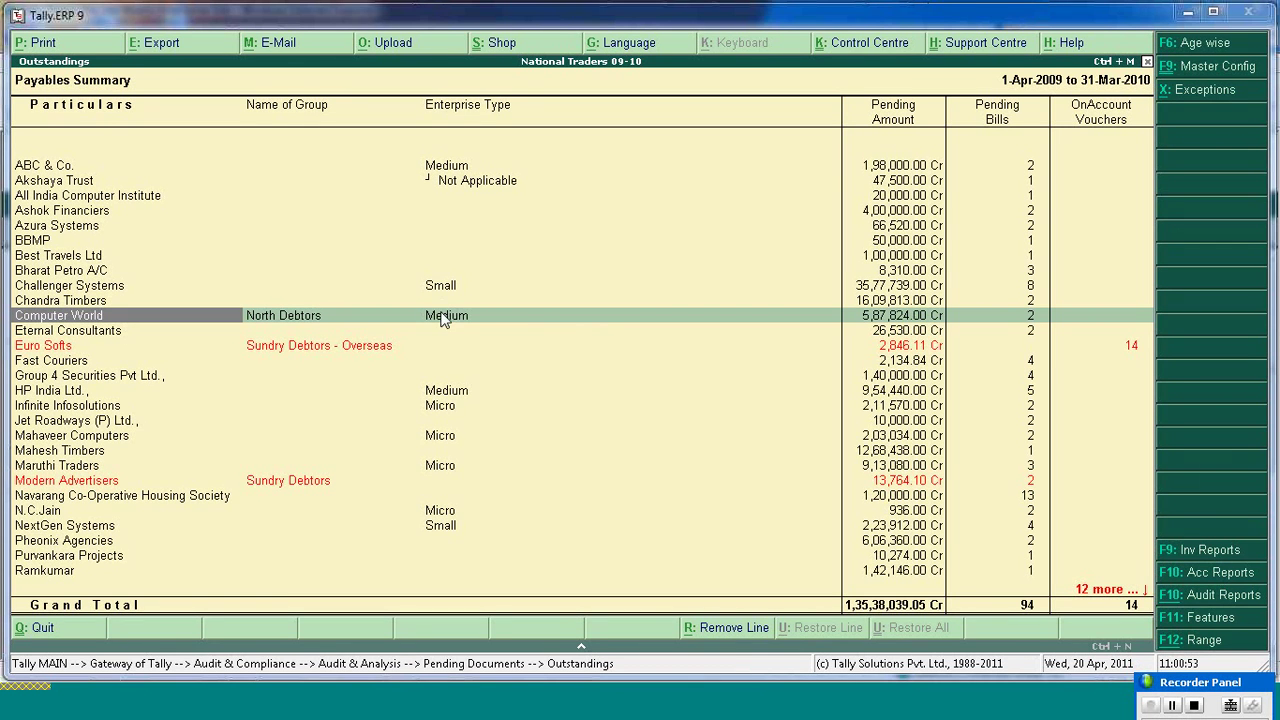
key("Escape")
key("Up")
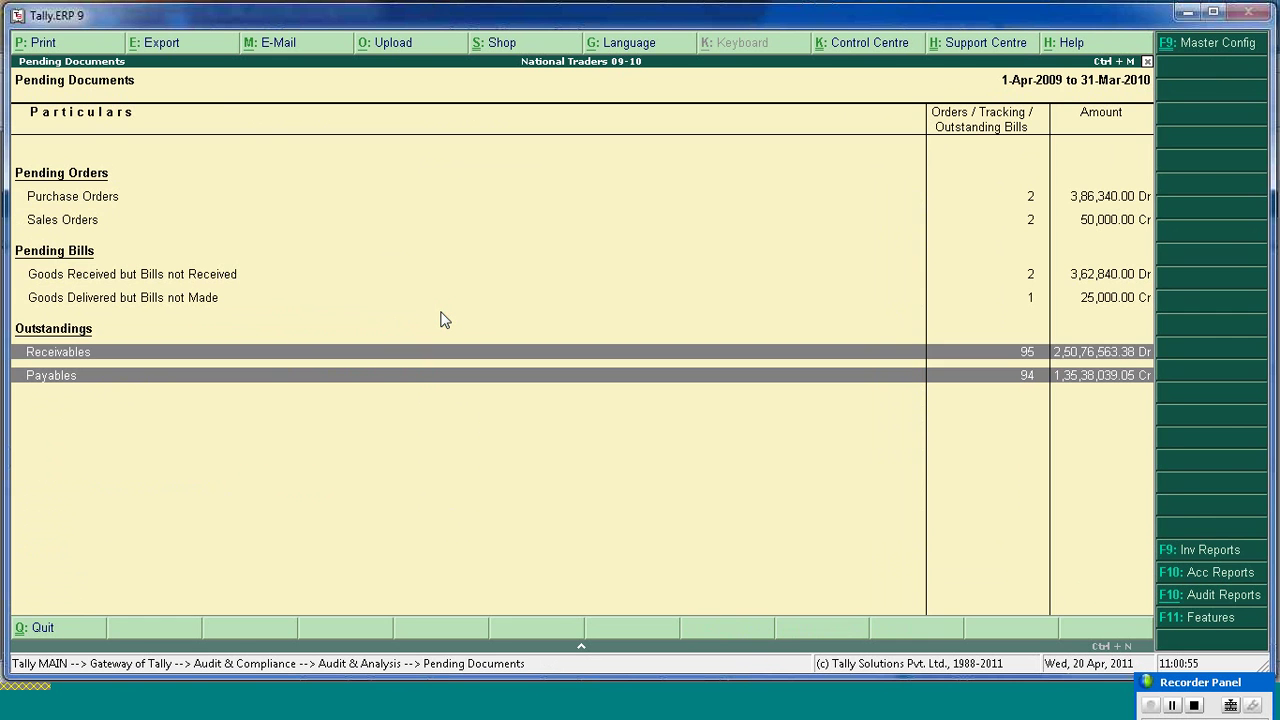
key("Down")
key("Up")
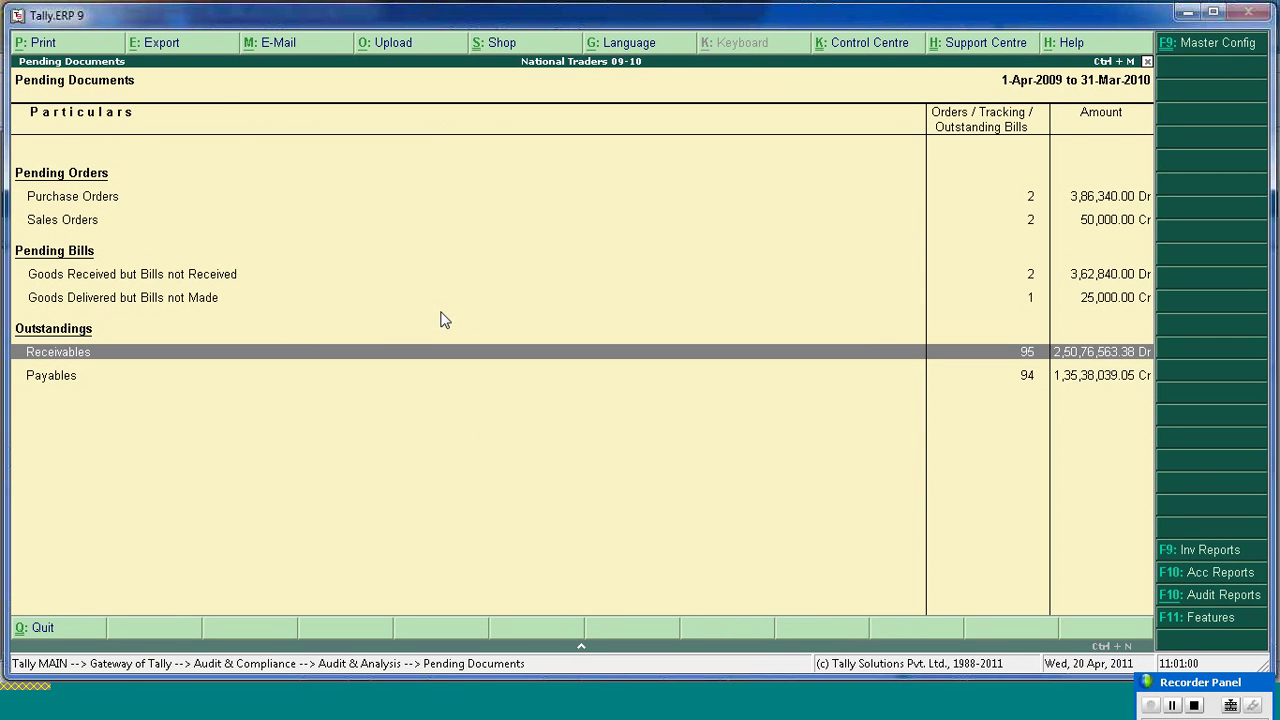
key("Down")
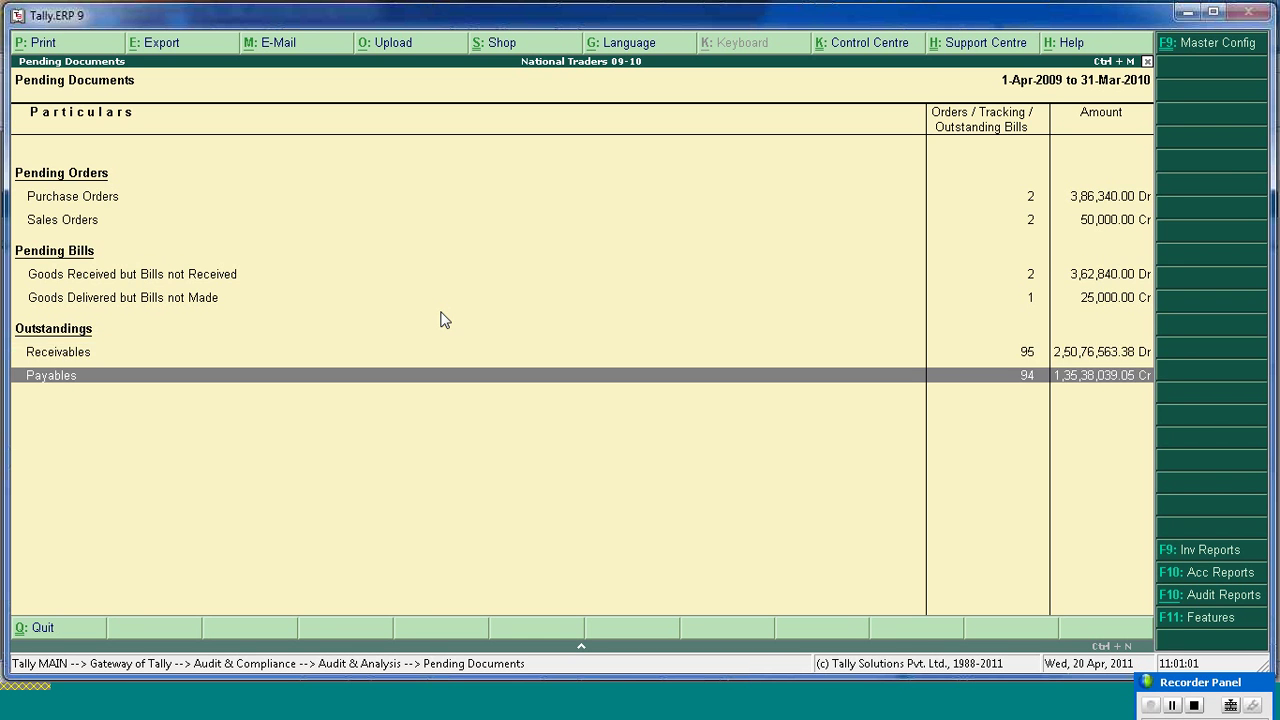
key("Up")
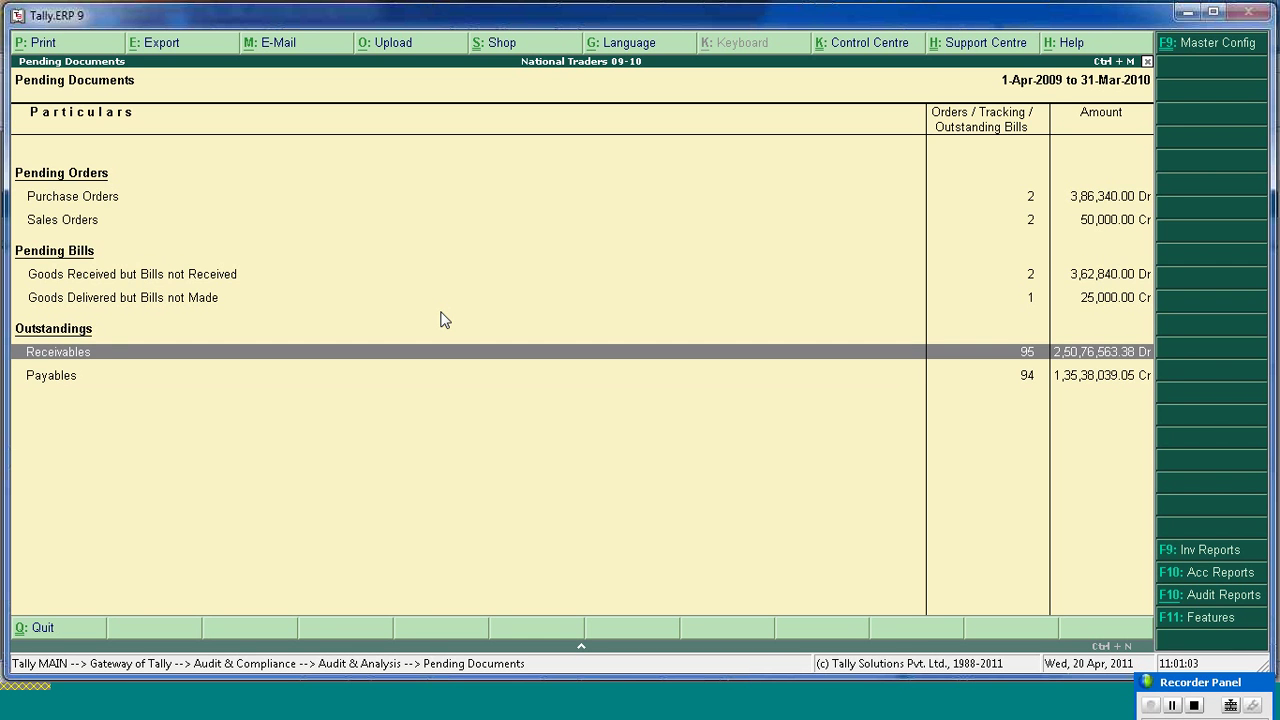
- Open the Statutory Payments report from Data Analysis
key("Escape")
key("Down")
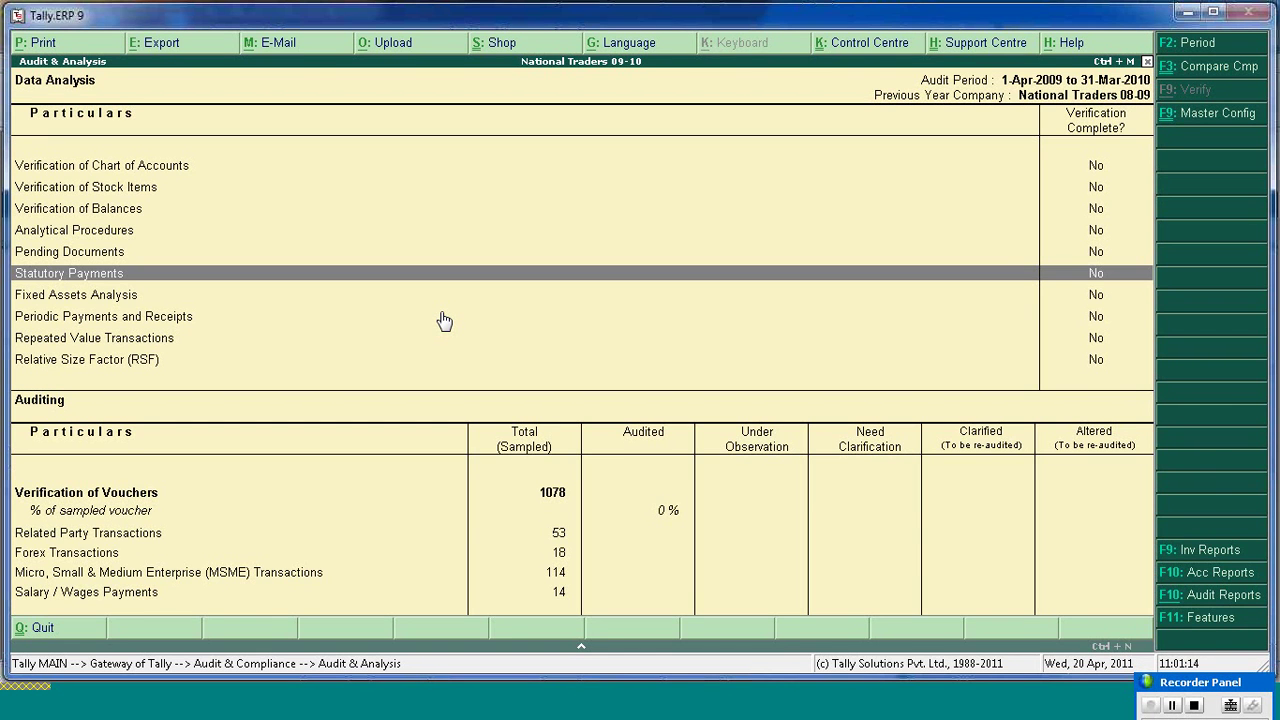
key("Return")
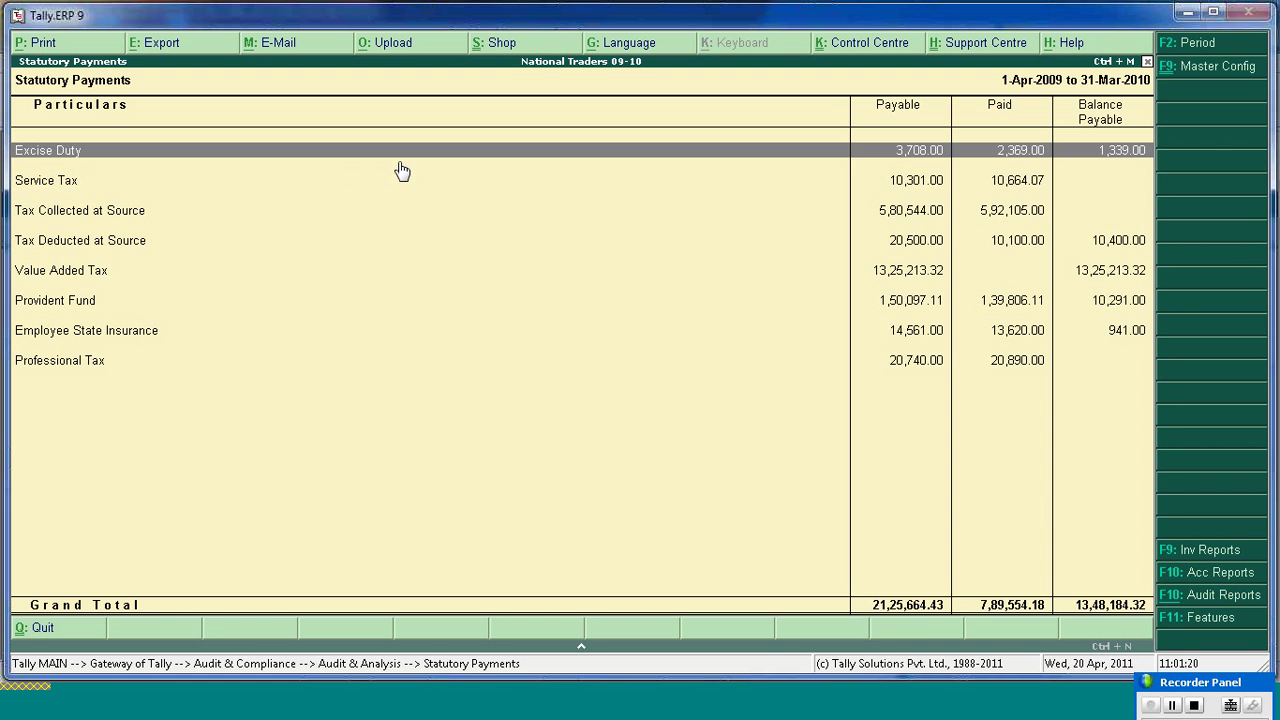
- View the Service Tax Computation and open the current-period bills under Service Tax Payable
key("Down")
key("Down")
key("Up")
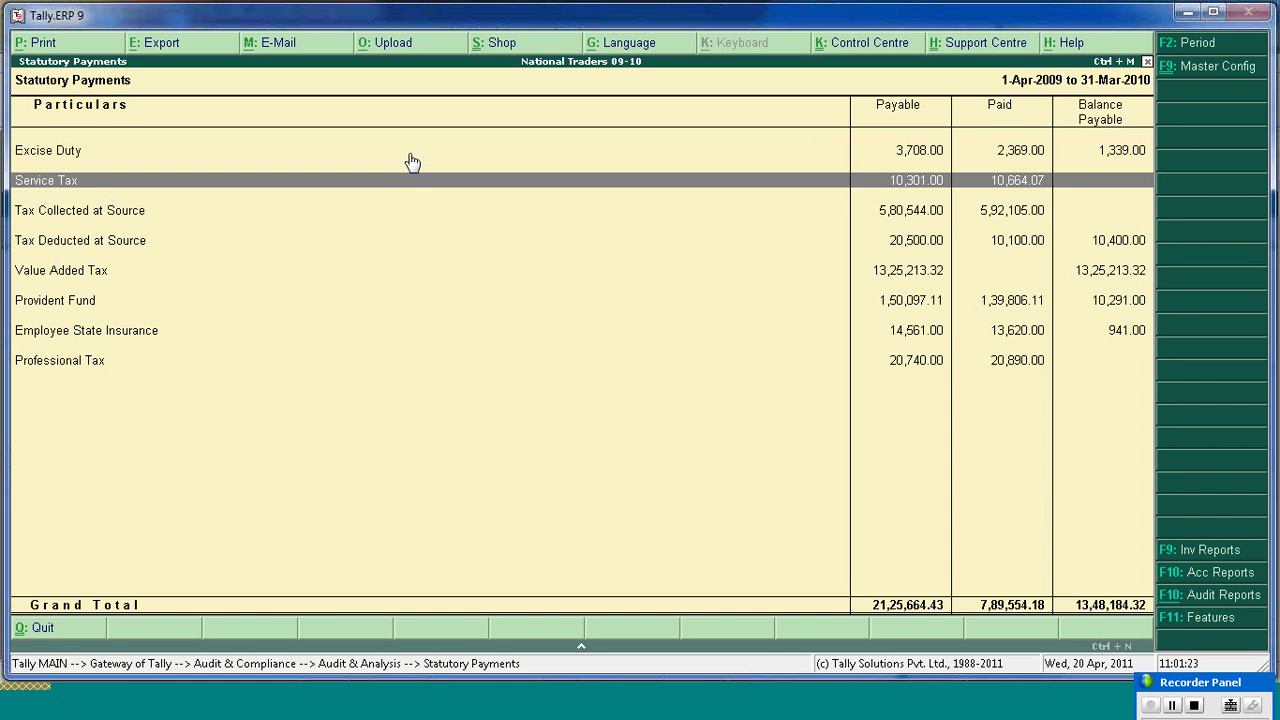
key("Return")
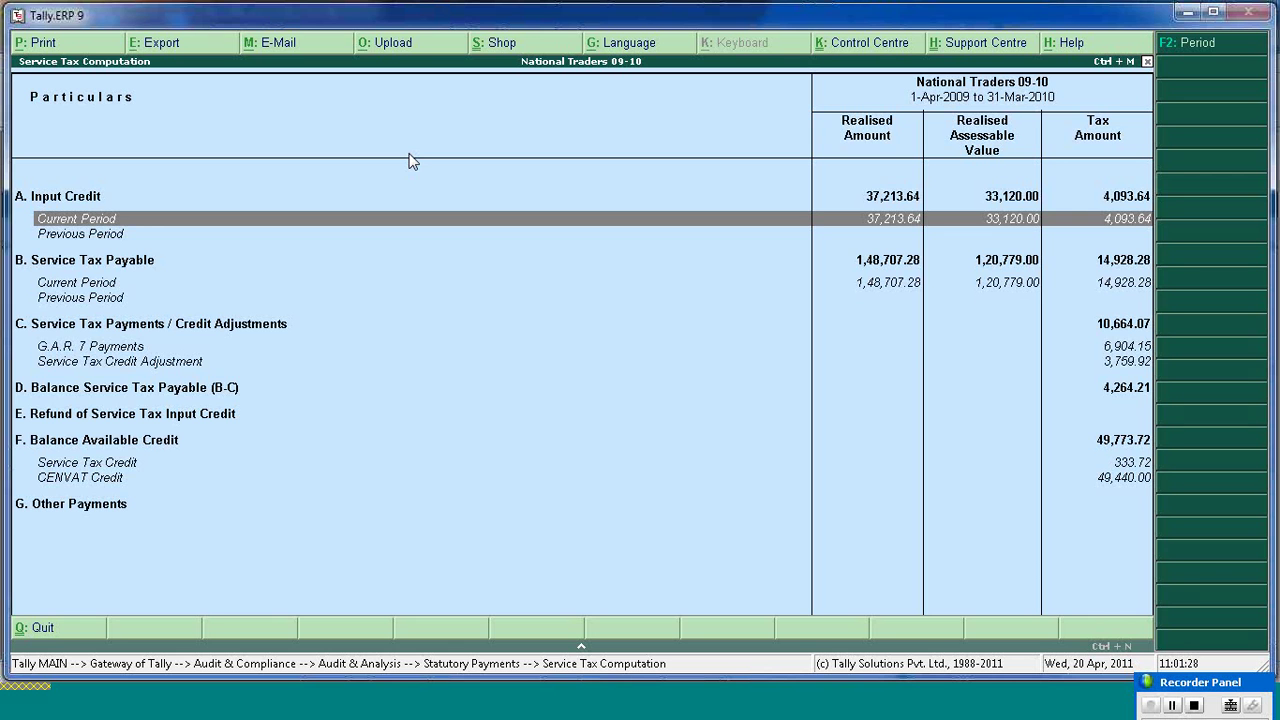
key("Escape")
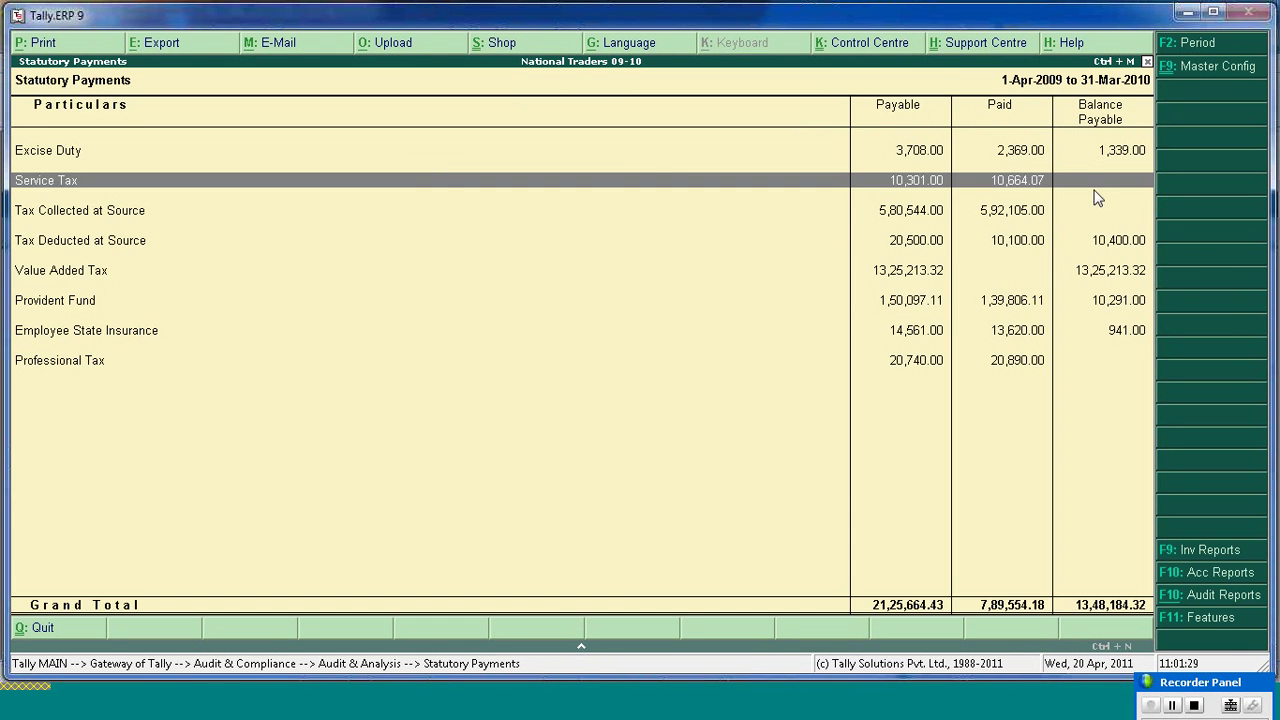
key("Return")
key("Down")
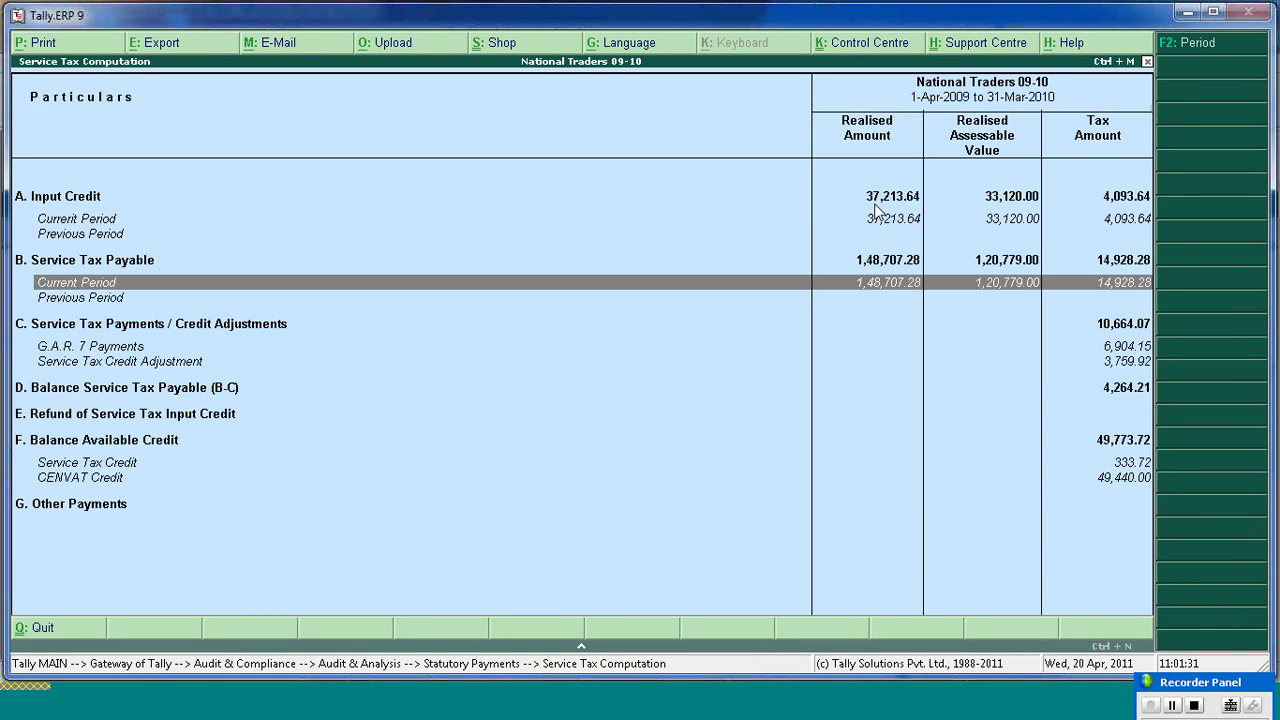
key("Return")
key("Return")
- Expand the Sale/2 bill of InfoSoft Solutions to inspect its linked vouchers, and return to Statutory Payments
key("Right")
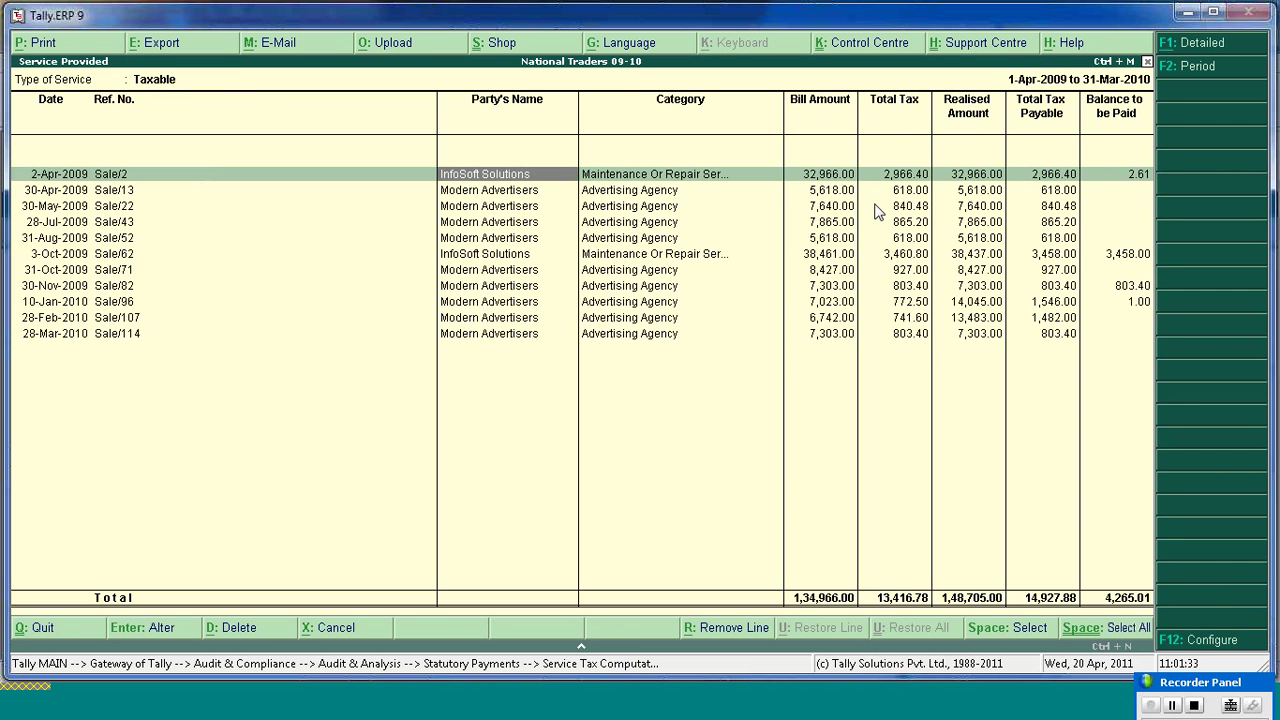
key("Right")
key("Right")
key("Right")
key("Left")
key("shift+Return")
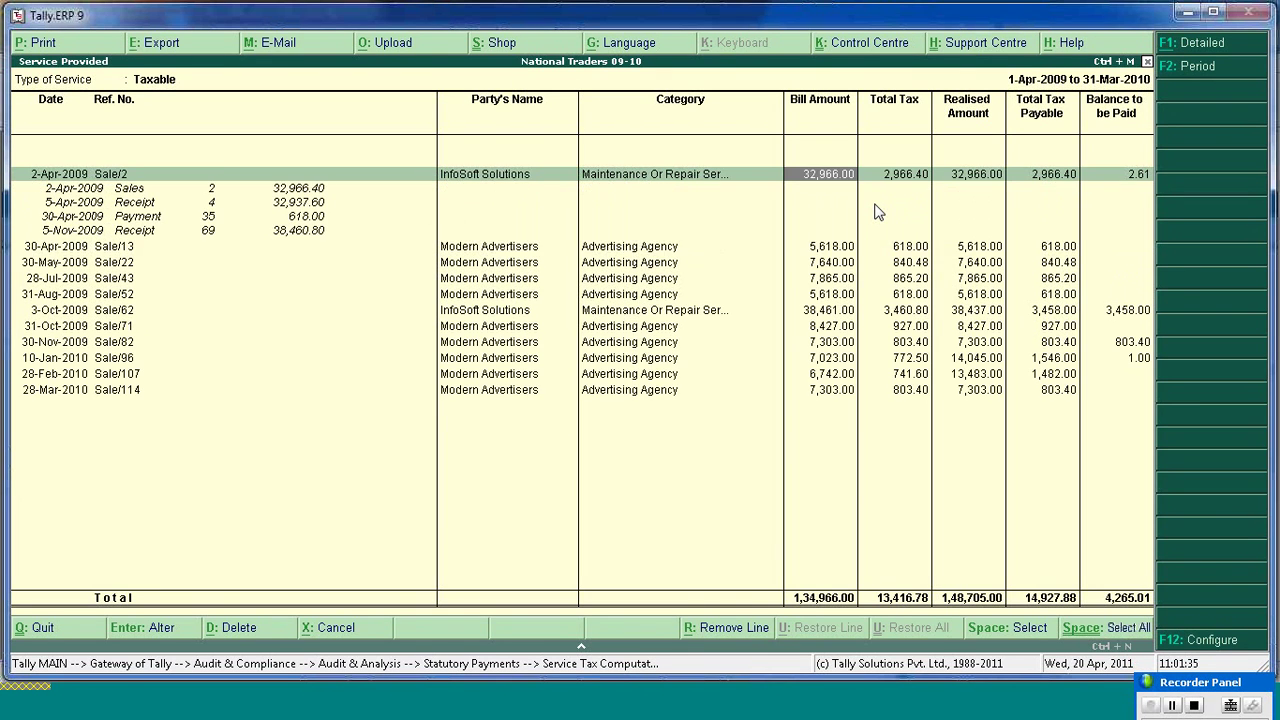
key("Down")
key("Up")
key("Escape")
key("Escape")
key("Escape")
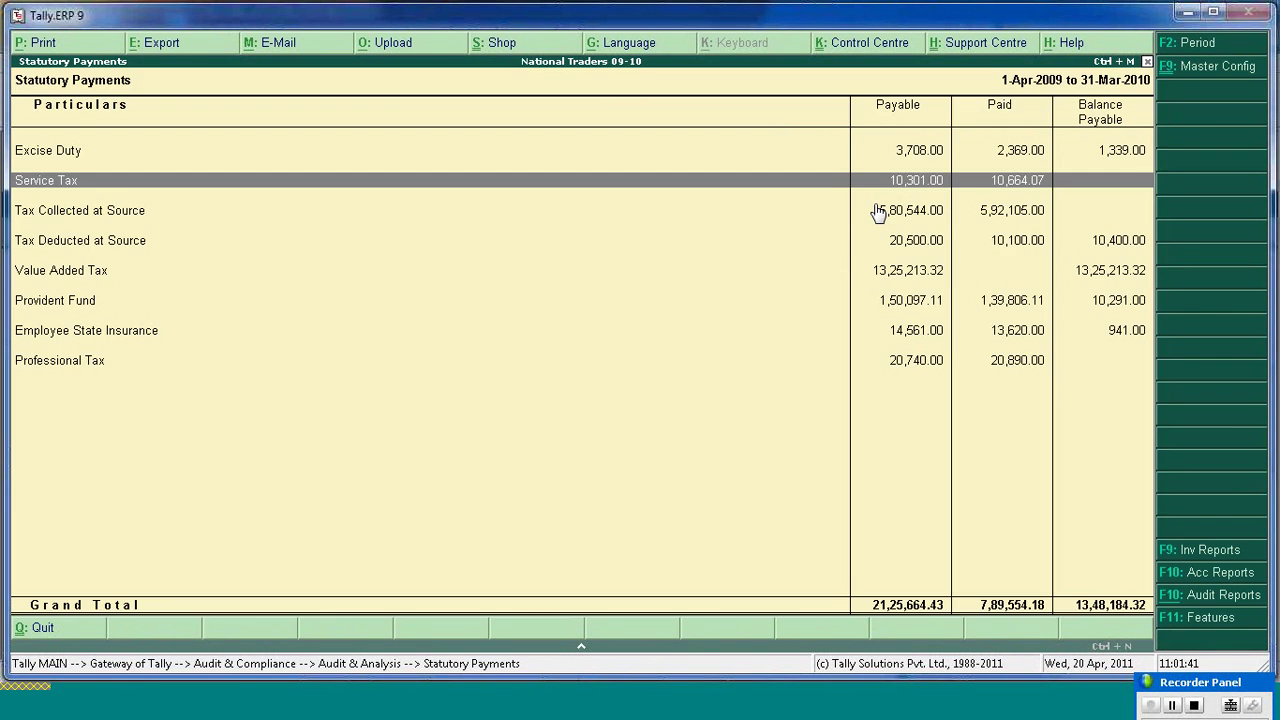
- Go through the remaining statutory heads and open the VAT Computation for Value Added Tax
key("Down")
key("Down")
key("Down")
key("Down")
key("Down")
key("Down")
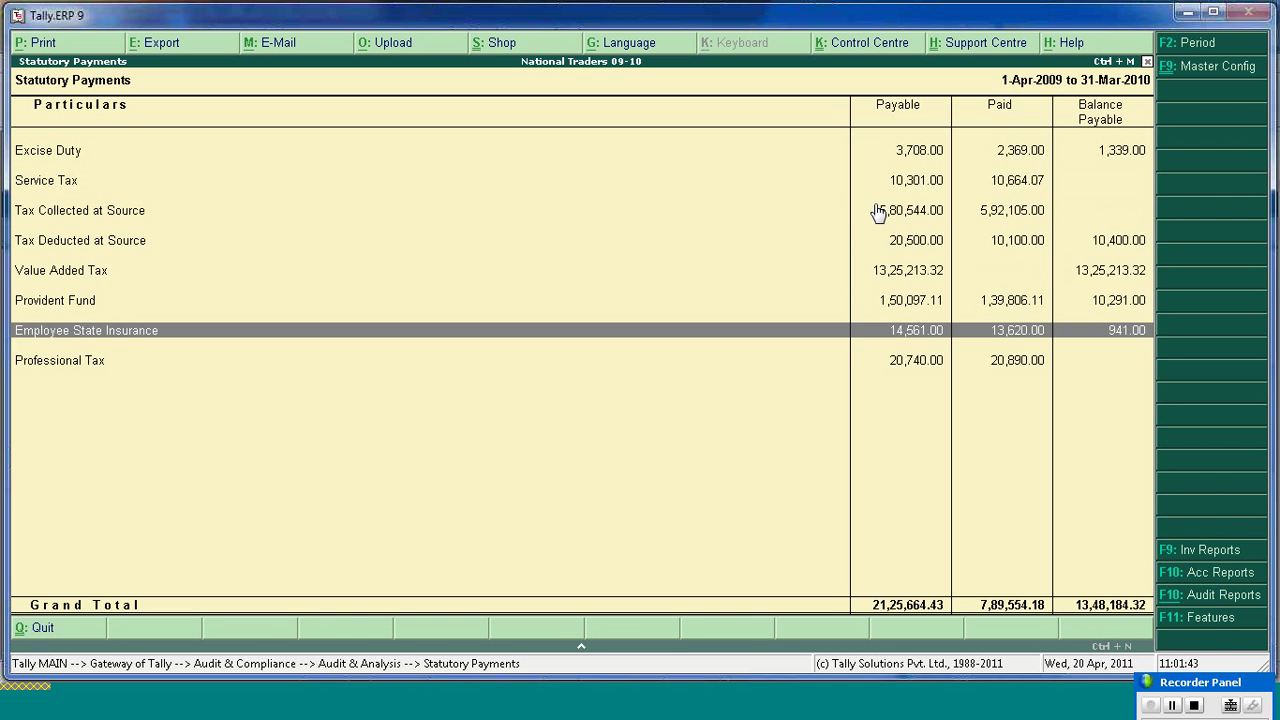
key("Up")
key("Up")
key("Return")
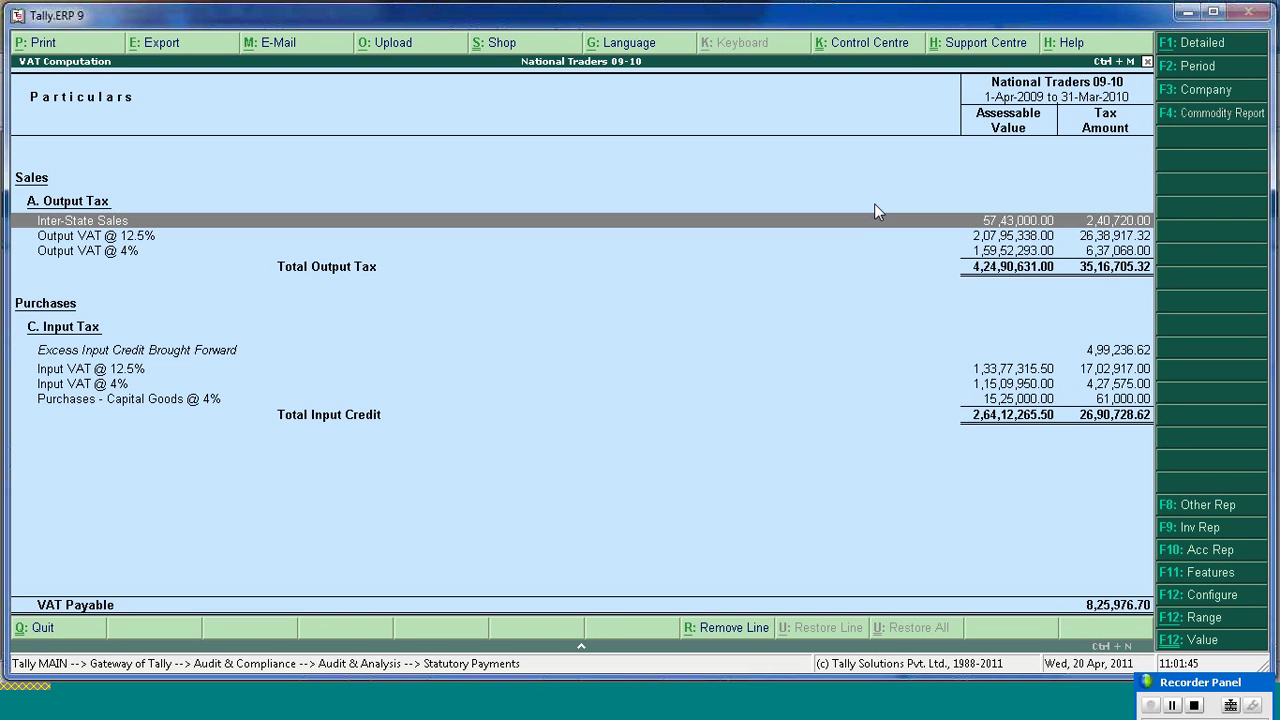
- View the Inter-State Sales classification vouchers and Computer Junction's sales voucher No. 1, and return to Data Analysis
key("Return")
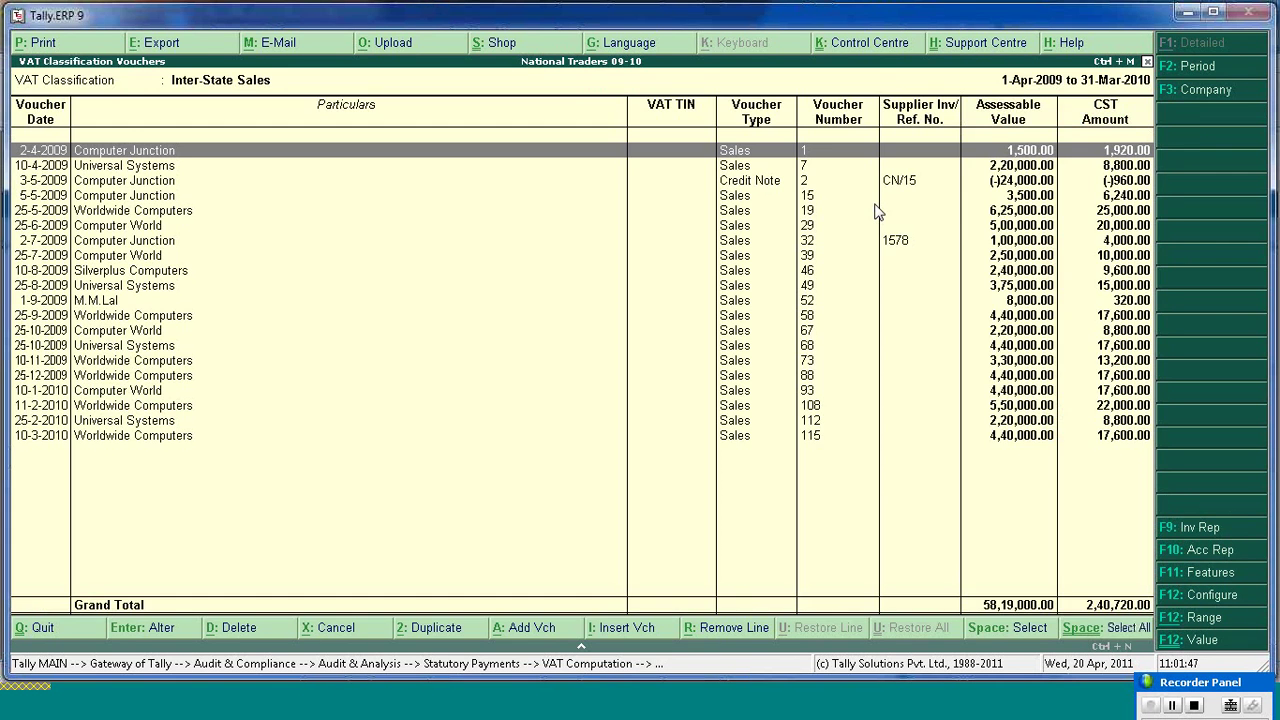
key("Return")
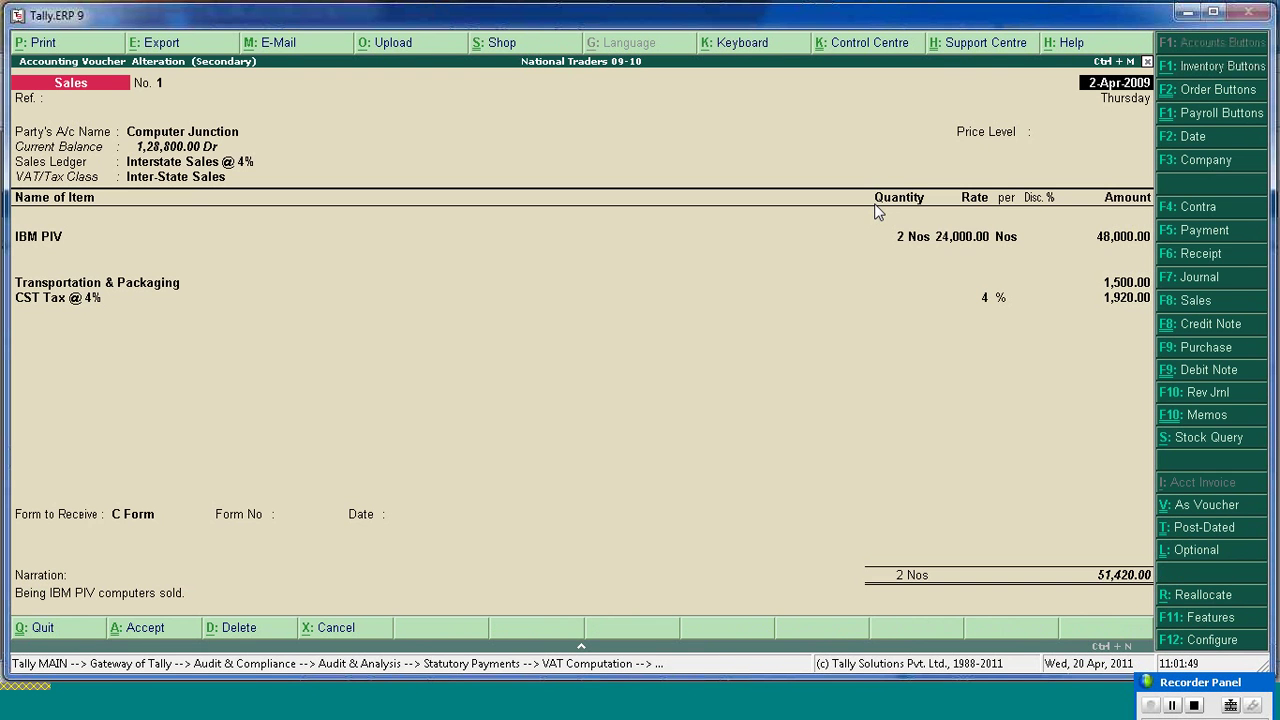
key("Escape")
key("Return")
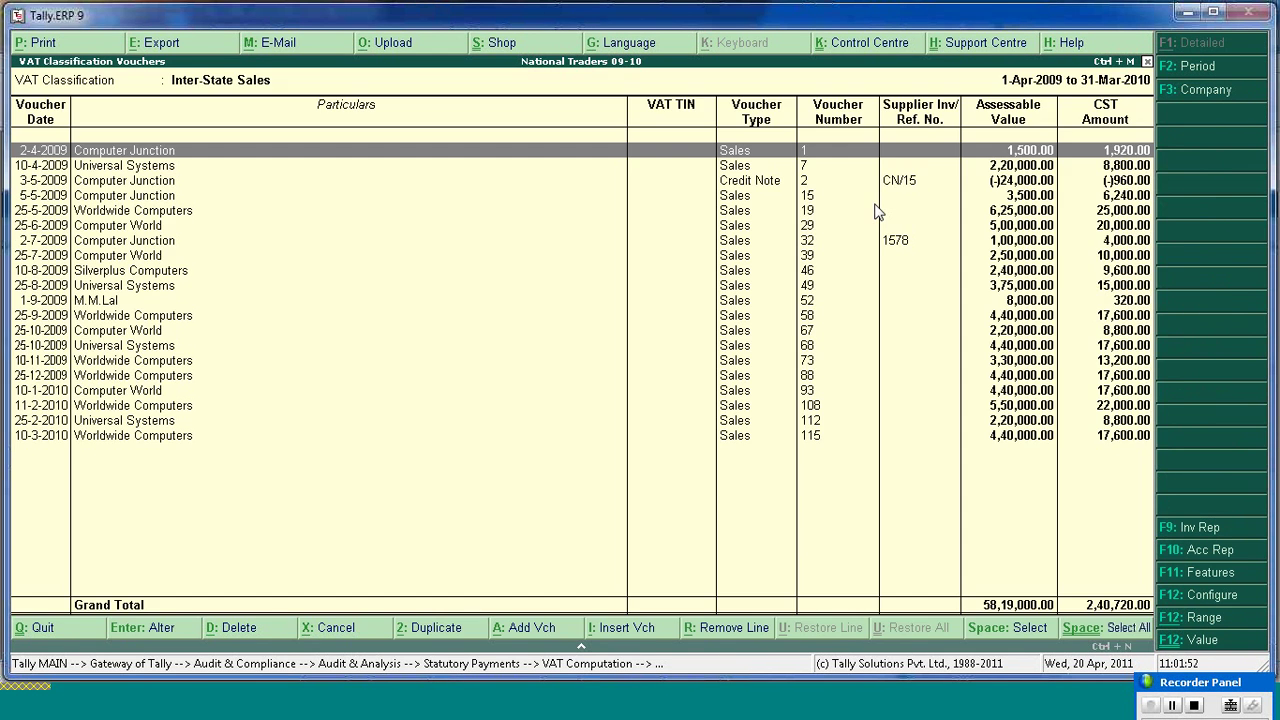
key("Escape")
key("Escape")
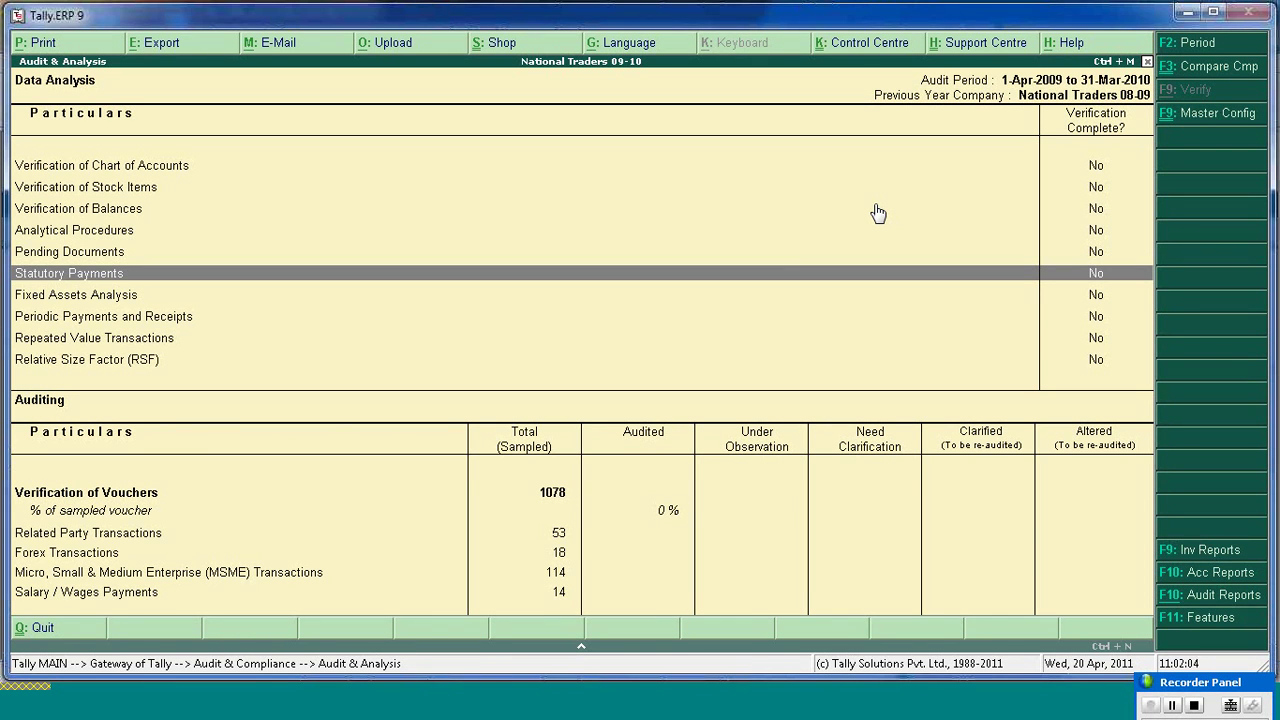
- Look at Statutory Payments once more and move on to Fixed Assets Analysis in Data Analysis
key("Return")
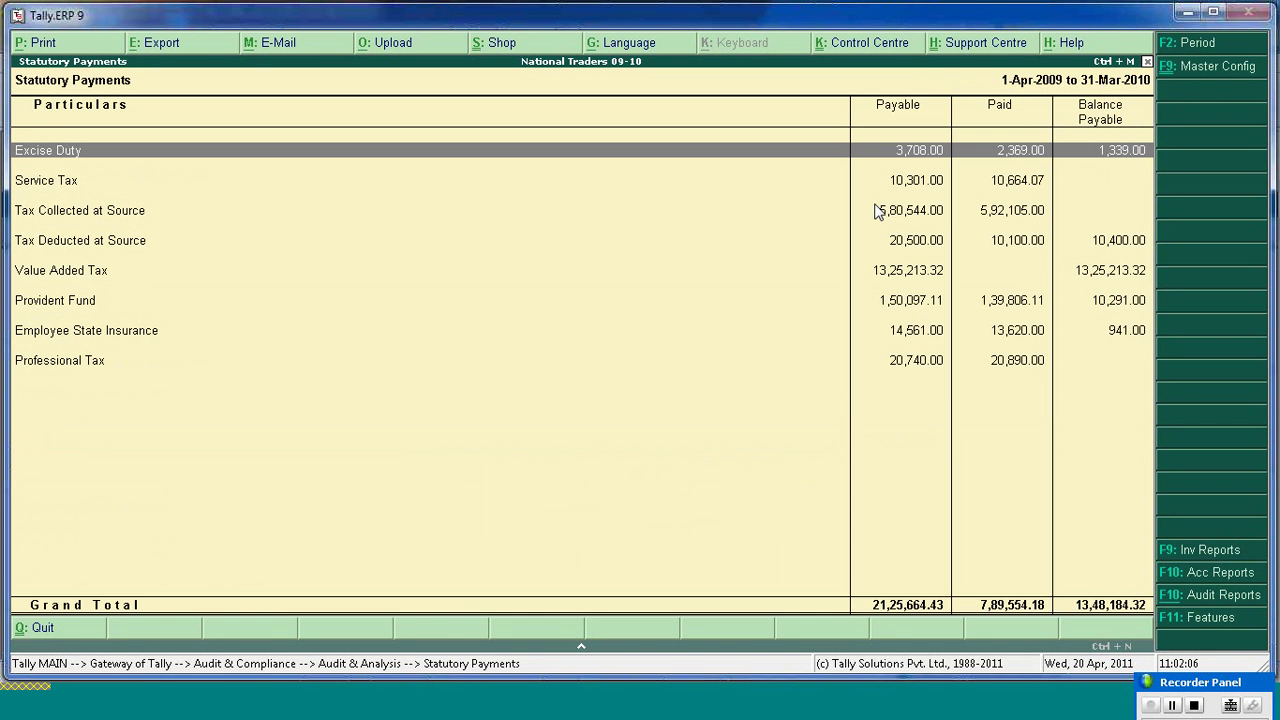
key("Escape")
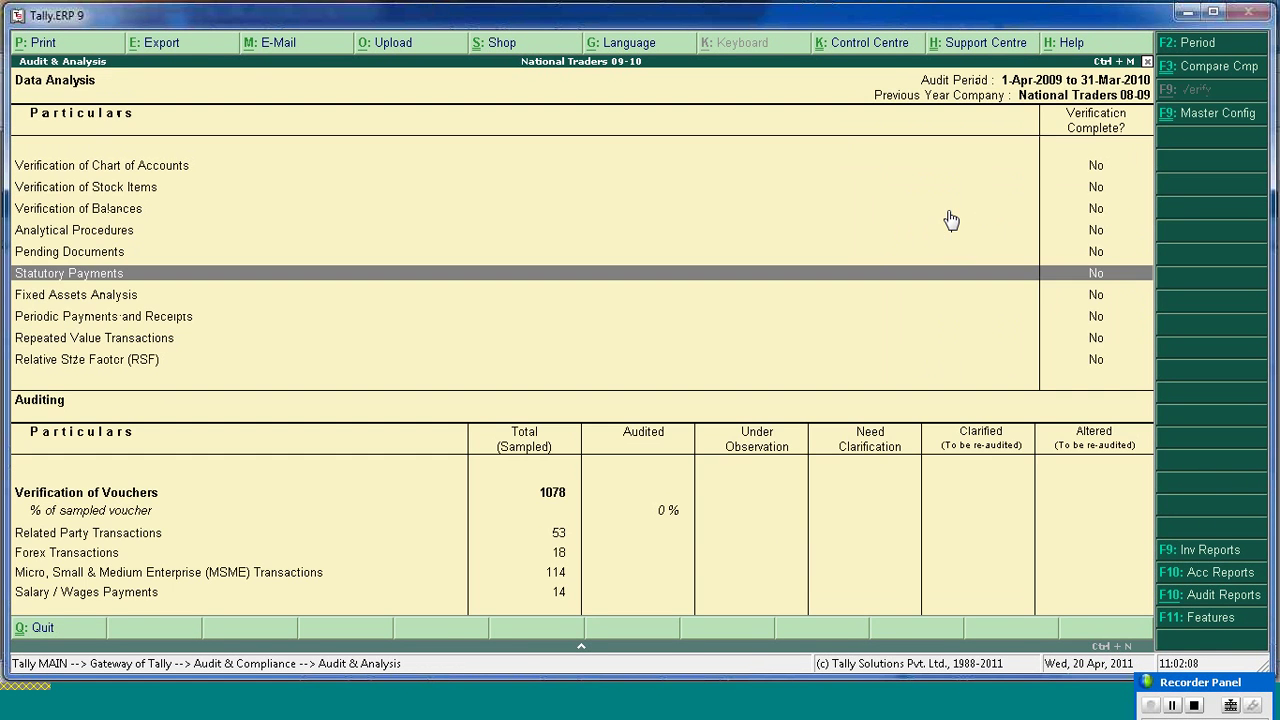
key("Down")
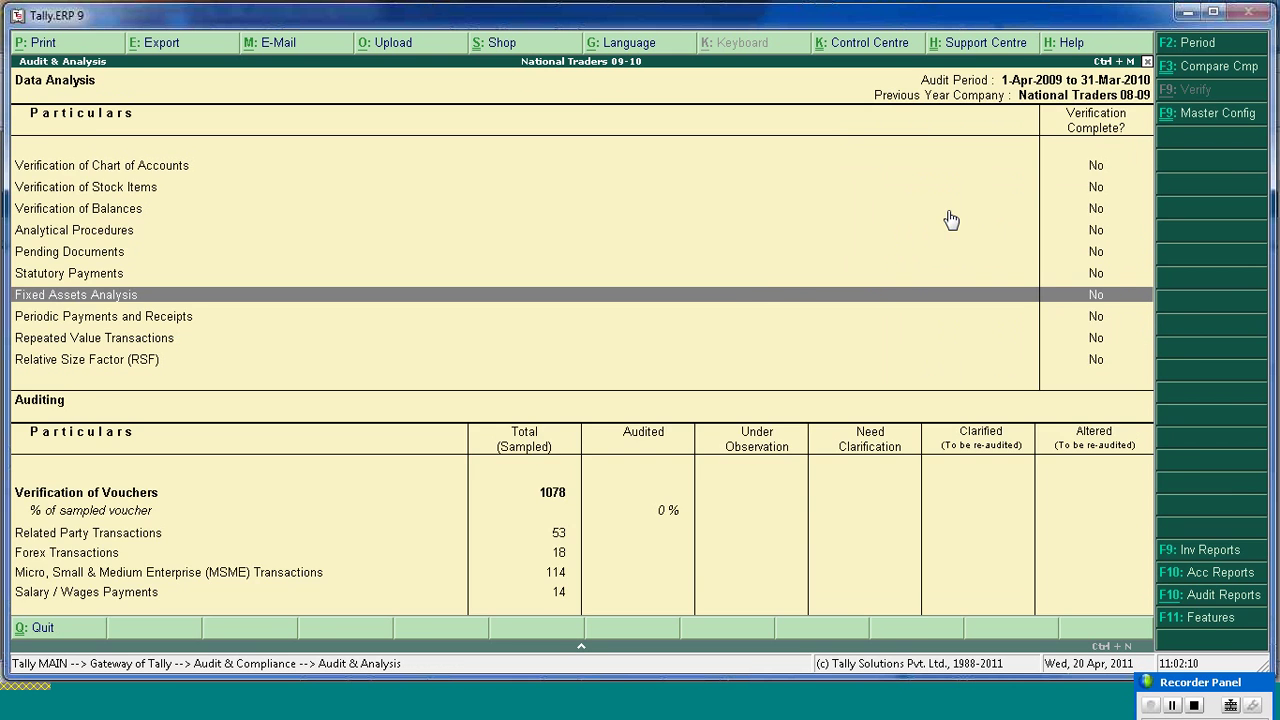
- Open the Fixed Assets Analysis and show it in detailed form with the individual asset transactions
key("Return")
key("alt+r")
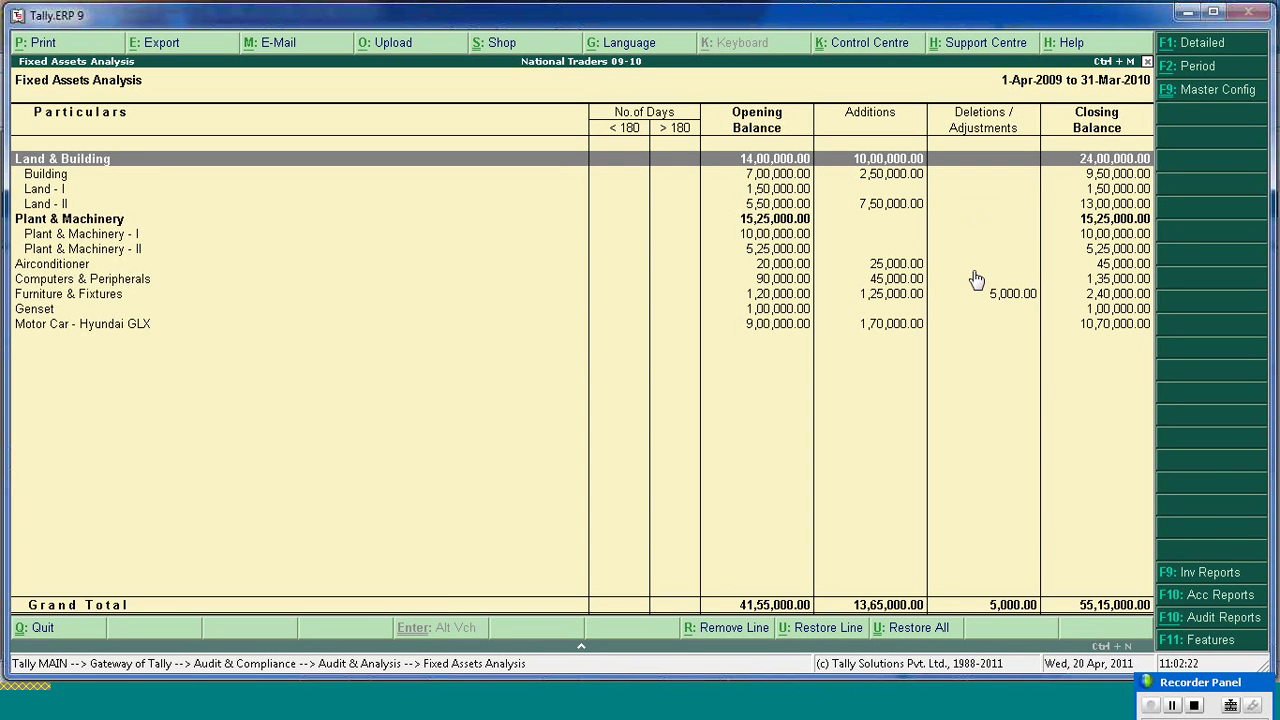
left_click(1203, 43)
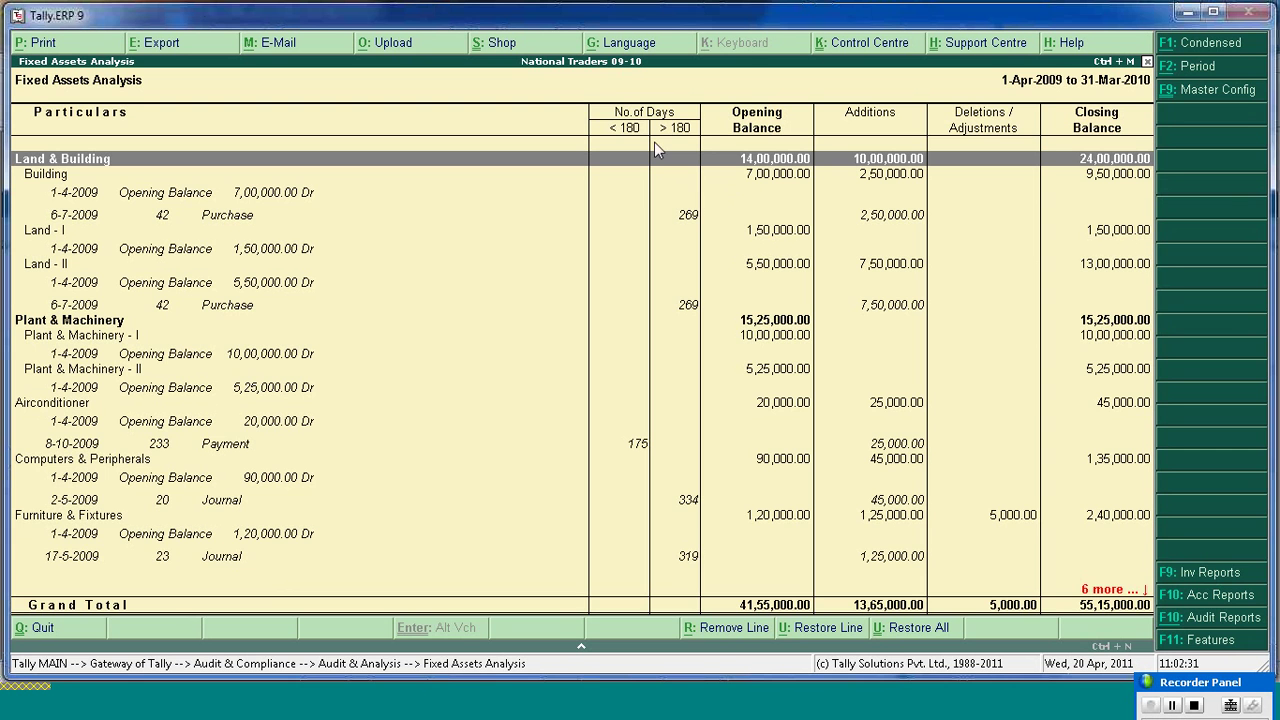
- Look at the Excel export settings for the Fixed Assets Analysis and leave them without exporting
left_click(176, 46)
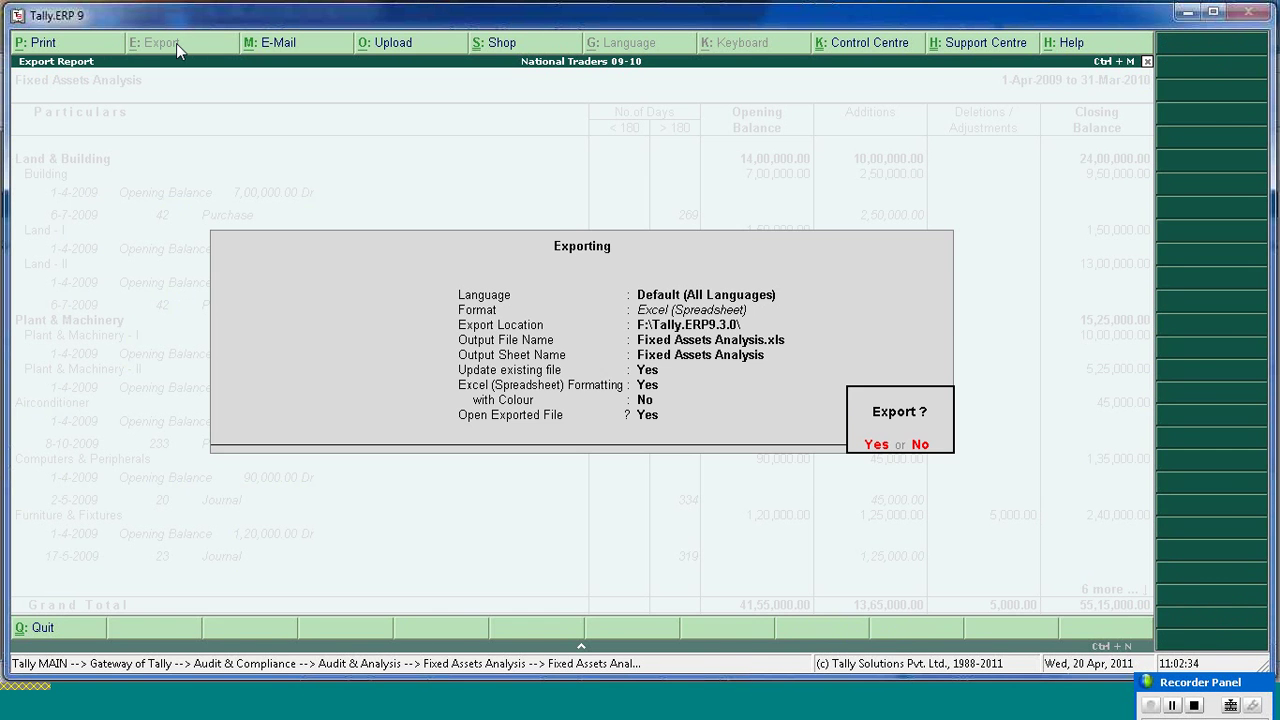
key("n")
key("Escape")
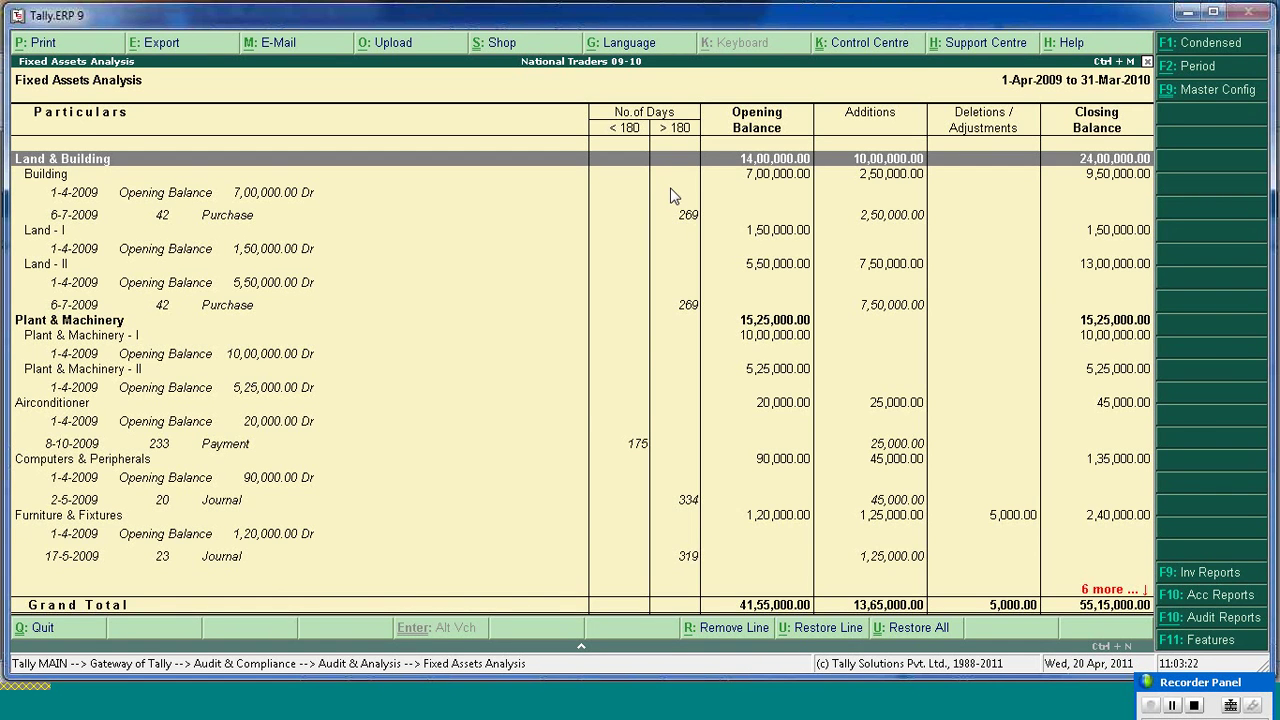
- Return to Data Analysis and open the Periodic Payments and Receipts comparison
key("Escape")
key("Down")
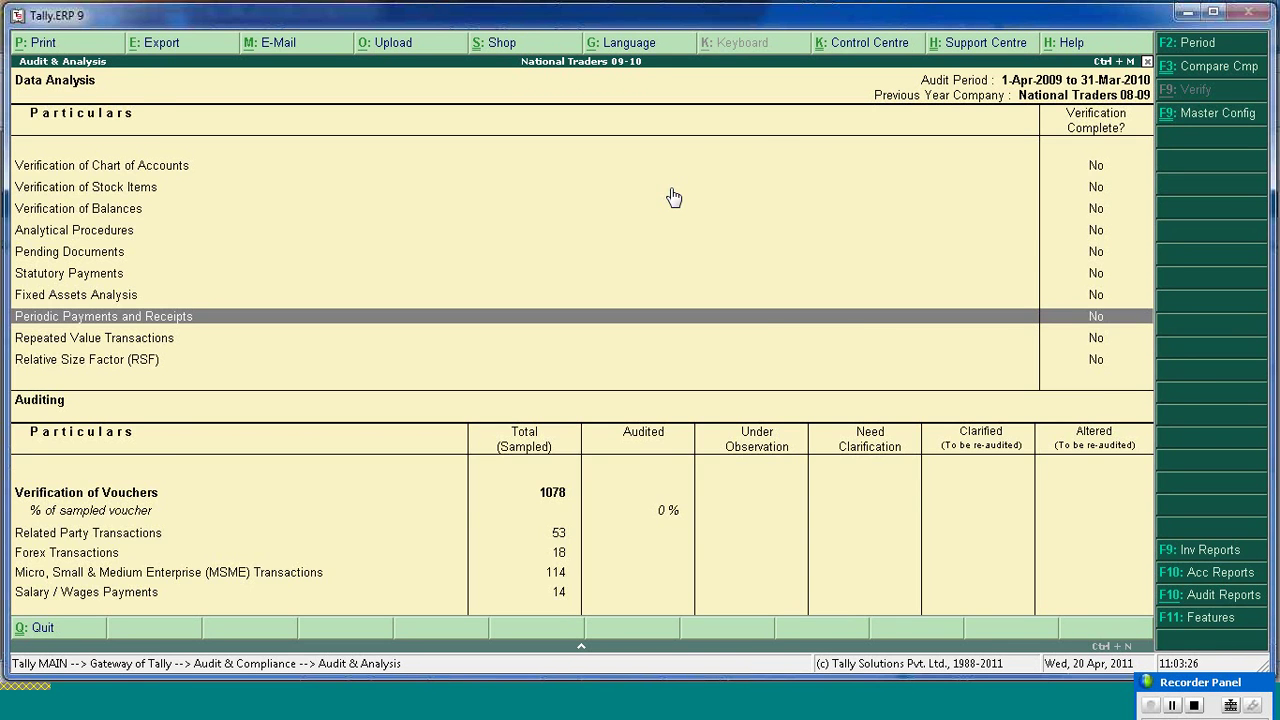
key("Return")
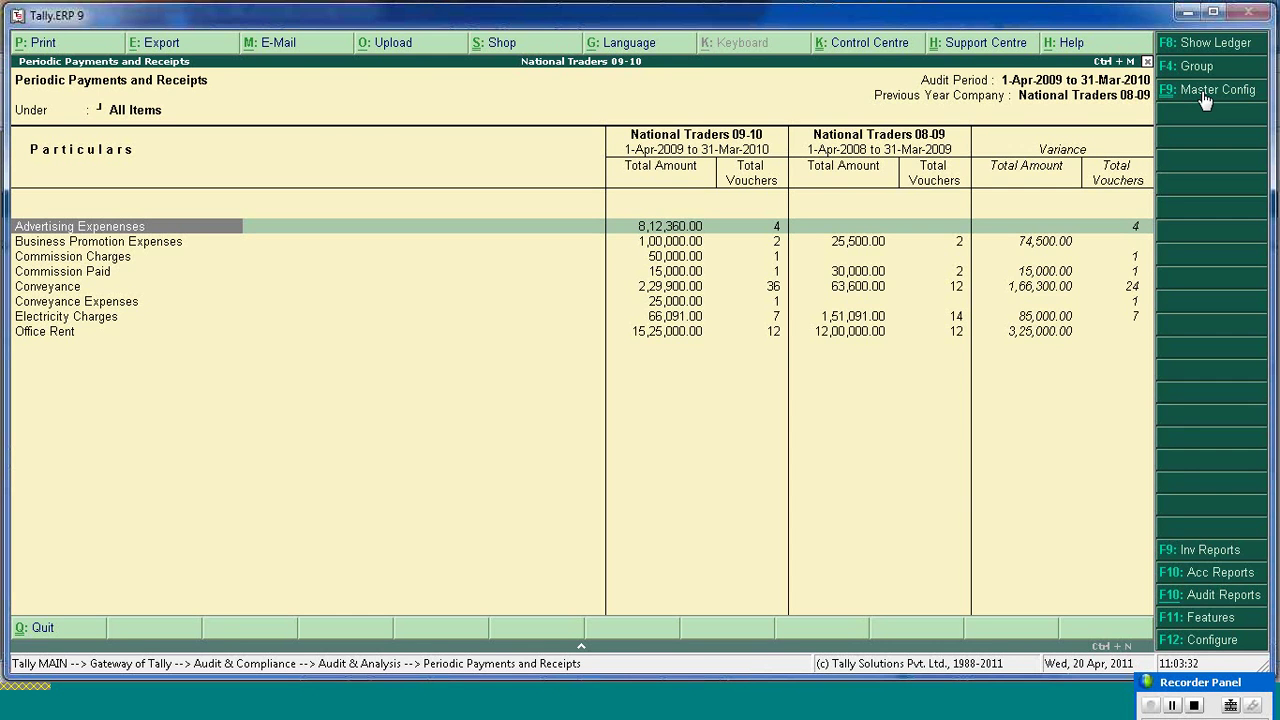
- Open the Periodic Payments and Receipts master configuration for the All Items group
left_click(1205, 94)
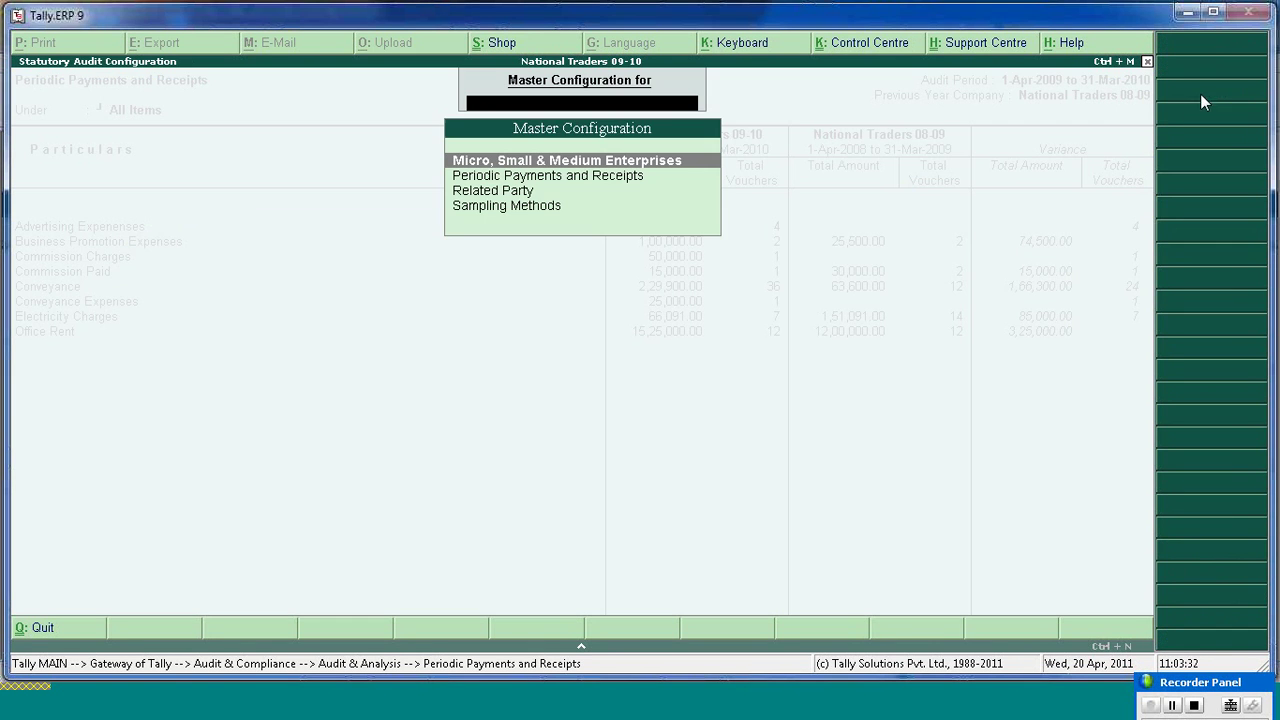
double_click(526, 177)
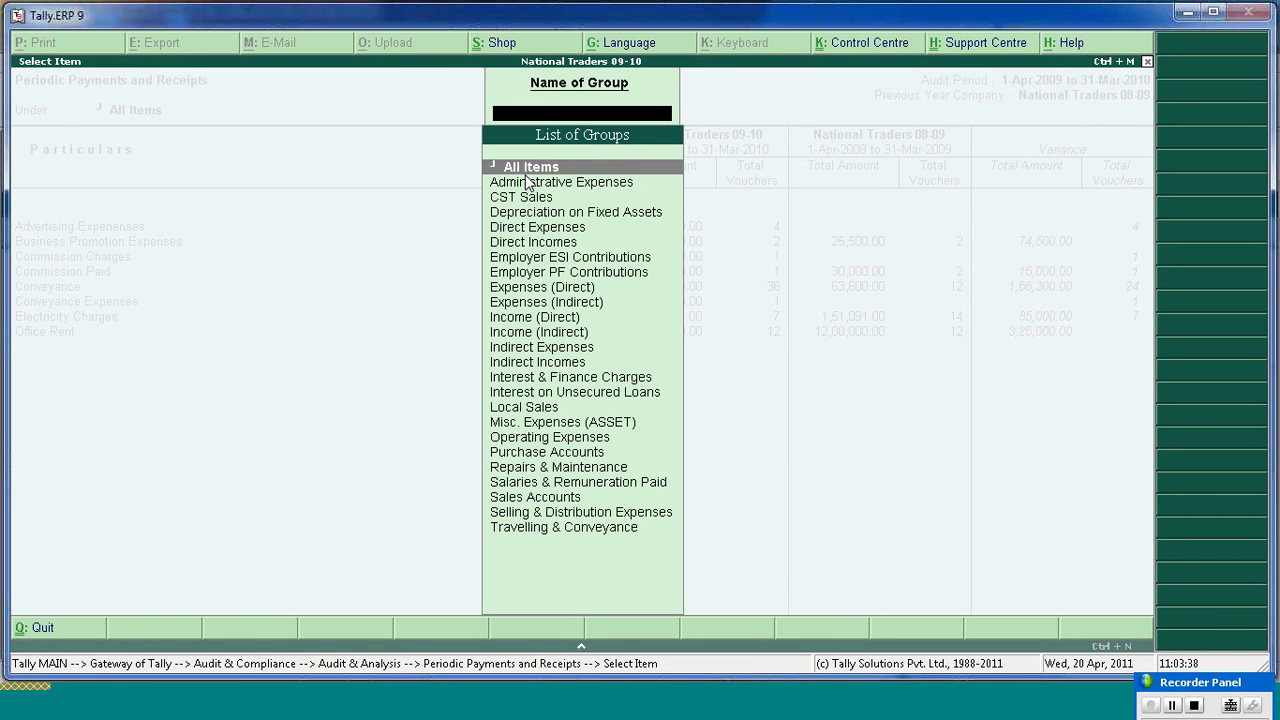
key("Return")
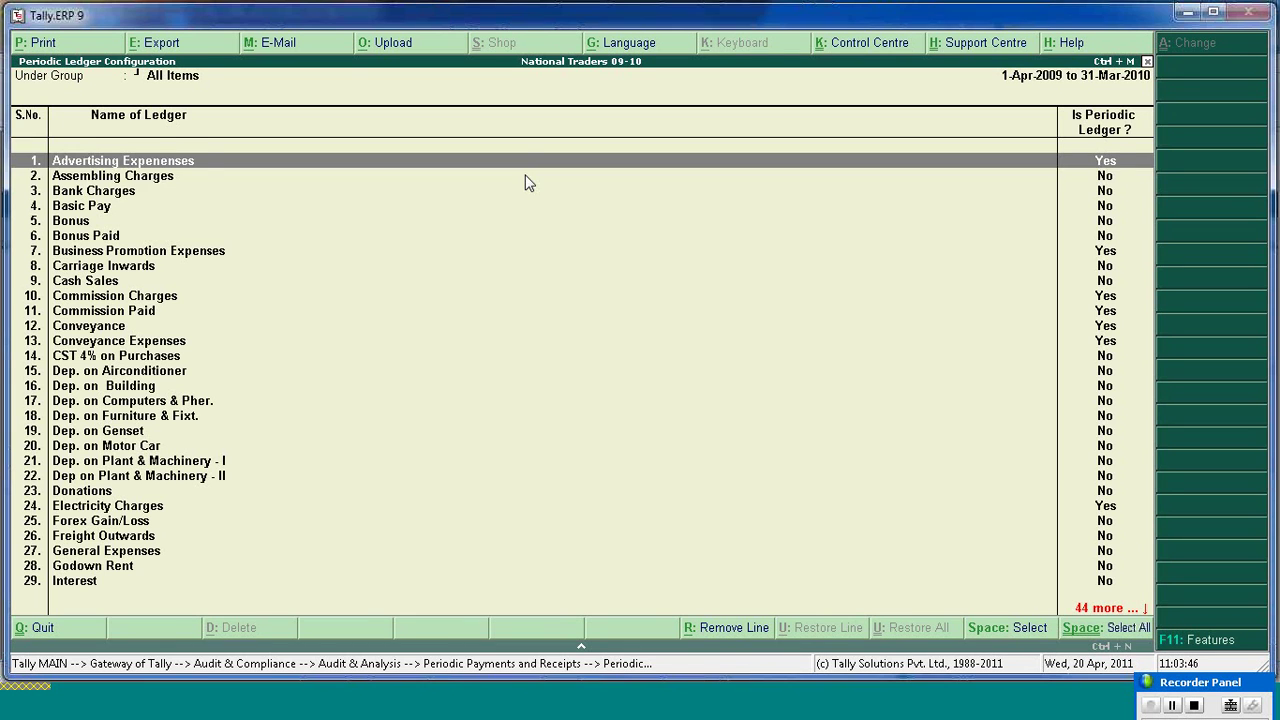
- Select the Electricity Charges, Conveyance Expenses and Commission Paid ledgers in the periodic ledger list
key("Down")
key("Down")
key("Down")
key("Down")
key("Down")
key("Down")
key("Down")
key("Down")
key("Down")
key("Down")
key("Down")
key("Down")
key("Down")
key("Down")
key("Down")
key("Down")
key("Down")
key("Down")
key("Down")
key("Down")
key("Down")
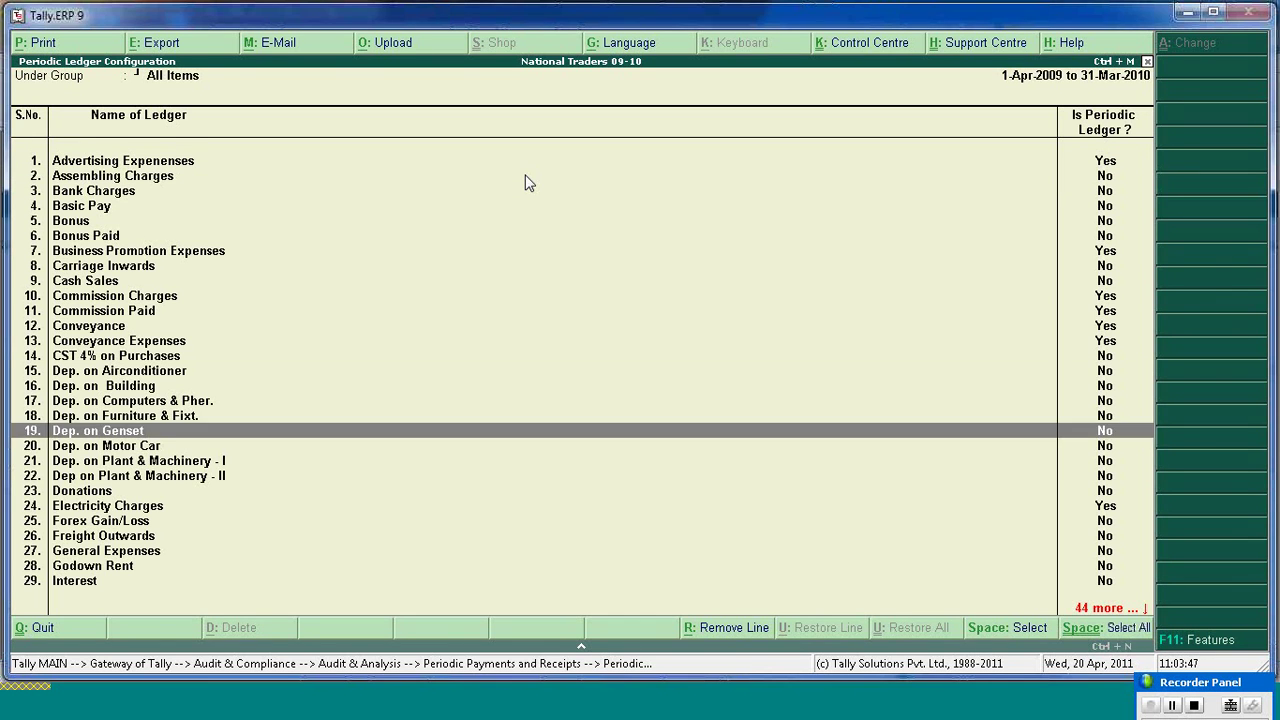
key("Down")
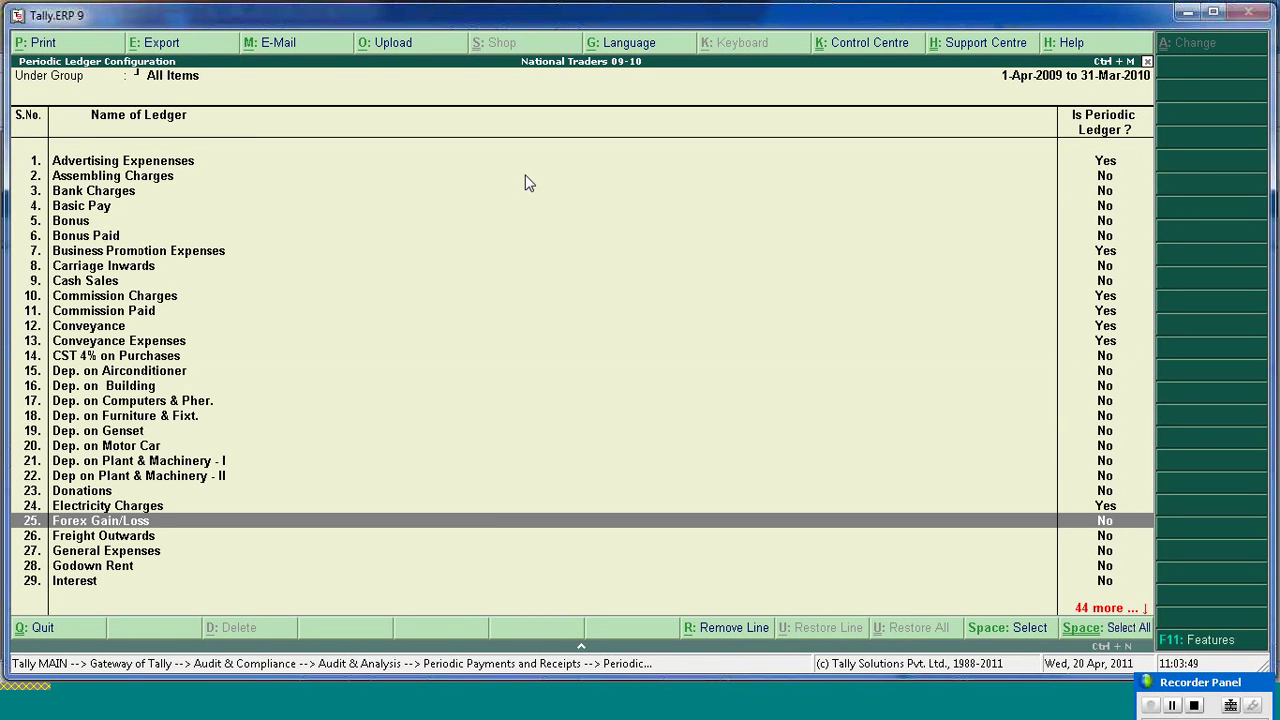
key("Up")
key("space")
key("Up")
key("Up")
key("Up")
key("Up")
key("Up")
key("Up")
key("Up")
key("Up")
key("Up")
key("Up")
key("Up")
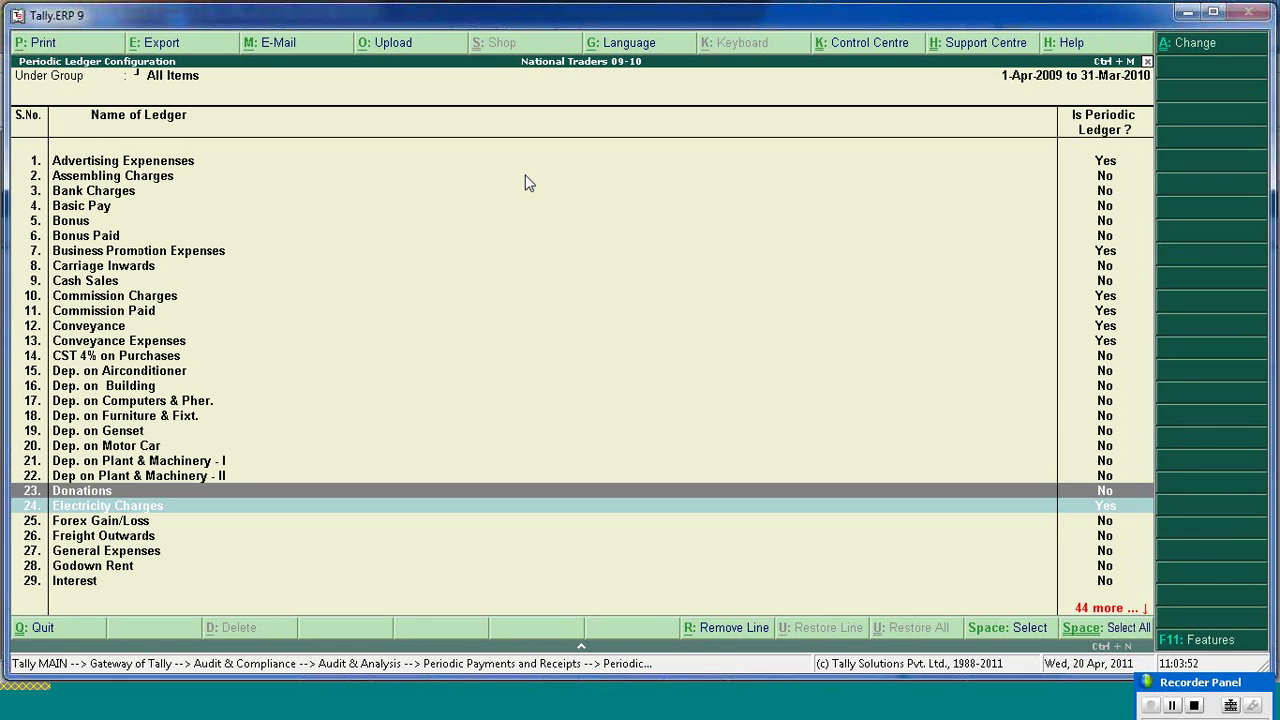
key("space")
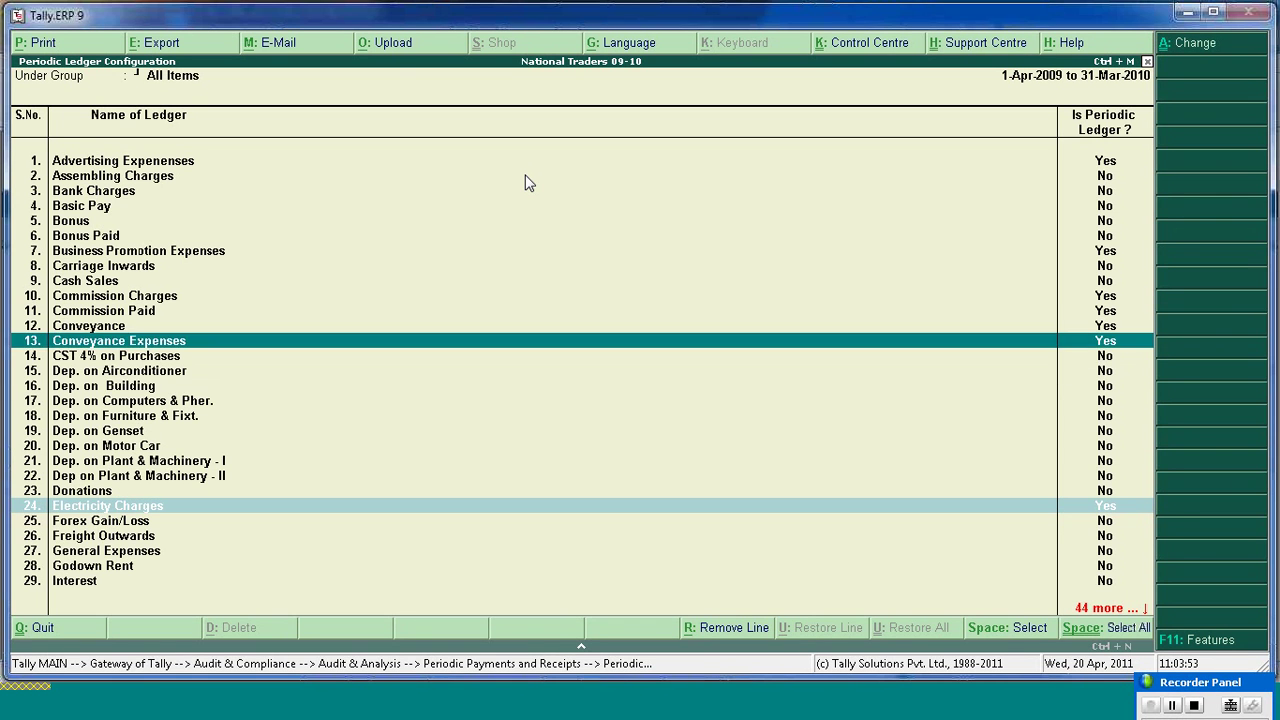
key("Up")
key("Up")
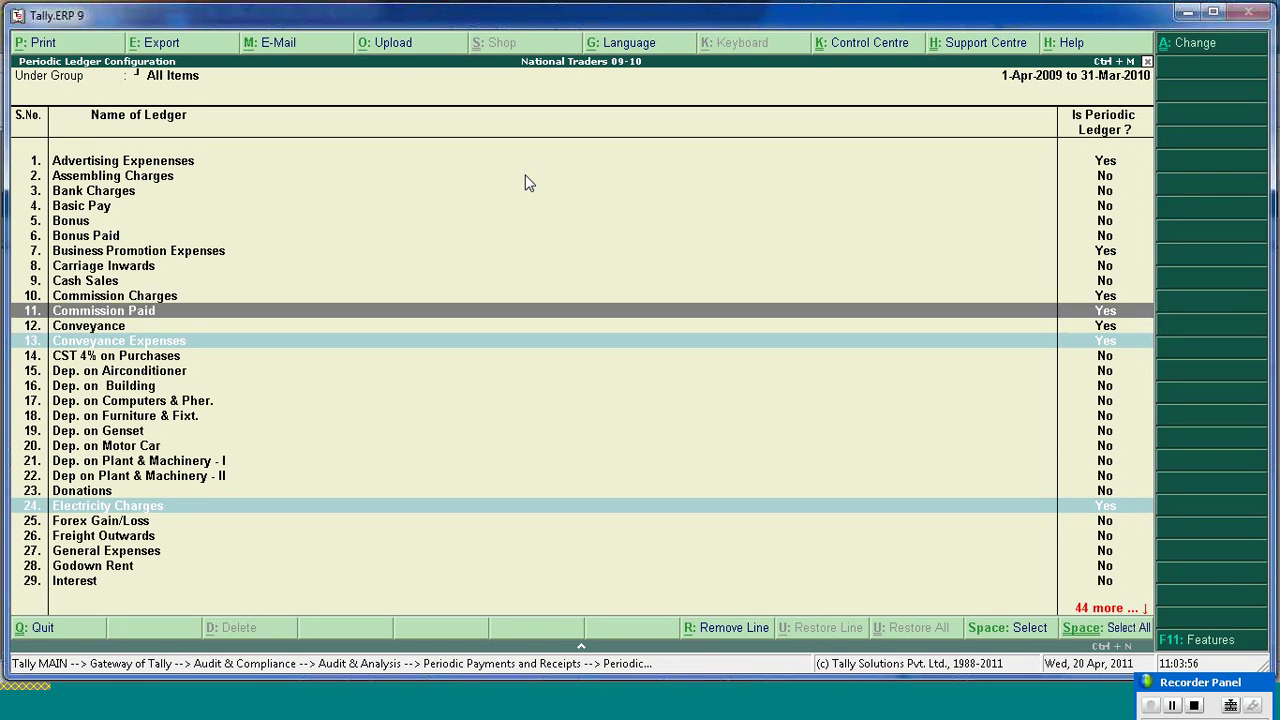
key("space")
- Add Godown Rent to the selected ledgers and accept the periodic ledger configuration
key("Up")
key("Down")
key("Down")
key("Down")
key("Down")
key("Down")
key("Down")
key("Down")
key("Down")
key("Down")
key("Down")
key("Down")
key("Down")
key("Down")
key("Down")
key("Down")
key("Down")
key("Down")
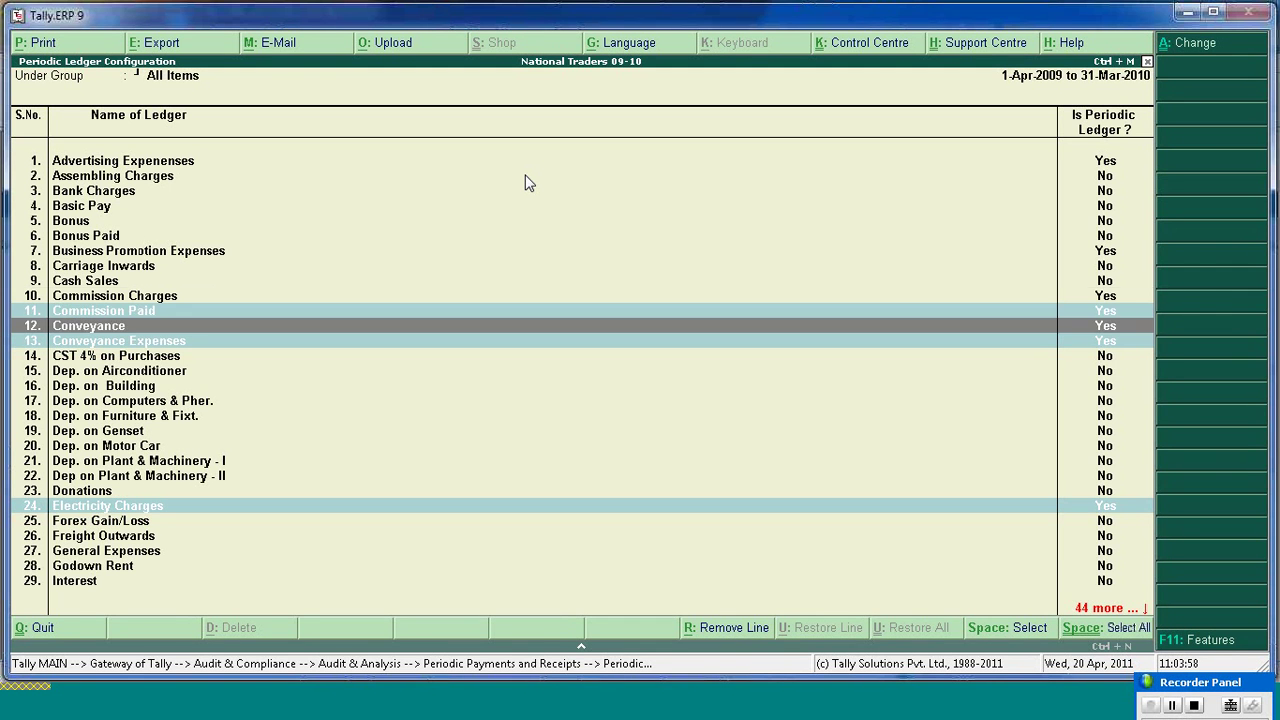
key("Down")
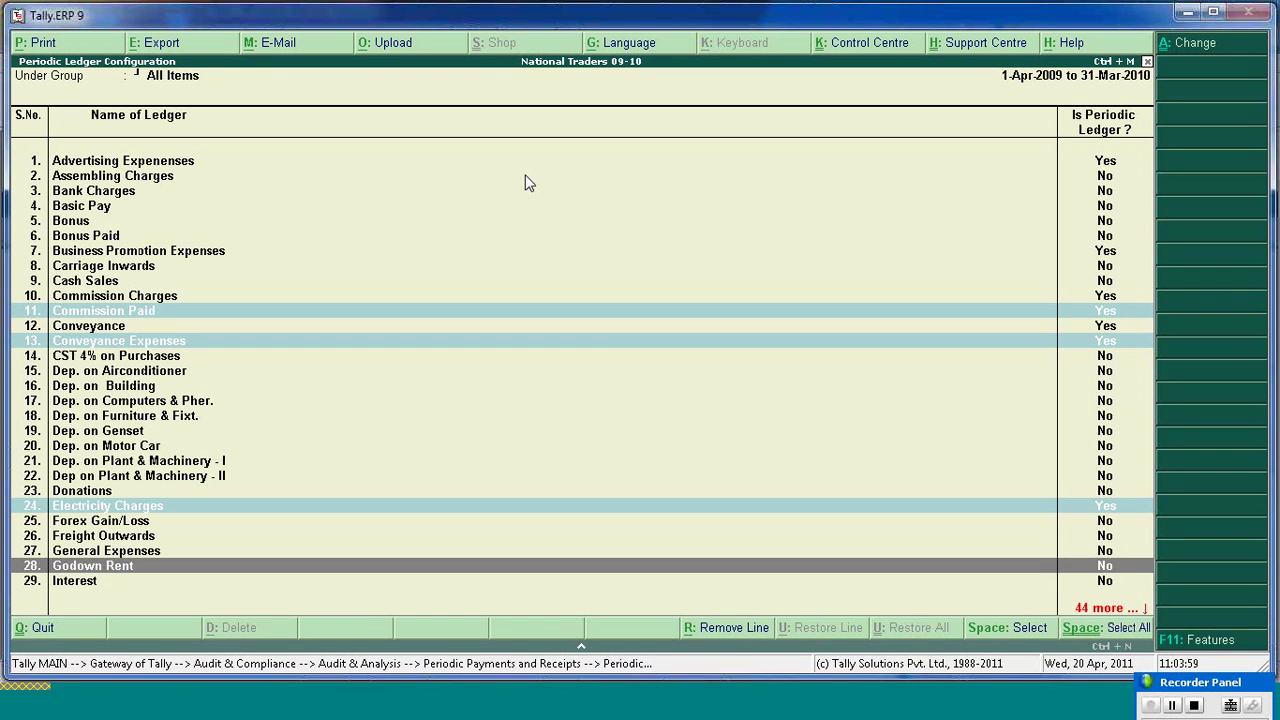
key("space")
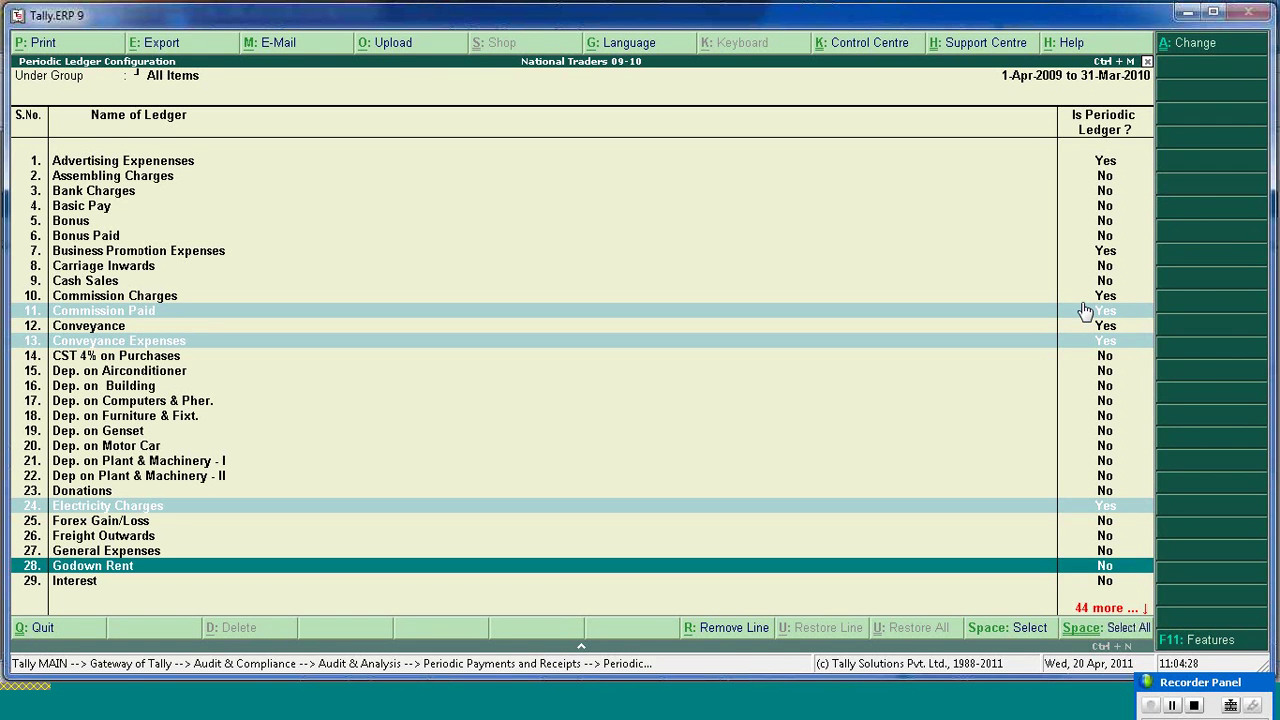
key("ctrl+a")
key("Return")
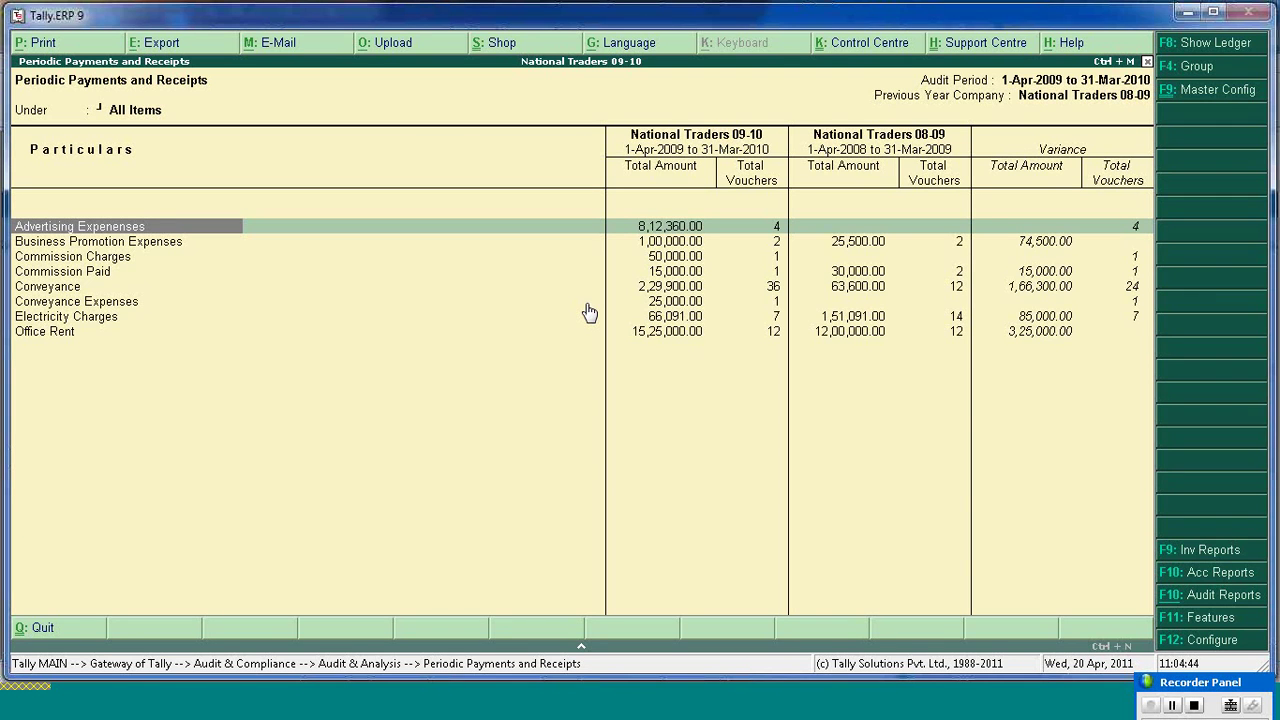
- Open the monthly summary of the Office Rent ledger from the Periodic Payments and Receipts report
key("Down")
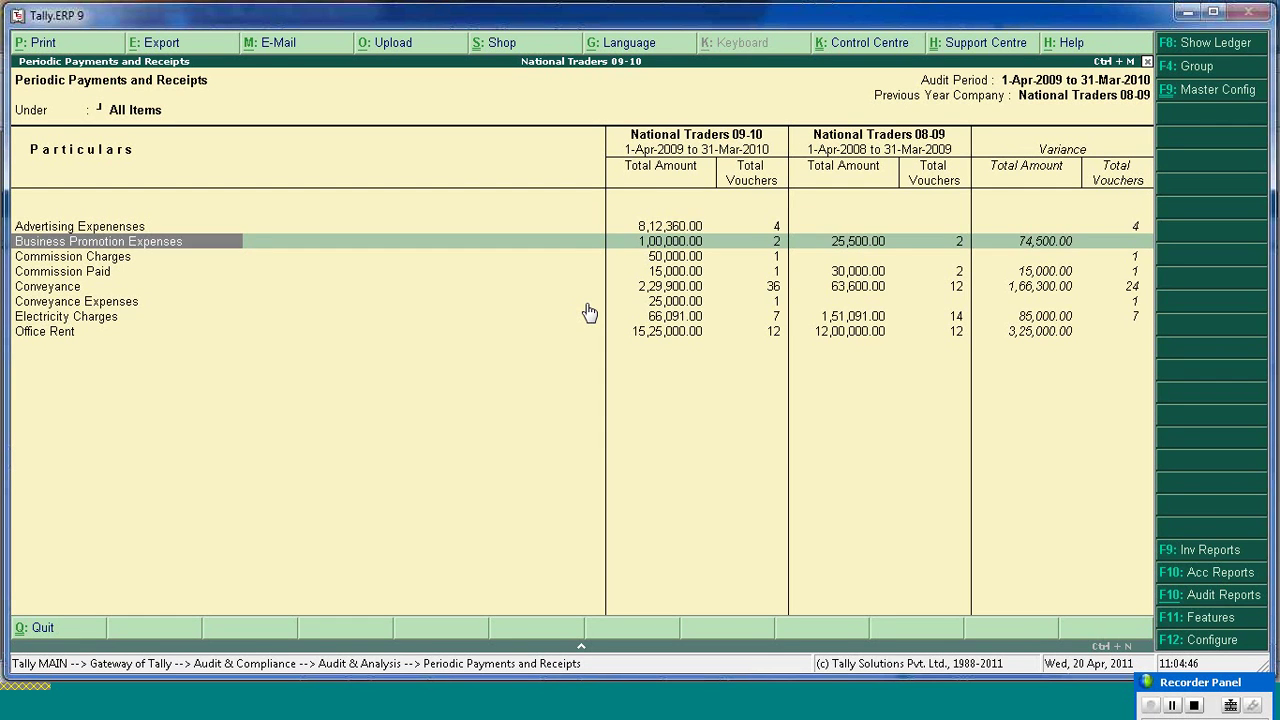
key("Down")
key("Down")
key("Down")
key("Down")
key("Down")
key("Down")
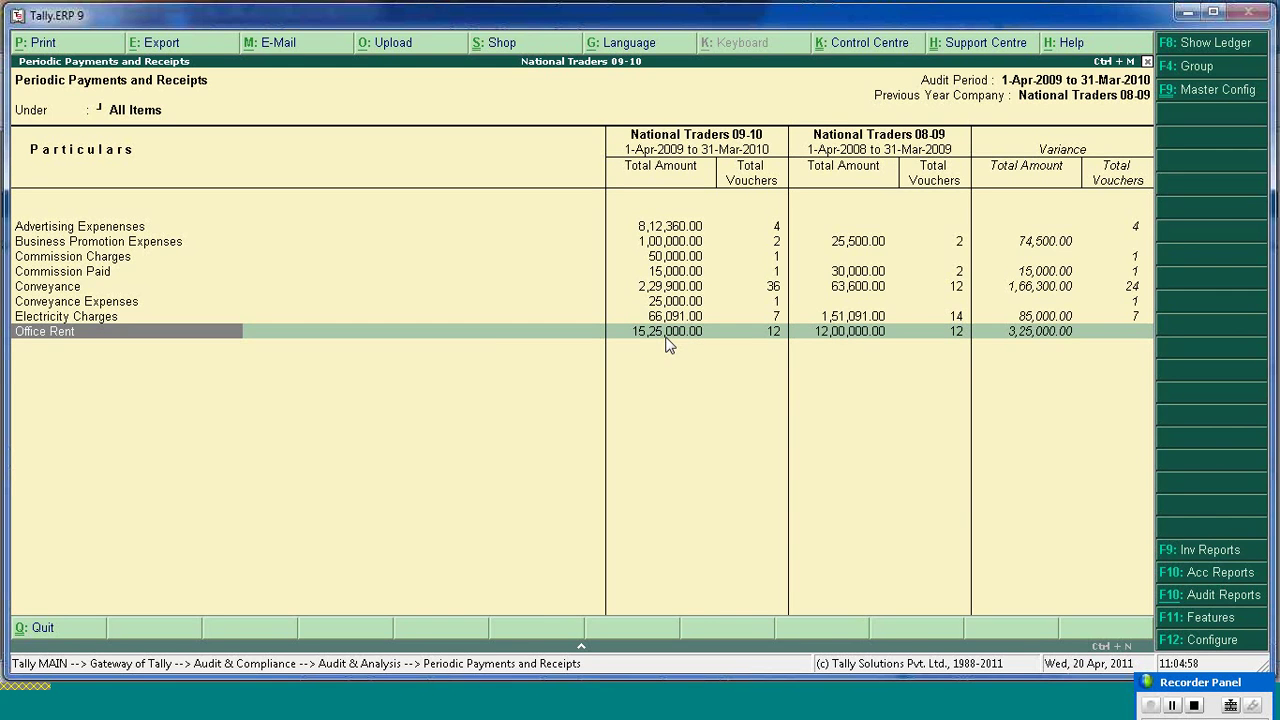
key("Return")
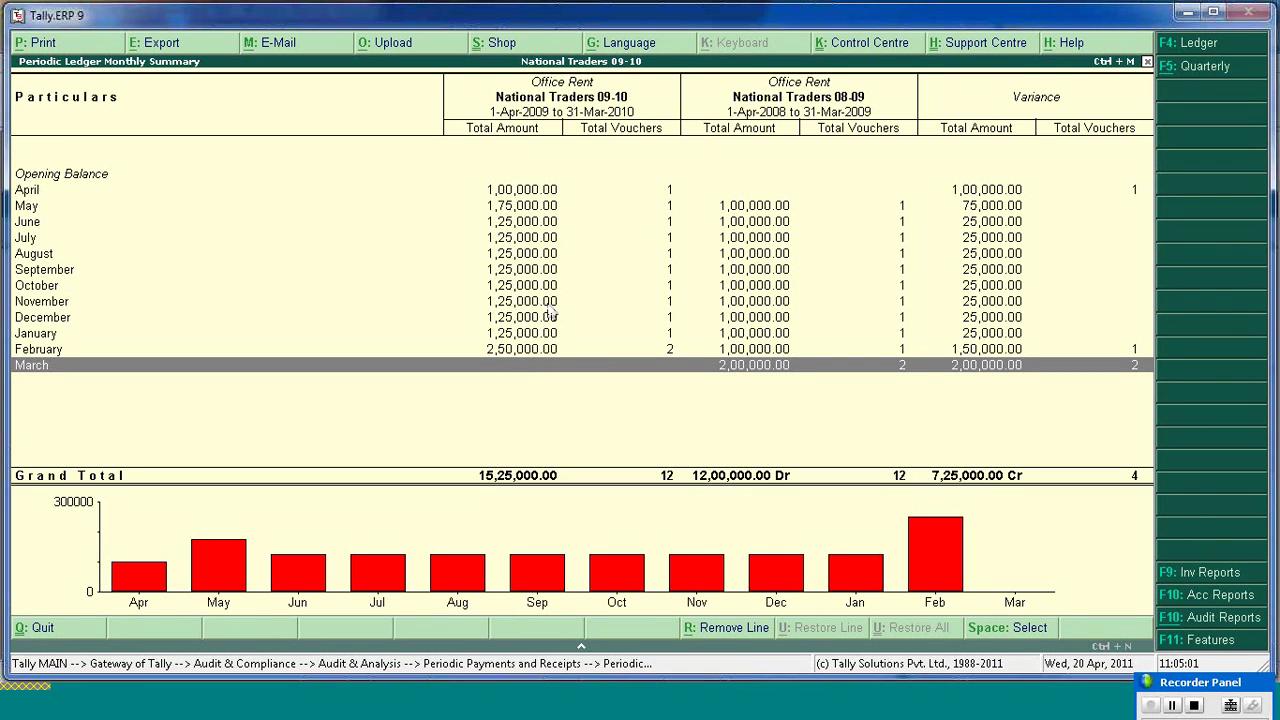
- Compare the monthly Office Rent amounts of both years from April onwards and open February's vouchers
left_click(519, 191)
key("Down")
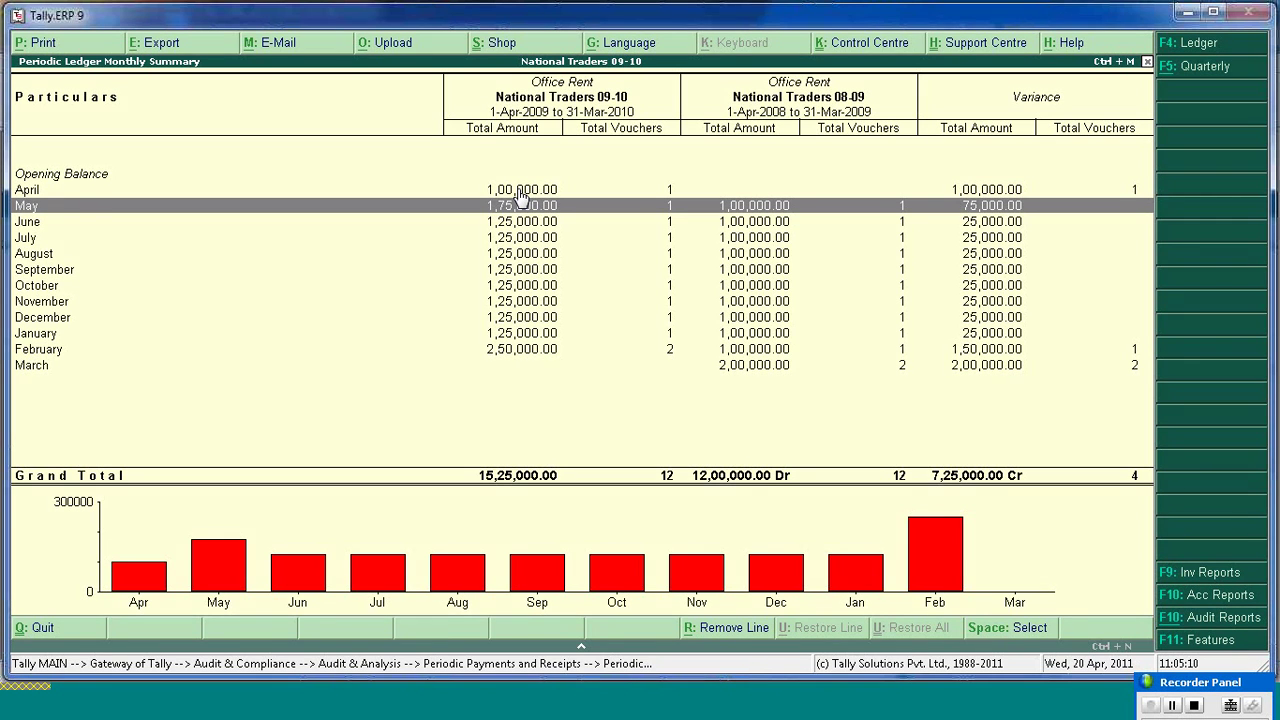
key("Down")
key("Down")
key("Down")
key("Down")
key("Down")
key("Down")
key("Down")
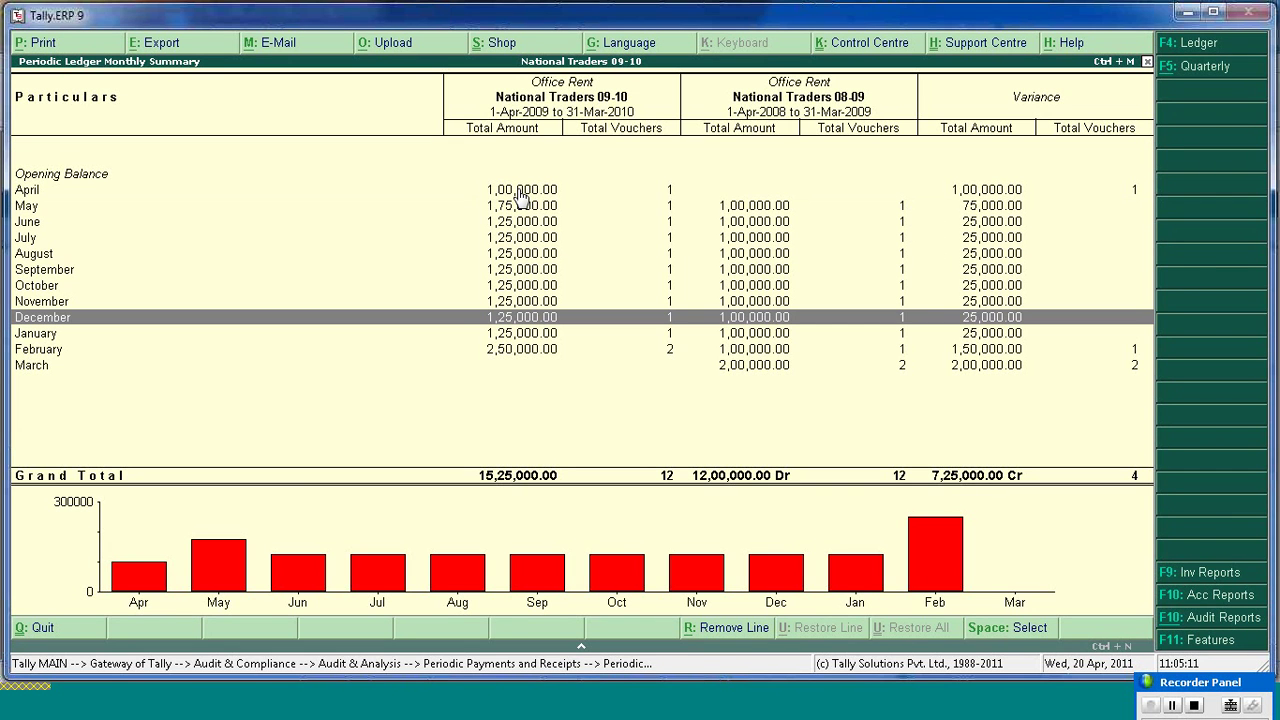
key("Down")
key("Down")
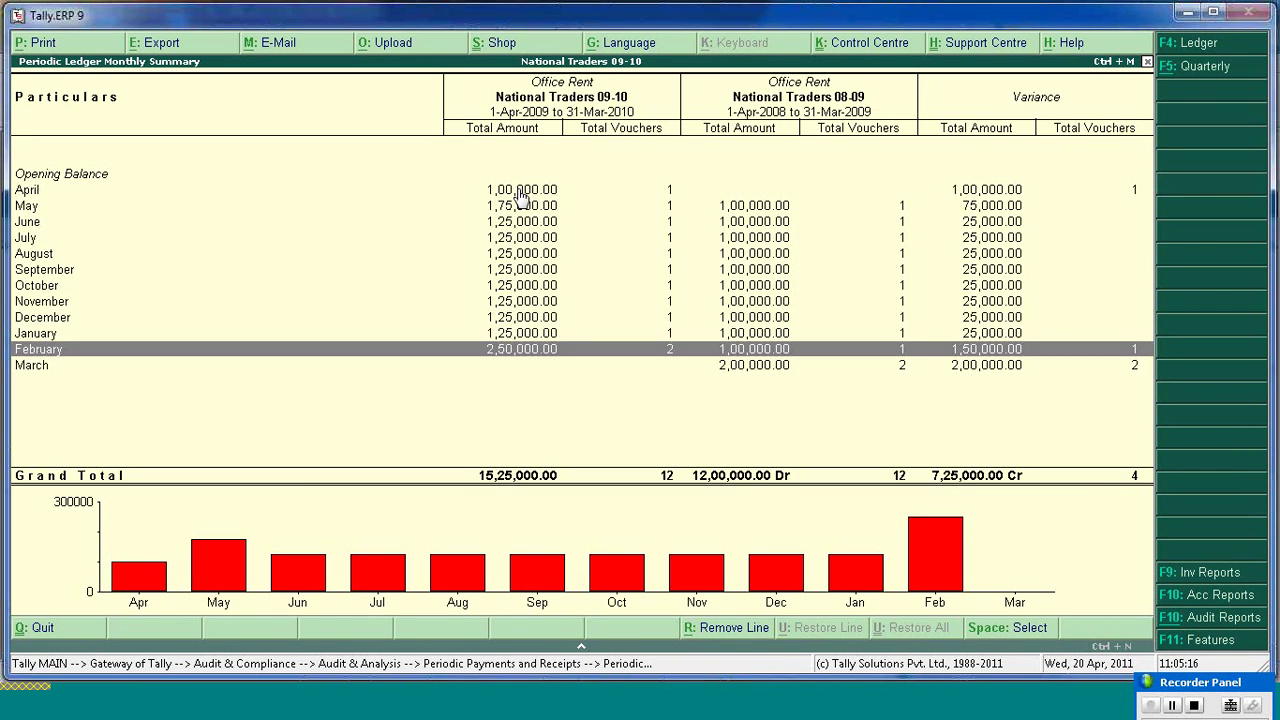
key("Return")
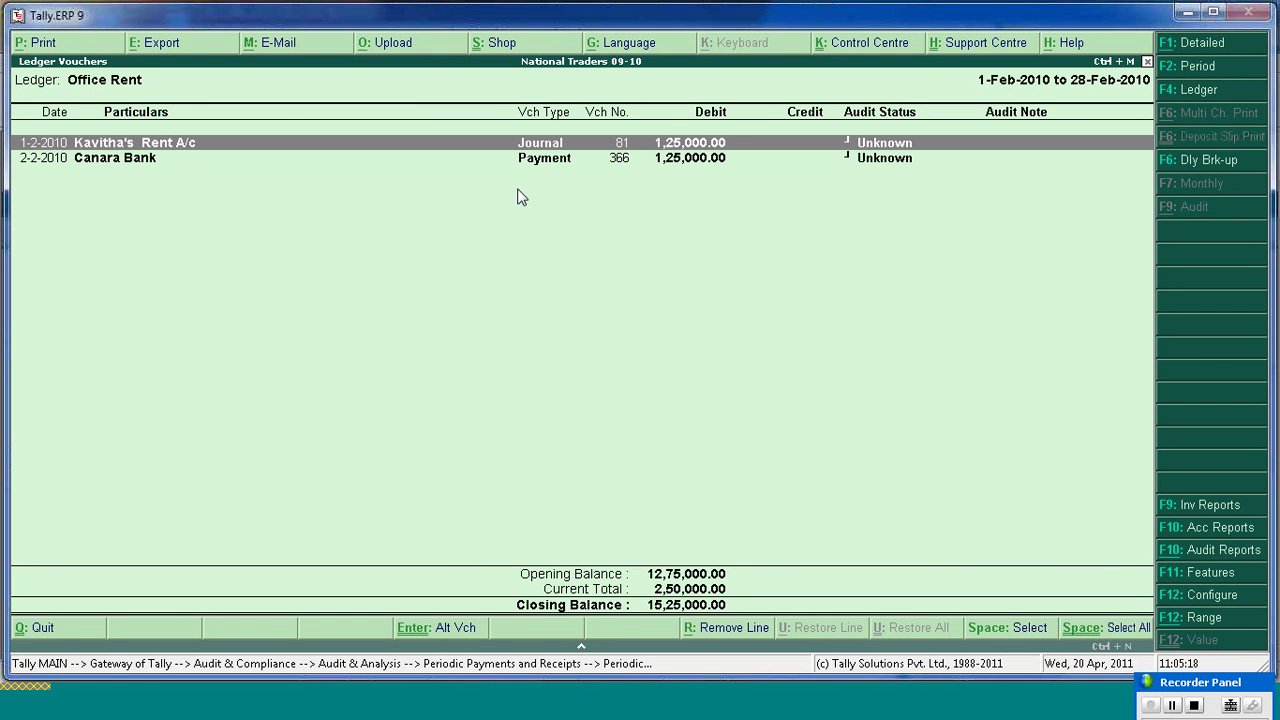
- Set the audit status of the 2-2-2010 Canara Bank payment voucher to Need Clarification
left_click(114, 168)
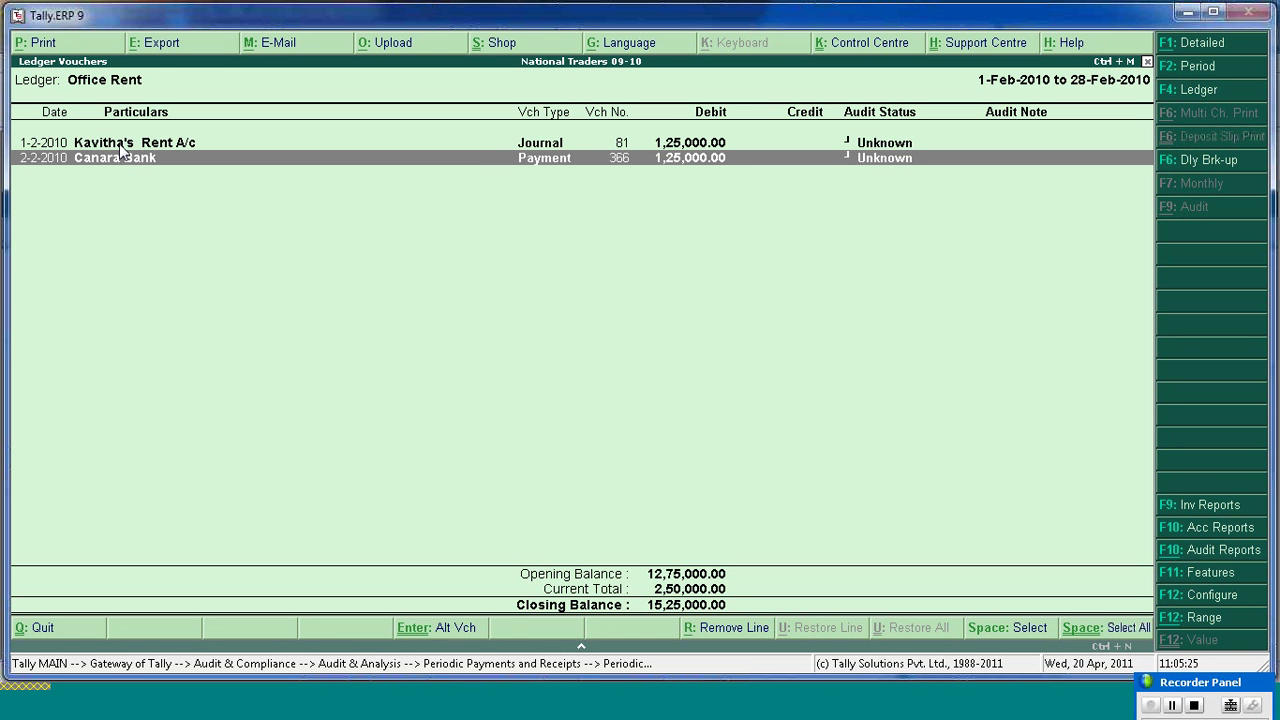
left_click(122, 148)
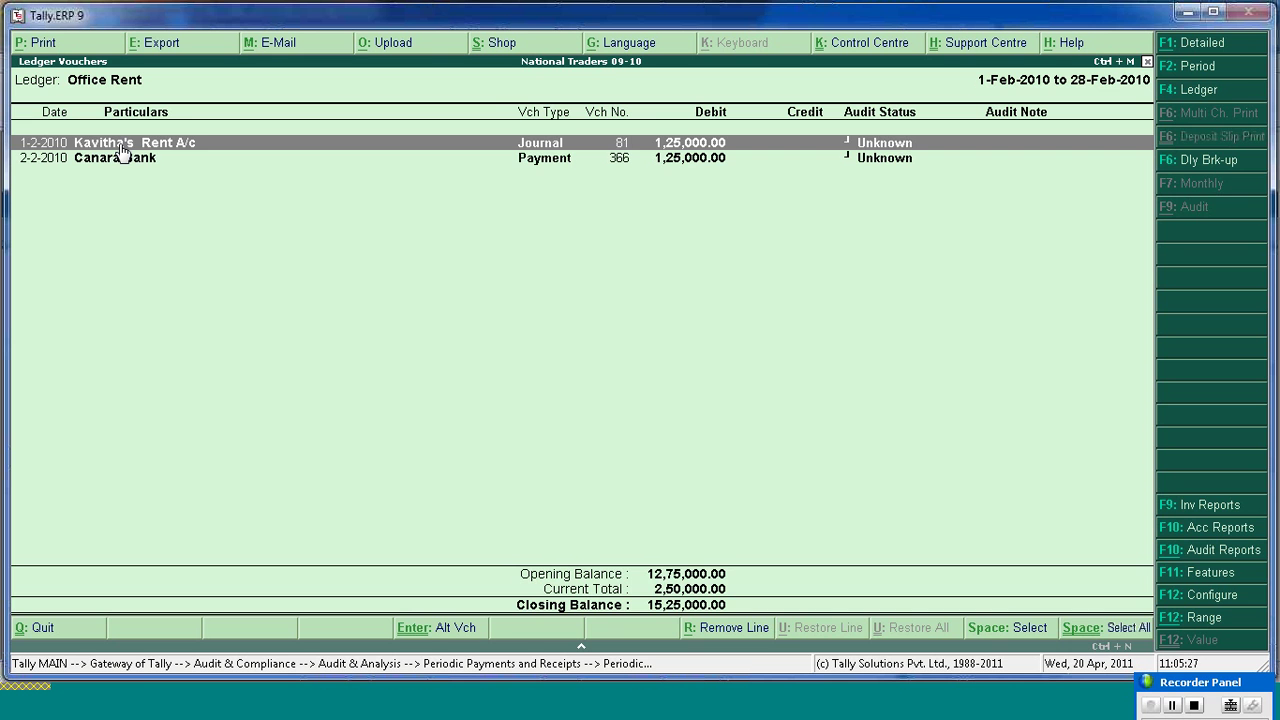
key("Down")
key("Return")
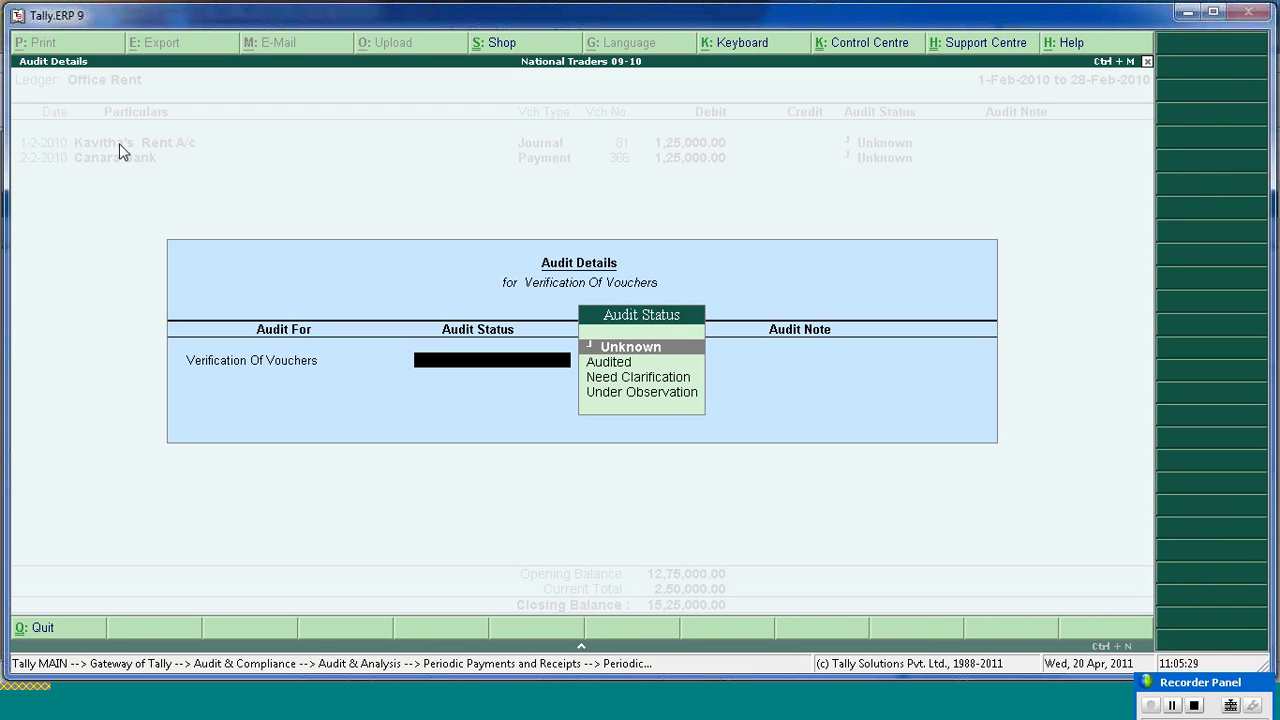
key("Down")
key("Down")
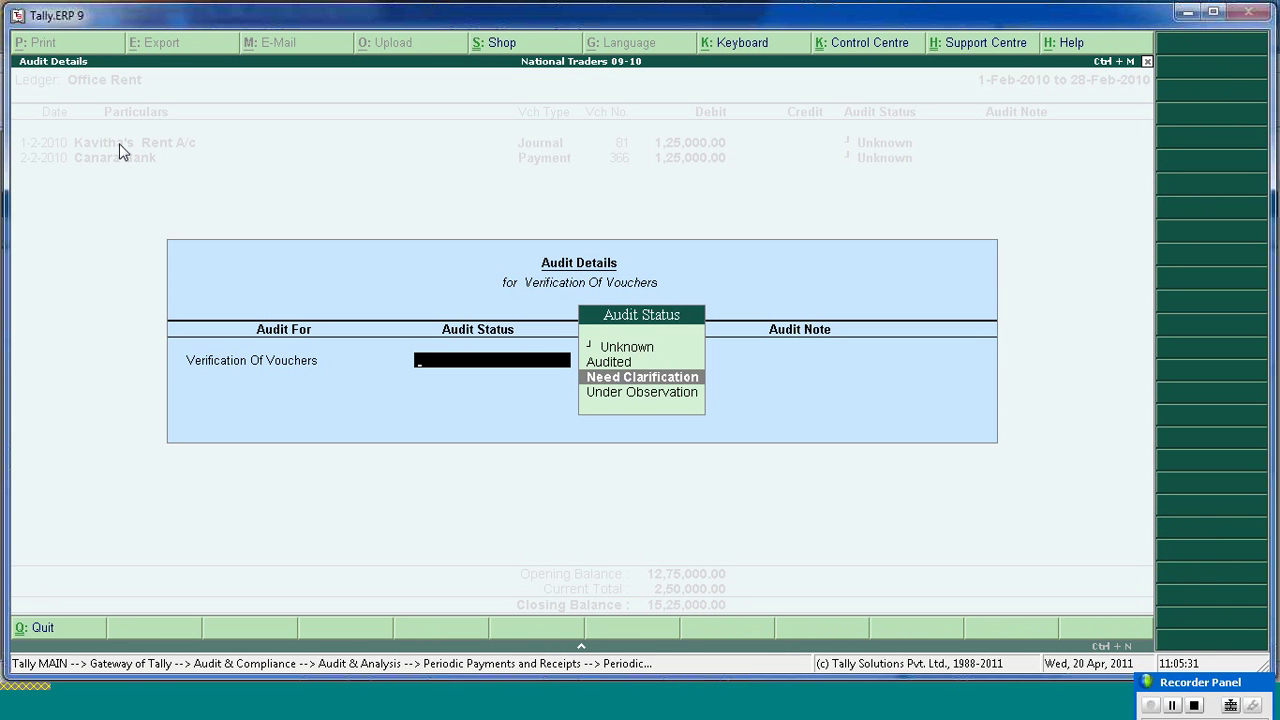
key("Return")
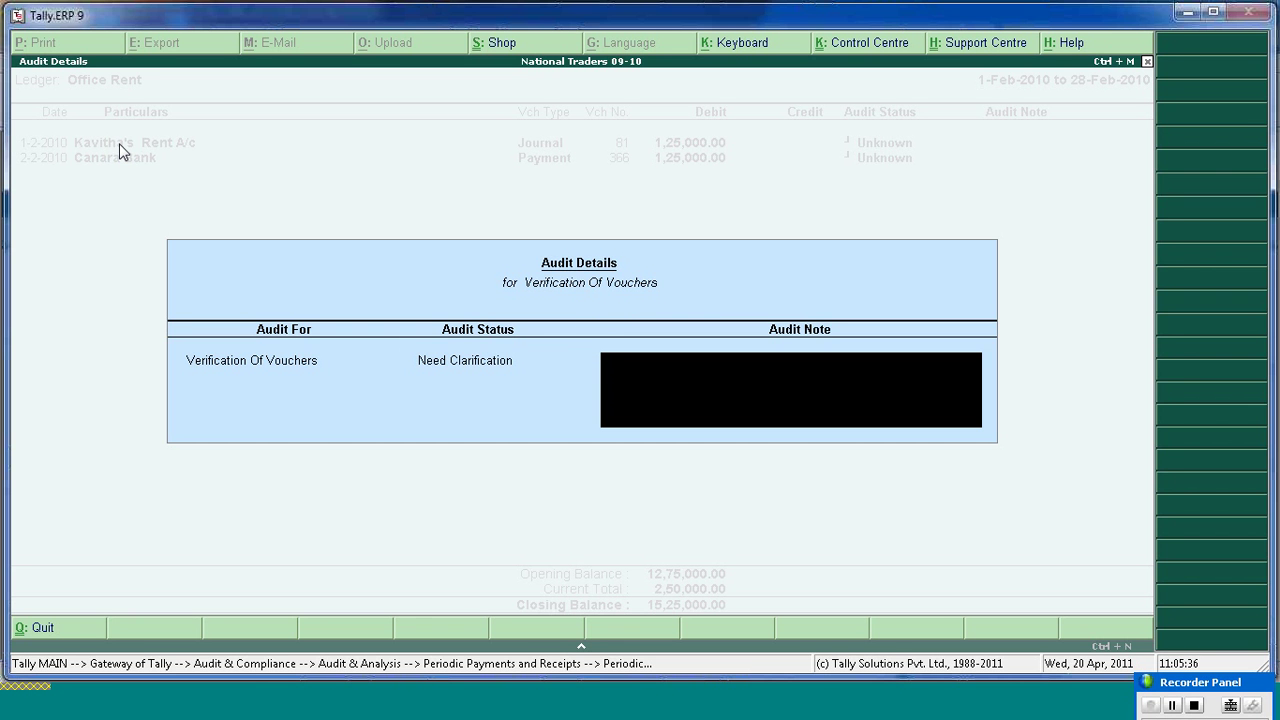
- Enter the audit note "Seems like duplicate" for the Canara Bank payment voucher and save the audit details
type("See")
key("BackSpace")
key("BackSpace")
key("BackSpace")
type("Seems like uduplicate")
key("Return")
key("Return")
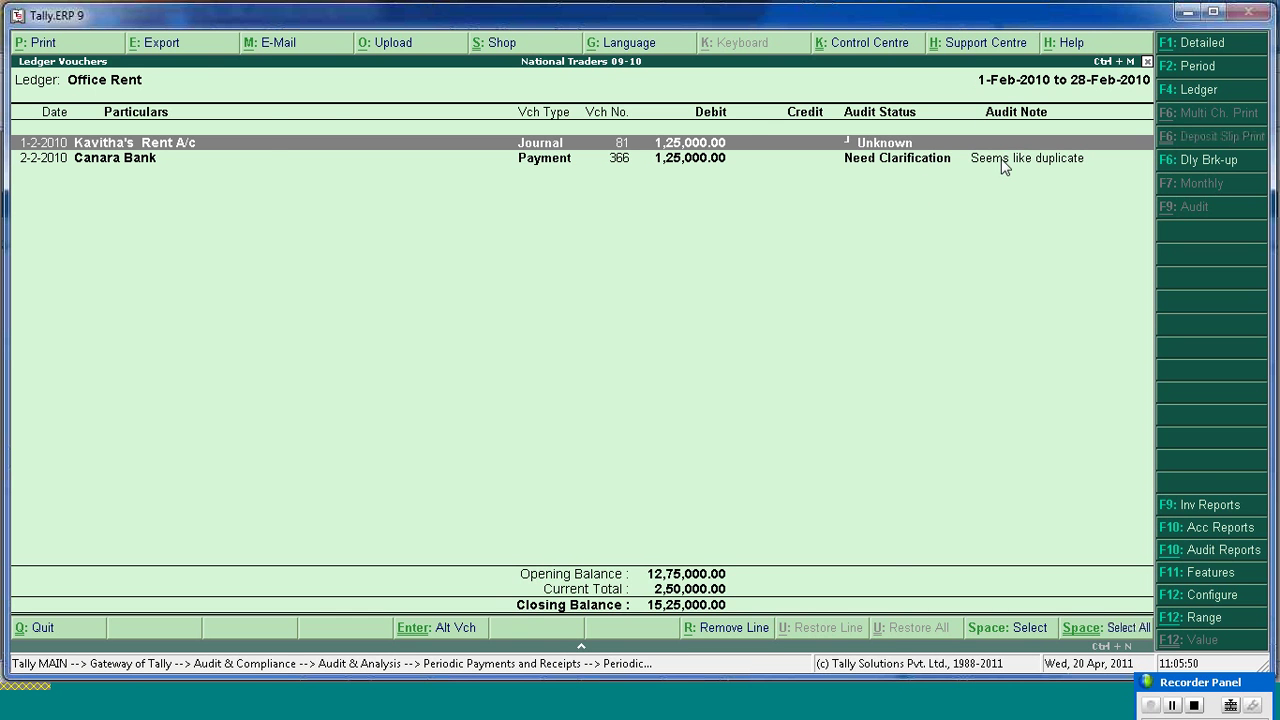
- Preview the printout of February's Office Rent vouchers enlarged to check the audit status and note, then close it
key("alt+p")
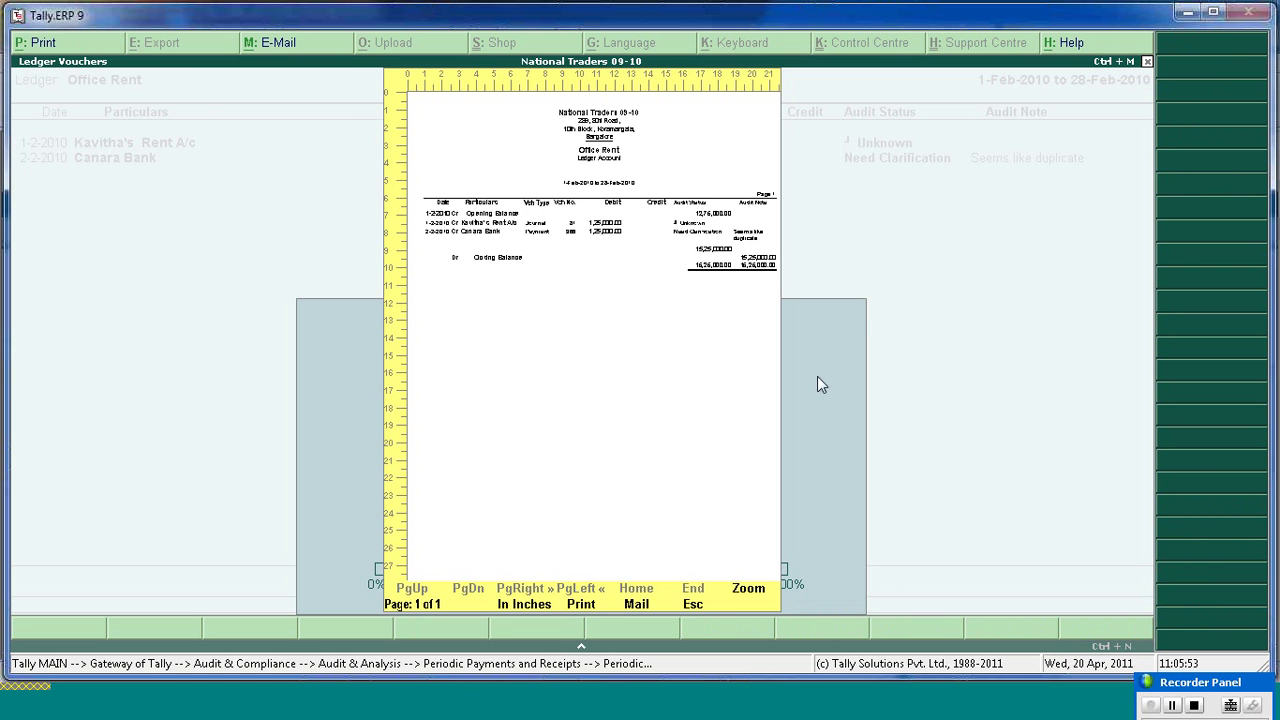
left_click(752, 590)
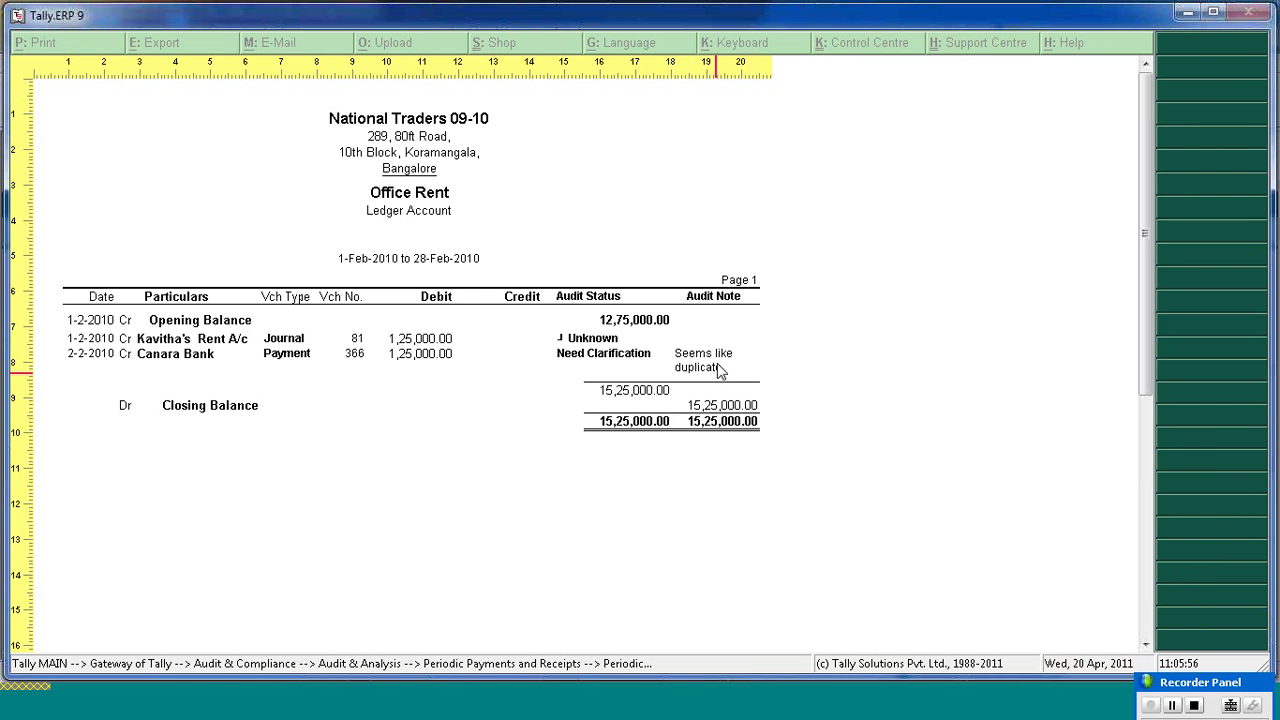
left_click(678, 332)
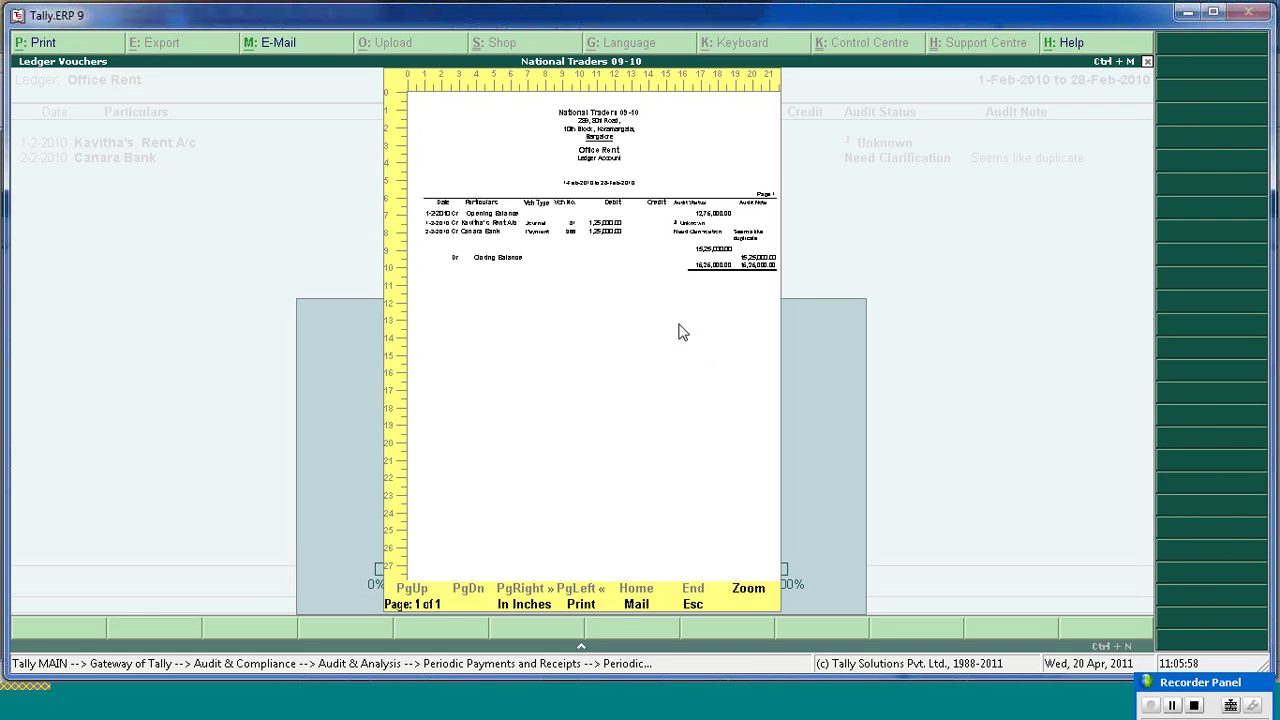
key("Escape")
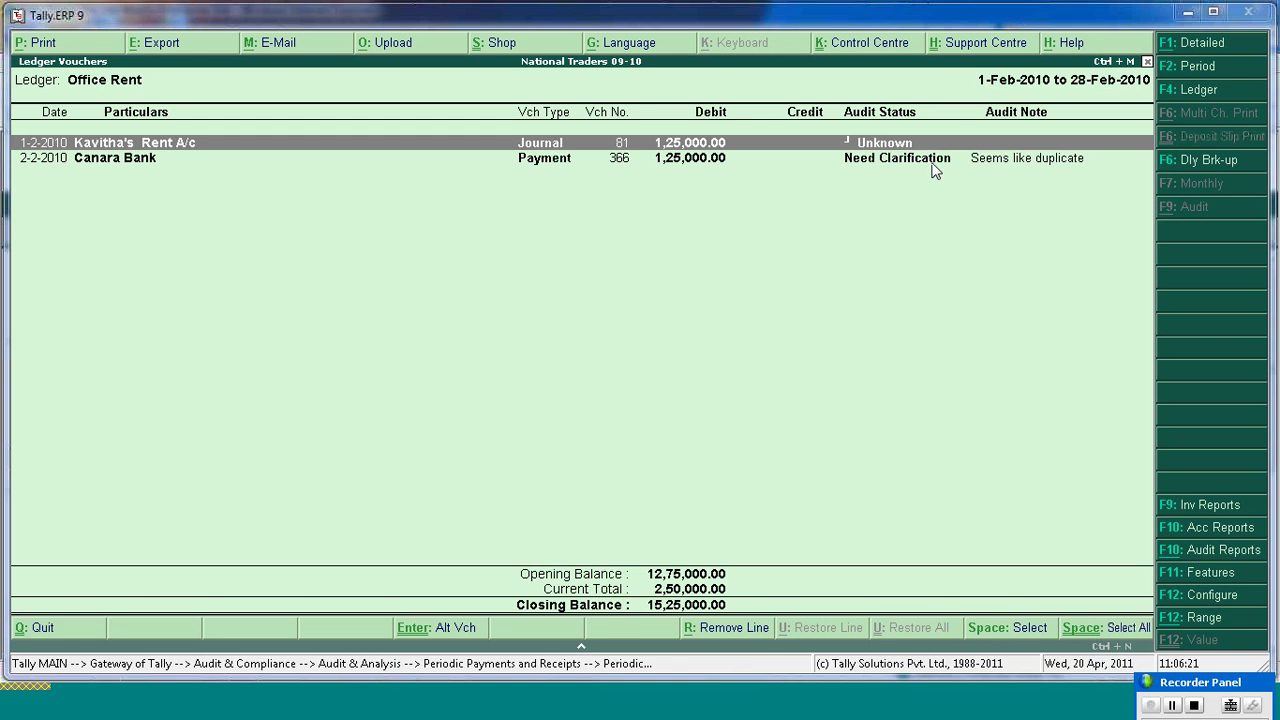
- Leave the Office Rent vouchers and the Periodic Payments and Receipts report to return to the Audit & Analysis overview
key("Escape")
key("Escape")
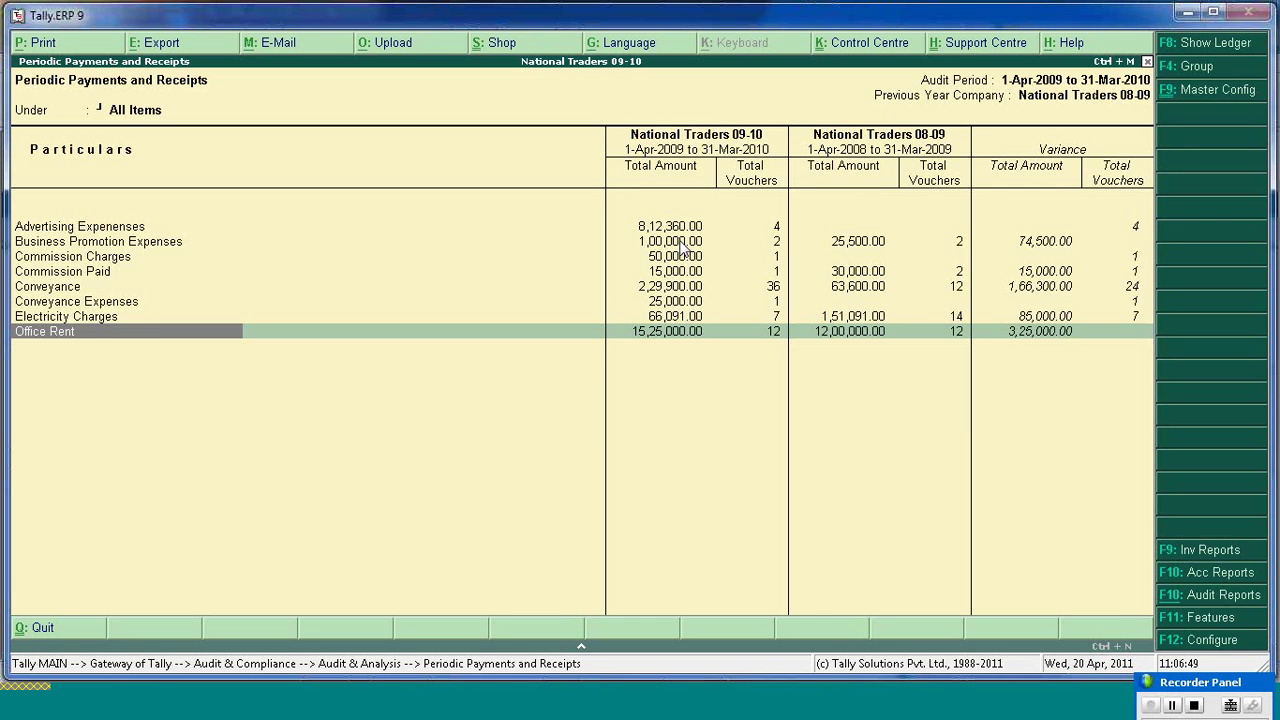
key("Escape")
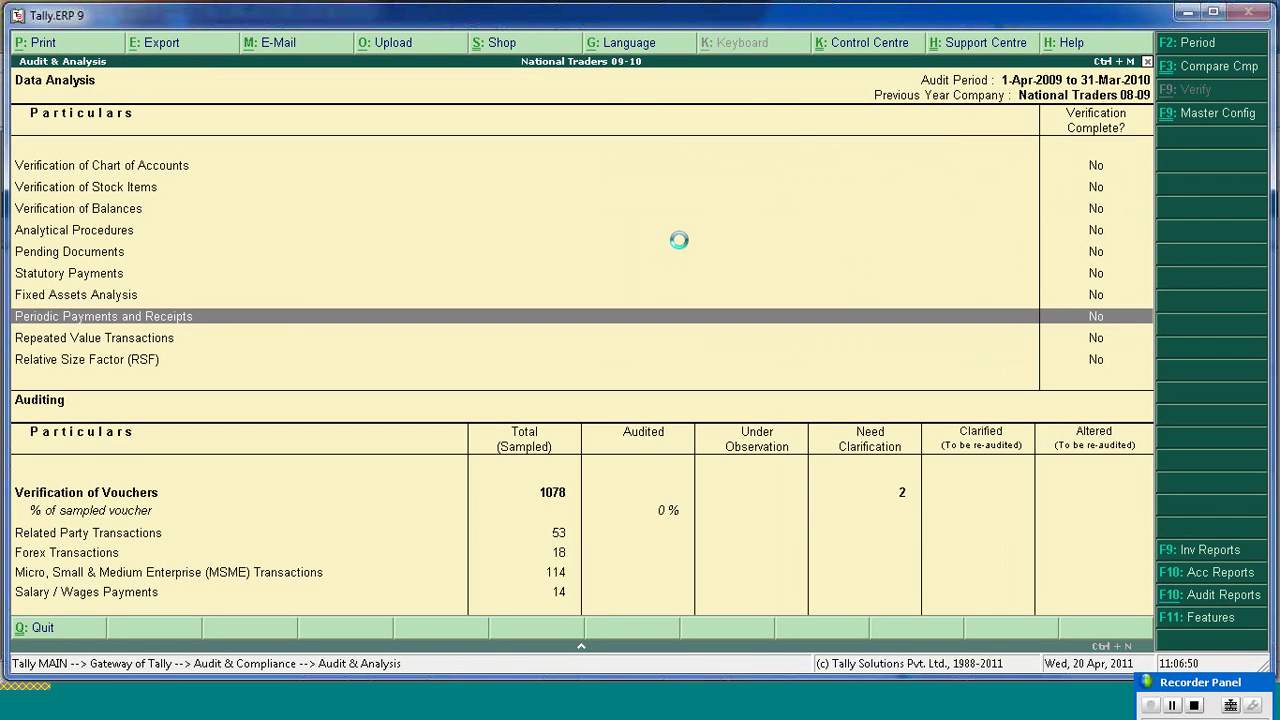
- Go to the Need Clarification figure for Verification of Vouchers in the Auditing section
key("Down")
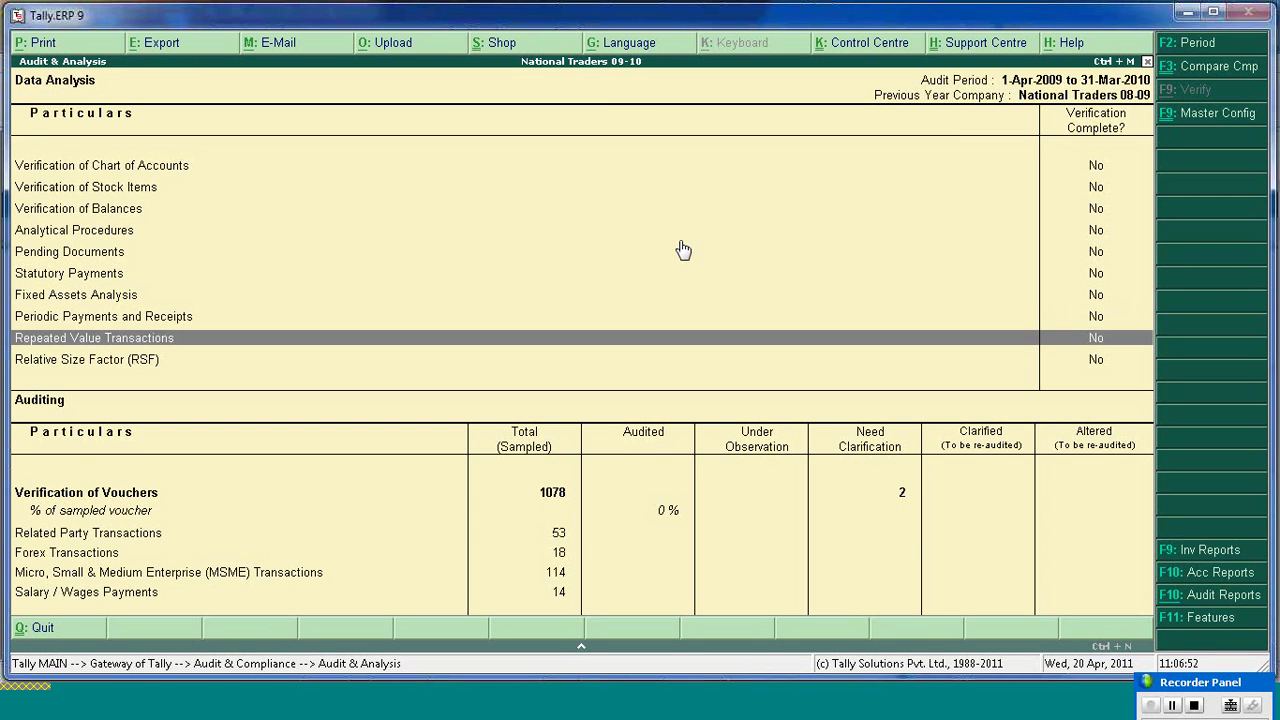
key("Up")
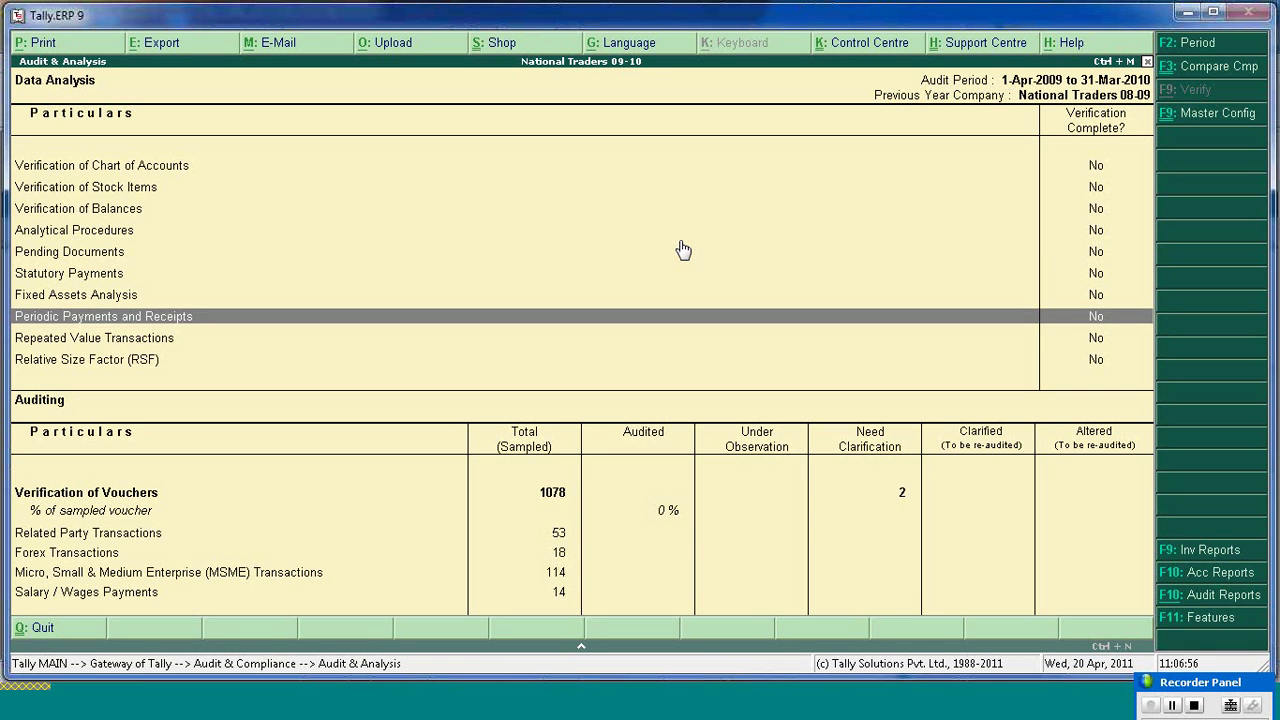
key("Down")
key("Down")
key("Down")
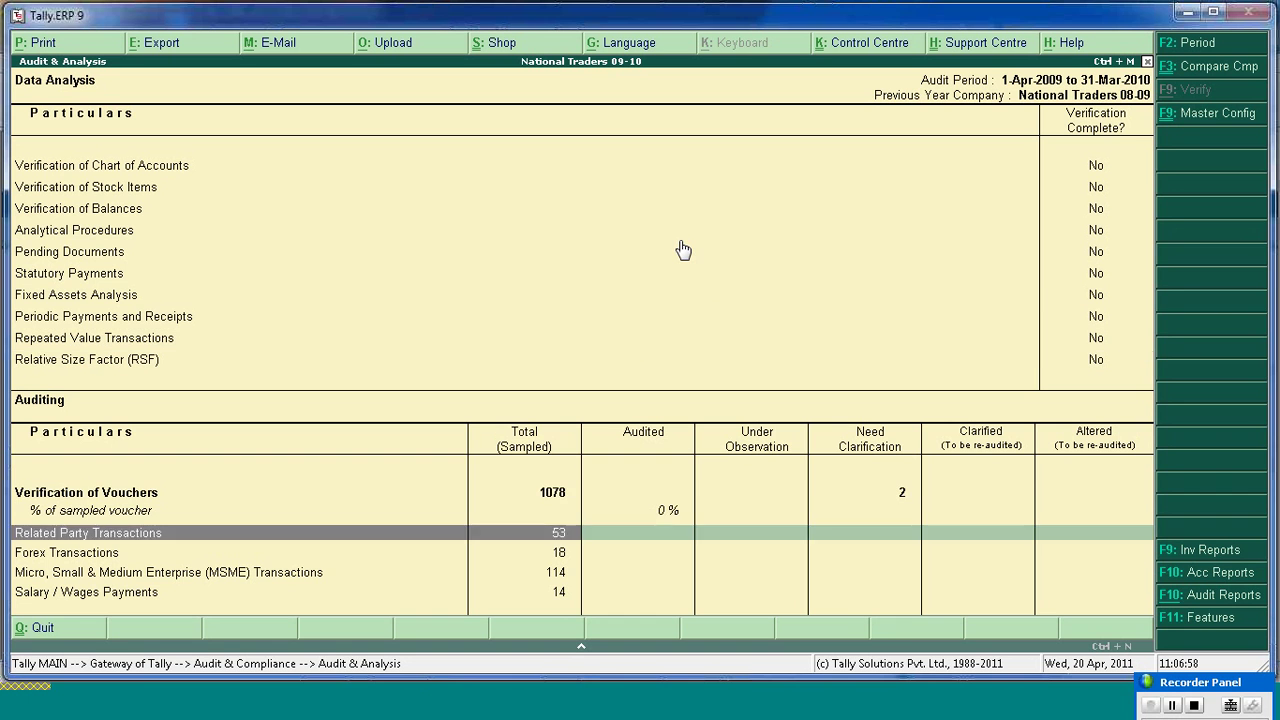
key("Up")
key("Right")
key("Right")
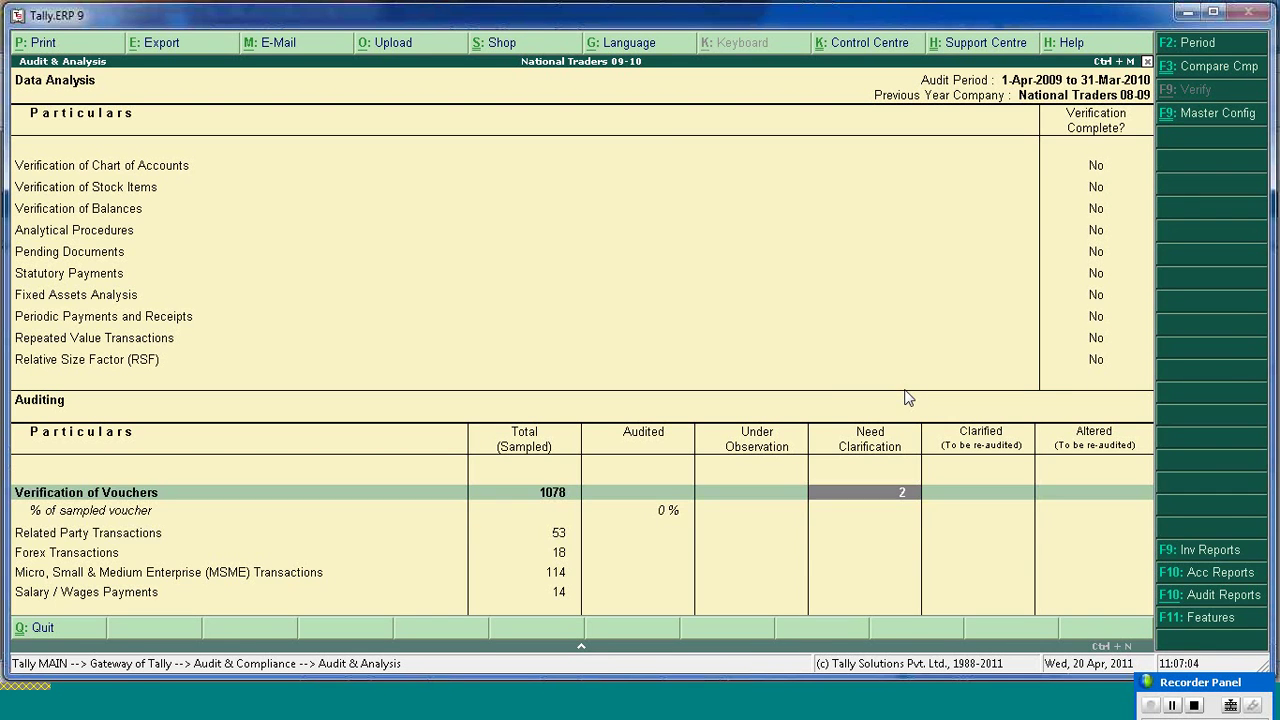
- Open the Repeated Value Transactions report from the Data Analysis section
key("Down")
key("Up")
key("Up")
key("Up")
key("Up")
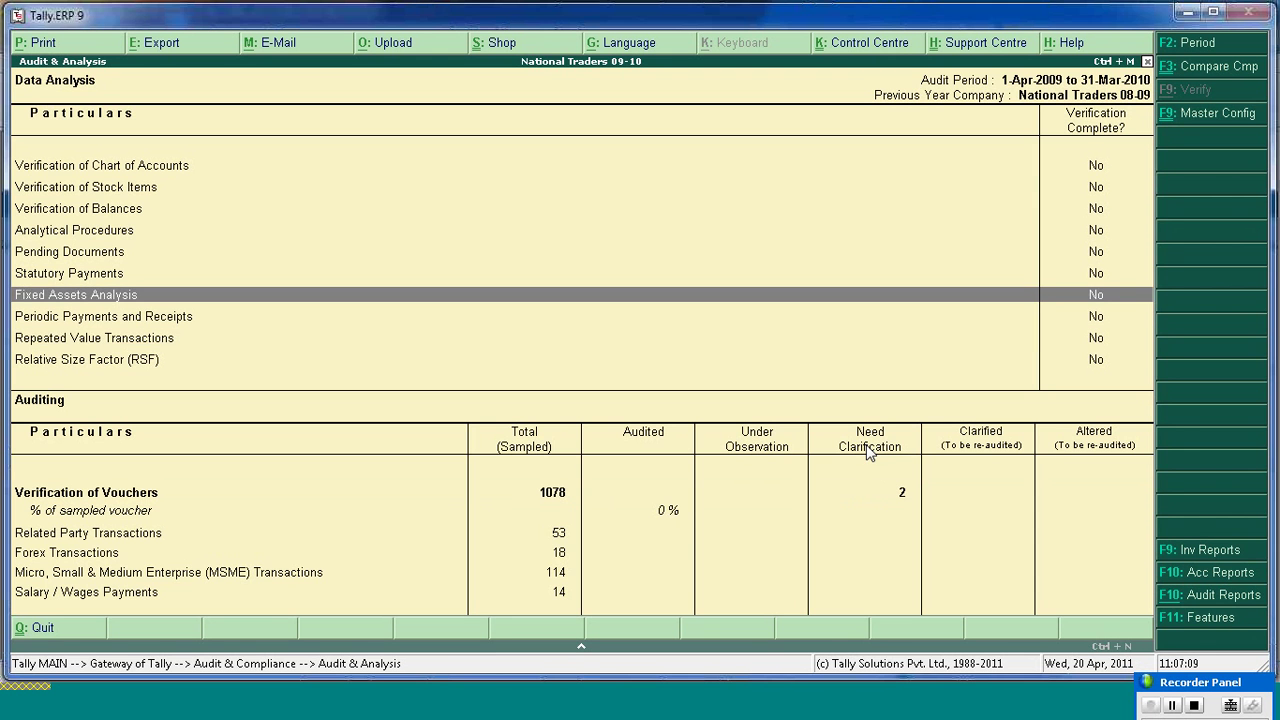
key("Down")
key("Down")
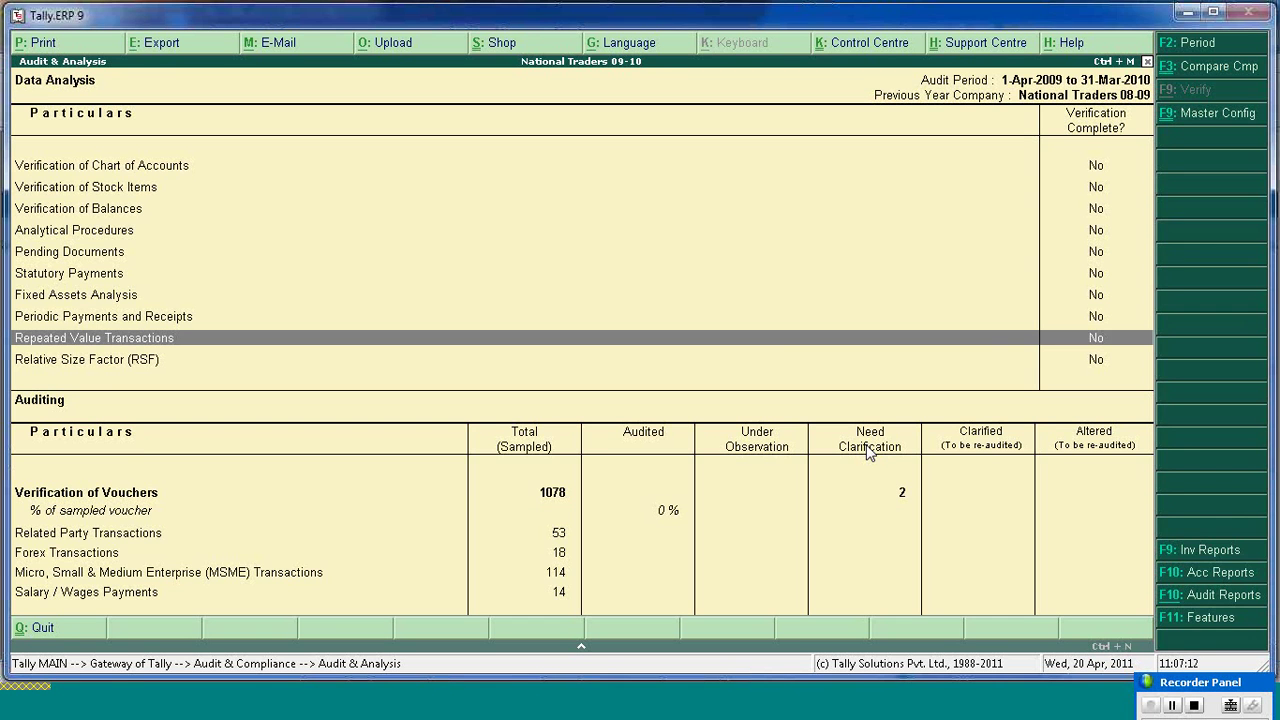
key("Return")
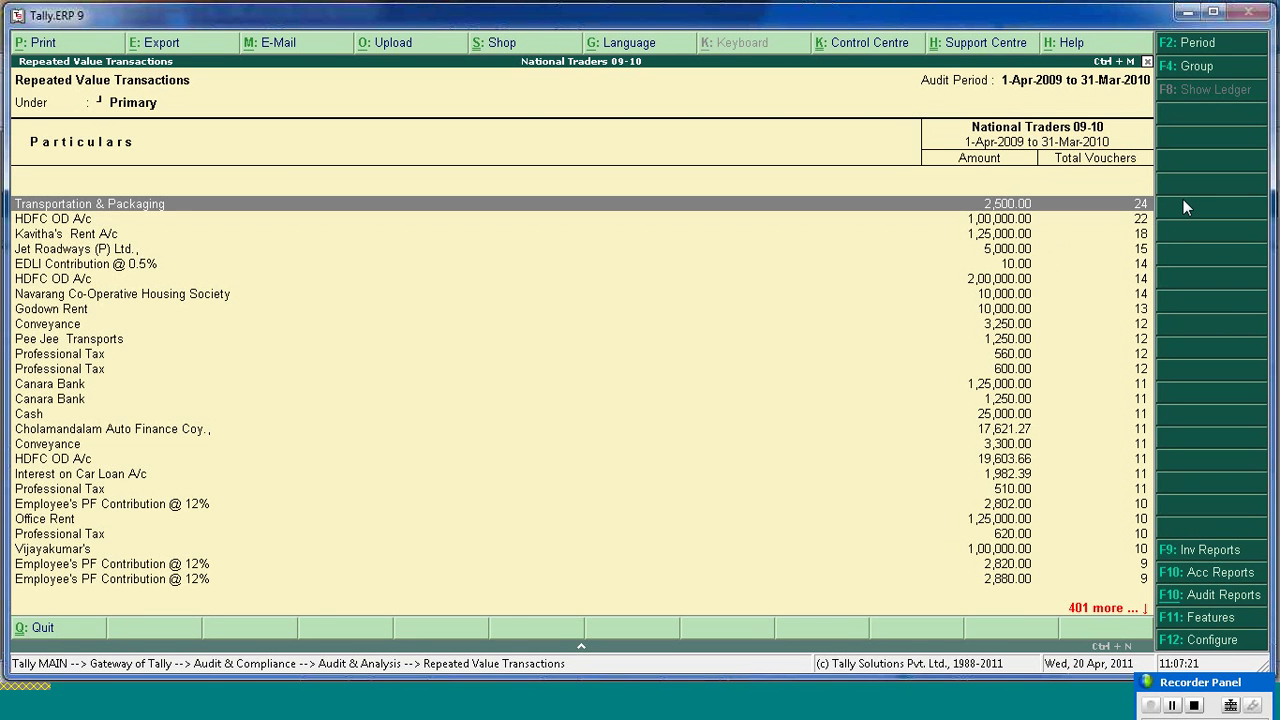
- Examine the list of repeated value transactions for ledgers with the same amount recorded in only two vouchers
key("Down")
key("Down")
key("Down")
key("Down")
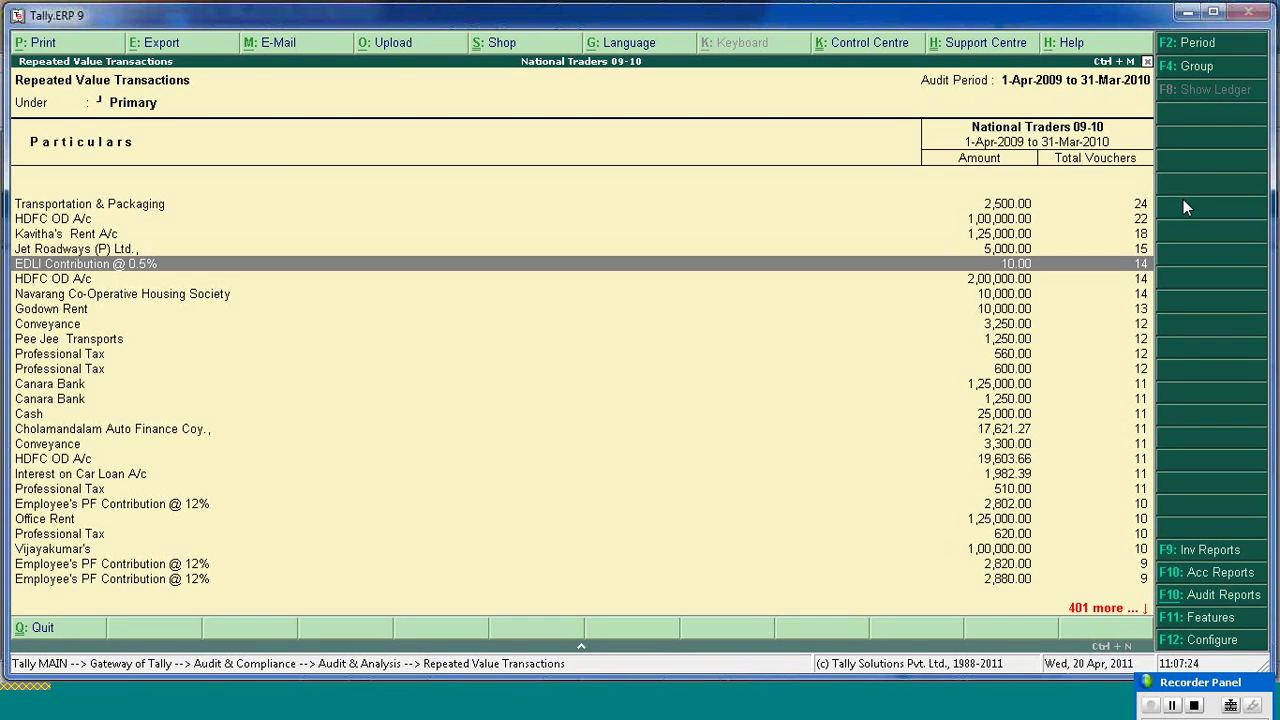
key("Page_Down")
key("Page_Down")
key("Page_Down")
key("Page_Down")
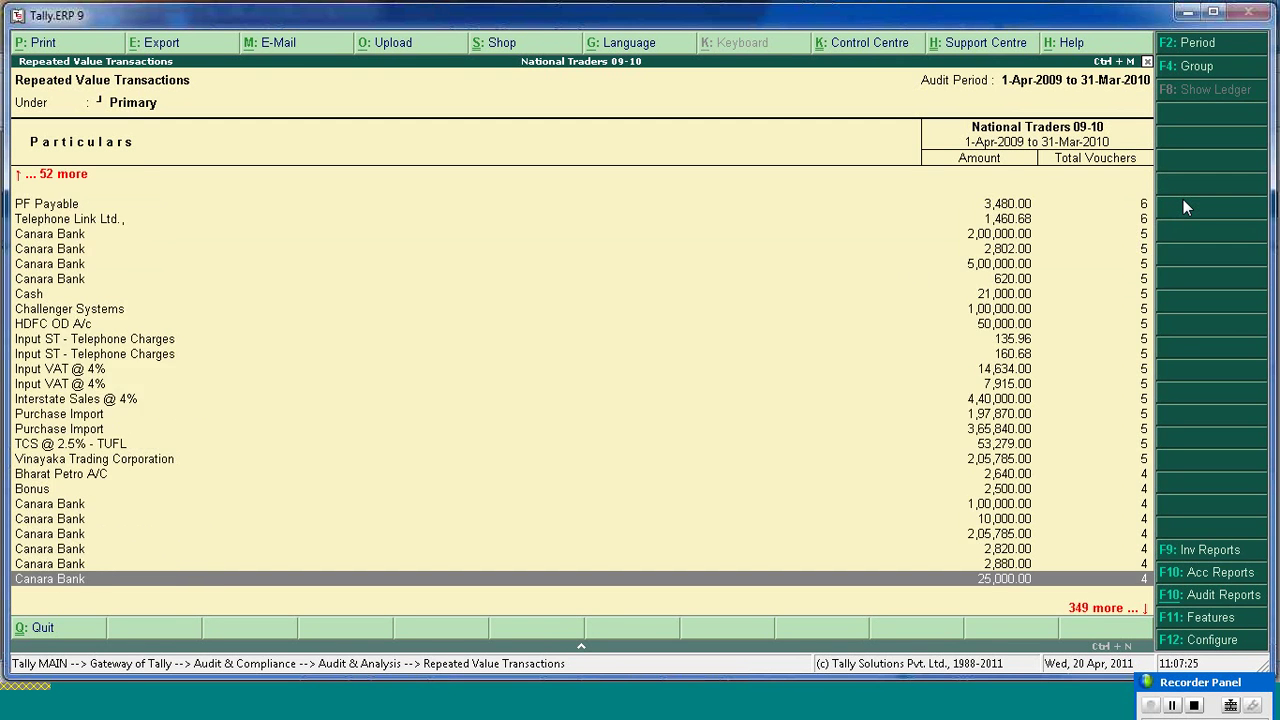
key("Page_Down")
key("Page_Down")
key("Page_Down")
key("Page_Down")
key("Page_Down")
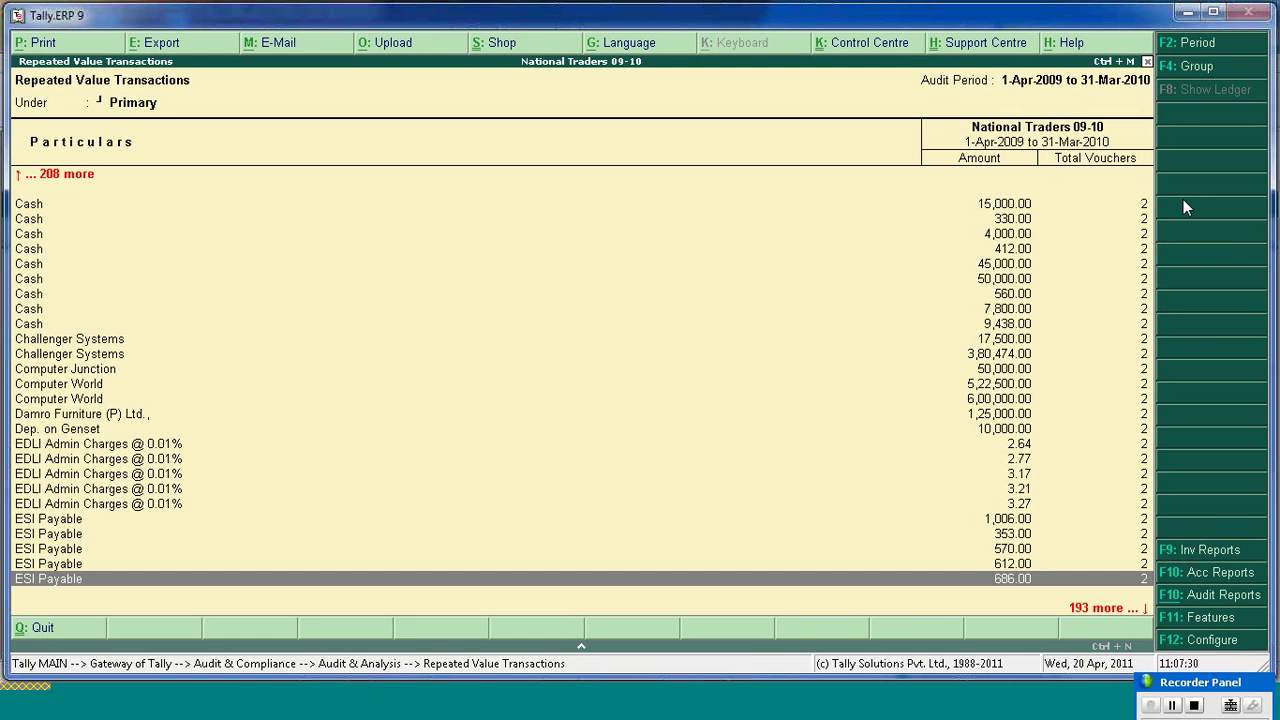
key("Down")
key("Down")
key("Up")
key("Up")
key("Up")
key("Up")
key("Up")
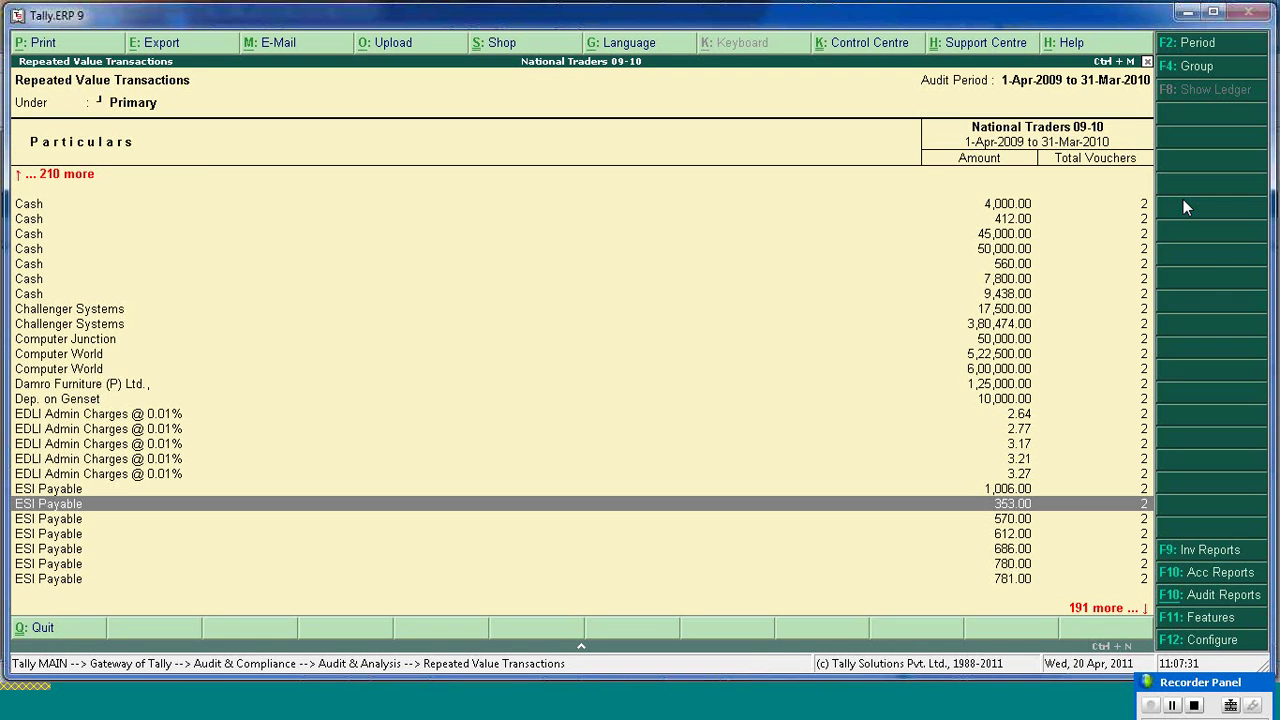
key("Up")
key("Up")
key("Up")
key("Up")
key("Up")
key("Up")
key("Up")
key("Up")
key("Up")
key("Up")
key("Up")
key("Up")
key("Up")
key("Up")
key("Up")
key("Up")
key("Up")
key("Up")
key("Up")
key("Up")
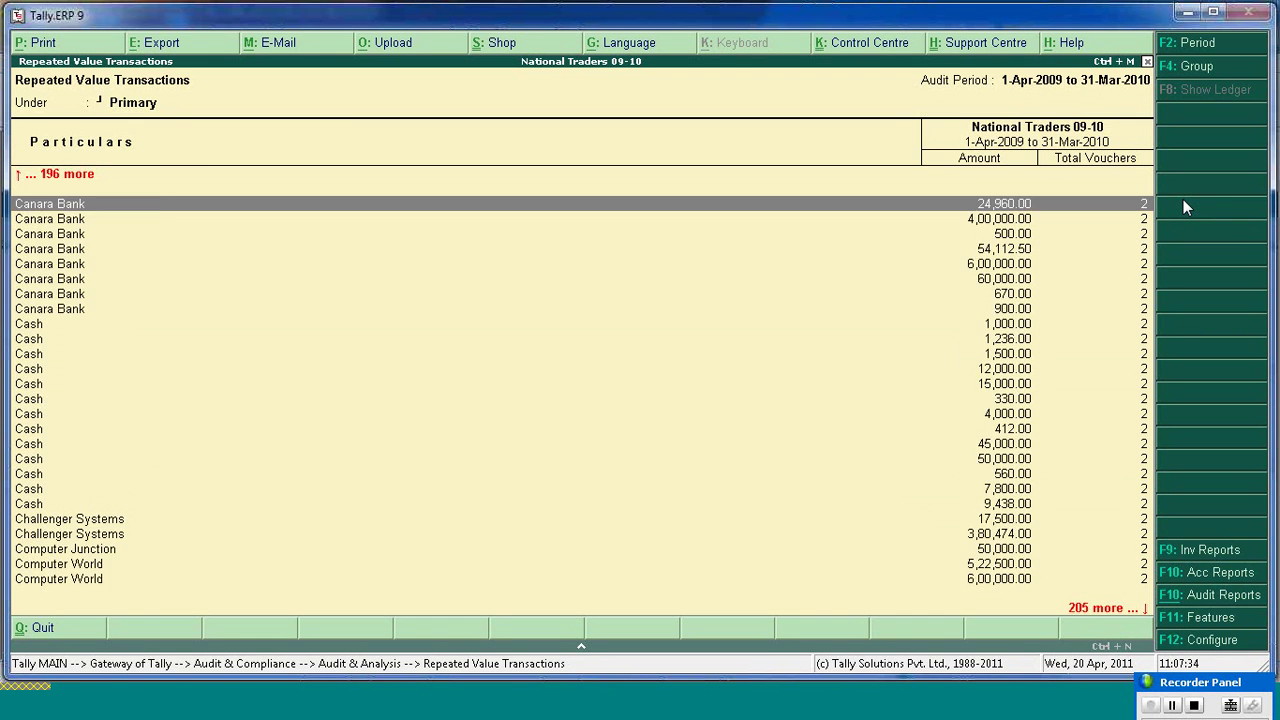
key("Page_Down")
key("Page_Down")
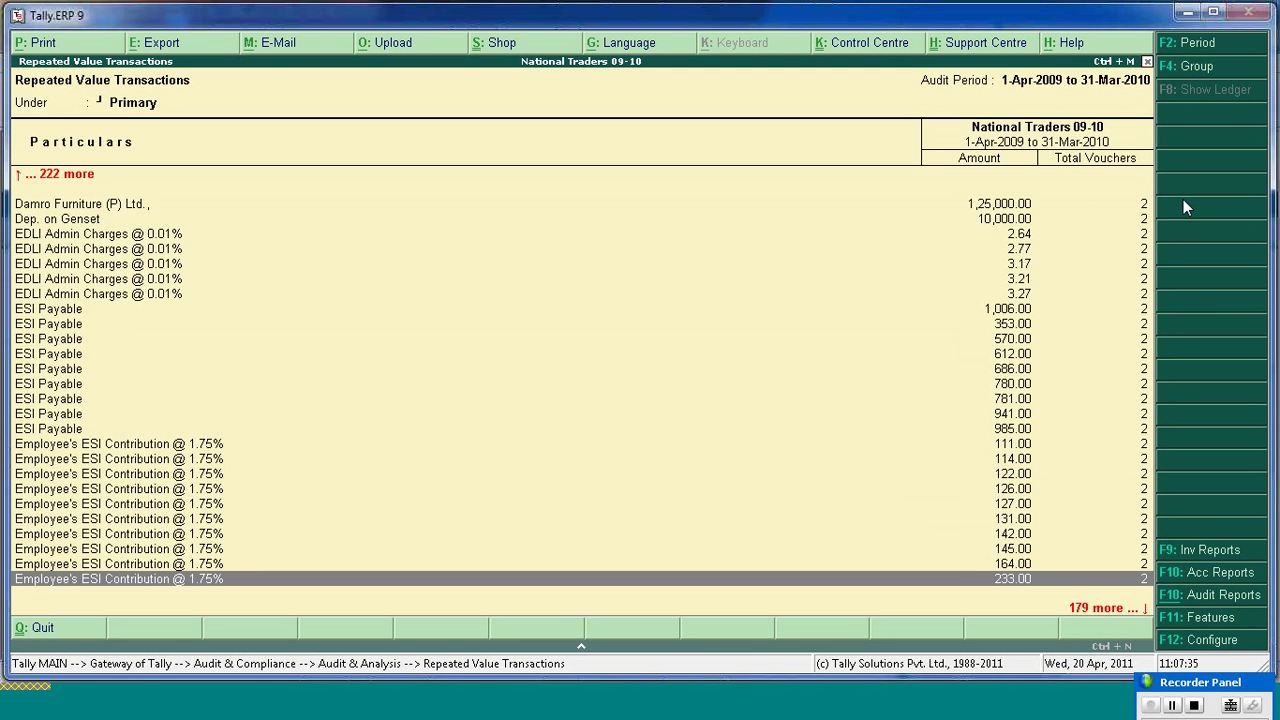
key("Page_Down")
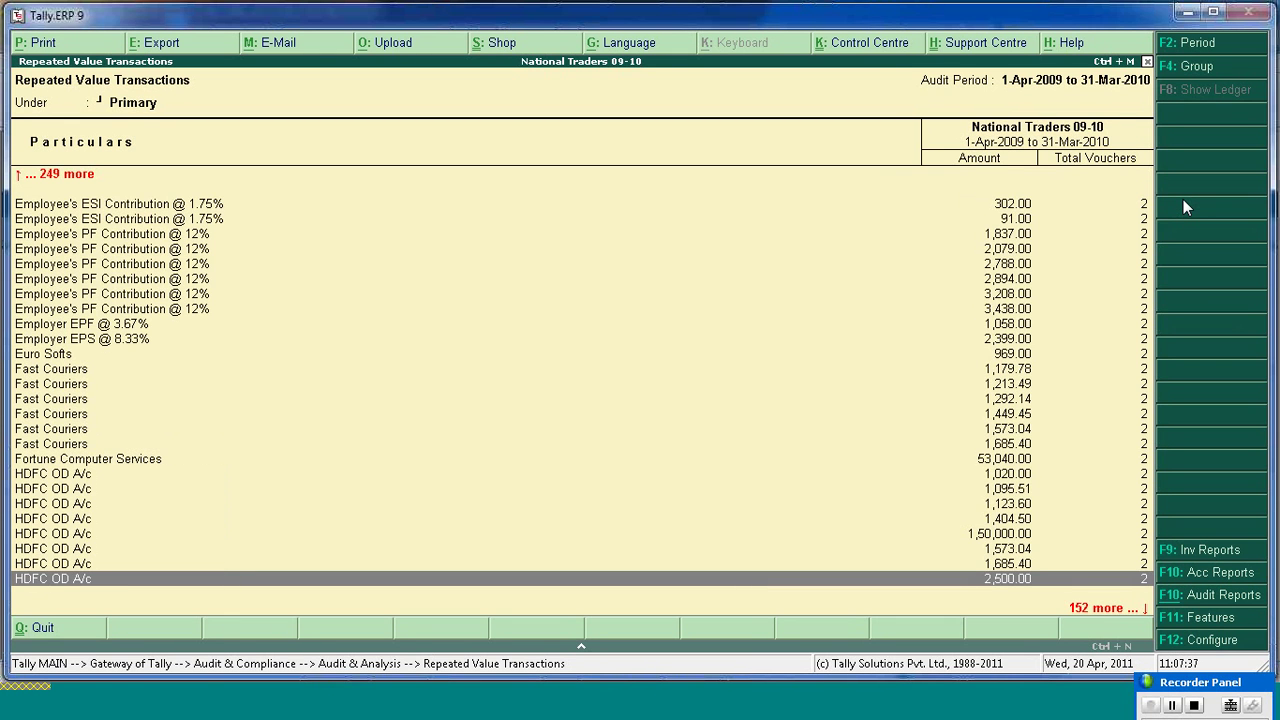
key("Page_Down")
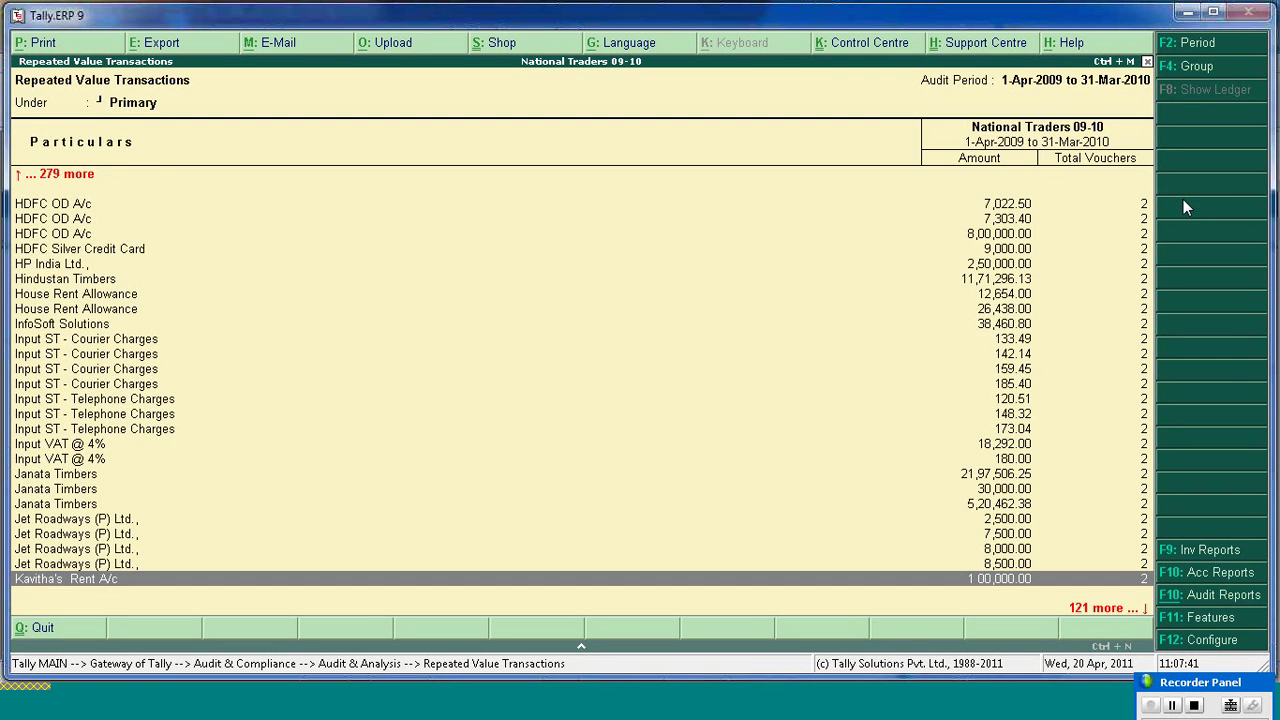
- Open the ledger vouchers behind the repeated Hindustan Timbers amount of 11,71,296.13
key("Up")
key("Up")
key("Up")
key("Up")
key("Up")
key("Up")
key("Up")
key("Up")
key("Up")
key("Up")
key("Up")
key("Up")
key("Up")
key("Up")
key("Up")
key("Up")
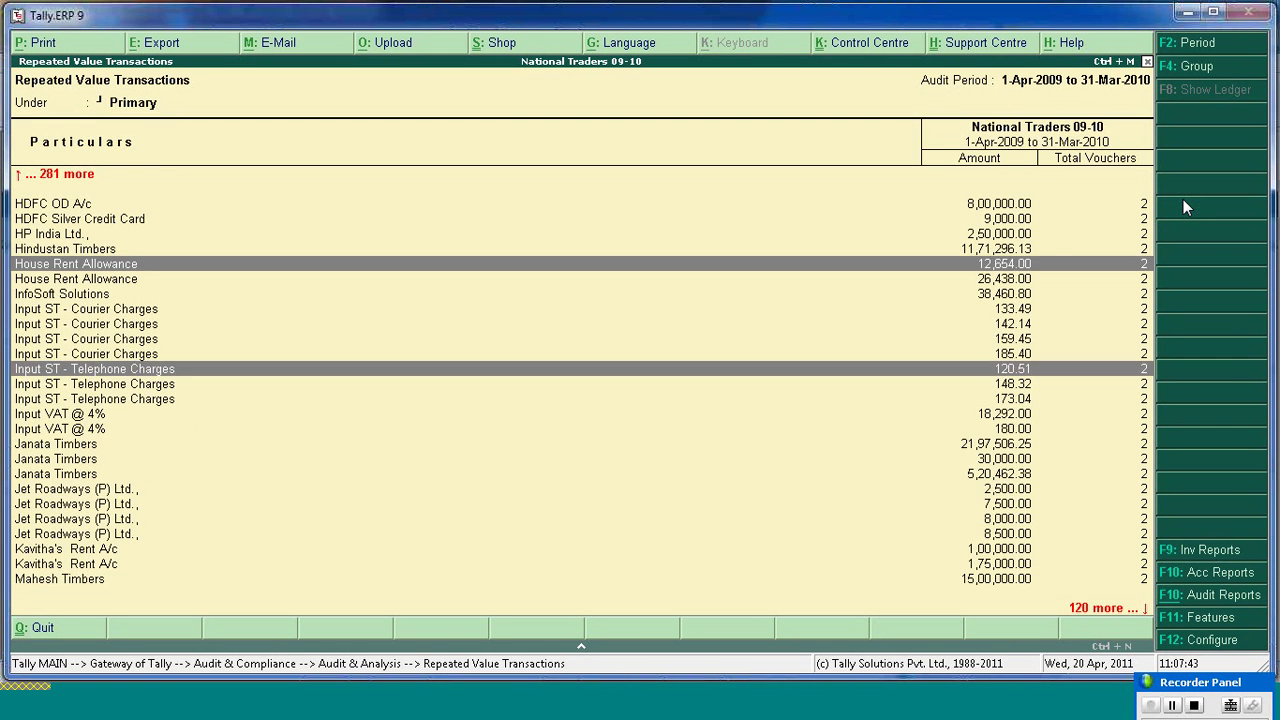
key("Return")
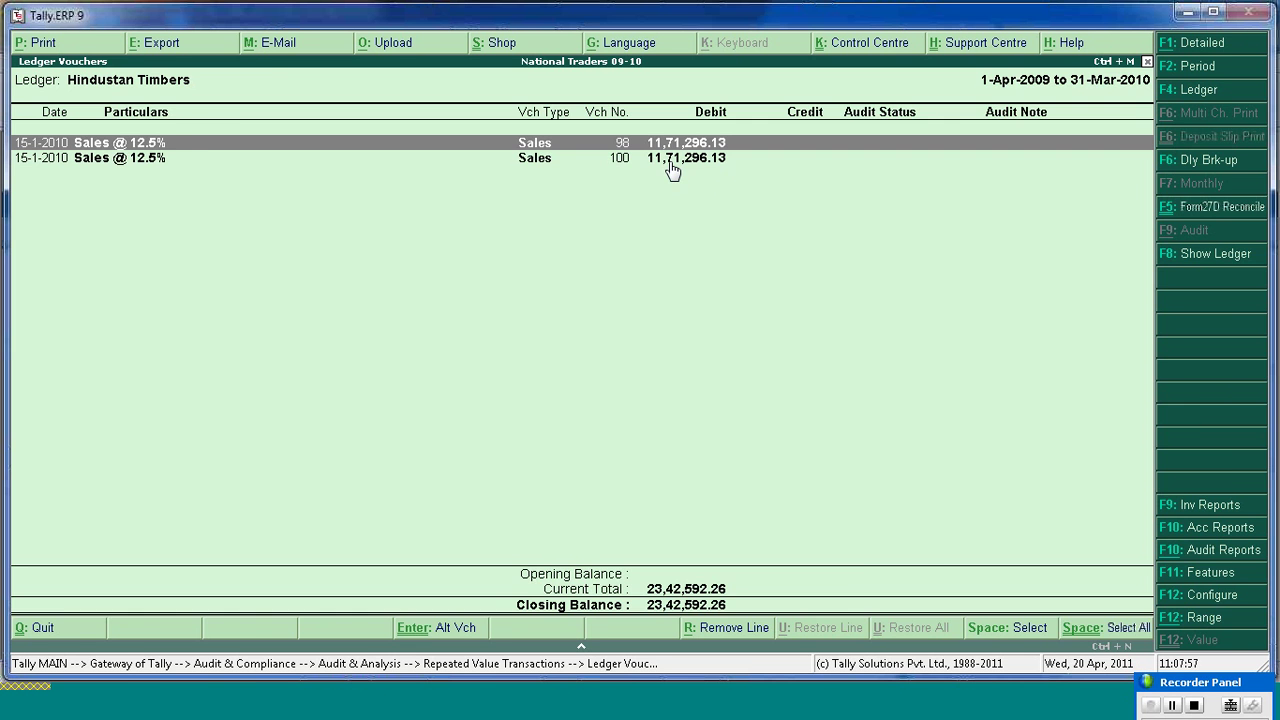
- Compare Hindustan Timbers sales vouchers 98 and 100 by viewing each one and closing it without changes
key("Return")
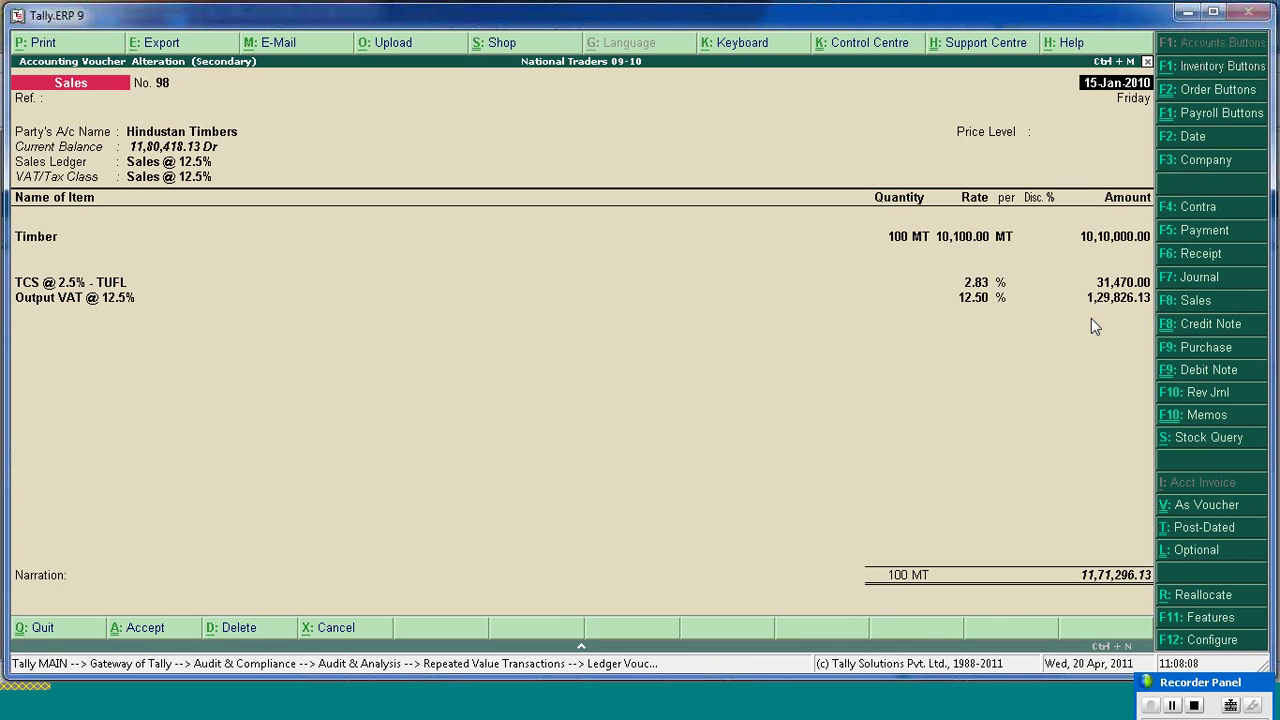
key("Escape")
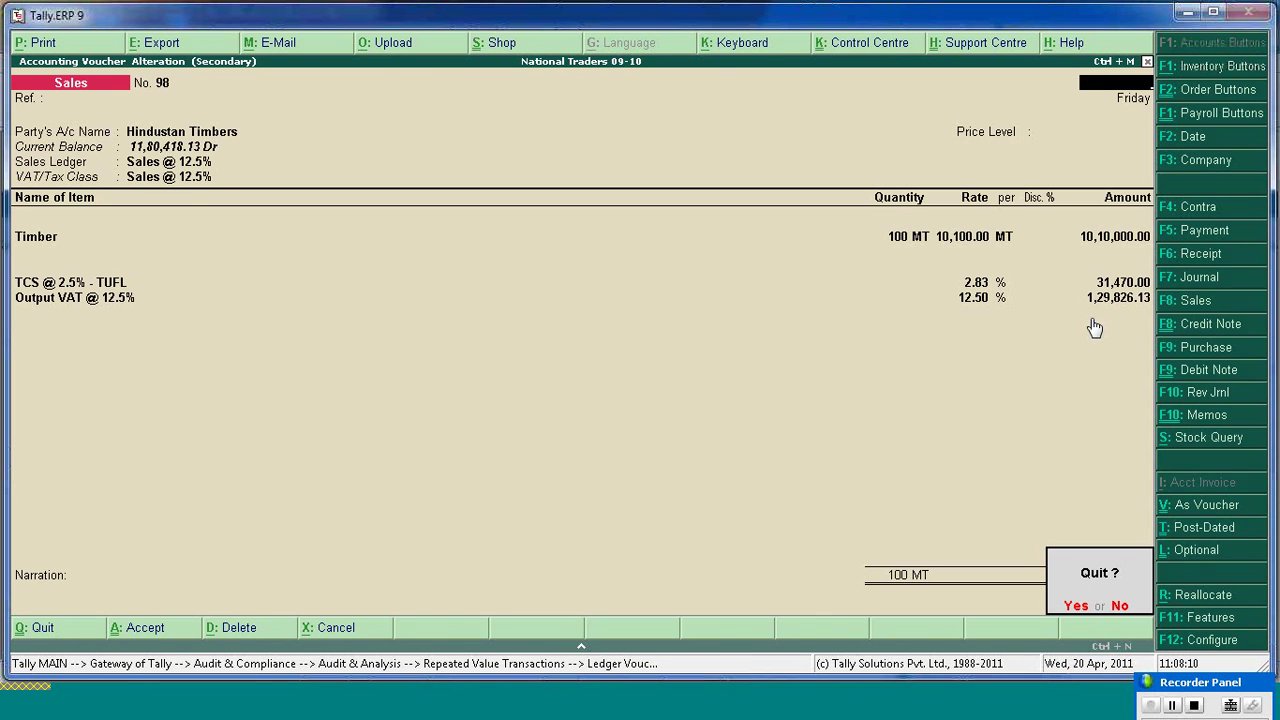
key("y")
key("Down")
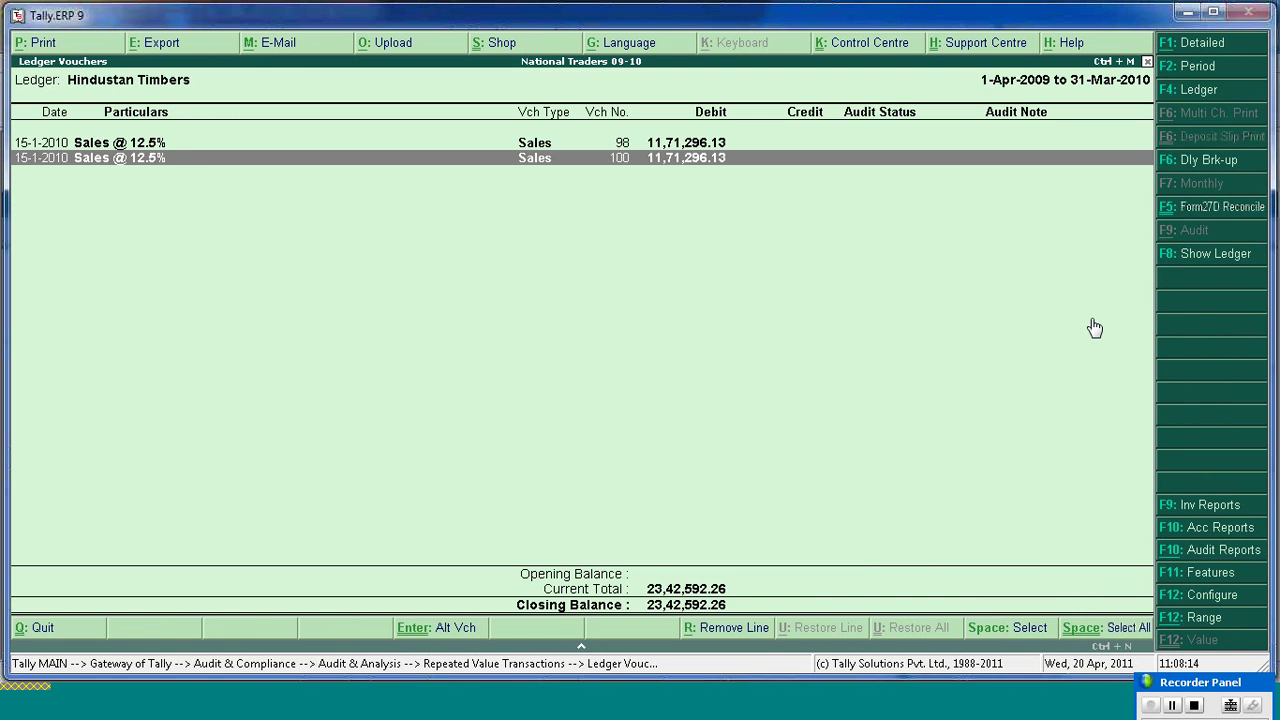
key("Return")
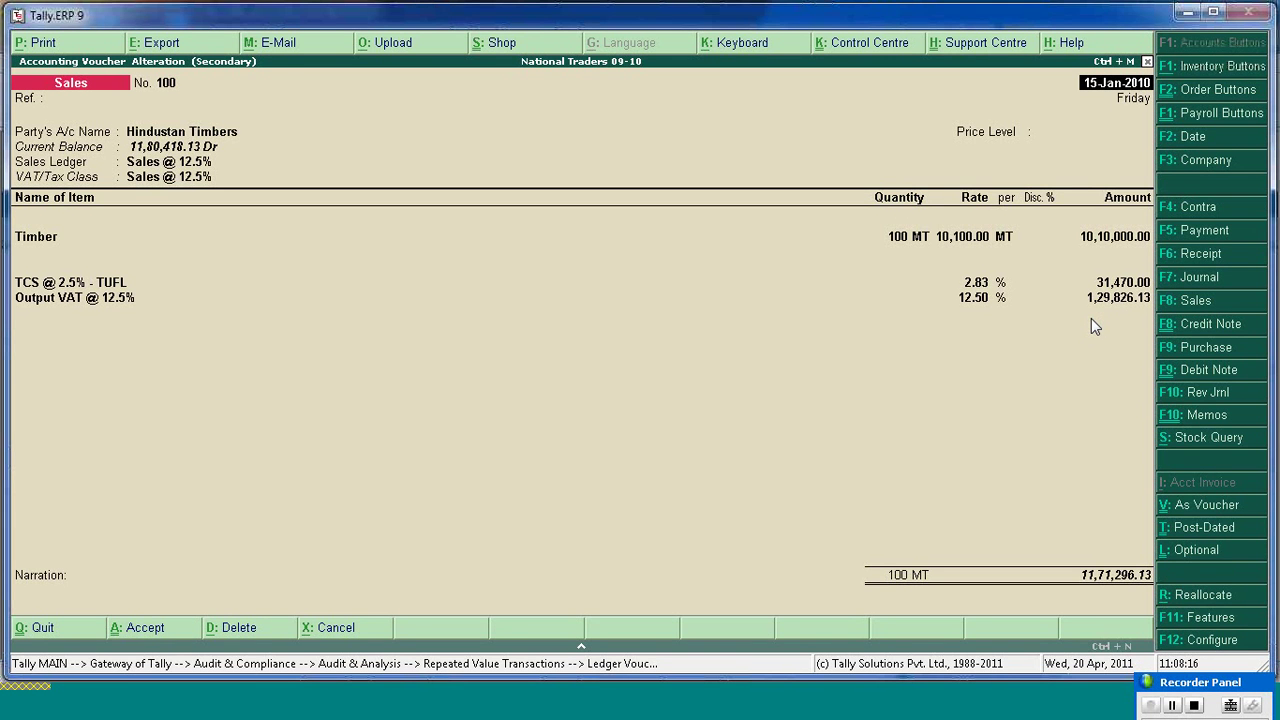
key("Escape")
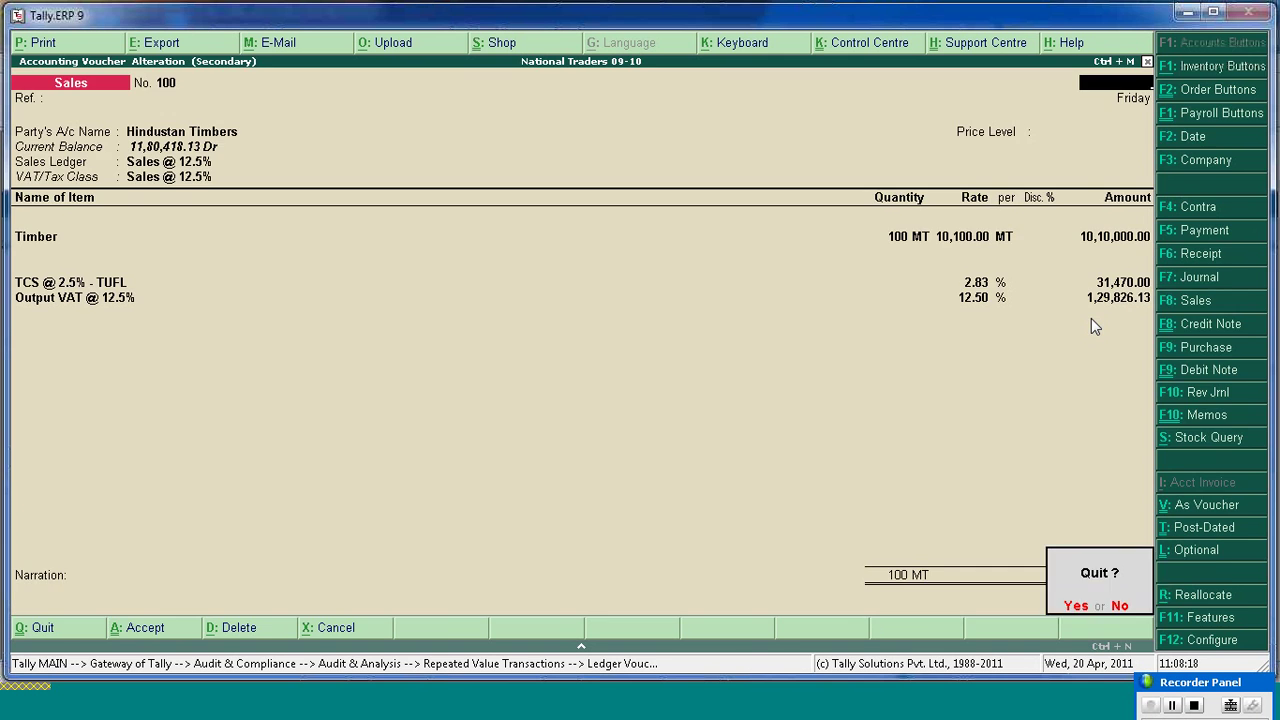
key("Return")
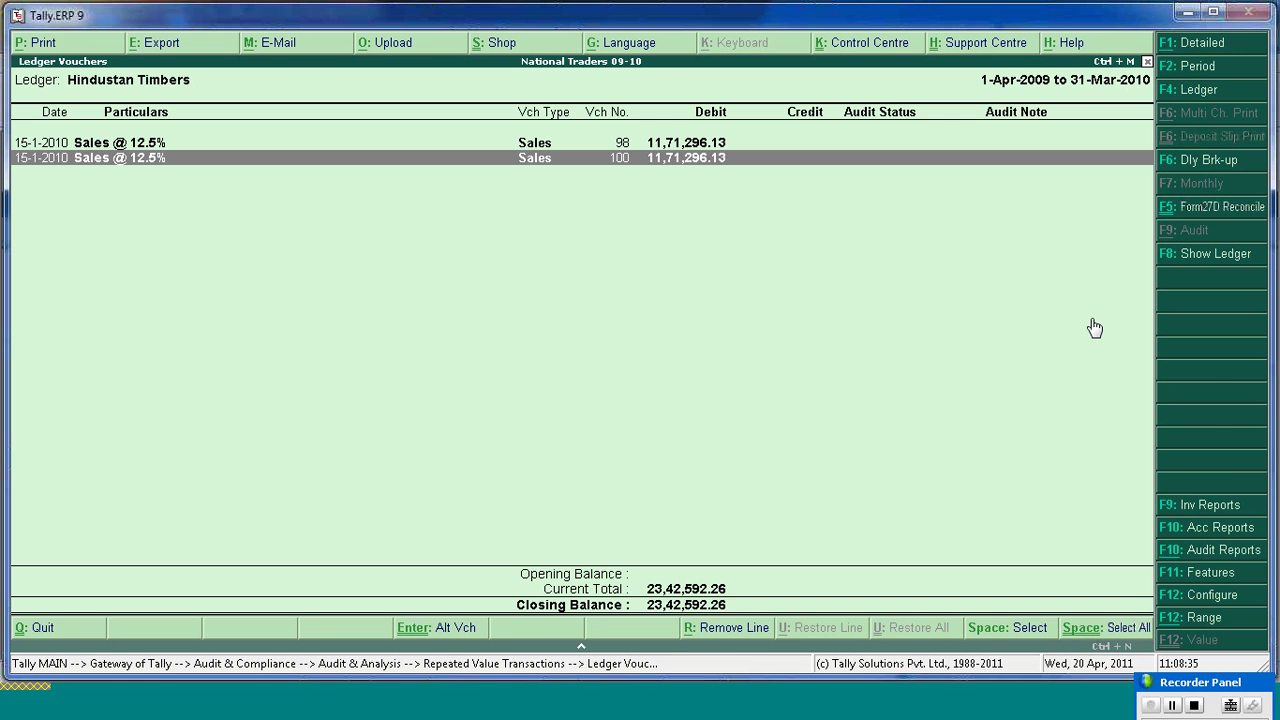
- Set the audit status of Hindustan Timbers sales voucher 100 to Need Clarification for Verification of Vouchers
key("alt+s")
key("Down")
key("Down")
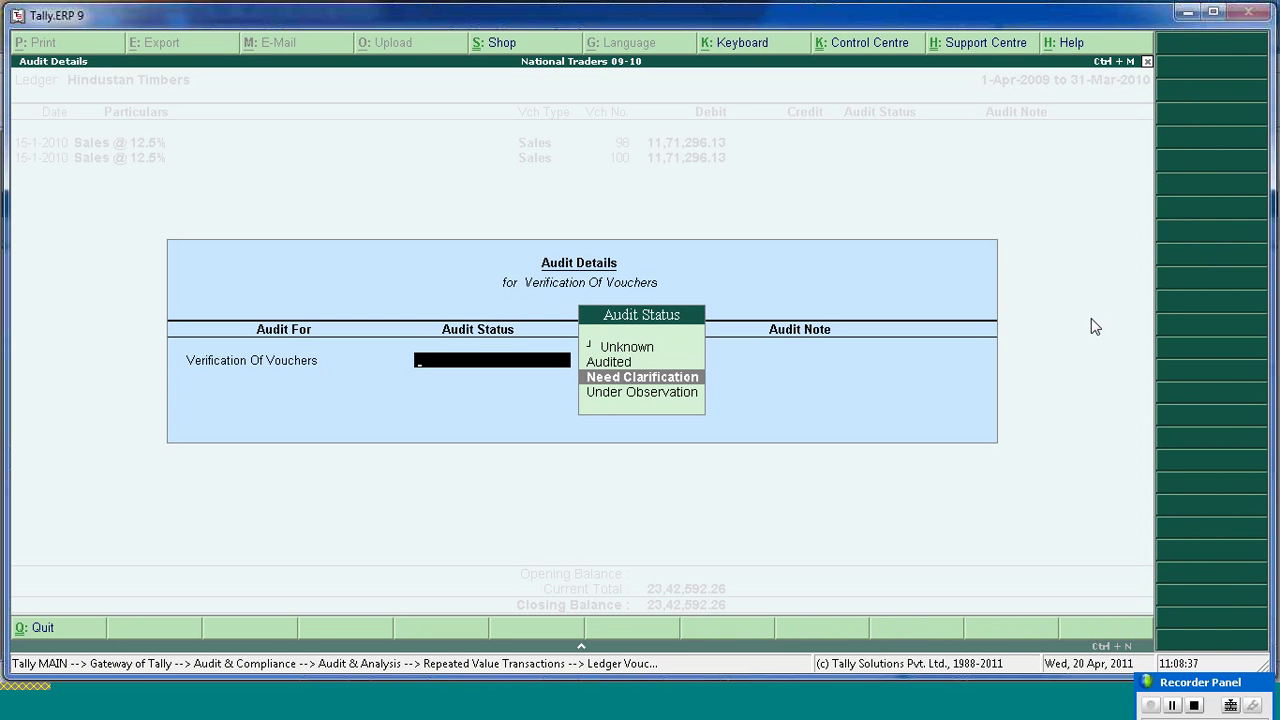
key("Down")
key("Return")
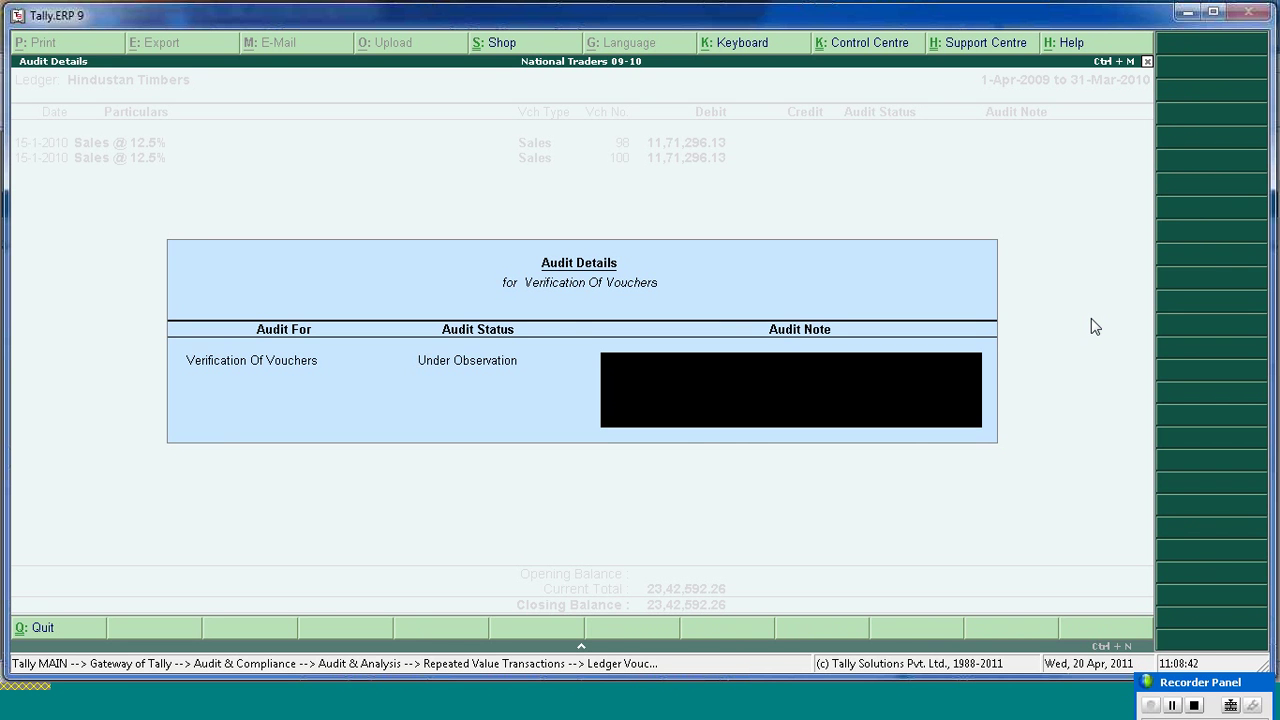
key("BackSpace")
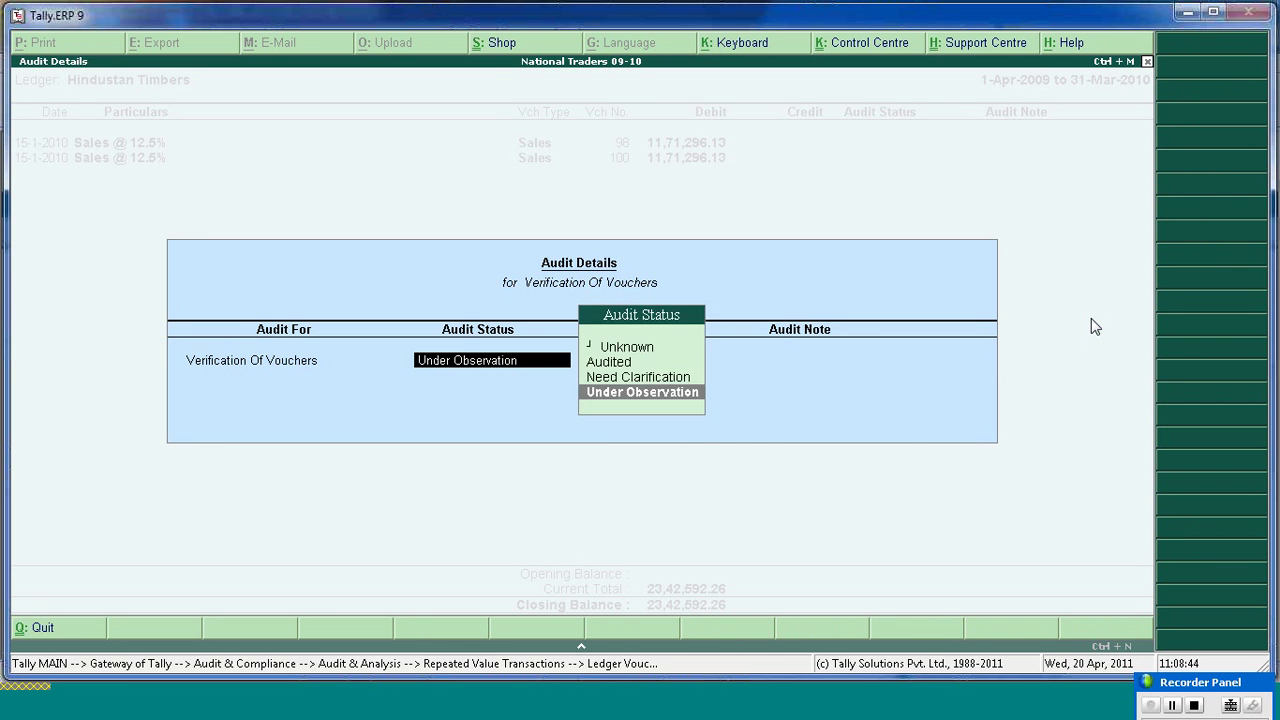
key("Return")
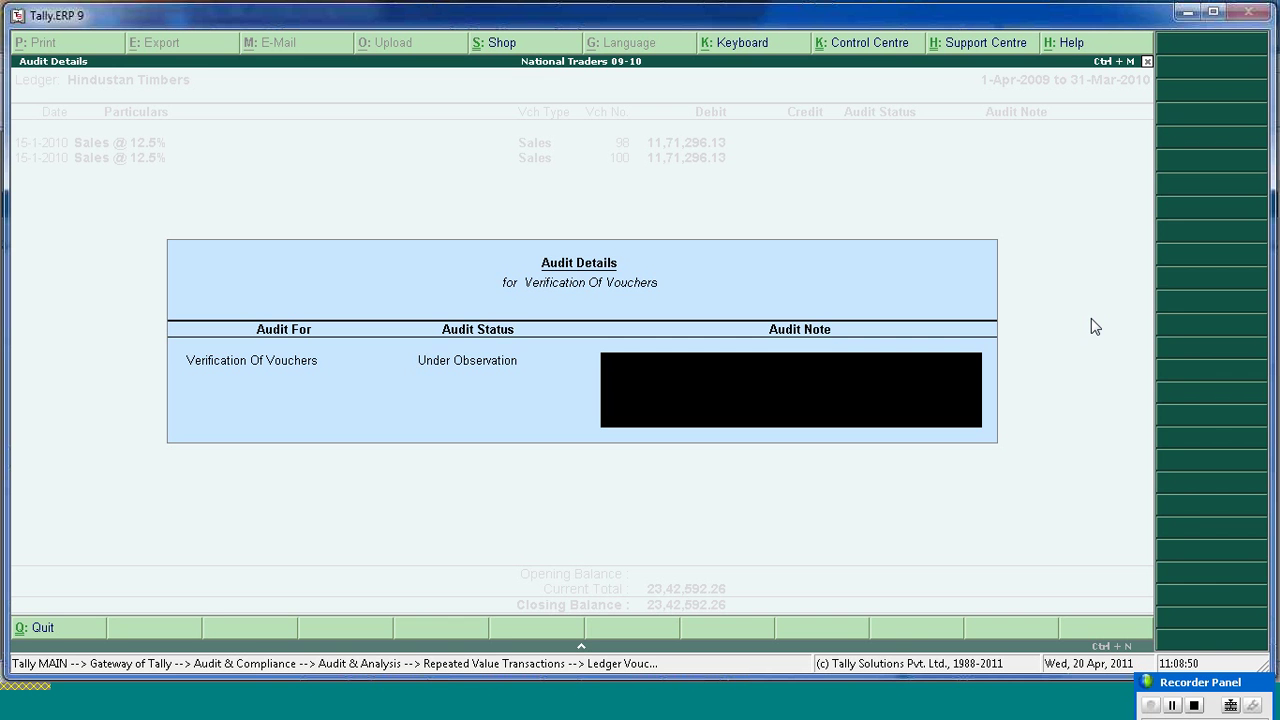
type("Se")
key("BackSpace")
key("BackSpace")
key("BackSpace")
key("Up")
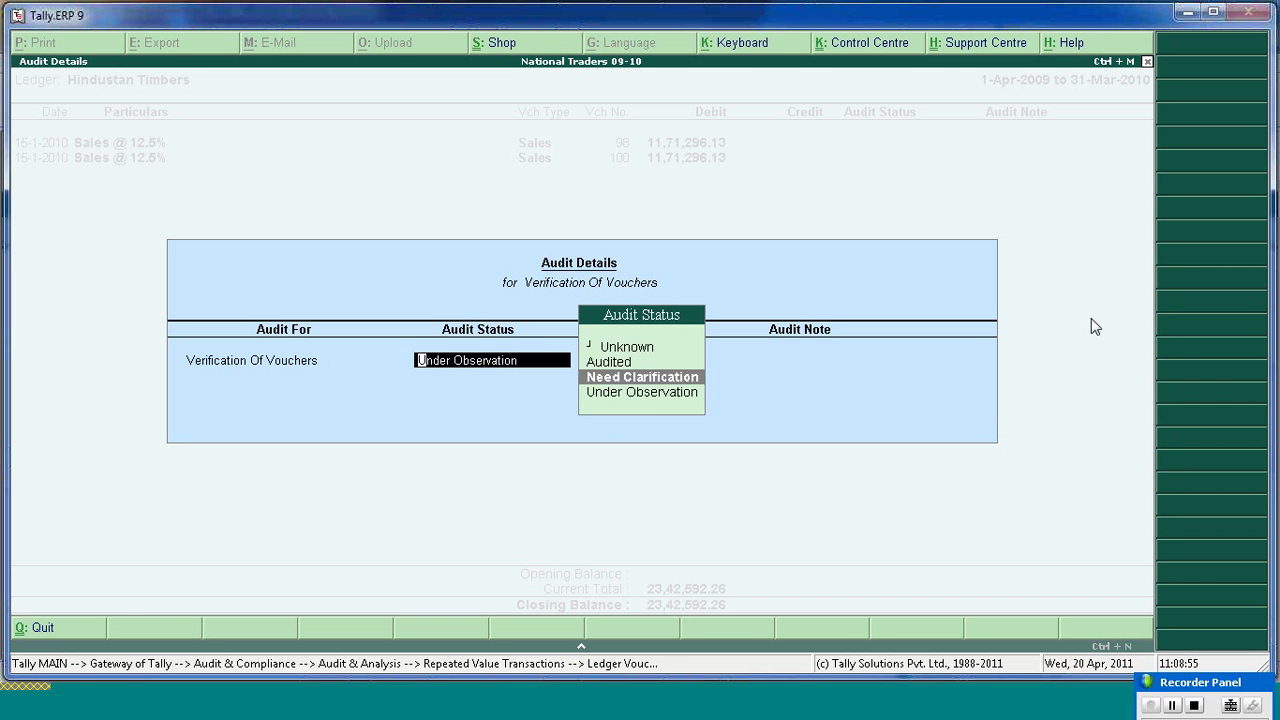
key("Return")
- Enter the audit note "Kindly provide the supportings" for the Hindustan Timbers sales voucher and save the audit details
type("K")
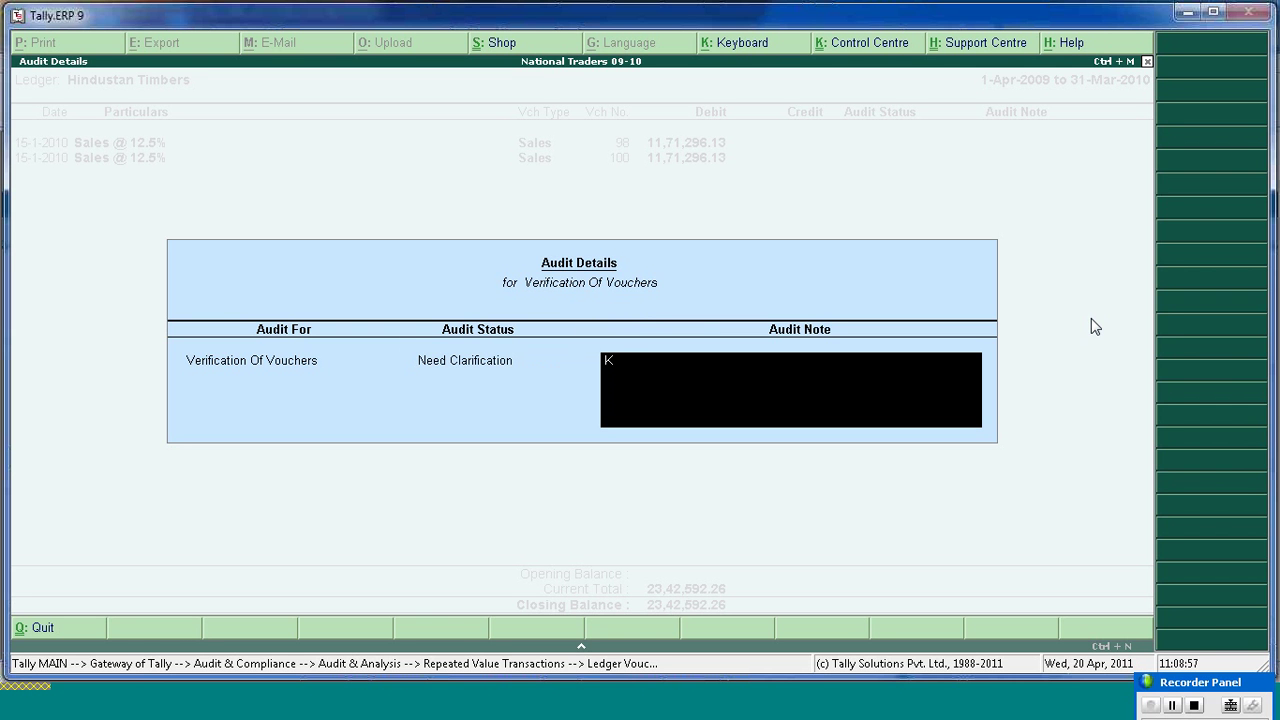
type("indly proviede the supporin")
key("BackSpace")
key("BackSpace")
type("rtings")
key("Return")
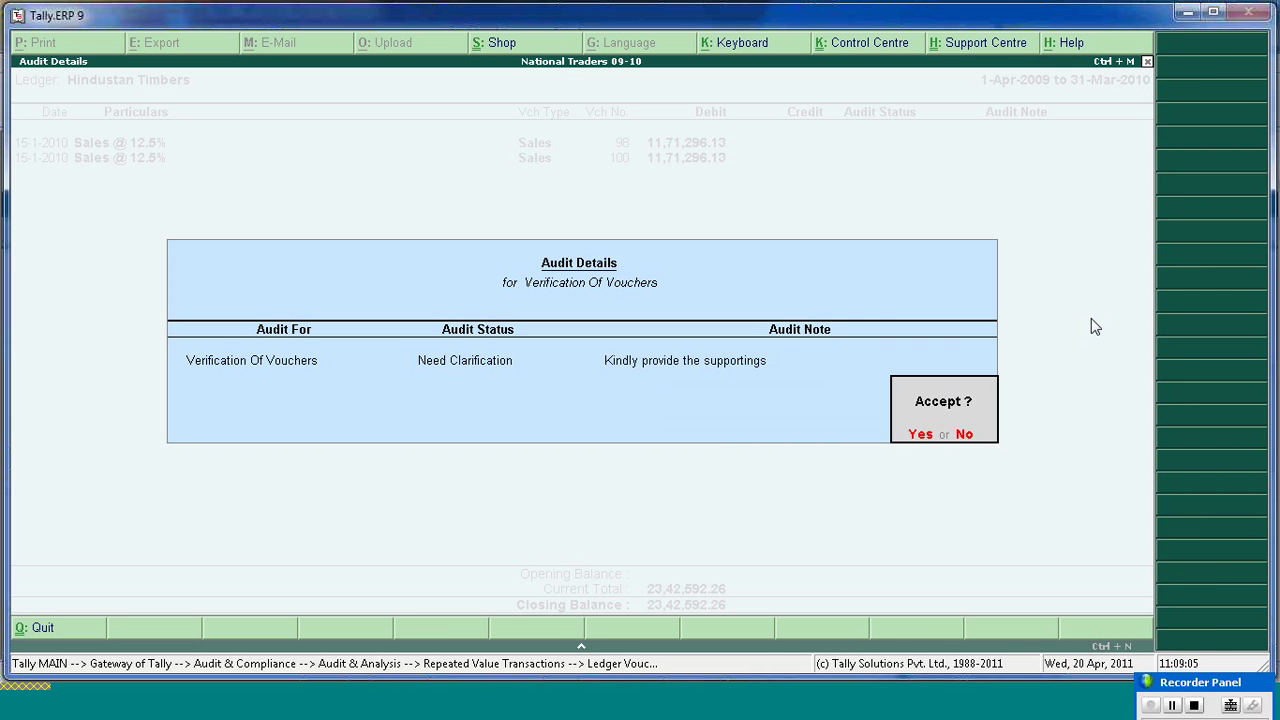
key("y")
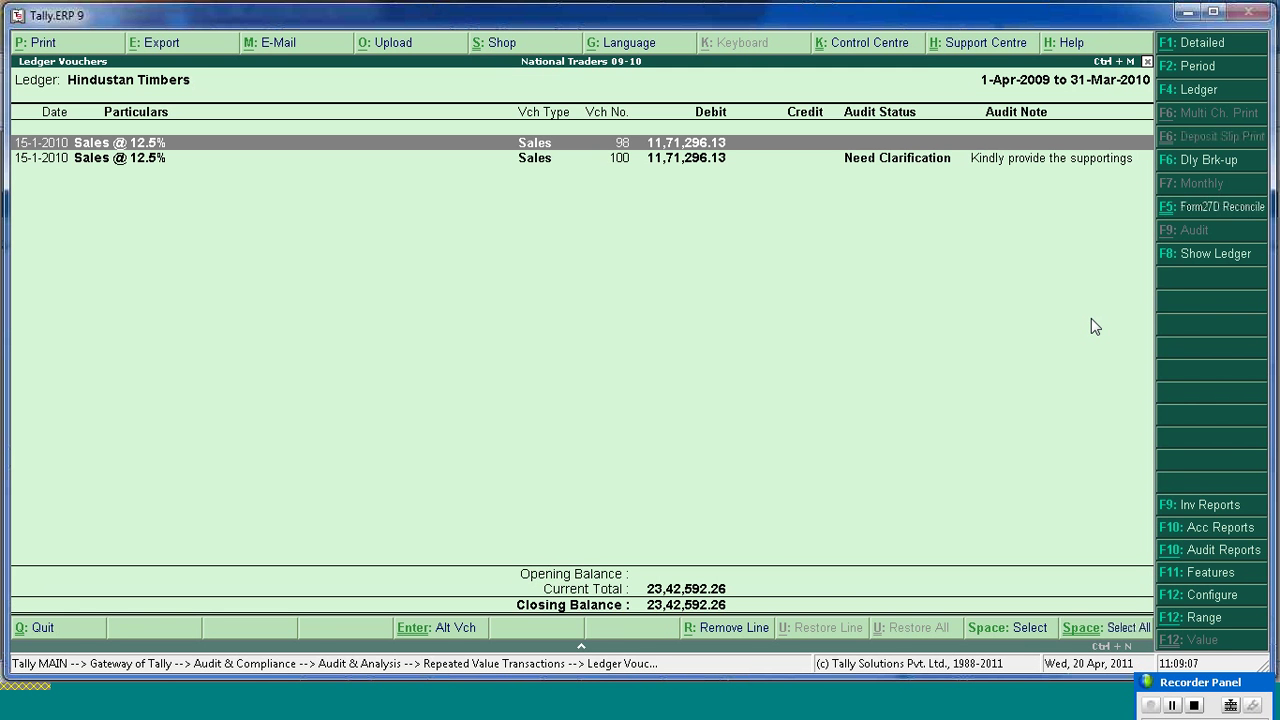
- Return to the Audit & Analysis overview, and open the HDFC OD A/c vouchers of 1,00,000.00 from Repeated Value Transactions
key("Escape")
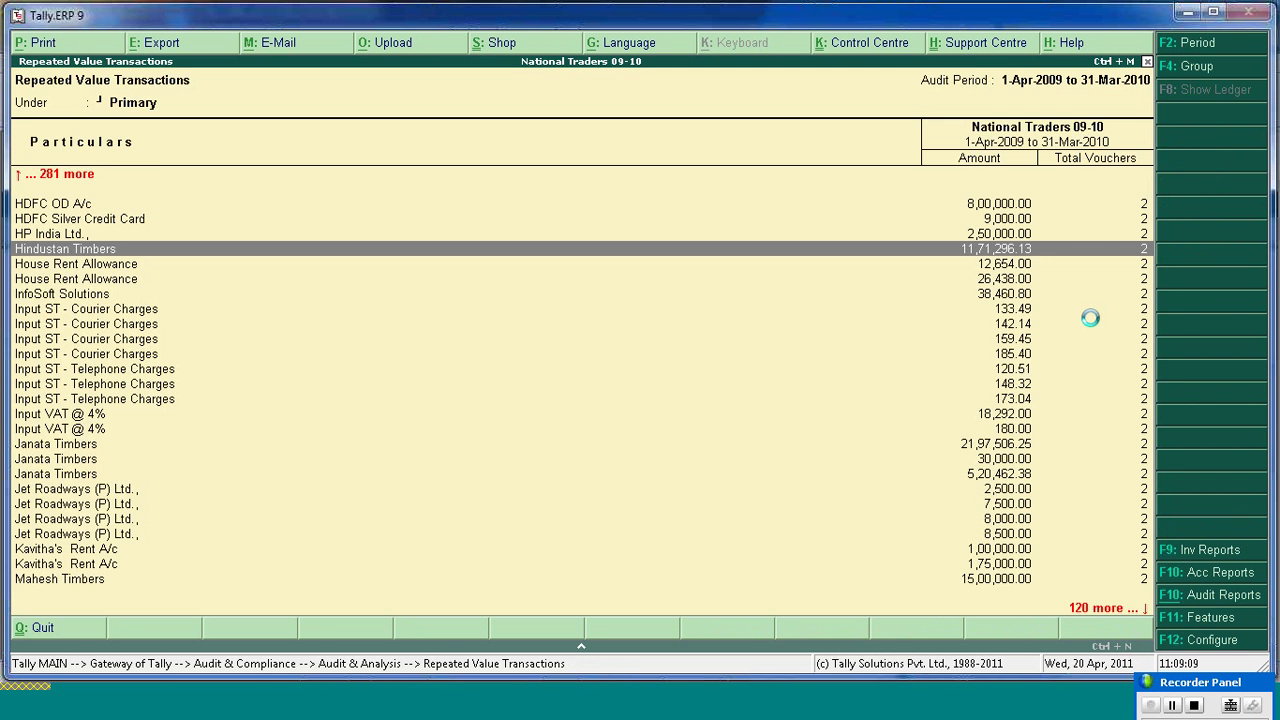
key("Escape")
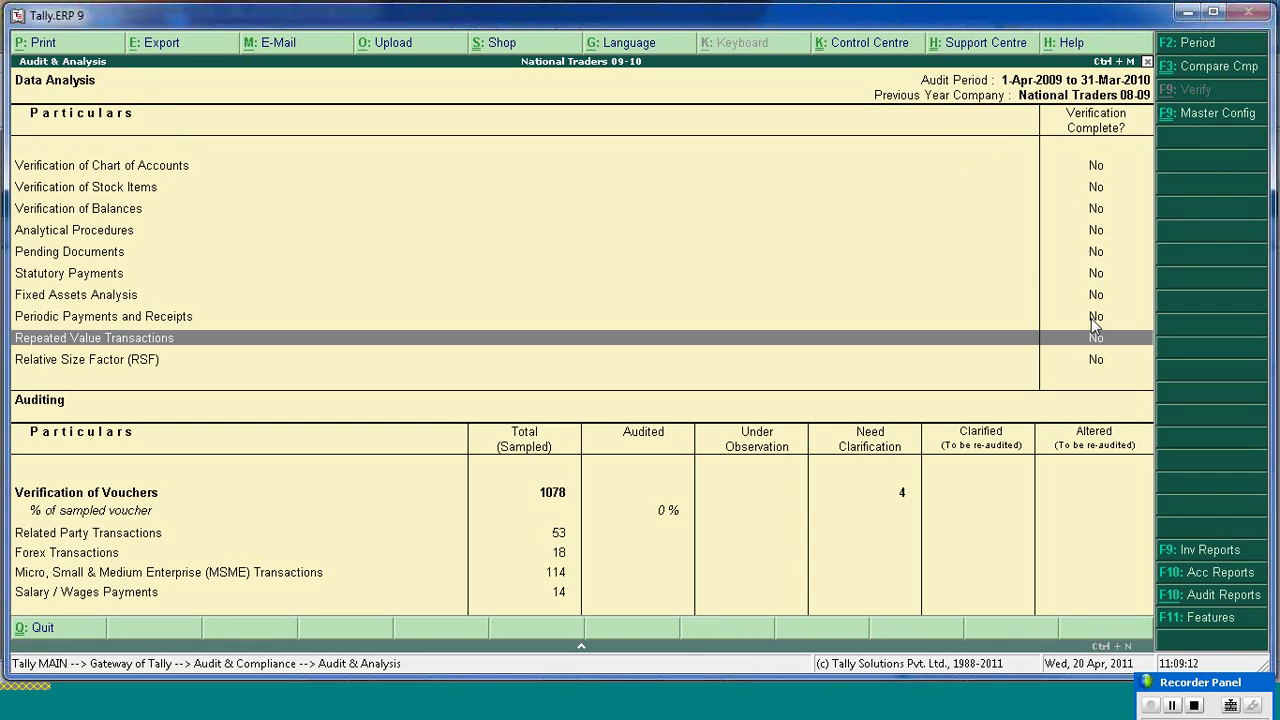
key("Return")
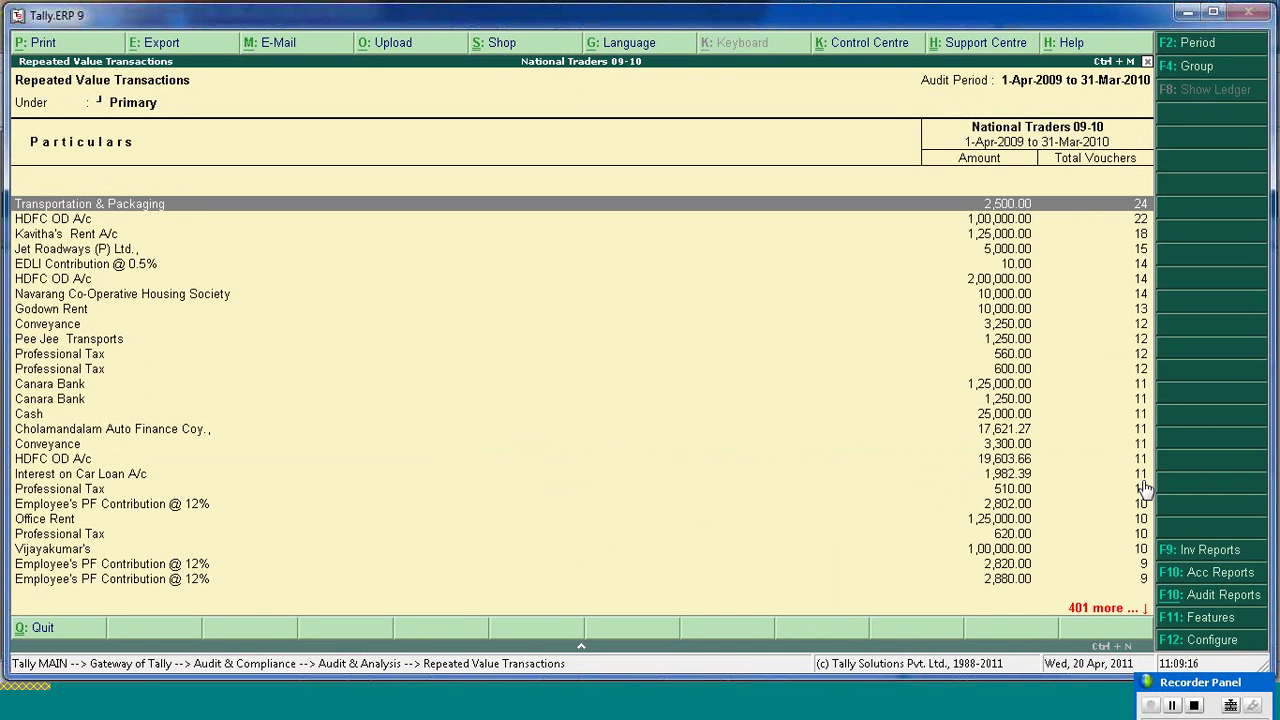
key("Down")
key("Return")
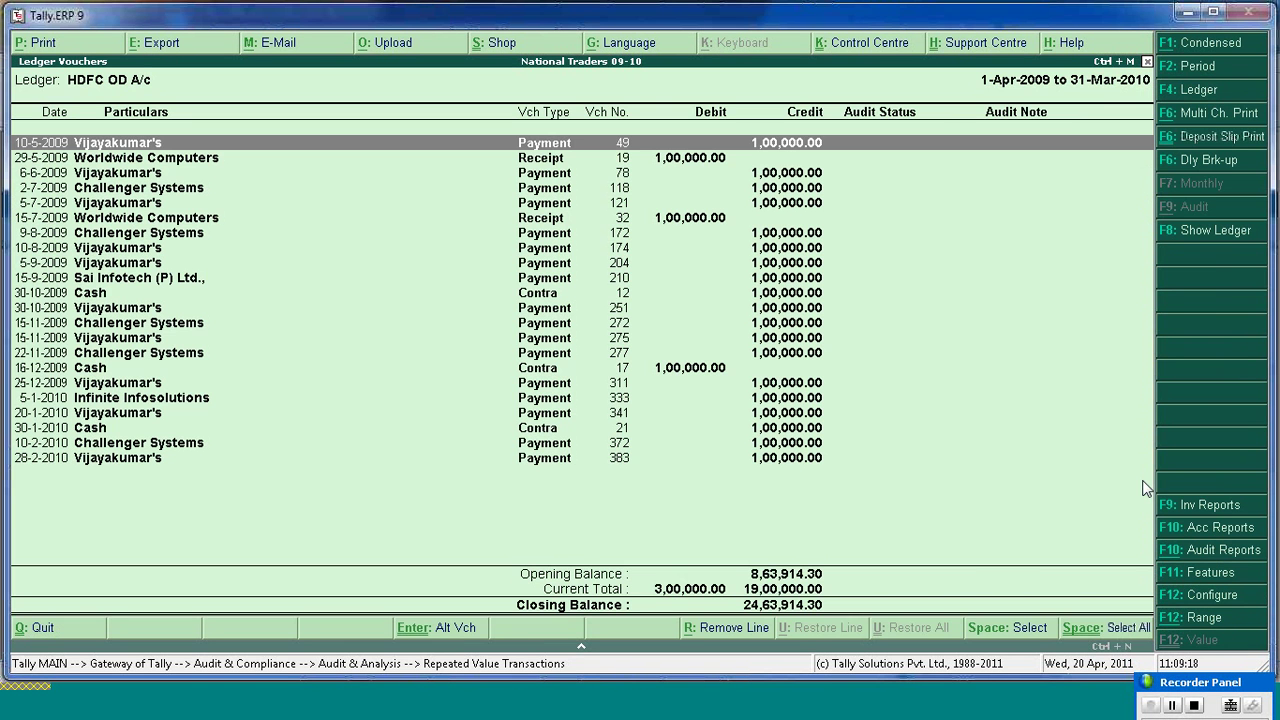
- View the range filter available for the HDFC OD A/c ledger vouchers and close it without setting a condition
left_click(1203, 620)
key("Escape")
key("Escape")
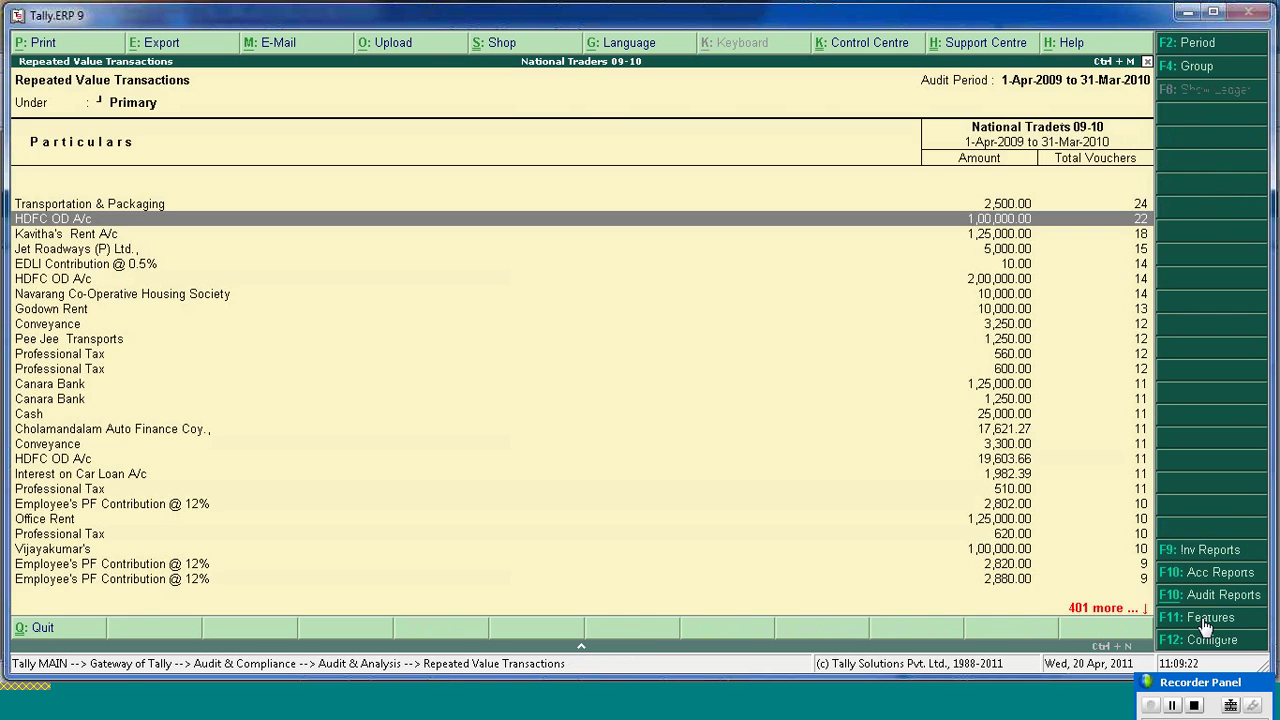
key("Return")
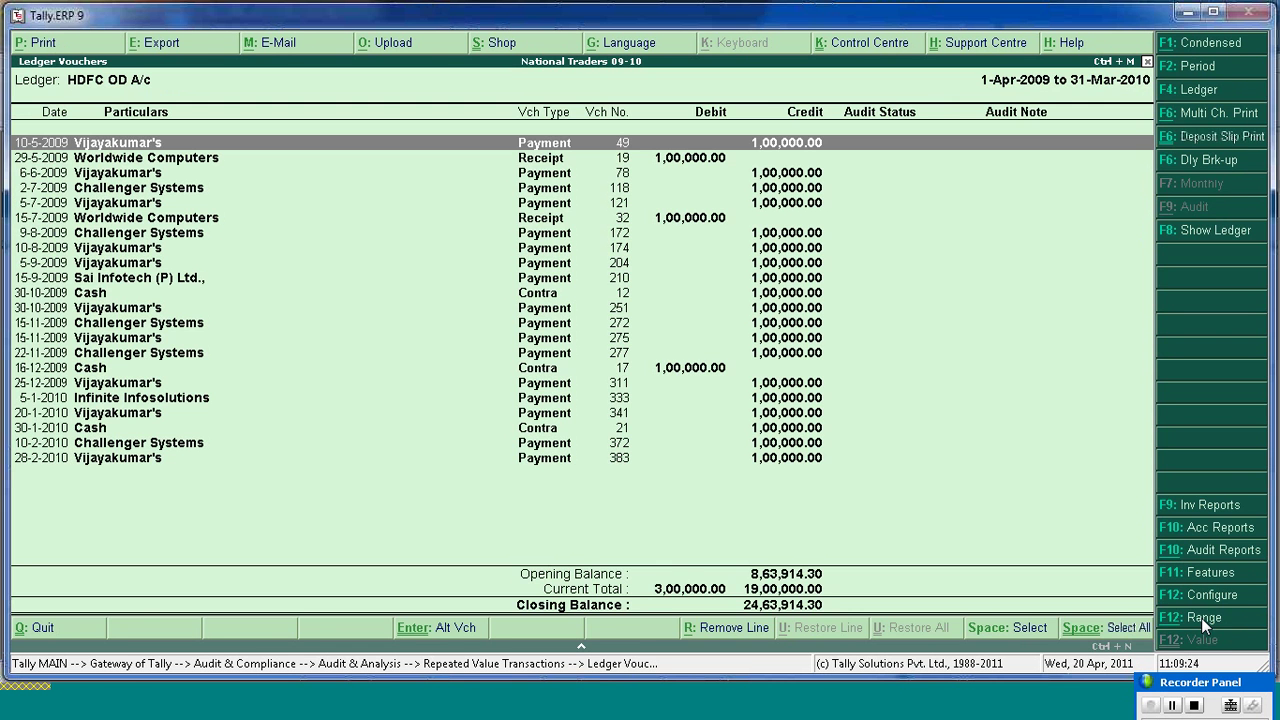
left_click(1201, 618)
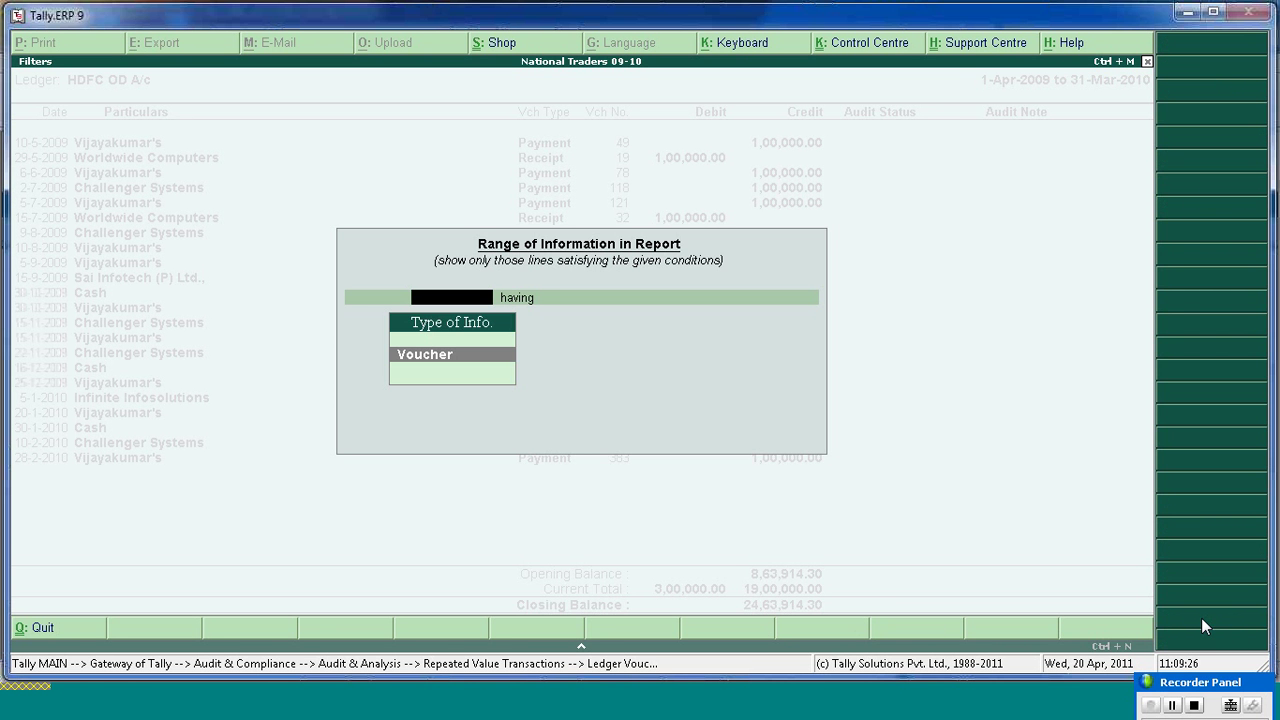
key("Escape")
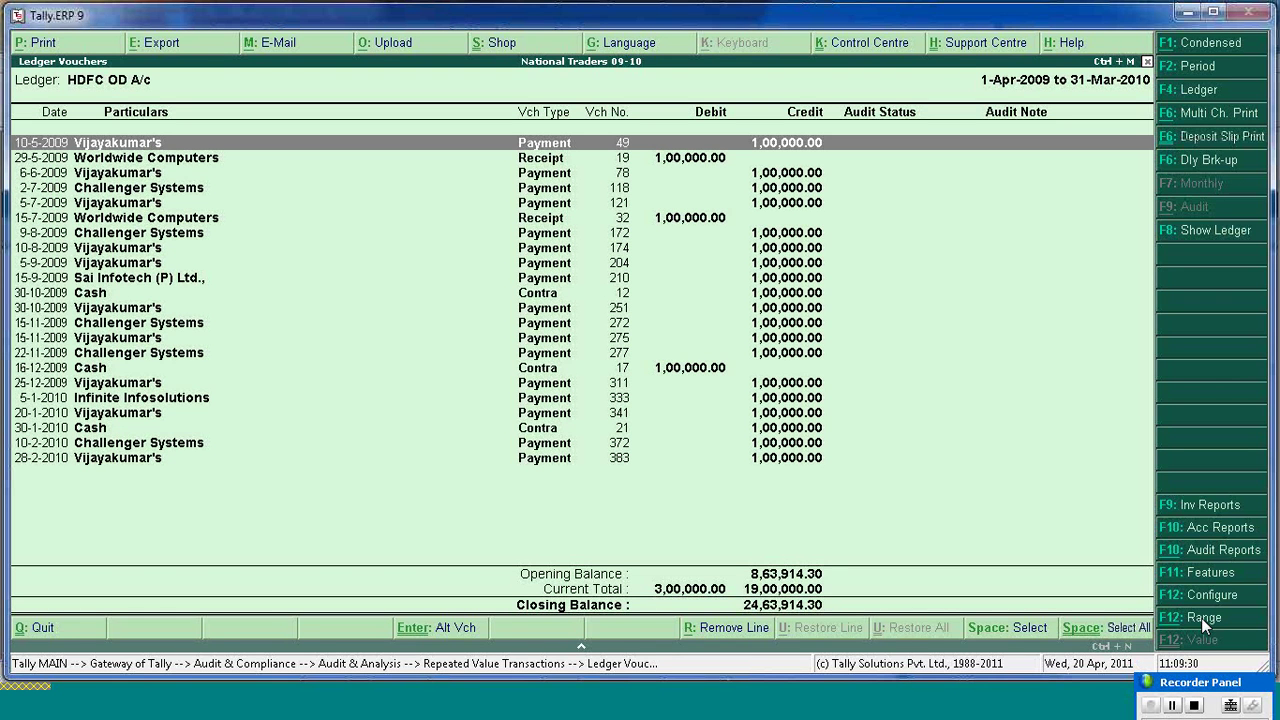
- Return to the Audit & Analysis overview and review the list of Need Clarification vouchers under Verification of Vouchers
key("Escape")
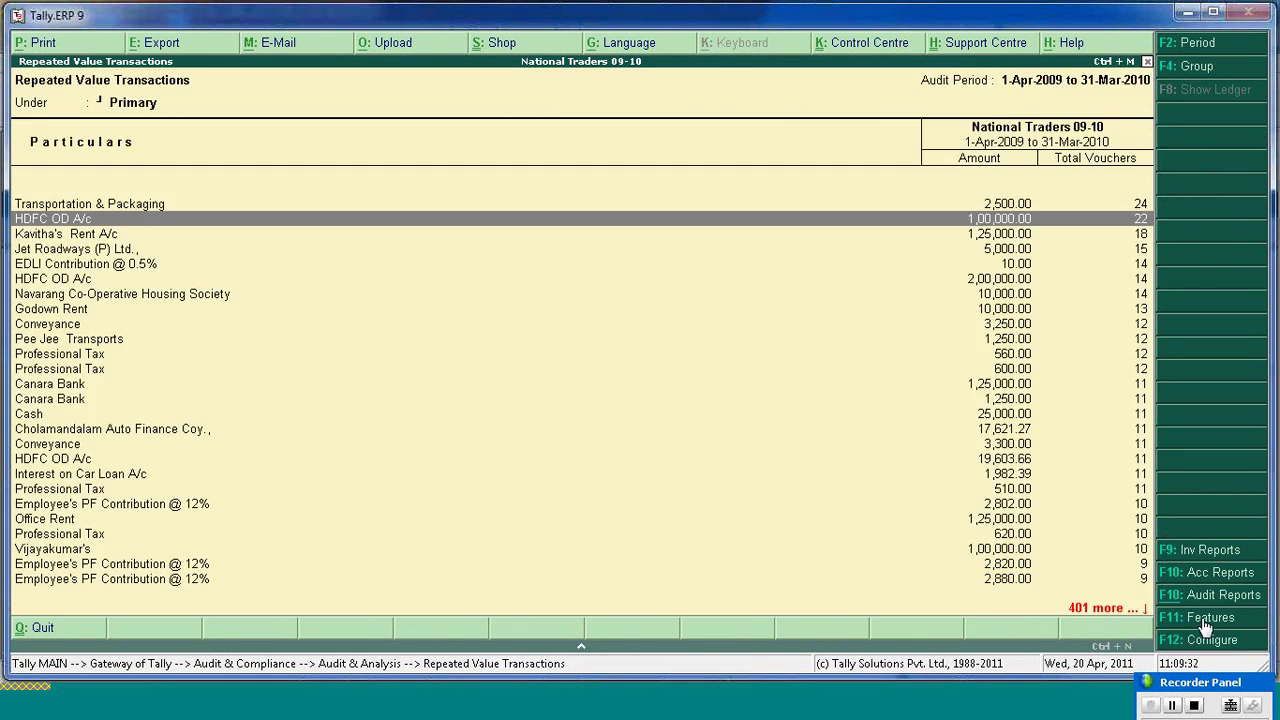
key("Escape")
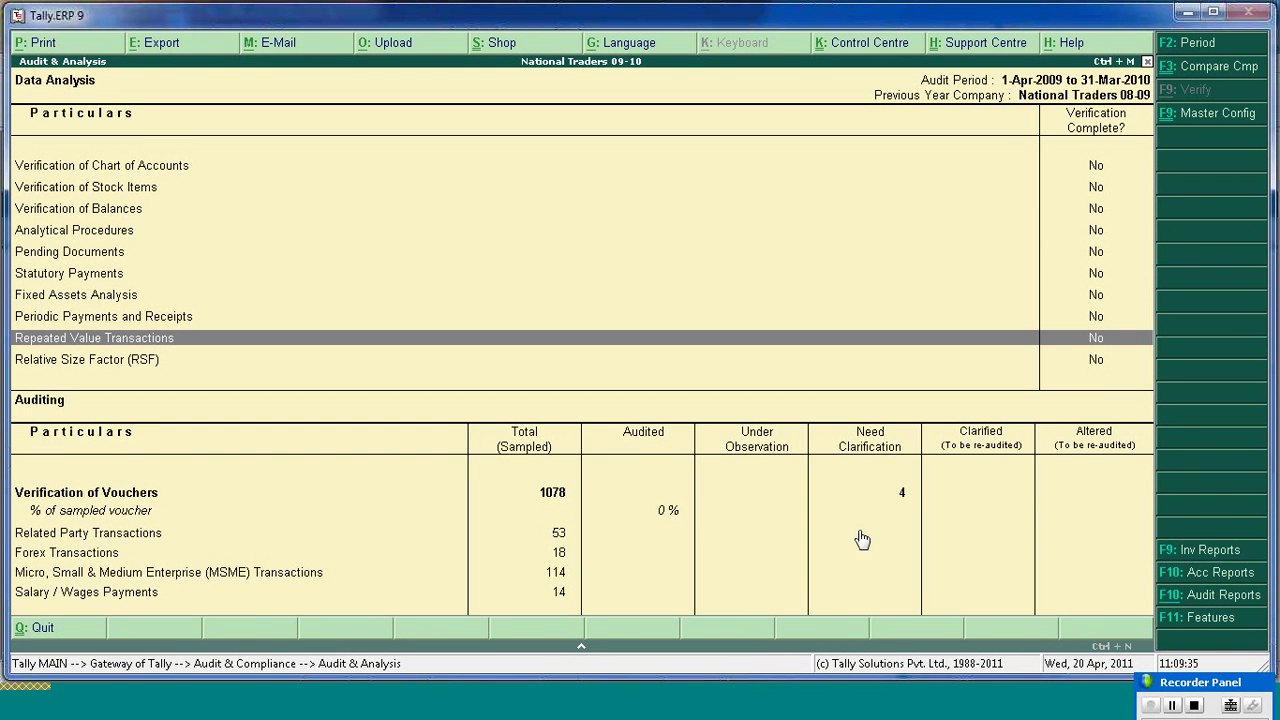
left_click(875, 500)
left_click(875, 500)
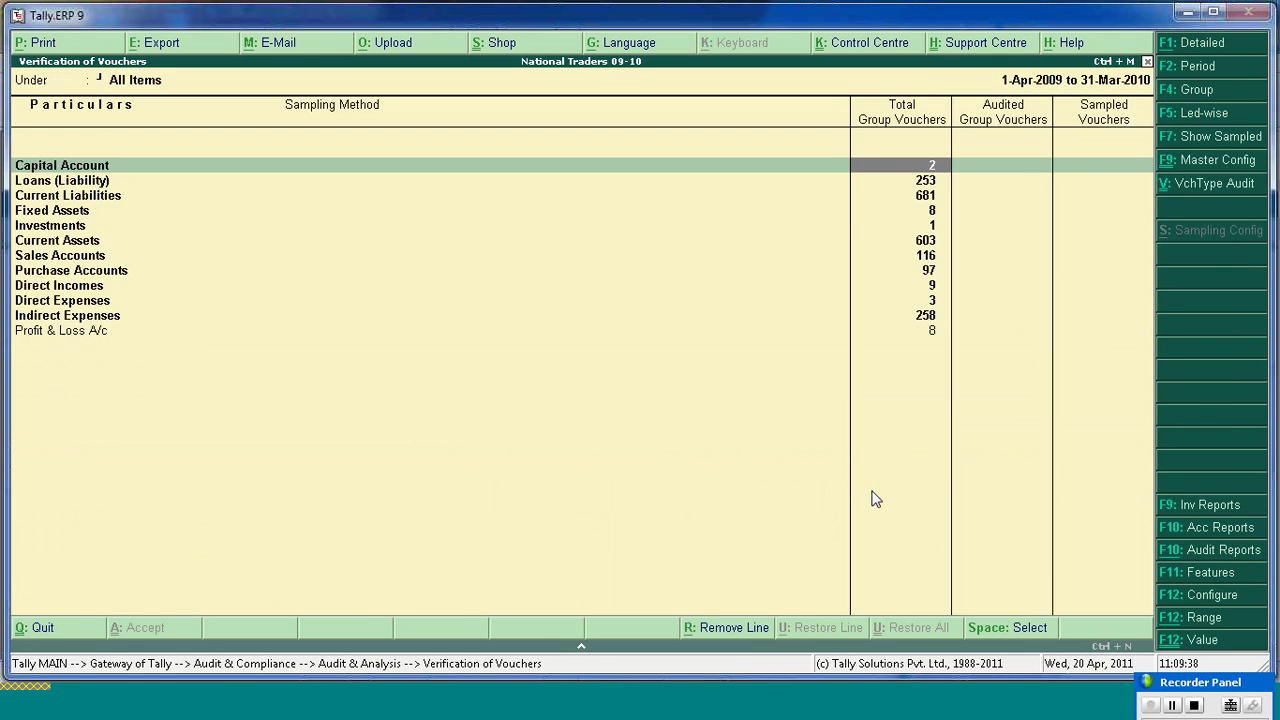
key("Escape")
left_click(875, 500)
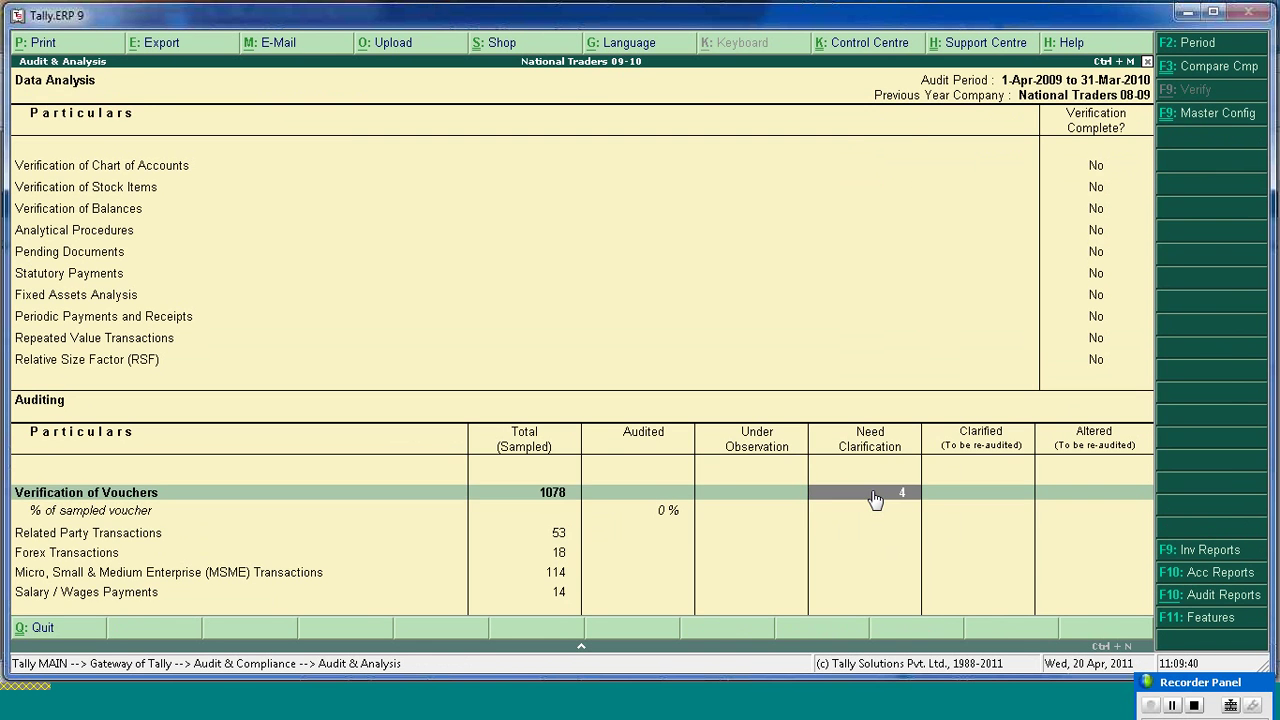
left_click(875, 500)
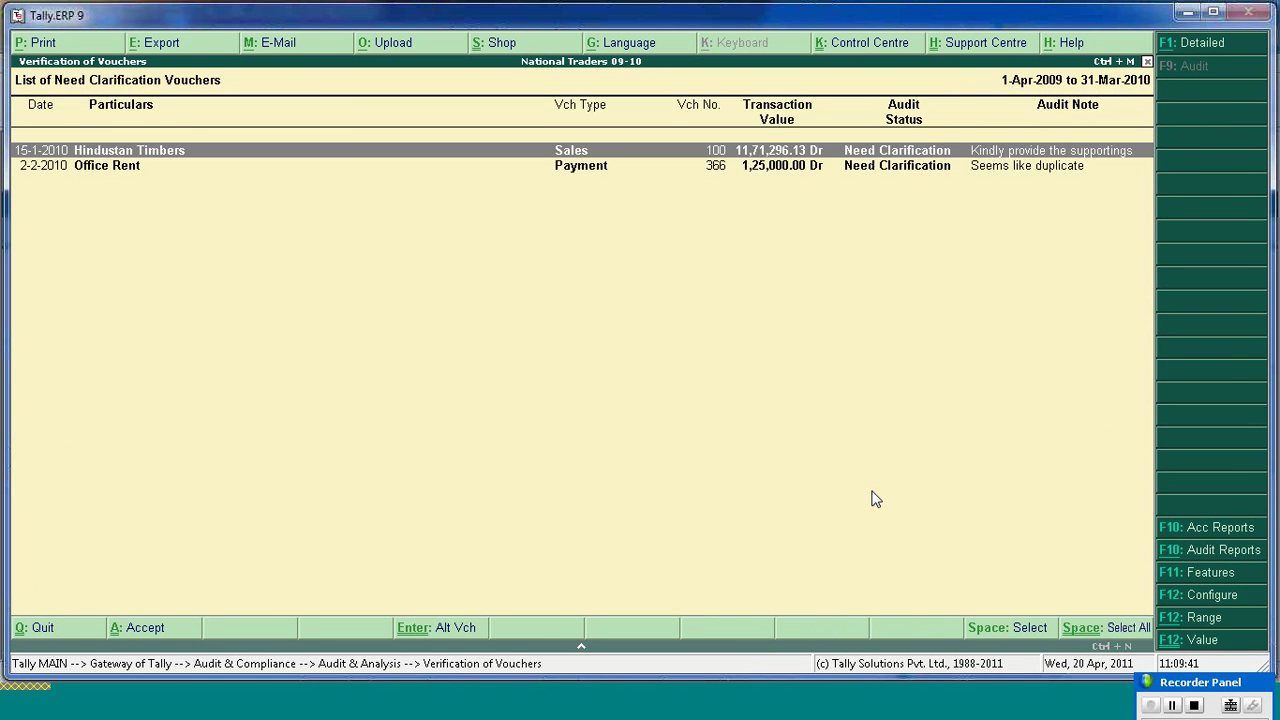
key("Down")
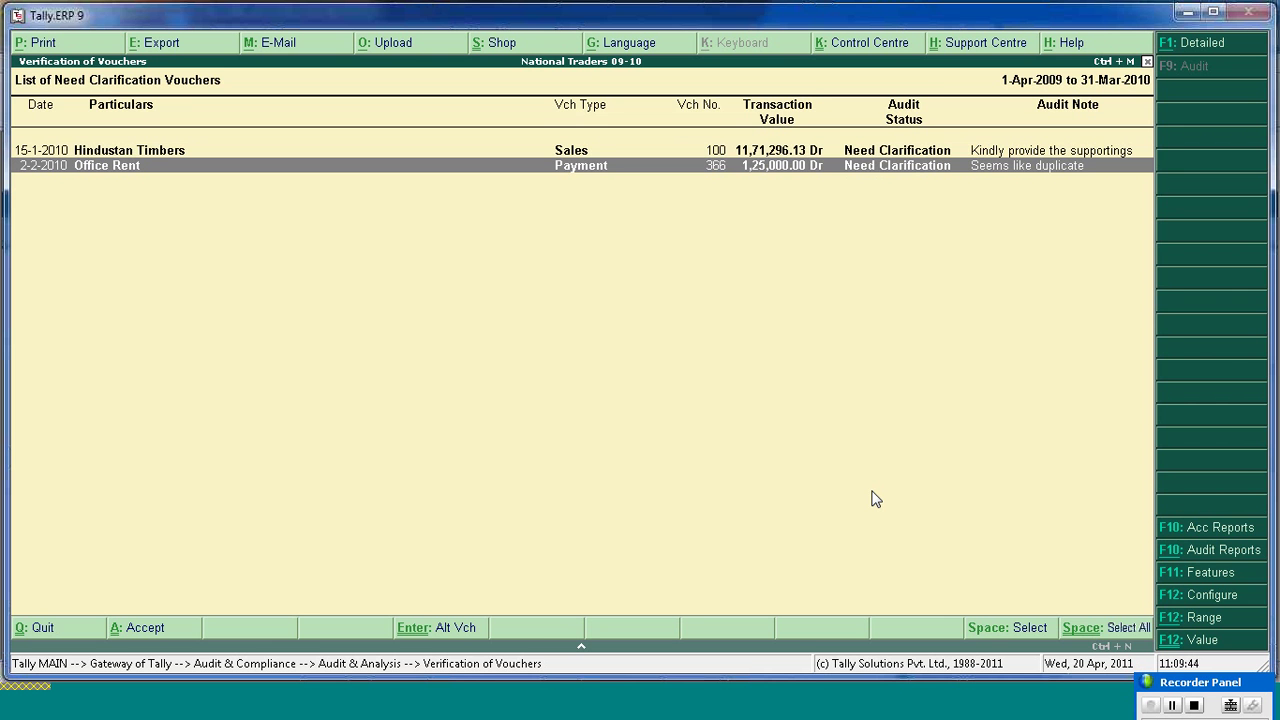
key("Up")
key("Escape")
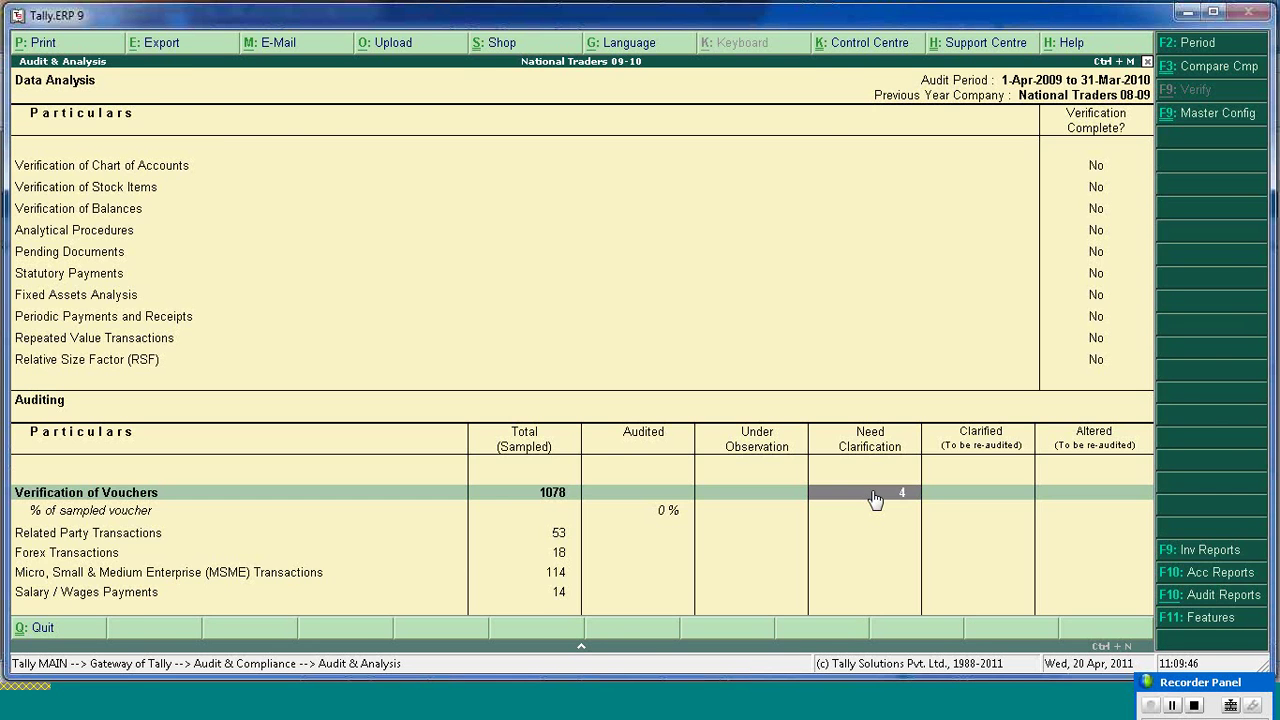
- Leave Audit & Analysis for the Gateway of Tally and open Statements of Accounts under Display
key("Escape")
key("Escape")
key("Down")
key("Down")
key("Down")
key("Down")
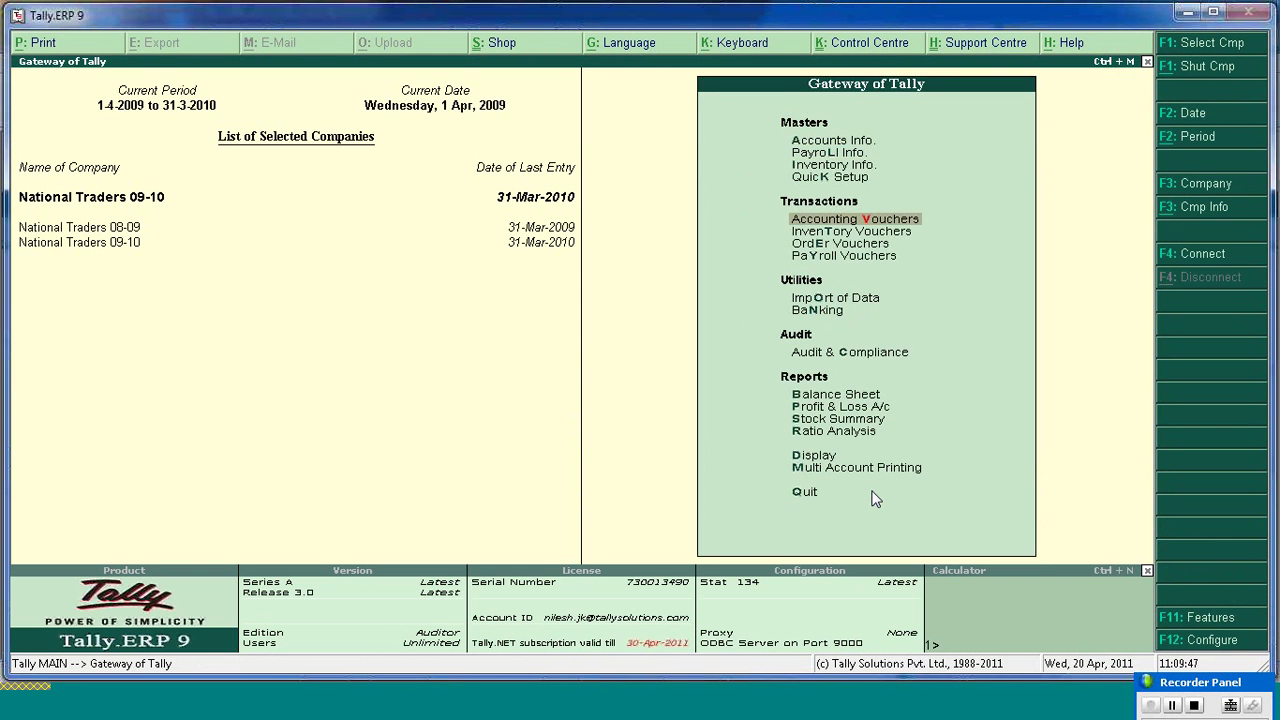
key("Down")
key("Down")
key("Down")
key("Down")
key("Down")
key("Down")
key("Down")
key("Down")
key("Down")
key("Down")
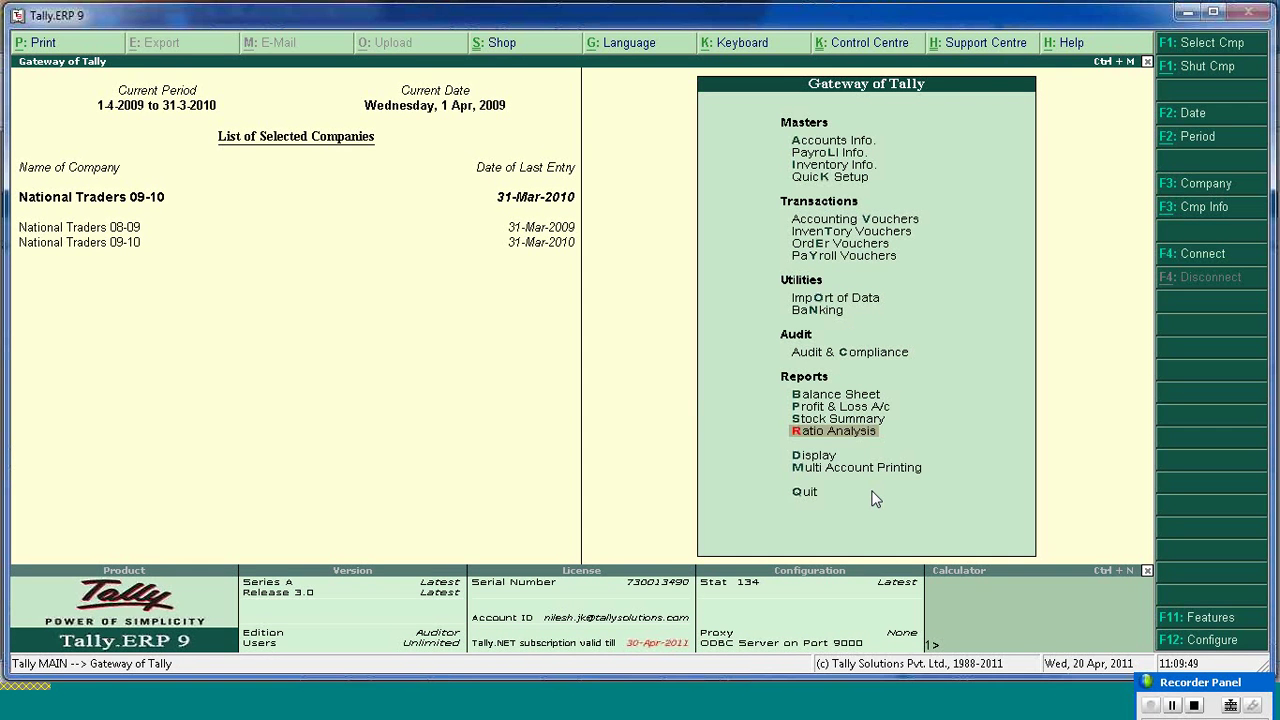
key("Down")
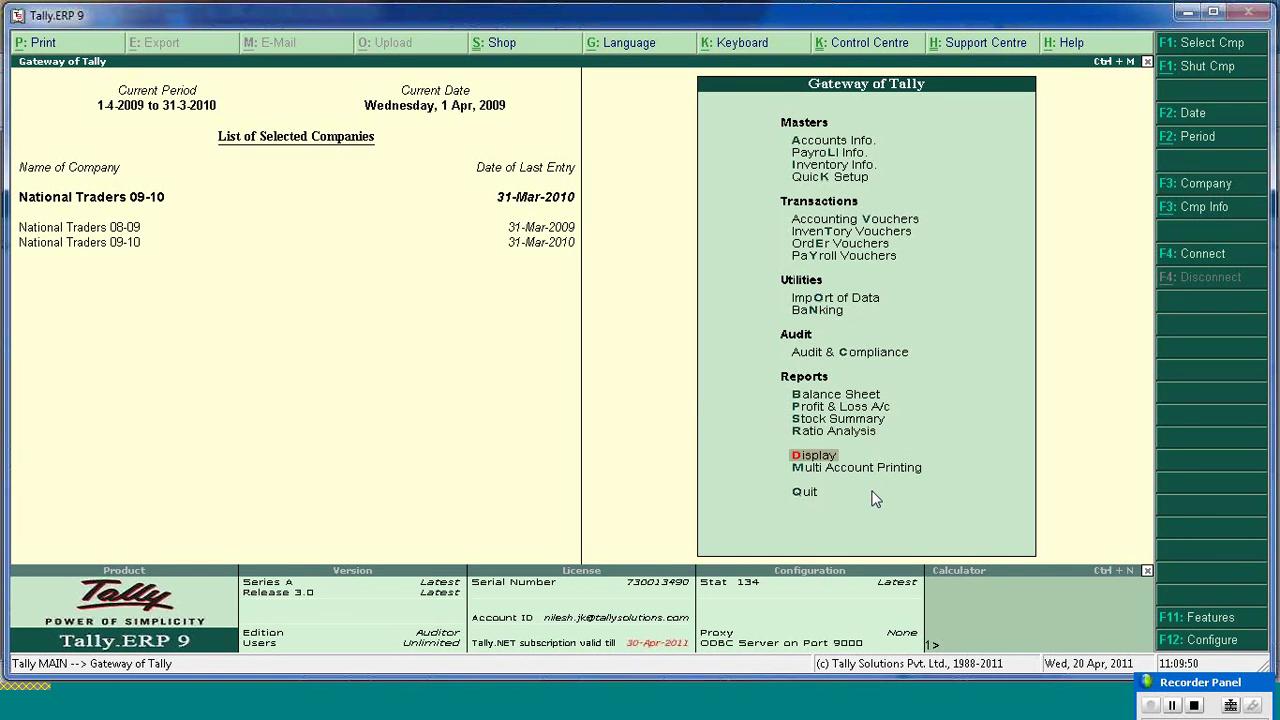
left_click(807, 459)
key("Down")
key("Down")
key("Down")
key("Return")
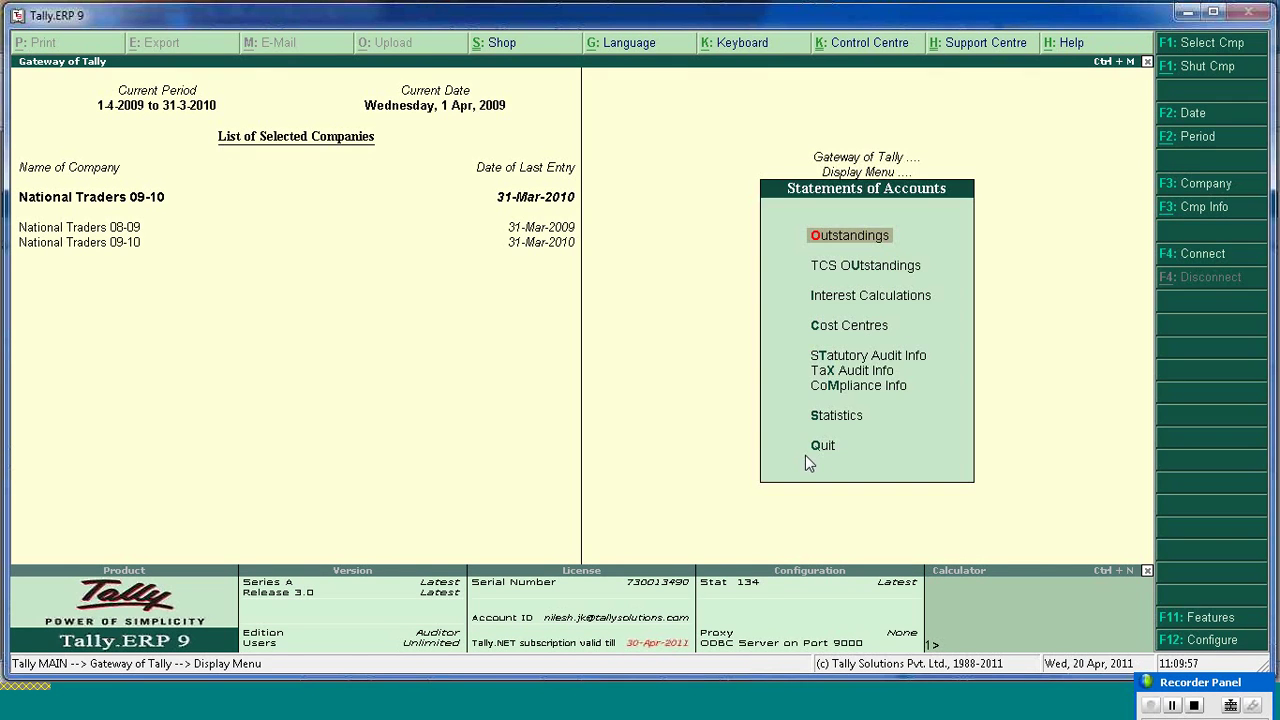
- Open the Need Clarification vouchers for Verification of Vouchers in Statutory Audit Info
key("Down")
key("Down")
key("Down")
key("Down")
key("Down")
key("Up")
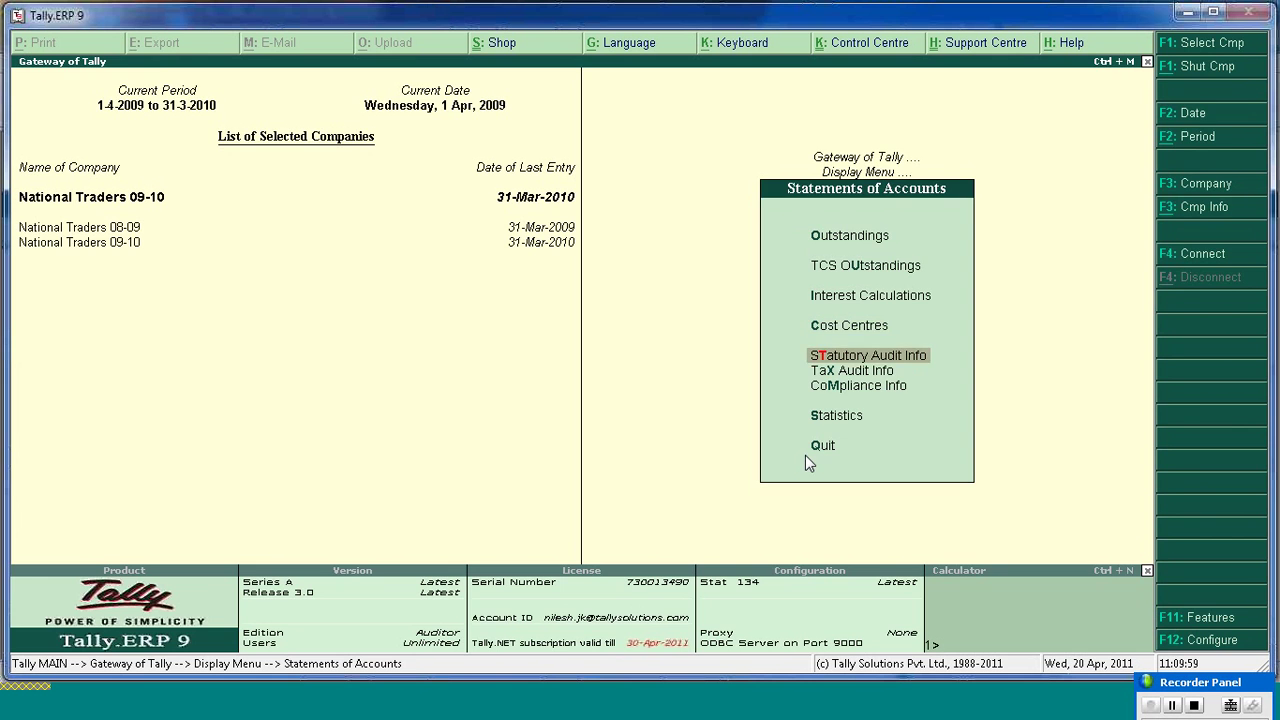
key("Return")
key("Return")
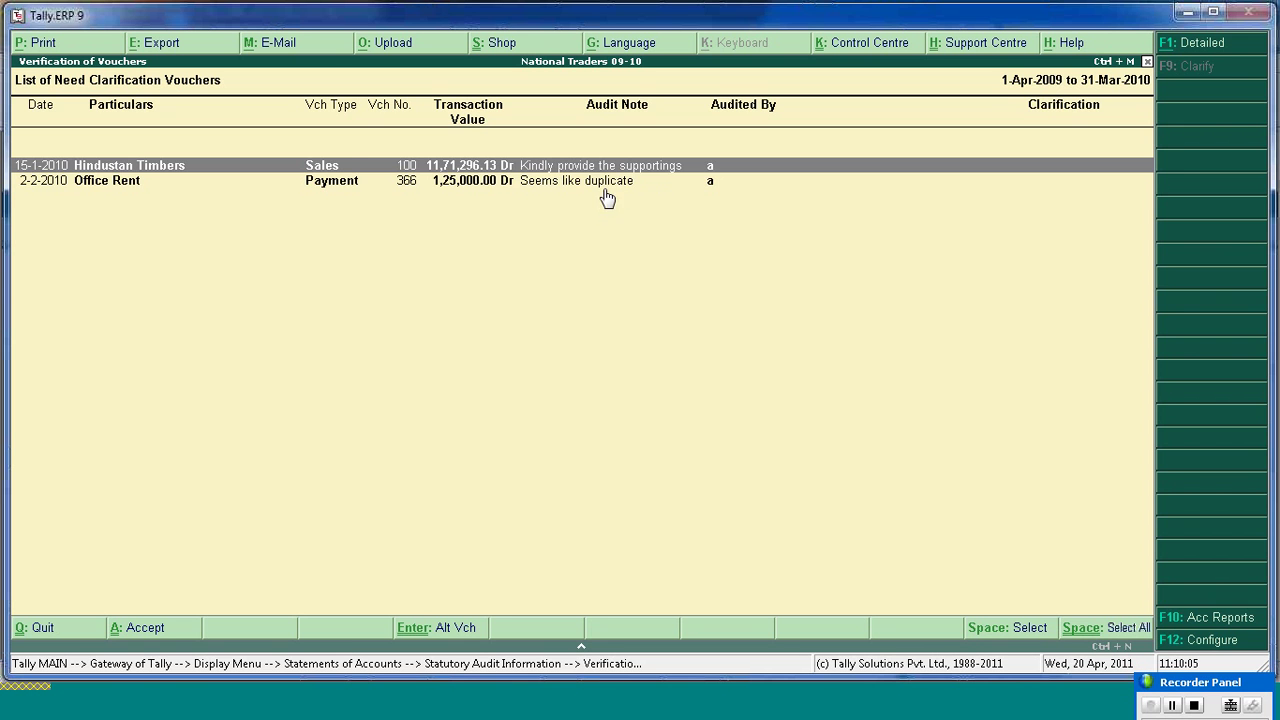
- Record the audit clarification "Shall provide the supportings" for Hindustan Timbers sales voucher 100 and save it
key("Down")
key("Up")
key("F9")
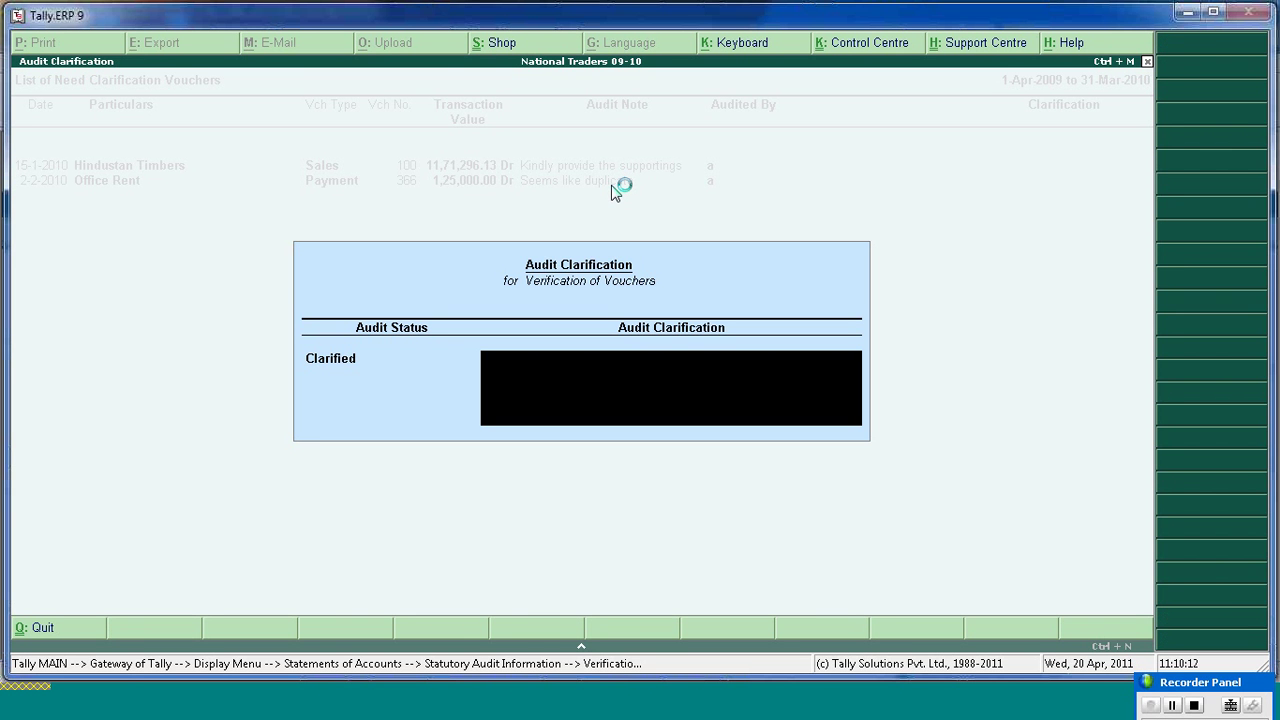
type("Shall provide the supportings")
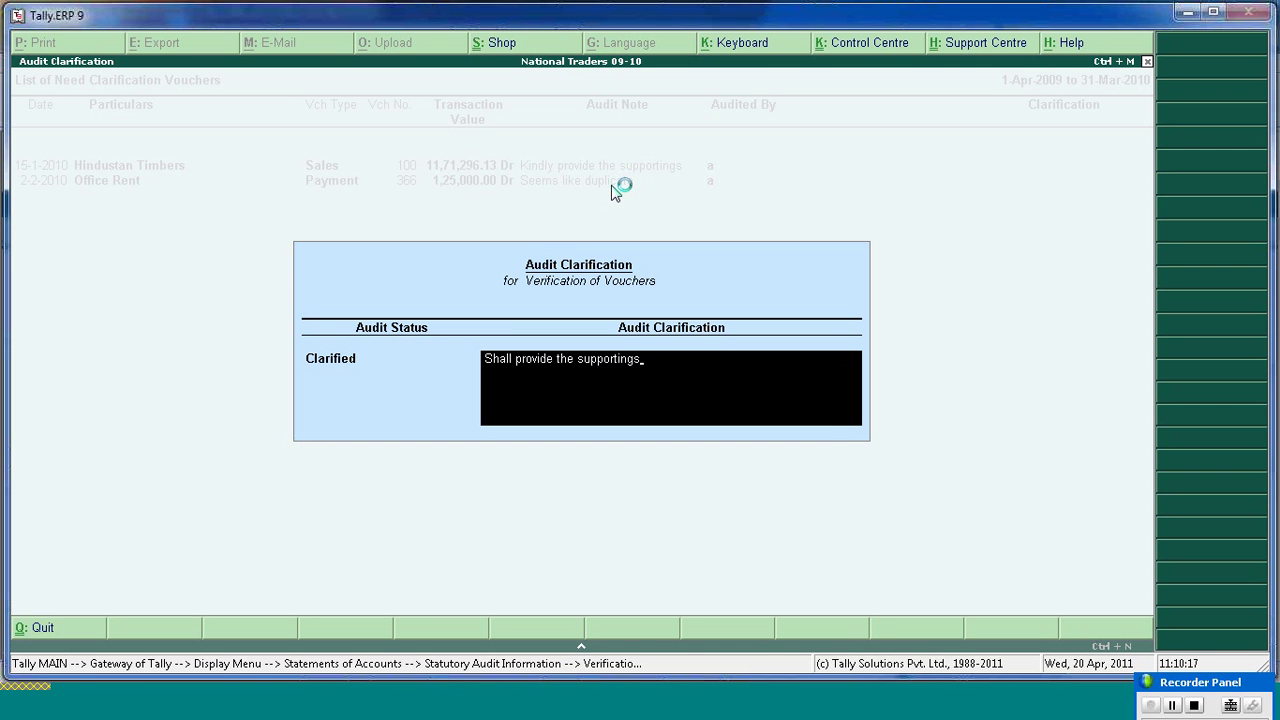
key("Return")
key("y")
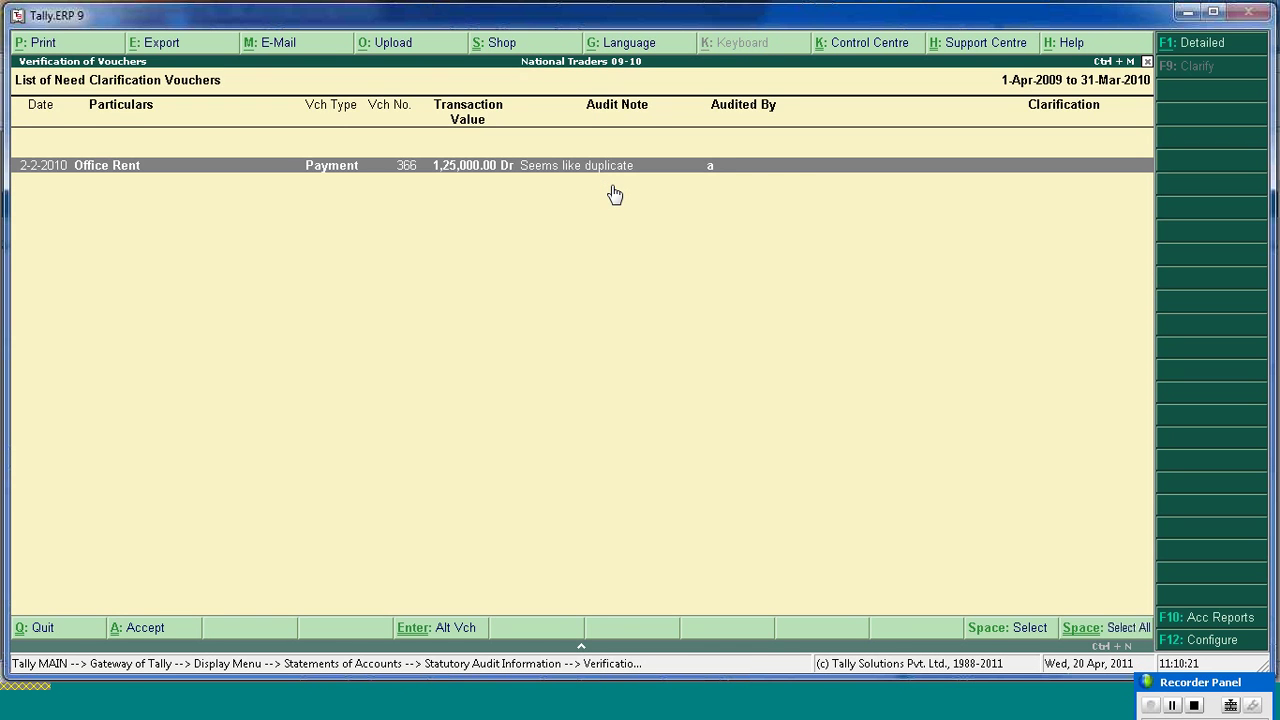
- Record the audit clarification "Kindly rectify the same" for Office Rent payment voucher 366 and save it
key("Return")
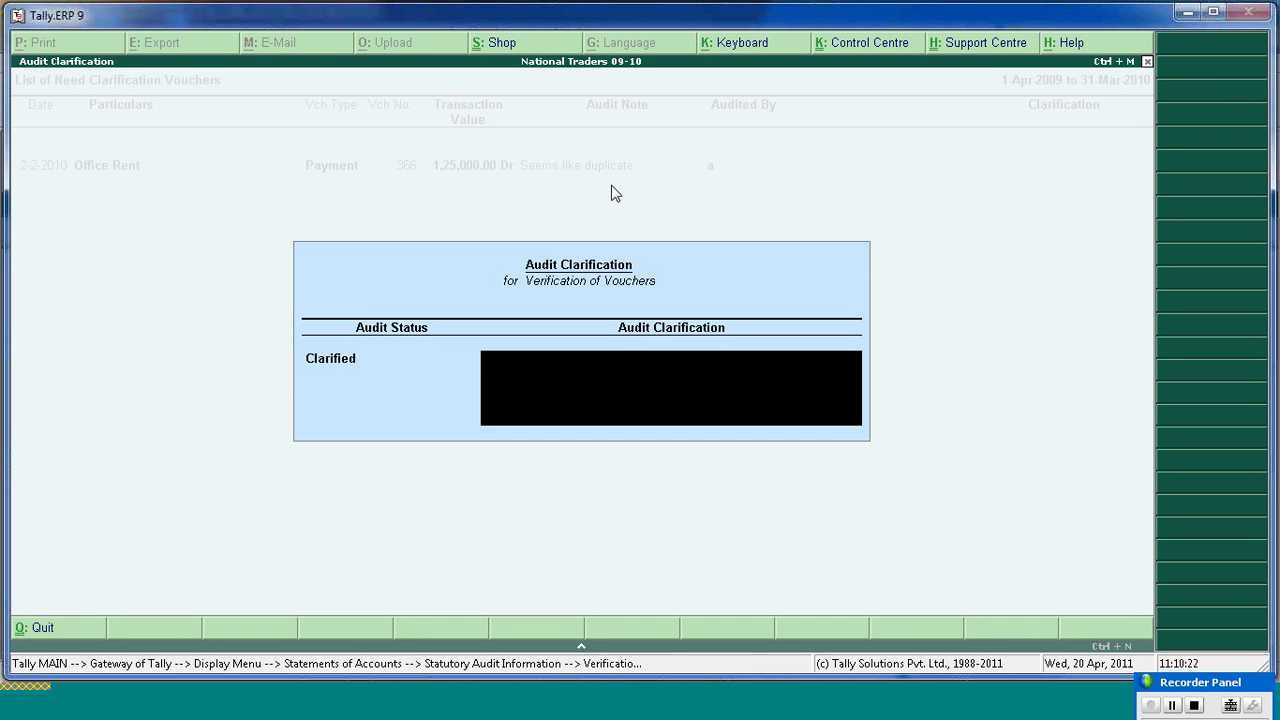
type("Kindly rectify the same")
key("Return")
key("y")
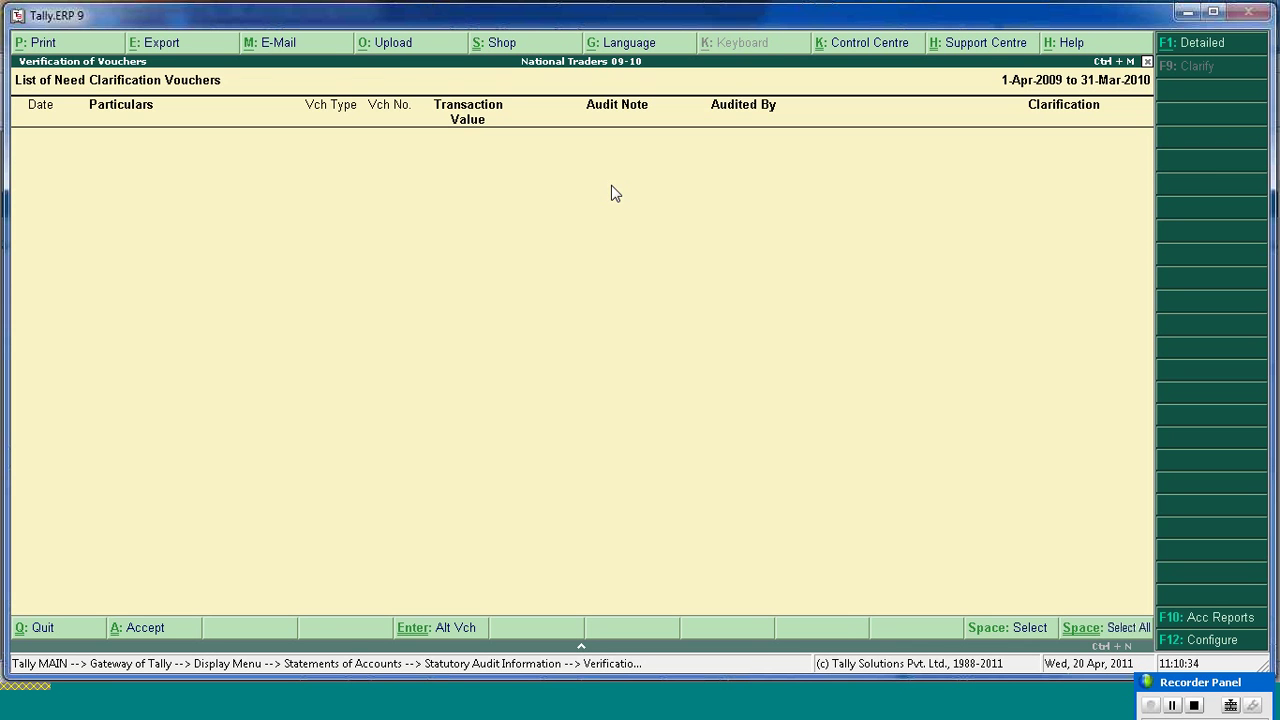
- Leave the statutory audit information and open the Audit & Analysis overview under Audit & Compliance
key("Escape")
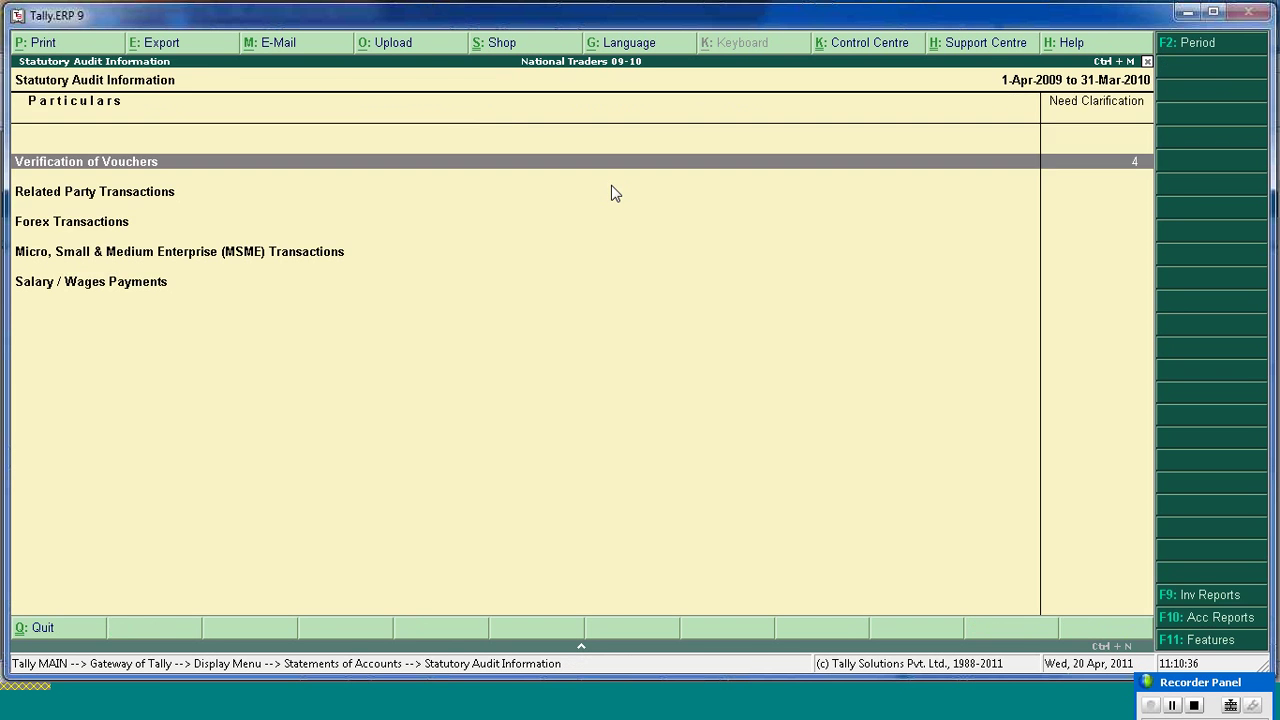
key("Escape")
key("Escape")
key("Escape")
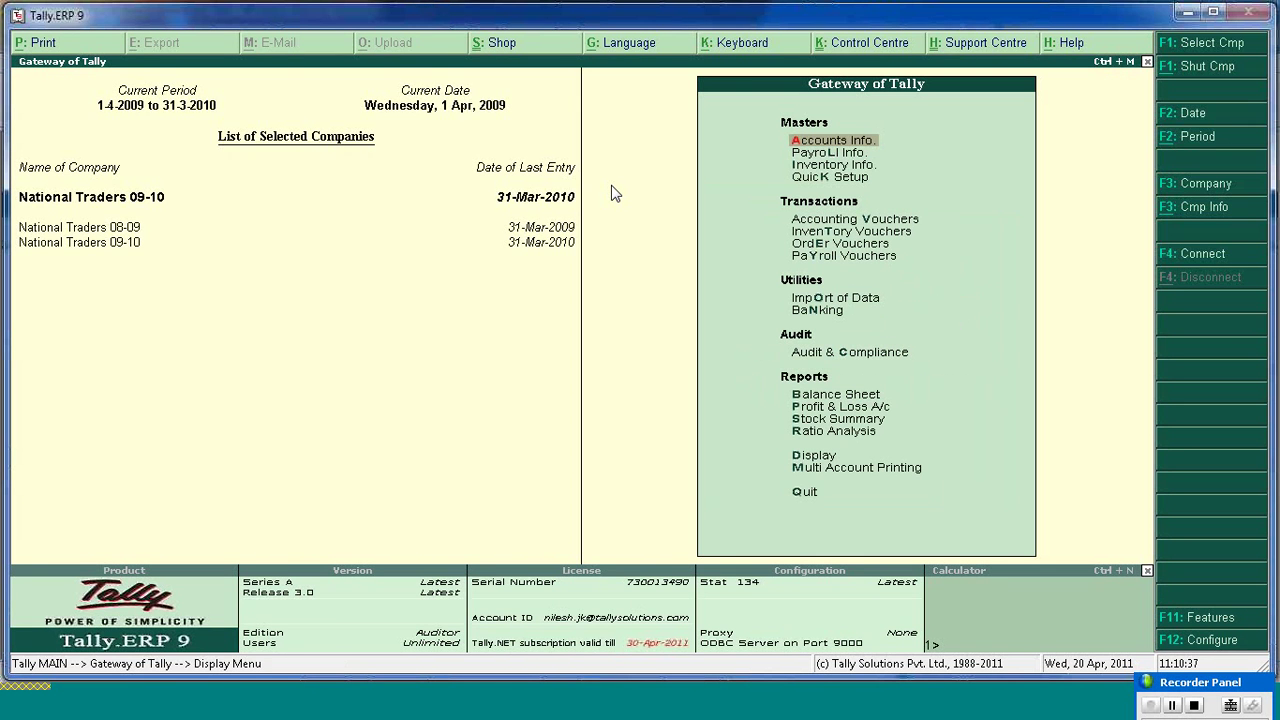
key("Down")
key("Down")
key("Down")
key("Down")
key("Down")
key("Down")
key("Down")
key("Down")
key("Down")
key("Down")
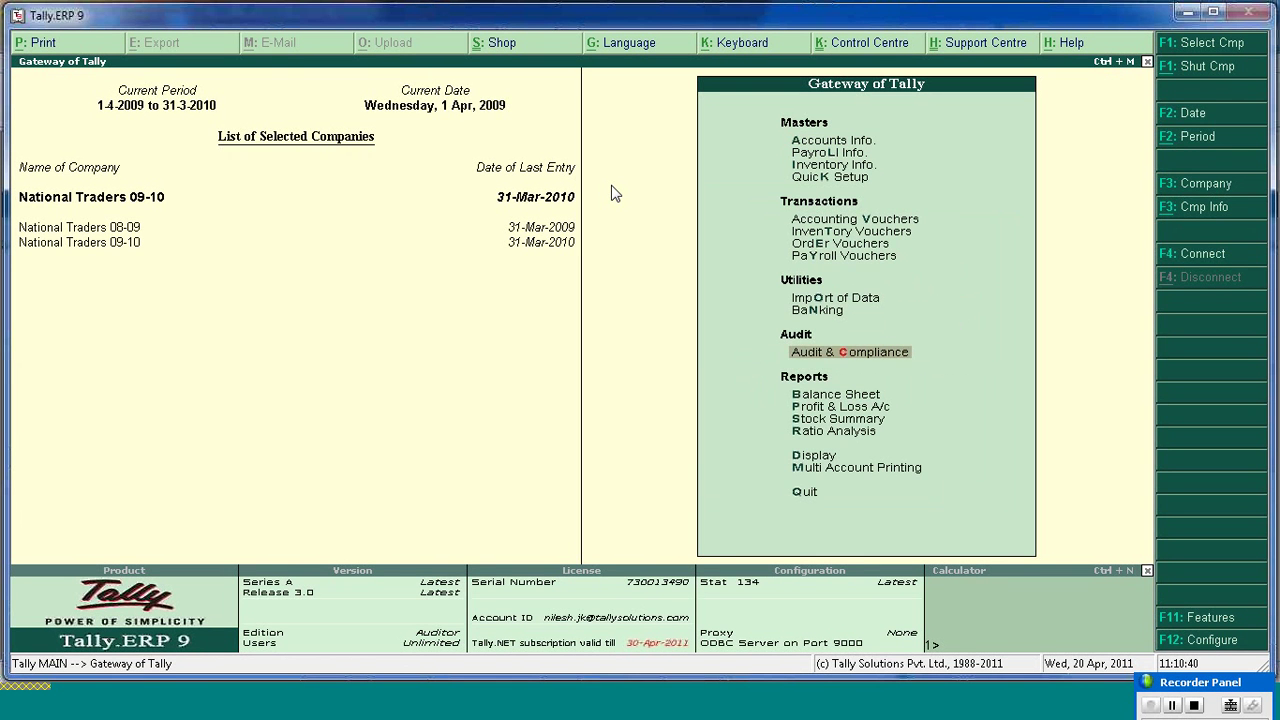
key("Return")
key("Down")
key("Down")
key("Down")
key("Down")
key("Down")
key("Down")
key("Down")
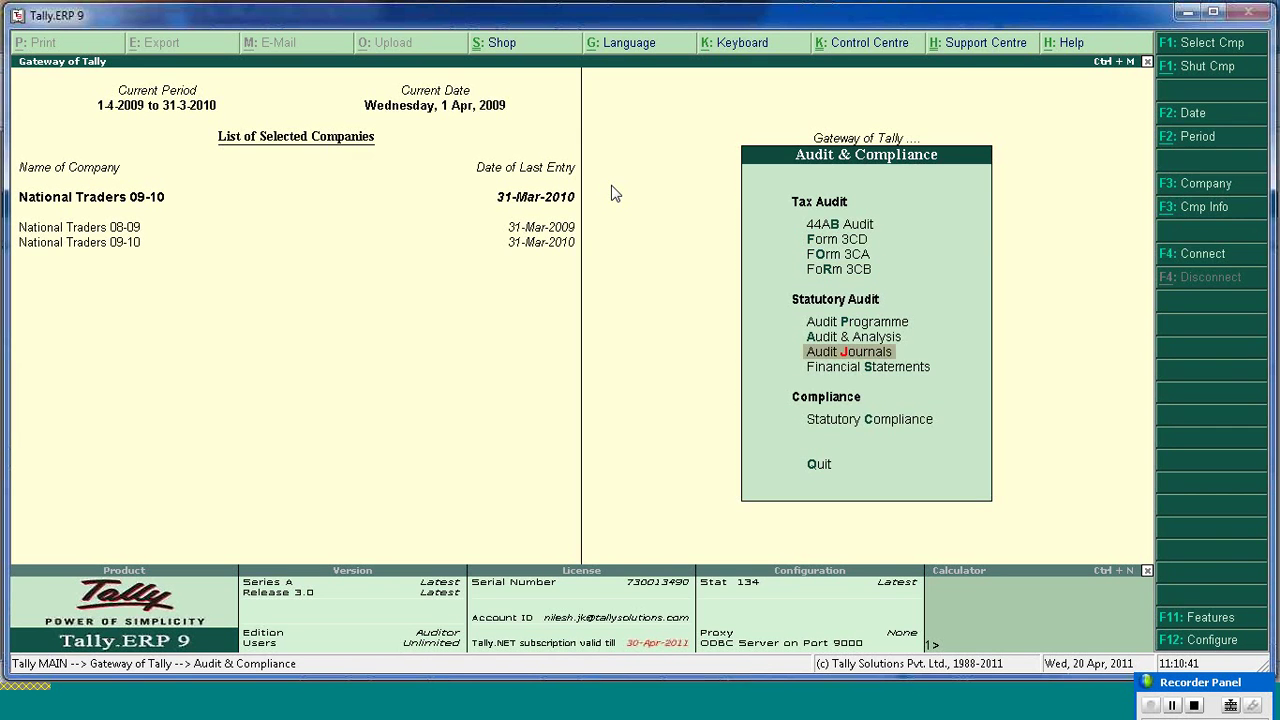
key("Up")
key("Up")
key("Return")
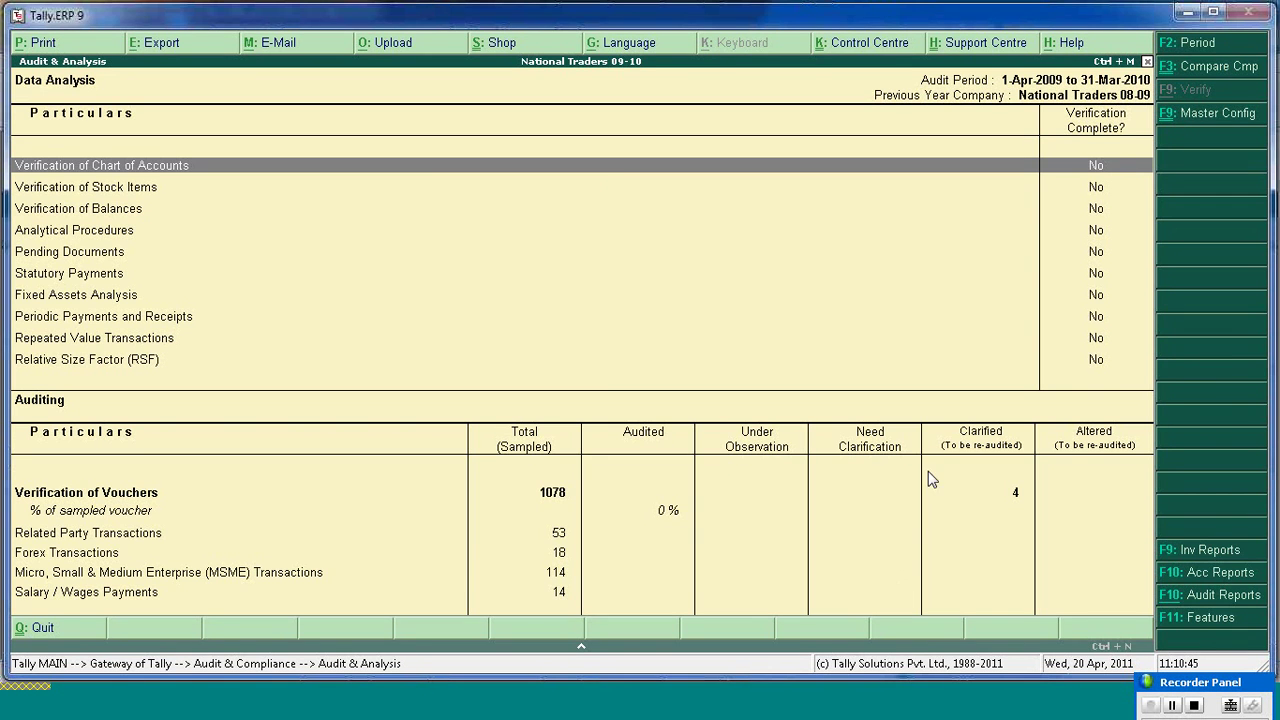
- Open the Clarified vouchers for Verification of Vouchers, examine an enlarged print preview of the list, and return to the overview
left_click(1012, 492)
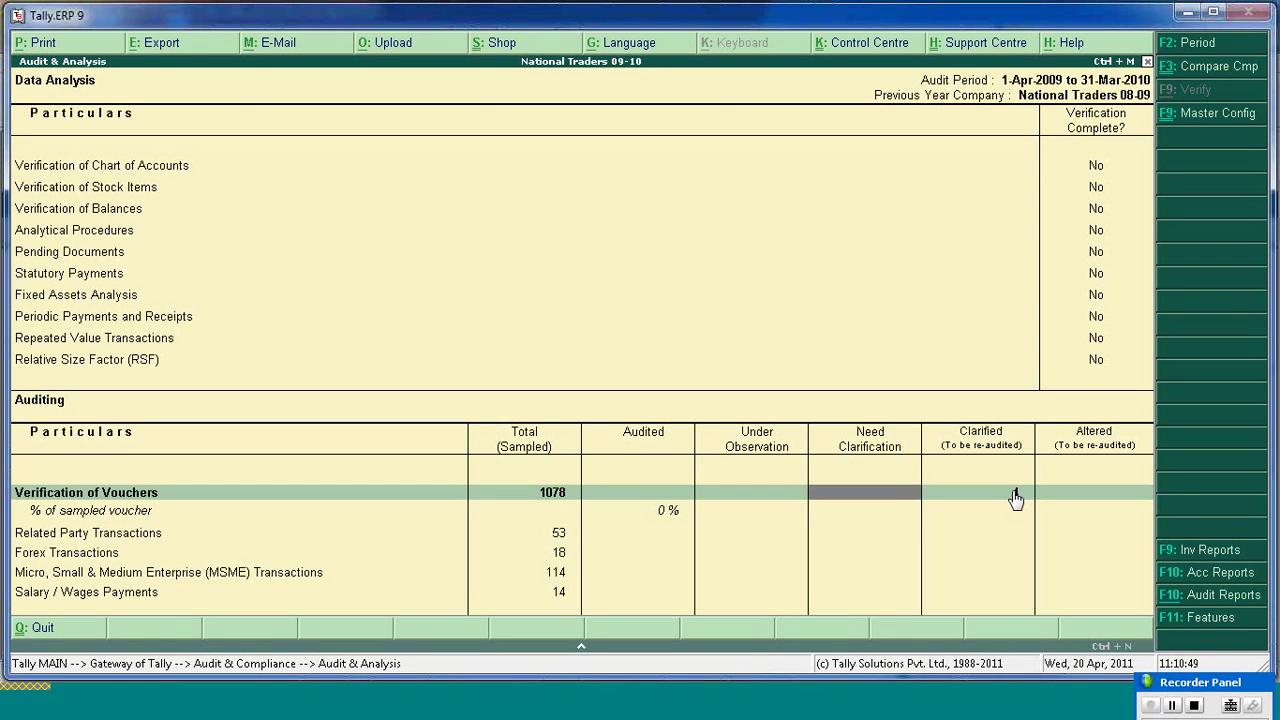
left_click(1015, 497)
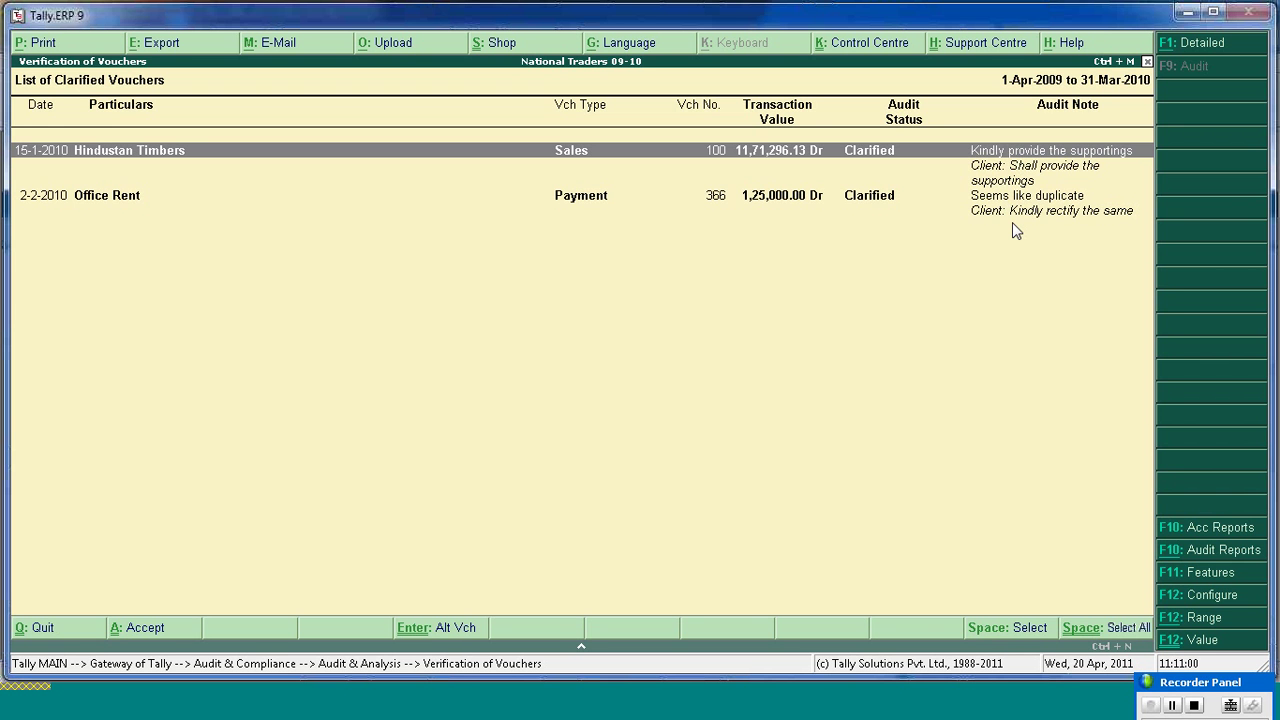
key("alt+p")
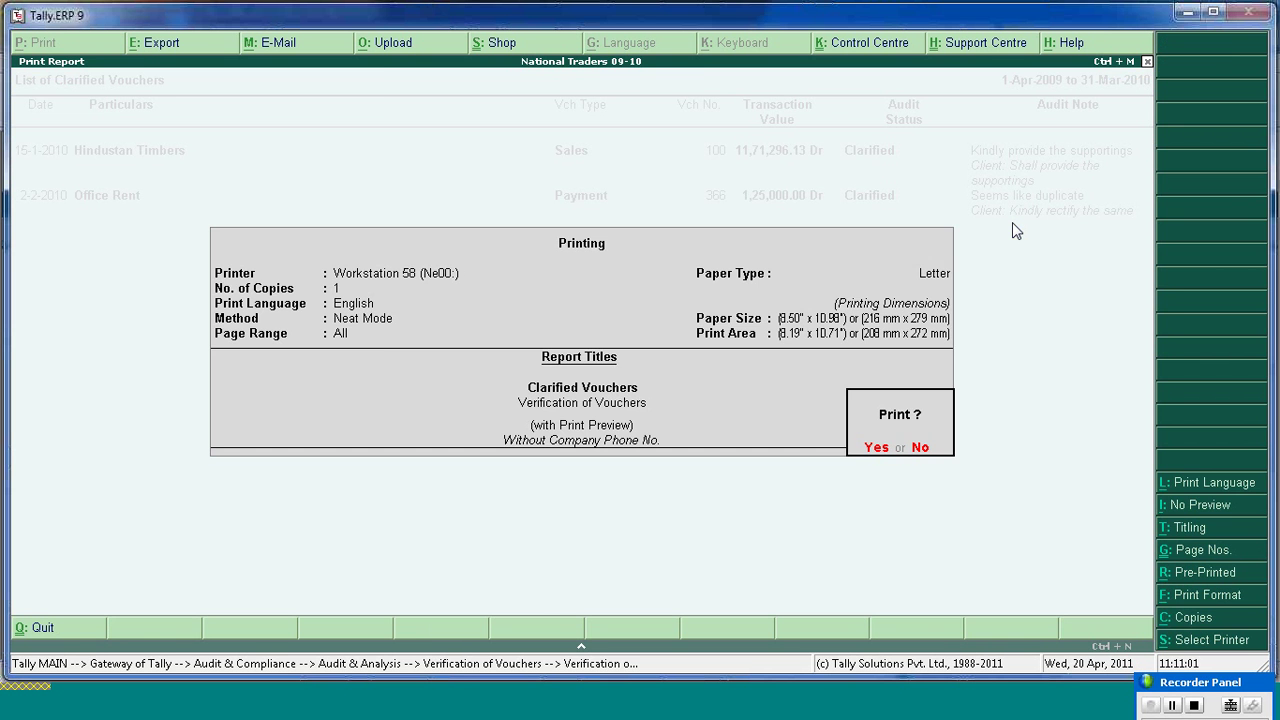
key("Return")
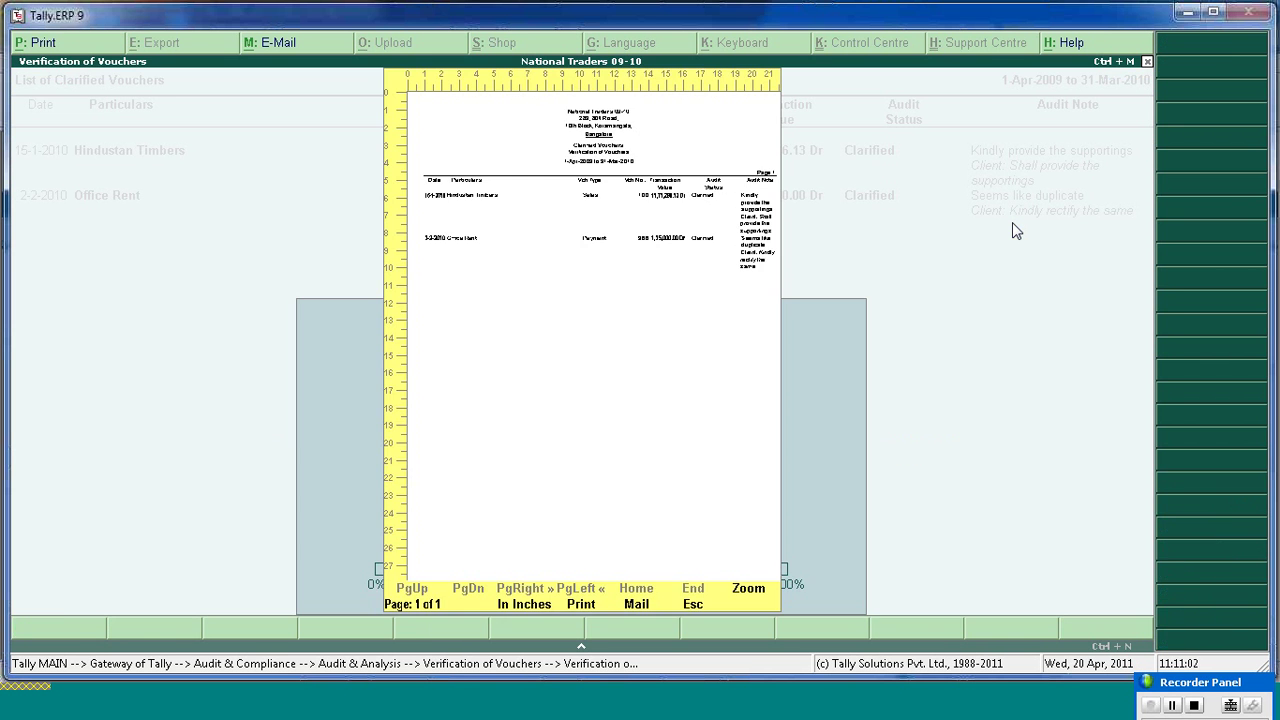
left_click(748, 590)
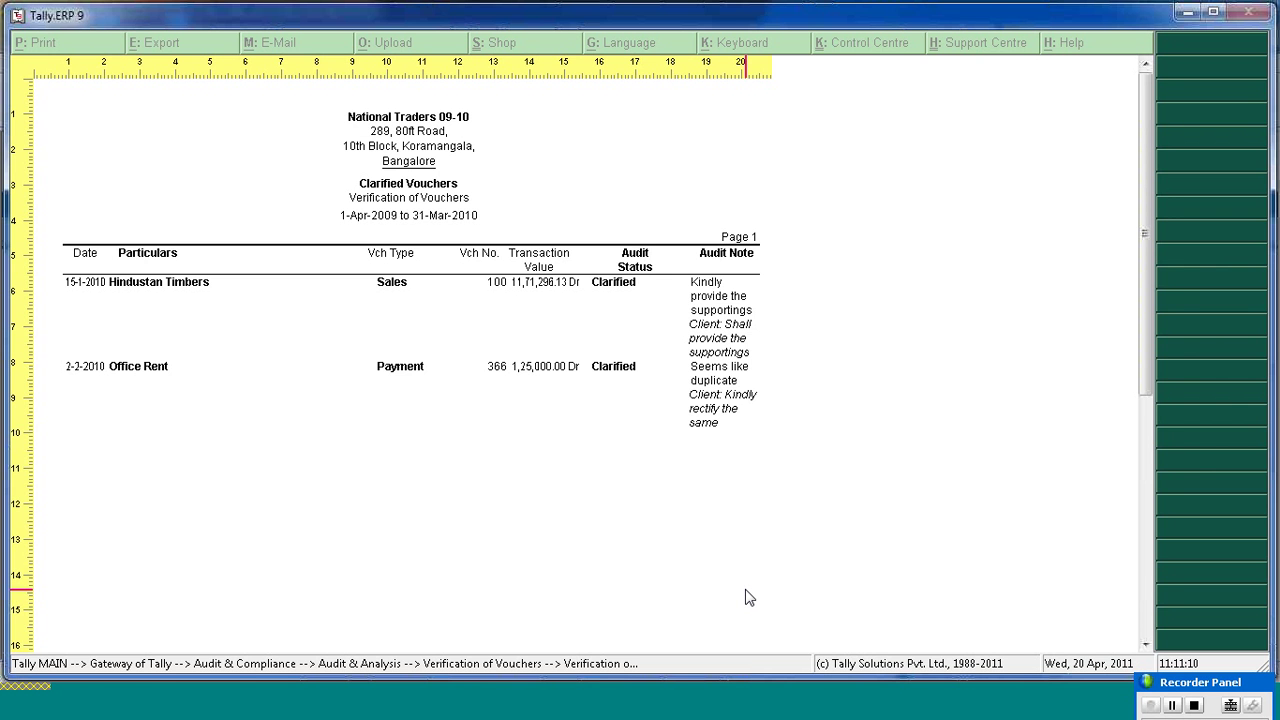
left_click(748, 597)
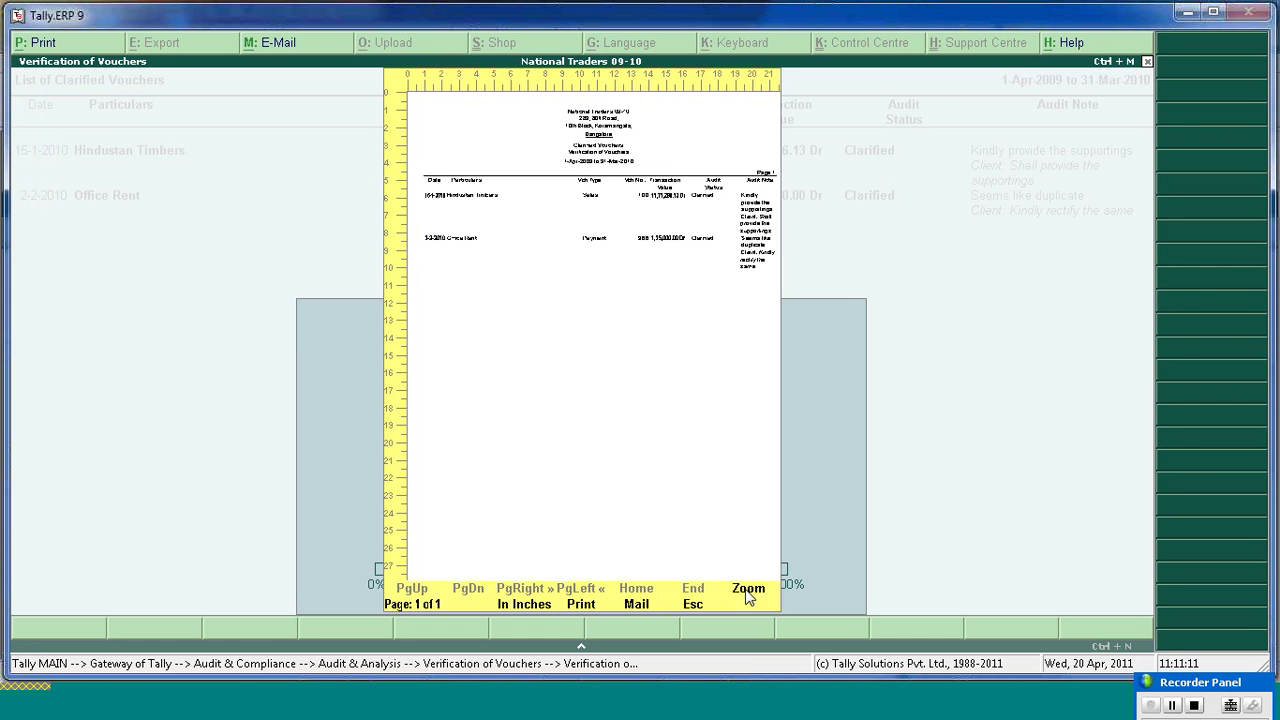
key("Escape")
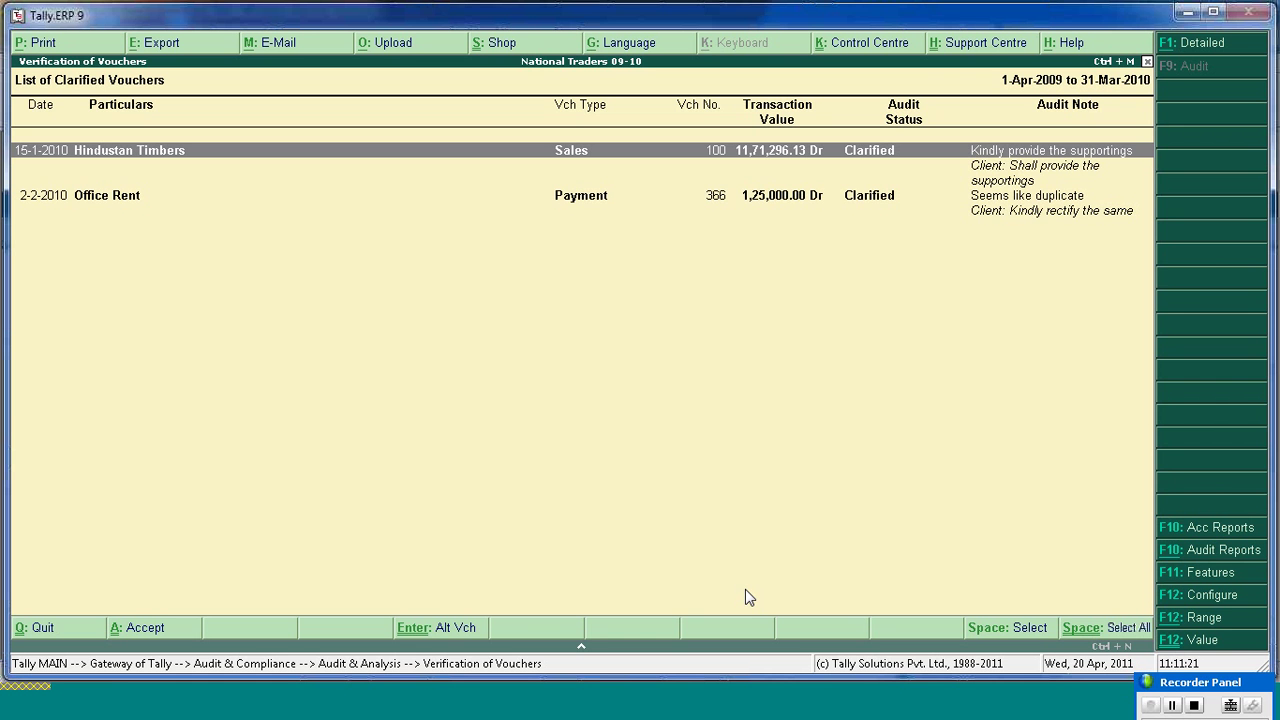
key("Escape")
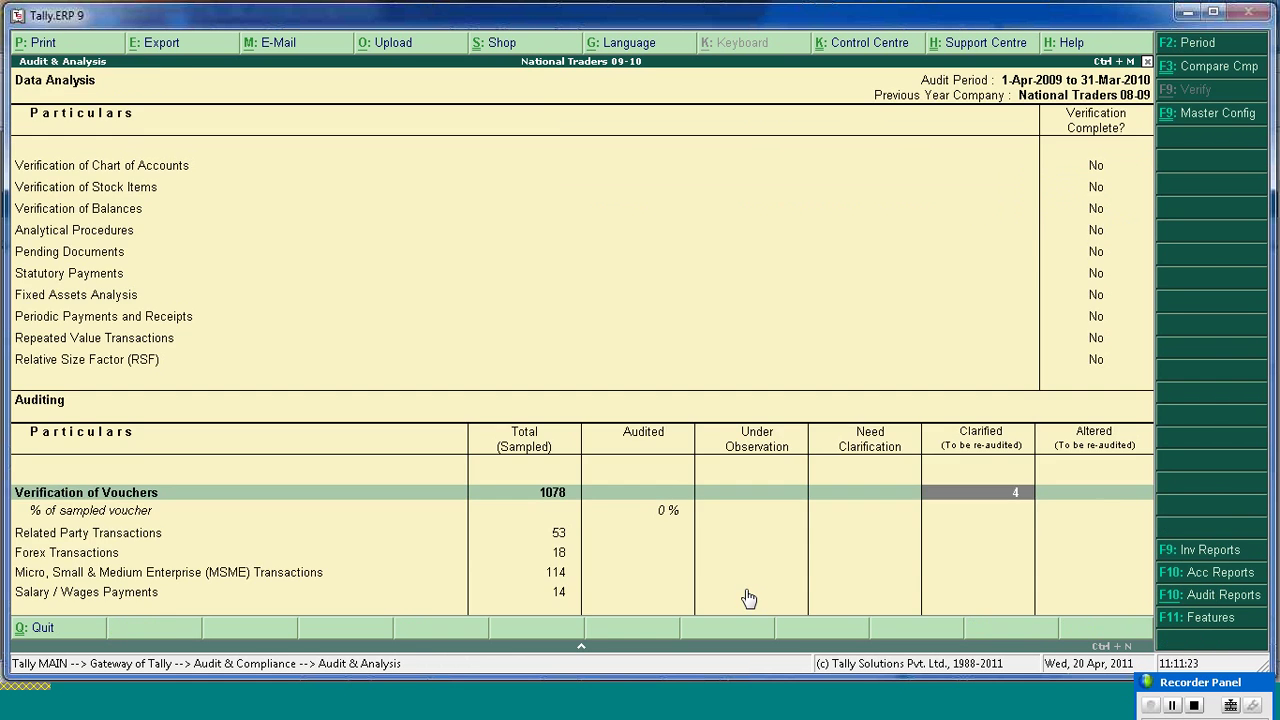
- Open the Relative Size Factor (RSF) analysis from the Data Analysis section of the audit overview
key("Left")
key("Left")
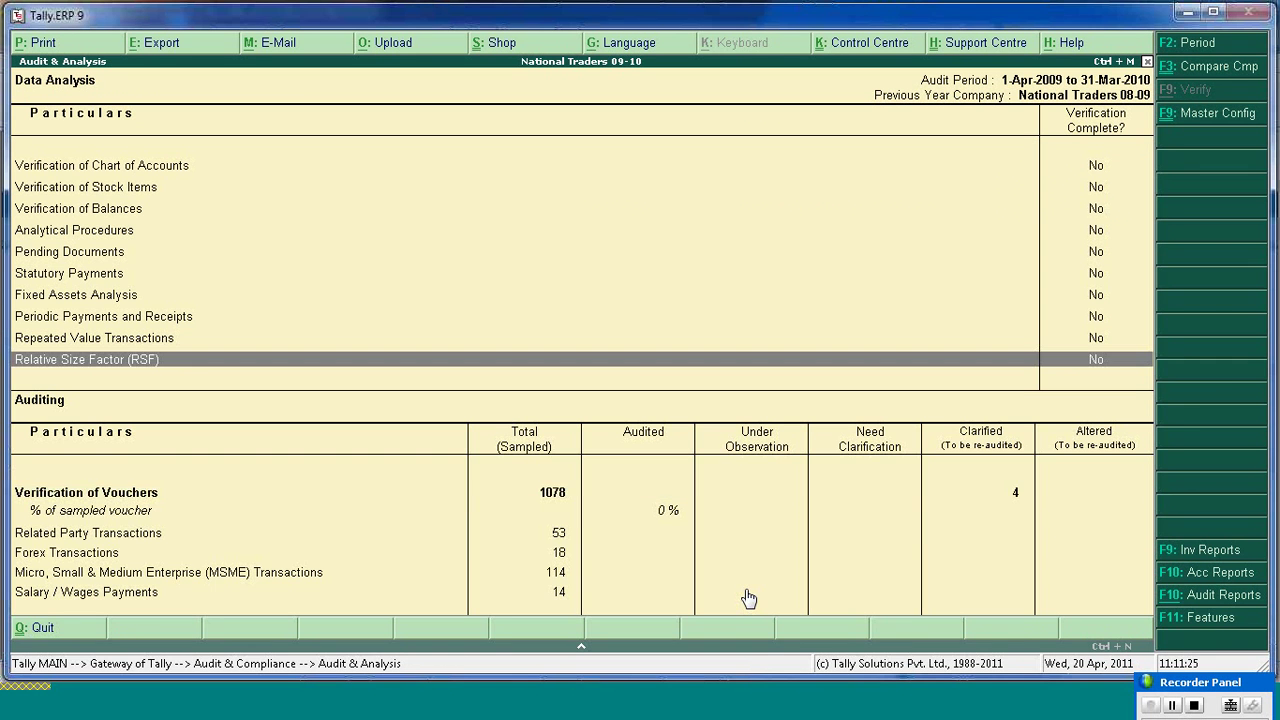
key("Right")
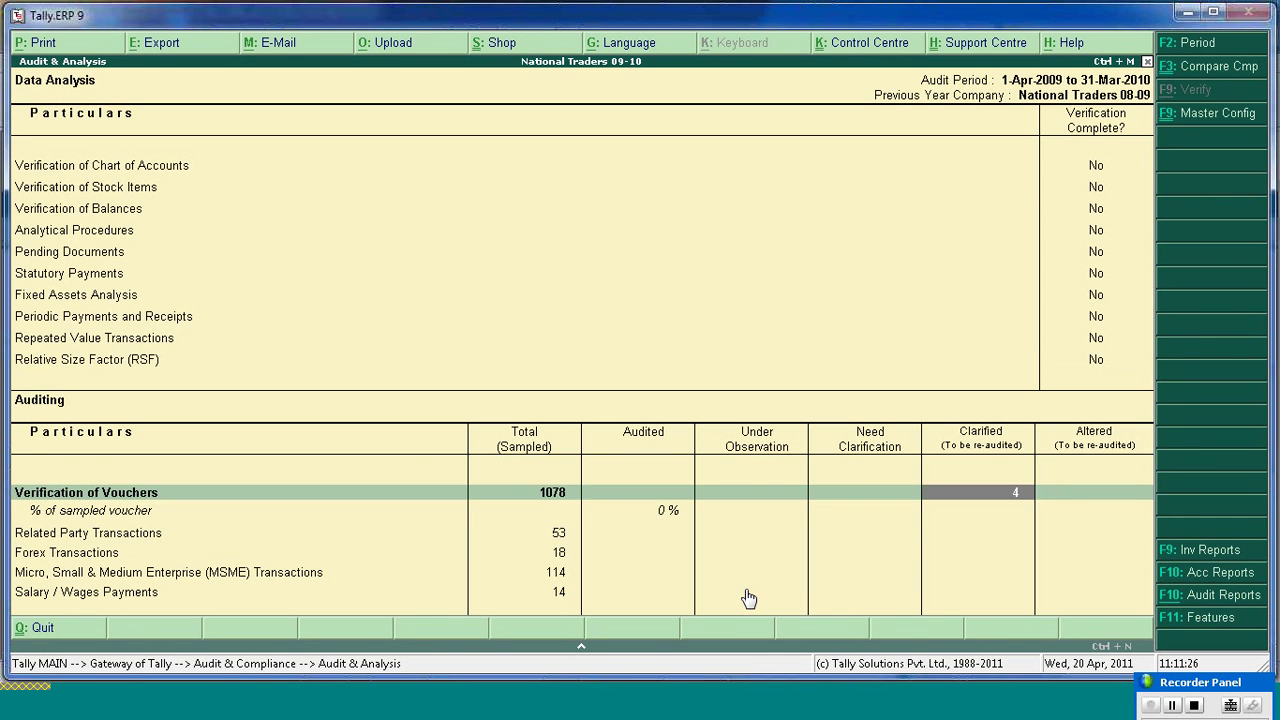
key("Up")
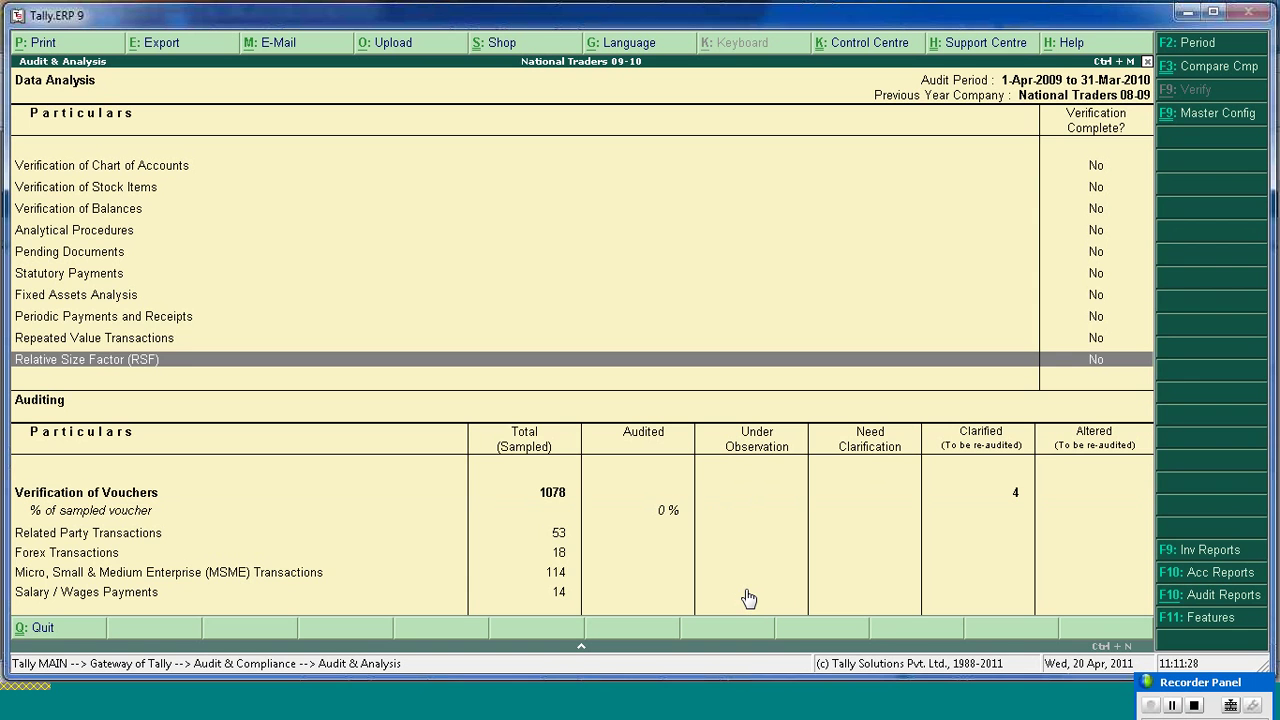
key("Up")
key("Down")
key("Return")
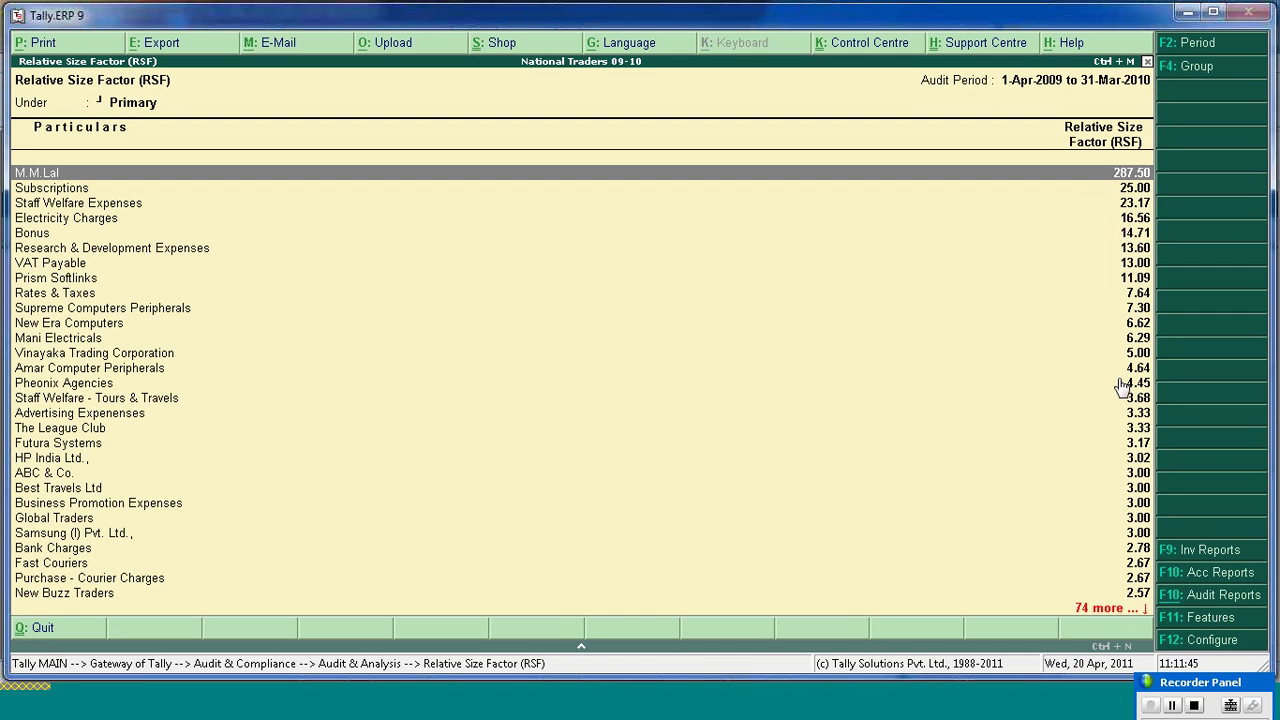
- Open the voucher list behind the Relative Size Factor of the Electricity Charges ledger
key("Down")
key("Down")
key("Down")
key("Down")
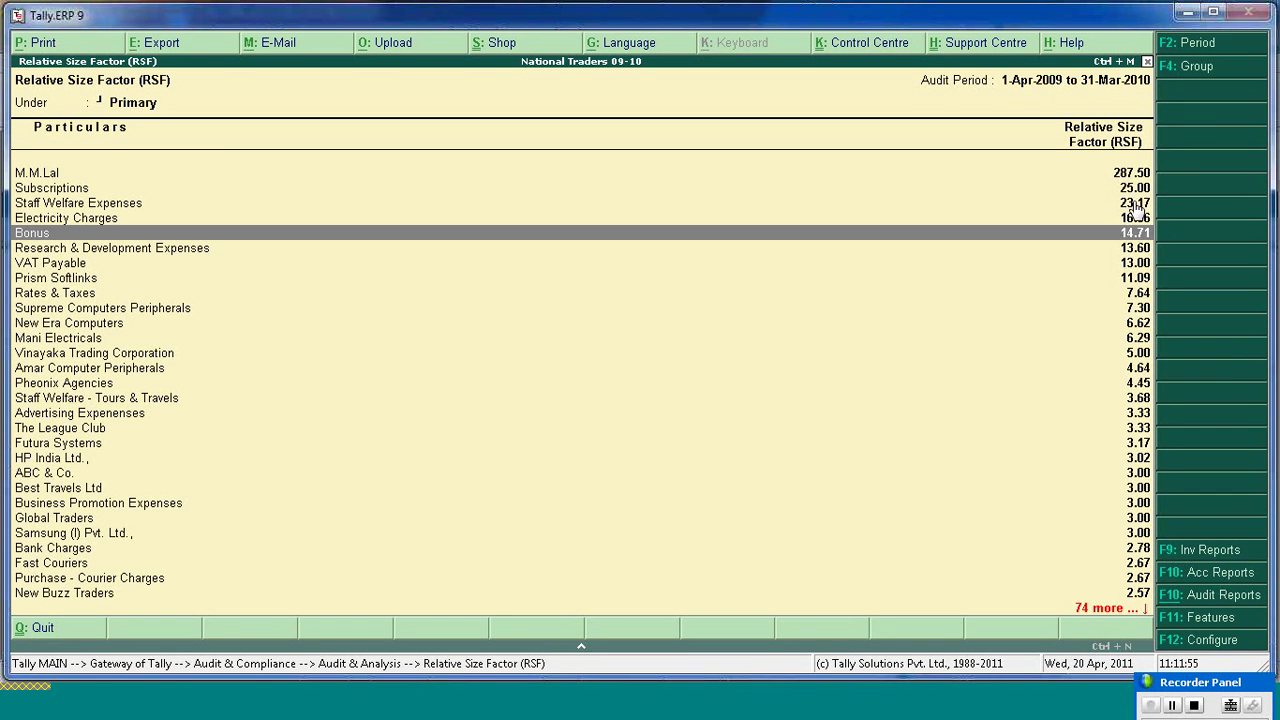
key("Down")
left_click(1027, 233)
key("Up")
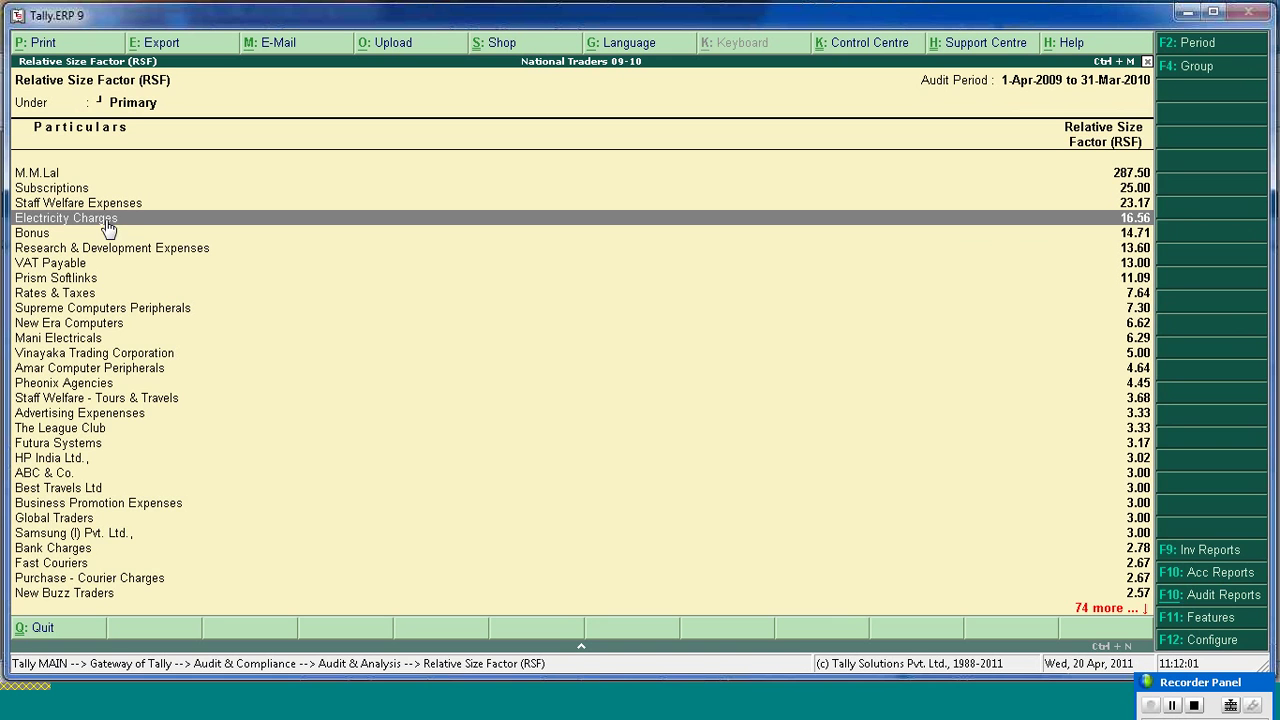
double_click(145, 226)
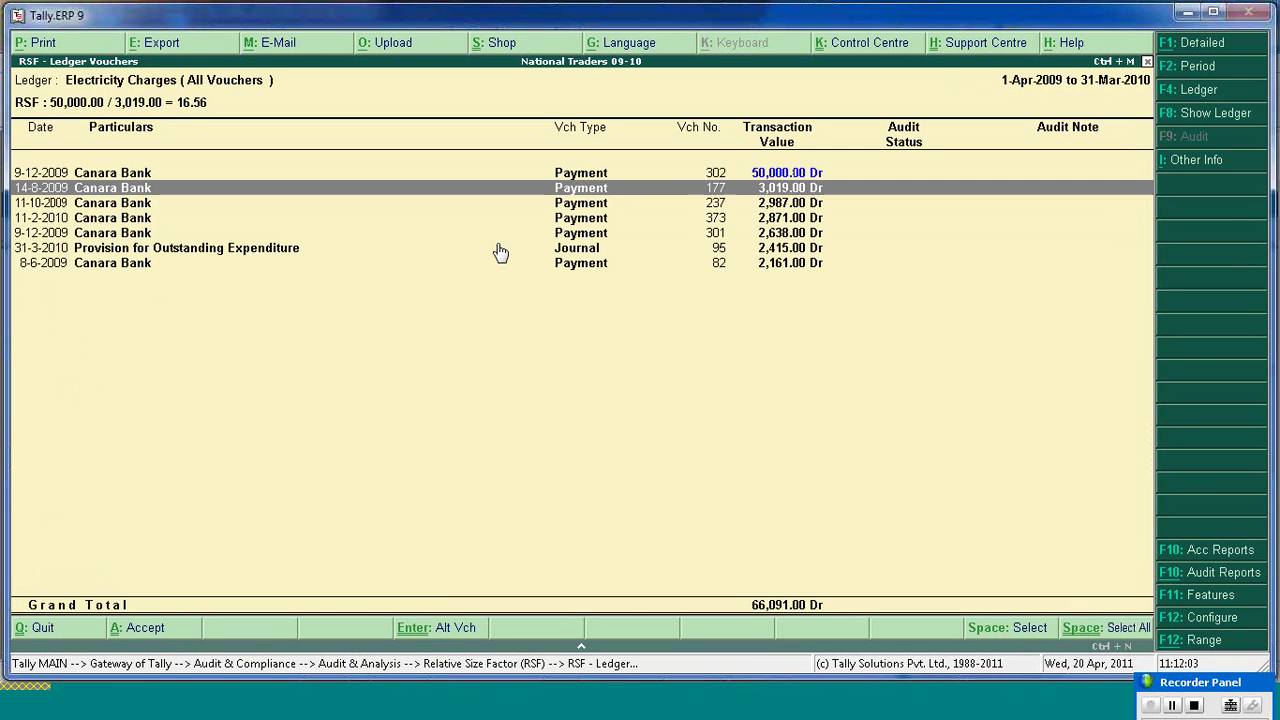
- Examine the Electricity Charges vouchers, comparing the highest and second-highest transaction values behind the RSF with the remaining payments
key("Down")
key("Down")
key("Down")
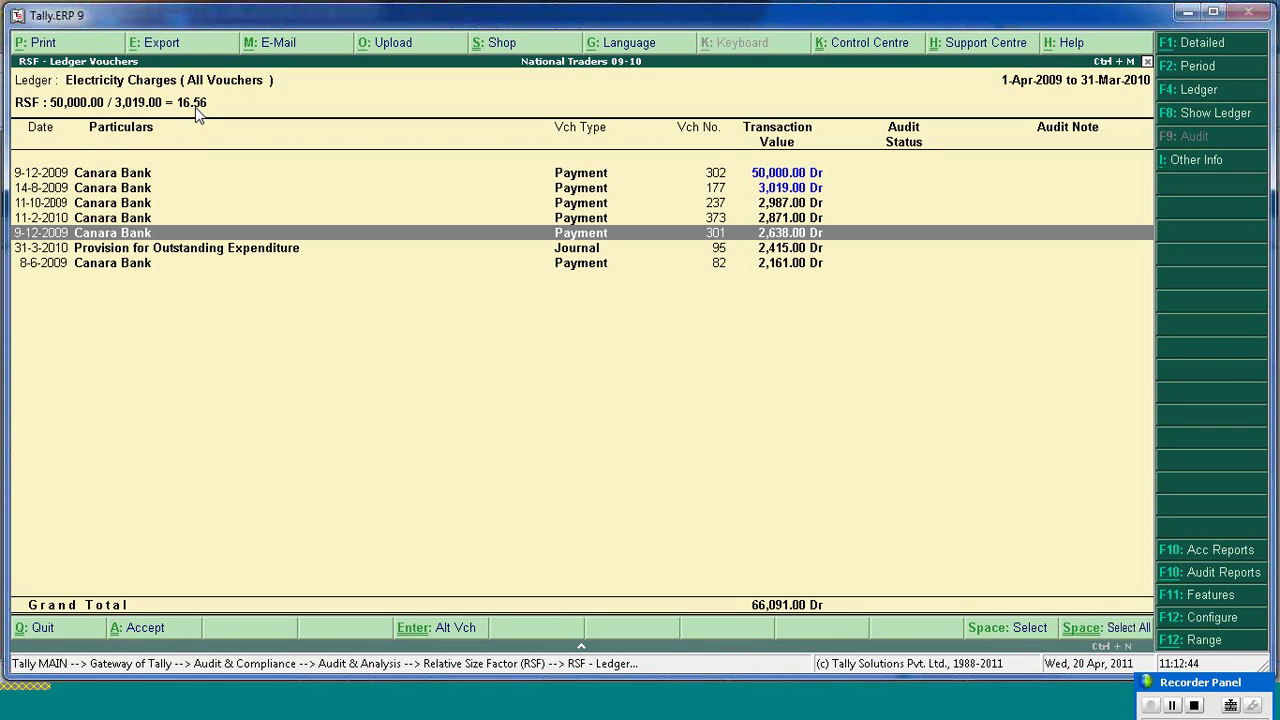
left_click(774, 177)
key("Down")
key("Down")
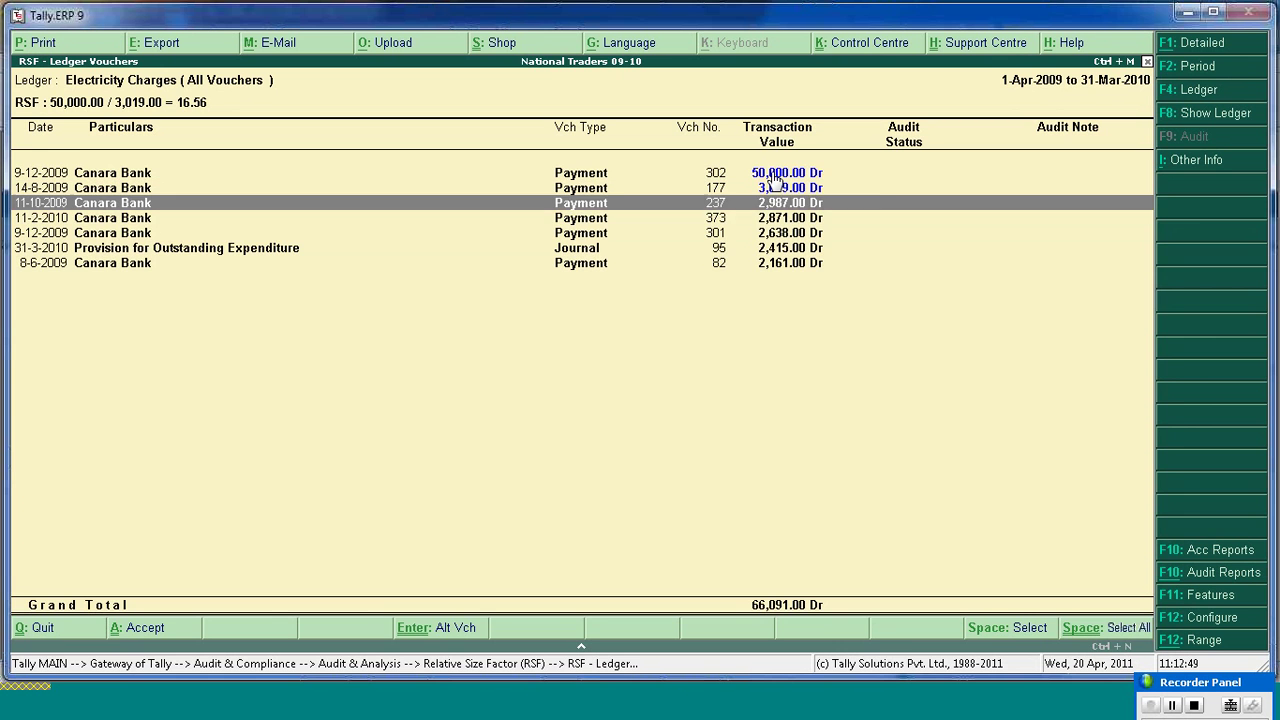
key("Down")
key("Down")
key("Down")
key("Down")
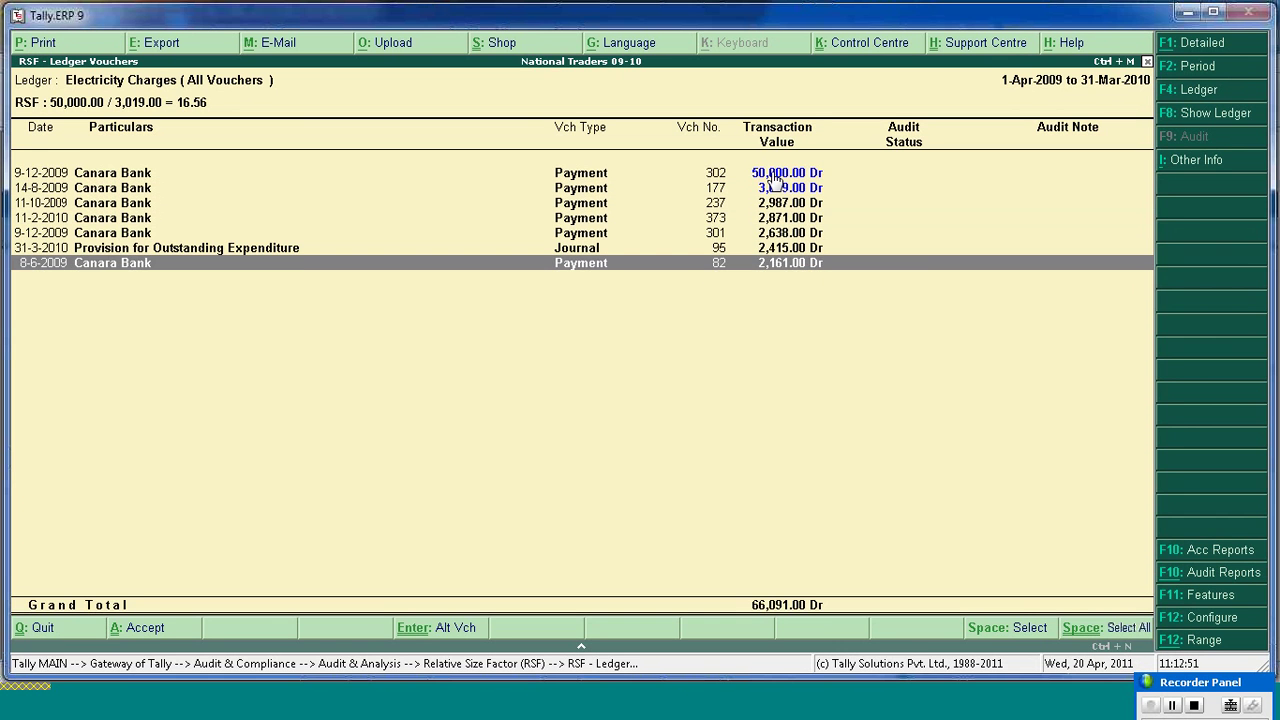
key("Up")
key("Up")
key("Up")
key("Up")
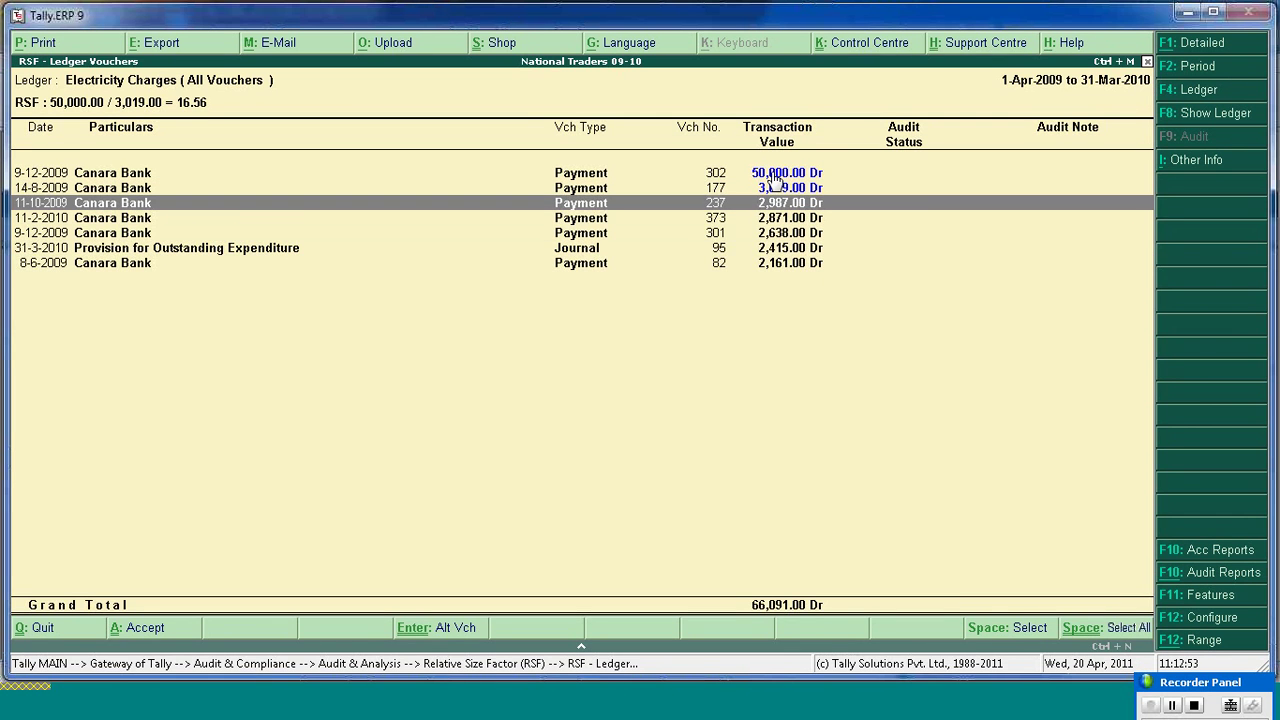
key("Down")
key("Down")
key("Up")
key("Up")
key("Up")
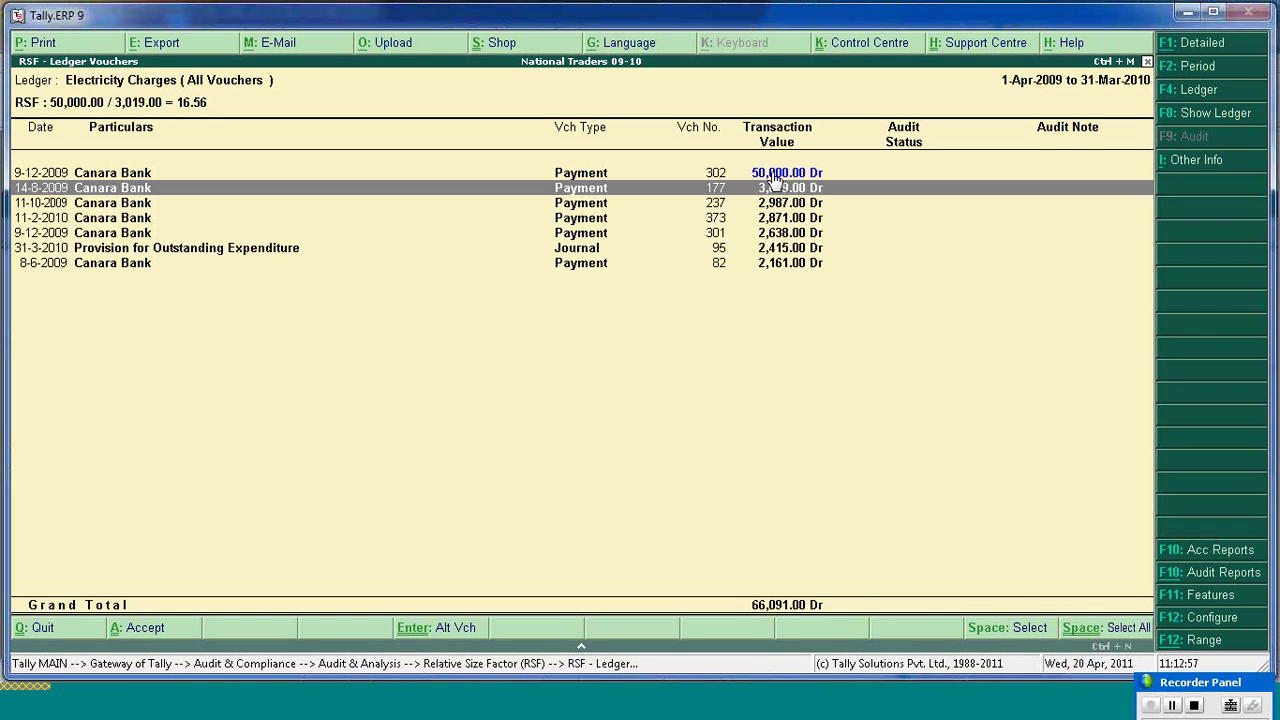
- Open Electricity Charges payment voucher 302, examine its narration, and quit without altering it
key("Up")
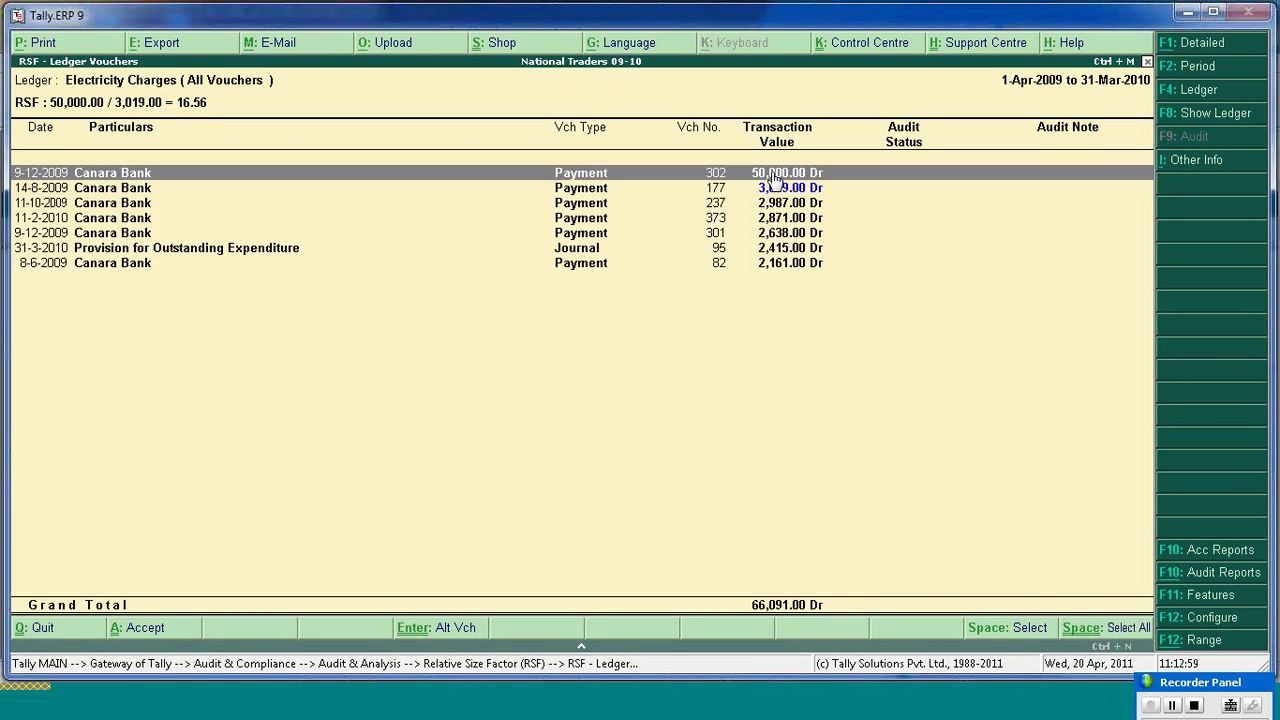
key("F9")
key("Escape")
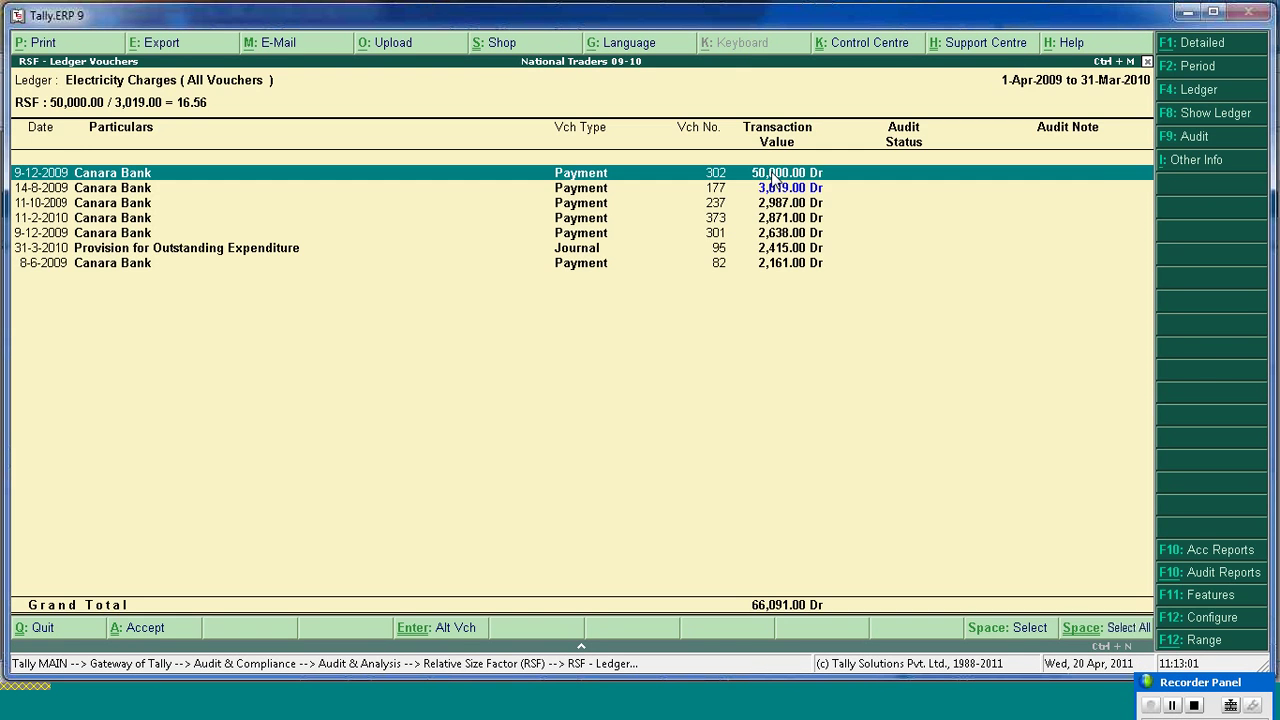
key("Return")
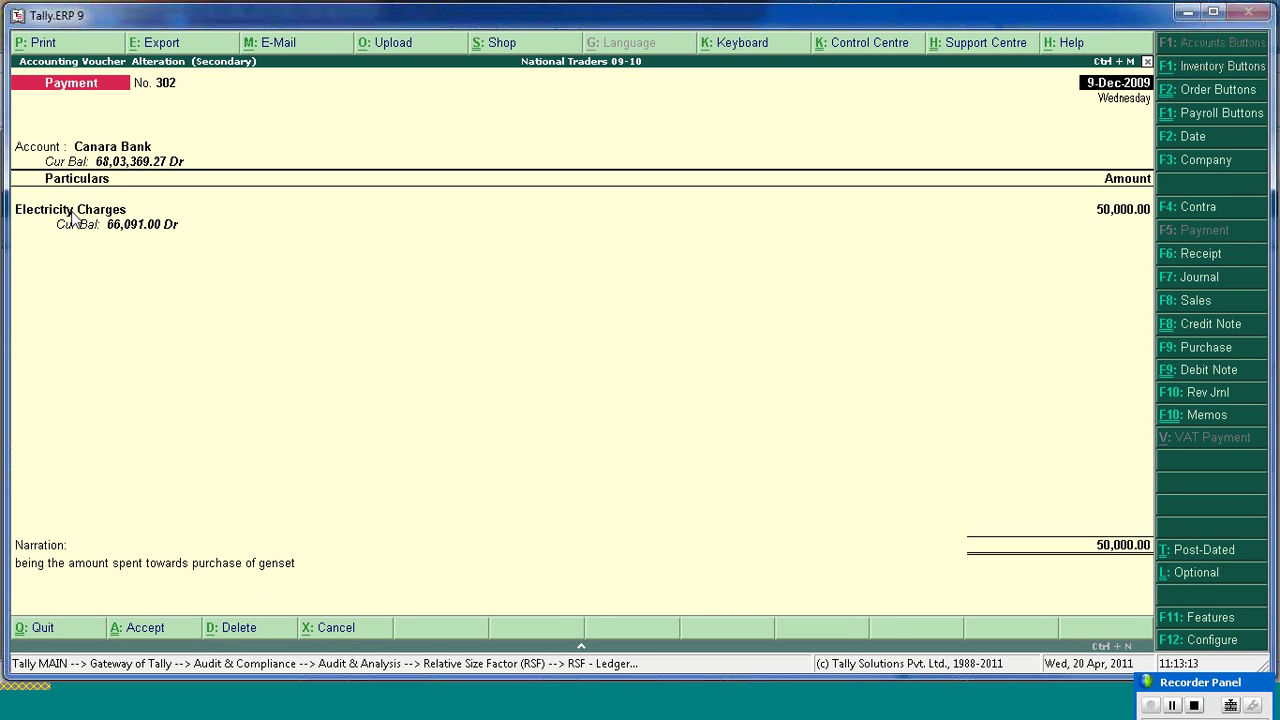
key("Escape")
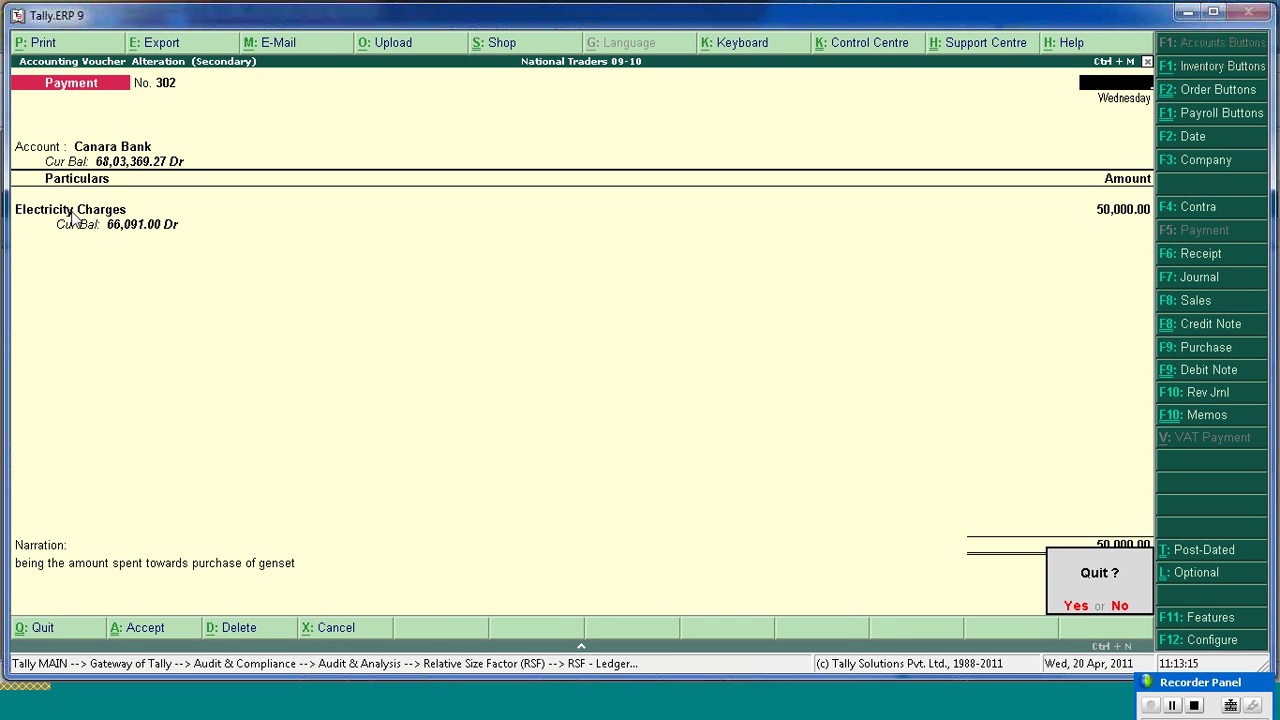
key("y")
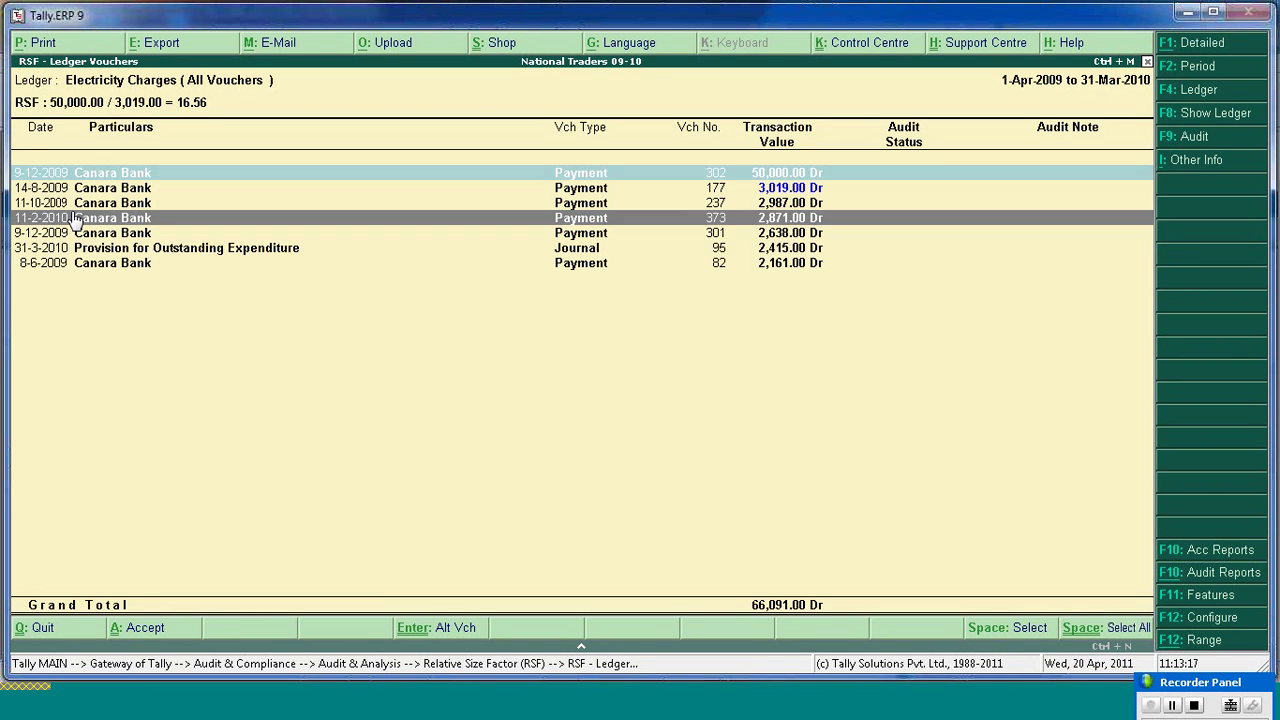
- Return from the Electricity Charges vouchers to the Relative Size Factor ledger list
key("Down")
key("Down")
key("Down")
key("Down")
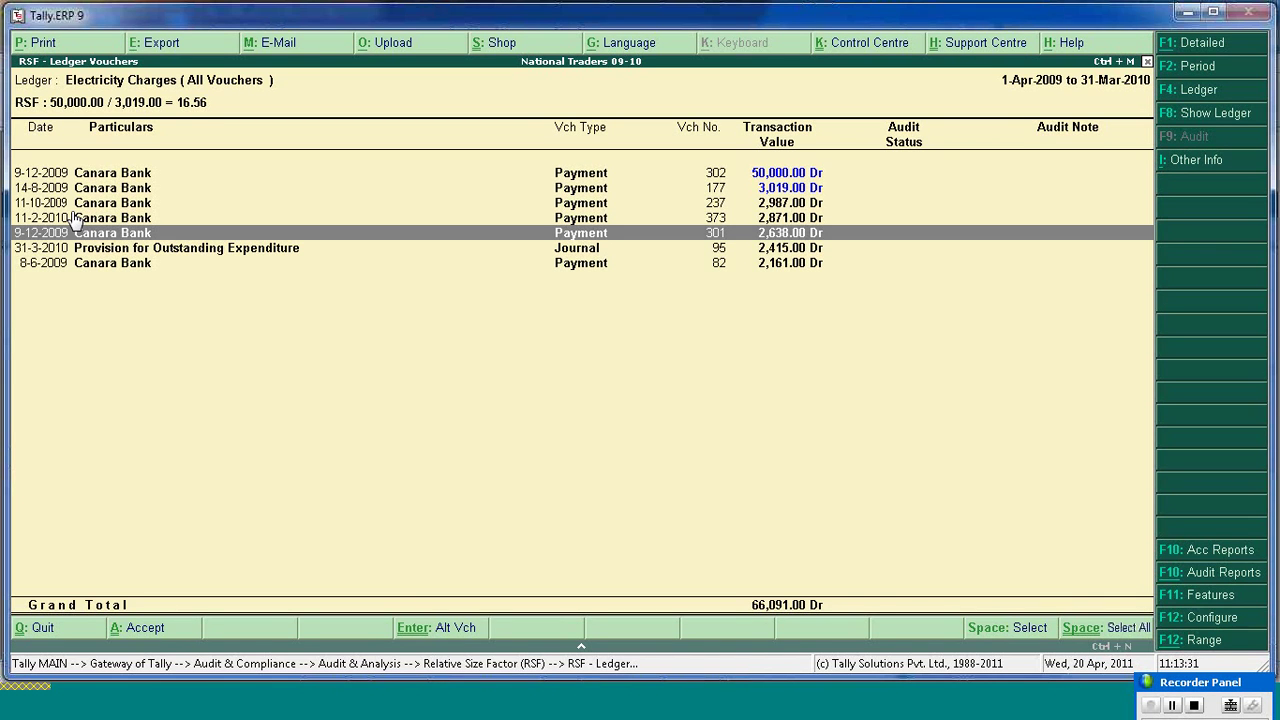
key("Escape")
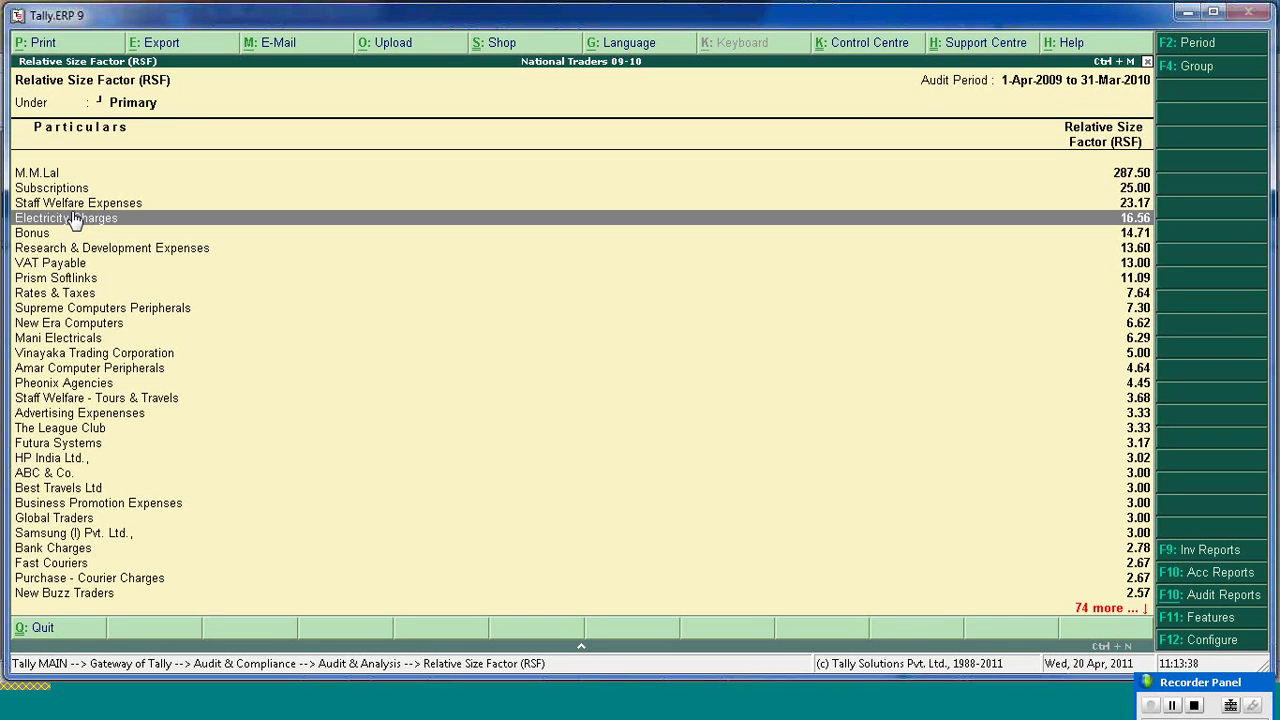
key("Down")
key("Down")
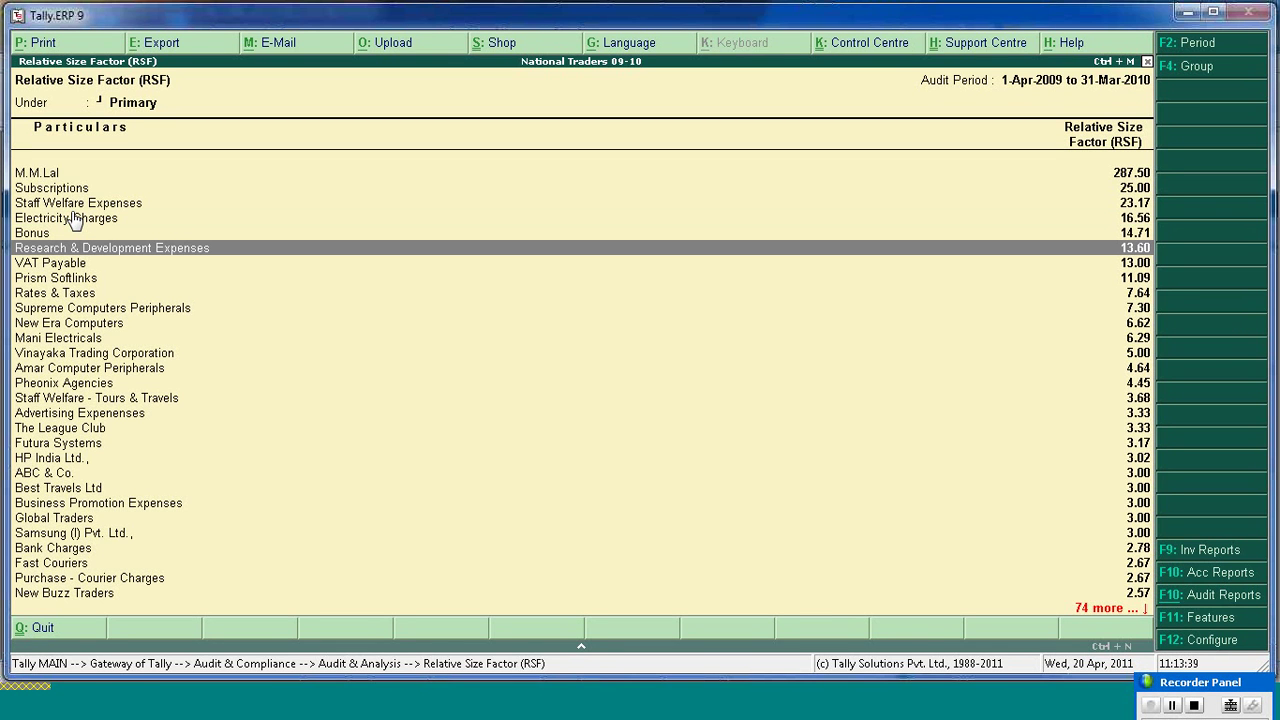
key("Up")
key("Up")
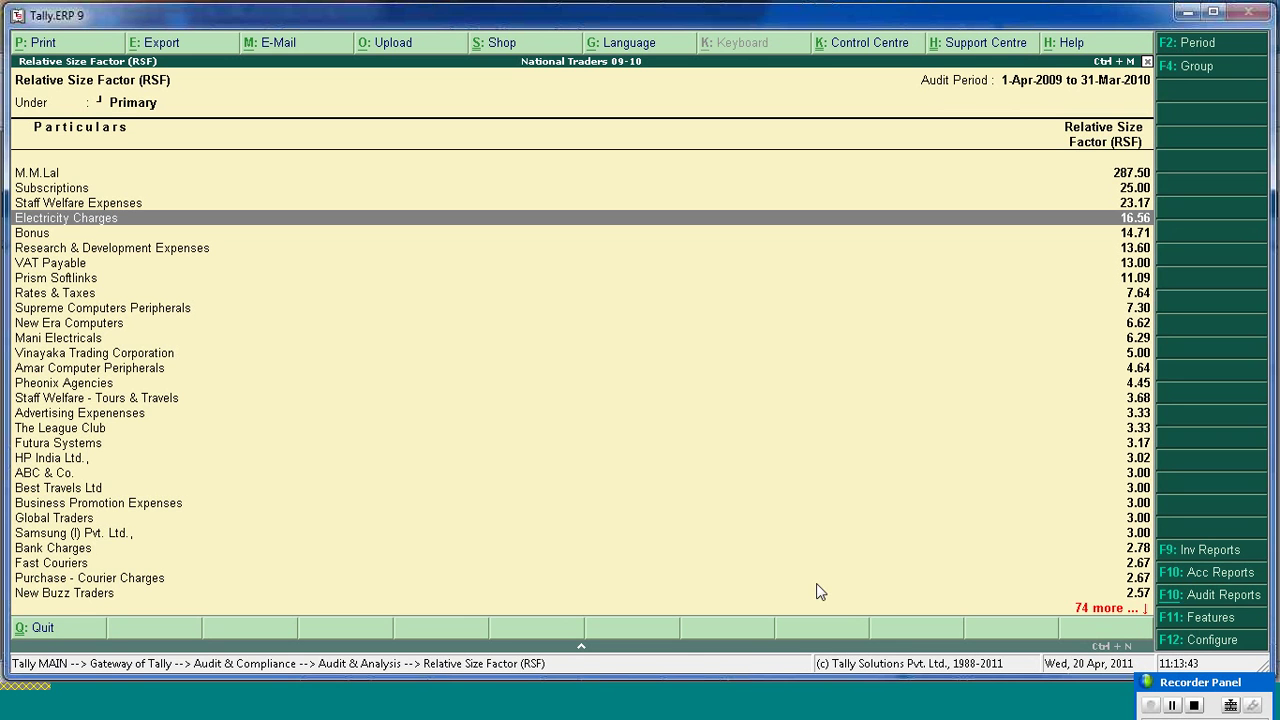
- Configure the Relative Size Factor report to show only RSF values greater than 6
left_click(1210, 642)
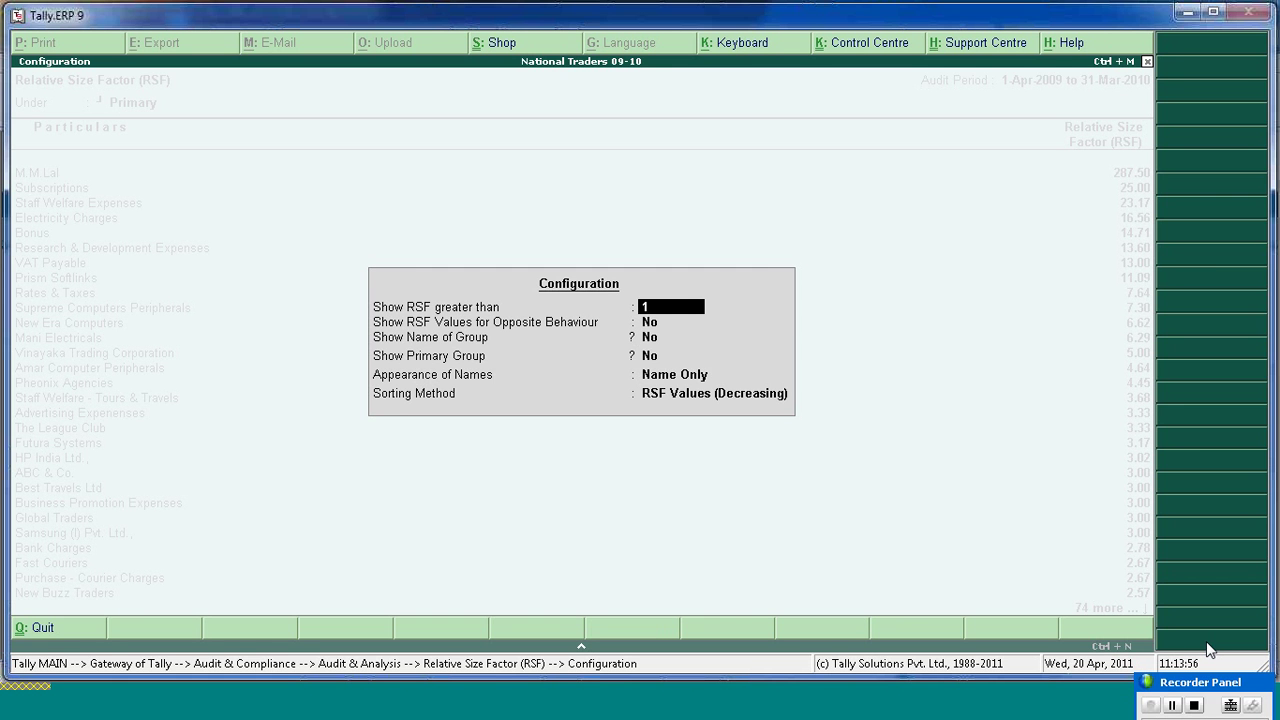
type("6")
key("Return")
key("Return")
key("Return")
key("Return")
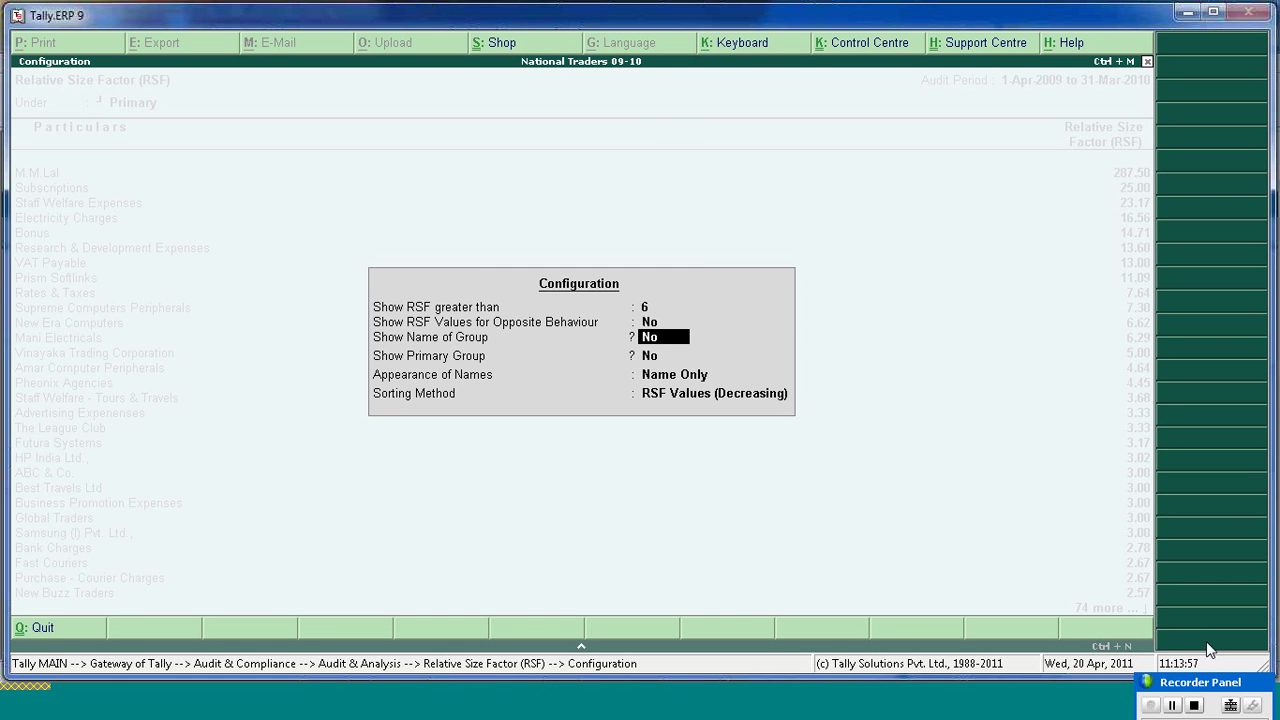
key("Return")
key("Return")
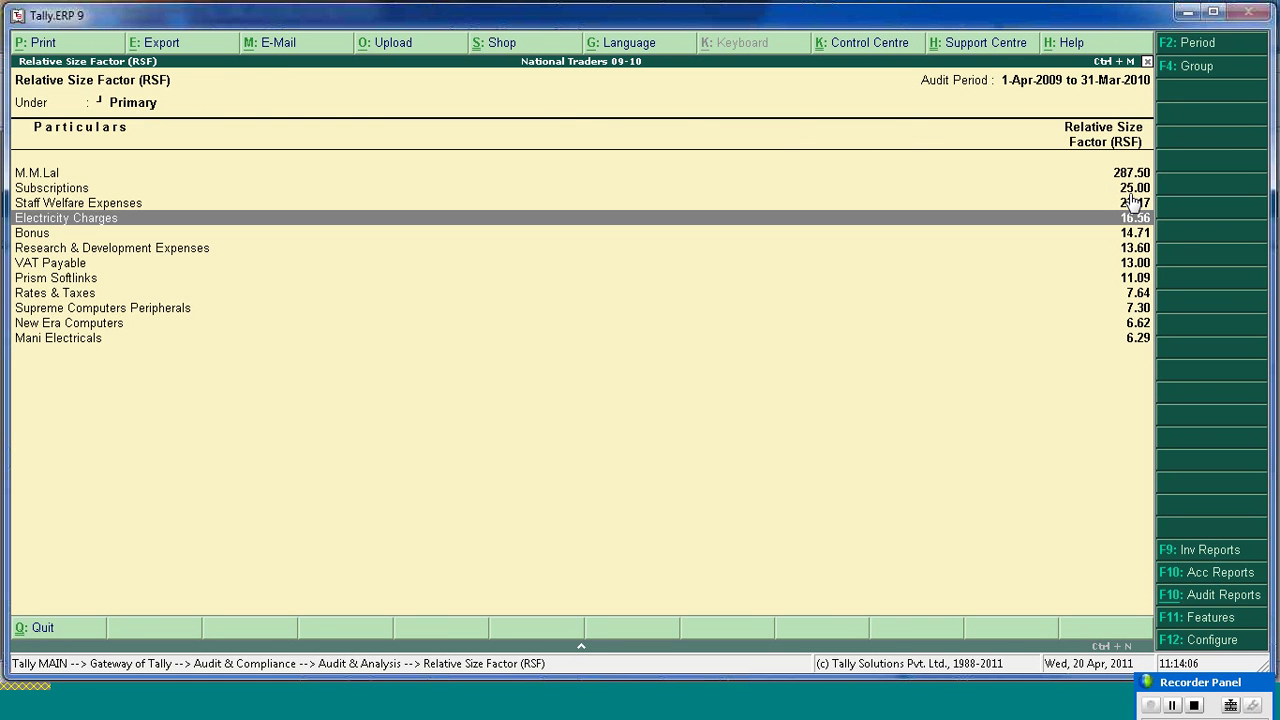
- View the Electricity Charges vouchers again and return to the Audit & Analysis overview
key("Return")
key("F9")
key("Escape")
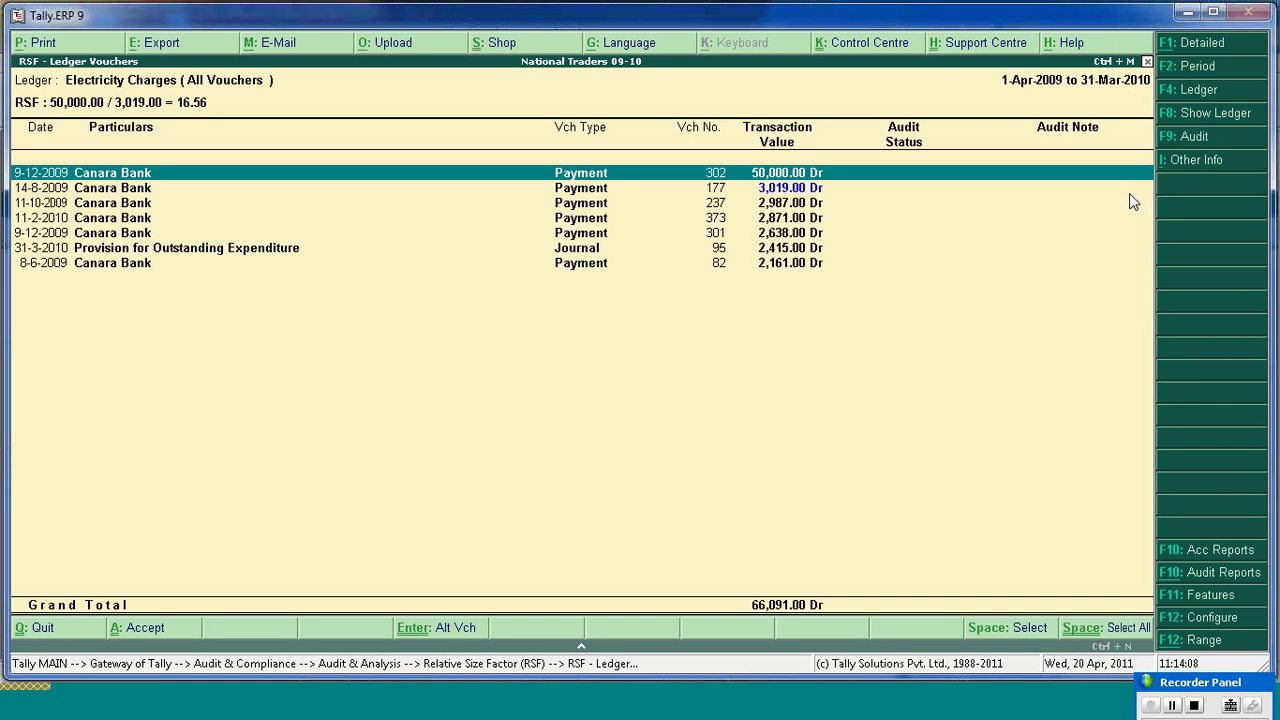
key("Escape")
key("Escape")
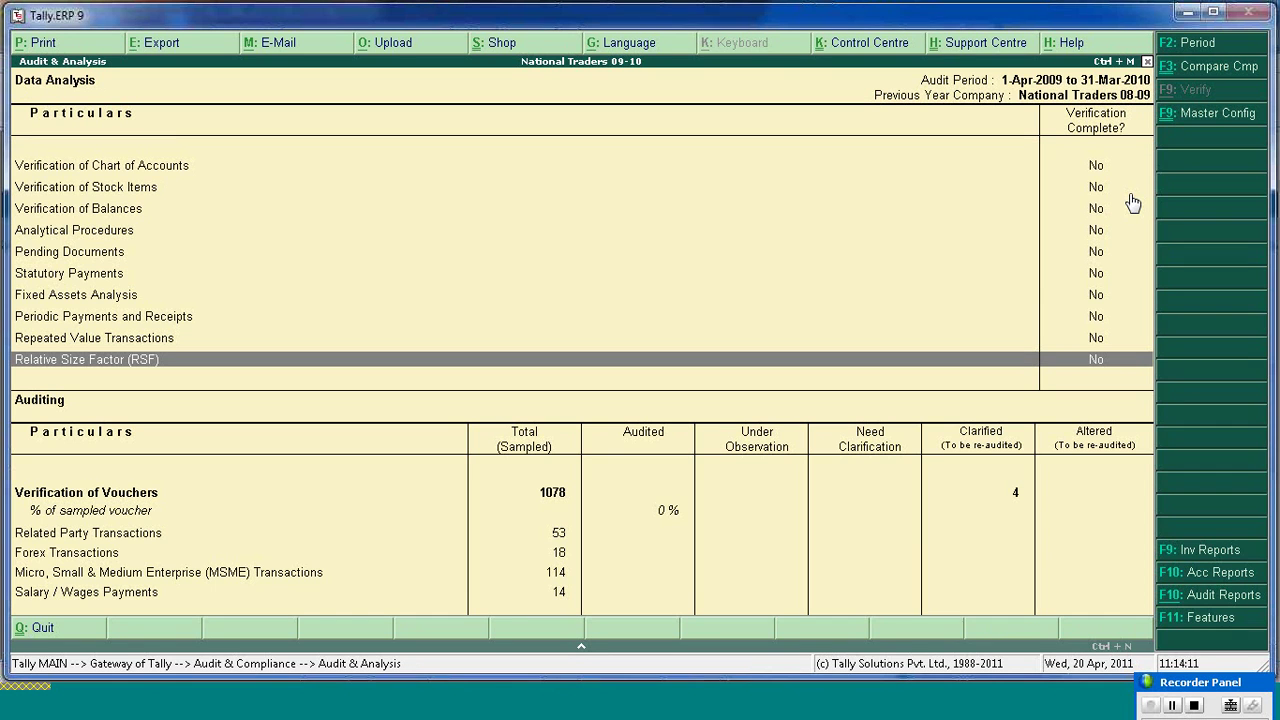
- Go through the Data Analysis items and the Verification of Vouchers entry in the audit overview
key("Up")
key("Up")
key("Up")
key("Up")
key("Up")
key("Up")
key("Up")
key("Up")
key("Up")
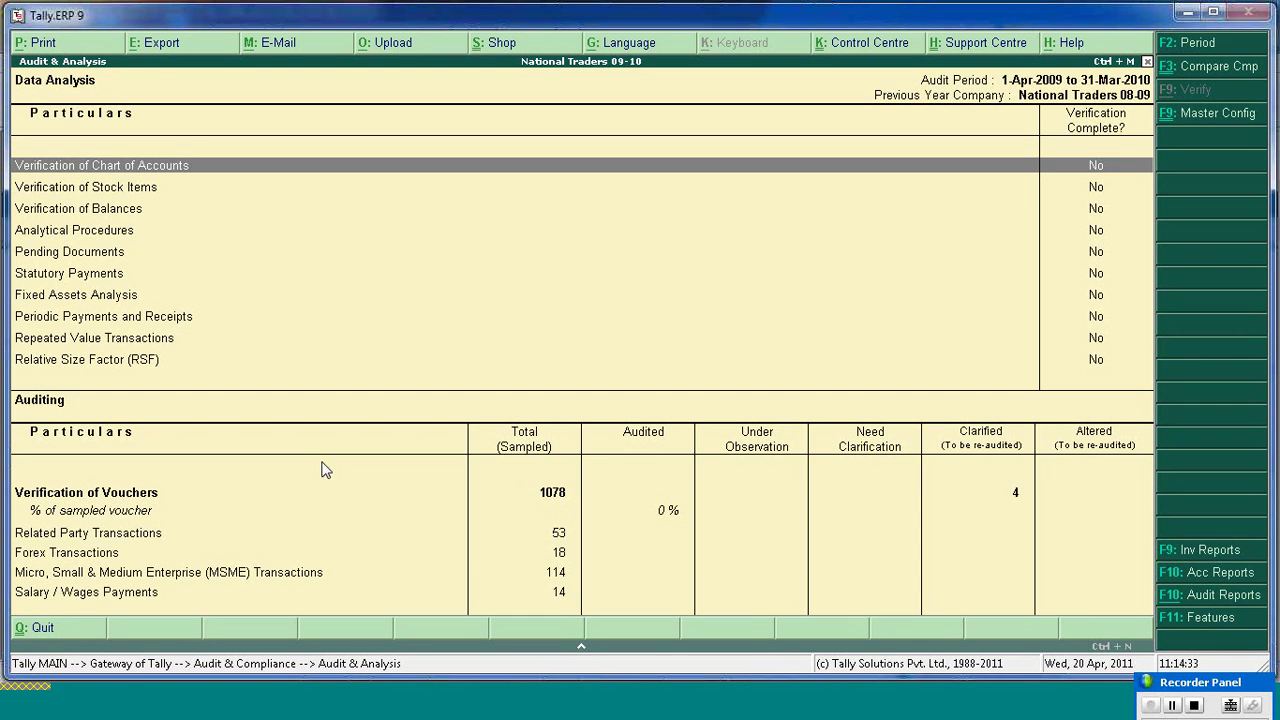
left_click(113, 497)
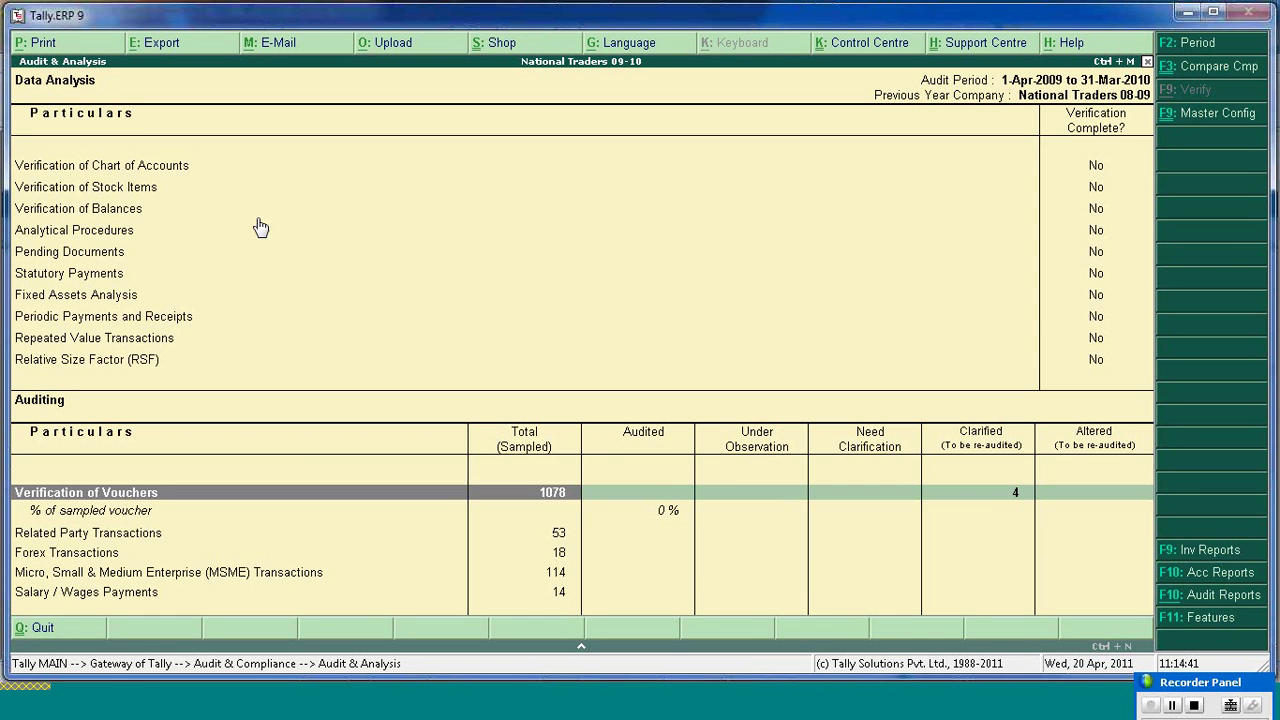
- Mark the verification of Periodic Payments and Receipts as complete
left_click(128, 320)
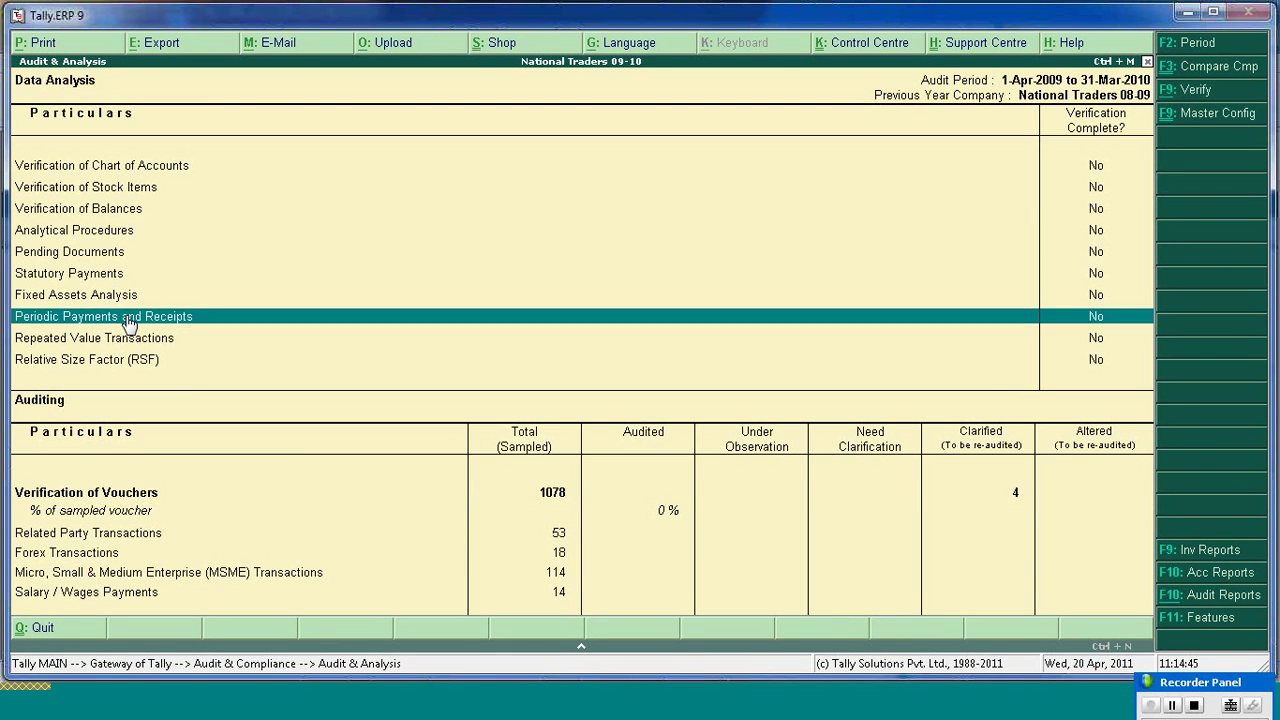
left_click(1204, 90)
type("y")
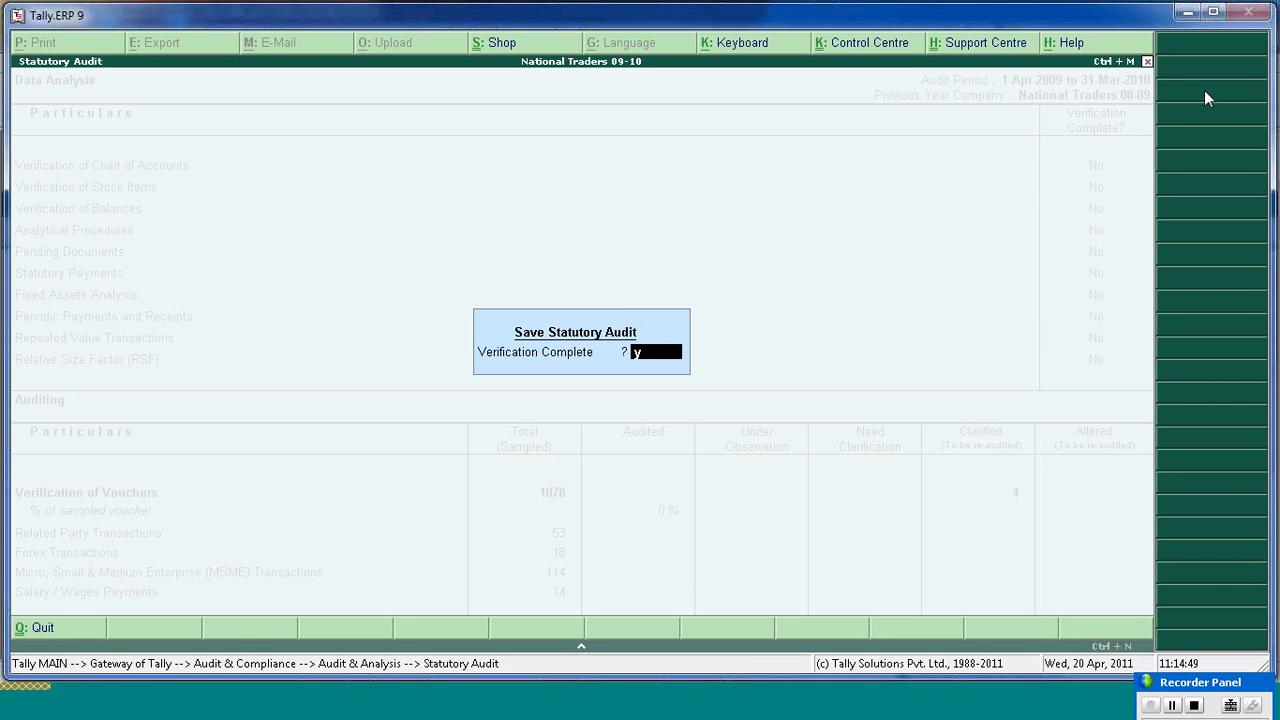
key("Return")
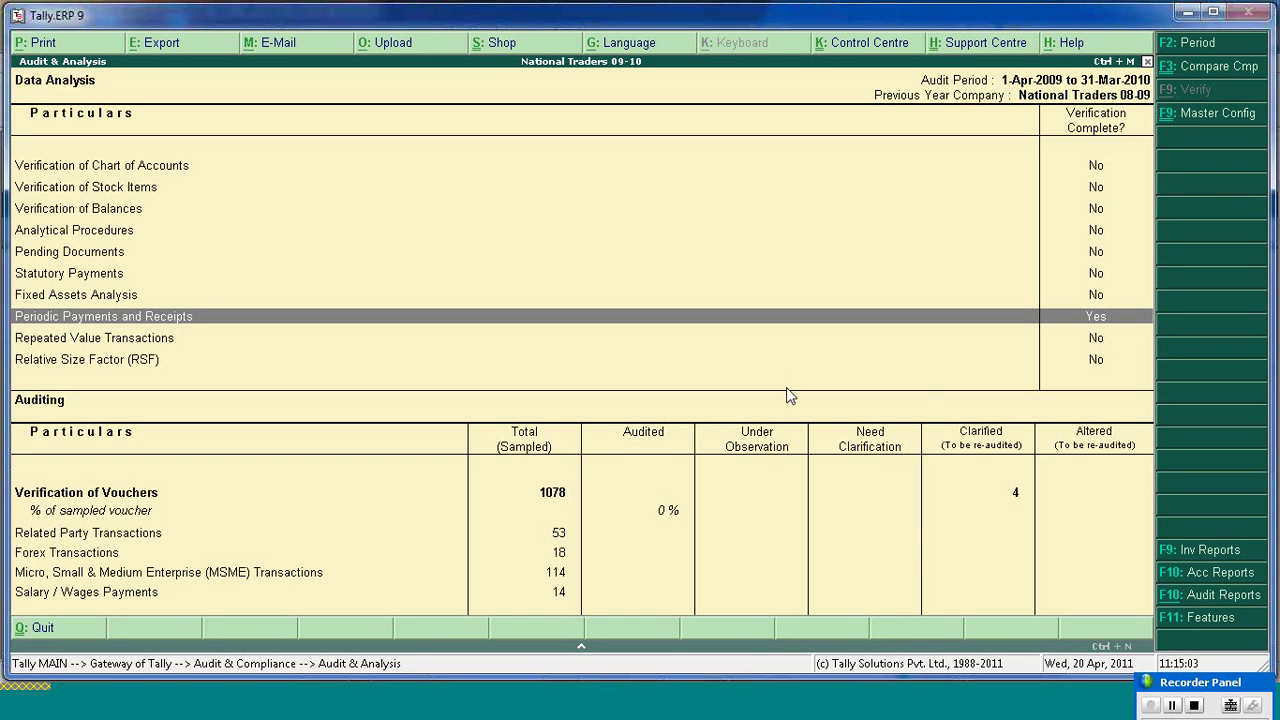
- Open Verification of Vouchers from the Auditing section and view it by voucher type before returning to the account groups
left_click(144, 493)
key("Down")
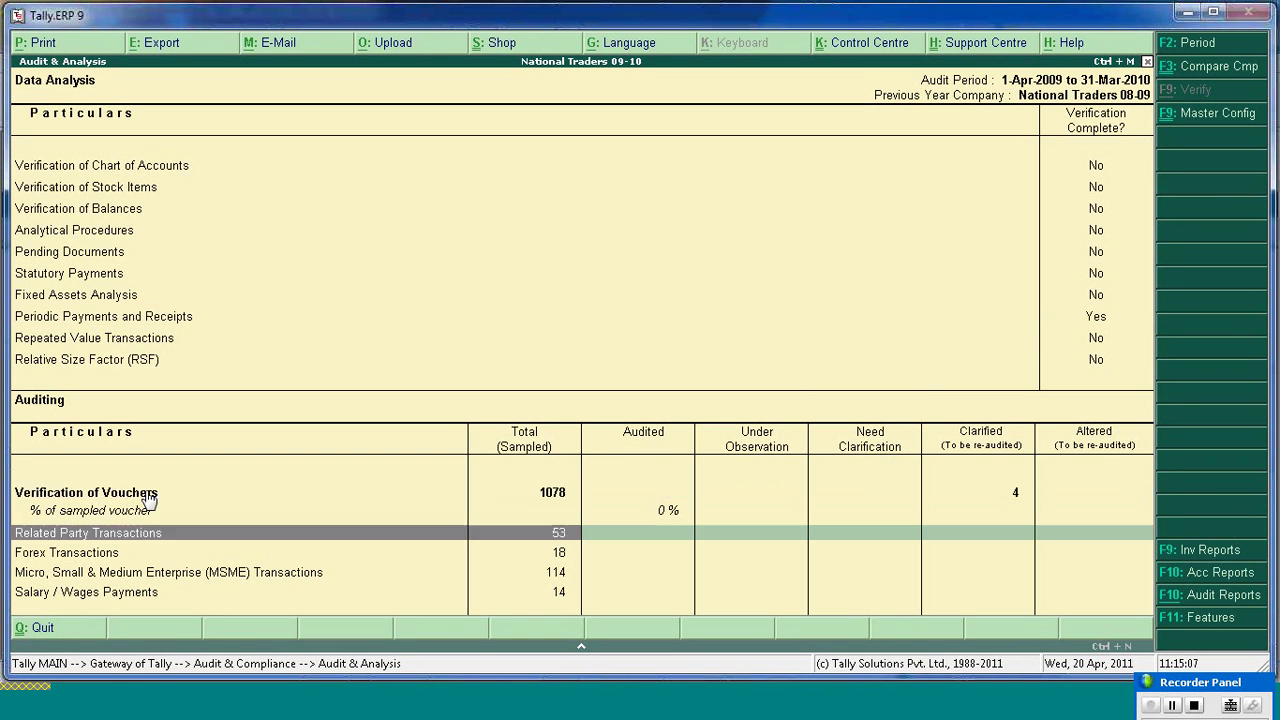
key("Up")
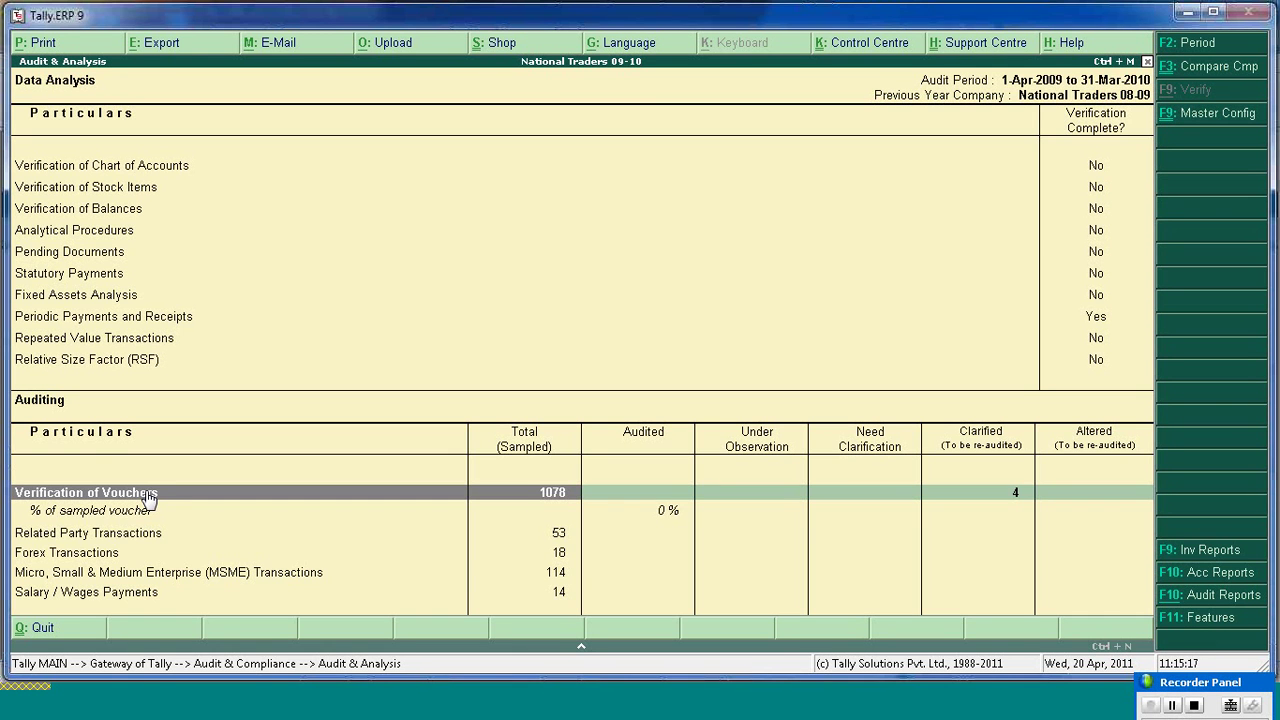
key("Down")
key("Up")
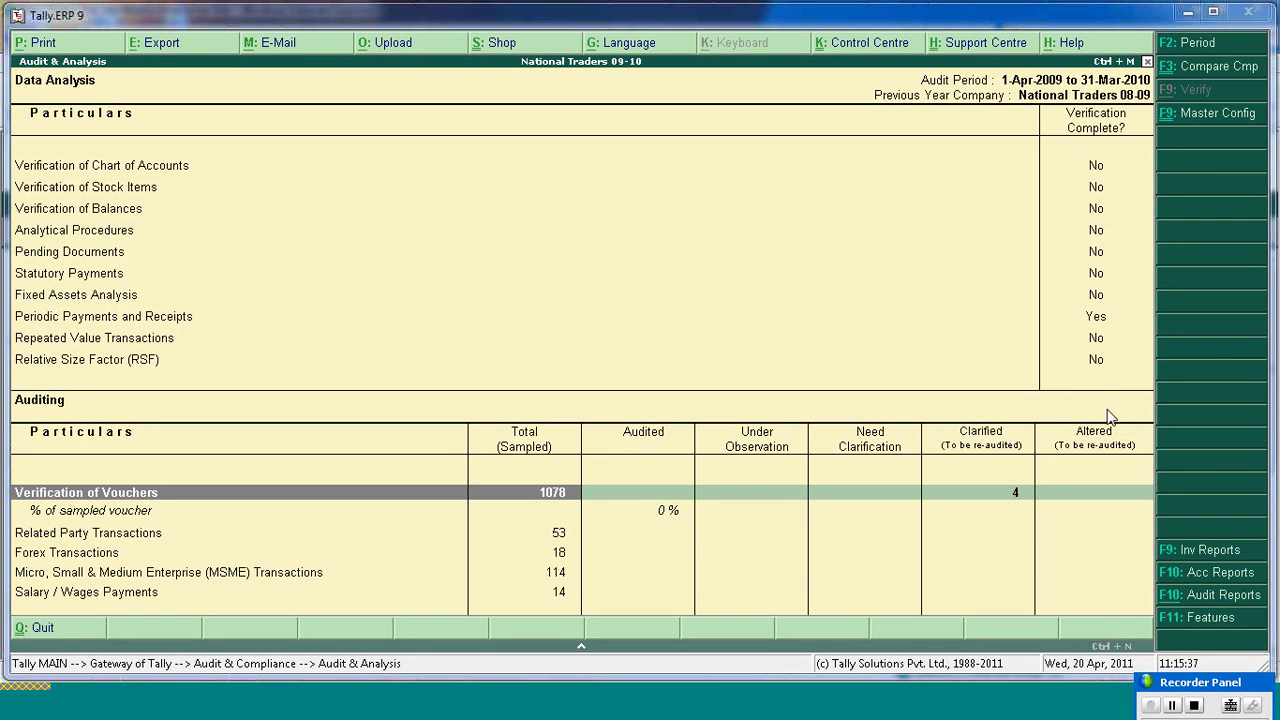
left_click(396, 494)
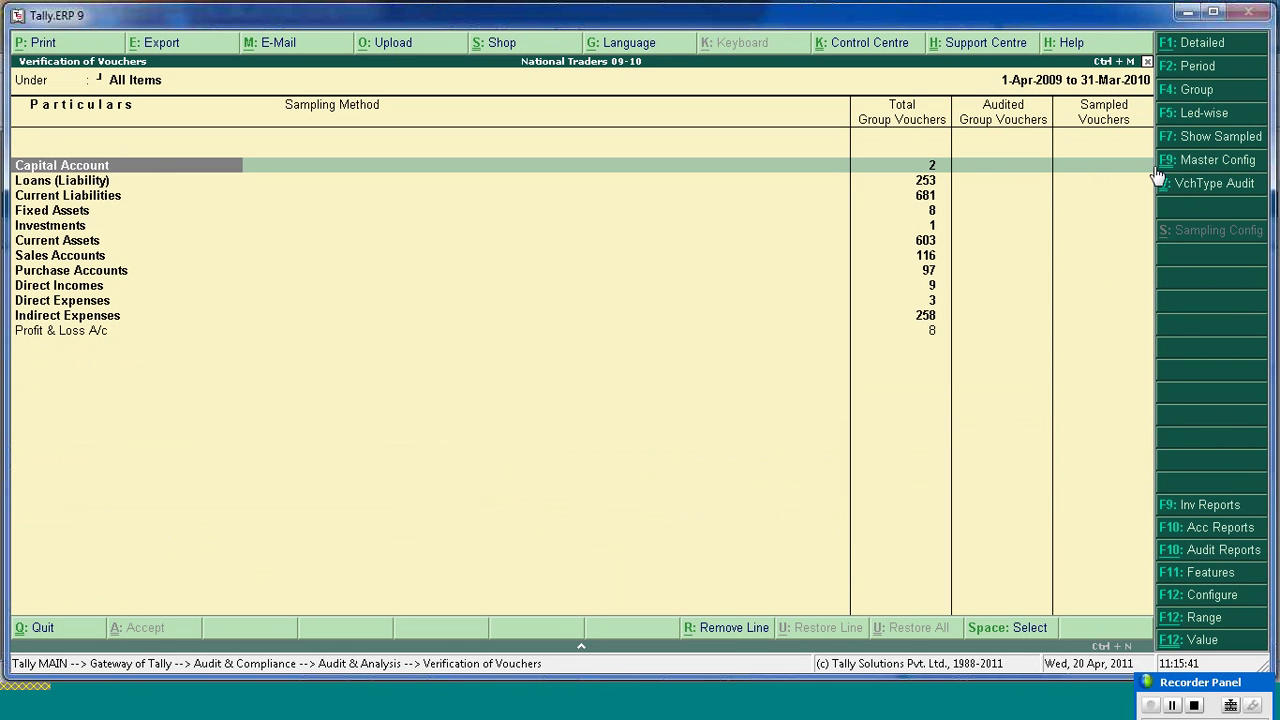
left_click(1210, 184)
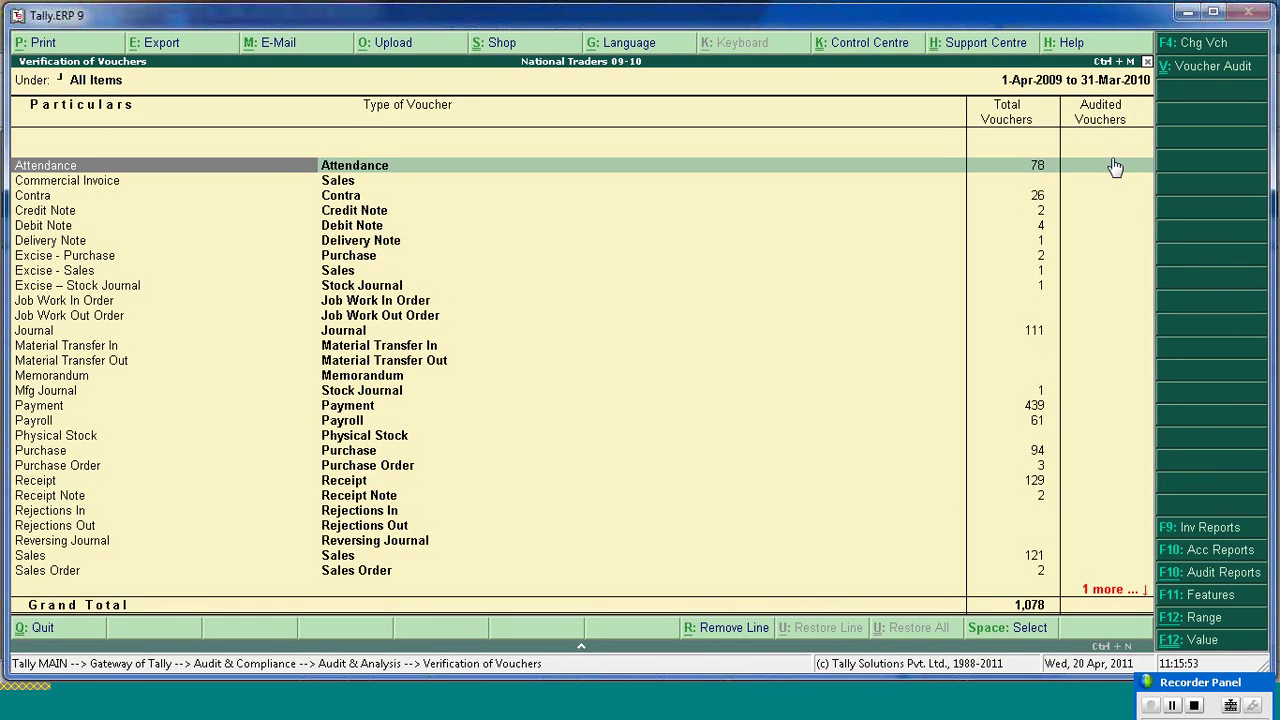
left_click(1201, 66)
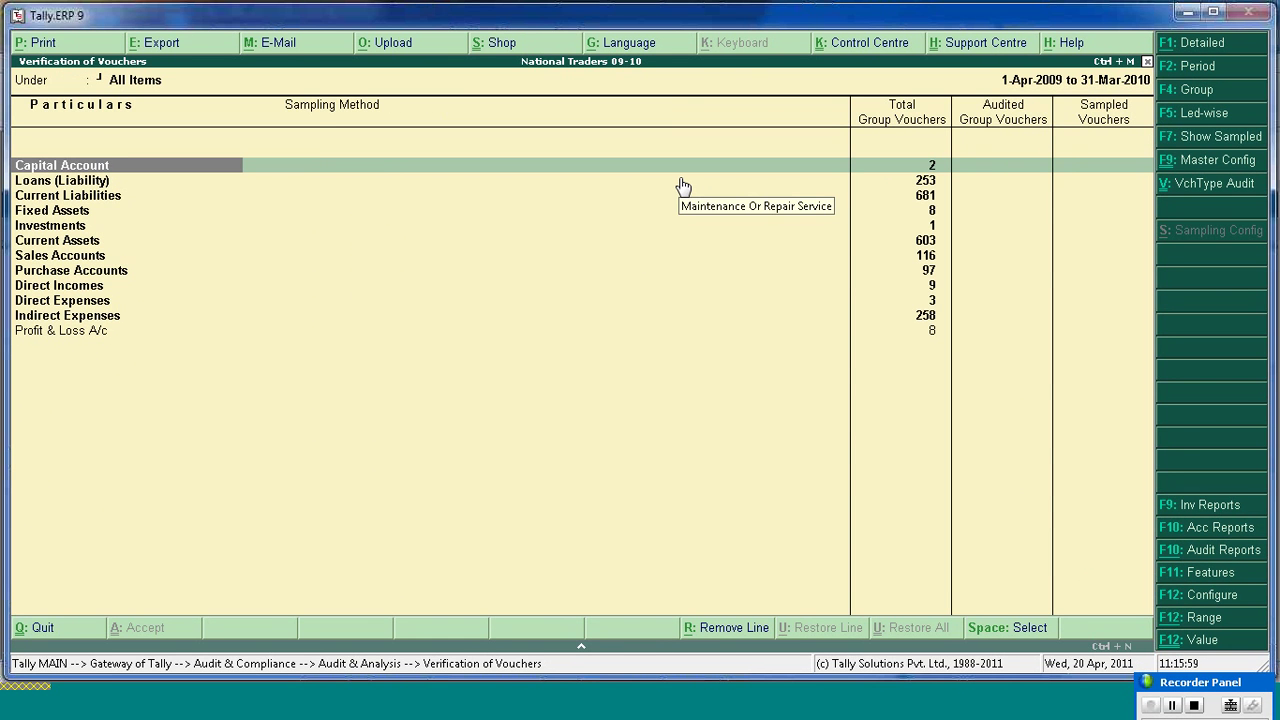
- Open the sampling configuration for Current Liabilities, go through the available methods and choose Amount Range
key("Down")
key("Down")
key("Down")
key("Up")
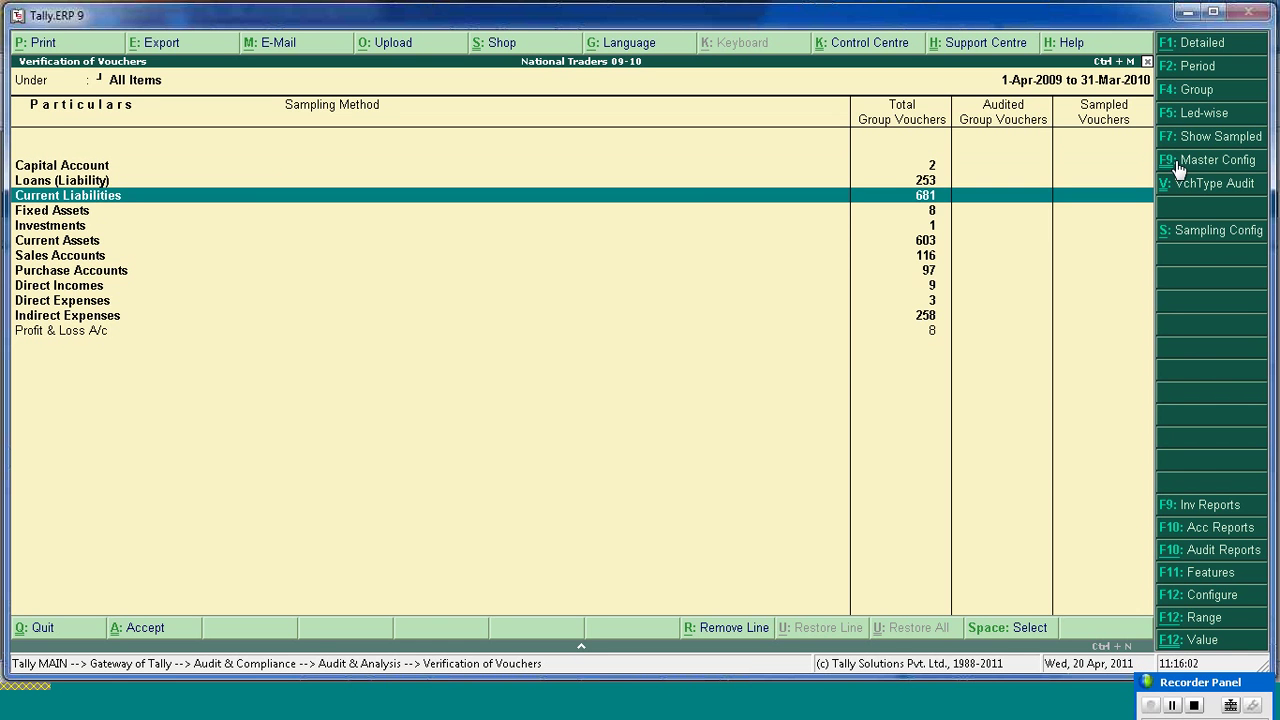
left_click(1196, 233)
key("Down")
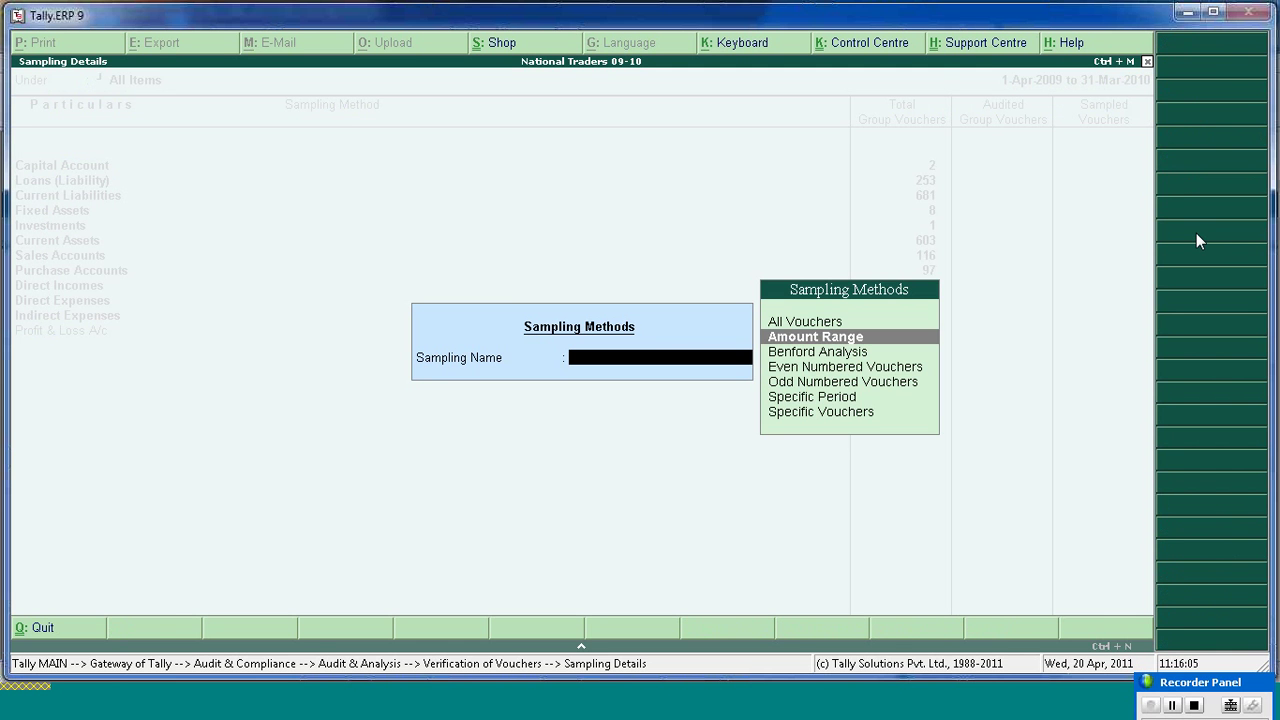
key("Down")
key("Down")
key("Down")
key("Down")
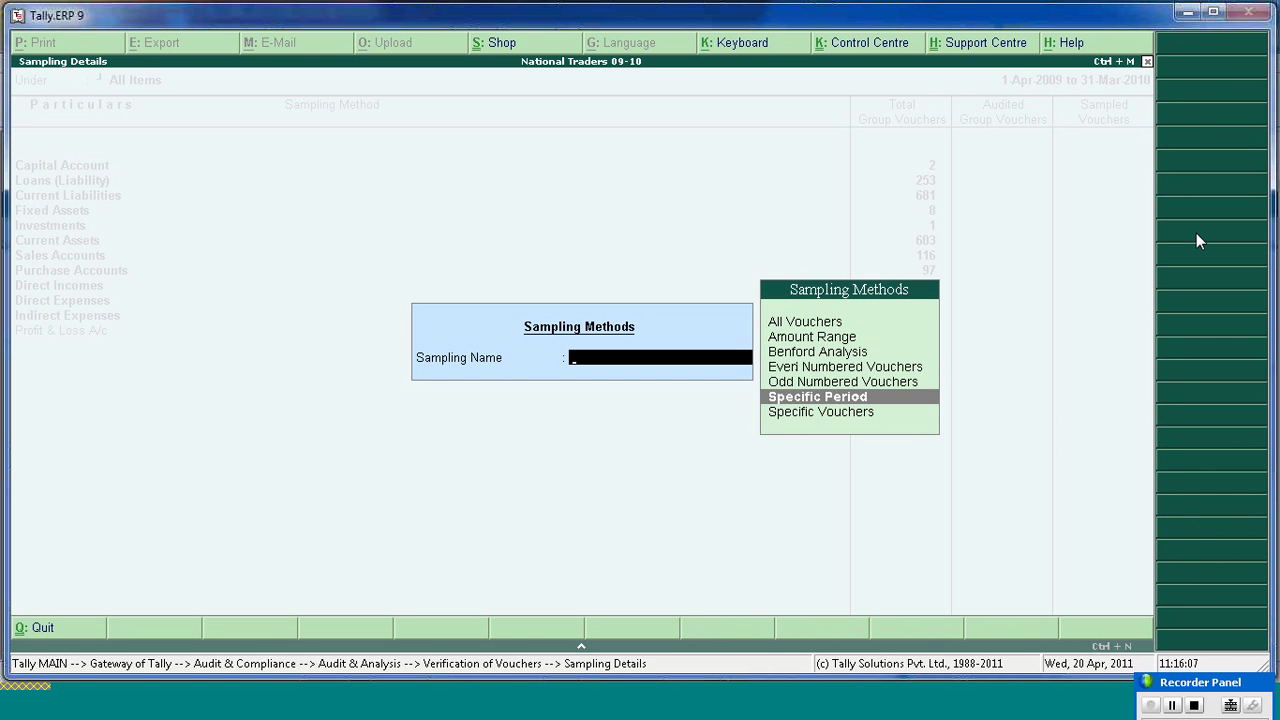
key("Down")
key("Up")
key("Up")
key("Up")
key("Up")
key("Up")
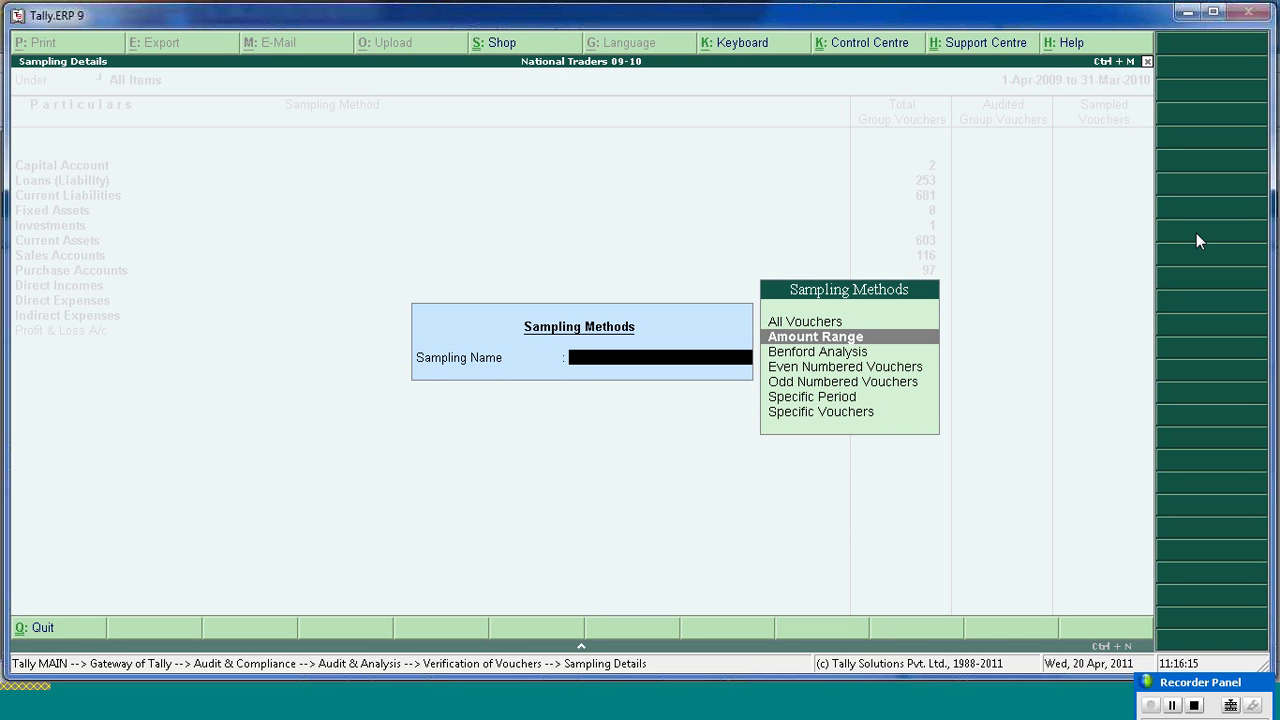
key("Return")
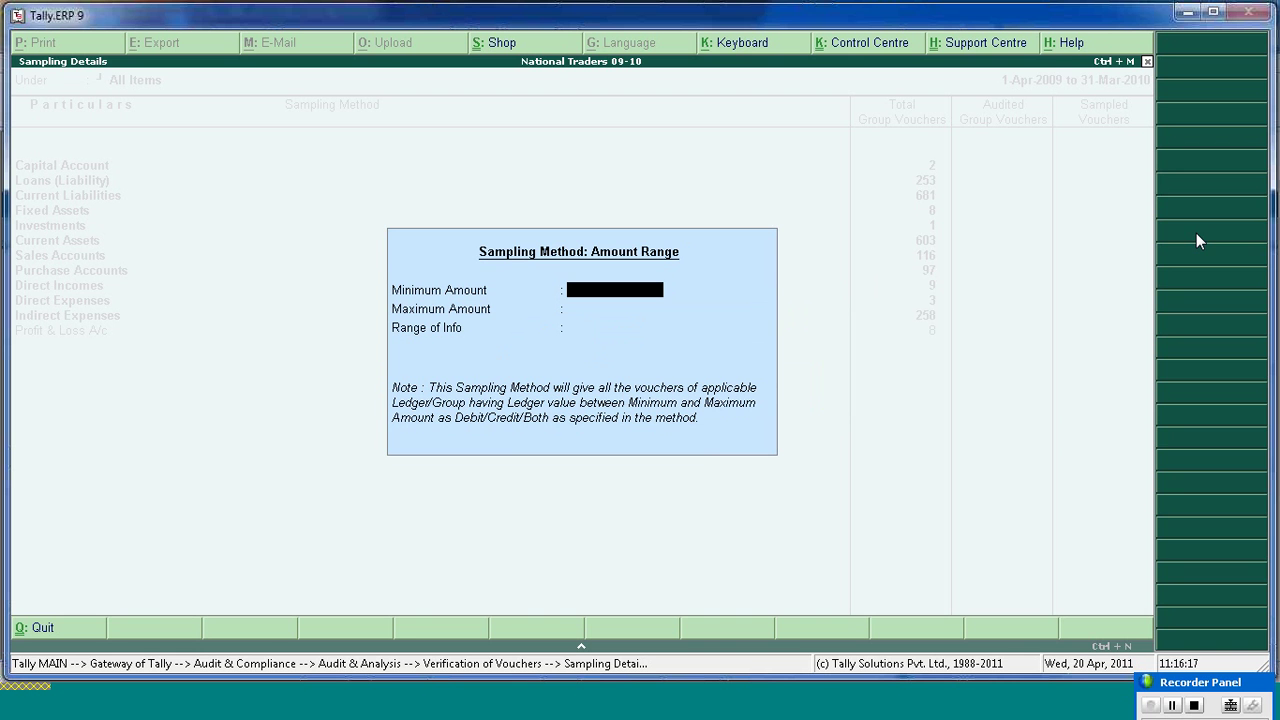
- Set the amount range from 10,000 to 1,00,000 for both debit and credit, and apply this sampling to Current Liabilities
type("10000")
key("Return")
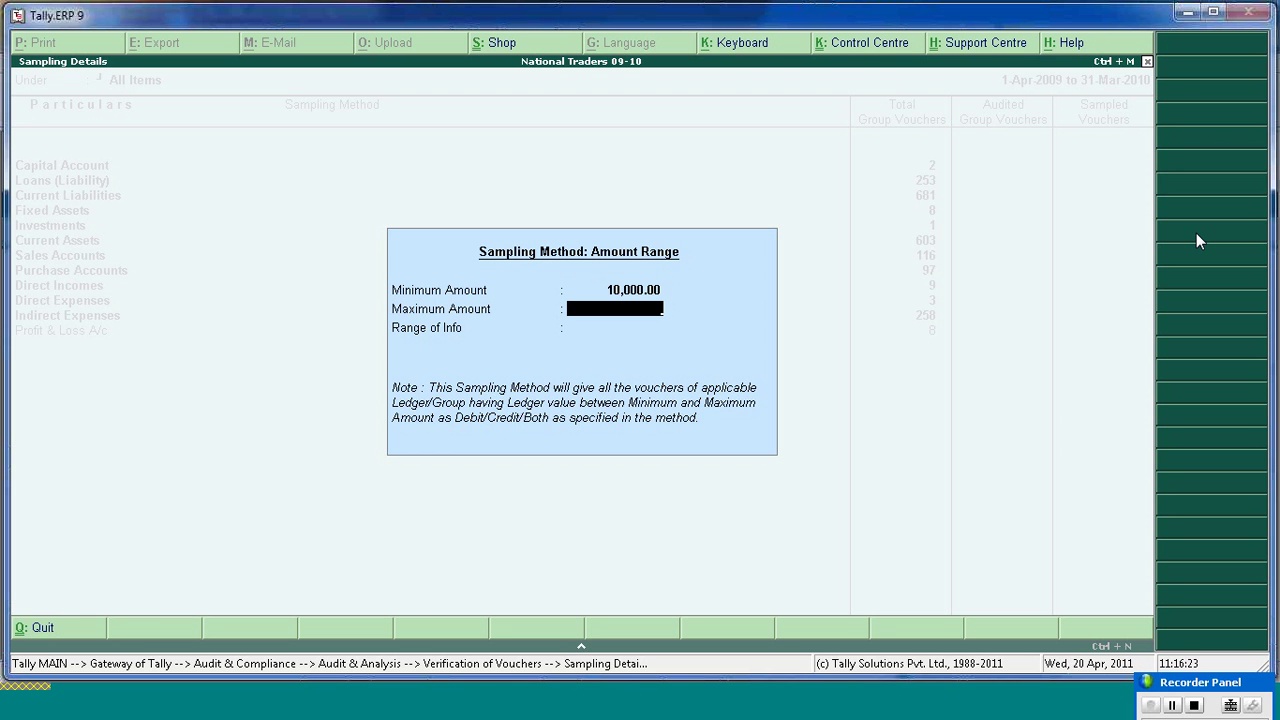
type("100000")
key("Return")
key("Down")
key("Down")
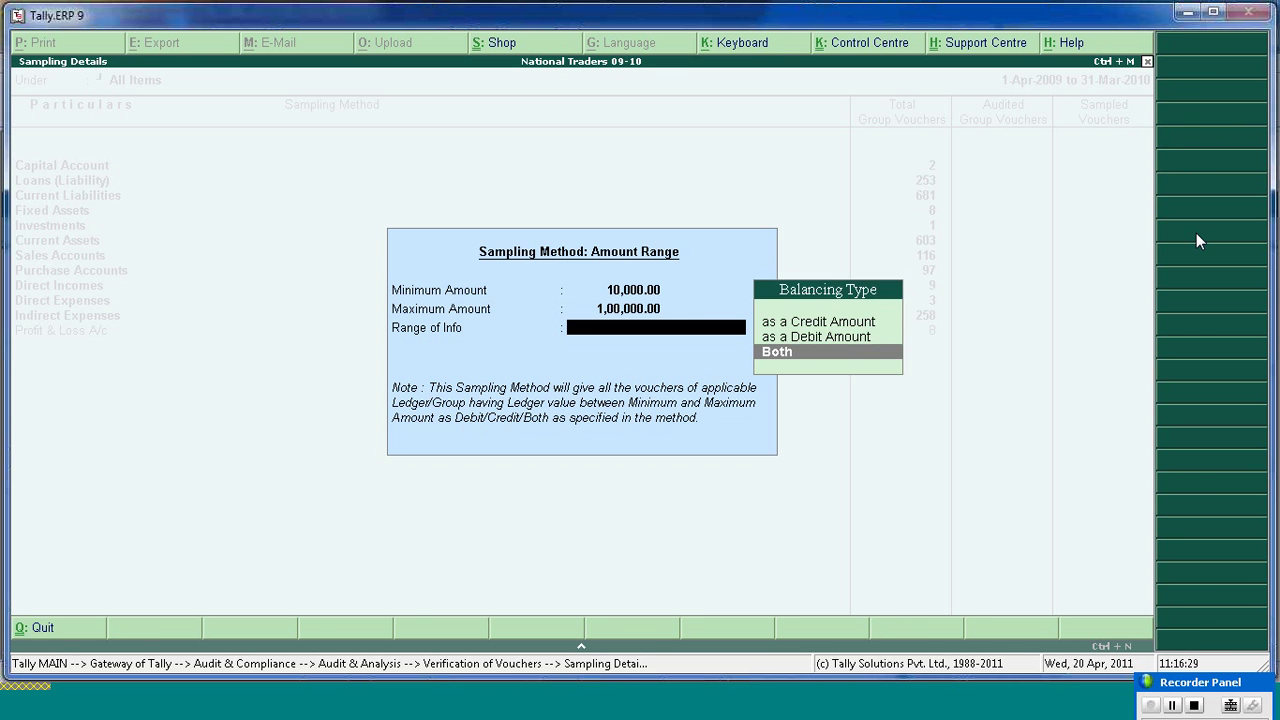
key("Return")
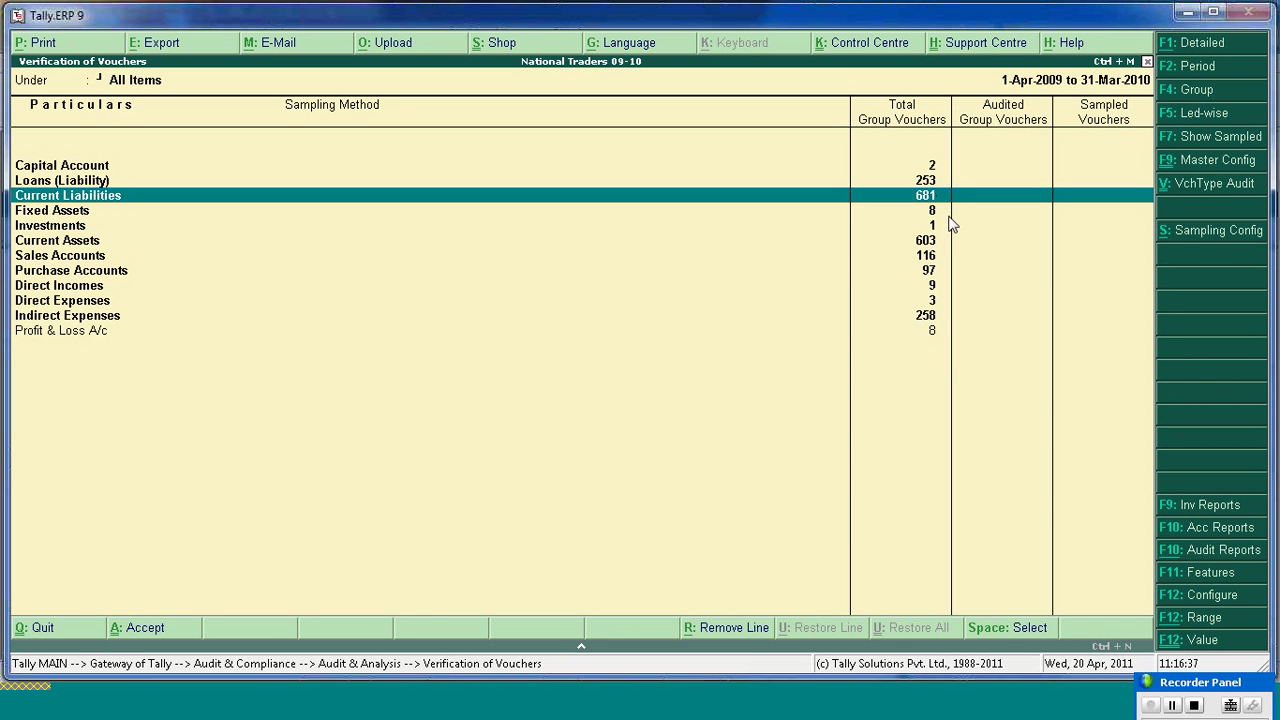
left_click(145, 630)
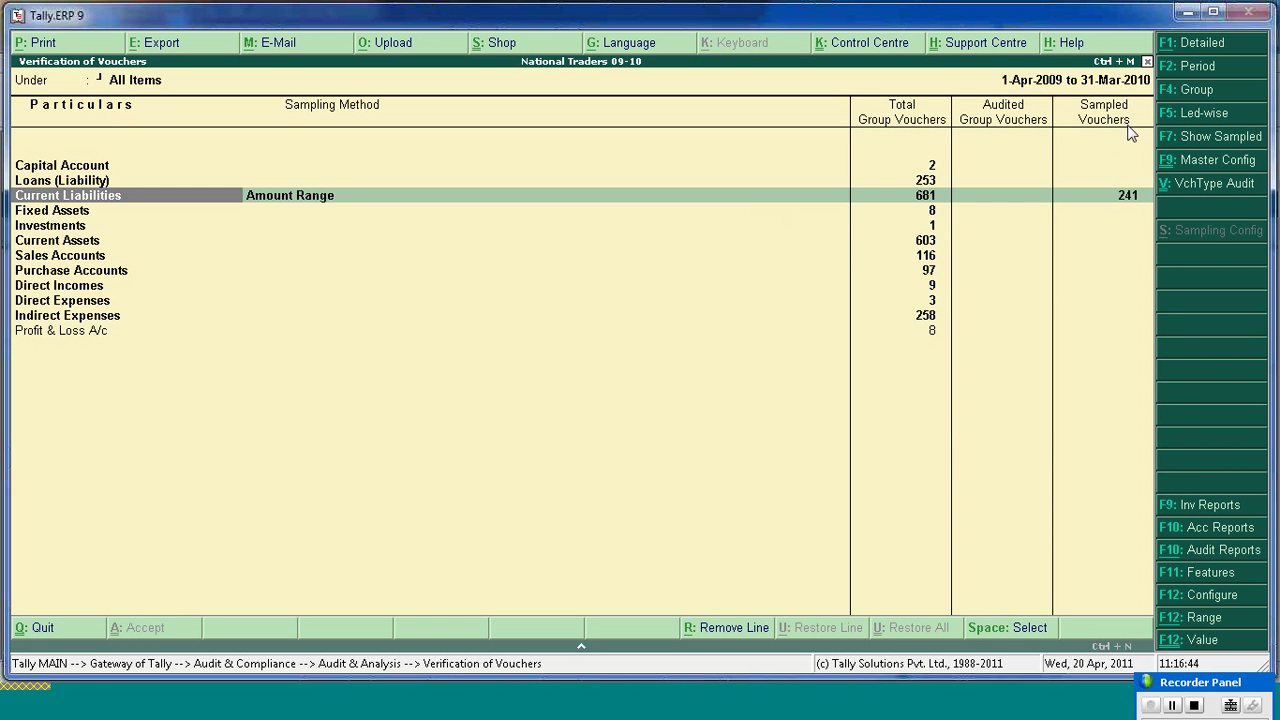
- Drill down from the sampled vouchers of Current Liabilities through Sundry Creditors to the Sundry Creditors - Trading ledgers
key("Right")
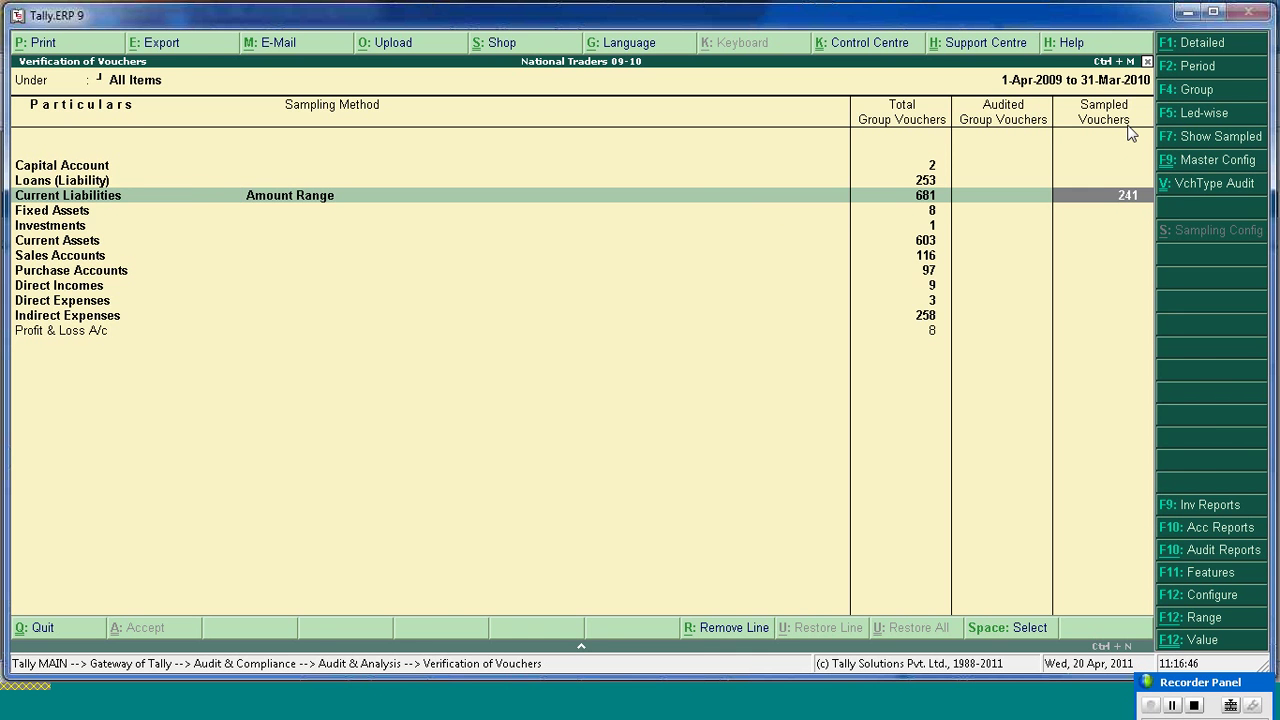
key("Return")
key("Right")
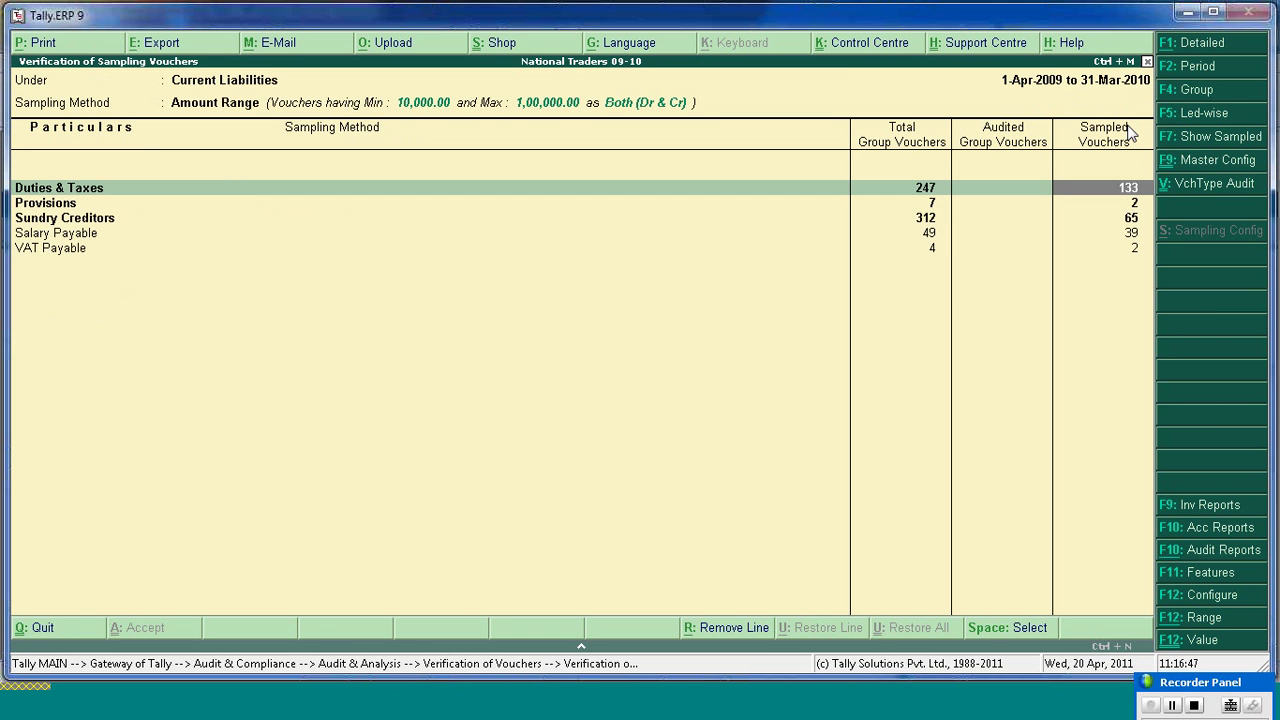
key("Down")
key("Down")
key("Return")
key("Down")
key("Right")
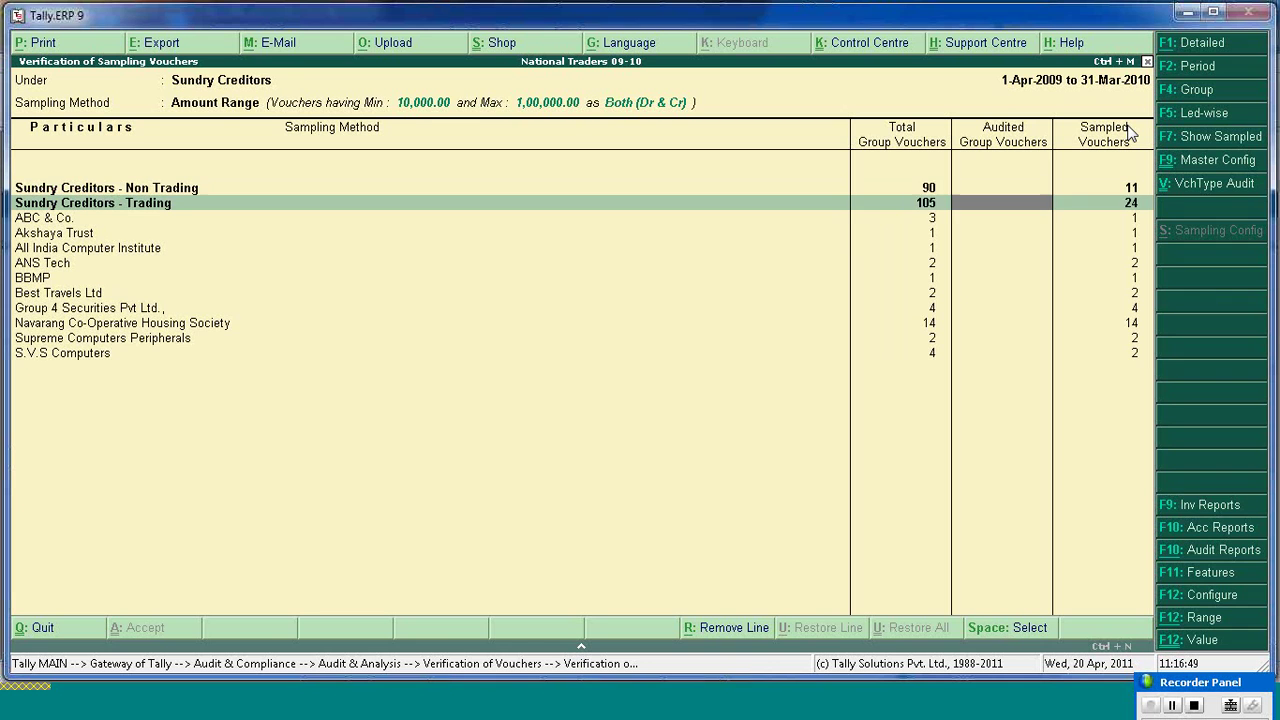
key("Right")
key("Return")
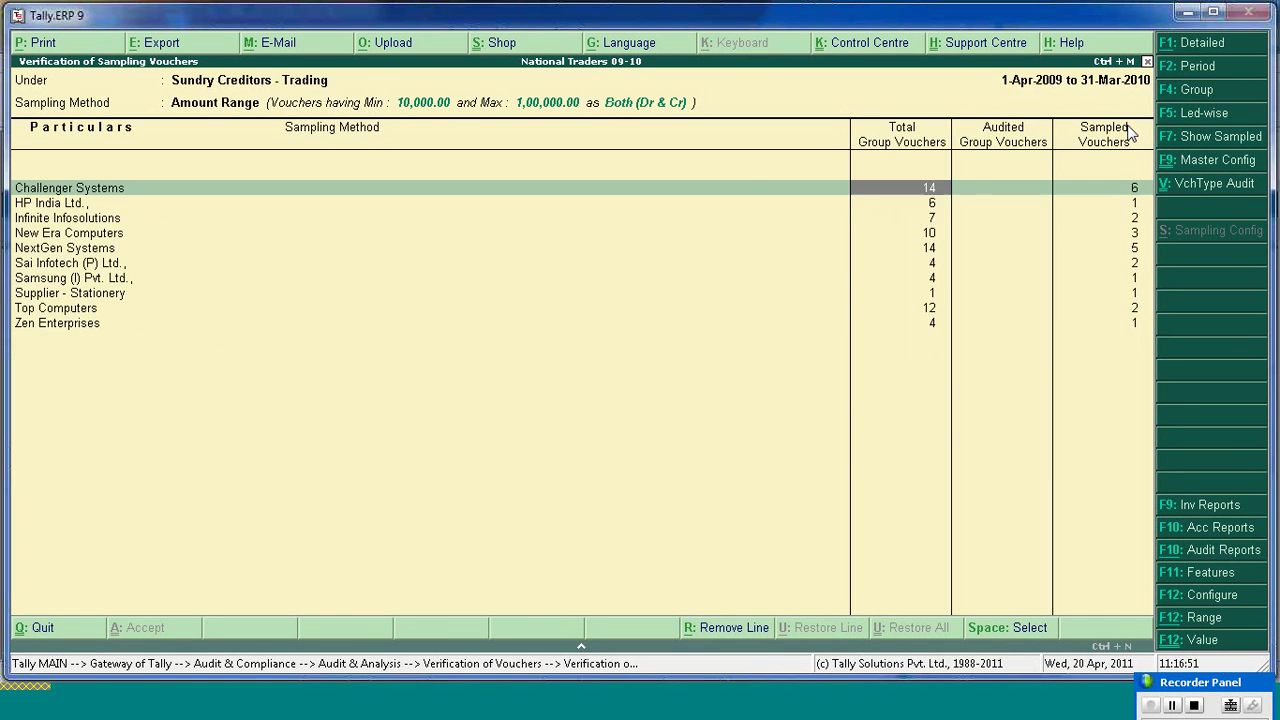
- Open the sampled vouchers of Challenger Systems and go through the payment entries to the one dated 10-2-2010
key("Right")
key("Return")
key("Down")
key("Down")
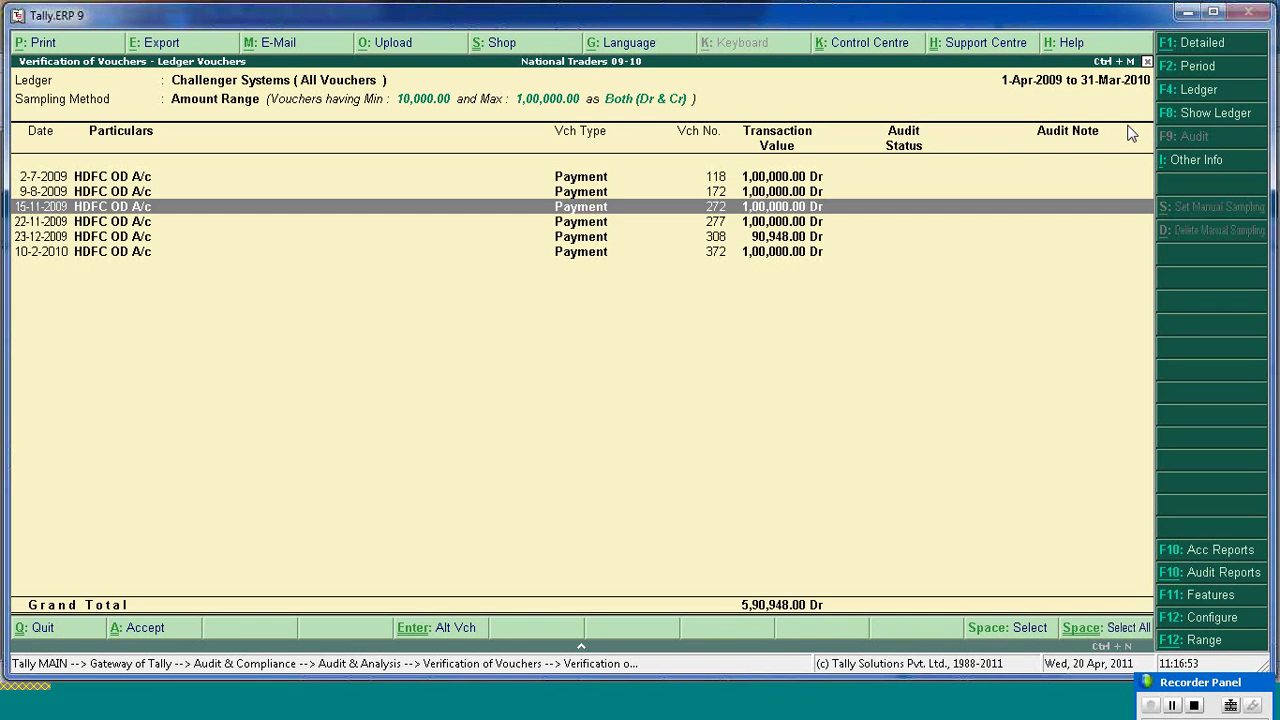
key("Down")
key("Down")
key("Down")
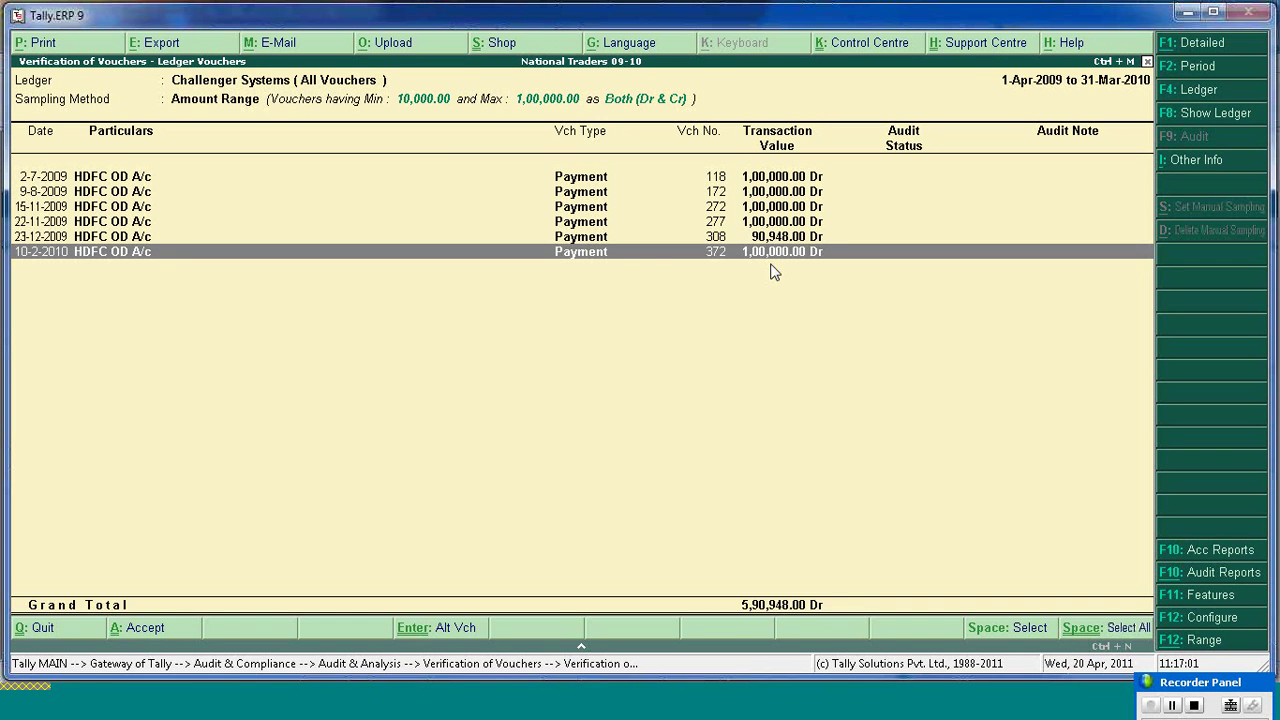
- Try to set the Verification Of Vouchers audit status of the 10-2-2010 payment voucher to Under Observation
key("F9")
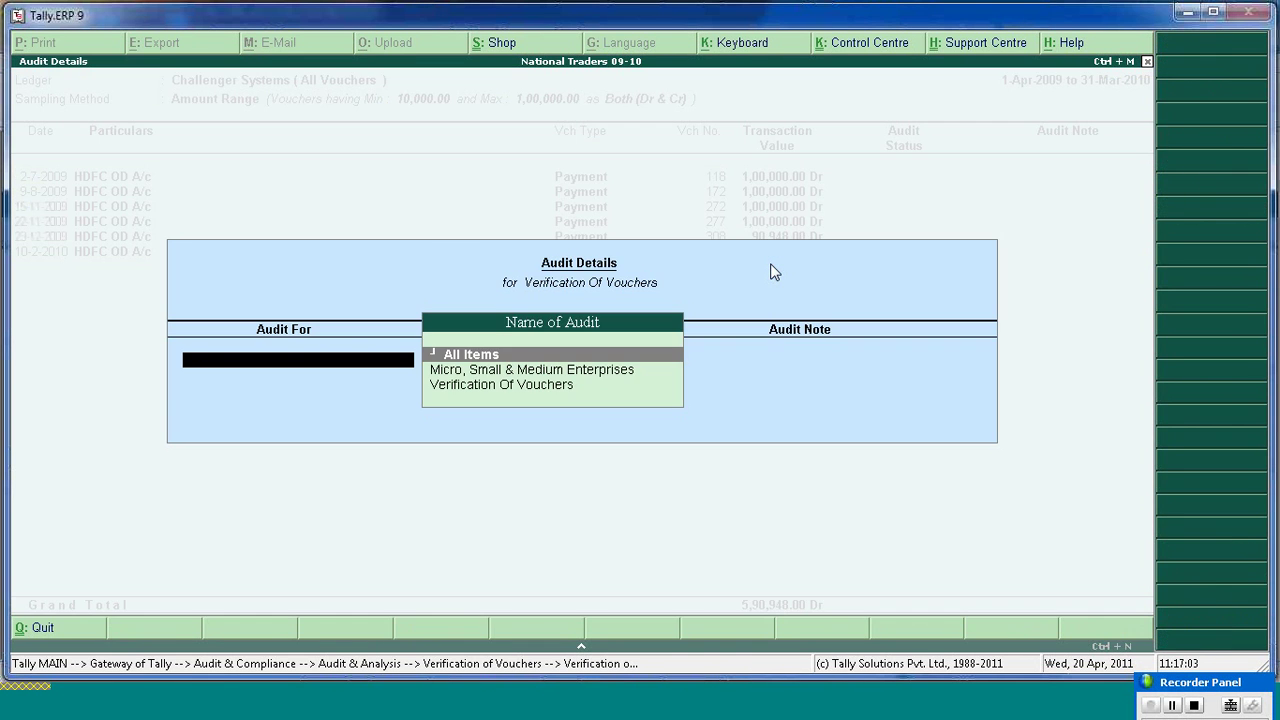
key("Down")
key("Down")
key("Return")
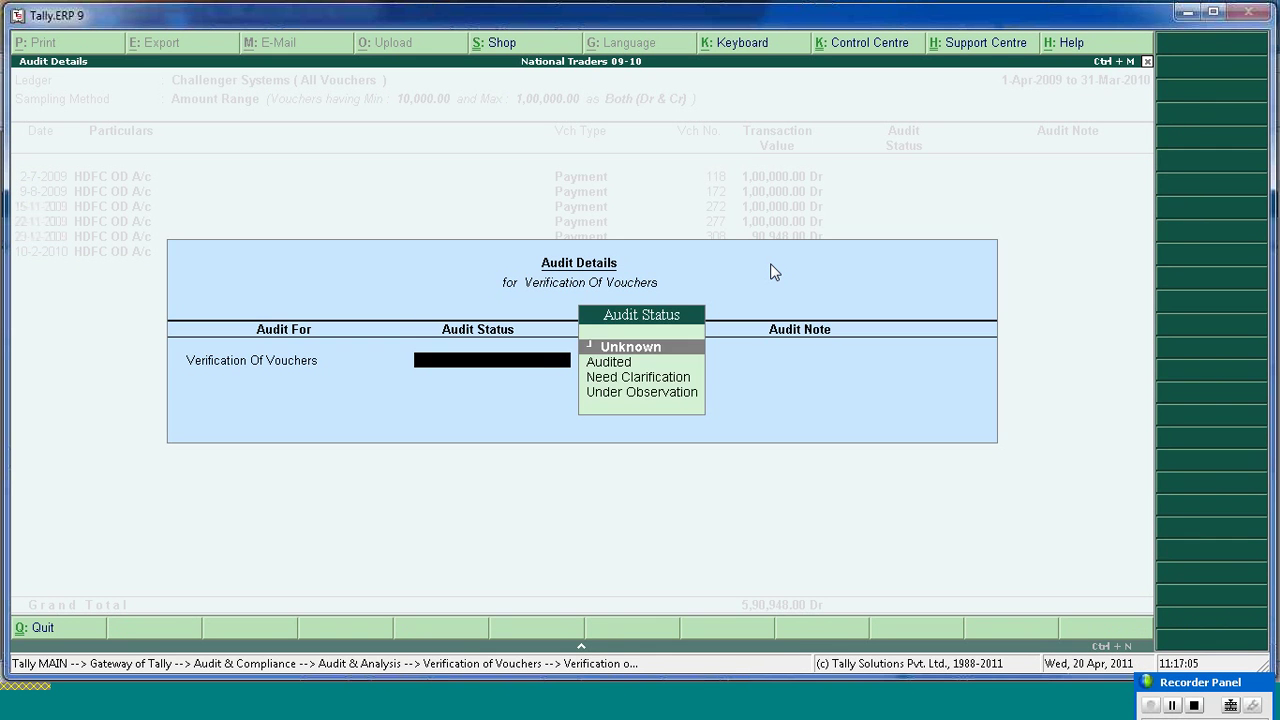
key("Down")
key("Down")
key("Down")
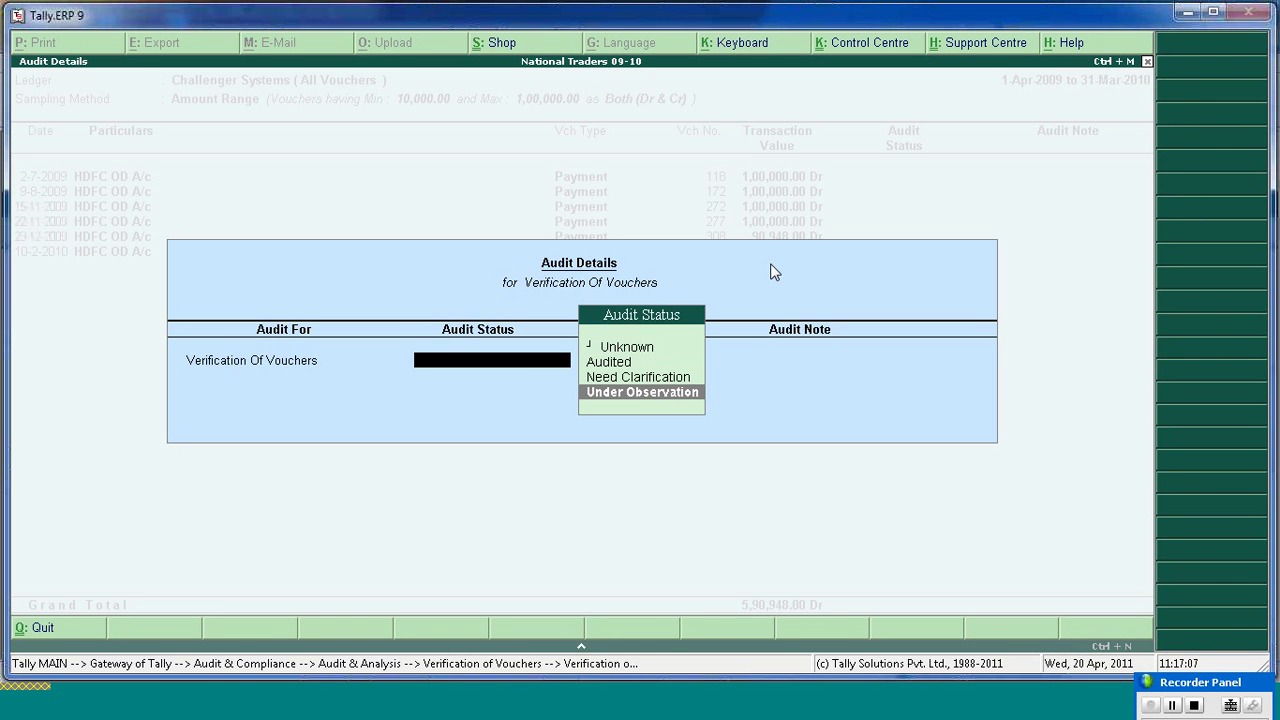
key("Return")
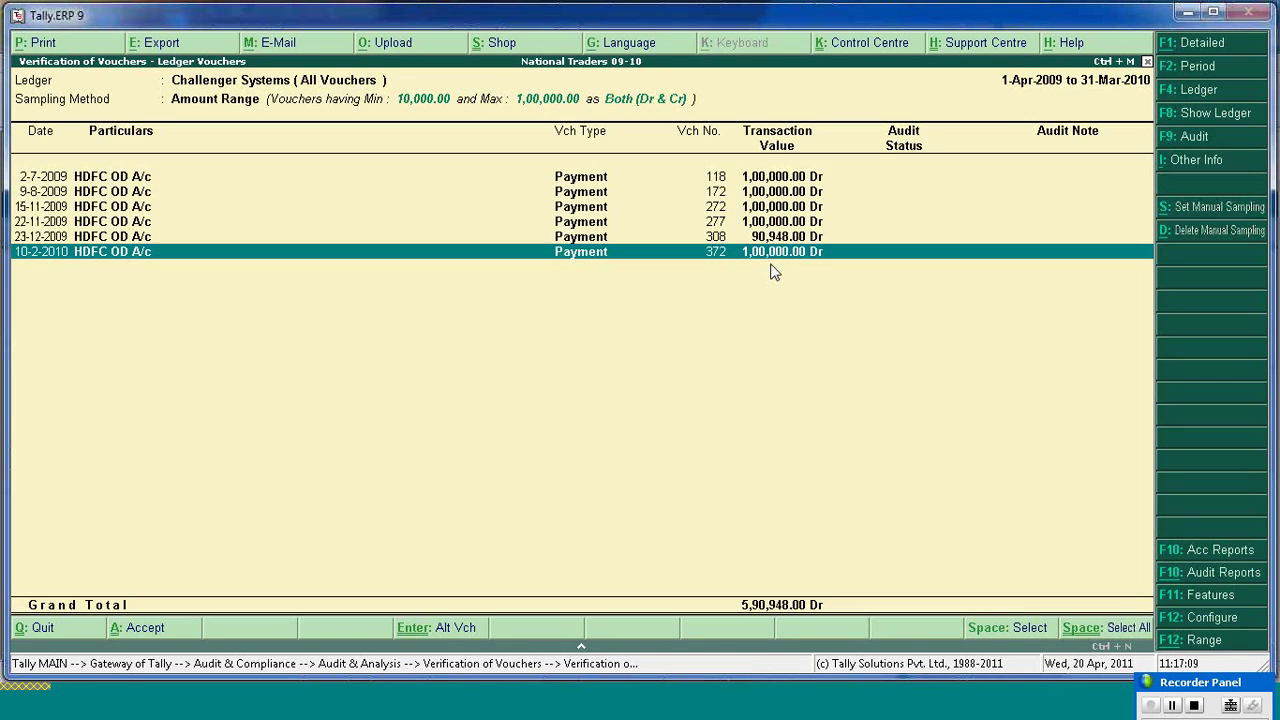
- Return to the account groups and open the master configuration for Sampling Methods to view the list of masters
key("Escape")
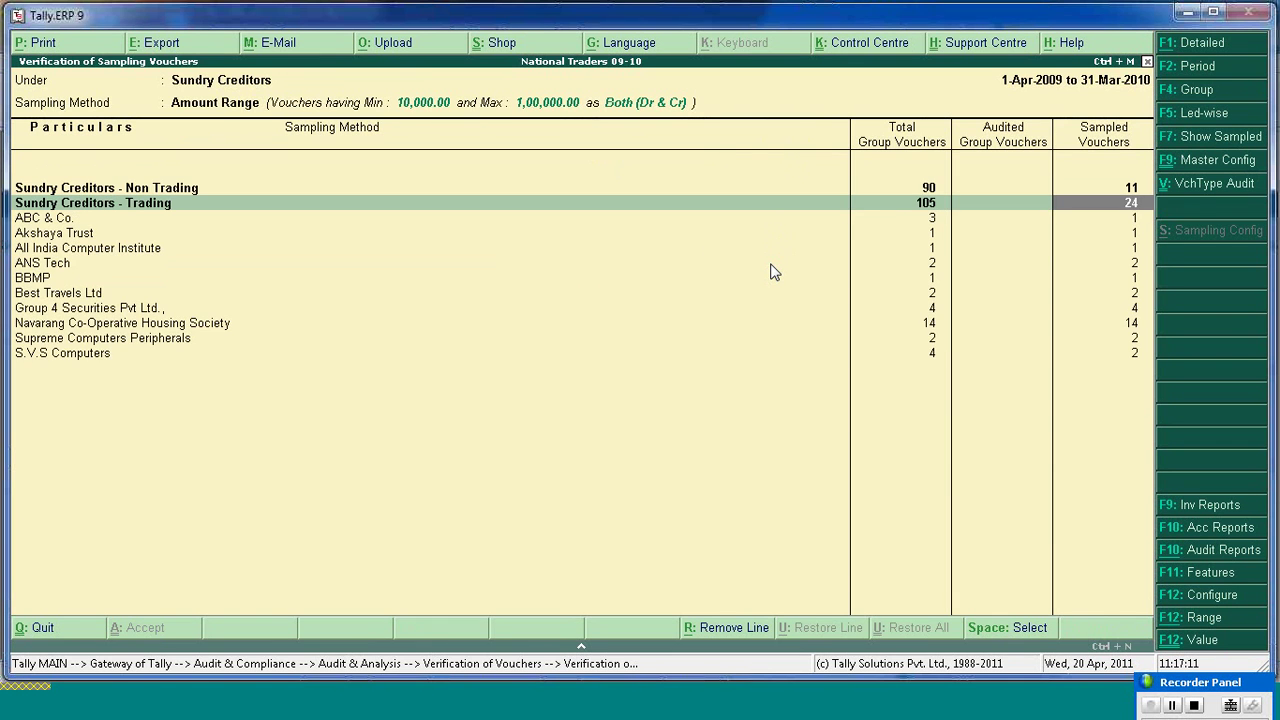
key("Escape")
key("Escape")
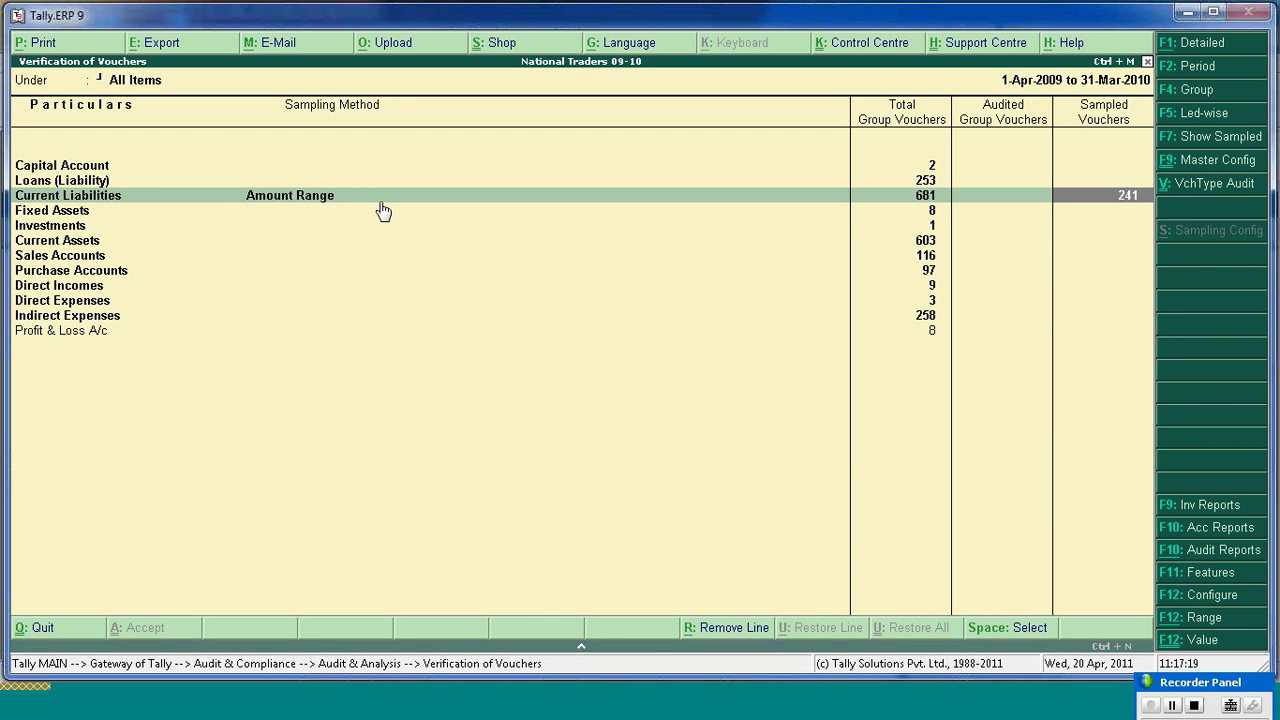
left_click(1205, 165)
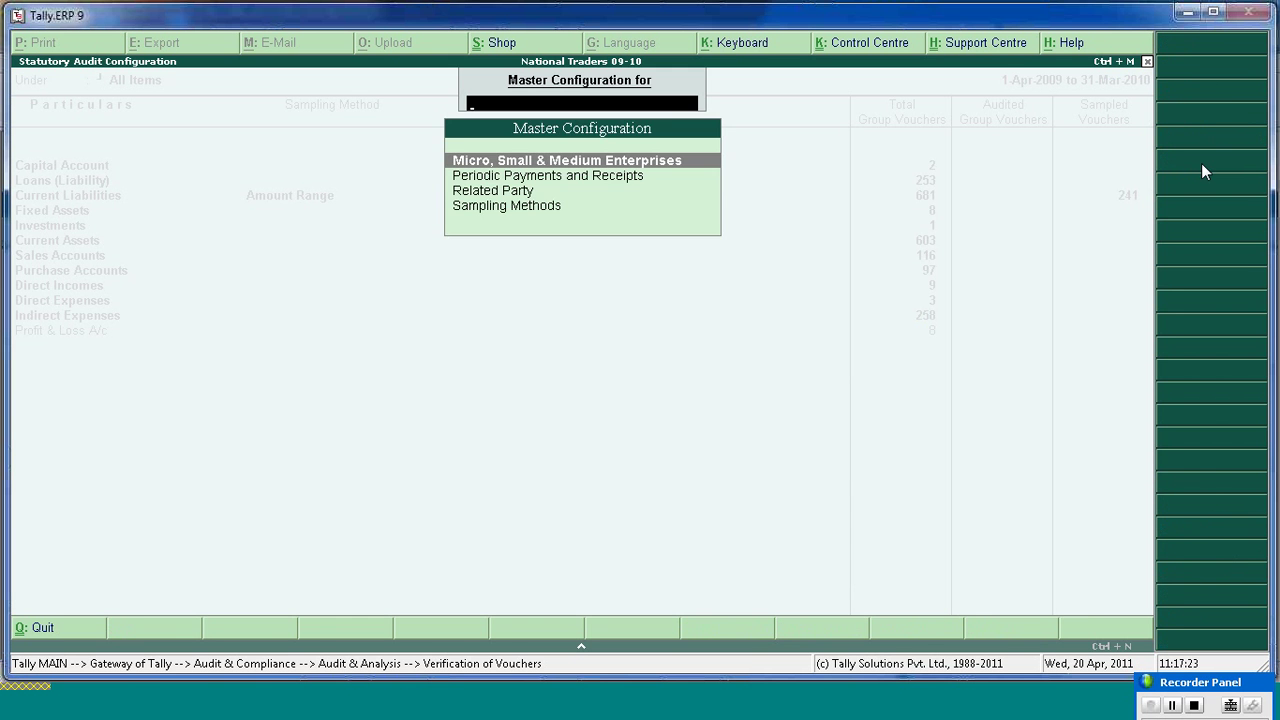
key("Down")
key("Down")
key("Down")
key("Return")
key("Down")
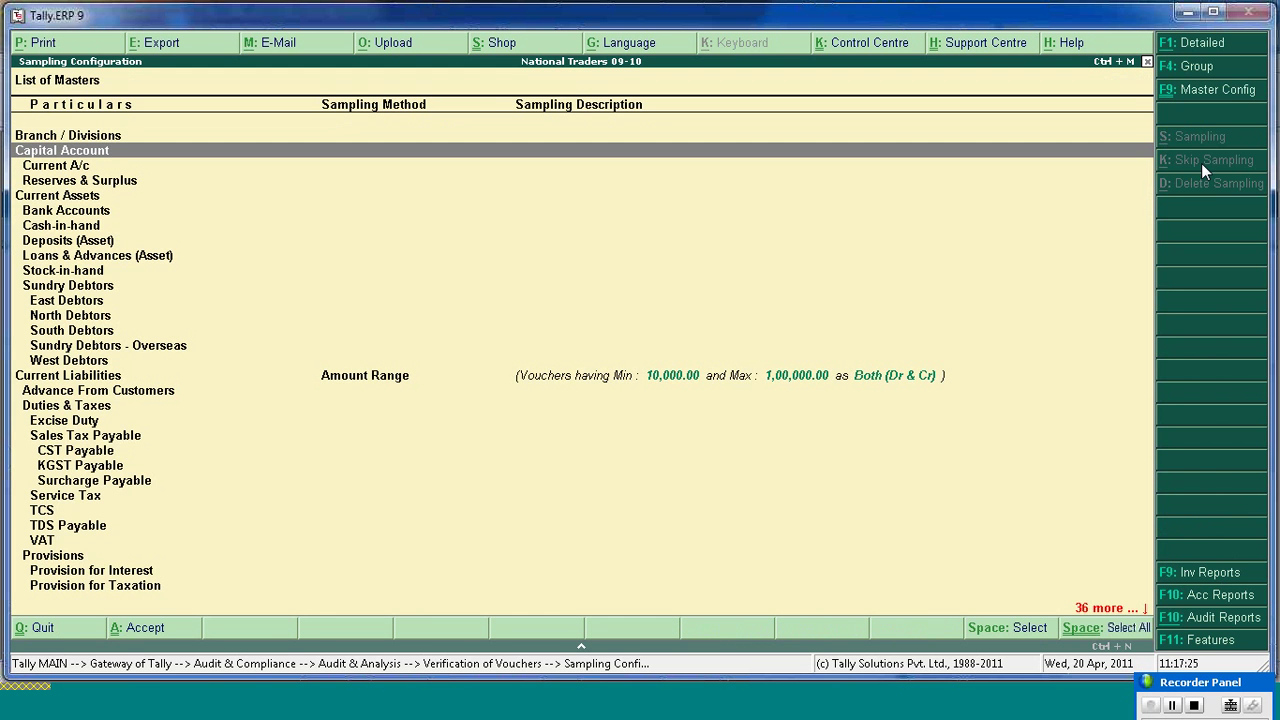
key("Down")
key("Down")
key("Up")
key("Up")
key("Up")
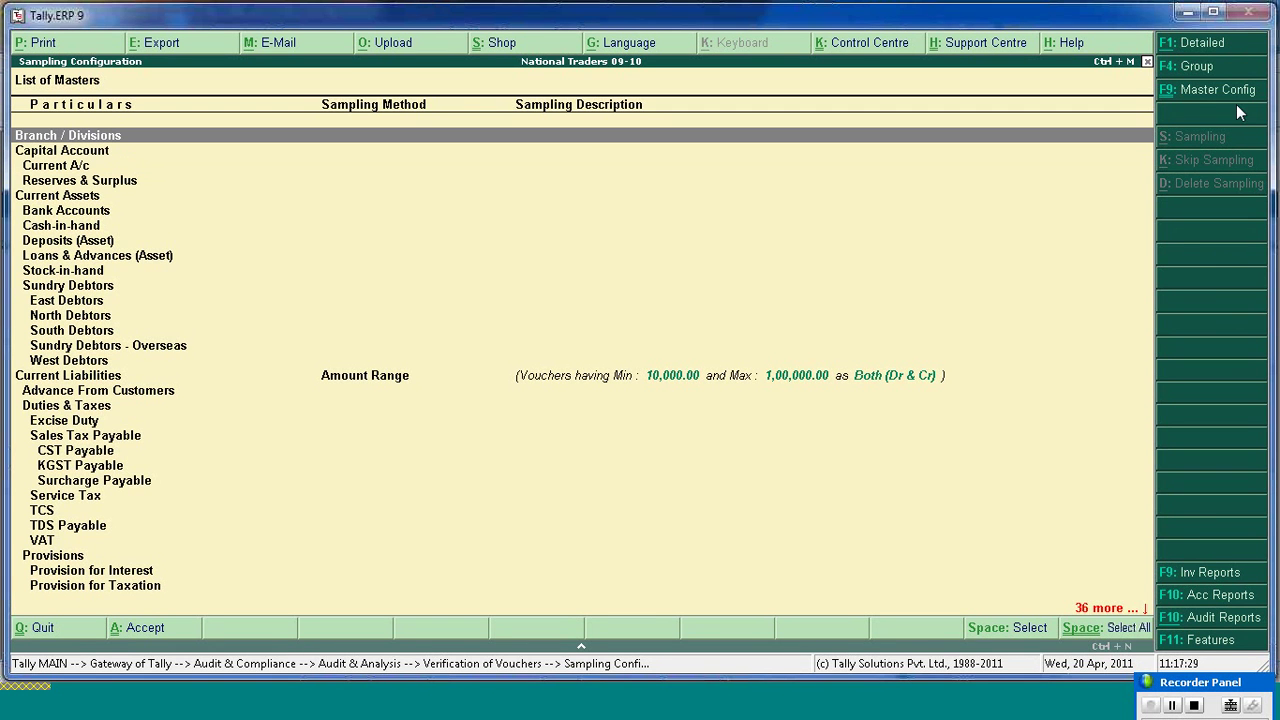
- Expand the list of masters to the ledger level, try selecting and deselecting entries, and return to the condensed list
left_click(1236, 42)
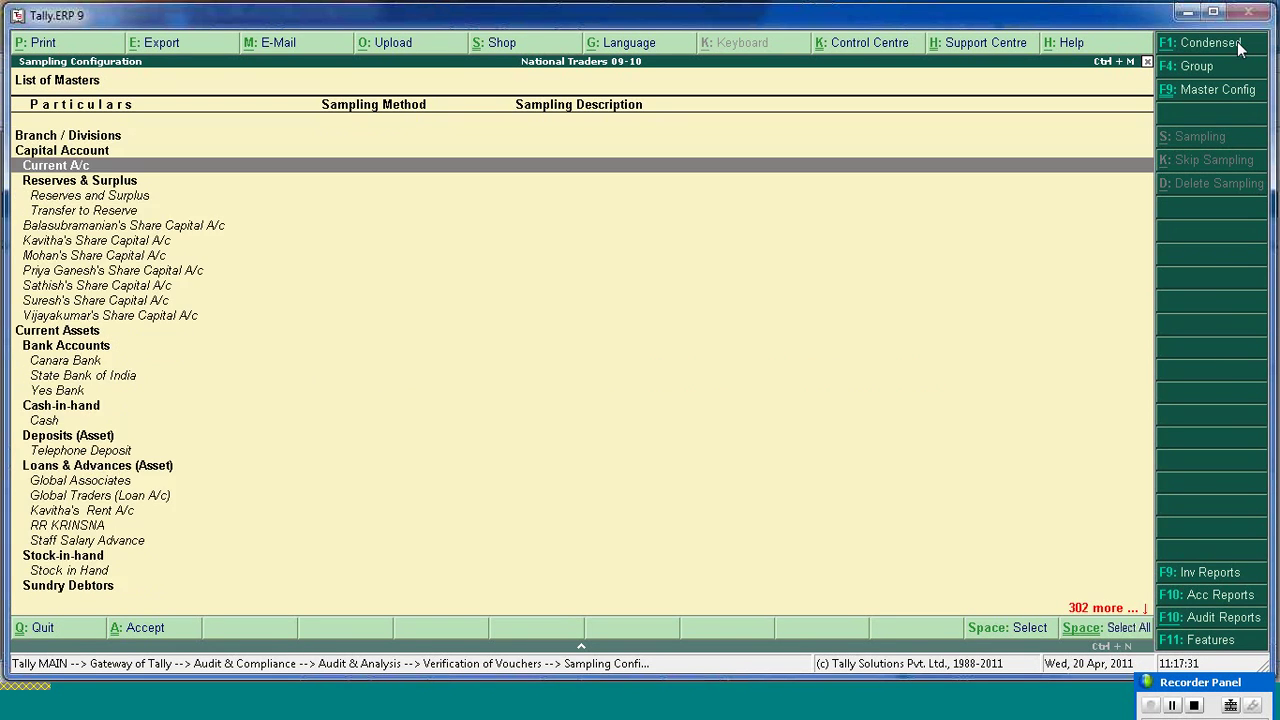
key("Down")
key("Down")
key("Down")
key("shift+Up")
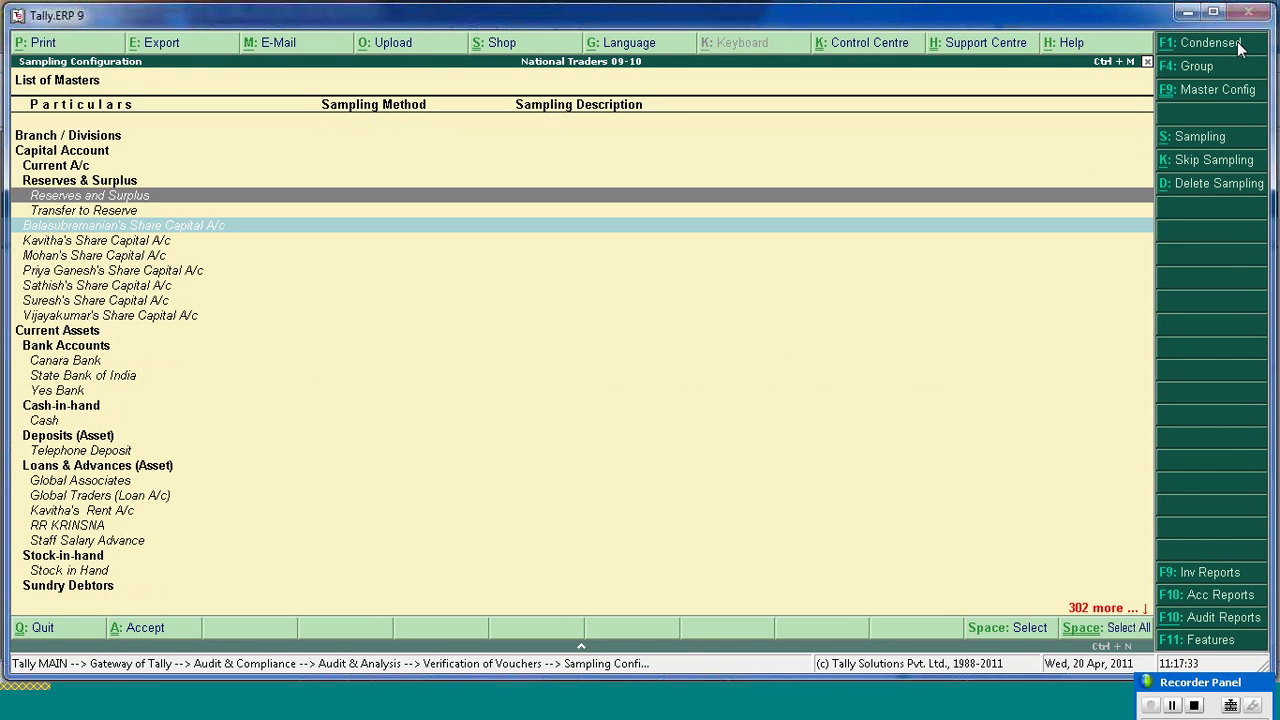
key("shift+Up")
key("Up")
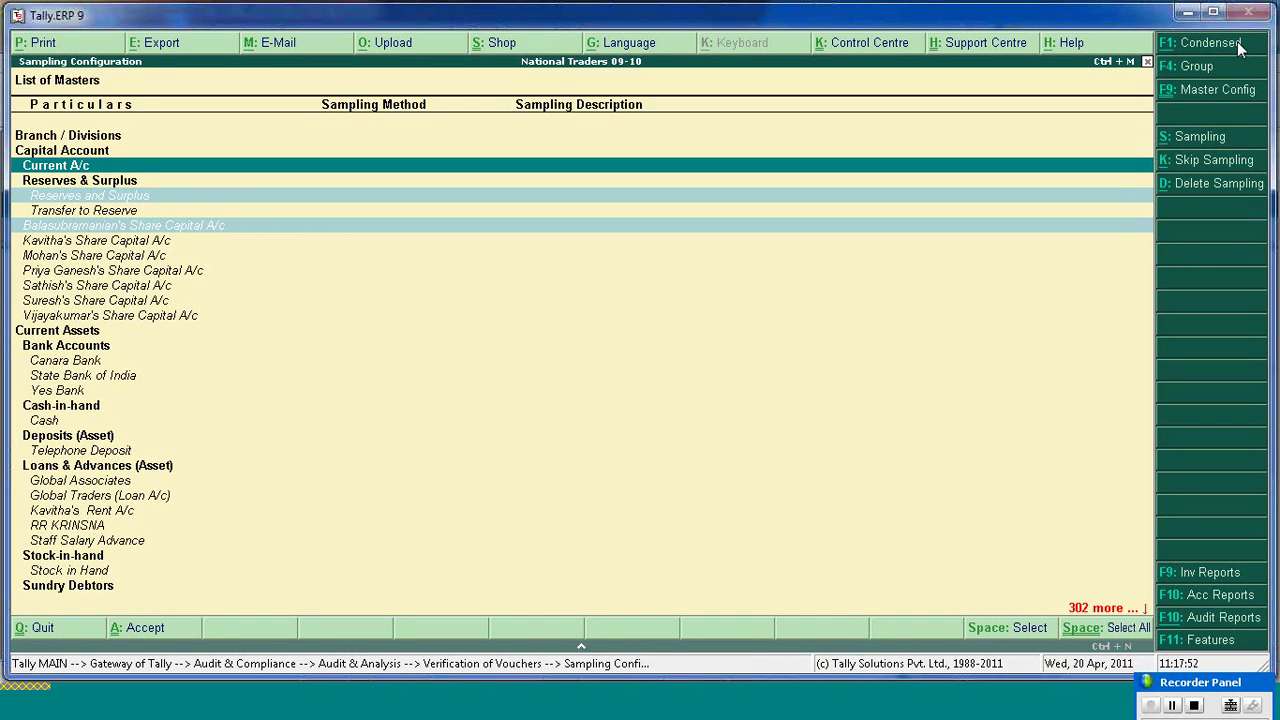
key("Down")
key("space")
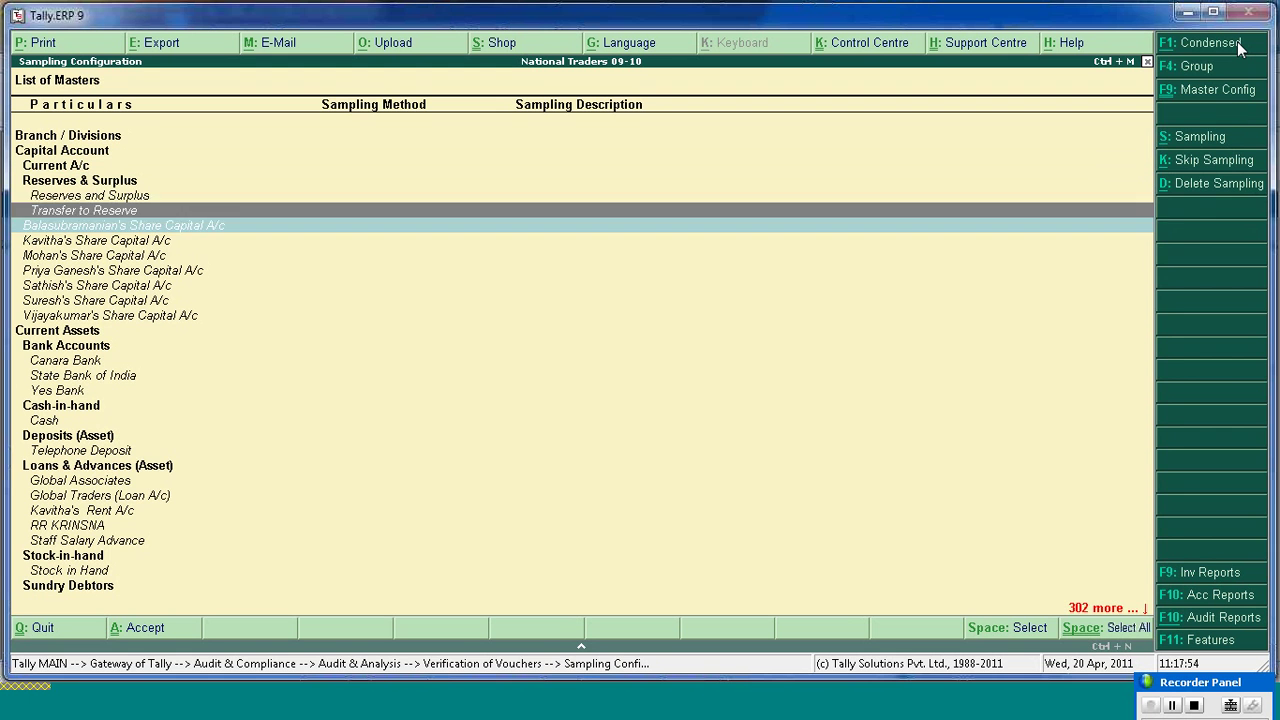
key("Down")
key("Down")
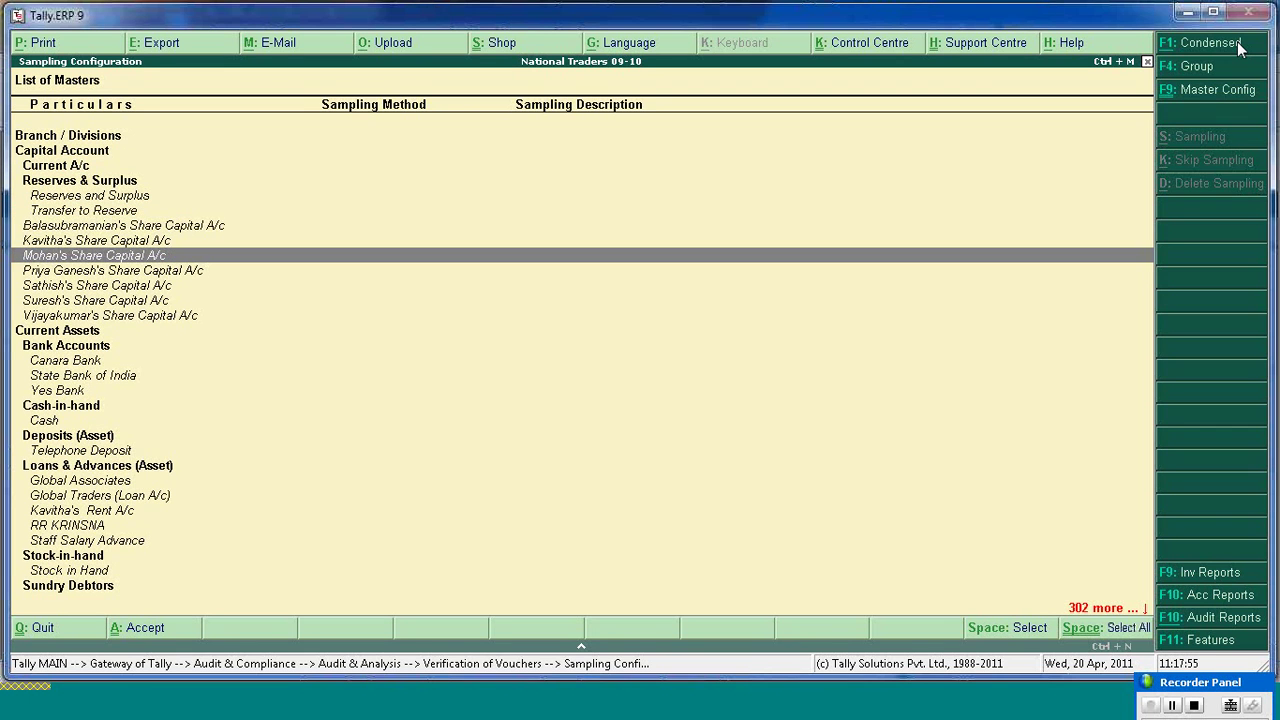
left_click(1210, 43)
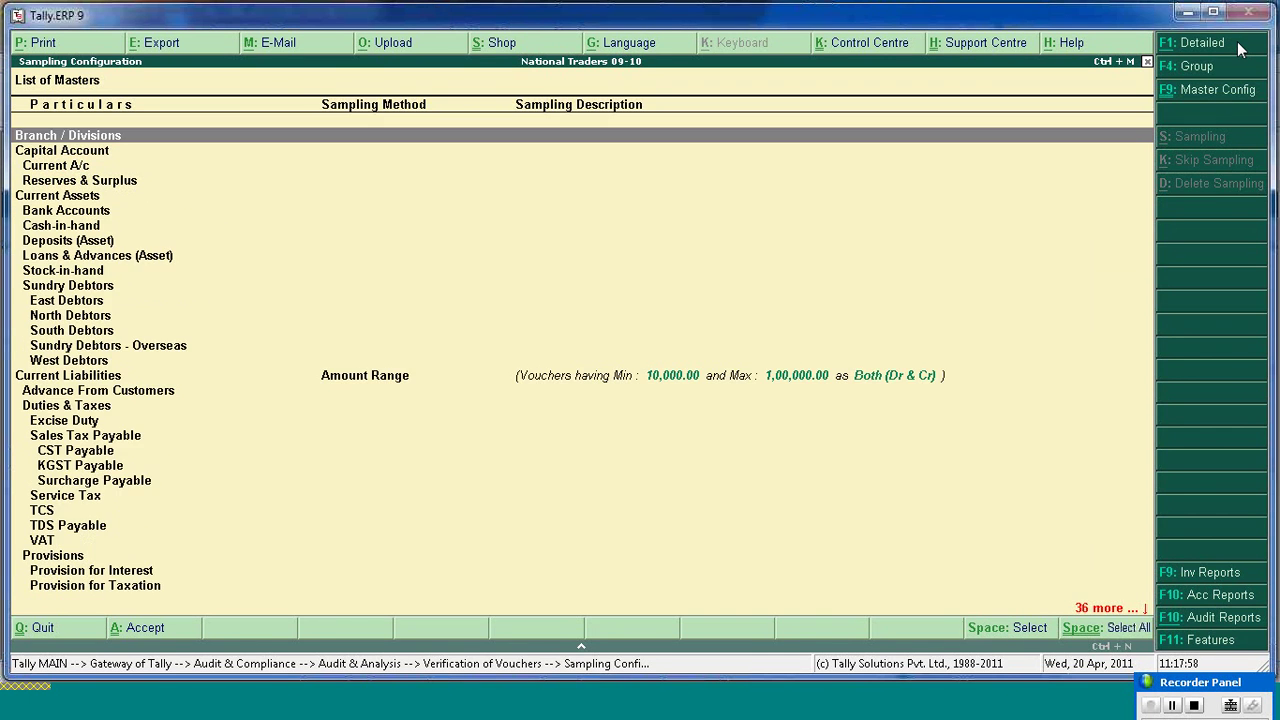
- Delete the Amount Range sampling from Current Liabilities in the list of masters and return to Verification of Vouchers
key("Down")
key("Down")
key("Down")
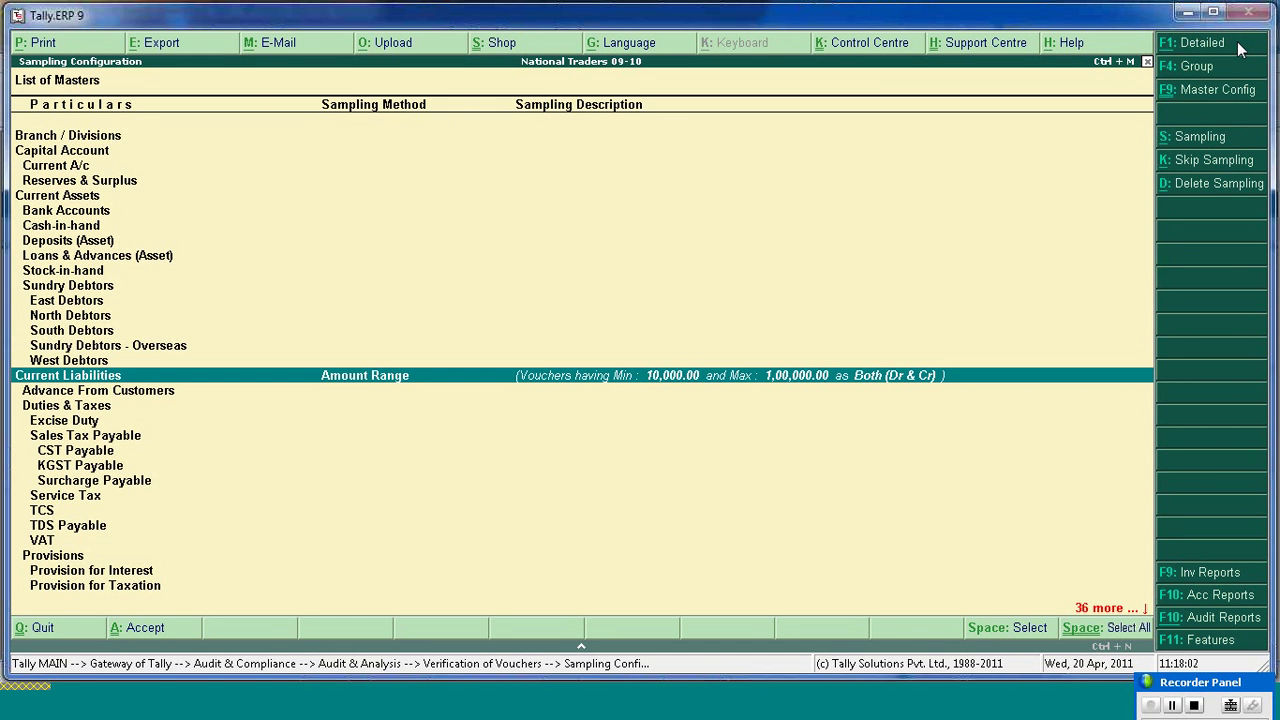
left_click(1190, 185)
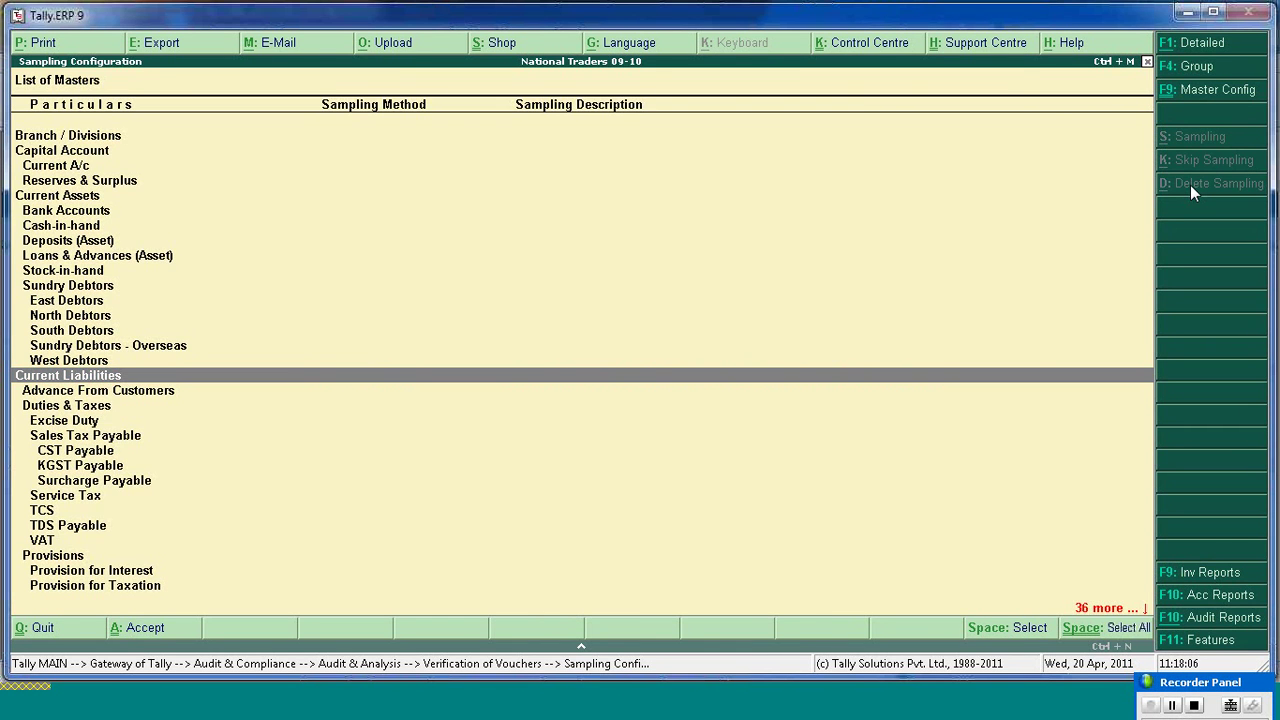
key("Escape")
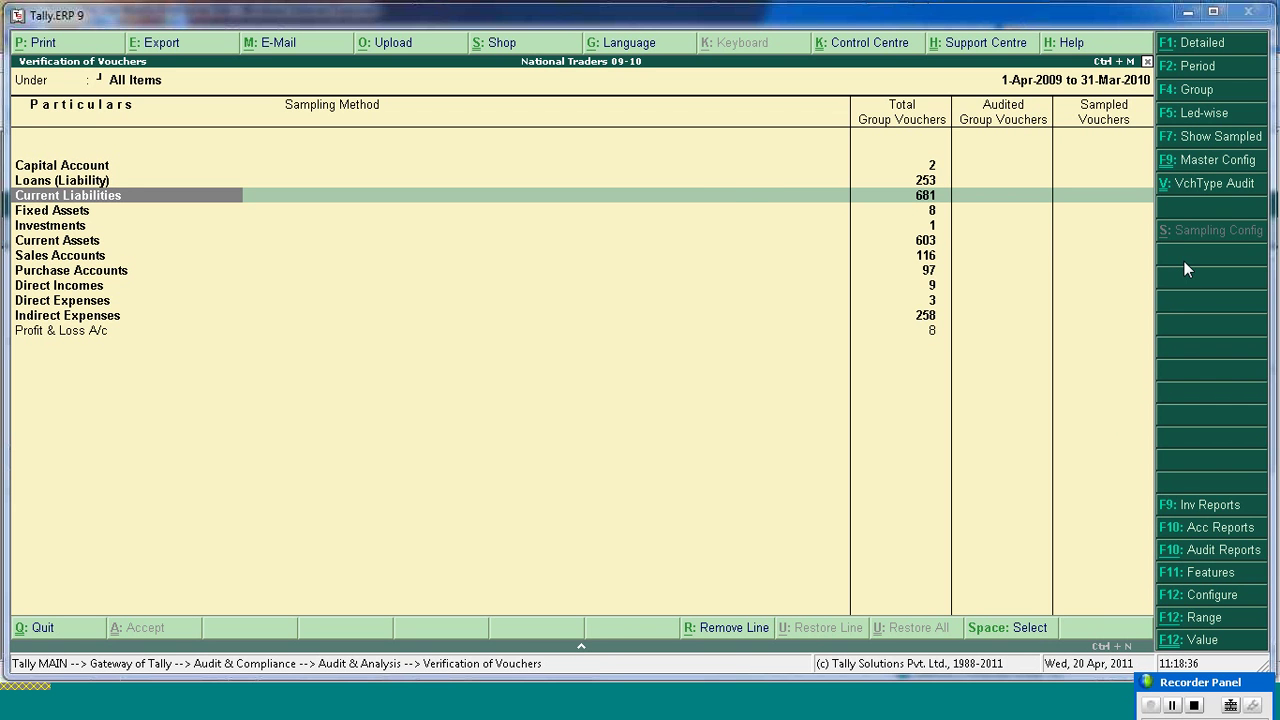
- Select Current Liabilities, open its sampling configuration and choose the Amount Range sampling method
left_click(728, 199)
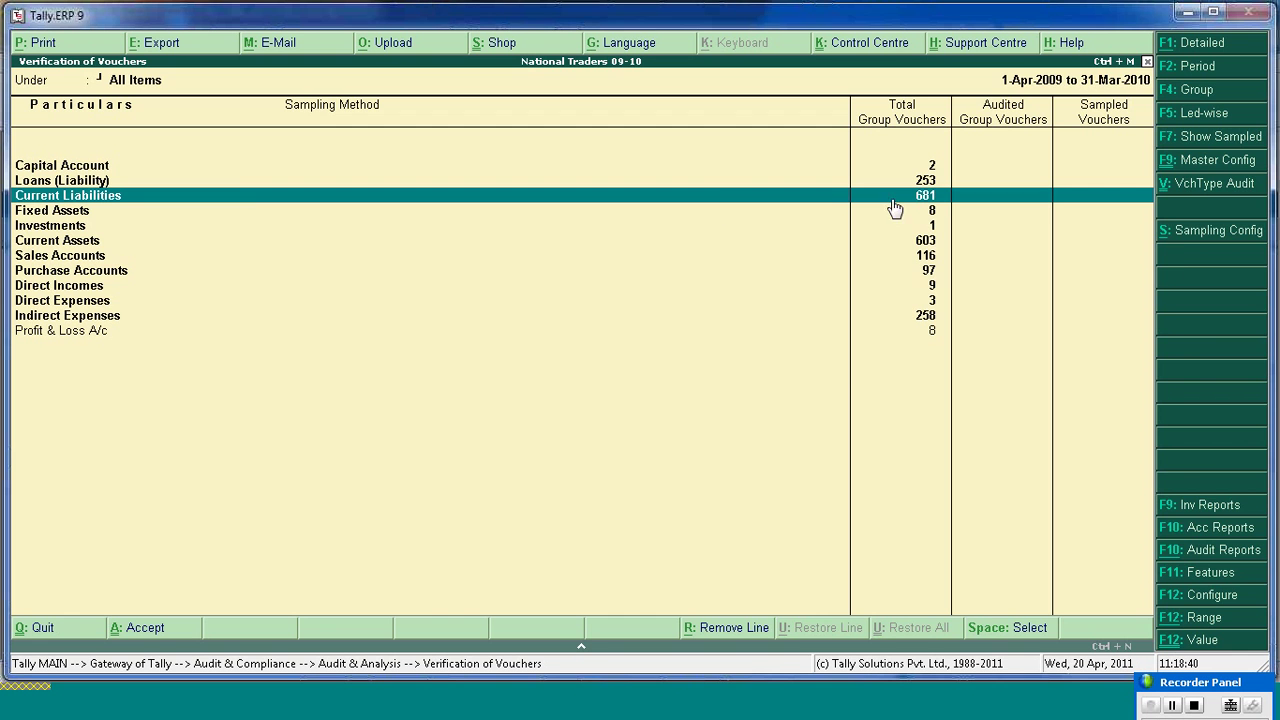
left_click(1190, 236)
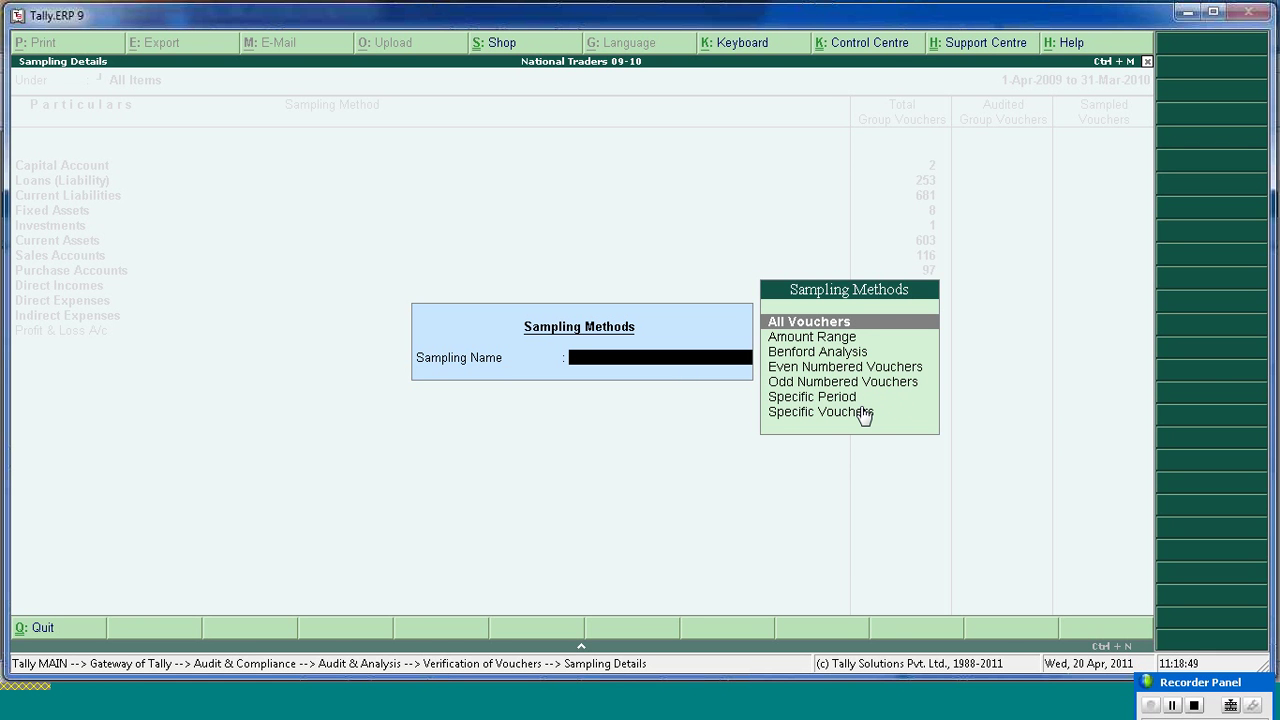
key("Down")
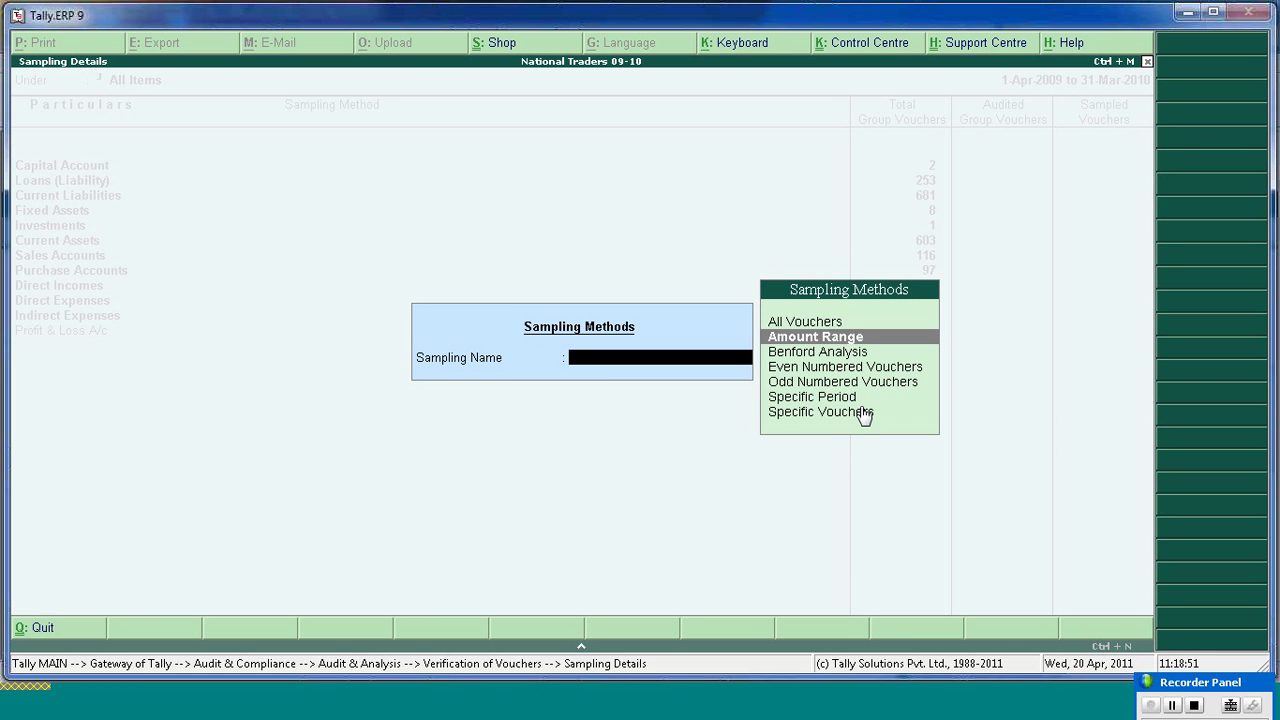
key("Down")
key("Up")
key("Return")
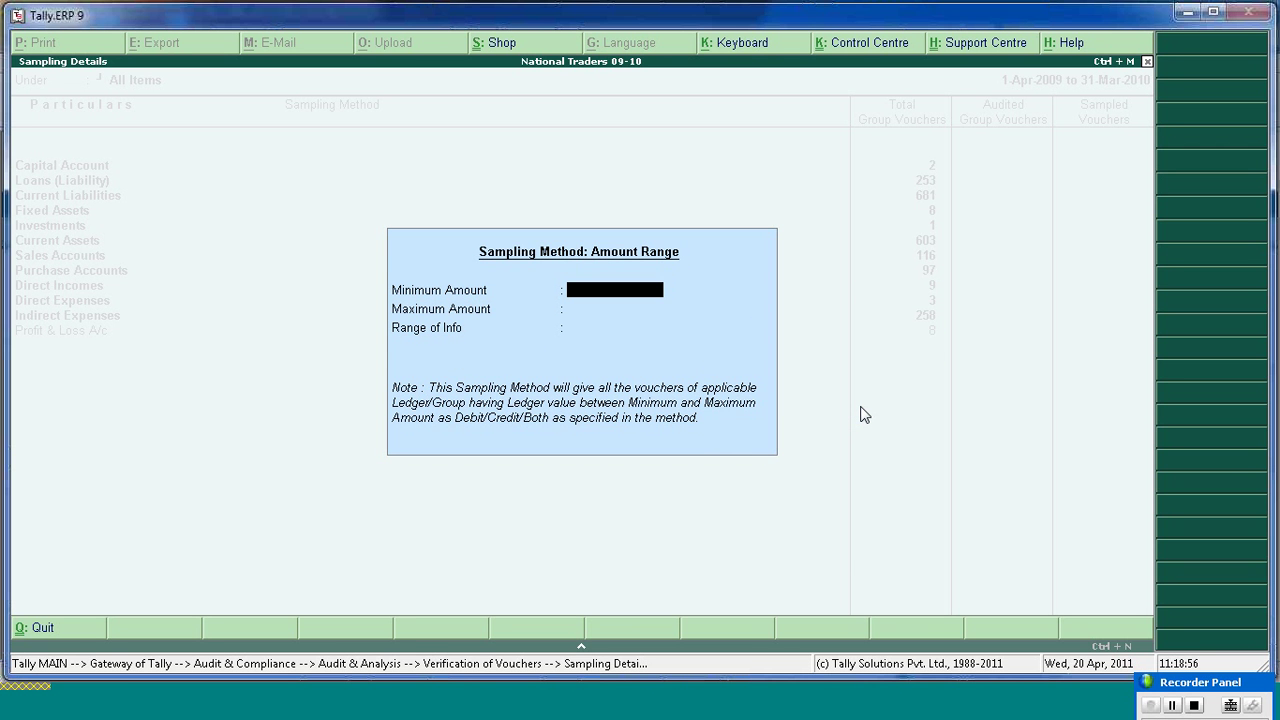
- Set the sampling amount range from 10,000 to 1,00,000 for Both balancing types and accept the sampling for Current Liabilities
type("10000")
key("Return")
type("100000")
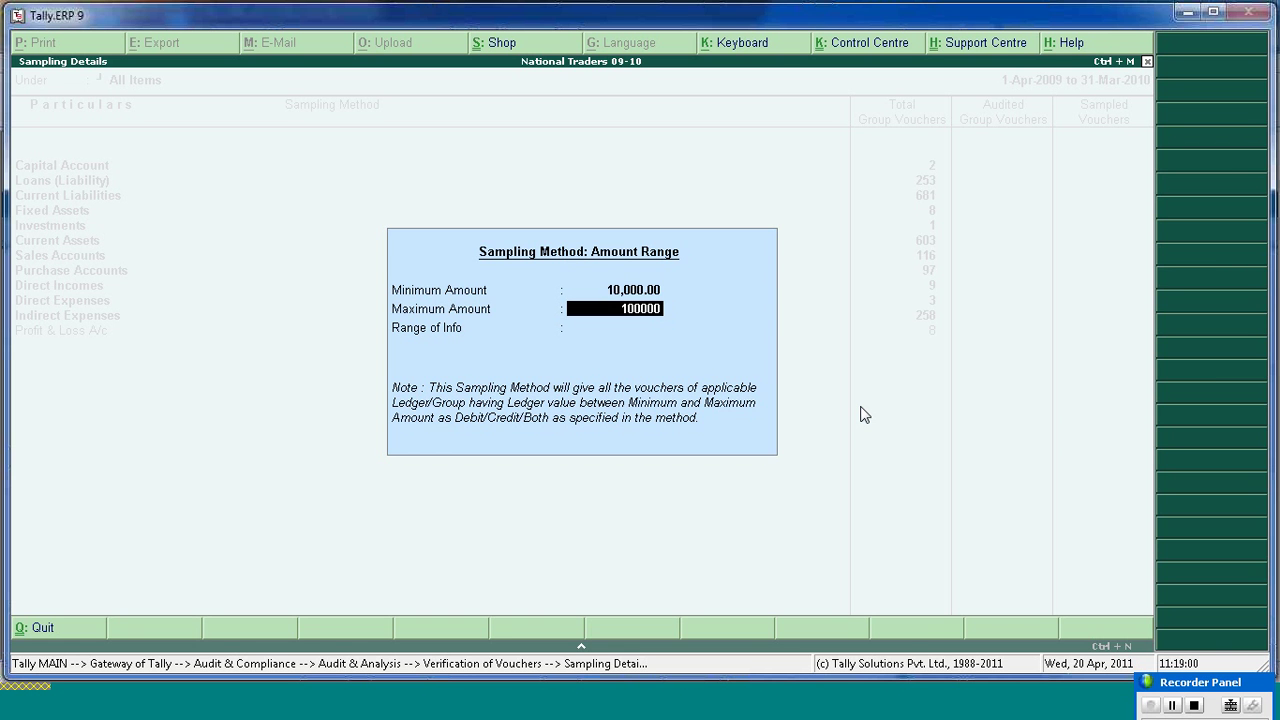
key("Return")
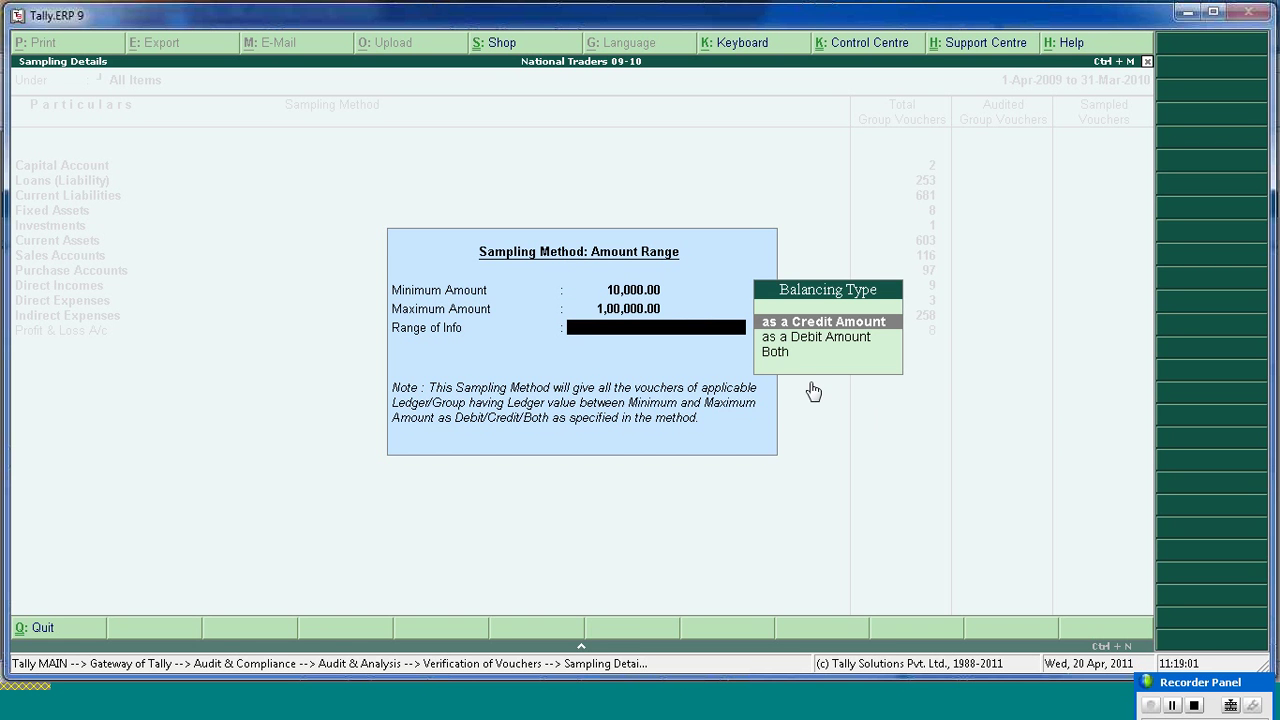
left_click(790, 358)
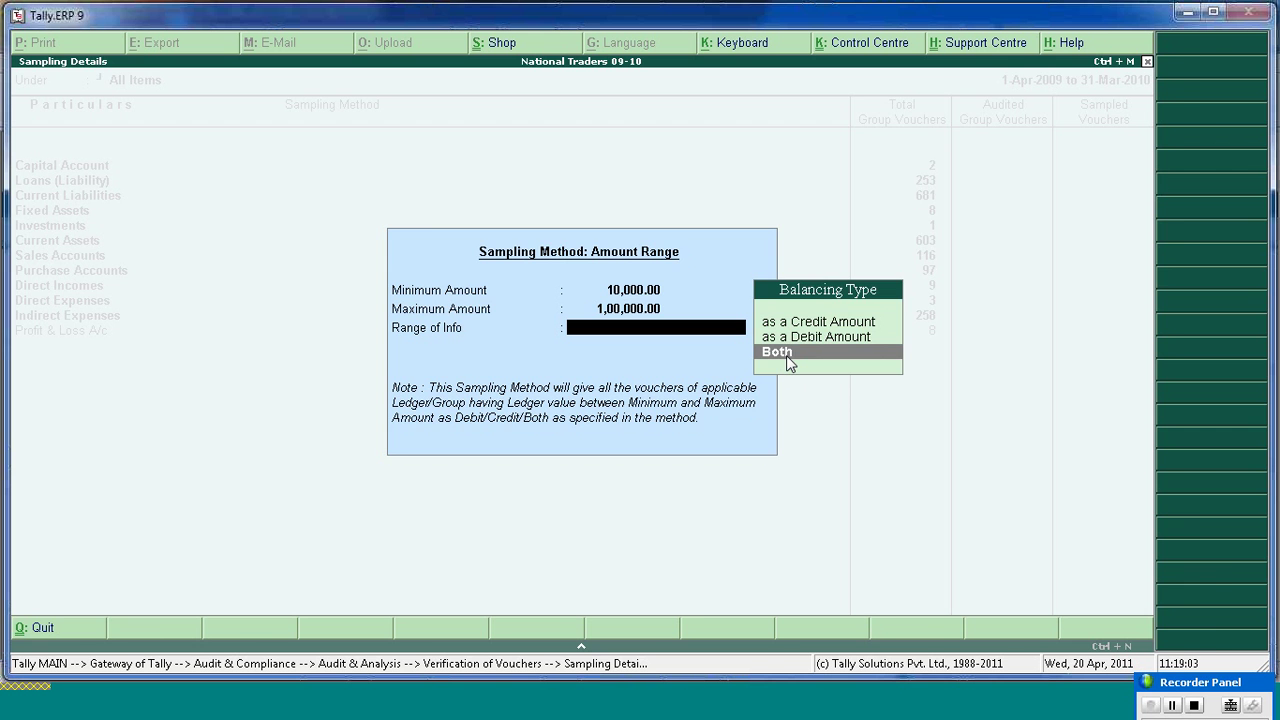
left_click(788, 354)
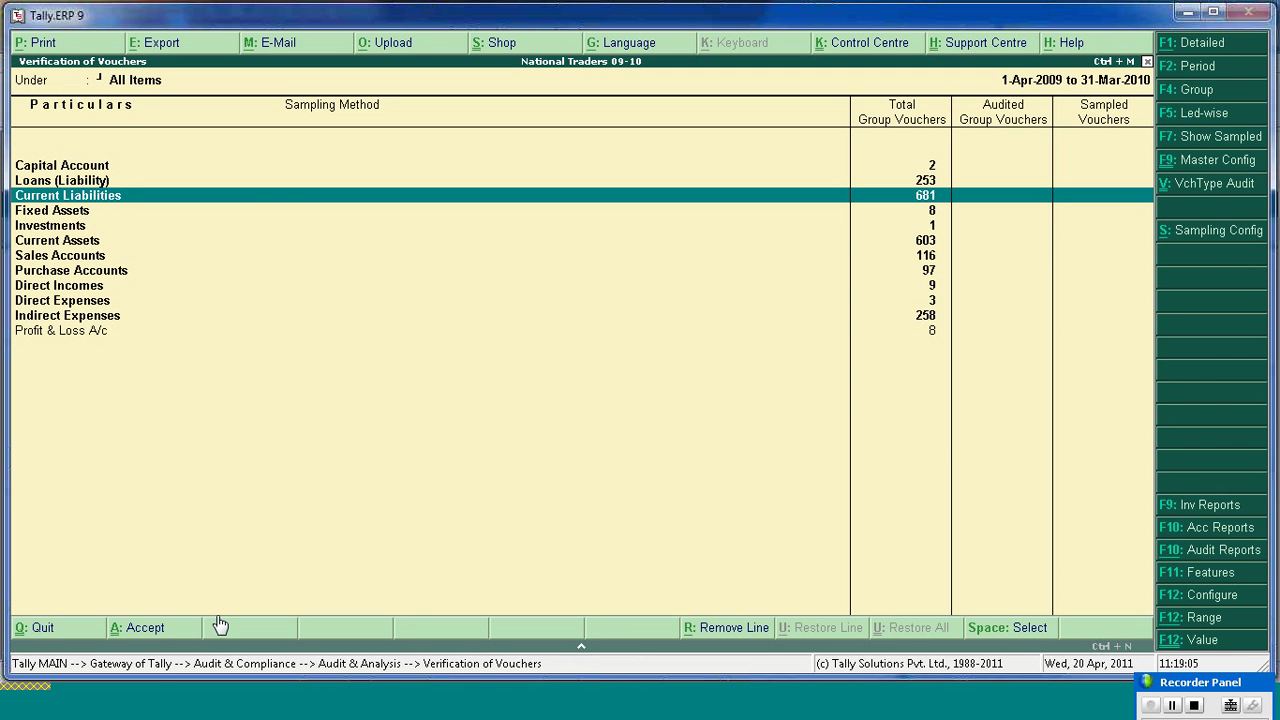
left_click(160, 630)
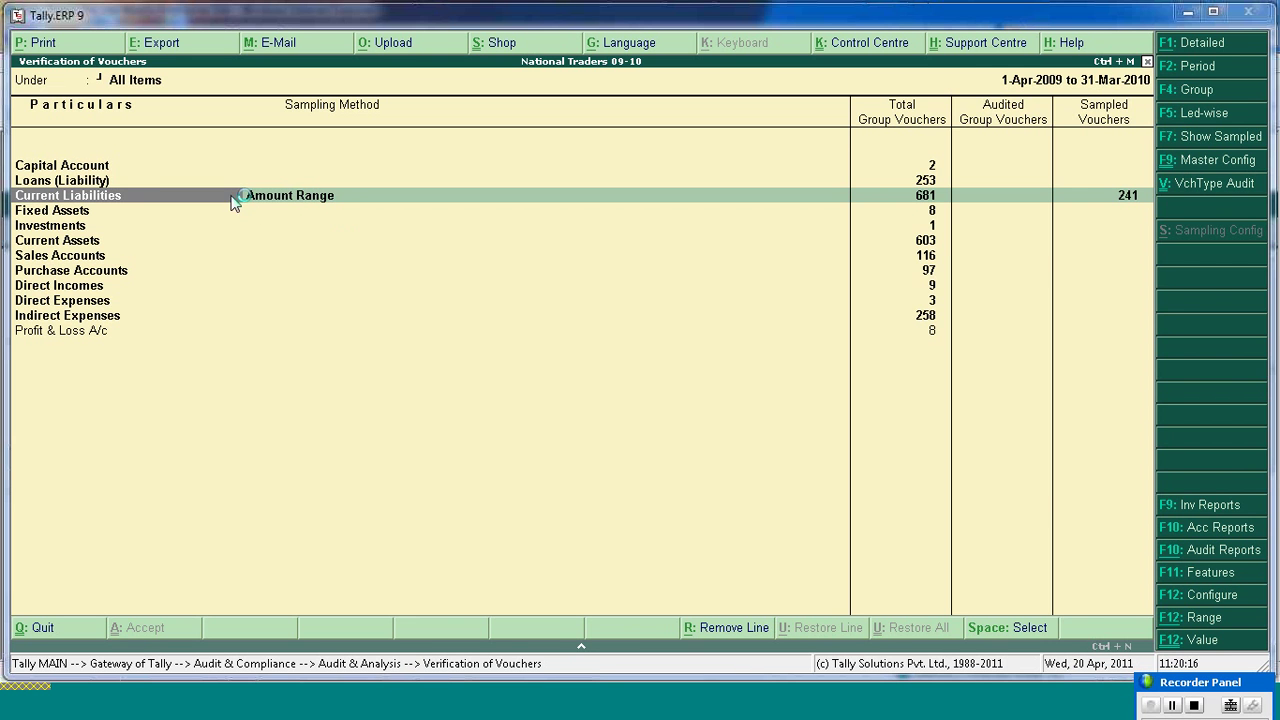
- Check the sampled voucher total in Audit & Analysis, and review the Current Liabilities figures in Verification of Vouchers
key("Escape")
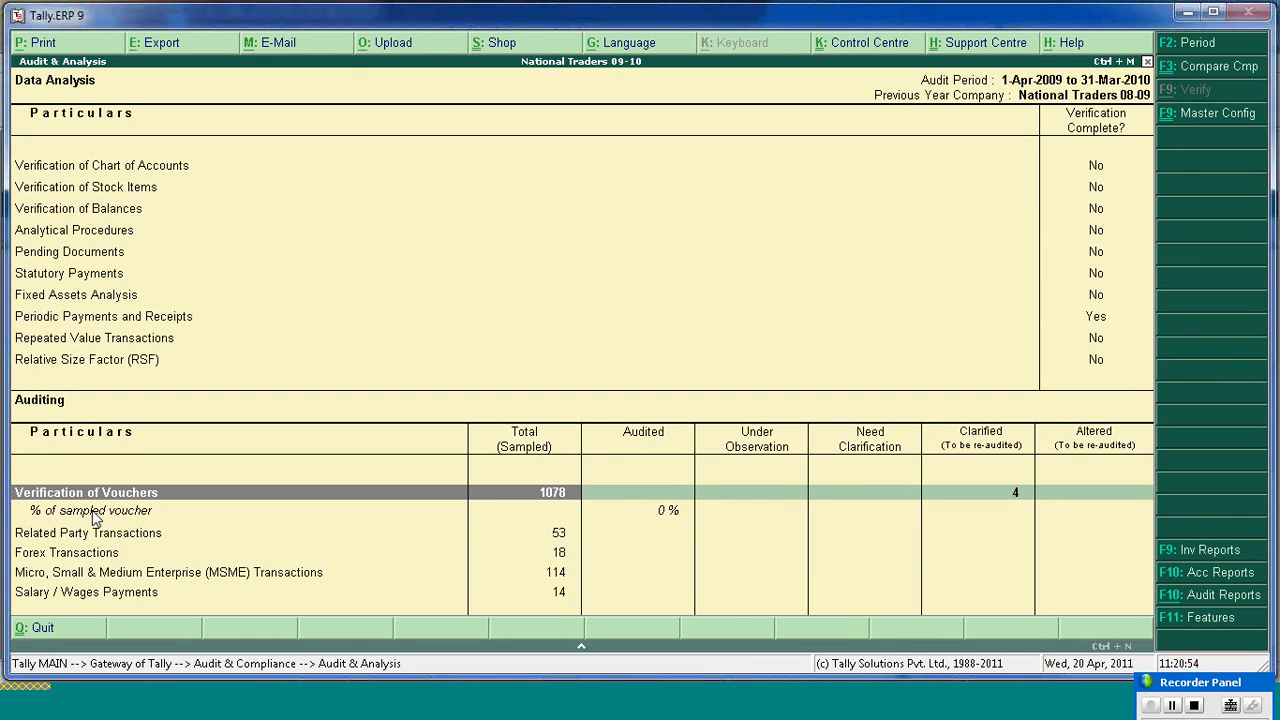
key("Return")
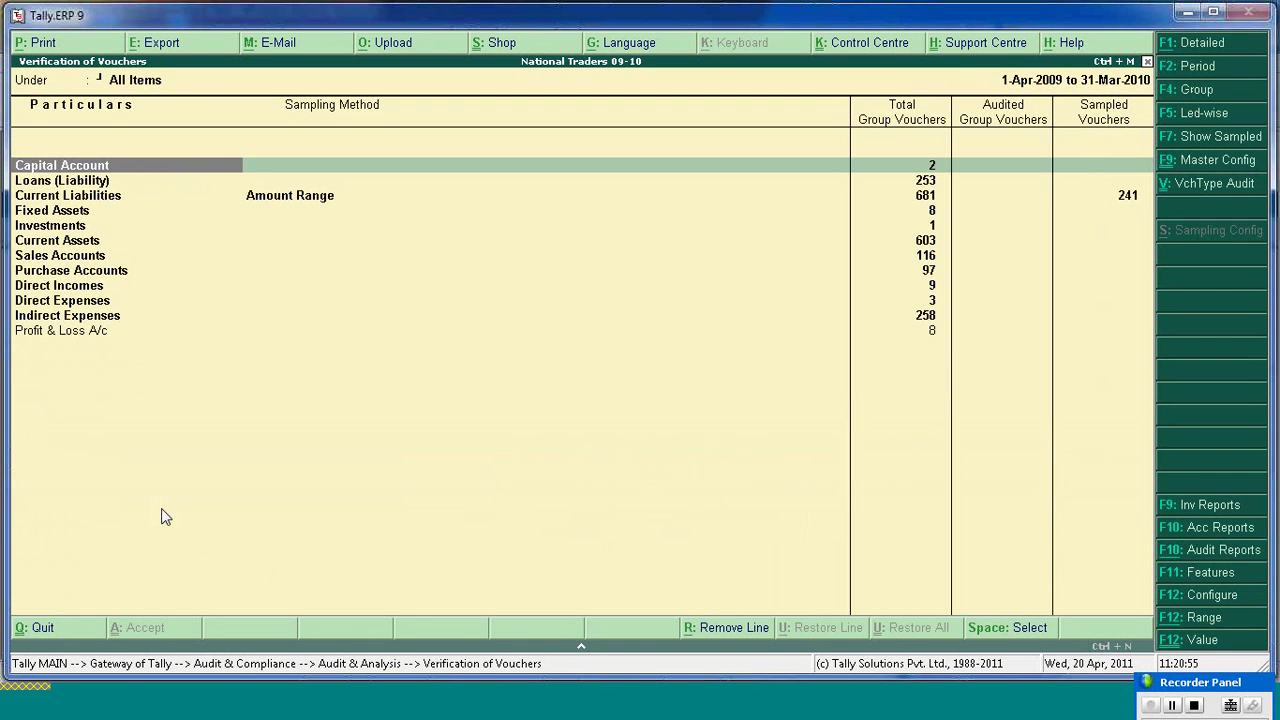
key("Down")
key("Down")
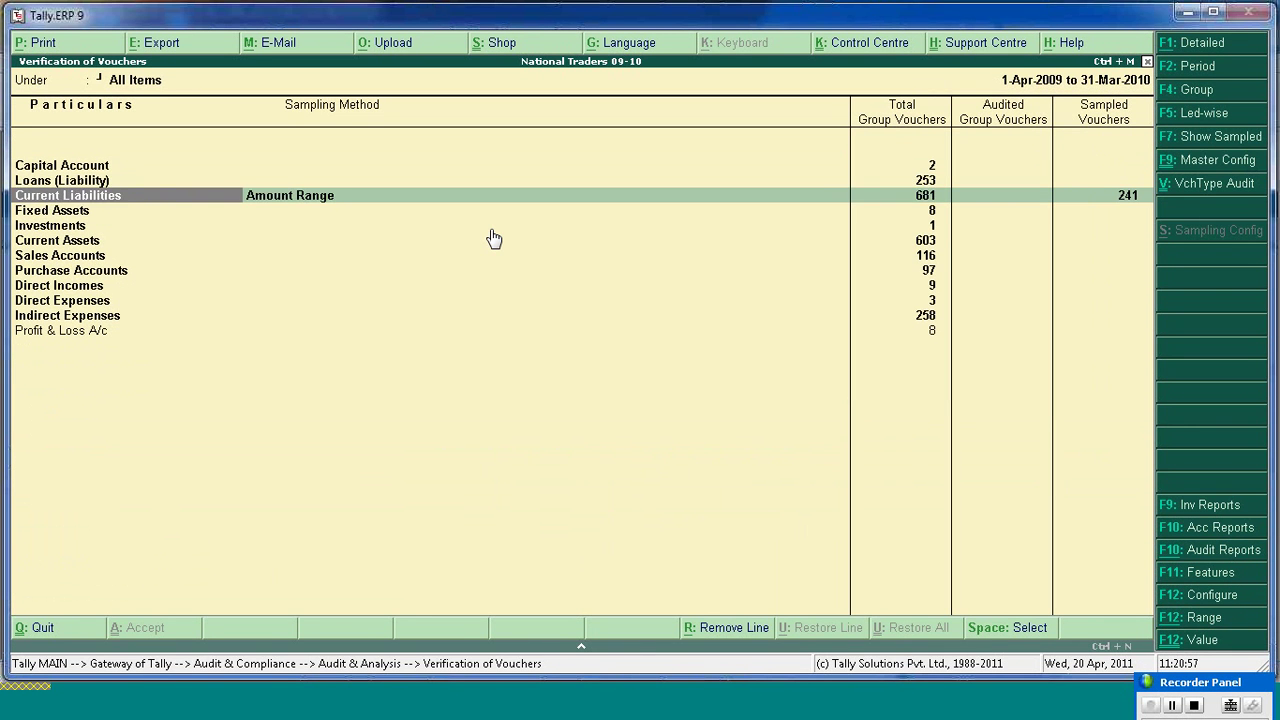
key("Right")
key("Left")
key("Right")
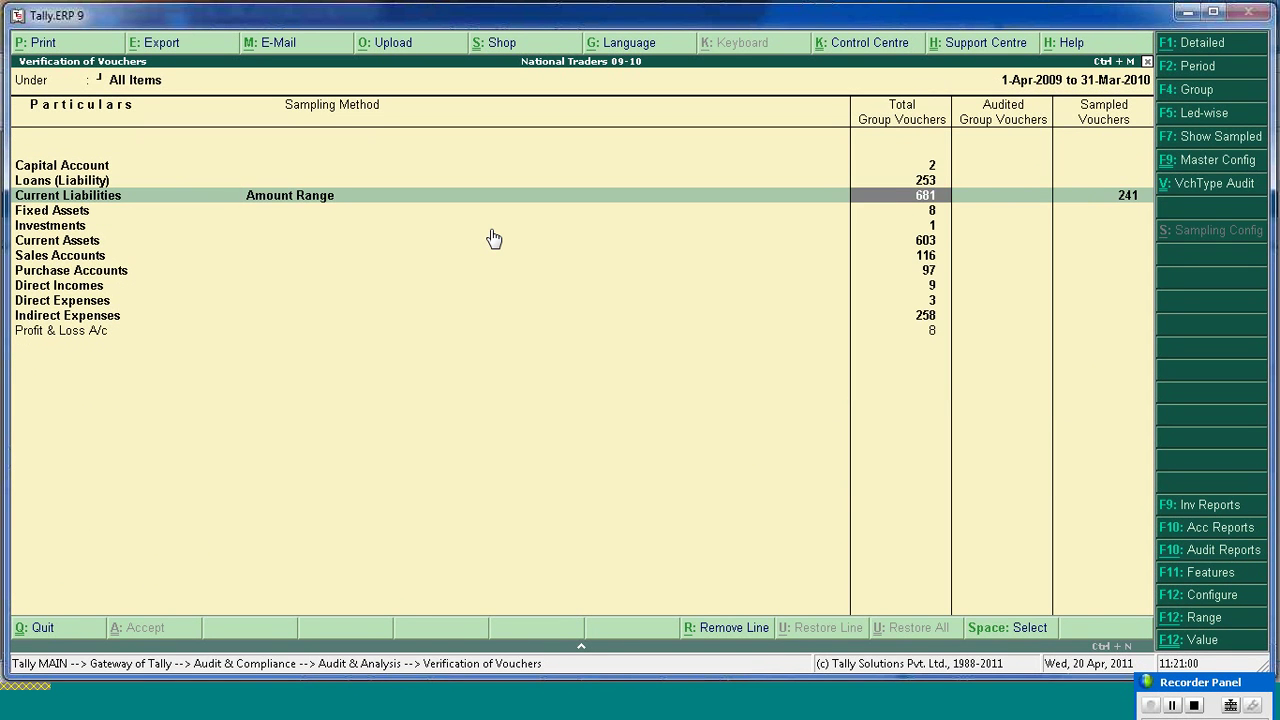
key("Left")
- Select Current Assets, open its sampling configuration and choose the Specific Period sampling method
key("Down")
key("Down")
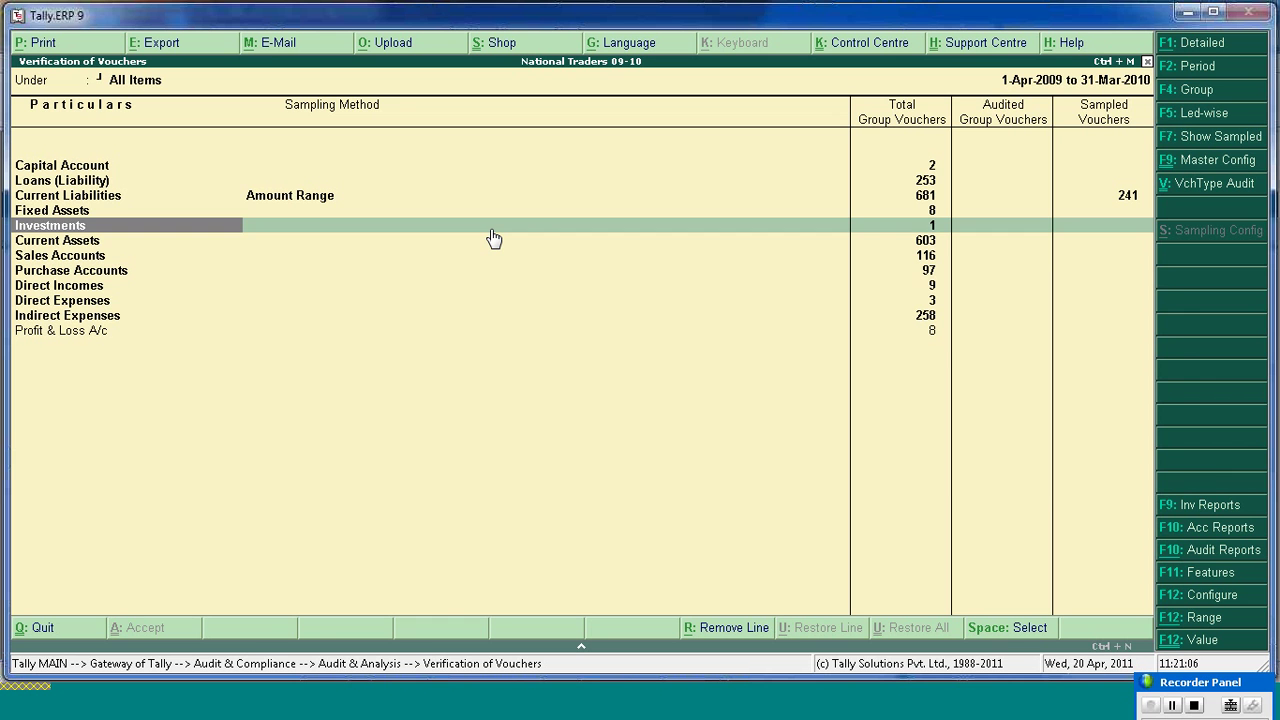
key("Down")
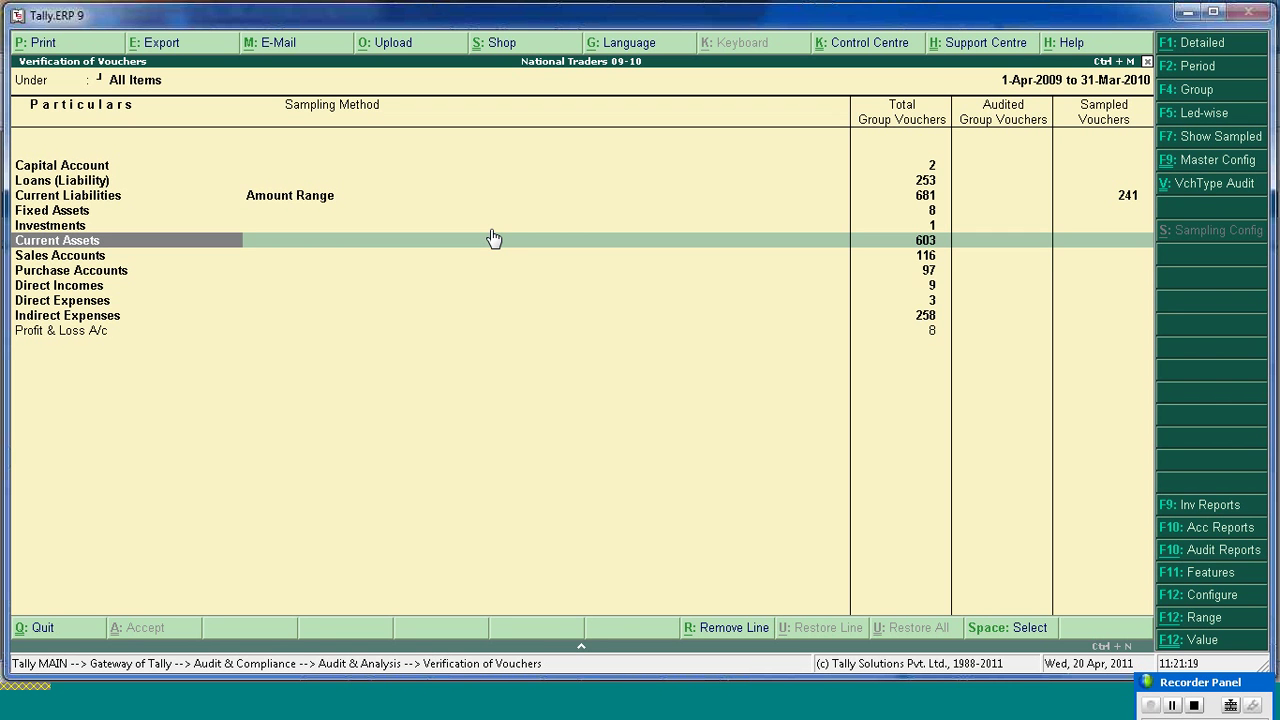
key("space")
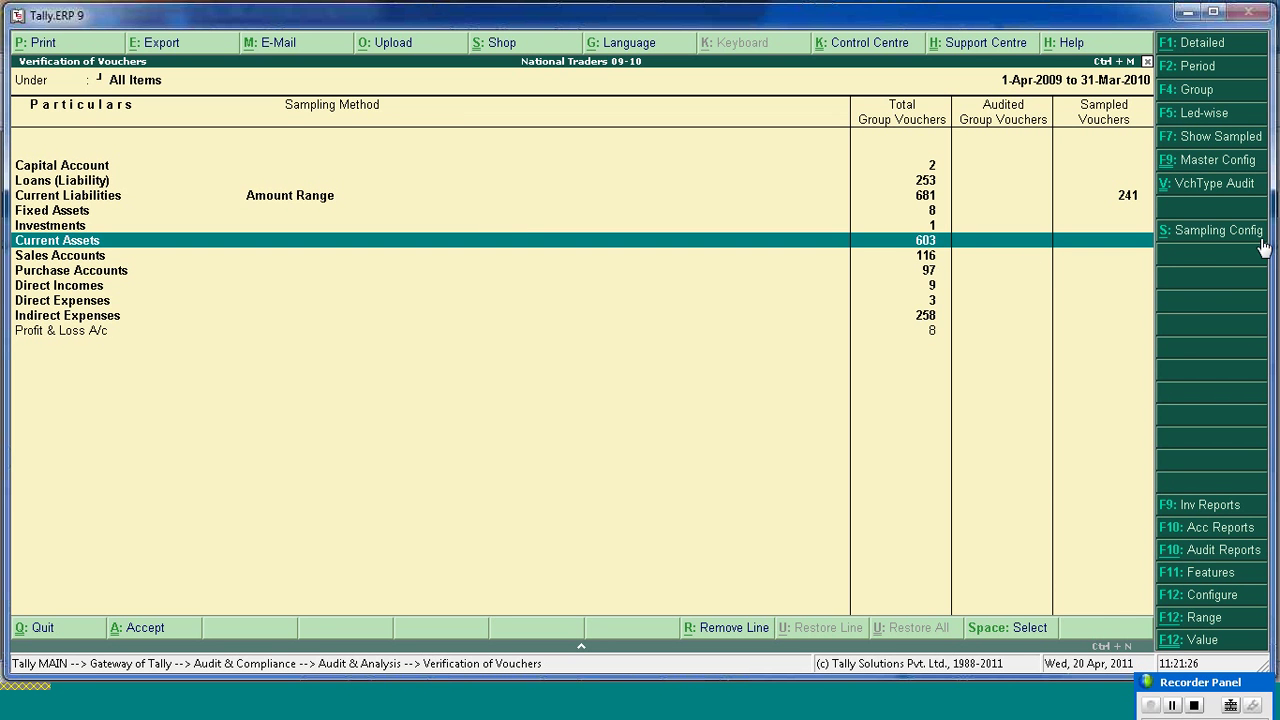
left_click(1209, 237)
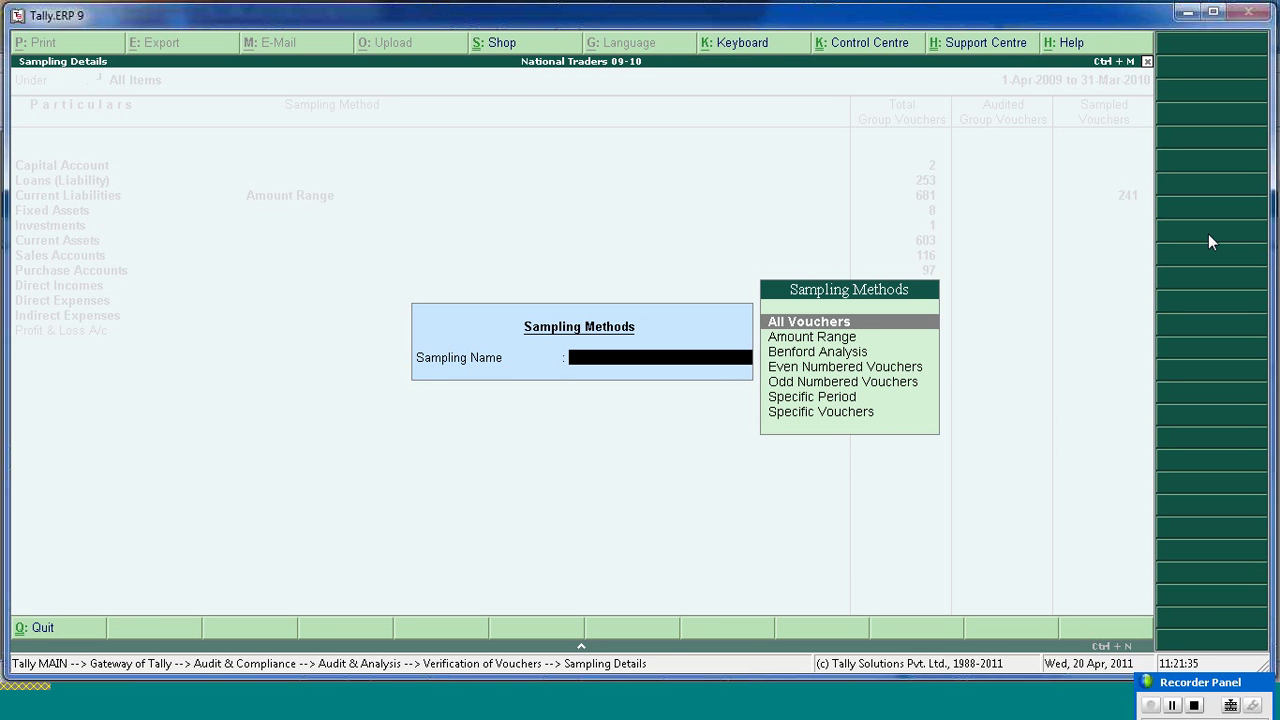
left_click(834, 341)
key("Down")
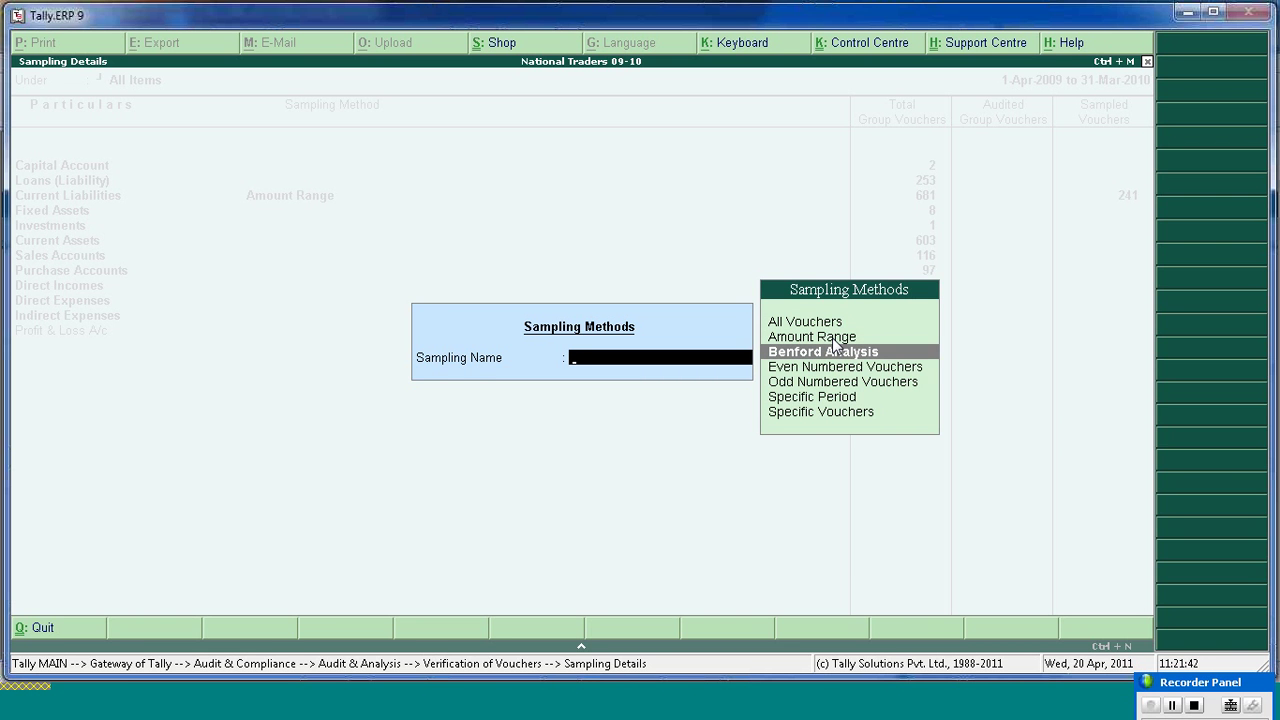
key("Down")
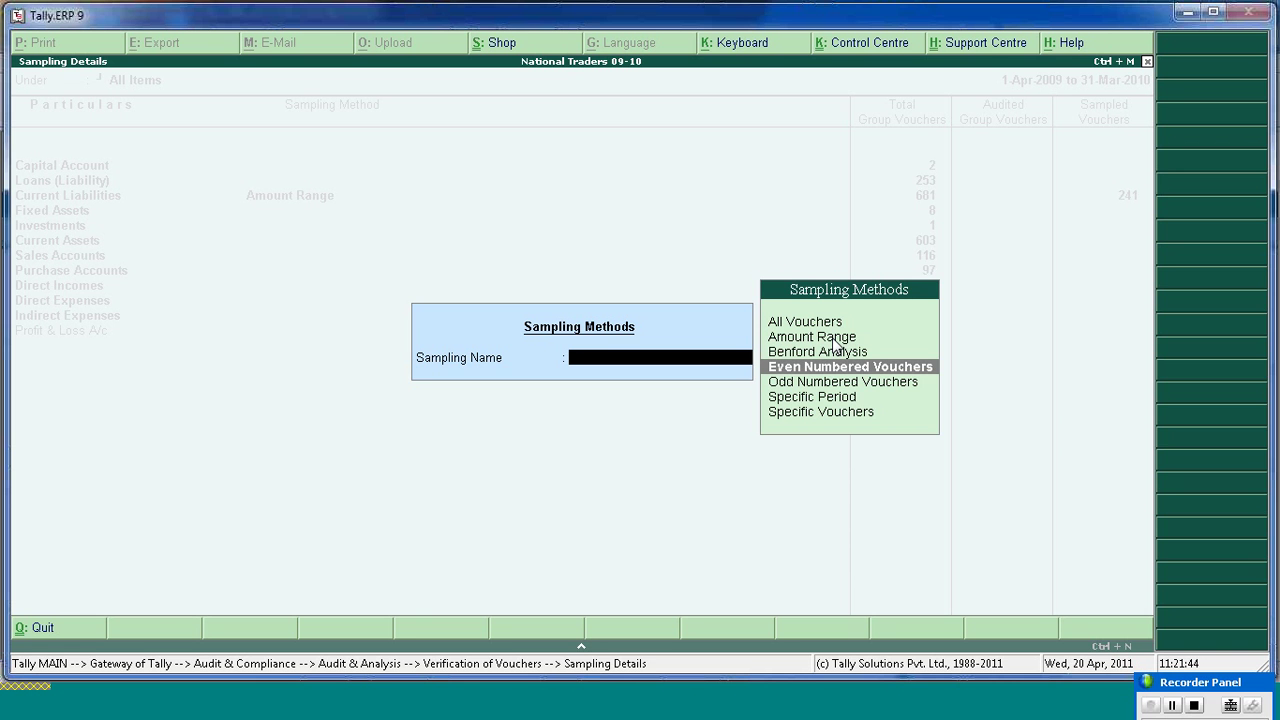
key("Down")
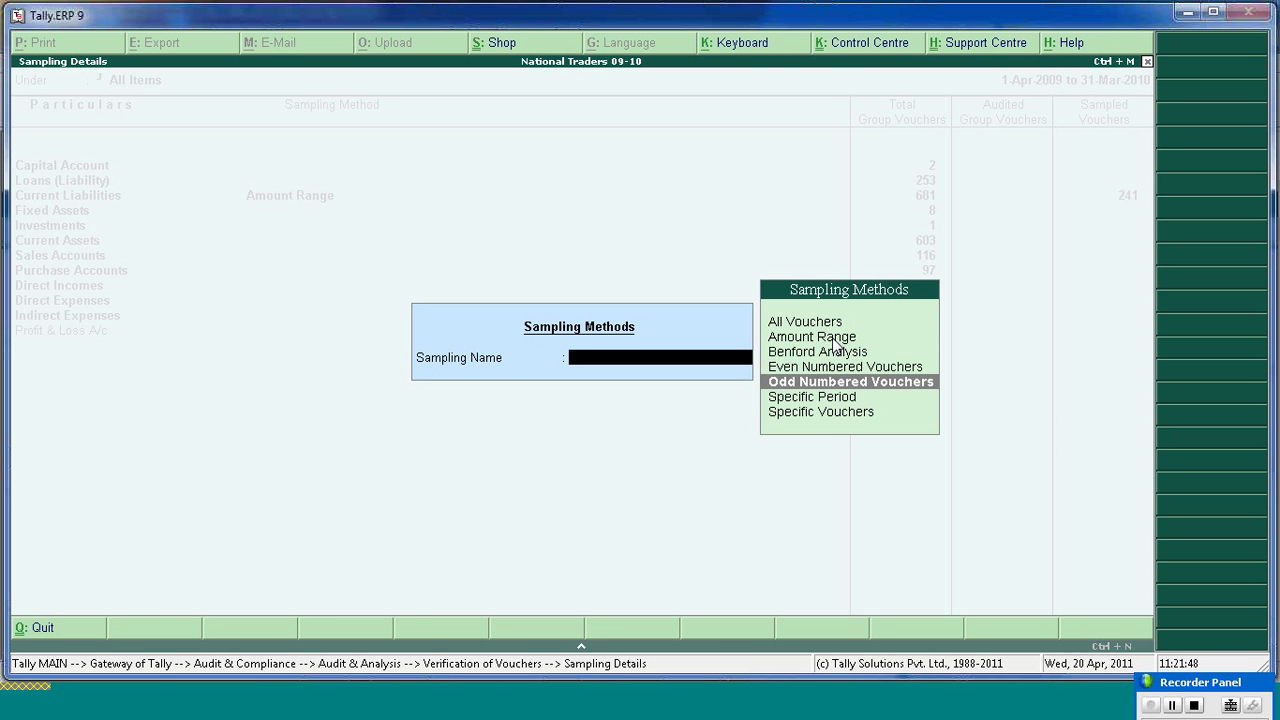
key("Down")
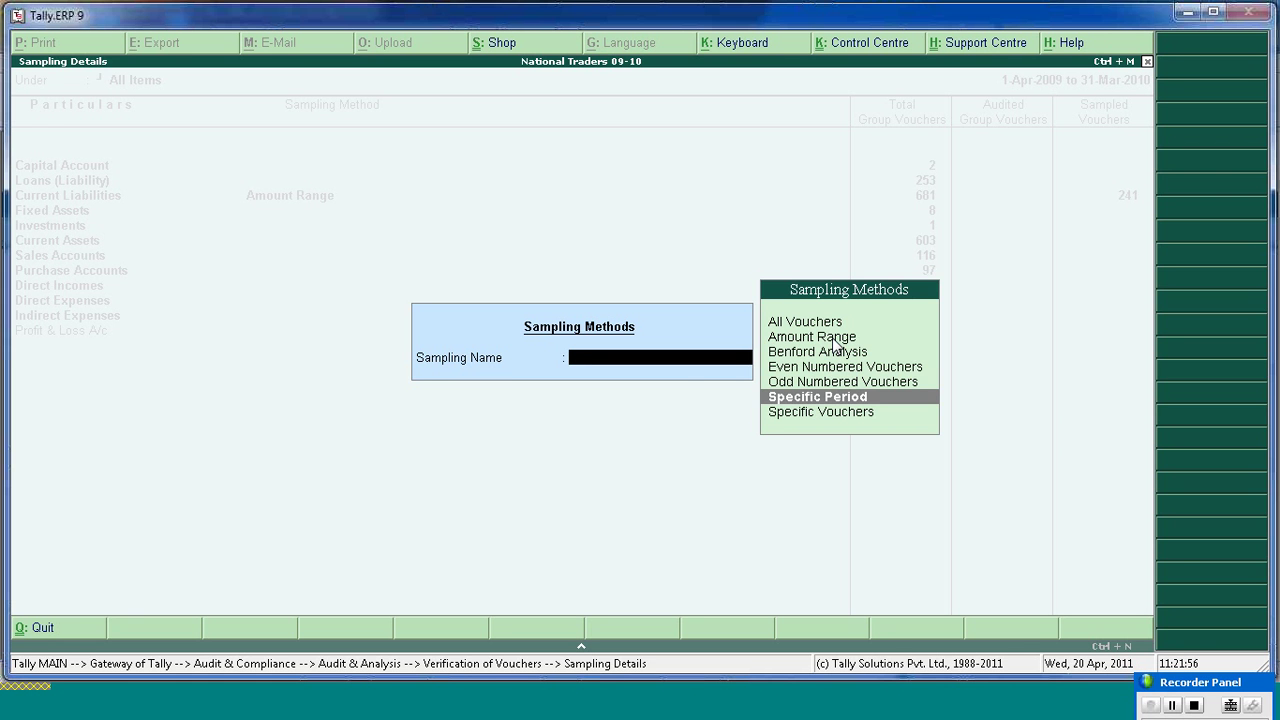
key("Return")
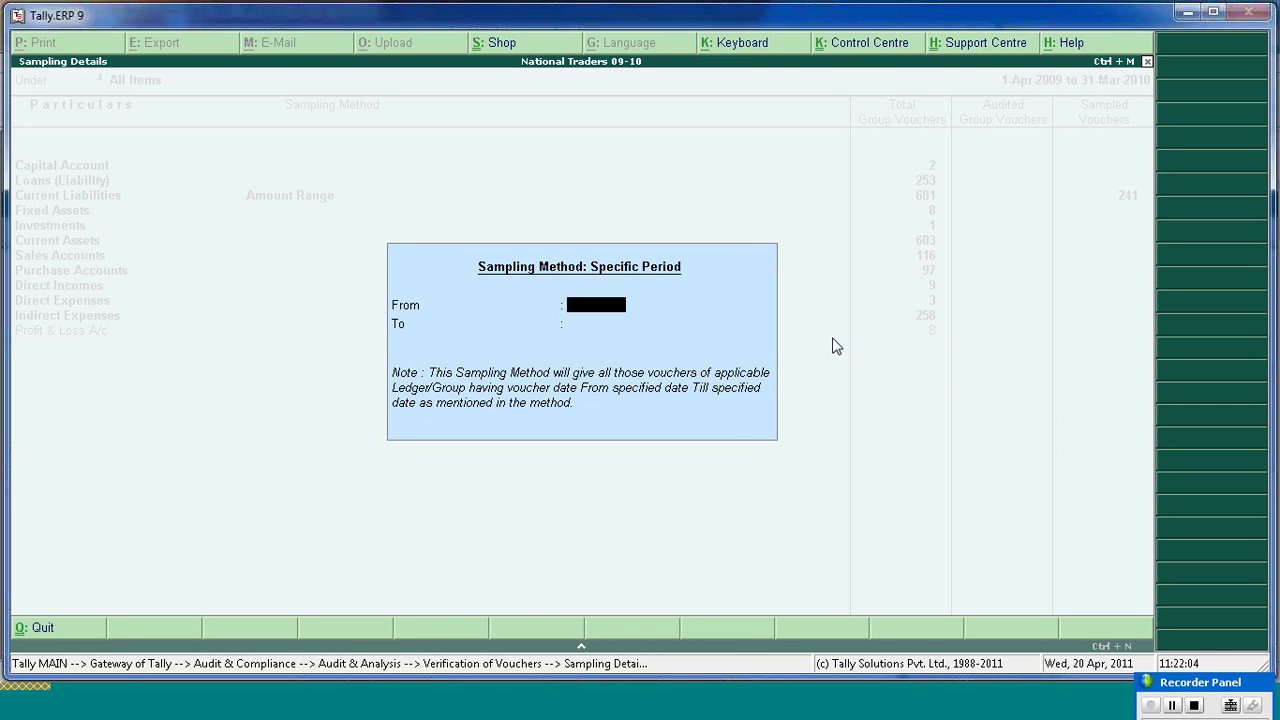
- Set the sampling period from 1-9-2009 to 31 Mar 2010 and accept the sampling for Current Assets
type("Sep 09")
key("Return")
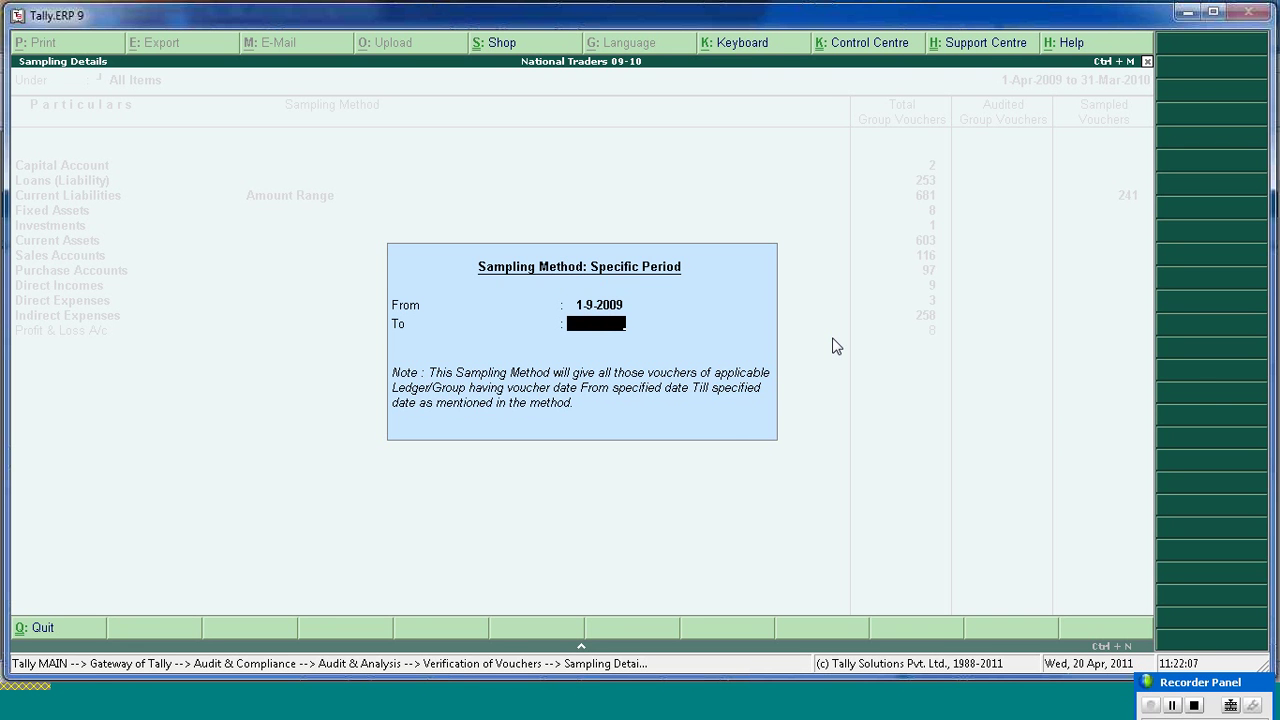
type("31 Mar 10")
key("Return")
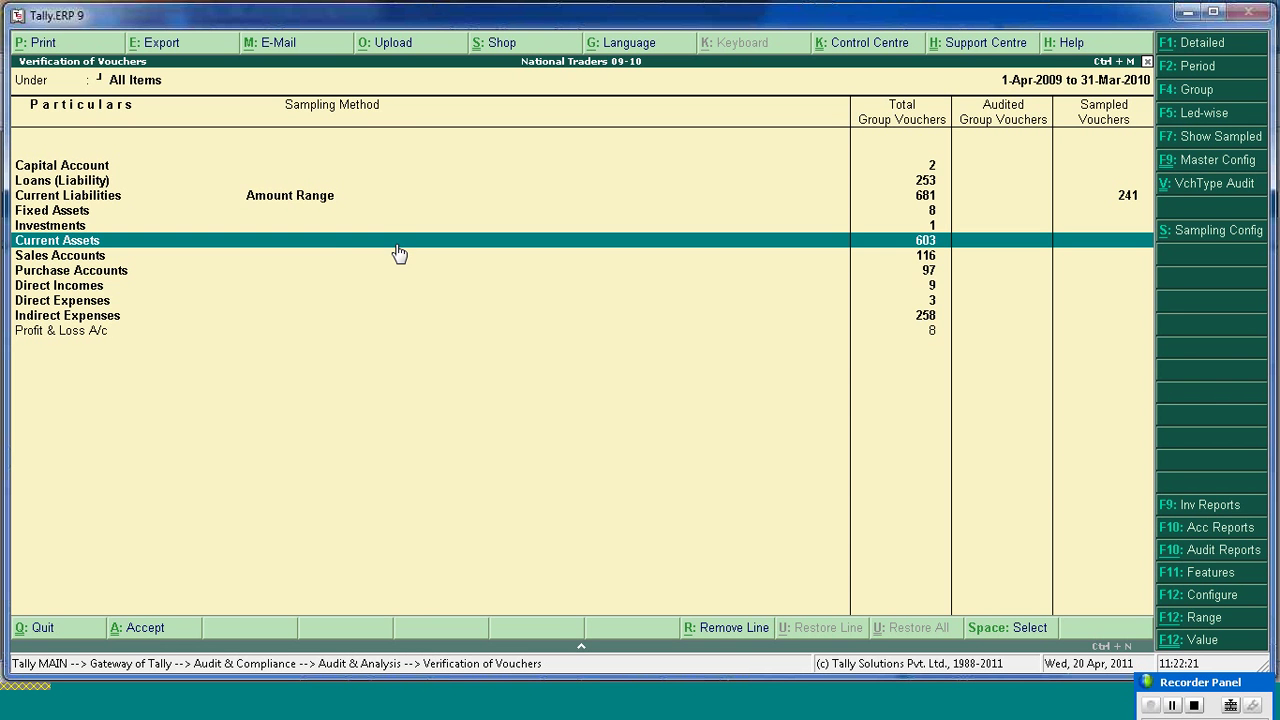
left_click(148, 627)
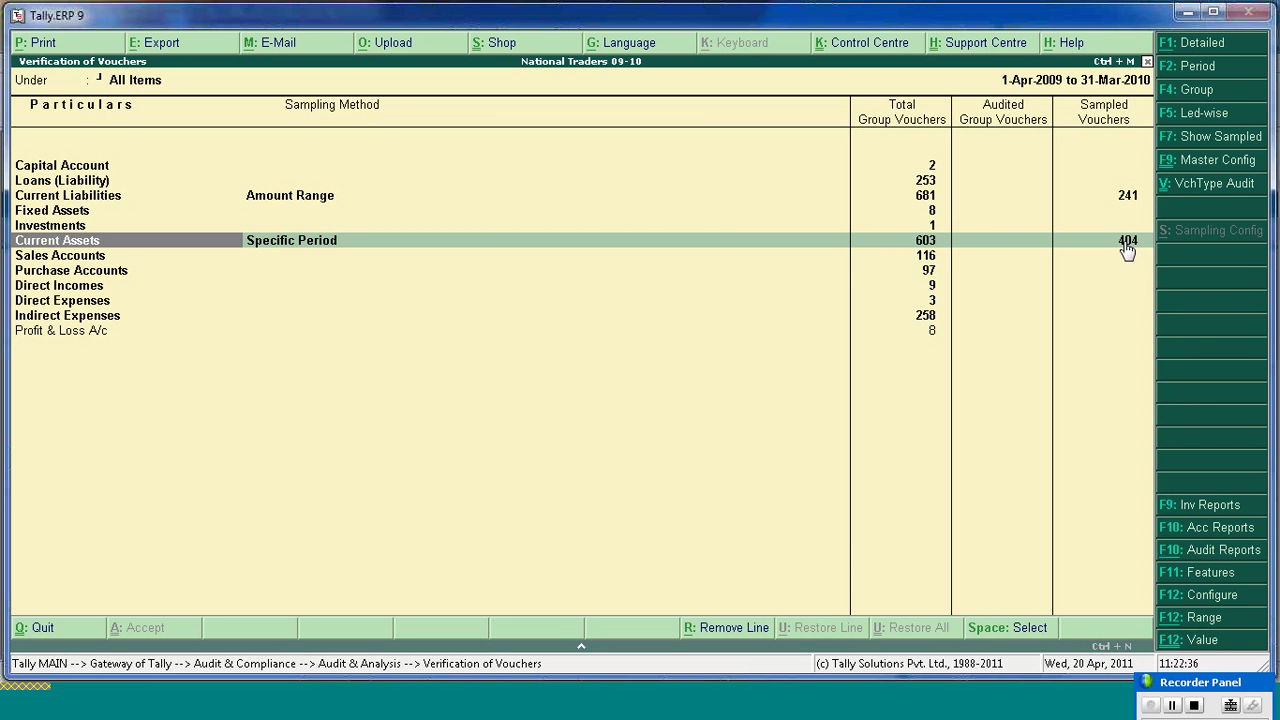
- Drill down from the sampled vouchers of Current Assets through Sundry Debtors and East Debtors to a debtor's ledger vouchers
key("Right")
key("Right")
key("Return")
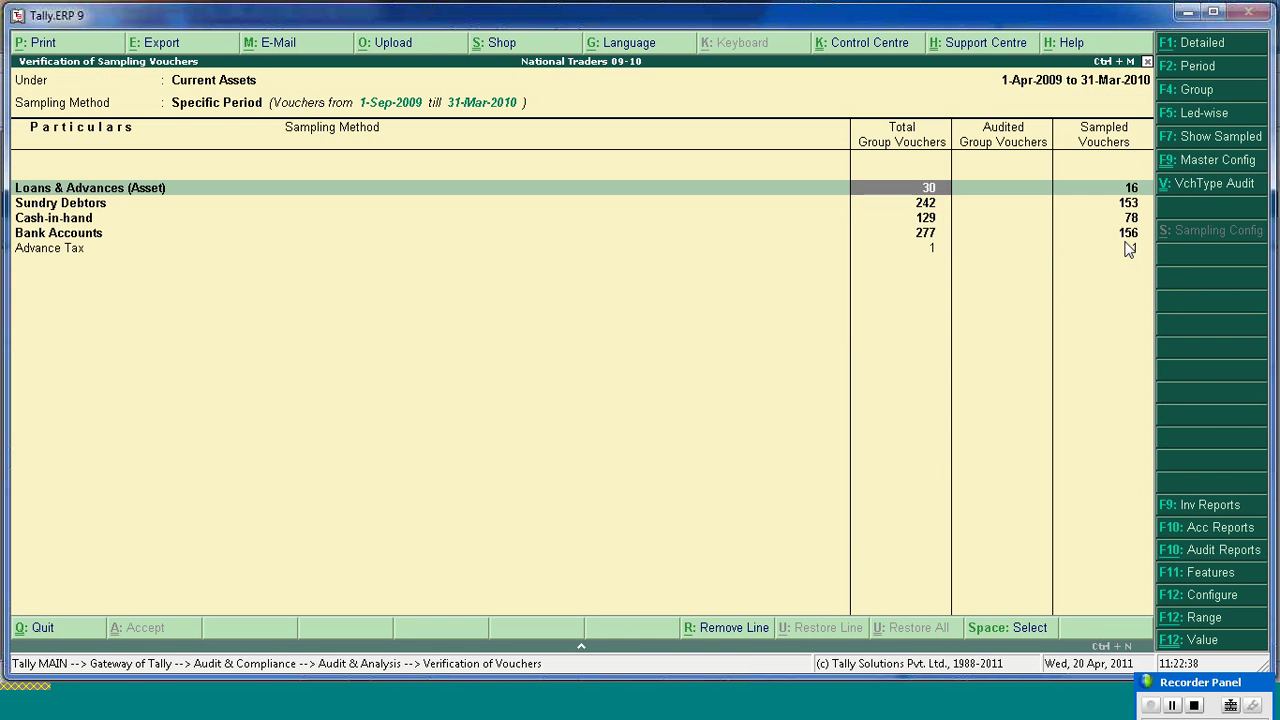
key("Down")
key("Return")
key("Right")
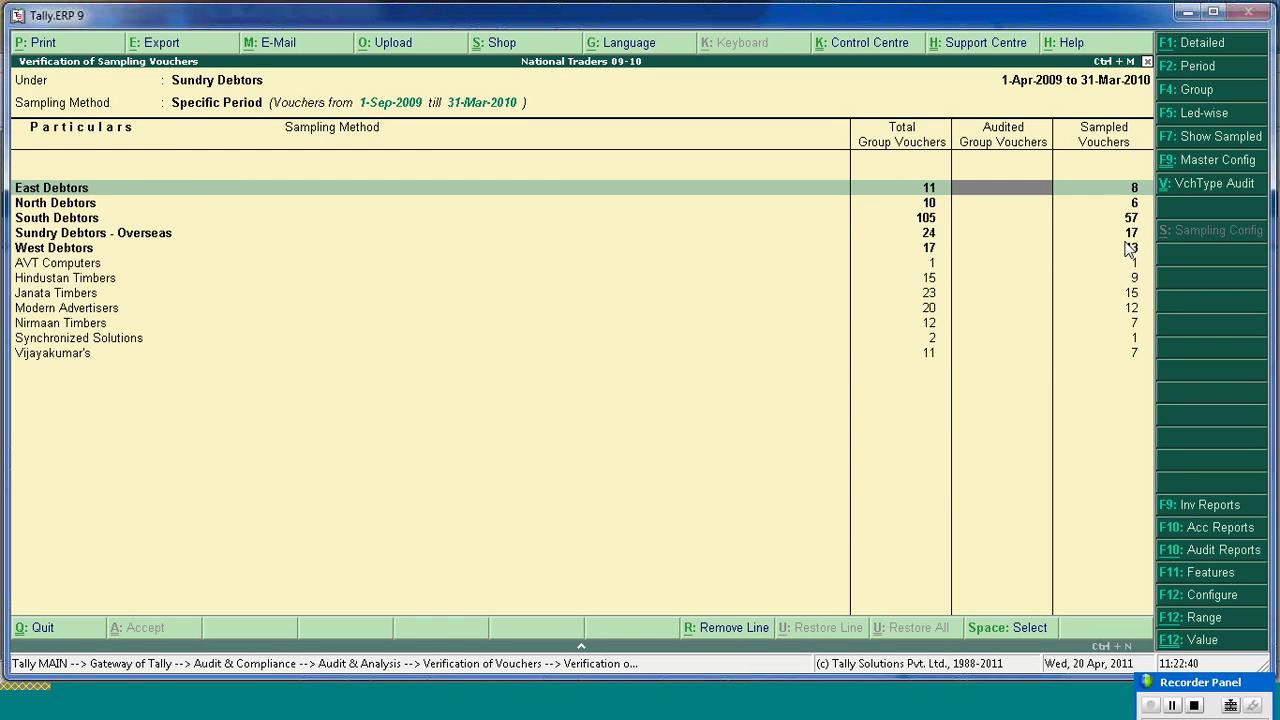
key("Return")
key("Return")
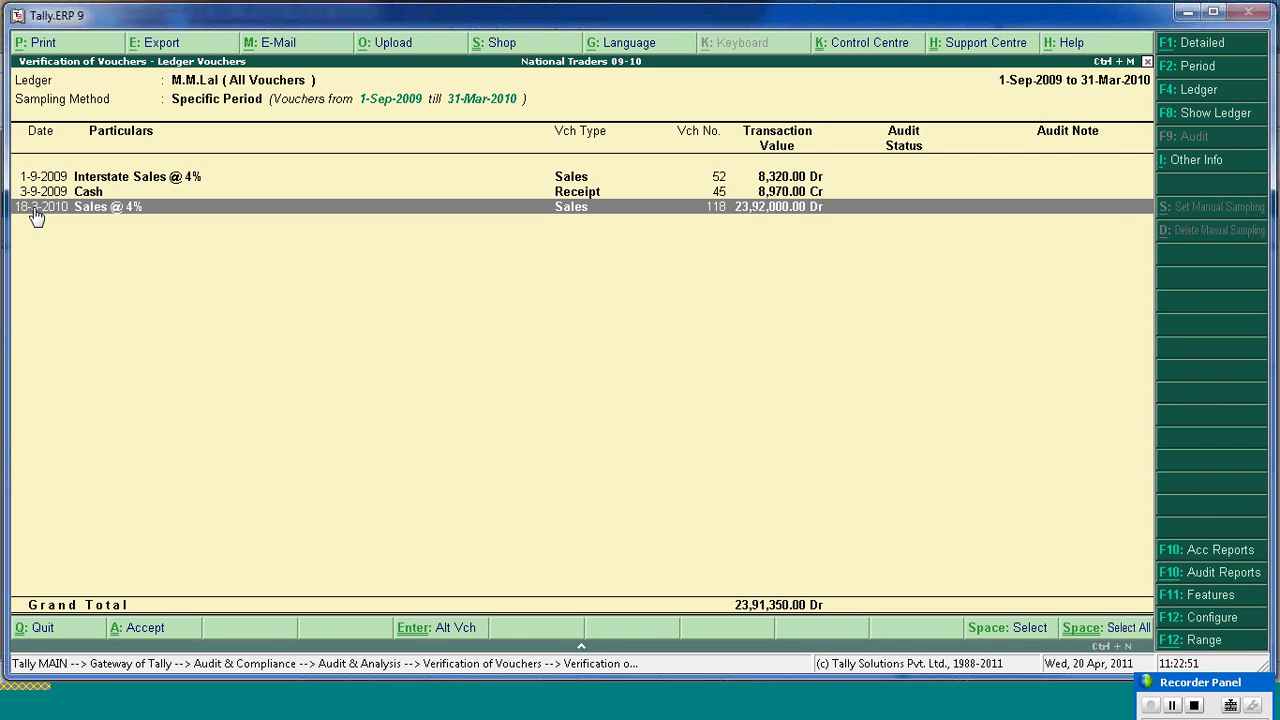
- Leave the debtor's ledger vouchers and return to the Audit & Analysis dashboard
key("Escape")
key("Escape")
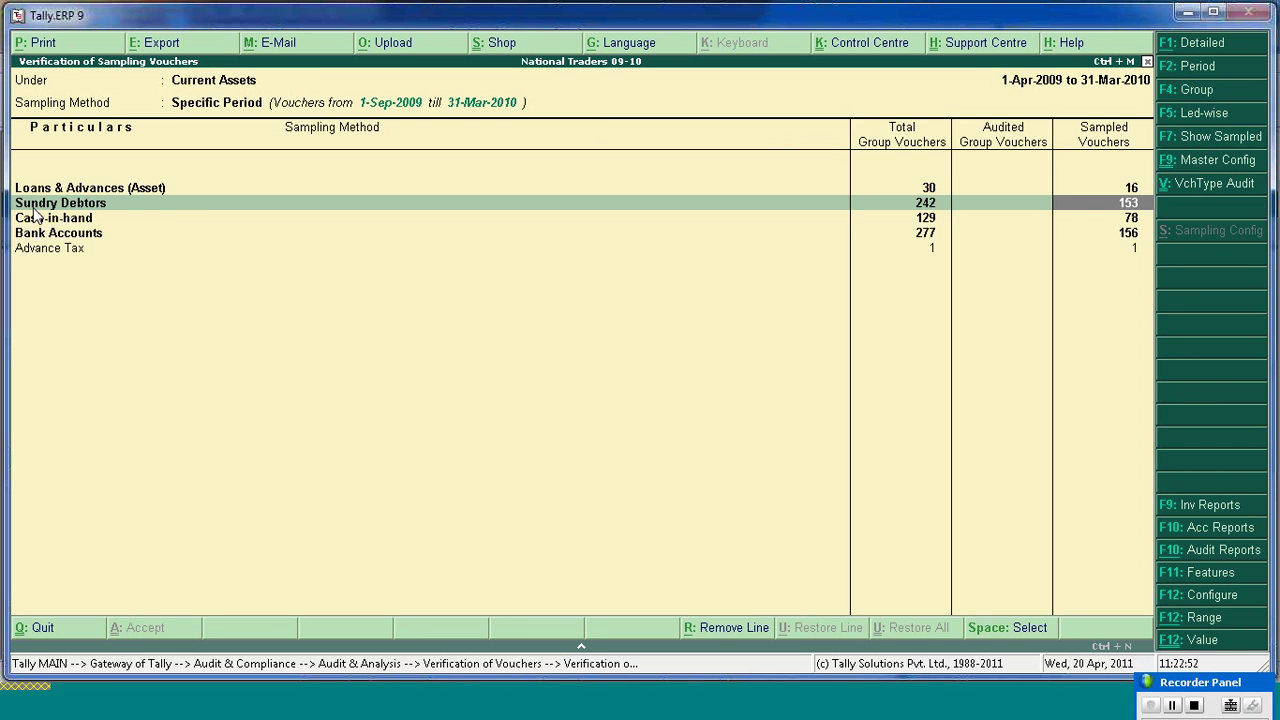
key("Escape")
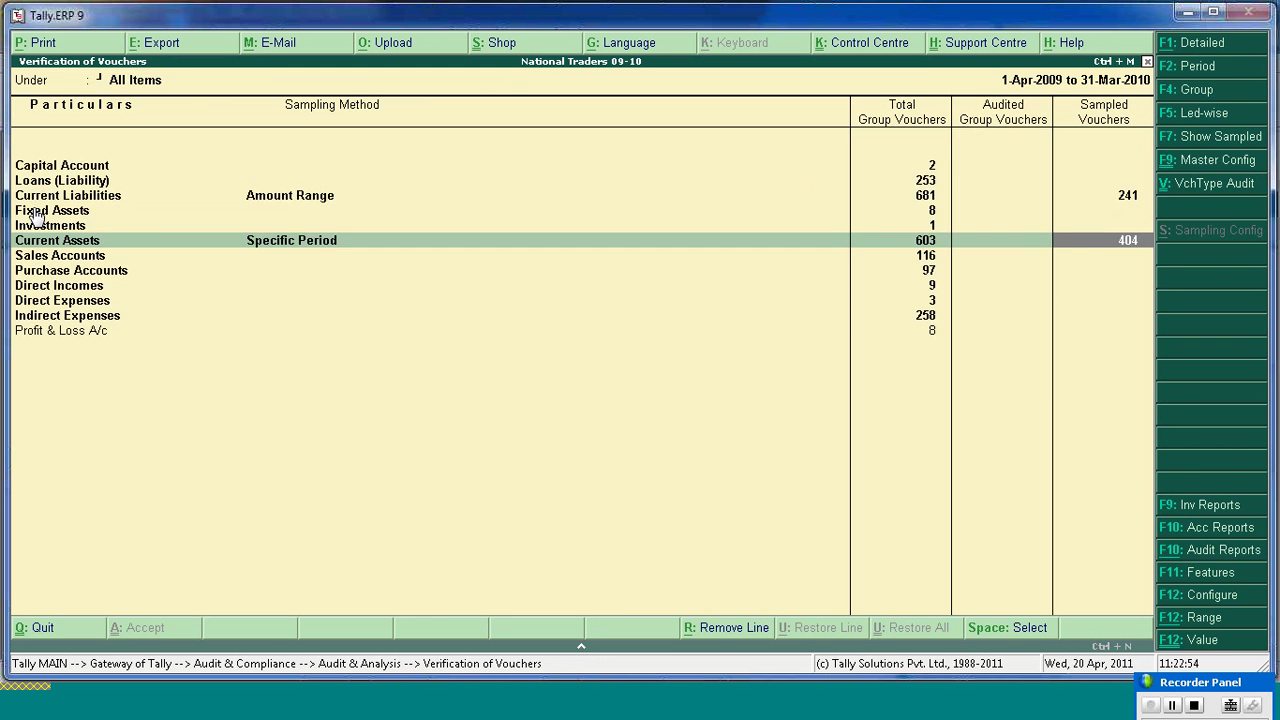
key("Escape")
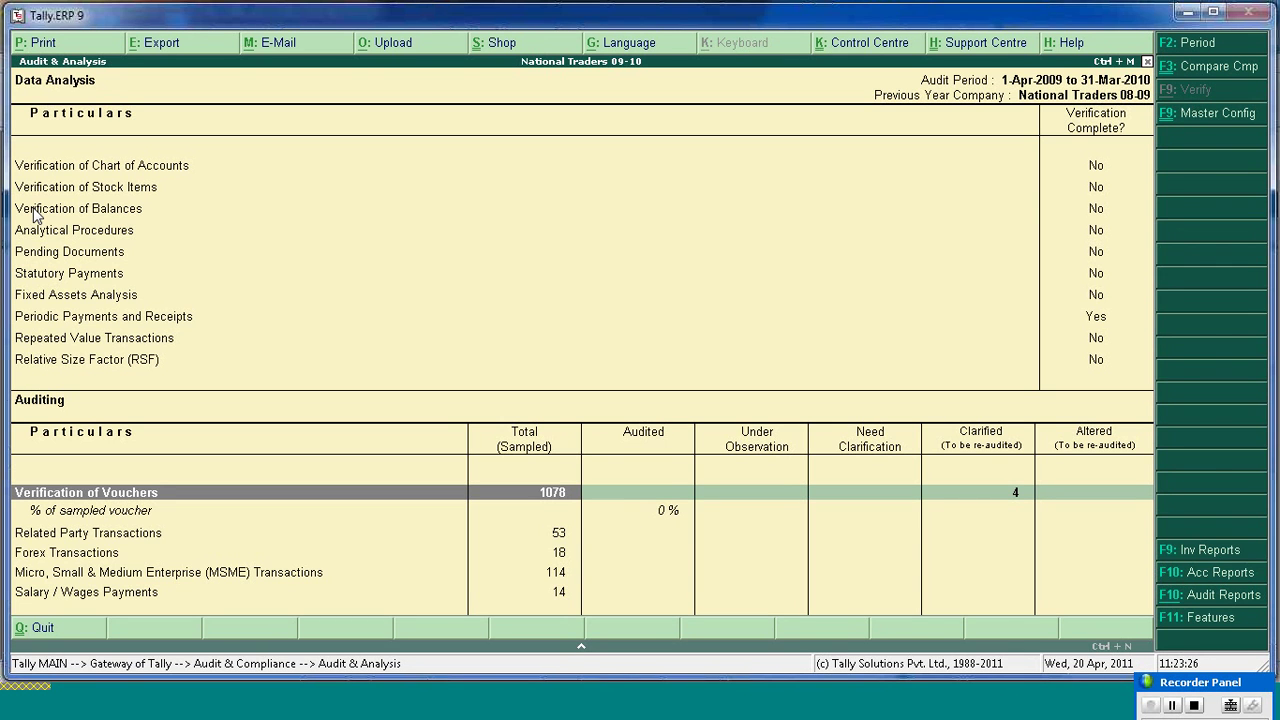
- Open Related Party Transactions and bring up the Related Party master configuration for the Sundry Creditors group
left_click(117, 538)
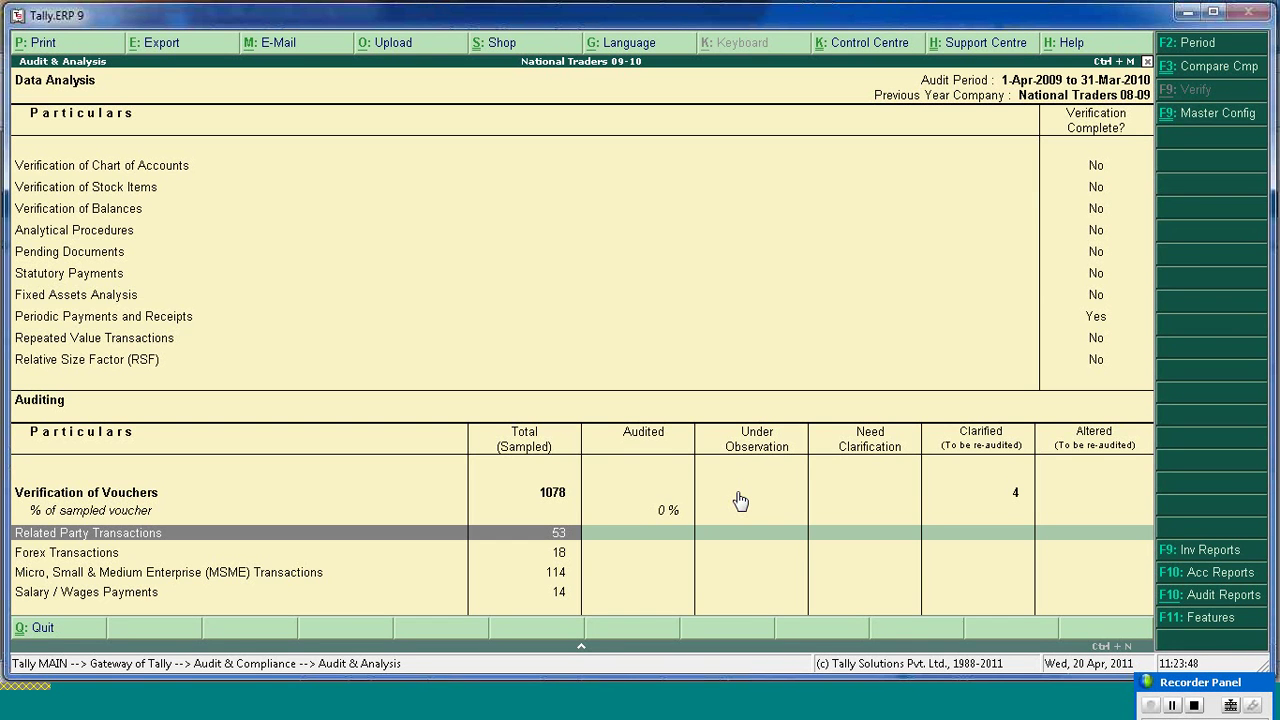
key("Return")
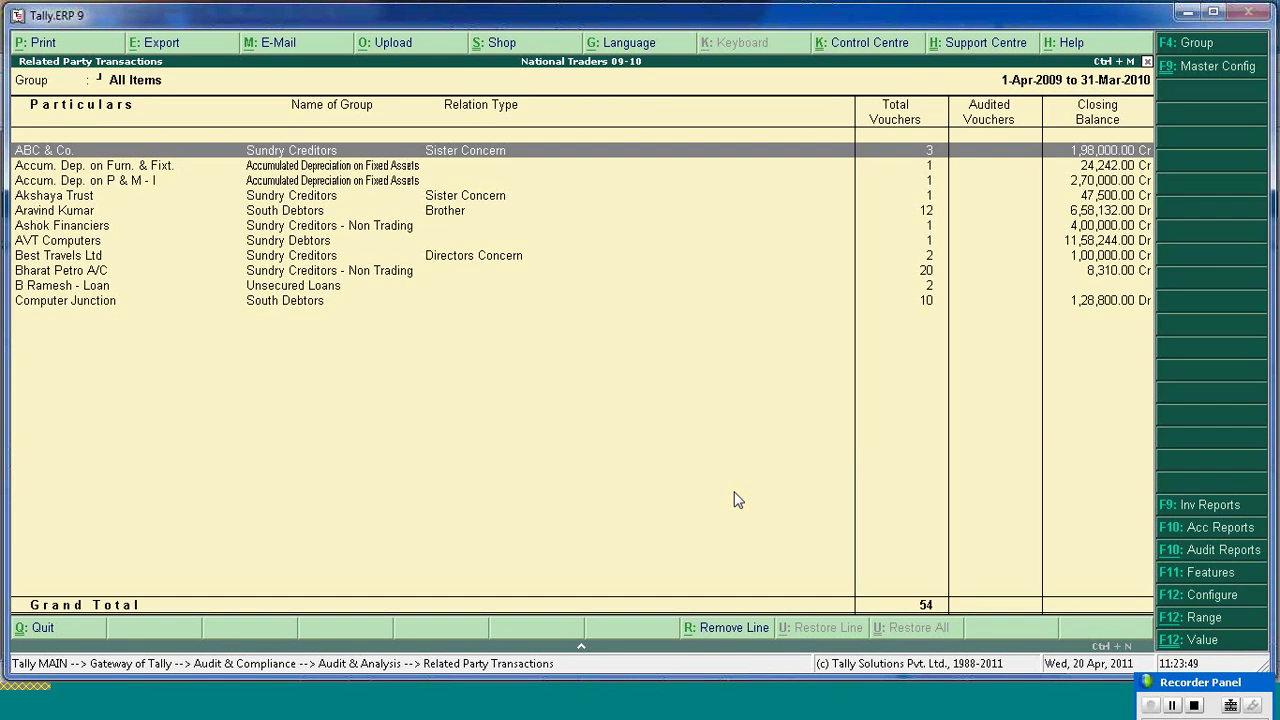
left_click(1200, 78)
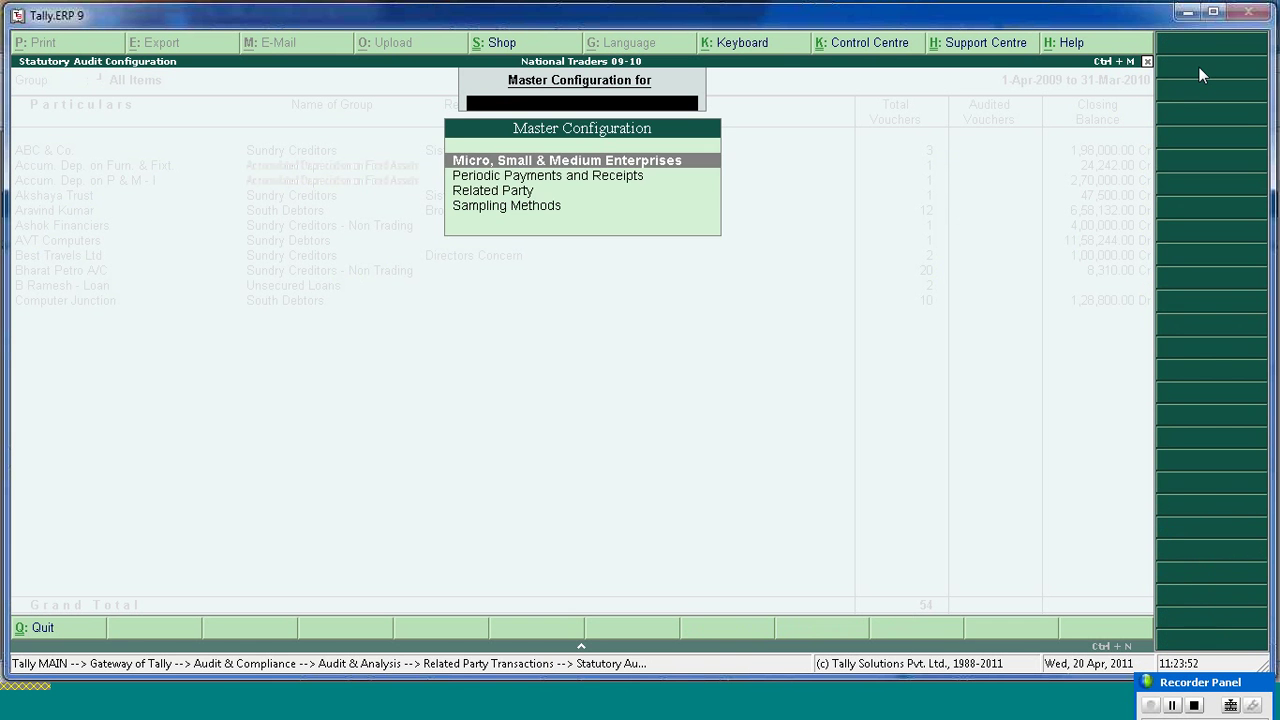
key("Down")
key("Down")
key("Down")
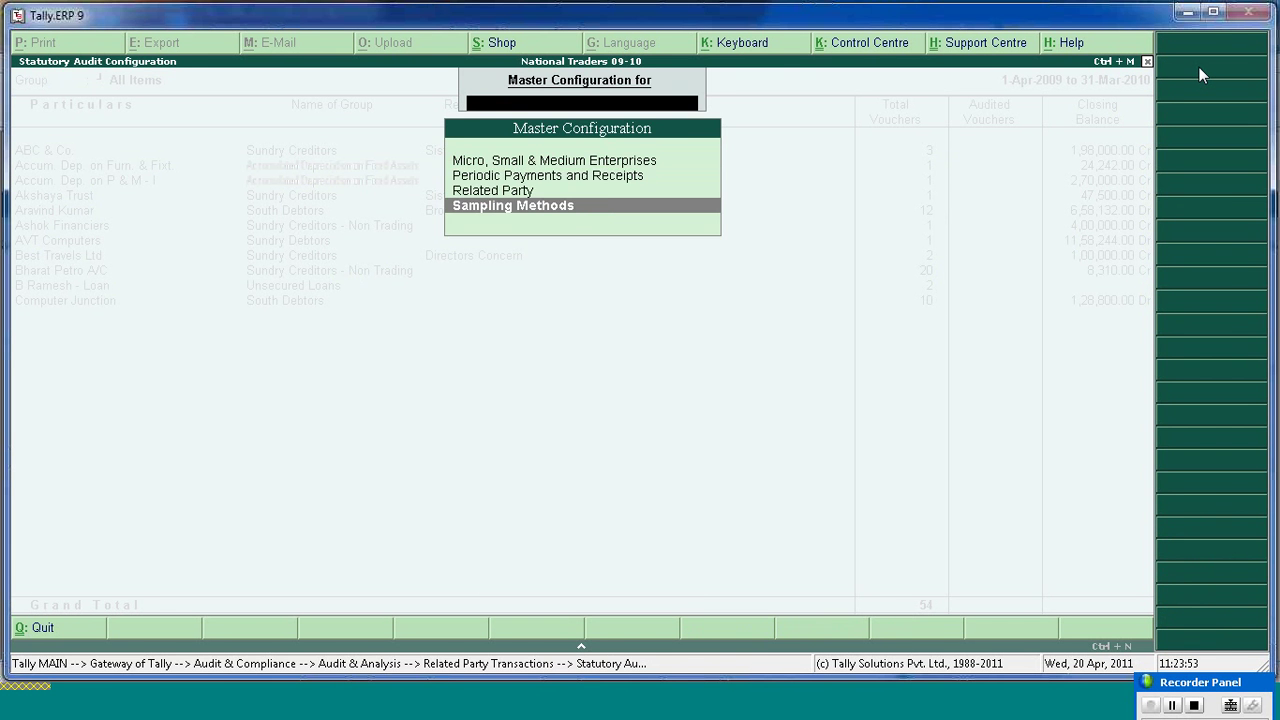
key("Up")
key("Return")
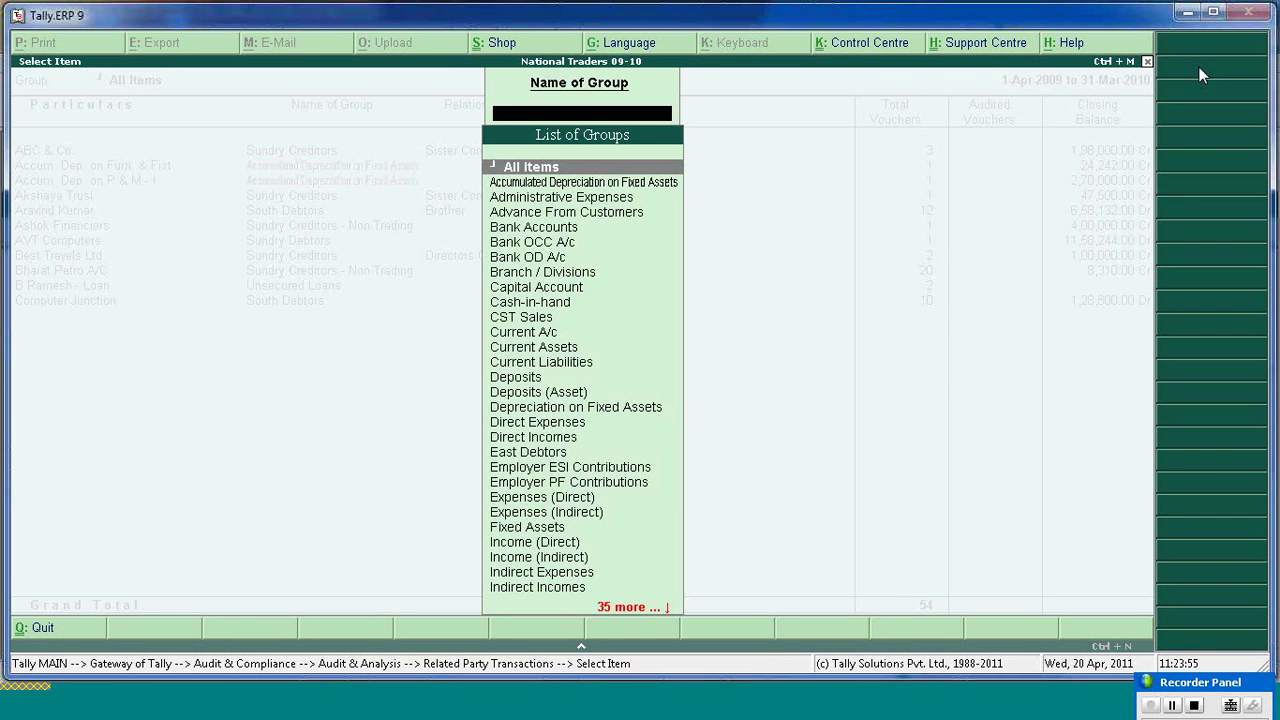
type("Sun")
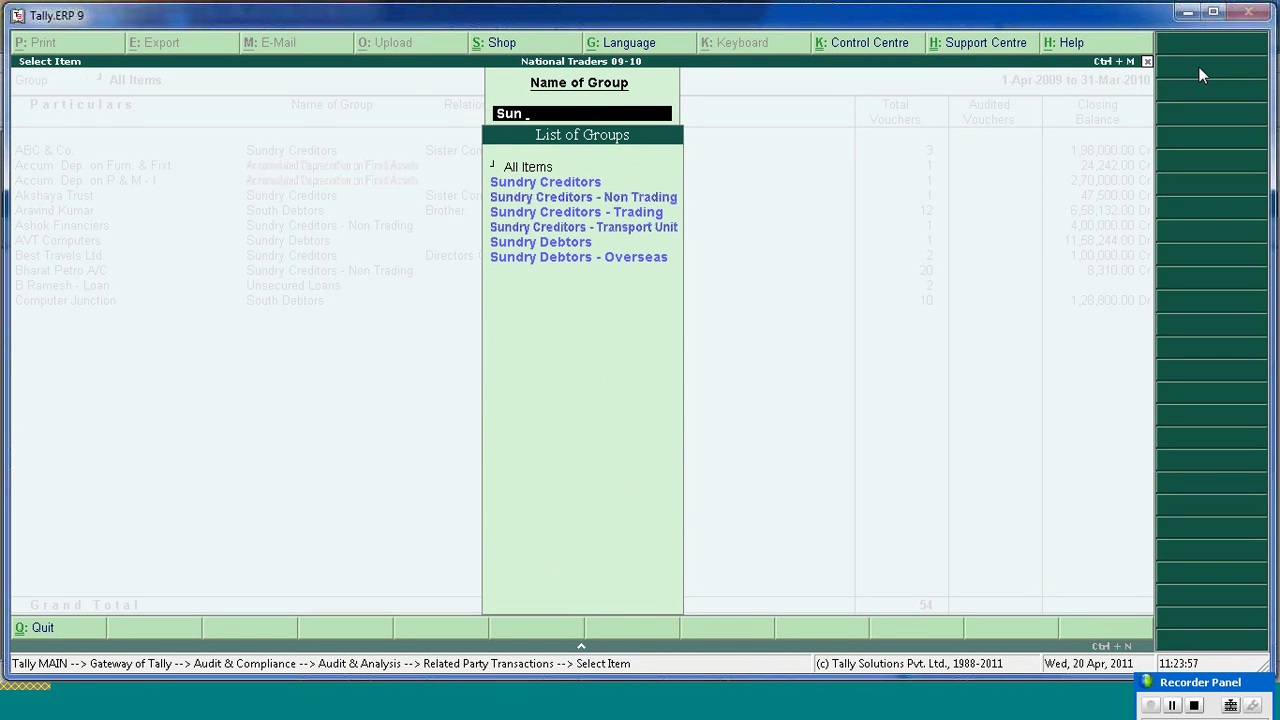
key("Return")
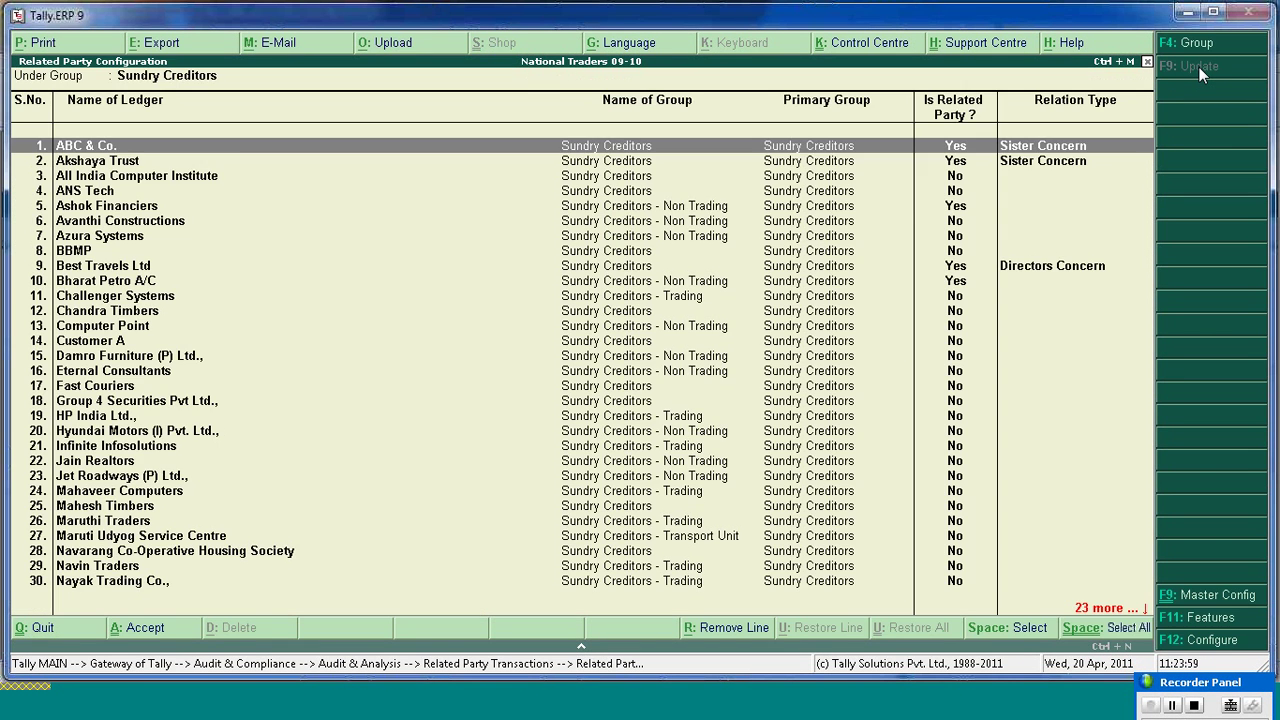
- Mark All India Computer Institute, Ashok Financiers and BBMP in the related party configuration, and return to Related Party Transactions
key("Down")
key("Down")
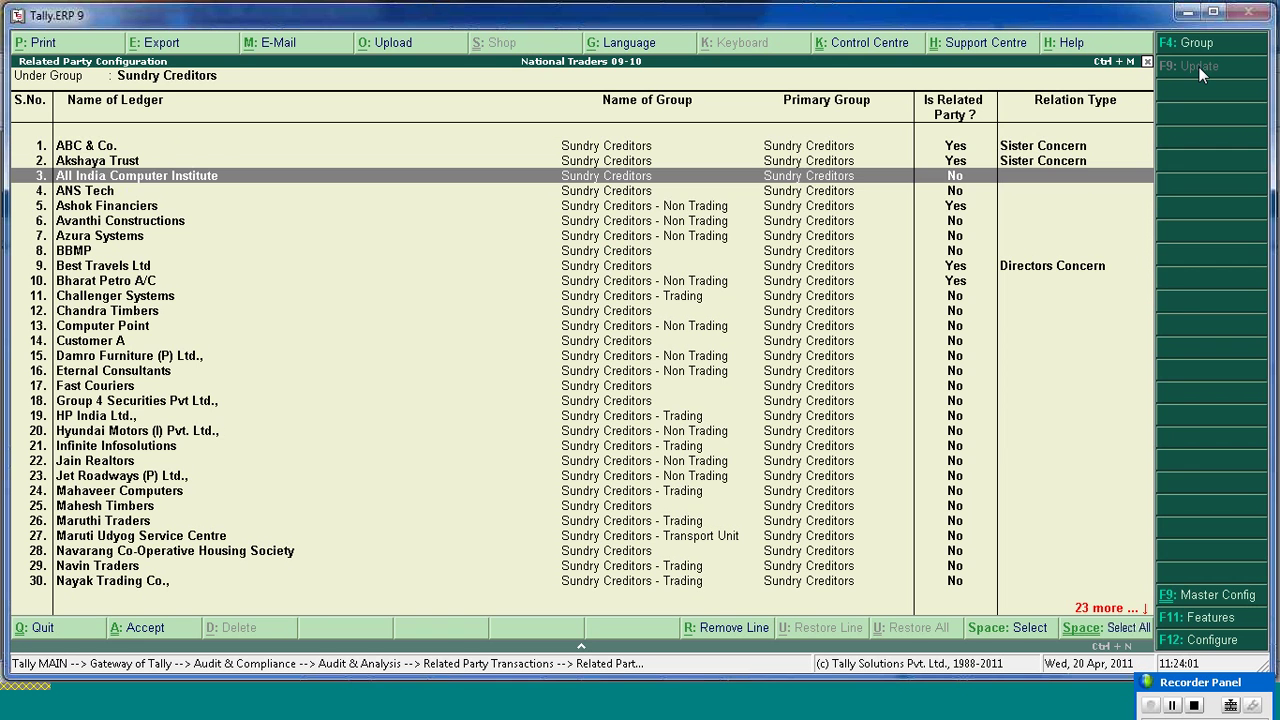
key("space")
key("Down")
key("space")
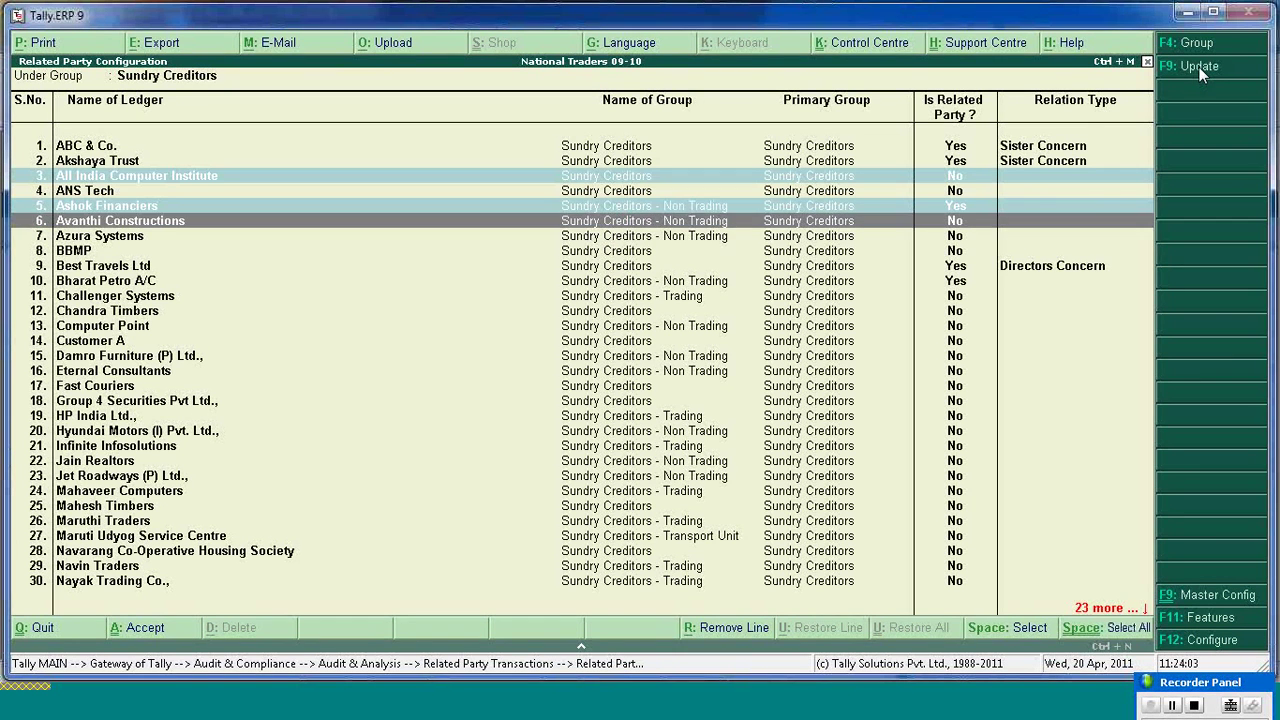
key("Down")
key("Down")
key("space")
key("Down")
key("Down")
key("Down")
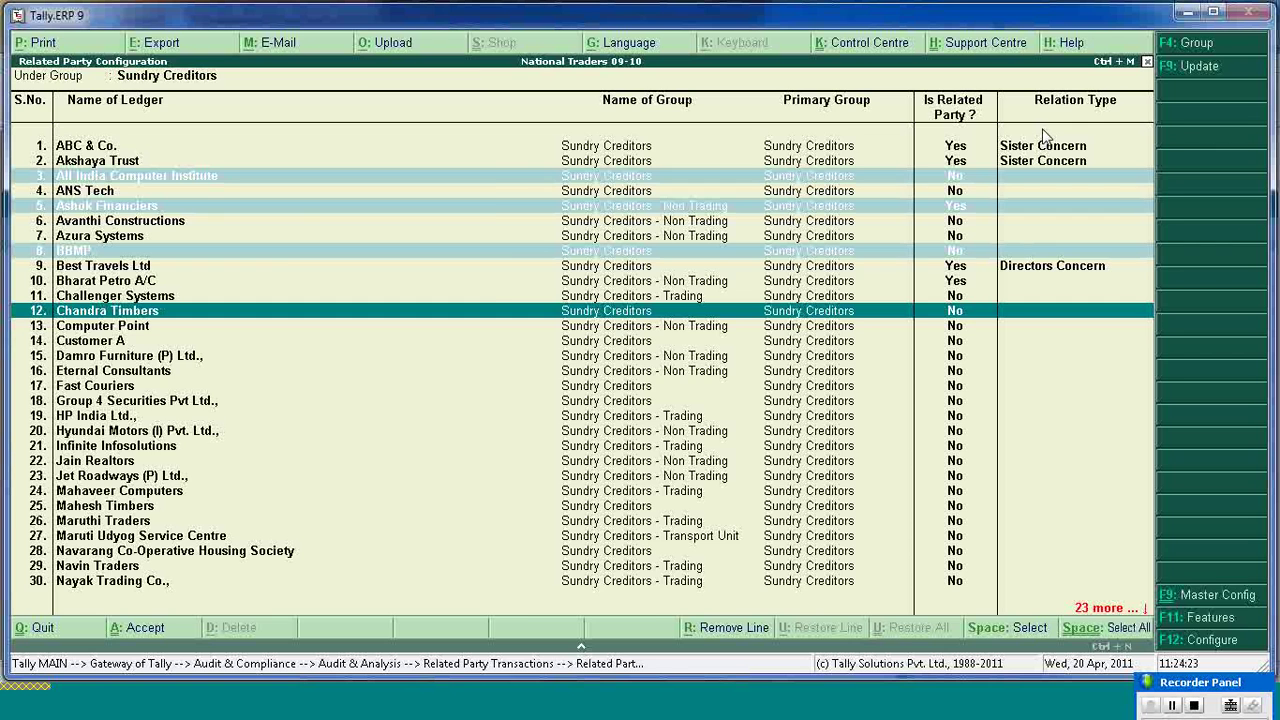
key("ctrl+a")
key("Escape")
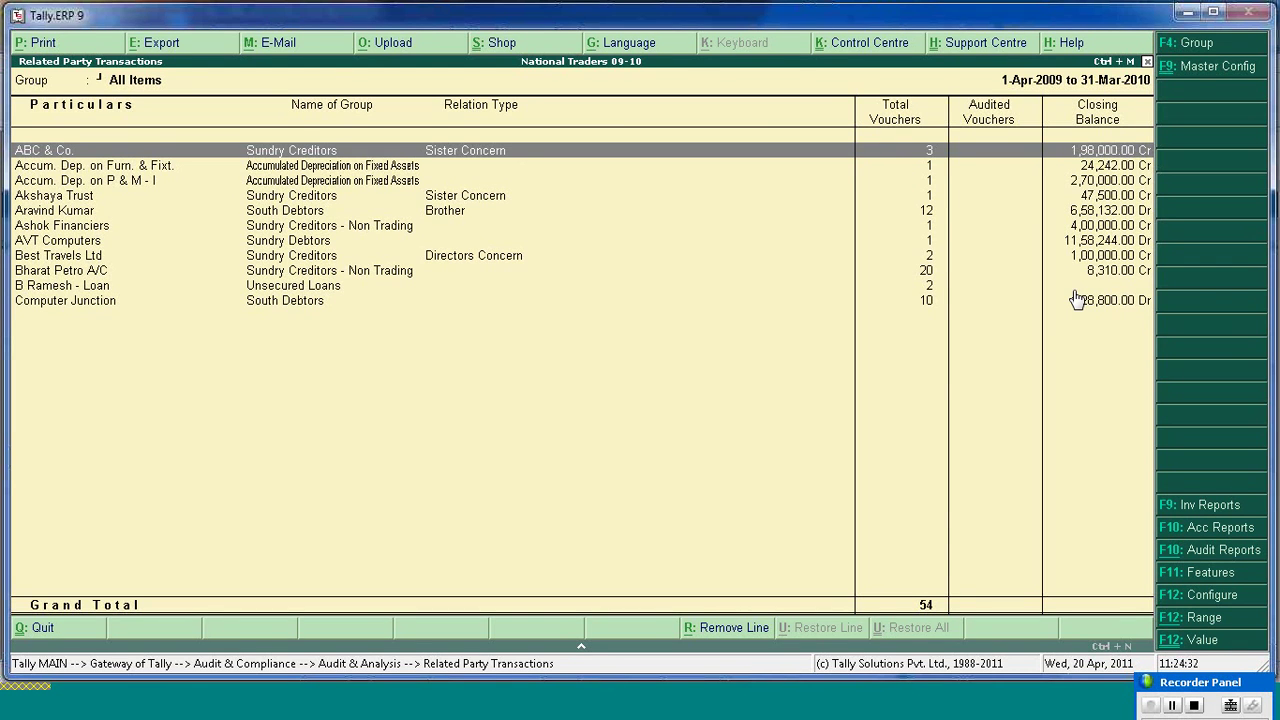
- Open the related party vouchers of ABC & Co., view a transaction's Audit Details, and return to the related party list
key("Down")
key("Up")
key("Return")
key("Down")
key("Down")
key("Return")
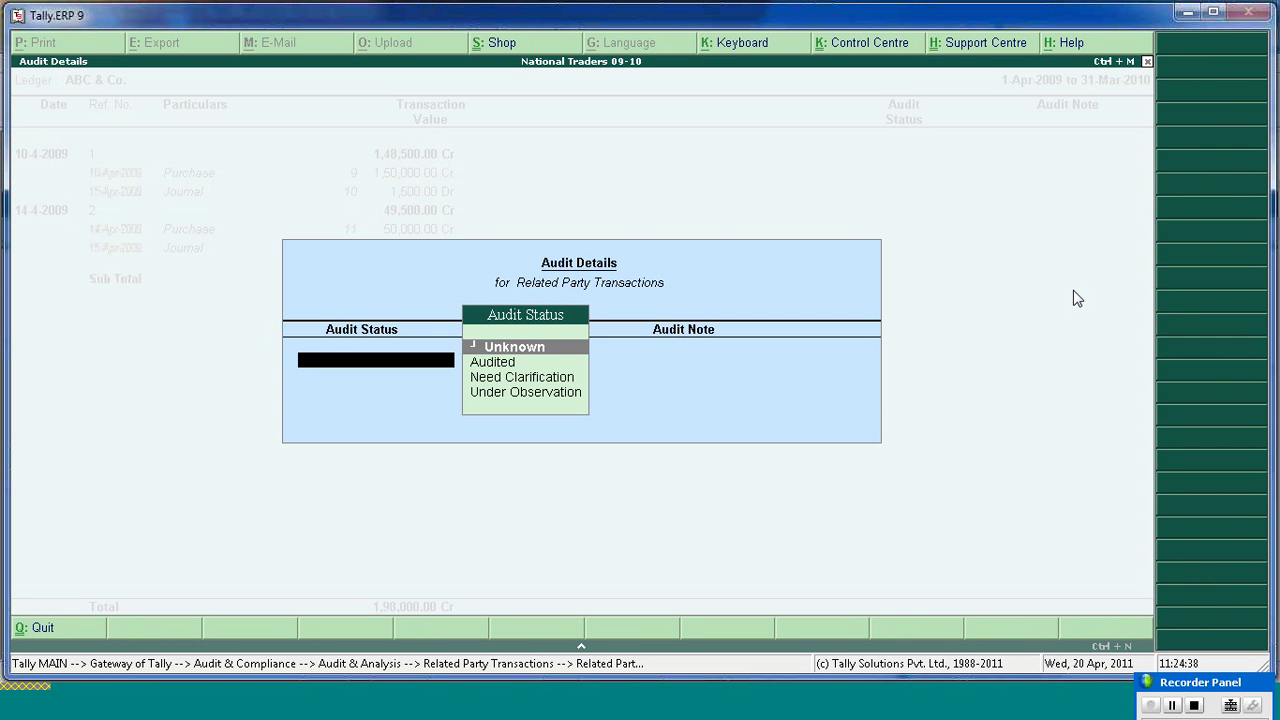
key("Escape")
key("Escape")
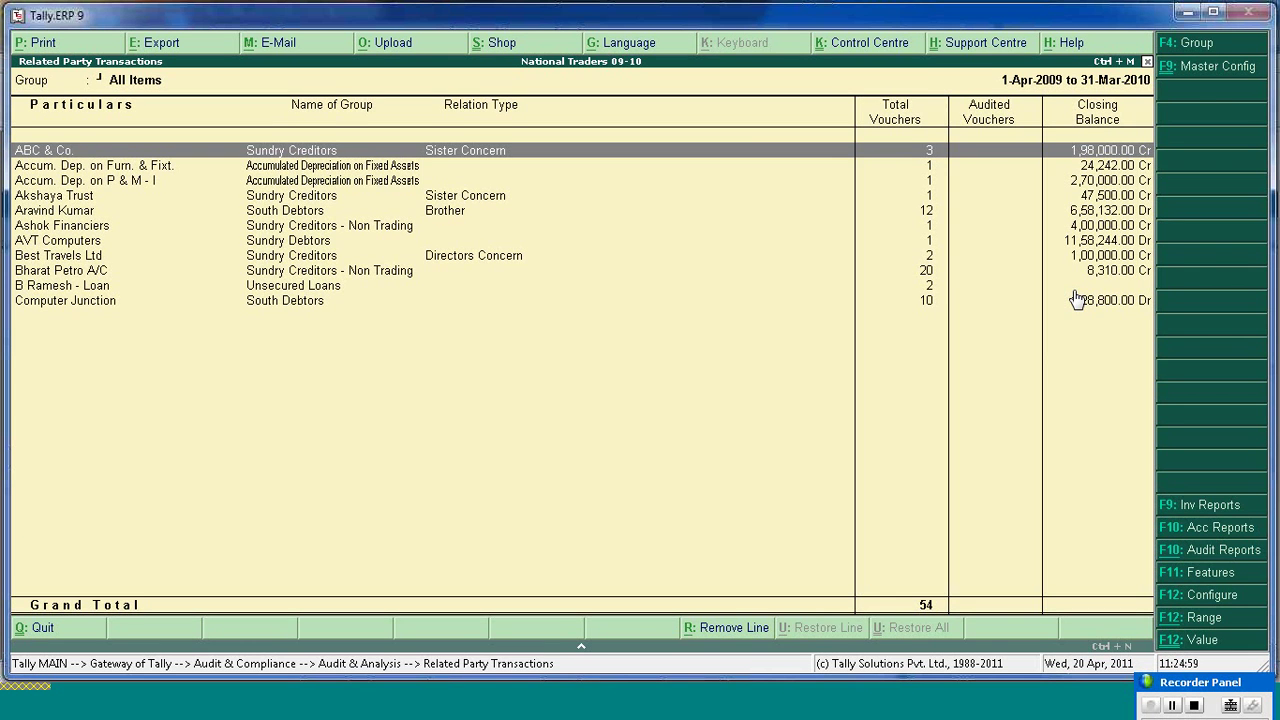
- Return to the Audit & Analysis dashboard and drill down from Forex Transactions into the list of forex Receipt vouchers
key("Escape")
key("Down")
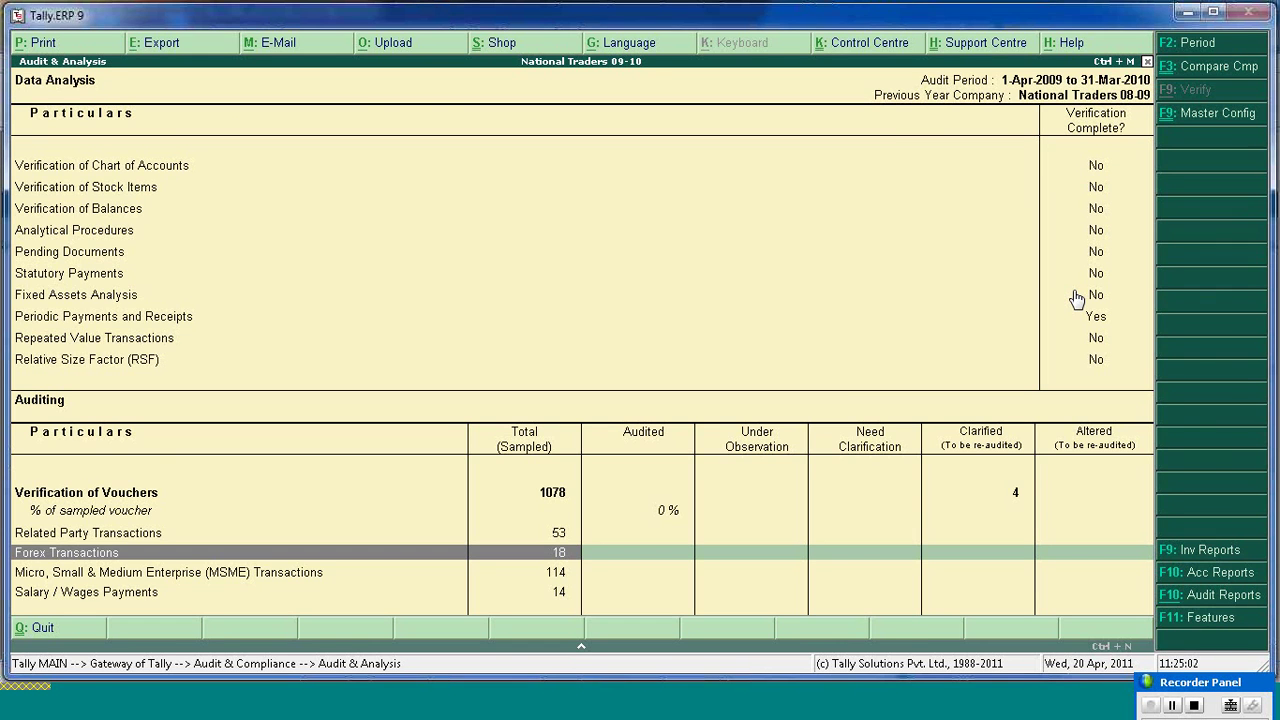
key("Return")
key("Right")
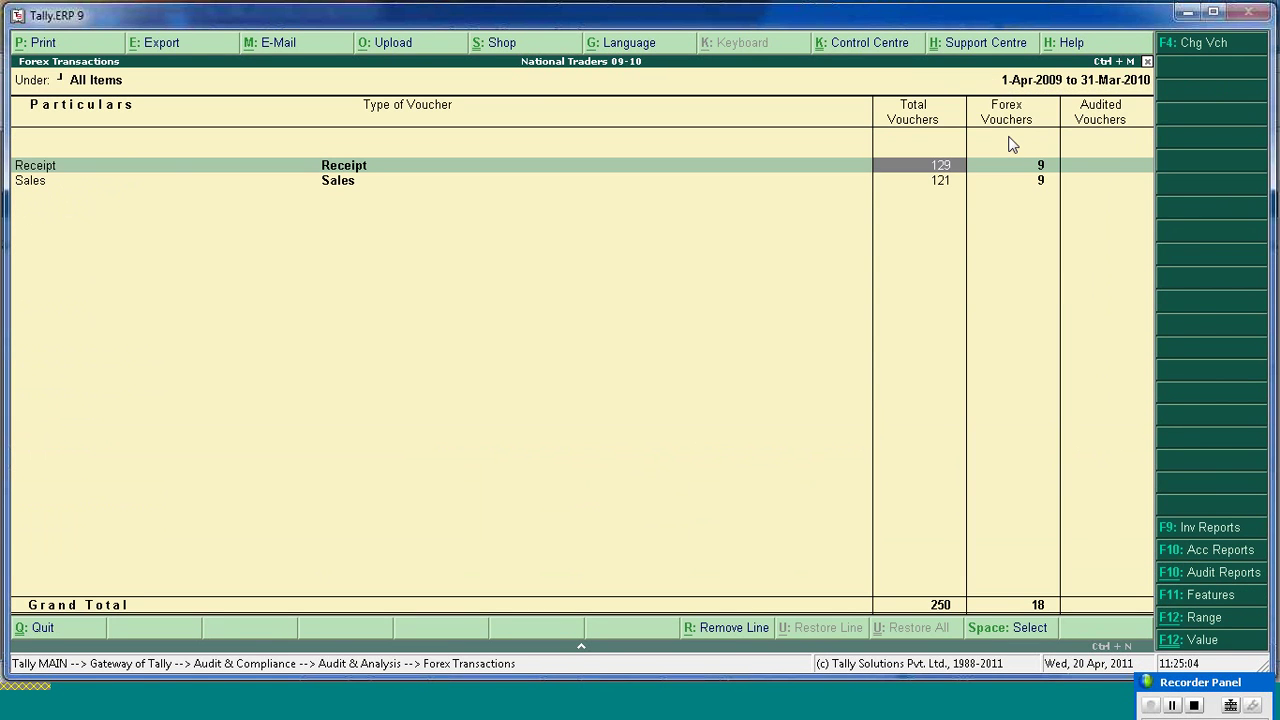
key("Right")
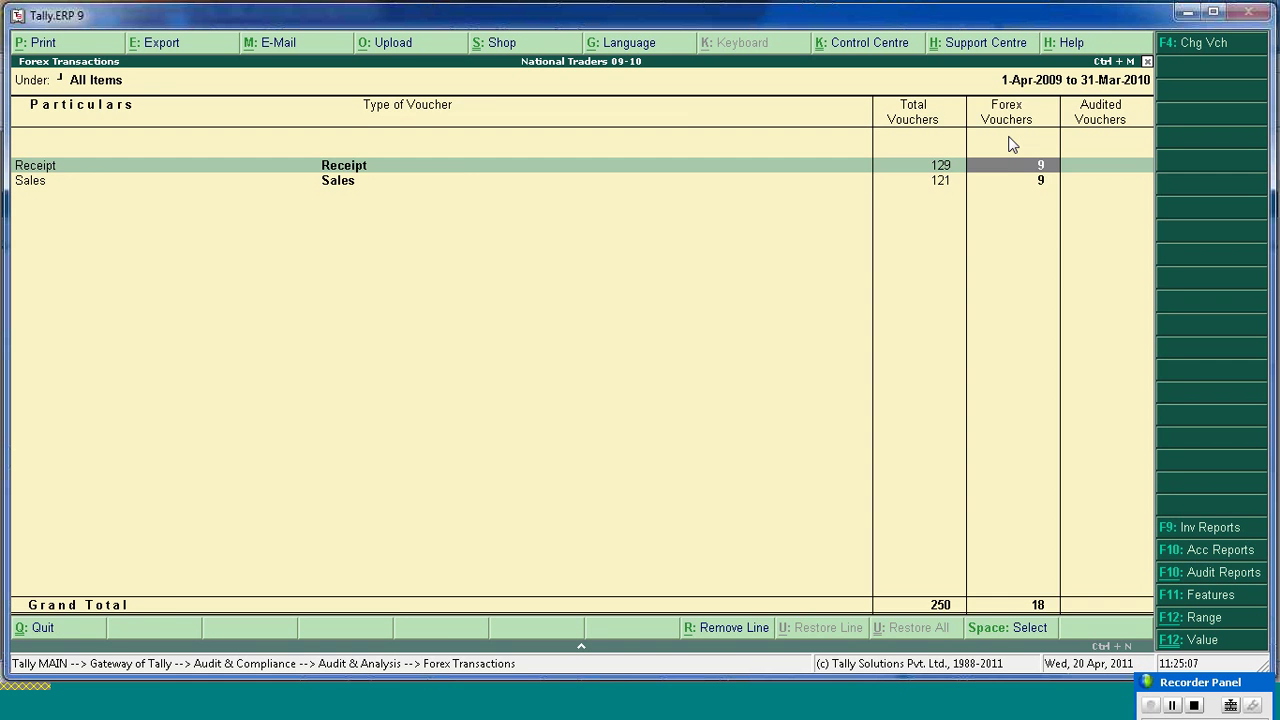
key("Return")
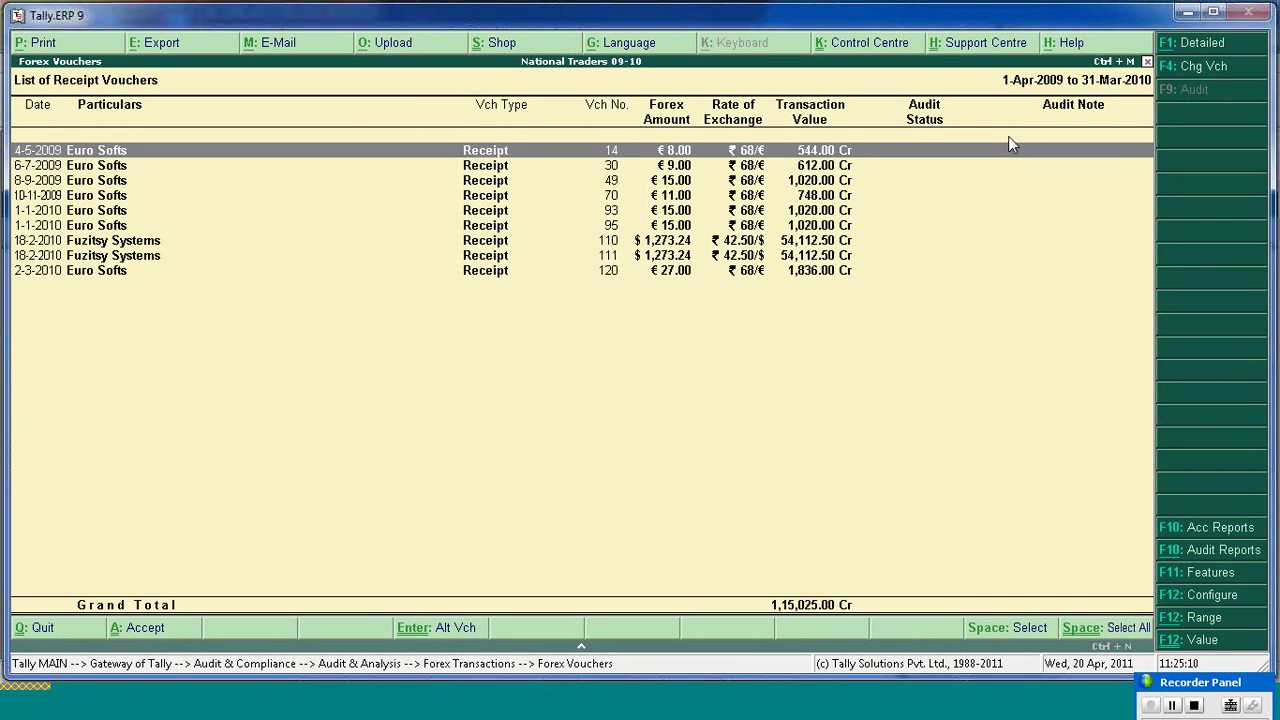
- View the audit status options for the 4-5-2009 Euro Softs receipt and close Audit Details without choosing a status
key("Down")
key("Down")
key("Down")
key("Up")
key("Up")
key("Up")
key("alt+a")
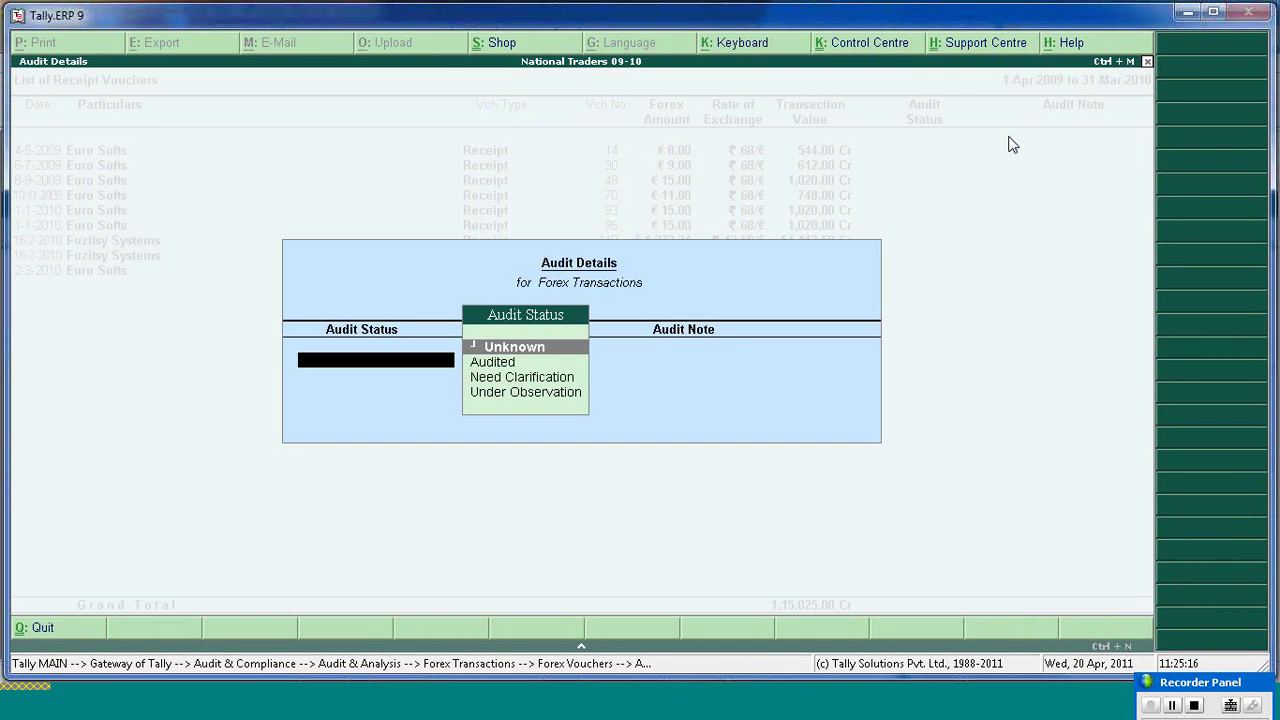
key("Escape")
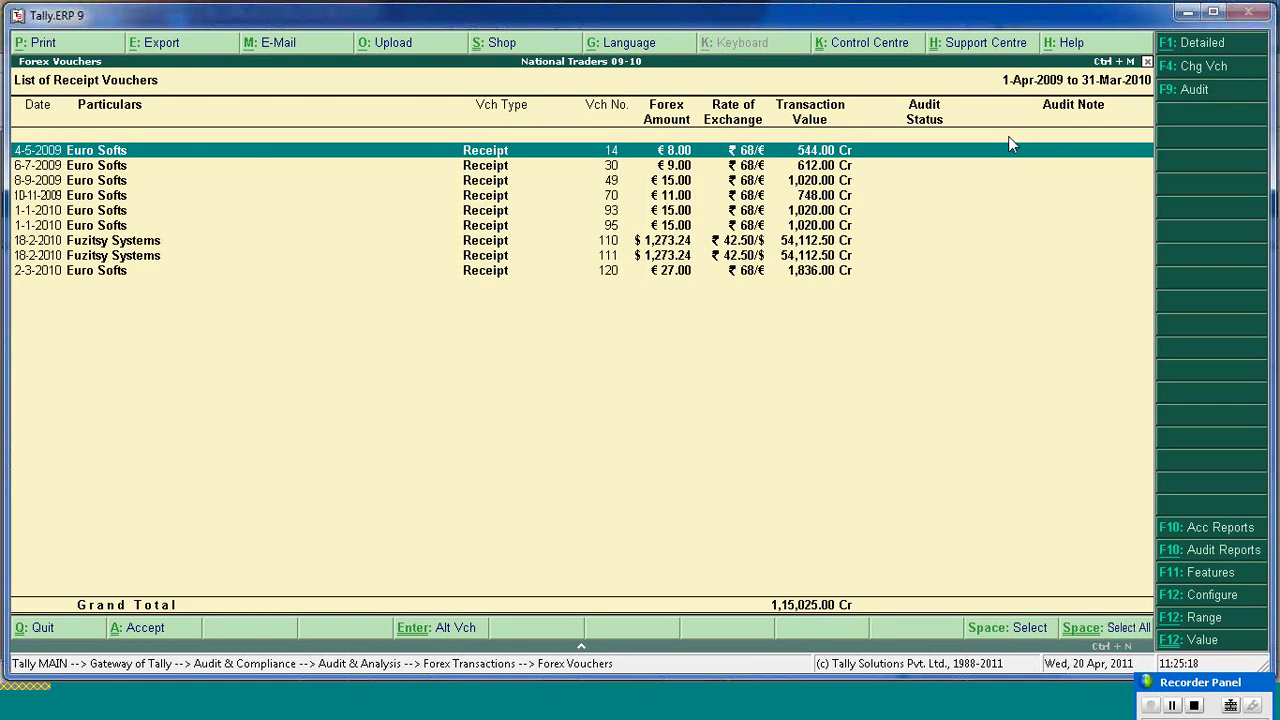
- Examine the forex amount and rate of exchange in Euro Softs receipt voucher 14, and return to Forex Transactions without altering it
key("Return")
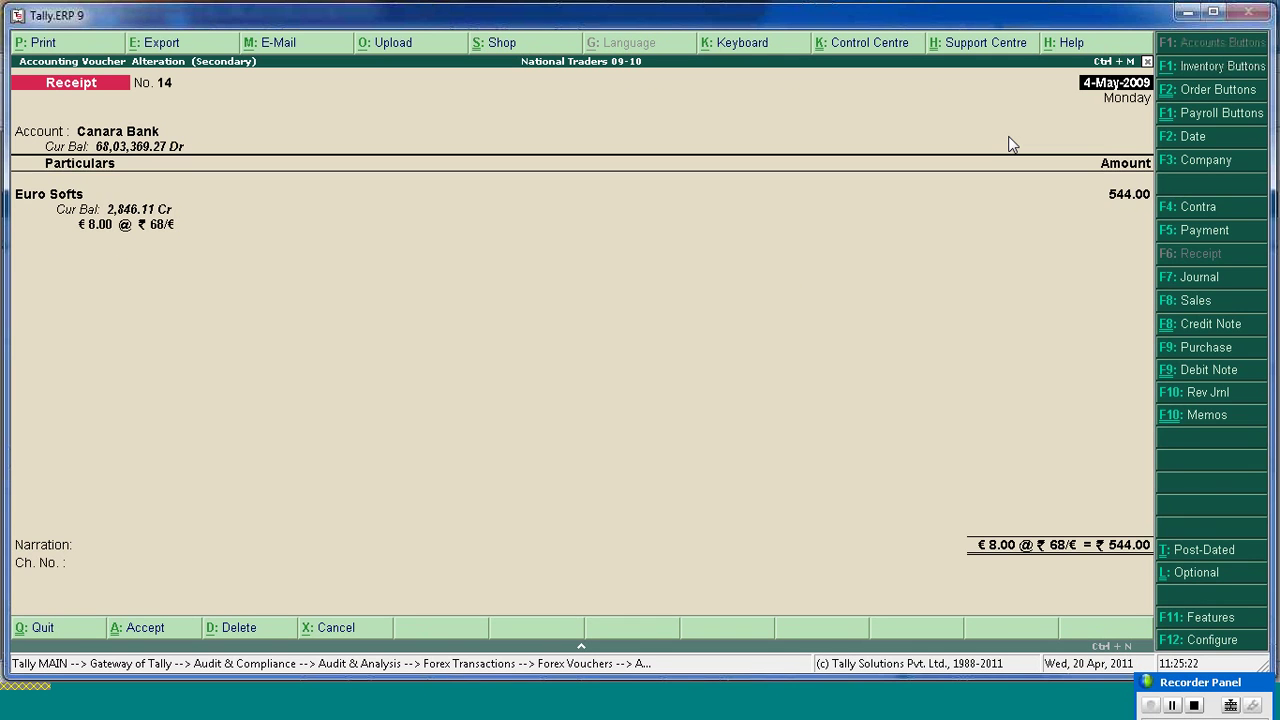
key("Return")
key("Return")
key("Return")
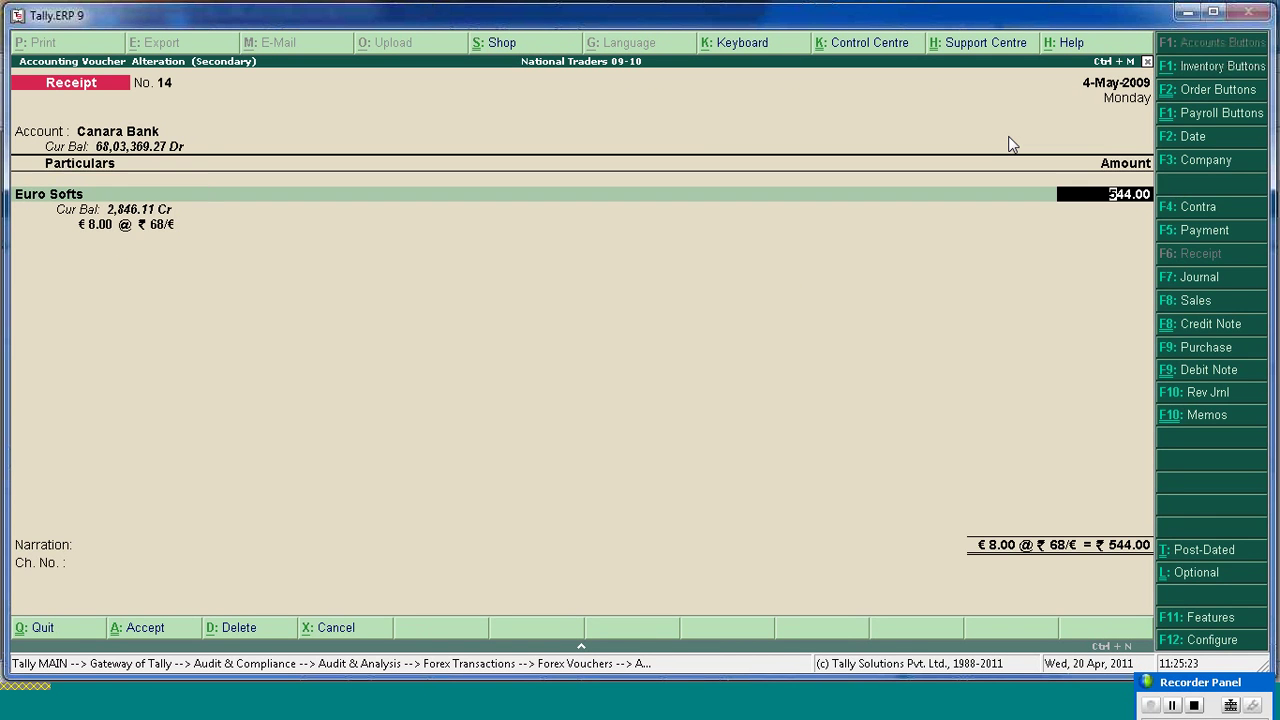
key("Return")
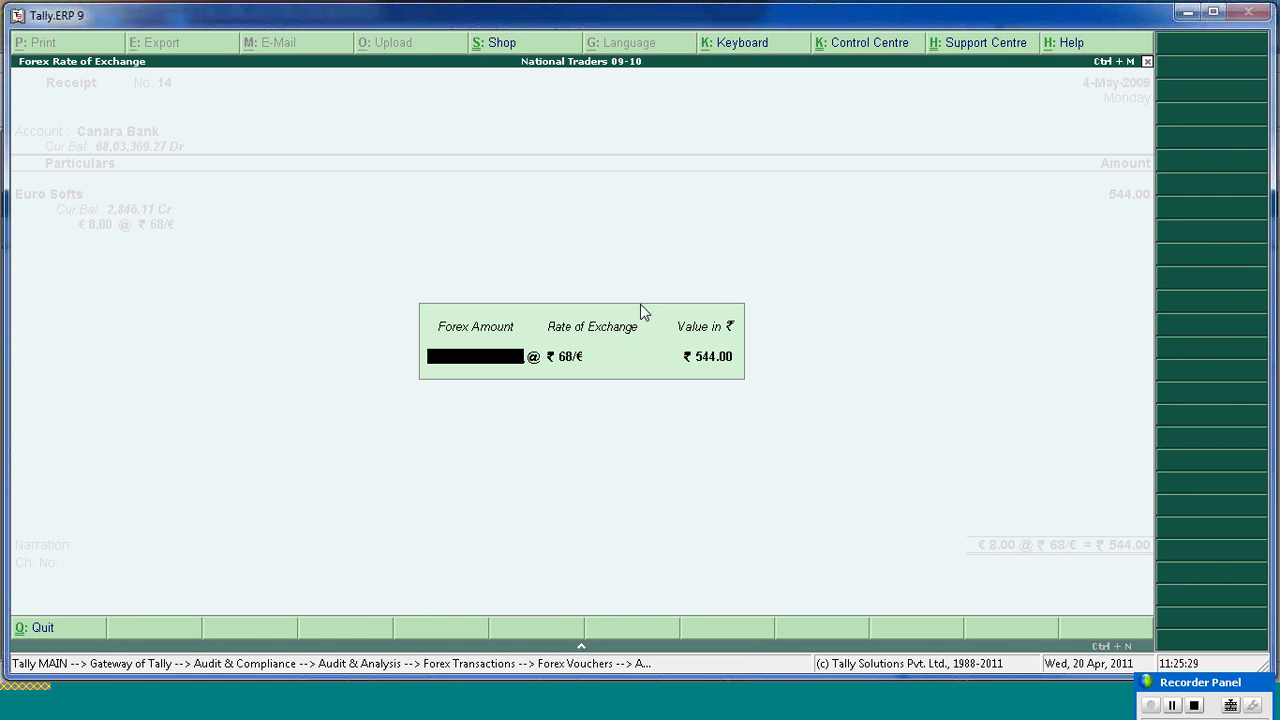
key("Escape")
key("Return")
key("BackSpace")
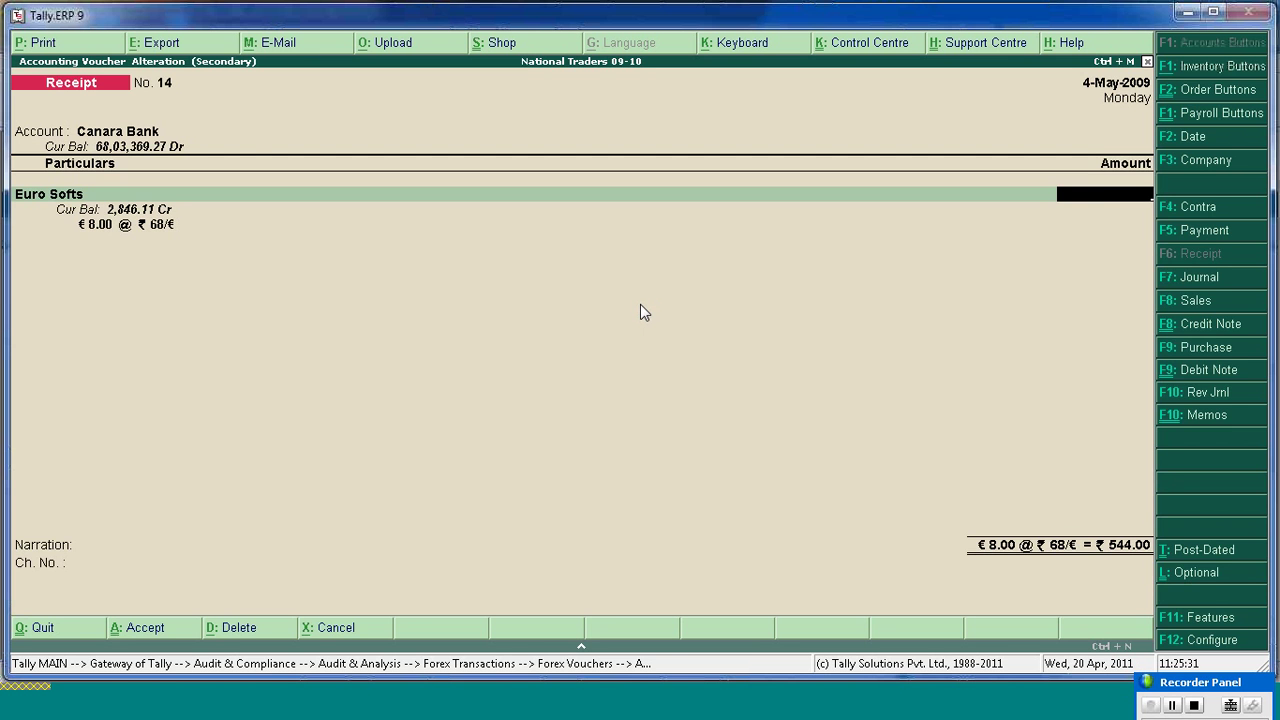
key("Escape")
key("Return")
key("Escape")
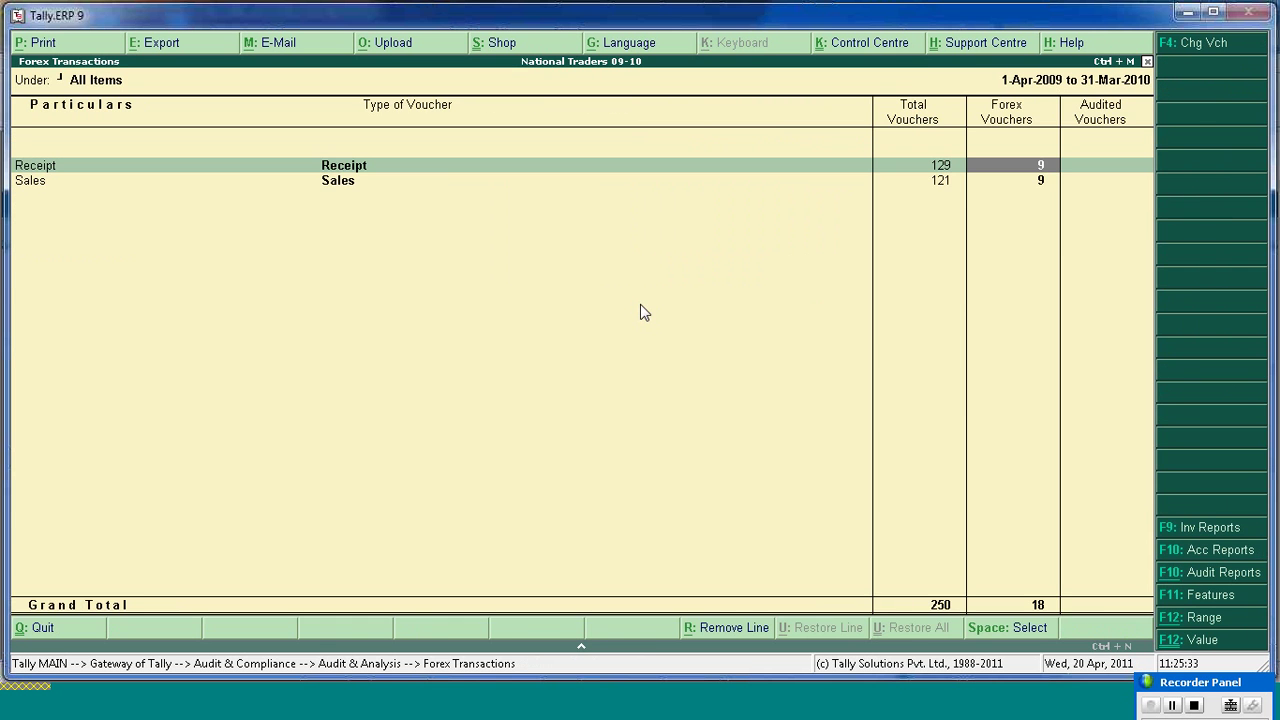
- Open MSME Transactions from the dashboard and bring up the Micro, Small & Medium Enterprises configuration for All Items
key("Escape")
key("Down")
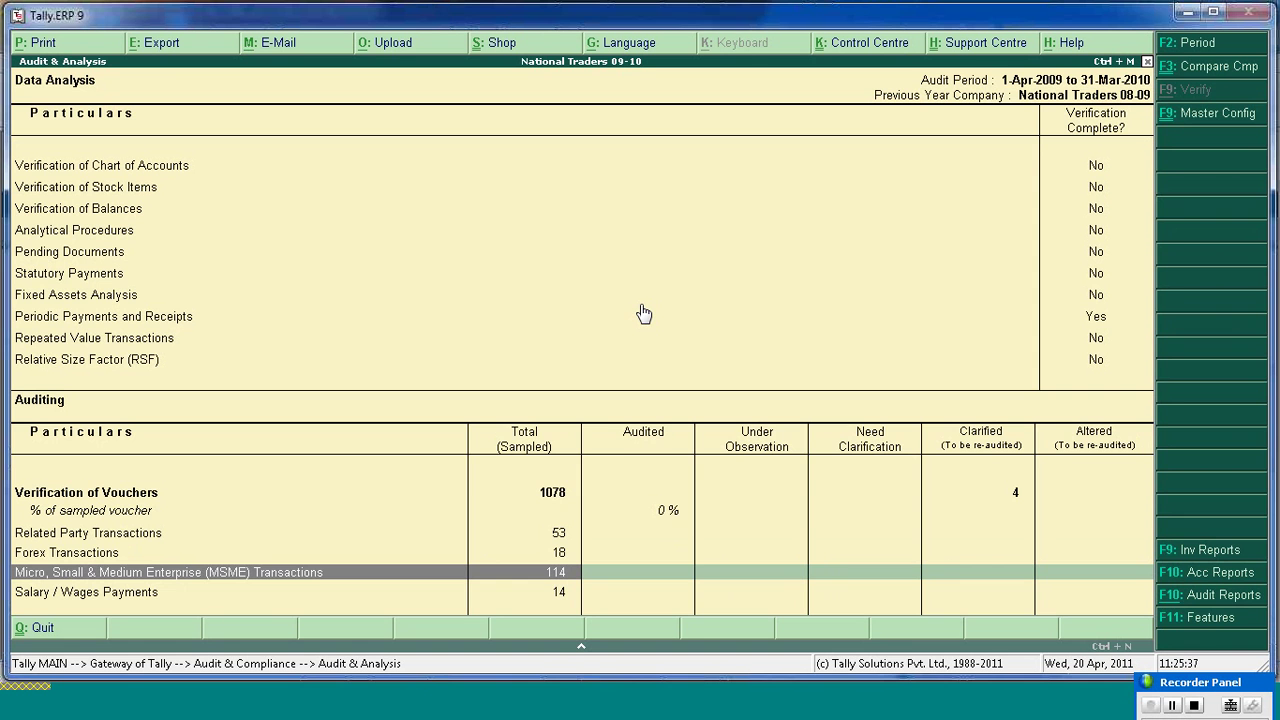
key("Return")
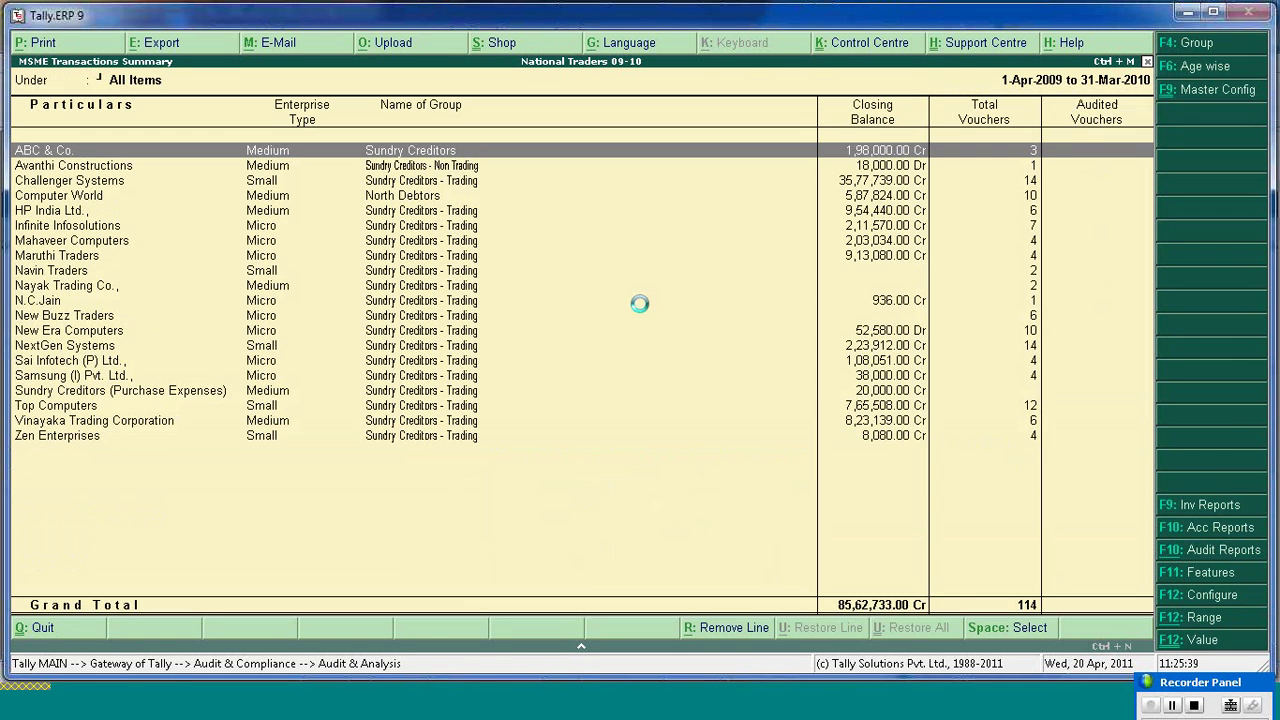
left_click(1210, 93)
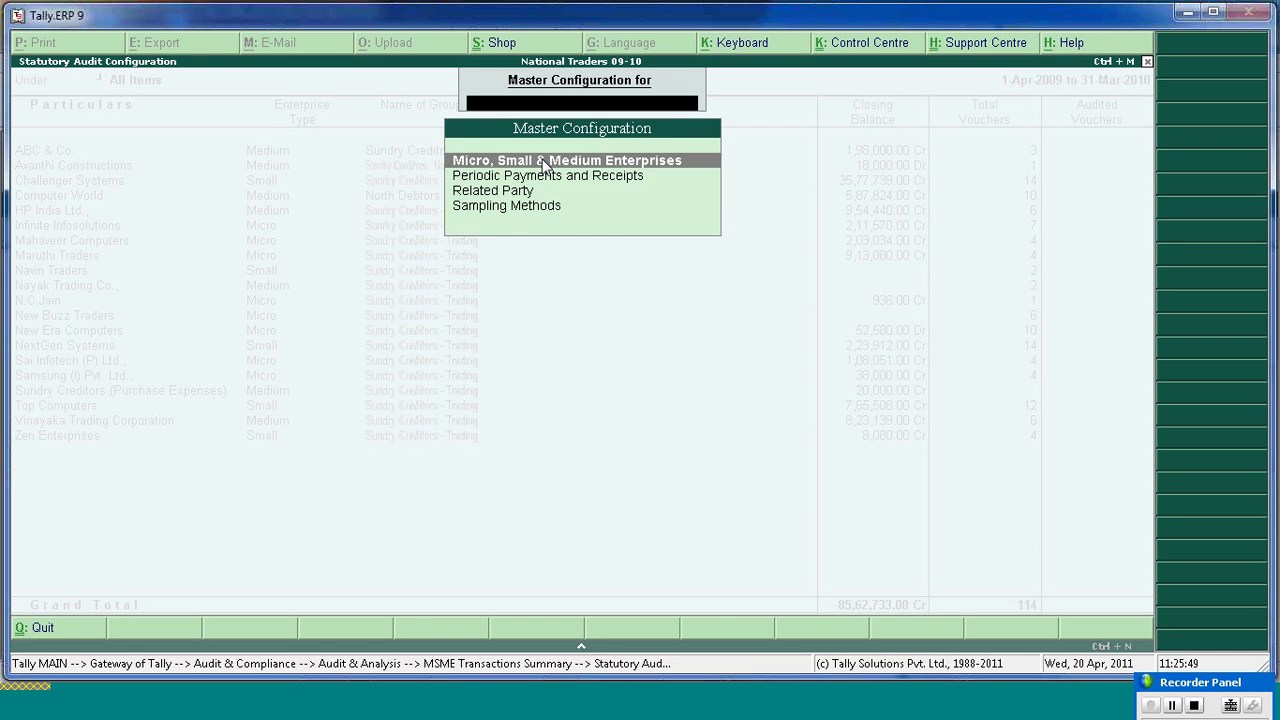
left_click(543, 161)
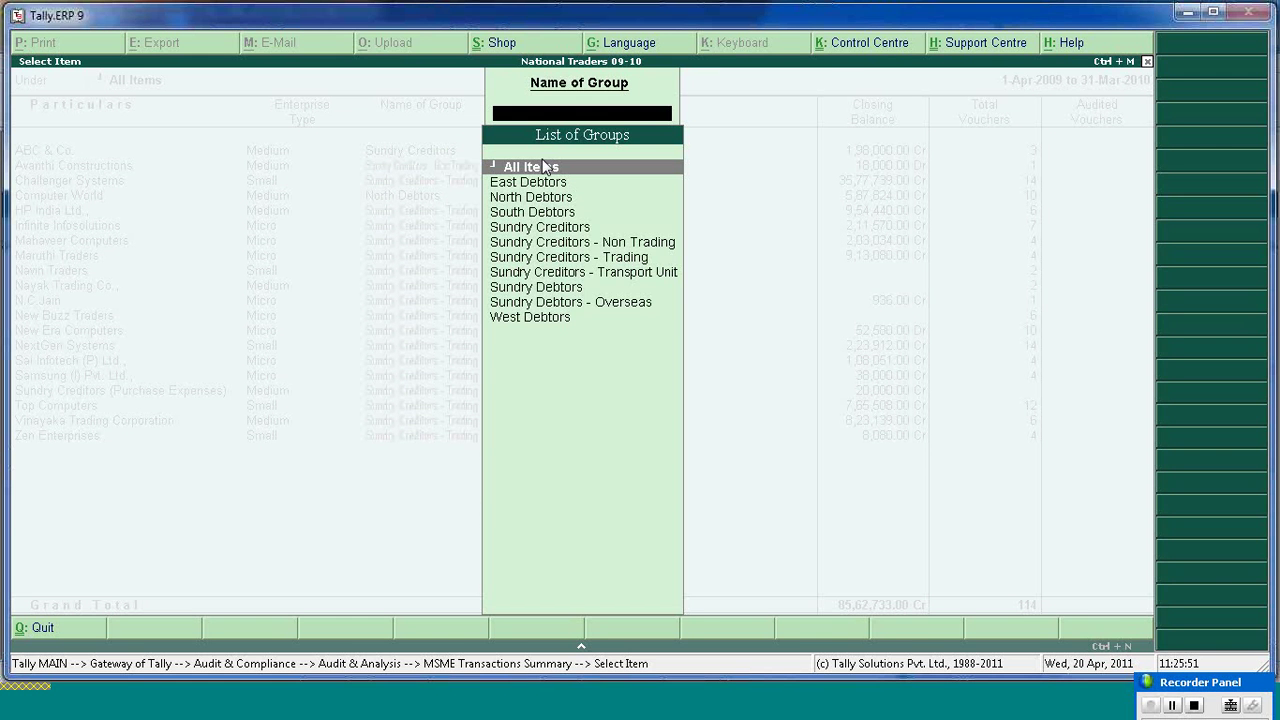
left_click(543, 167)
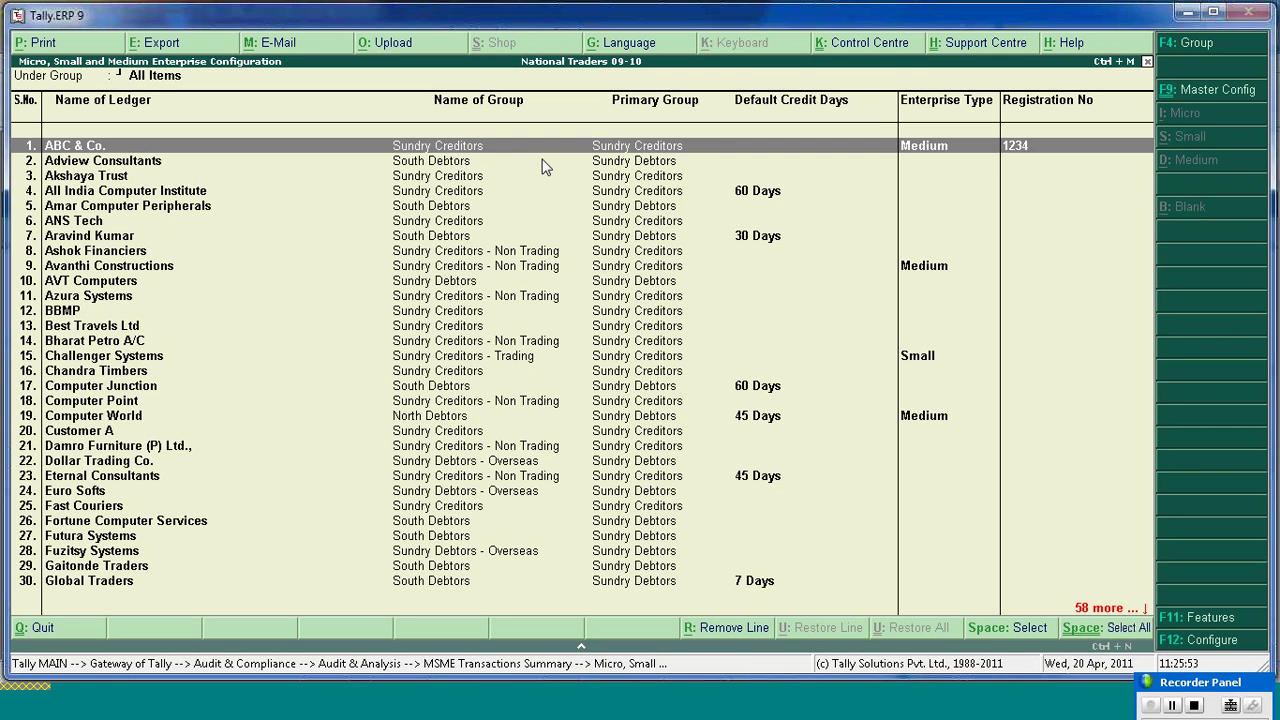
- Mark ABC & Co. and Amar Computer Peripherals in the enterprise configuration, and return to the MSME Transactions Summary
key("space")
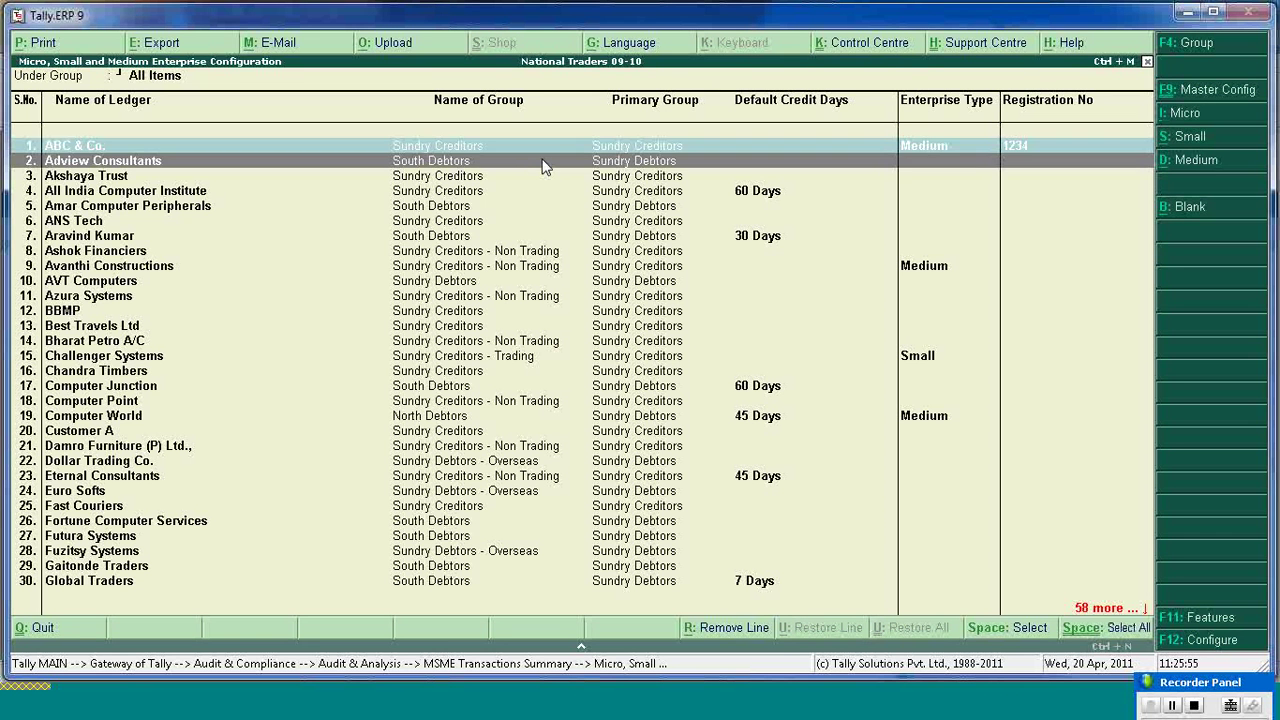
key("Down")
key("Down")
key("Down")
key("space")
key("Down")
key("Down")
key("Down")
key("Down")
key("Down")
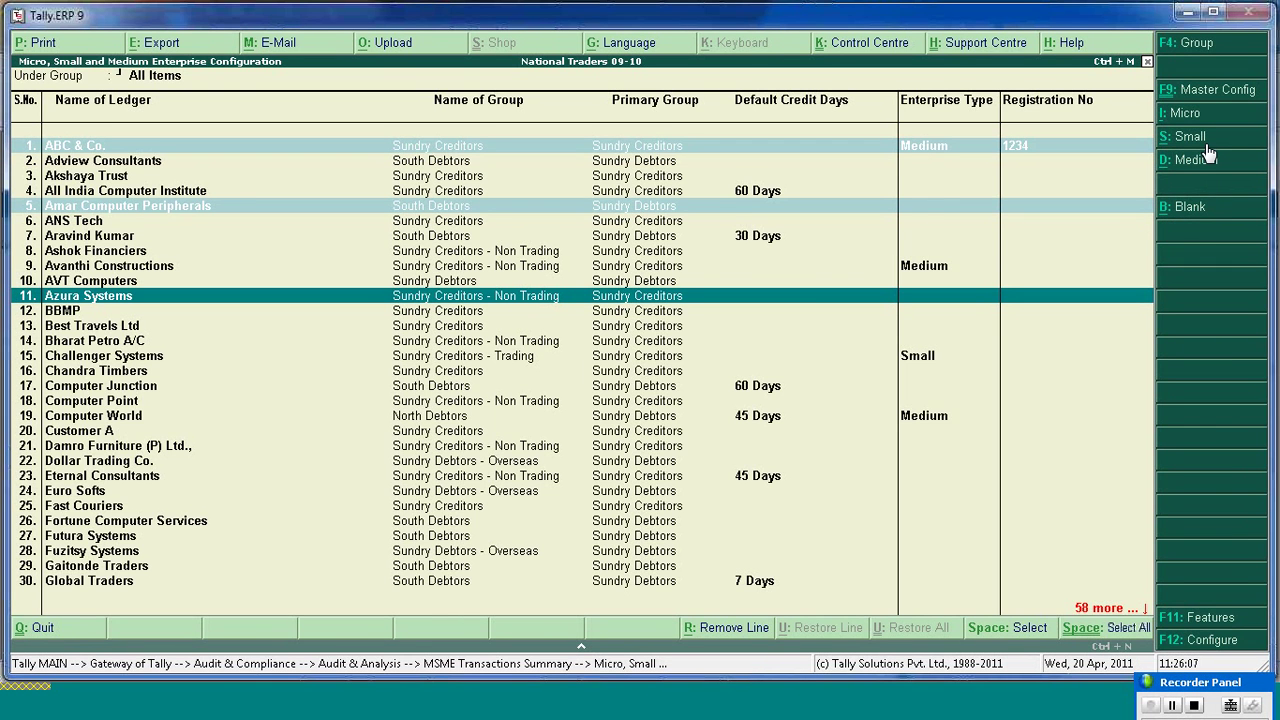
key("ctrl+a")
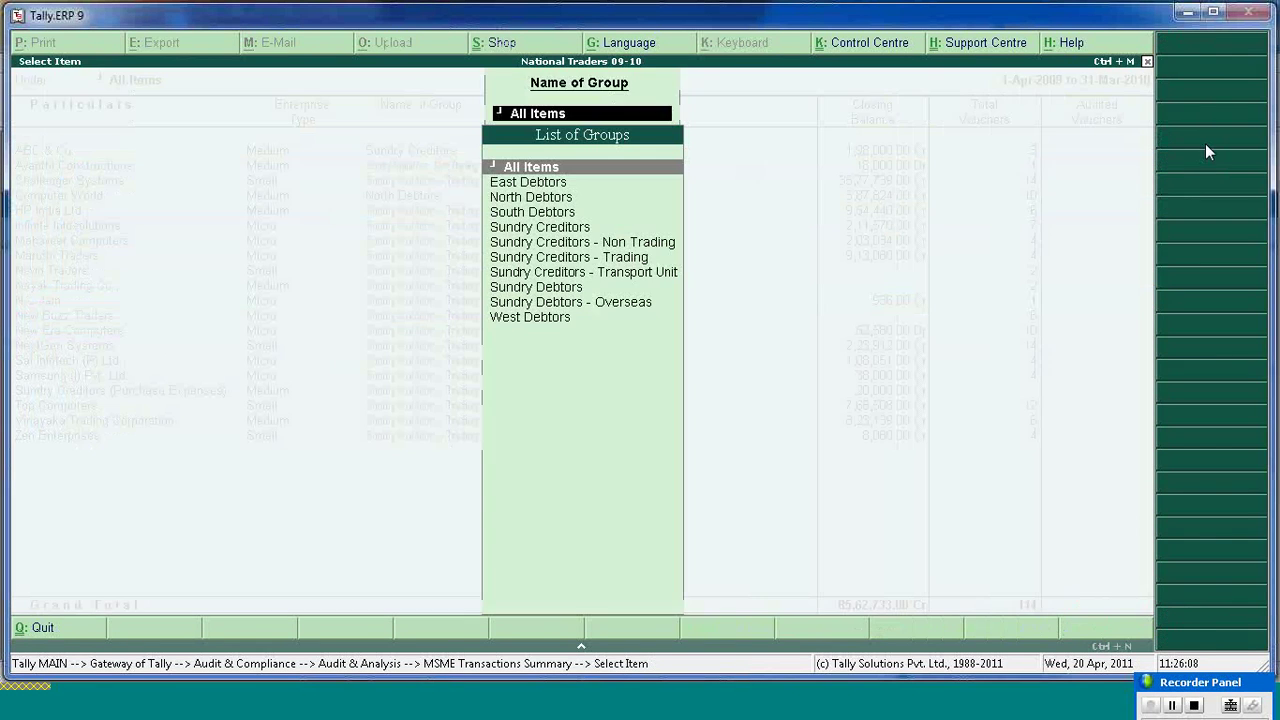
key("Return")
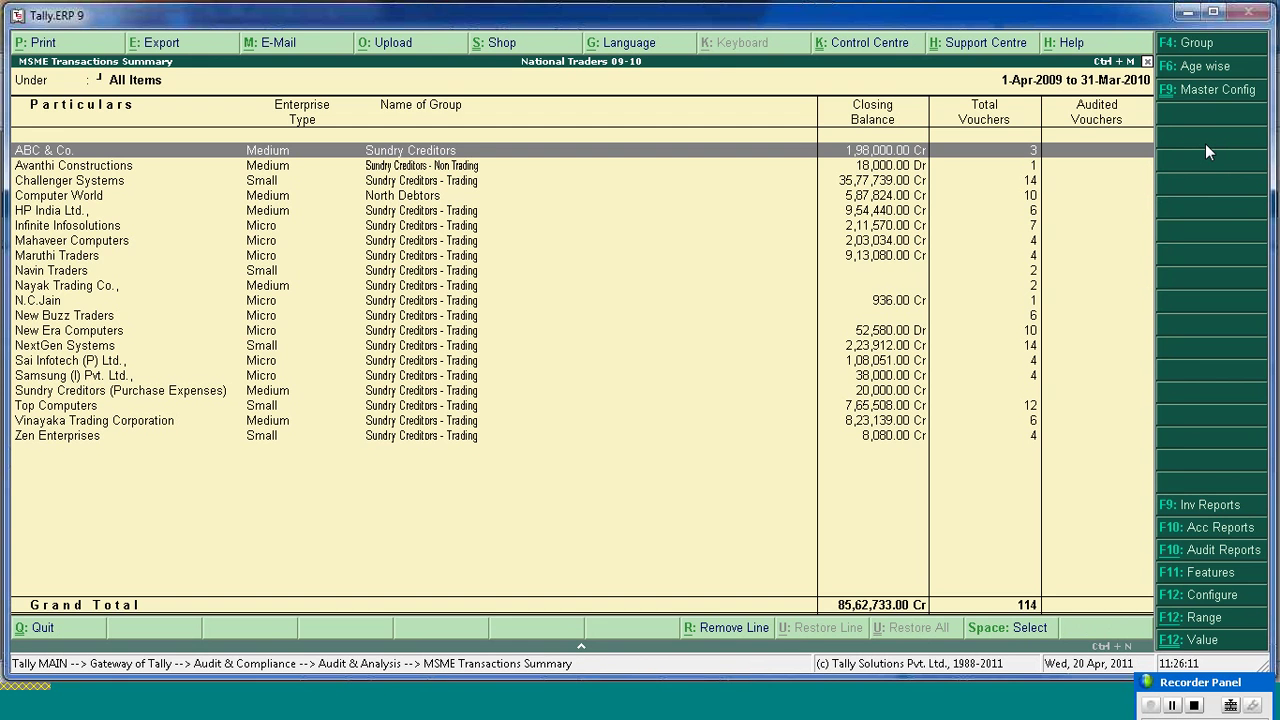
- Look through the Master Configuration categories from MSME Transactions, including Periodic Payments and Receipts, Related Party and Sampling Methods, and close without opening any
left_click(1212, 92)
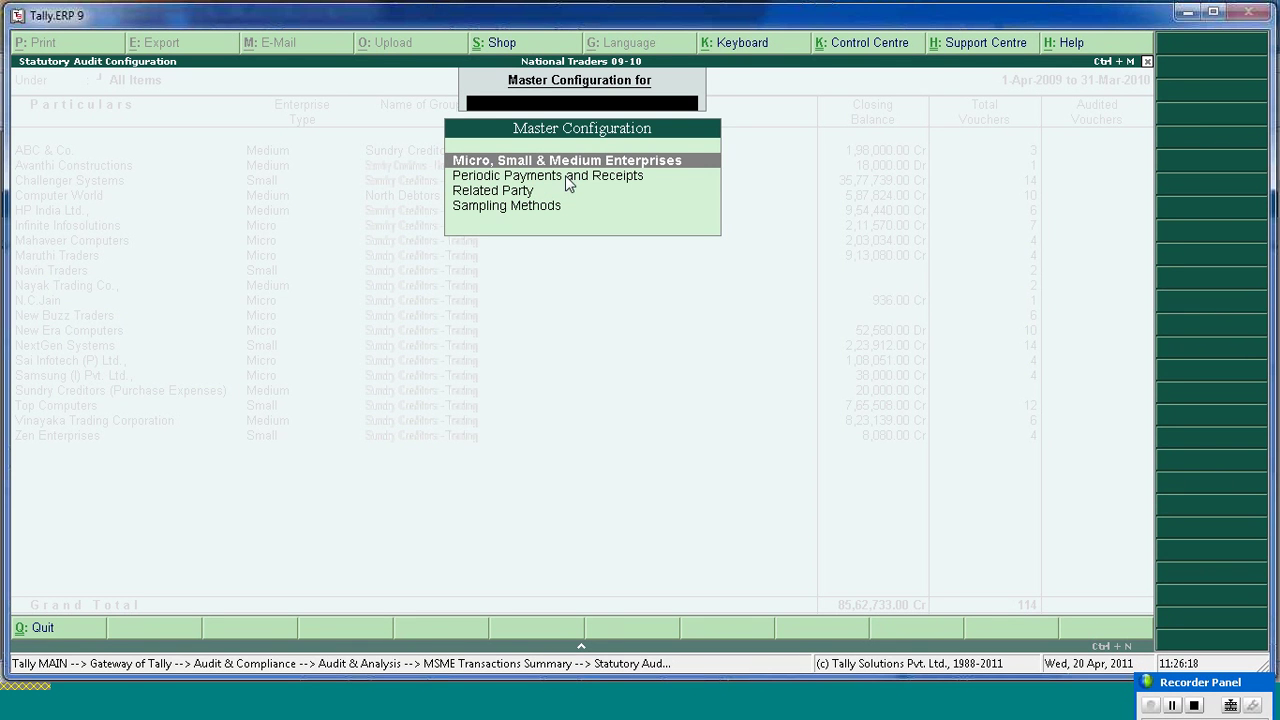
left_click(566, 178)
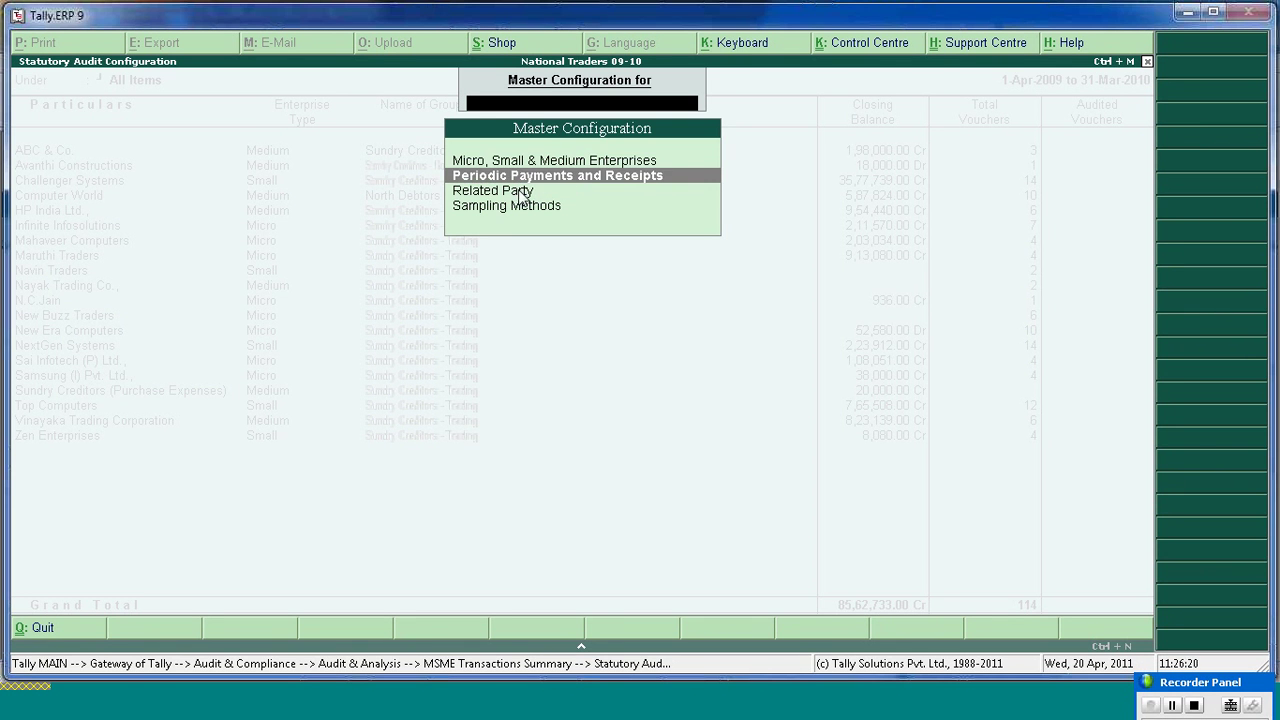
left_click(520, 192)
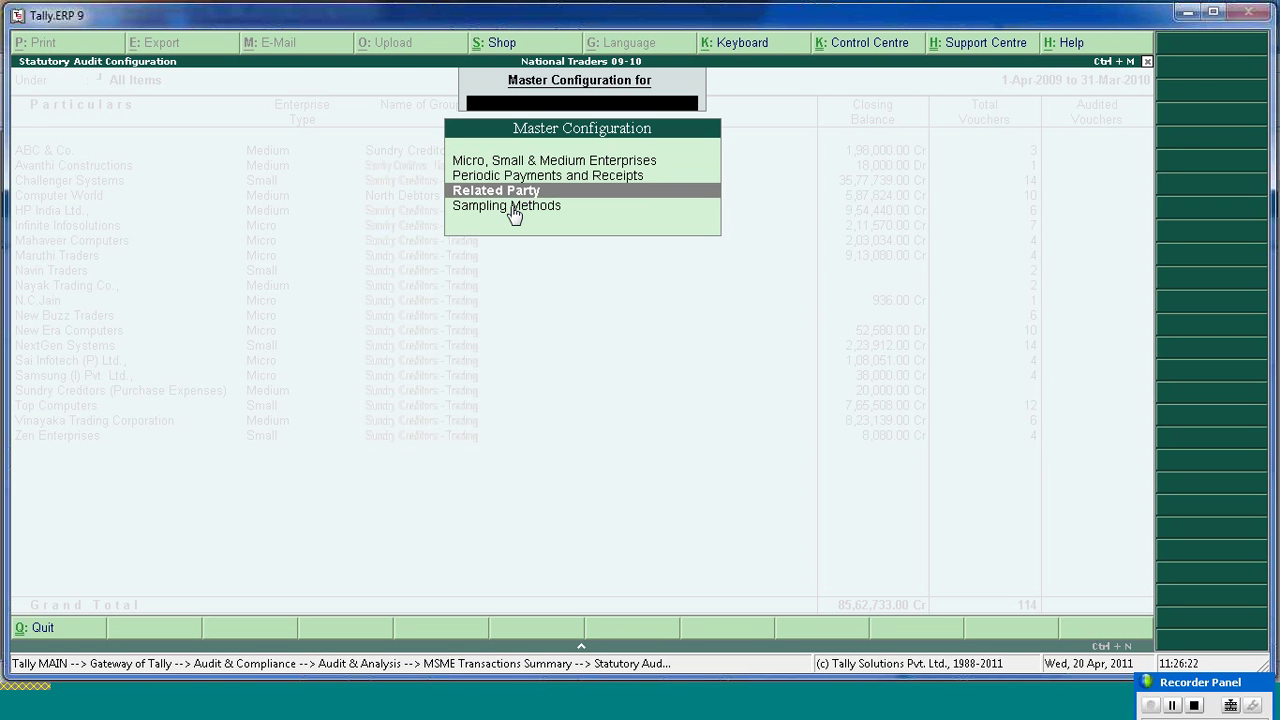
left_click(512, 208)
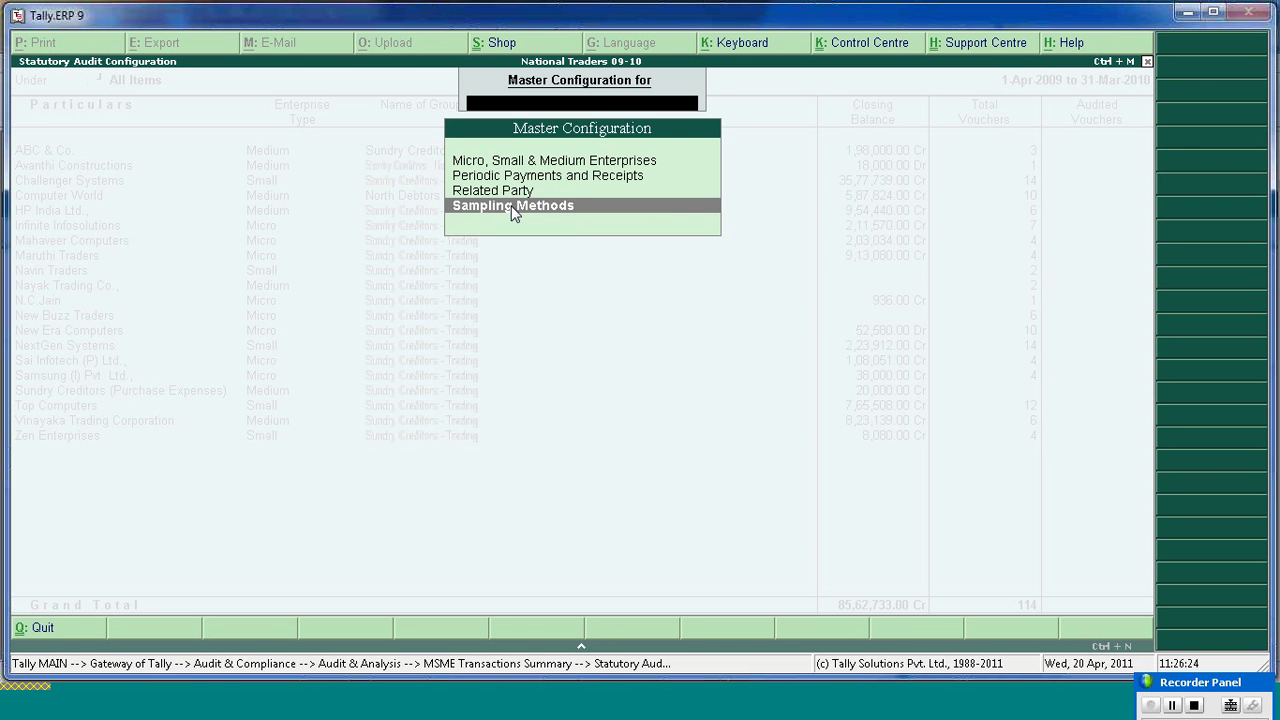
key("Escape")
- Open Salary / Wages Payments from the audit dashboard, view April's Head Count Details, and return to the payment summary
key("Escape")
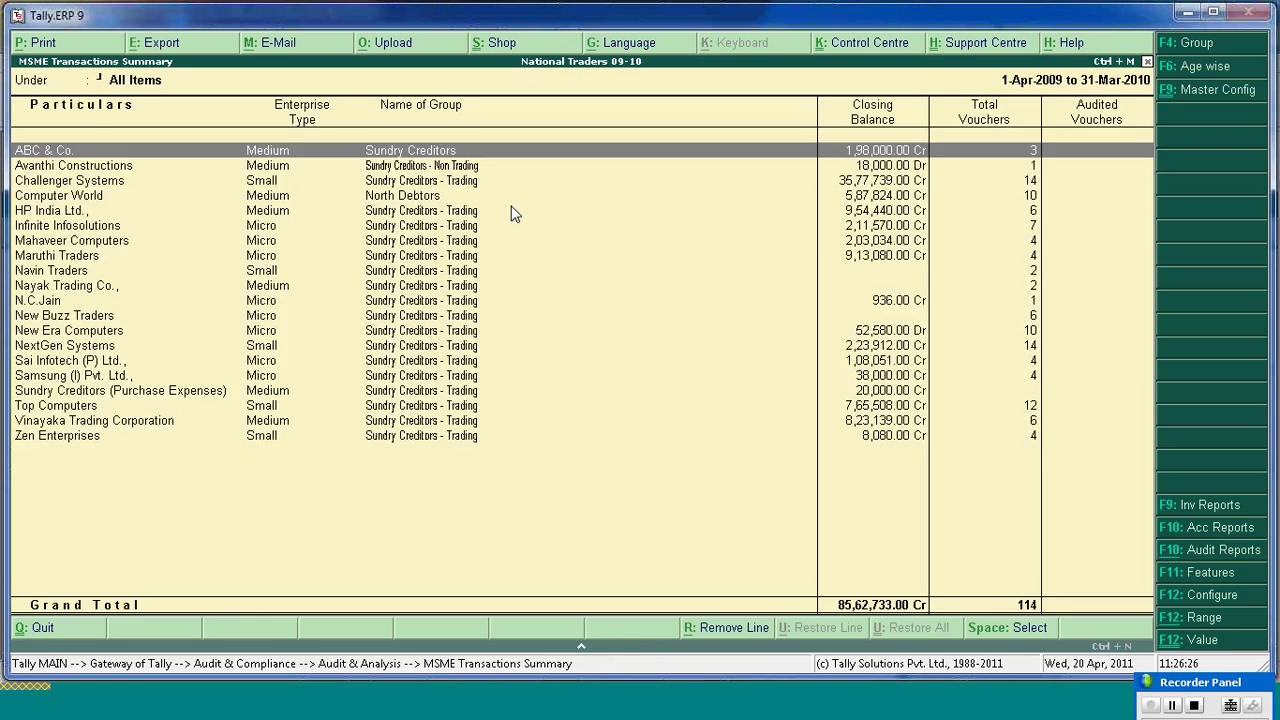
key("Down")
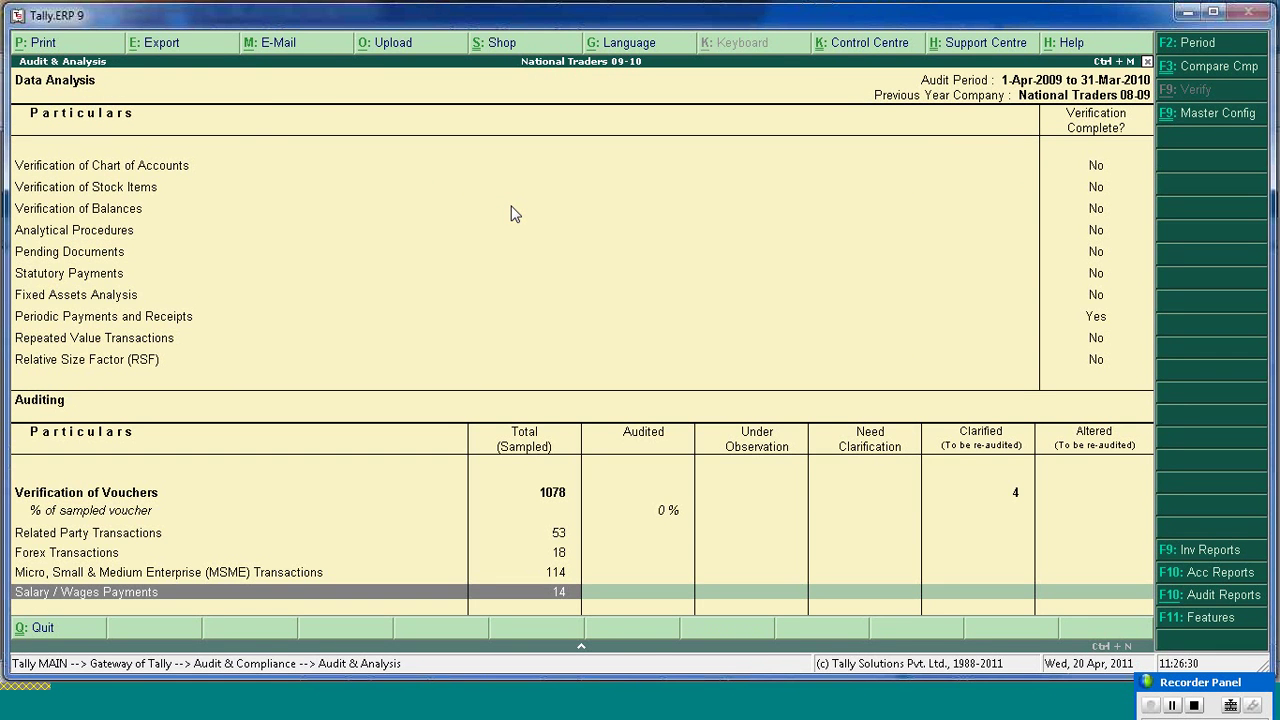
key("Return")
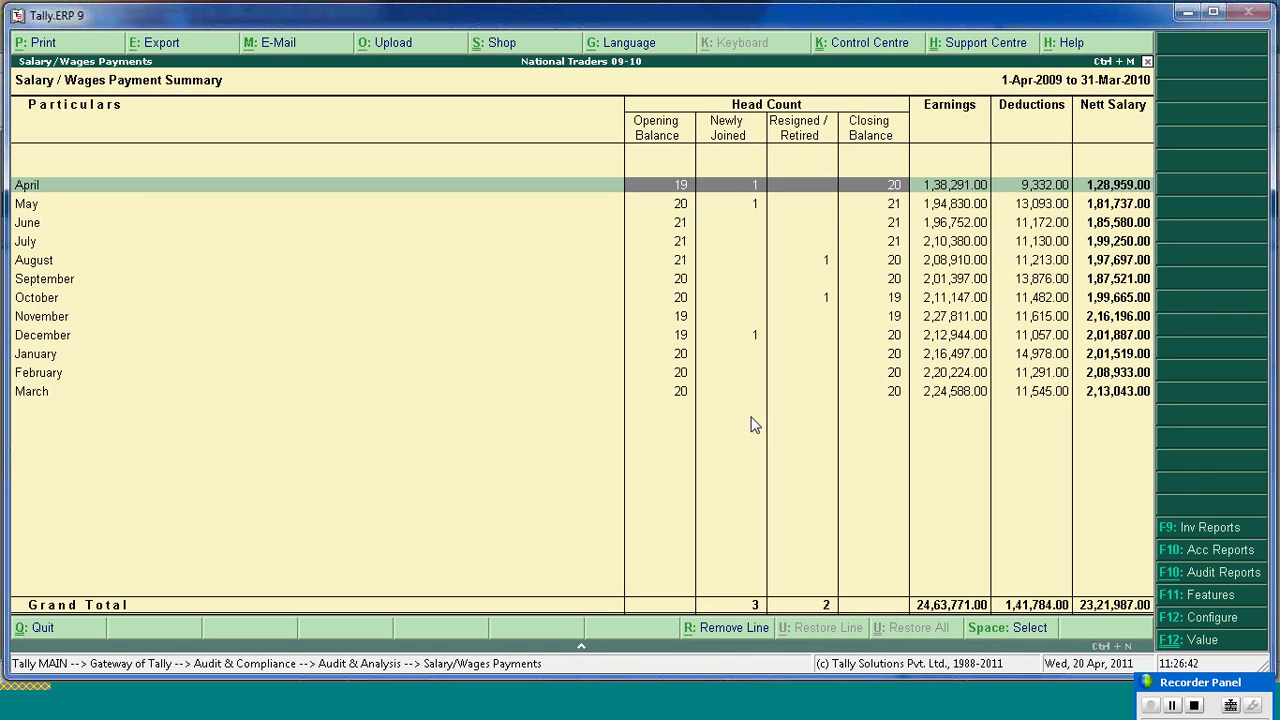
key("Right")
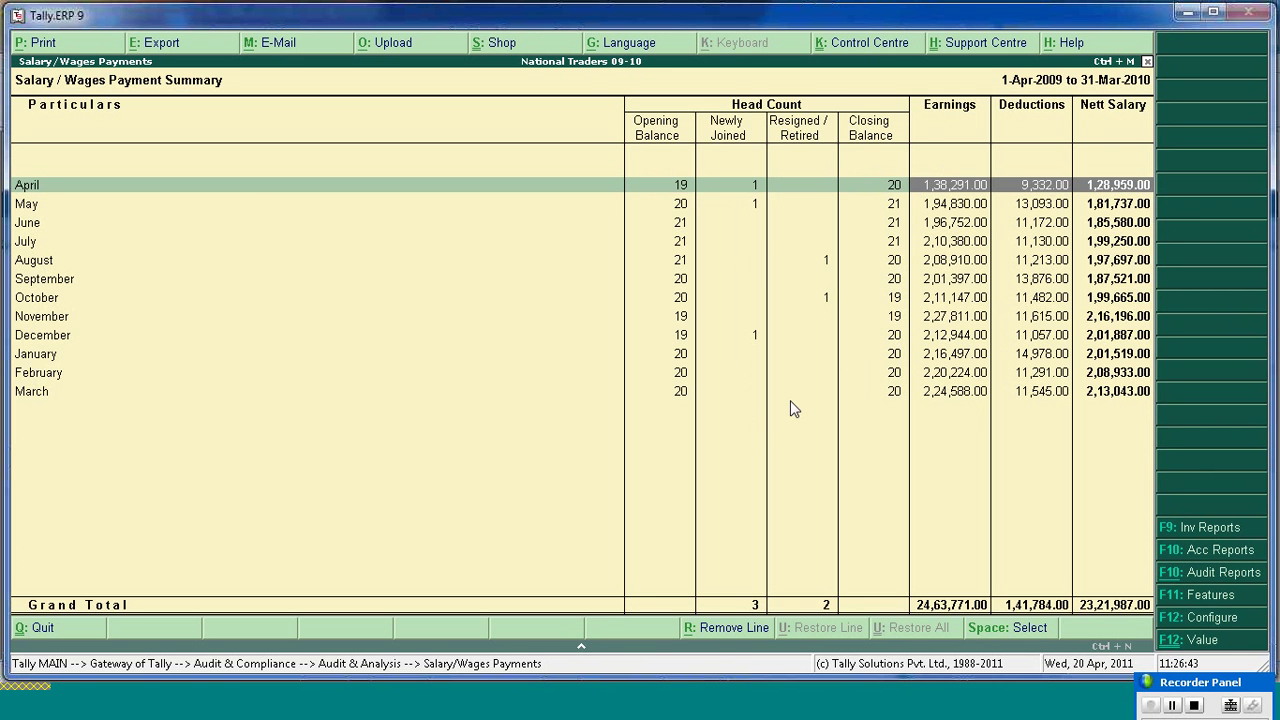
key("Left")
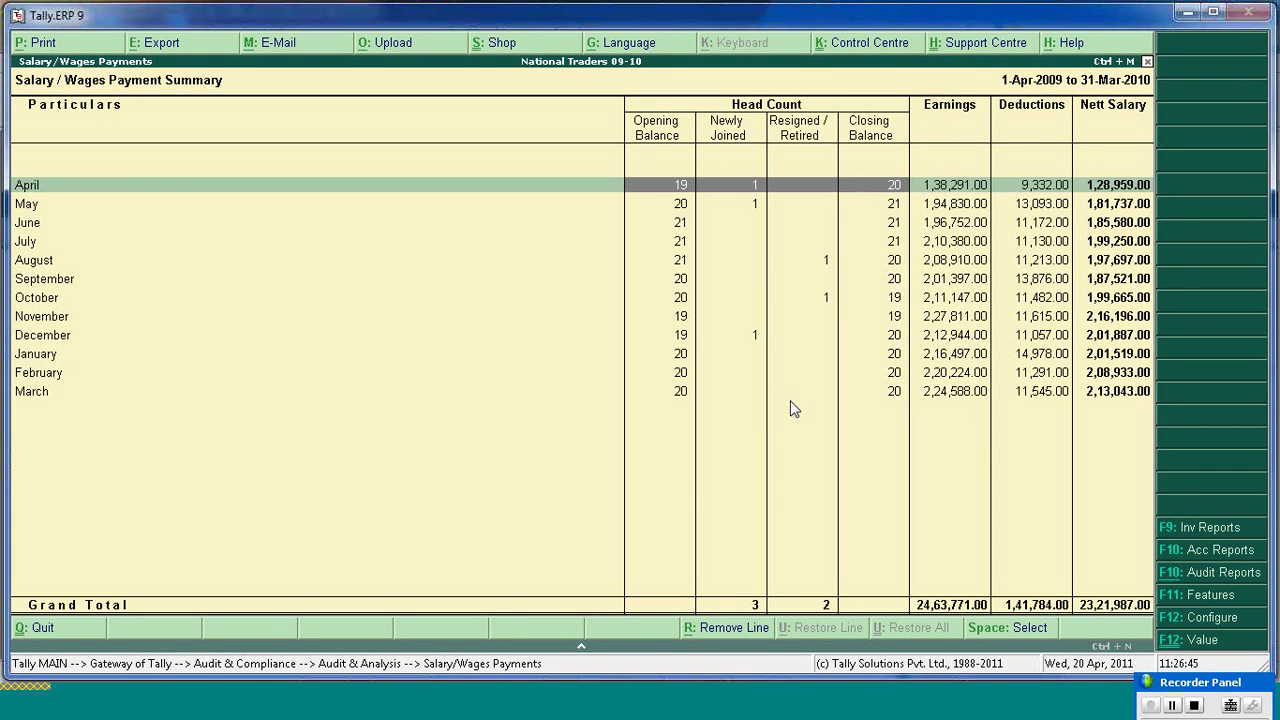
key("Return")
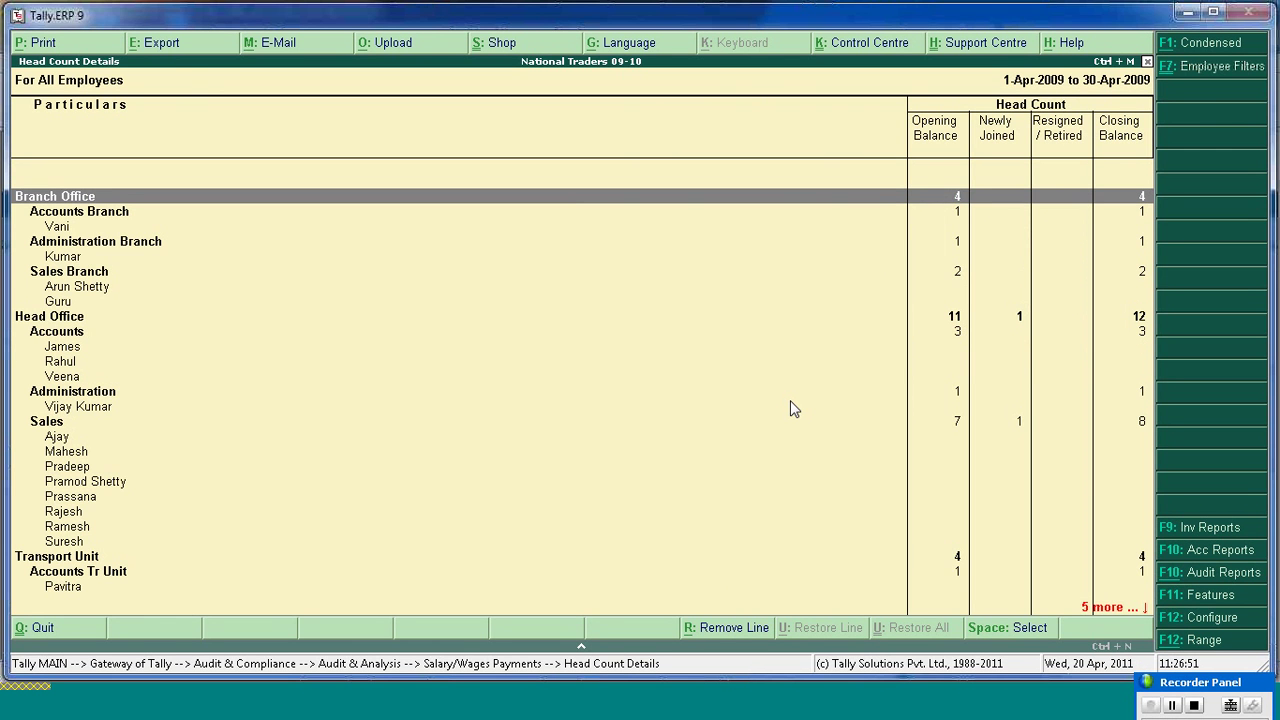
key("Escape")
- Bring up April's employee-wise summary of earnings, deductions and nett salary from the Salary / Wages Payment Summary
key("Right")
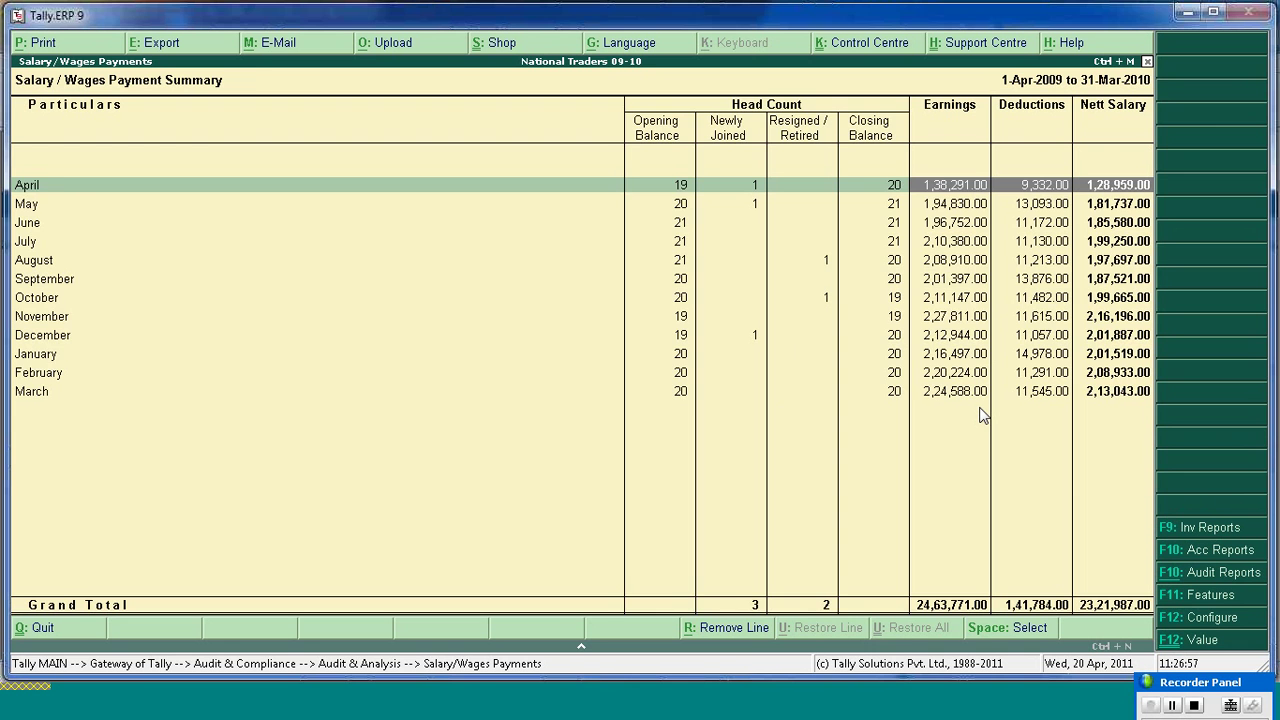
key("Return")
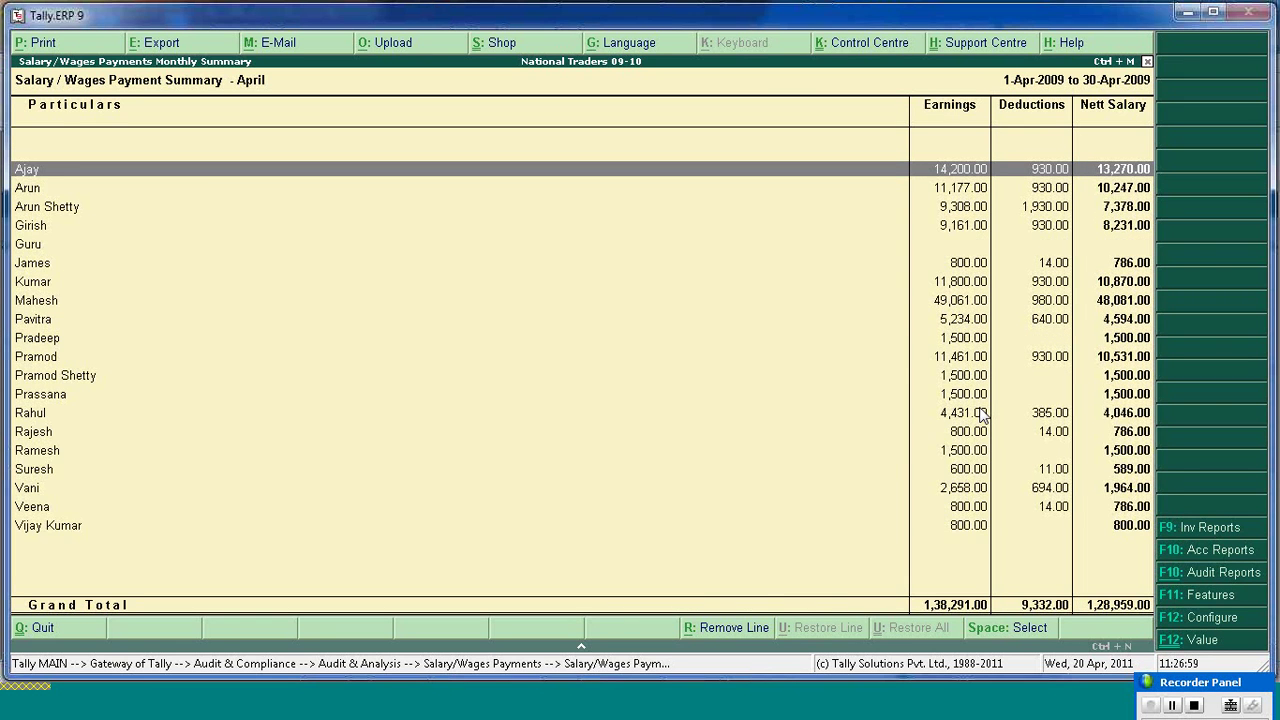
key("Escape")
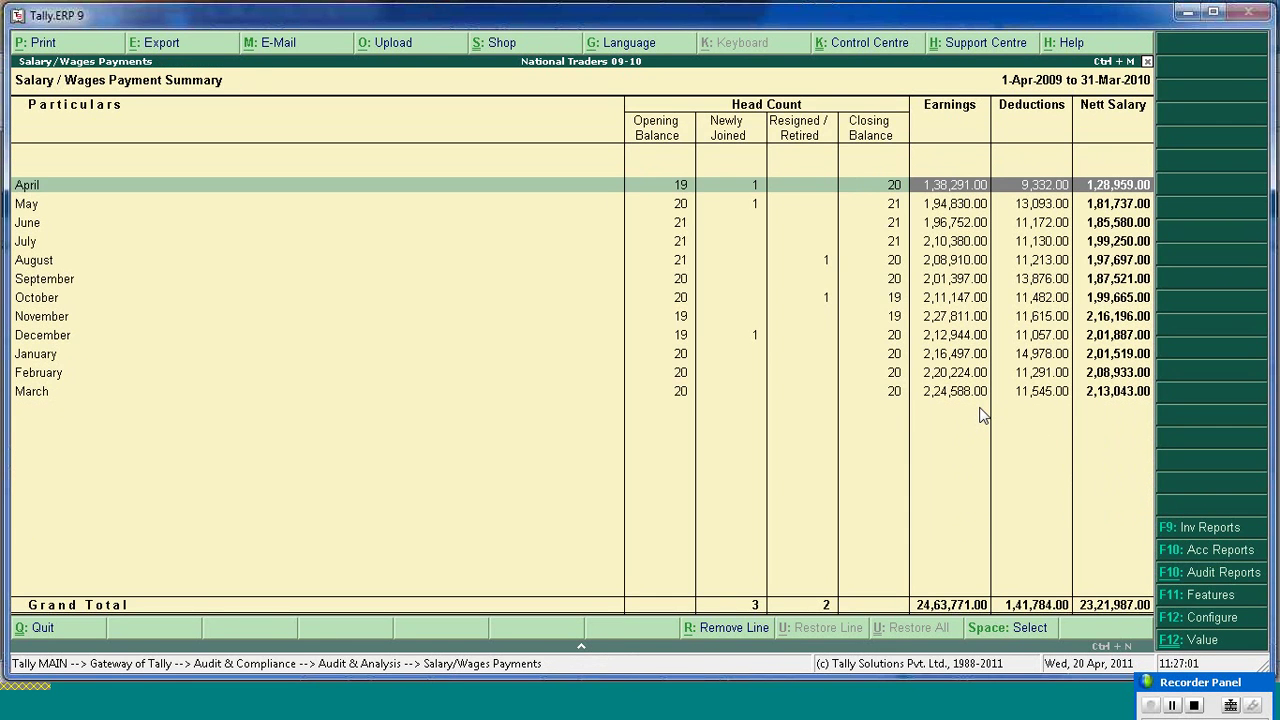
key("Return")
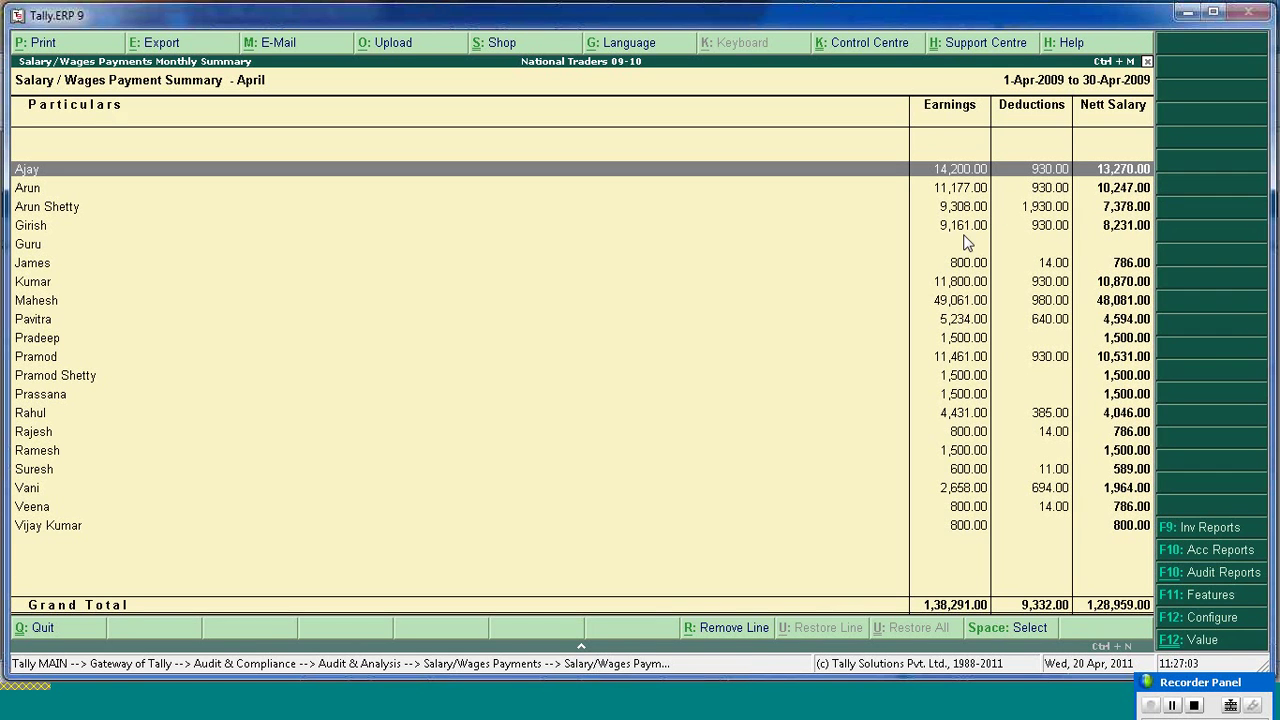
- Configure April's salary summary with Show Earnings and Deductions Breakup and Show Salary Paid & Balance Amount both set to Yes
left_click(1199, 620)
key("y")
key("Return")
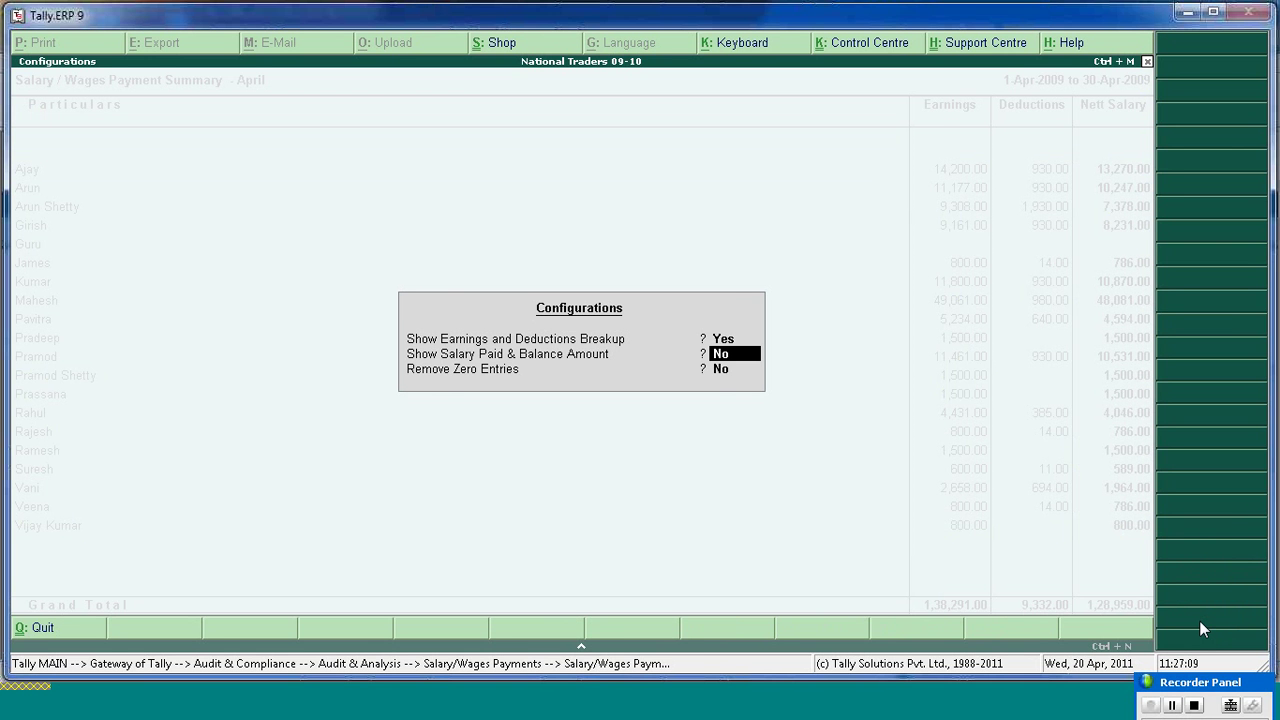
key("y")
key("Return")
key("Return")
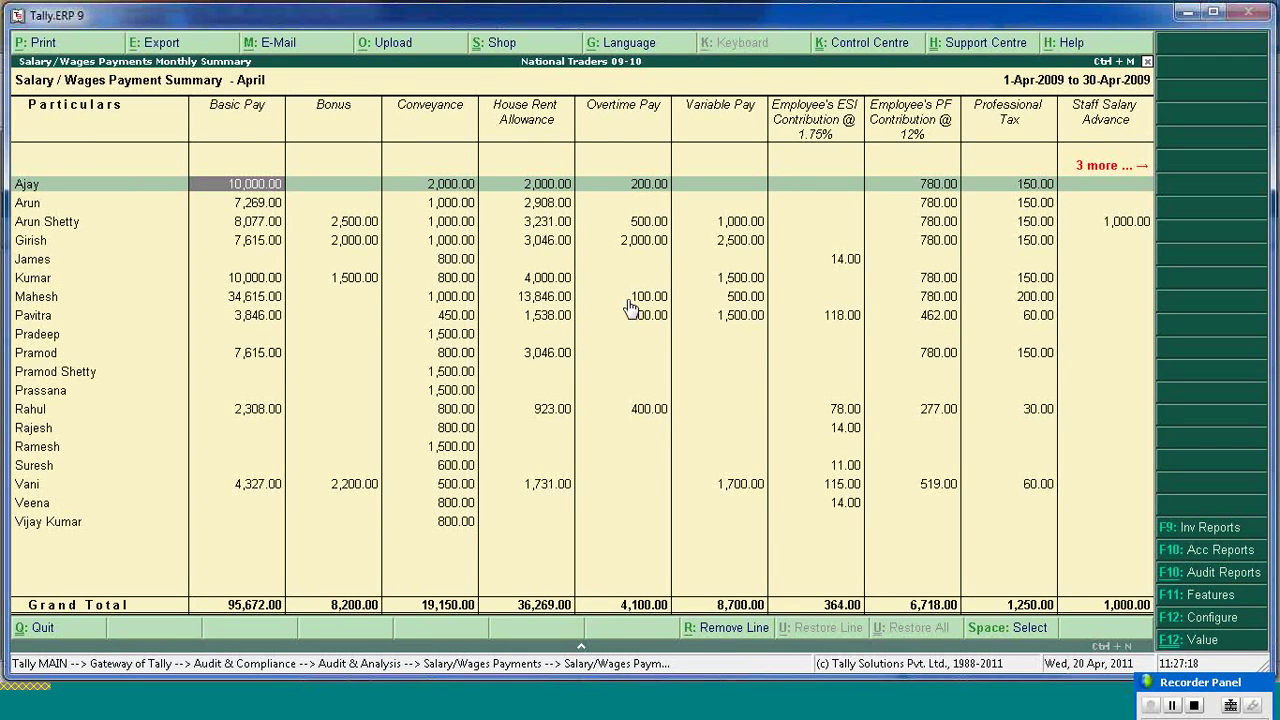
- Leave April's salary breakup, view the Salary / Wages Payment Summary again from the dashboard, and return to the Audit & Compliance menu
key("Escape")
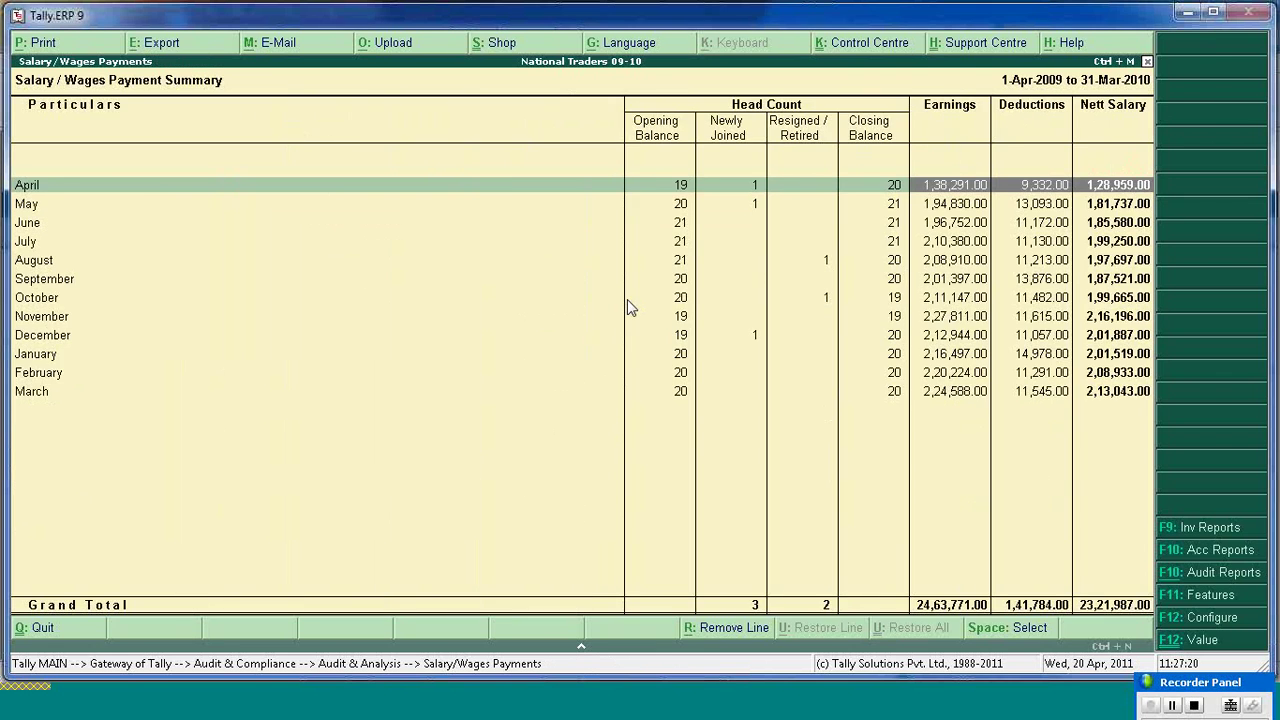
key("Escape")
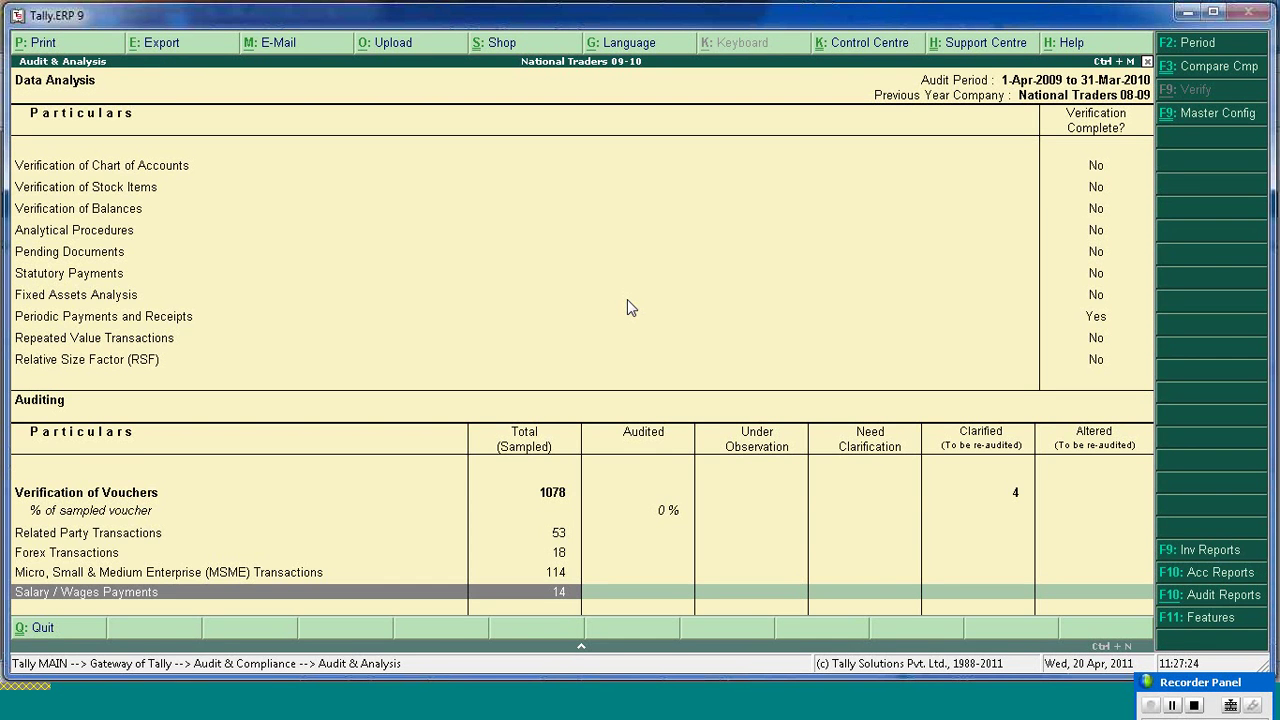
key("Return")
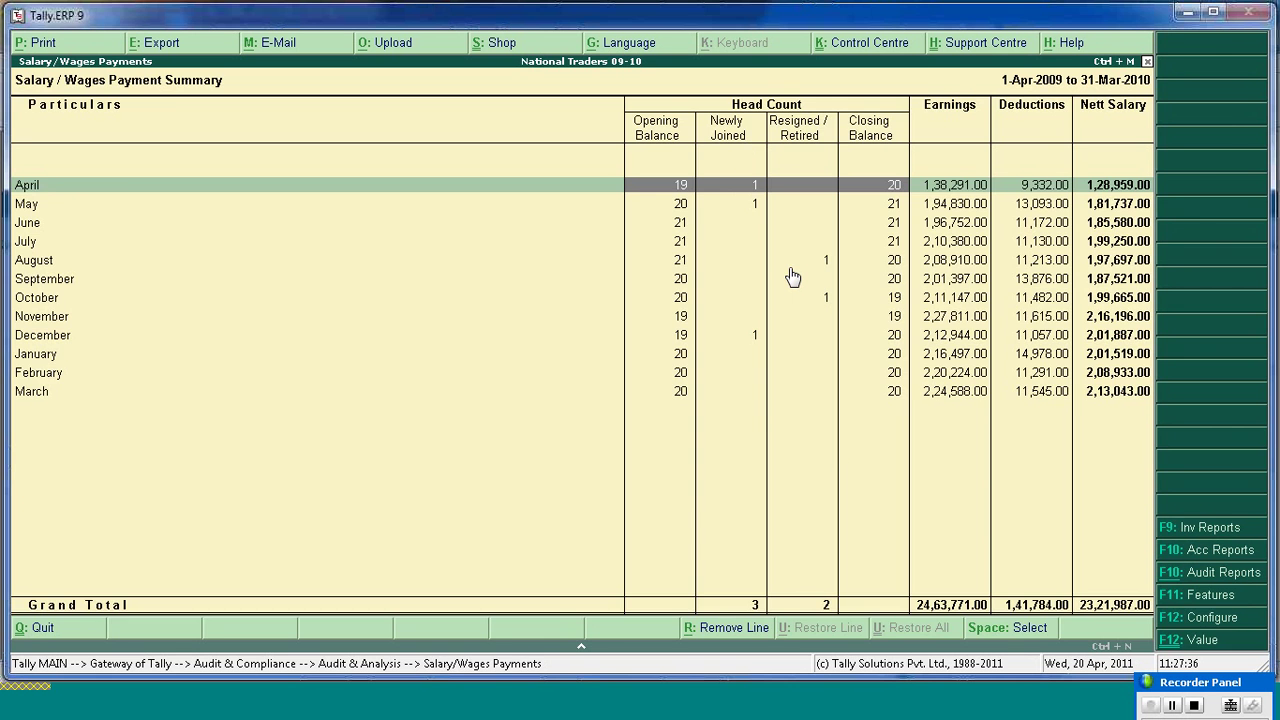
key("Escape")
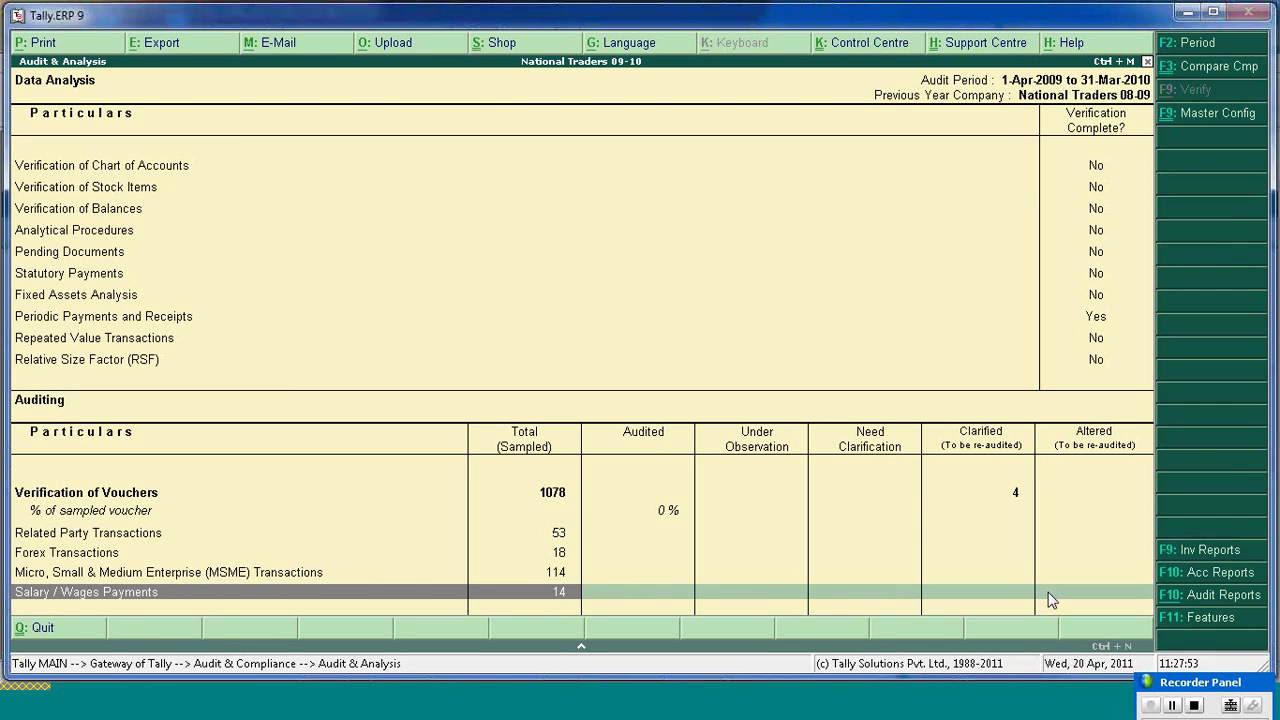
key("Escape")
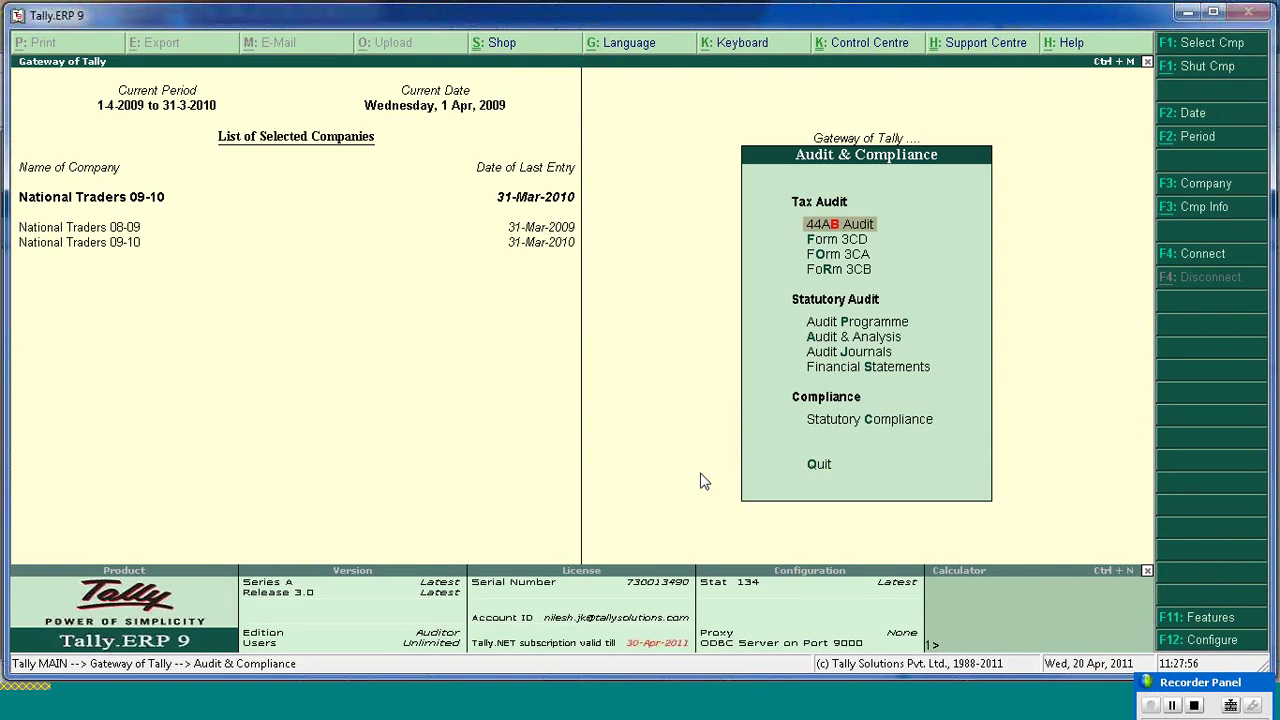
- Open the Audit Journal Summary from the Statutory Audit section of Audit & Compliance
key("Down")
key("Down")
key("Down")
key("Down")
key("Down")
key("Up")
key("Up")
key("Down")
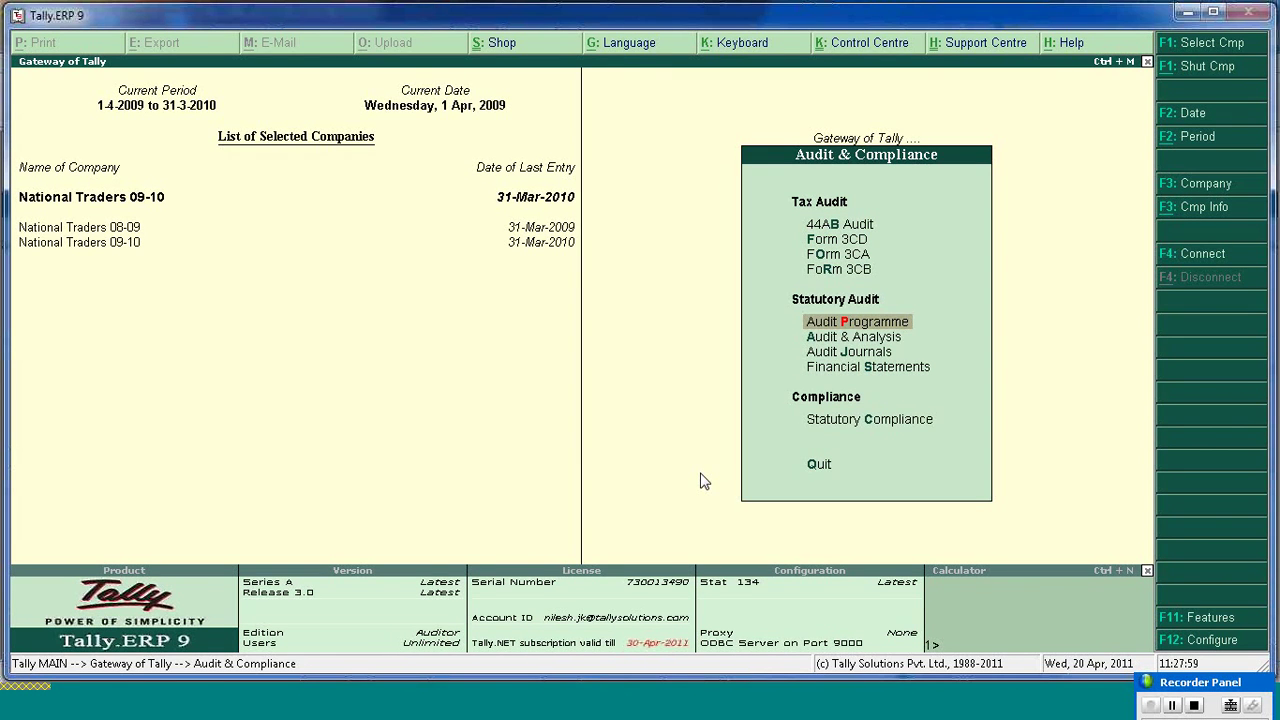
key("Down")
key("Down")
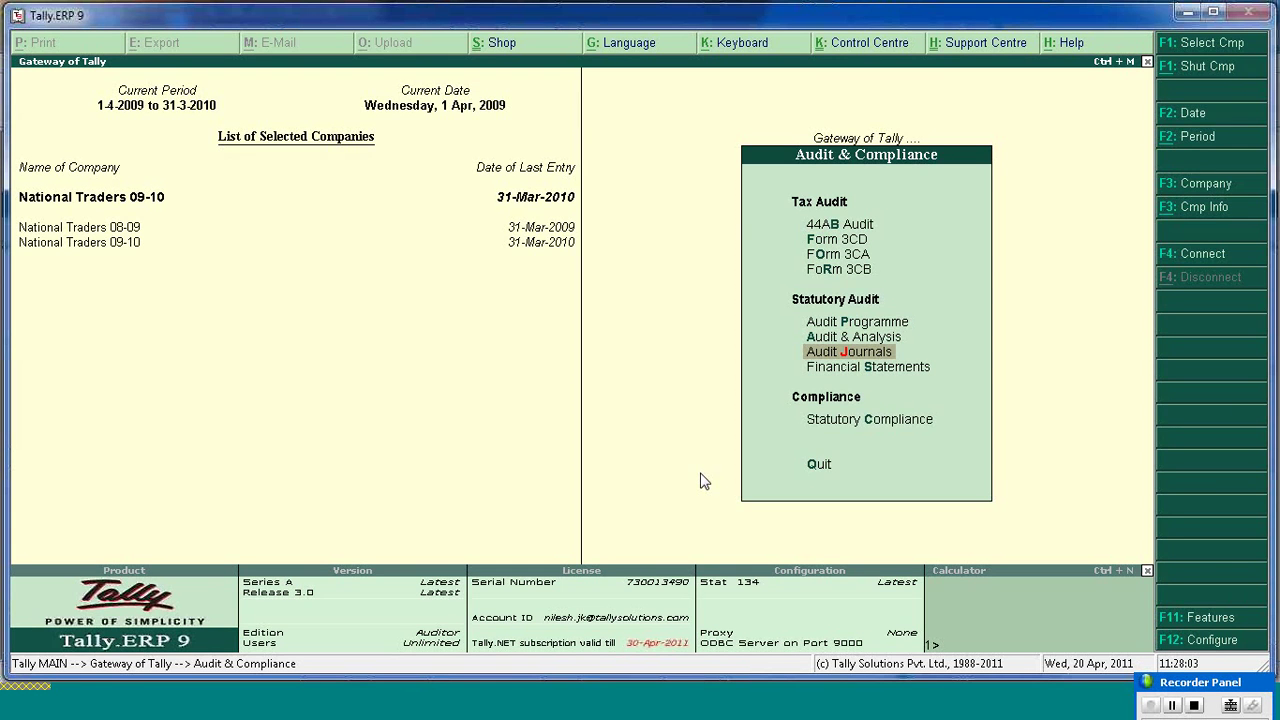
key("Return")
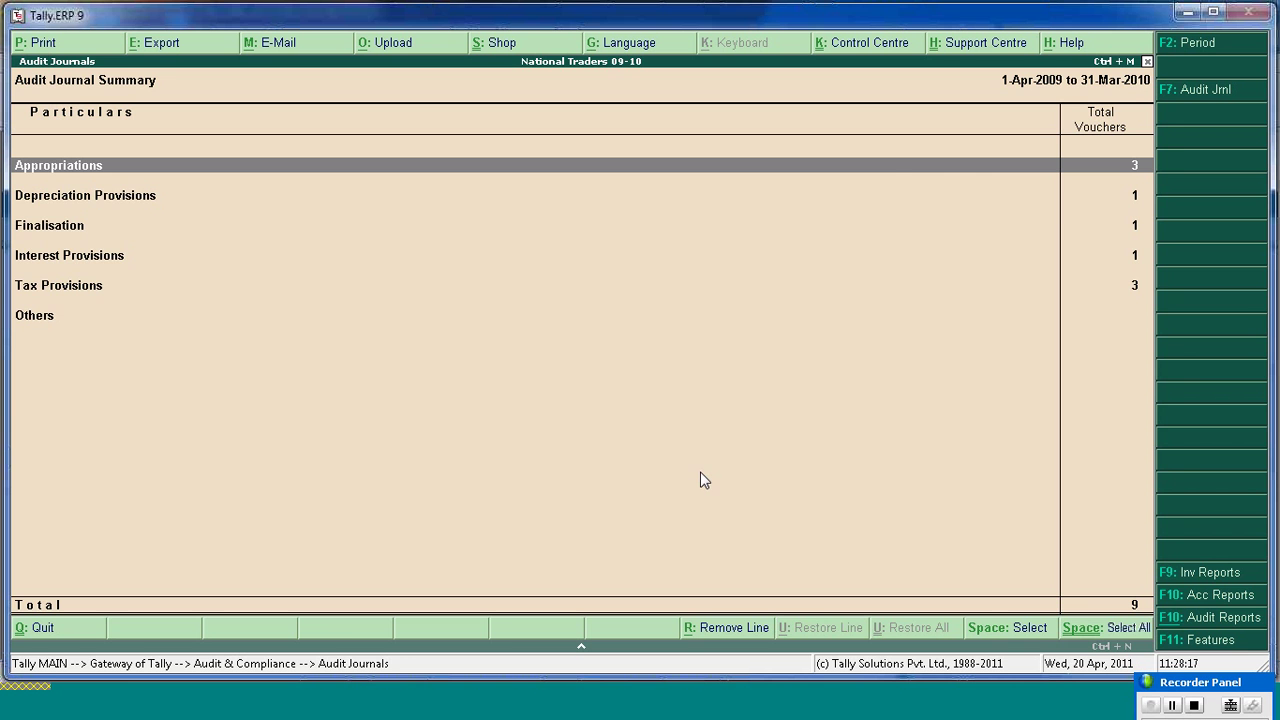
- View the purposes available under Used for in a new audit journal voucher, and quit without creating the voucher
left_click(1202, 93)
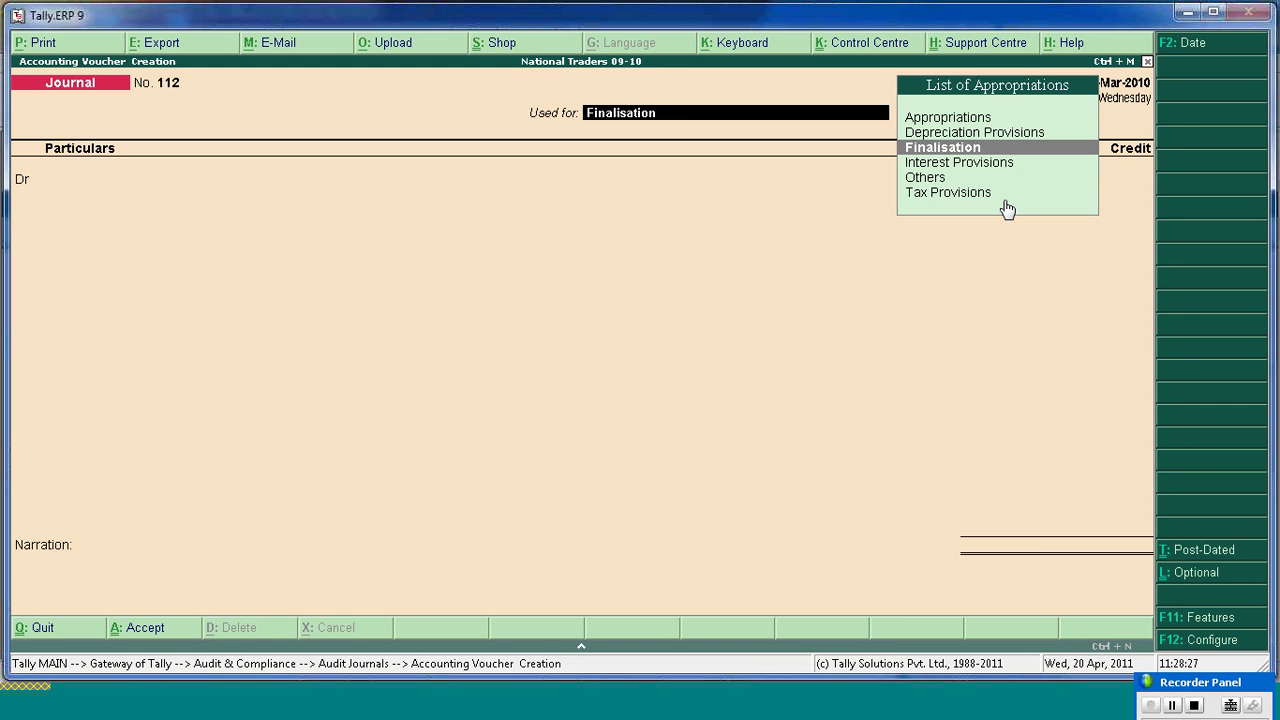
key("Escape")
key("Return")
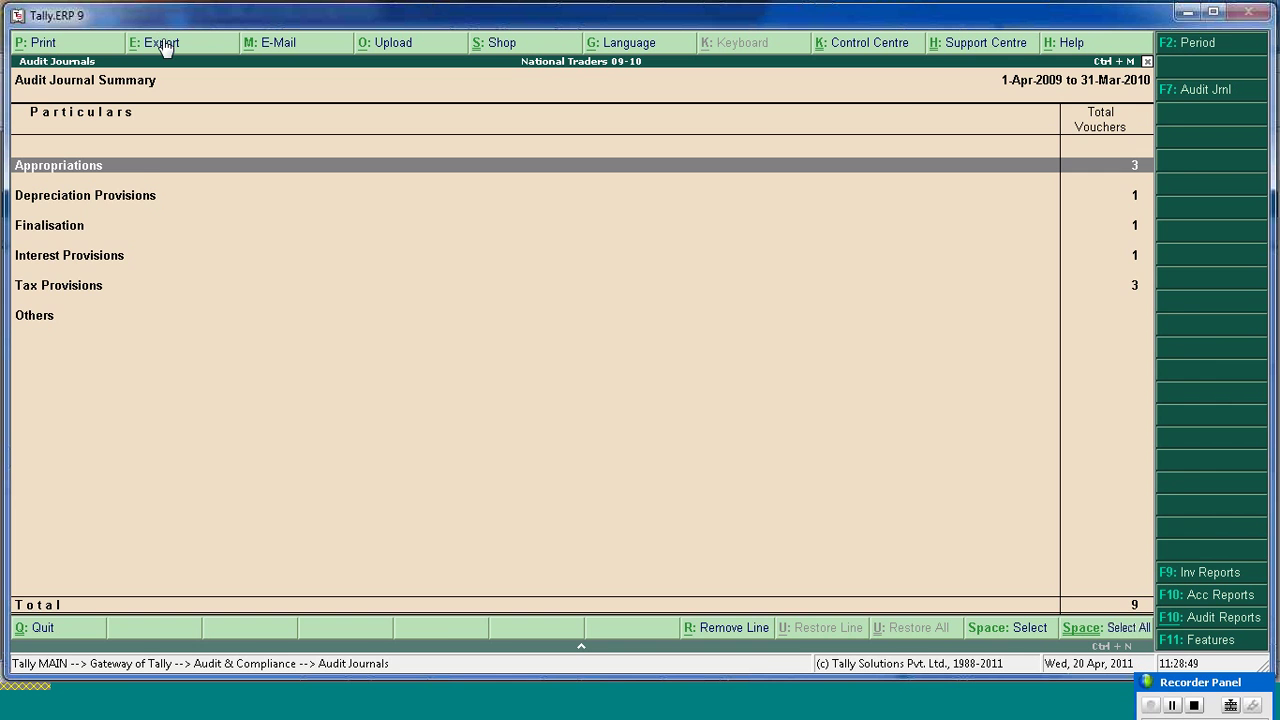
- View the audit journal vouchers listed under Appropriations, and leave Audit Journals
key("Return")
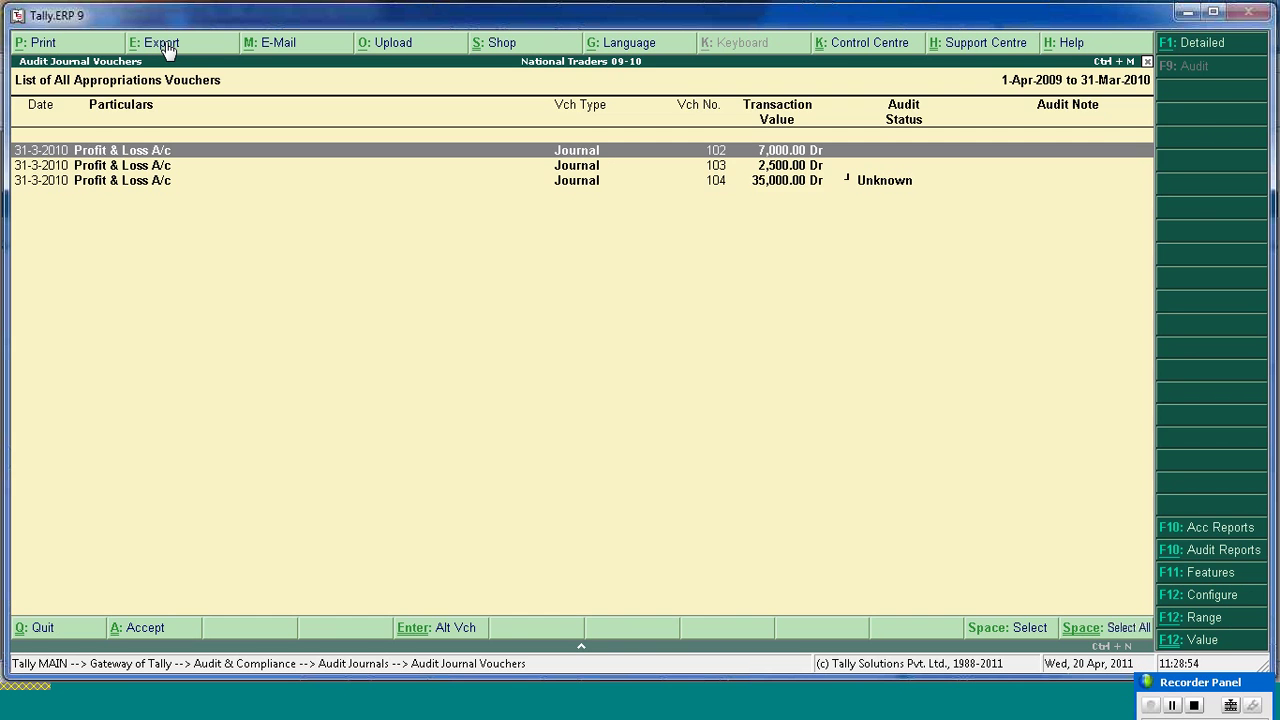
key("Escape")
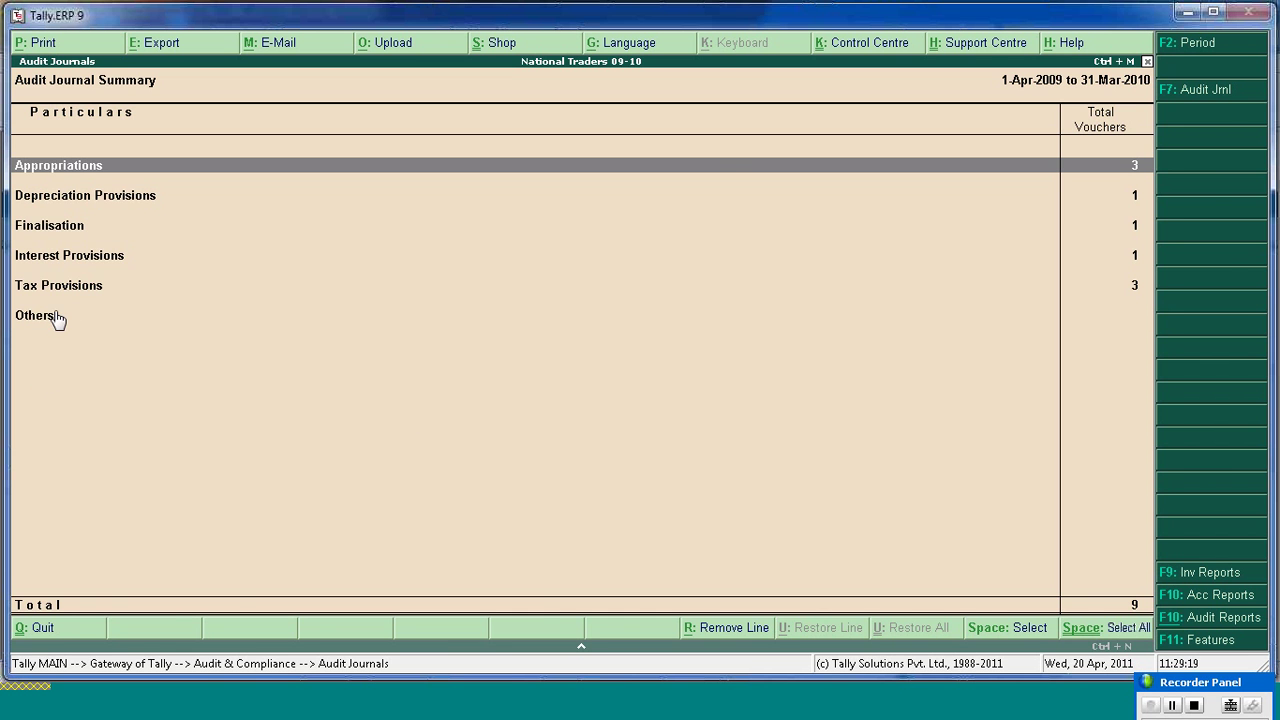
key("Escape")
- Open the Schedule VI Balance Sheet from the statutory audit Financial Statements
key("Down")
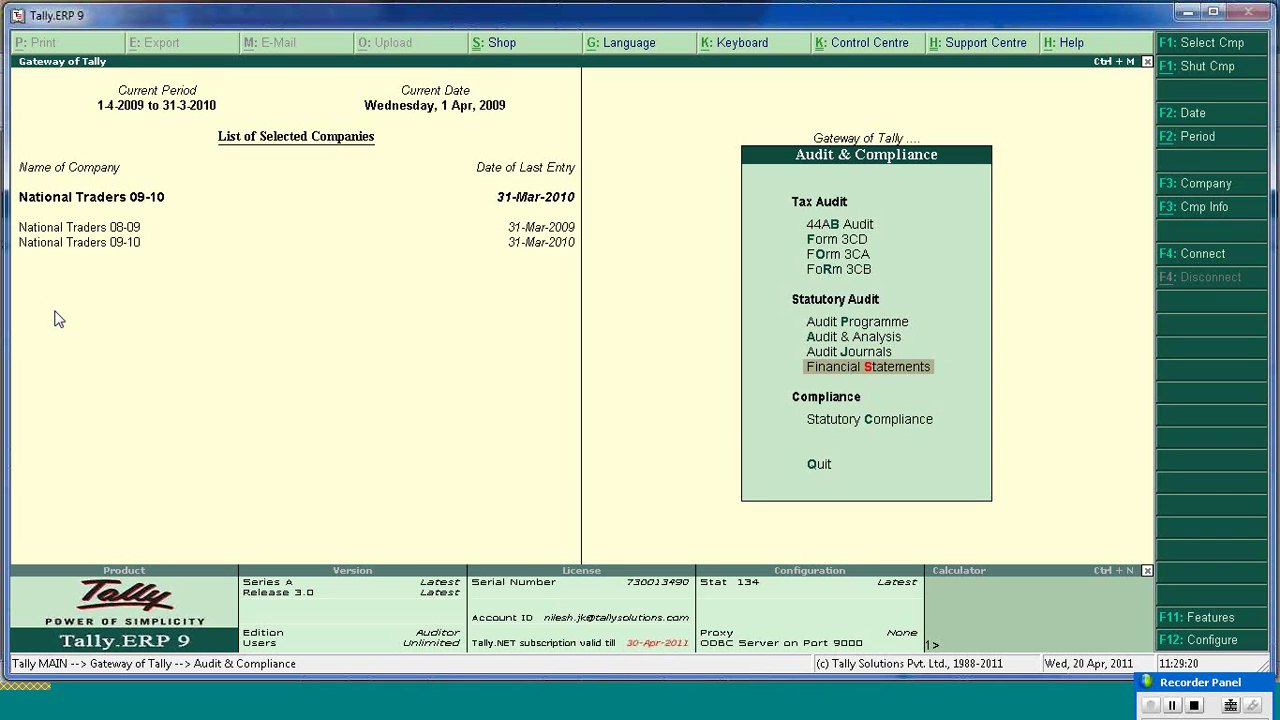
key("Return")
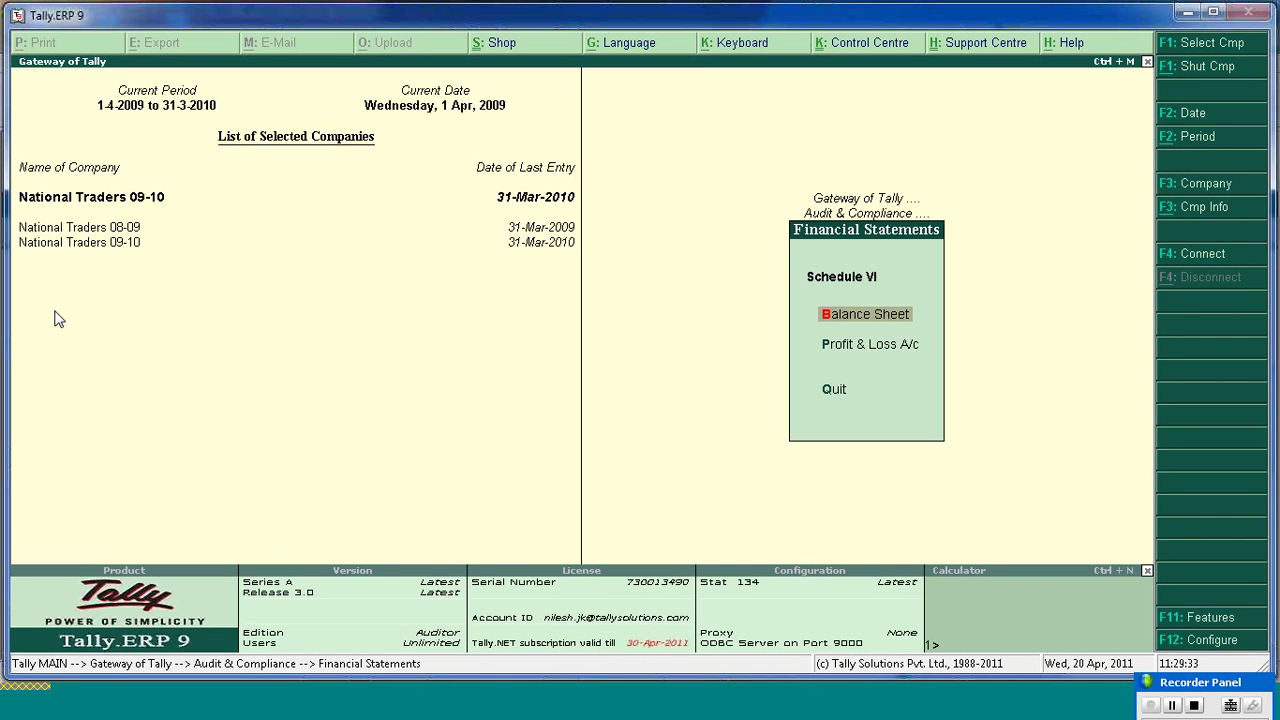
key("Return")
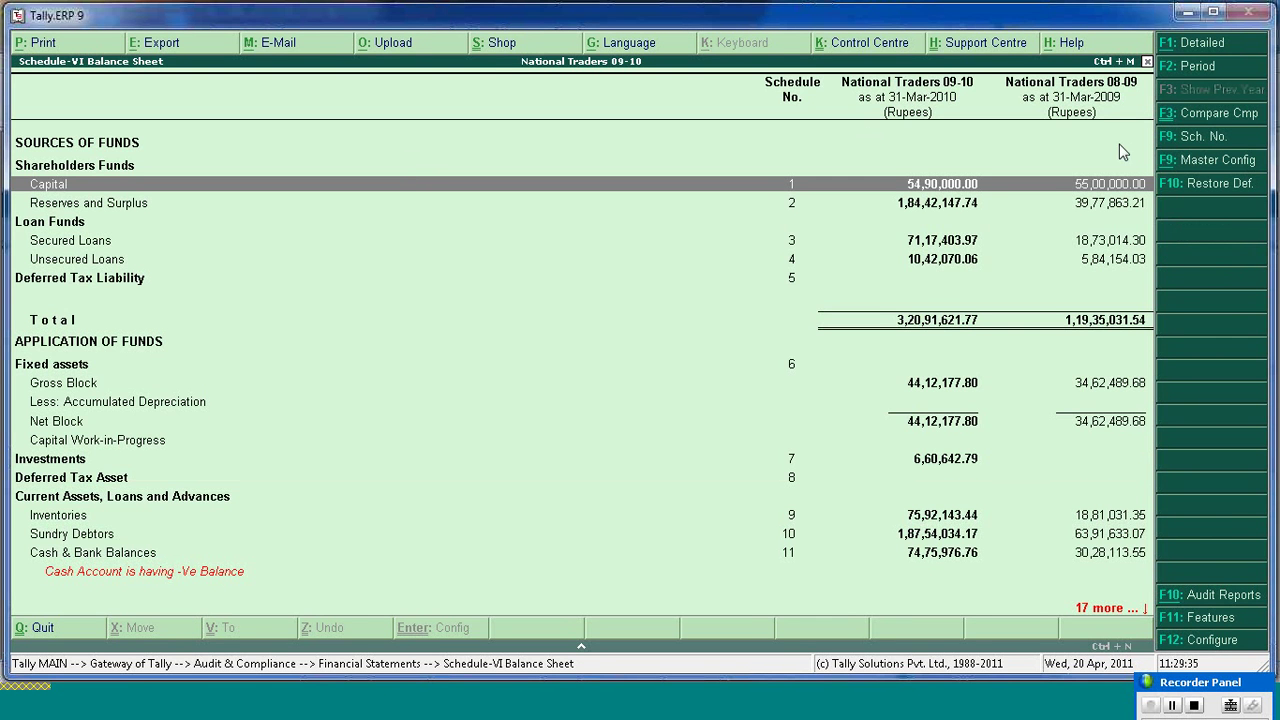
- View the notes to the Capital schedule in Schedule Number Configuration, and return to the balance sheet without altering them
left_click(1198, 140)
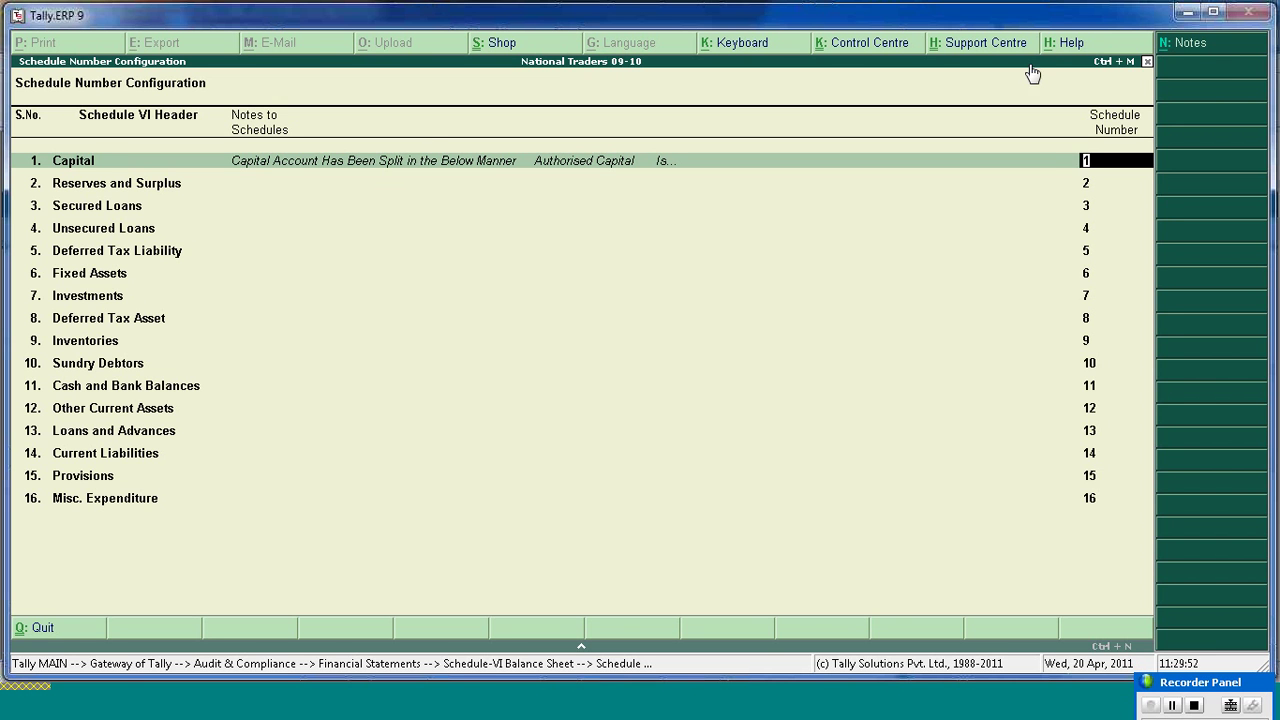
left_click(1215, 40)
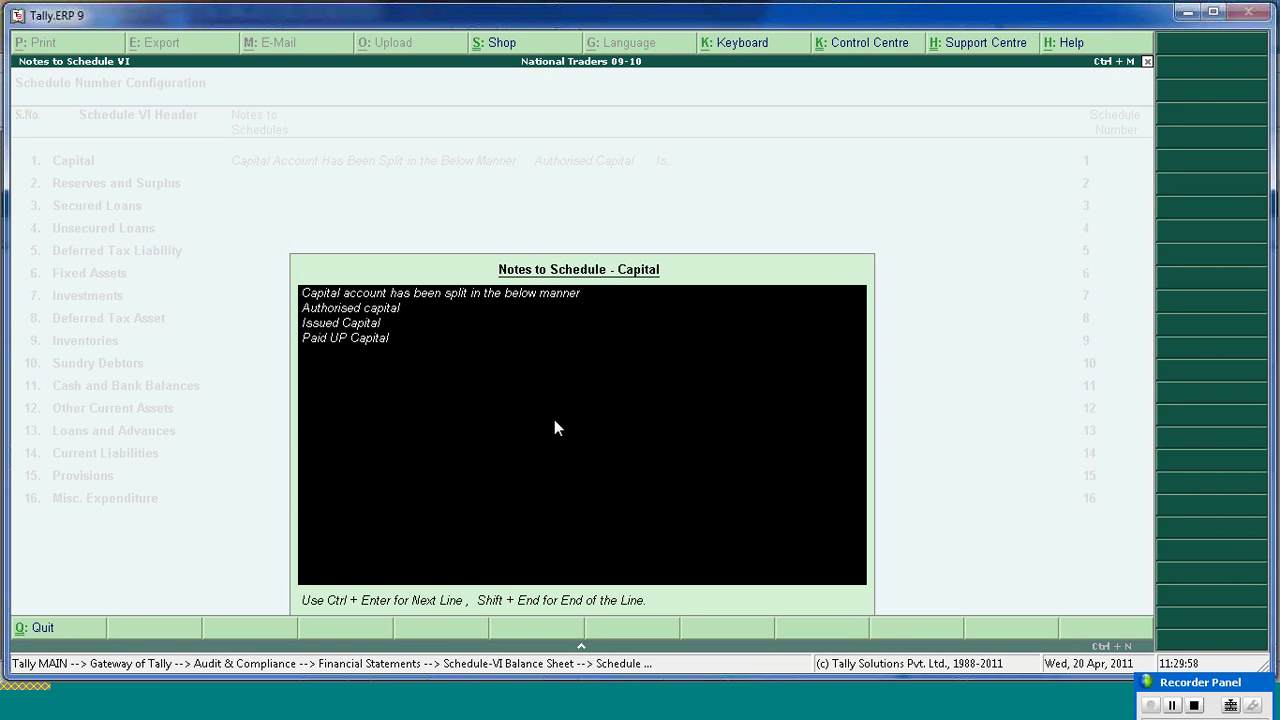
key("Return")
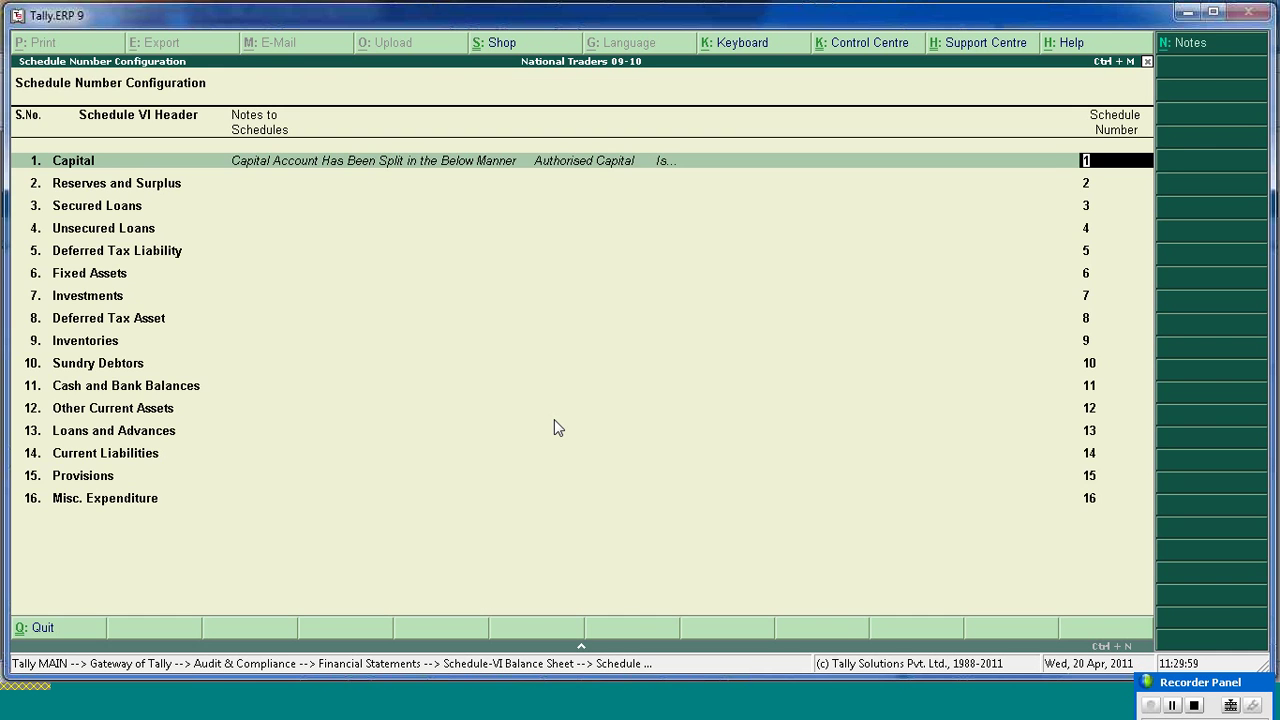
key("BackSpace")
key("Escape")
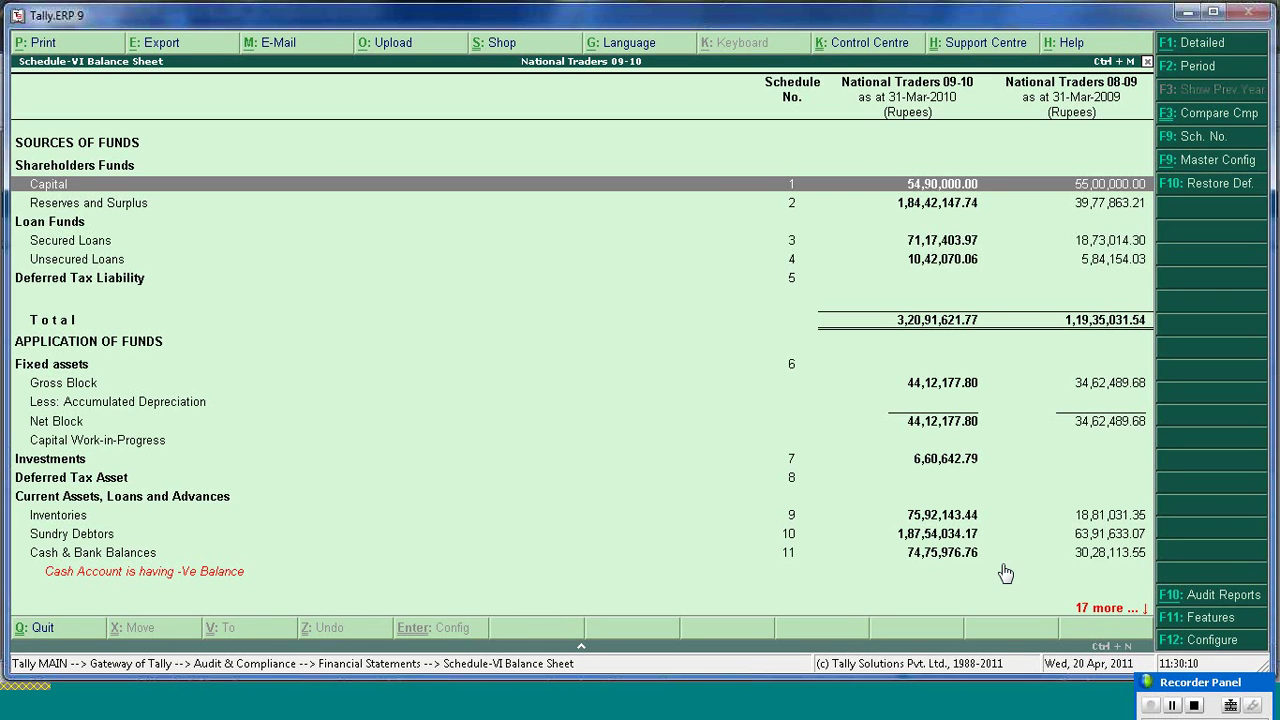
- Drill down from Unsecured Loans in the Schedule VI Balance Sheet to the ledgers of its Unsecured Loans group
key("Down")
key("Down")
key("Down")
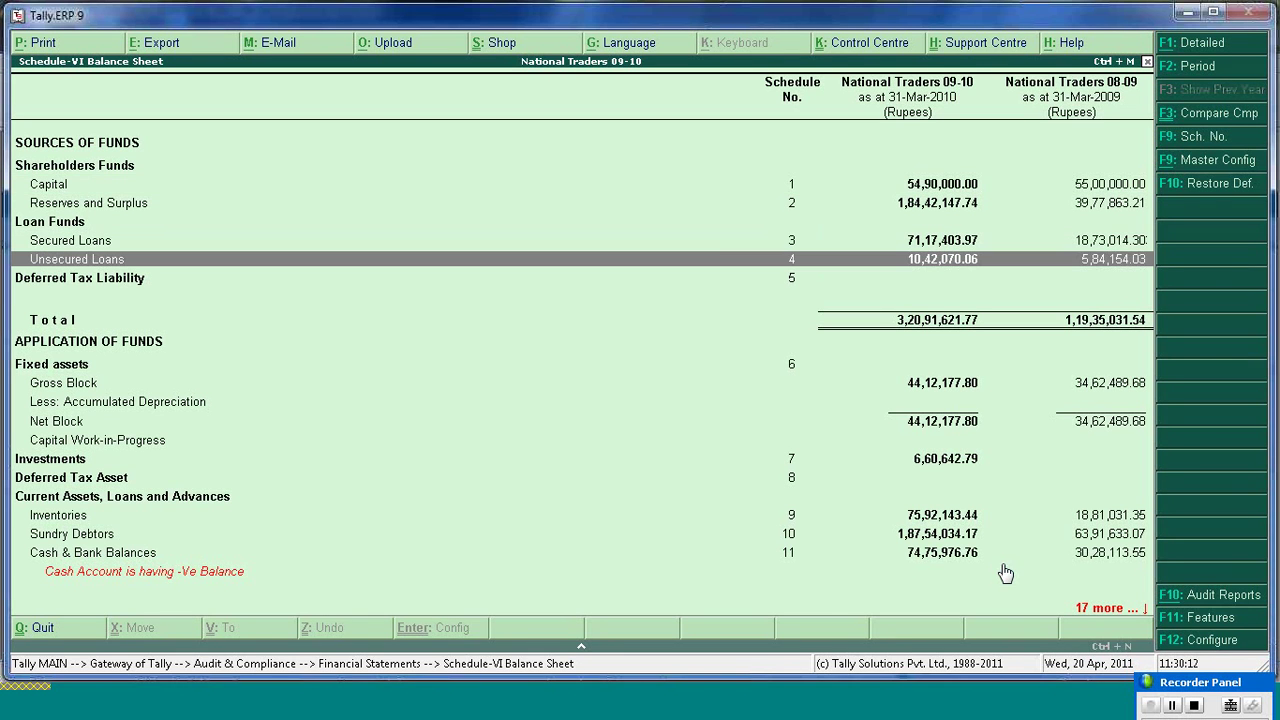
left_click(80, 262)
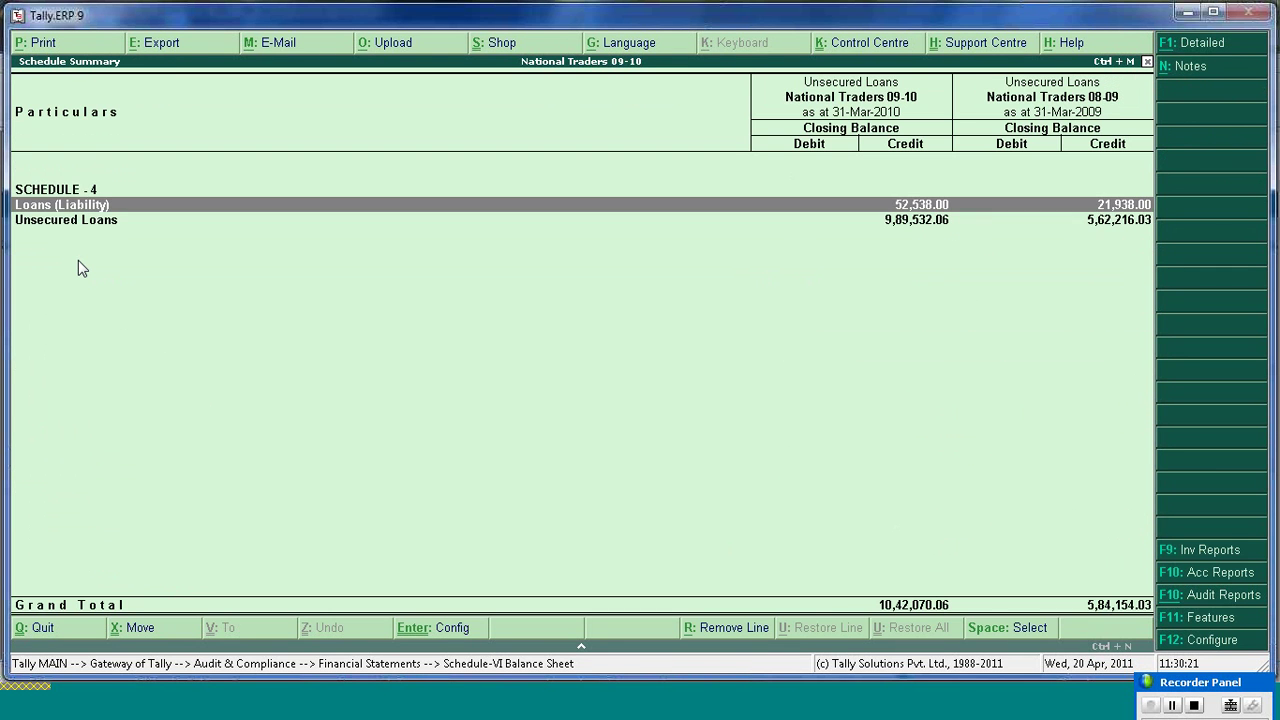
key("Down")
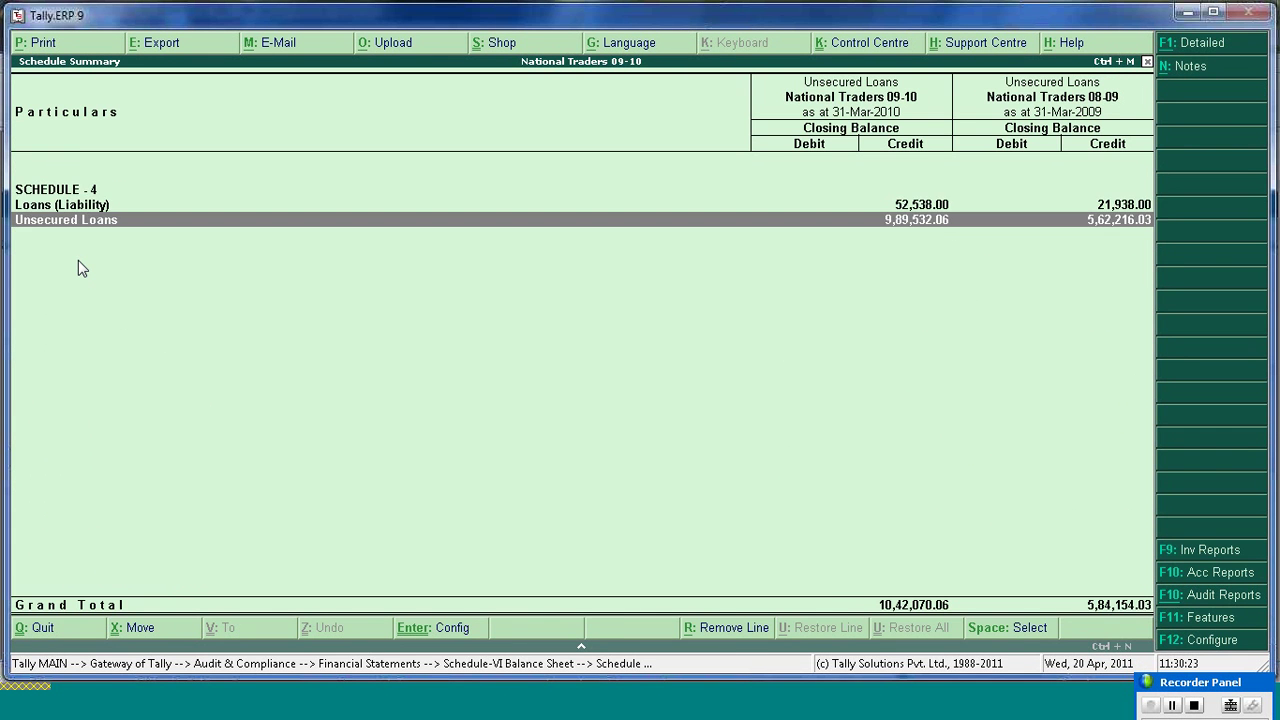
key("Return")
- Move the ledger DEF Ltd from Unsecured Loans to the Schedule VI group Secured Loans and accept the configuration
key("Down")
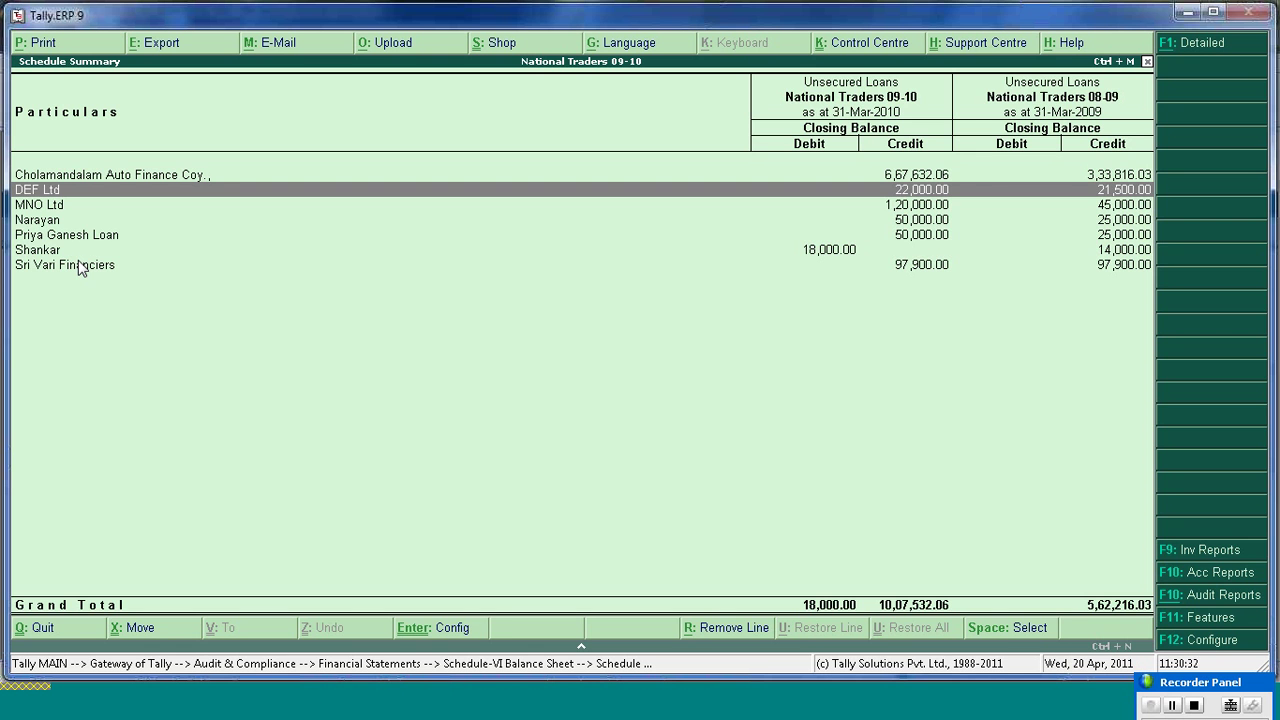
key("alt+x")
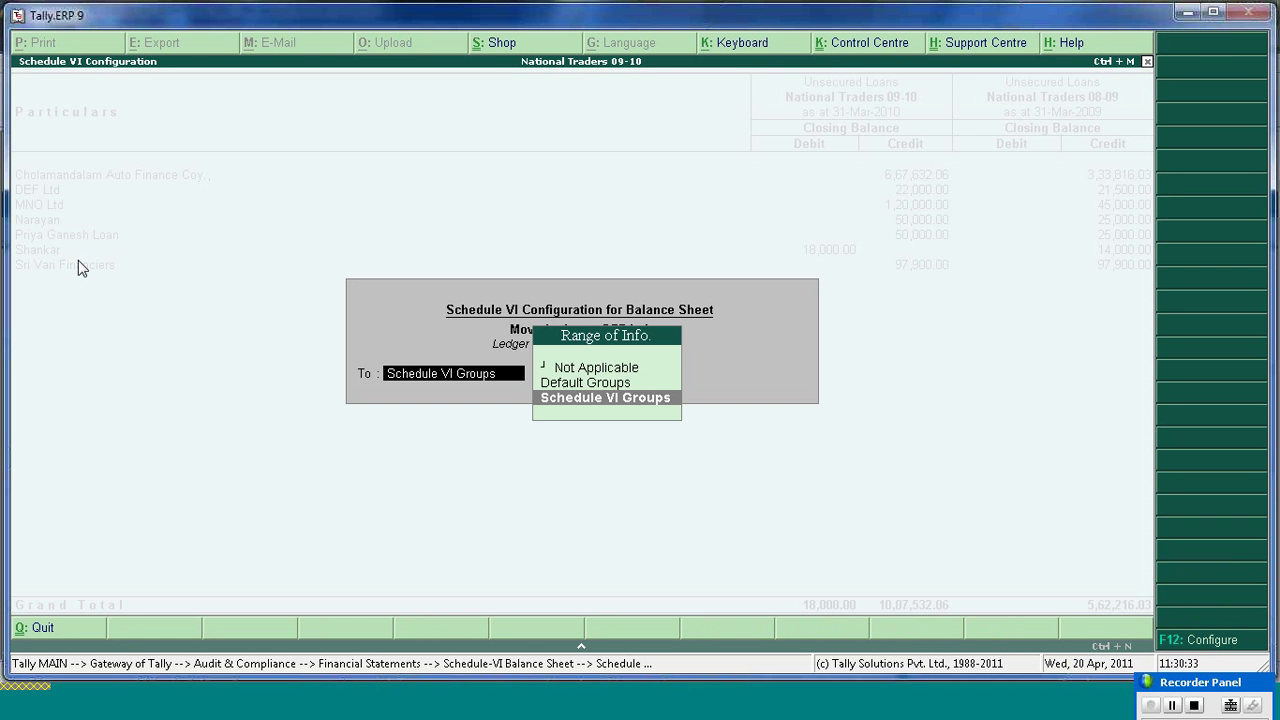
key("Up")
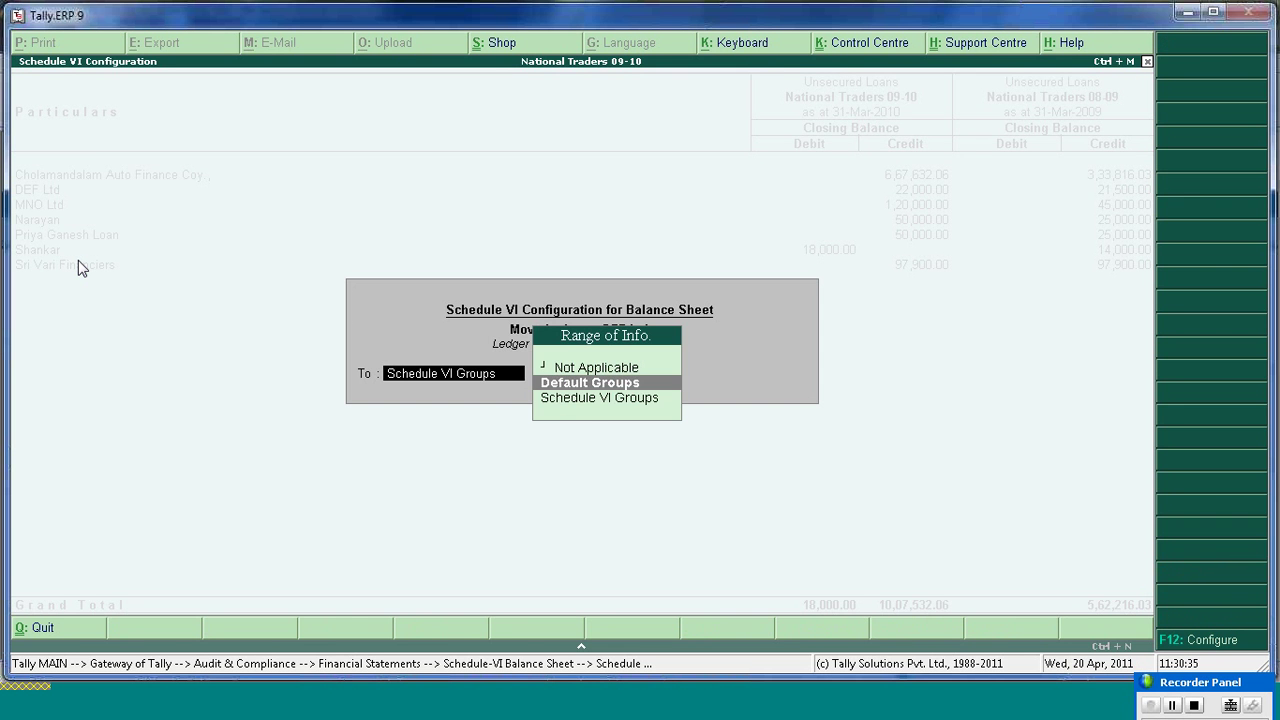
key("Down")
key("Return")
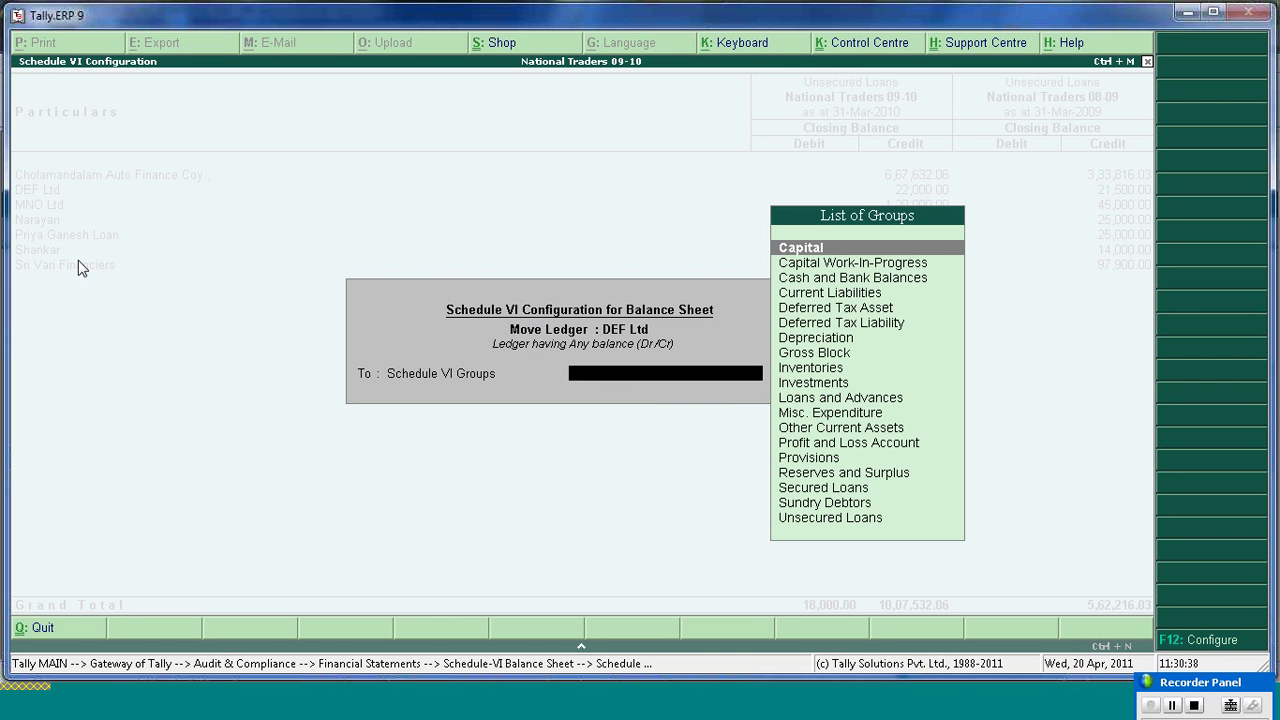
key("Down")
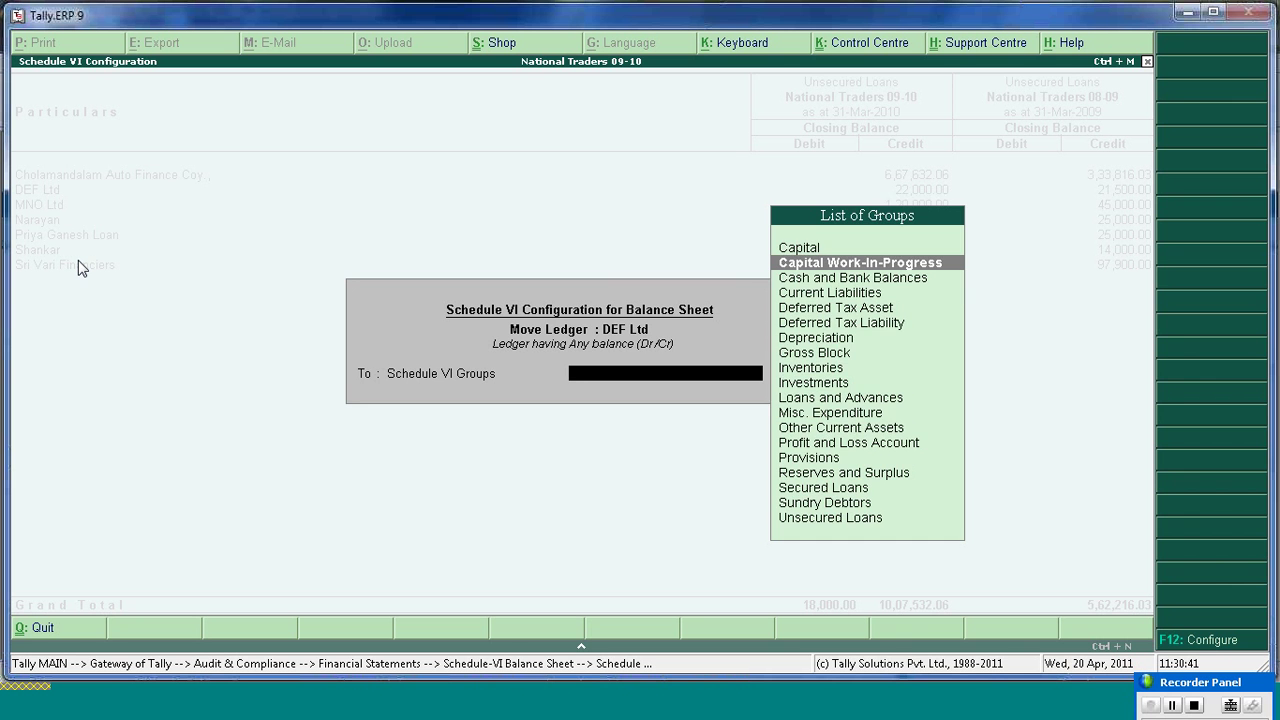
type("Se")
key("Return")
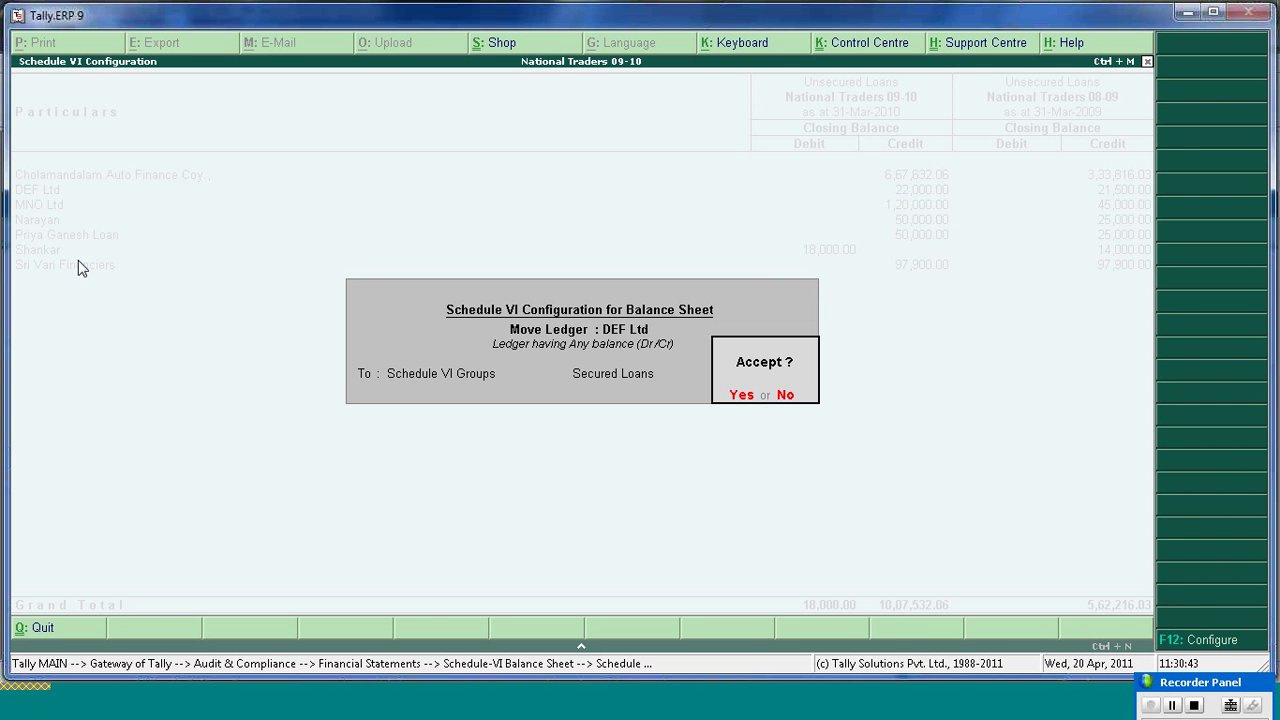
key("y")
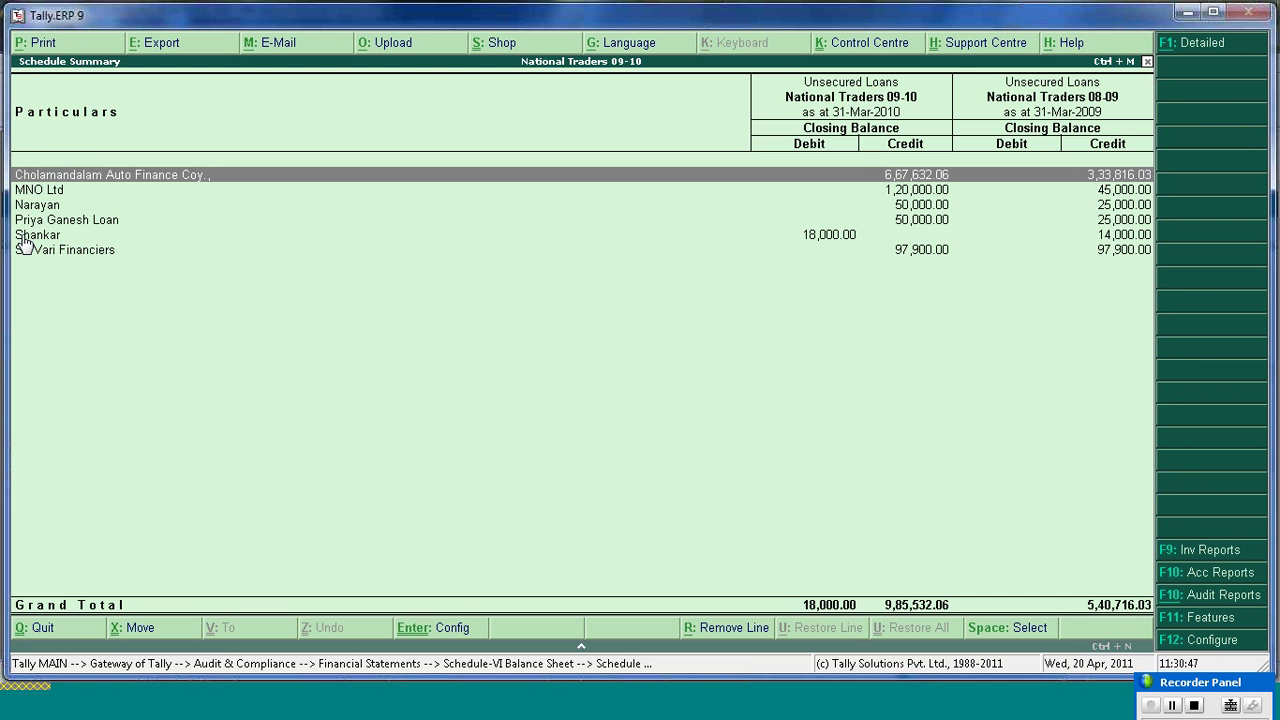
- Check the Secured Loans schedule for the moved DEF Ltd ledger, and return to the balance sheet
key("Escape")
key("Escape")
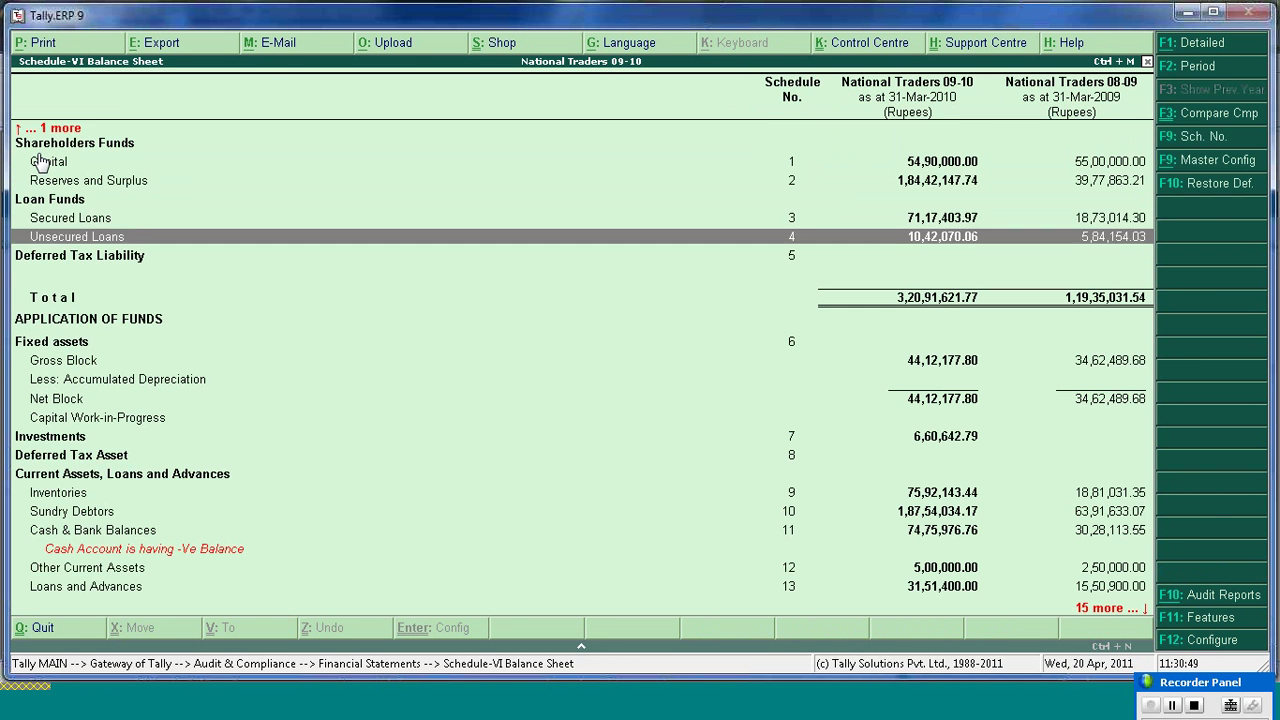
key("Up")
key("Return")
key("Down")
key("Down")
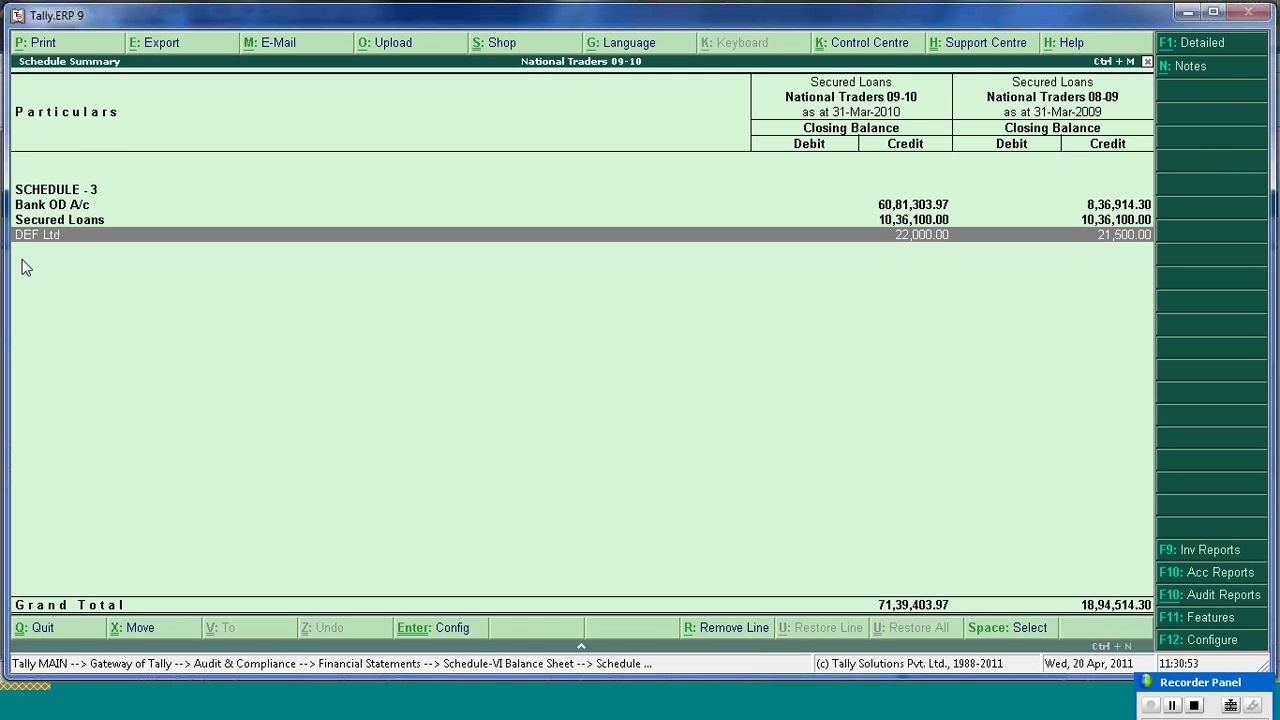
key("Escape")
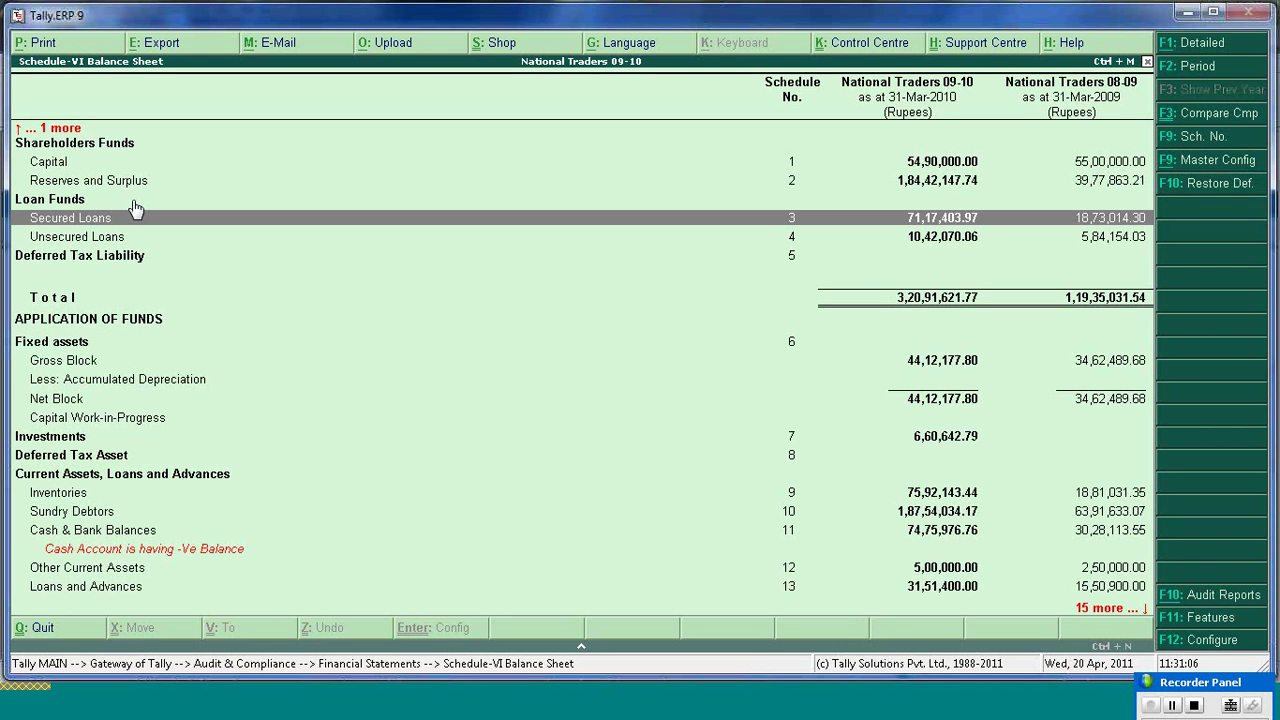
- View the export settings of the Schedule VI Balance Sheet, and quit without exporting
left_click(156, 50)
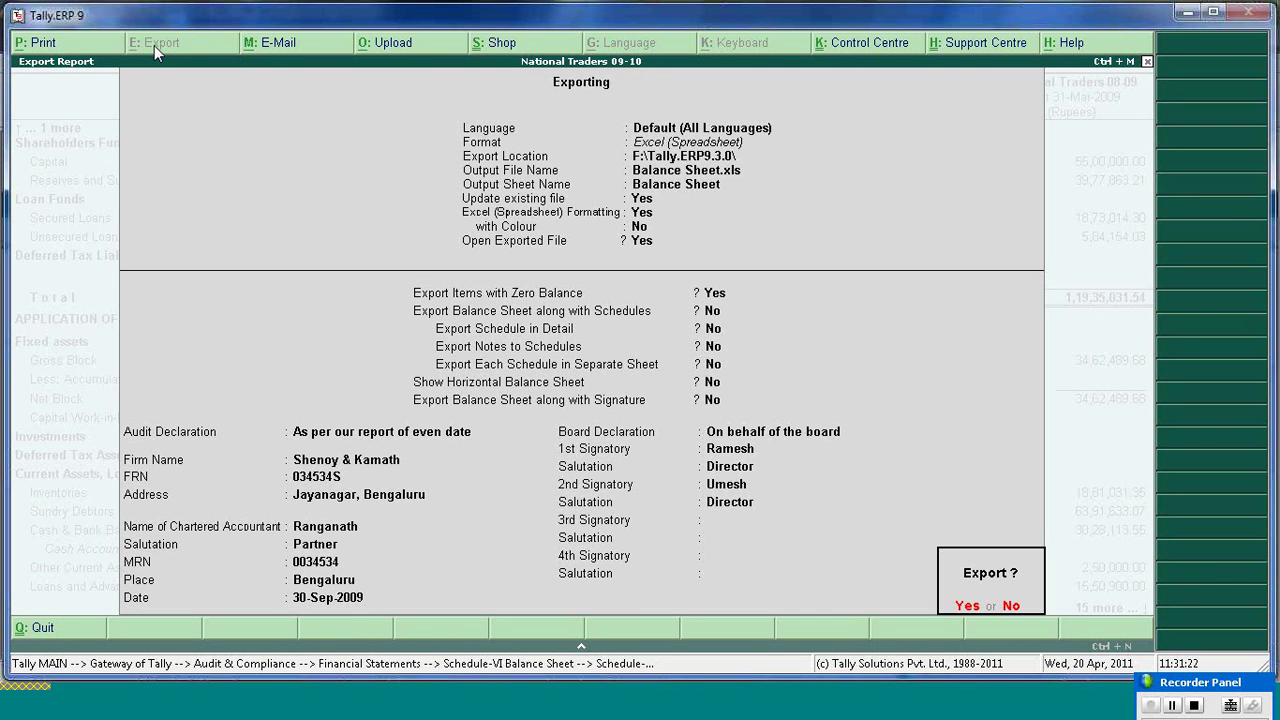
key("Escape")
key("Escape")
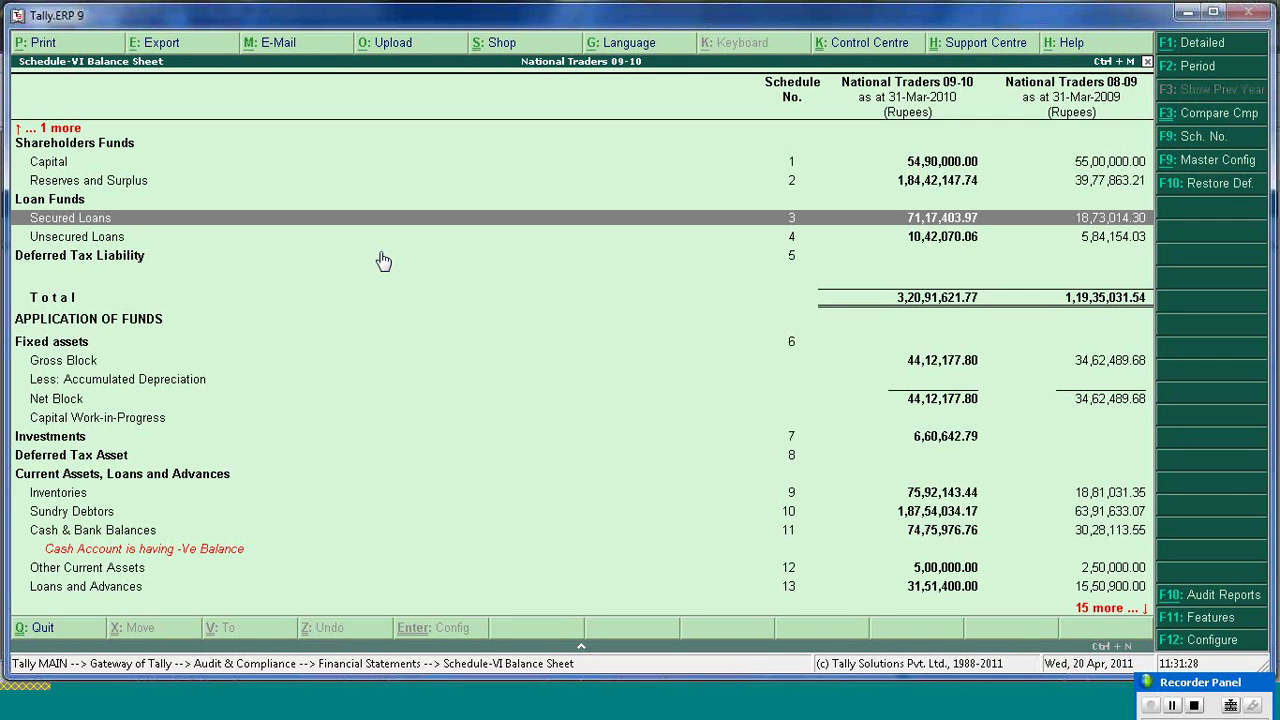
- Open the Sundry Debtors schedule summary from the Schedule VI Balance Sheet
key("Down")
key("Down")
key("Down")
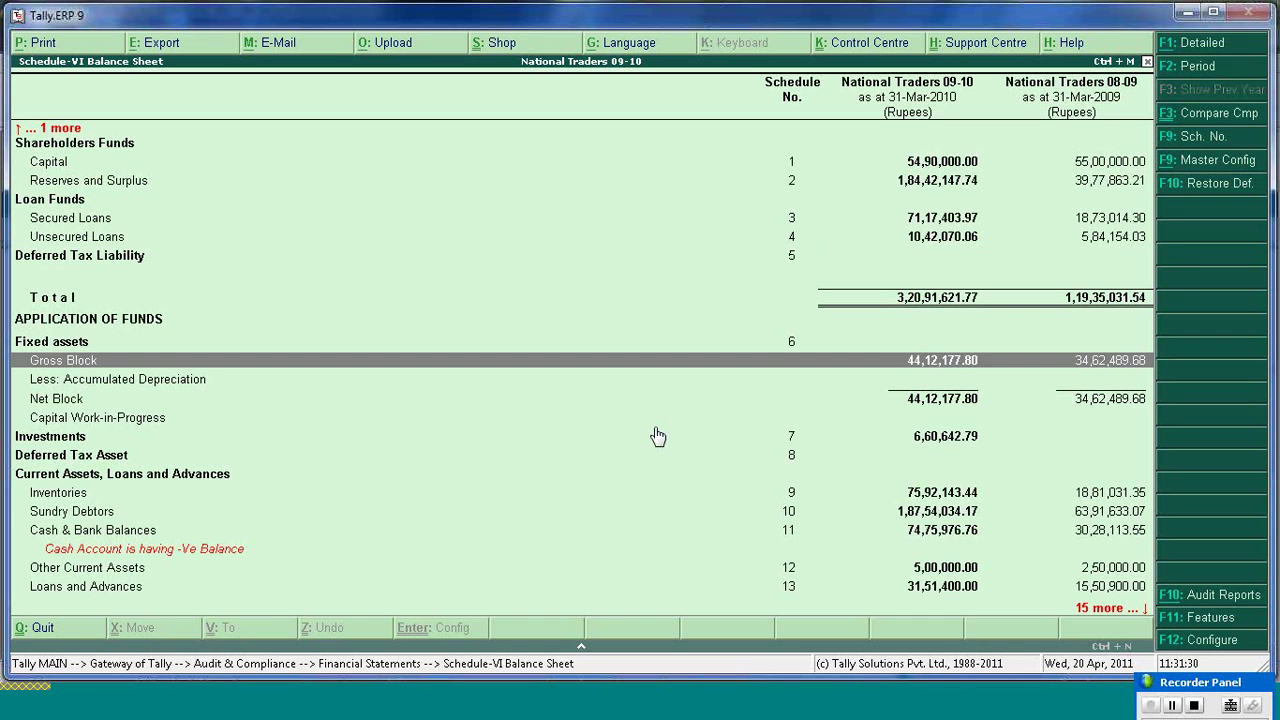
key("Down")
key("Down")
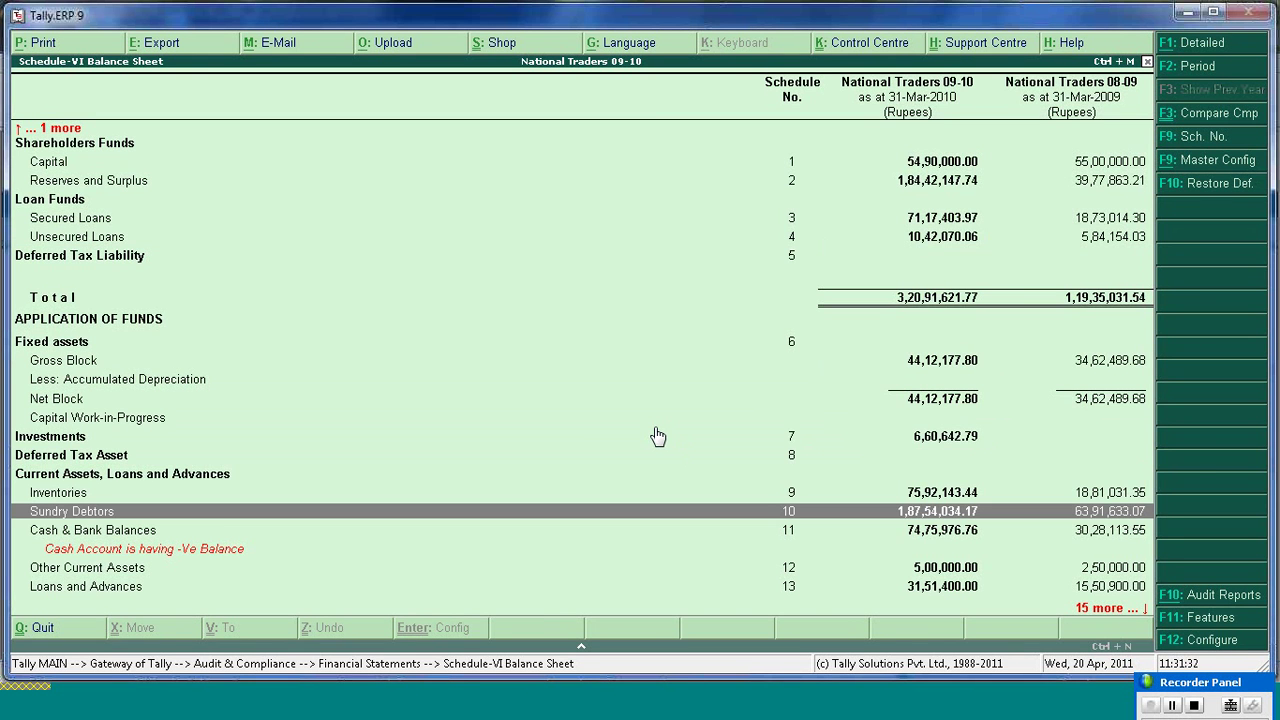
key("Return")
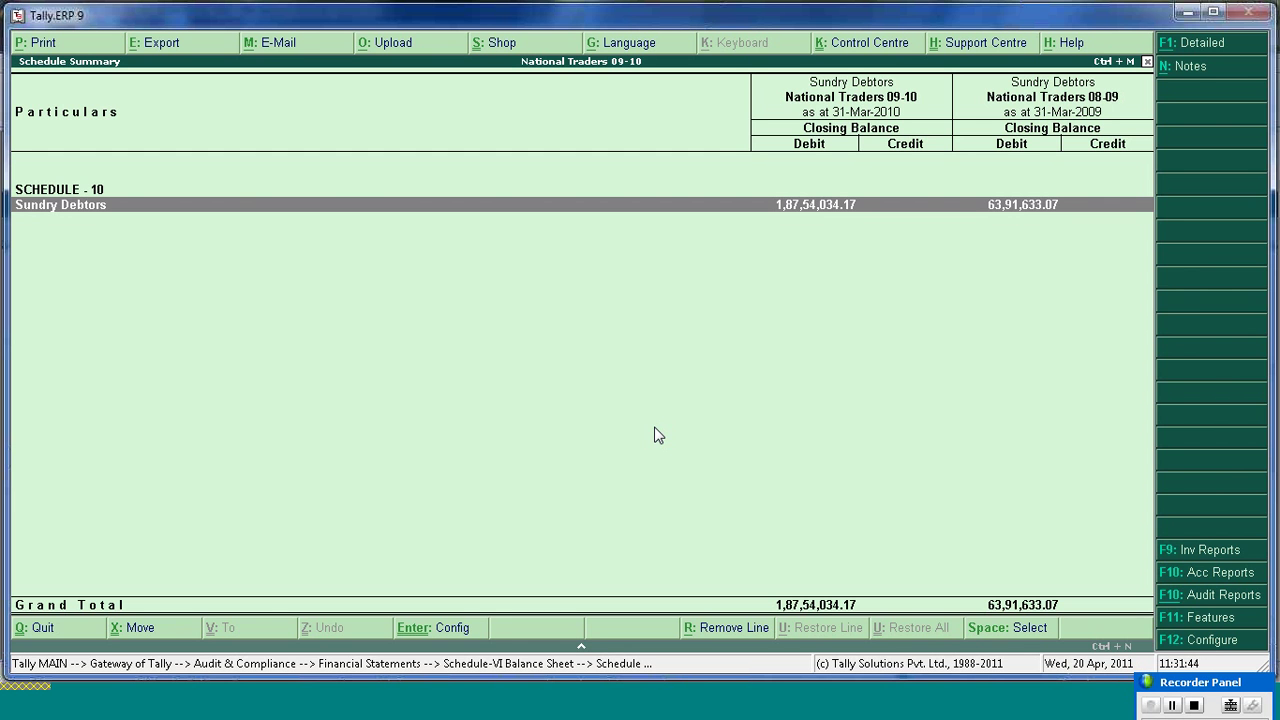
- Configure the move of the Sundry Debtors group by setting Allow movement based on Debit/Credit Balances to Yes
key("alt+x")
key("Up")
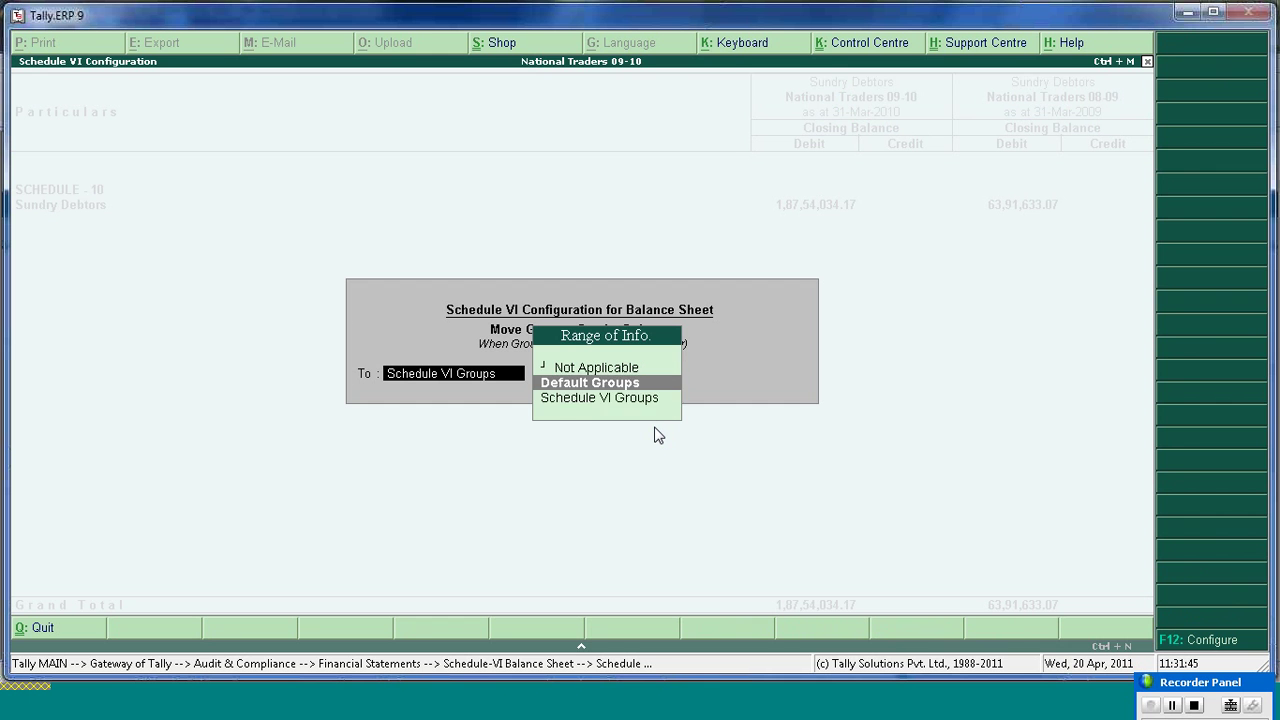
key("Down")
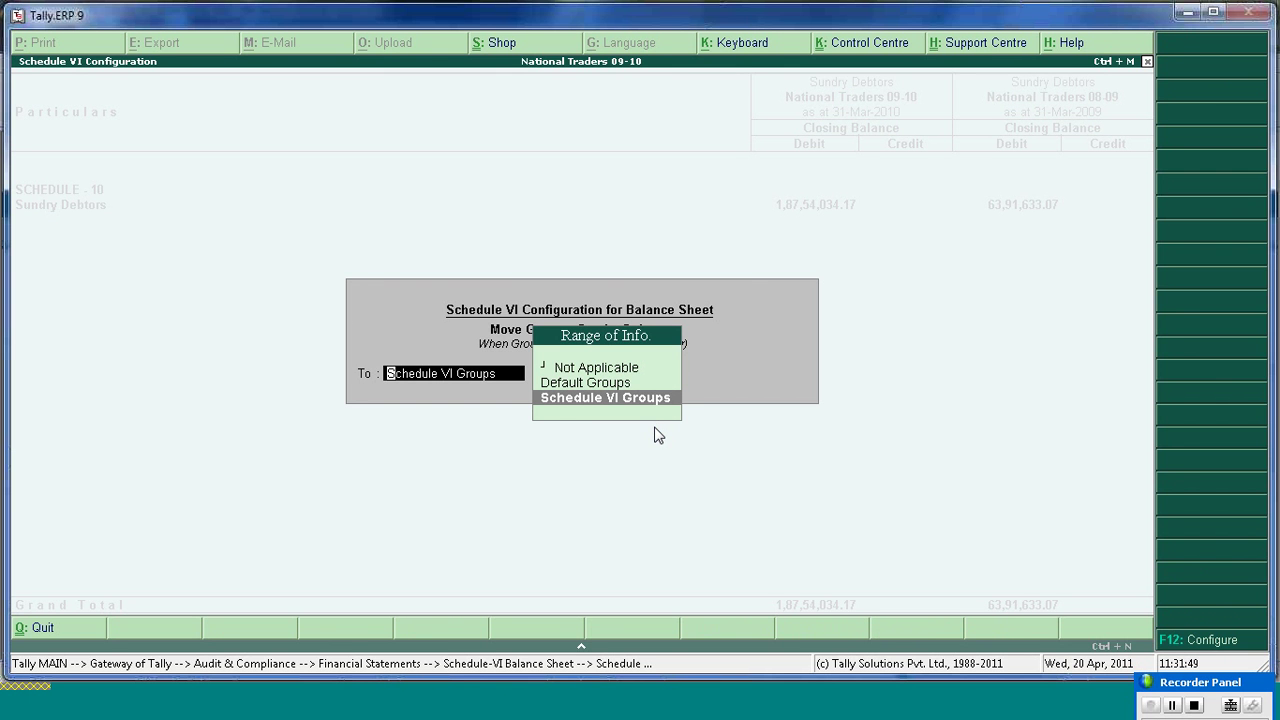
key("Up")
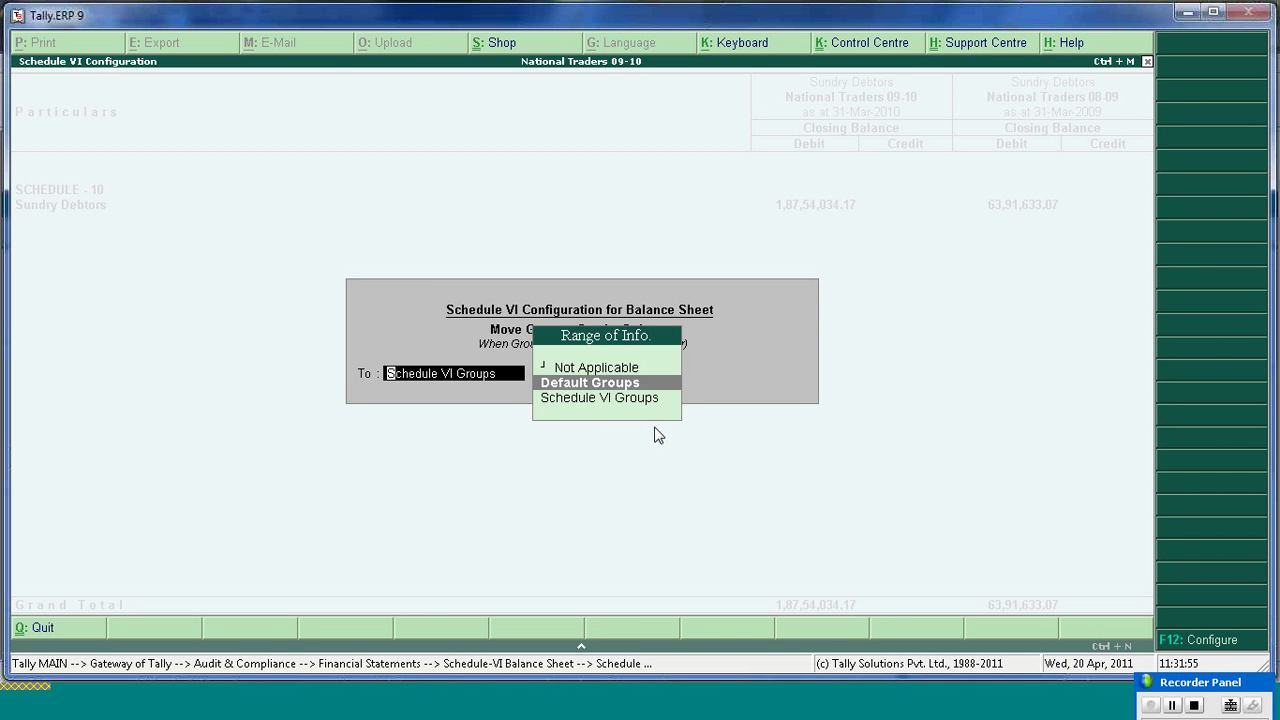
left_click(1212, 641)
key("Return")
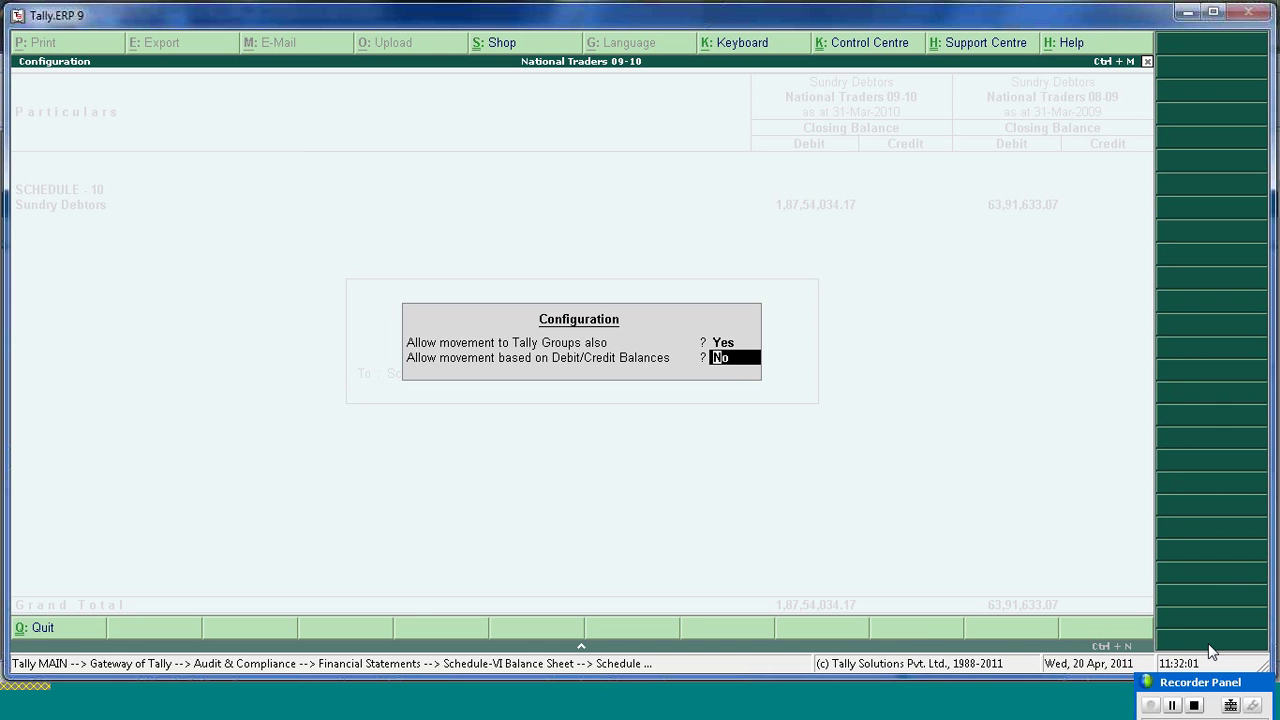
type("y")
key("Return")
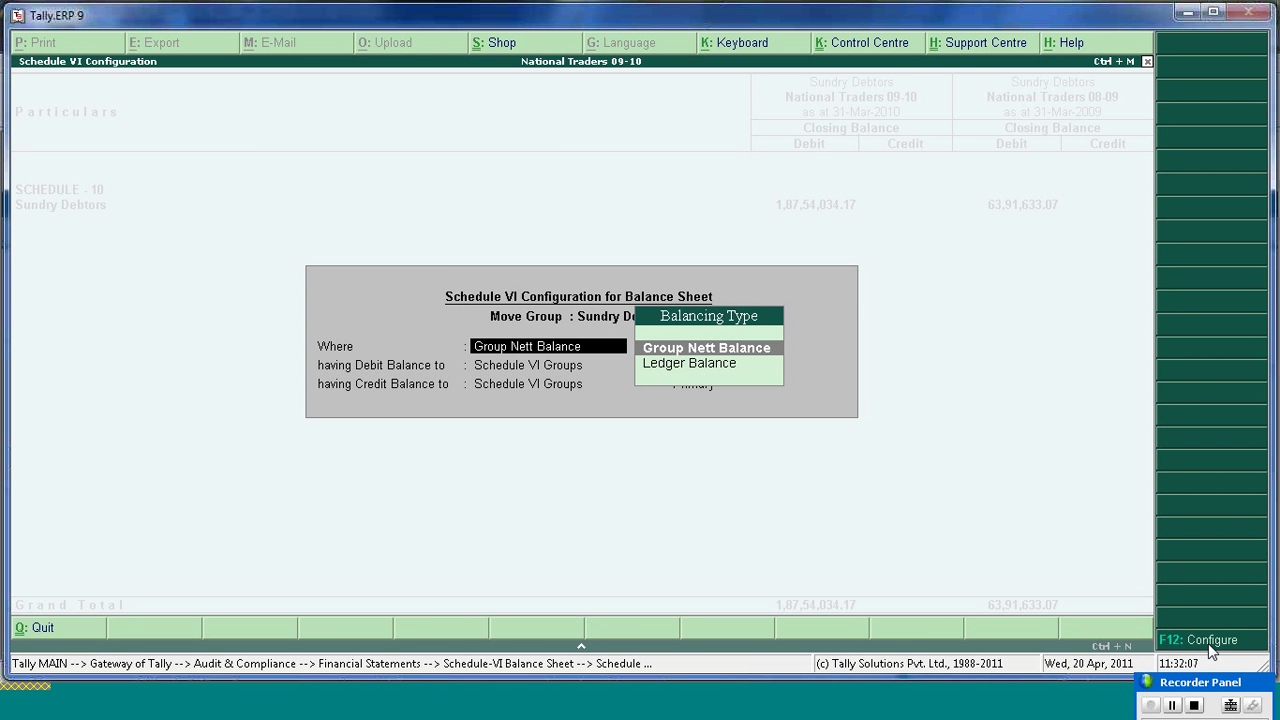
- Try moving Sundry Debtors by Group Nett Balance, with debit Not Applicable and credit under Default Groups, and return to the balance sheet without accepting
key("Return")
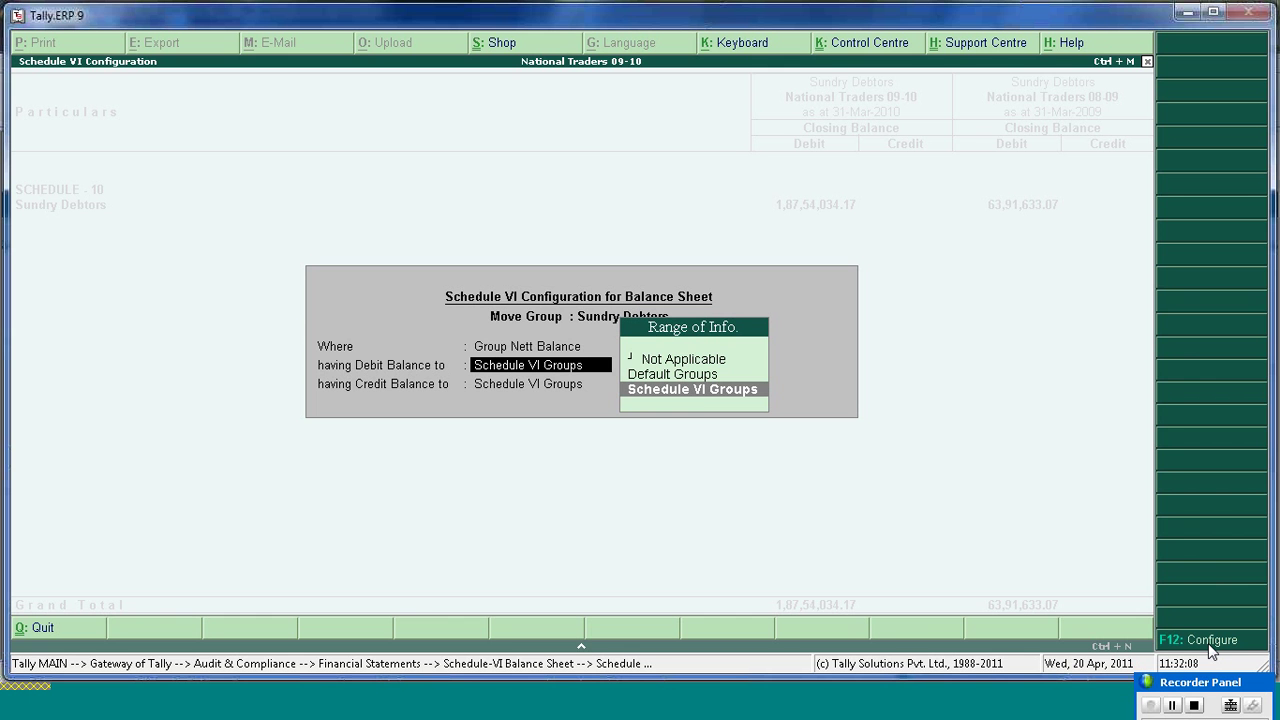
key("Up")
key("Up")
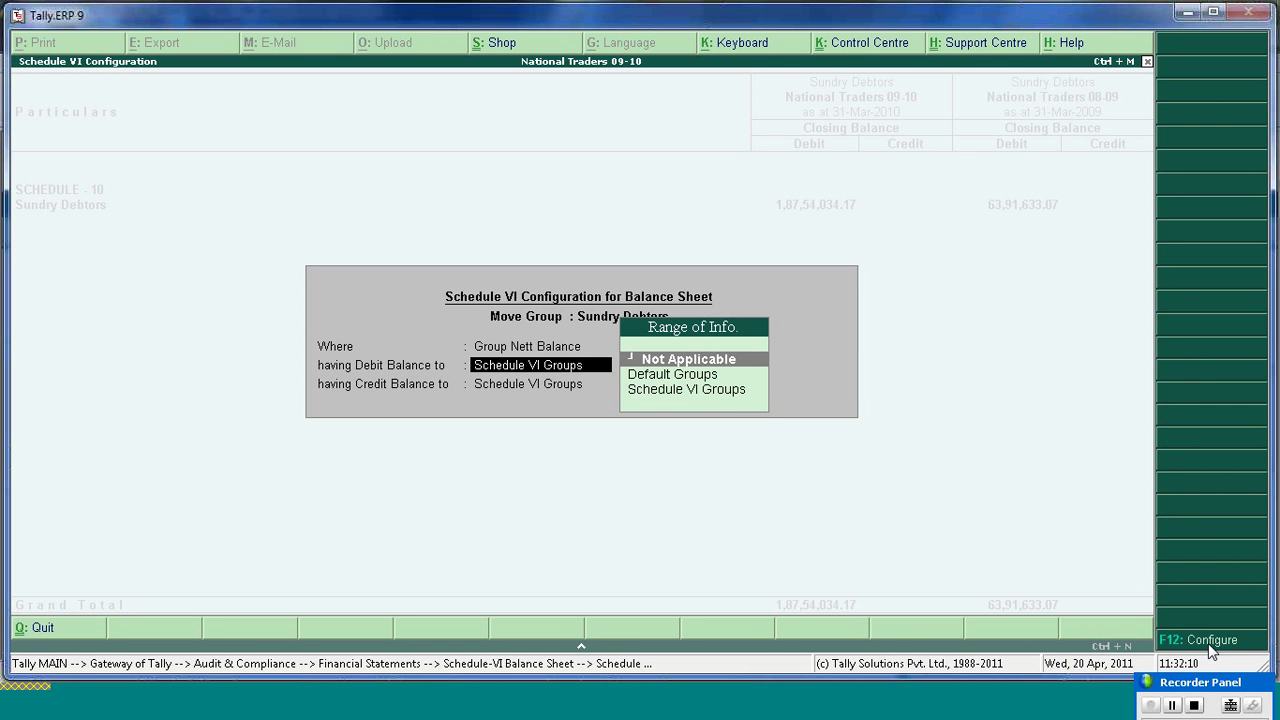
key("Return")
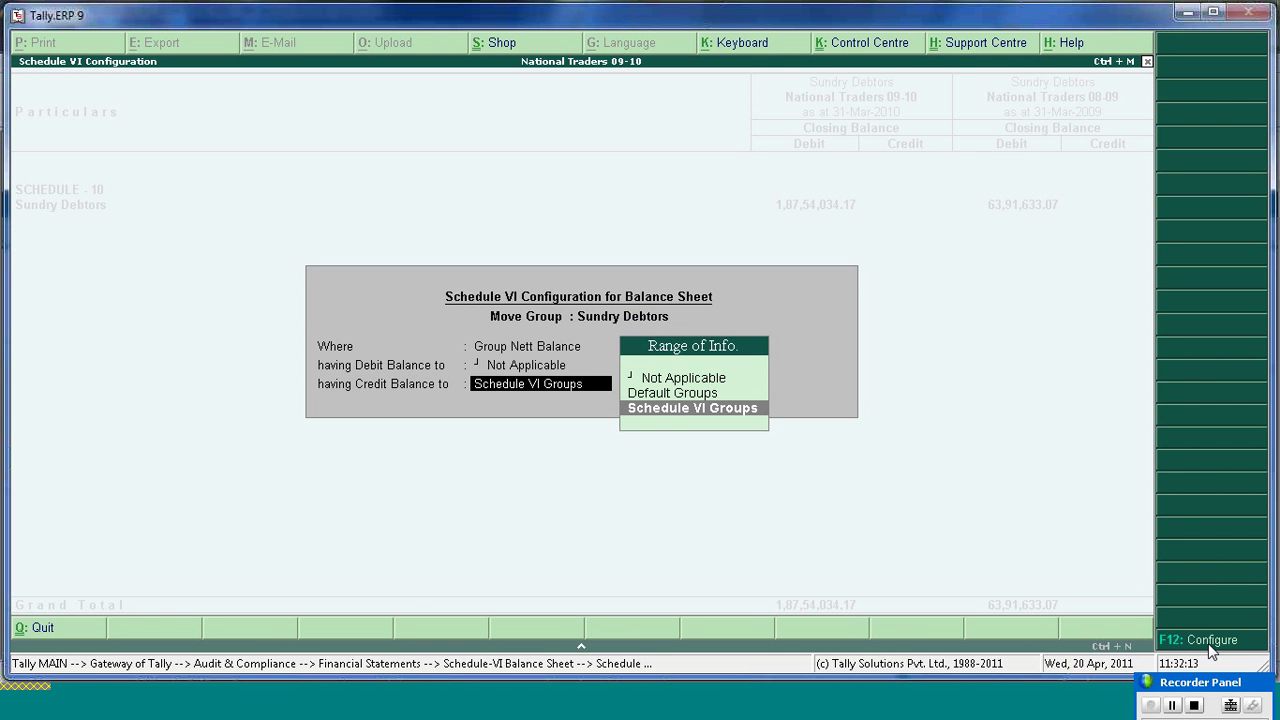
key("Up")
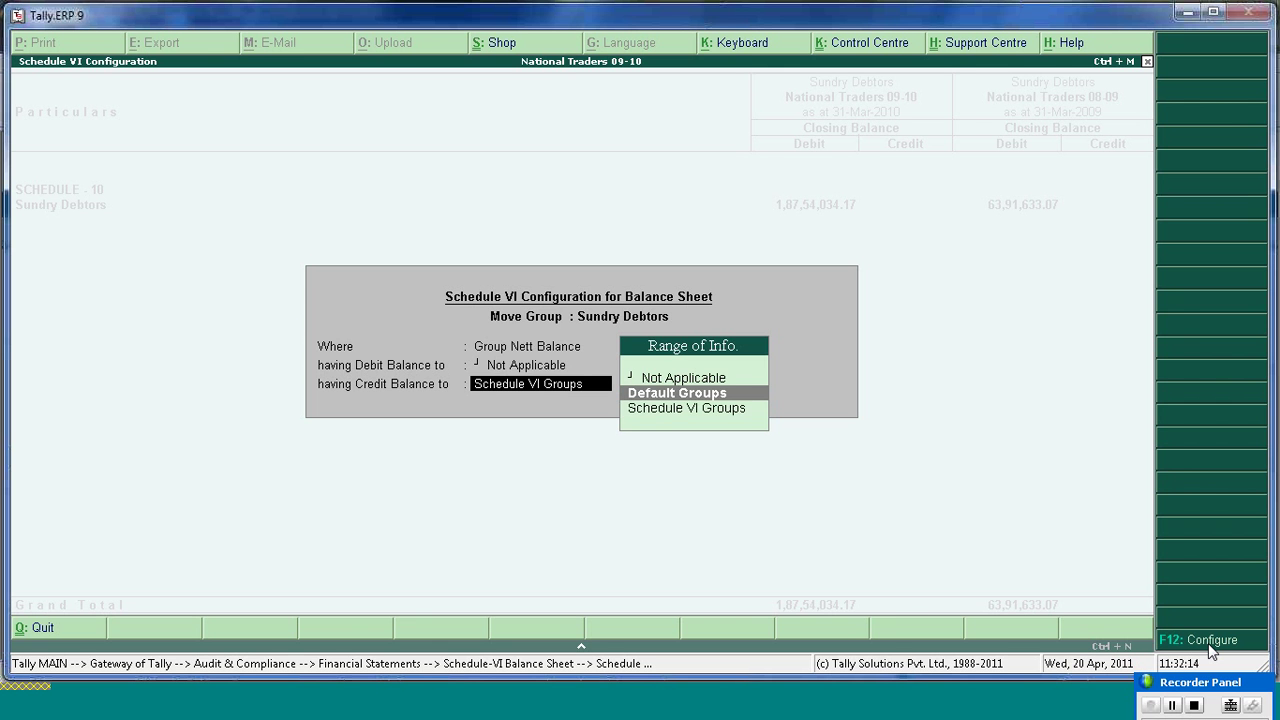
key("Return")
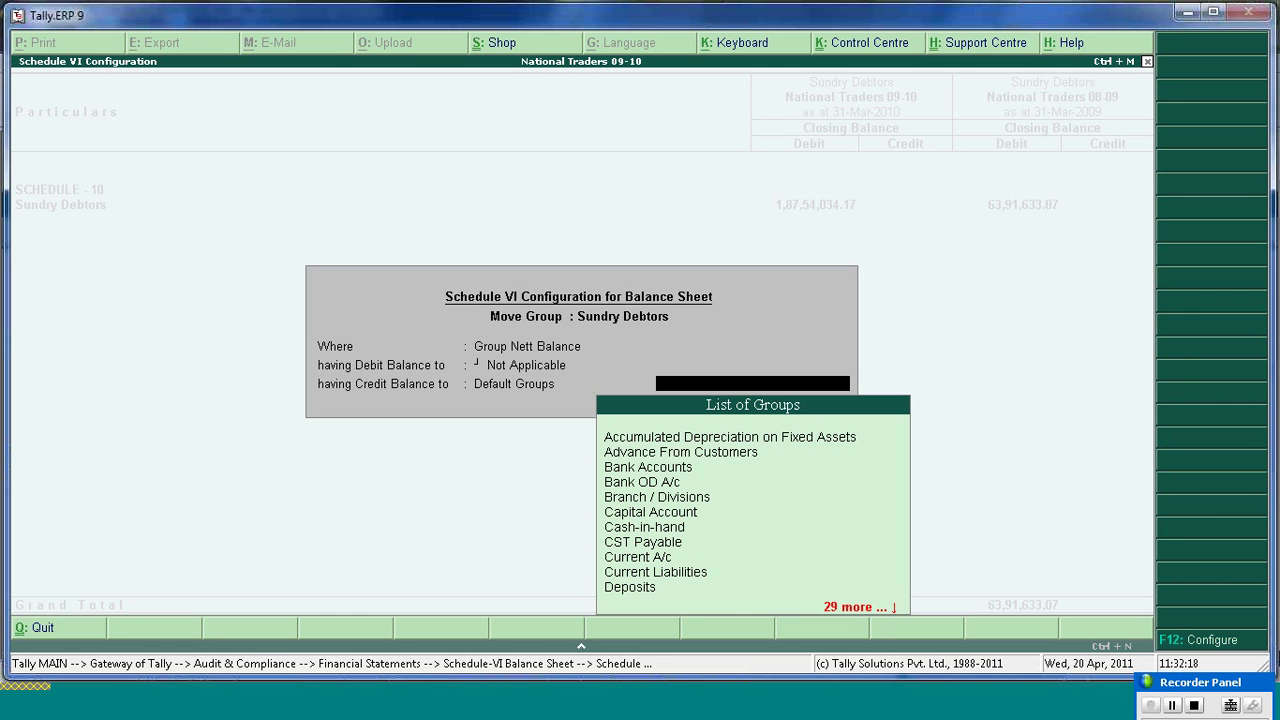
type("A")
key("Down")
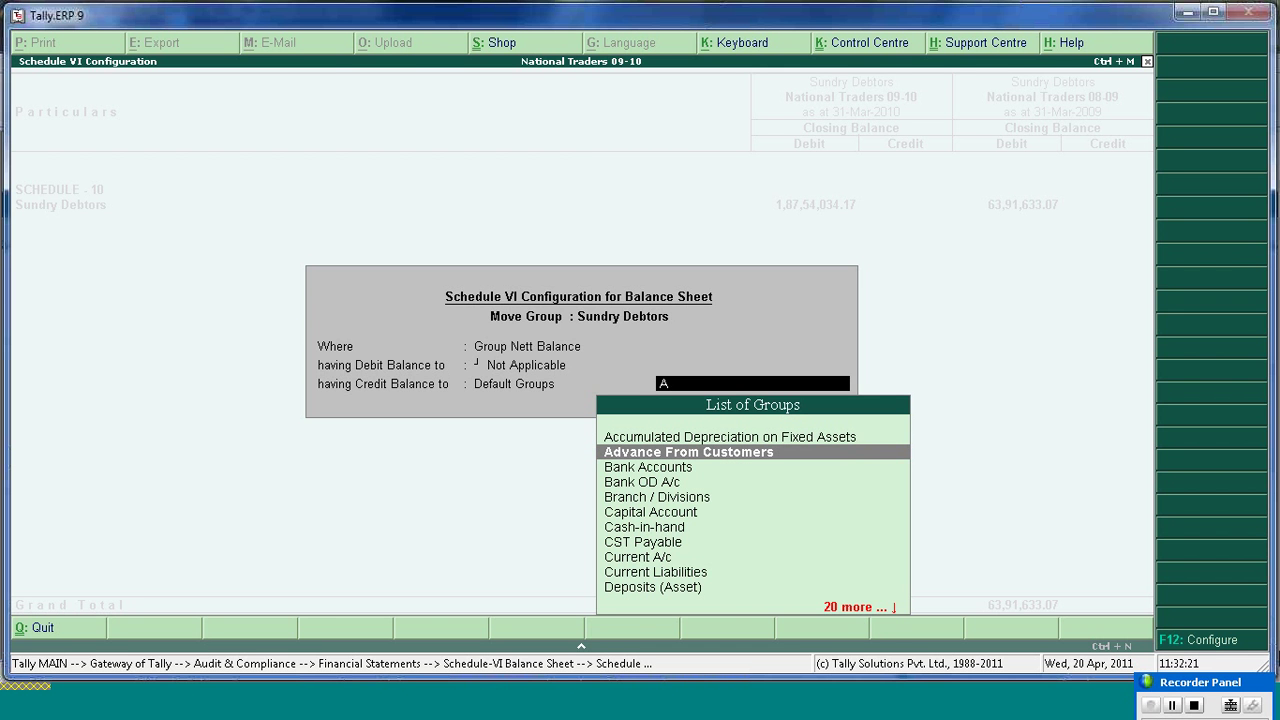
key("BackSpace")
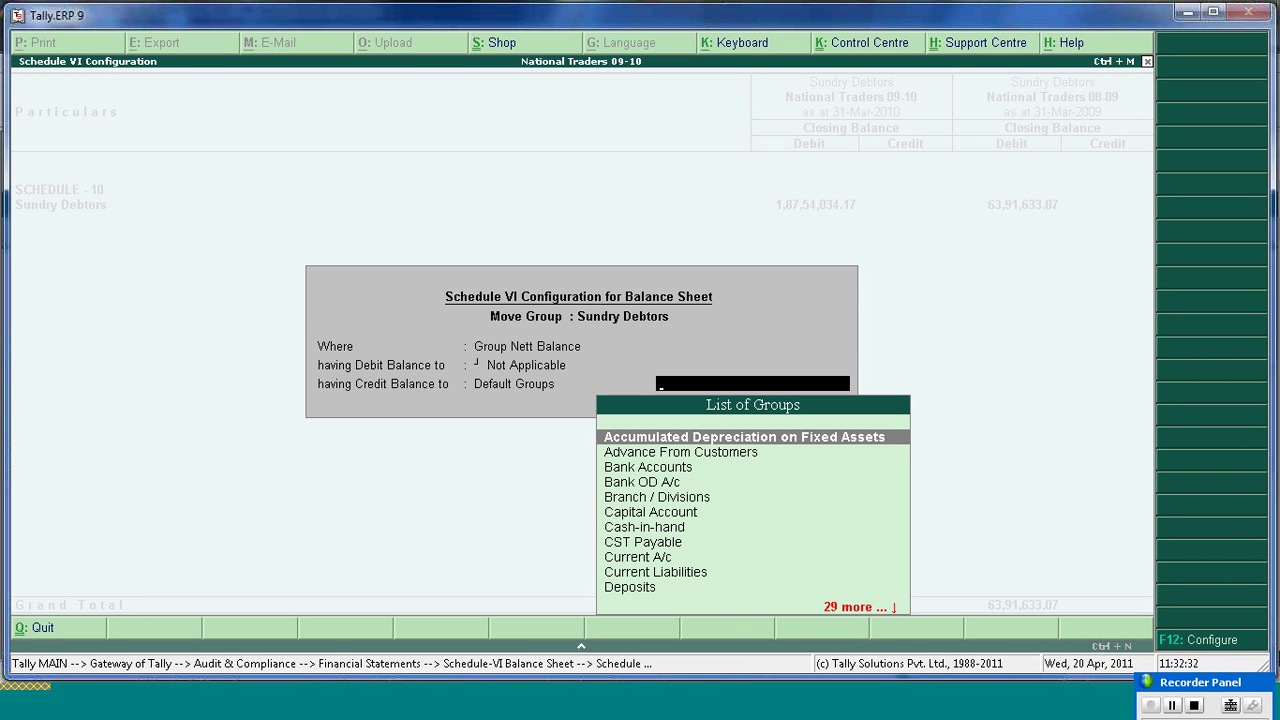
key("y")
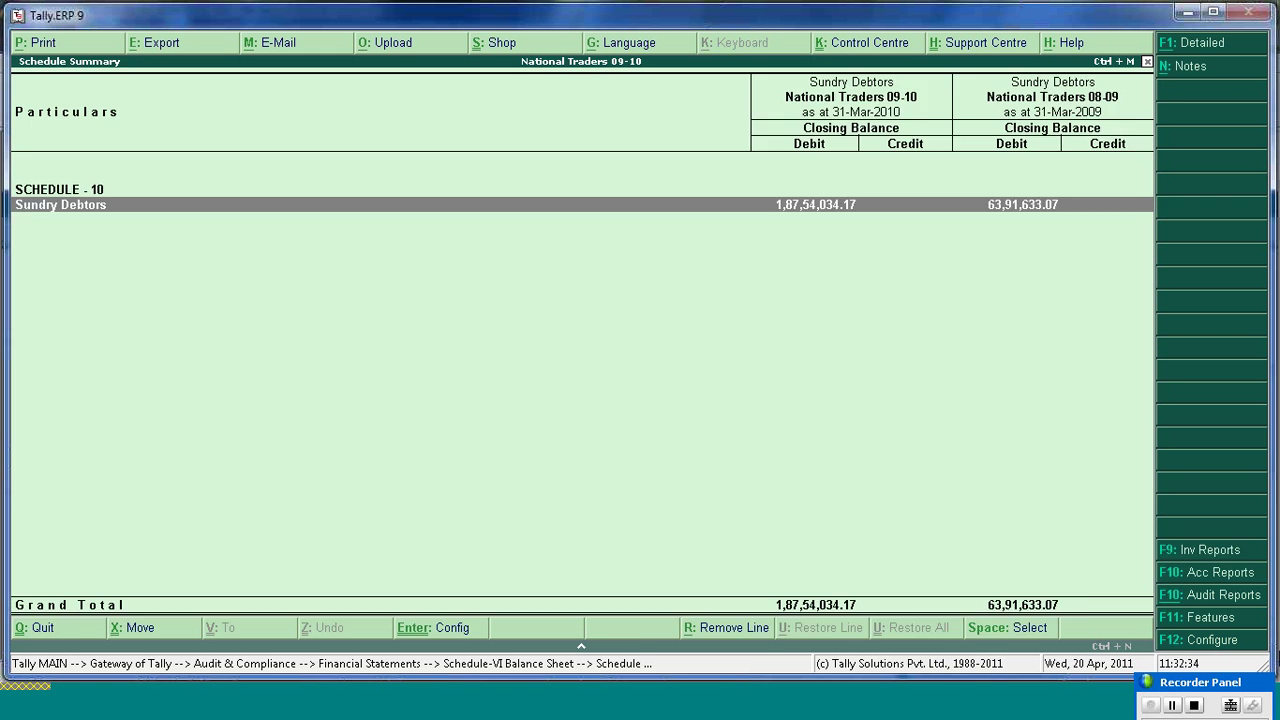
key("Escape")
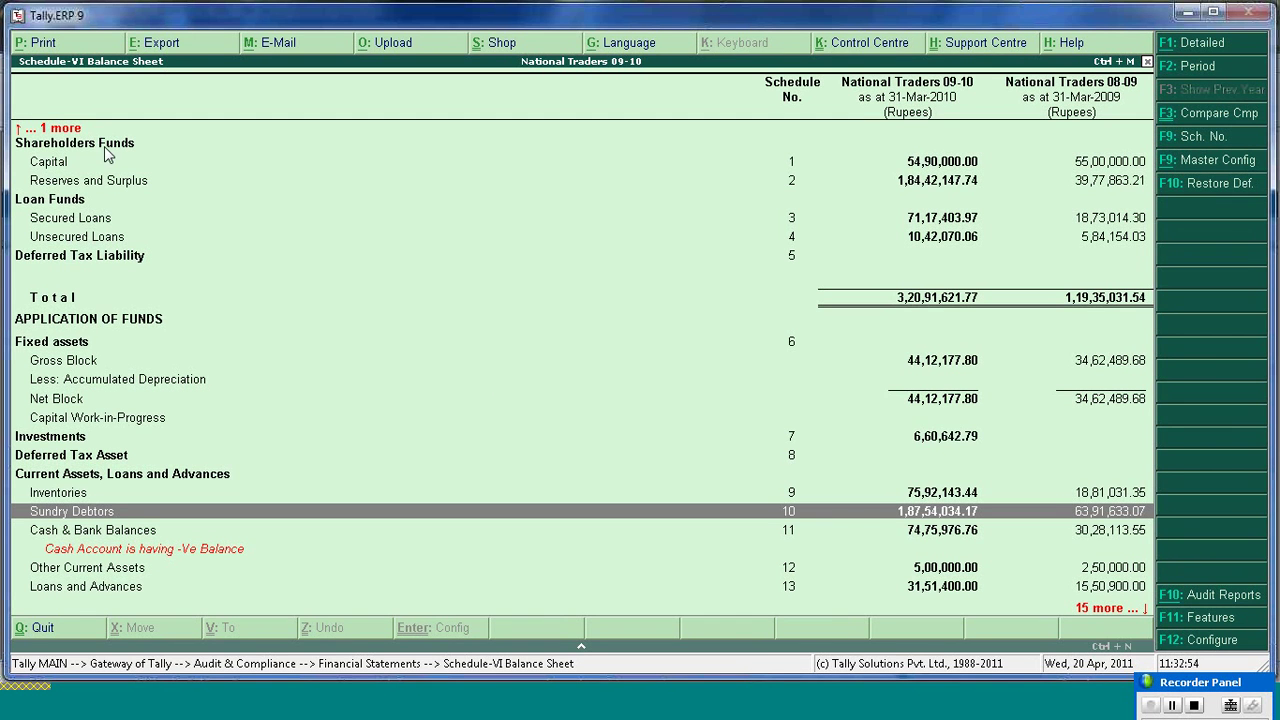
- Set the Schedule VI Balance Sheet print options to Yes for printing along with schedules, schedule in detail and notes to schedules
left_click(315, 533)
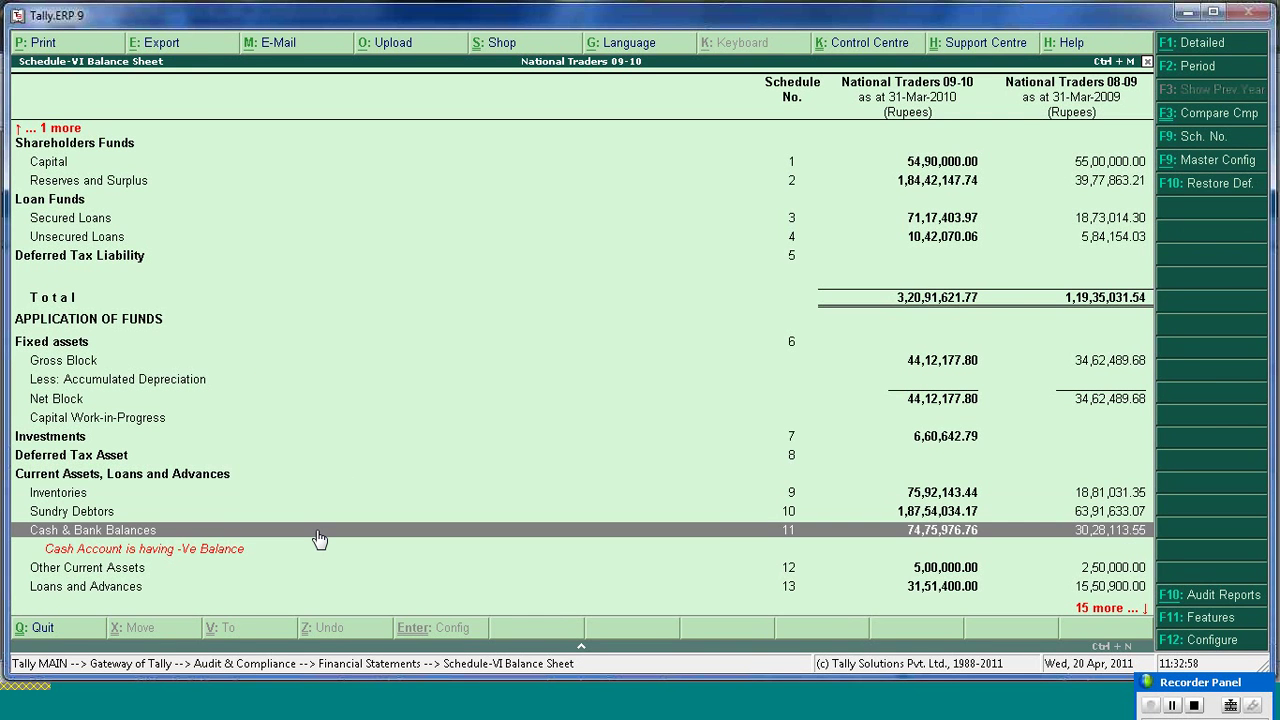
key("alt+p")
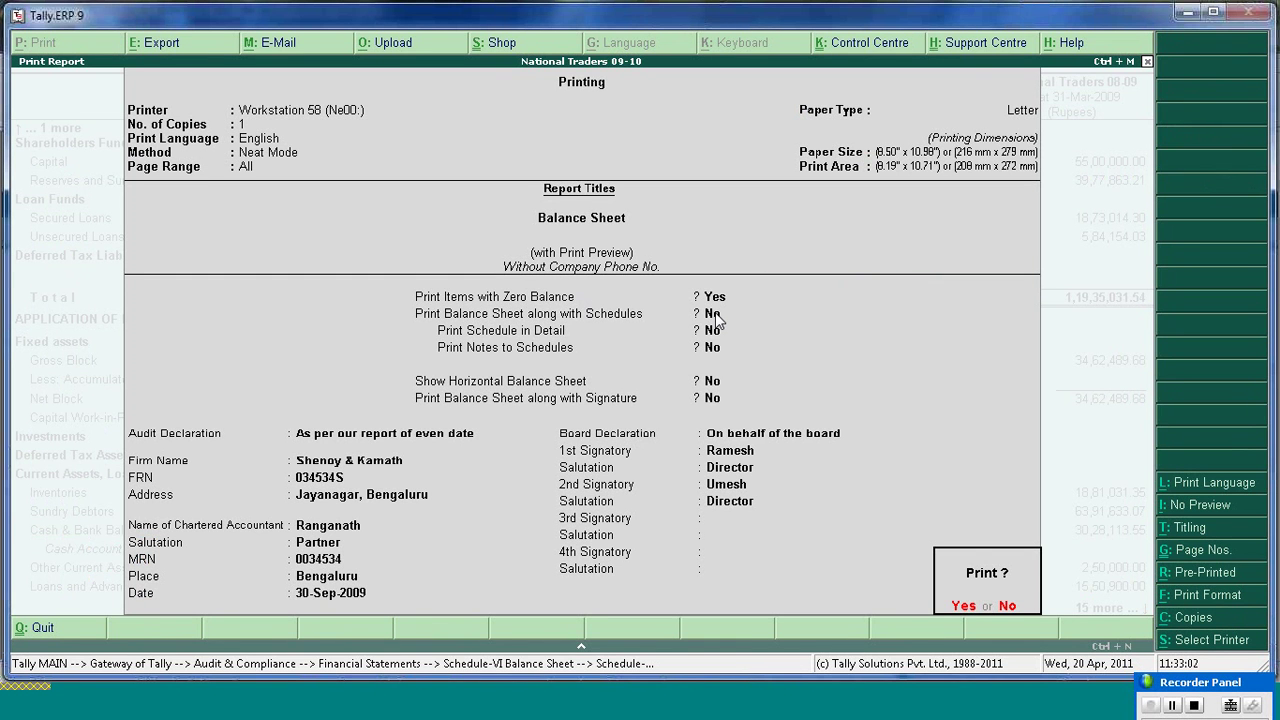
key("Escape")
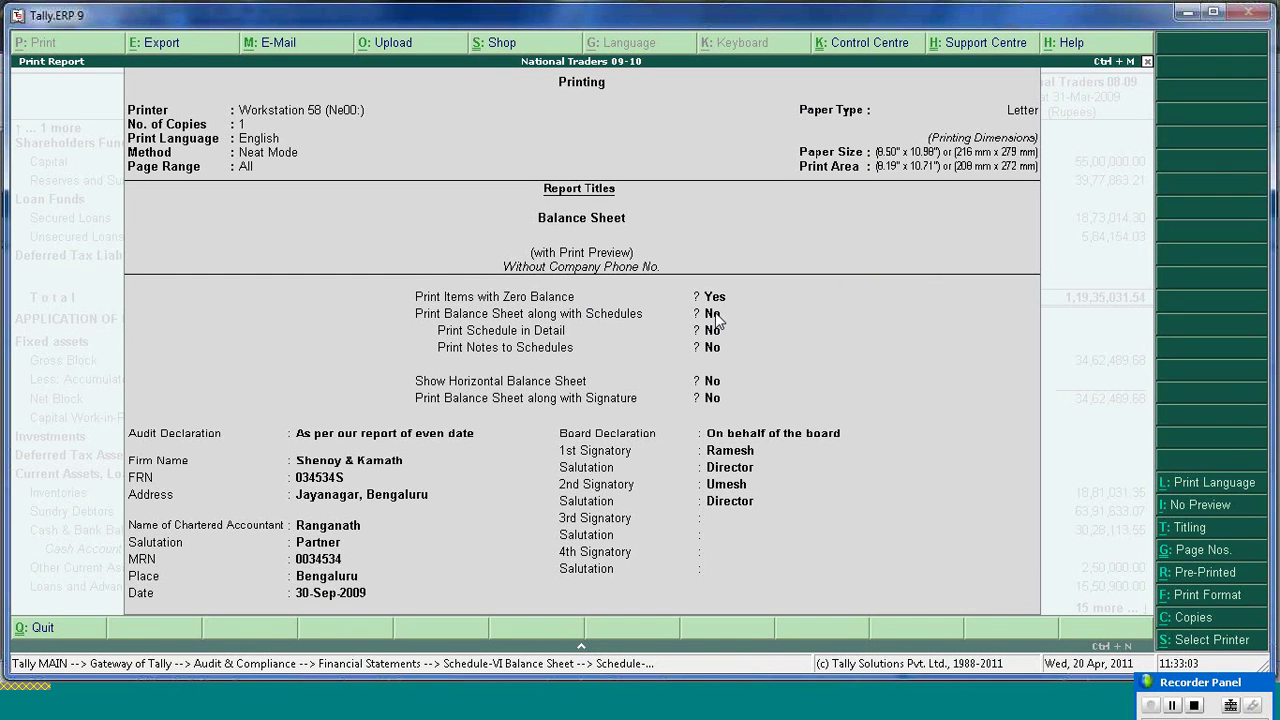
key("Return")
key("y")
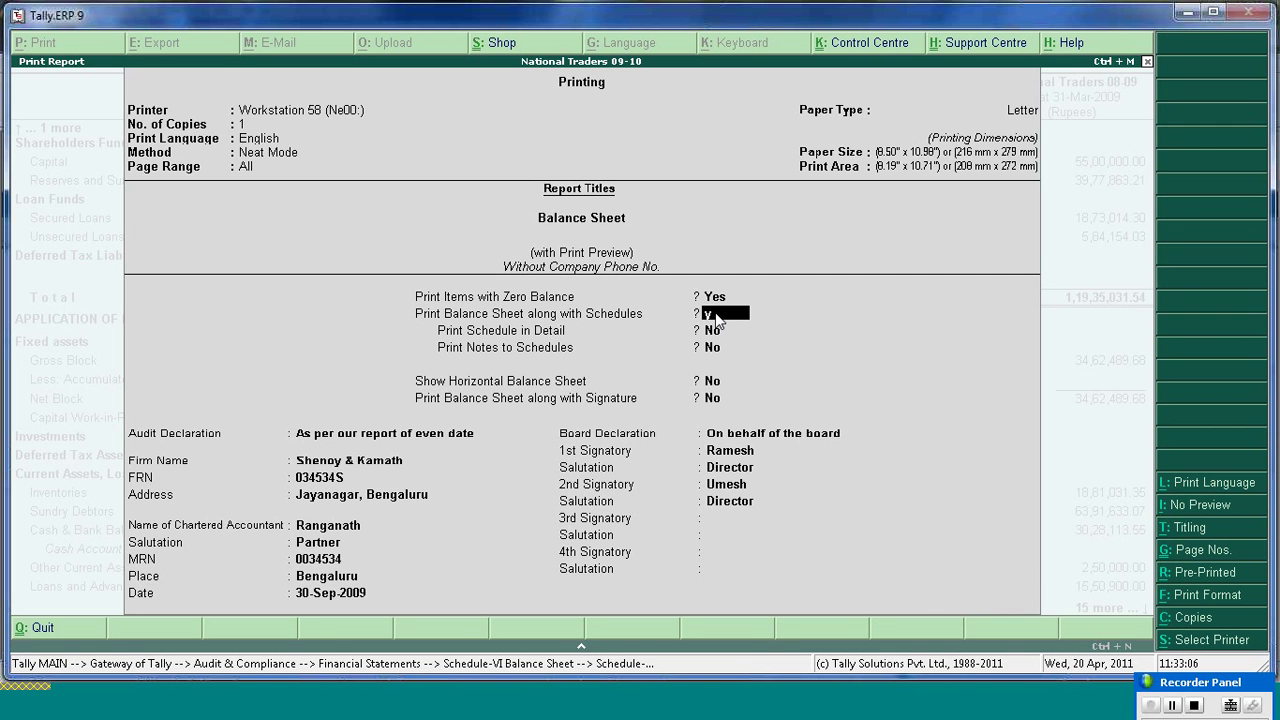
key("Return")
key("y")
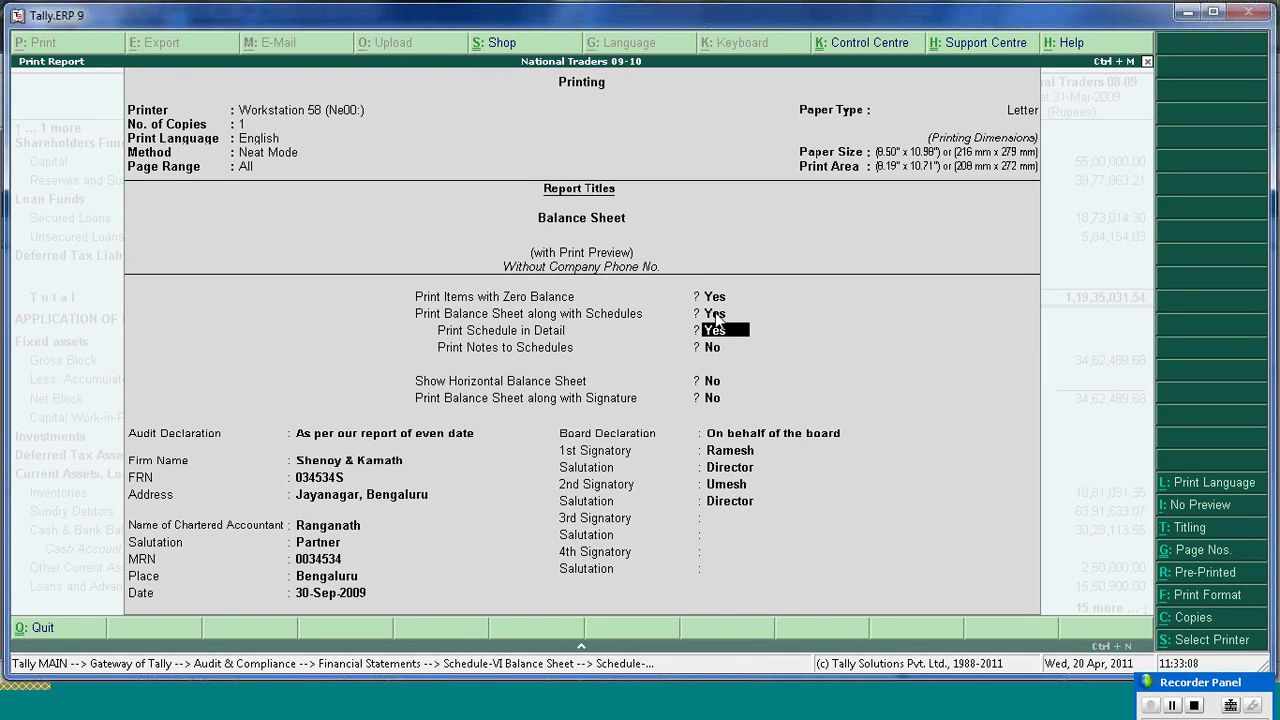
key("Return")
key("y")
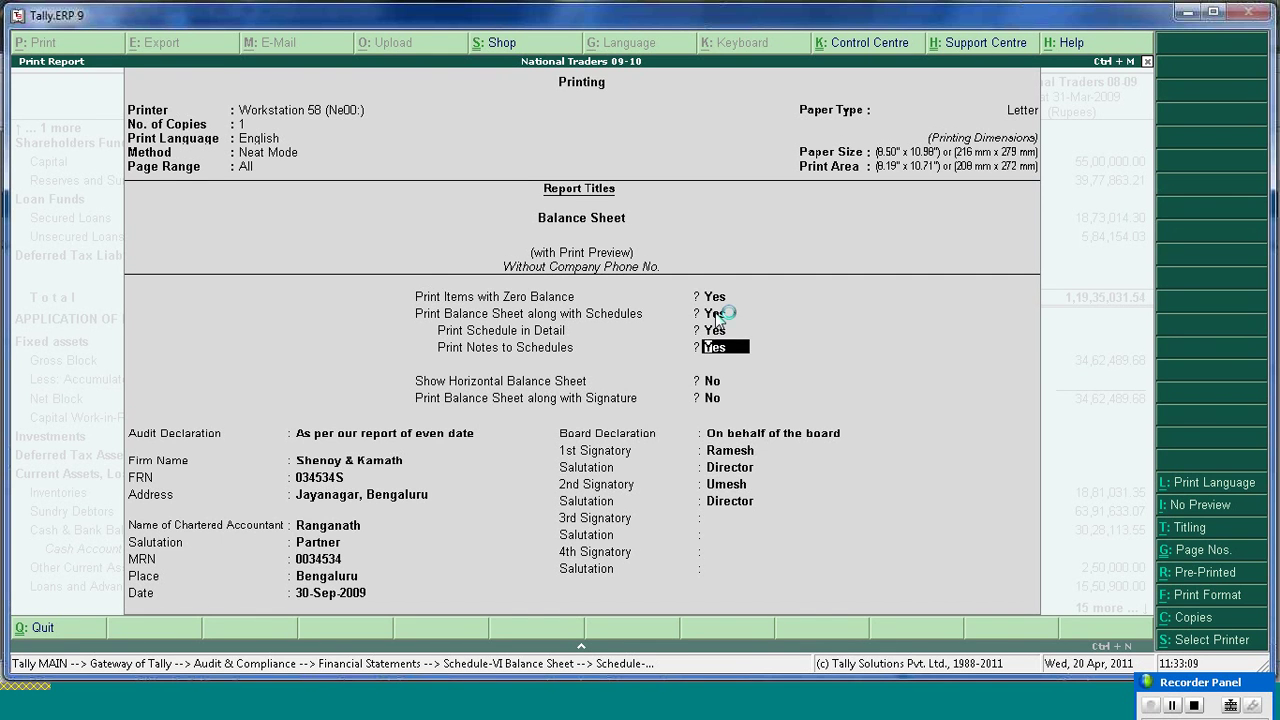
- Set printing along with signature to Yes, keep the existing audit and board declaration details, and generate the balance sheet's print preview
key("Return")
key("y")
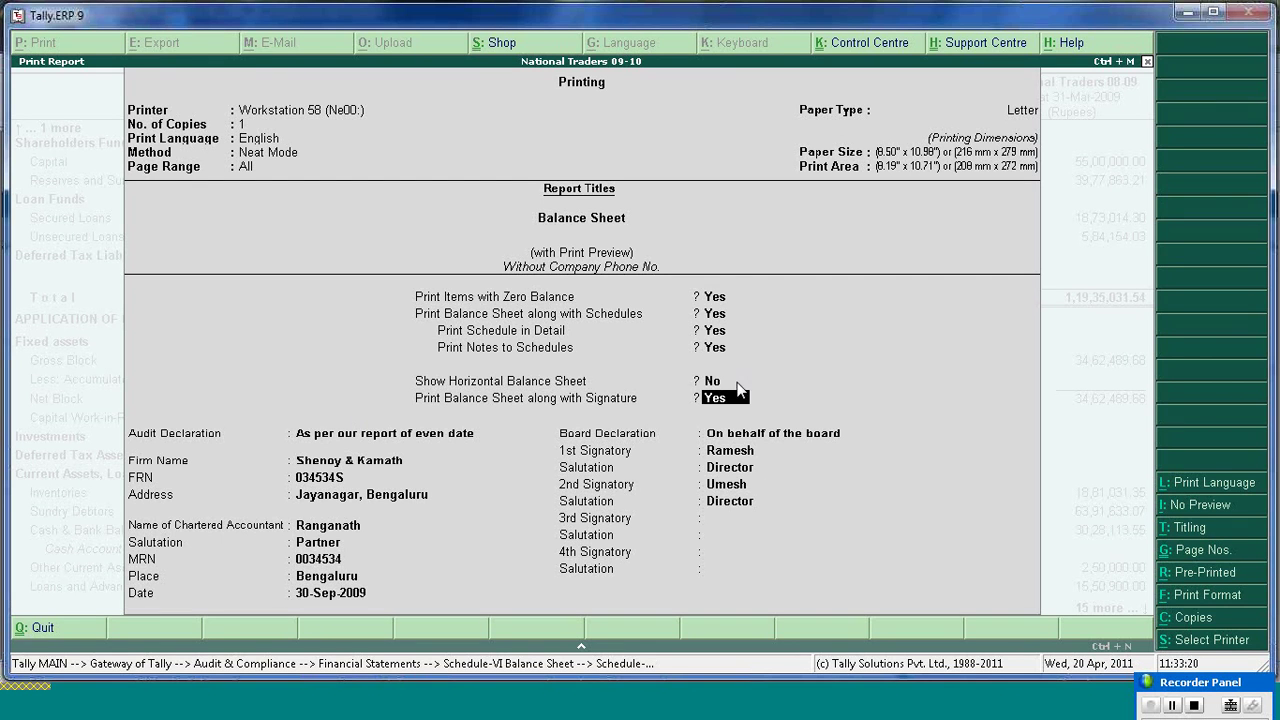
key("Return")
key("Return")
key("Return")
key("Return")
key("Return")
key("Return")
key("Return")
key("Return")
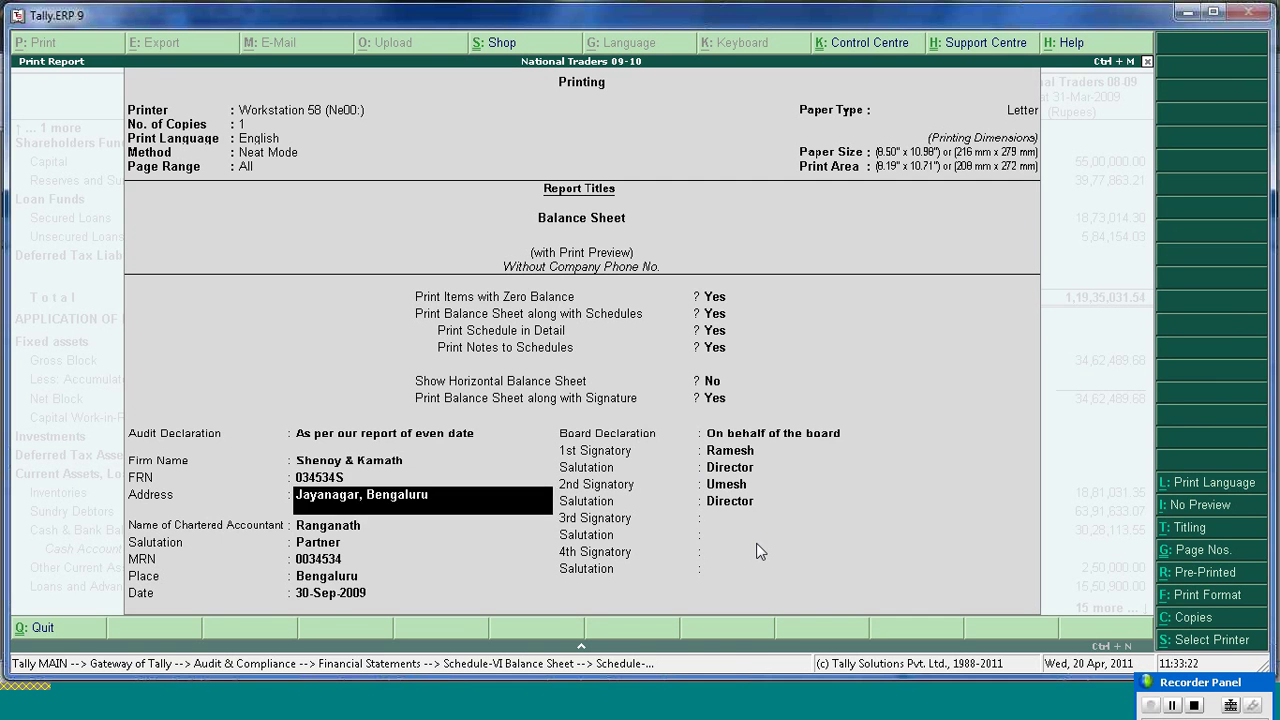
key("Return")
key("Return")
key("Return")
key("Return")
key("Return")
key("Return")
key("Return")
key("Return")
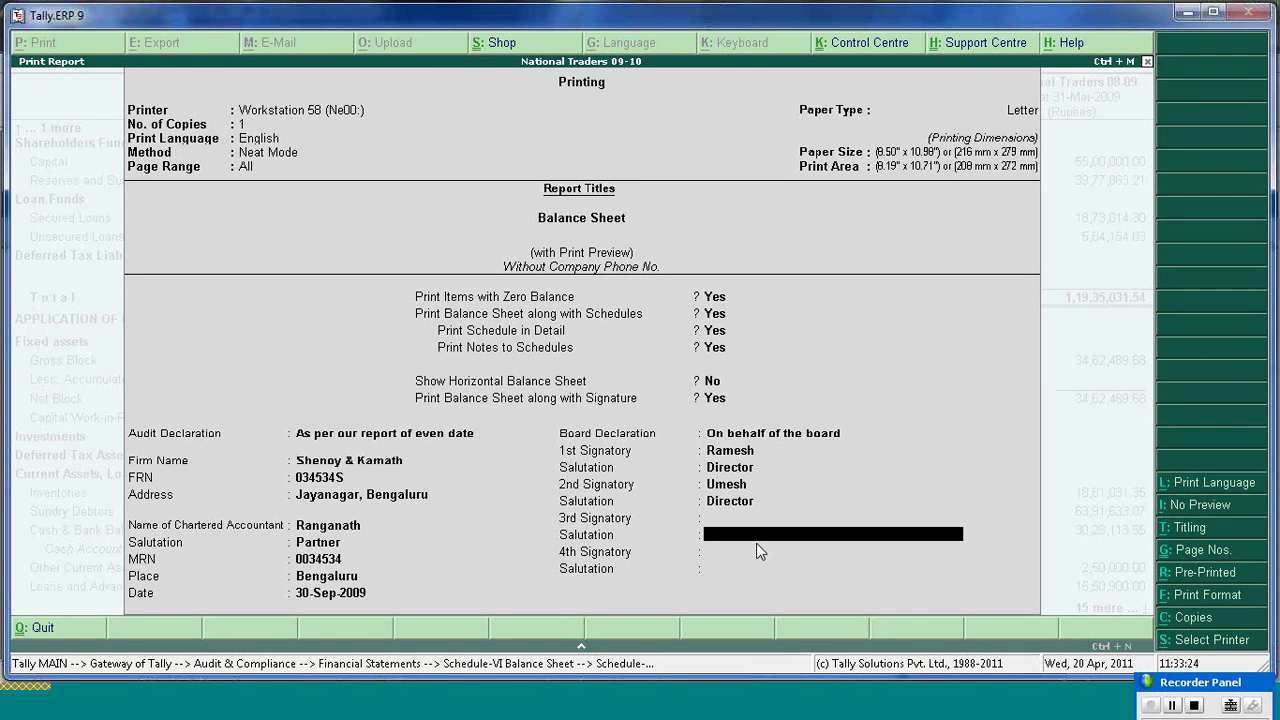
key("Return")
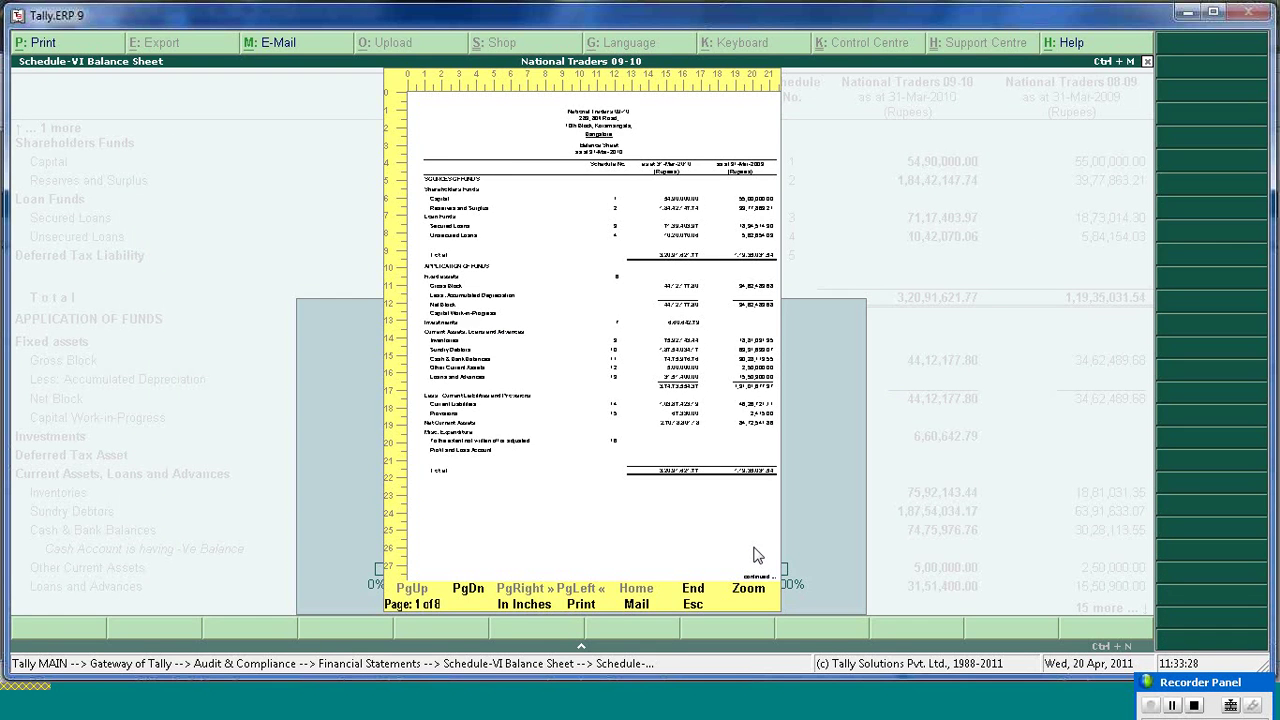
- Zoom into the balance sheet print preview and review its sources and application of funds through to the signature section
key("Return")
scroll(750, 596, "down", 3)
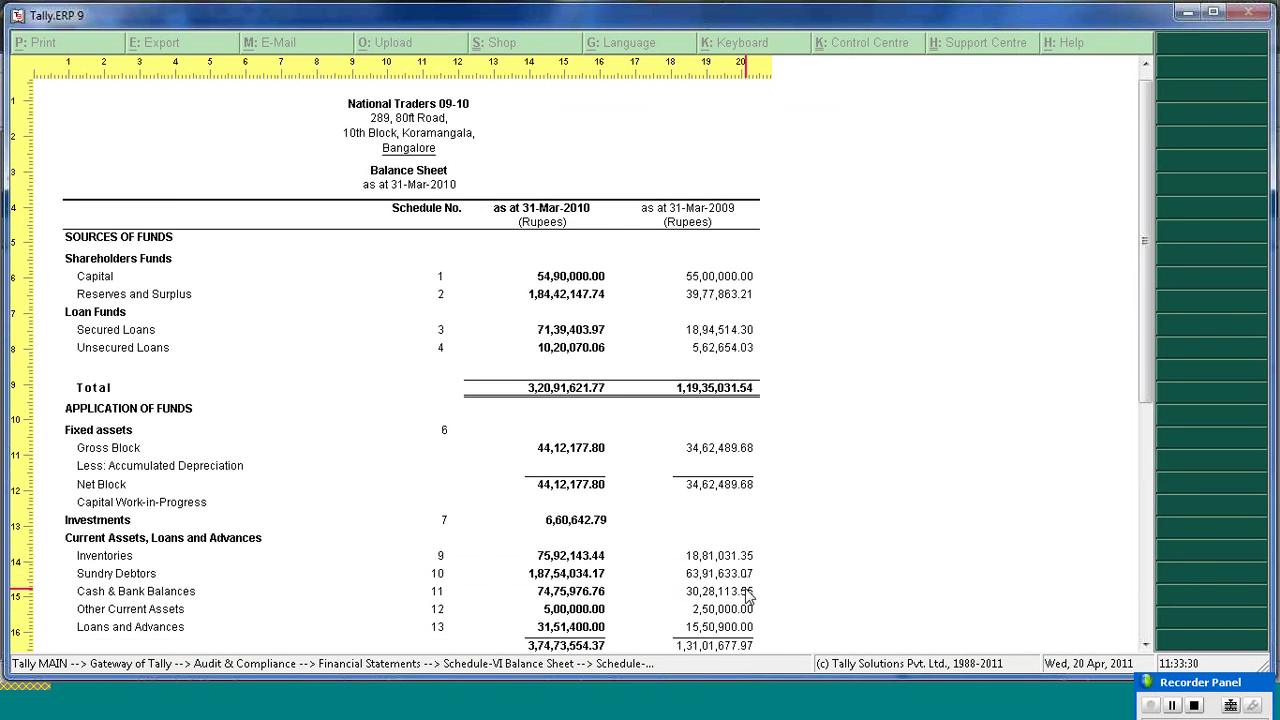
scroll(750, 596, "down", 3)
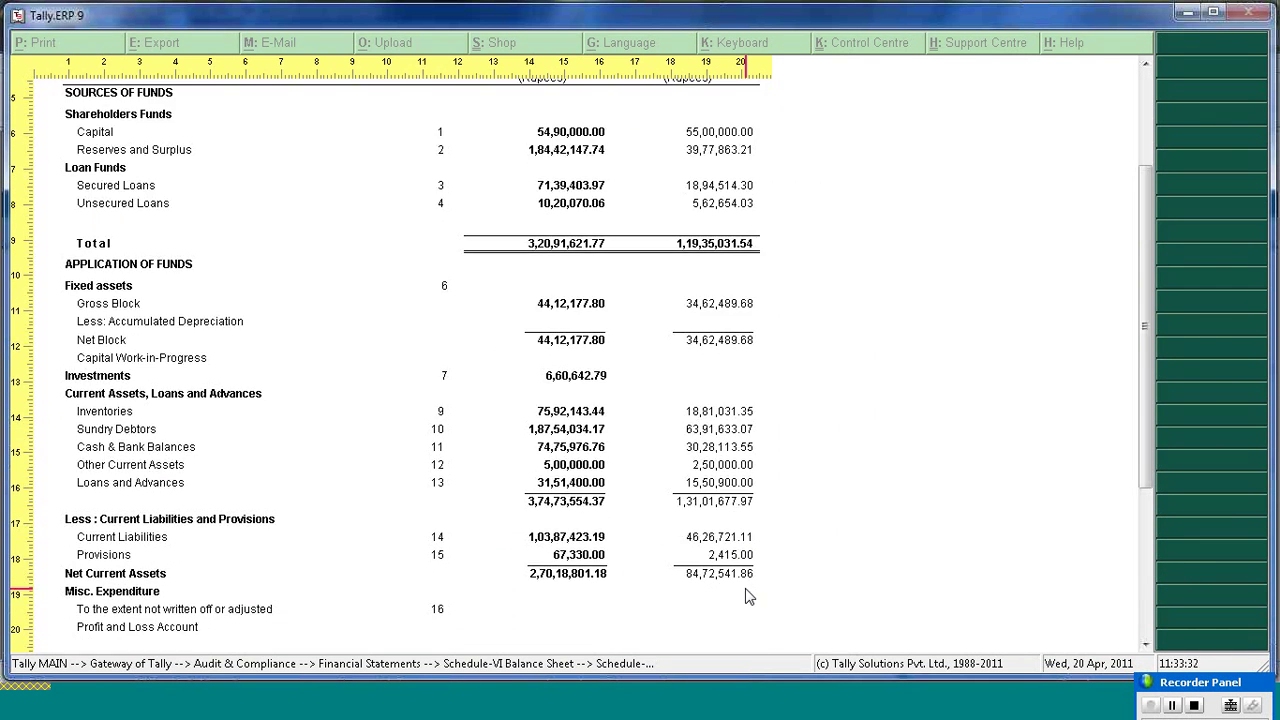
scroll(750, 596, "up", 3)
scroll(750, 596, "down", 4)
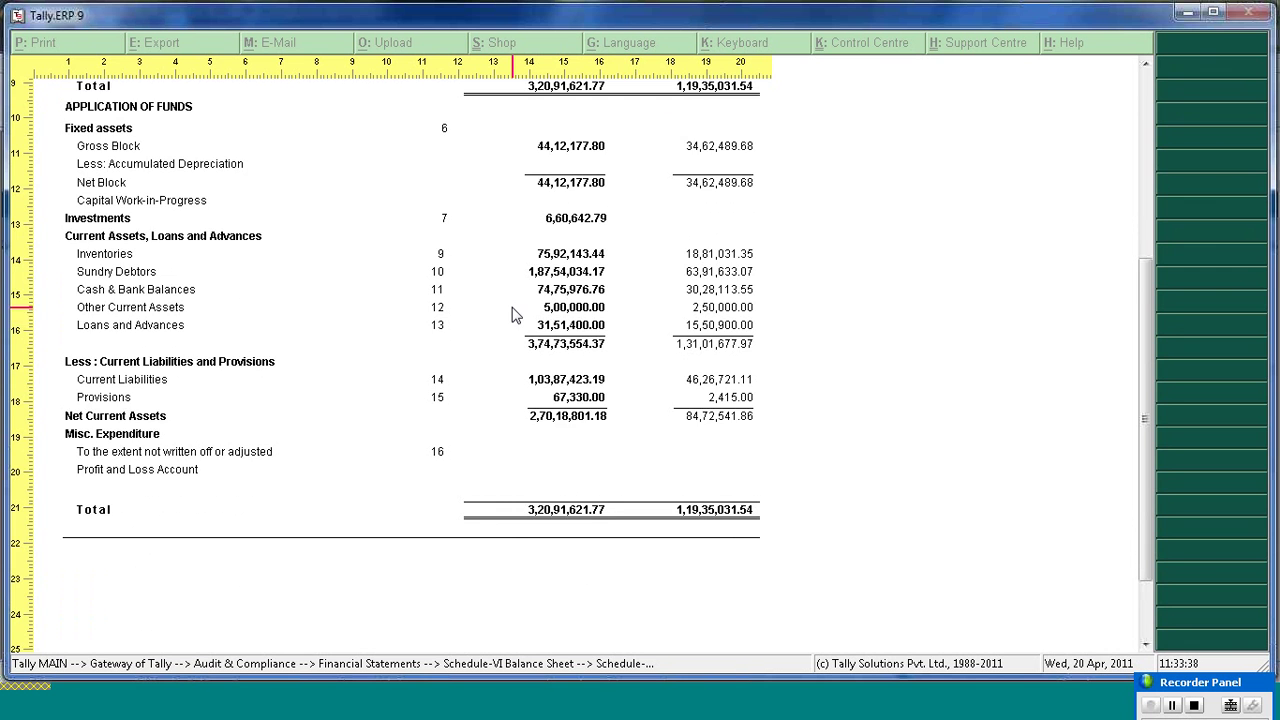
scroll(512, 316, "down", 6)
scroll(512, 316, "down", 1)
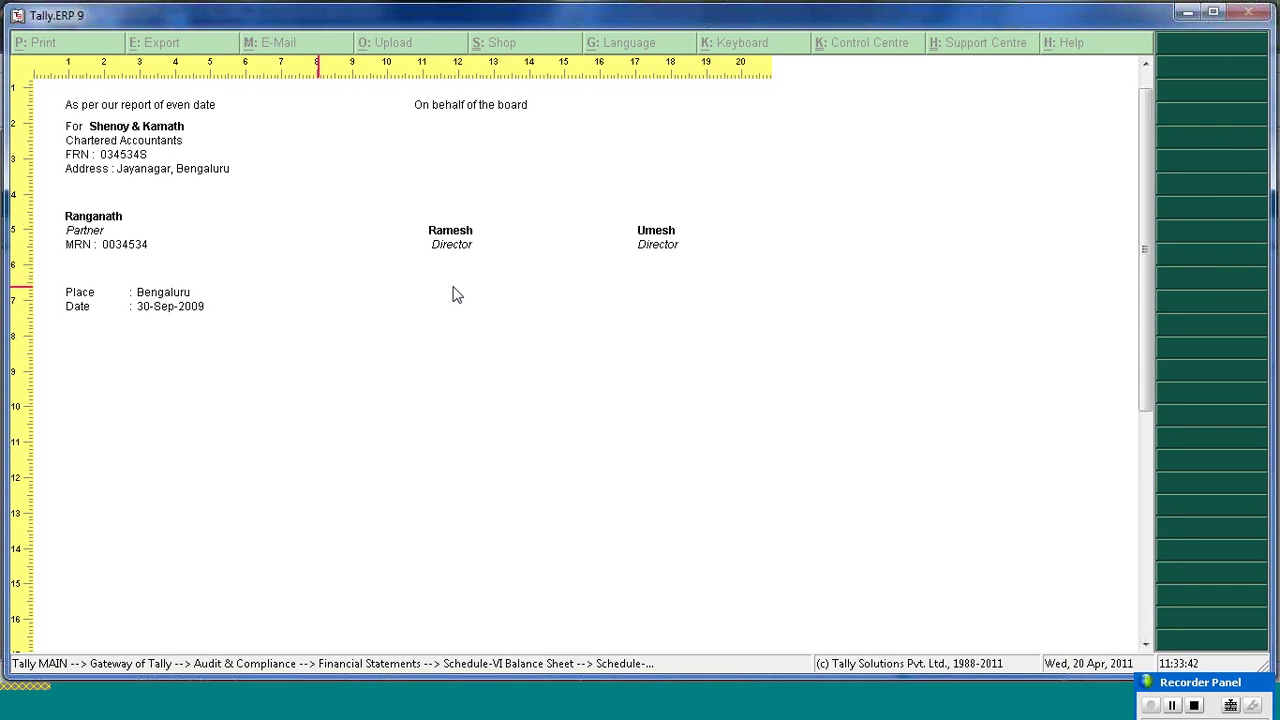
- Review the signature page and detailed schedules in the Schedule VI Balance Sheet print preview, and return to the report
scroll(454, 294, "down", 2)
scroll(454, 294, "down", 10)
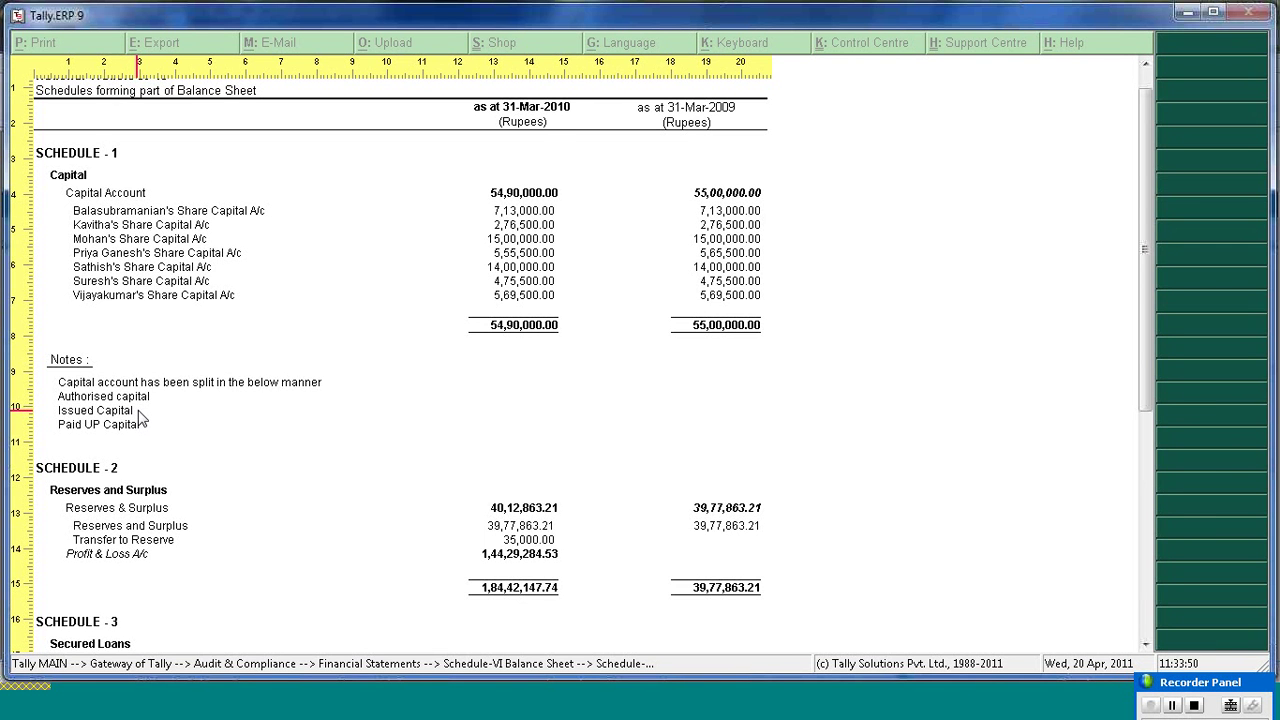
scroll(140, 418, "down", 10)
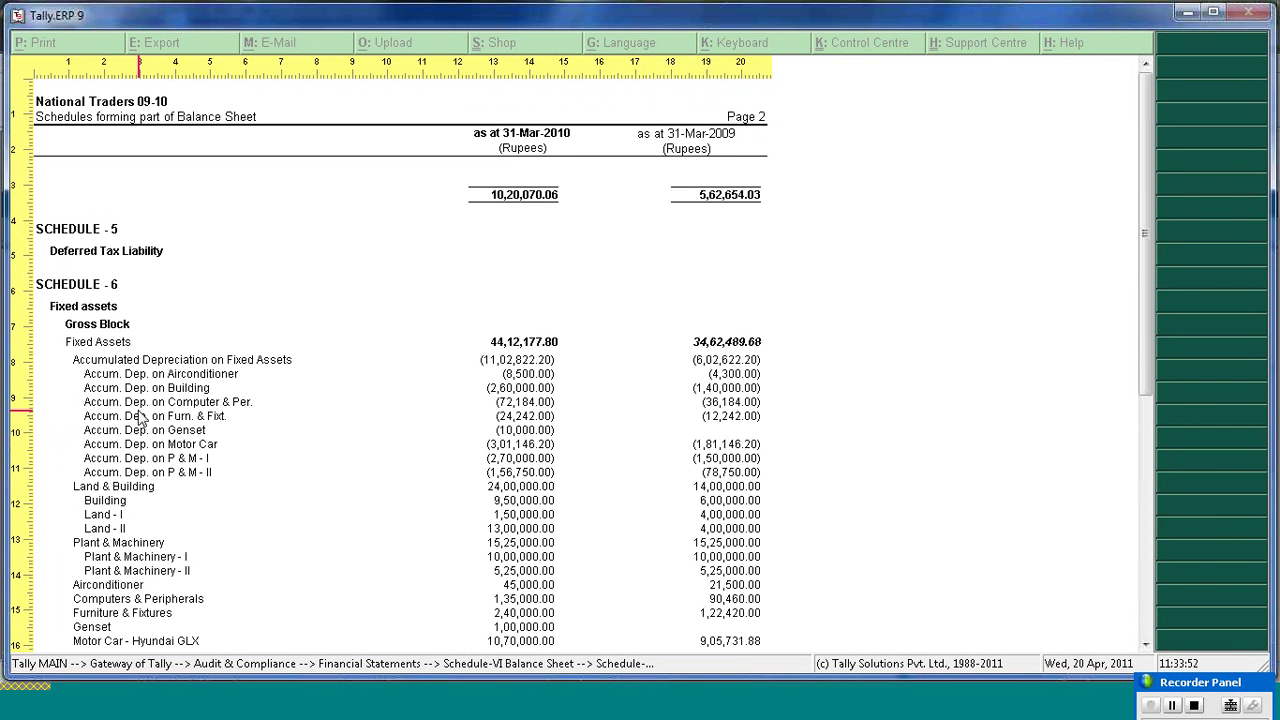
scroll(140, 418, "down", 10)
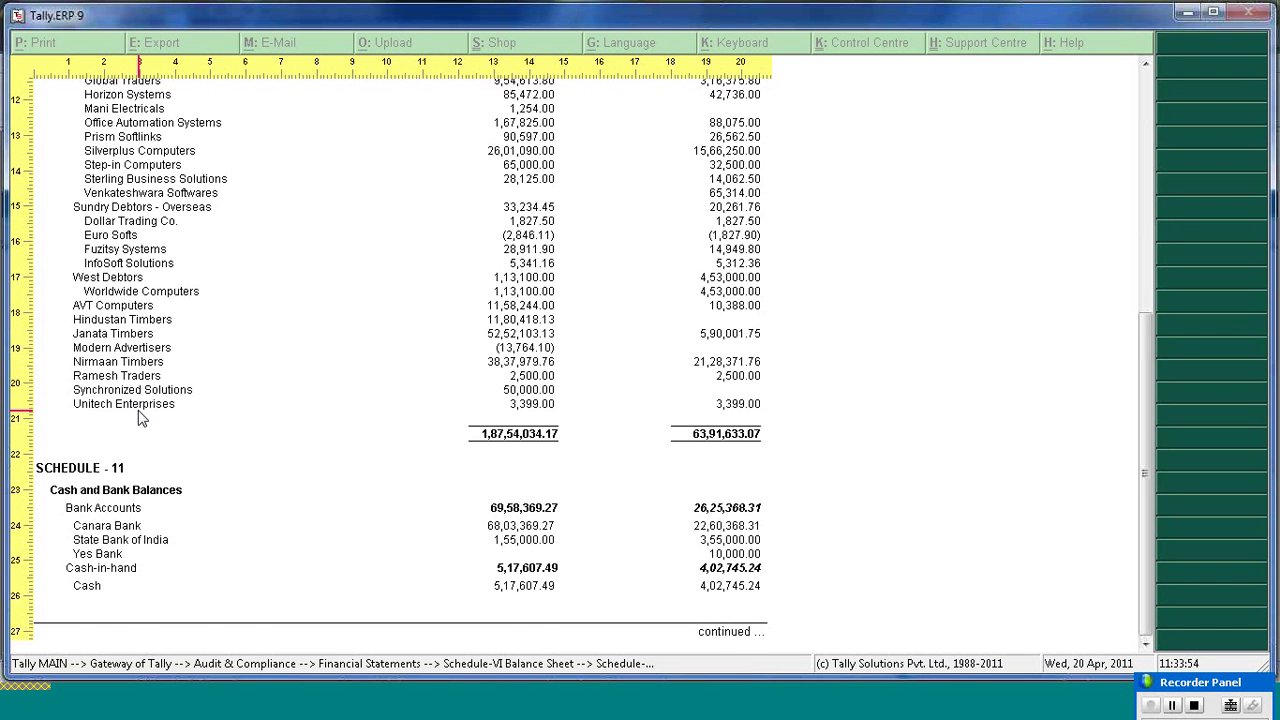
scroll(140, 418, "down", 5)
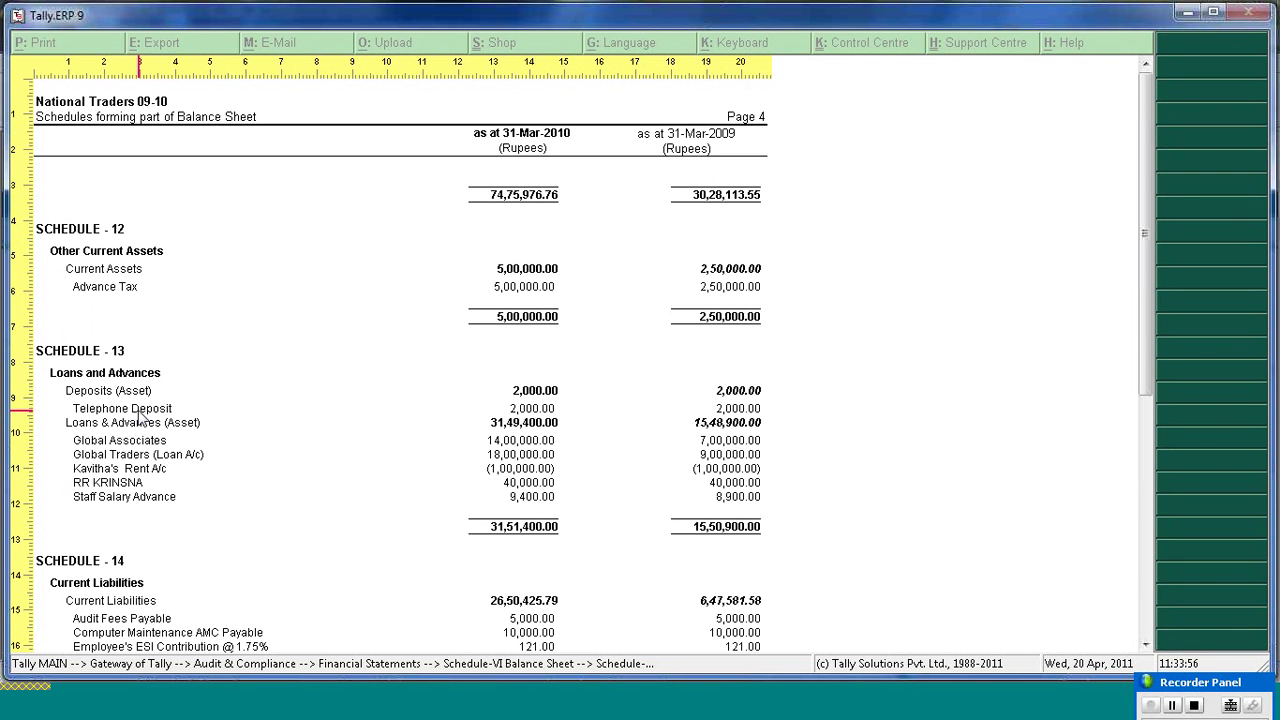
key("Escape")
key("Escape")
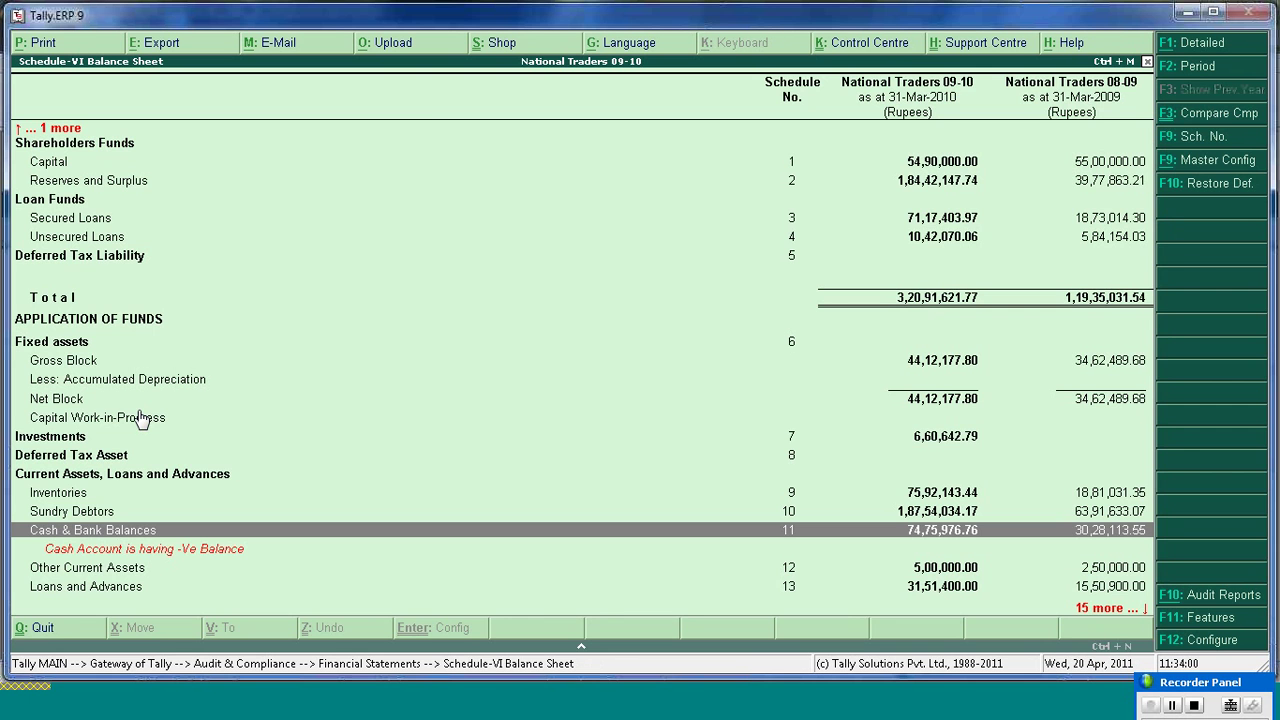
- Leave the Balance Sheet and open the Schedule VI Profit & Loss A/c of National Traders 09-10
key("Escape")
key("Down")
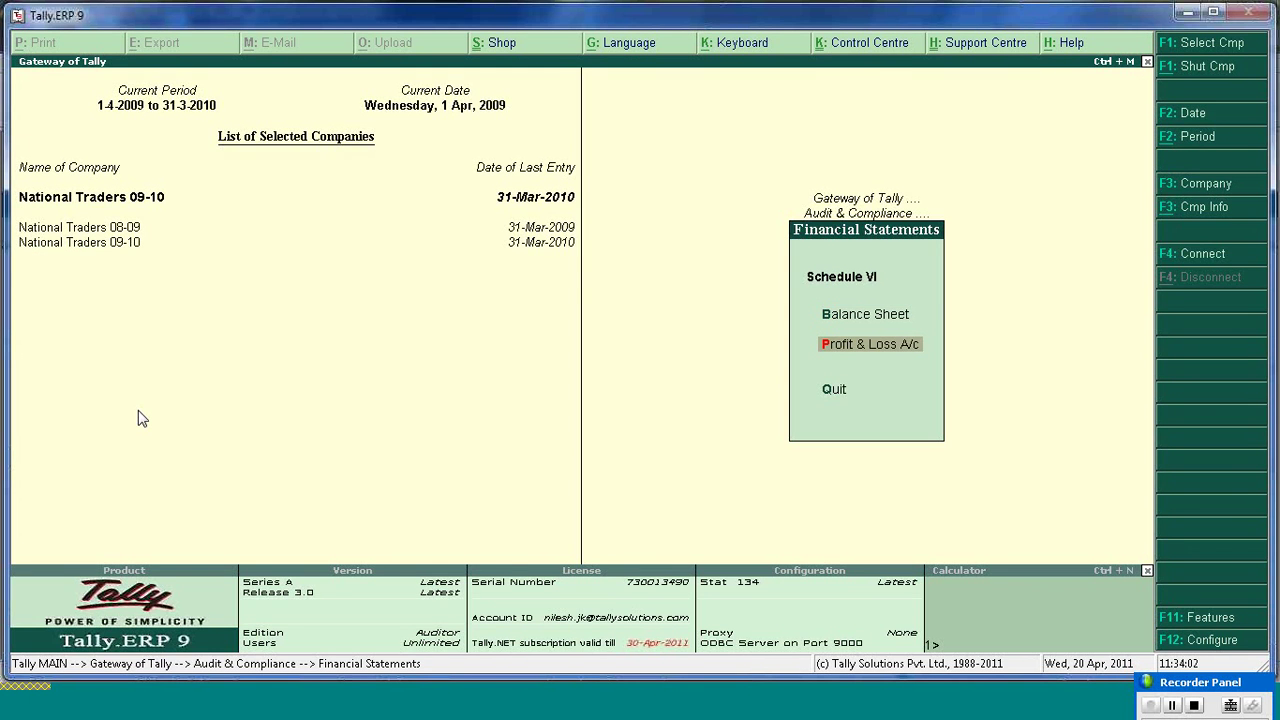
key("Return")
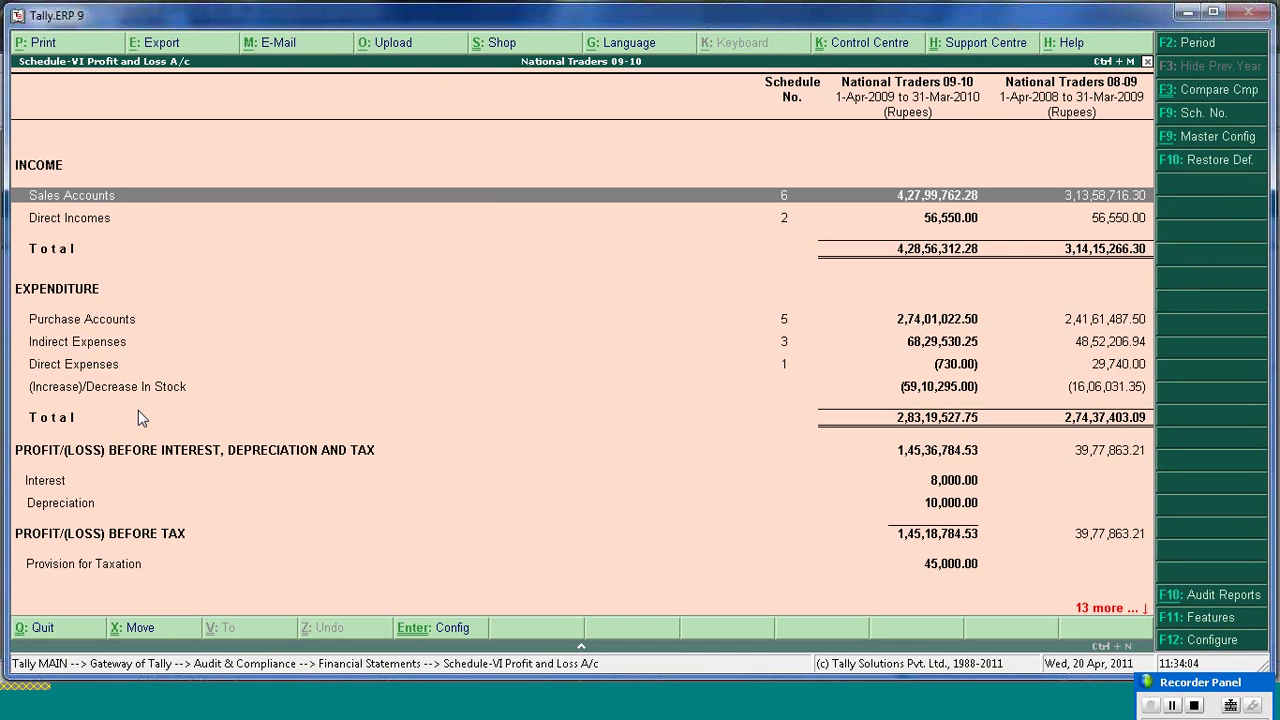
- Check the schedule number configuration of the Profit and Loss A/c and select the Indirect Expenses line in the report
left_click(1206, 114)
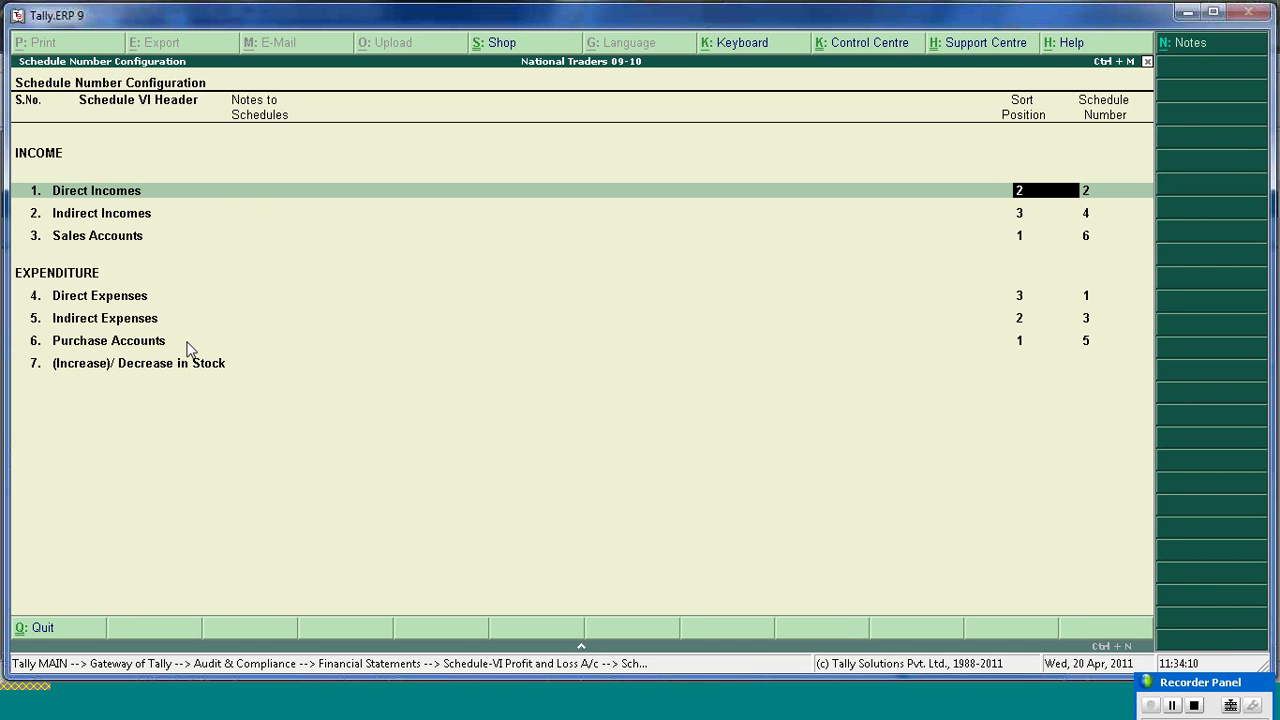
key("ctrl+a")
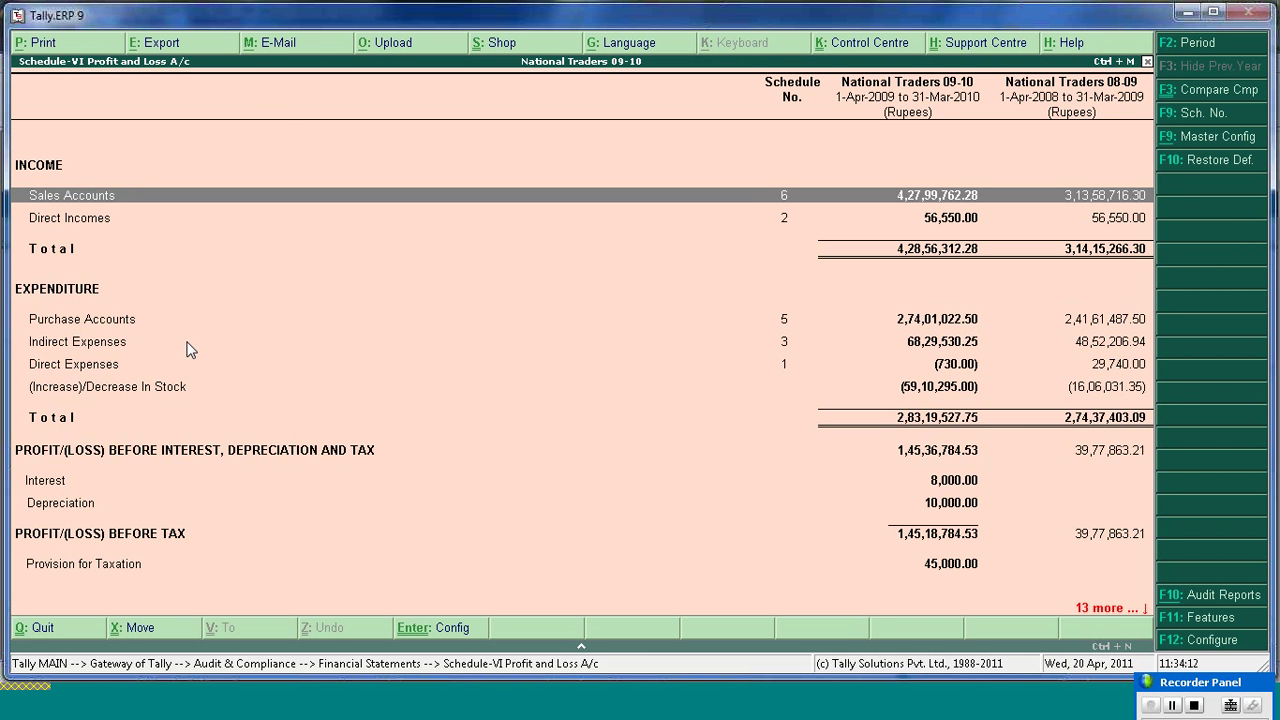
left_click(89, 346)
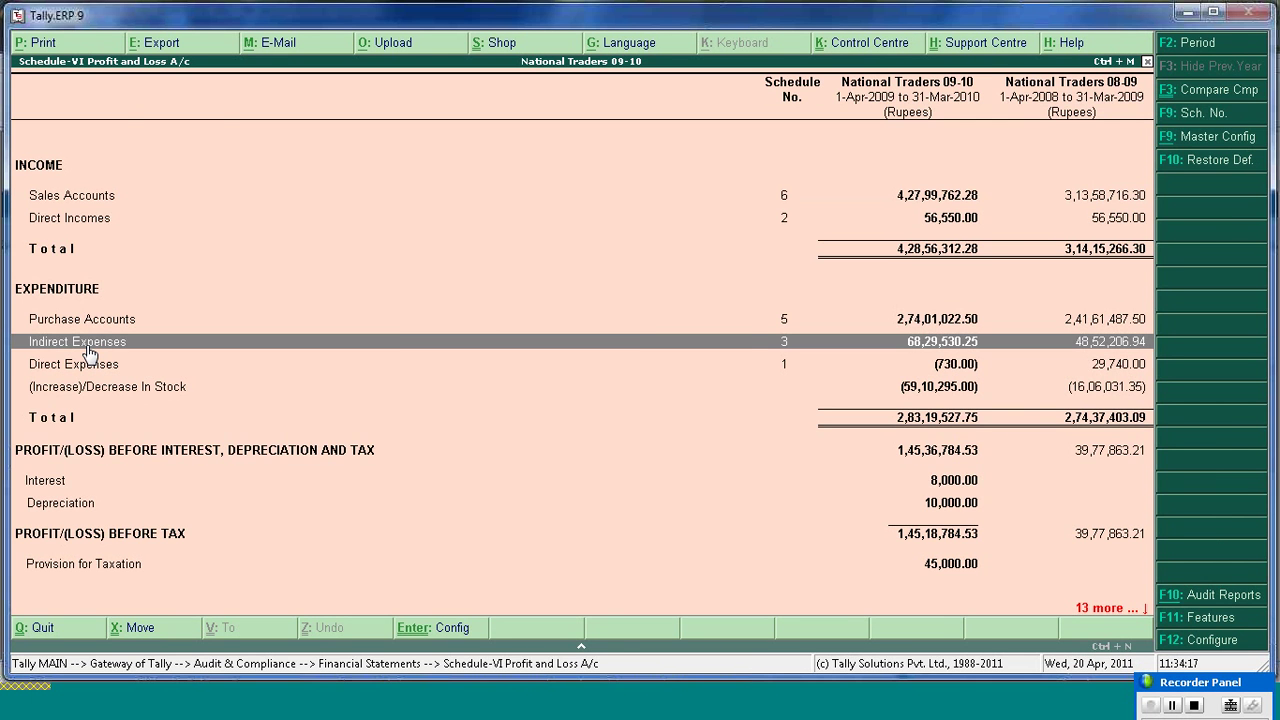
- Set up printing of the Profit and Loss Account with schedules, schedule details, notes to schedules and signature all set to Yes
key("alt+p")
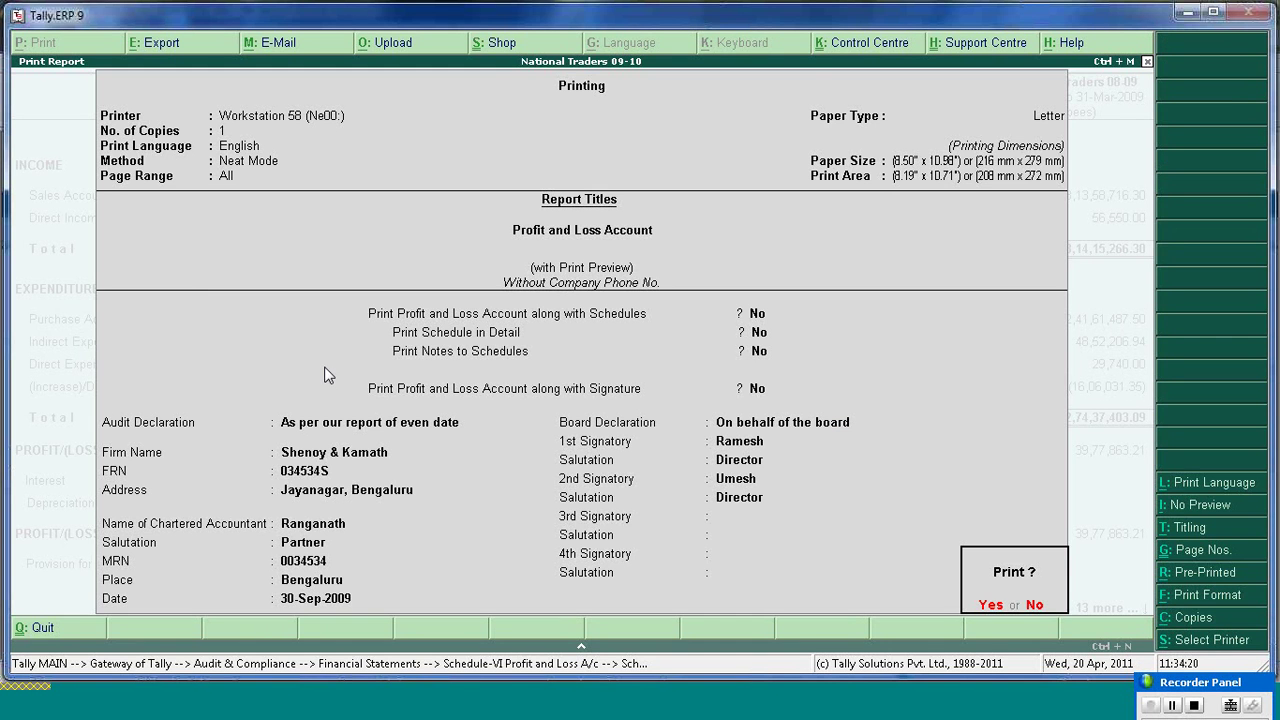
type("no")
type("y")
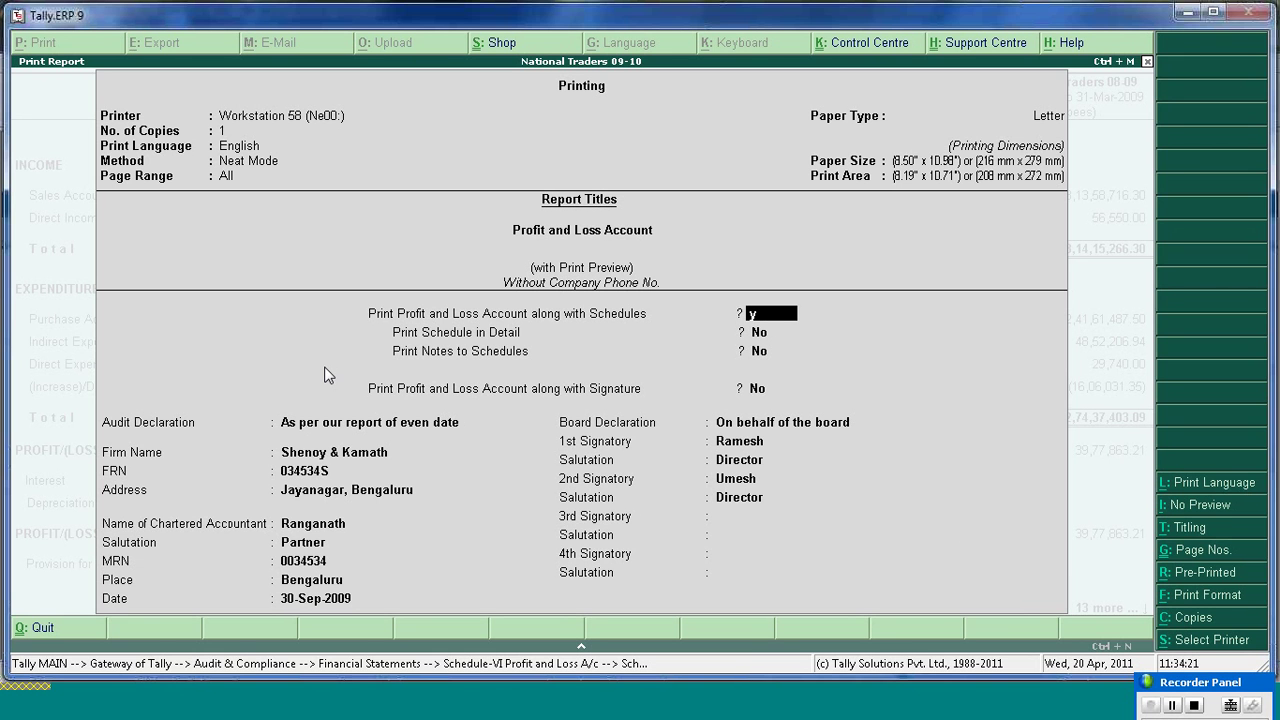
key("Return")
type("y")
key("Return")
type("y")
key("Return")
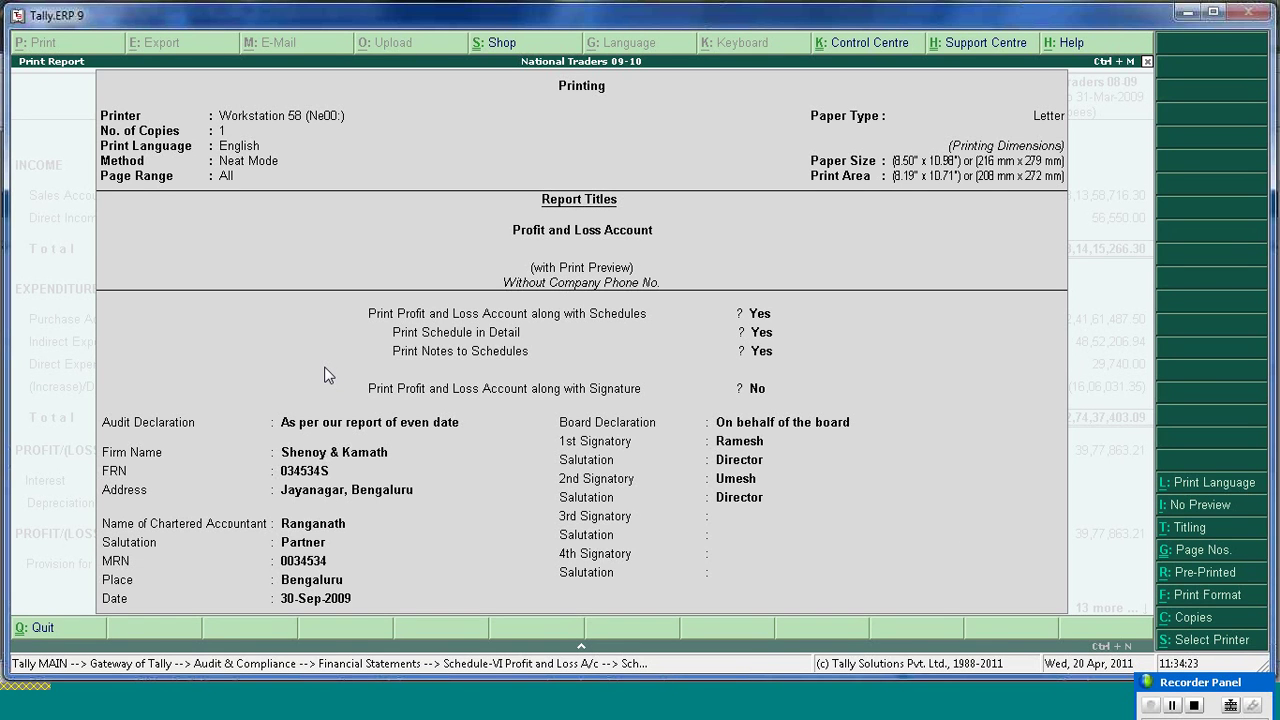
type("y")
key("Return")
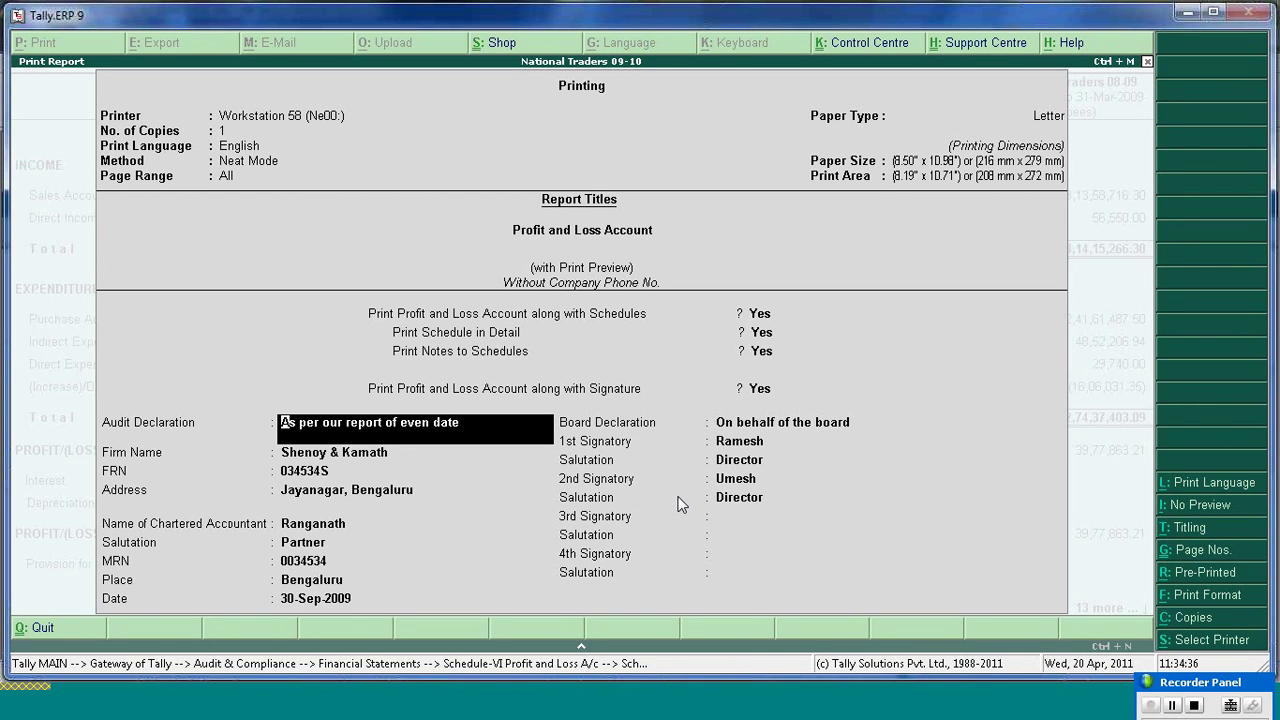
- Accept the existing audit declaration, firm and board signatory details and generate the Profit and Loss Account print preview
key("Return")
key("Return")
key("Return")
key("Return")
key("Return")
key("Return")
key("Return")
key("Return")
key("Return")
key("Return")
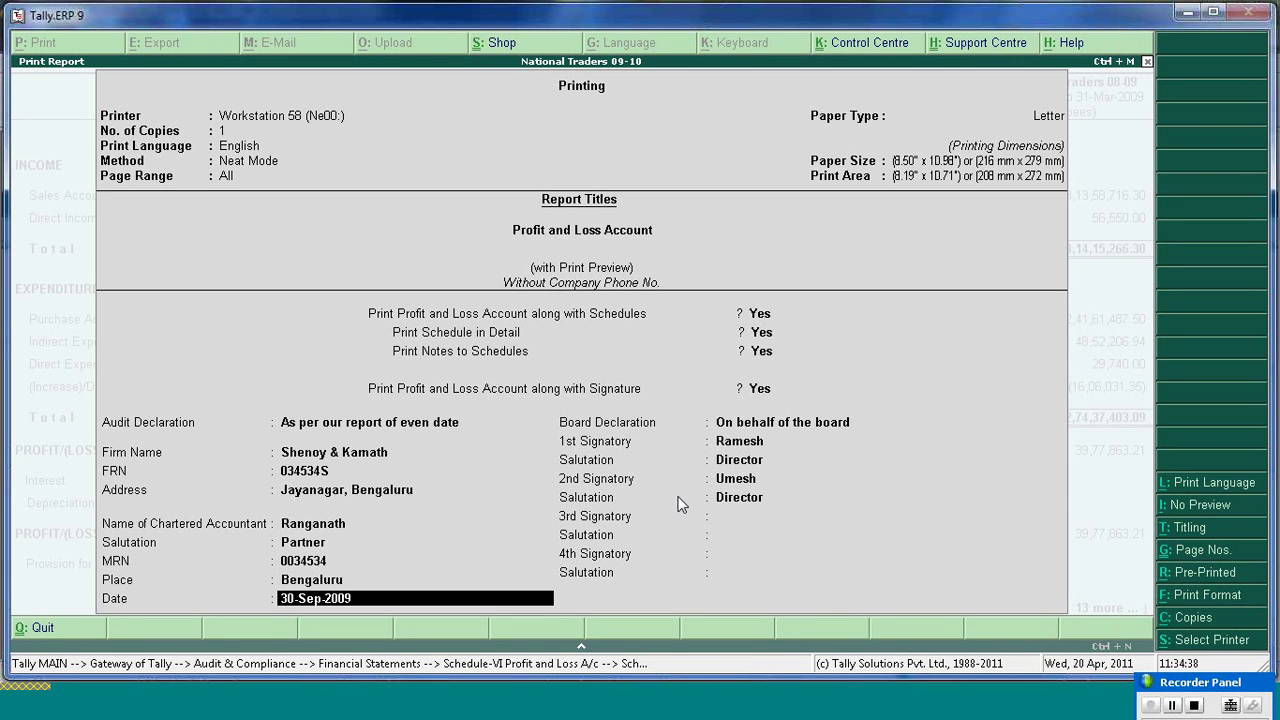
key("Return")
key("Return")
key("Return")
key("Return")
key("Return")
key("Return")
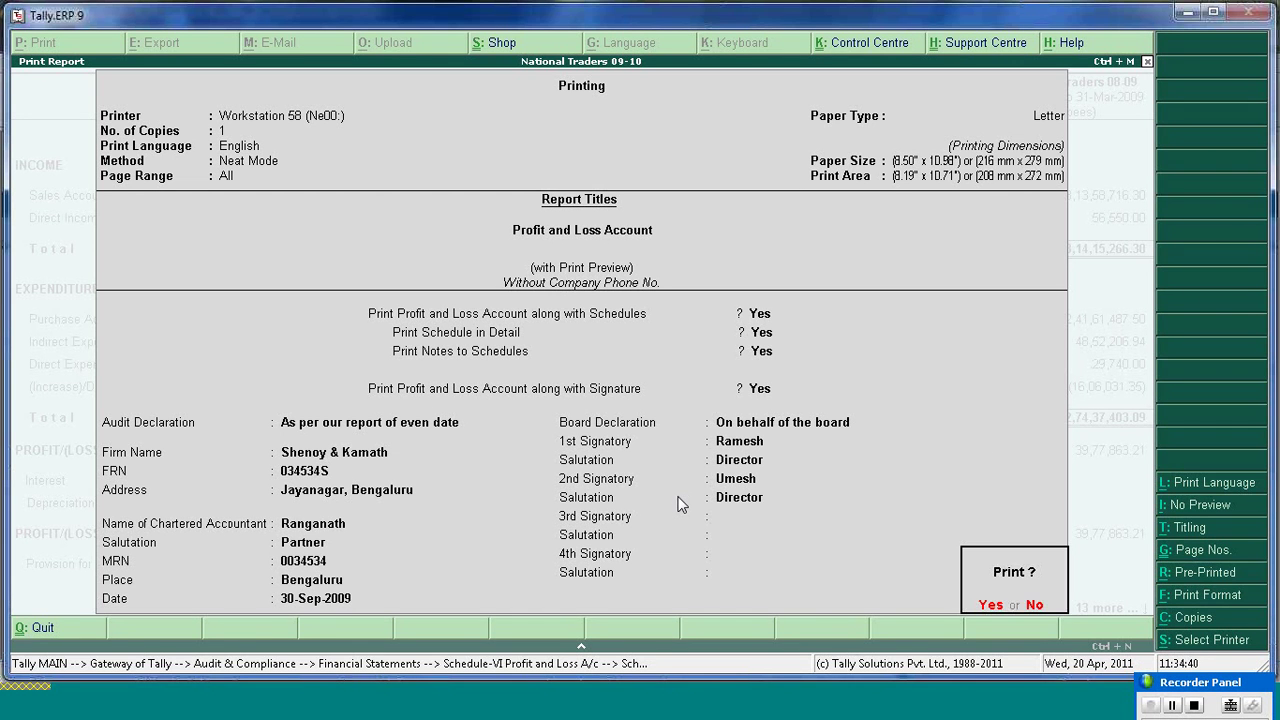
key("Return")
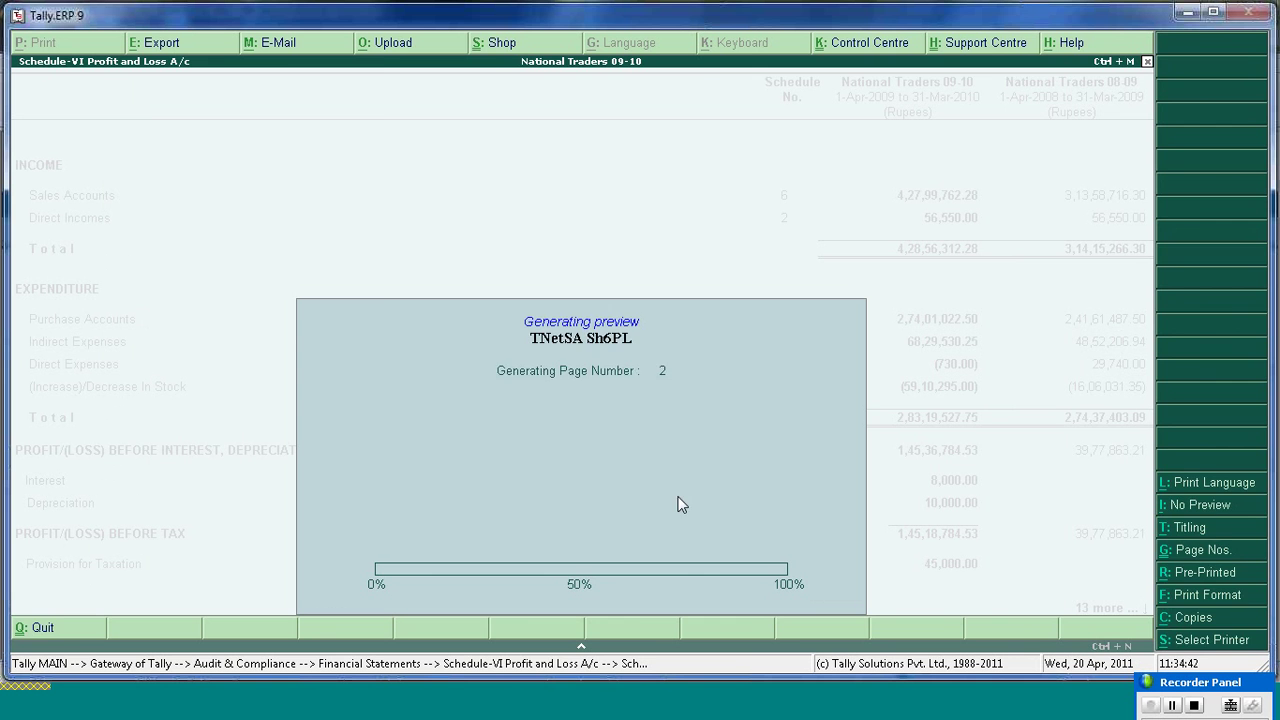
- Review the Profit and Loss Account preview with its signature page and schedules, and return to the Audit & Compliance options
left_click(750, 594)
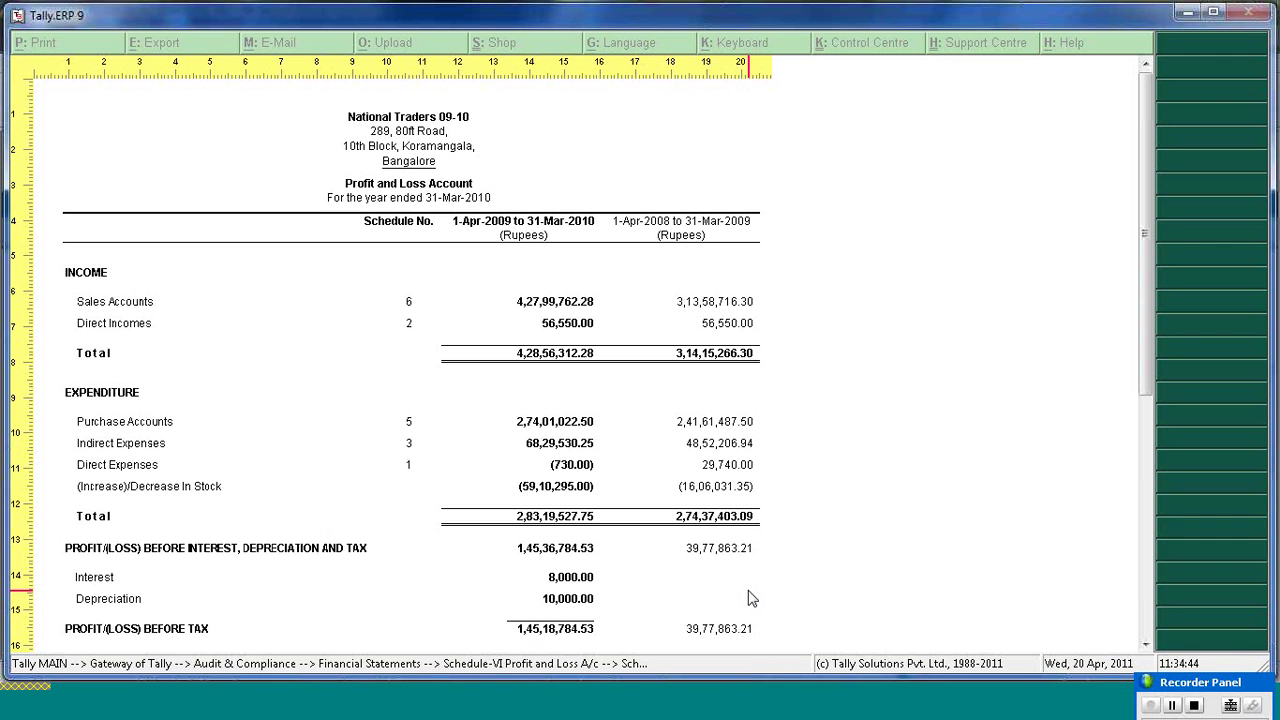
scroll(750, 597, "down", 5)
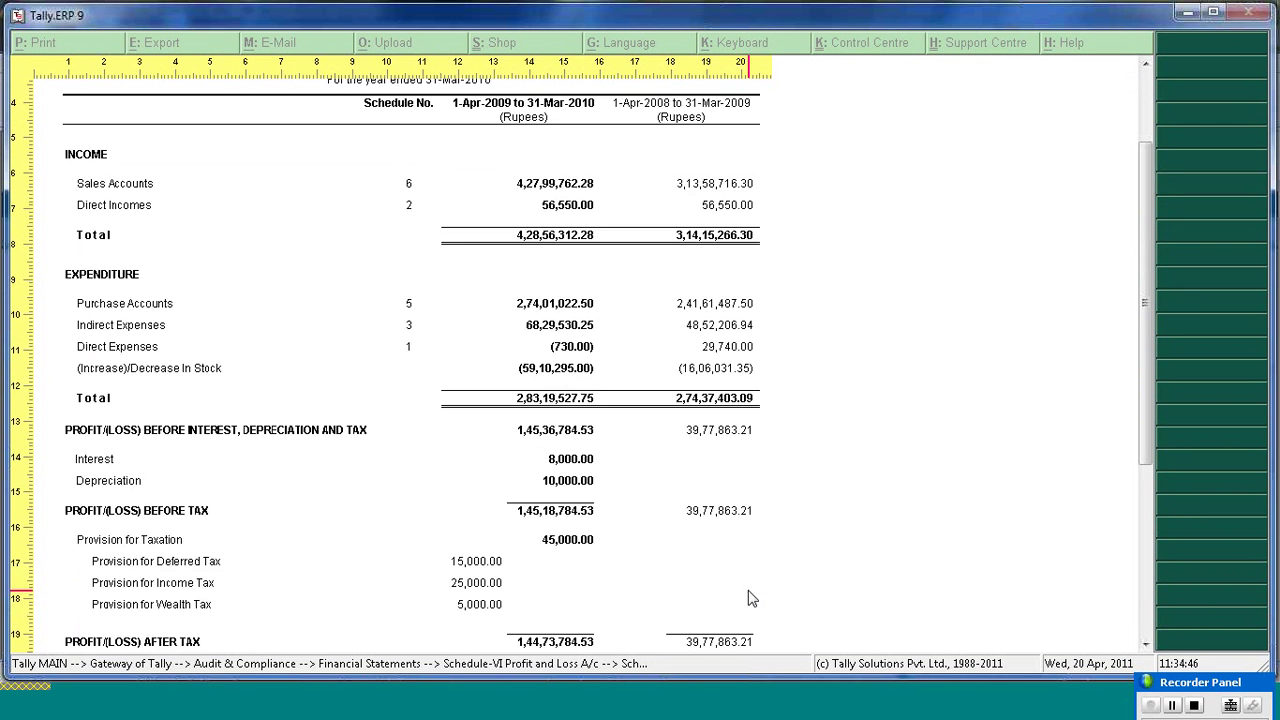
scroll(750, 597, "down", 4)
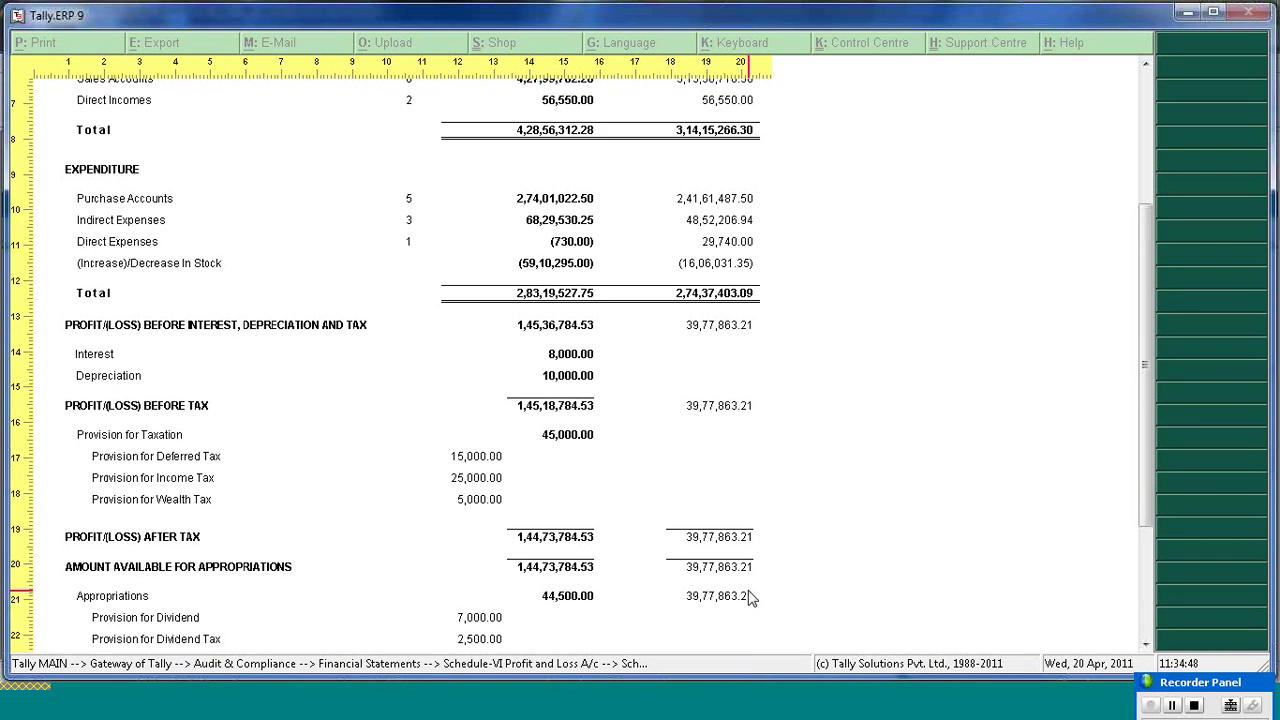
scroll(752, 598, "down", 8)
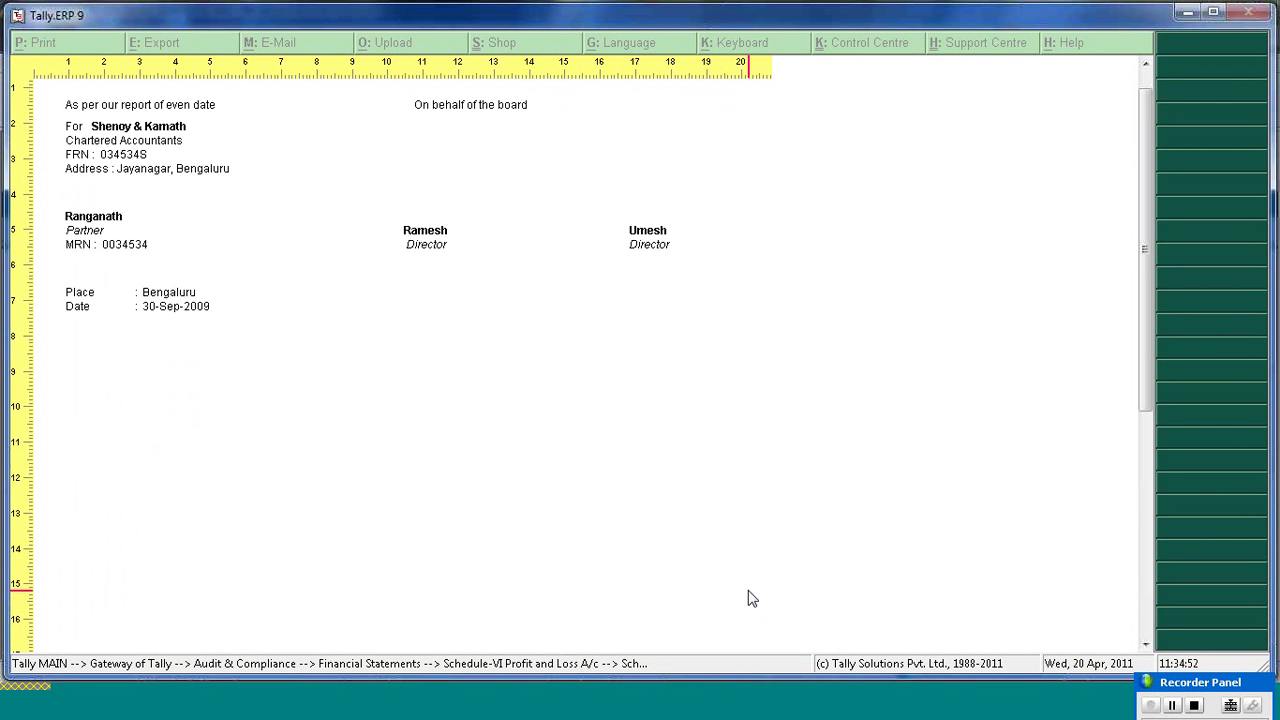
scroll(752, 598, "down", 5)
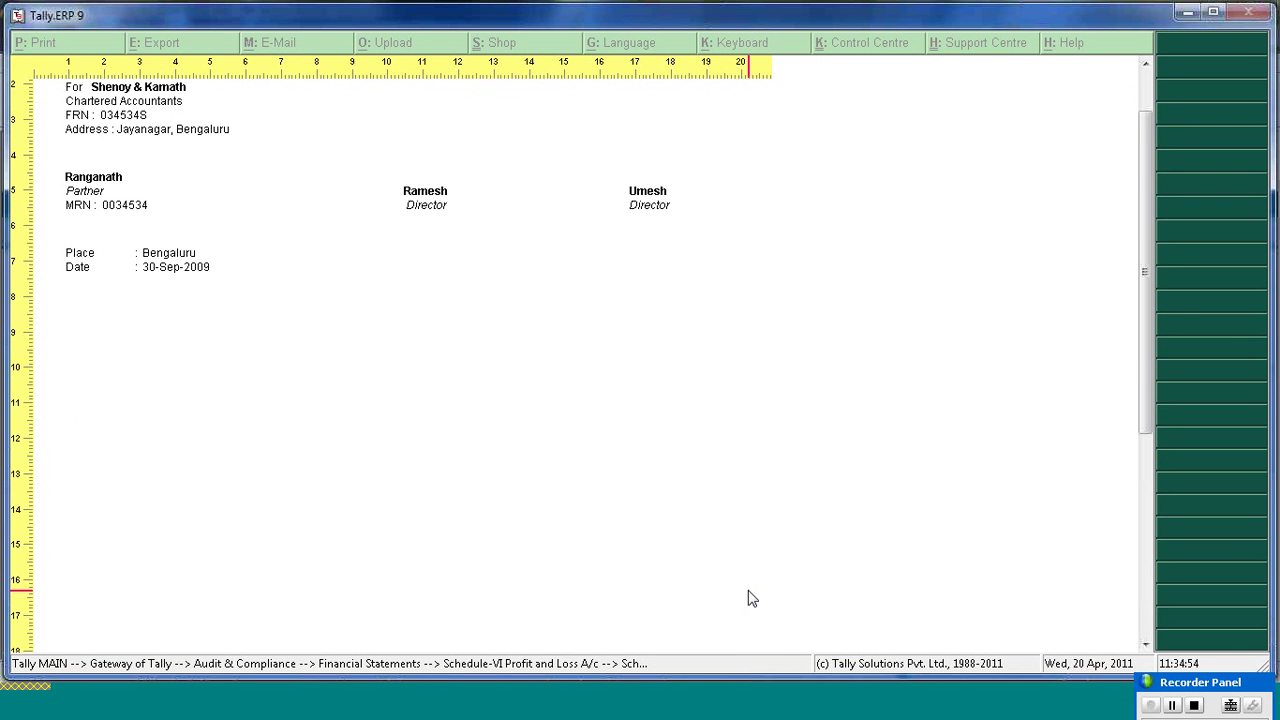
scroll(752, 598, "down", 10)
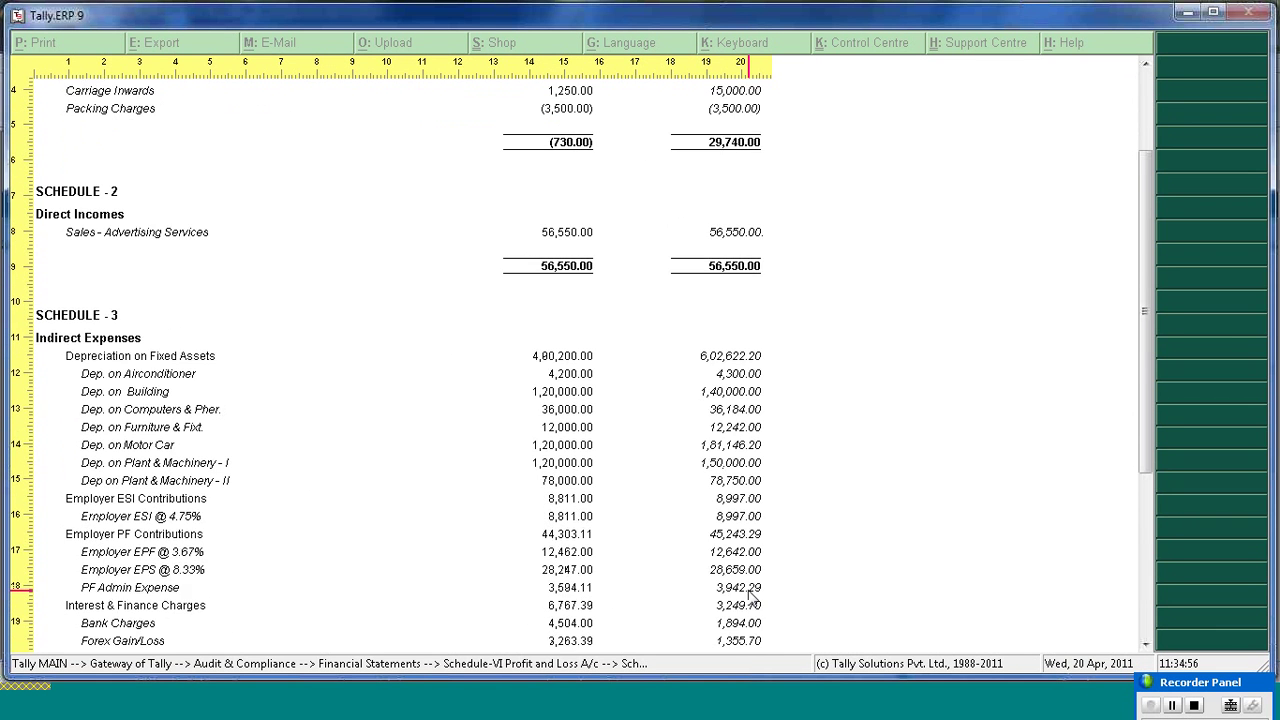
scroll(752, 598, "down", 7)
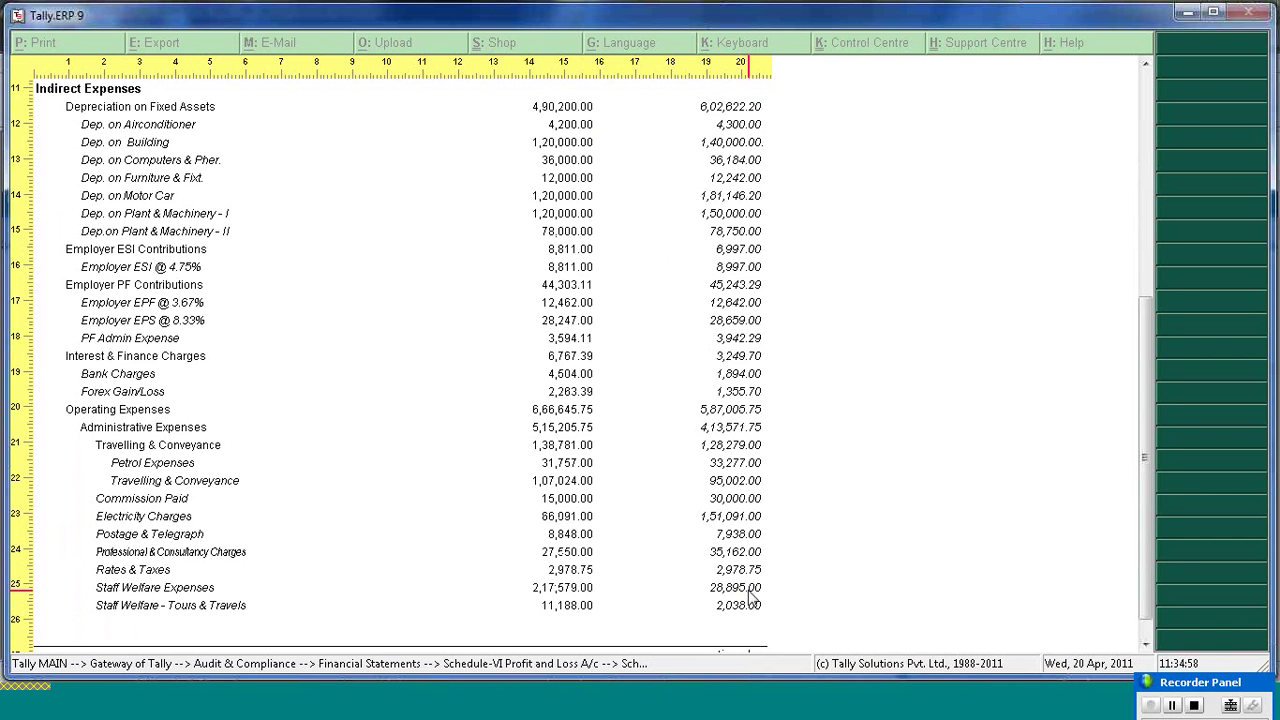
left_click(752, 598)
key("Escape")
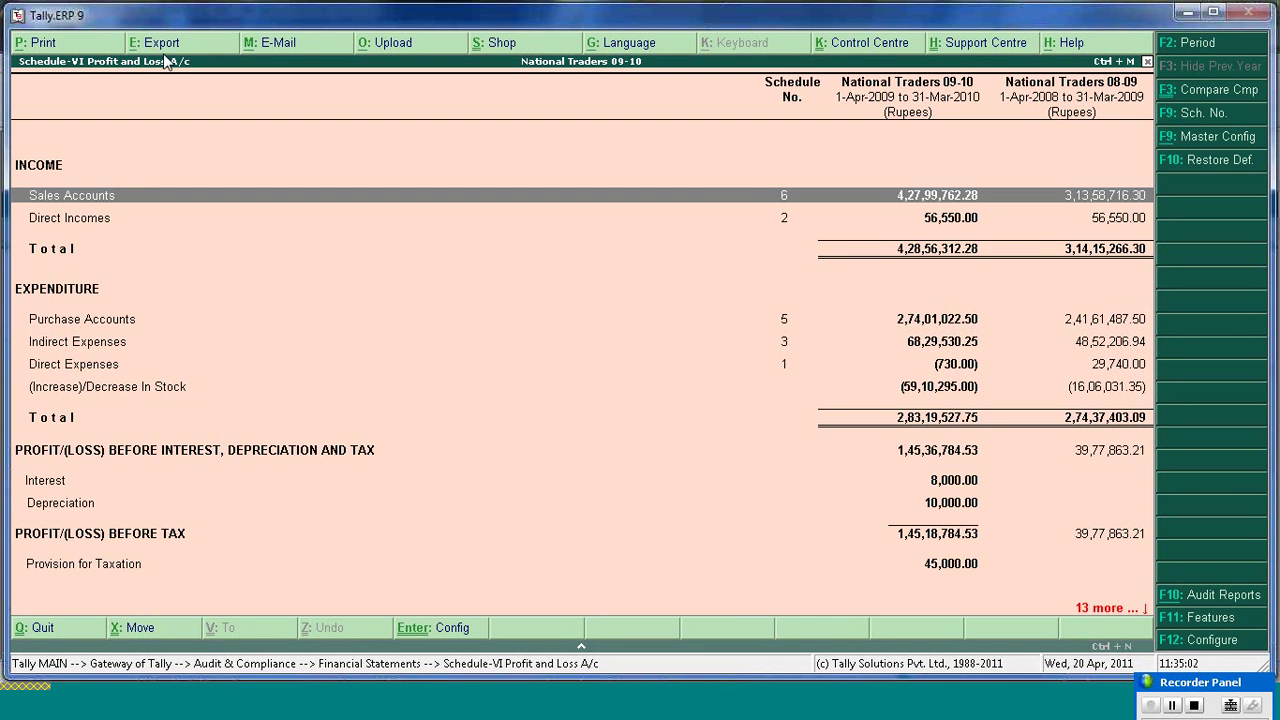
key("Escape")
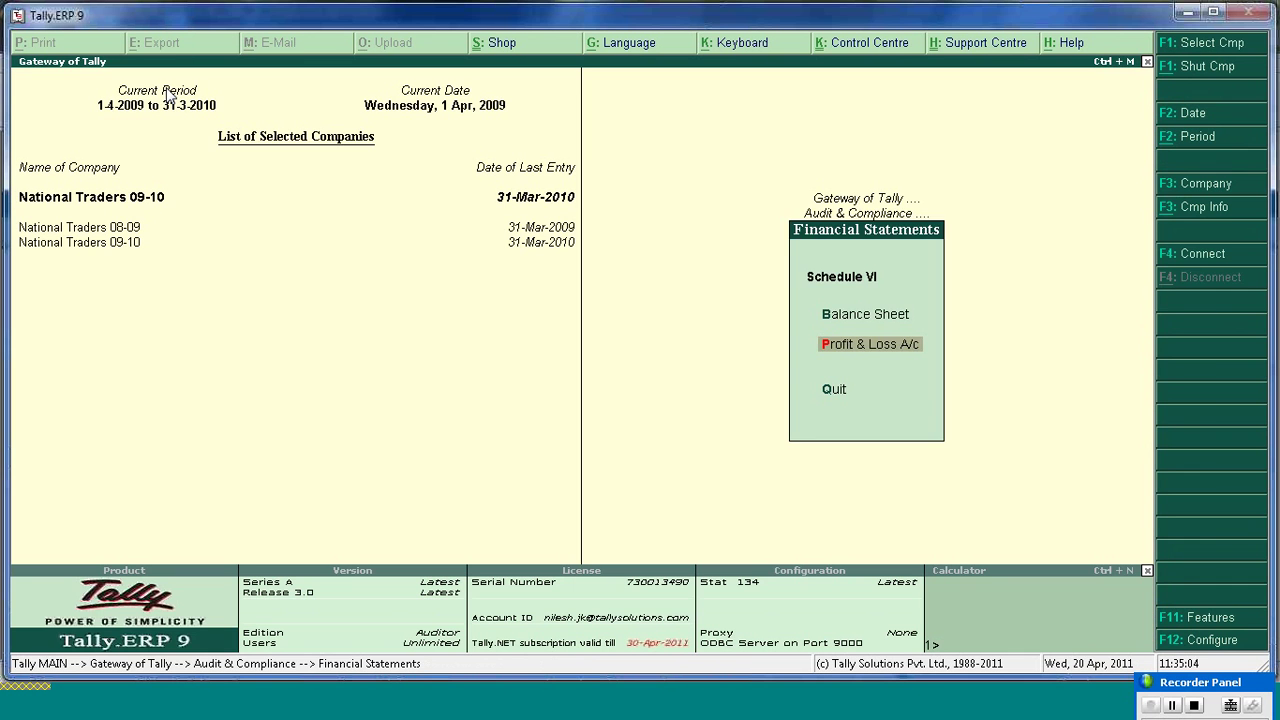
key("Escape")
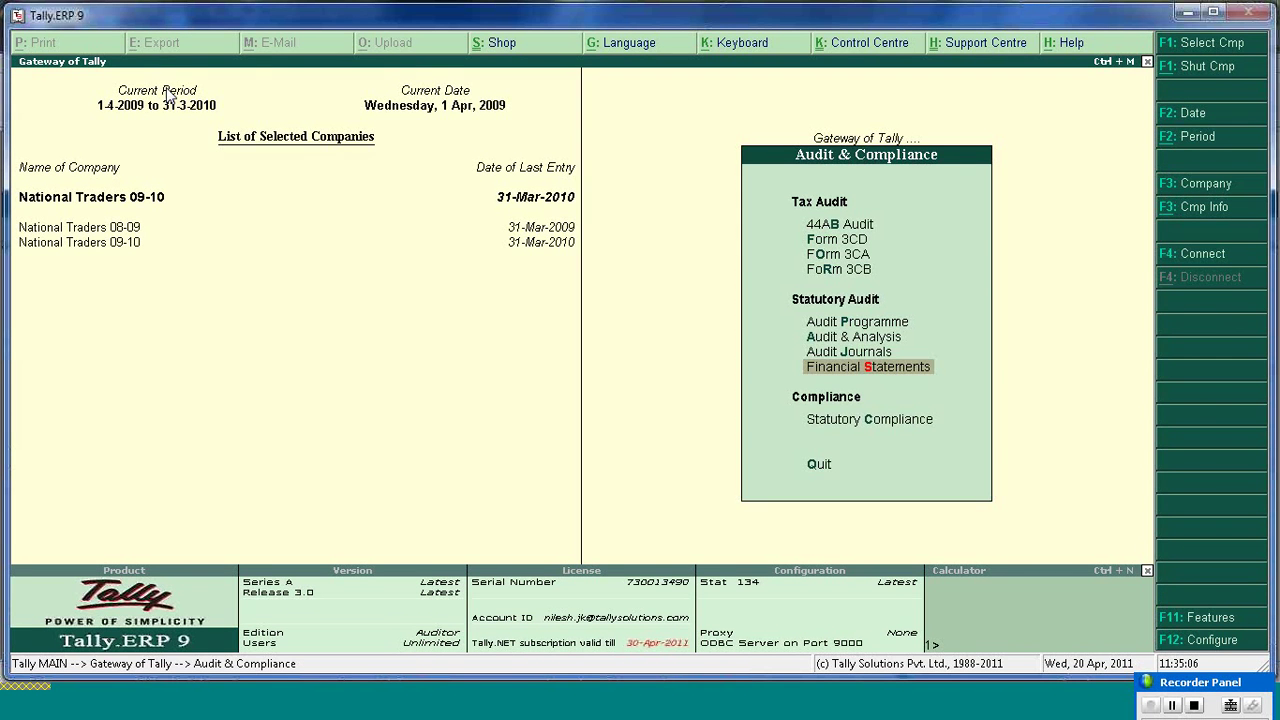
key("Up")
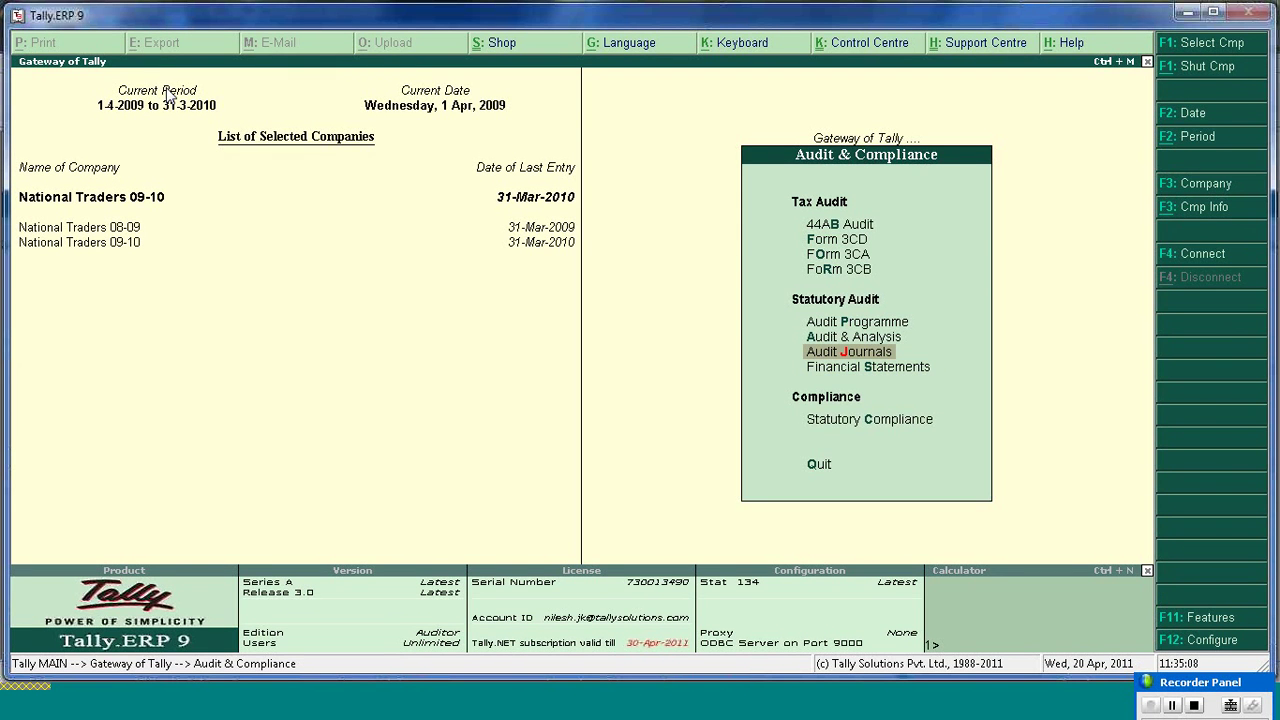
key("Up")
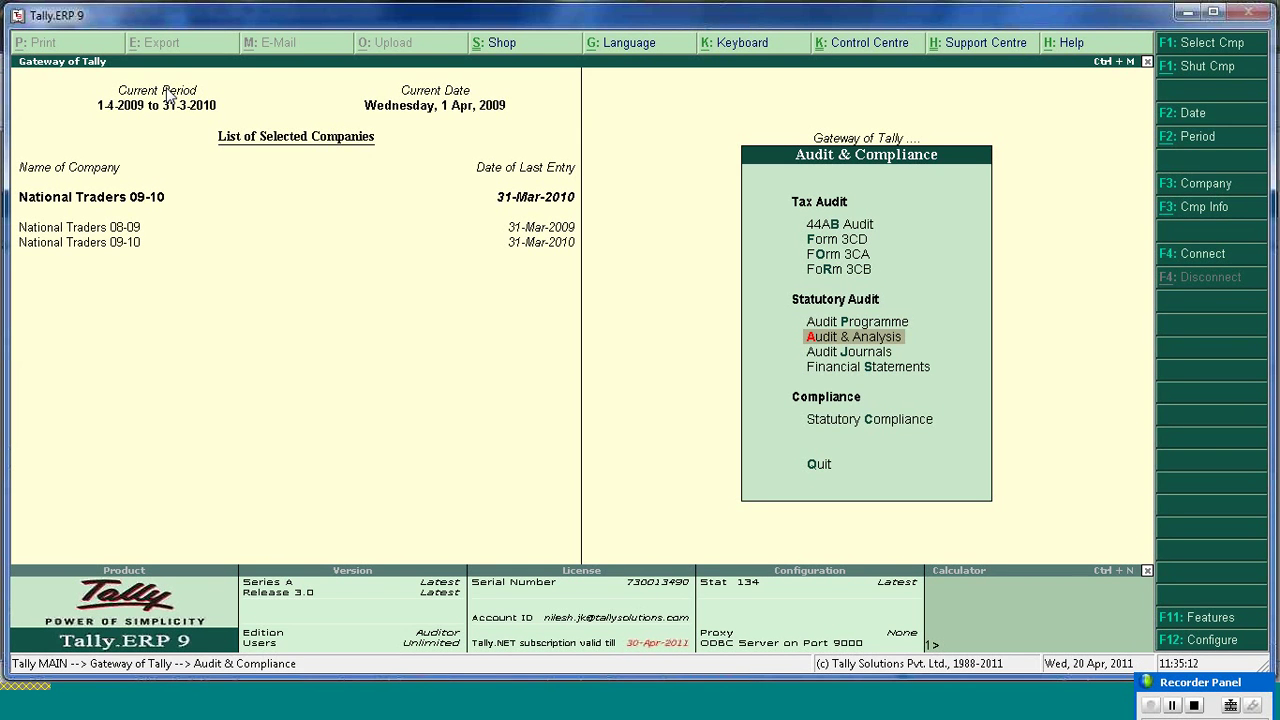
key("Down")
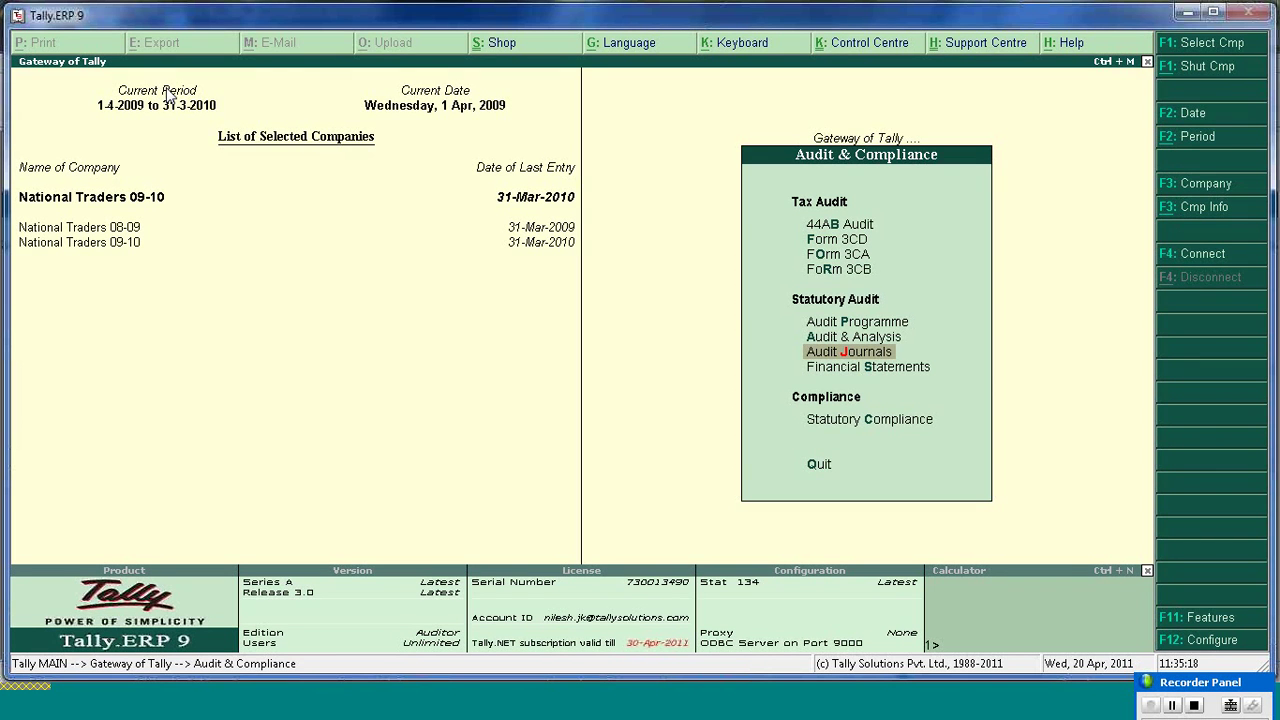
key("Down")
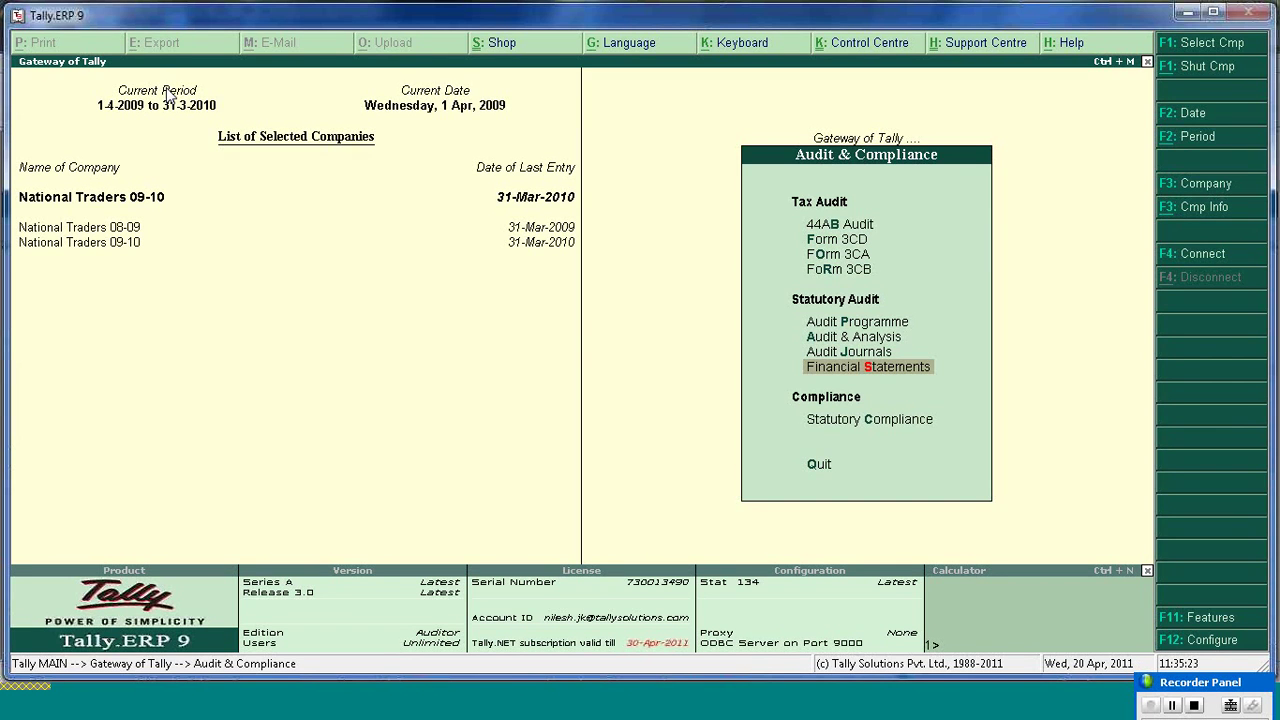
key("Up")
key("Up")
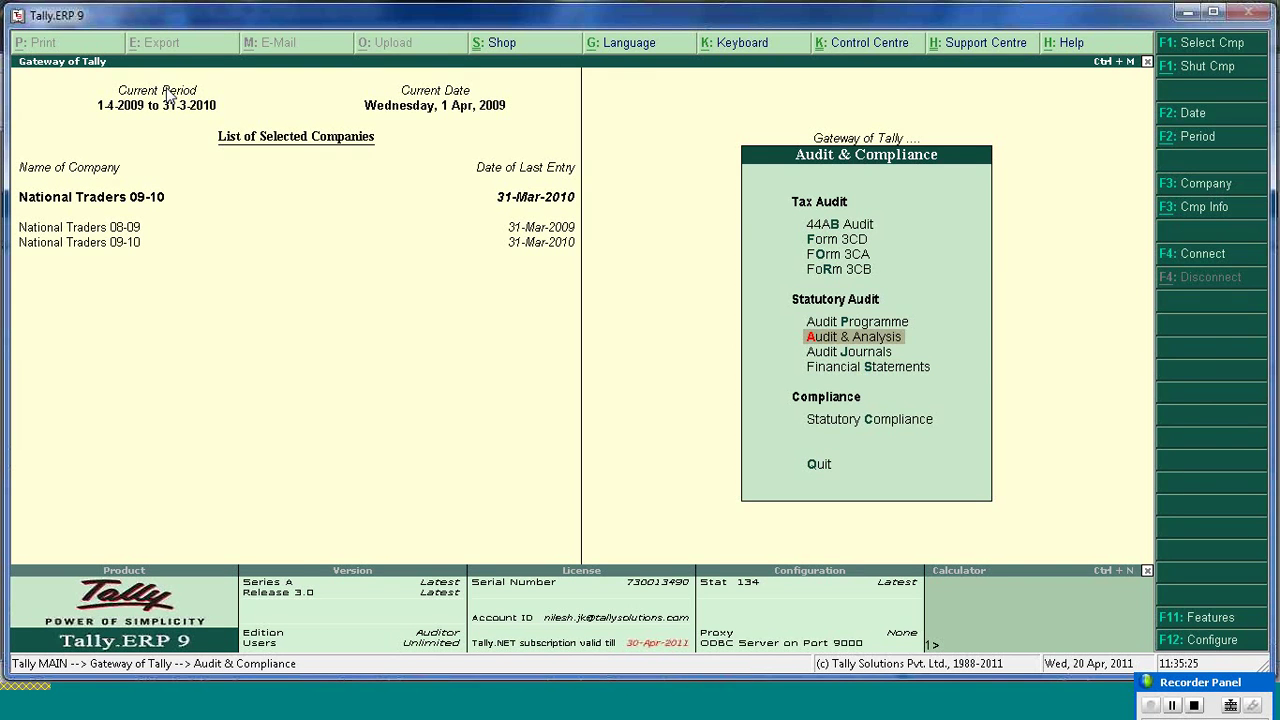
key("Up")
key("Down")
key("Down")
key("Down")
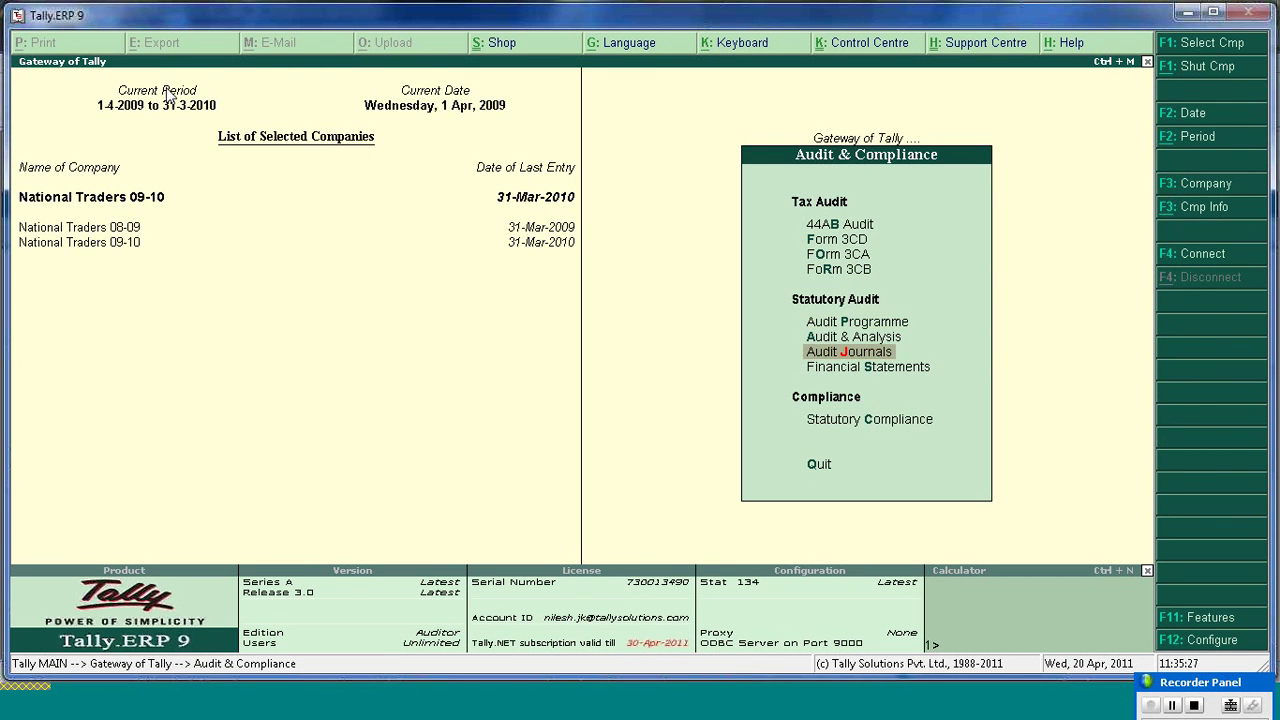
key("Up")
key("Up")
key("Down")
key("Down")
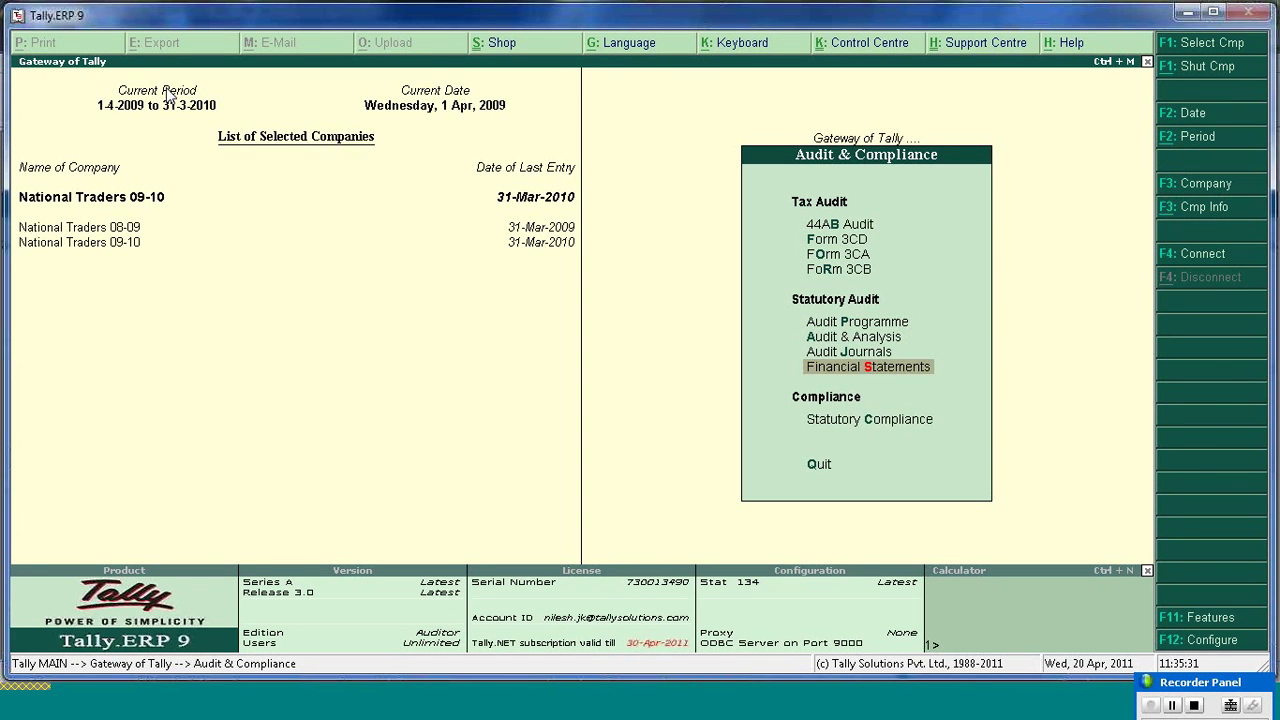
key("Up")
key("Up")
key("Up")
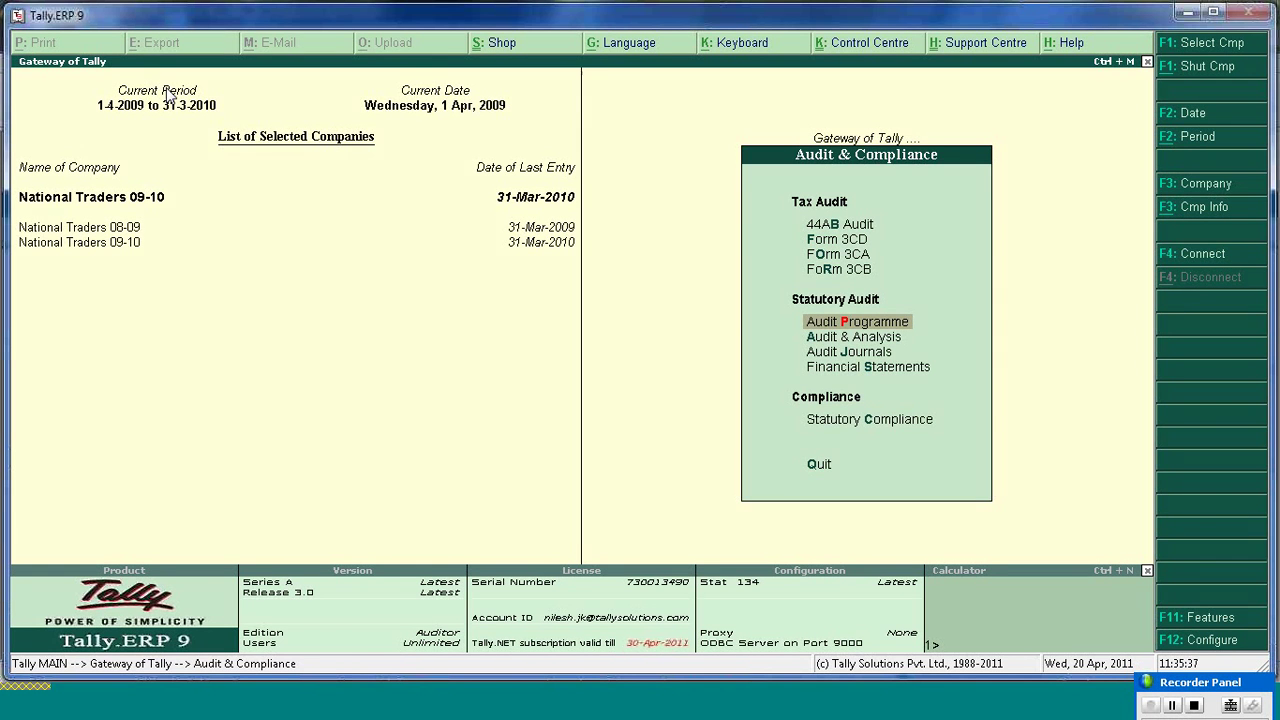
- Open the statutory Audit Programme and bring up the client and auditor details for alteration
key("Return")
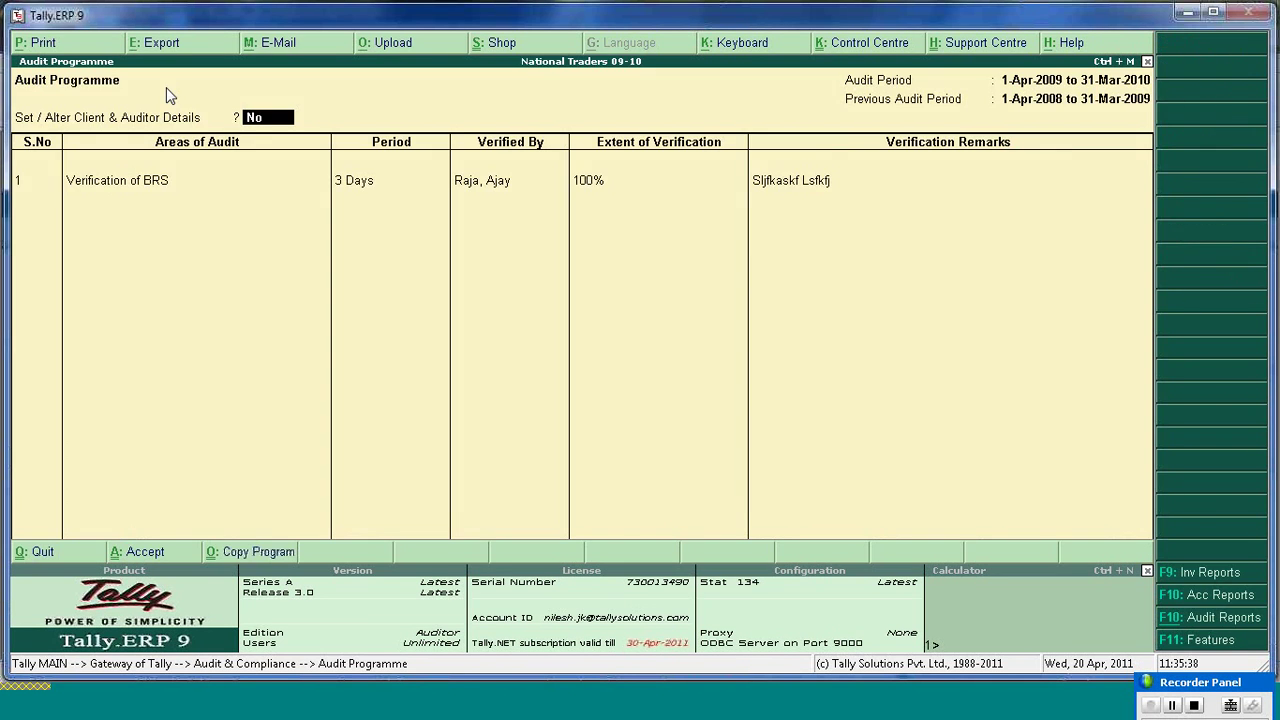
type("y")
key("Return")
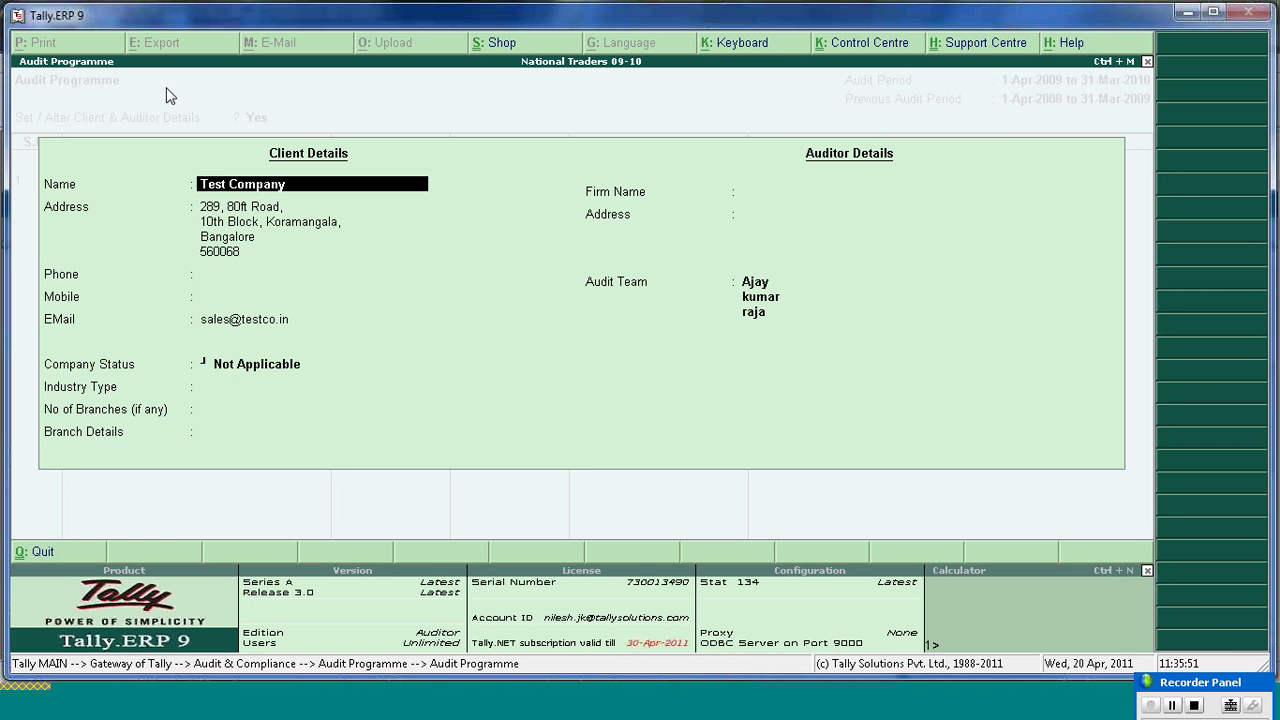
key("ctrl+a")
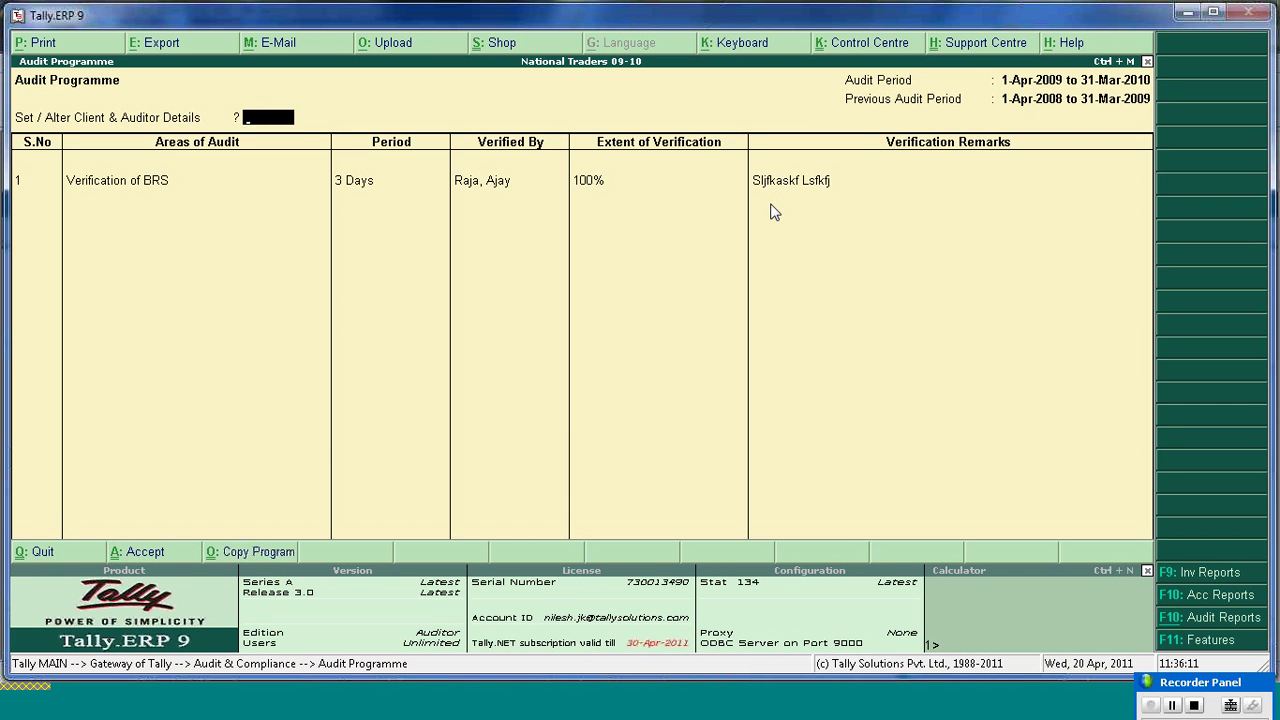
key("Escape")
key("Return")
key("Return")
type("y")
key("Return")
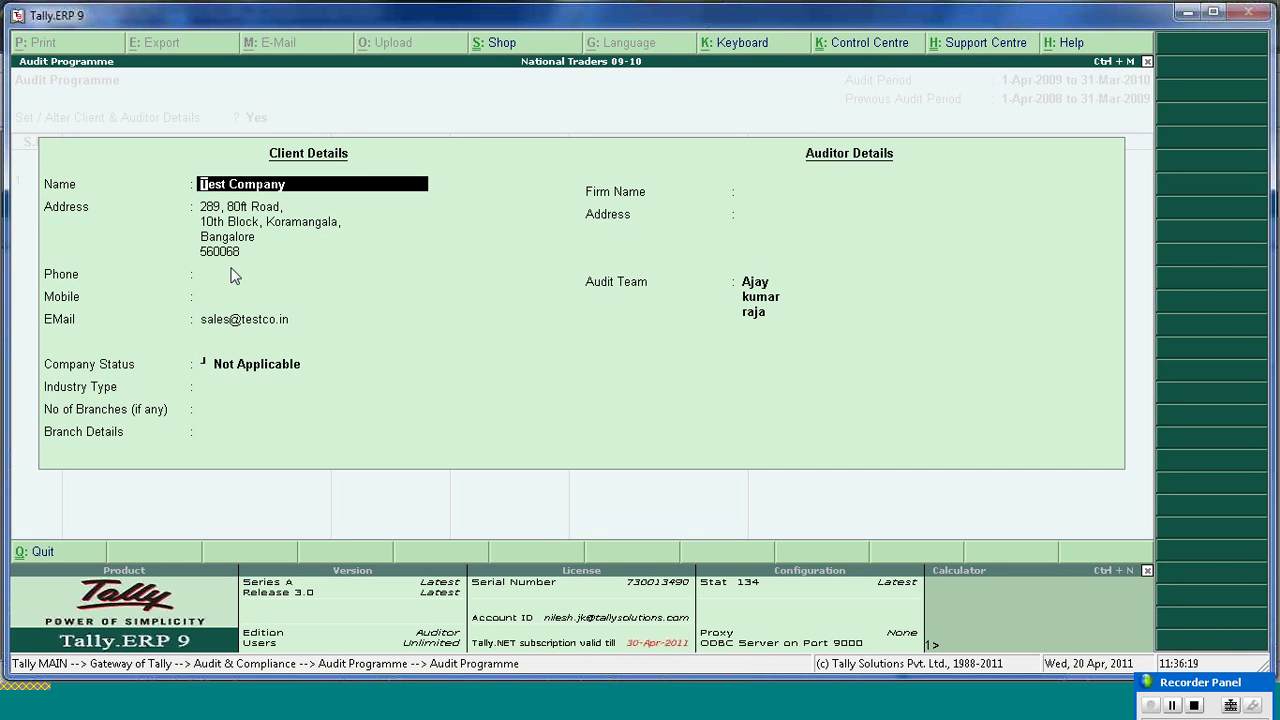
- Keep the client details, set the auditor firm name to ABC & CO with its address, and add another member to the audit team
key("Return")
key("Return")
key("Return")
key("Return")
key("Return")
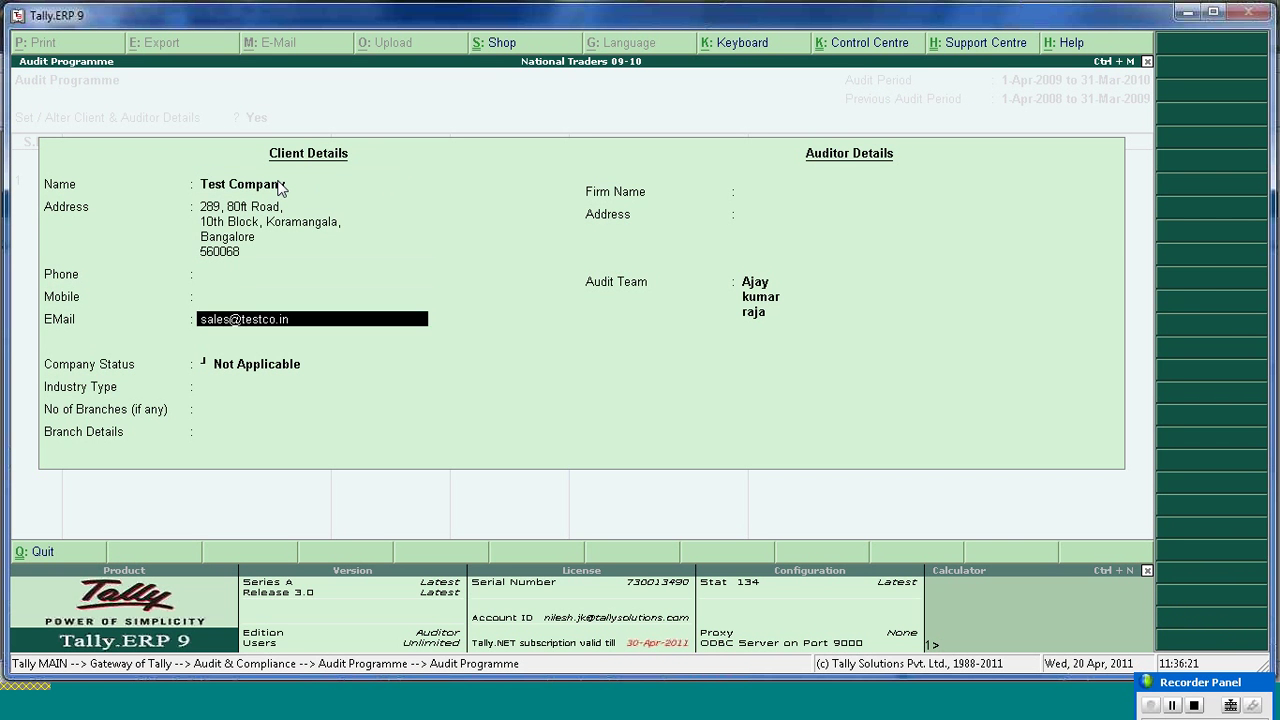
key("Return")
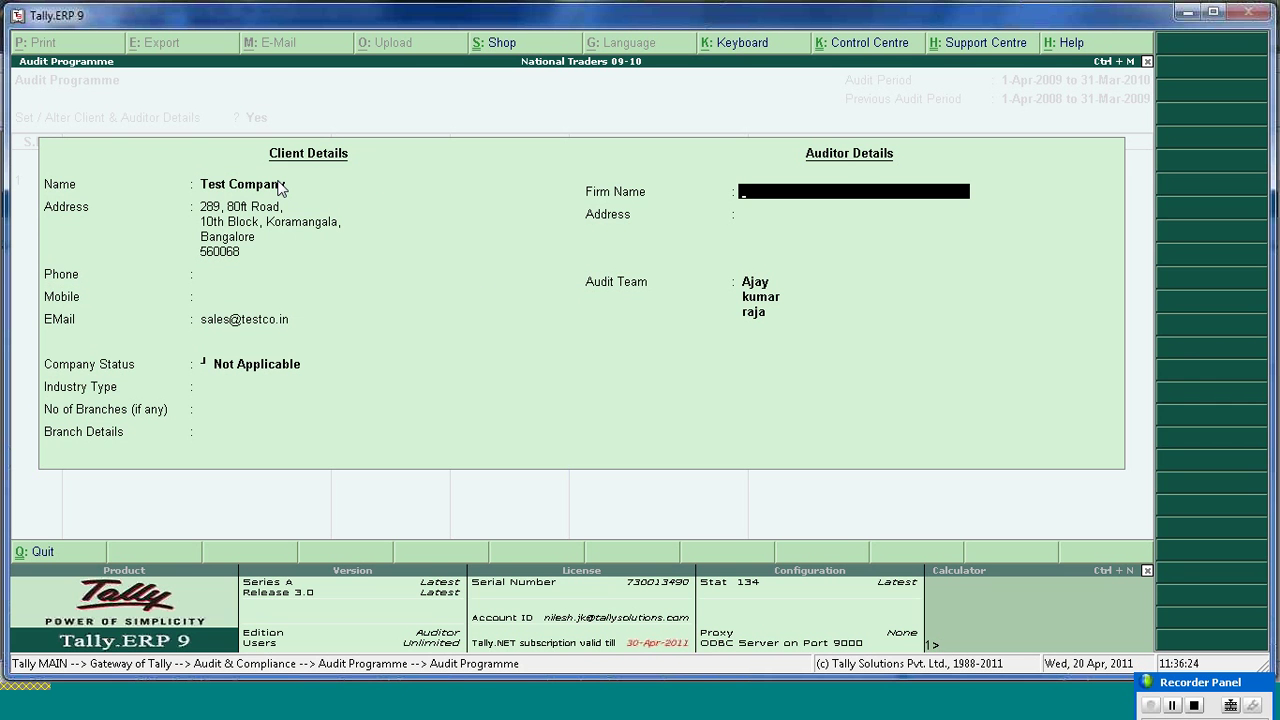
type("ABC & CO")
key("Return")
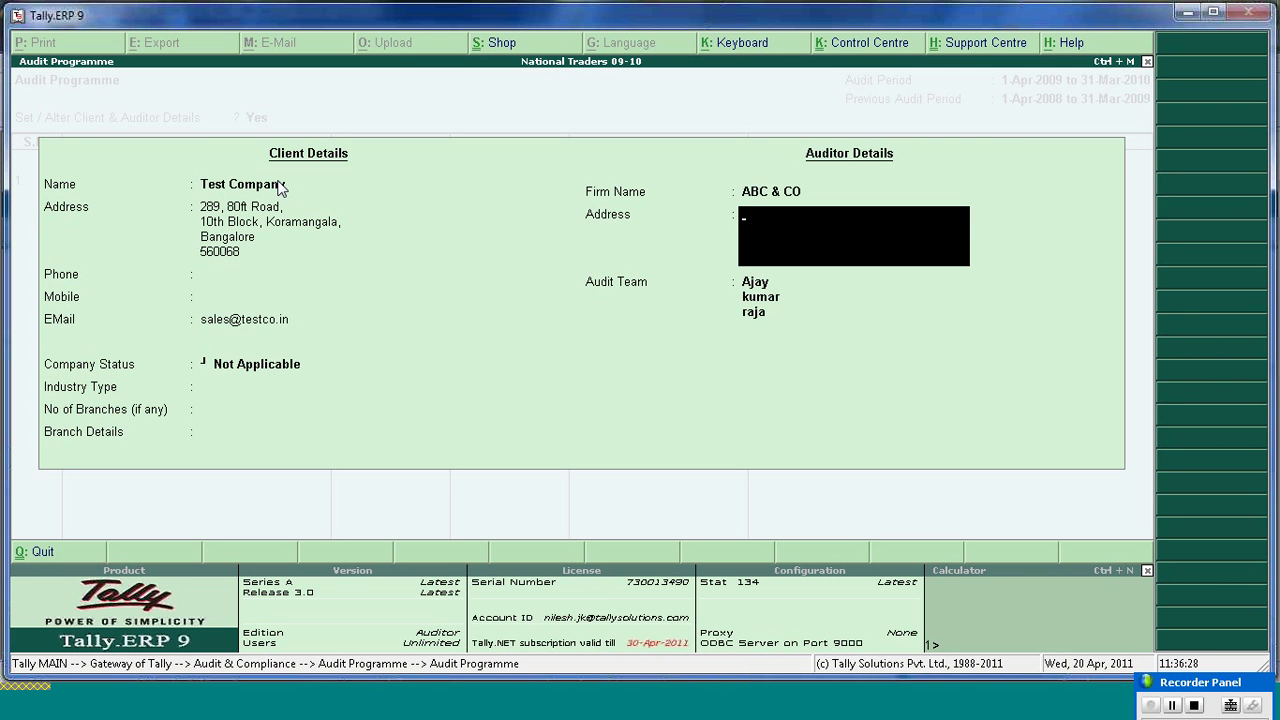
type("Koramangala, Bangalore")
key("Return")
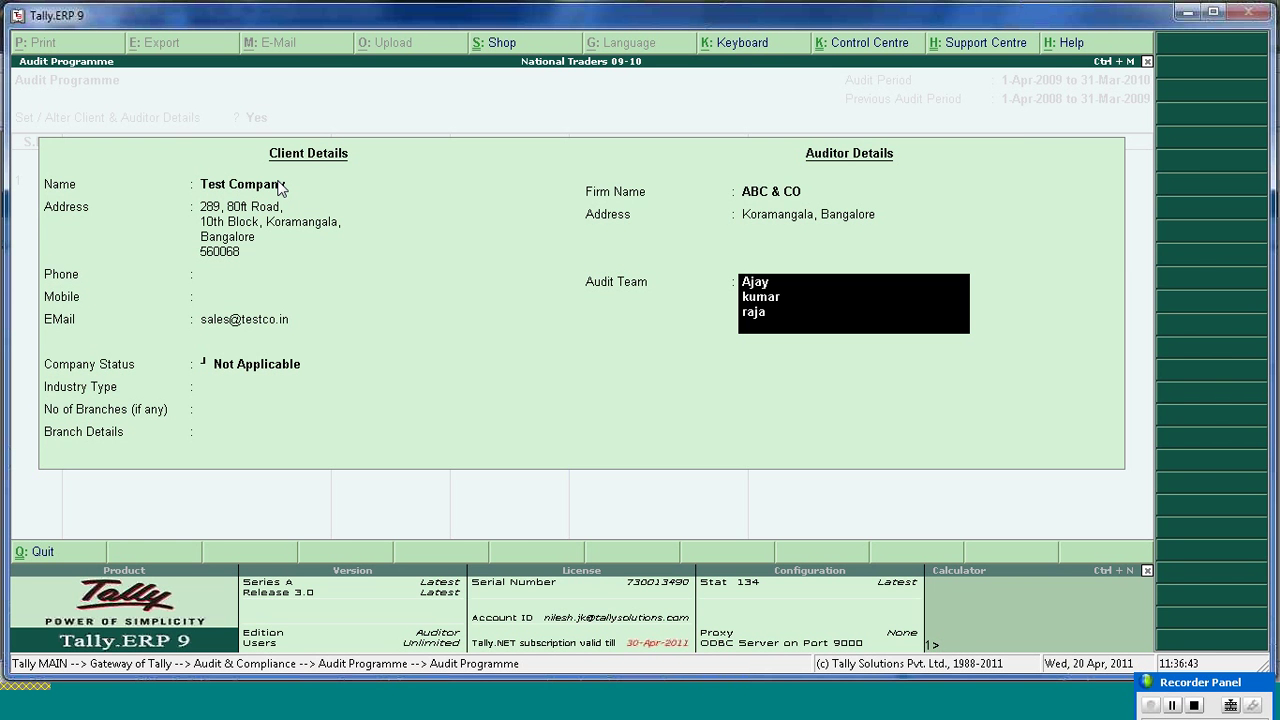
type("Nilesh")
key("ctrl+a")
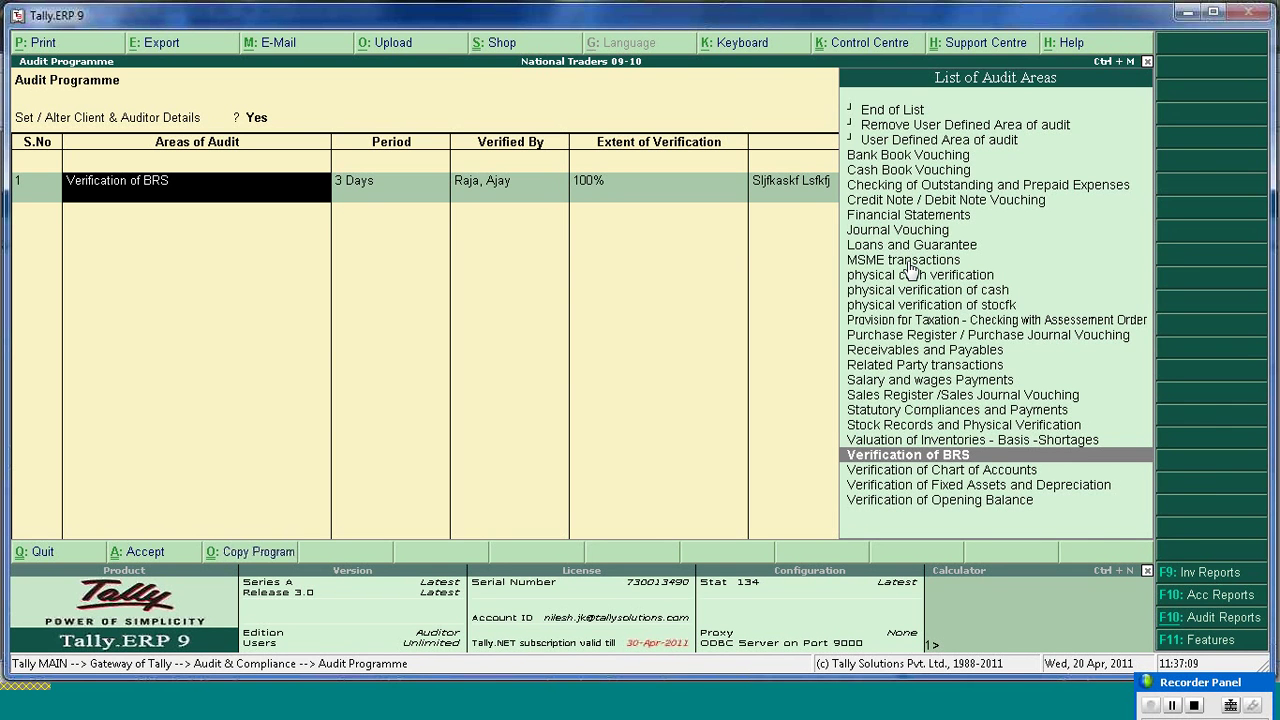
- Replace the verification remarks of the Verification of BRS area with "Customer Remarks", keeping its period, verifiers and extent
key("Return")
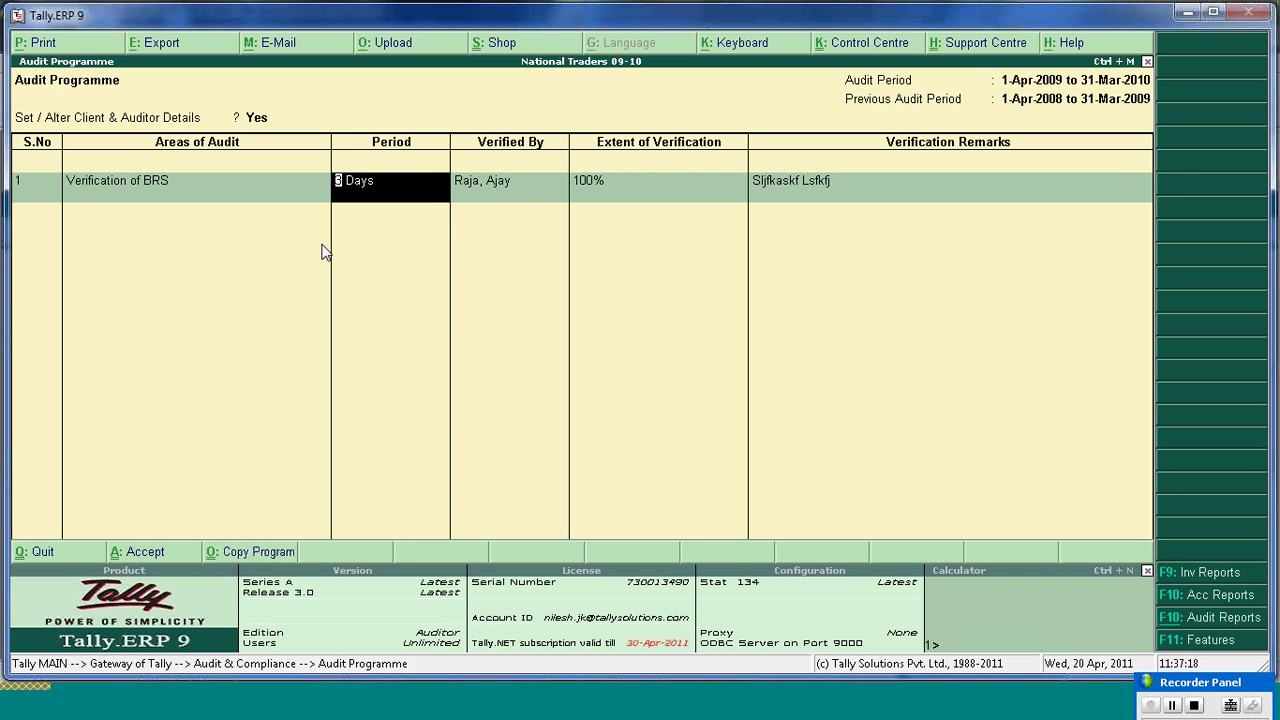
key("Return")
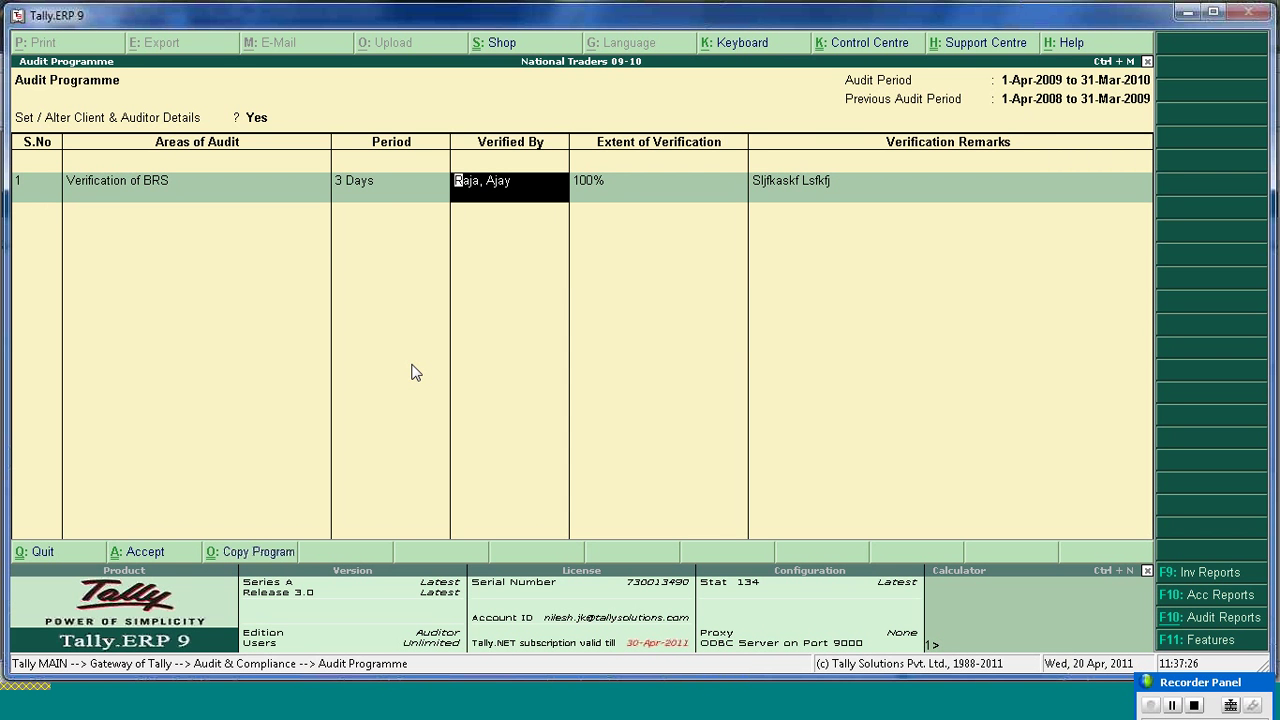
key("Return")
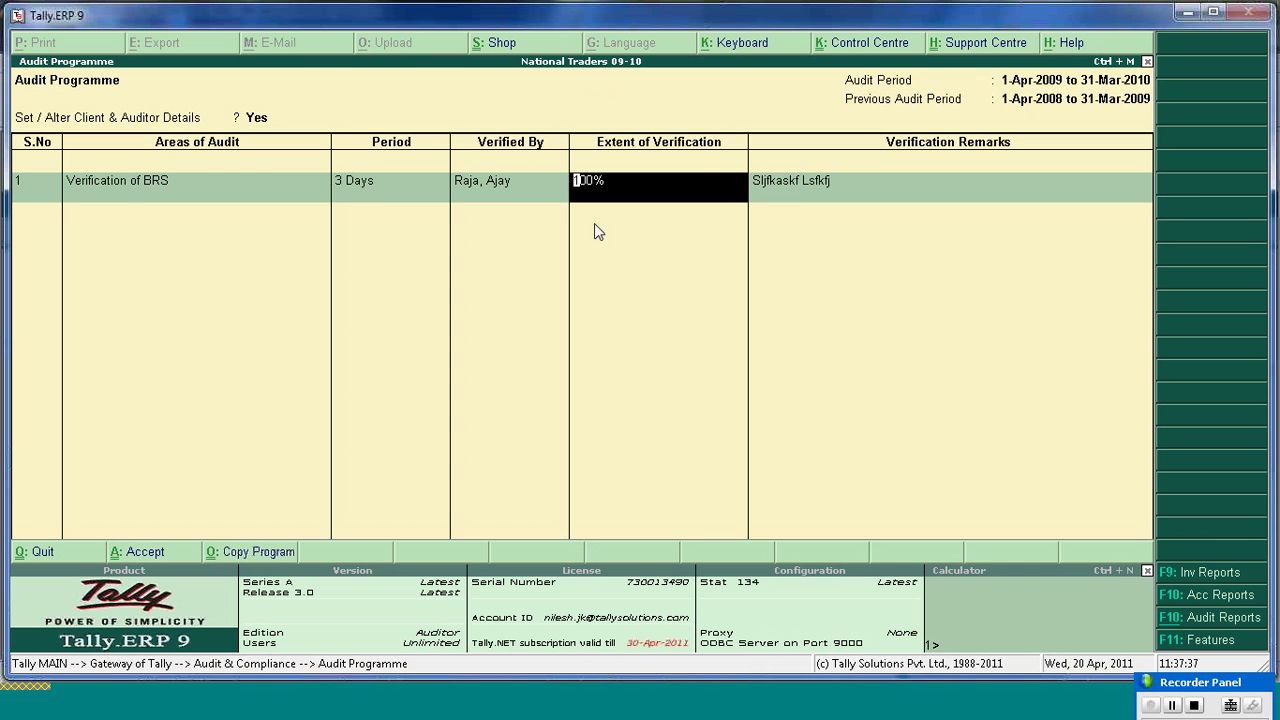
left_click(795, 196)
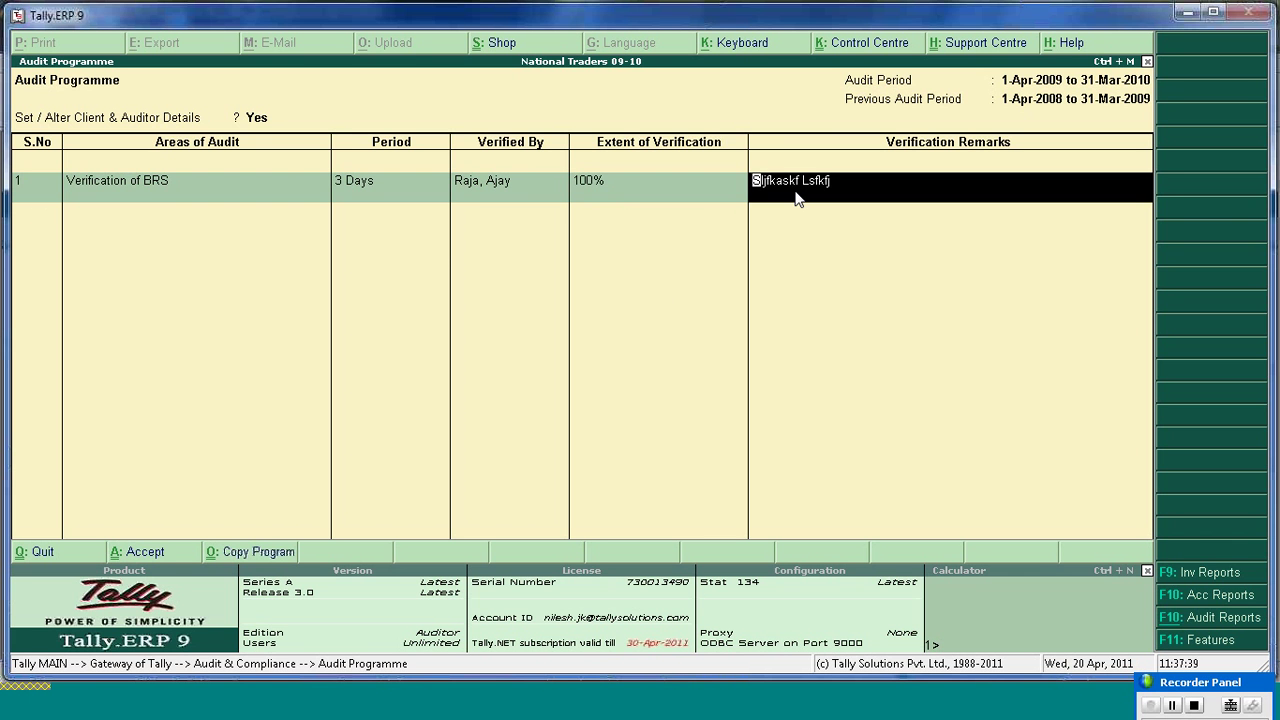
key("Delete")
key("Delete")
key("Delete")
key("Delete")
key("Delete")
key("Delete")
key("Delete")
key("Delete")
key("Delete")
key("Delete")
key("Delete")
key("Delete")
key("Delete")
key("Delete")
key("Delete")
key("Delete")
type("Custome")
type("r")
type(" Remk")
key("BackSpace")
key("BackSpace")
type("emarks")
key("Return")
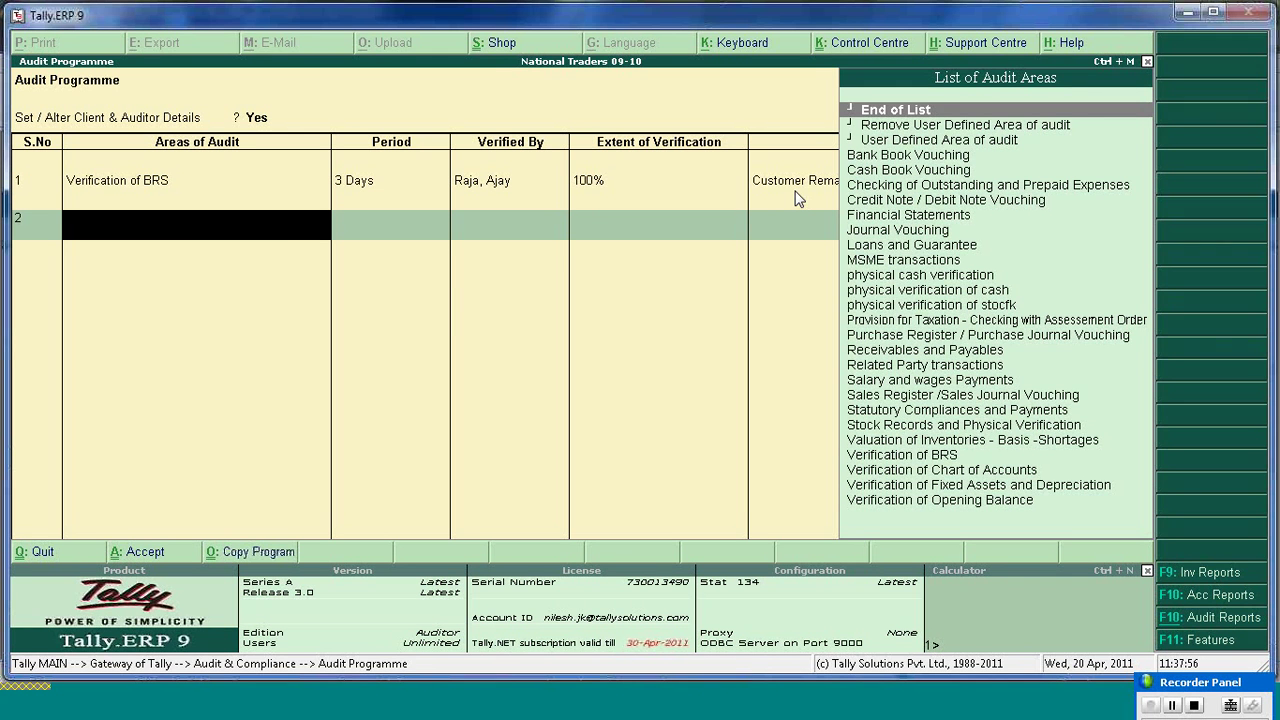
- Add a user defined area named "Customer Area of Audit" as the second audit area, leaving its remaining fields blank
key("Down")
key("Down")
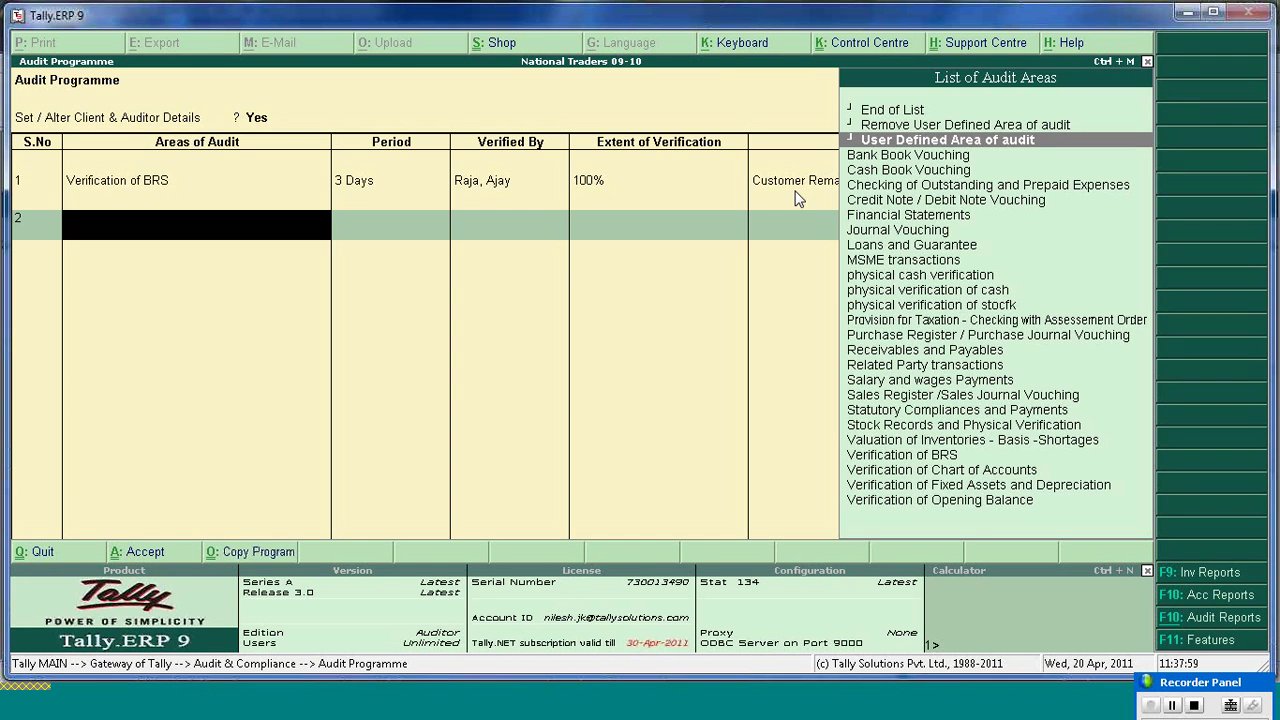
key("Return")
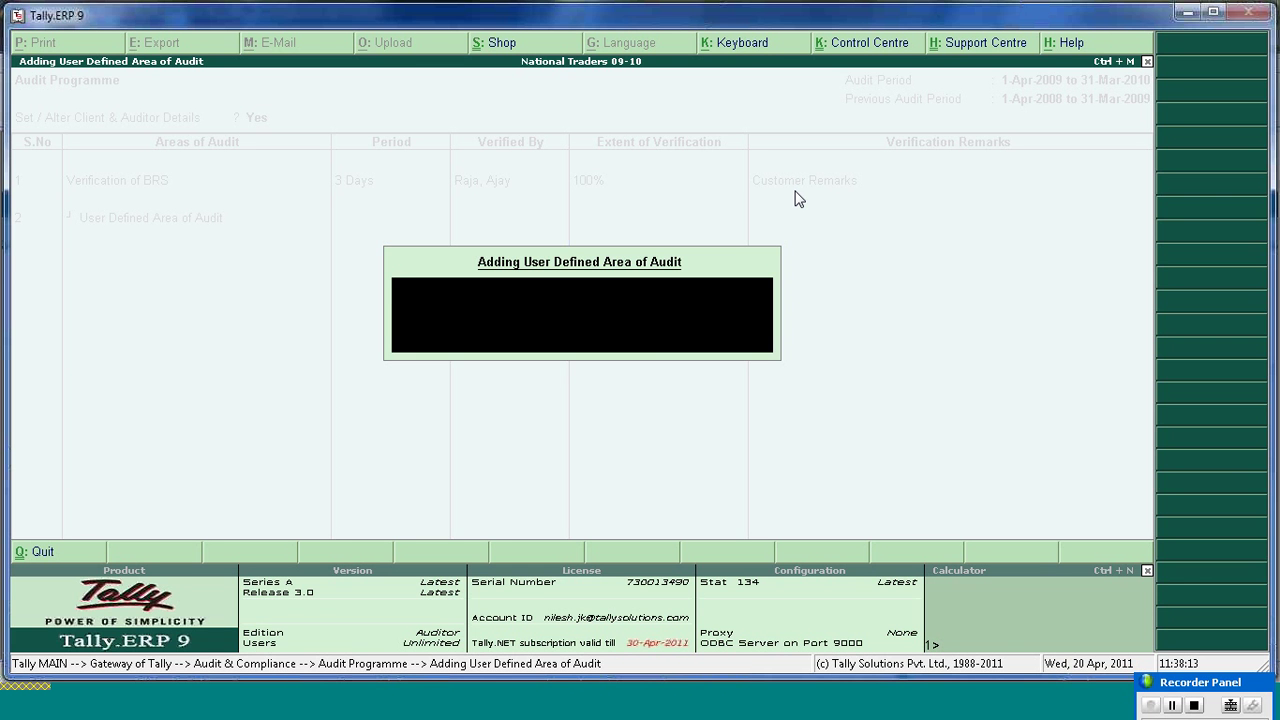
type("Customer Area of Audit")
key("Return")
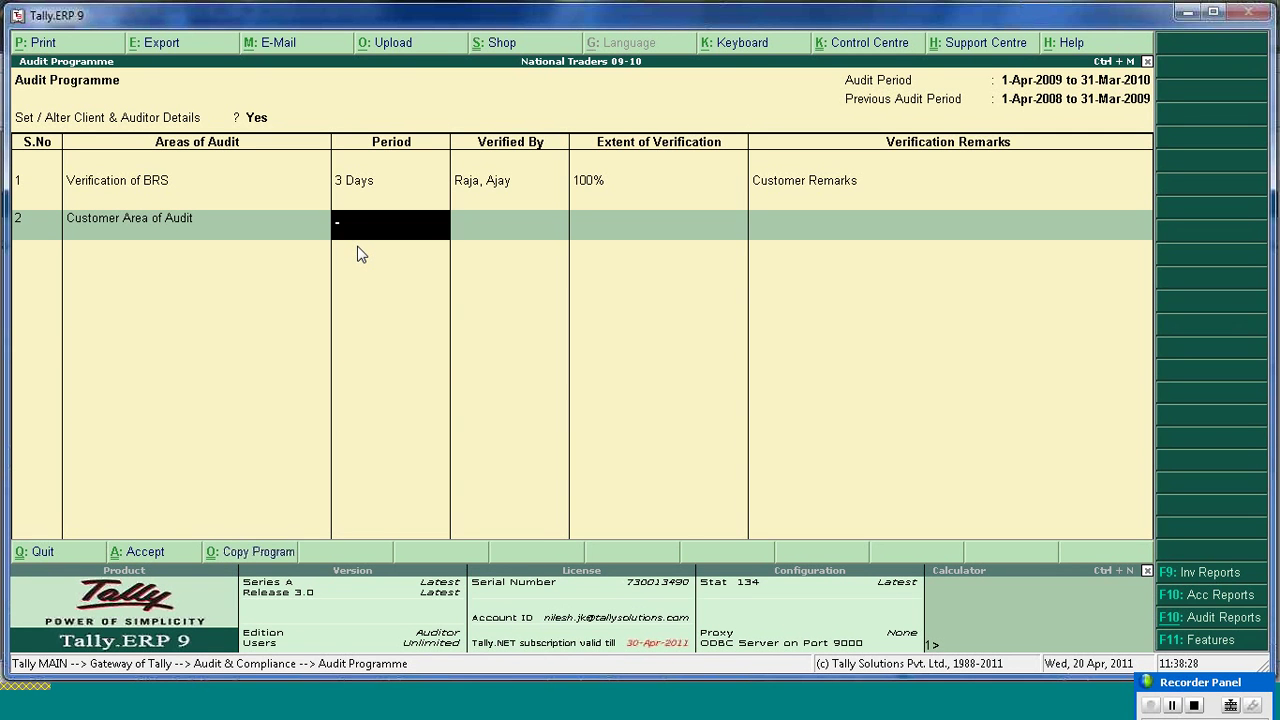
key("Return")
key("Return")
key("Return")
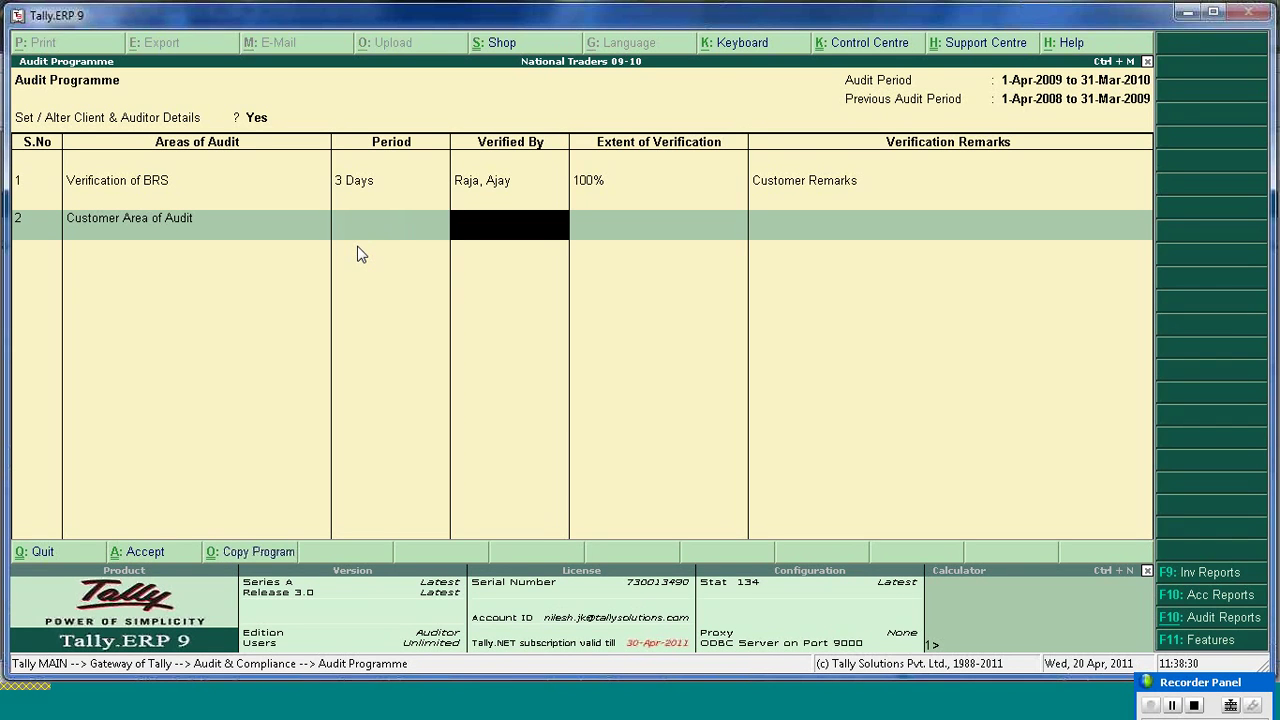
key("BackSpace")
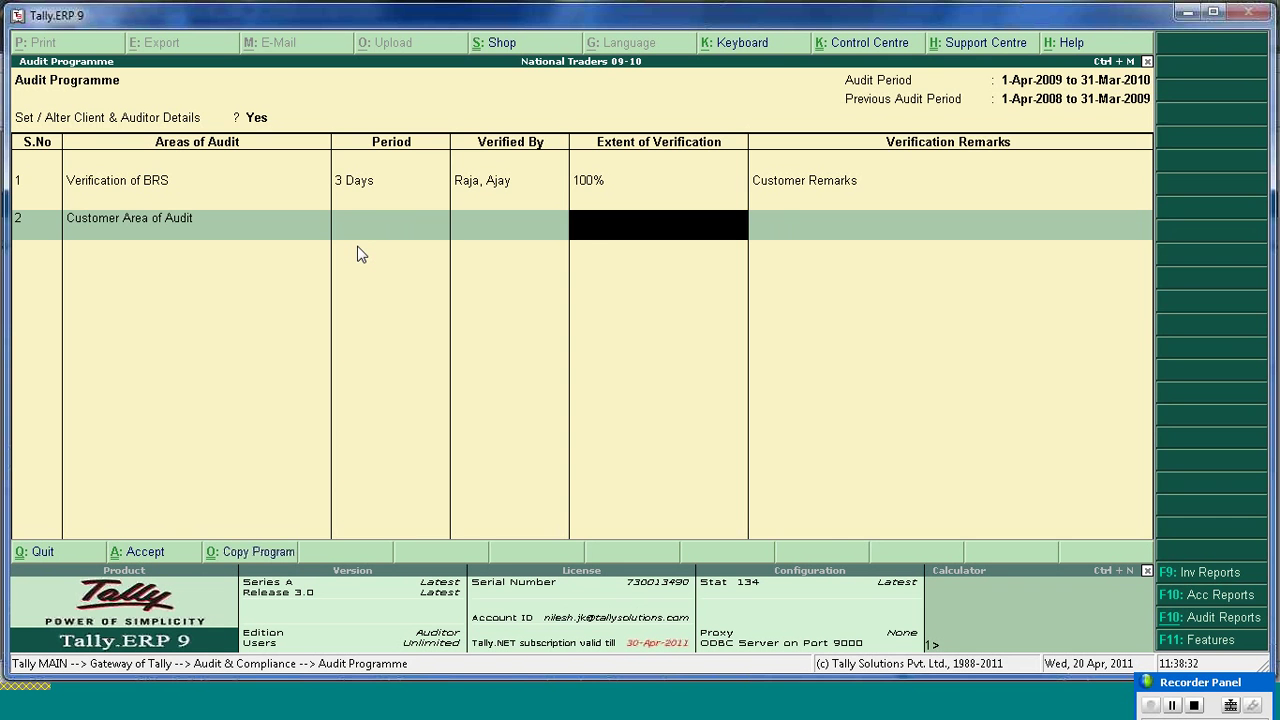
key("Return")
key("Return")
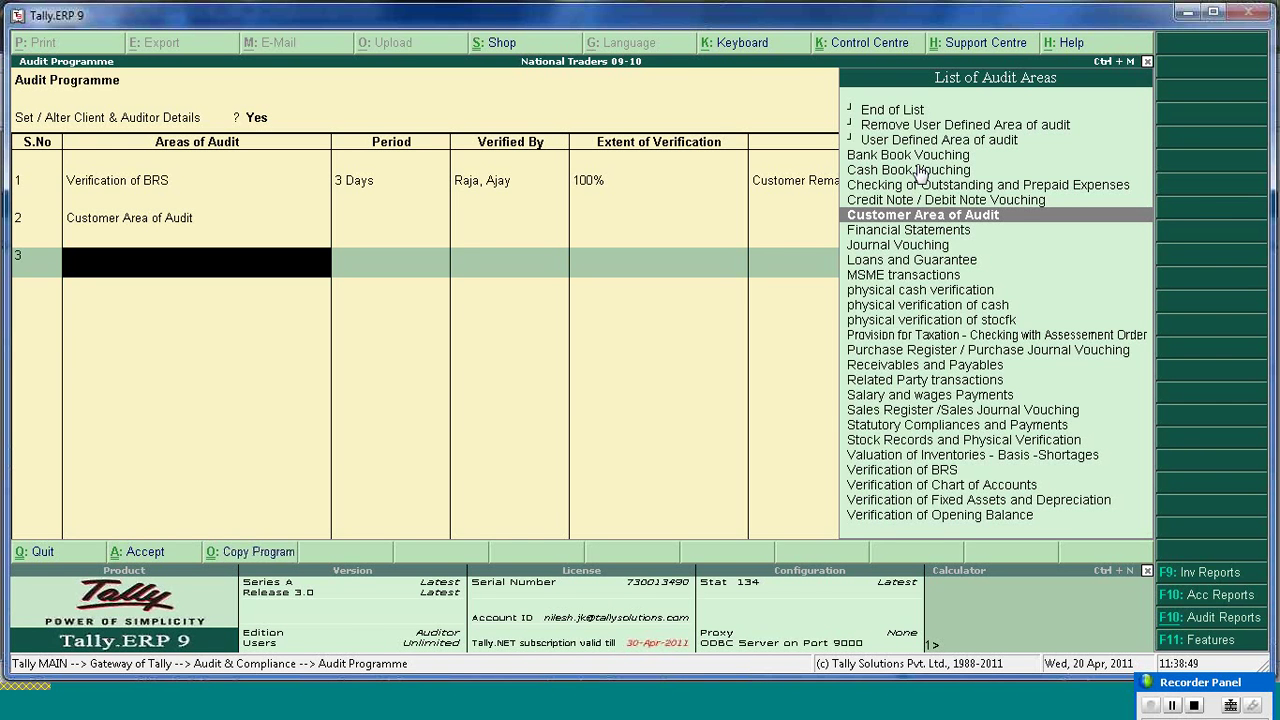
key("Return")
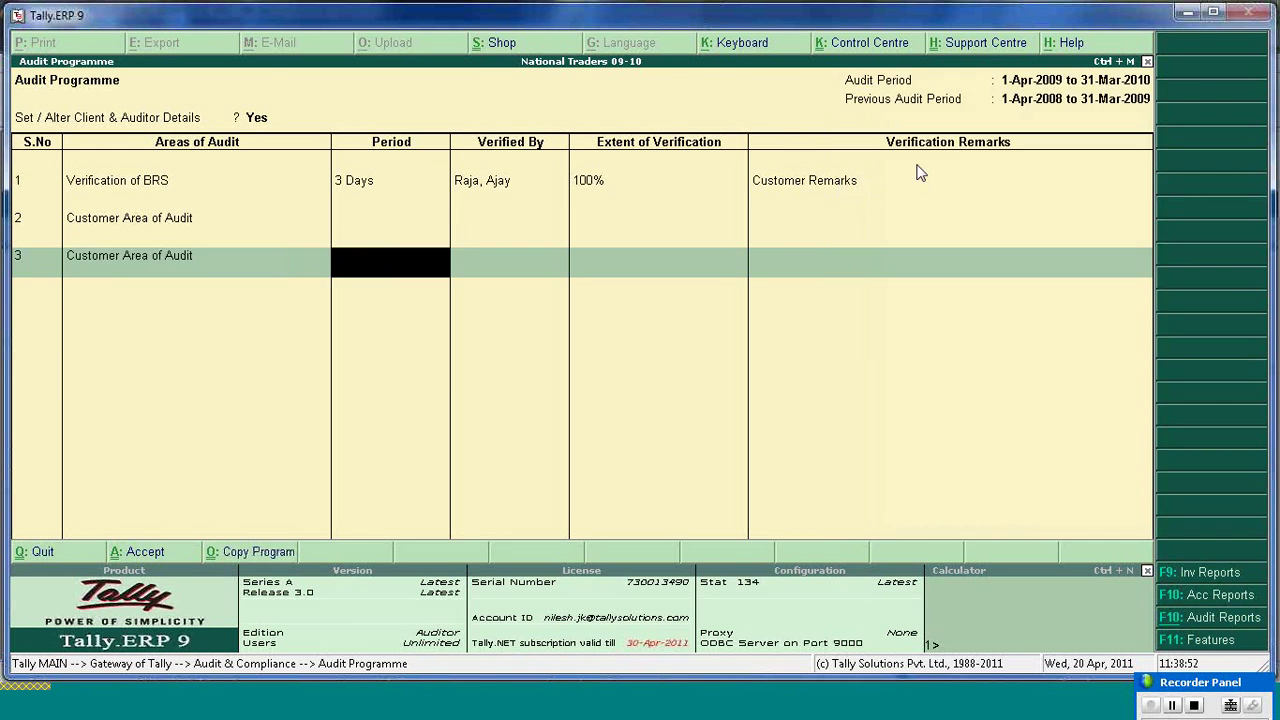
key("Return")
key("BackSpace")
key("BackSpace")
key("BackSpace")
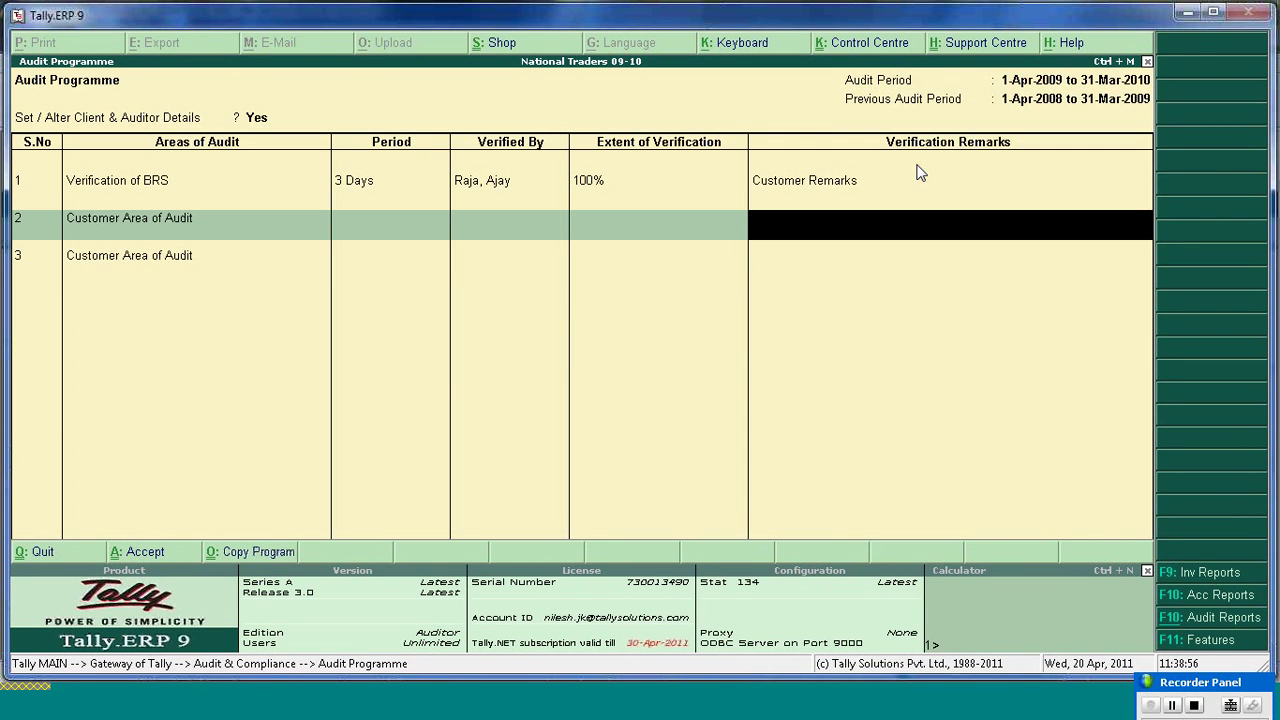
key("Return")
key("Up")
key("Up")
key("Up")
key("Up")
key("Up")
key("Up")
key("Up")
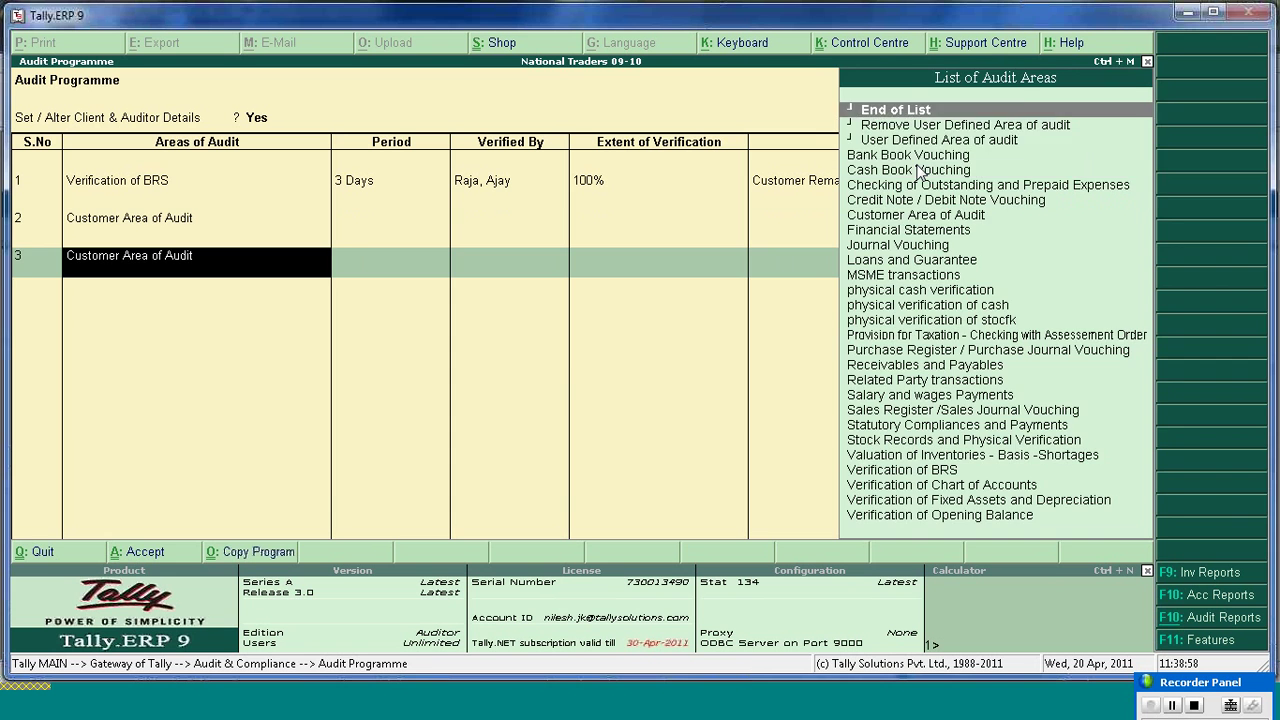
key("Return")
key("n")
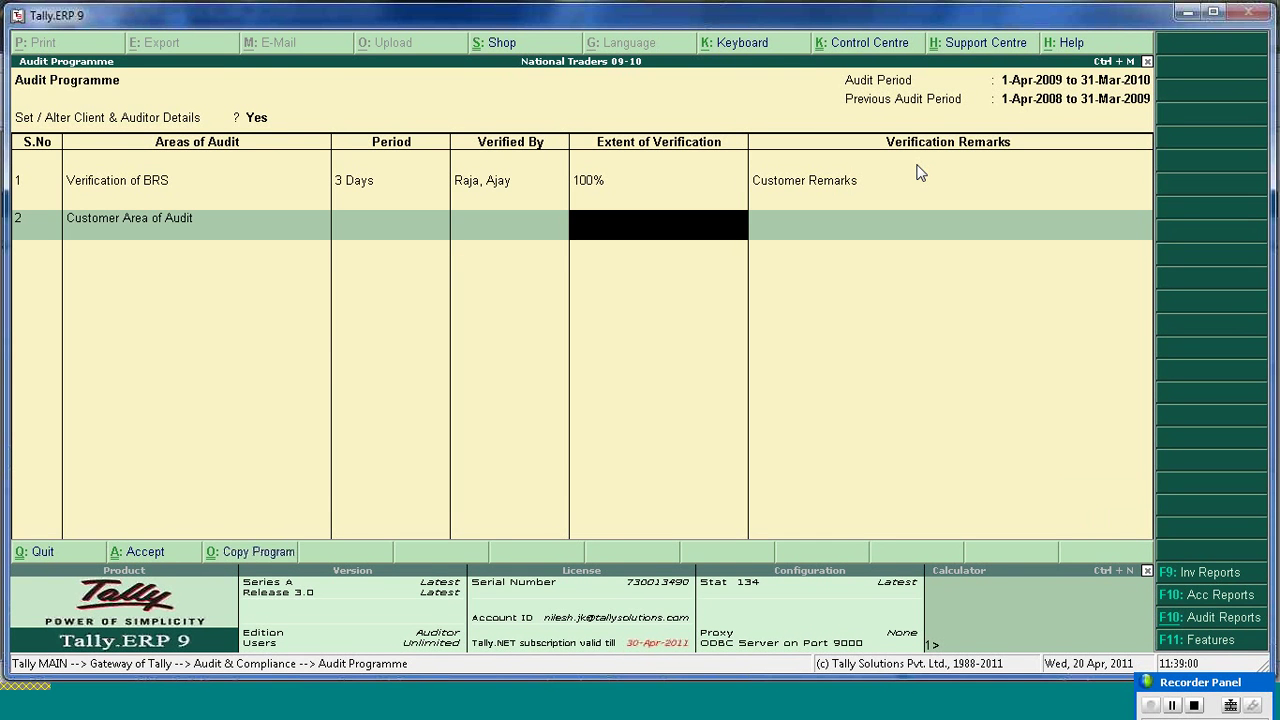
- Set the Customer Area of Audit period to "20 Apr to 30 Apr" and enter the verifier's name
key("BackSpace")
key("BackSpace")
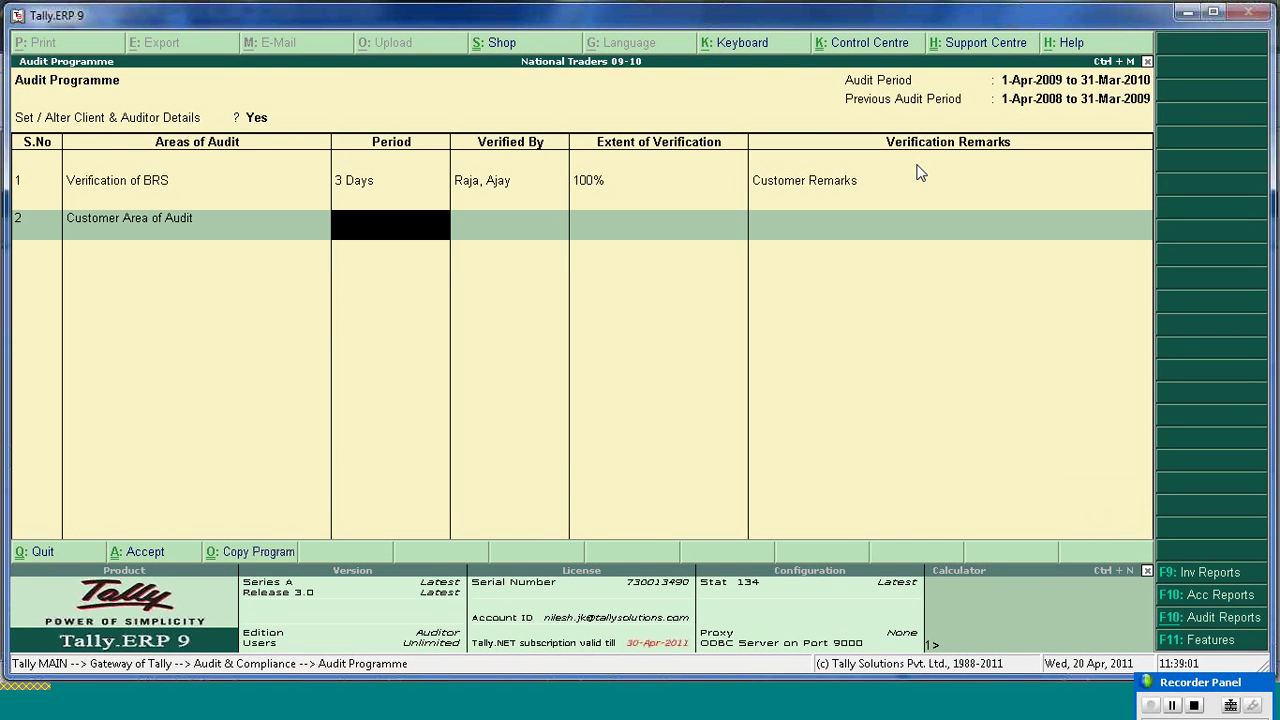
type("A")
key("BackSpace")
type("20 APr")
key("BackSpace")
key("BackSpace")
type("pr to")
type(" 31")
type("0 APr")
key("BackSpace")
type("pr")
key("Return")
type("Nilesh")
key("Return")
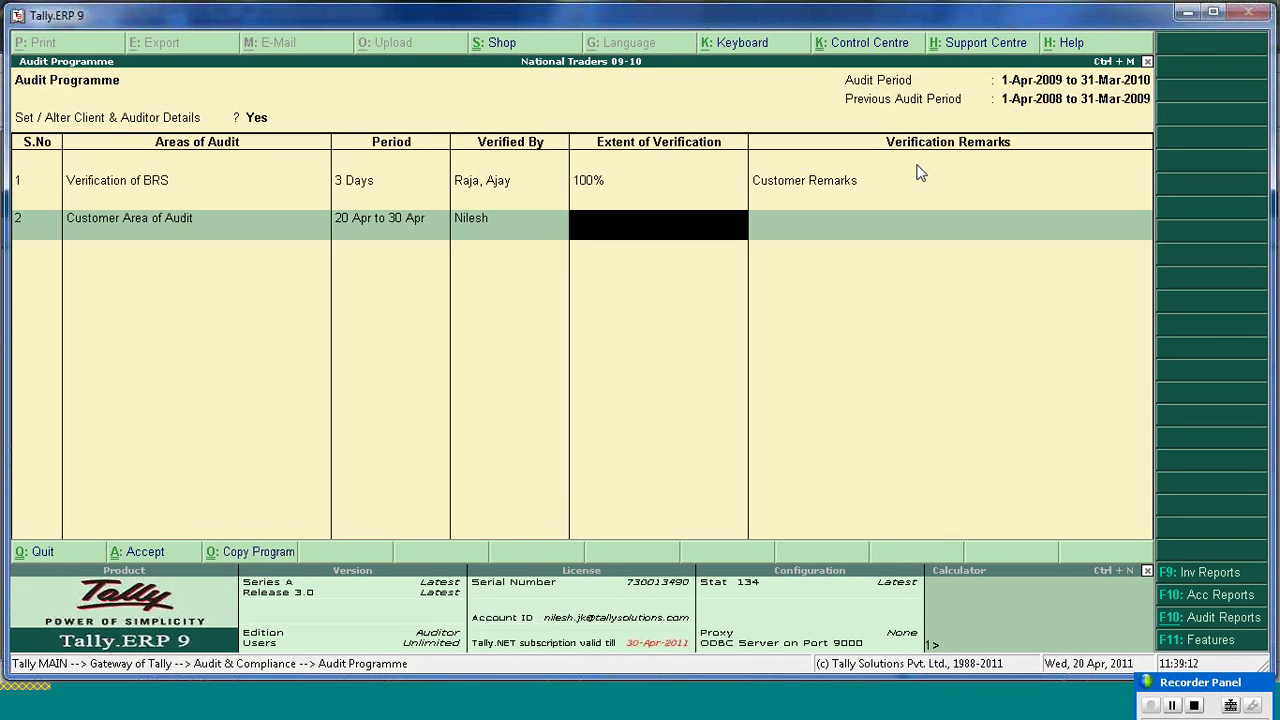
- Set the Customer Area of Audit extent to 50% with remarks "Customer Remarks", and accept the Audit Programme
type("%")
key("Return")
type("Cu")
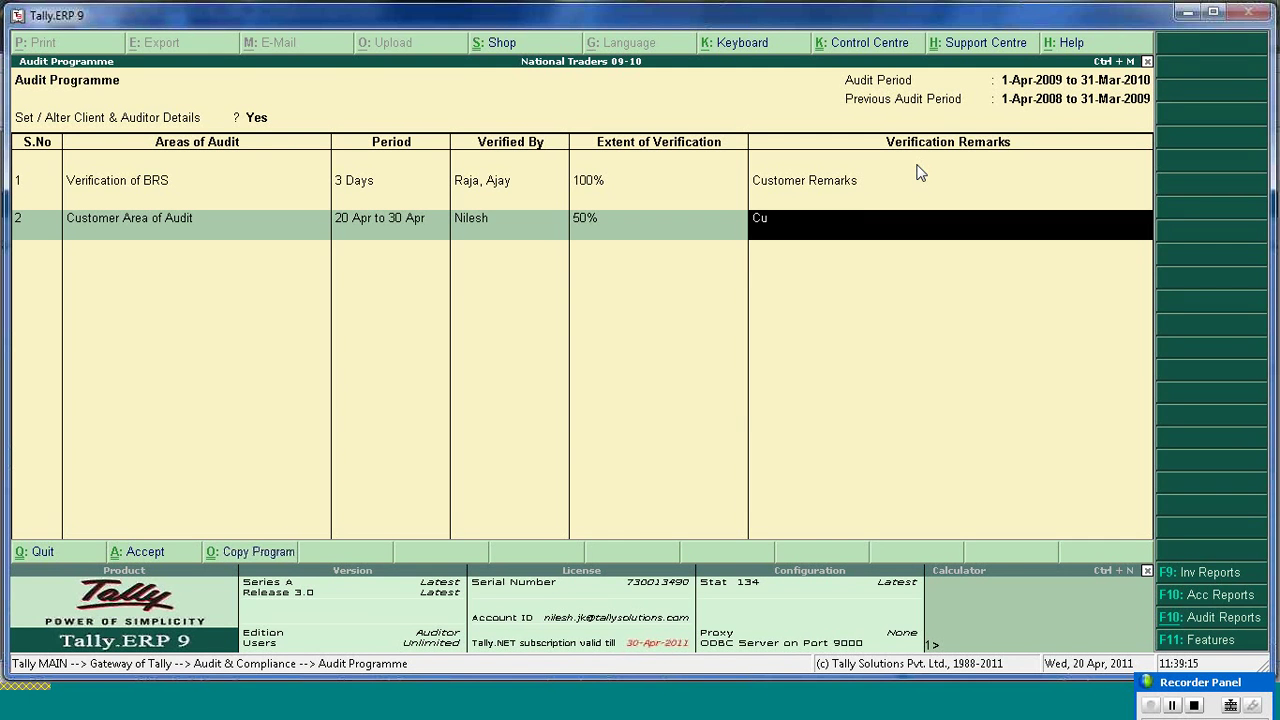
type("stomer Remarks")
key("Return")
key("Return")
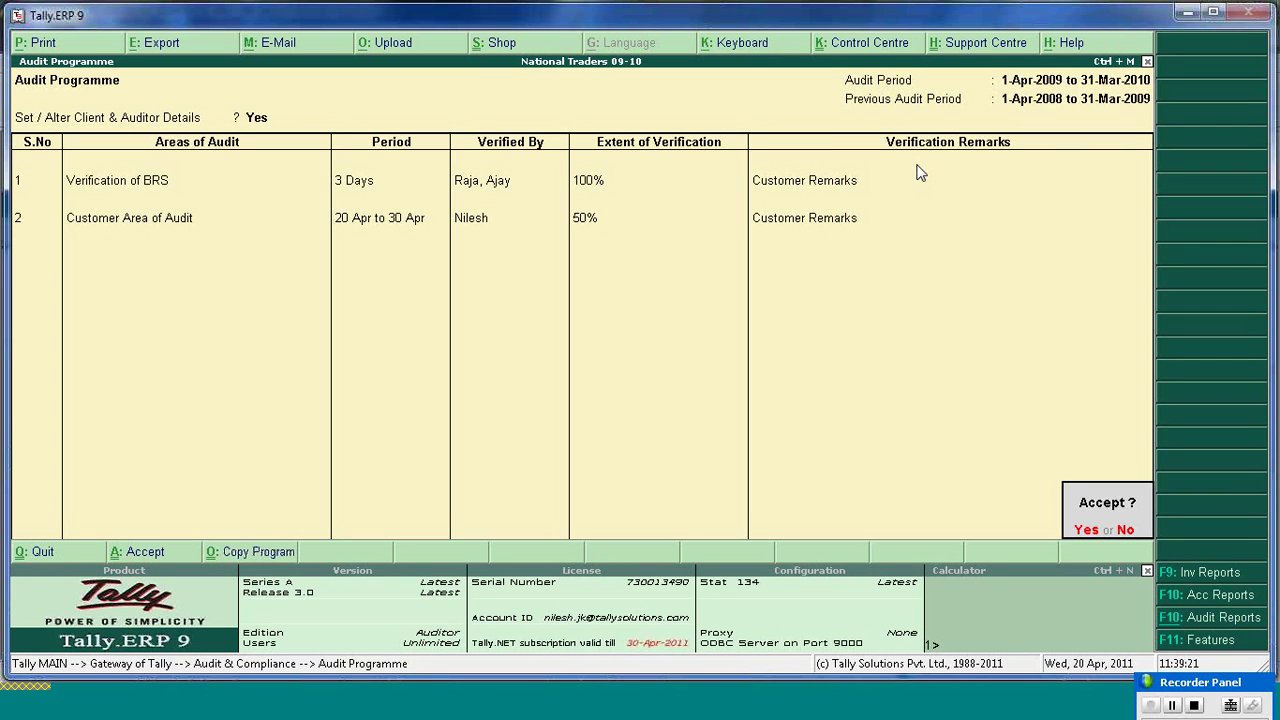
key("Return")
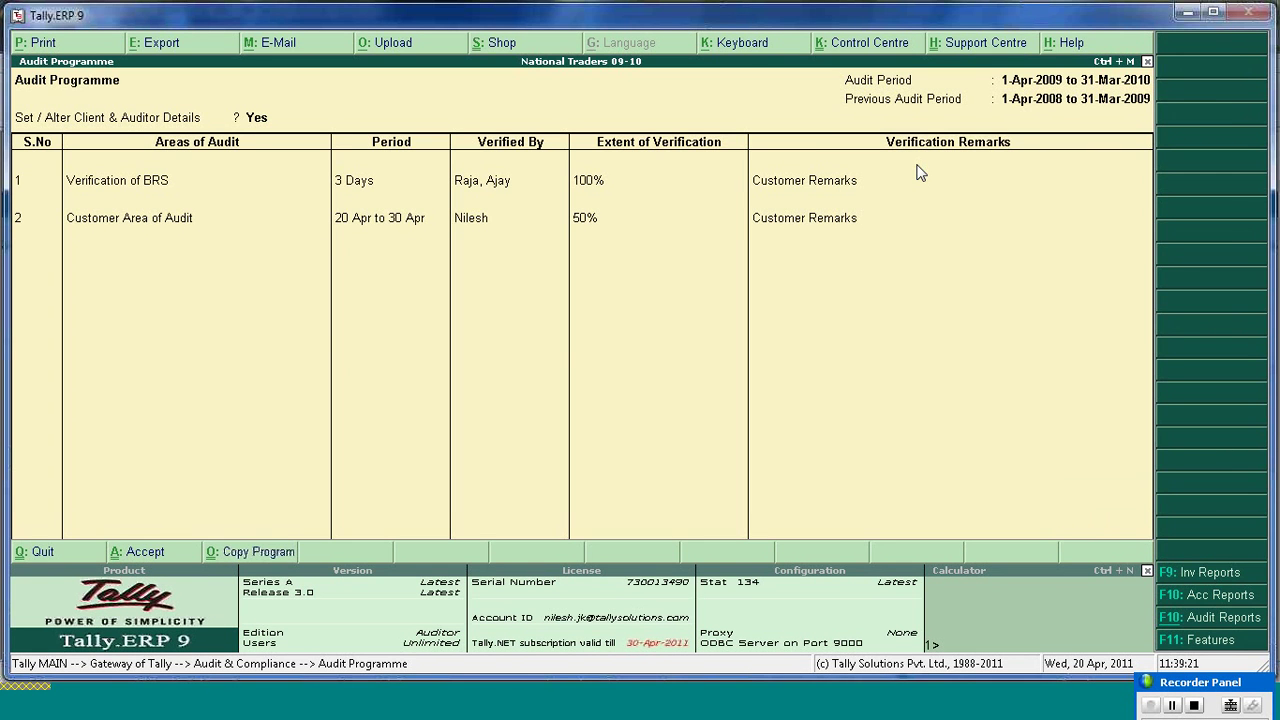
key("Escape")
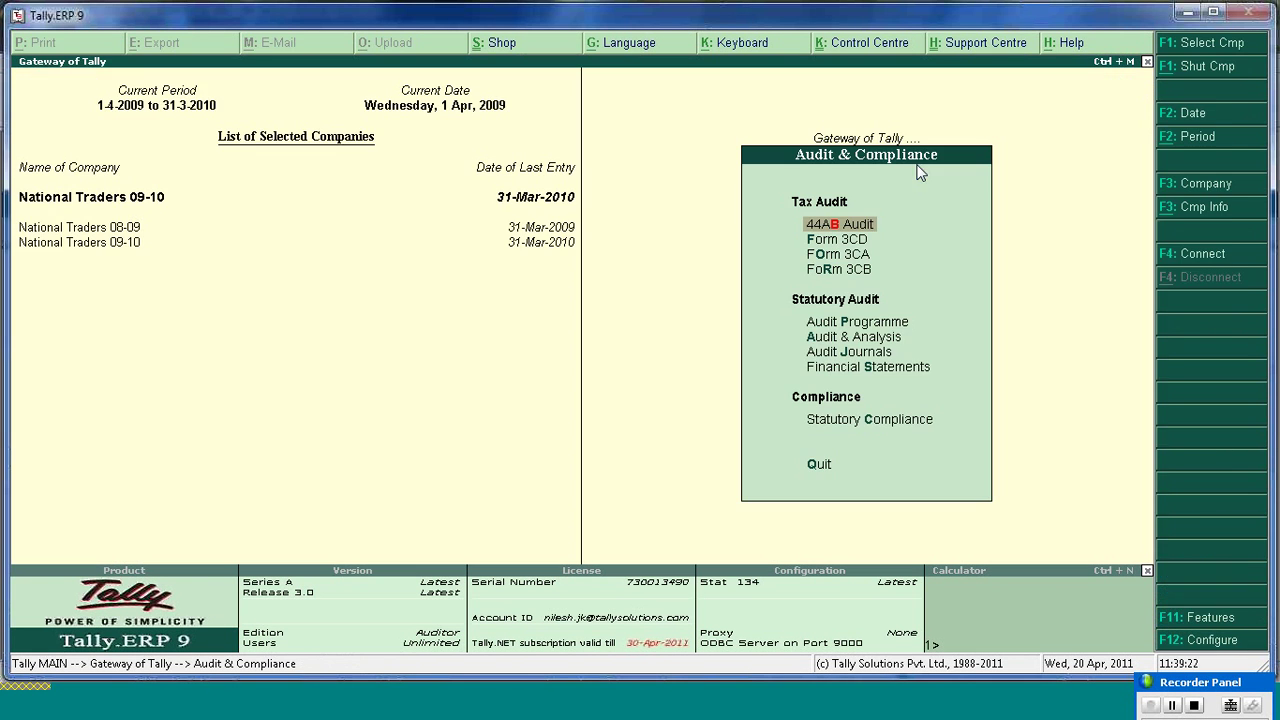
- Reopen the Audit Programme, examine its zoomed print preview, and return to the Audit & Compliance options
left_click(846, 323)
left_click(846, 323)
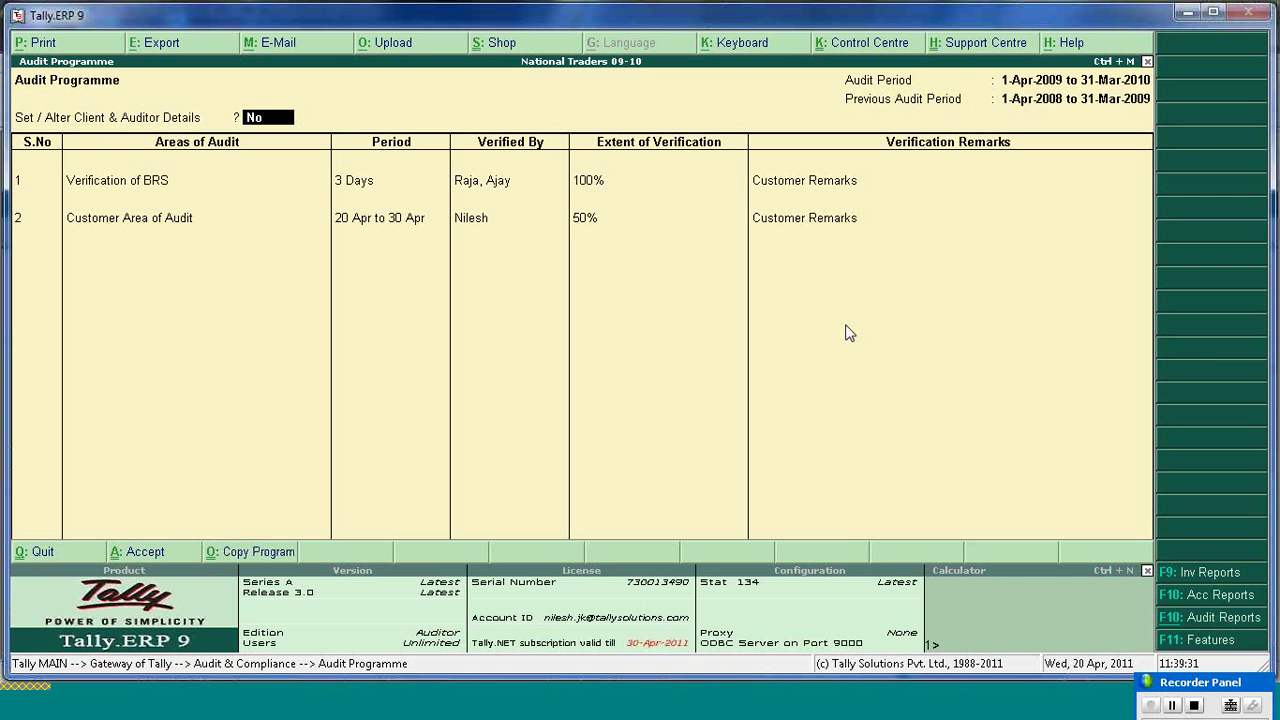
key("alt+p")
key("Return")
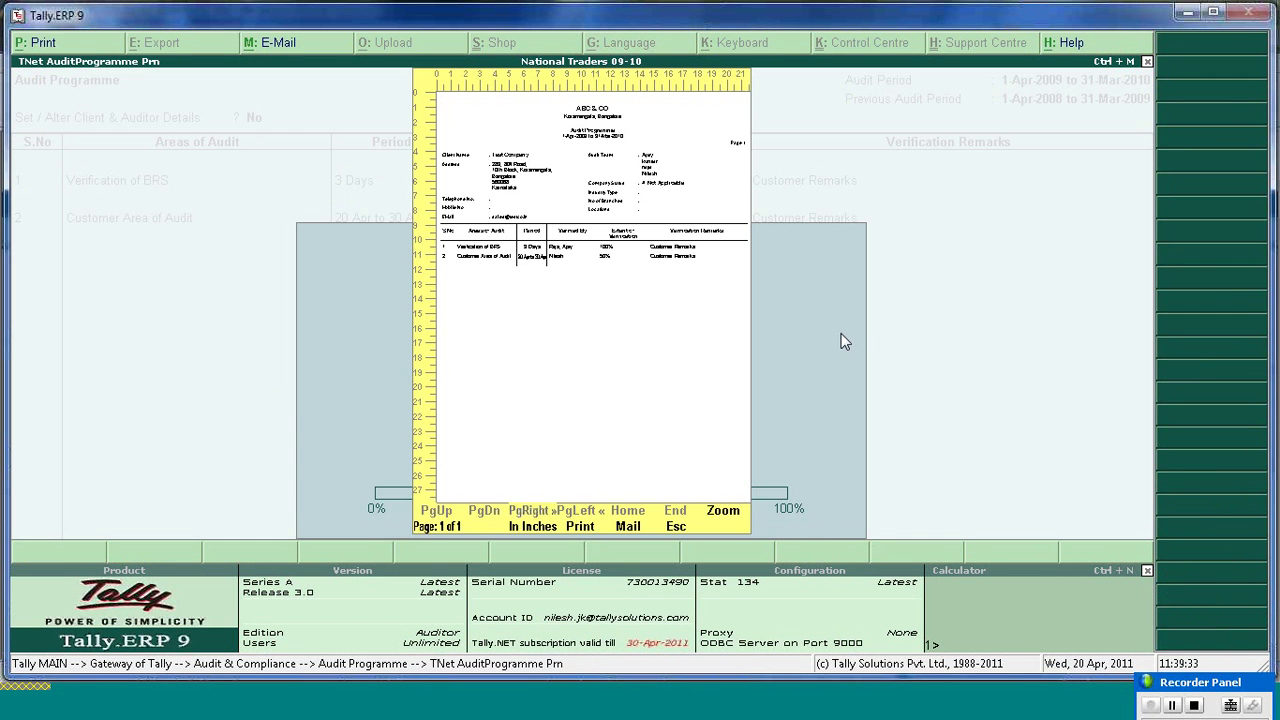
left_click(726, 512)
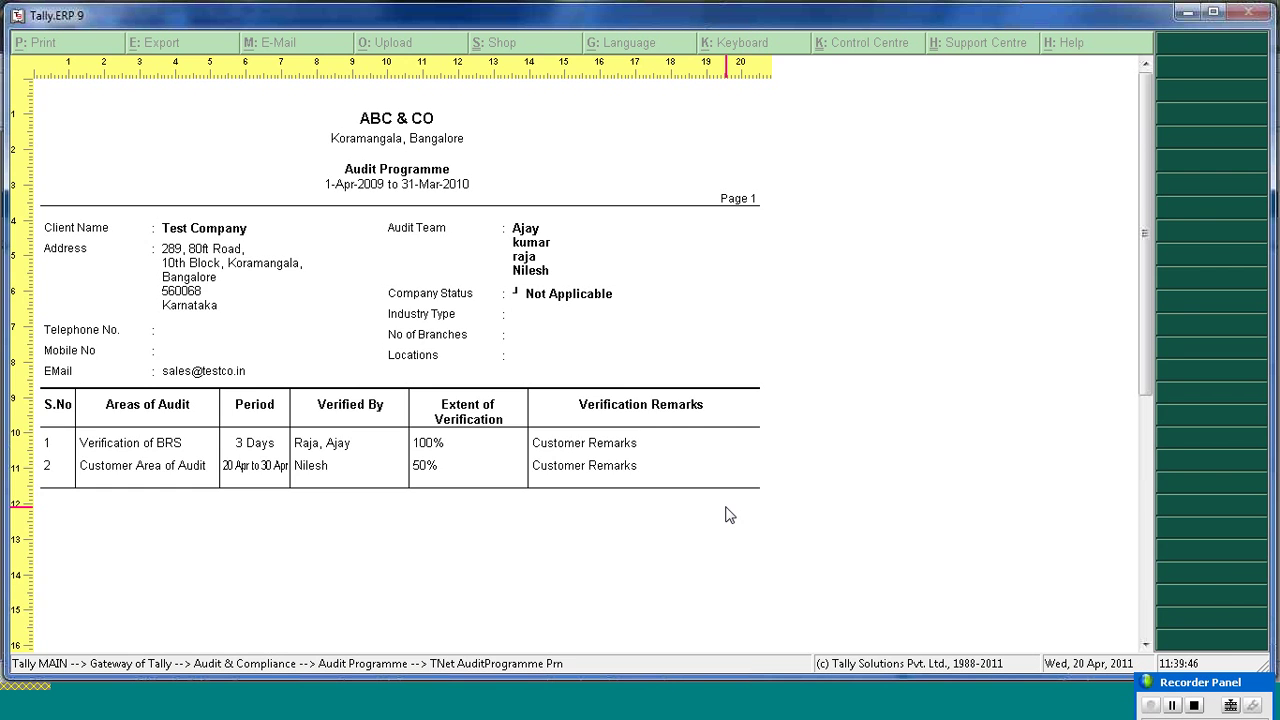
key("Escape")
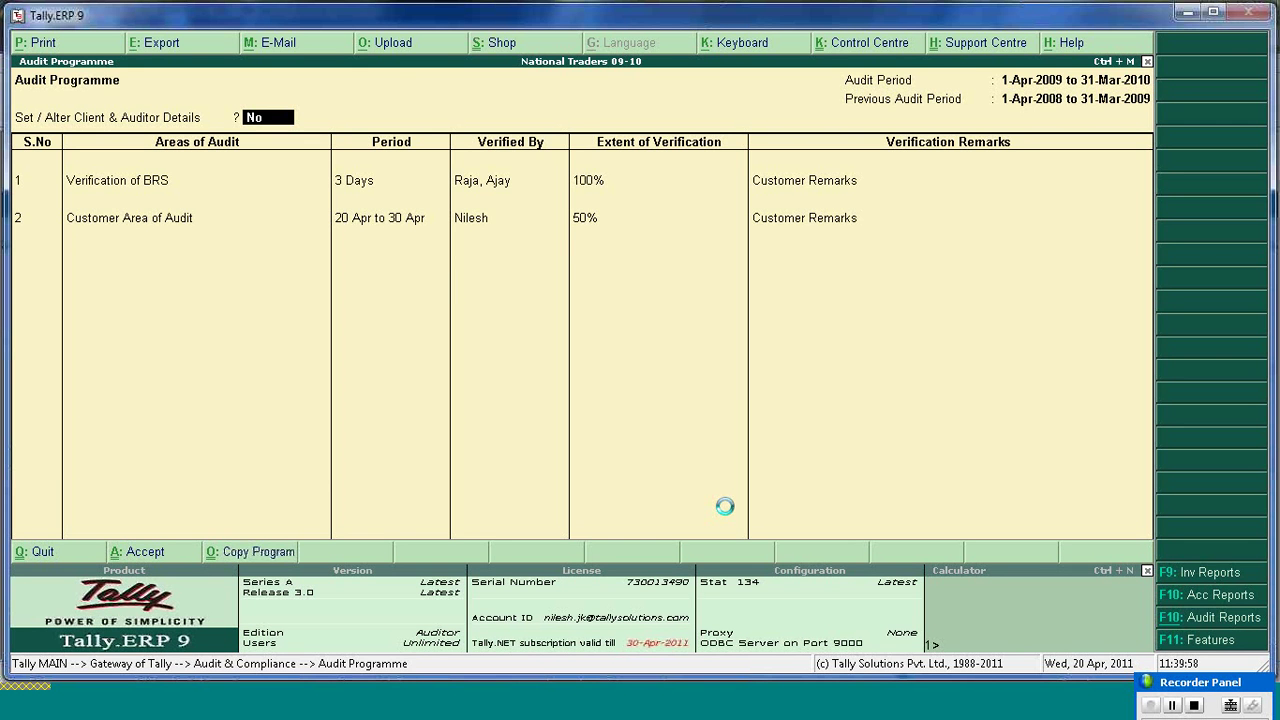
key("Escape")
key("y")
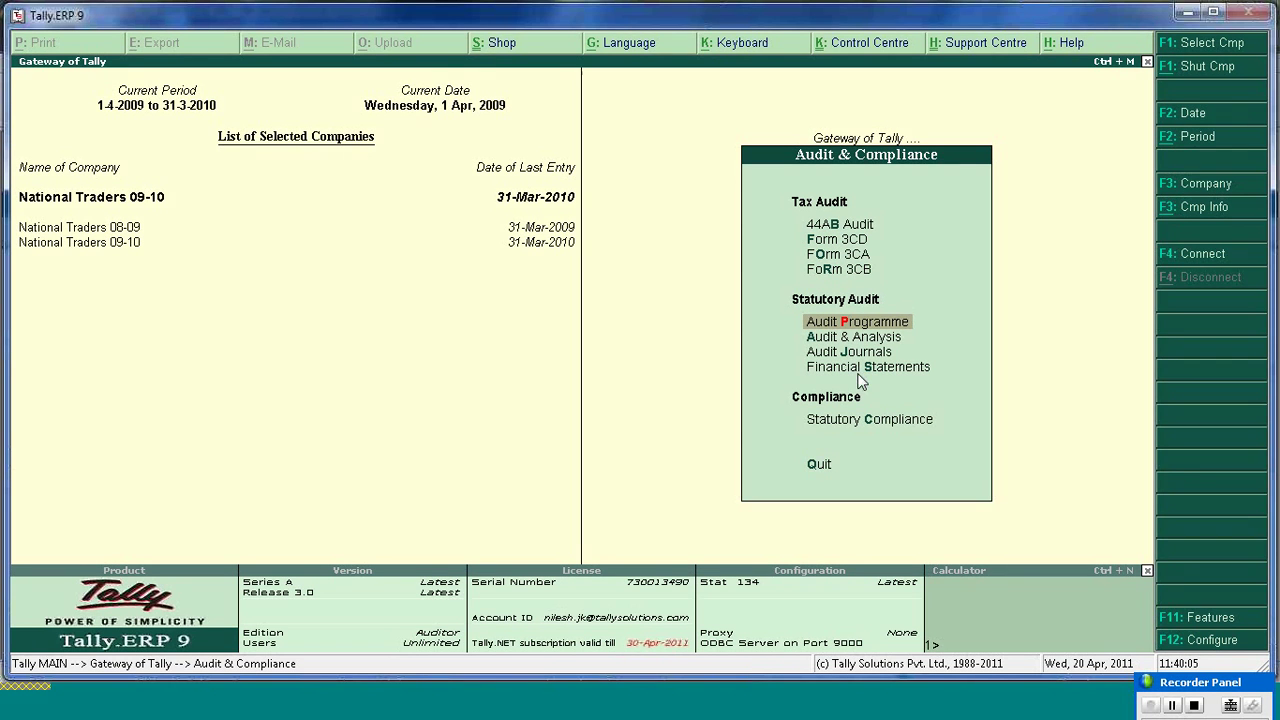
left_click(841, 258)
key("Up")
key("Up")
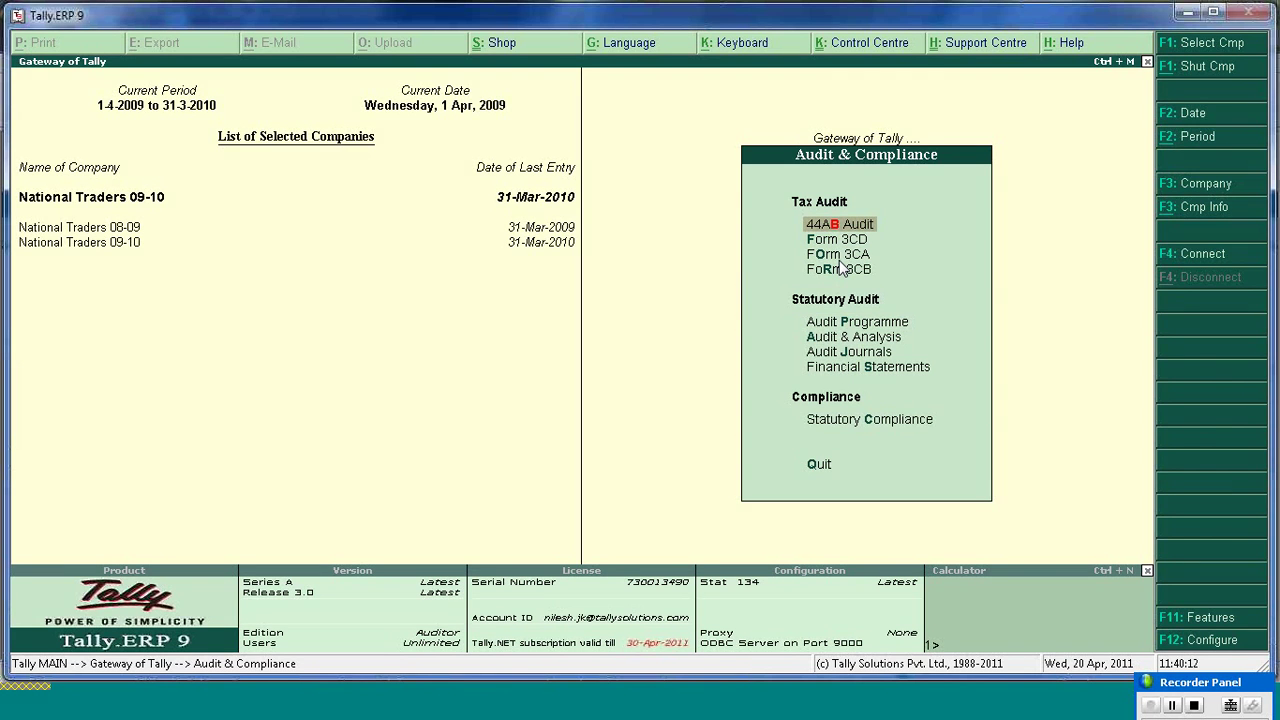
key("Down")
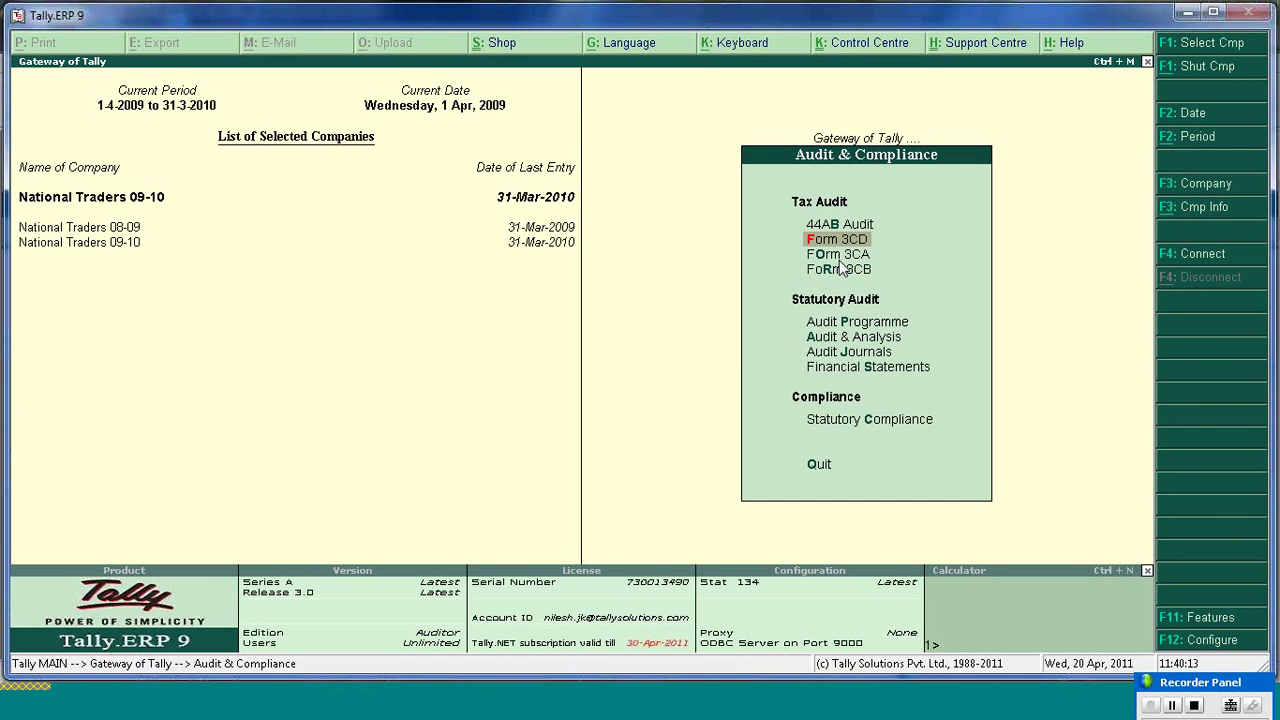
key("Up")
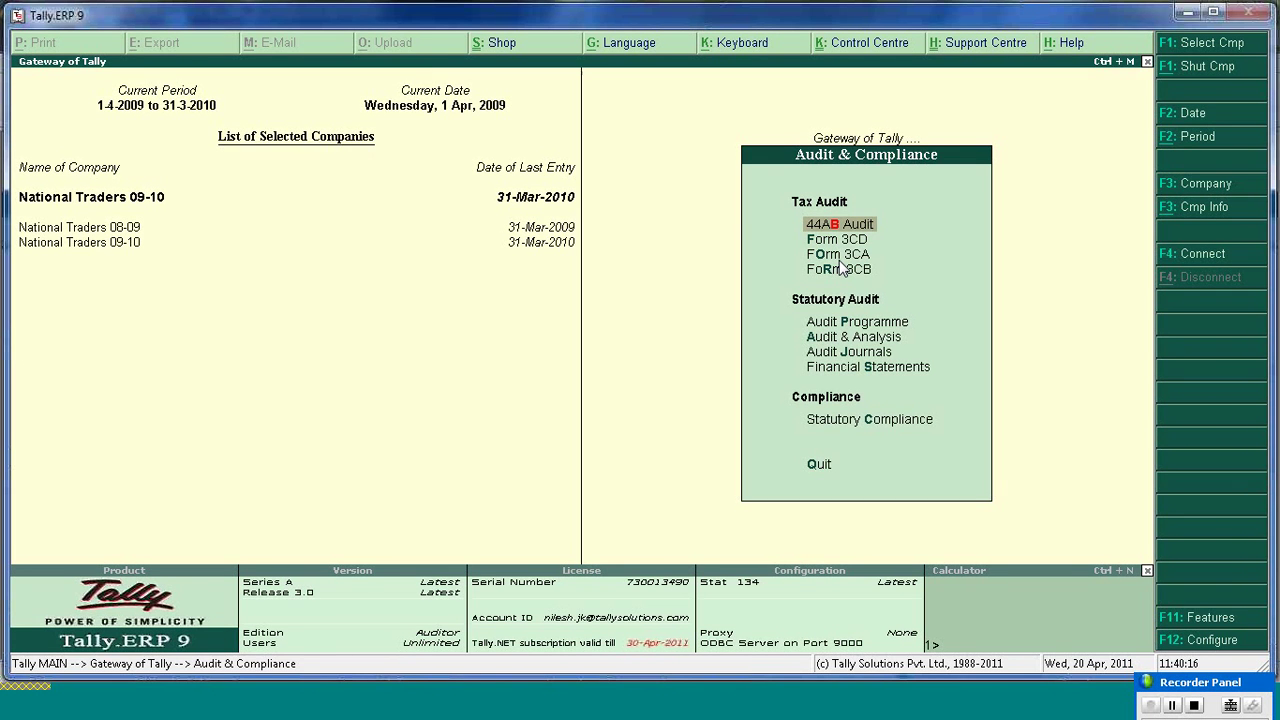
key("Down")
key("Down")
key("Down")
key("Down")
key("Down")
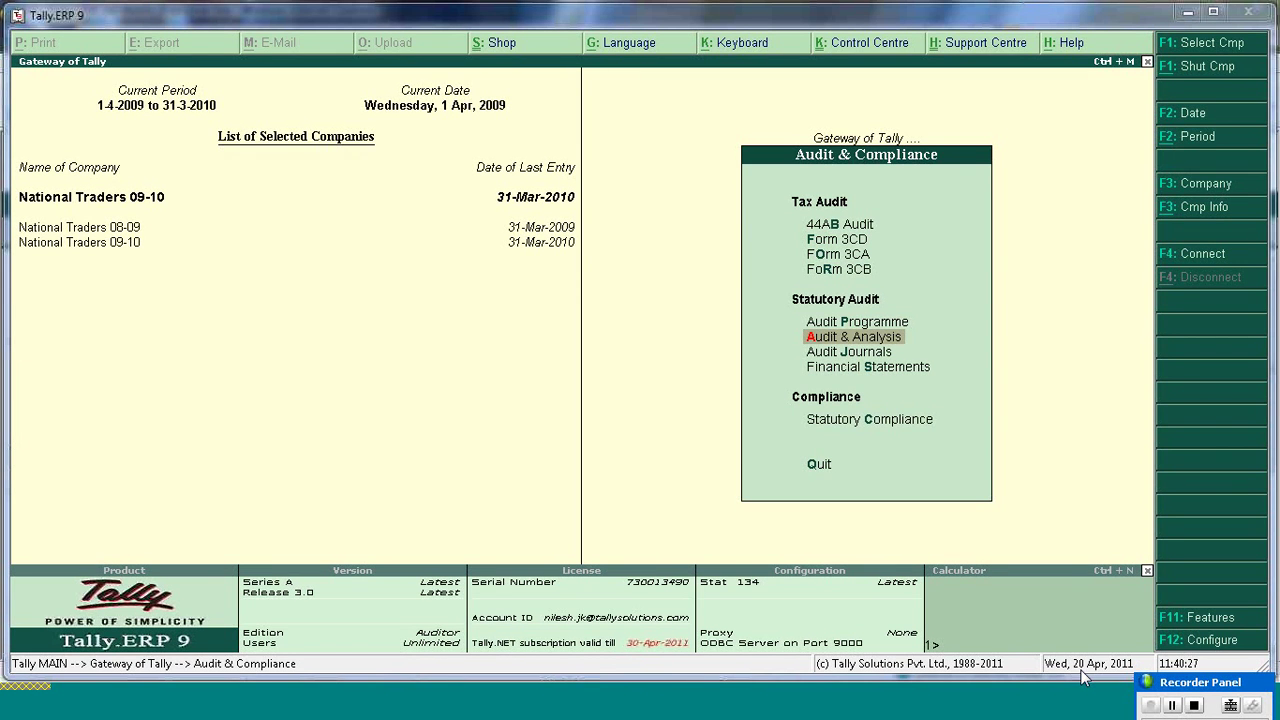
- Open the 44AB Audit and drill into the clause 17(h) Amounts inadmissible u/s 40A(3) cash payments
left_click(832, 226)
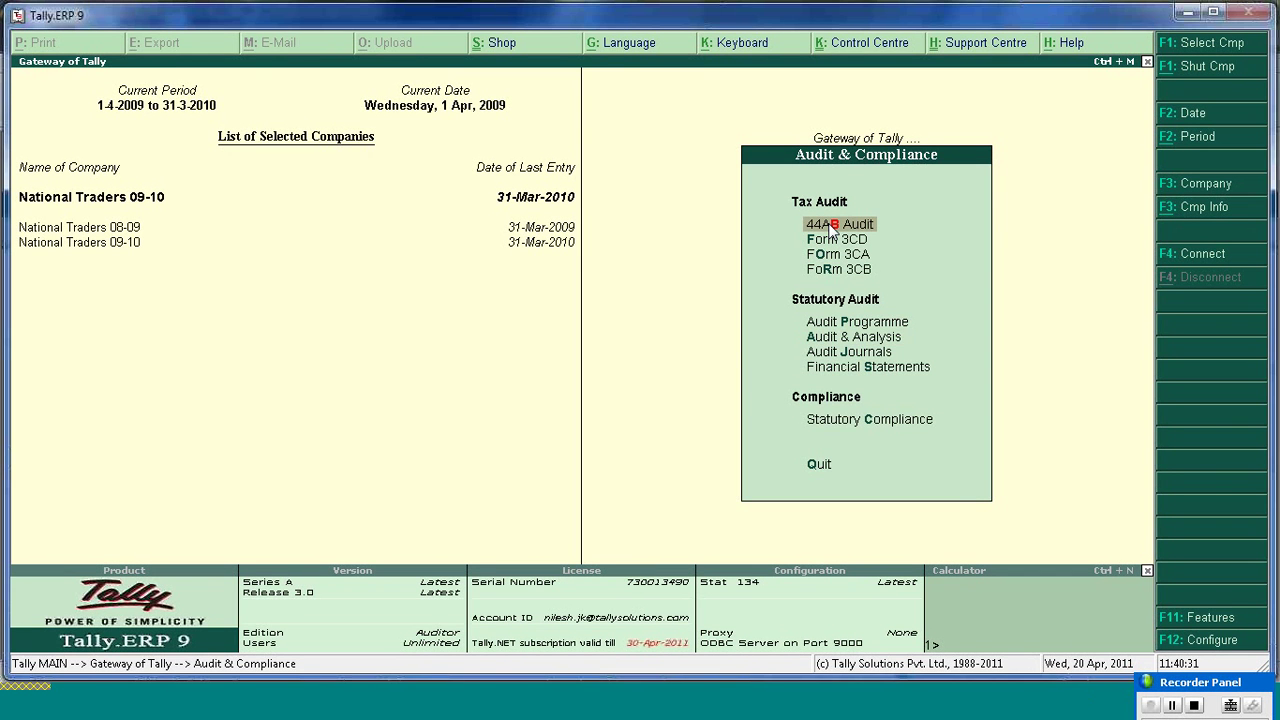
key("Down")
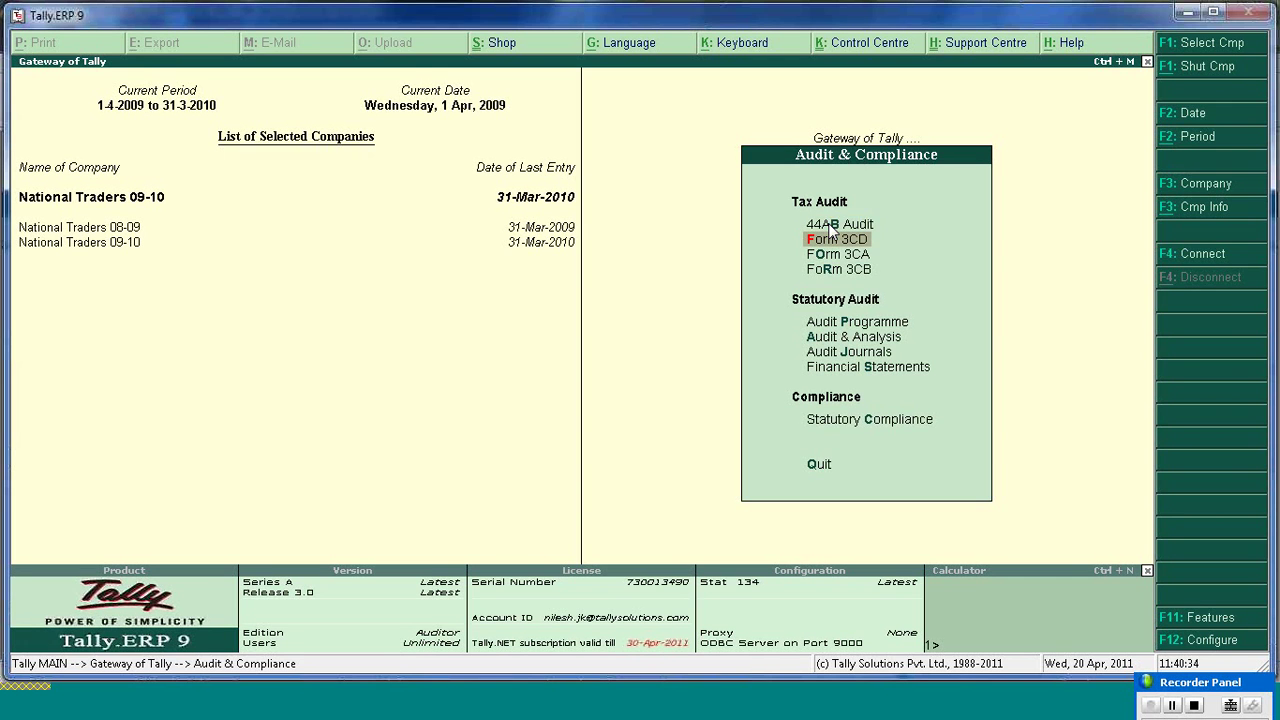
key("Up")
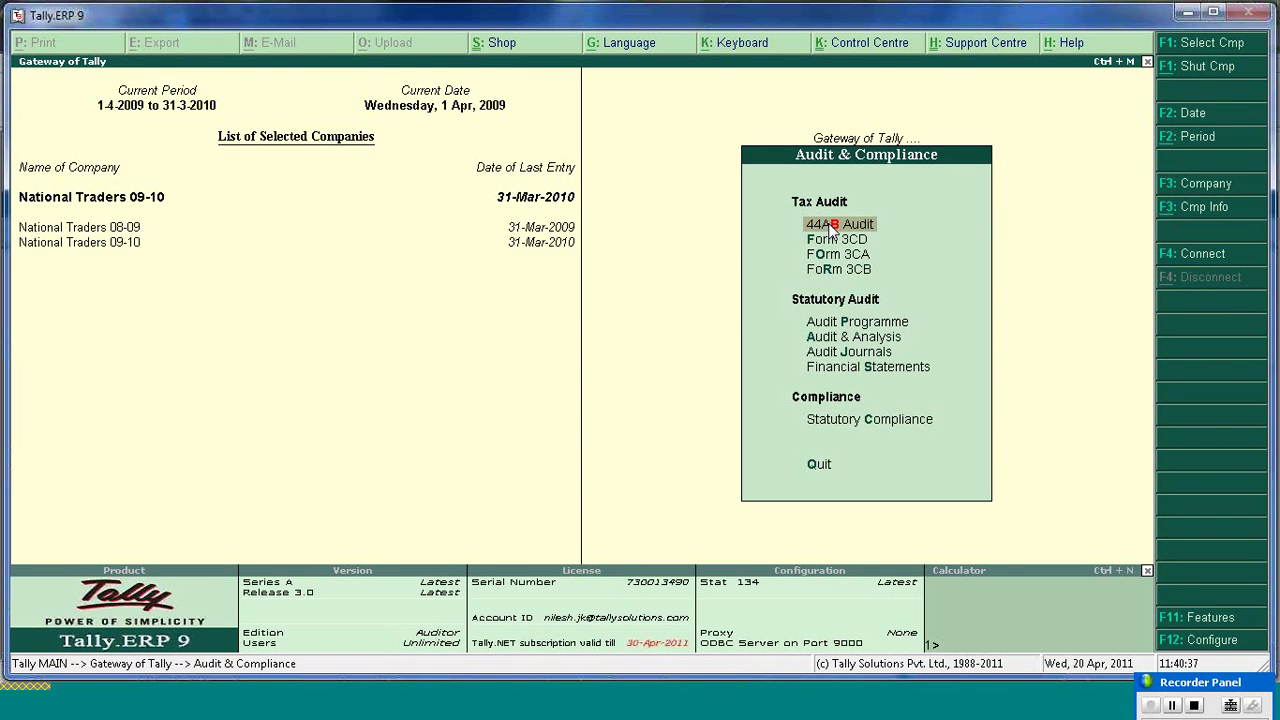
left_click(832, 226)
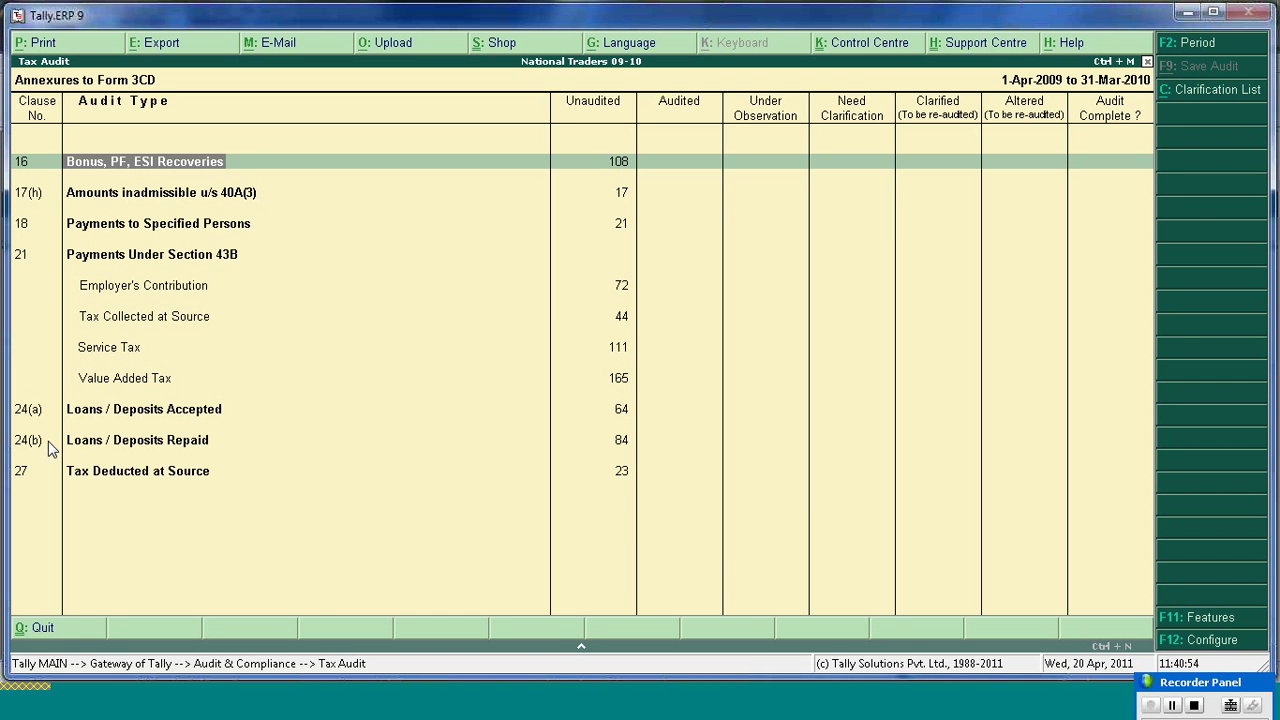
key("Down")
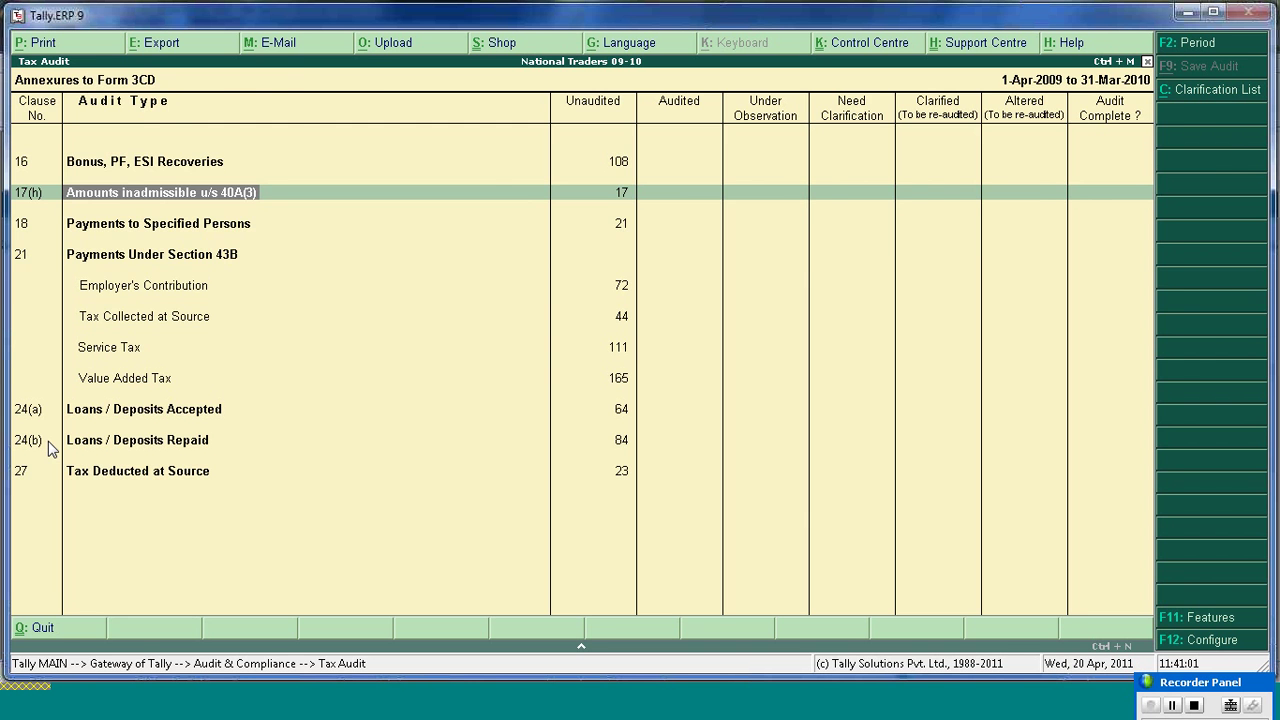
key("Return")
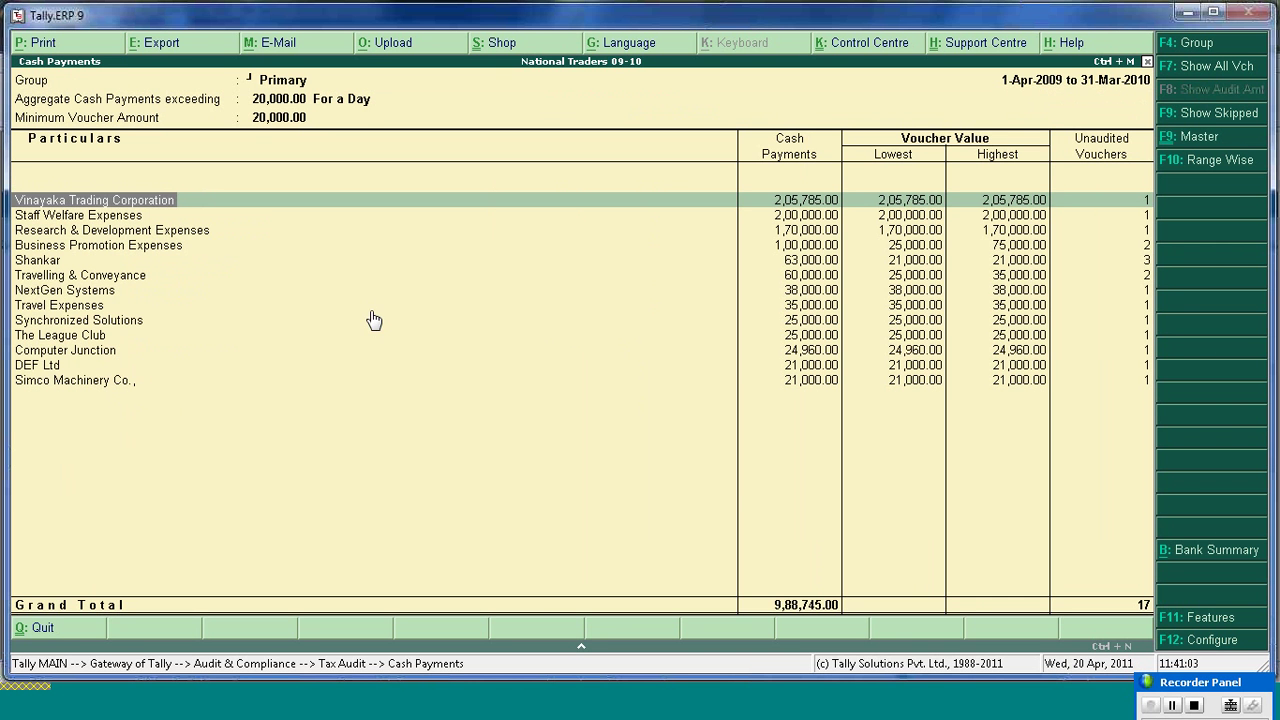
- Show the skipped ledgers in the Cash Payments report and go to the Advance Tax ledger
left_click(1198, 113)
key("Down")
key("Down")
key("Down")
key("Down")
key("Down")
key("Down")
key("Down")
key("Down")
key("Down")
key("Down")
key("Down")
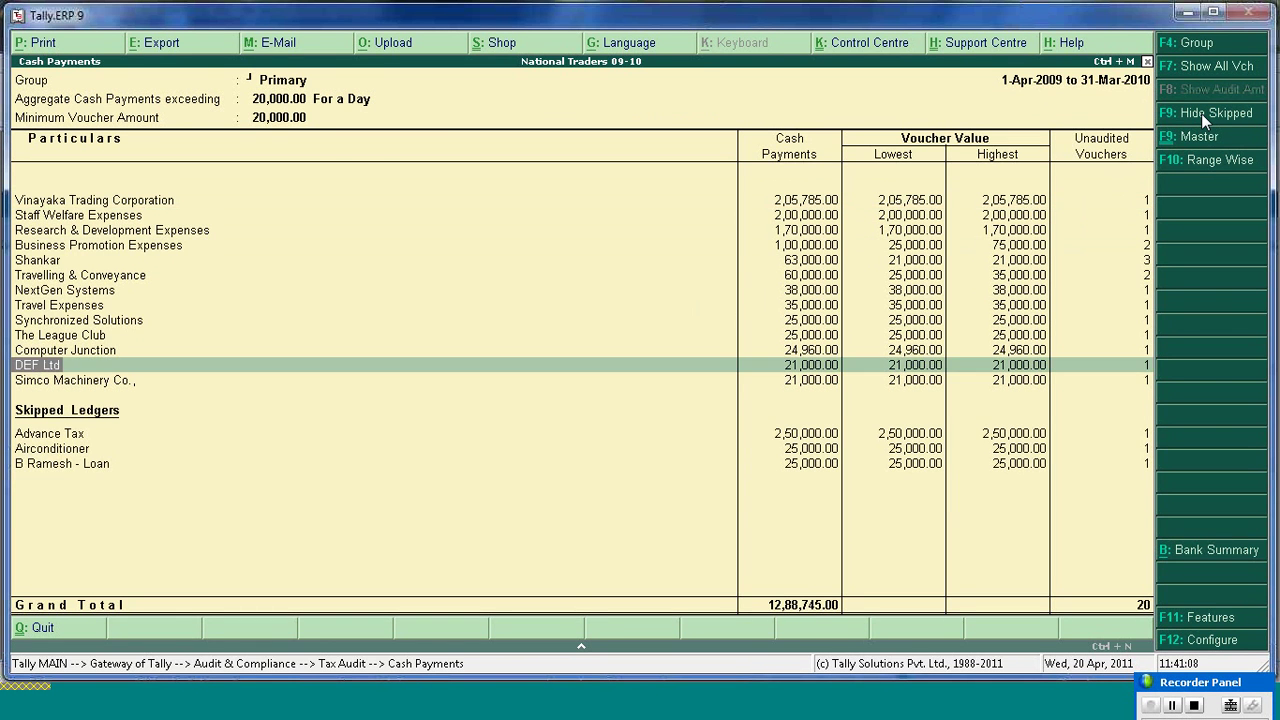
key("Down")
key("Down")
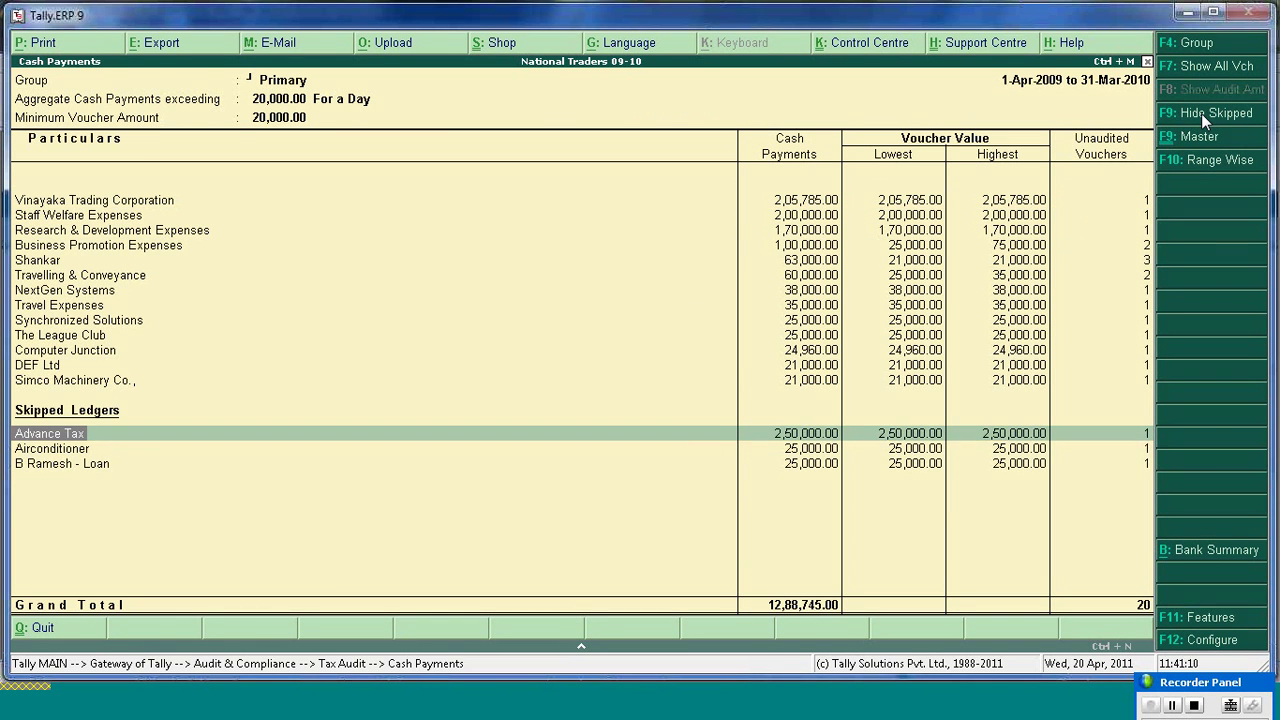
key("Return")
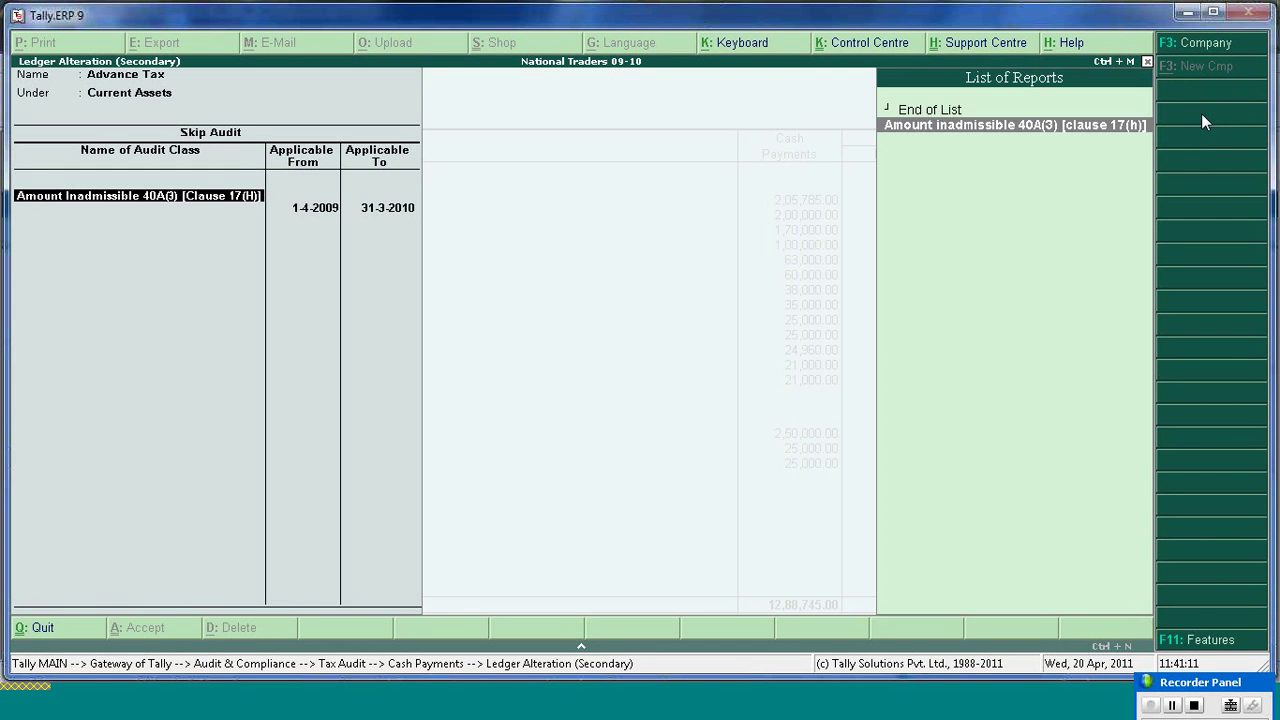
key("BackSpace")
key("ctrl+a")
key("Up")
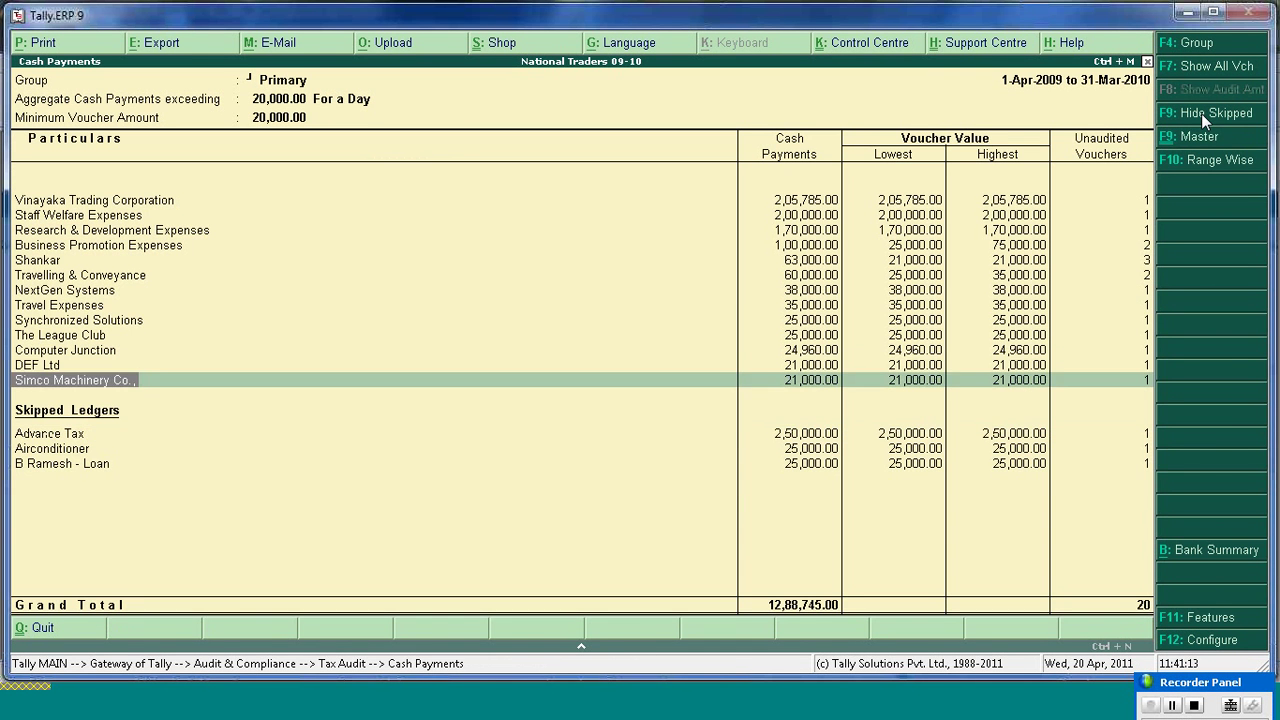
- Look through the ledgers with unaudited vouchers in the Cash Payments report
key("Up")
key("Up")
key("Up")
key("Up")
key("Down")
key("Down")
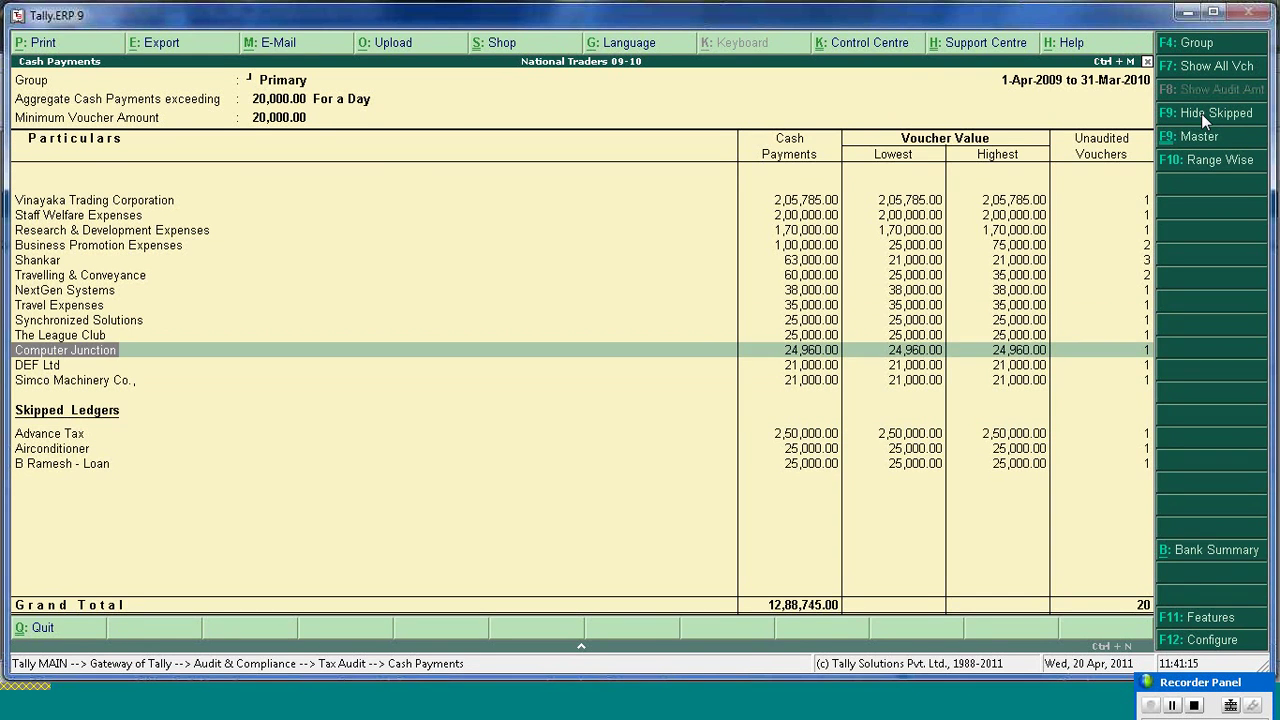
key("Down")
key("Down")
key("Up")
key("Up")
key("Up")
key("Up")
key("Up")
key("Up")
key("Up")
key("Up")
key("Up")
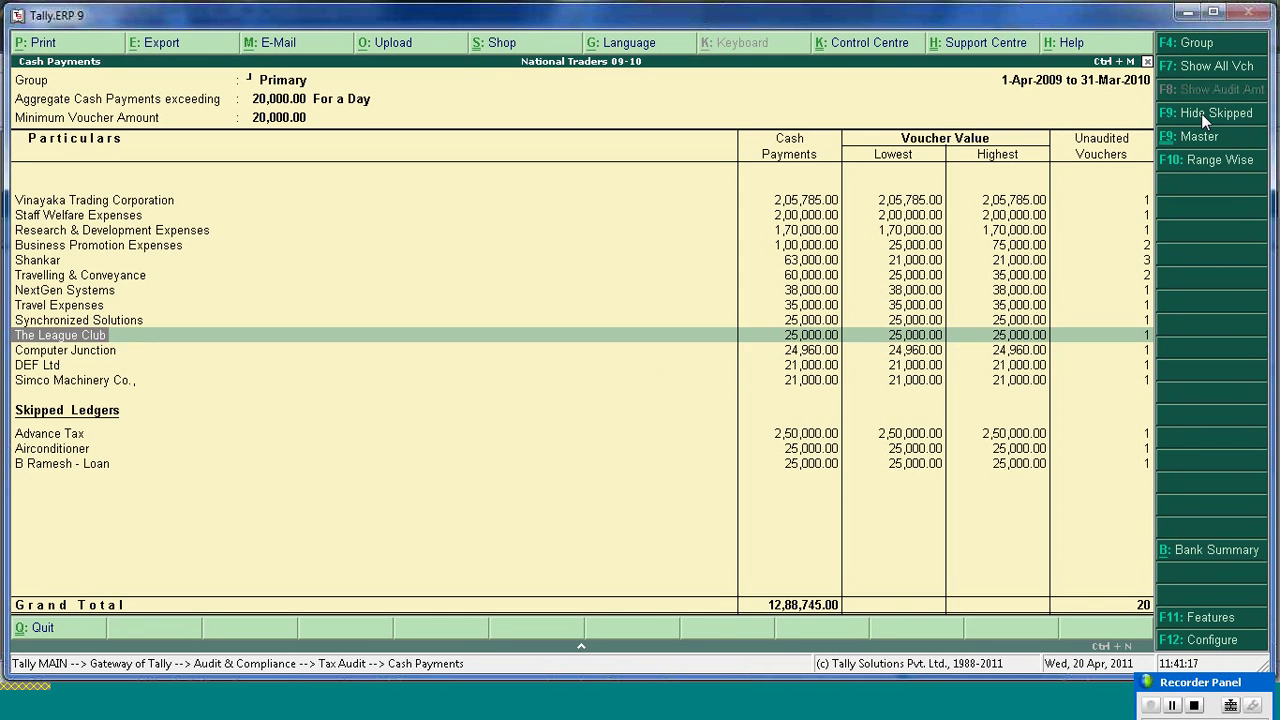
key("Up")
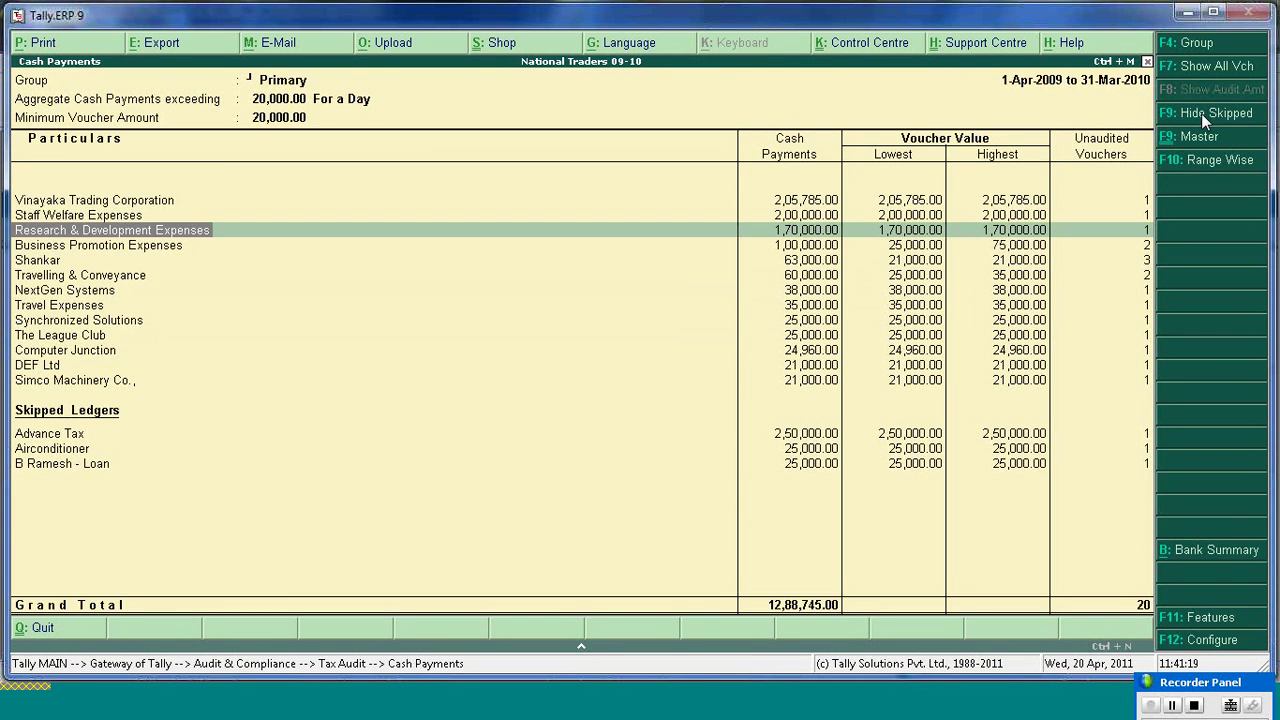
- Remove the Amount Inadmissible 40A(3) skip-audit class from the Advance Tax ledger, and hide the skipped ledgers in Cash Payments
key("Down")
key("Down")
key("Down")
key("Down")
key("Down")
key("Down")
key("Down")
key("Down")
key("Down")
key("Down")
key("Down")
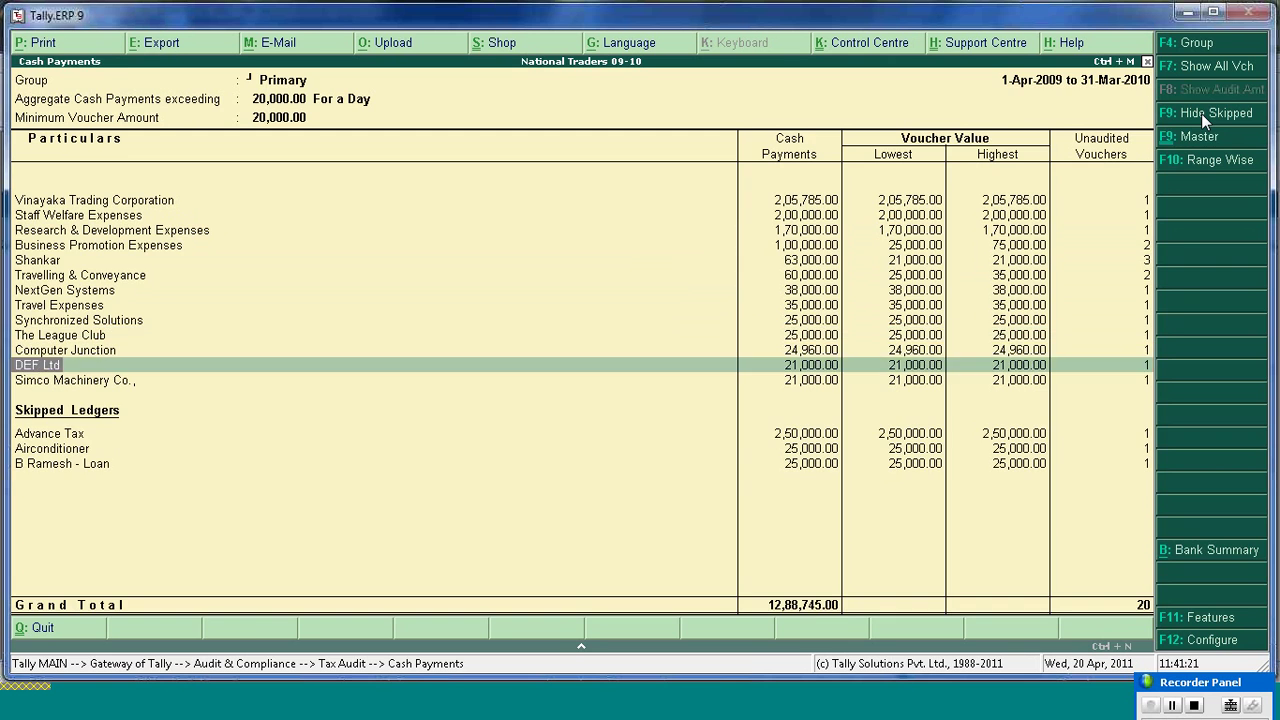
key("Return")
key("Return")
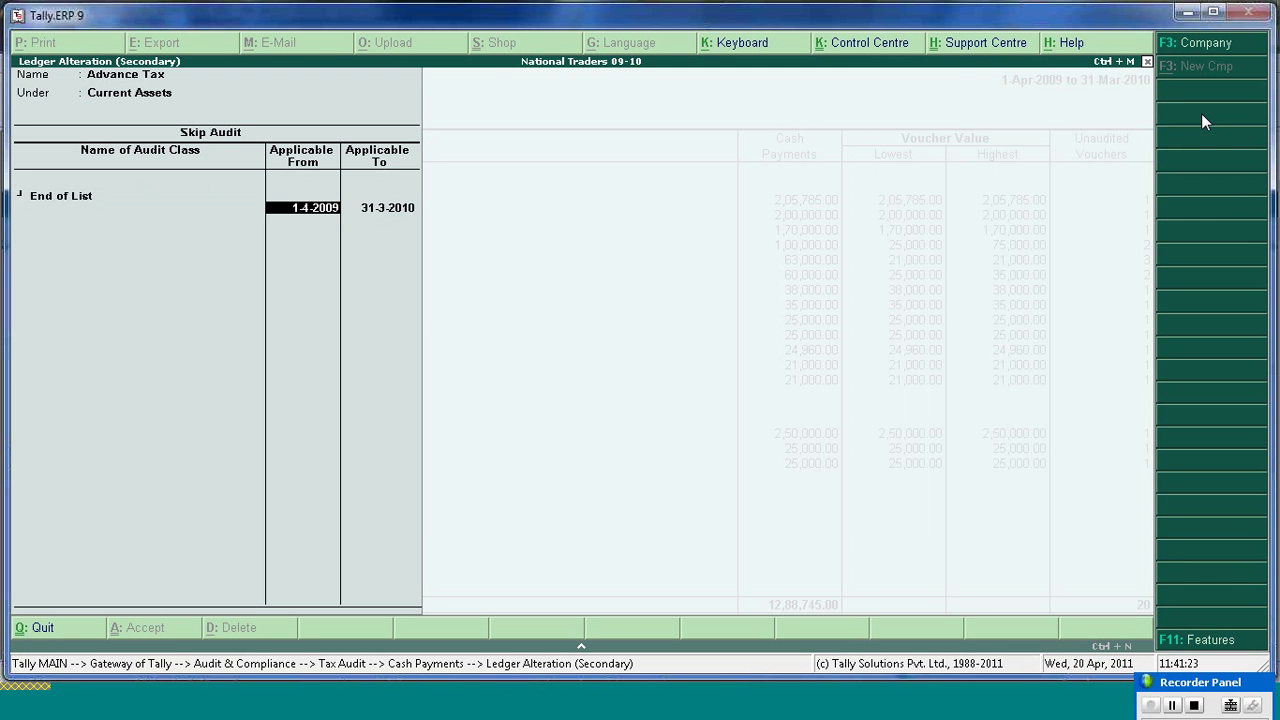
key("BackSpace")
key("Return")
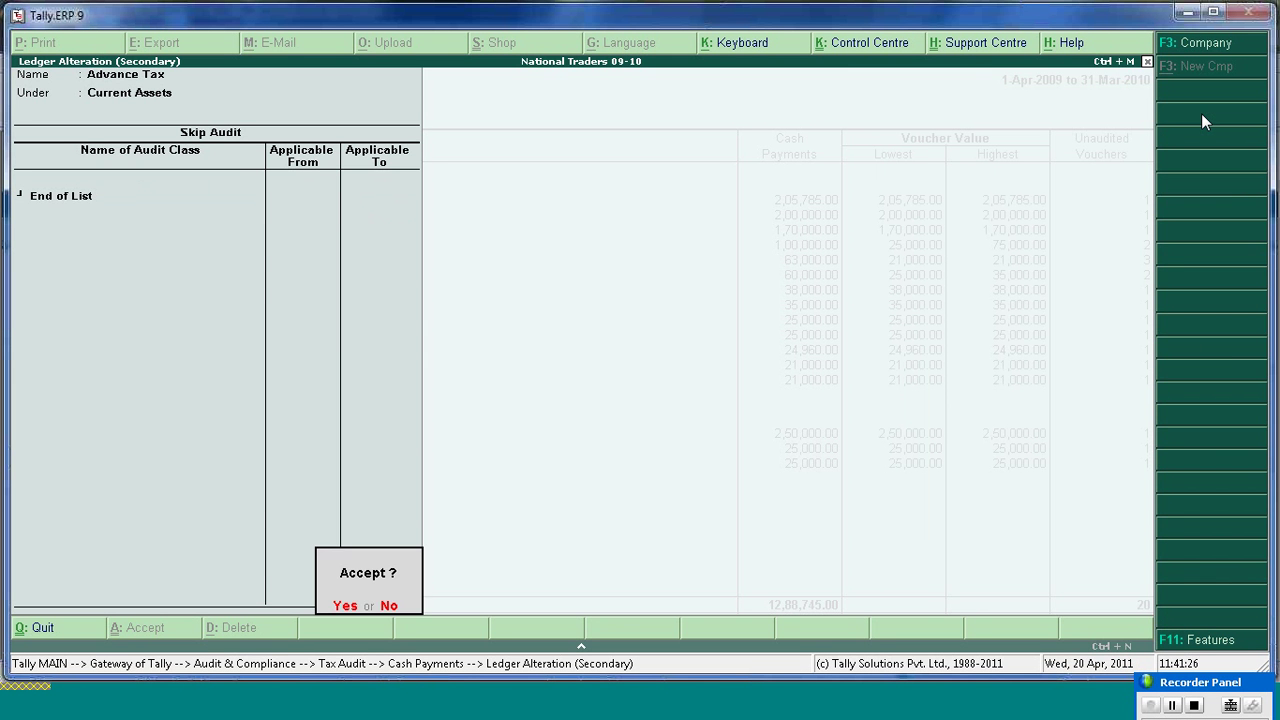
key("Return")
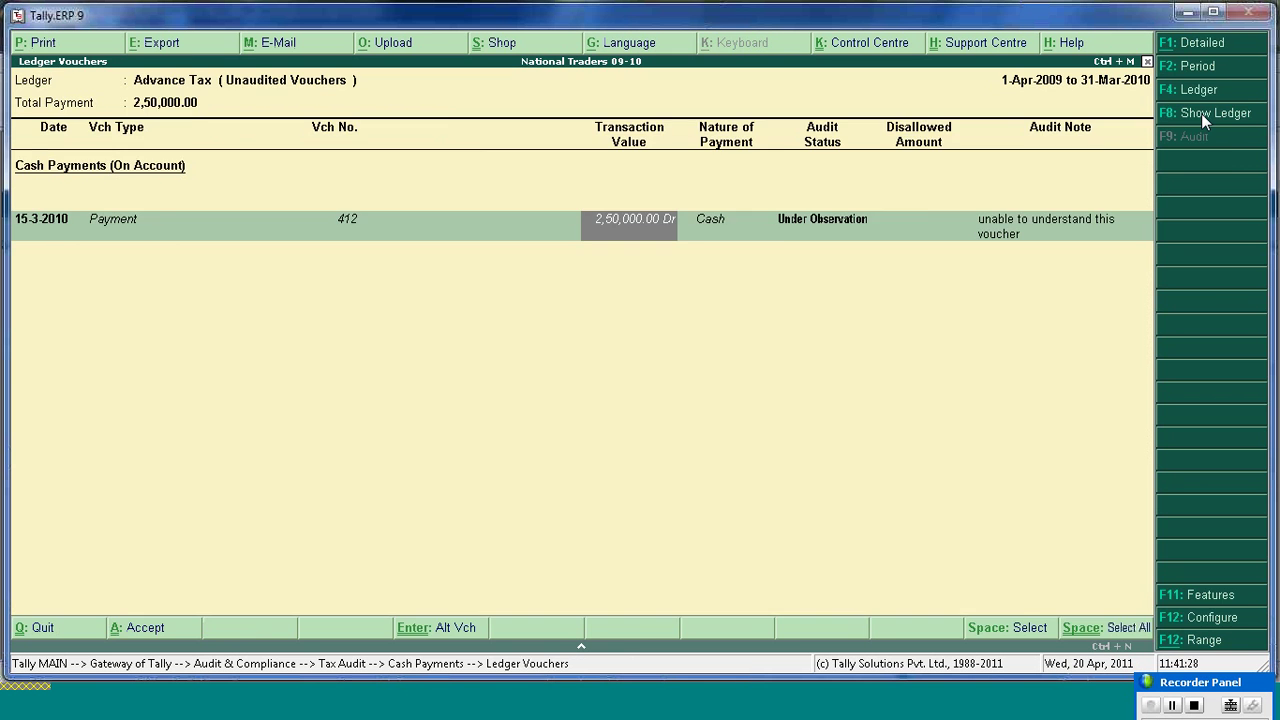
key("Escape")
left_click(1201, 113)
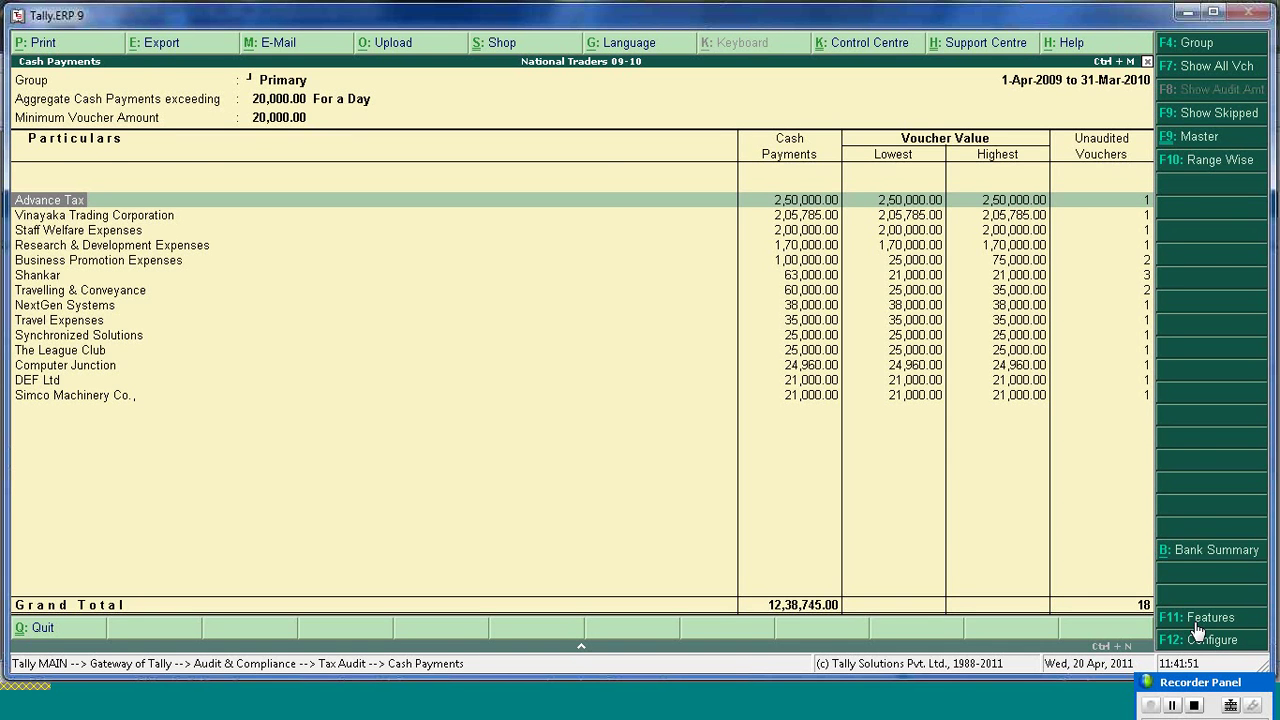
- Reopen the clause 17(h) Cash Payments report and check the company's Tax Audit Rules for inadmissible cash payments
key("Escape")
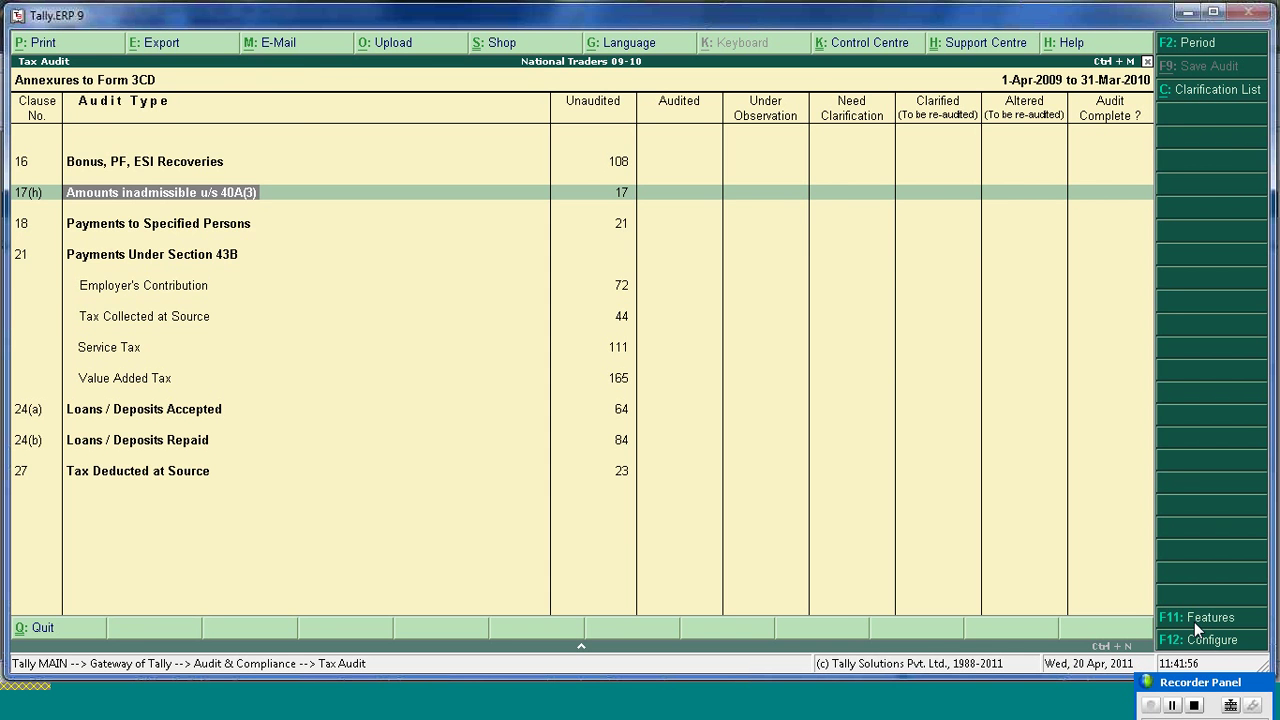
key("Return")
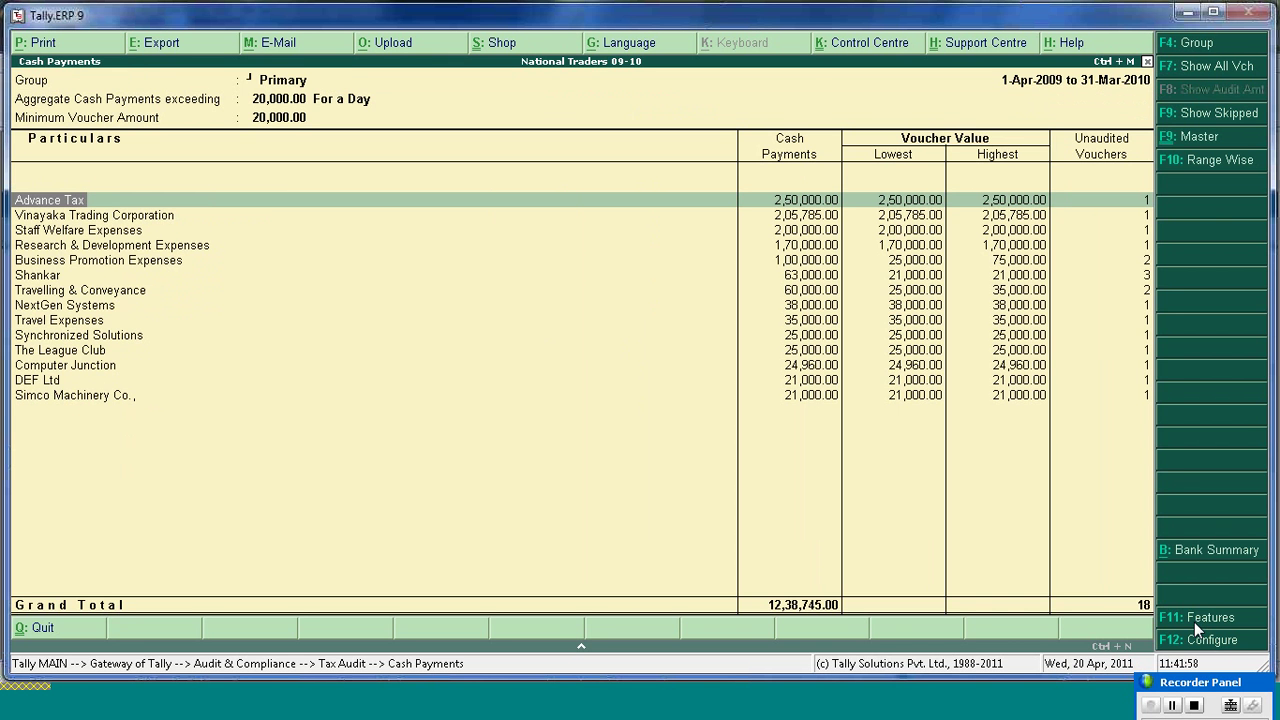
left_click(1210, 622)
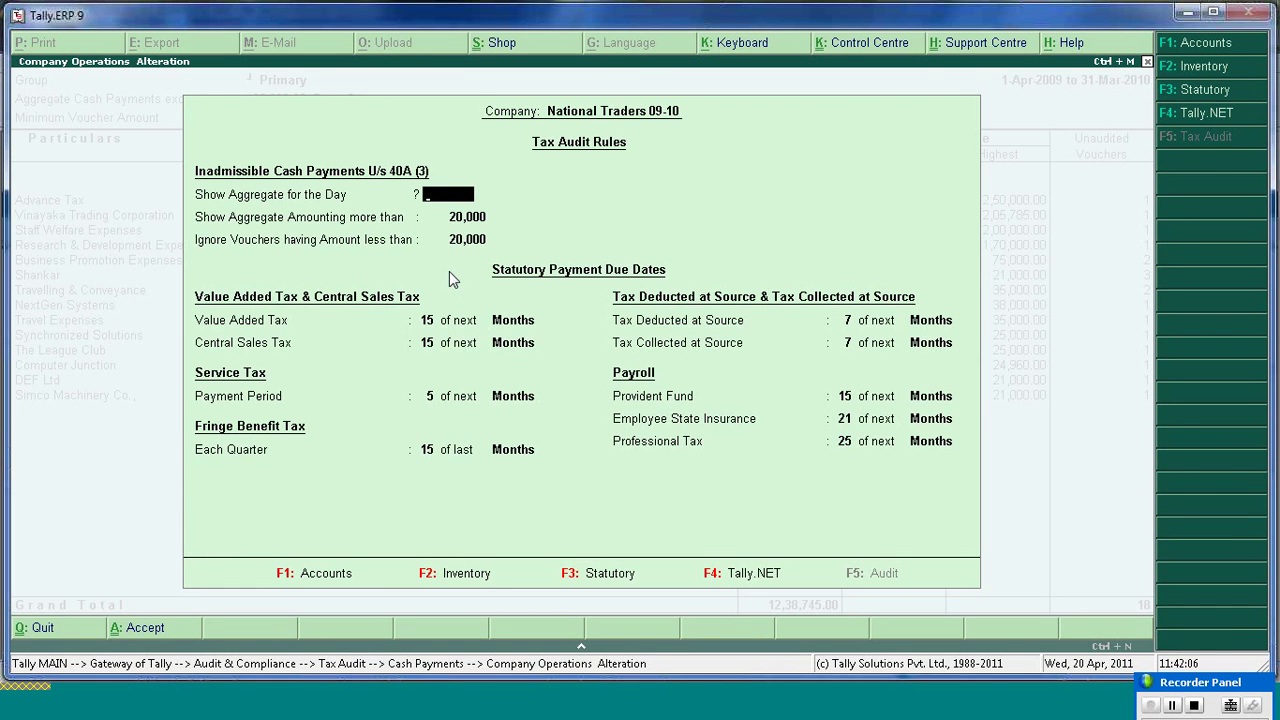
key("ctrl+a")
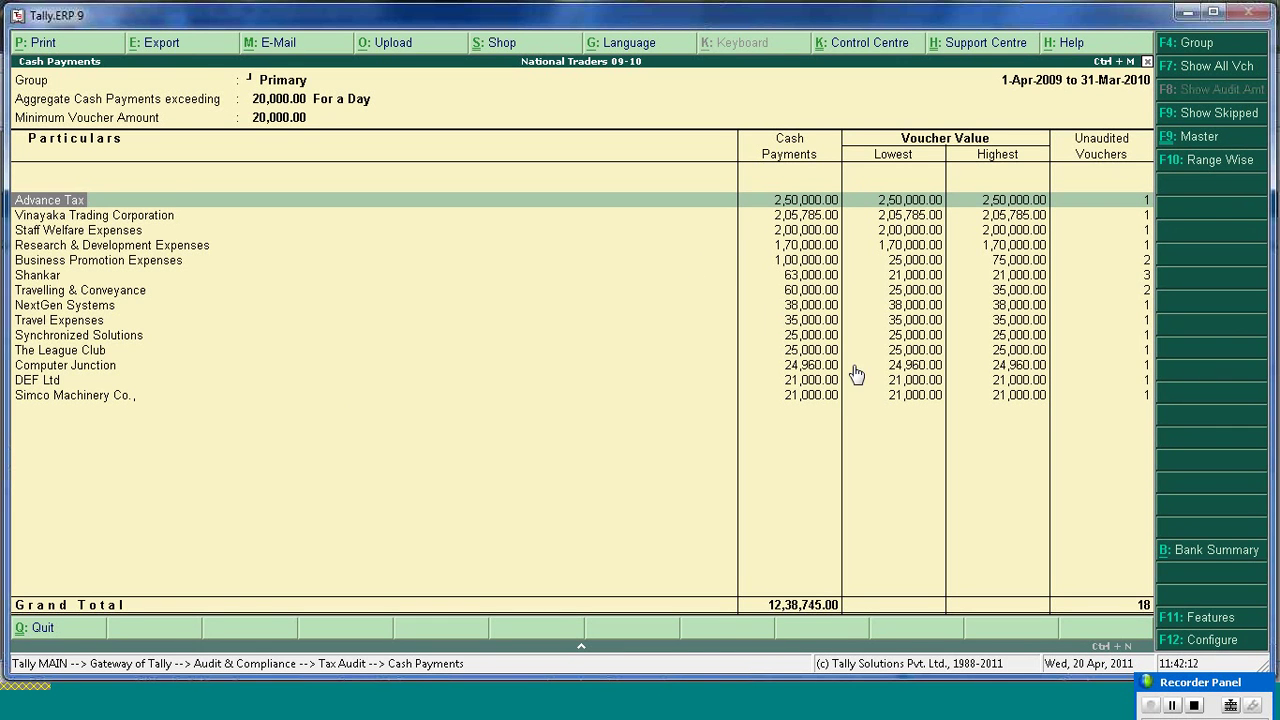
- Open the Business Promotion Expenses vouchers and set the audit status of payment voucher 76 dated 5-6-2009 to Disallowed
key("Down")
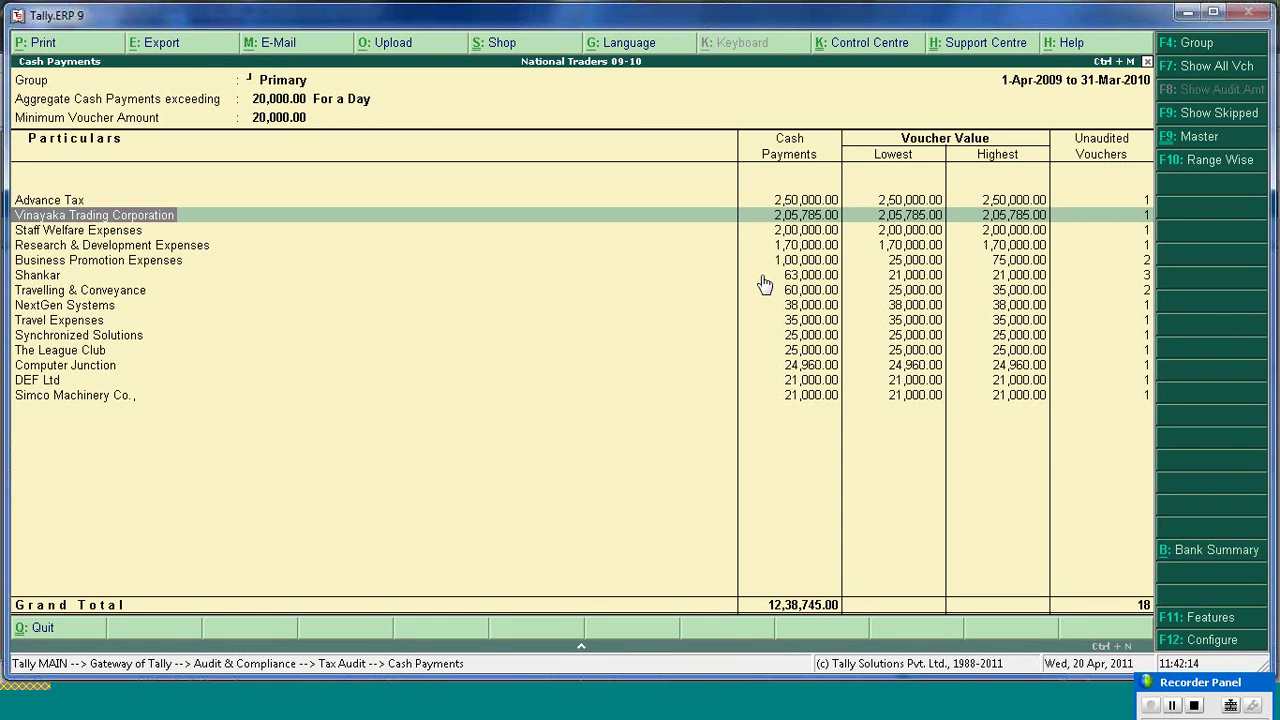
key("Down")
key("Down")
key("Down")
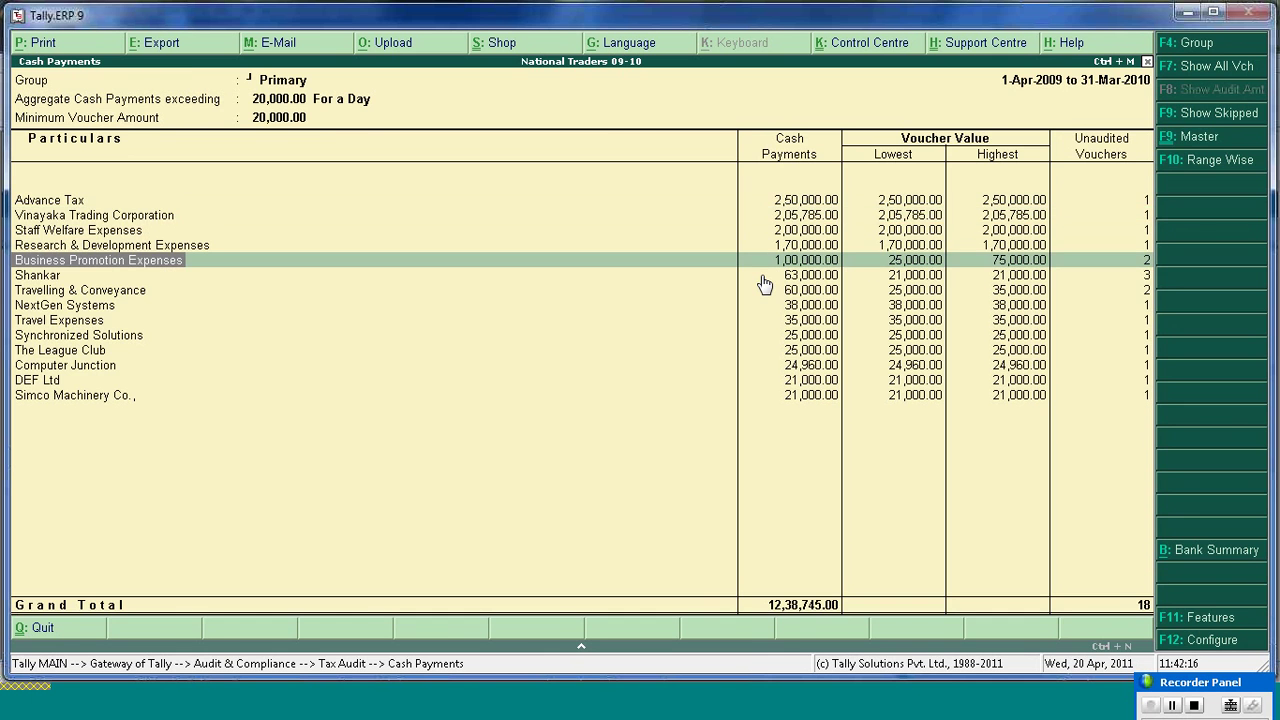
key("Return")
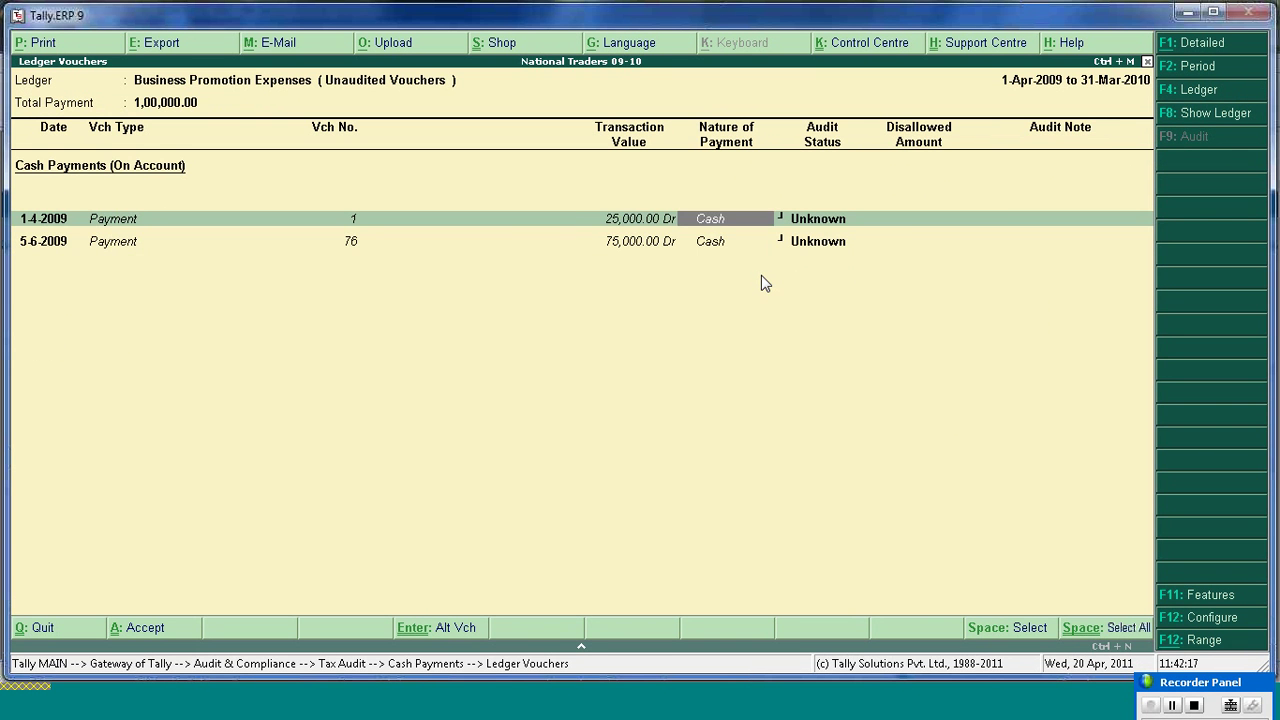
key("Down")
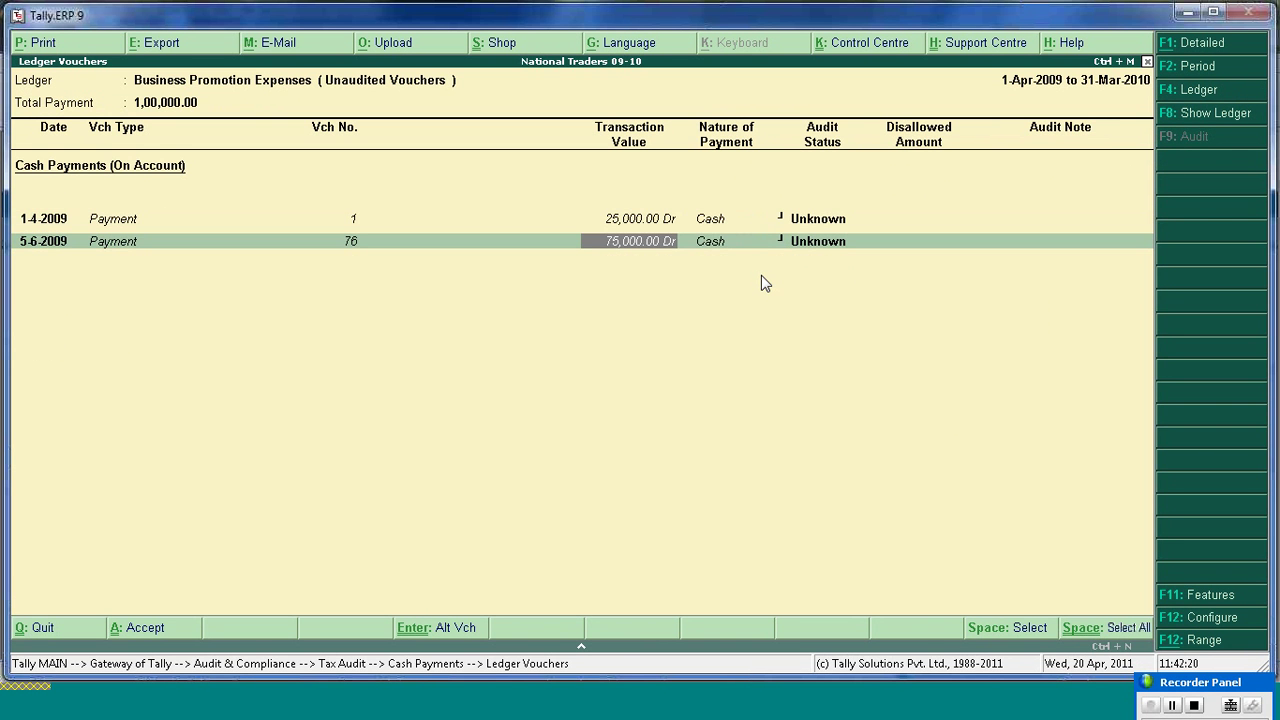
key("Return")
key("Down")
key("Down")
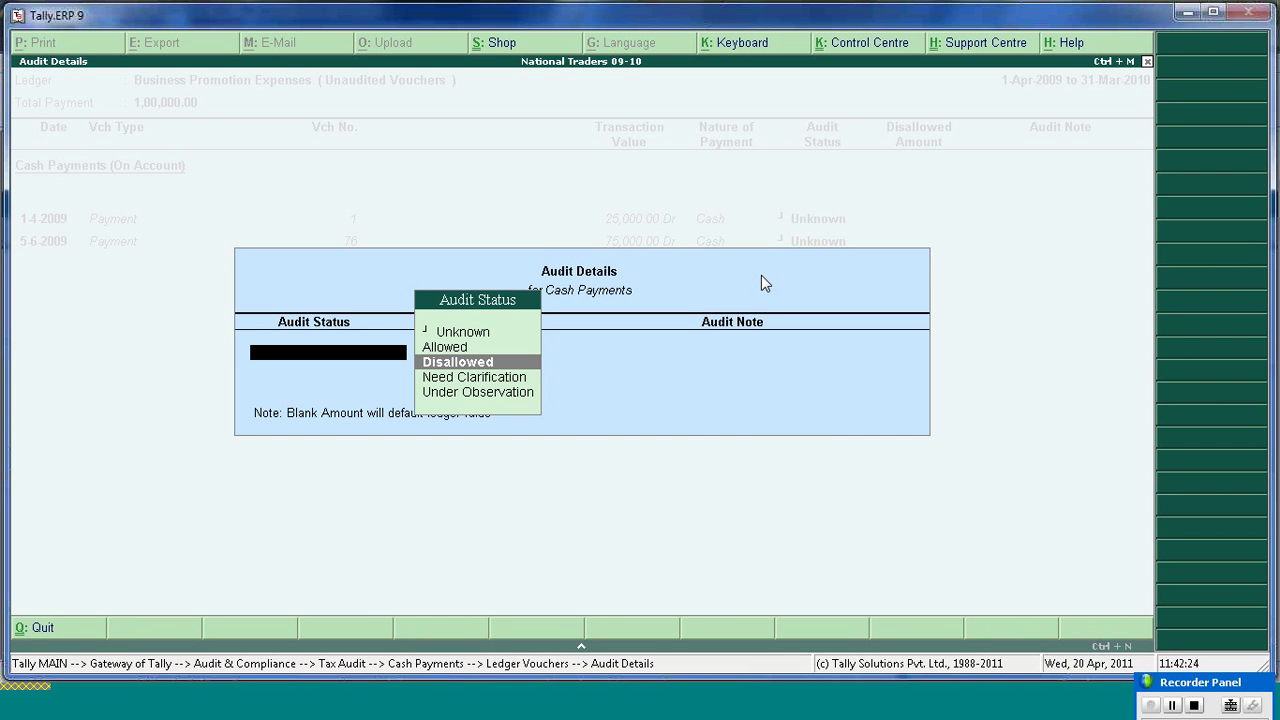
key("Return")
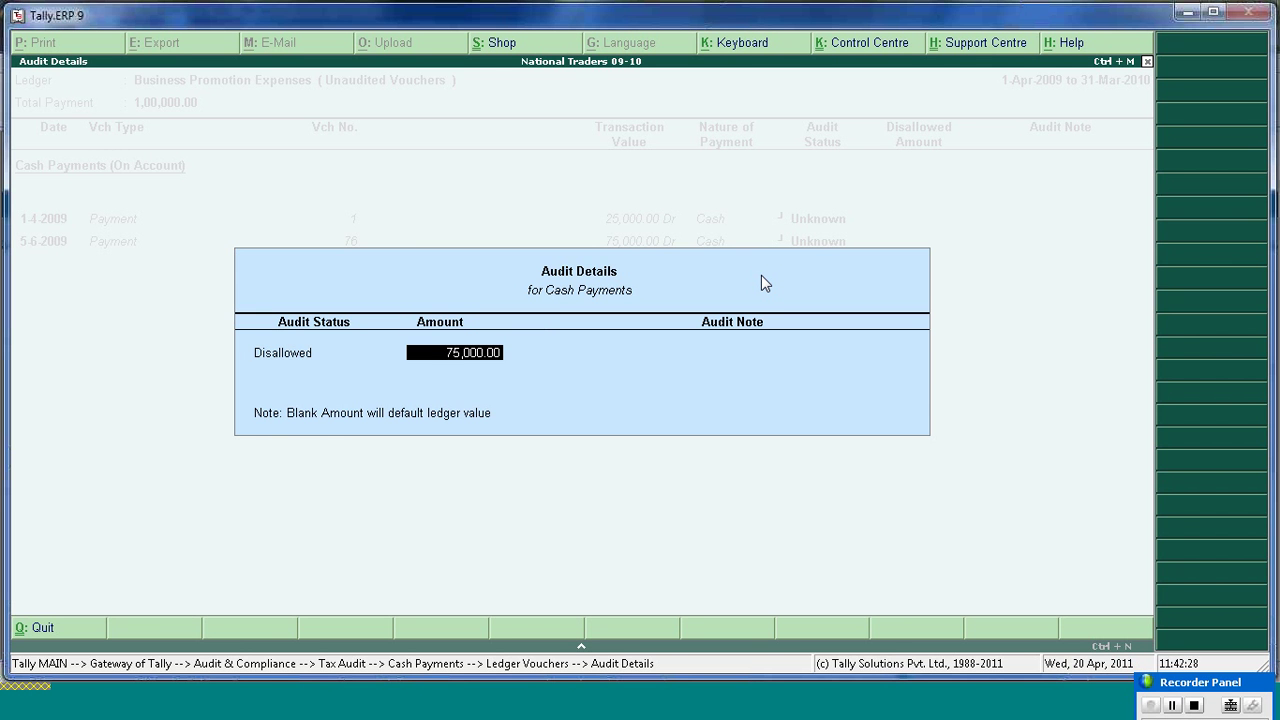
- Enter a disallowed amount of 50,000 with the audit note "Limit Exceeded", save the audit details, and return to Cash Payments
type("50000")
key("BackSpace")
type("0")
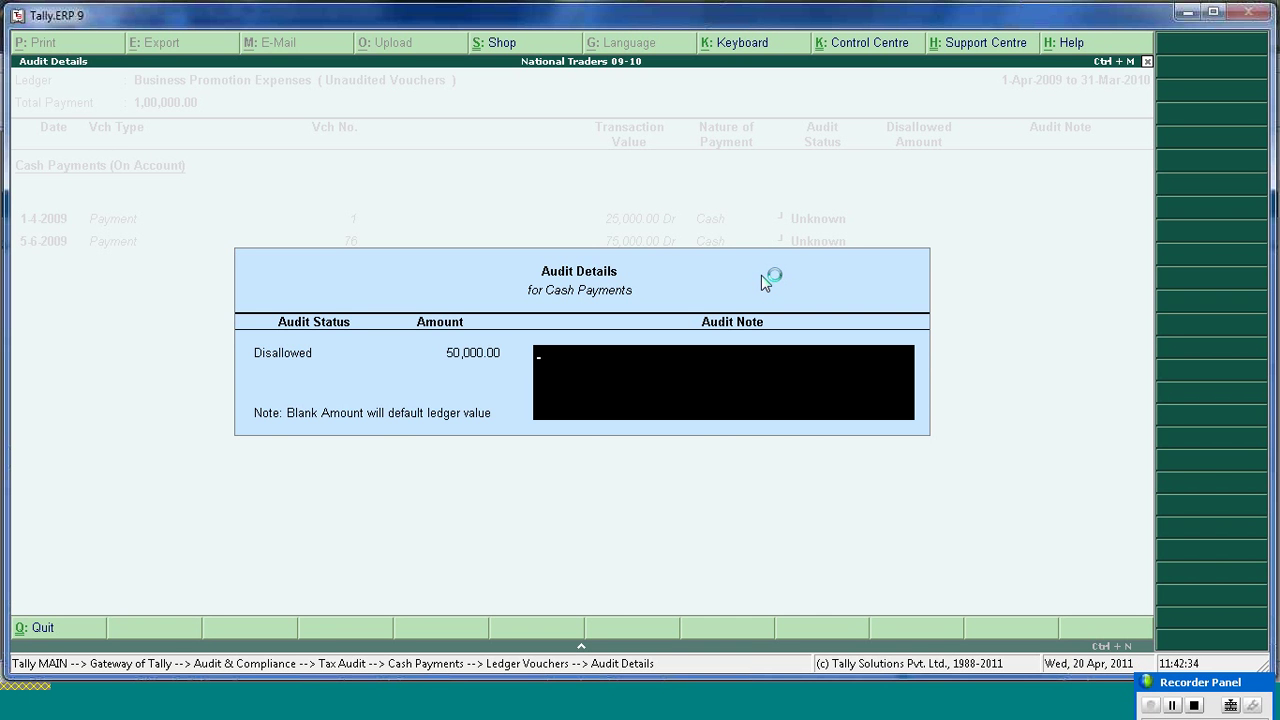
type("Limit Exceeded")
key("Return")
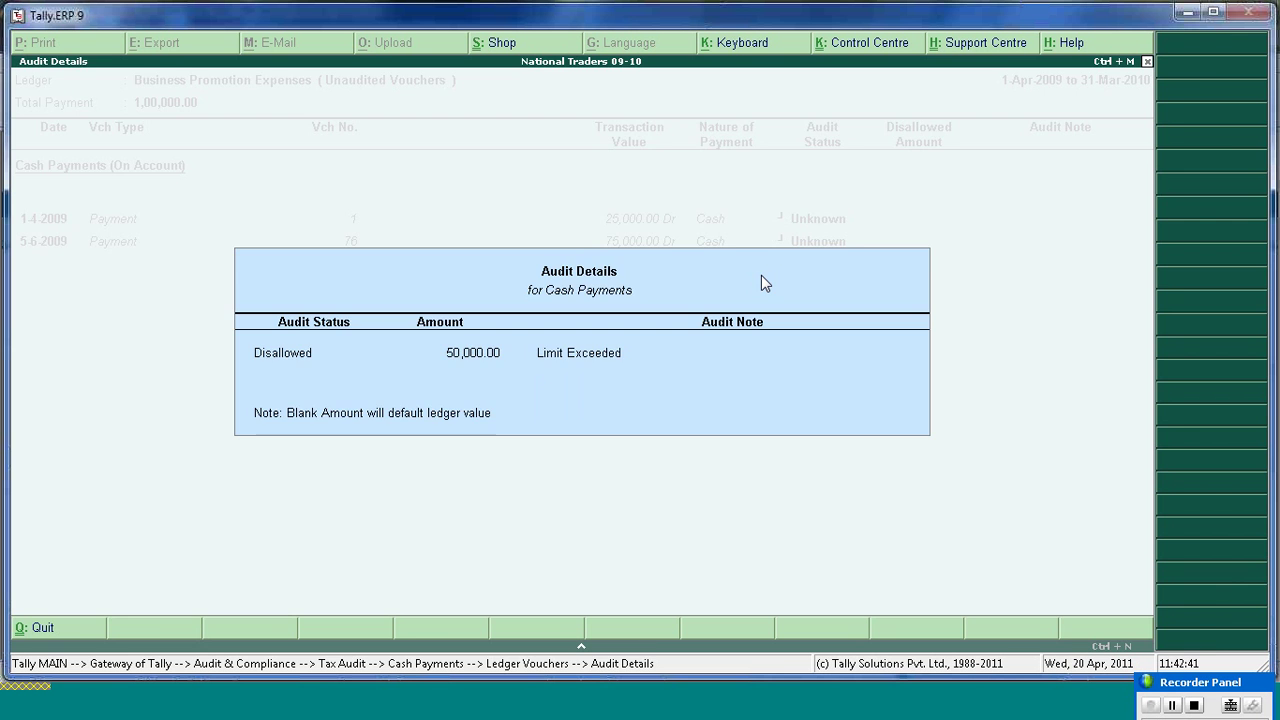
key("Return")
key("Escape")
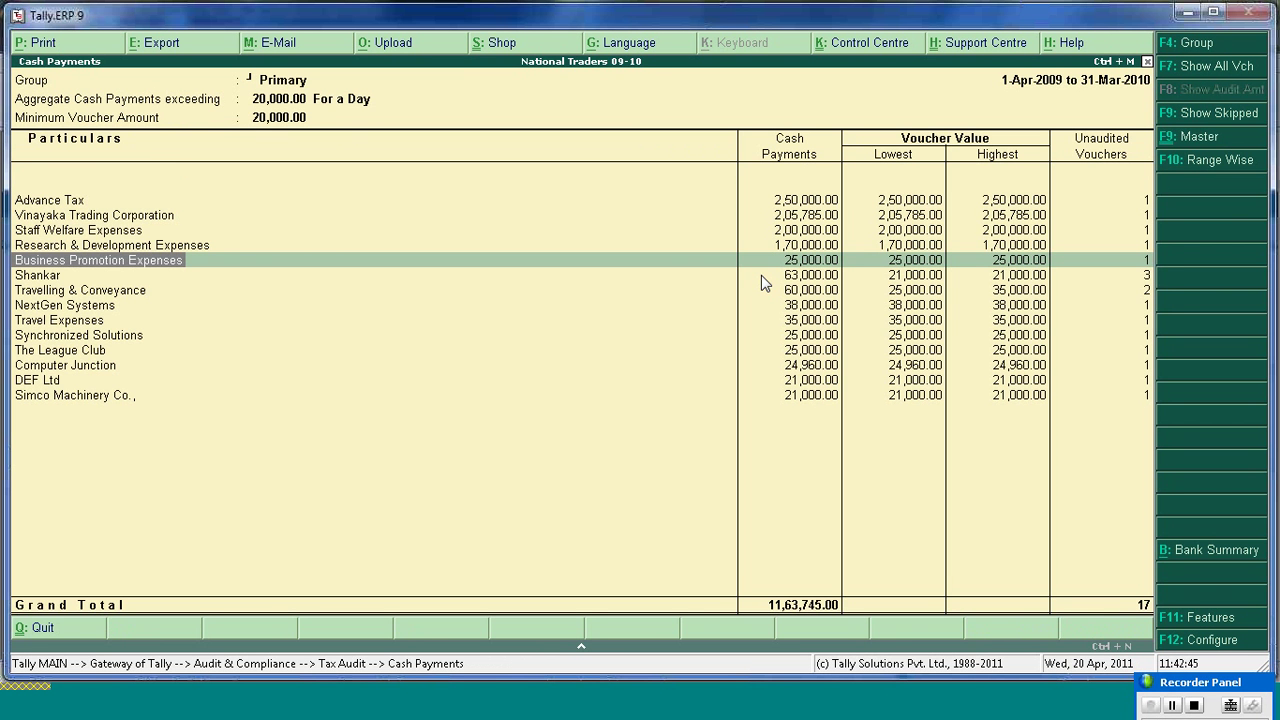
- Show all vouchers in Cash Payments, including audited ones, and review the Business Promotion Expenses vouchers
left_click(1219, 65)
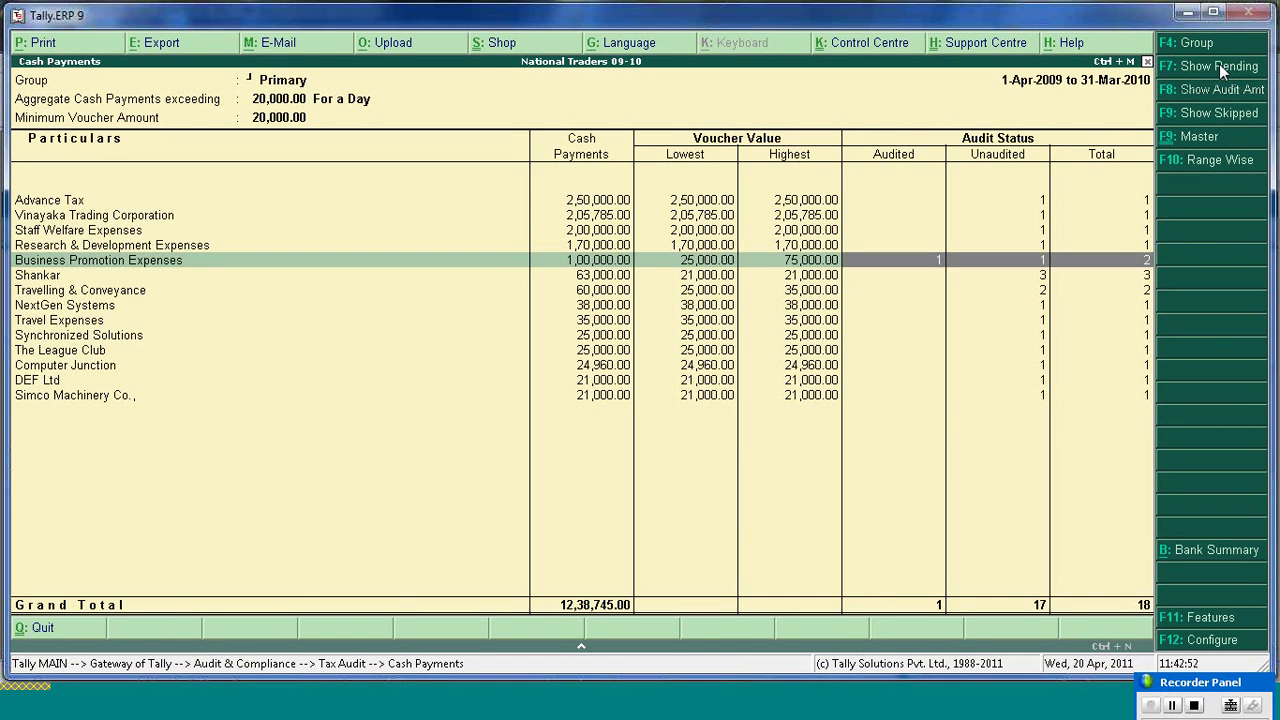
key("Return")
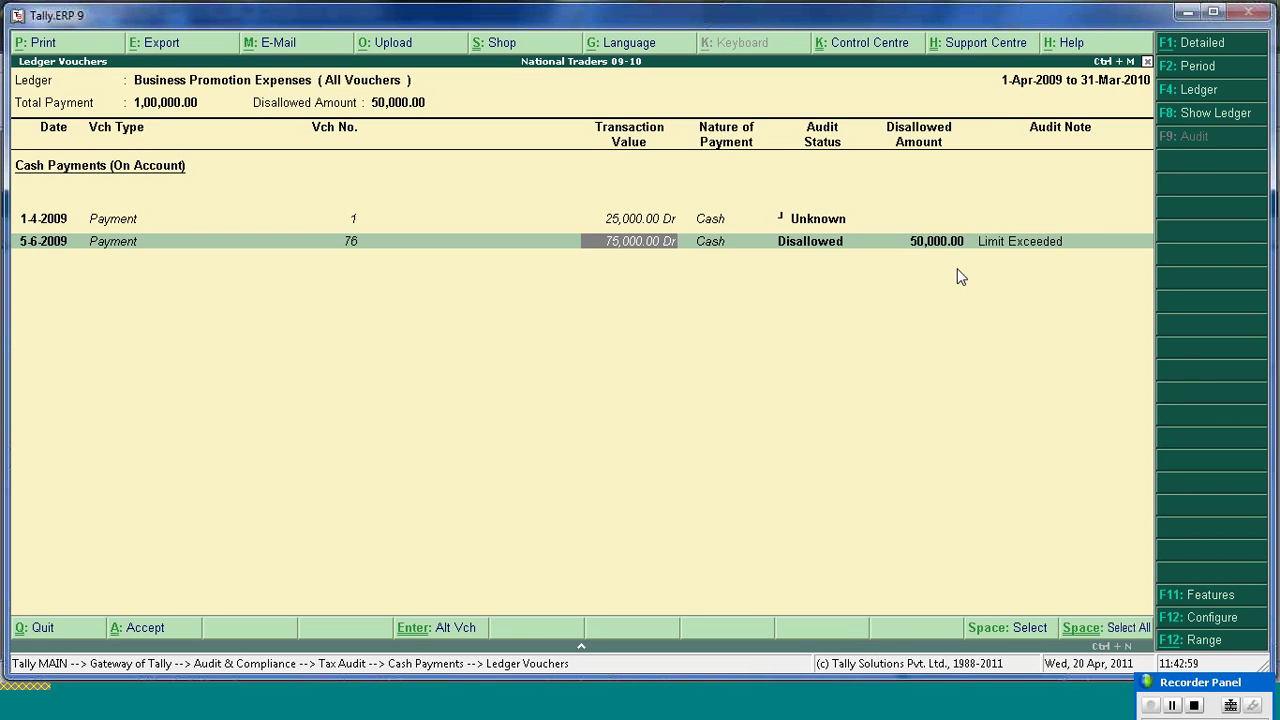
key("Escape")
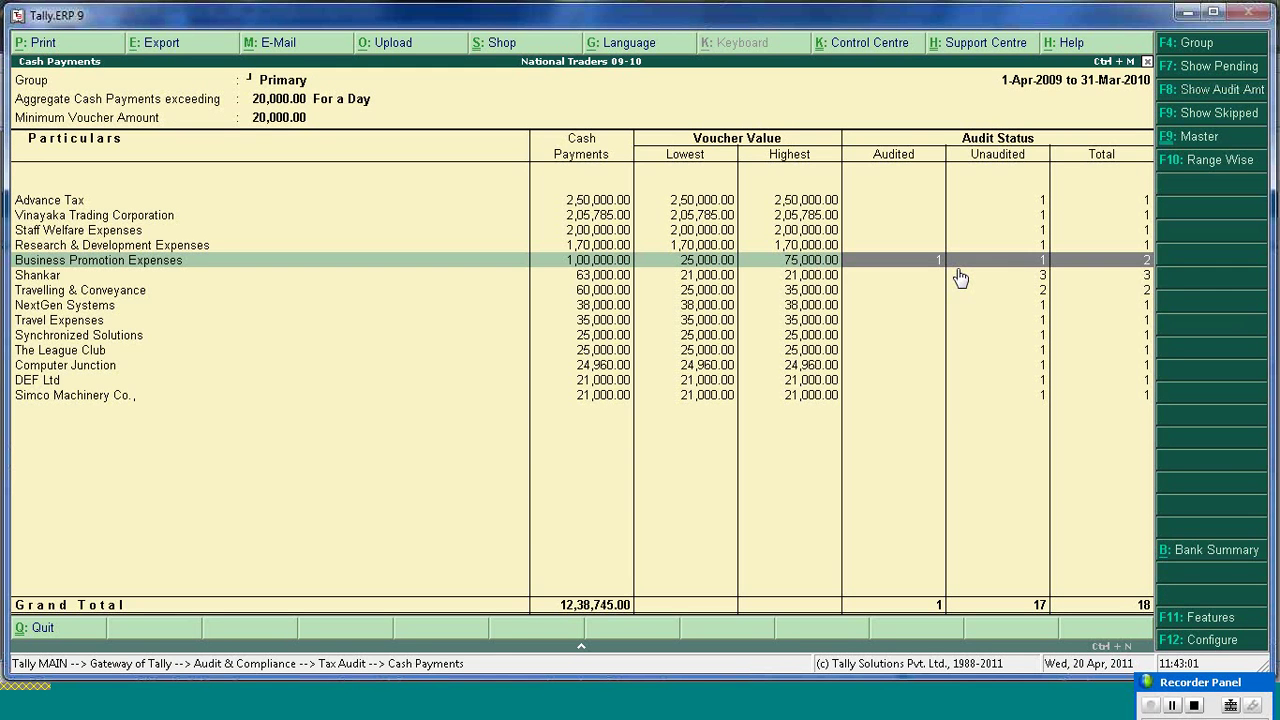
- Preview the clause 17(h) annexure print of the Cash Payments report at enlarged size and close the preview
key("alt+p")
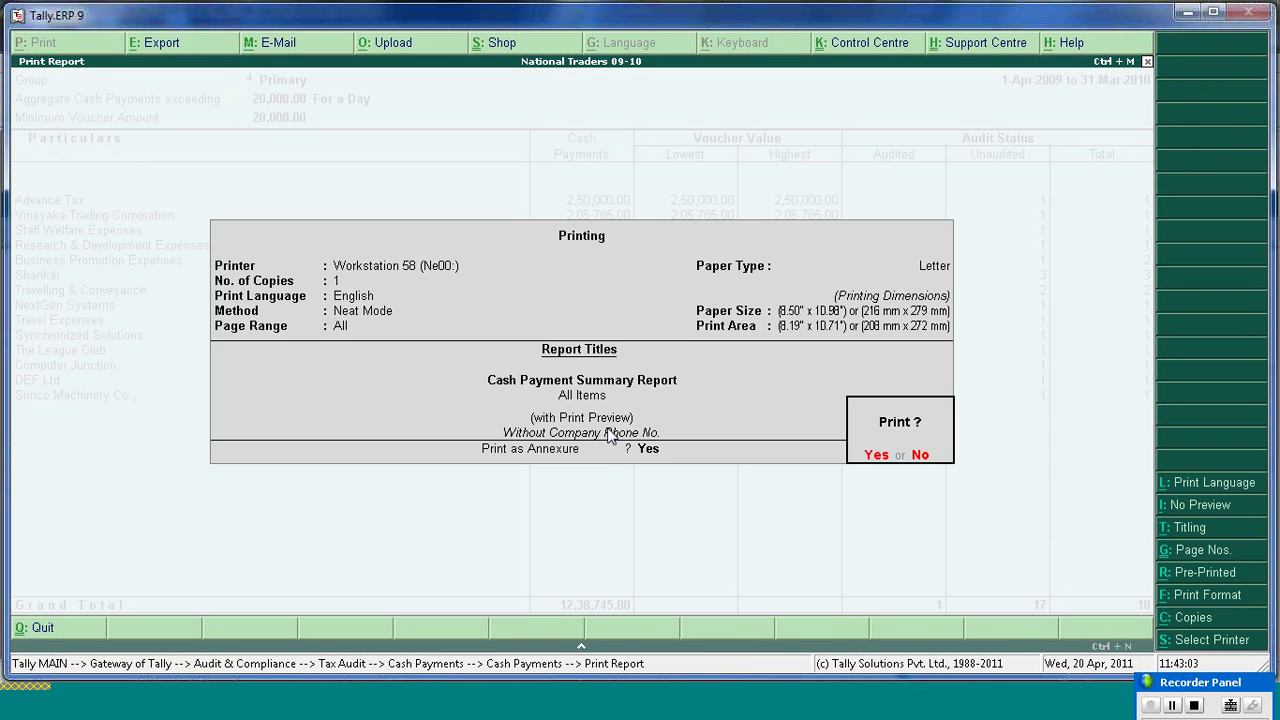
key("Return")
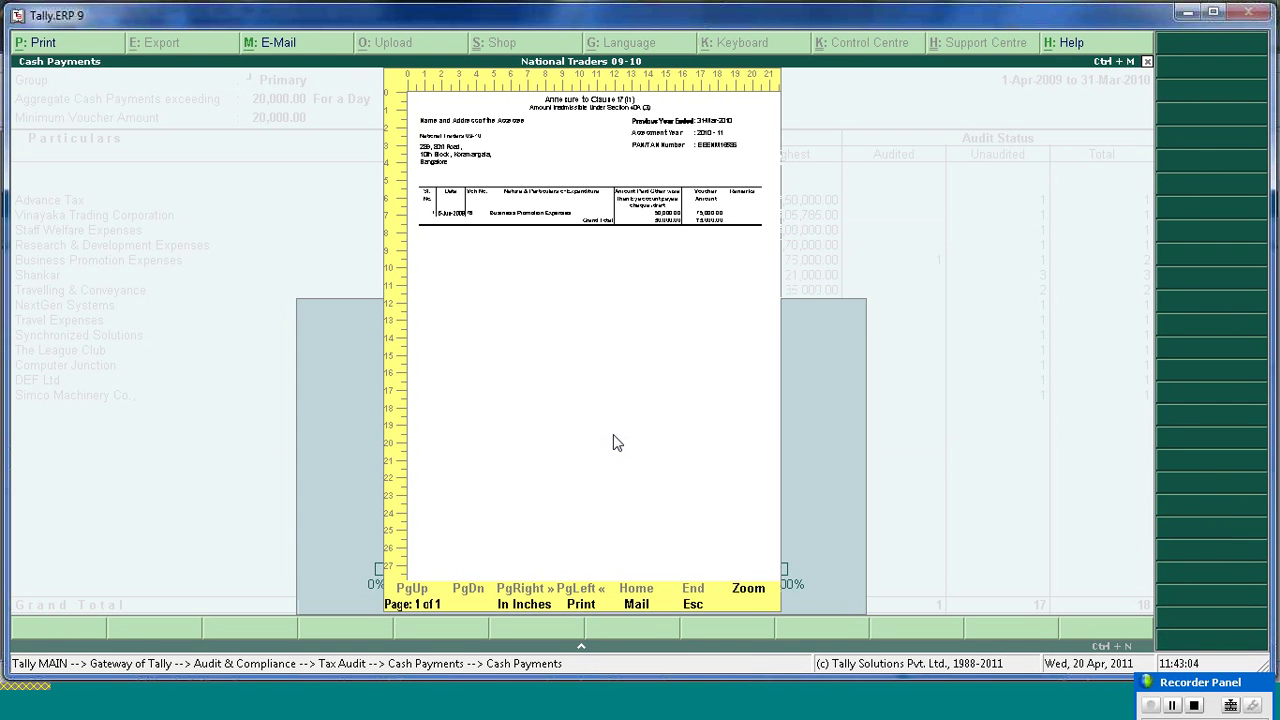
left_click(748, 592)
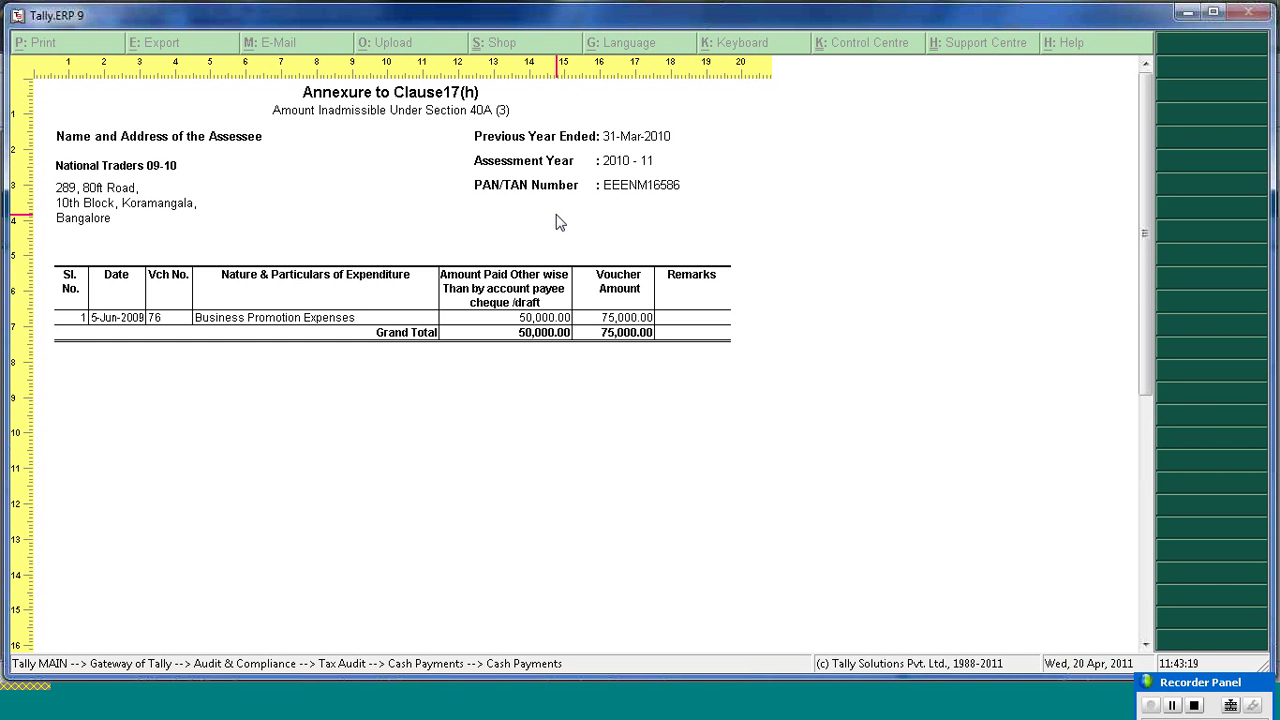
key("alt+z")
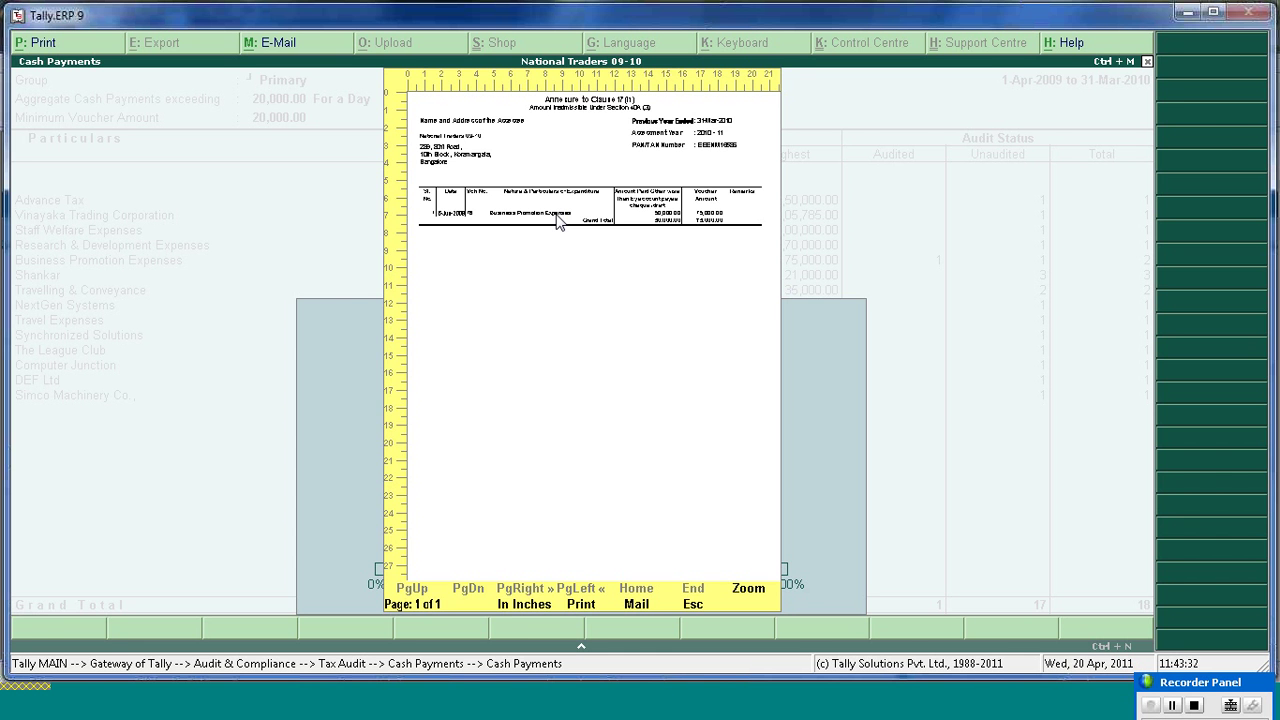
key("Escape")
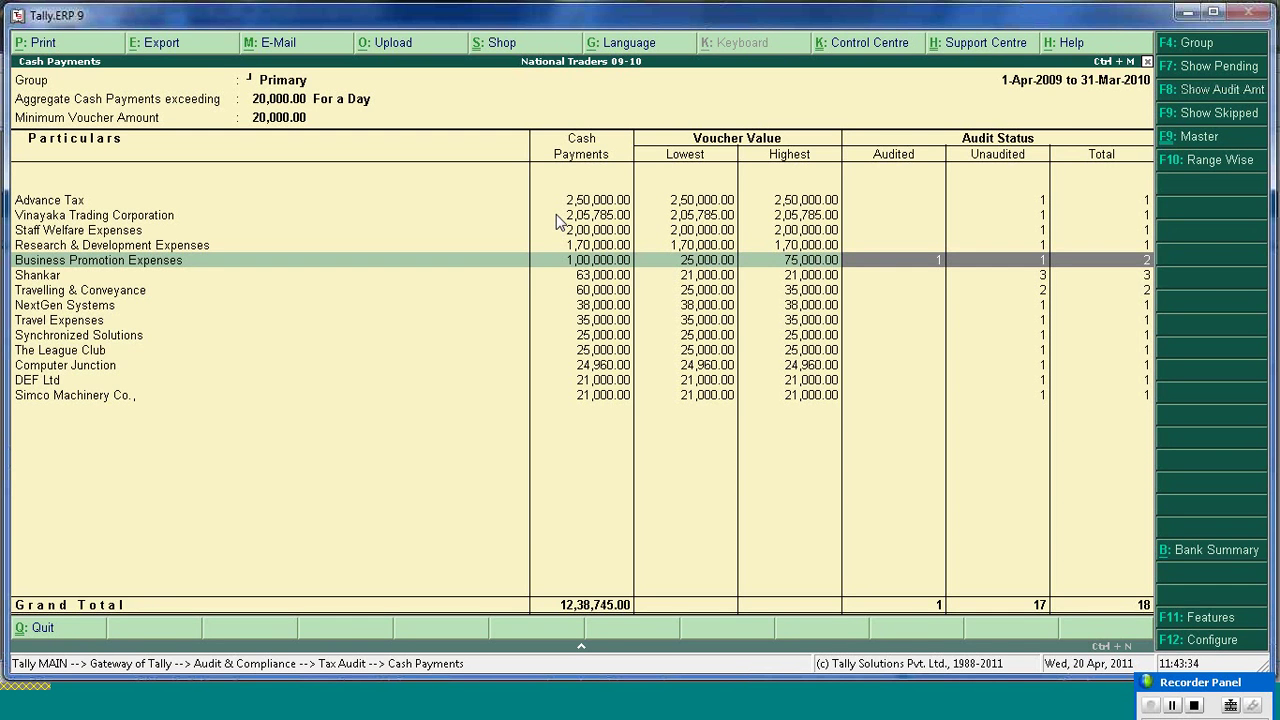
- Open the Advance Tax ledger for alteration from Cash Payments and add the skip-audit class Amount Inadmissible 40A(3) [Clause 17(H)]
key("Up")
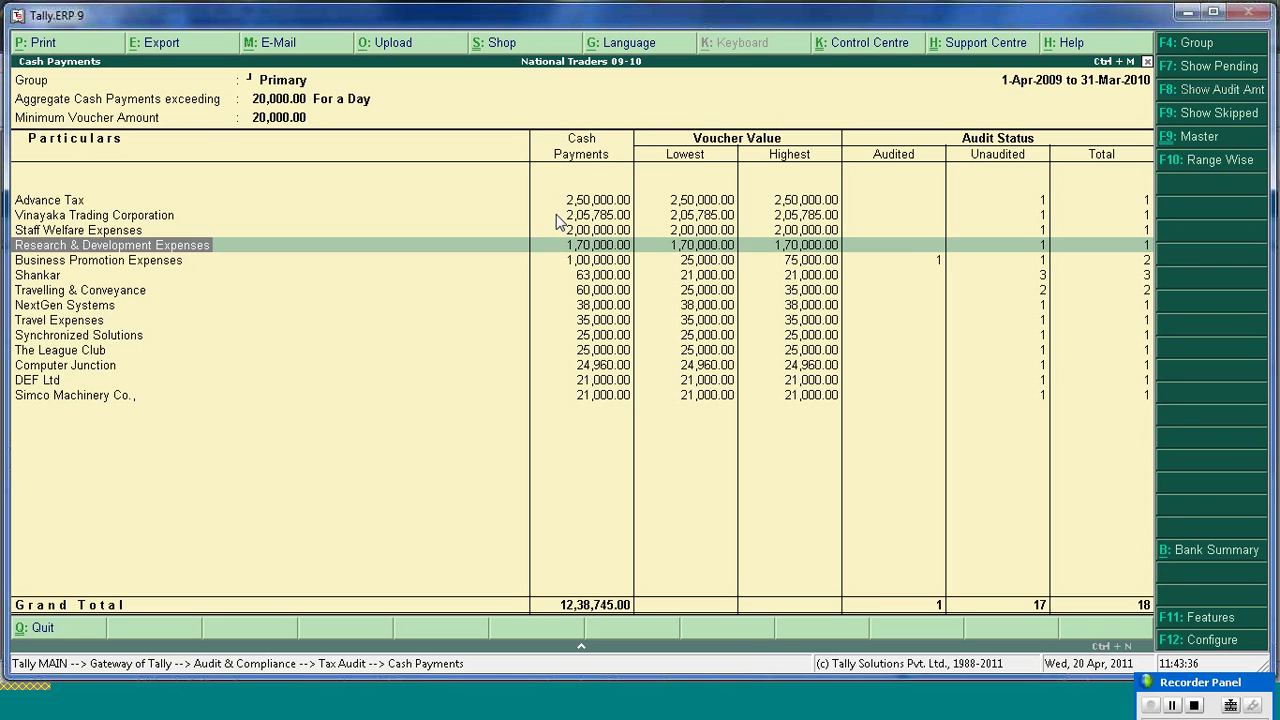
key("Up")
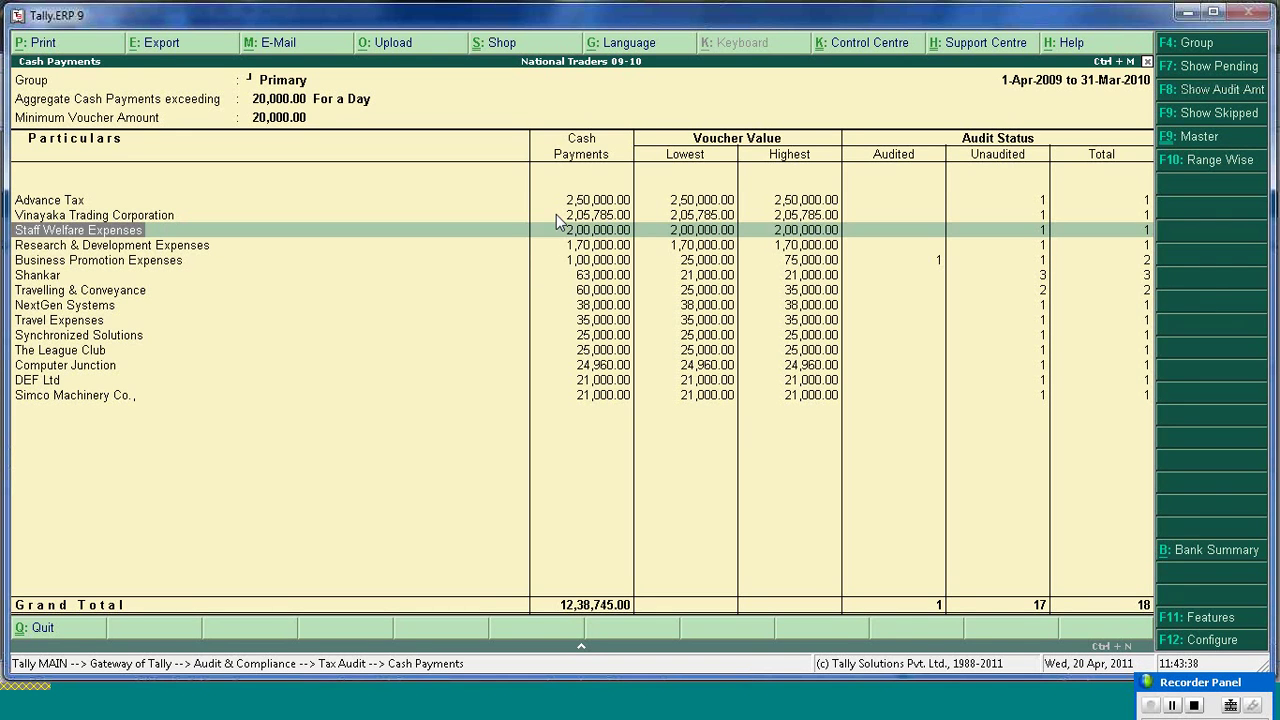
key("Up")
key("Up")
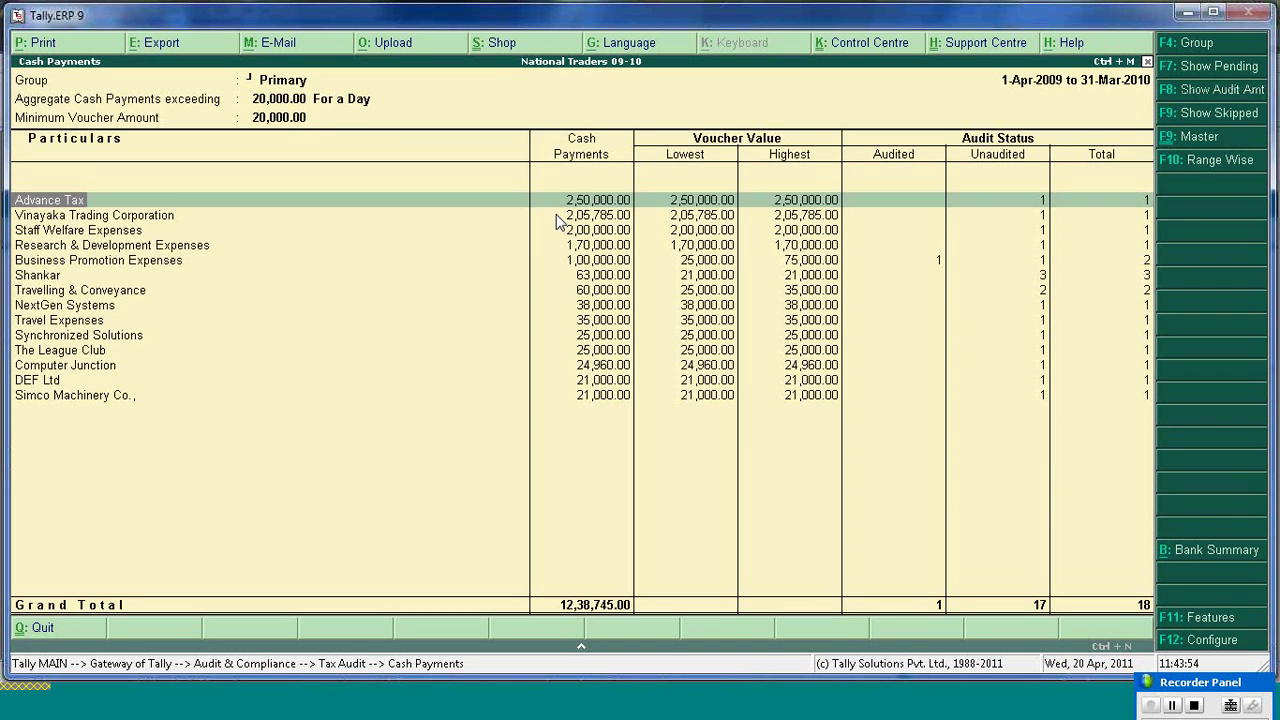
key("Down")
key("Up")
key("space")
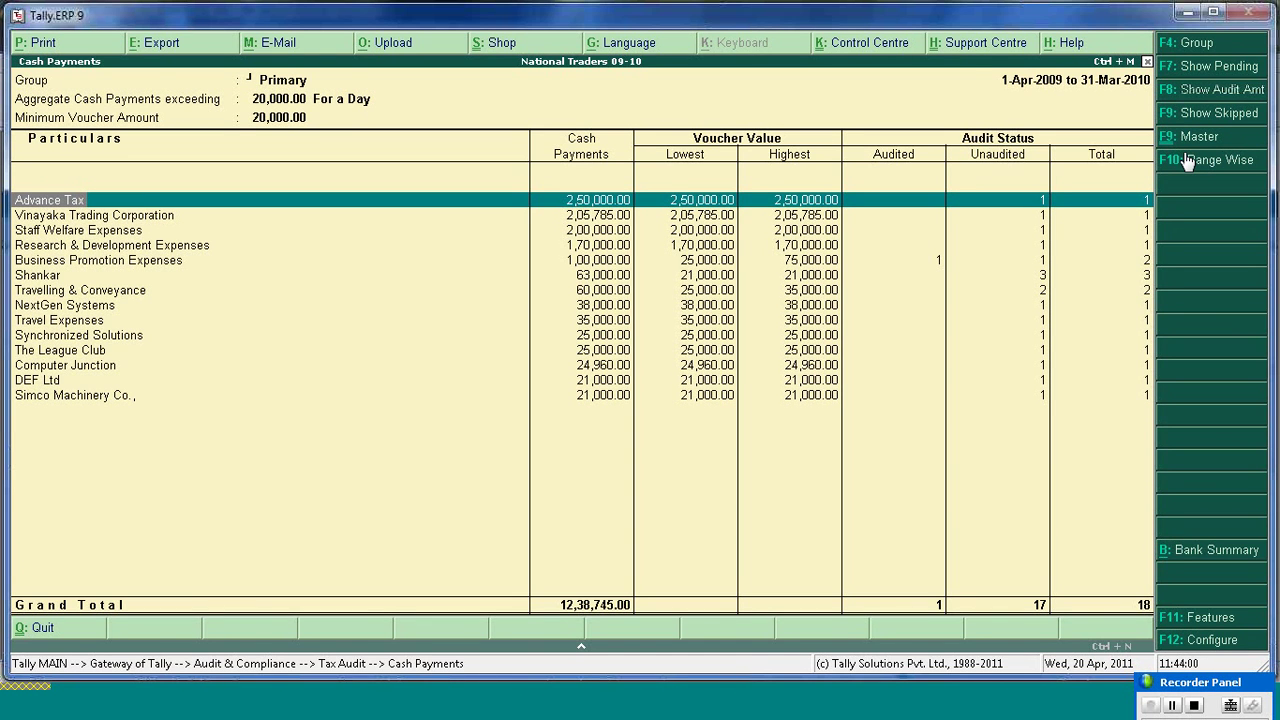
key("ctrl+Return")
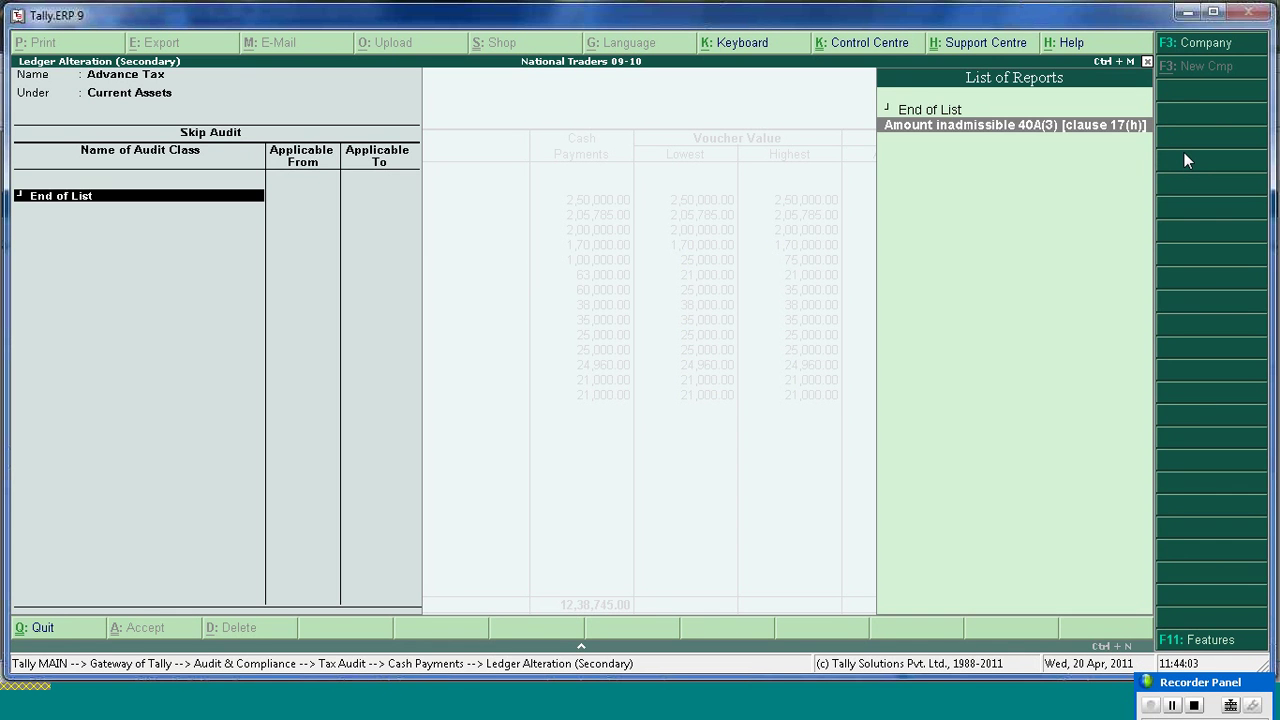
key("Return")
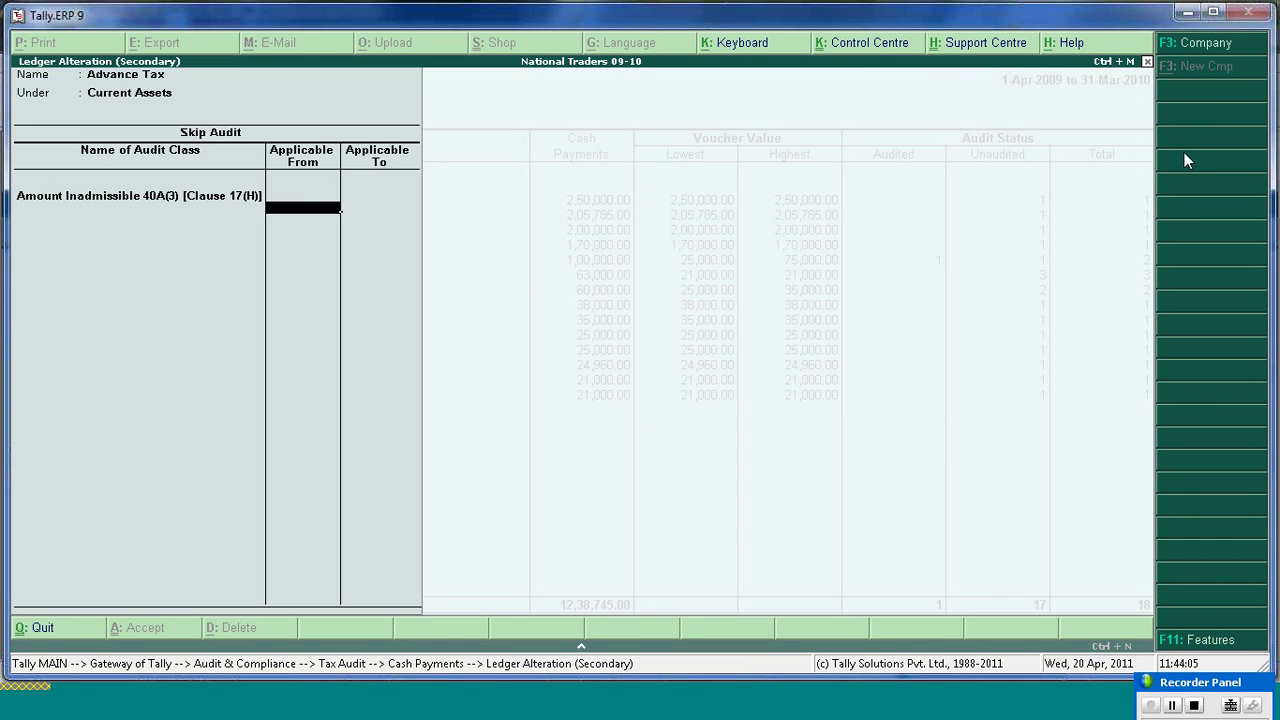
- Make the Advance Tax skip-audit class applicable from 1-4-2009 to 31-3-2010, save the ledger, and return to the Cash Payments list
type("1 Apr 09")
key("Return")
type("31")
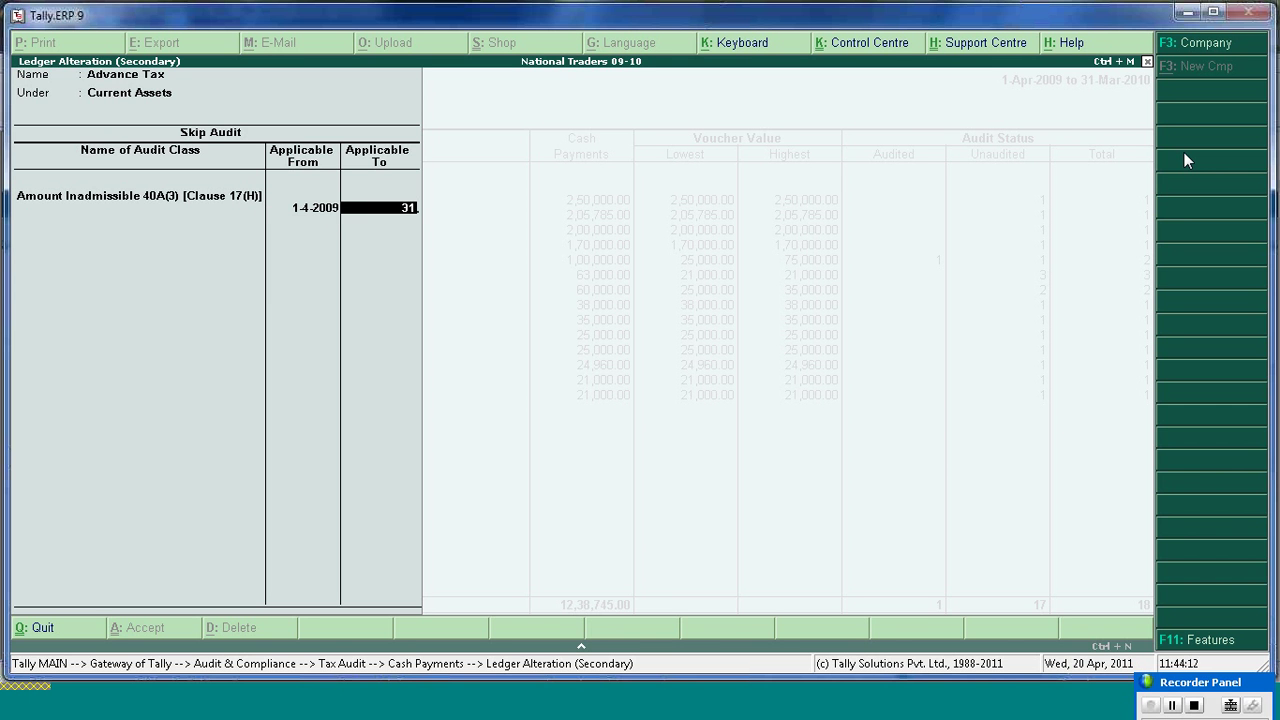
type(" Mar 2010")
key("Return")
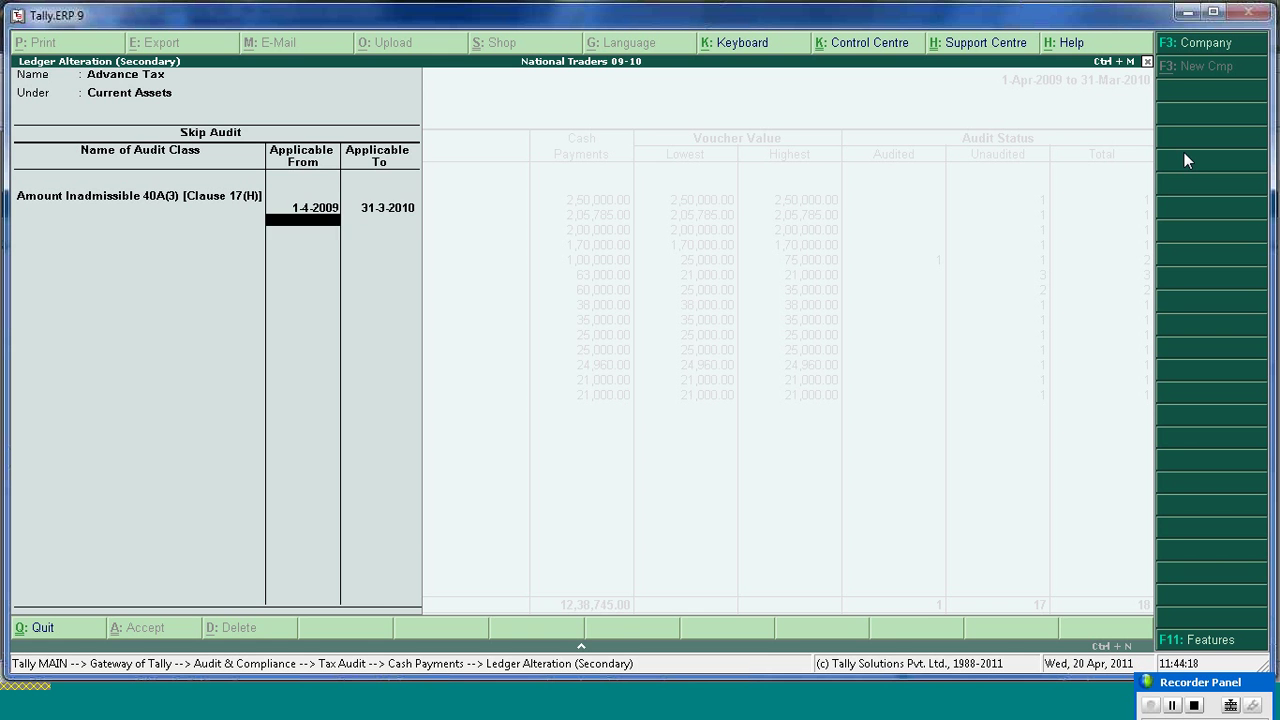
key("Return")
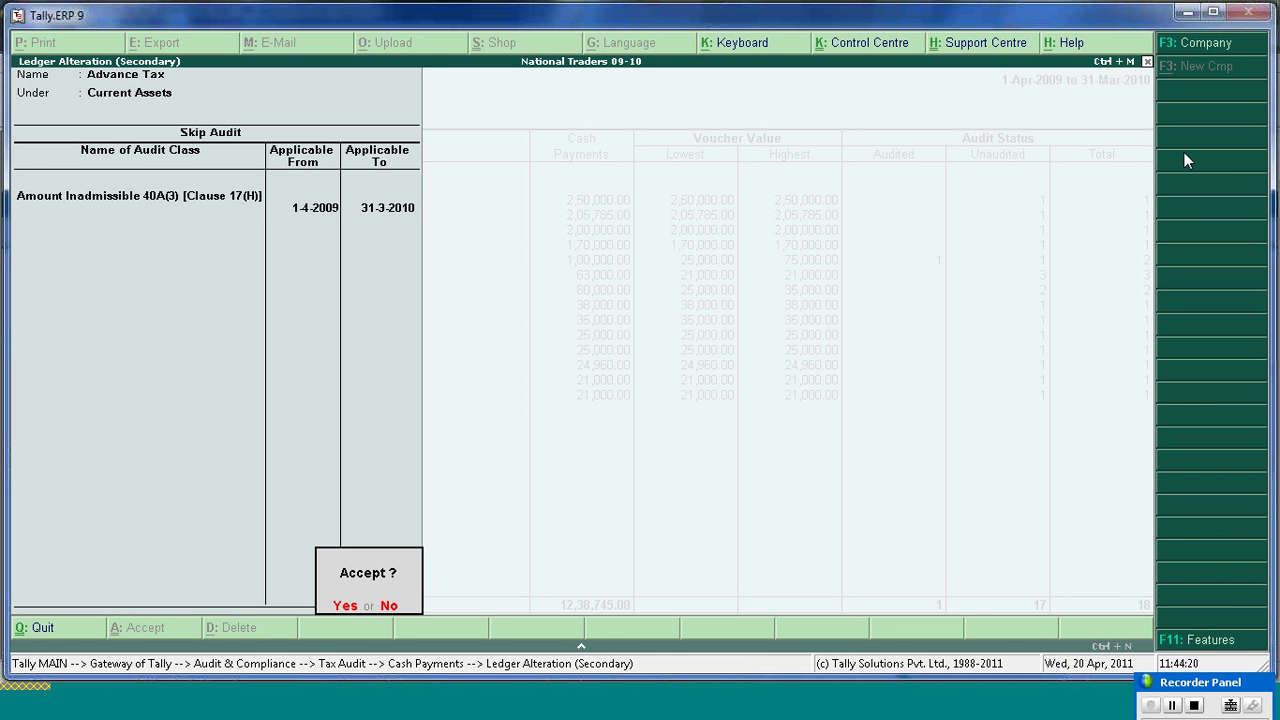
key("Return")
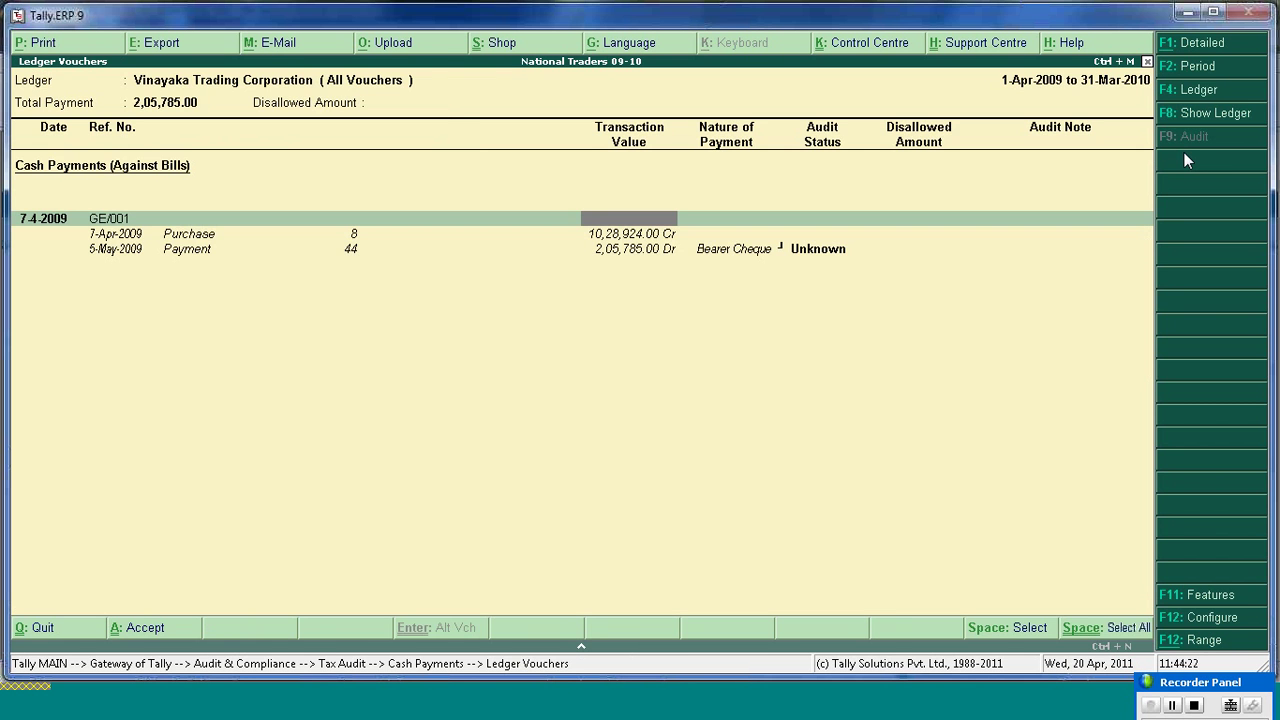
key("Escape")
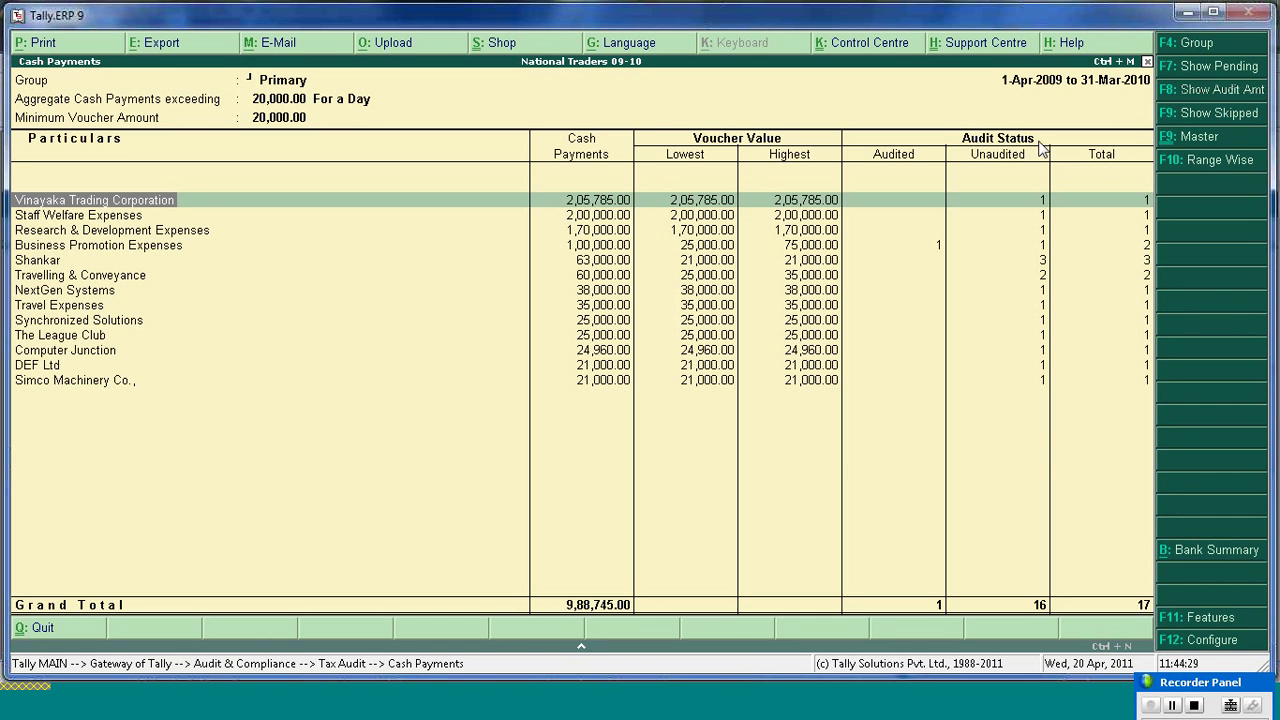
- Show the skipped ledgers in Cash Payments and check the clause 17(h) annexure again in an enlarged print preview
left_click(1195, 113)
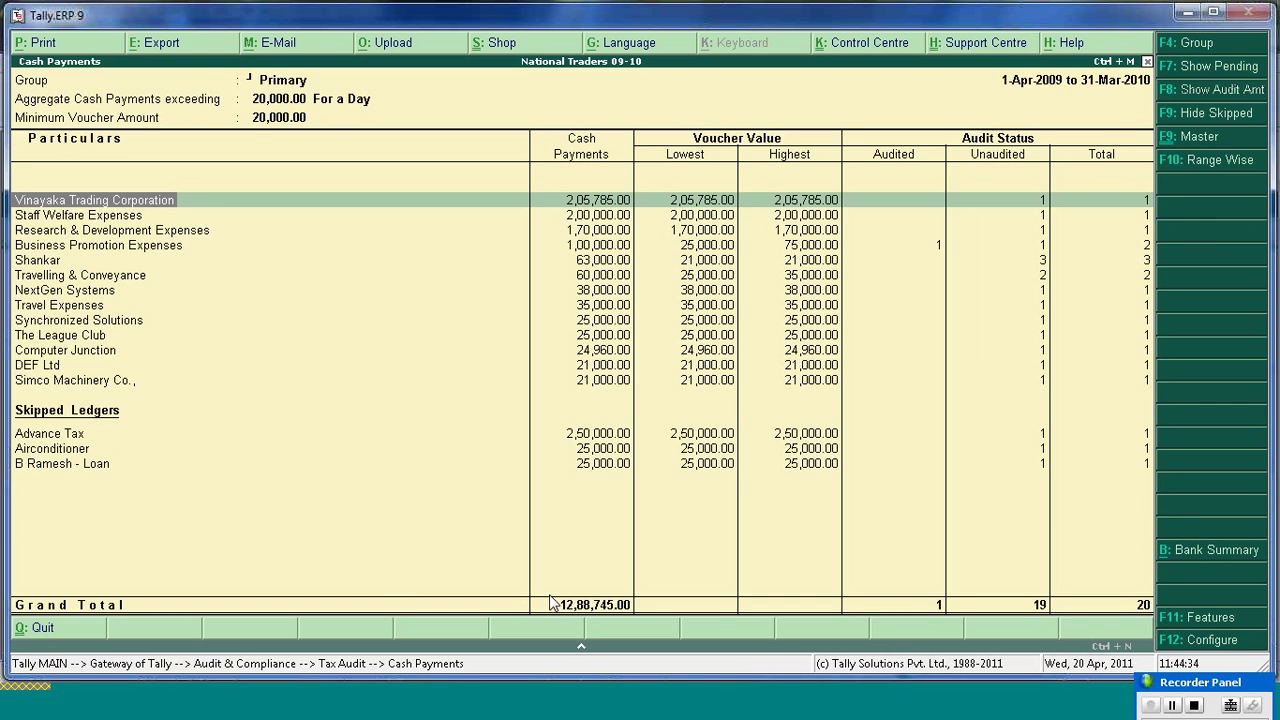
key("alt+p")
key("Return")
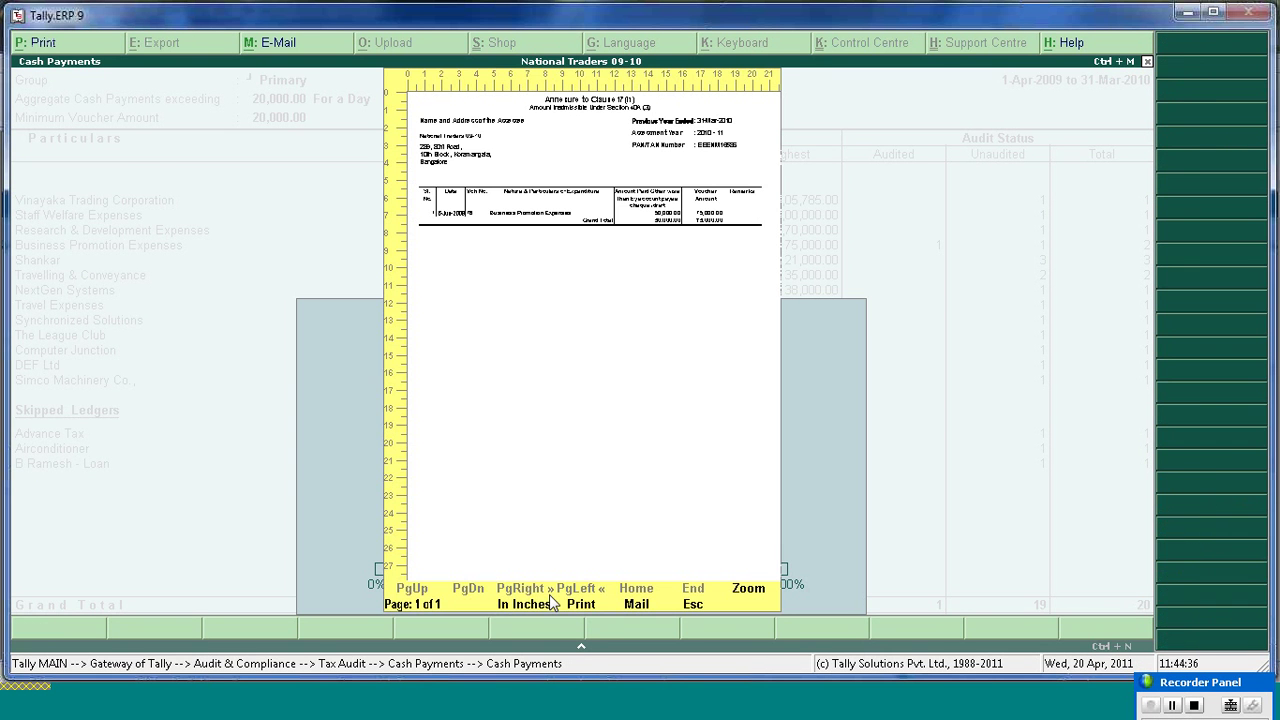
left_click(745, 596)
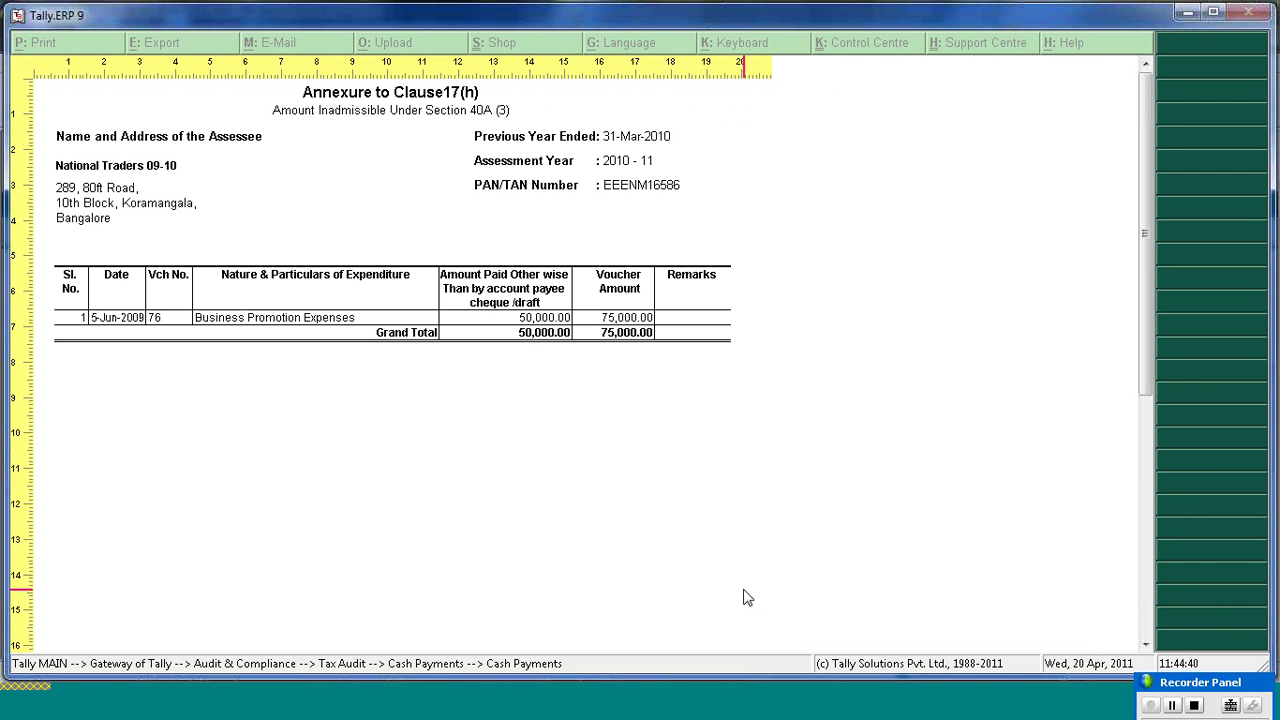
left_click(745, 597)
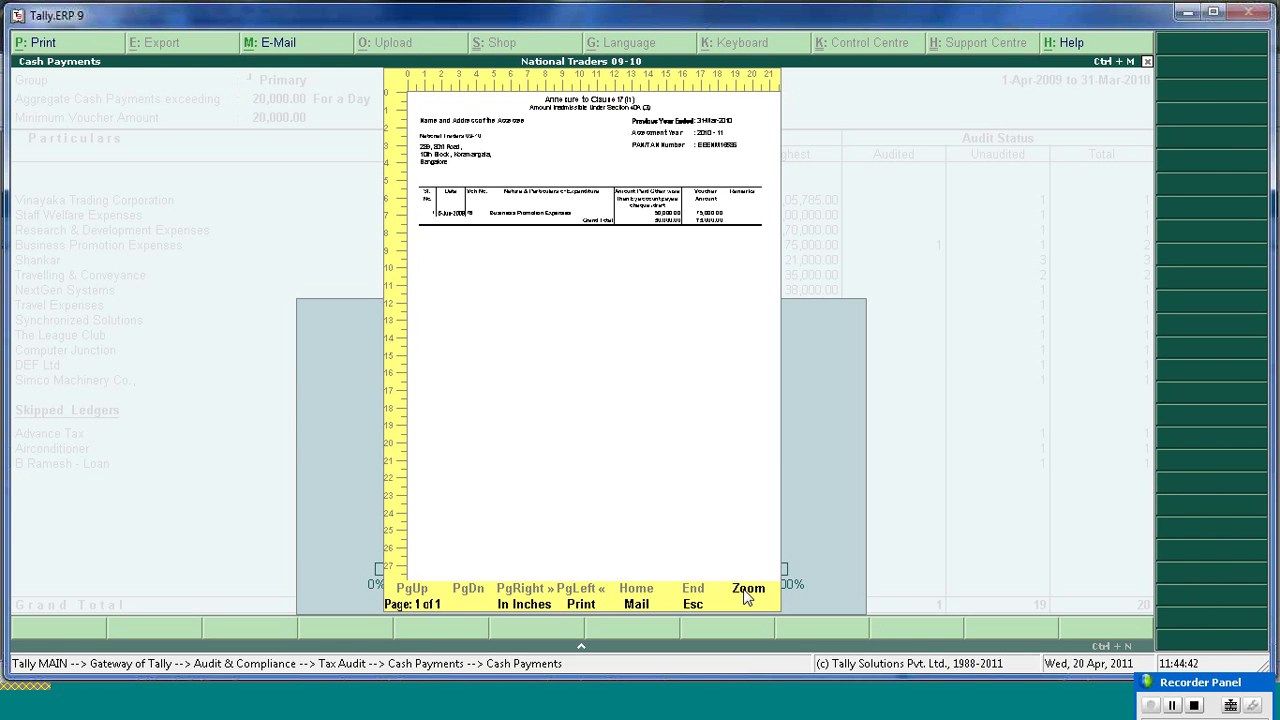
key("Escape")
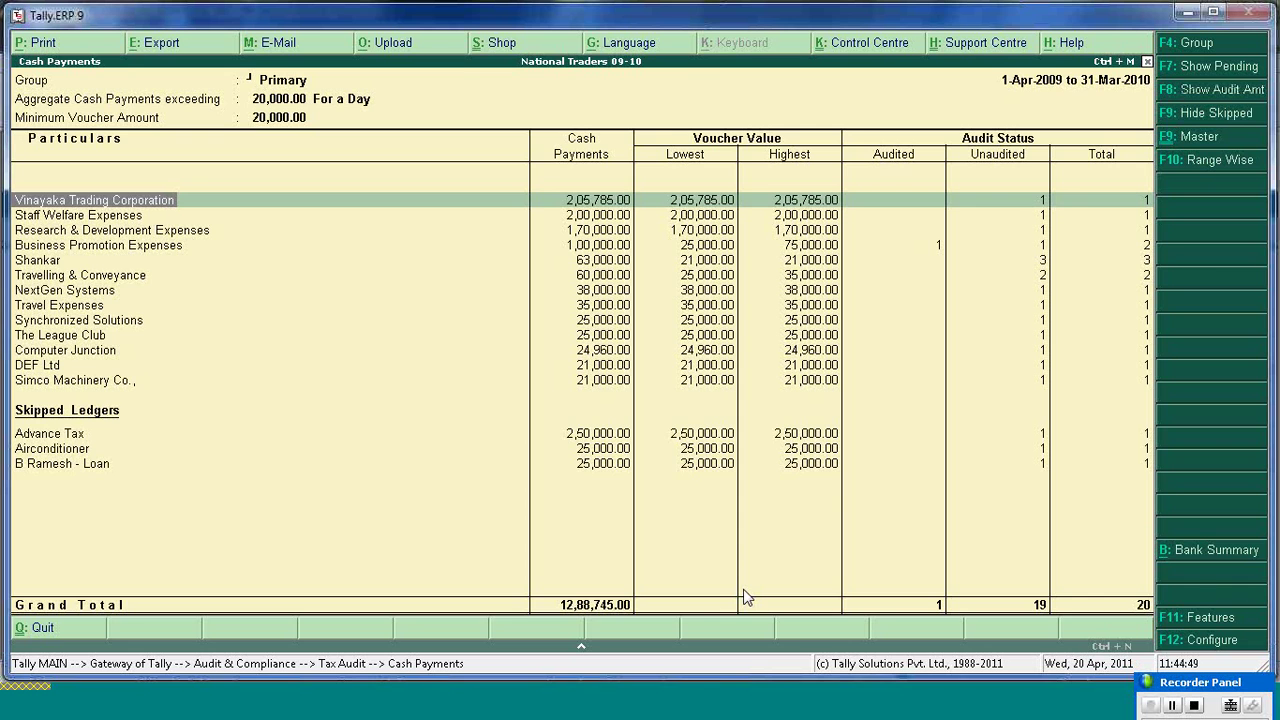
- Return to the Form 3CD annexures and open the clause 24(a) Loans / Deposits Accepted report
key("Escape")
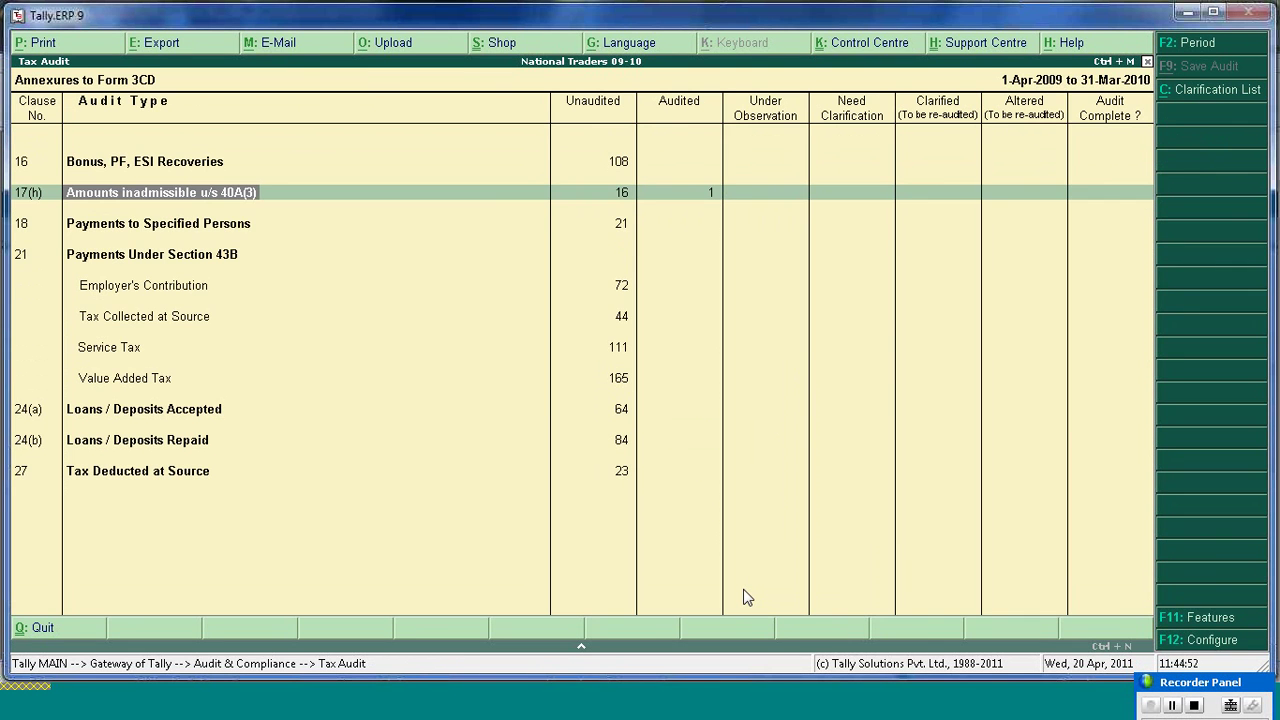
key("Down")
key("Down")
key("Down")
key("Down")
key("Down")
key("Down")
key("Down")
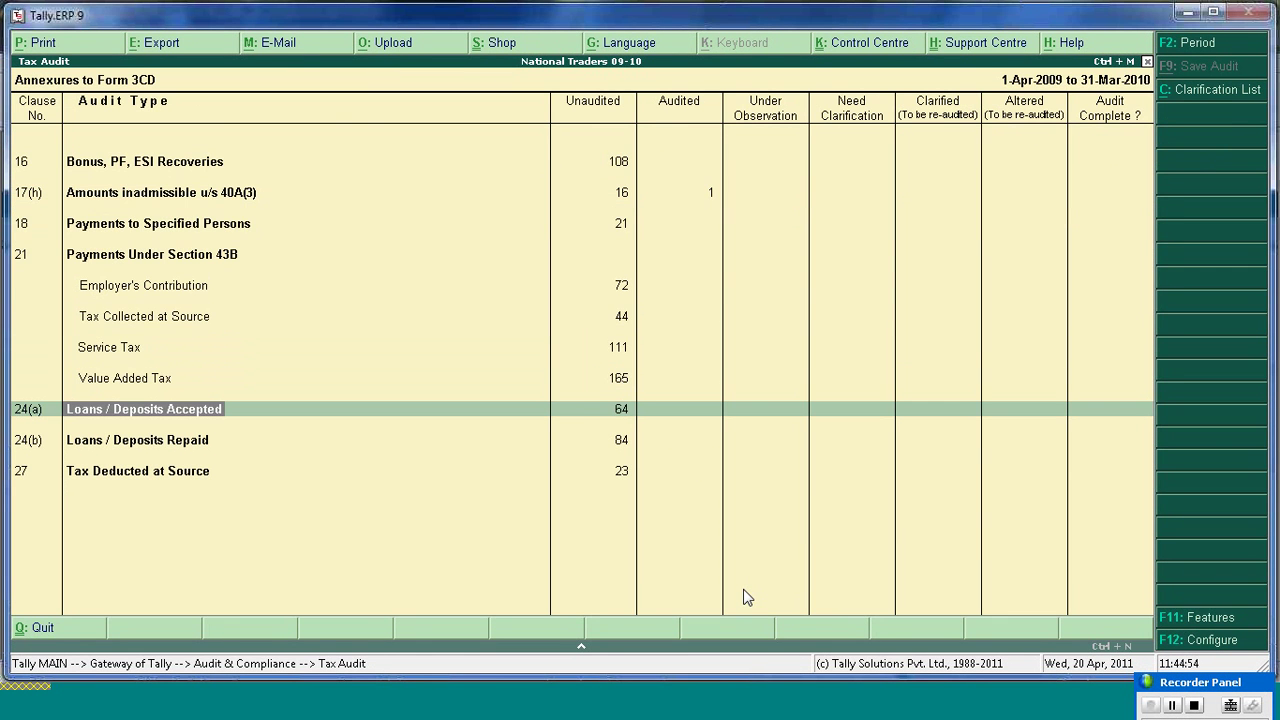
key("Return")
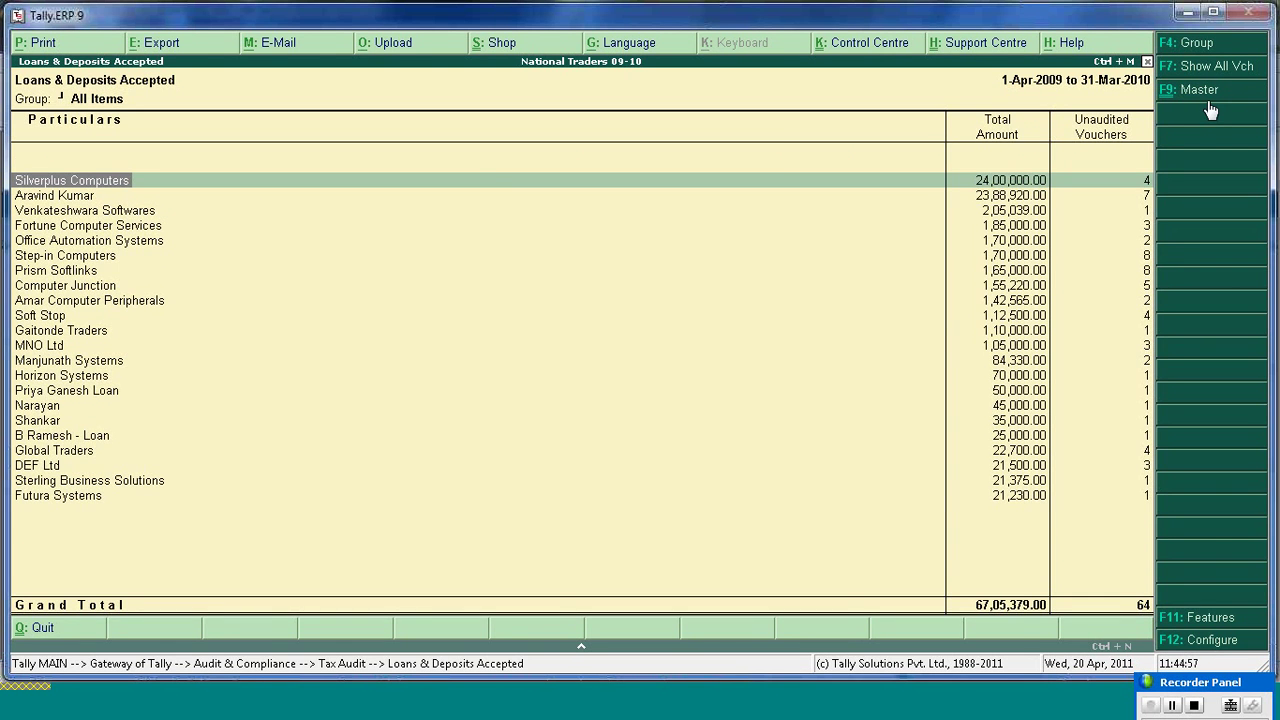
- Limit the Loans & Deposits Accepted report to the Loans (Liability) group
left_click(1209, 49)
key("Down")
key("Down")
key("Down")
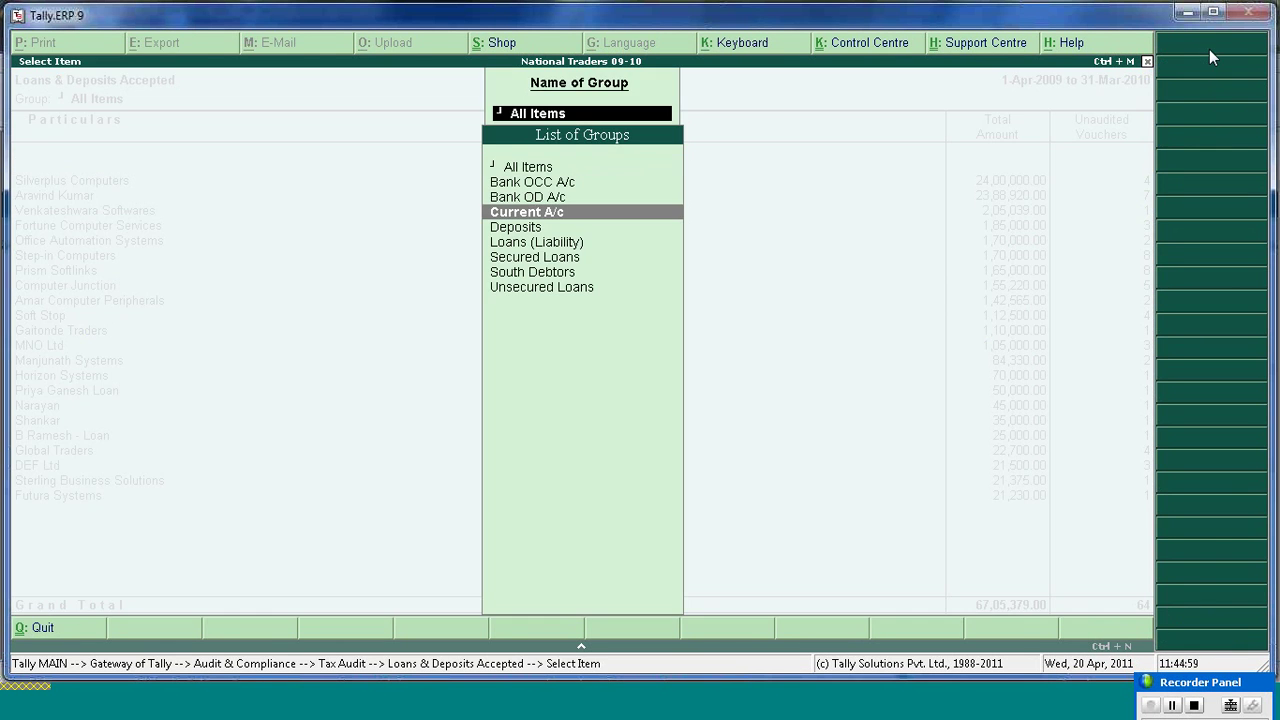
key("Down")
key("Down")
key("Down")
key("Up")
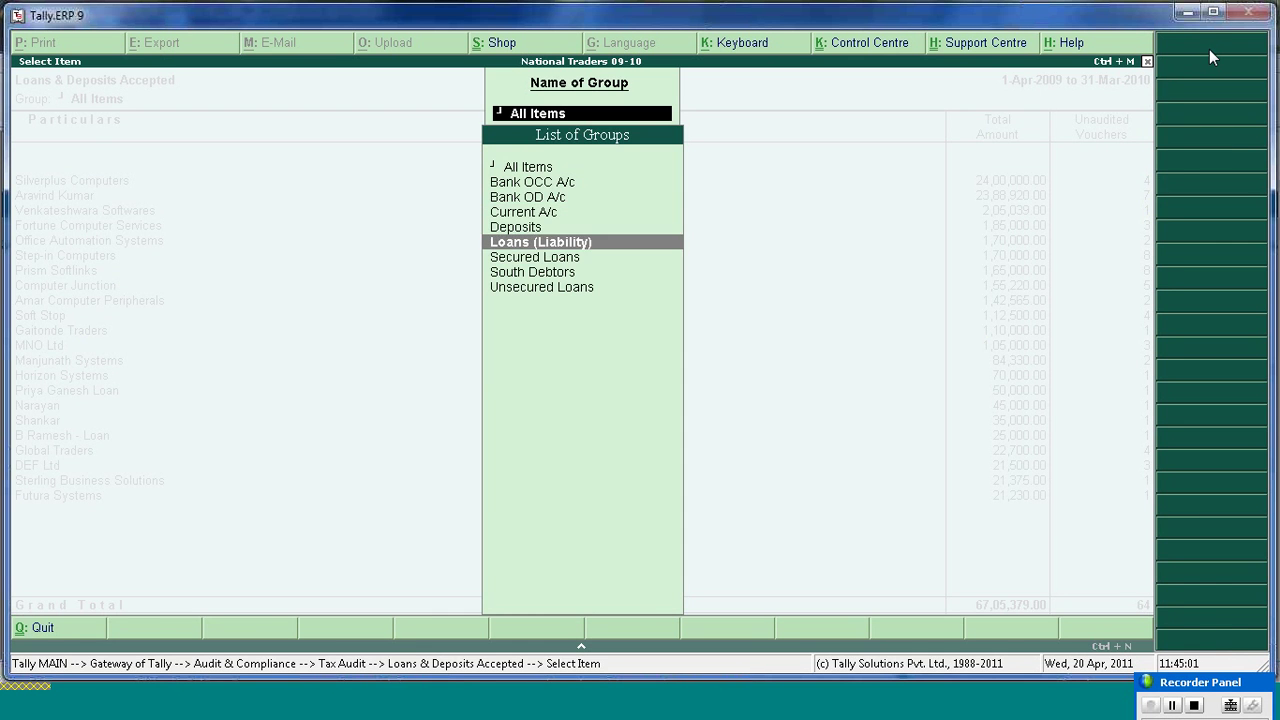
key("Return")
- Open the unaudited vouchers of MNO Ltd and look at the voucher range filter without applying one
key("Return")
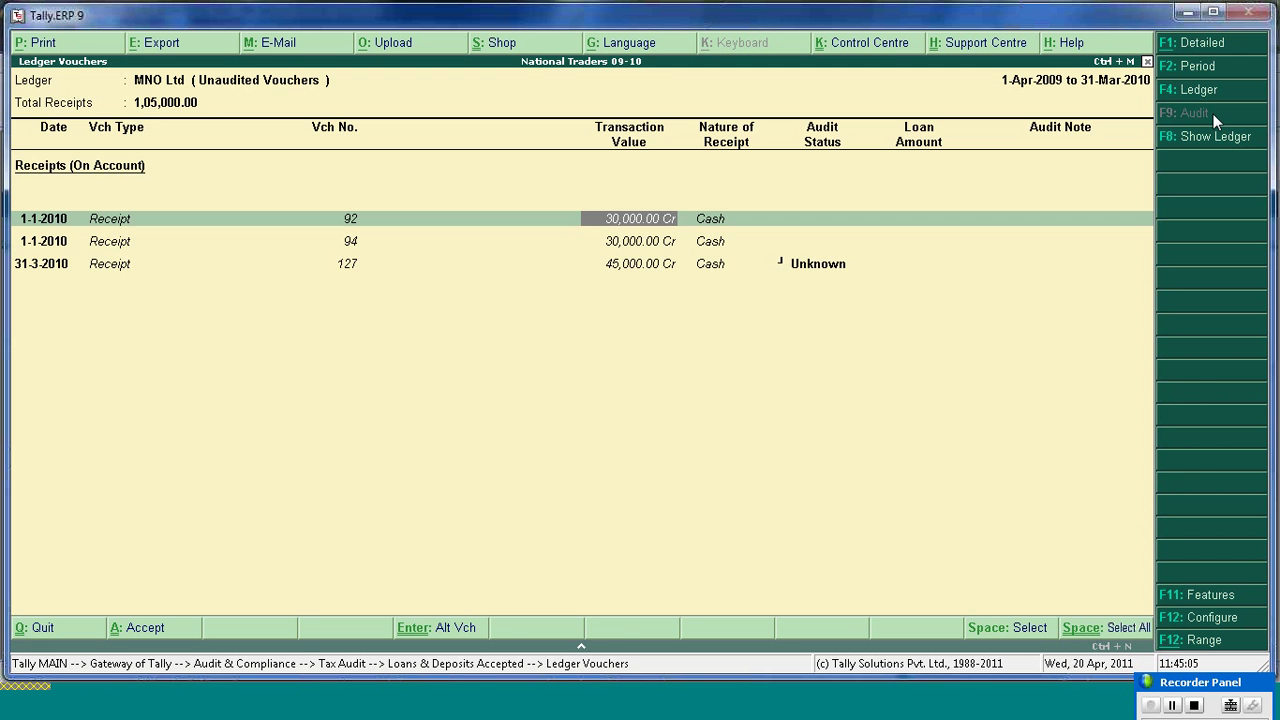
left_click(1201, 644)
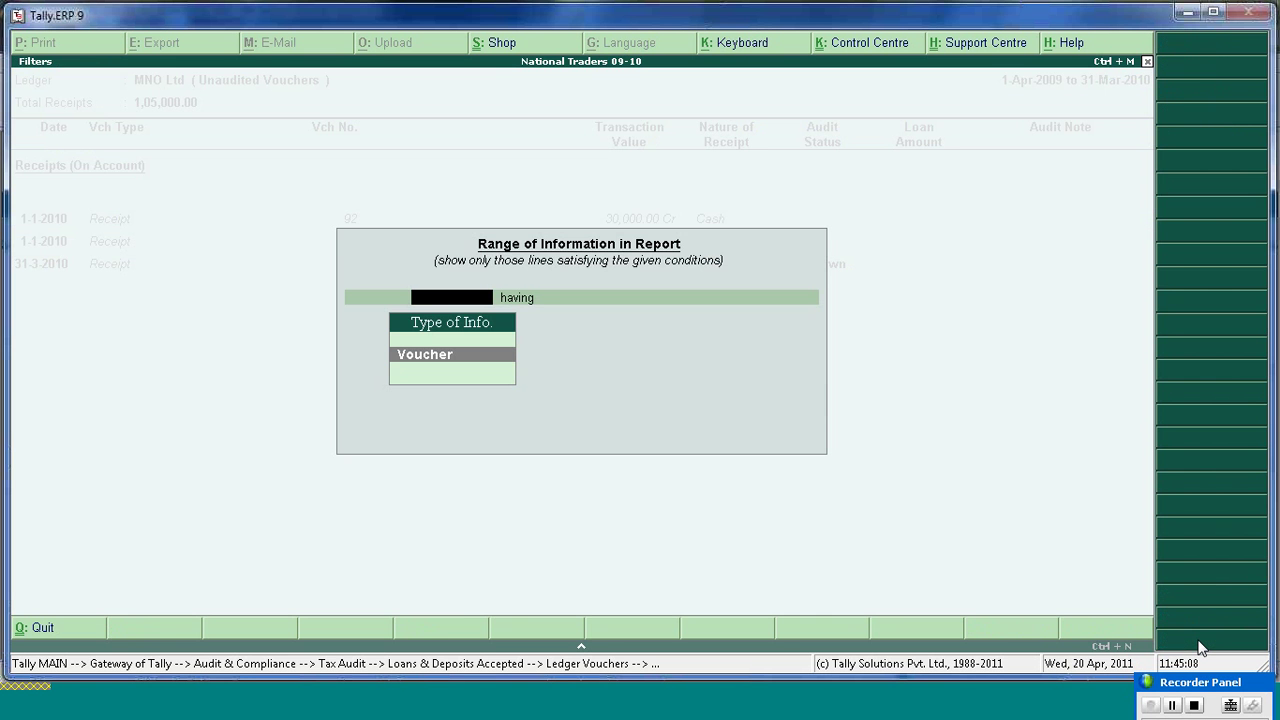
key("Escape")
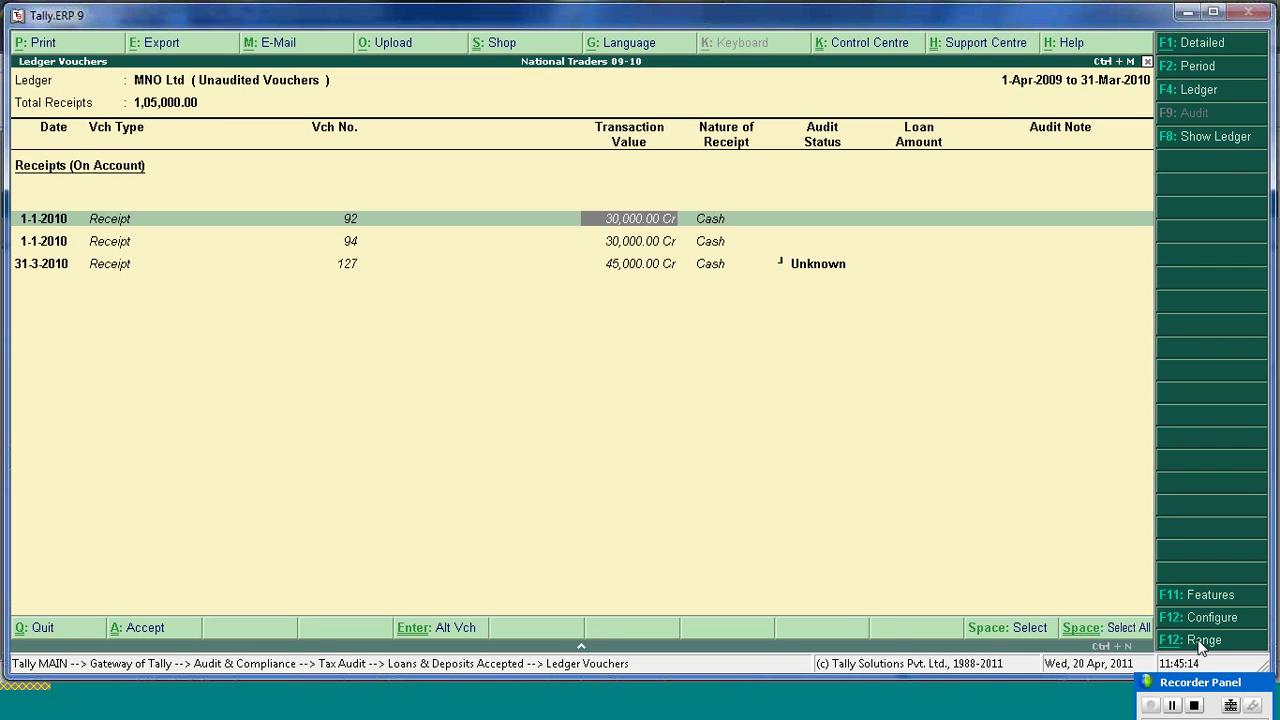
- Look through the audit status options for MNO Ltd's receipt voucher 92 dated 1-1-2010 and leave the audit details without saving
key("Return")
key("Down")
key("Down")
key("Down")
key("Down")
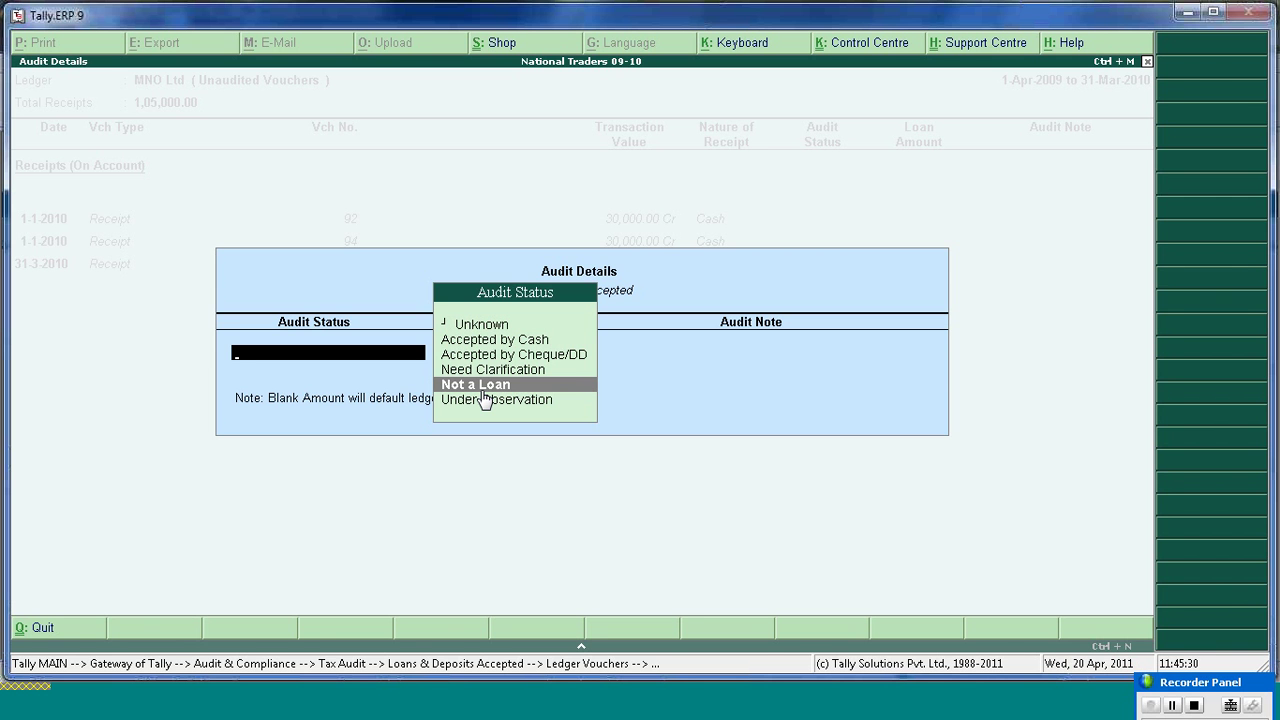
key("Escape")
key("Return")
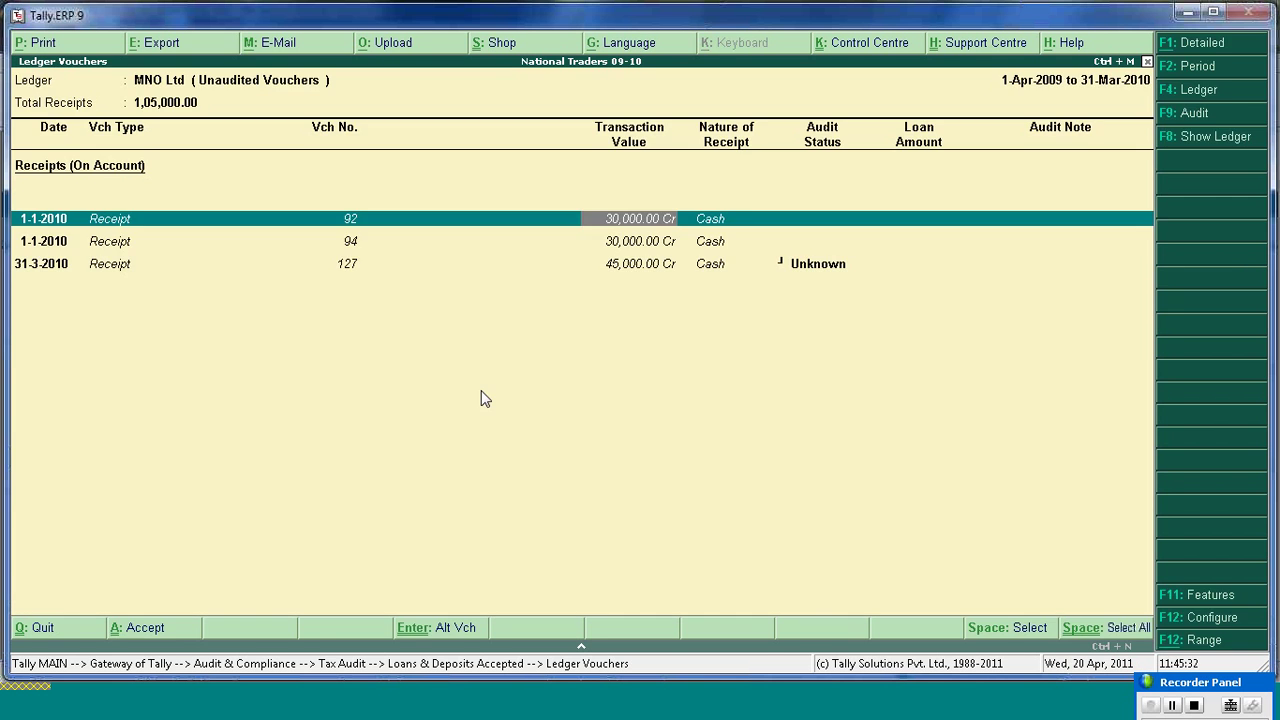
- Preview the Loans & Deposits Accepted report as the Annexure to Clause 24(a), examine its columns enlarged, and return to the Form 3CD annexures
key("Escape")
key("alt+p")
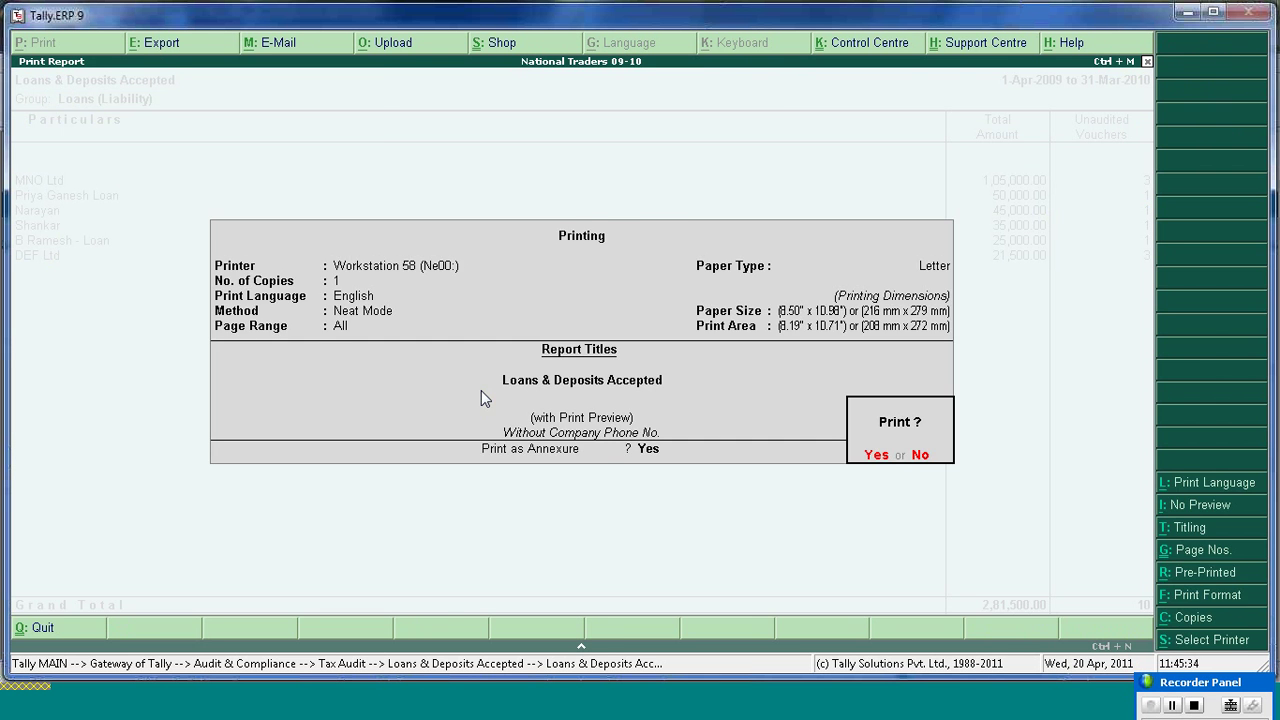
key("Return")
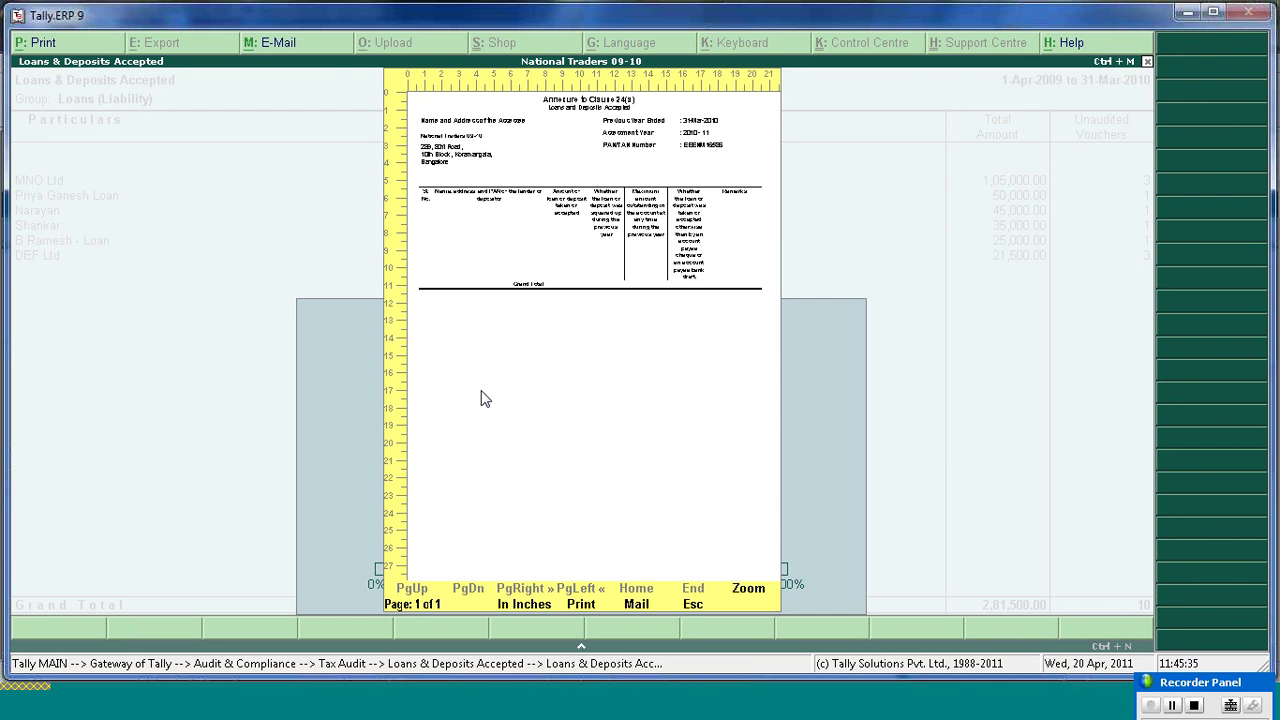
left_click(747, 590)
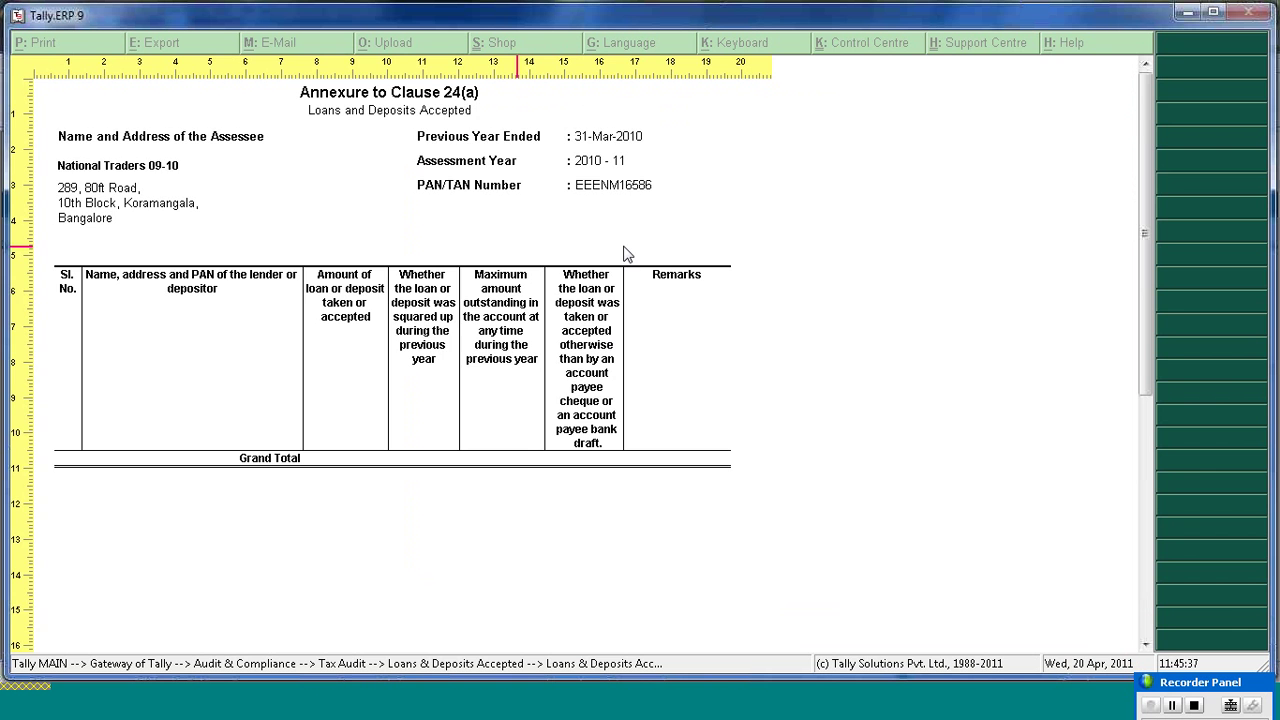
key("alt+z")
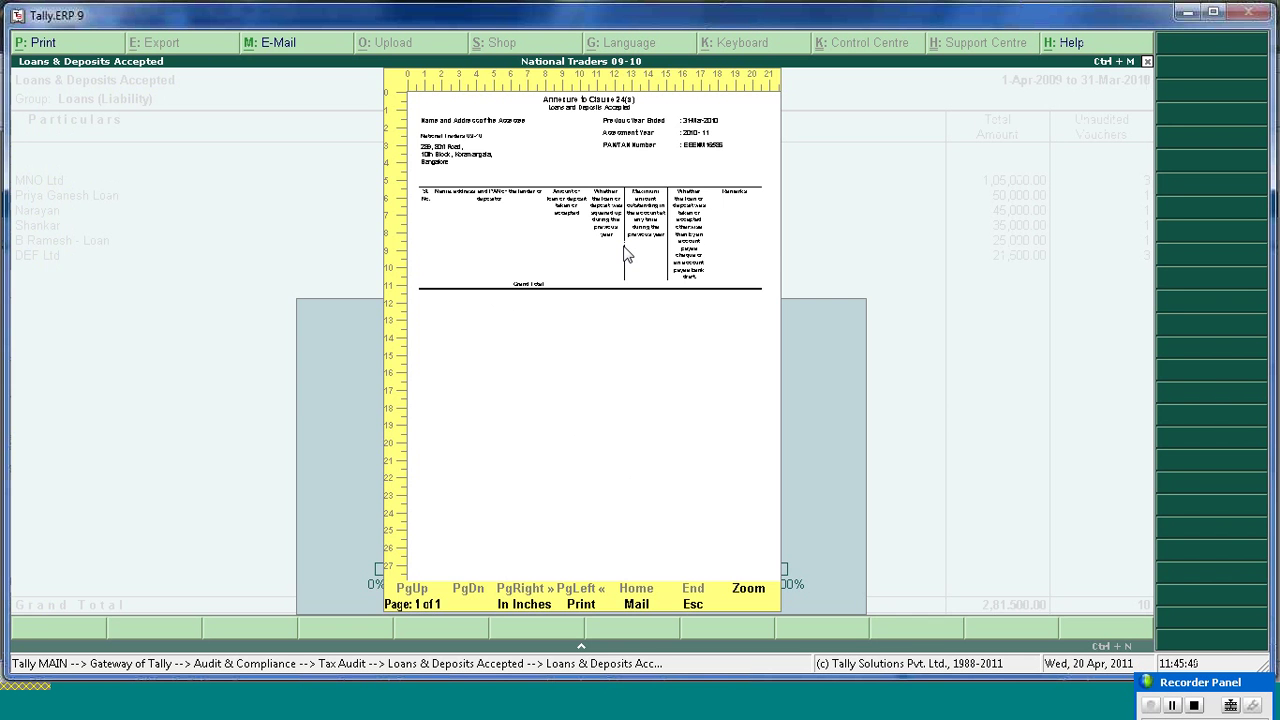
key("Escape")
key("Escape")
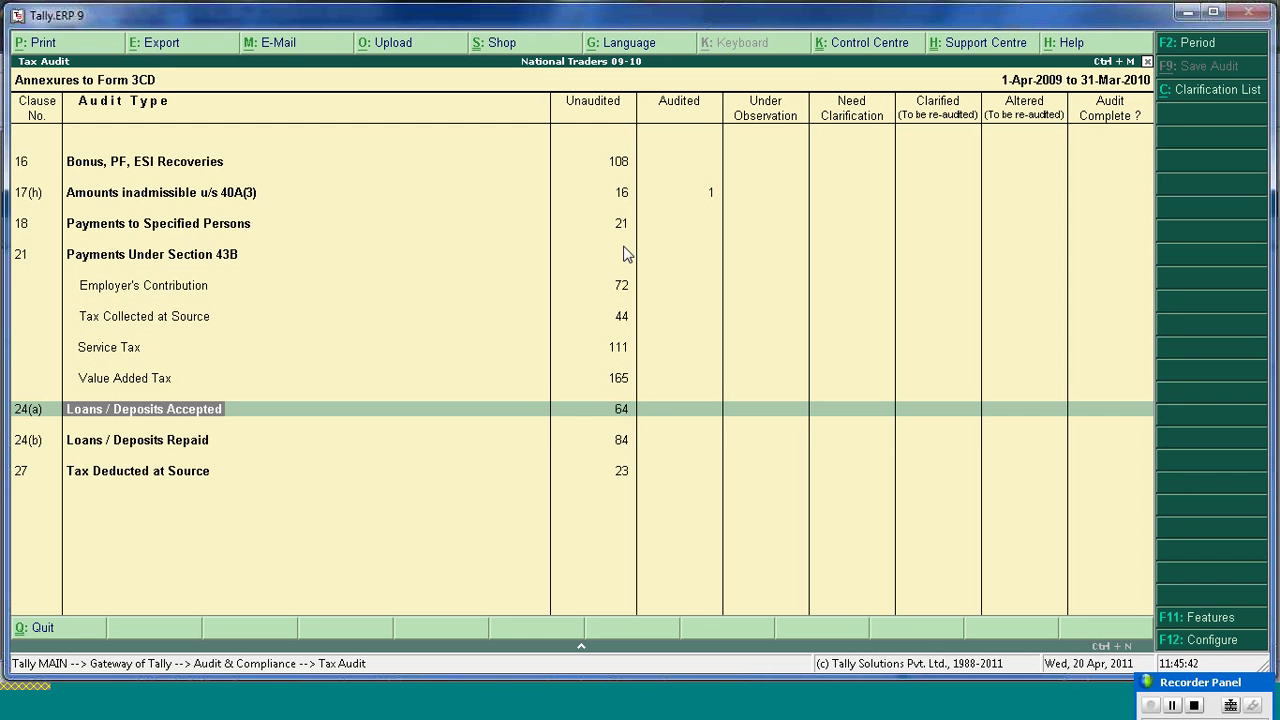
- Open the clause 24(b) Loans / Deposits Repaid report and limit it to the Loans (Liability) group
left_click(140, 447)
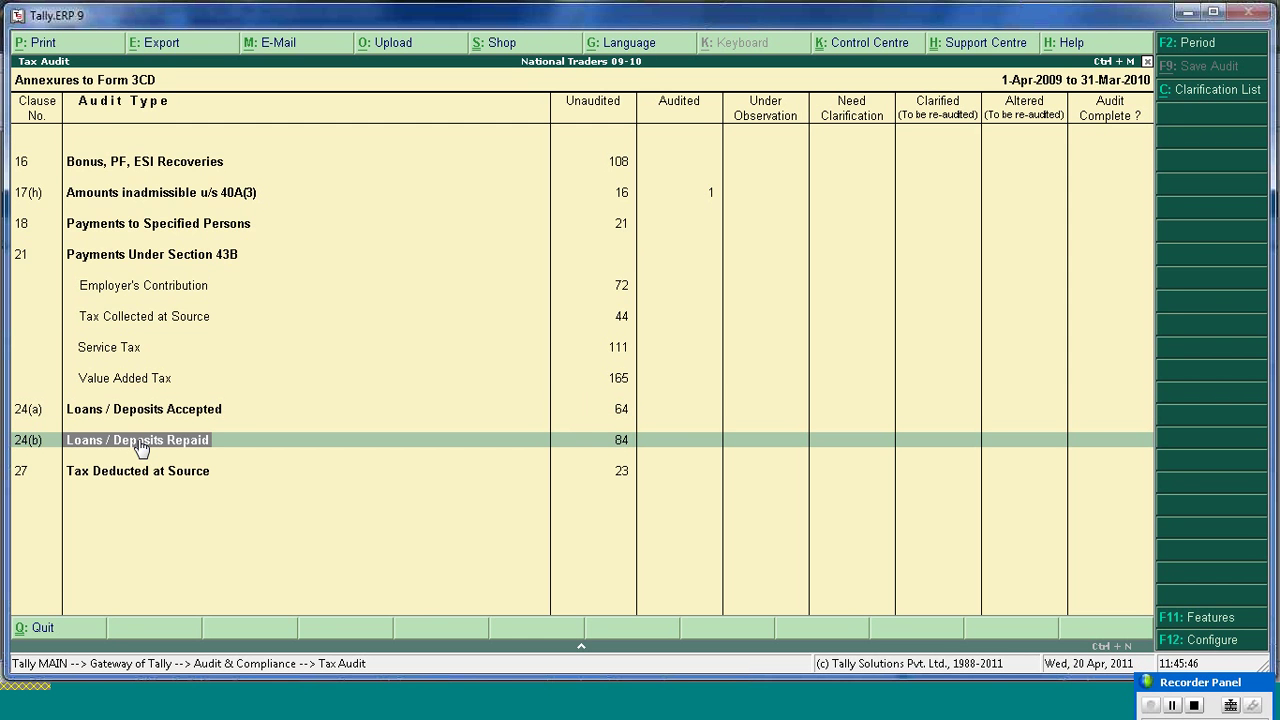
key("Return")
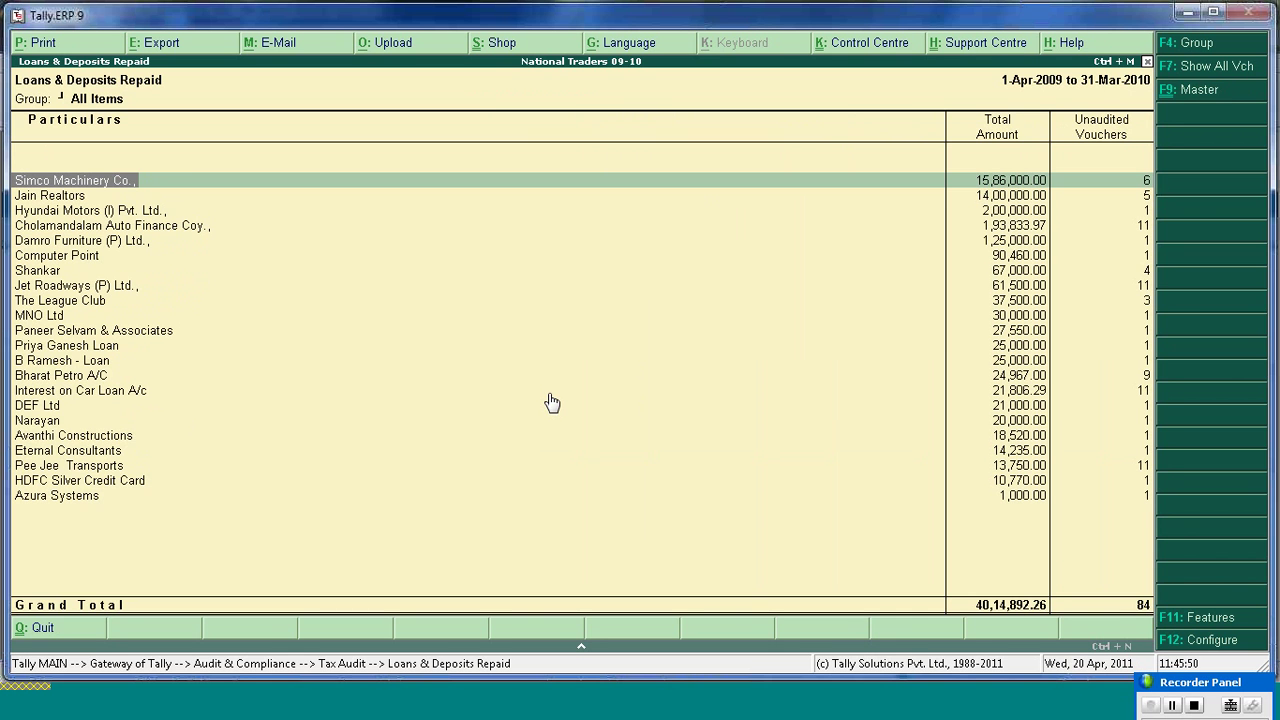
left_click(1205, 52)
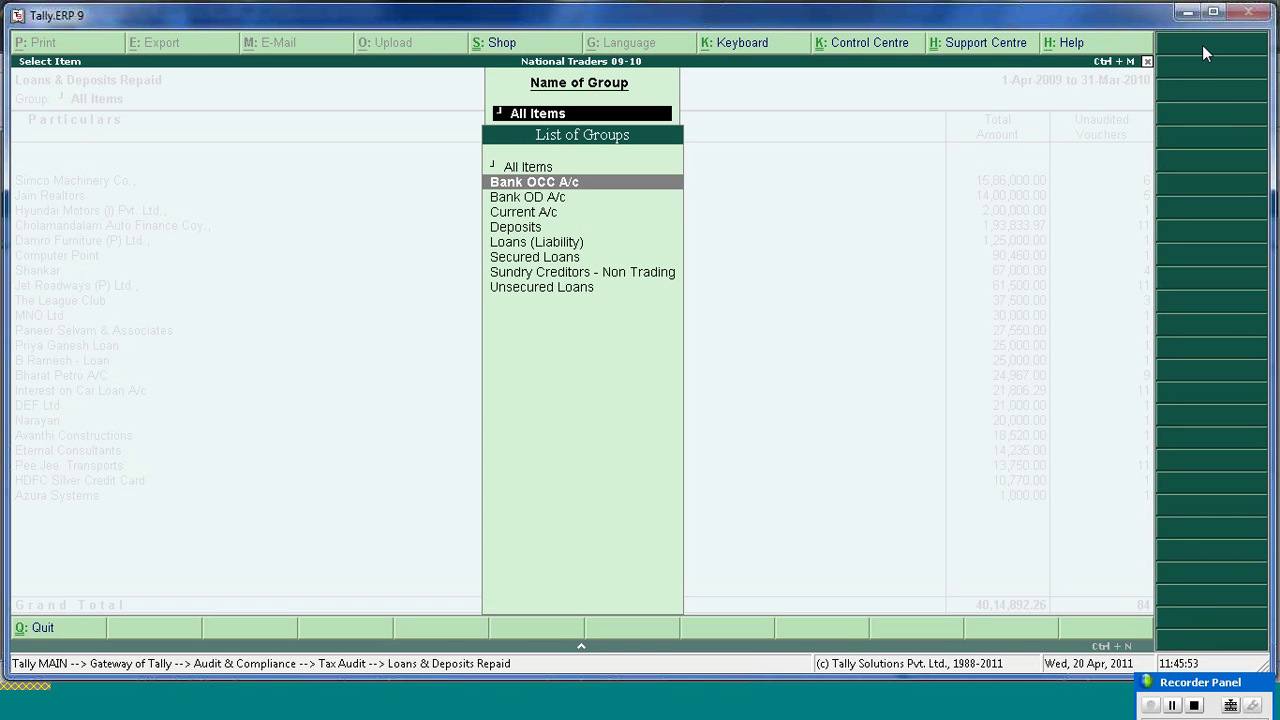
key("Down")
key("Down")
key("Down")
key("Down")
key("Return")
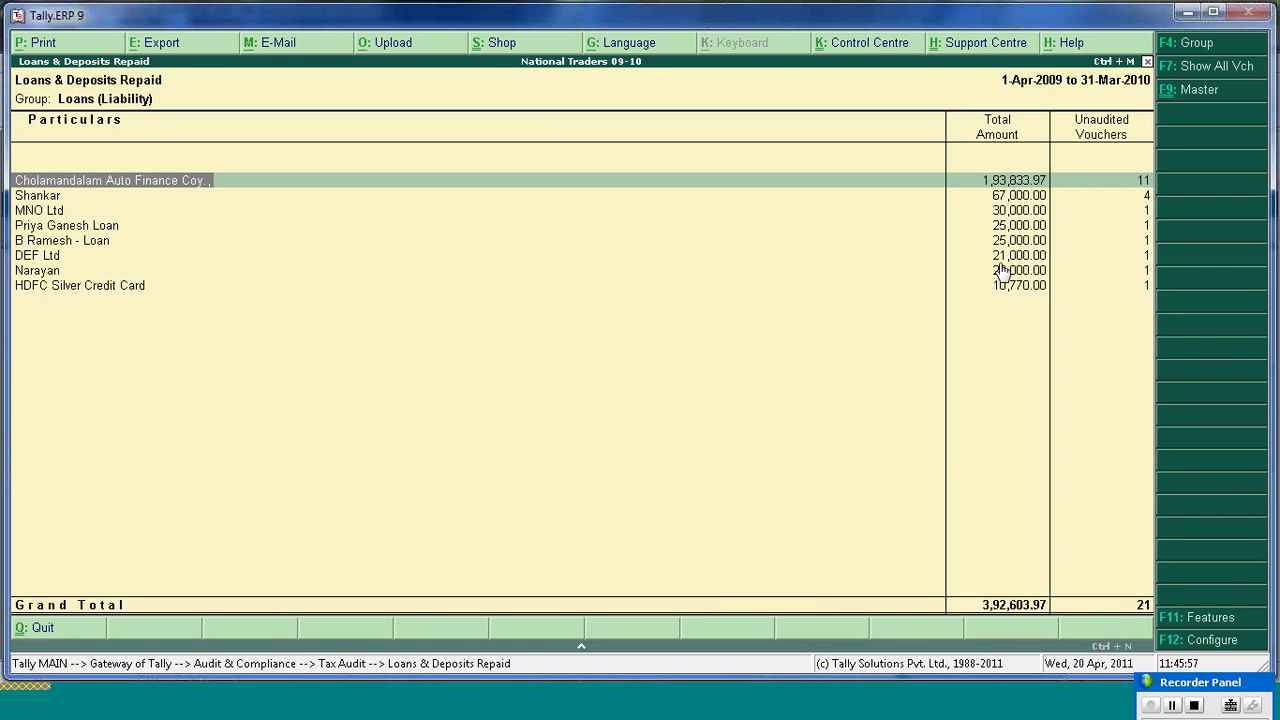
- Look at the unaudited vouchers of Cholamandalam Auto Finance Coy. and their range filter, leaving without applying a condition
key("Down")
key("Down")
key("Down")
key("Down")
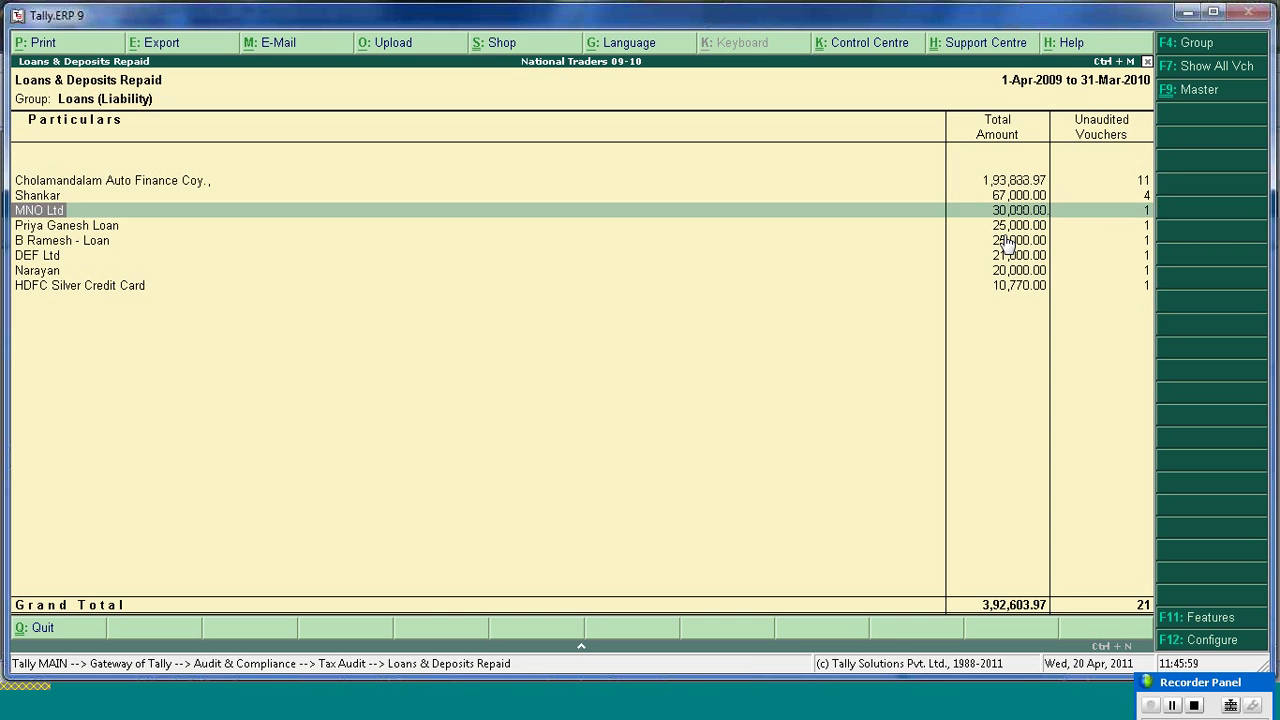
key("Up")
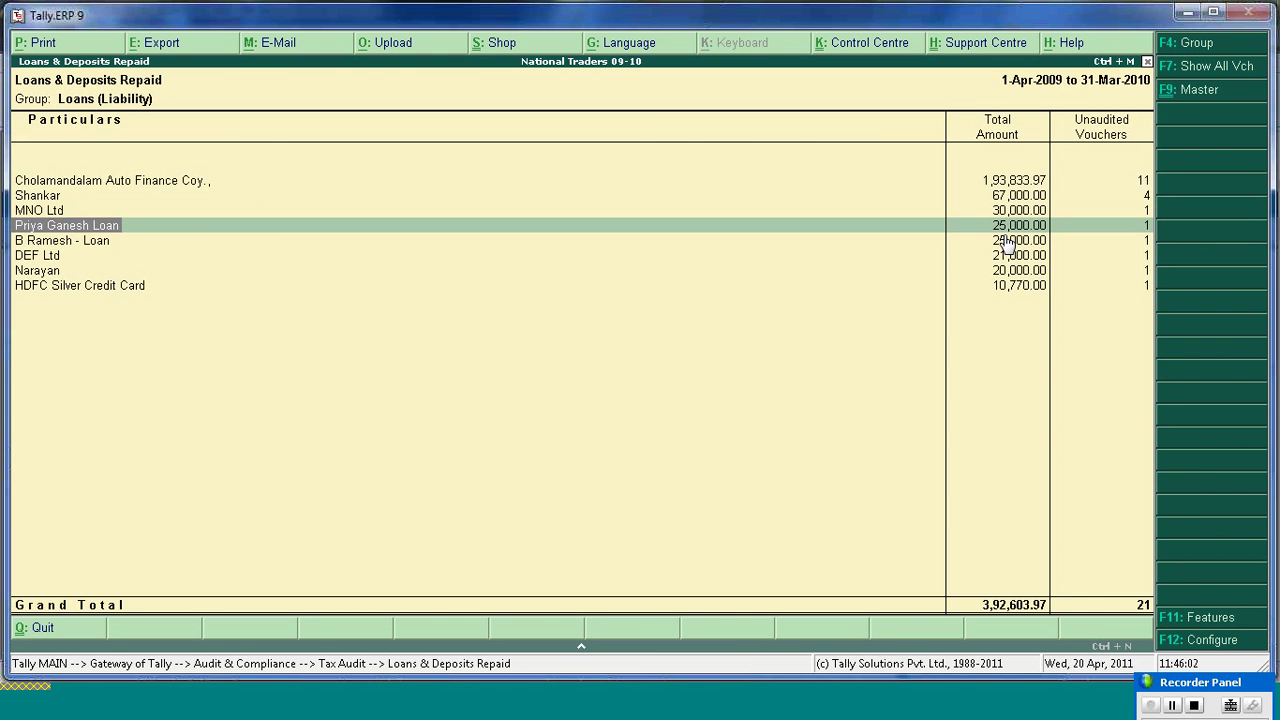
key("Up")
key("Up")
key("Up")
key("Return")
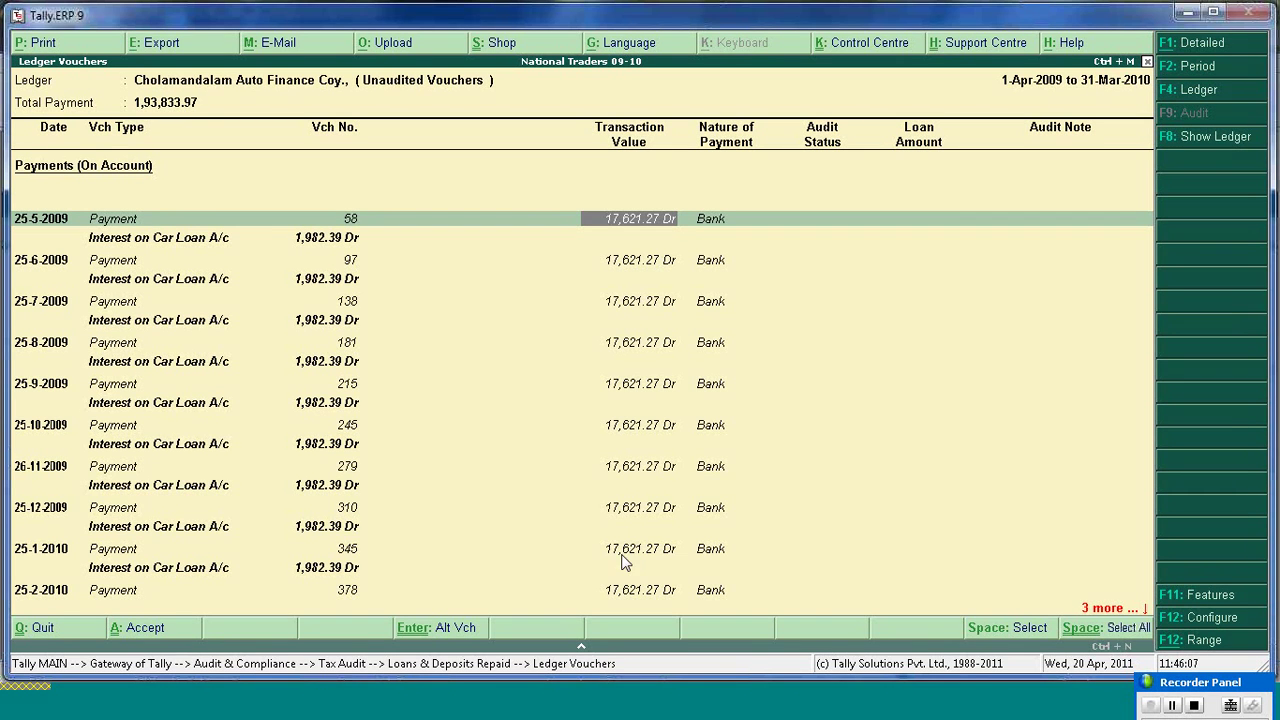
left_click(1205, 640)
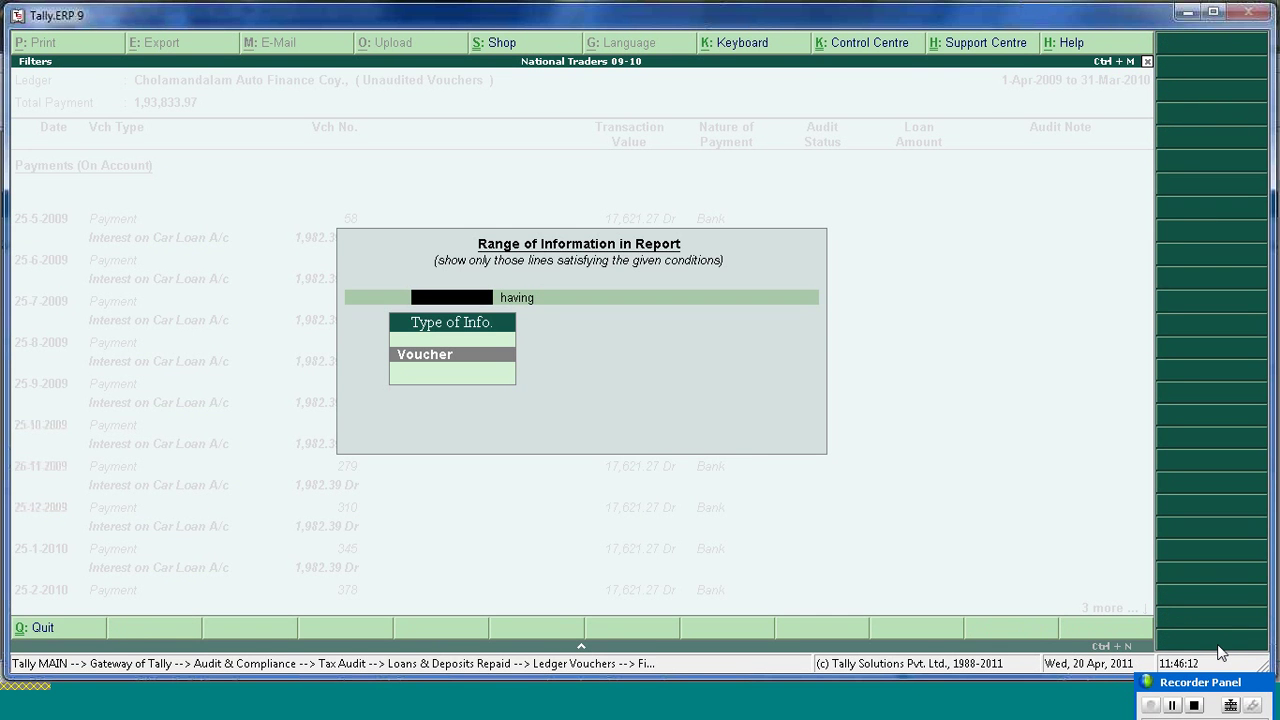
key("Escape")
key("Escape")
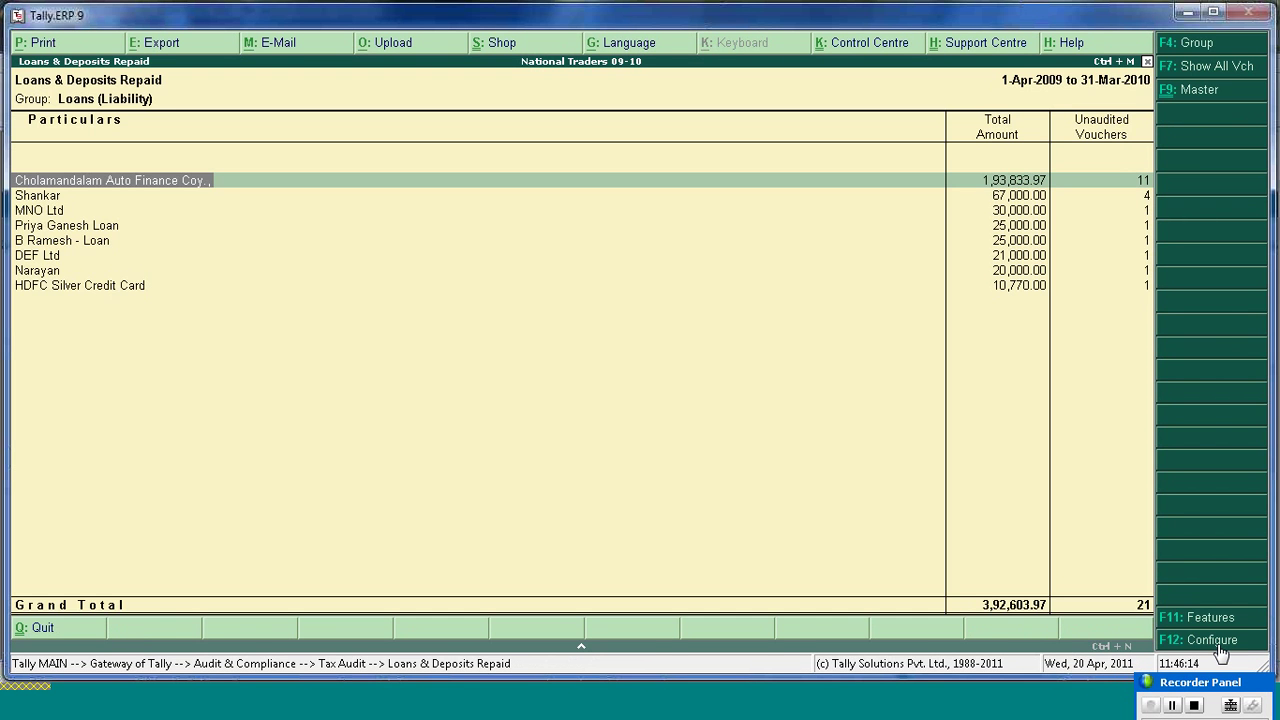
- Examine the audit status options for Cholamandalam Auto Finance Coy.'s payment voucher 58 dated 25-5-2009 and quit the audit details without saving
key("Return")
key("alt+a")
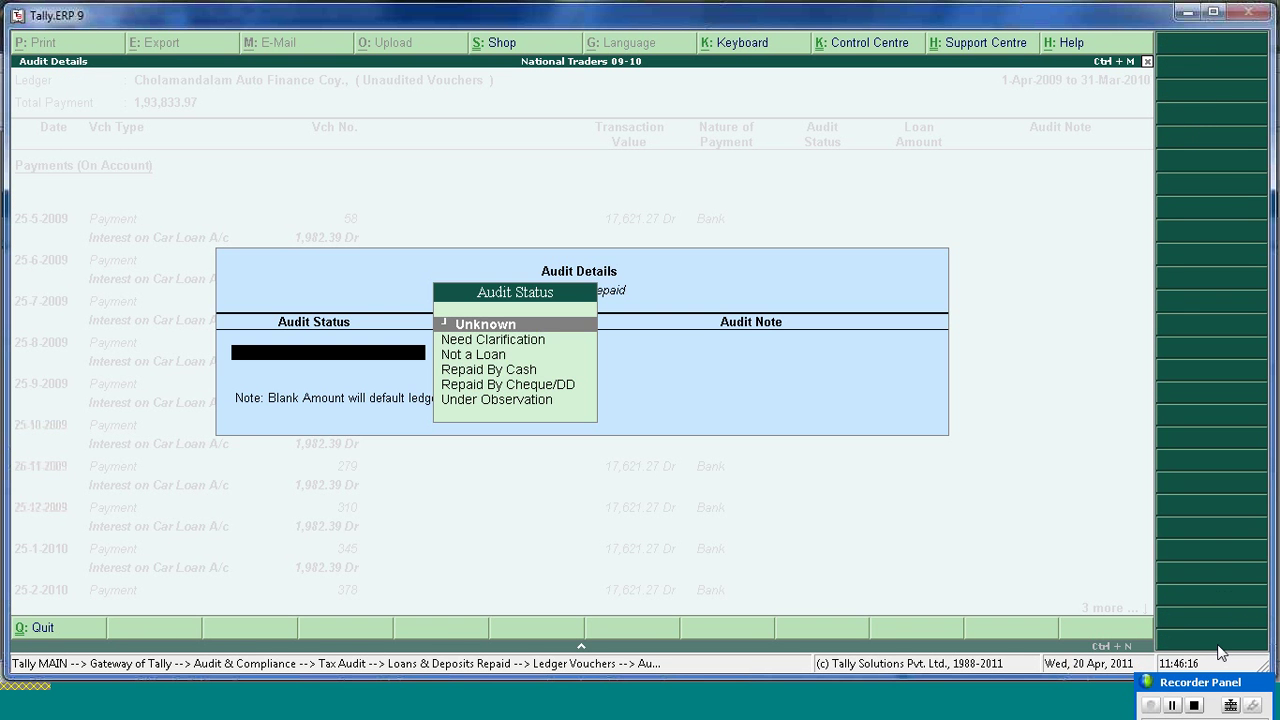
key("Down")
key("Down")
key("Down")
key("Down")
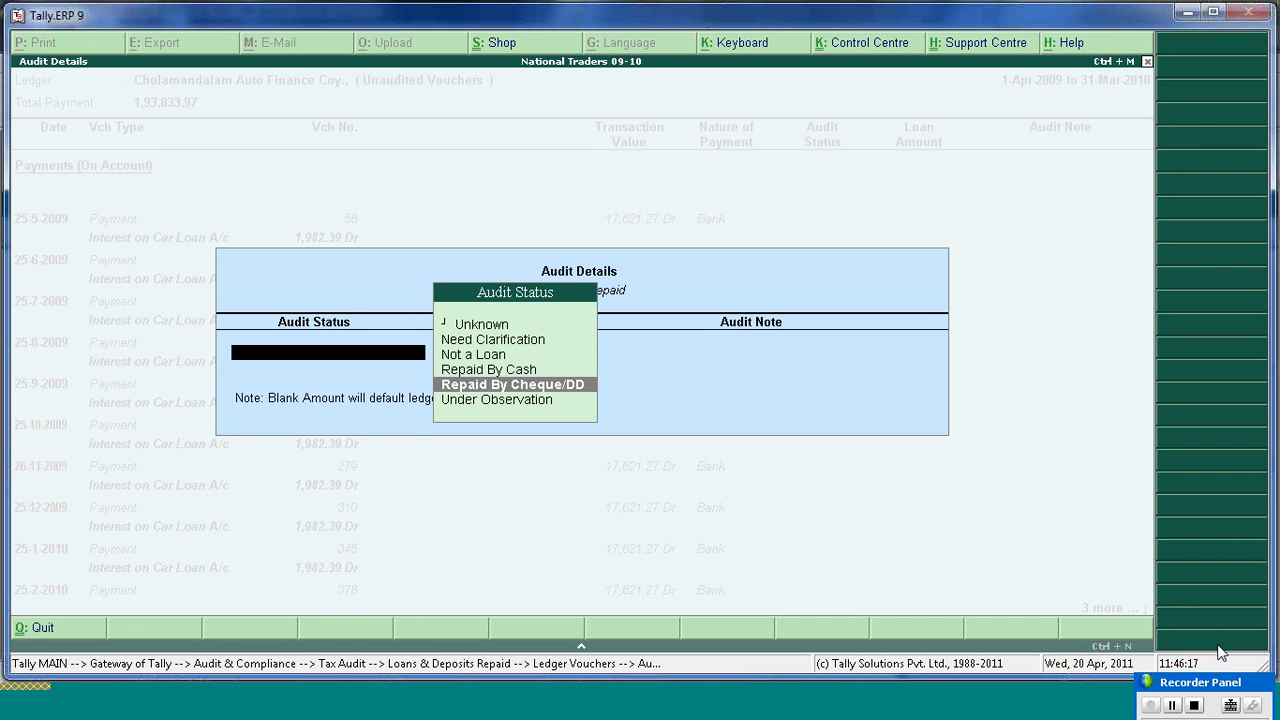
key("Up")
key("Up")
key("Up")
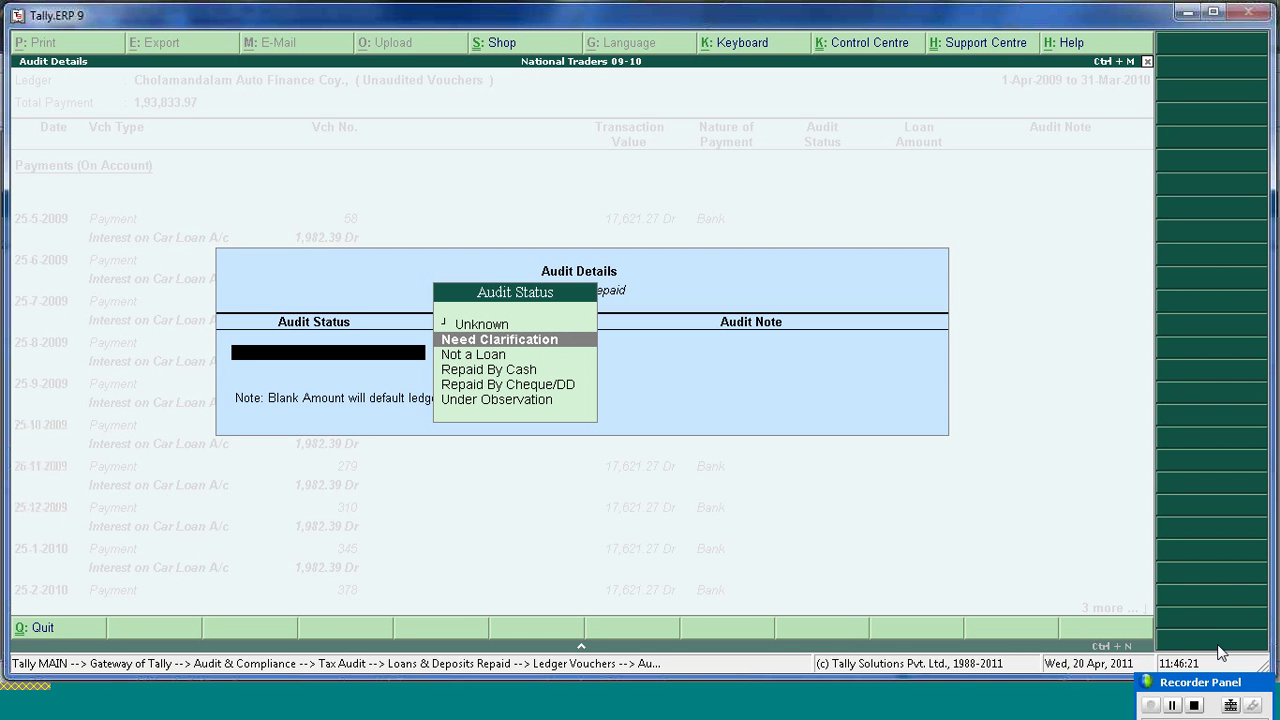
key("Escape")
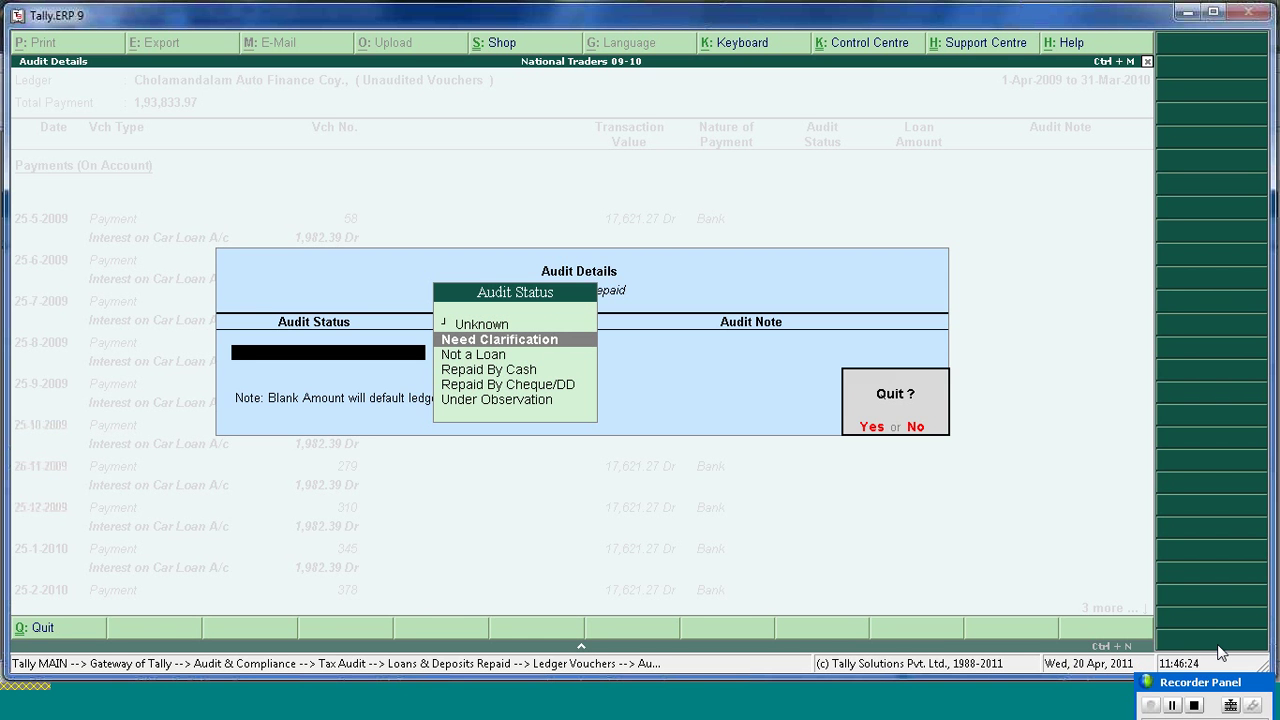
key("y")
key("Escape")
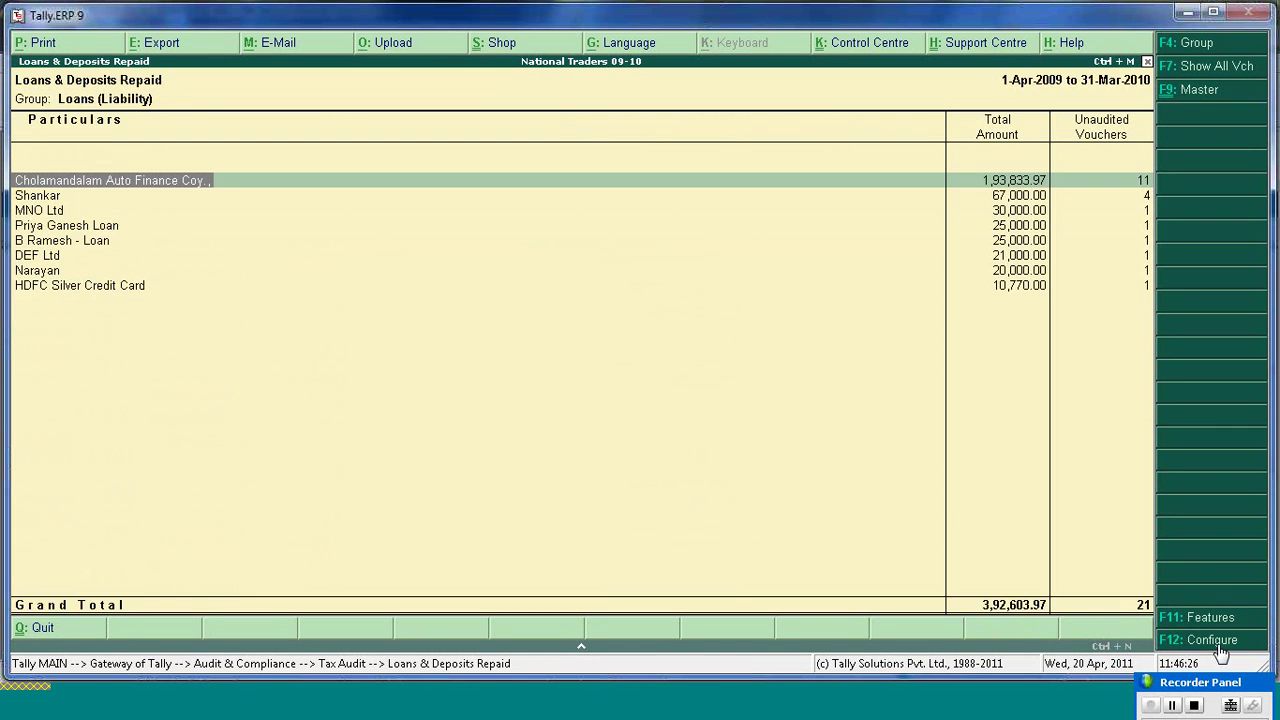
- Preview the Loans & Deposits Repaid report as the Annexure to Clause 24(b), inspect it enlarged, and return to the Form 3CD annexures
key("alt+p")
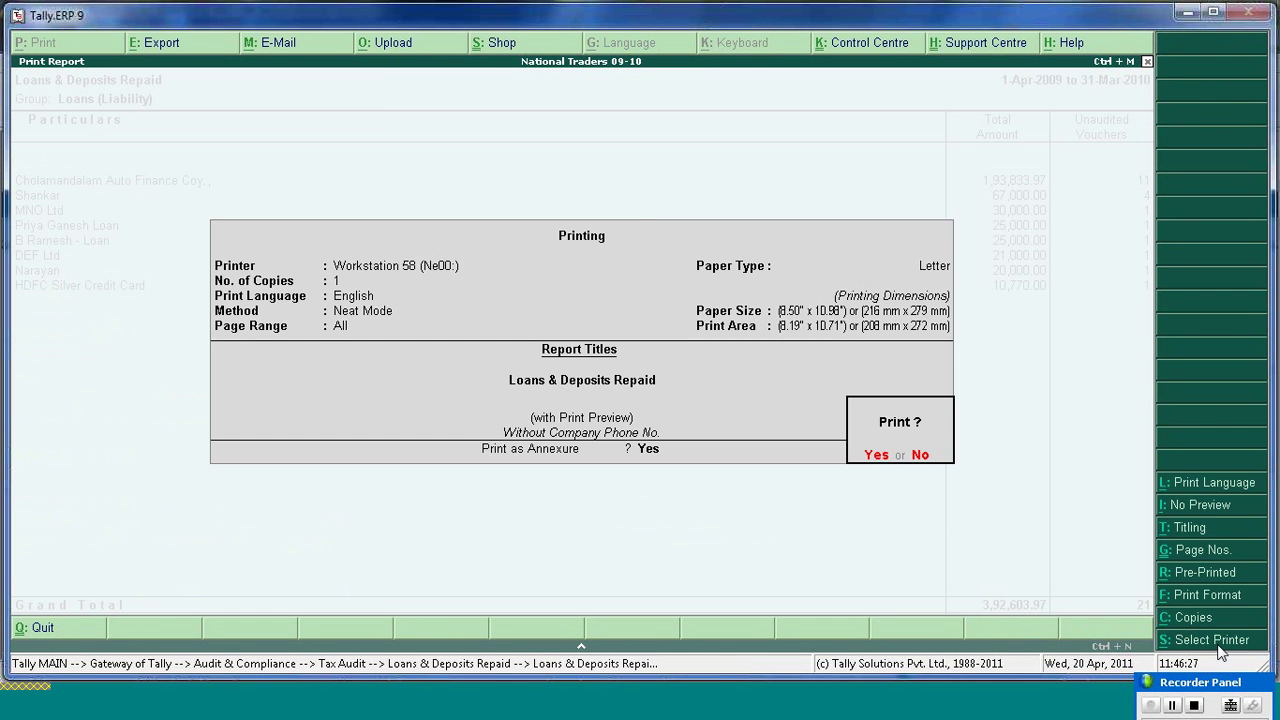
key("y")
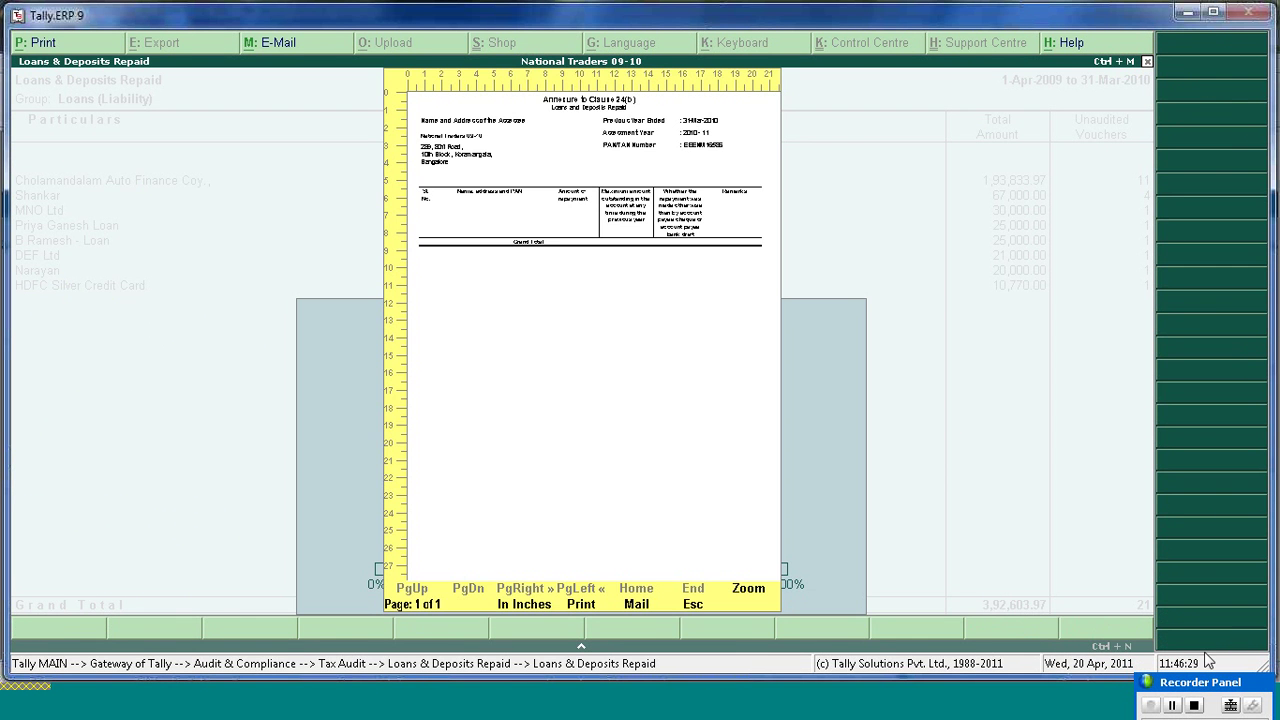
left_click(745, 596)
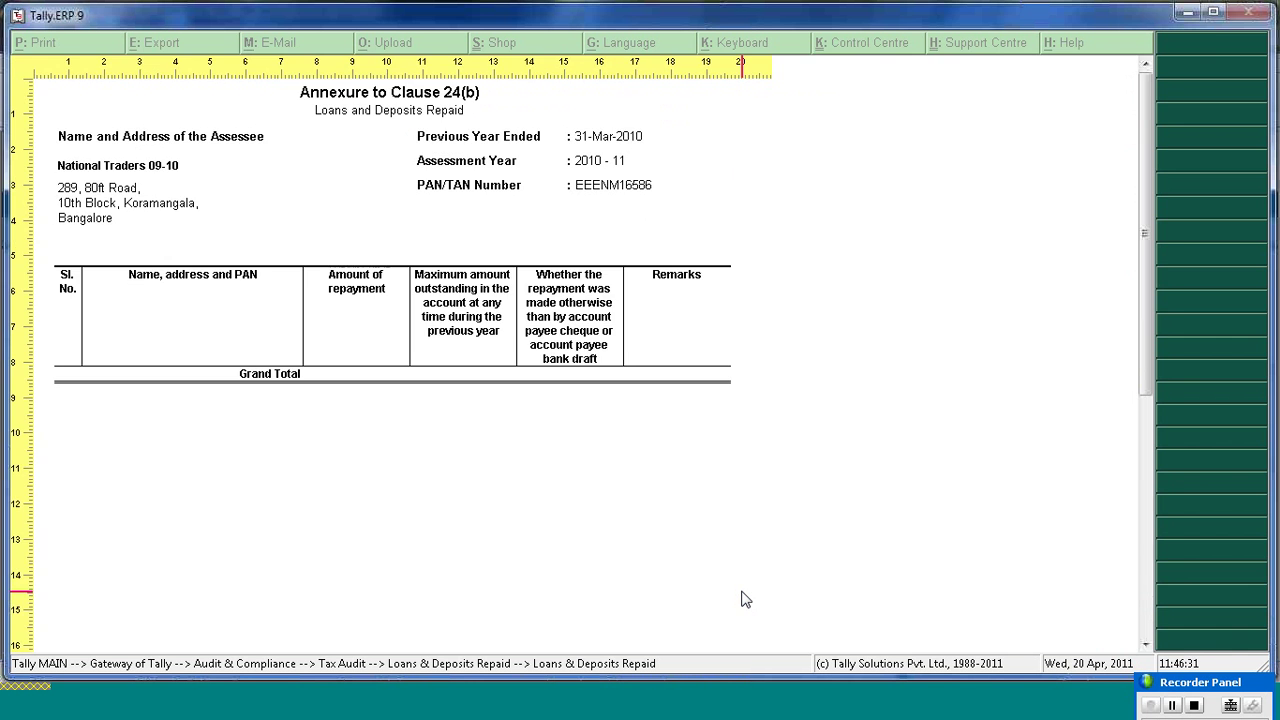
left_click(745, 599)
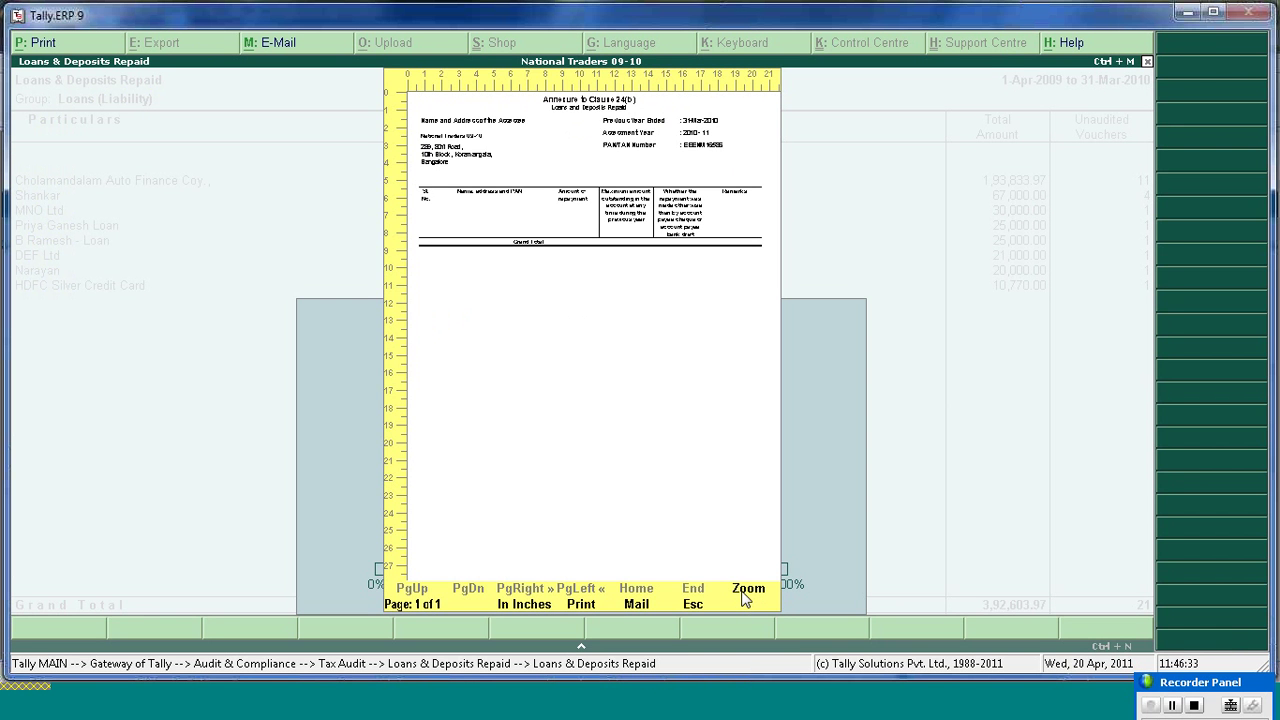
key("Escape")
key("Escape")
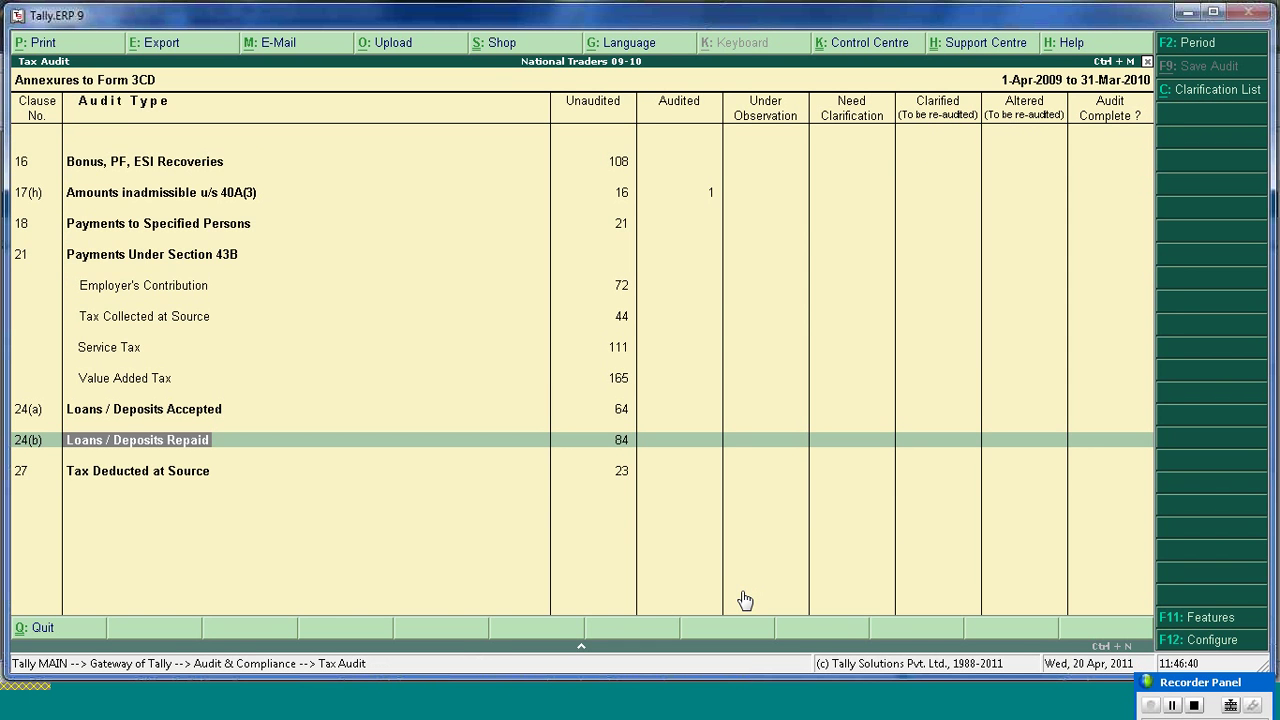
- Open the clause 16 Bonus, PF, ESI Recoveries report from the Form 3CD annexures
key("Down")
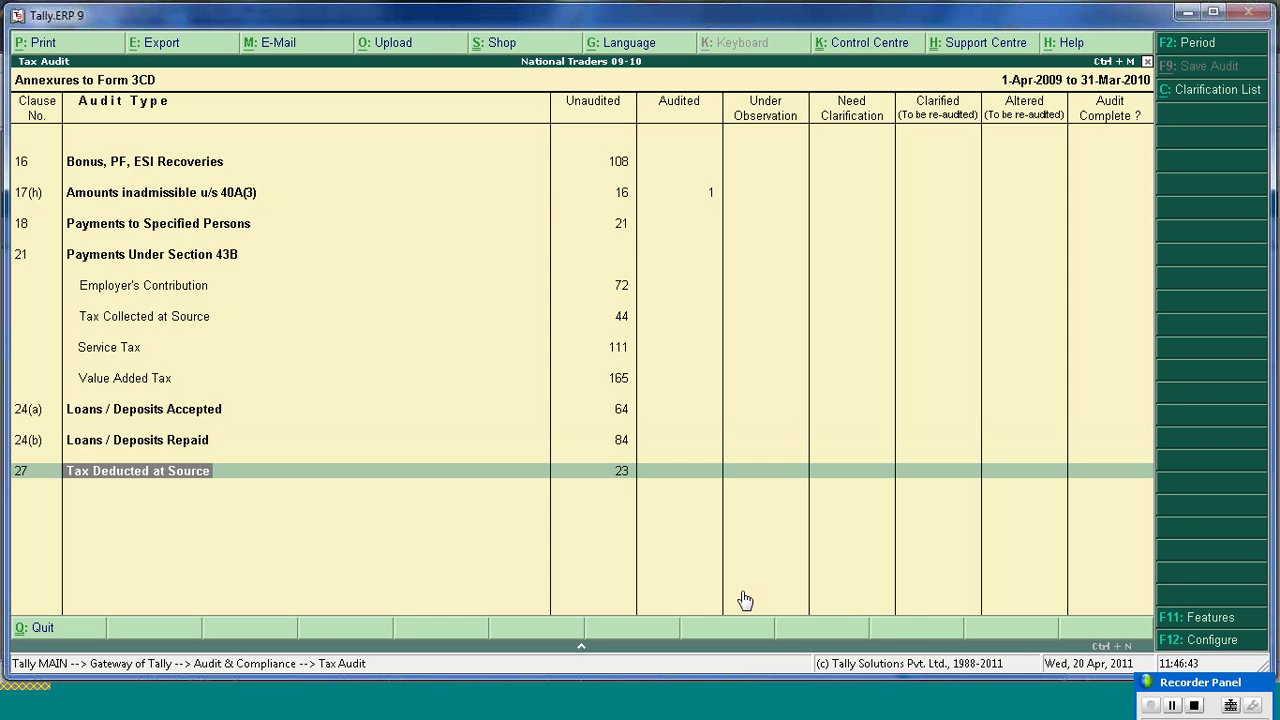
key("Up")
key("Up")
key("Up")
key("Up")
key("Up")
key("Up")
key("Up")
key("Up")
key("Up")
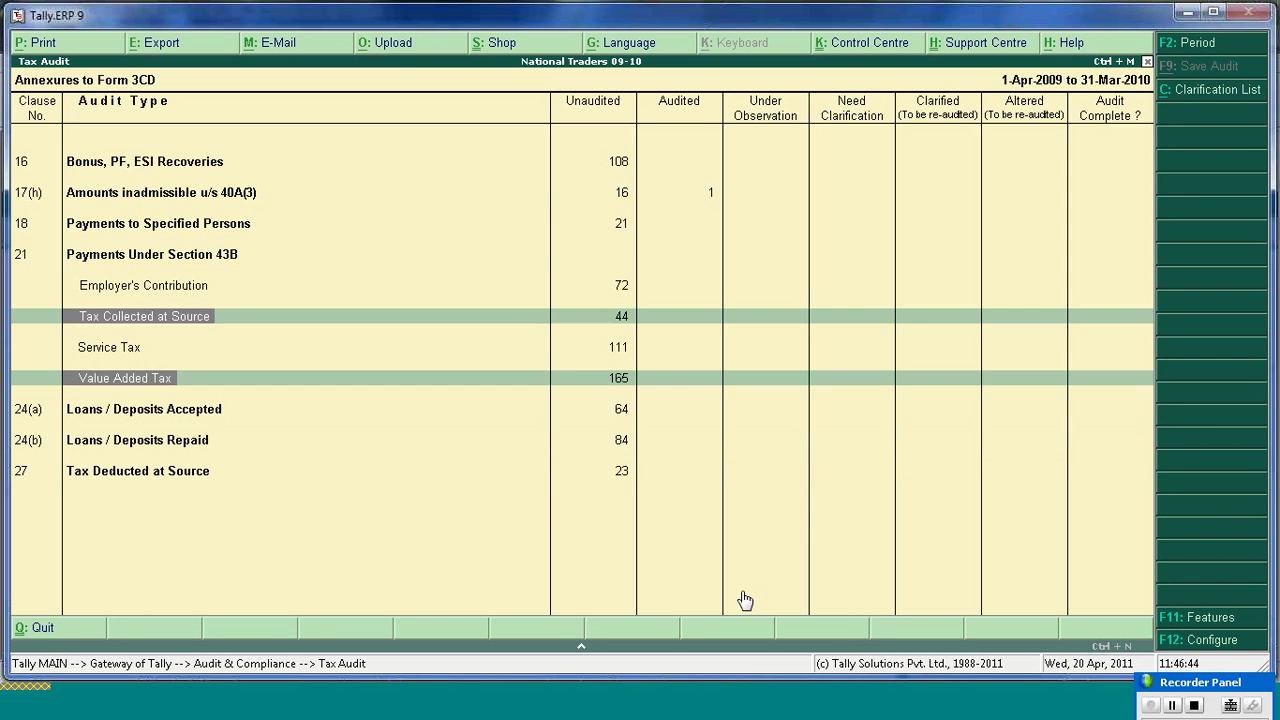
key("Up")
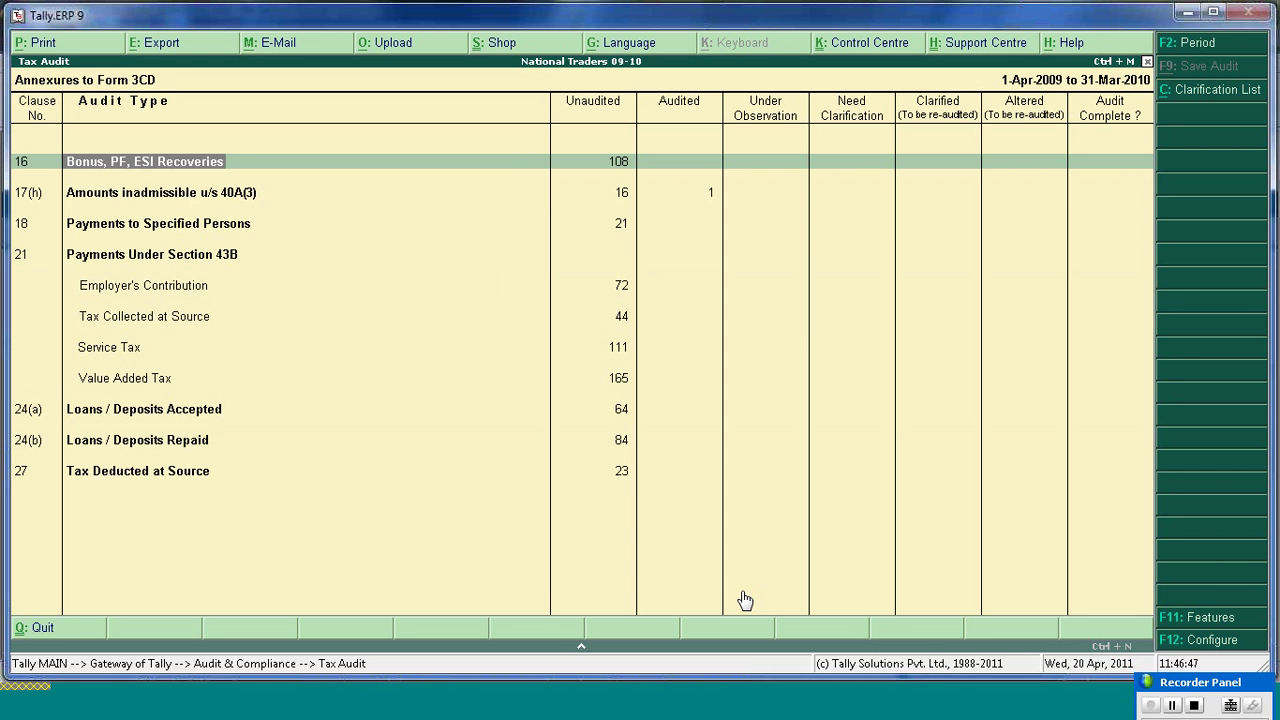
key("Return")
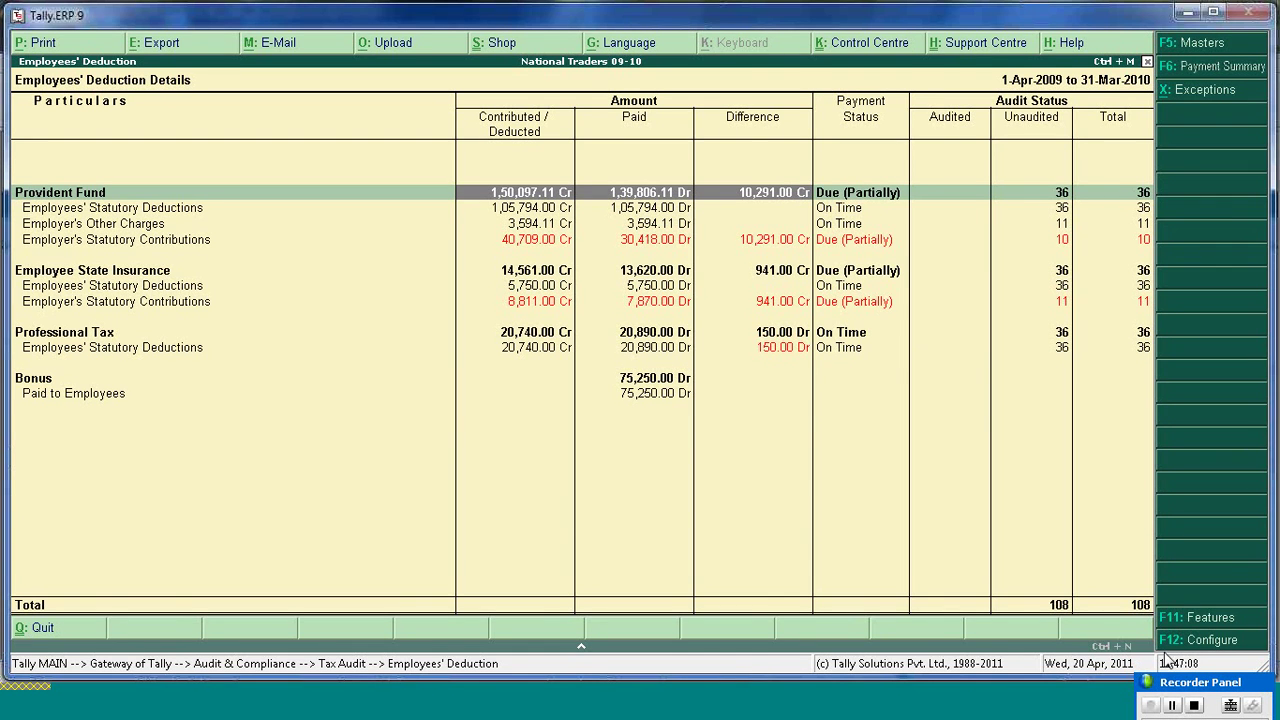
- Check the payroll statutory payment due dates in the company's Tax Audit Rules and leave without changing them
left_click(1208, 620)
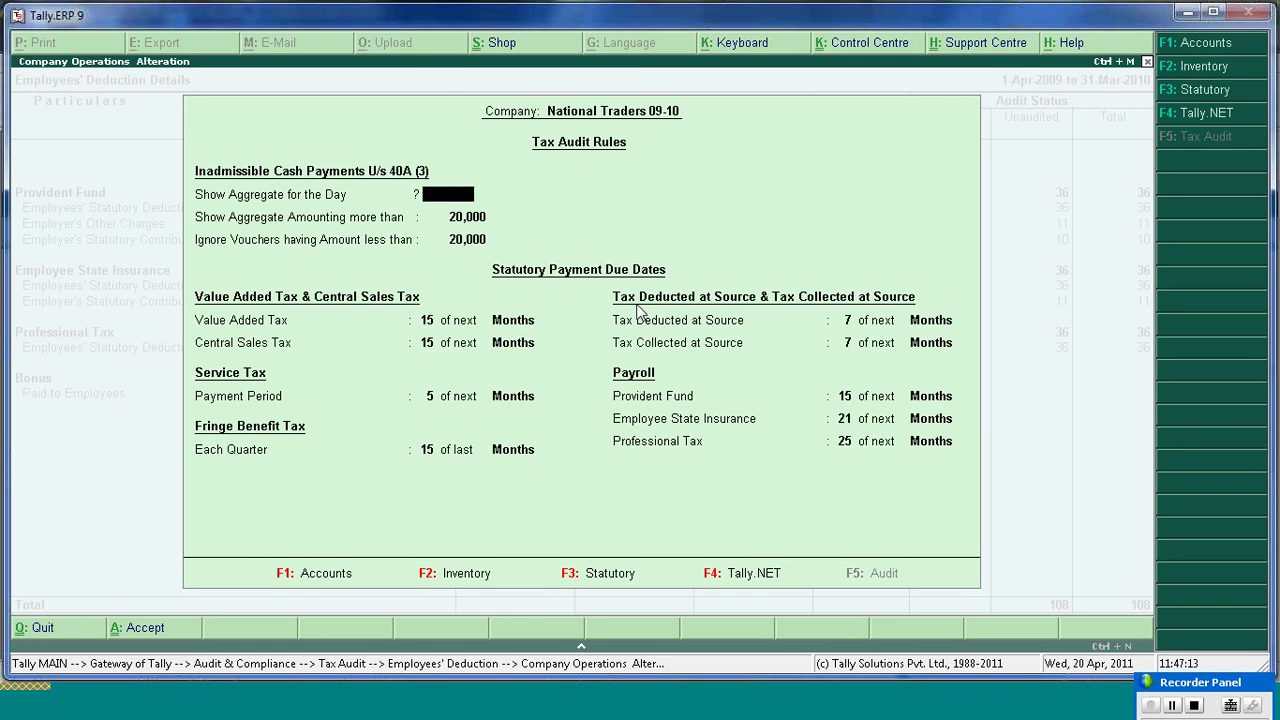
key("Escape")
key("Return")
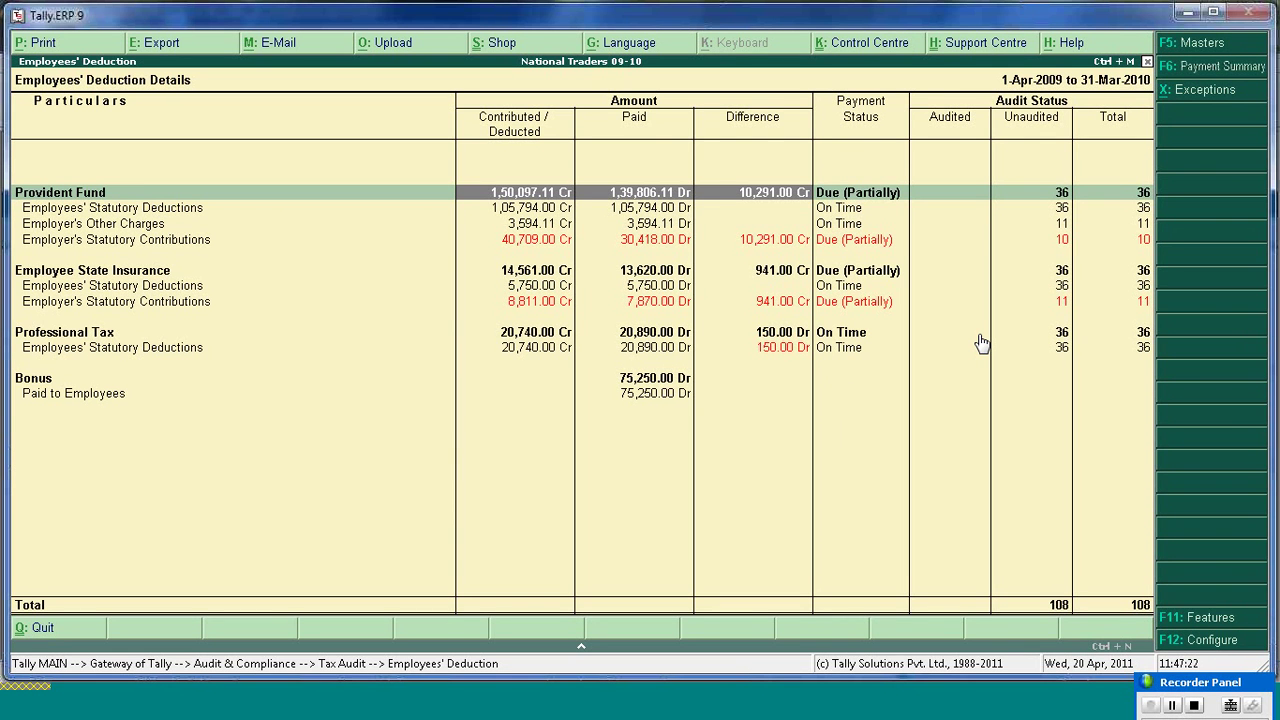
- Open the monthly summary of Employees' Statutory Deductions under Provident Fund and go to April's paid amount
key("Down")
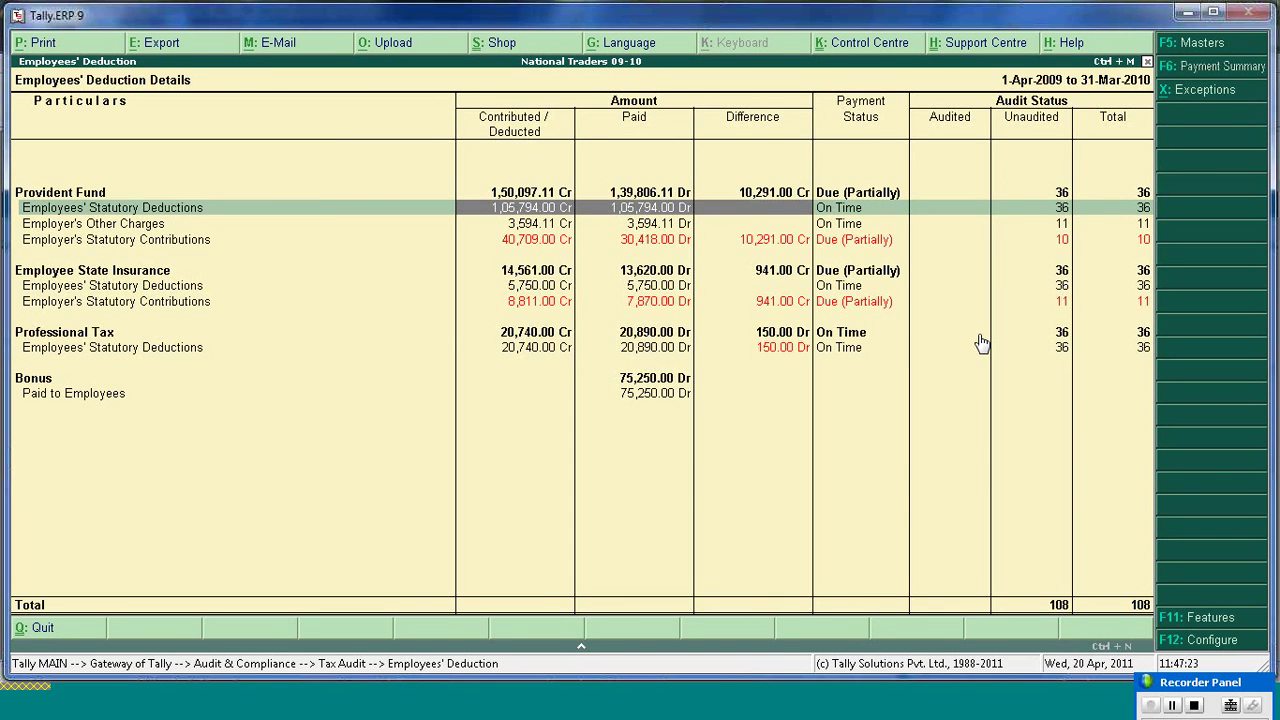
key("Return")
key("Left")
key("Left")
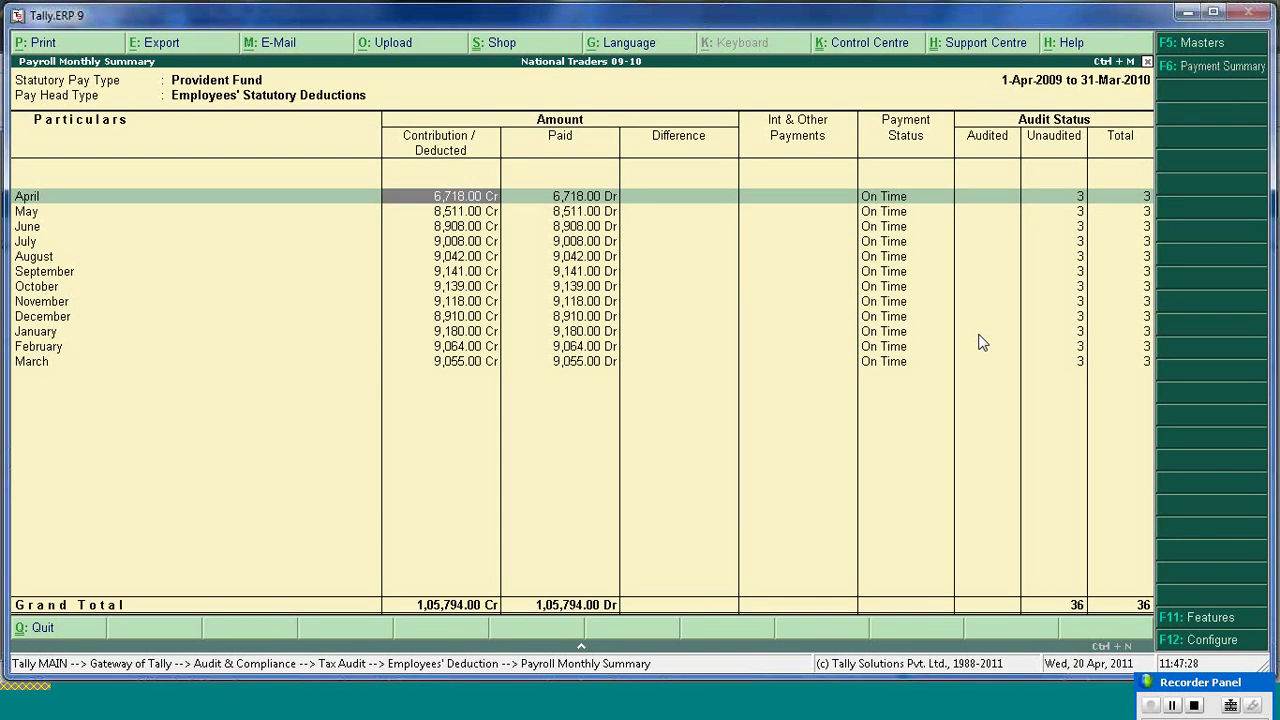
key("Right")
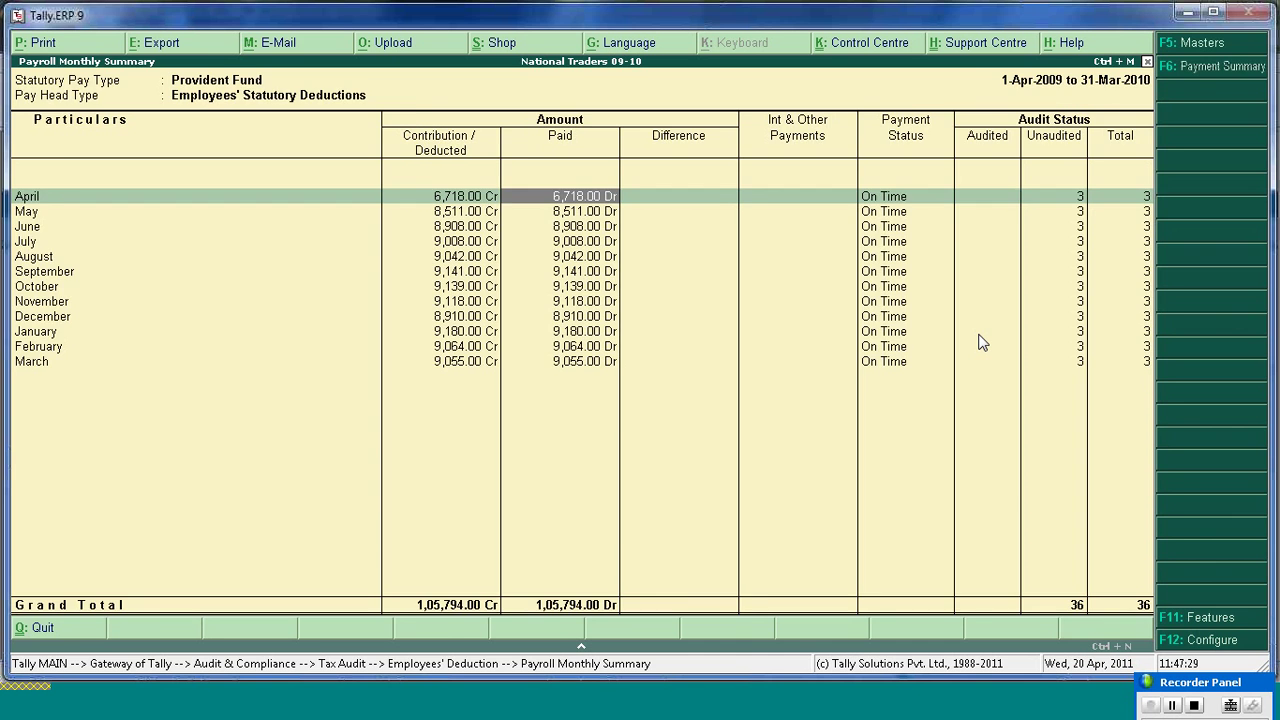
- Open April's Provident Fund payment vouchers and bring up the audit details of the first 30-4-2009 voucher
key("Return")
key("Down")
key("Up")
key("Right")
key("Right")
key("Right")
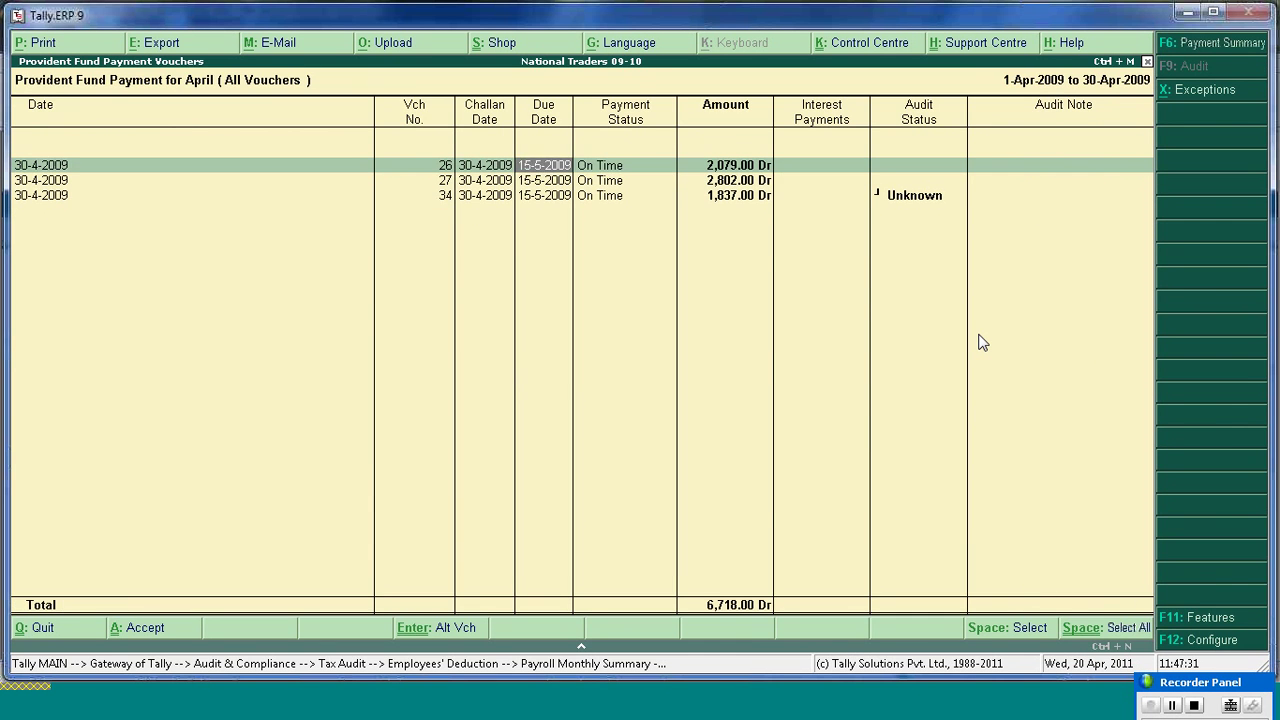
key("Right")
key("Return")
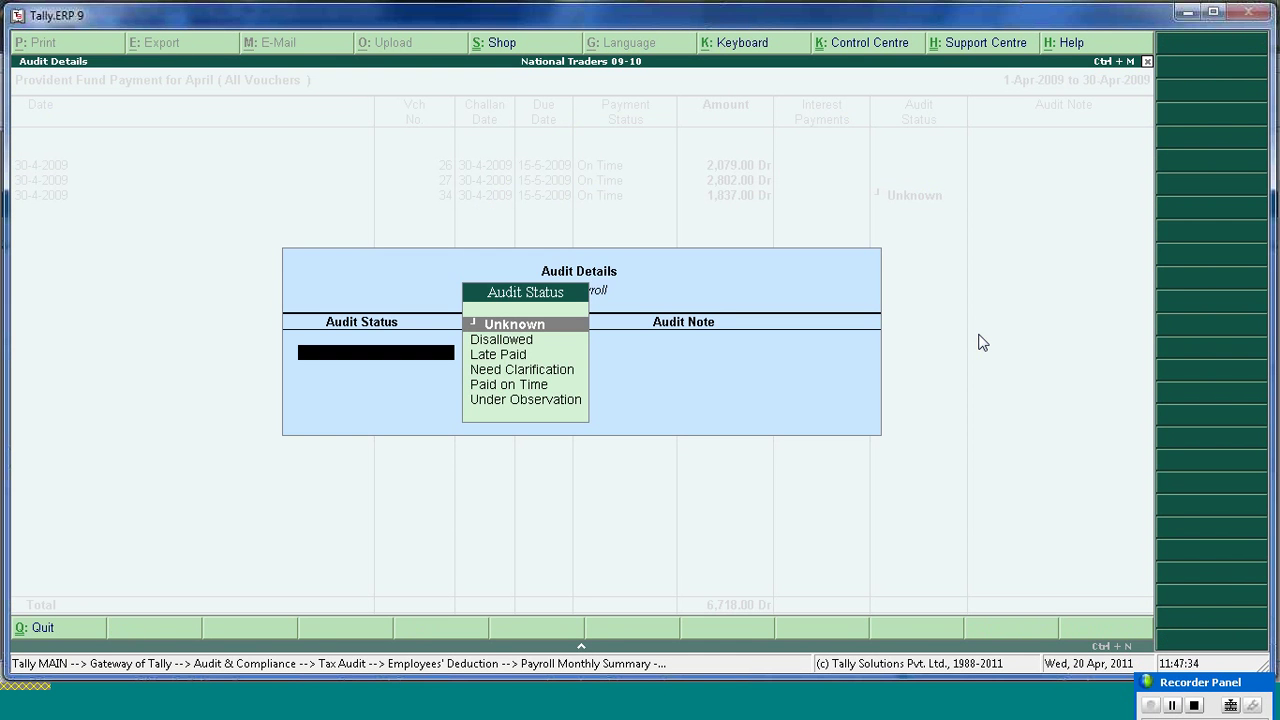
- Review the payroll audit status options, including Paid on Time, and return to the Form 3CD annexures without setting one
key("Down")
key("Down")
key("Down")
key("Down")
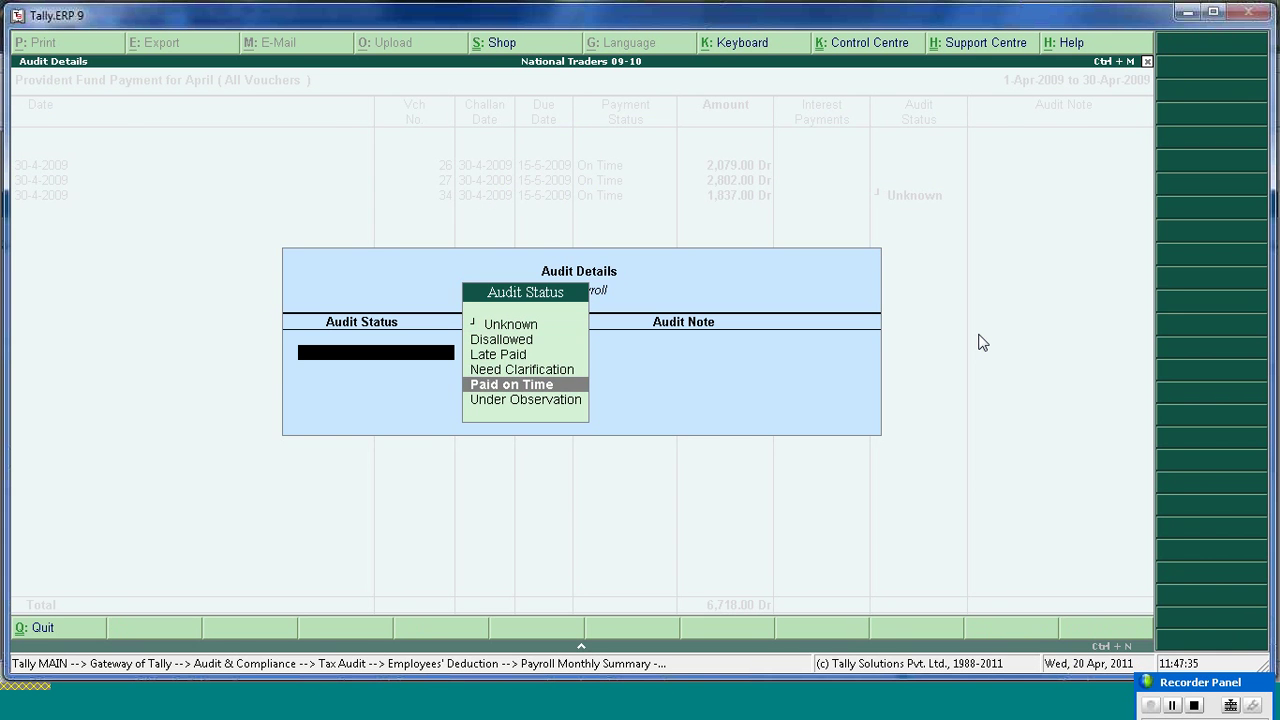
key("Down")
key("Escape")
key("Escape")
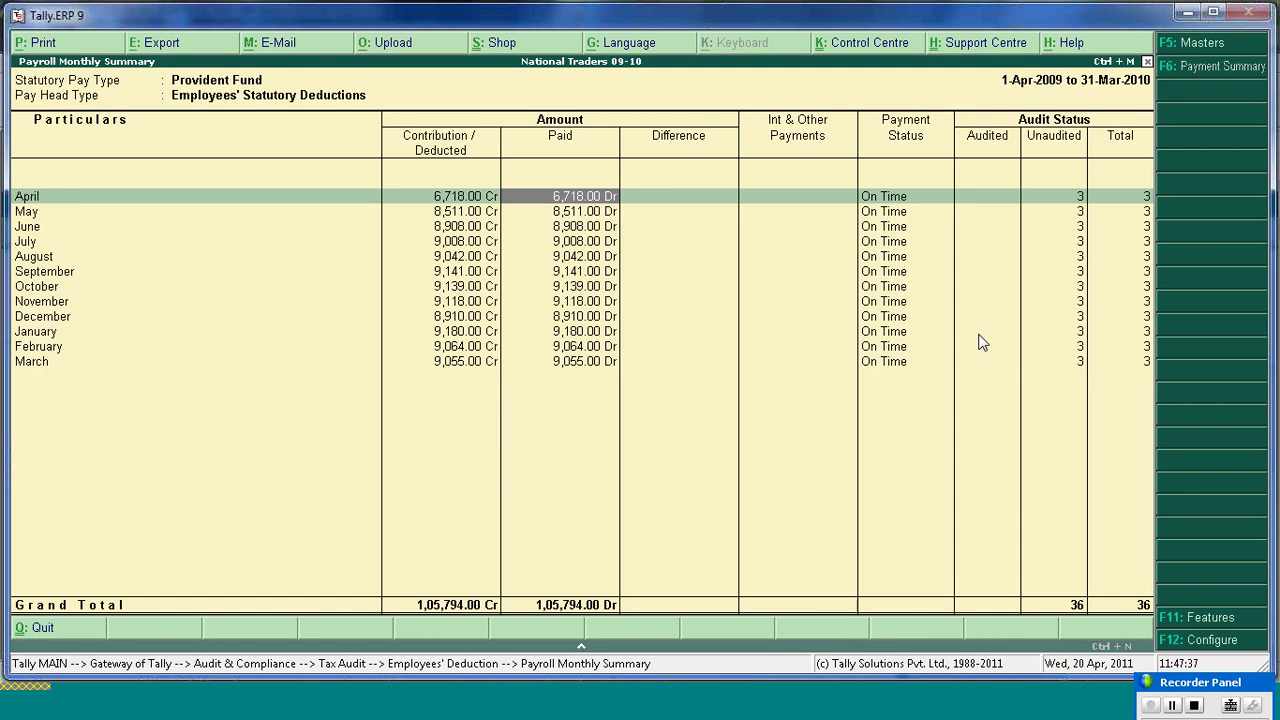
key("Escape")
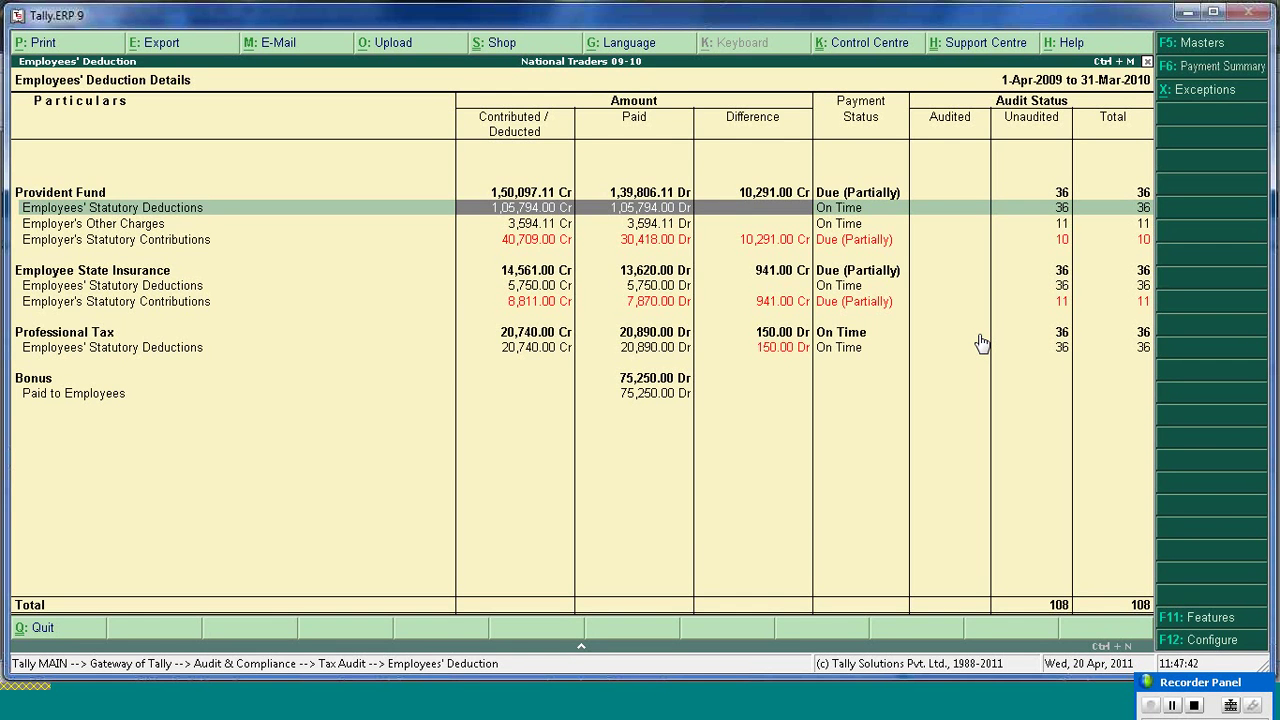
key("Escape")
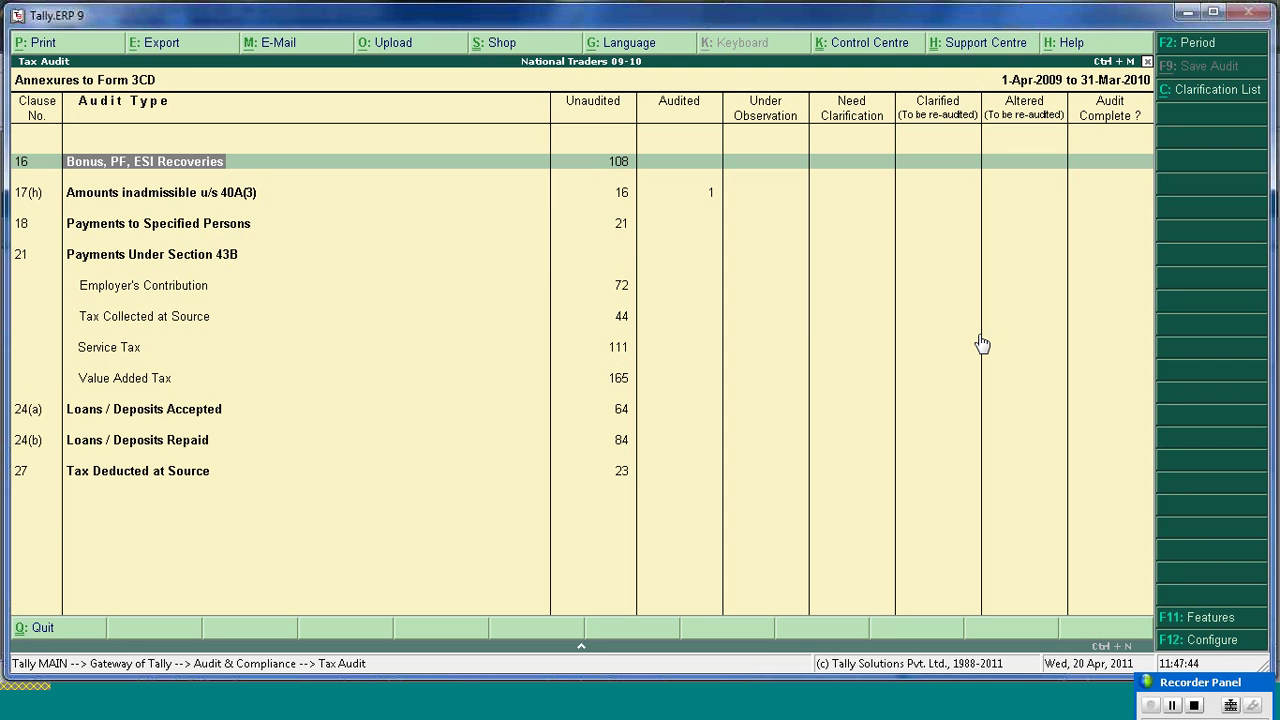
- Preview the Employees' Deduction report as the Annexure to Clause 16 and 21, inspect it enlarged, and return to the Form 3CD annexures
key("Return")
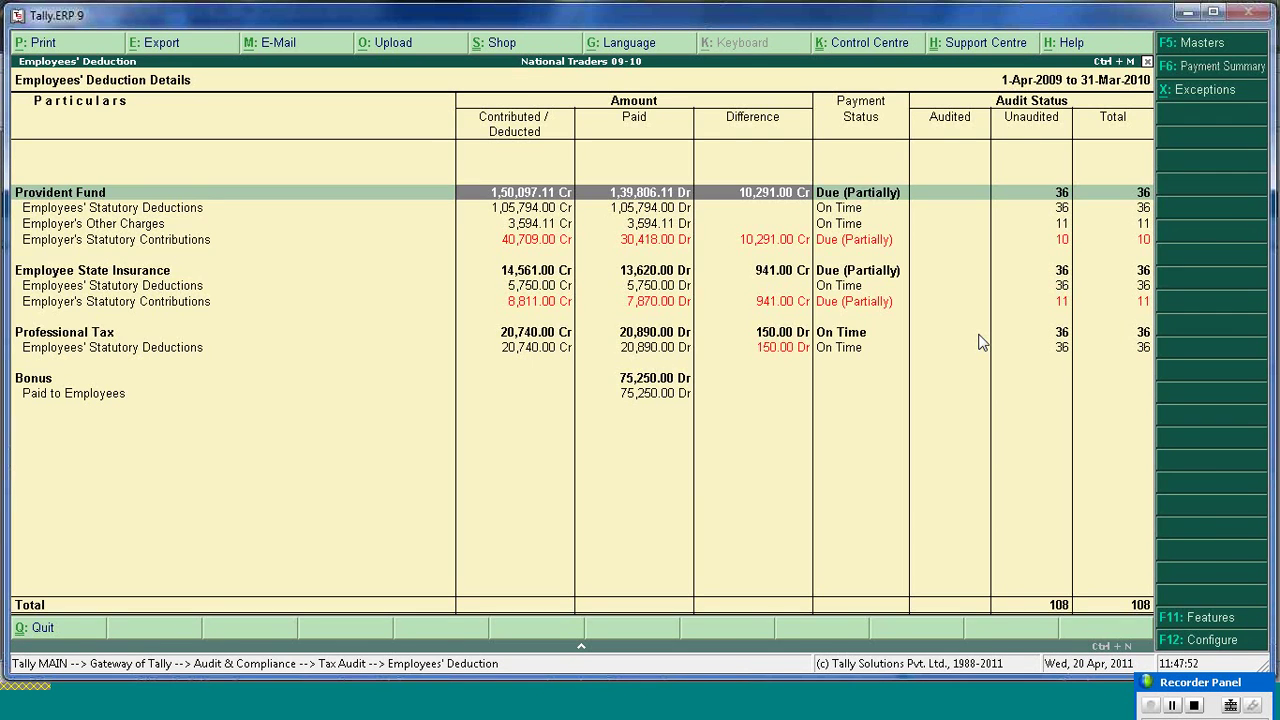
key("alt+p")
key("Return")
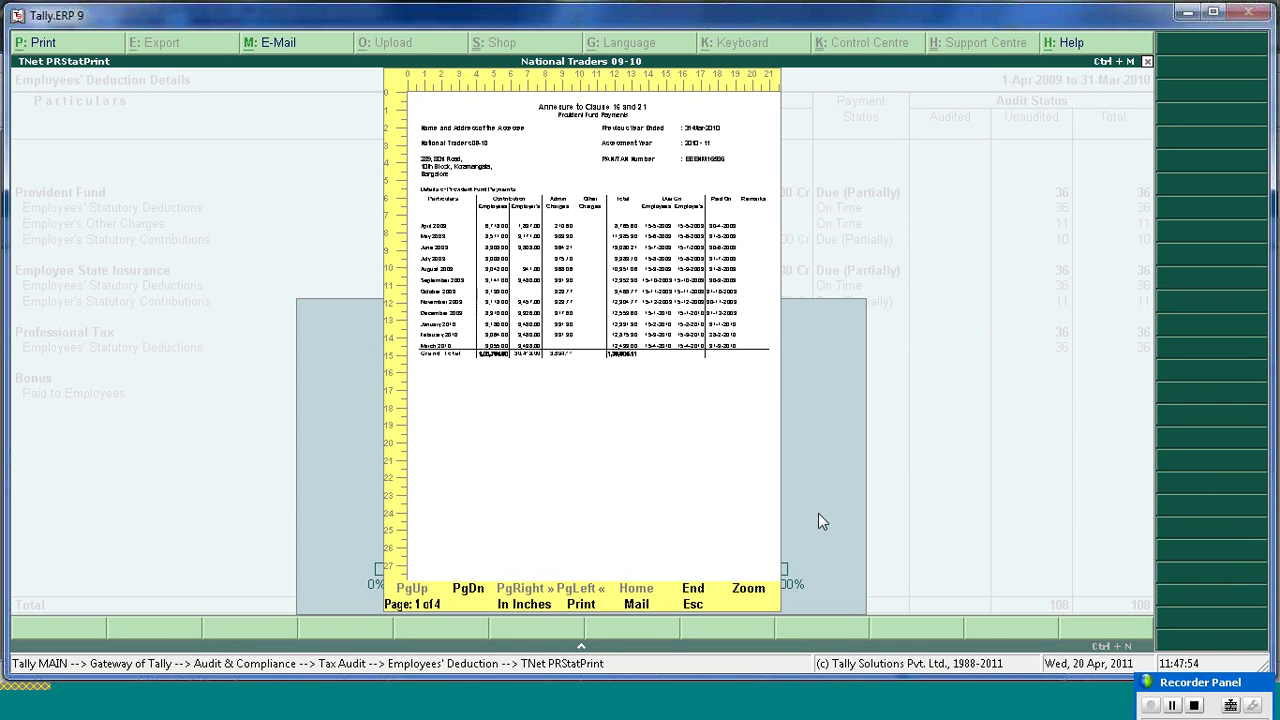
left_click(748, 590)
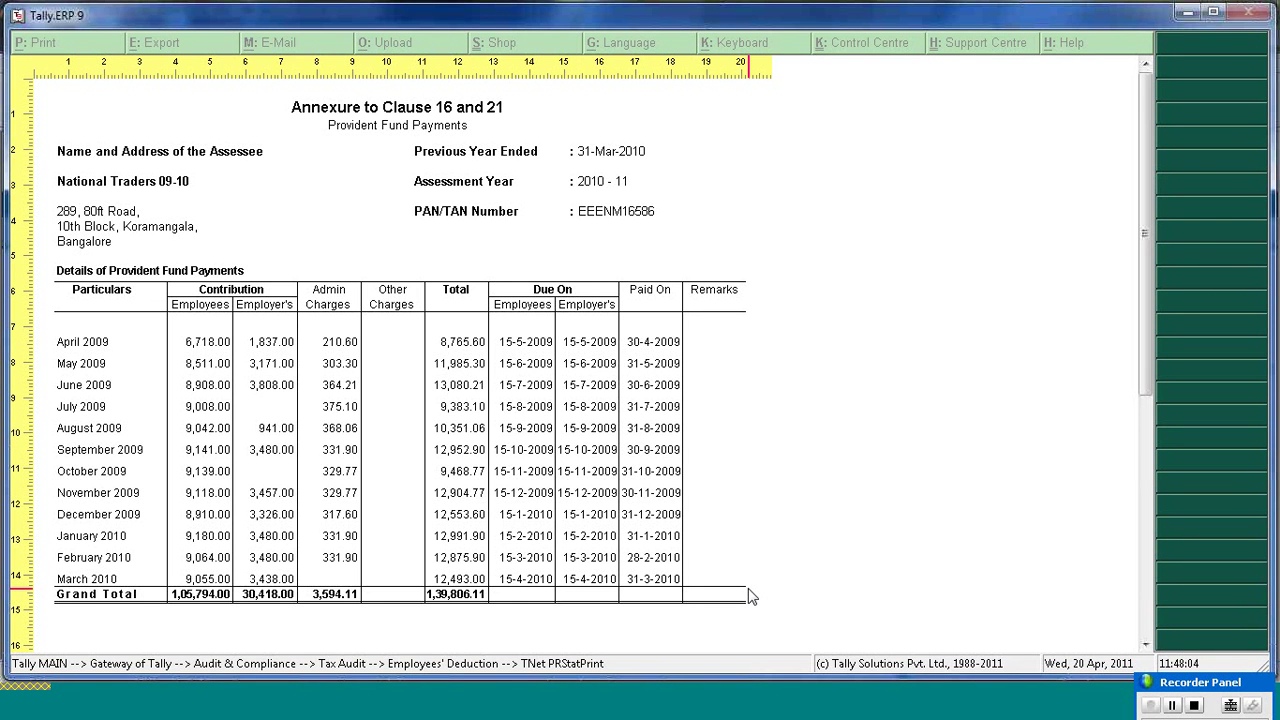
key("Escape")
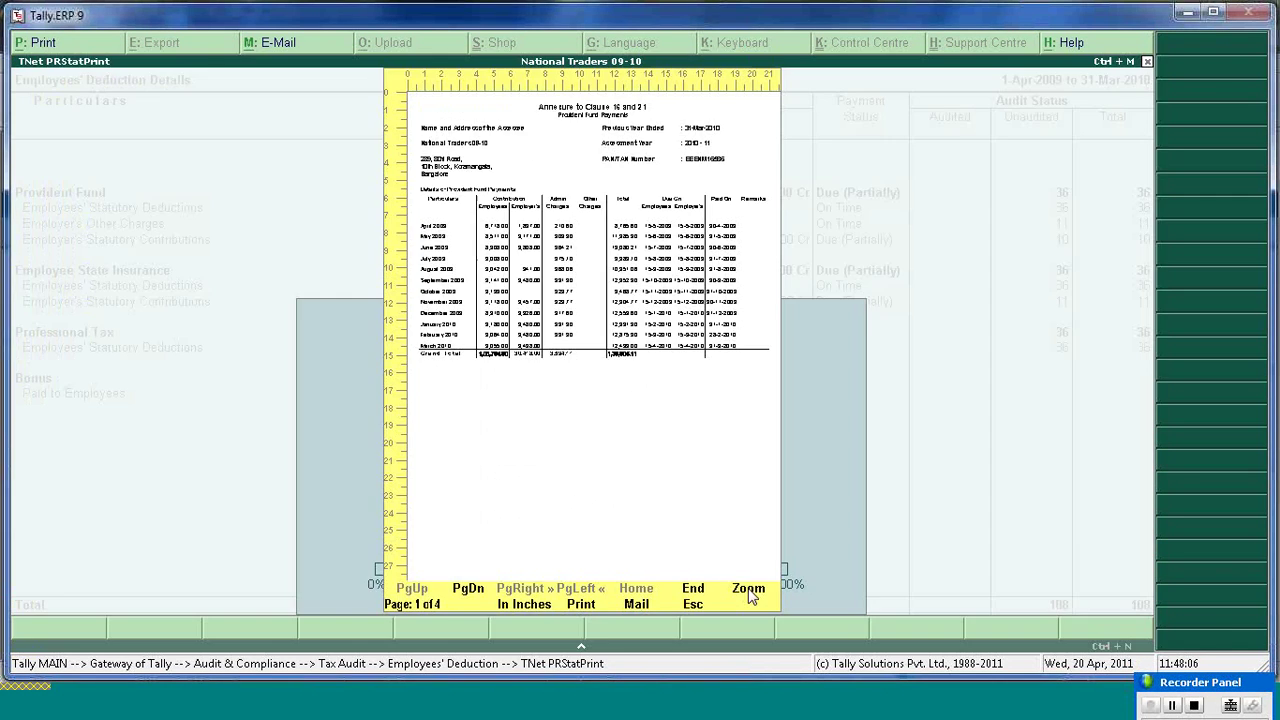
key("Escape")
key("Escape")
- Open the clause 18 Payments to Specified Persons report from the Form 3CD annexures
key("Down")
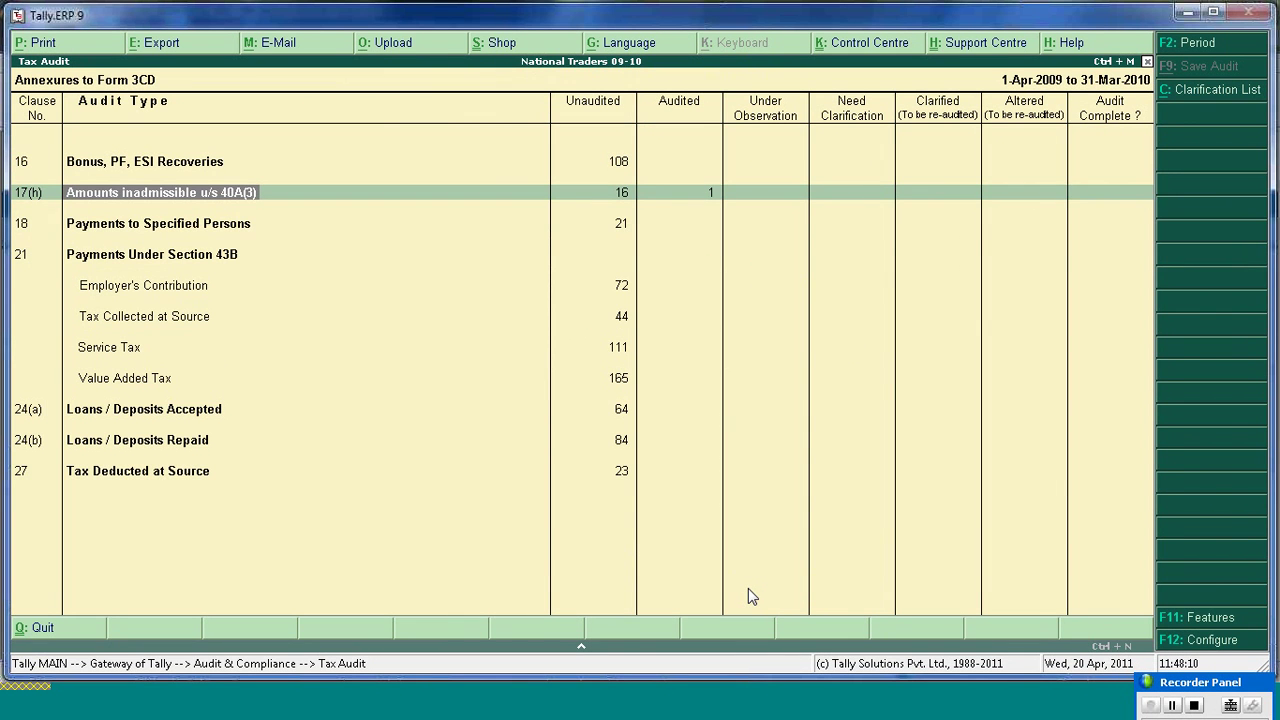
key("Down")
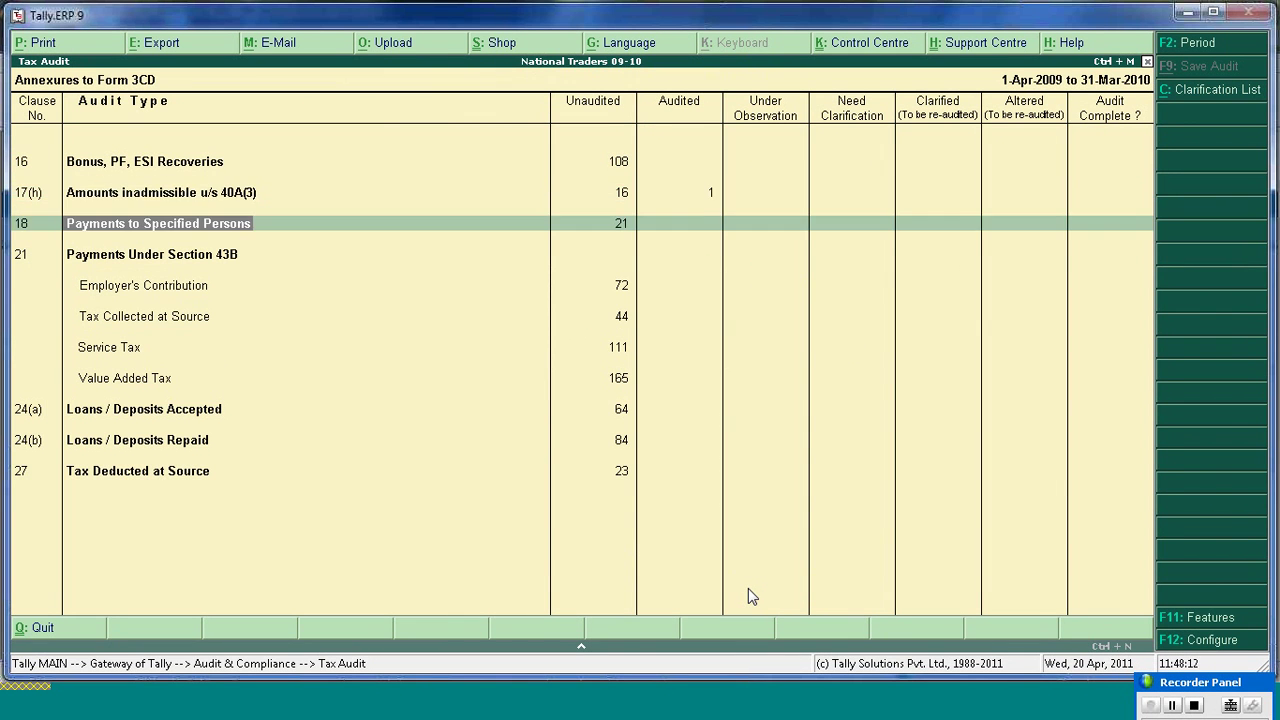
key("Return")
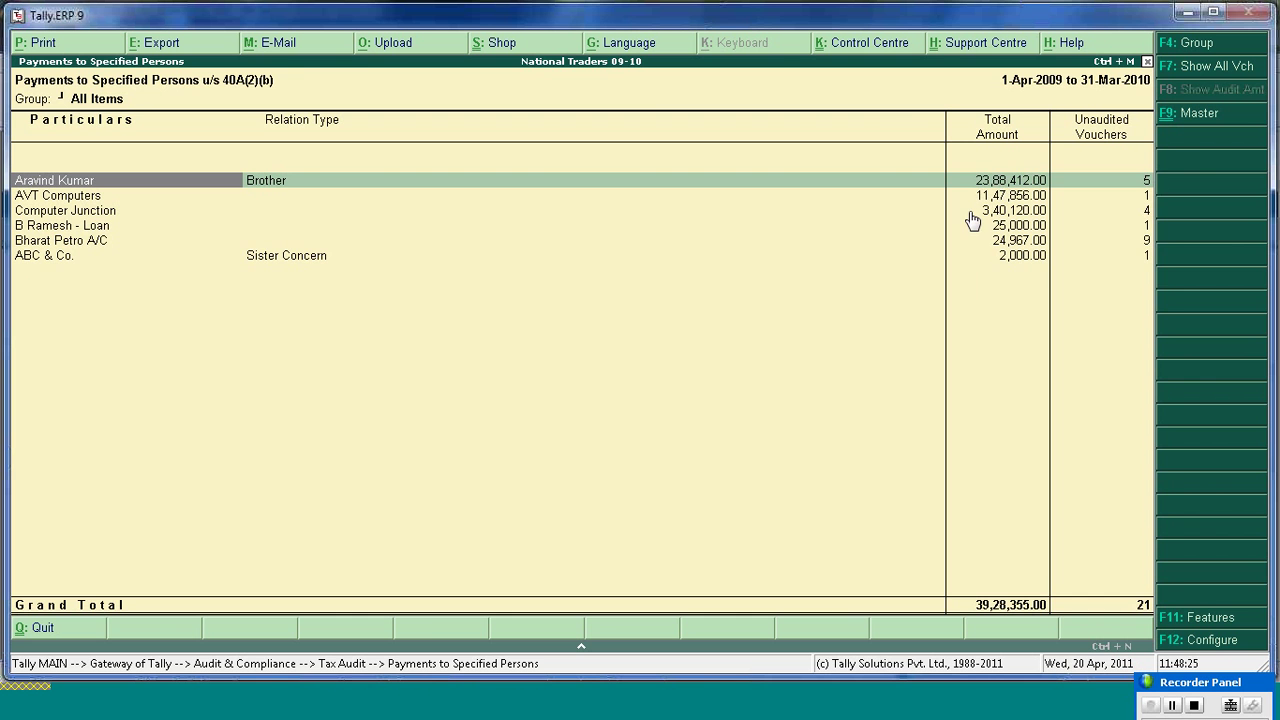
- Check the audit status options for the 9-Apr-2009 sales voucher of the party related as Brother, leaving the status unset
key("Return")
key("Down")
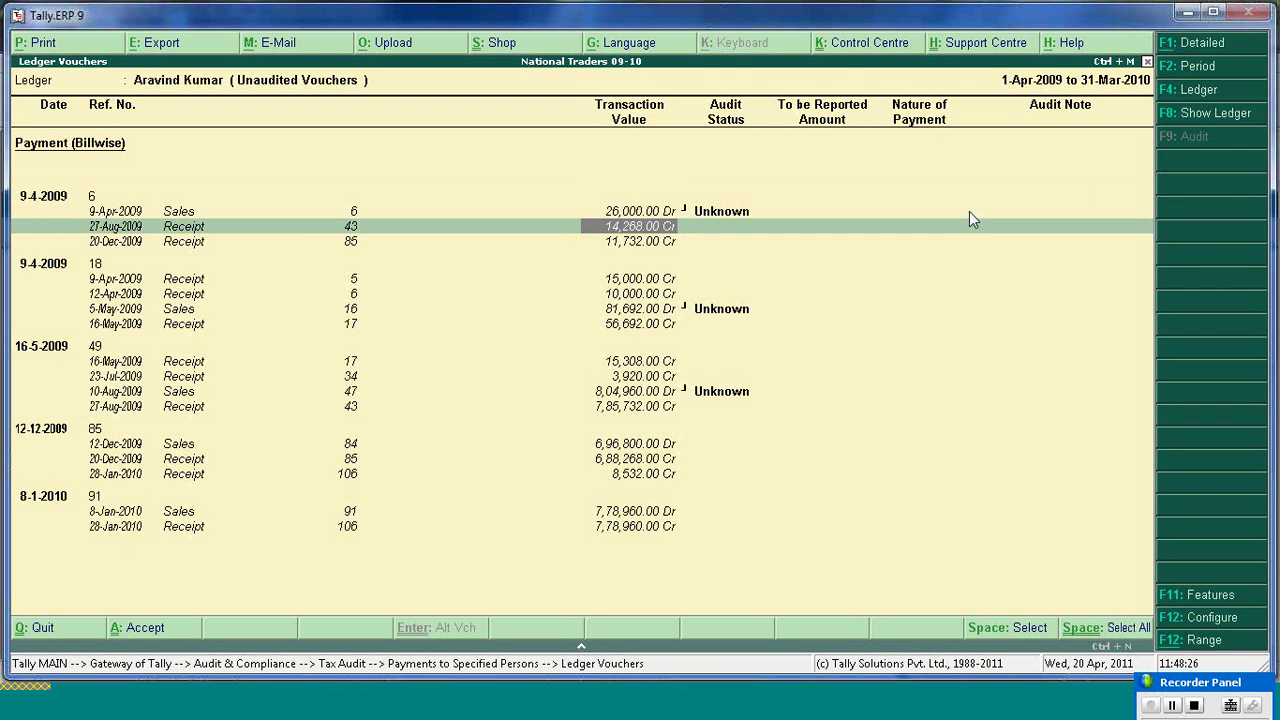
key("Down")
key("Up")
key("Up")
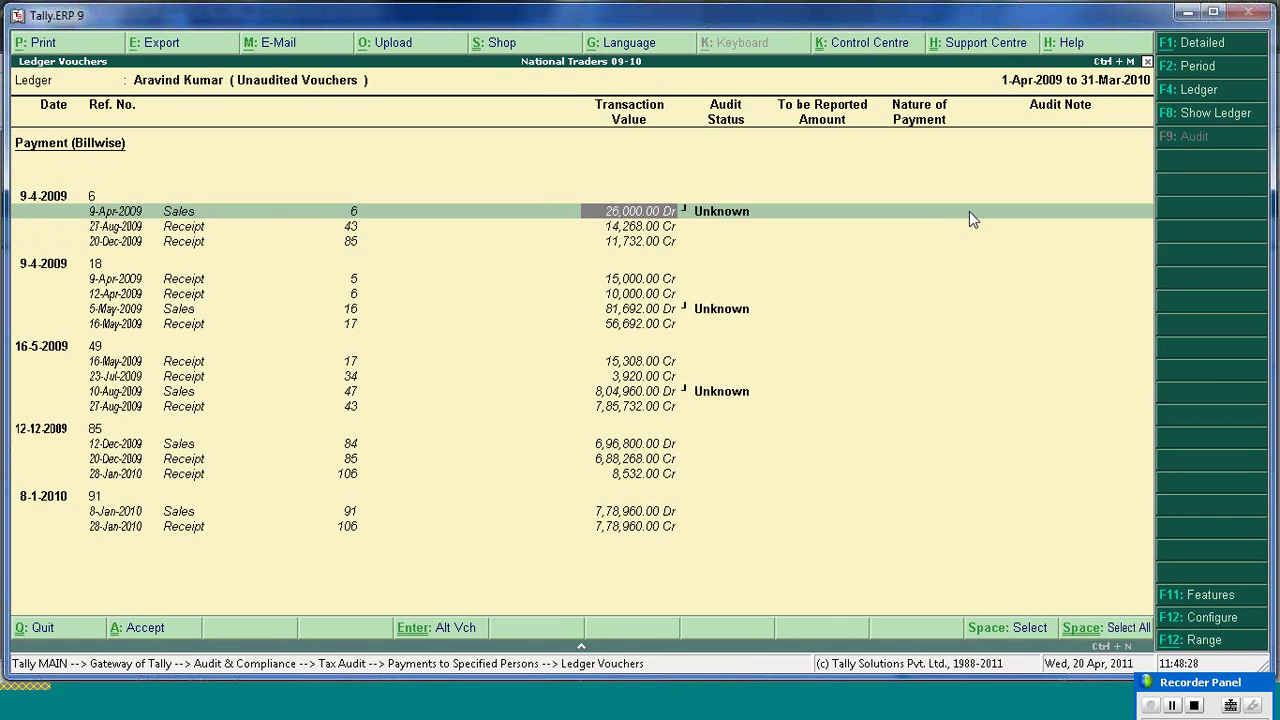
key("Return")
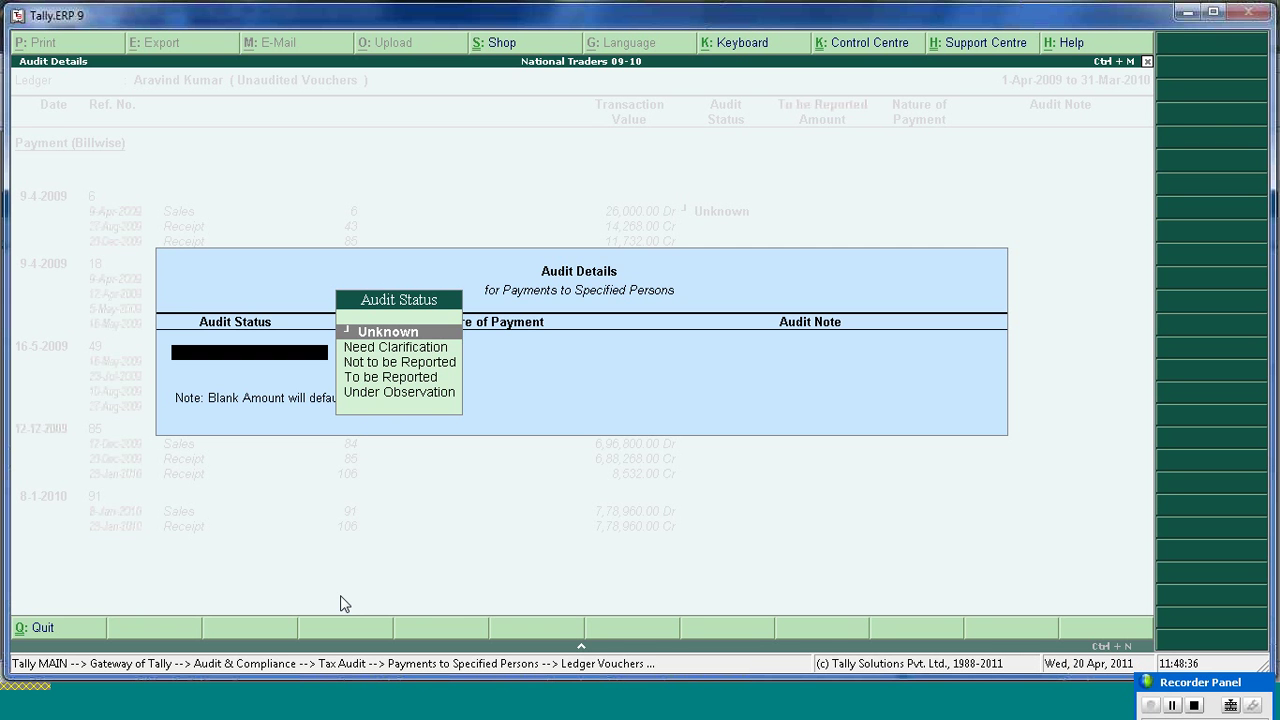
key("Escape")
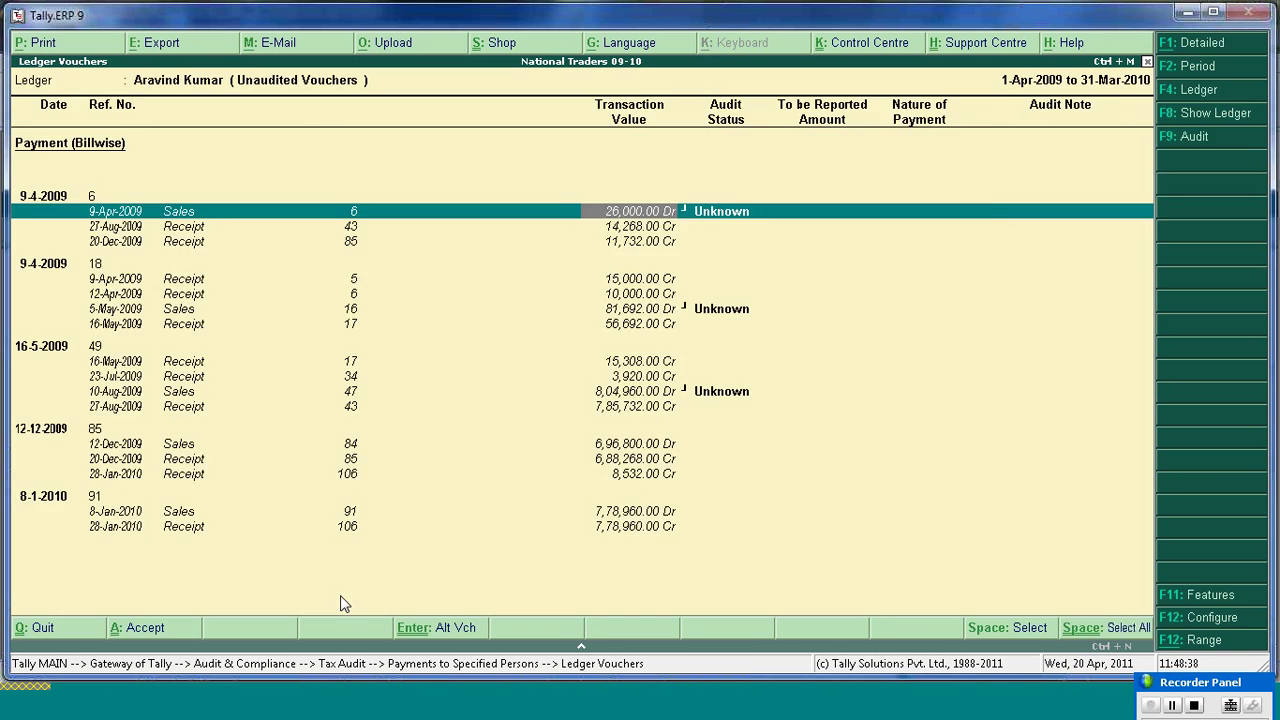
key("Escape")
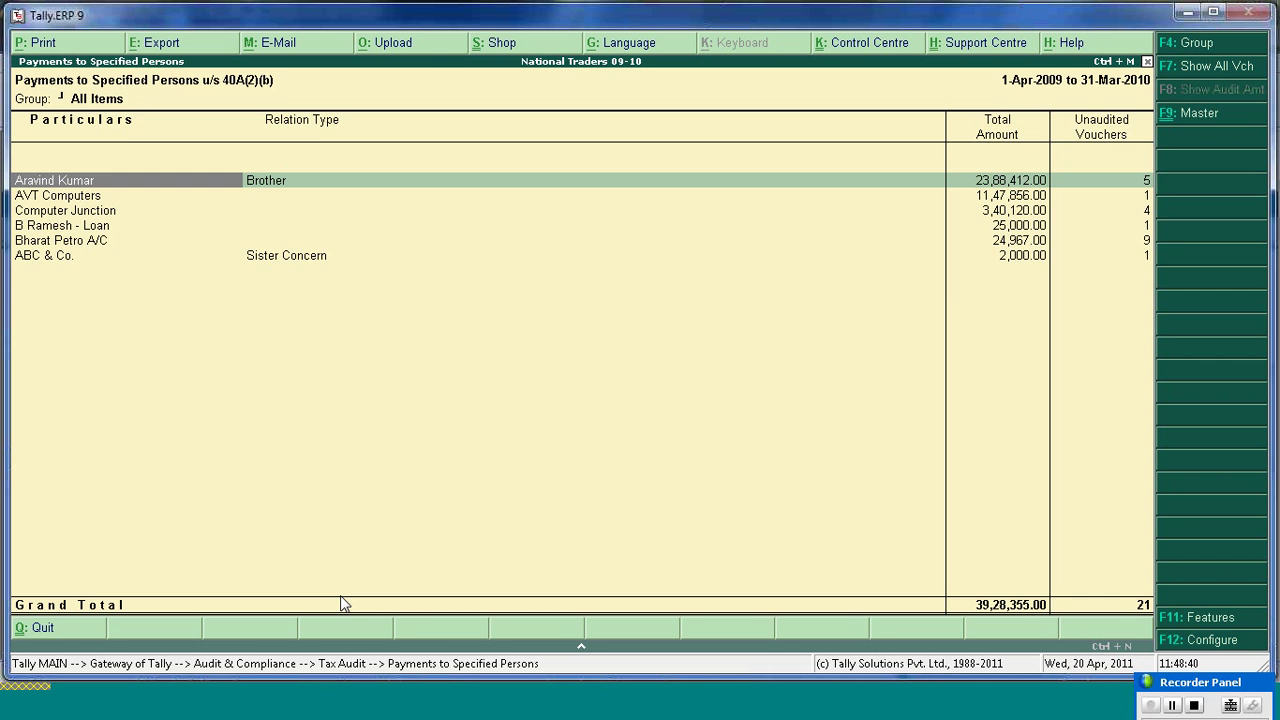
- Preview the Payments to Specified Persons report as the Annexure to Clause 18, inspect it enlarged, and return to the Form 3CD annexures
key("alt+p")
key("Return")
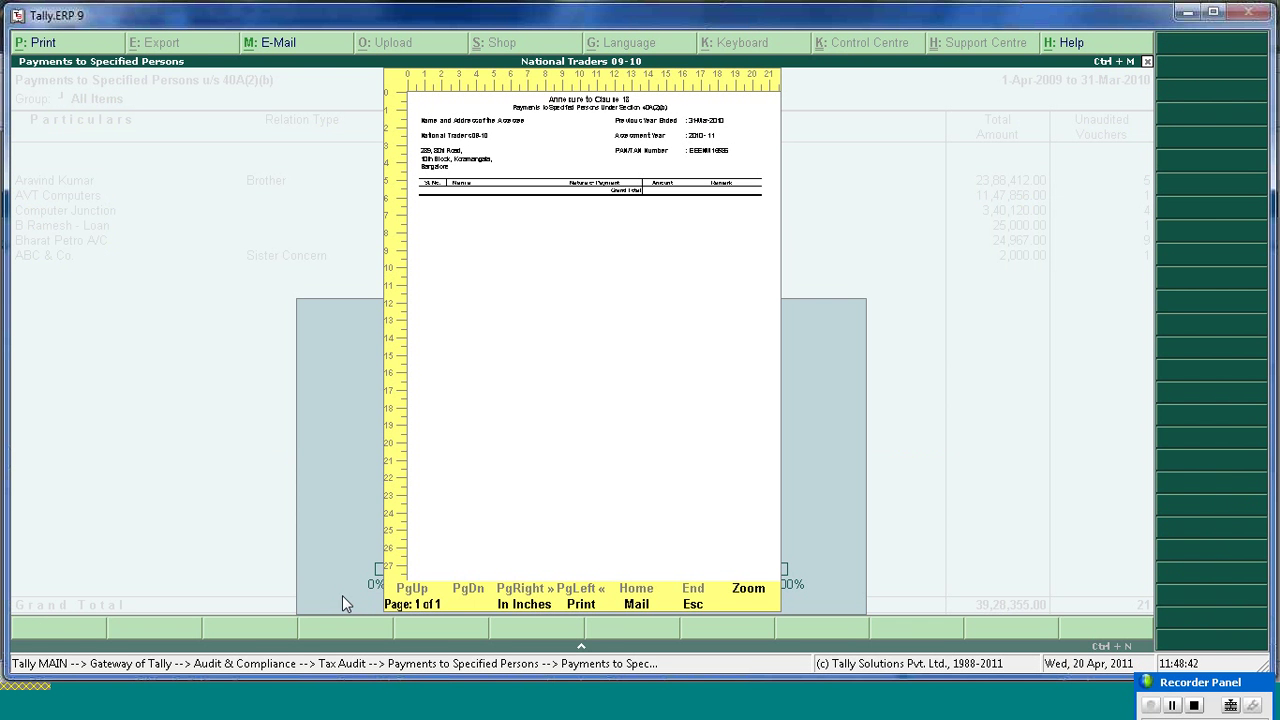
left_click(746, 590)
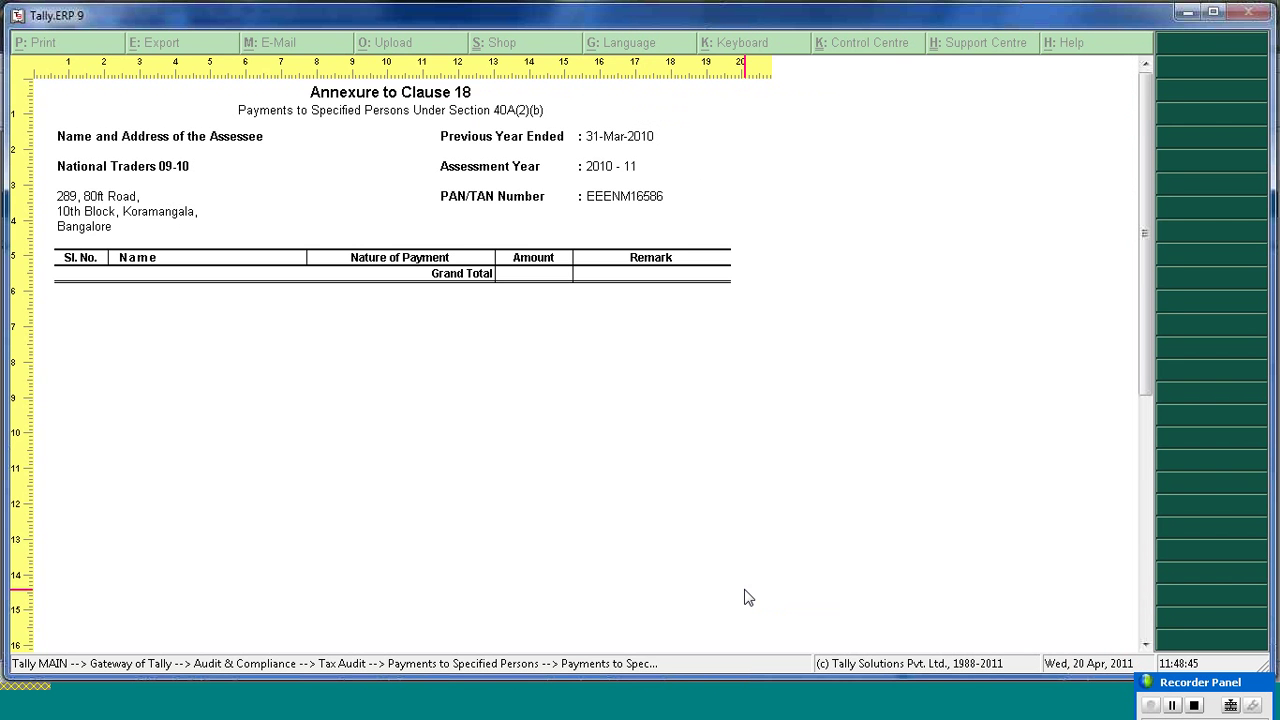
left_click(745, 597)
key("Escape")
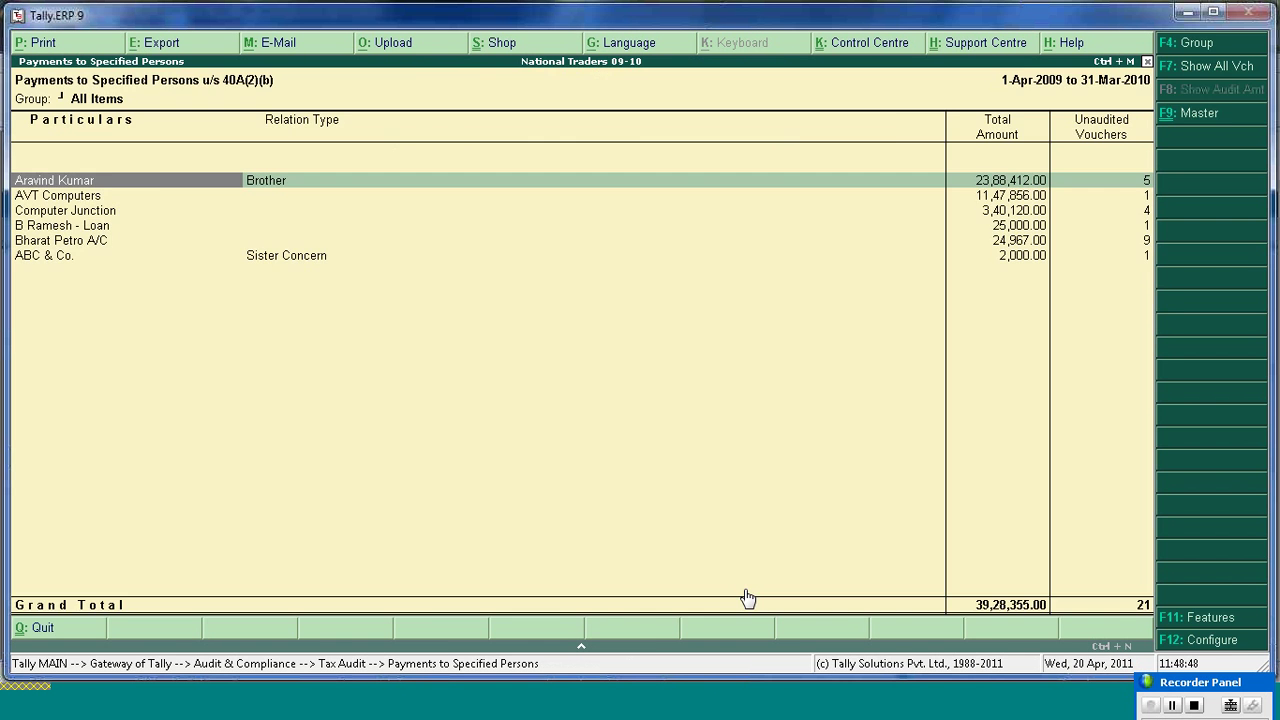
key("Escape")
- Open the Service Tax payable summary listed under clause 21, Payments Under Section 43B
key("Down")
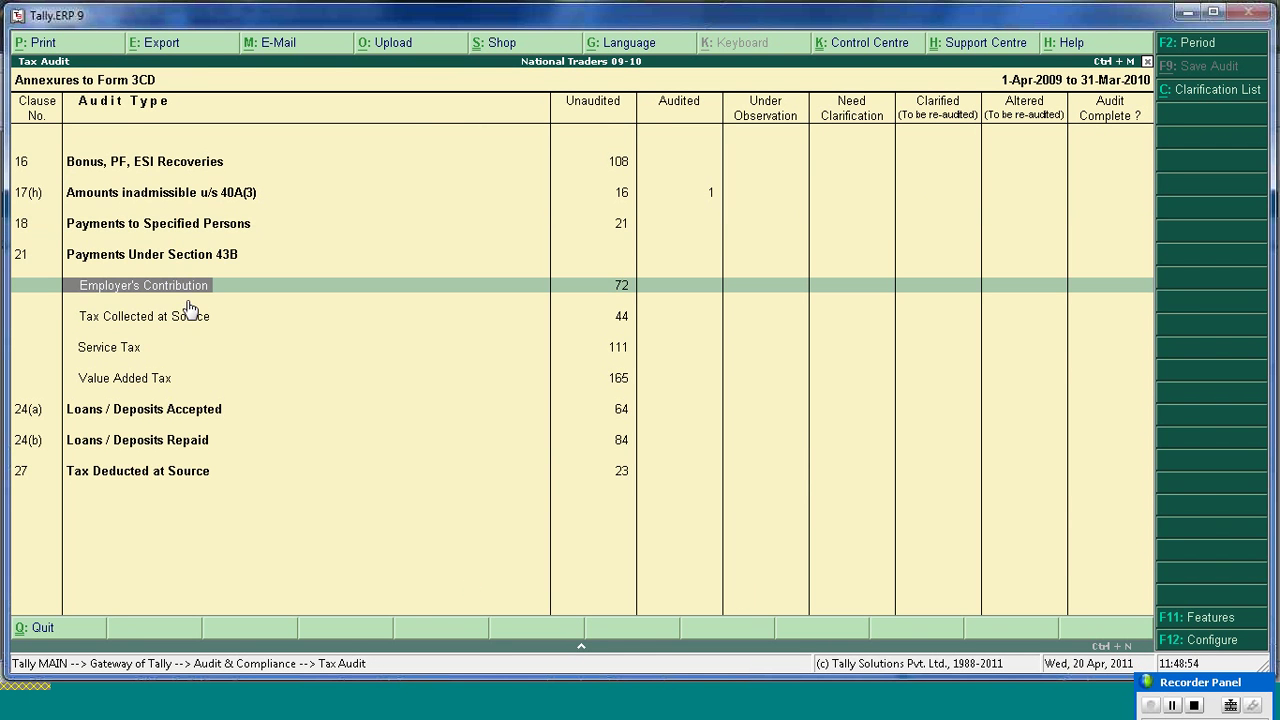
key("Down")
key("Down")
key("Down")
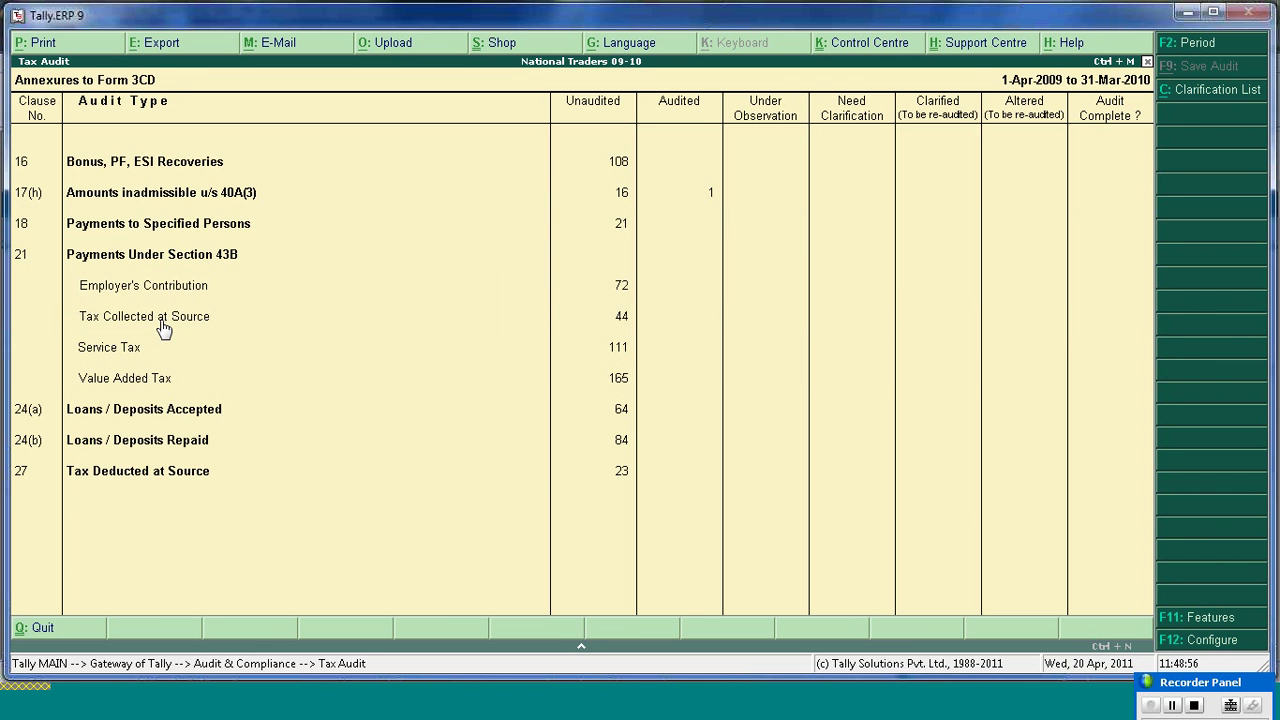
key("Up")
key("Up")
key("Down")
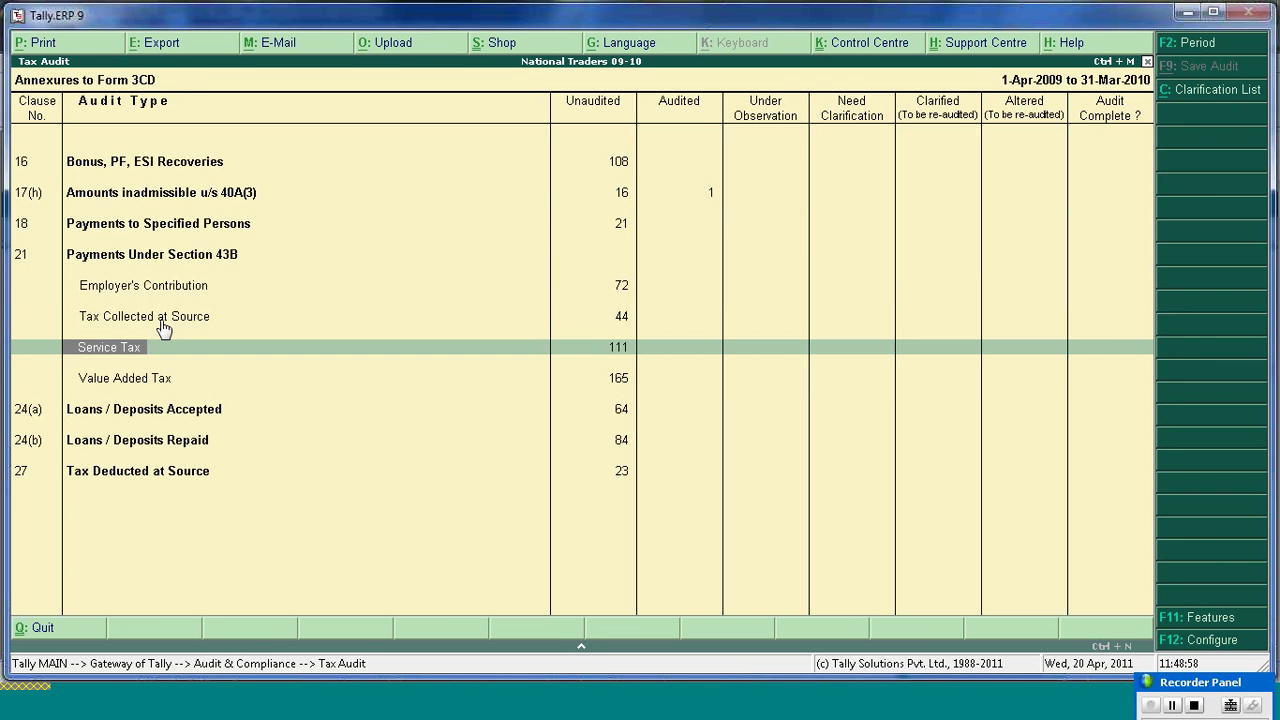
key("Return")
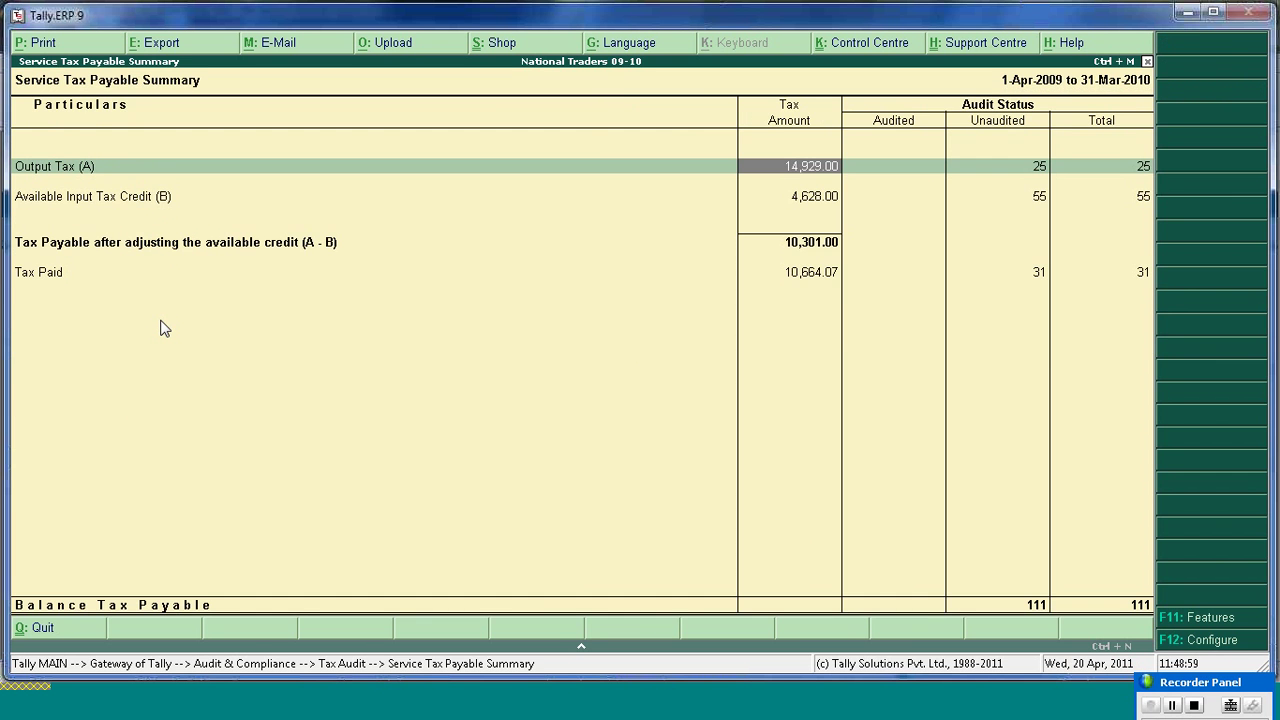
- Drill into Output Tax to list the Advertising Agency vouchers and go to the 30-Apr-2009 receipt under Sale/13
key("Return")
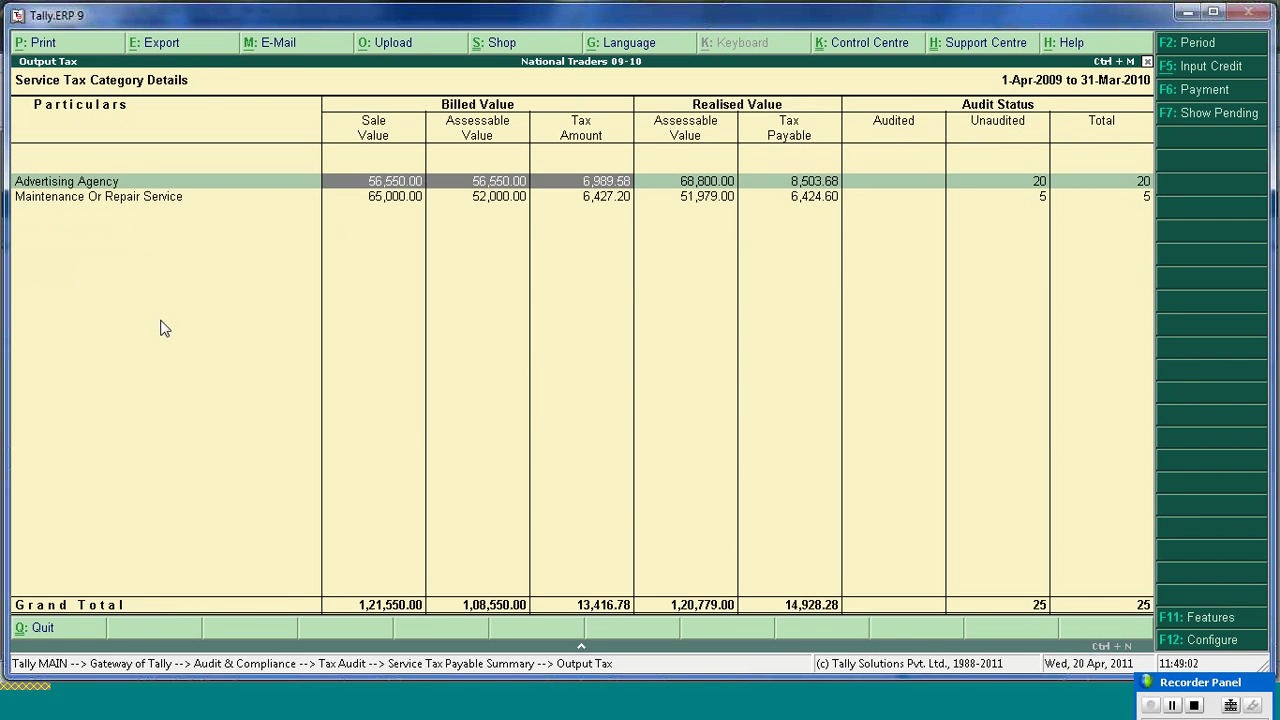
key("Return")
key("Down")
key("Down")
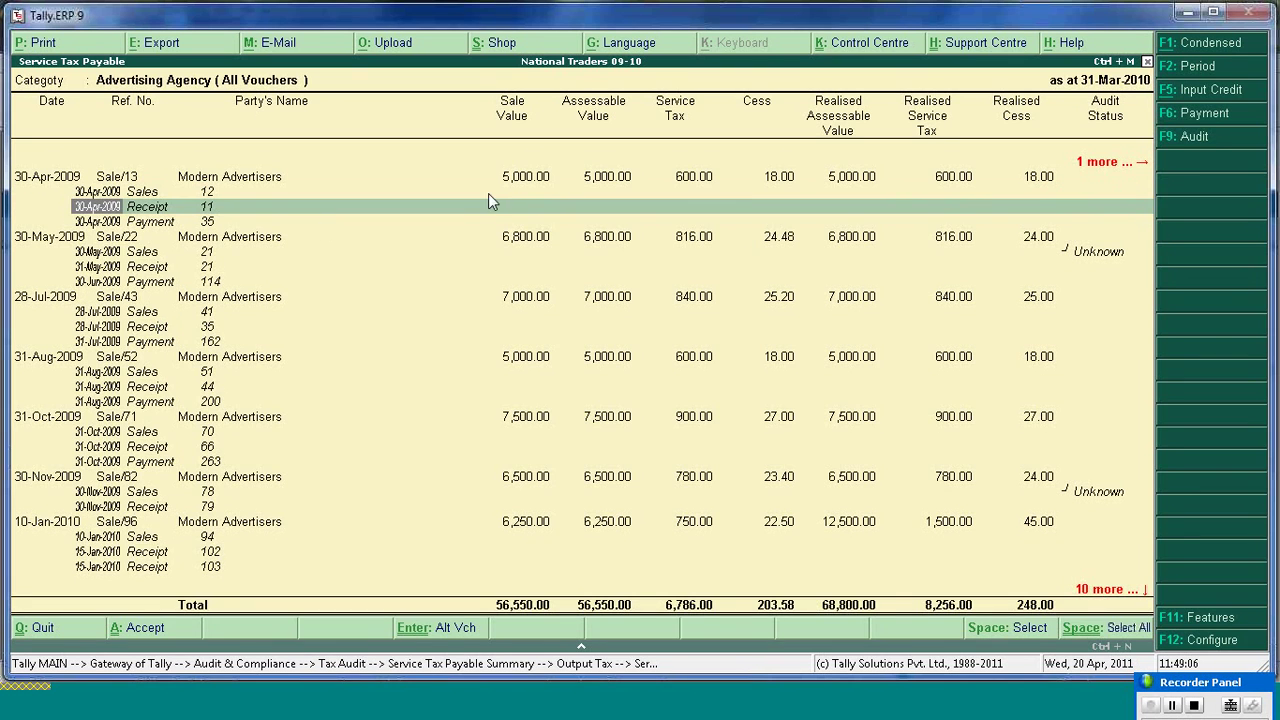
- Check the service tax audit status options, including Audited, and return to the Form 3CD annexures without saving a status
left_click(1202, 145)
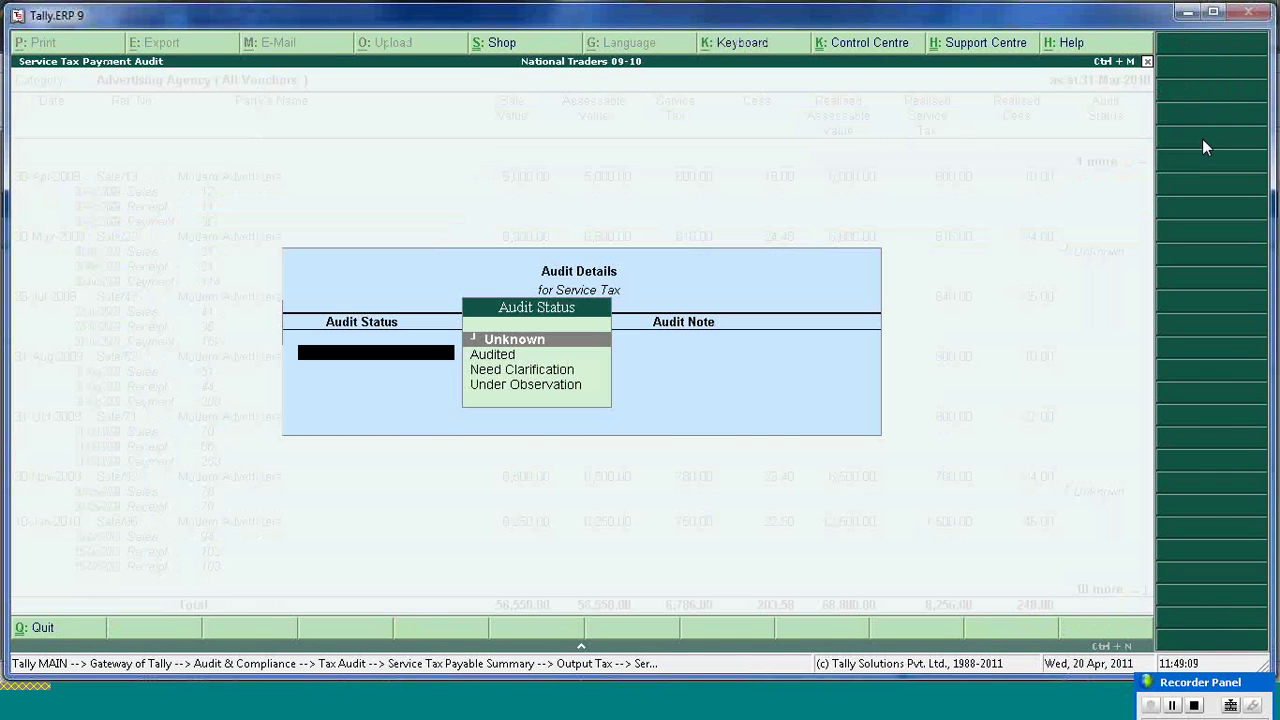
key("Down")
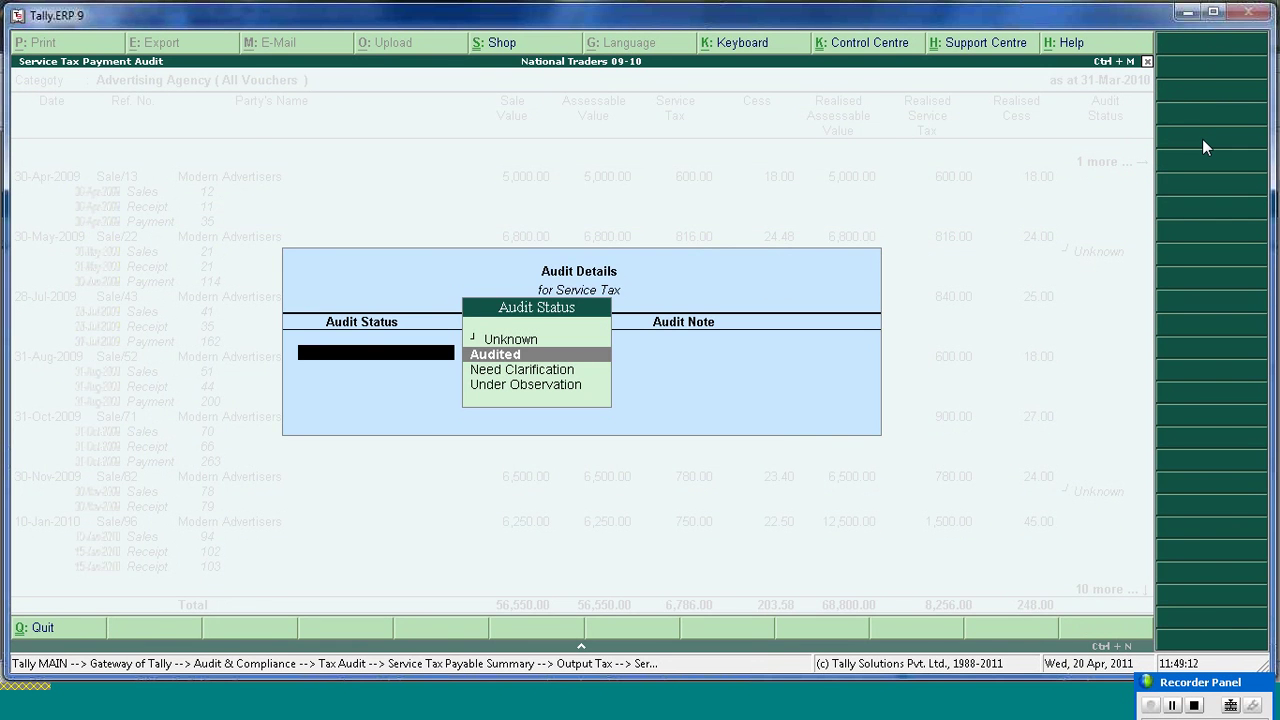
key("Escape")
key("y")
key("Escape")
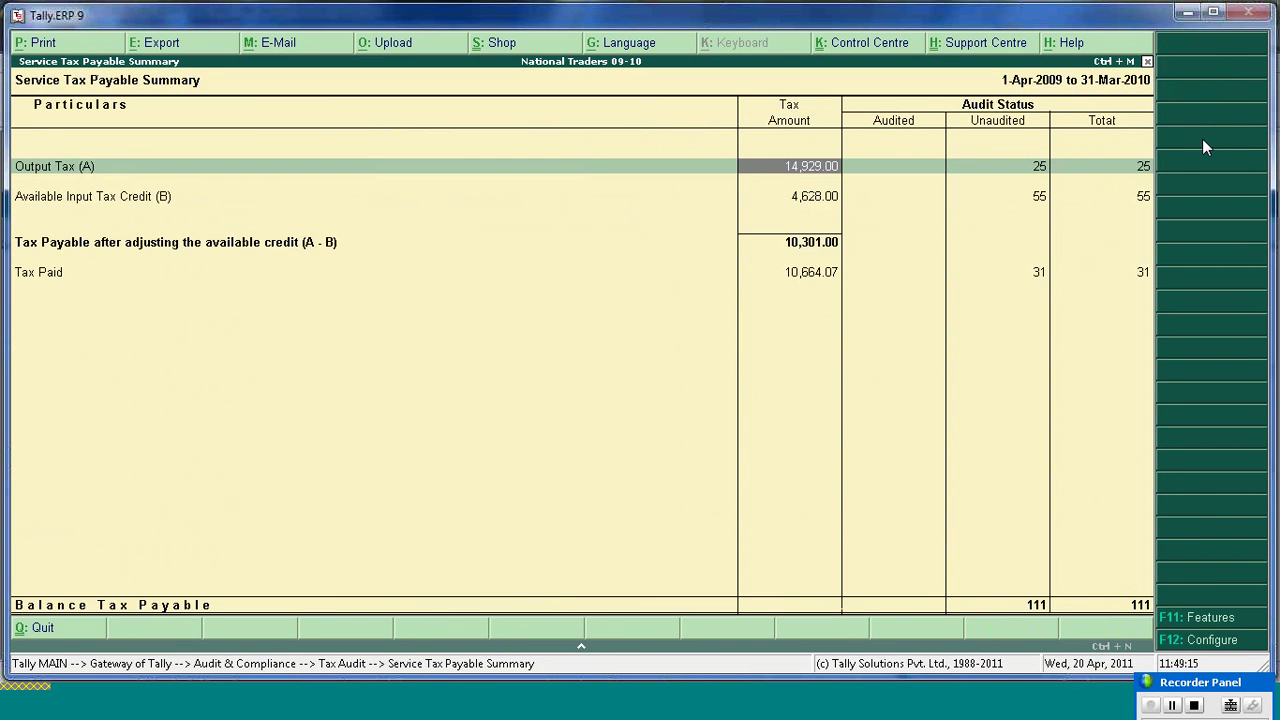
key("Escape")
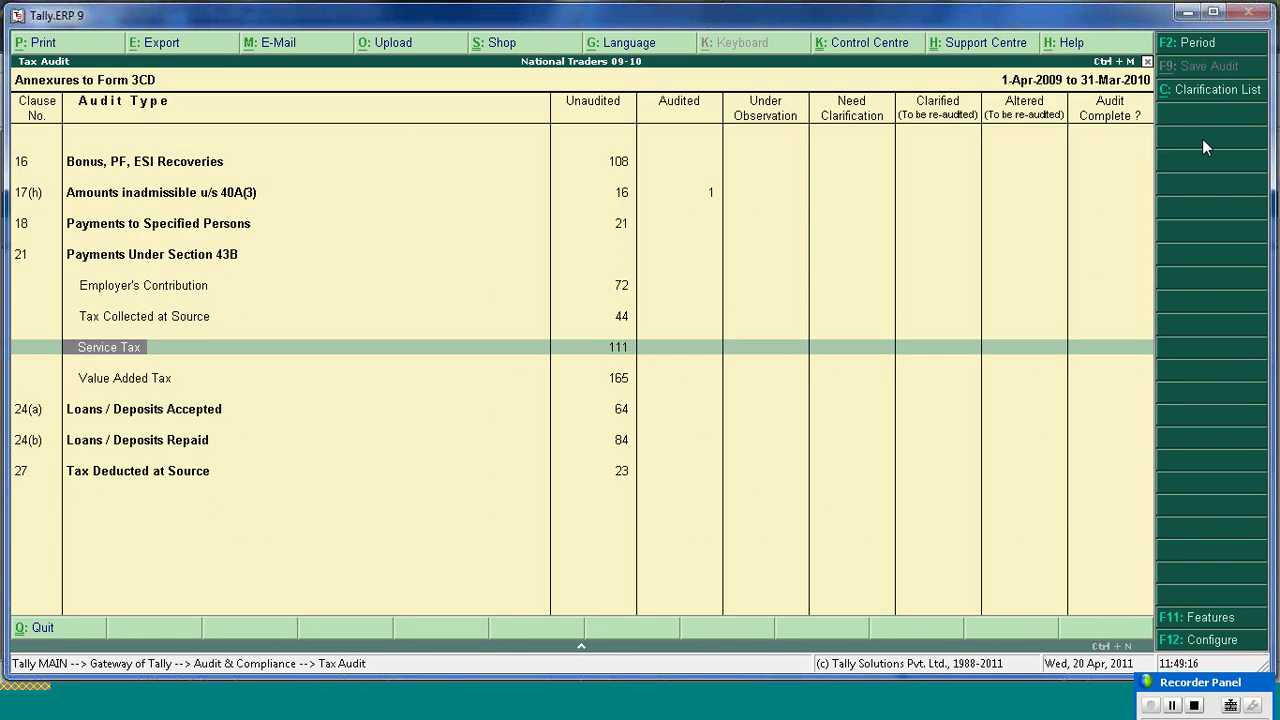
- Save the audit of clause 17(h), Amounts inadmissible u/s 40A(3), with Audit Complete set to Yes
key("Up")
key("Up")
key("Up")
key("Up")
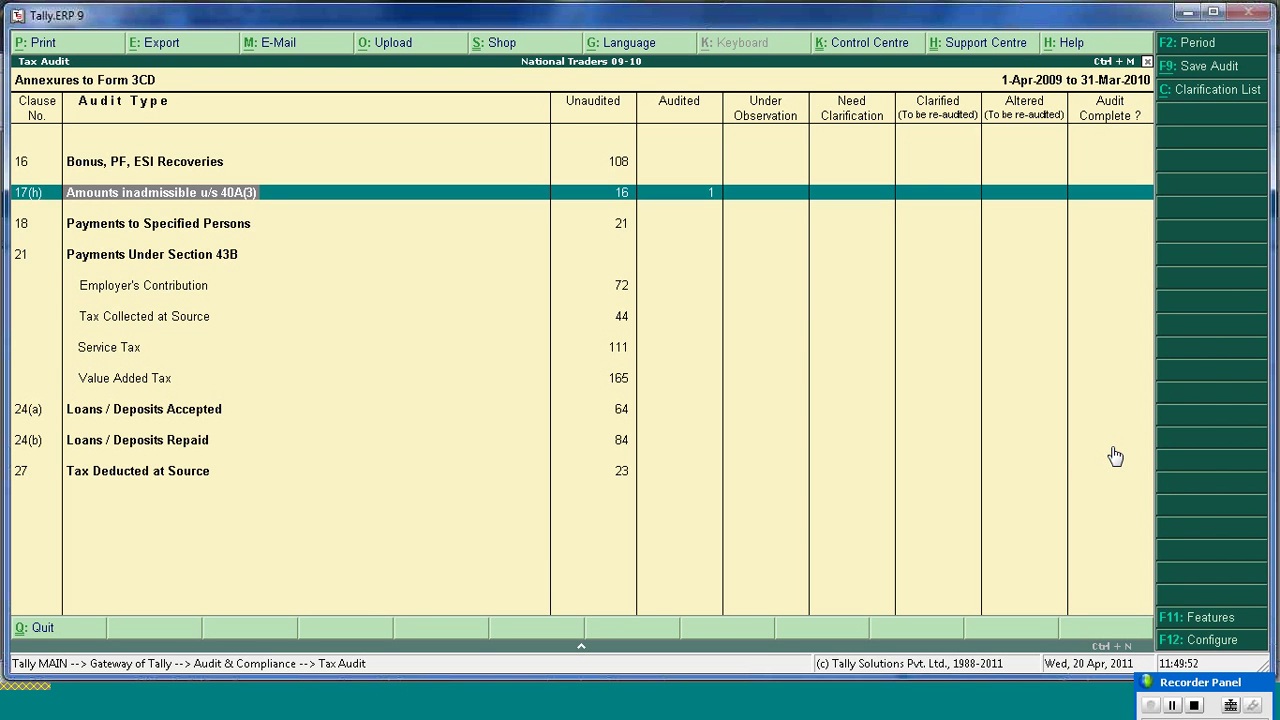
left_click(1222, 68)
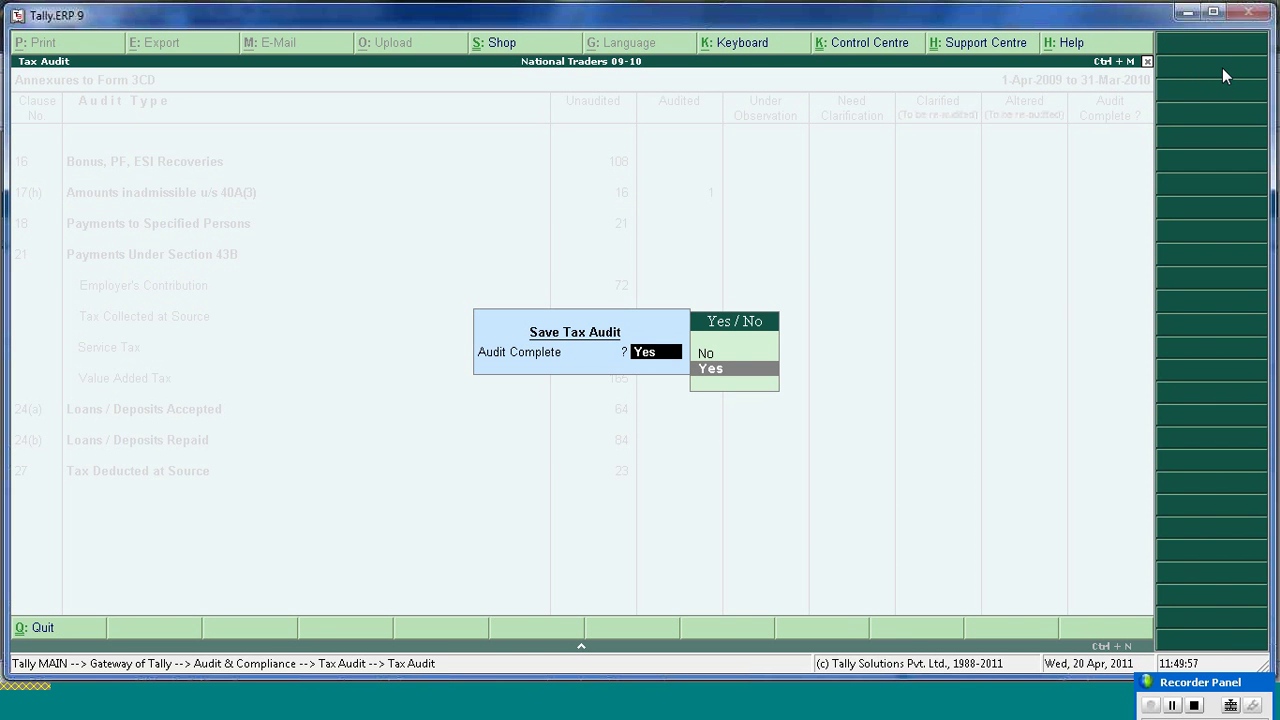
key("Return")
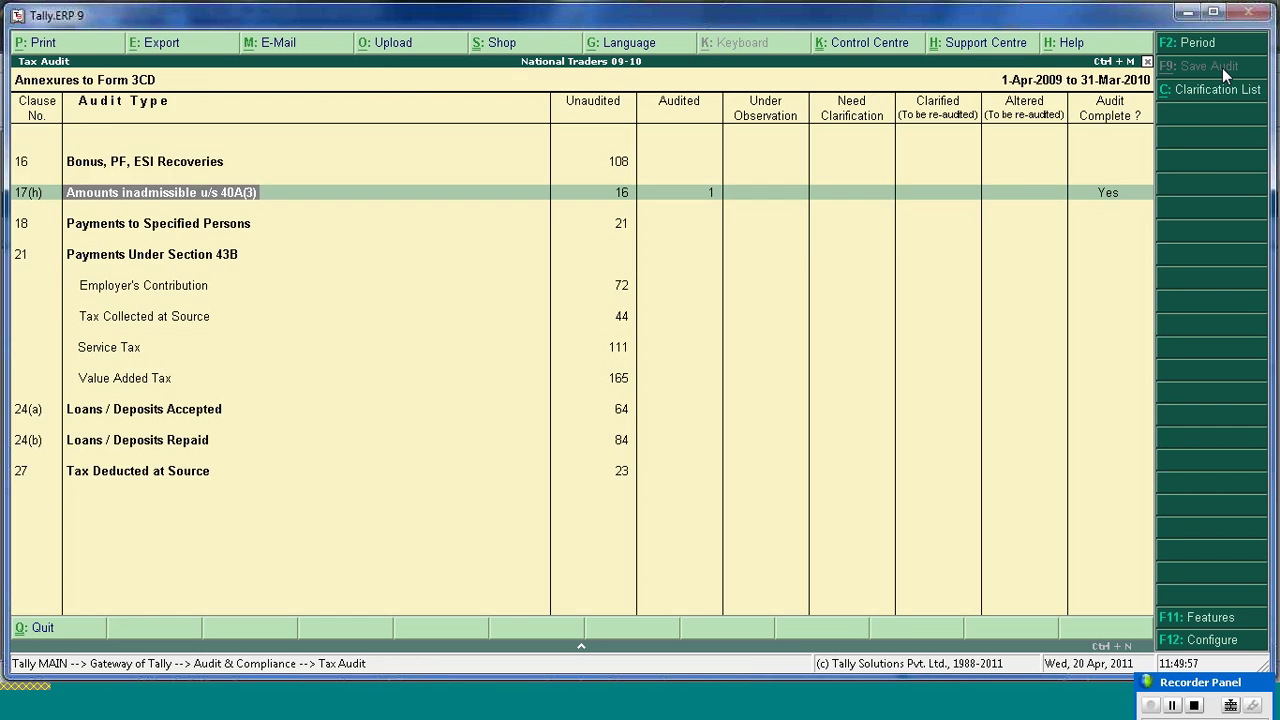
- Leave the Form 3CD annexures and return to the Audit & Compliance options
key("Return")
key("Escape")
key("Escape")
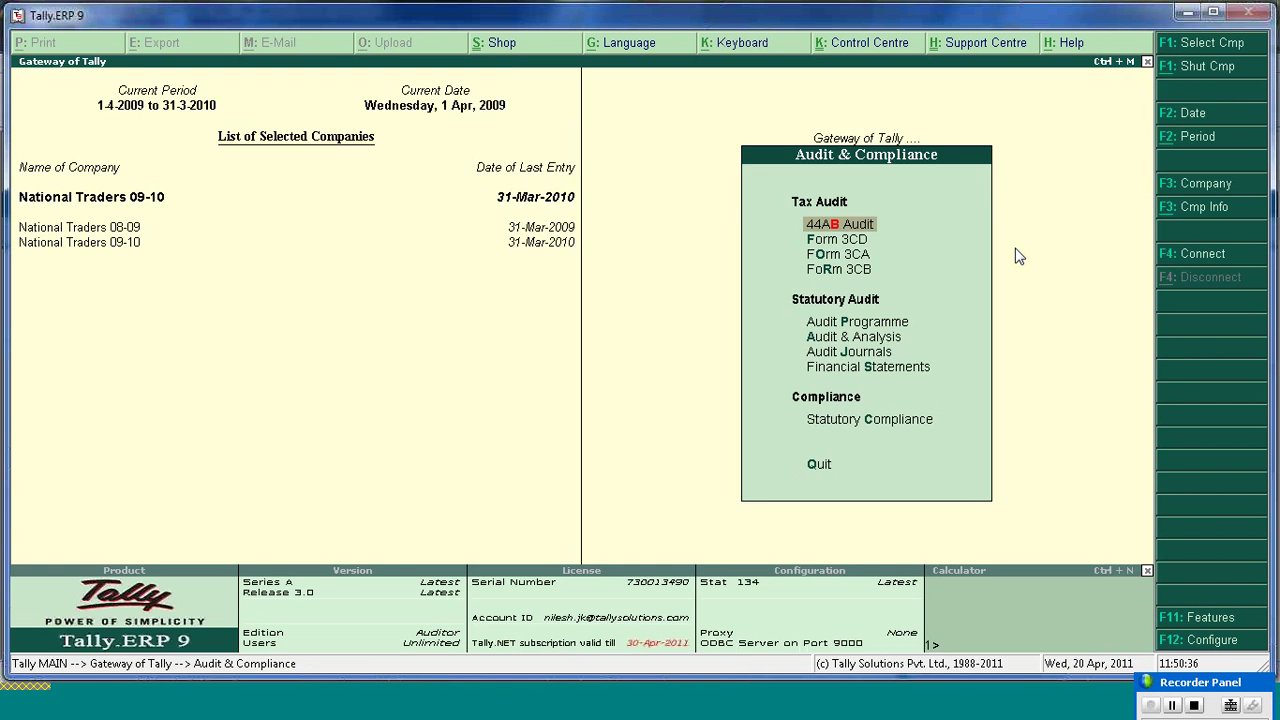
- Open the Form 3CD report from the Audit & Compliance options
key("Down")
key("Up")
key("Down")
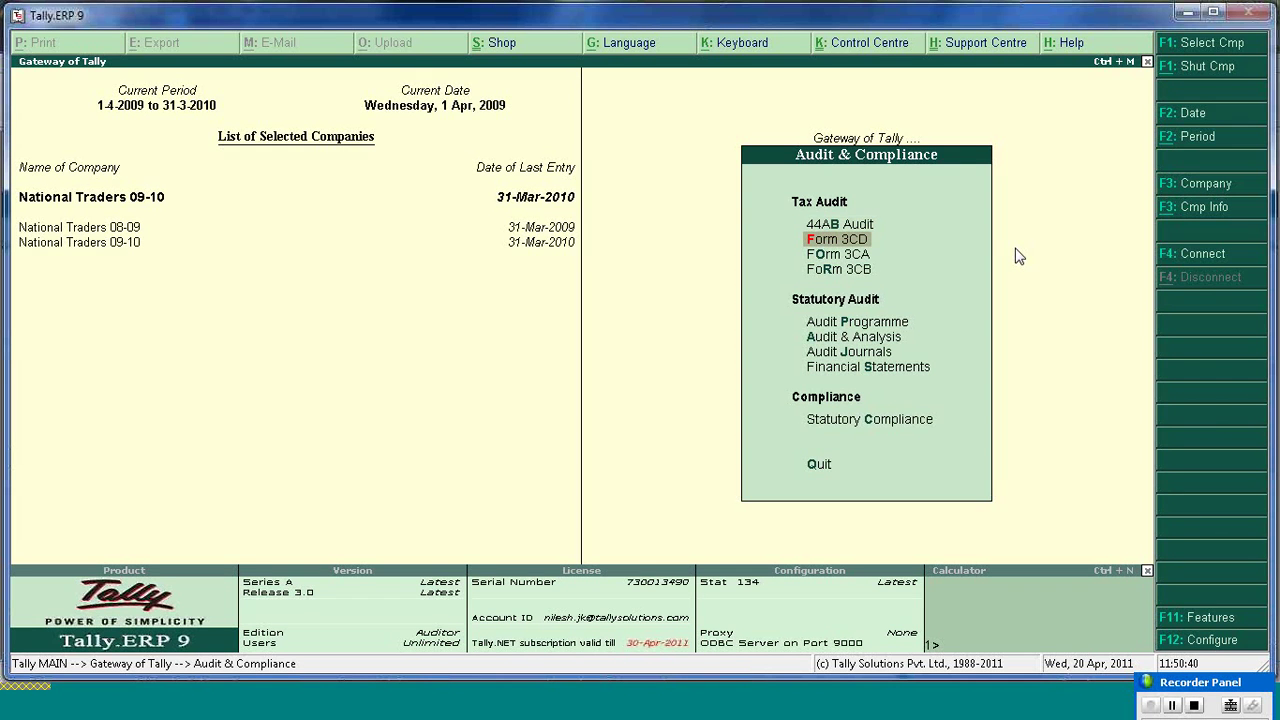
key("Return")
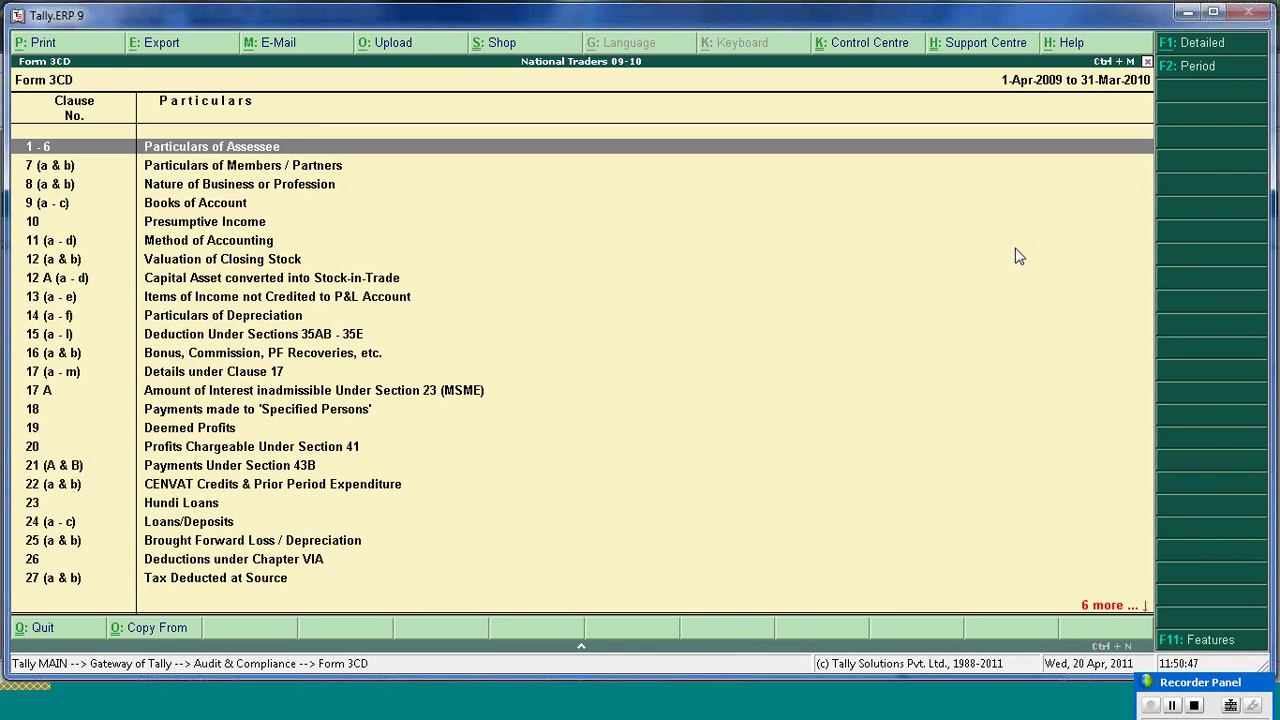
- Look through the Form 3CD clause list from Particulars of Assessee towards Annexure - I and return to its start
key("Down")
key("Down")
key("Down")
key("Down")
key("Down")
key("Down")
key("Down")
key("Down")
key("Down")
key("Down")
key("Down")
key("Down")
key("Down")
key("Down")
key("Down")
key("Down")
key("Down")
key("Down")
key("Down")
key("Down")
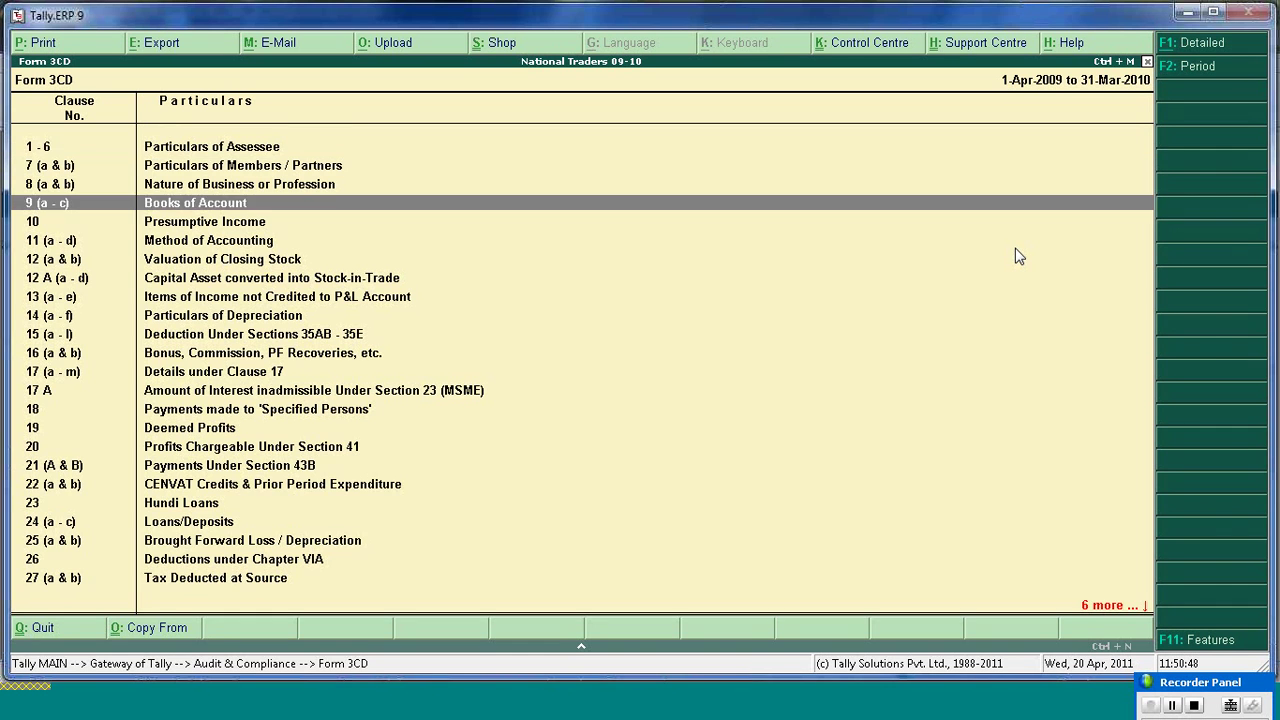
key("Down")
key("Down")
key("Down")
key("Down")
key("Down")
key("Down")
key("Down")
key("Down")
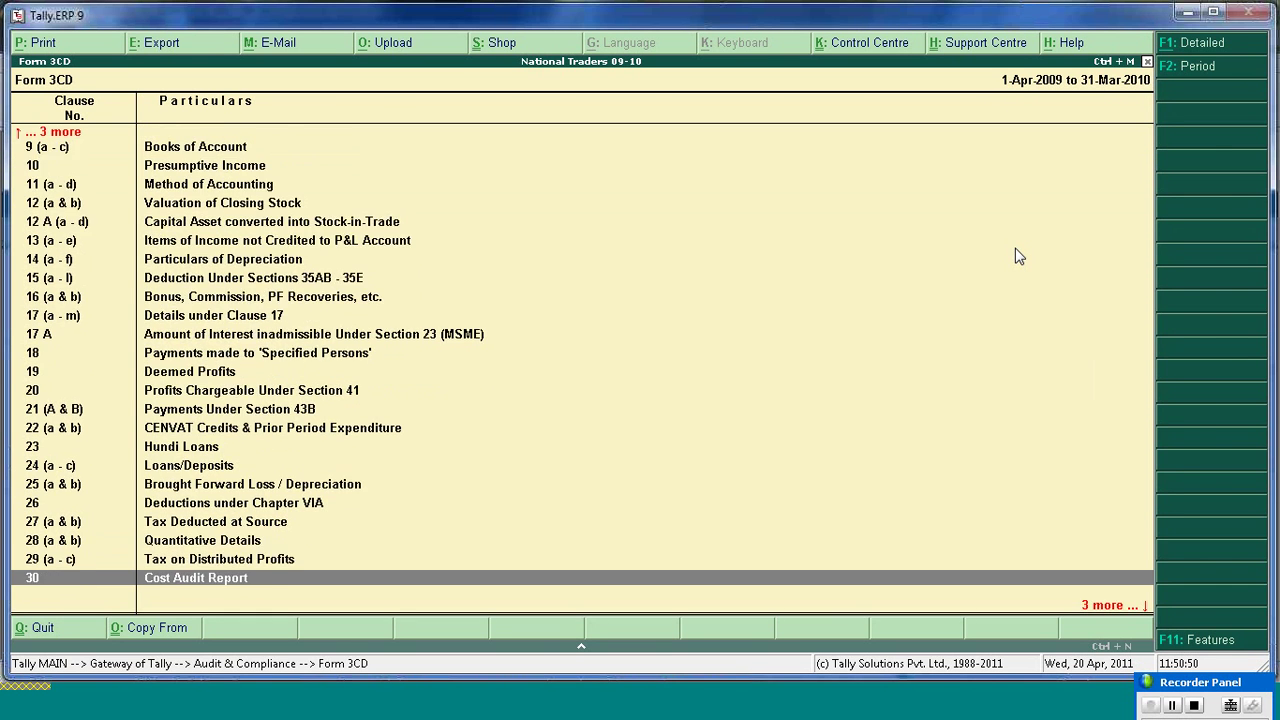
key("Up")
key("Up")
key("Up")
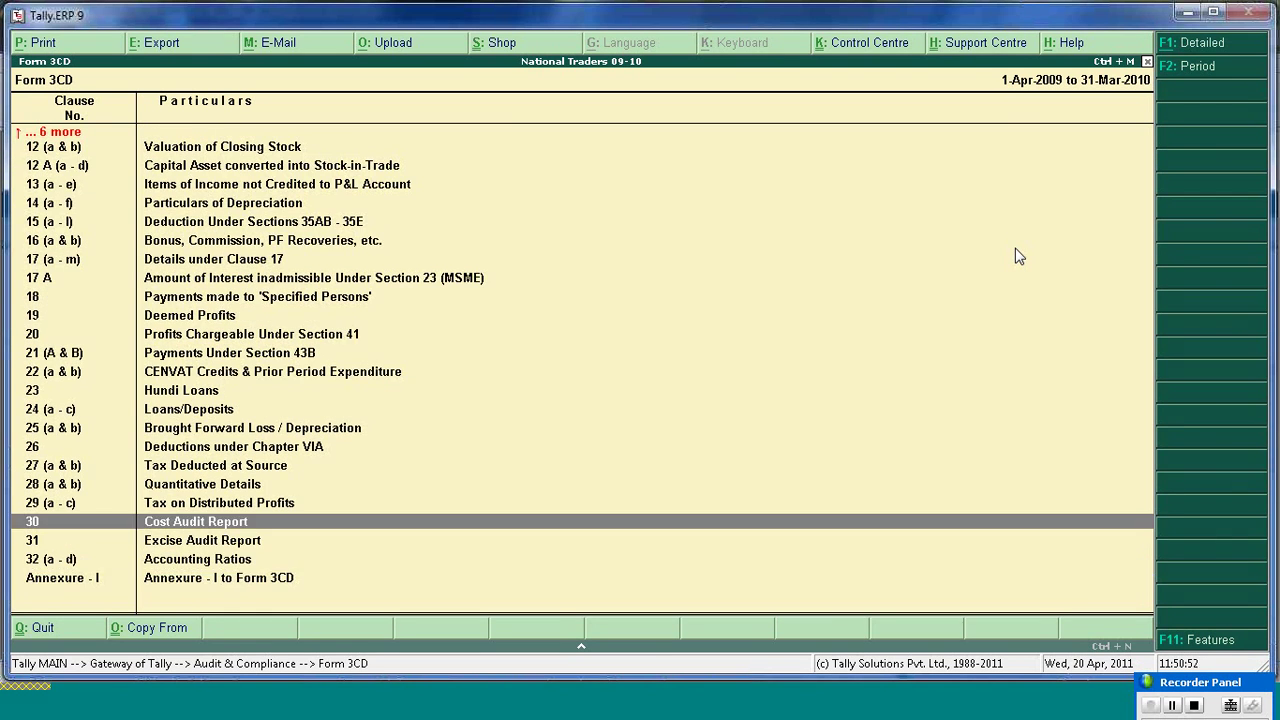
key("Up")
key("Up")
key("Up")
key("Up")
key("Up")
key("Up")
key("Up")
key("Up")
key("Up")
key("Up")
key("Up")
key("Up")
key("Up")
key("Up")
key("Up")
key("Up")
key("Up")
key("Up")
key("Up")
key("Up")
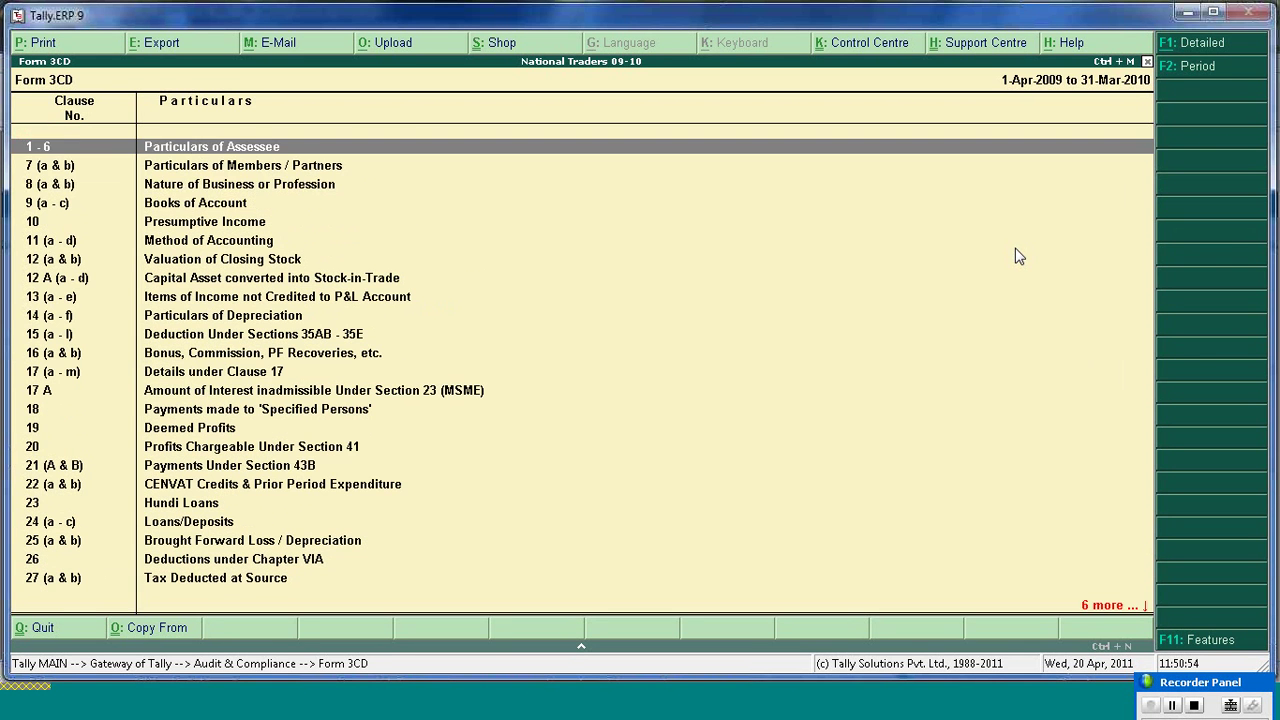
- Check the predefined texts available for clause 10, Presumptive Income, and leave the clause without changing its answer
key("Down")
key("Down")
key("Return")
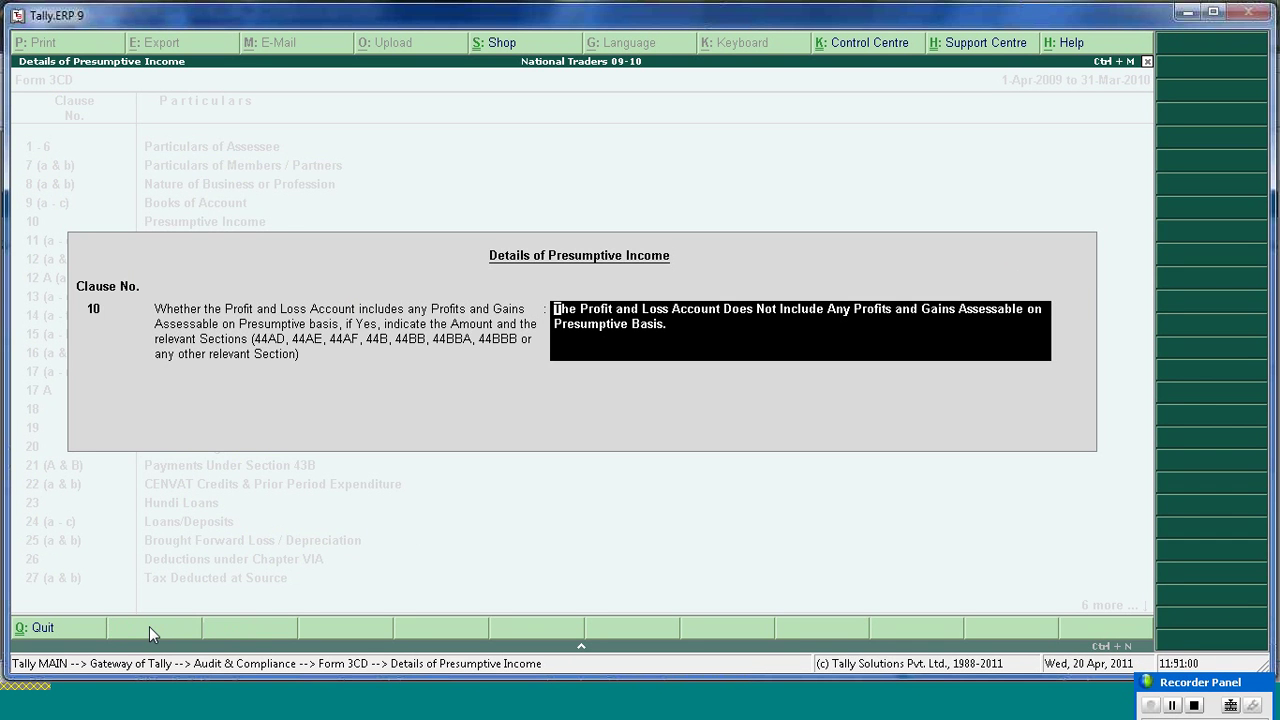
left_click(149, 627)
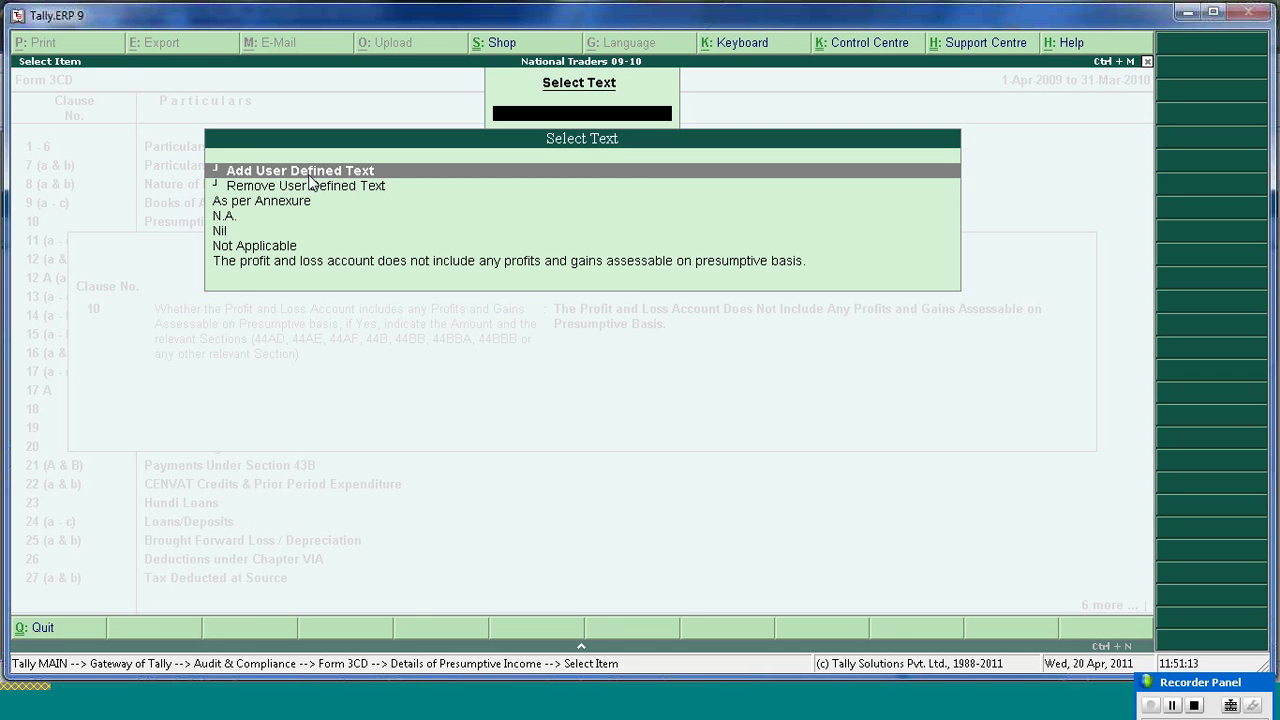
key("Escape")
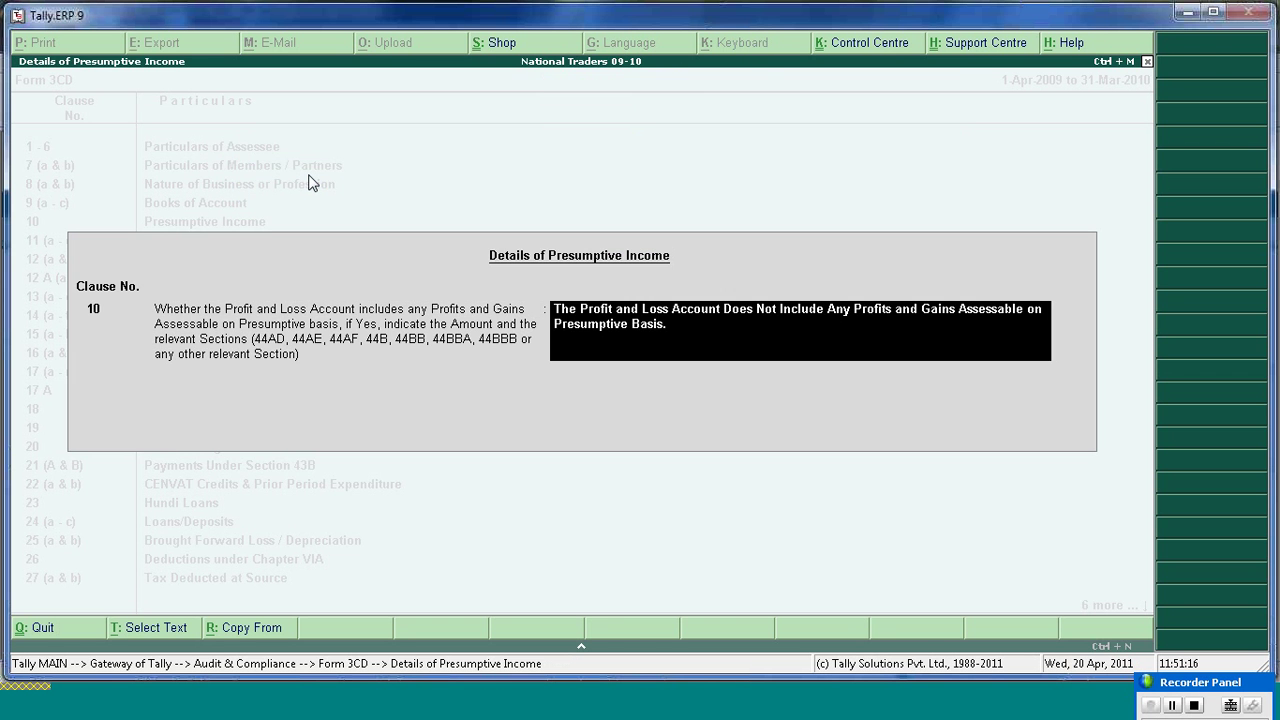
key("BackSpace")
key("Escape")
key("Return")
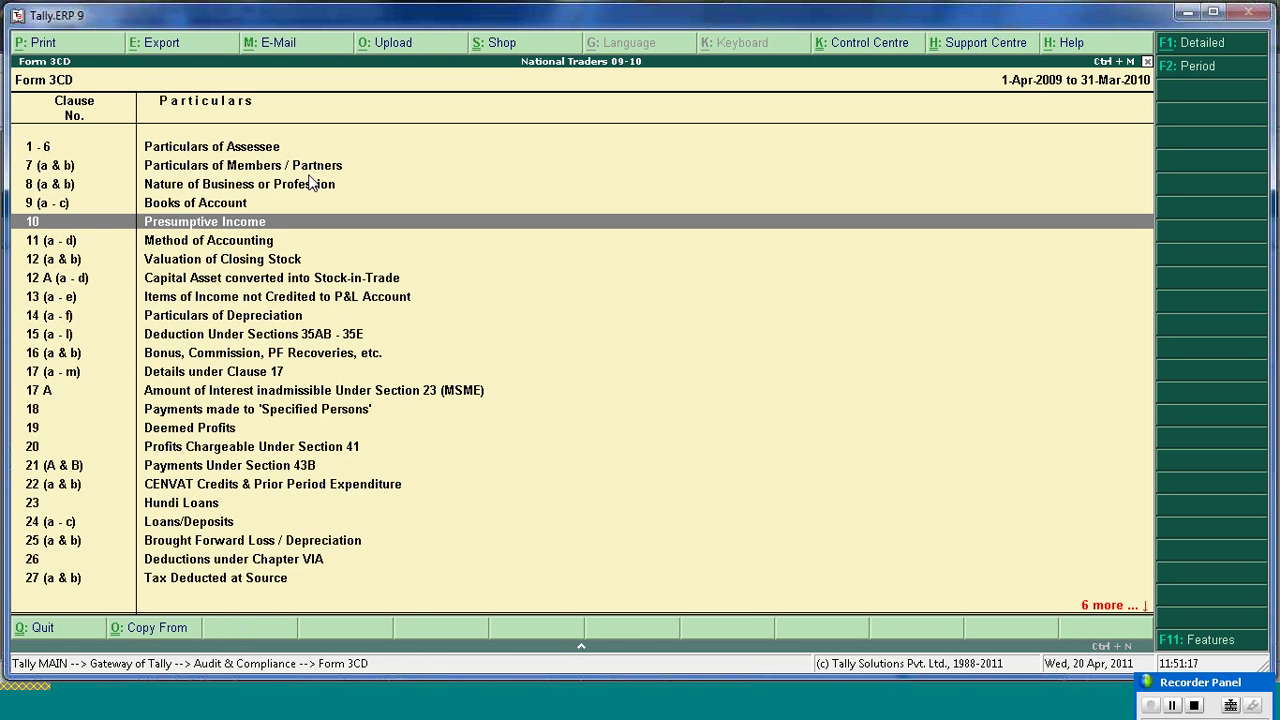
key("Down")
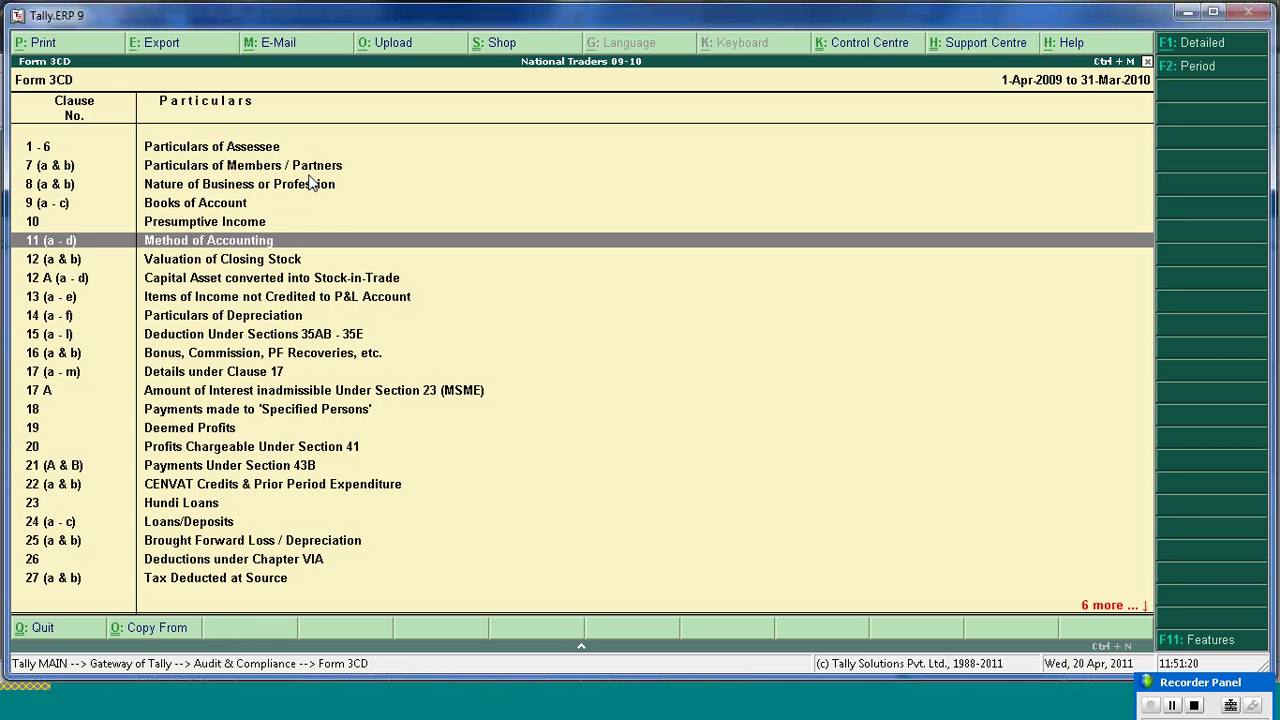
key("Up")
key("Return")
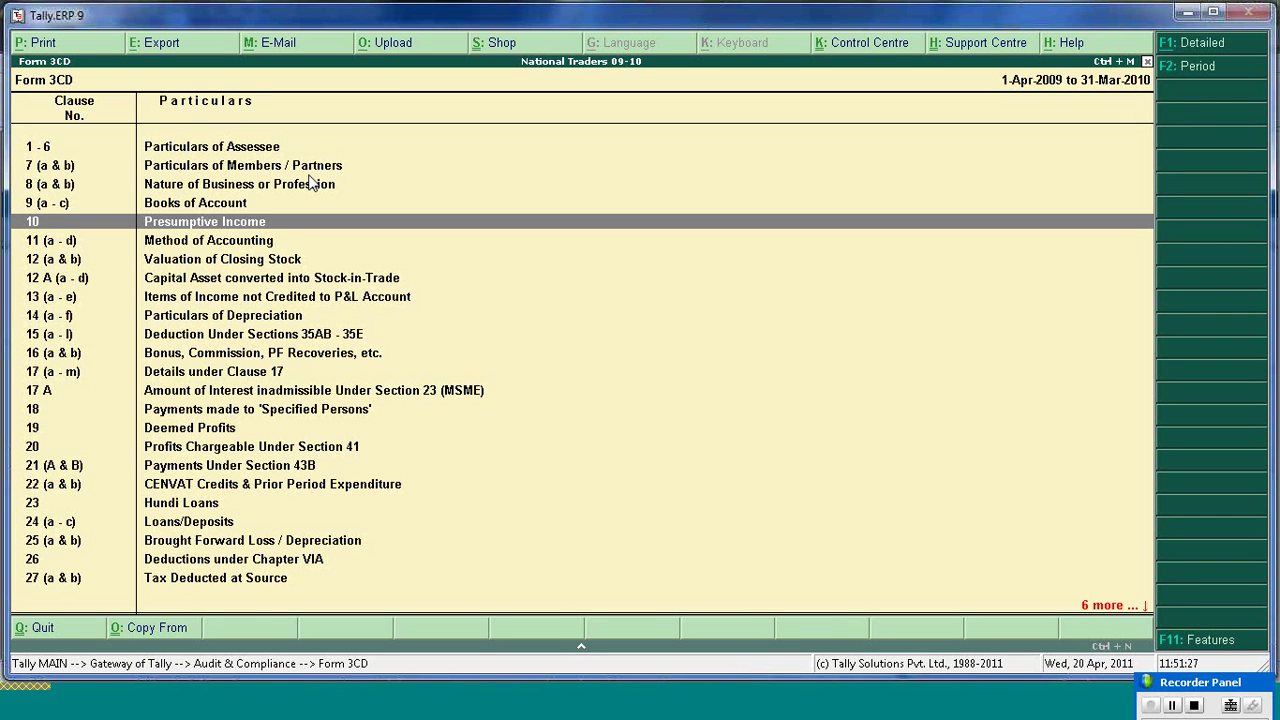
- Check which companies the whole Form 3CD can be copied from, then quit the Data Configuration without copying
key("Down")
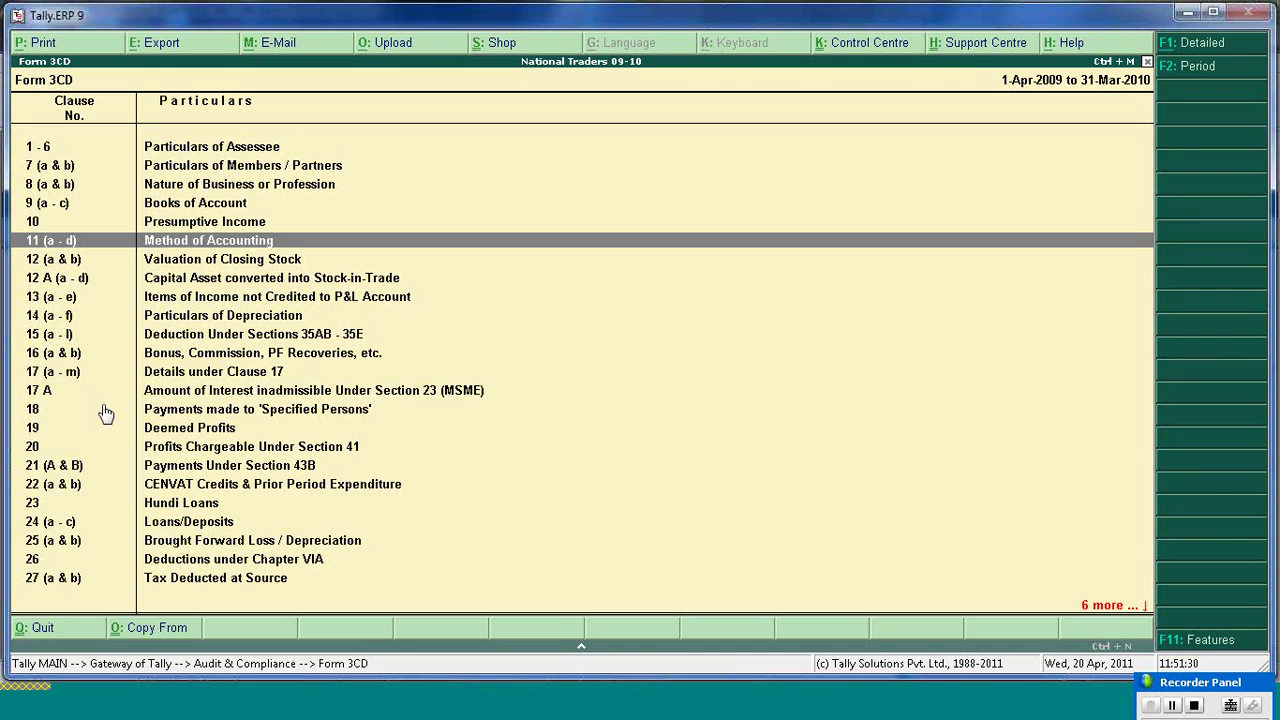
left_click(155, 628)
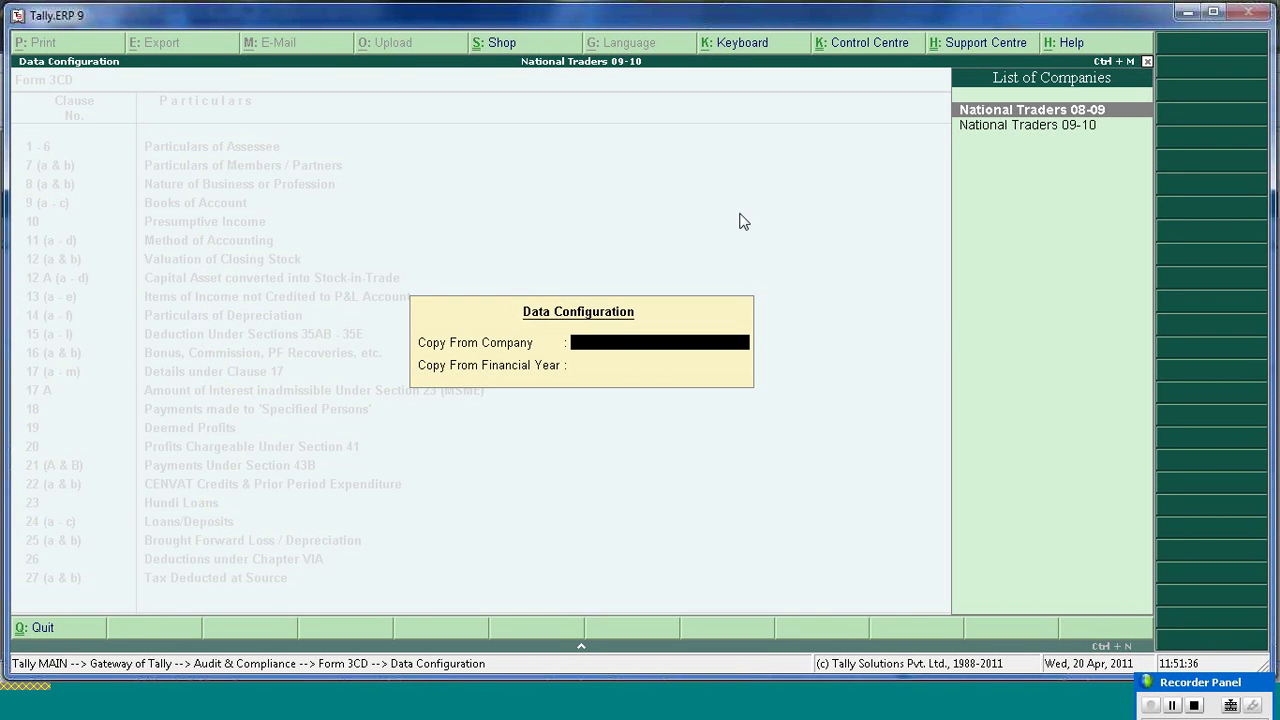
left_click(1014, 127)
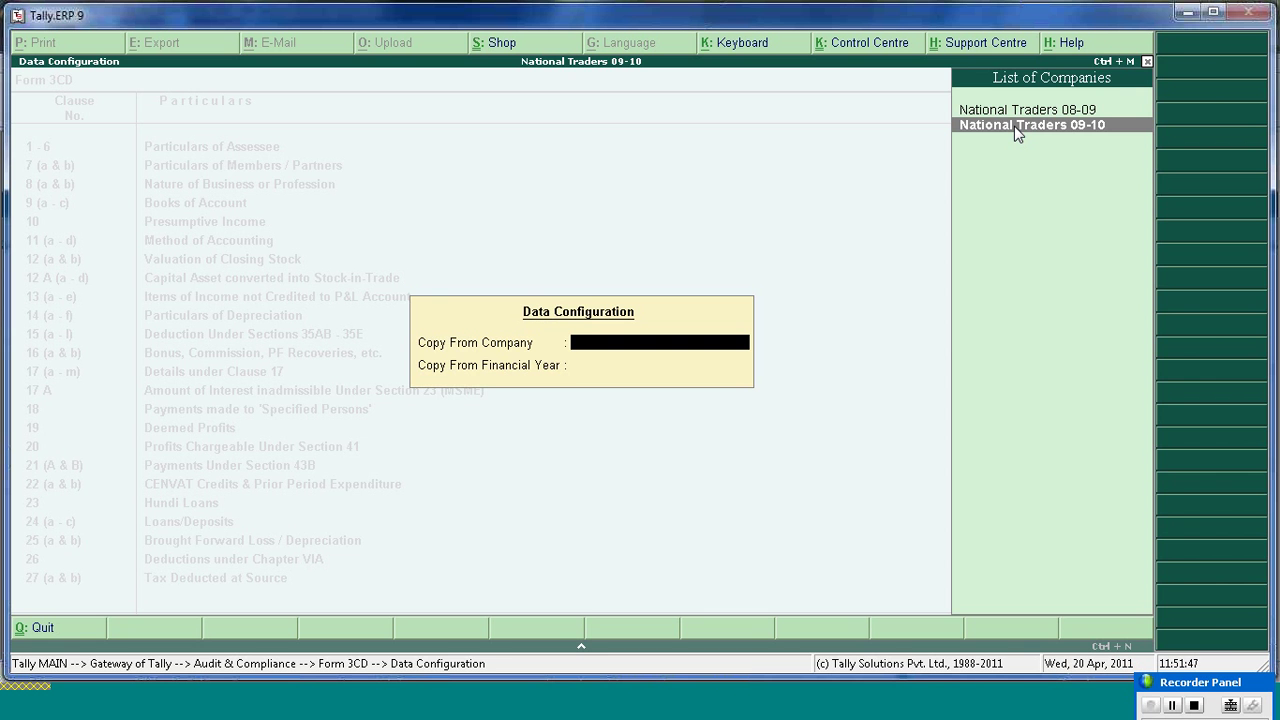
key("Escape")
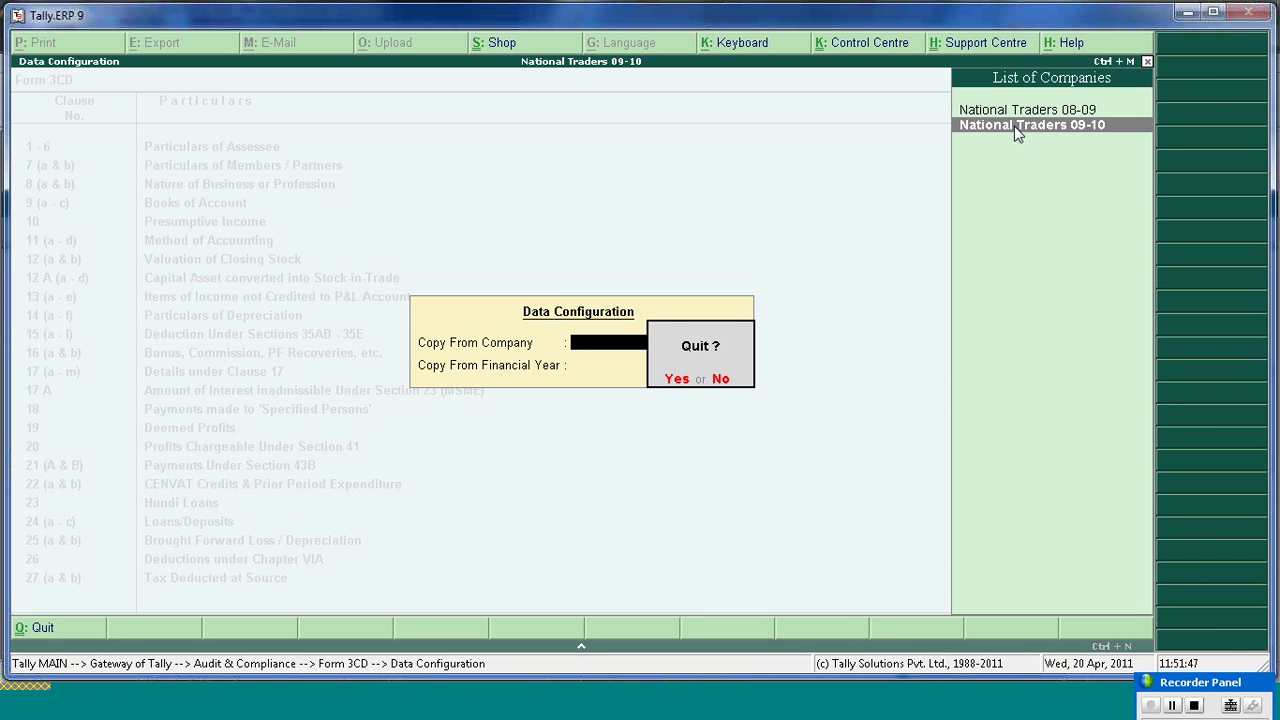
key("Return")
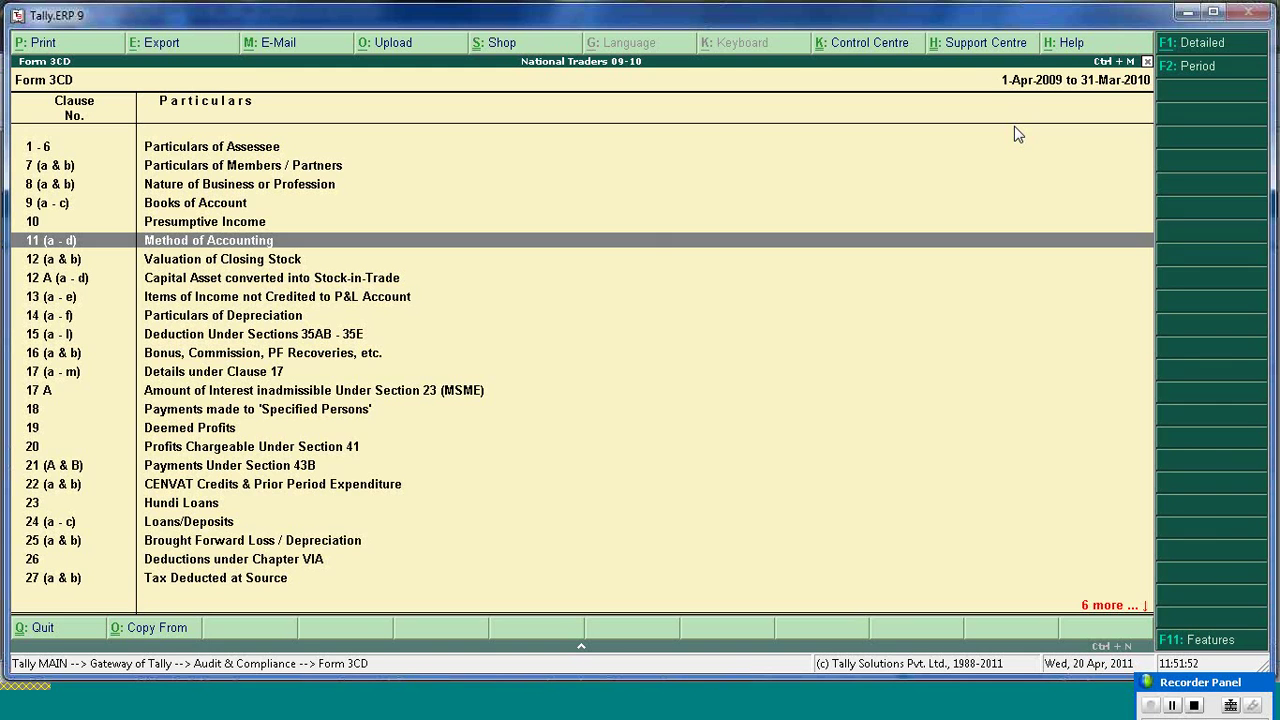
- Check the Copy From options inside clause 11, Method of Accounting, and for the whole form, without copying any data
key("Return")
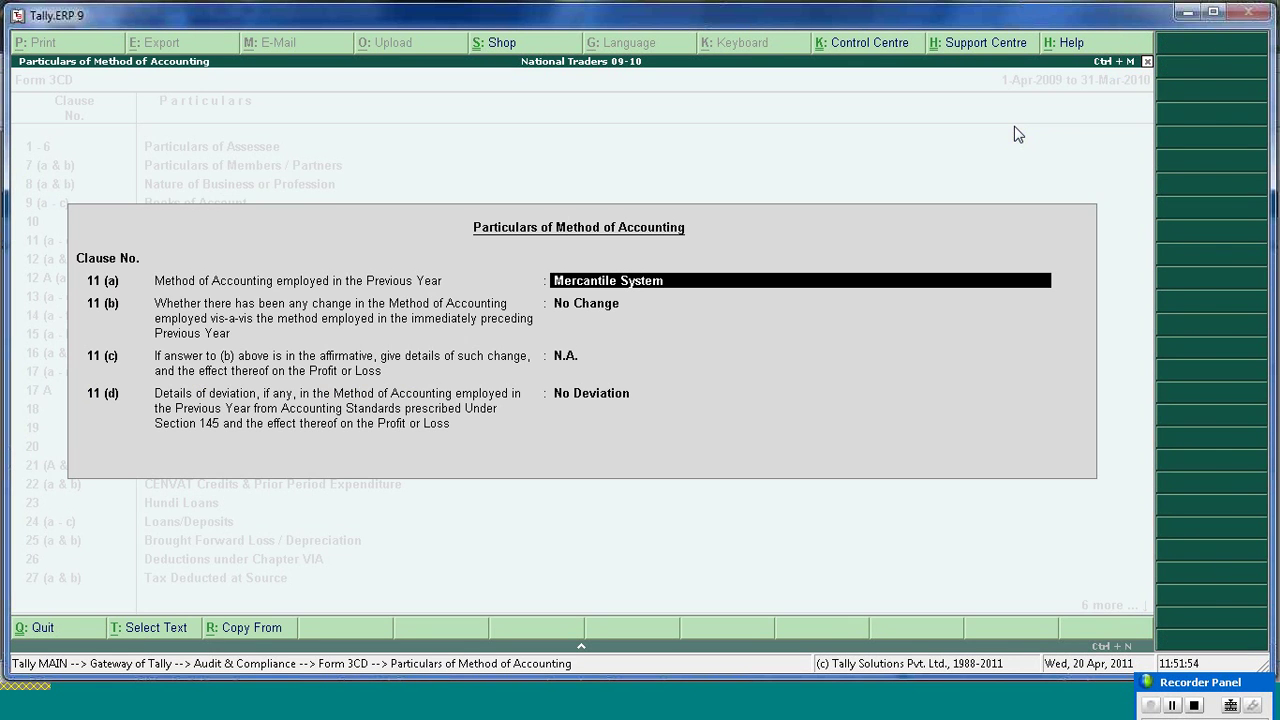
left_click(257, 628)
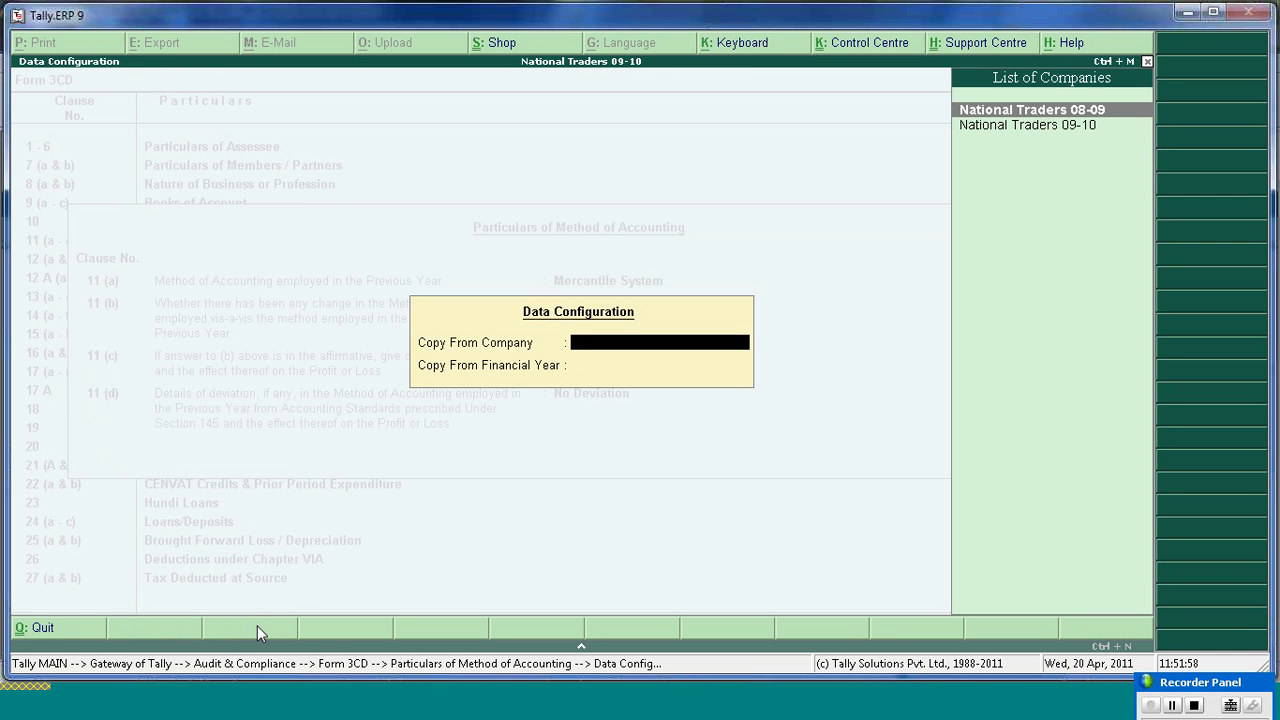
key("Escape")
key("Escape")
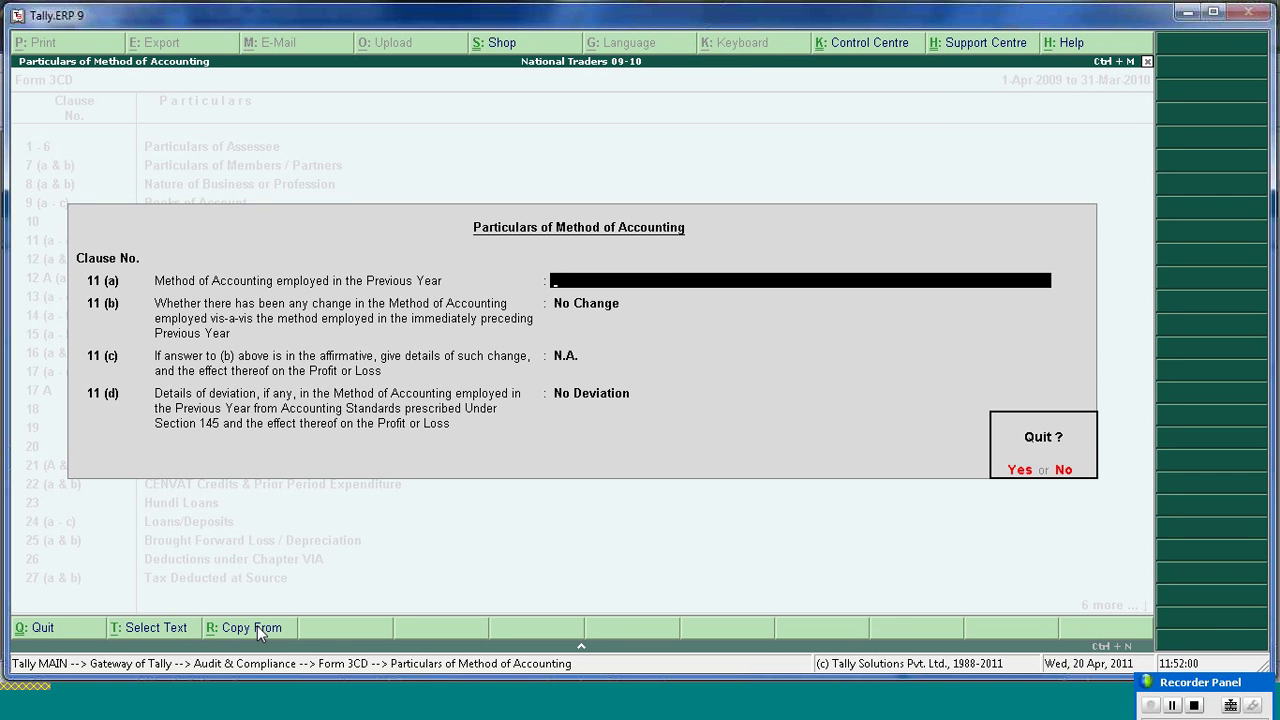
key("Return")
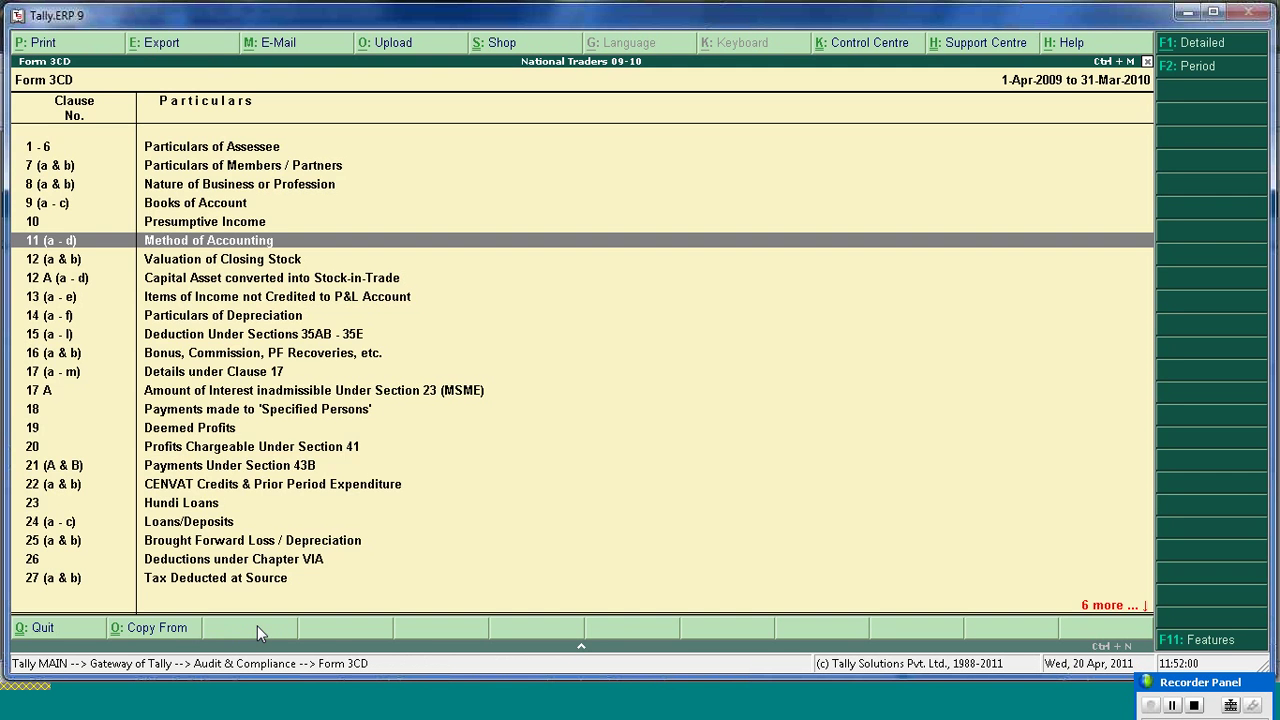
left_click(157, 630)
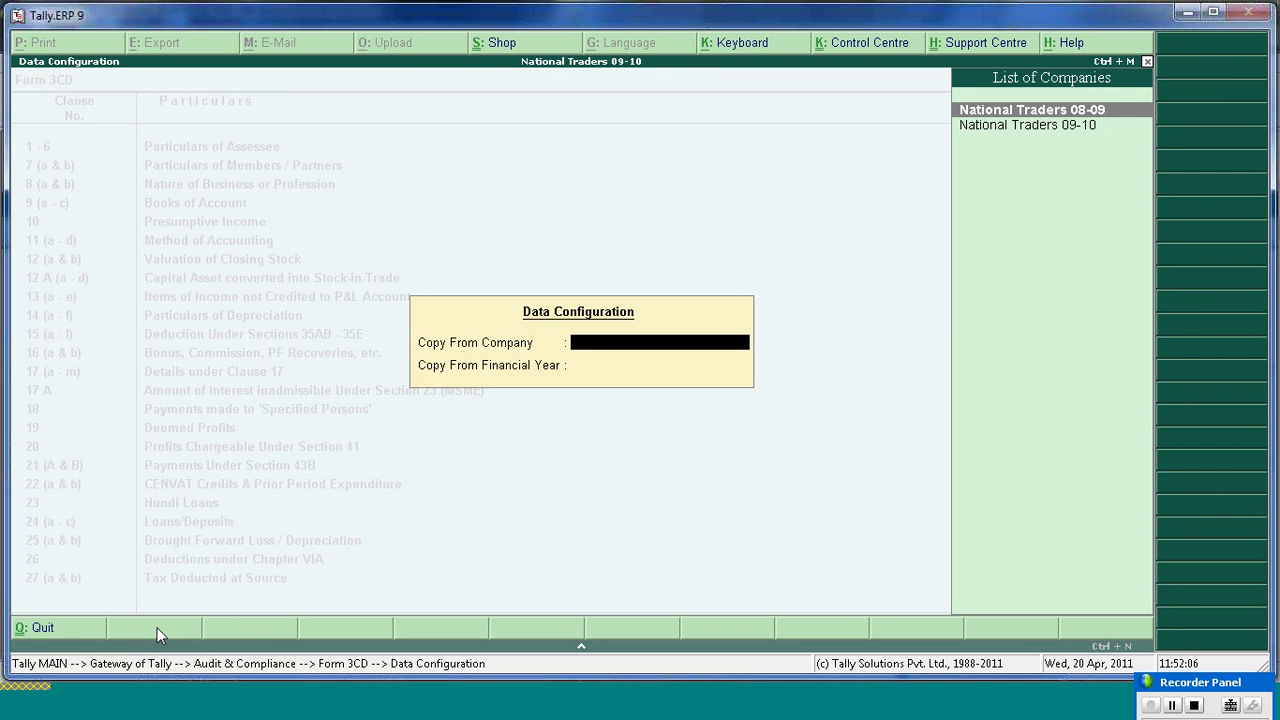
key("Escape")
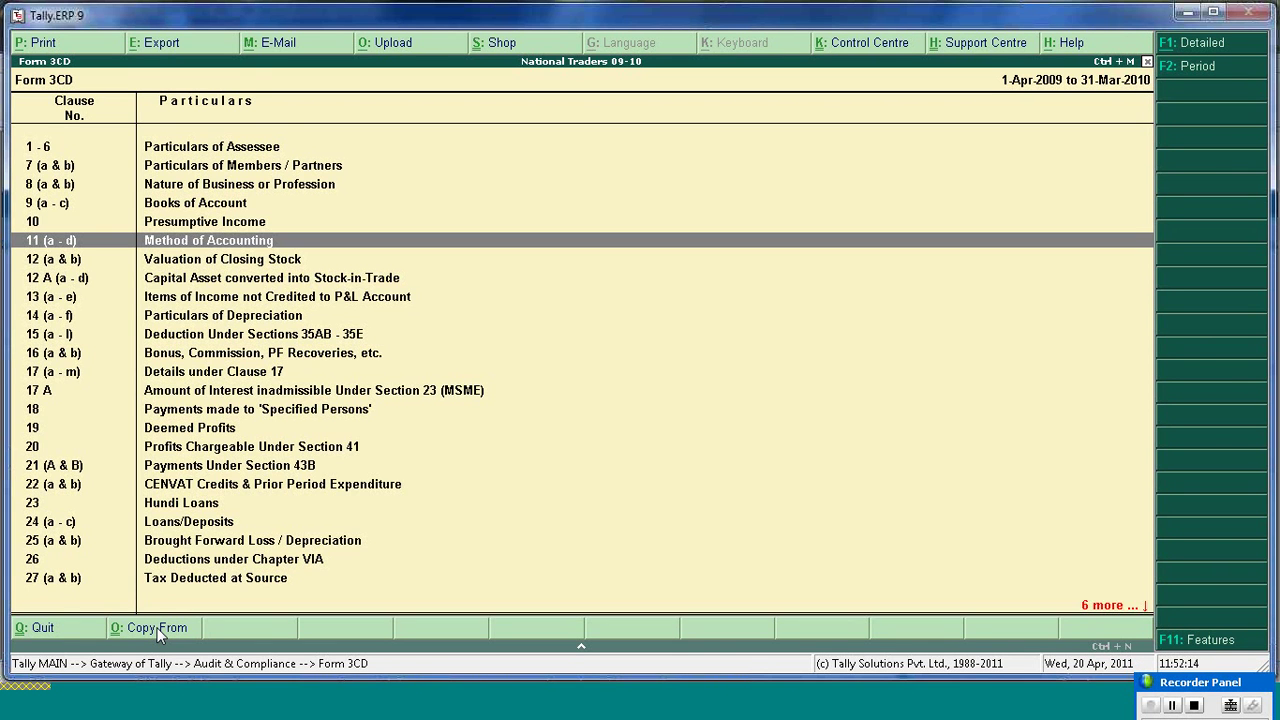
- Review the Part B particulars of Annexure - I to Form 3CD and quit without saving changes
key("Down")
key("Down")
key("Down")
key("Down")
key("Down")
key("Down")
key("Down")
key("Down")
key("Down")
key("Down")
key("Down")
key("Down")
key("Down")
key("Down")
key("Down")
key("Down")
key("Down")
key("Down")
key("Down")
key("Down")
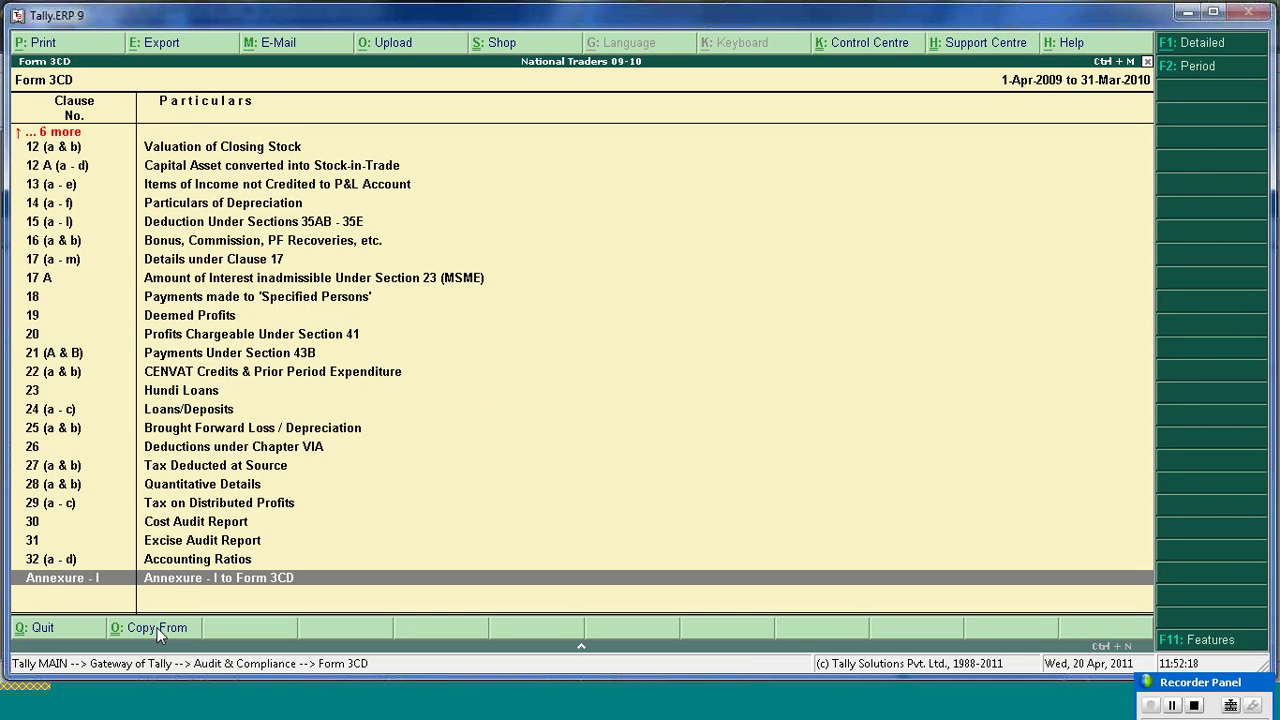
key("Return")
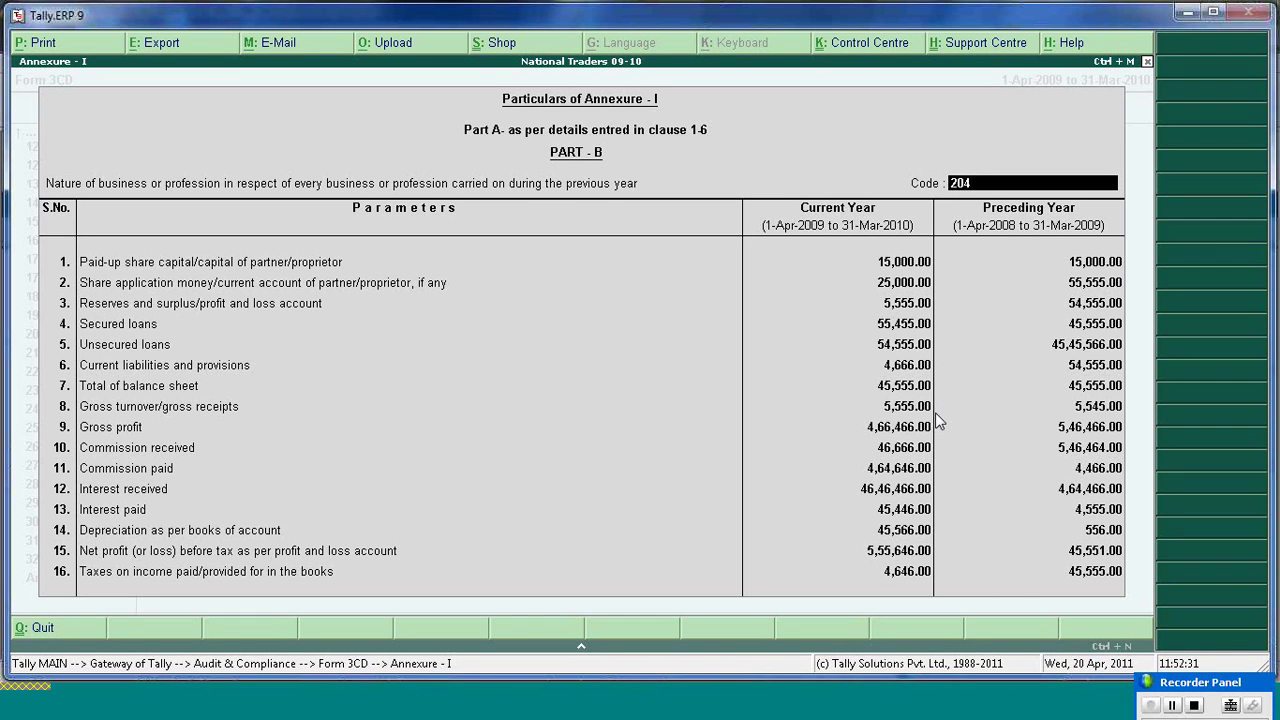
key("BackSpace")
key("BackSpace")
key("BackSpace")
key("Escape")
key("y")
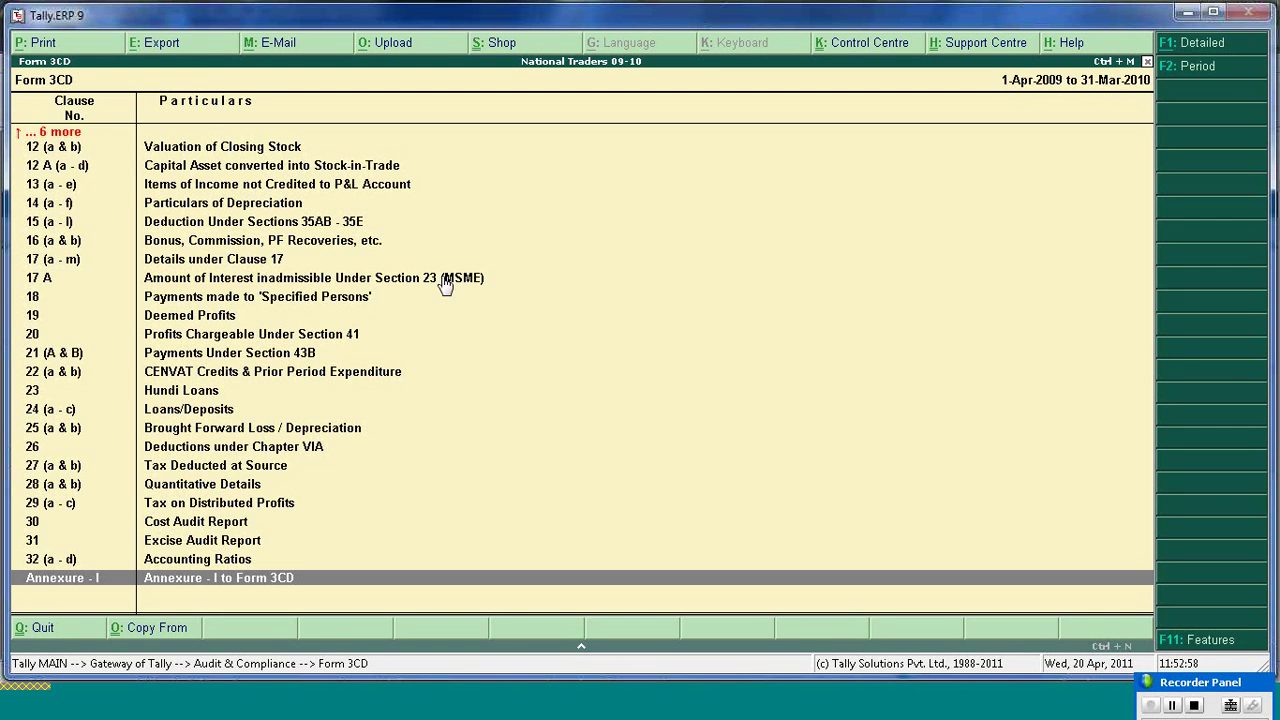
- Check the Form 3CD export settings and return to the clause list without exporting
left_click(176, 50)
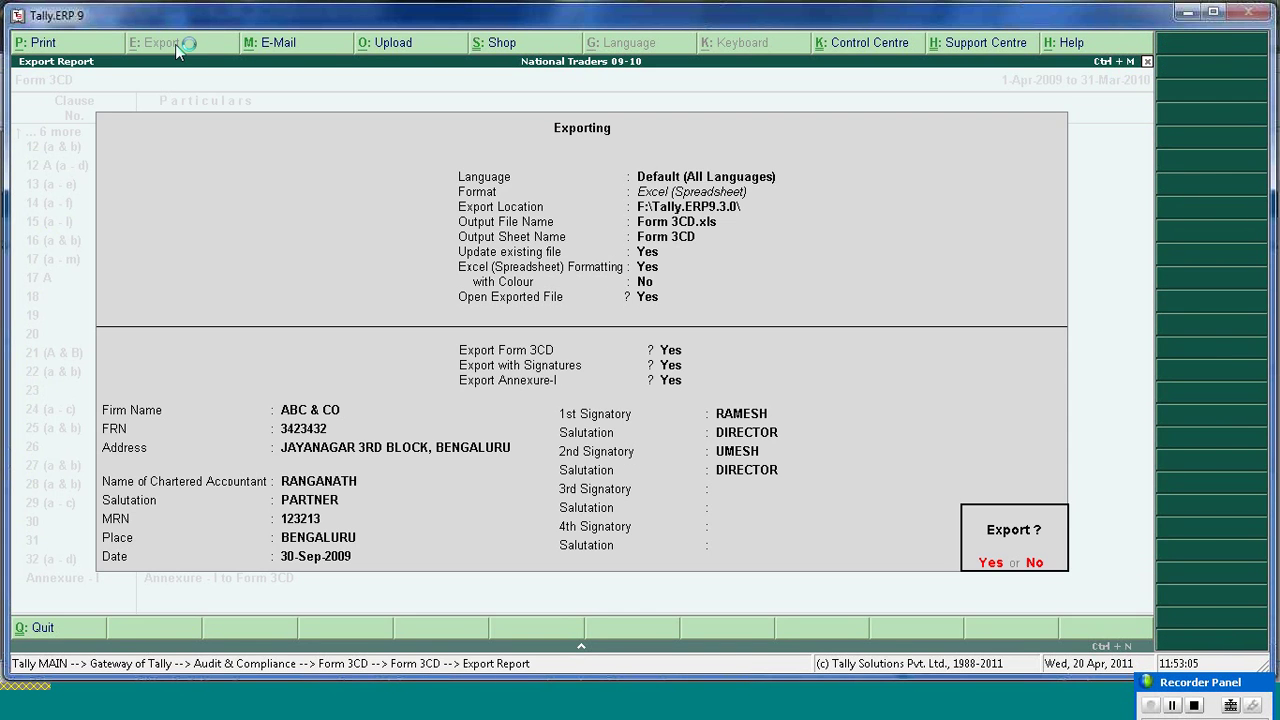
key("n")
key("Escape")
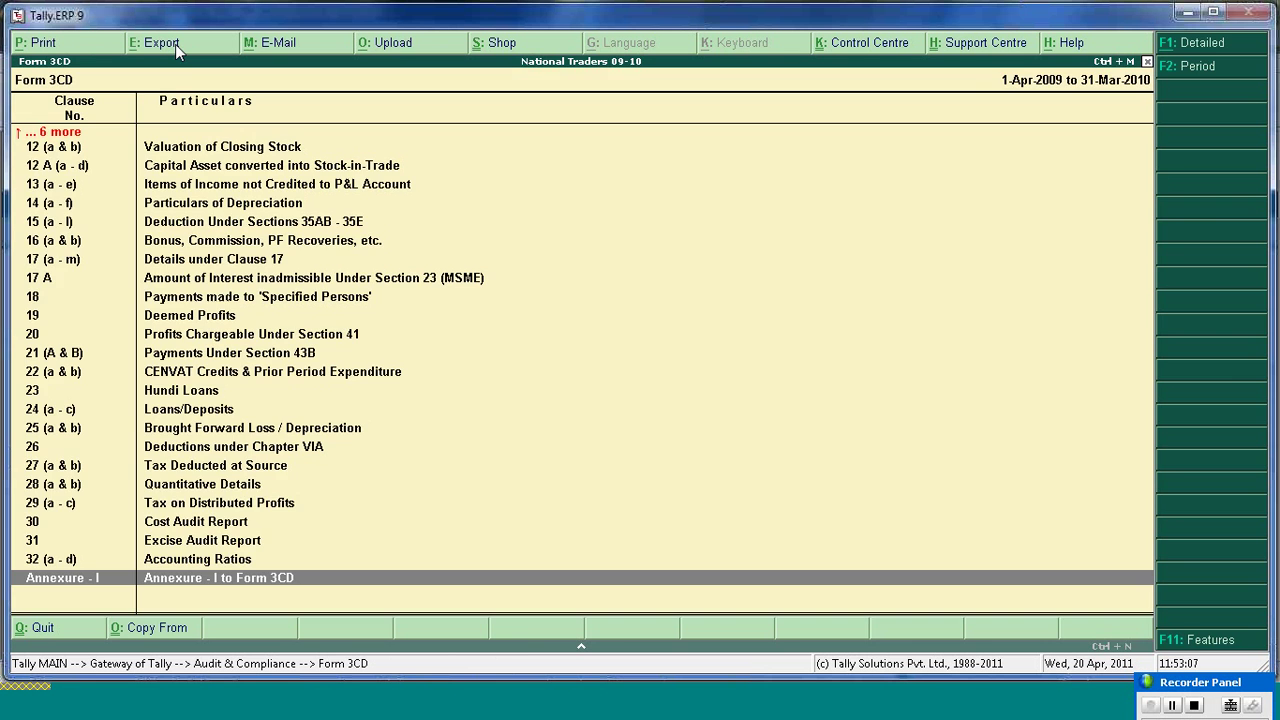
- Generate the Form 3CD print preview with signatures and Annexure-I, and enlarge it to readable size
key("alt+p")
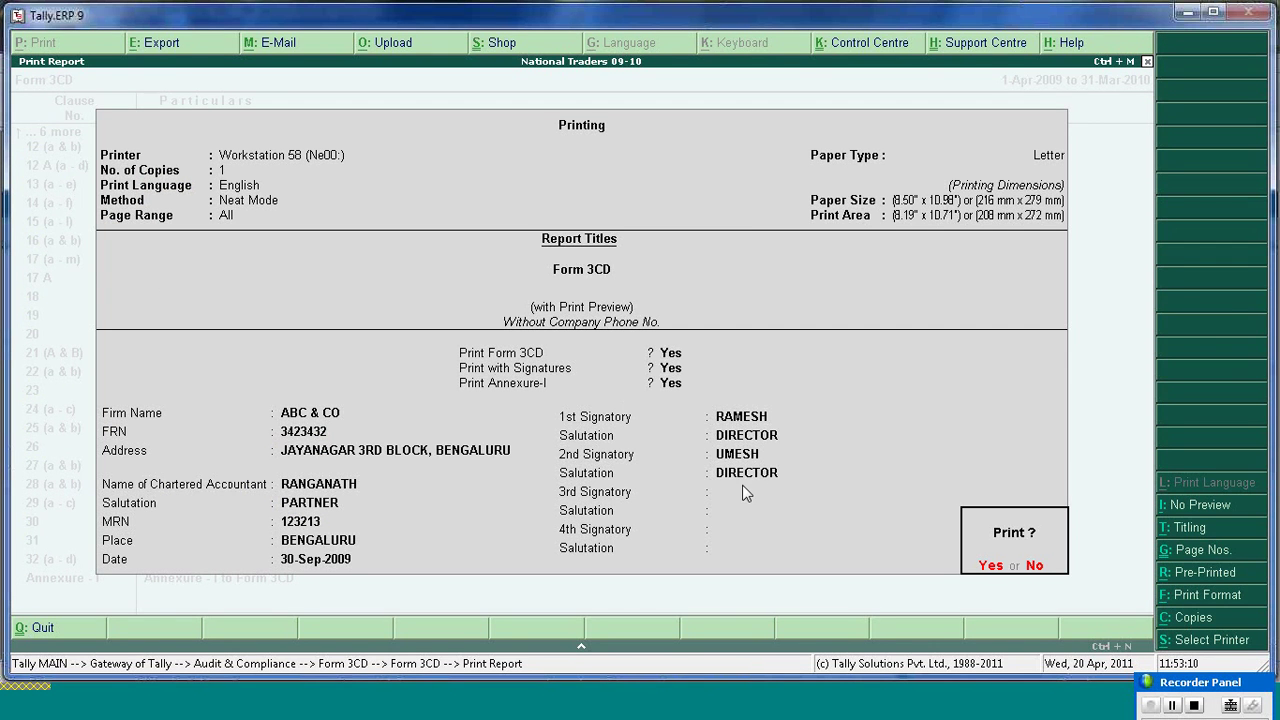
left_click(988, 567)
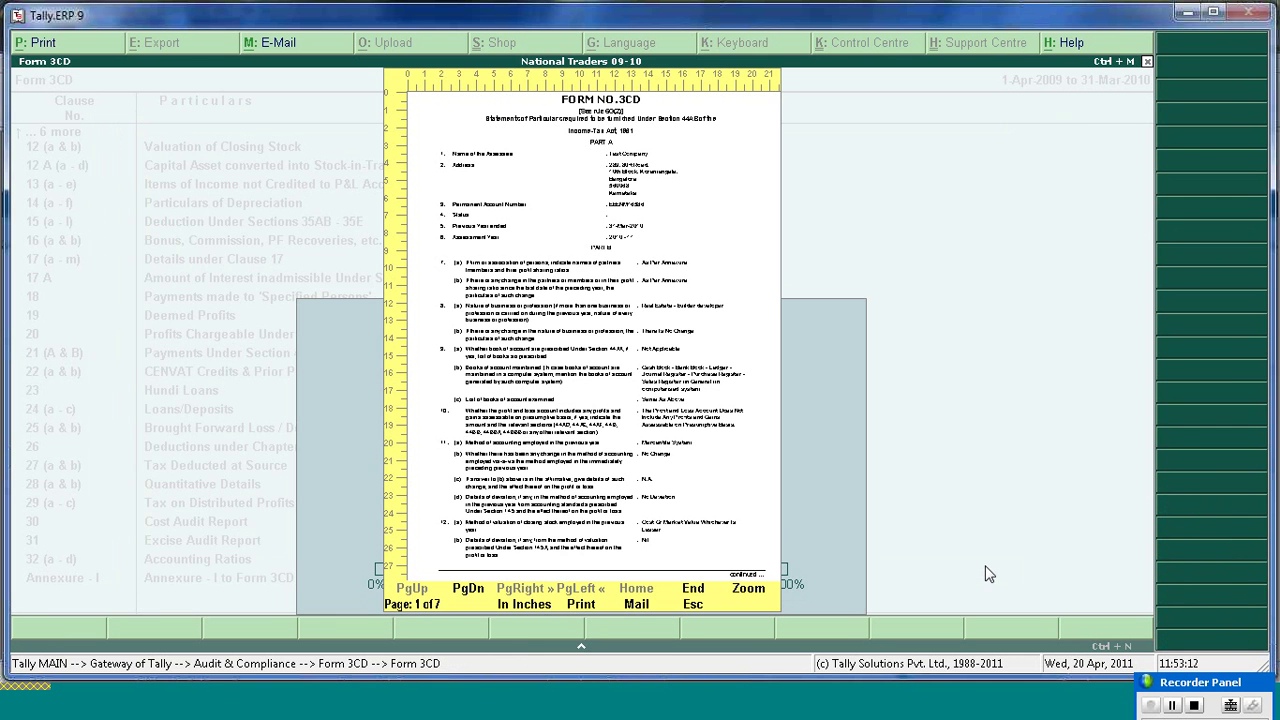
left_click(755, 594)
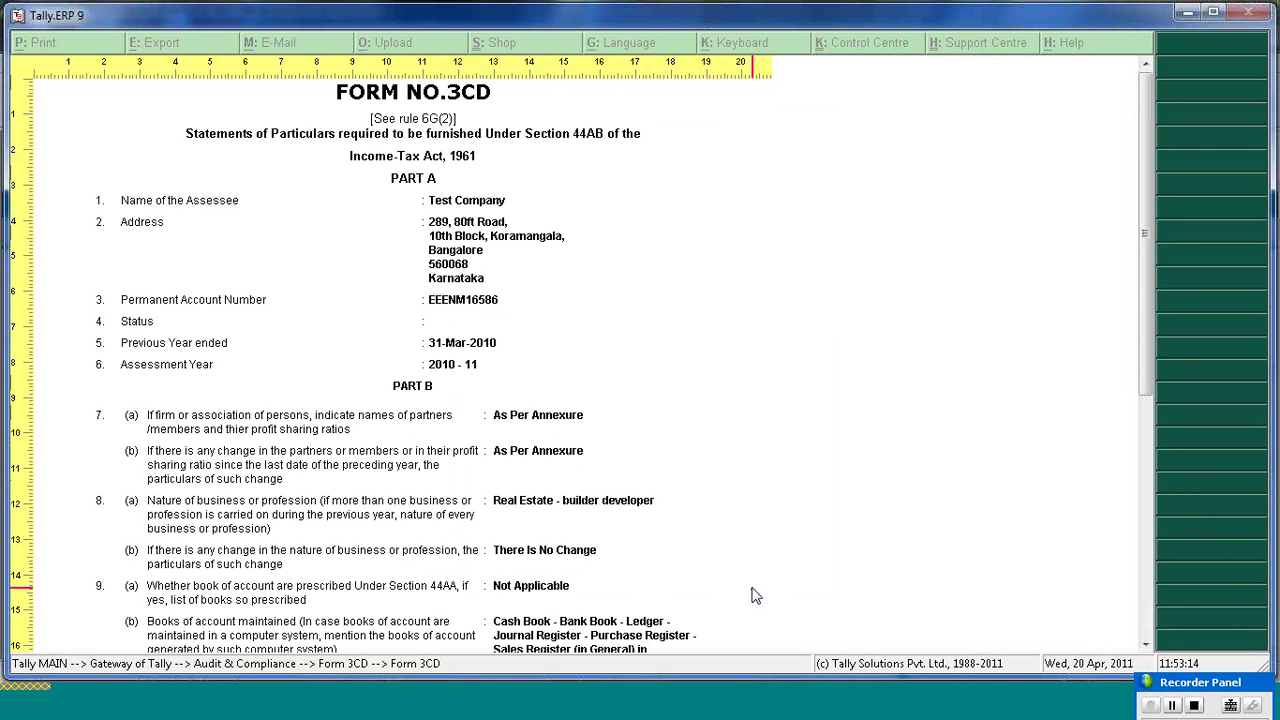
- Read through the previewed Form 3CD from Part A to the signature block, and return to Audit & Compliance
scroll(755, 596, "down", 5)
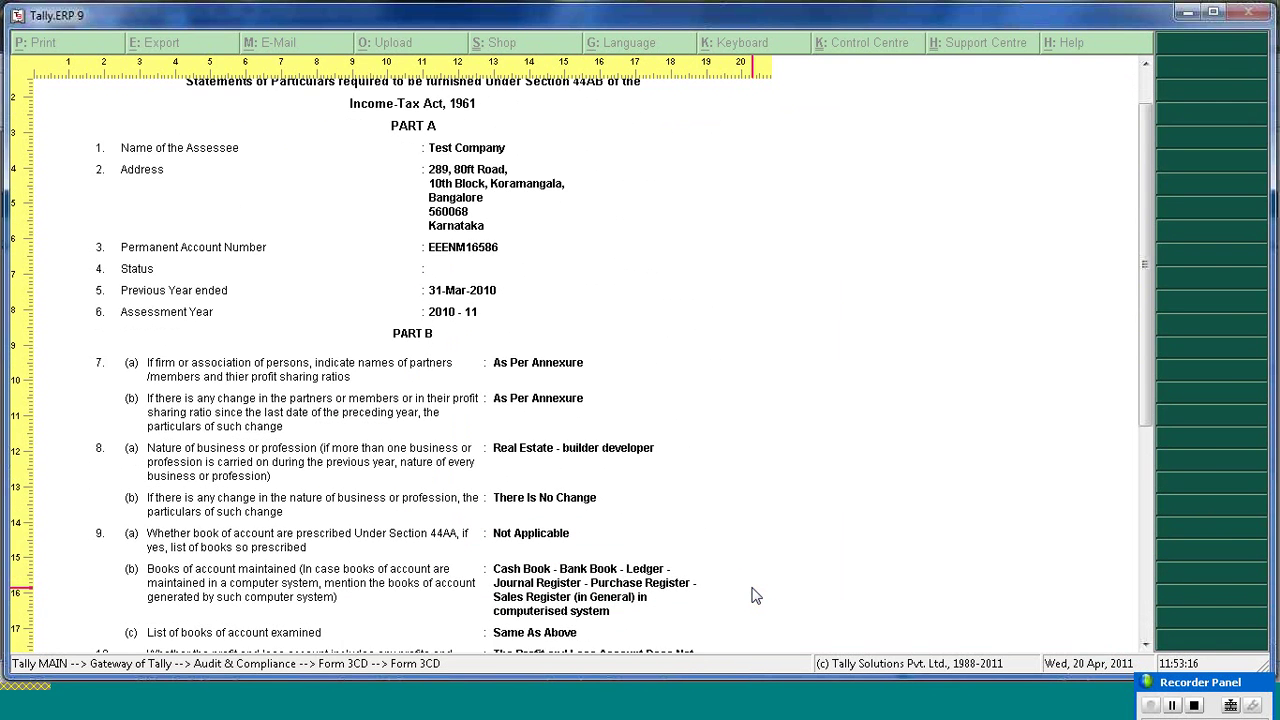
scroll(755, 596, "down", 10)
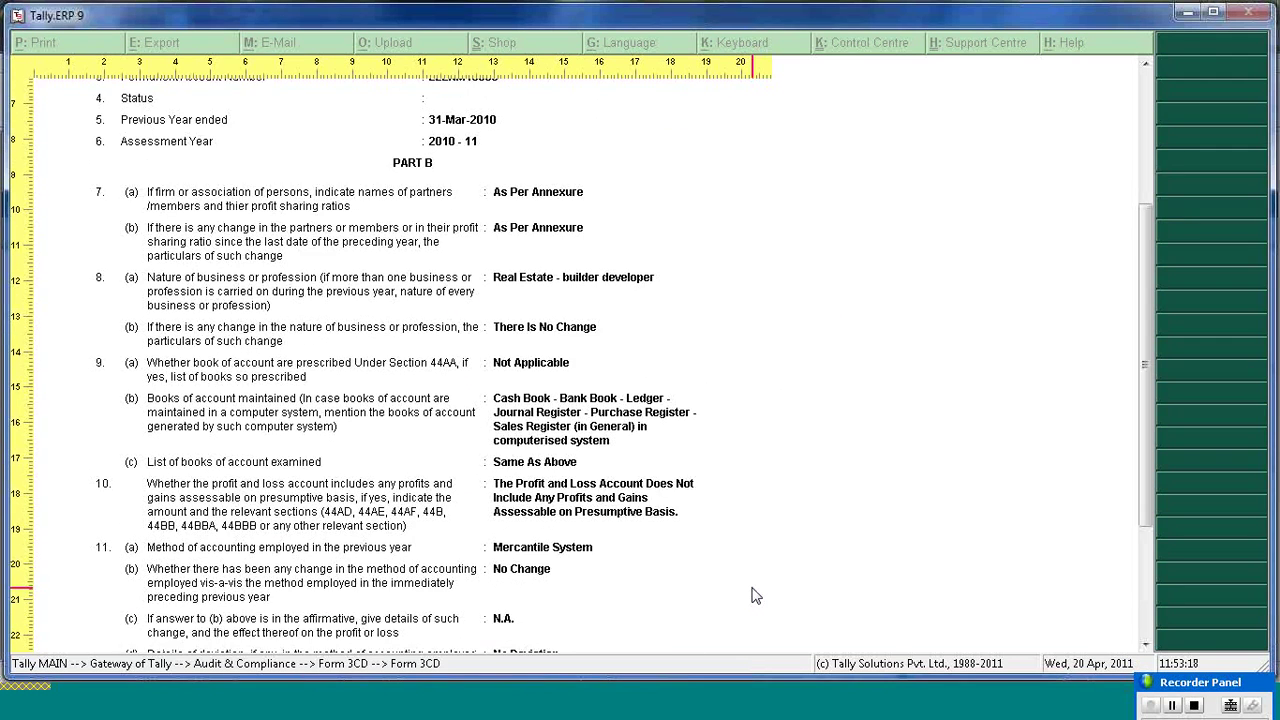
scroll(755, 596, "down", 10)
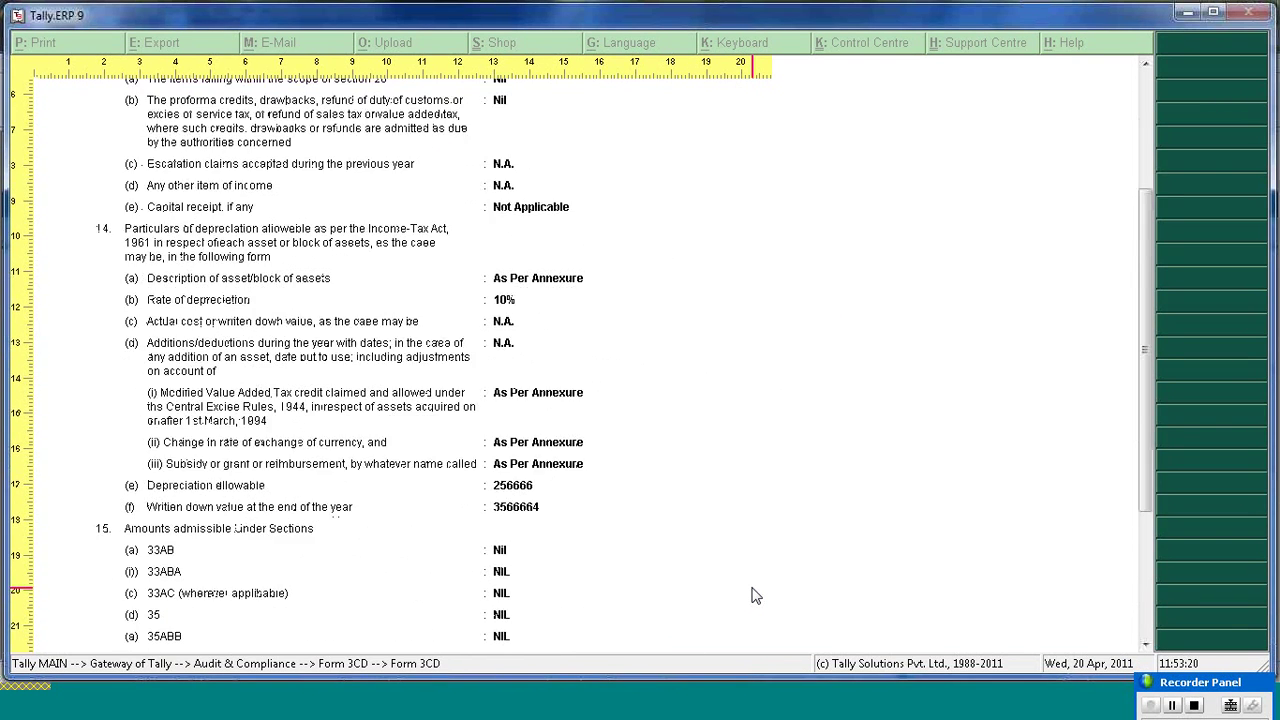
scroll(755, 596, "down", 10)
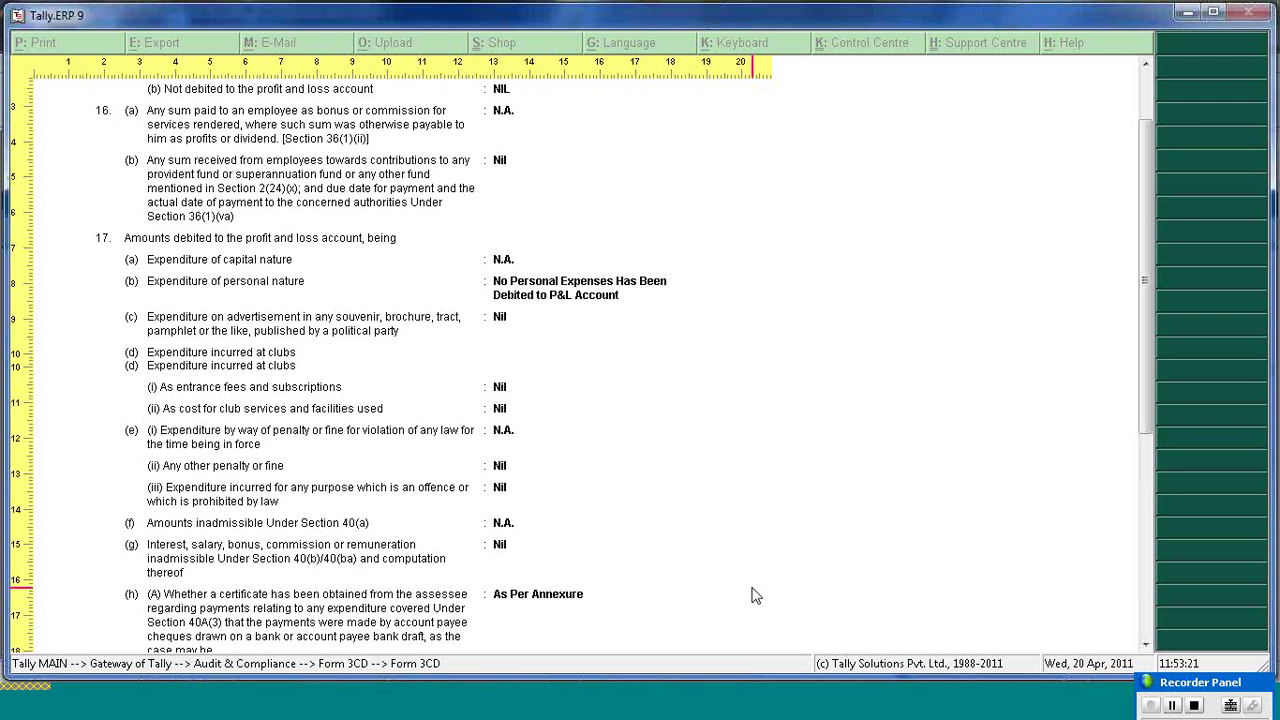
scroll(755, 596, "down", 10)
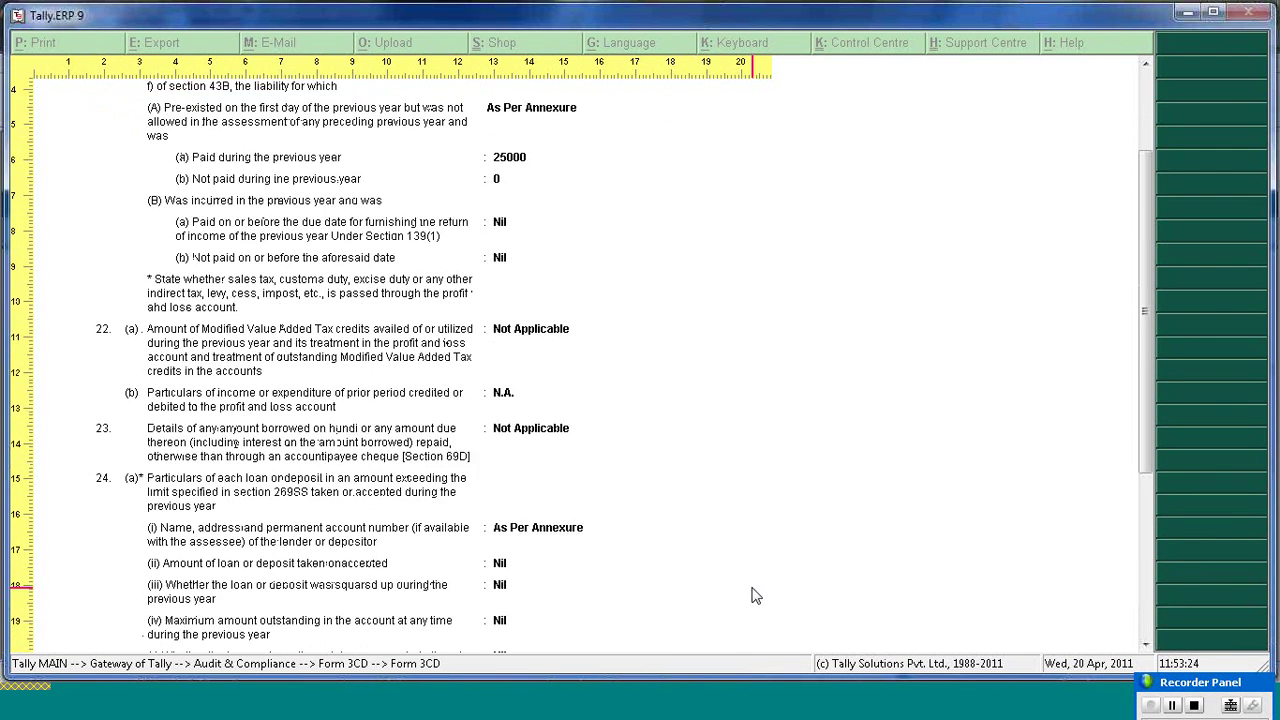
scroll(755, 596, "down", 10)
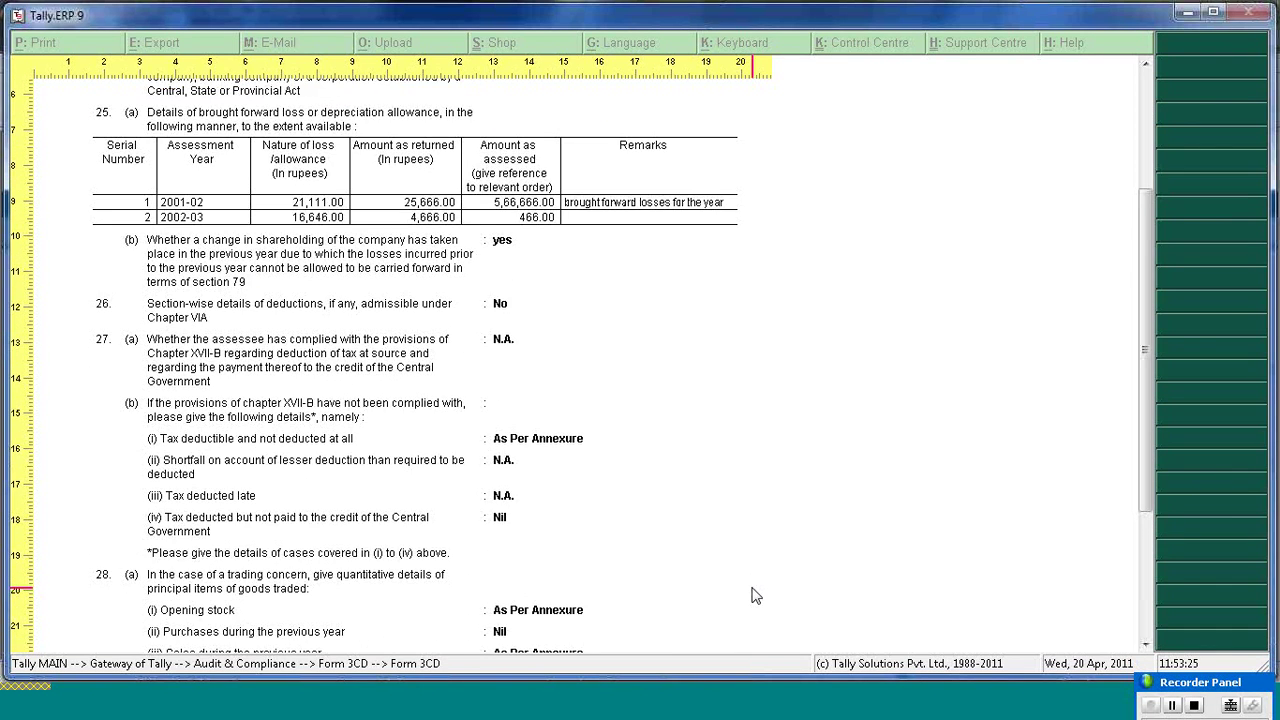
scroll(755, 596, "down", 6)
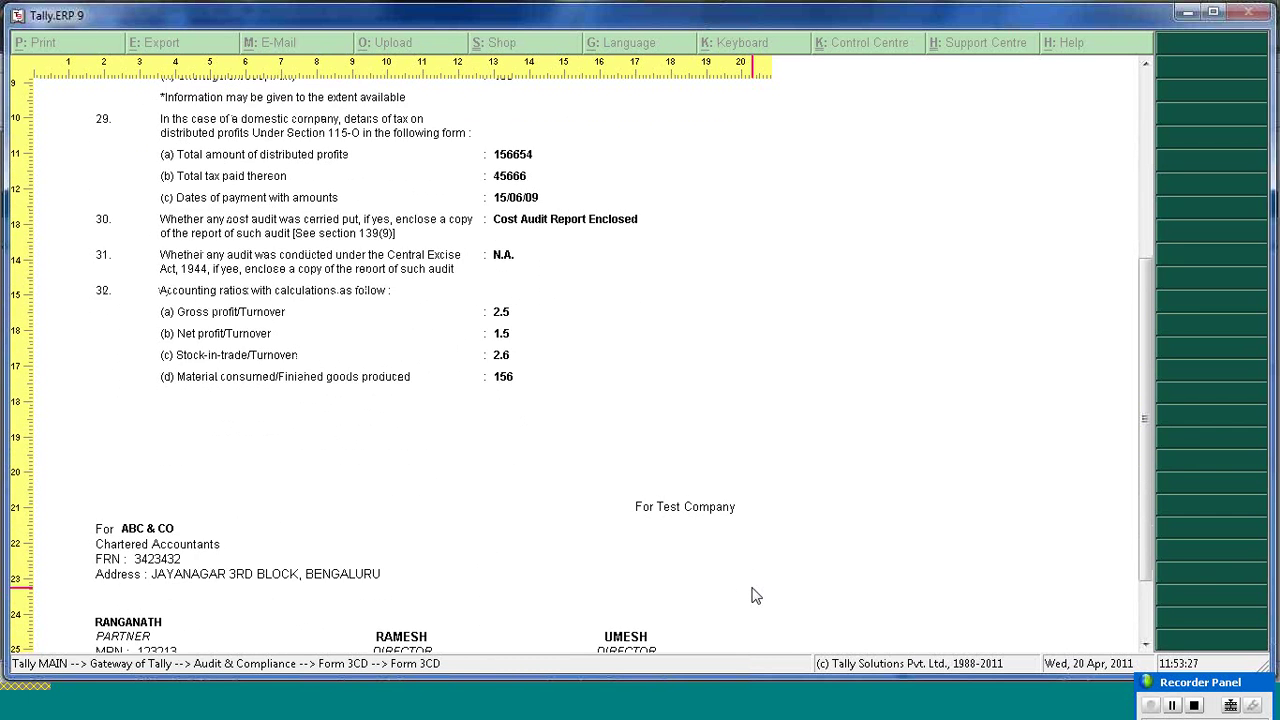
key("Home")
key("End")
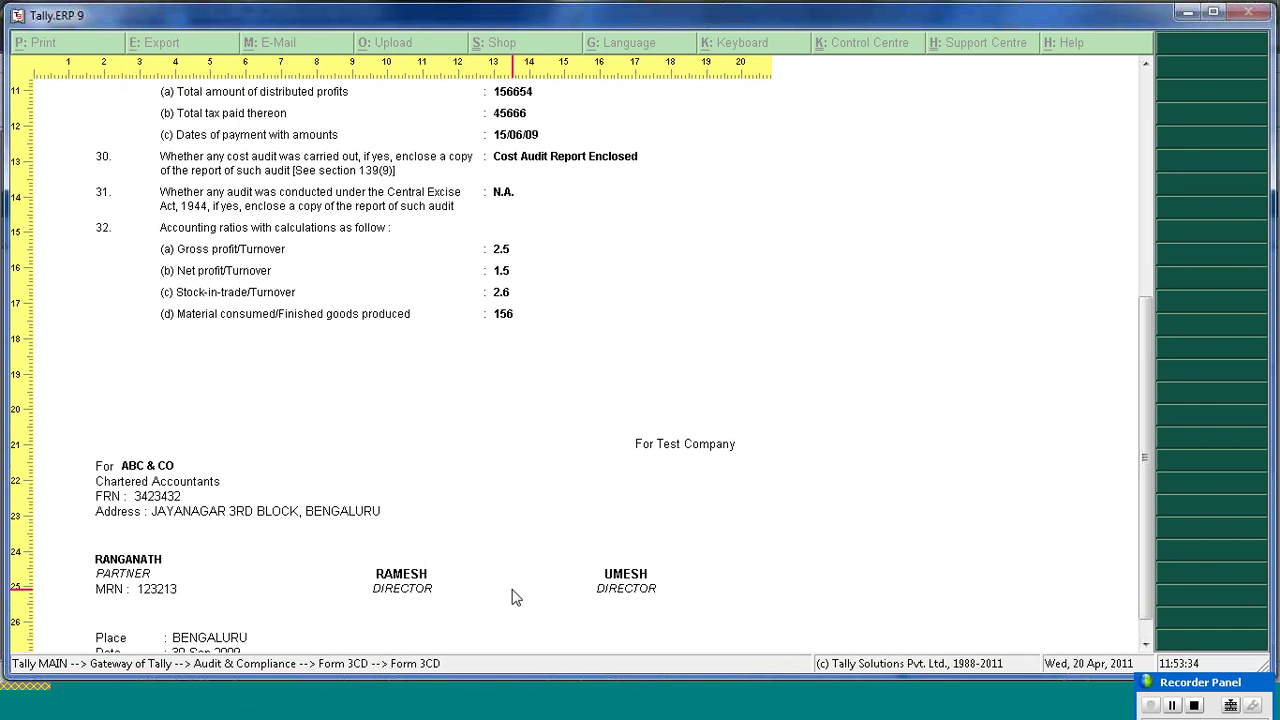
key("Escape")
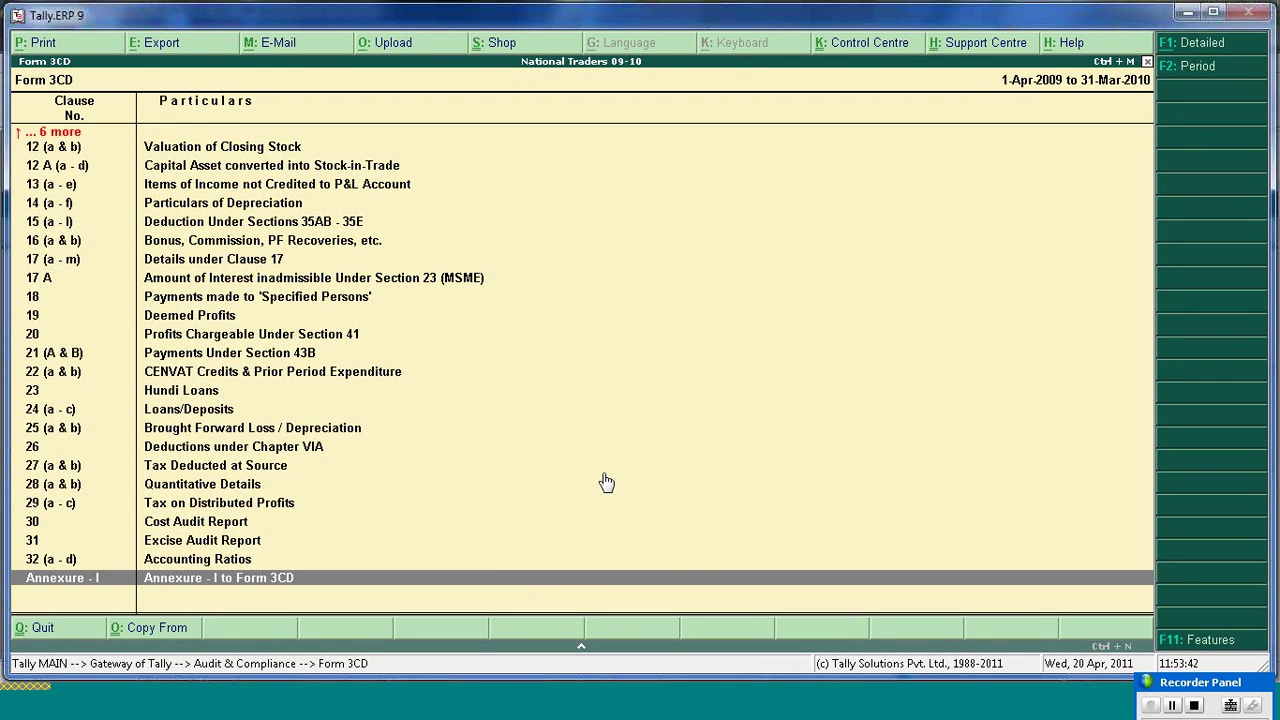
key("Escape")
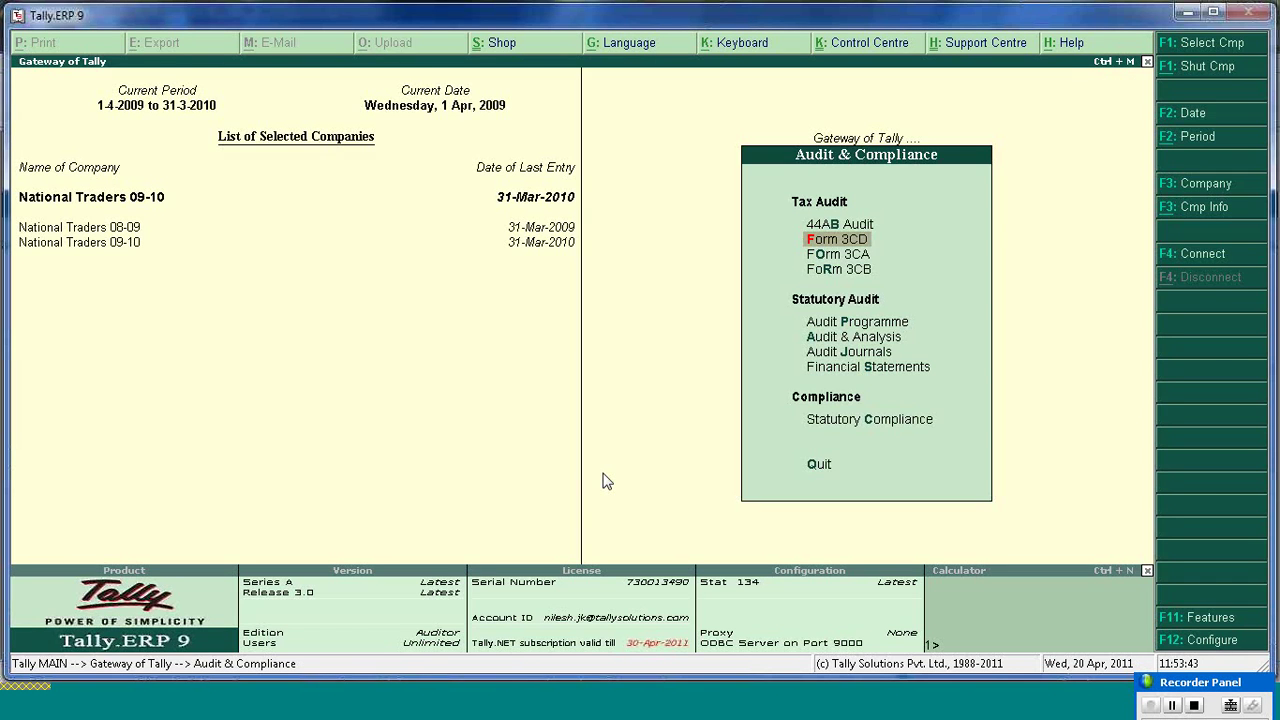
- Preview Form 3CA with signatures at readable size, review the audit report, and return to Audit & Compliance
key("Down")
key("Up")
key("Down")
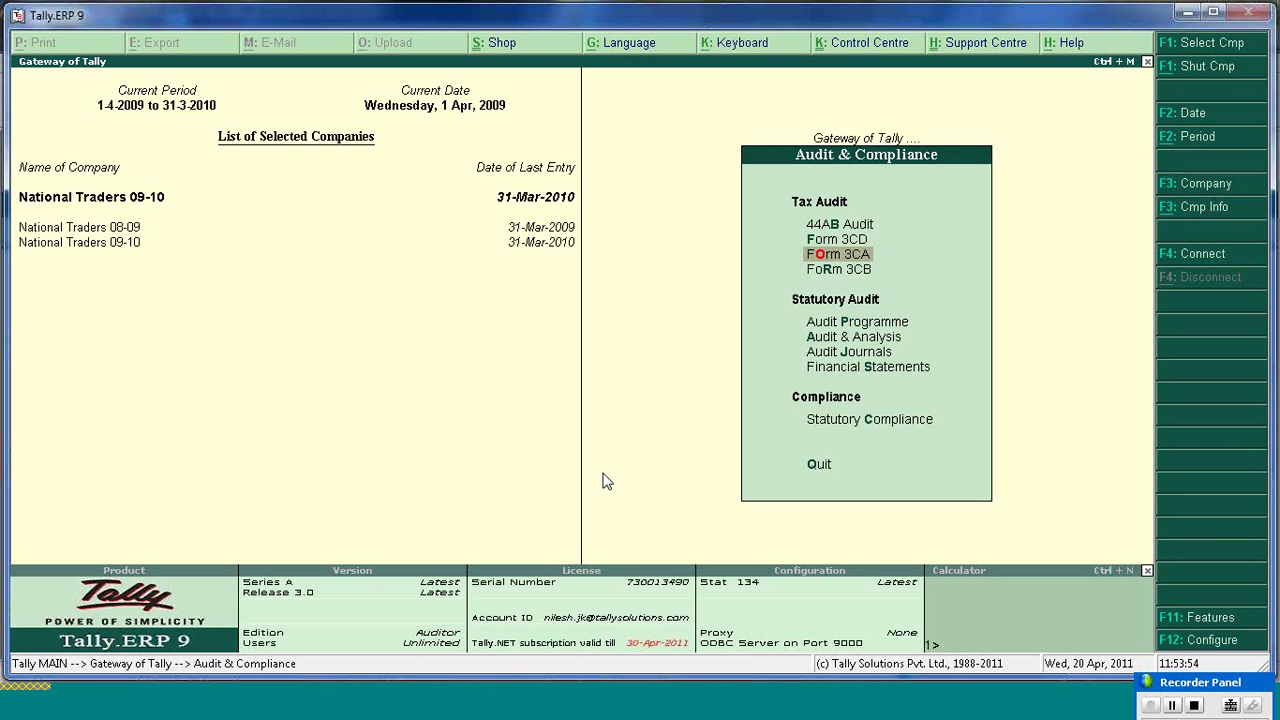
key("Up")
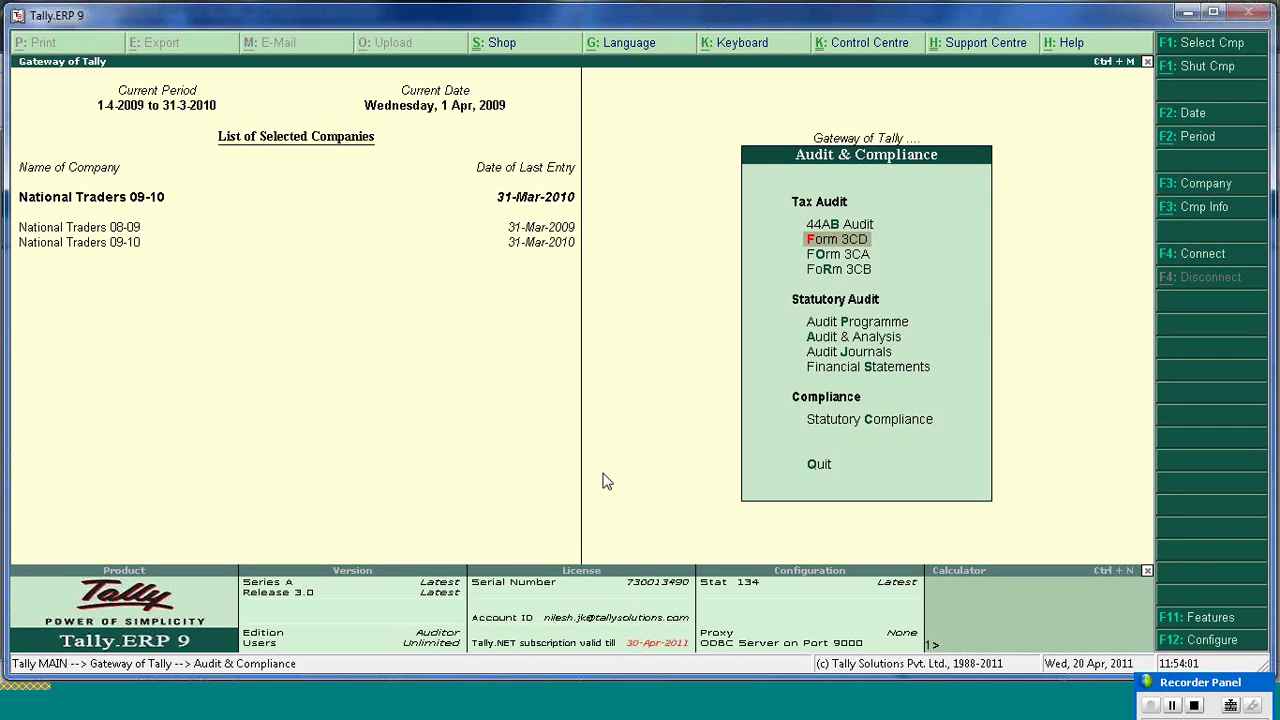
key("Down")
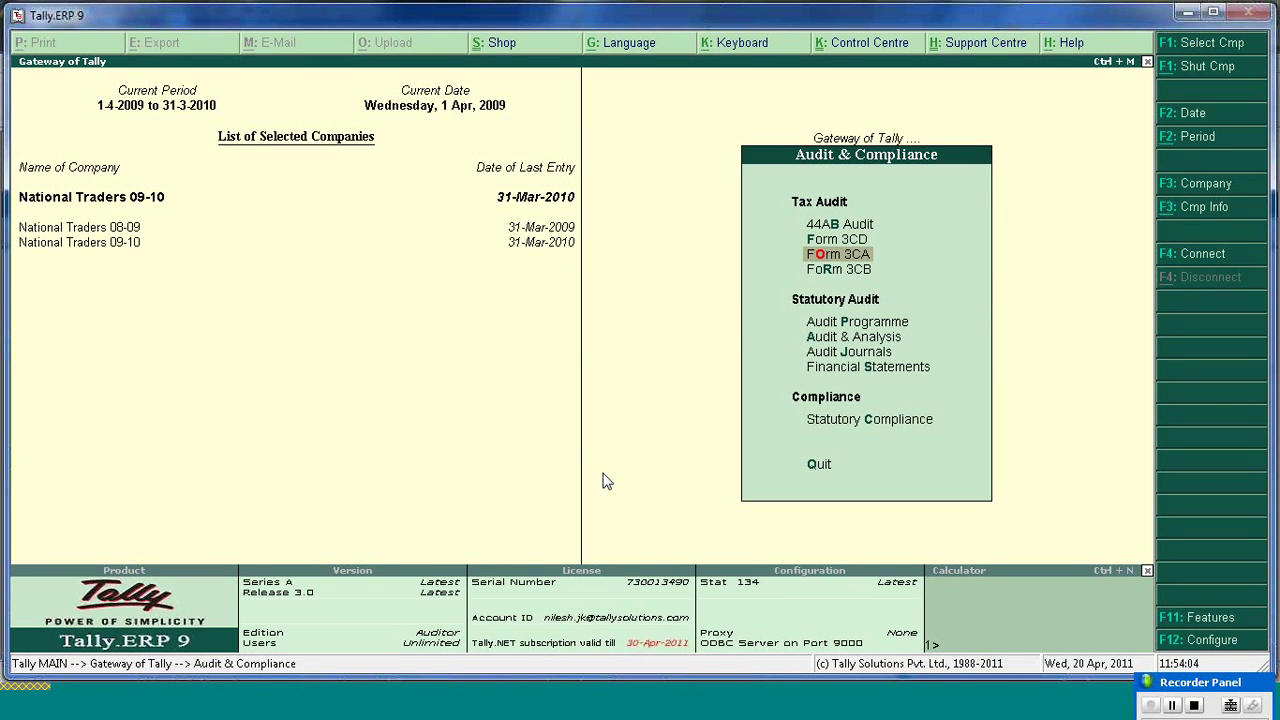
key("Return")
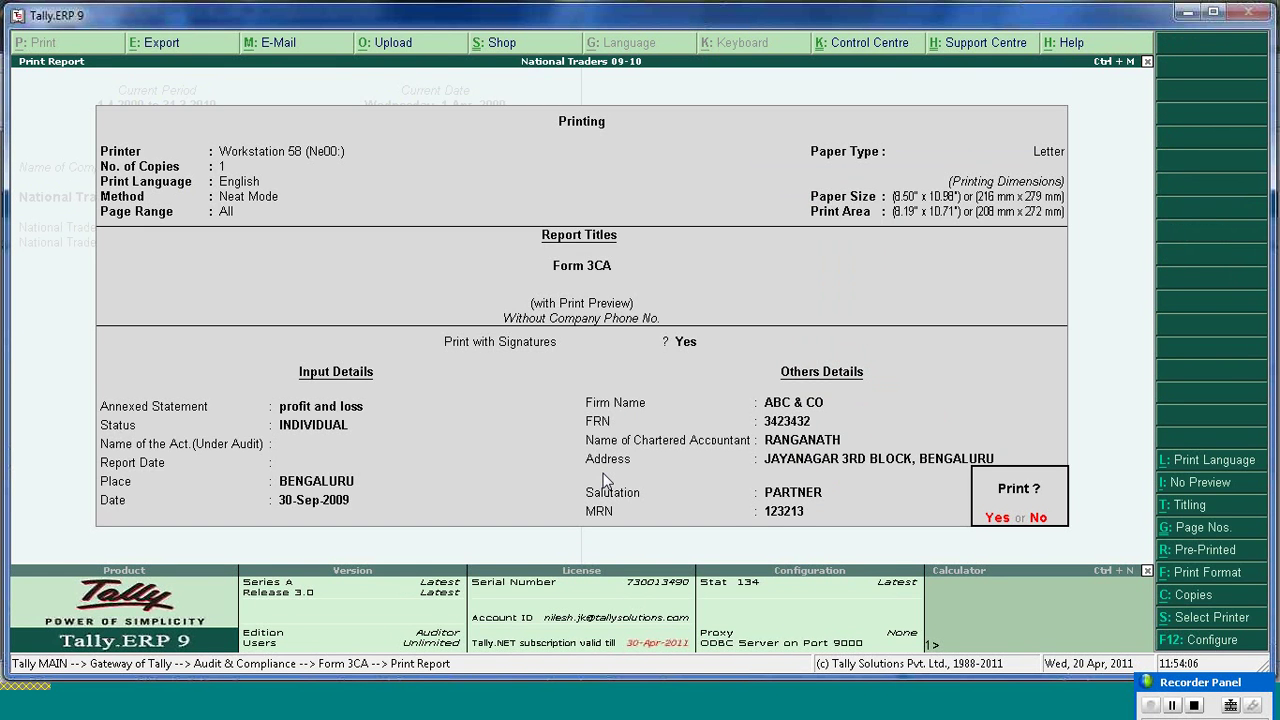
key("Return")
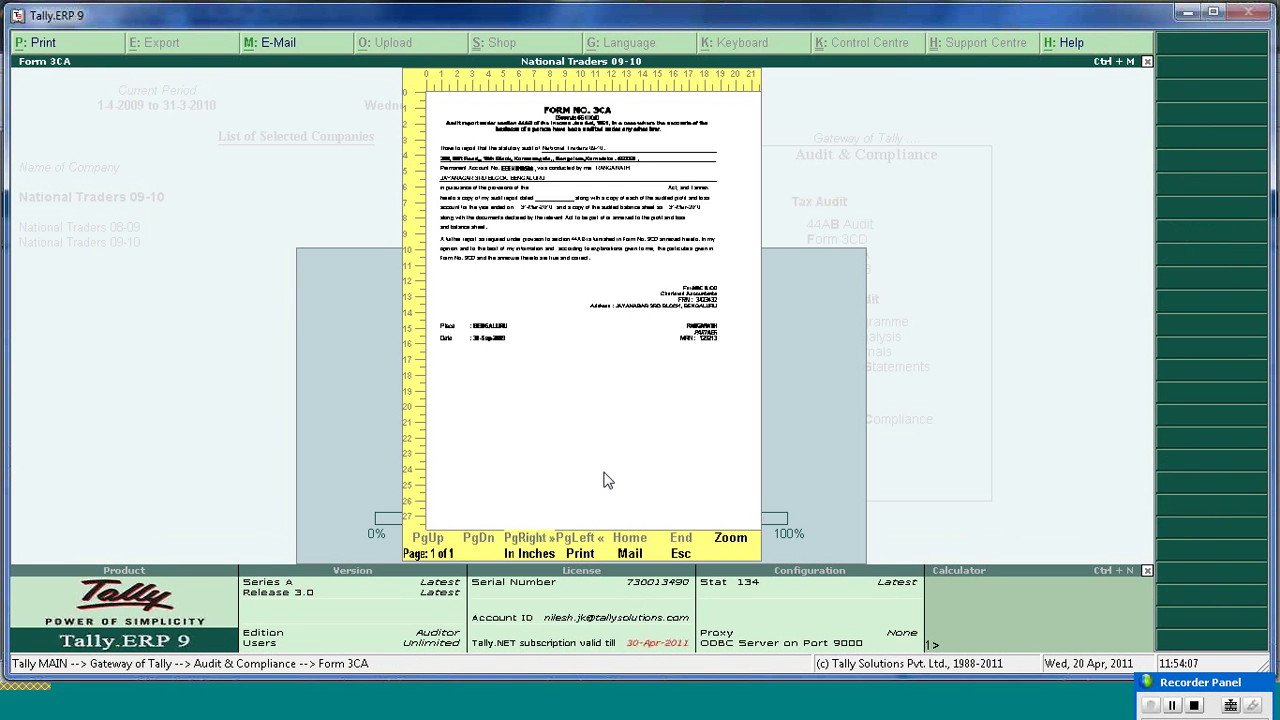
left_click(729, 545)
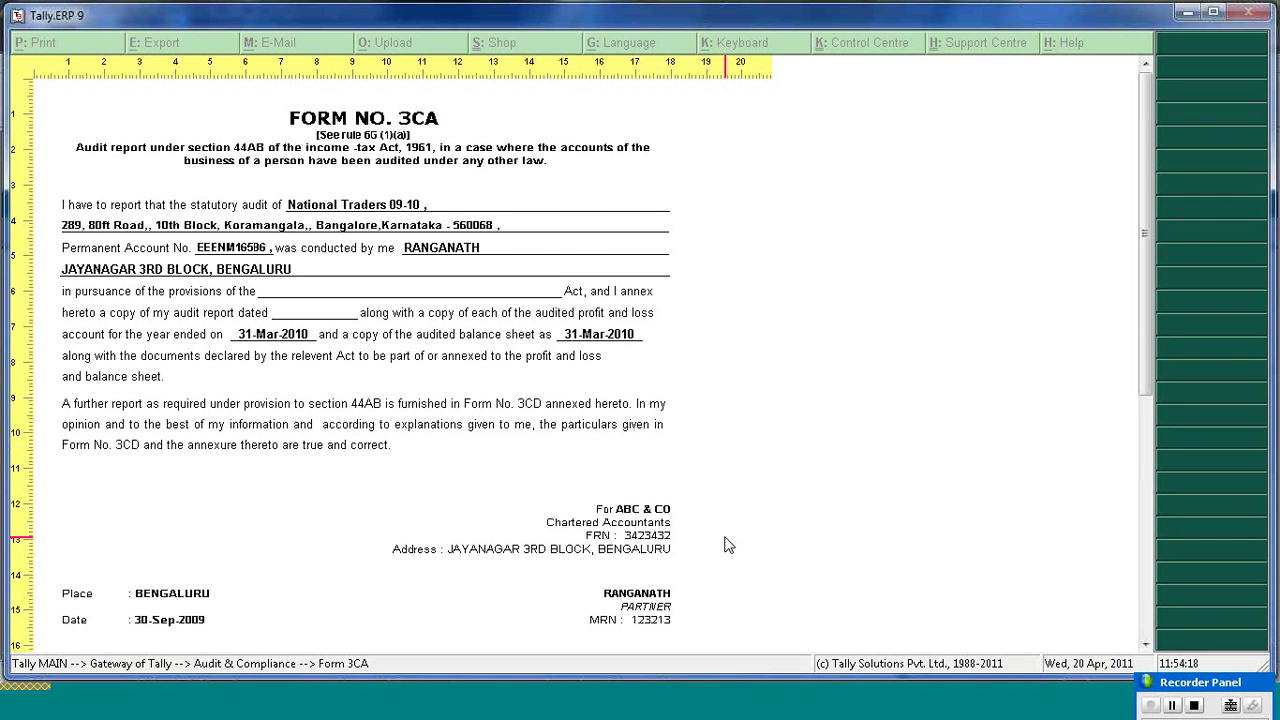
left_click(728, 545)
key("Escape")
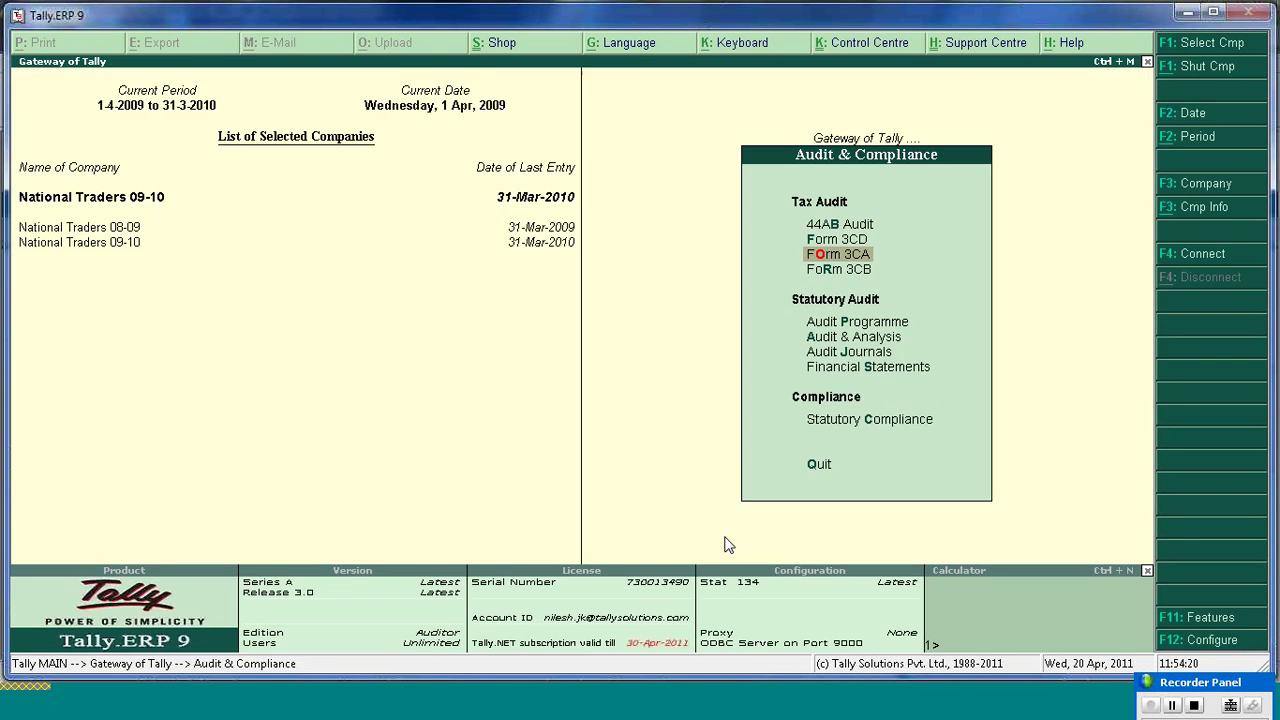
- Preview Form 3CB with signatures, review the audit report, and return to Audit & Compliance
key("r")
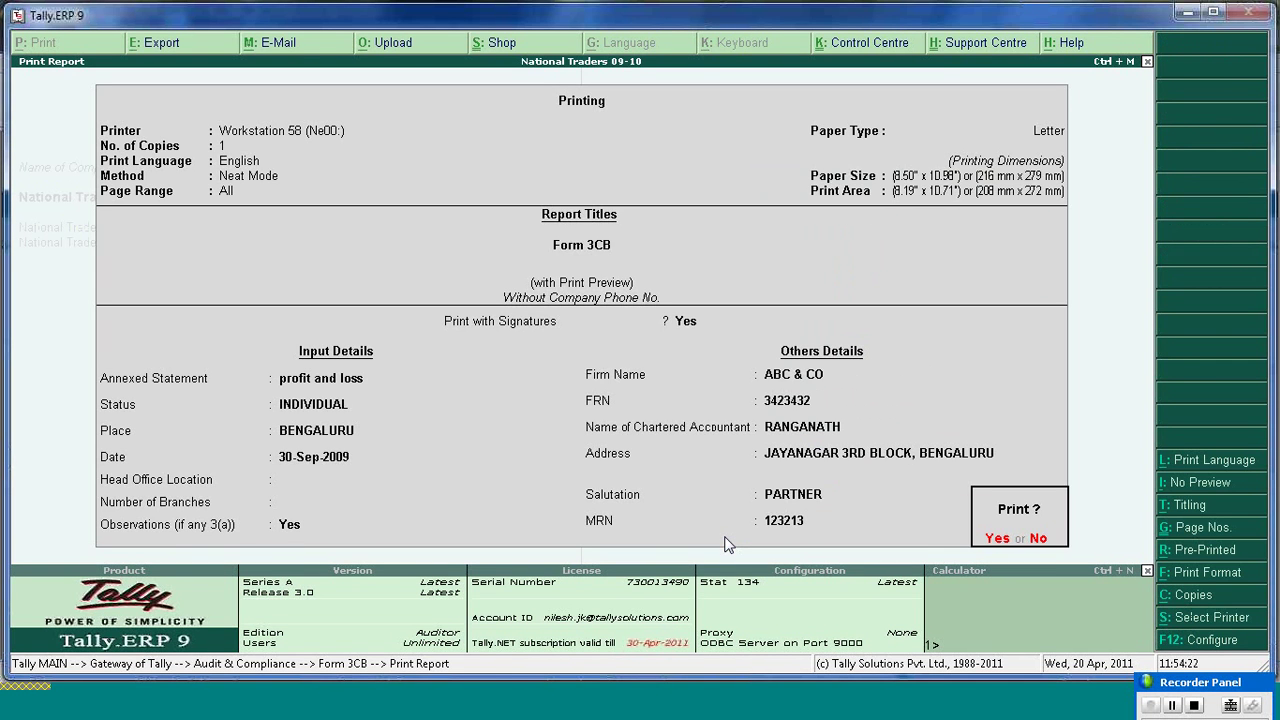
key("Return")
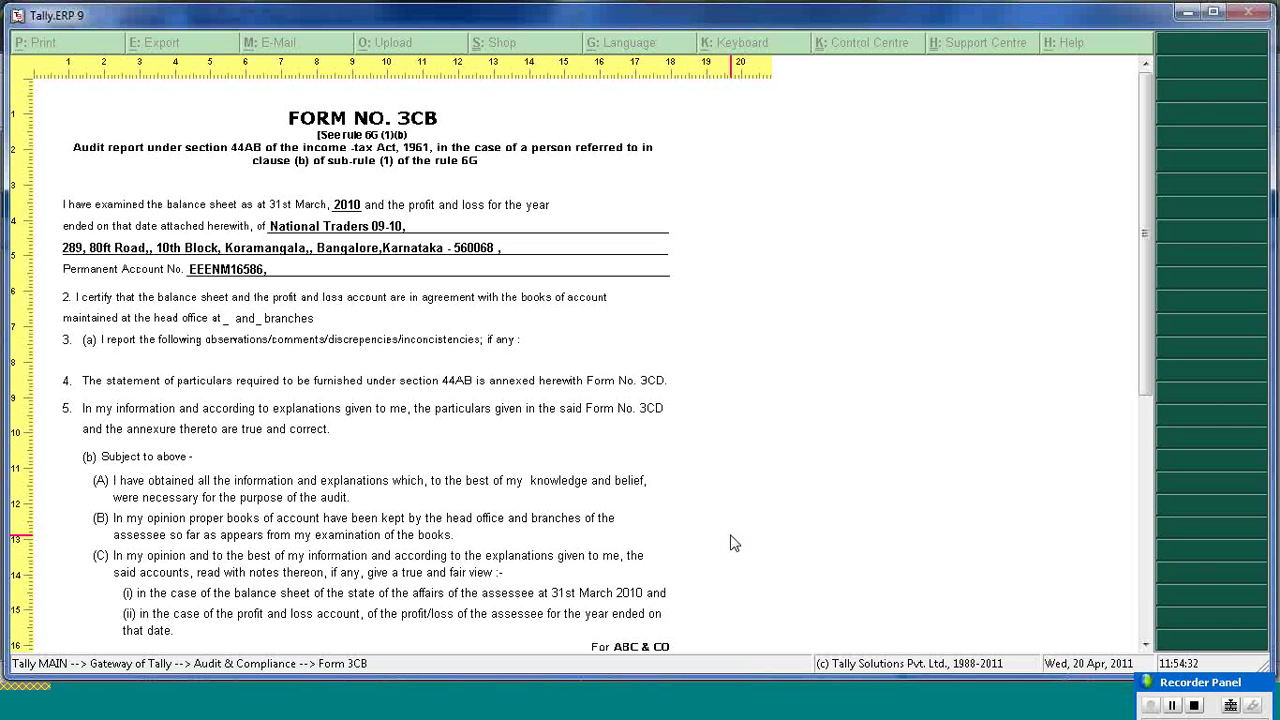
key("Escape")
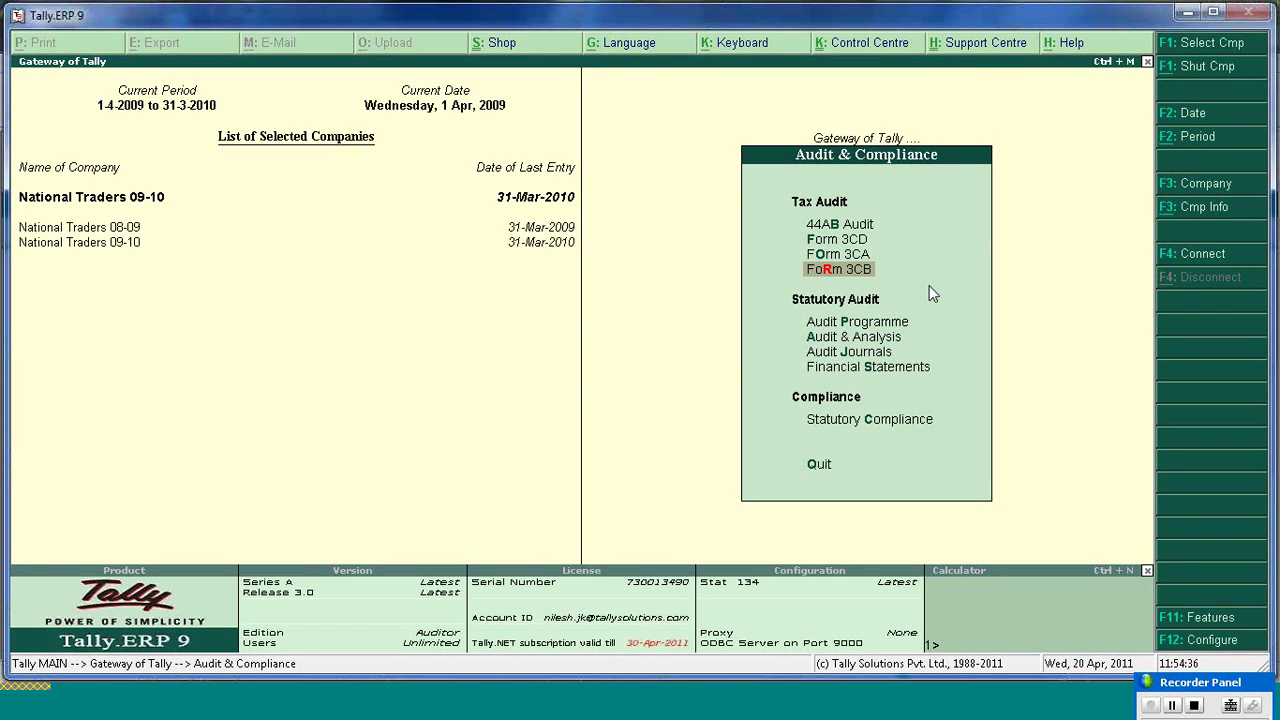
left_click(849, 354)
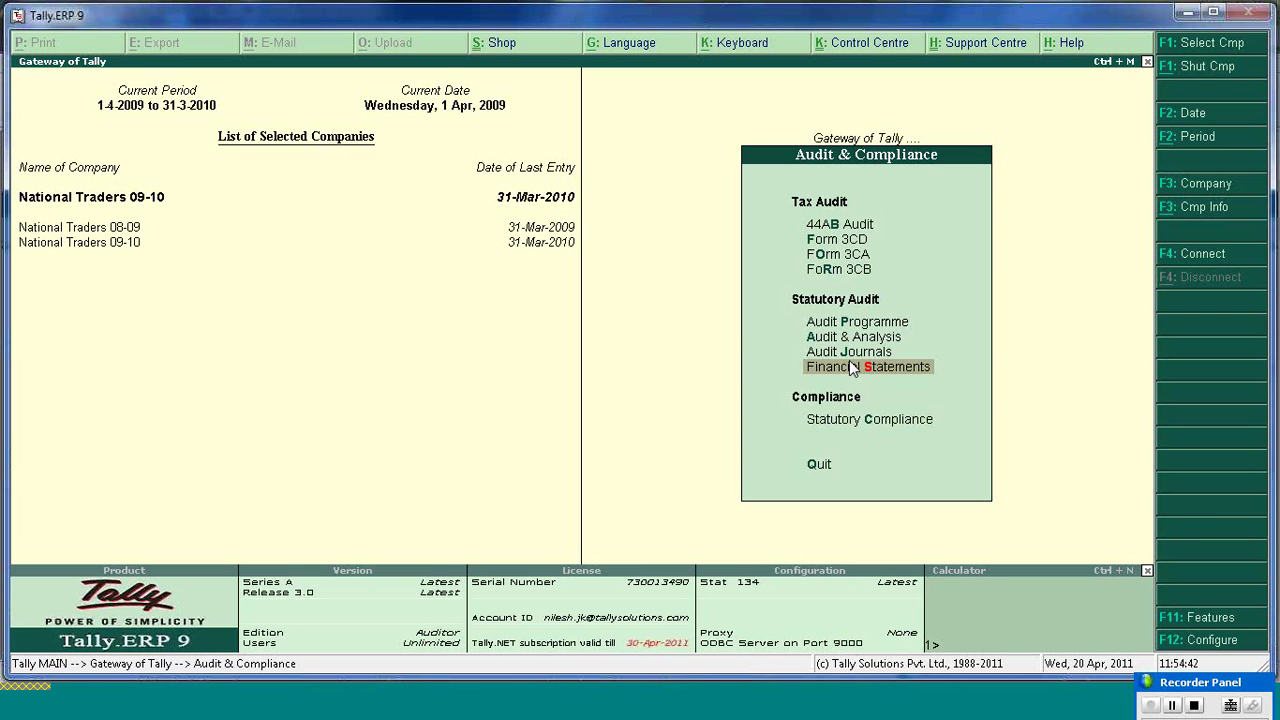
key("Up")
key("Up")
key("Up")
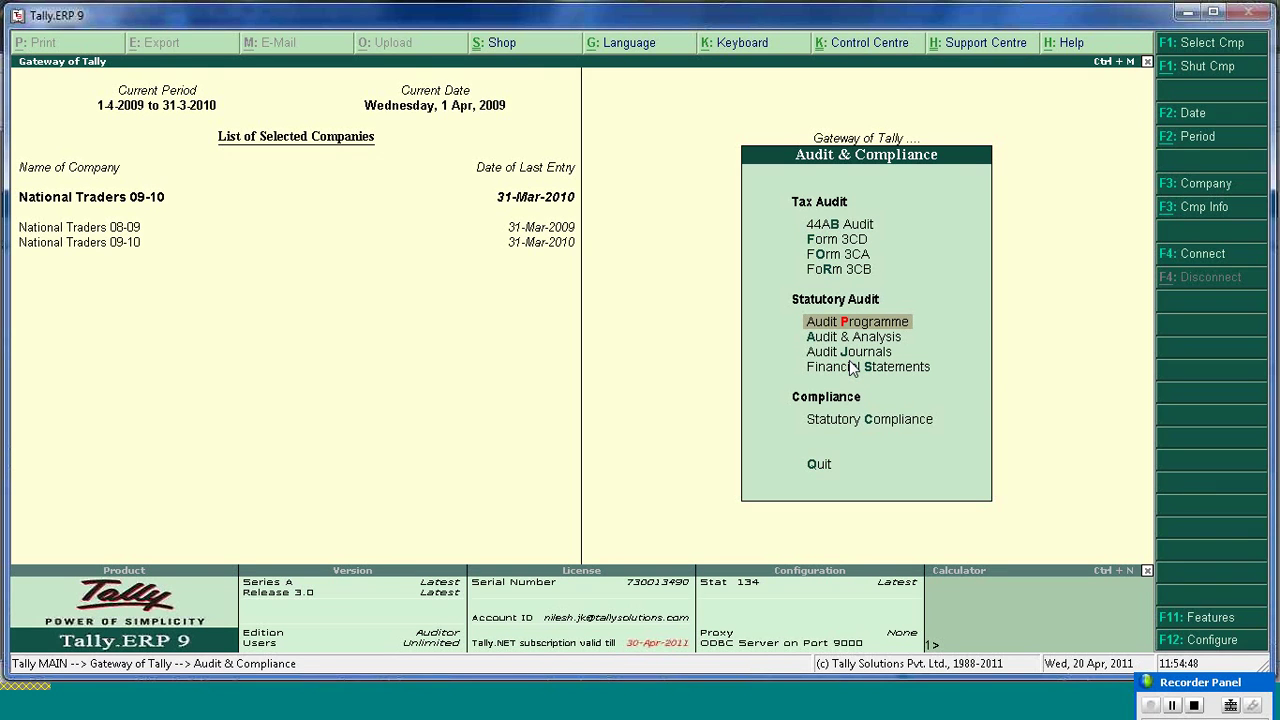
key("Up")
key("Up")
key("Up")
key("Up")
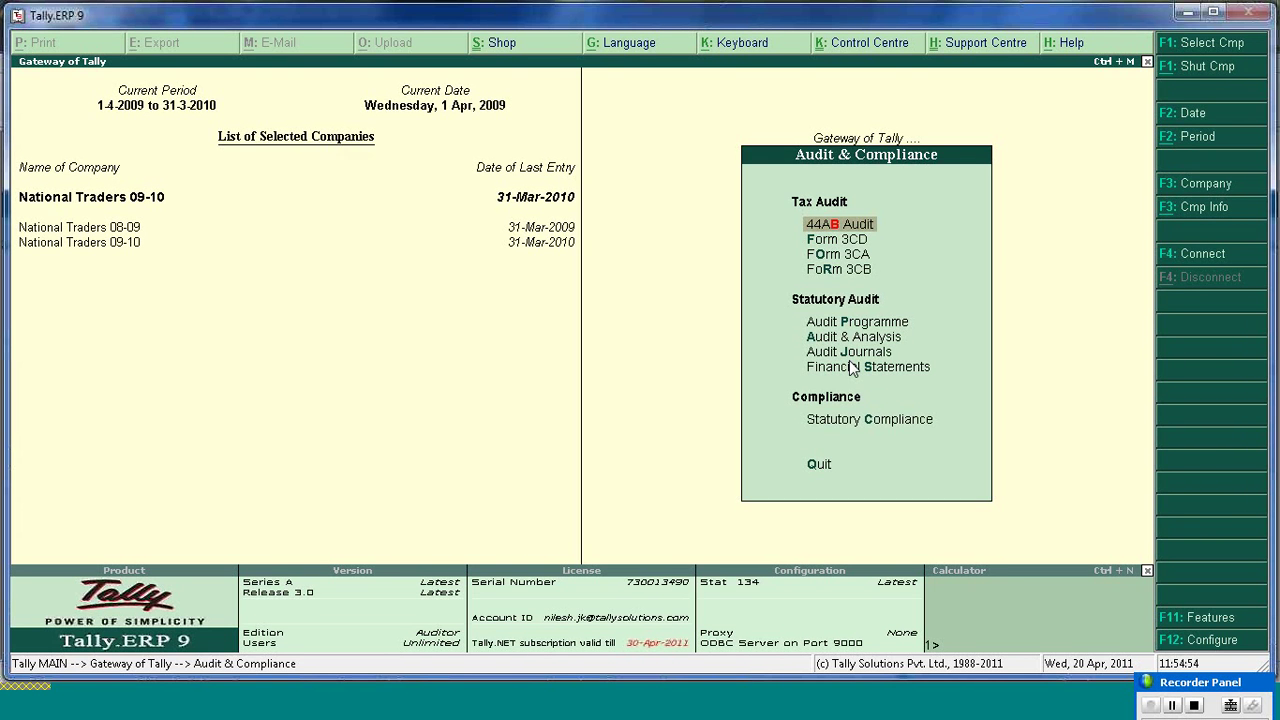
- Open the Statutory Compliance Summary for National Traders 09-10
key("Down")
key("Down")
key("Down")
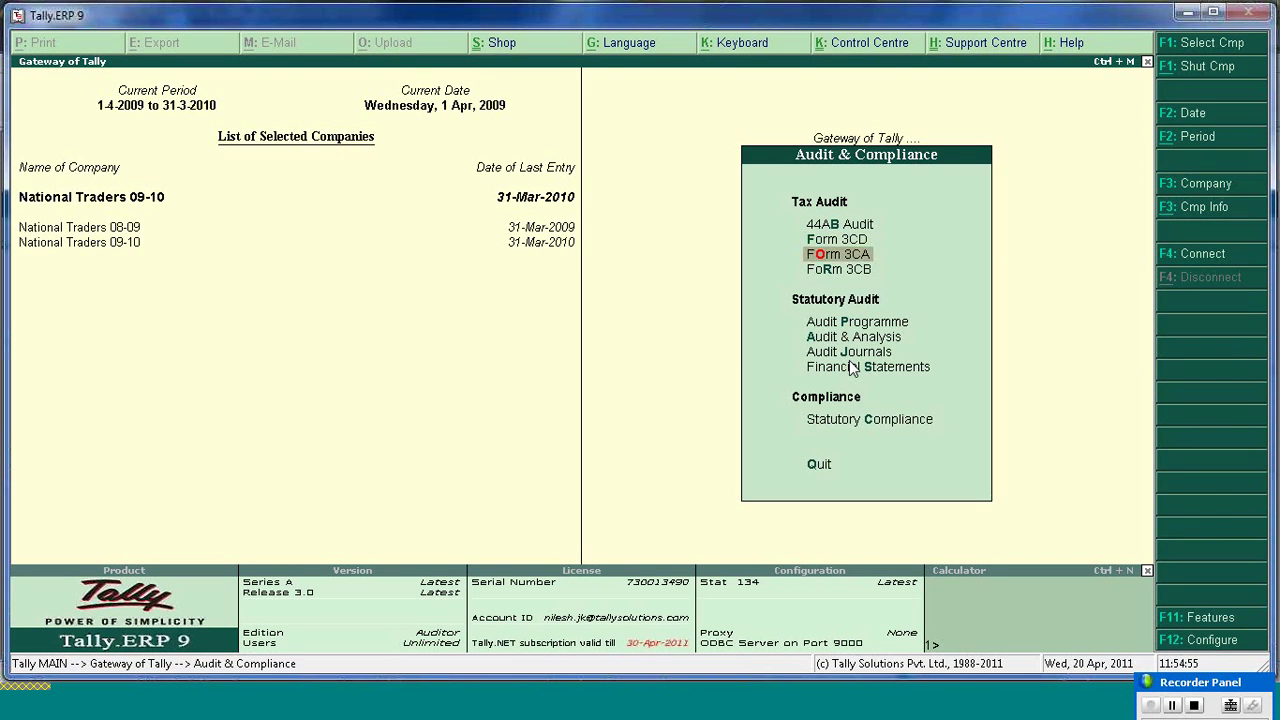
key("Down")
key("Down")
key("Down")
key("Down")
key("Down")
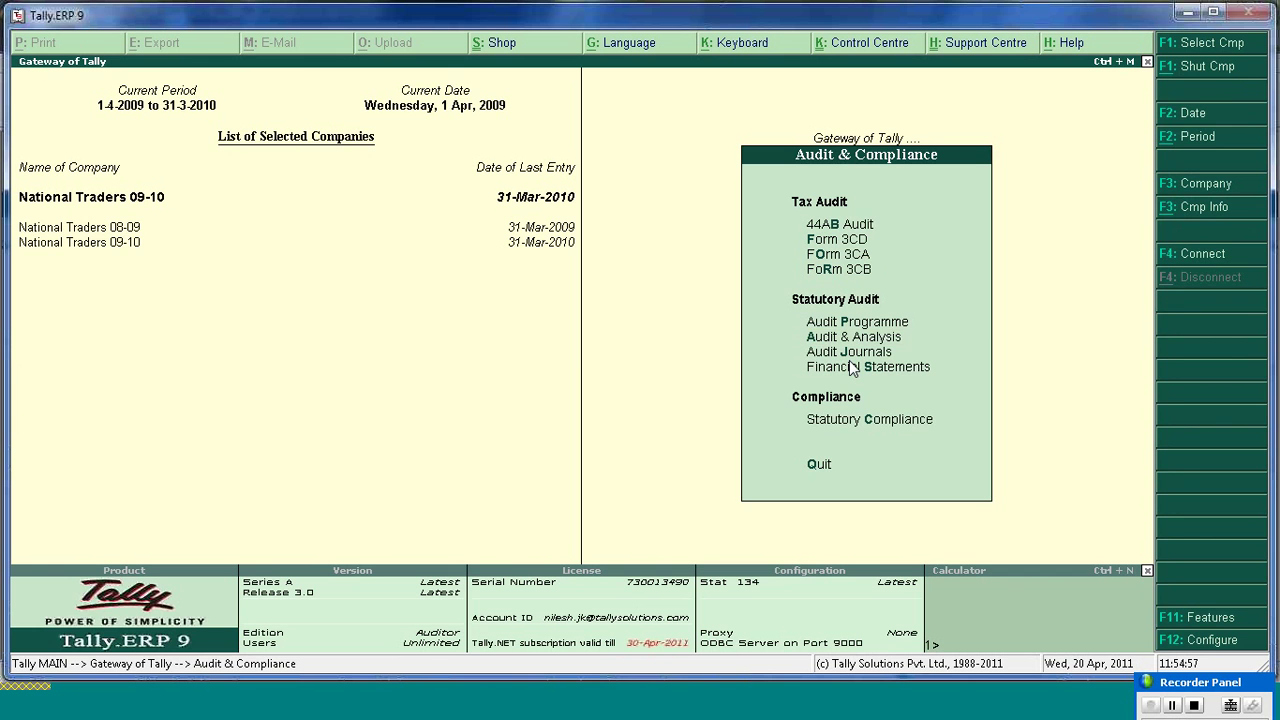
key("Return")
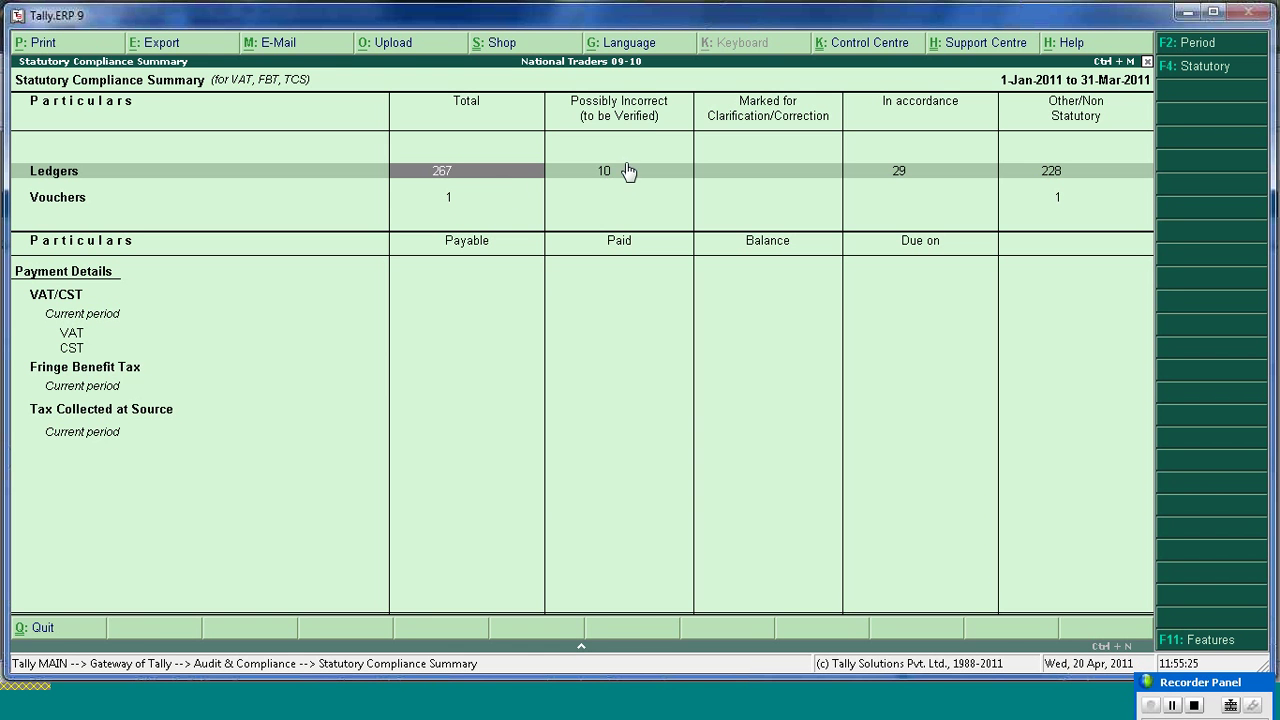
- Drill down to the possibly incorrect ledgers and review the reasons listed for verifying each one
key("Right")
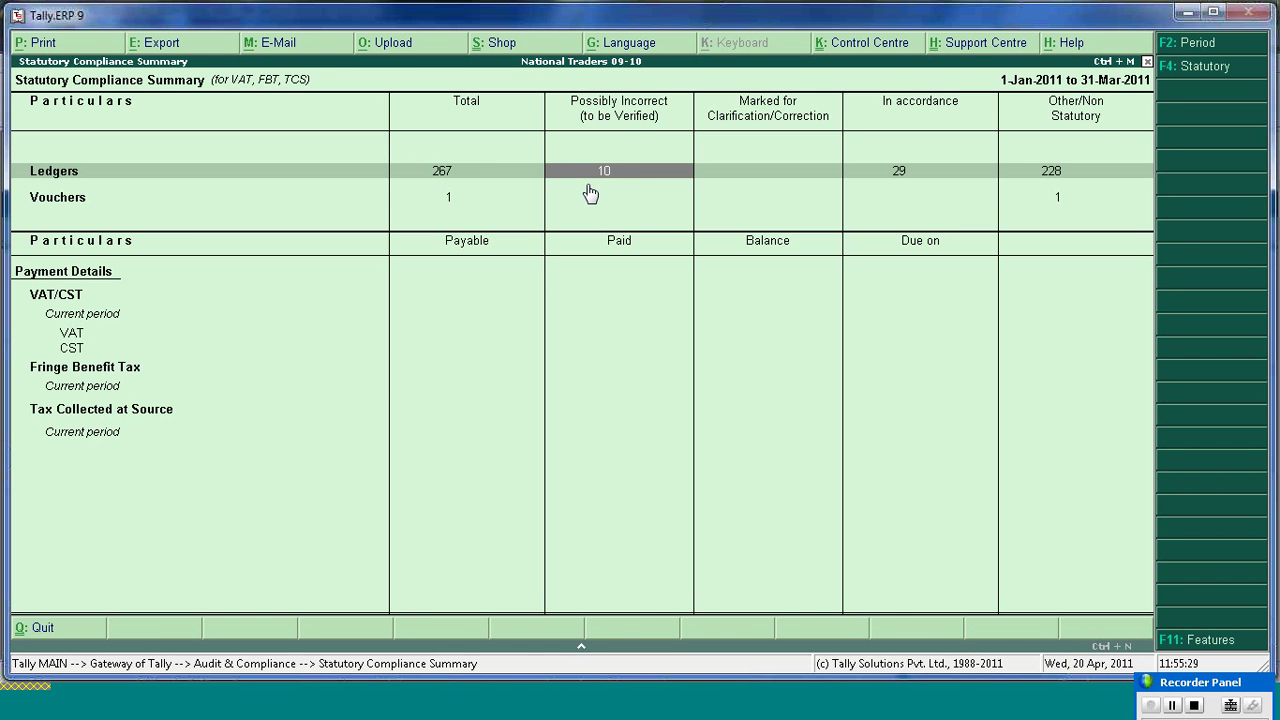
key("Return")
key("Down")
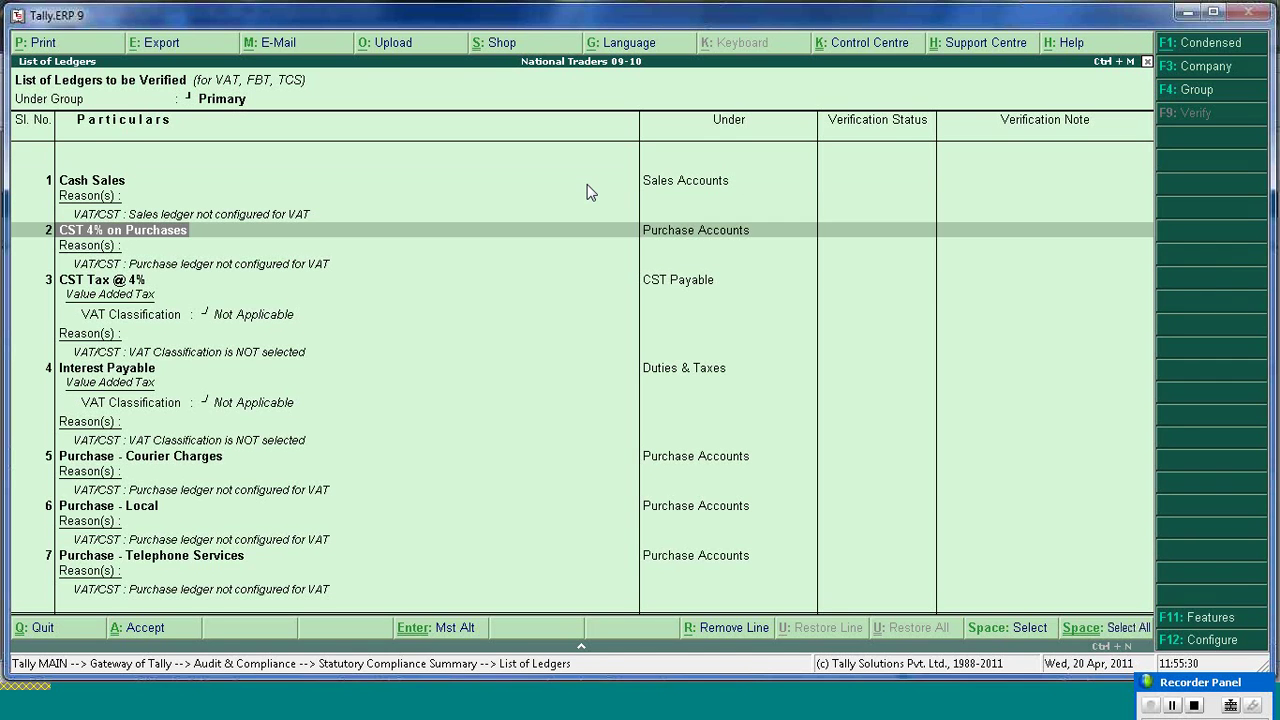
key("Down")
key("Up")
key("Up")
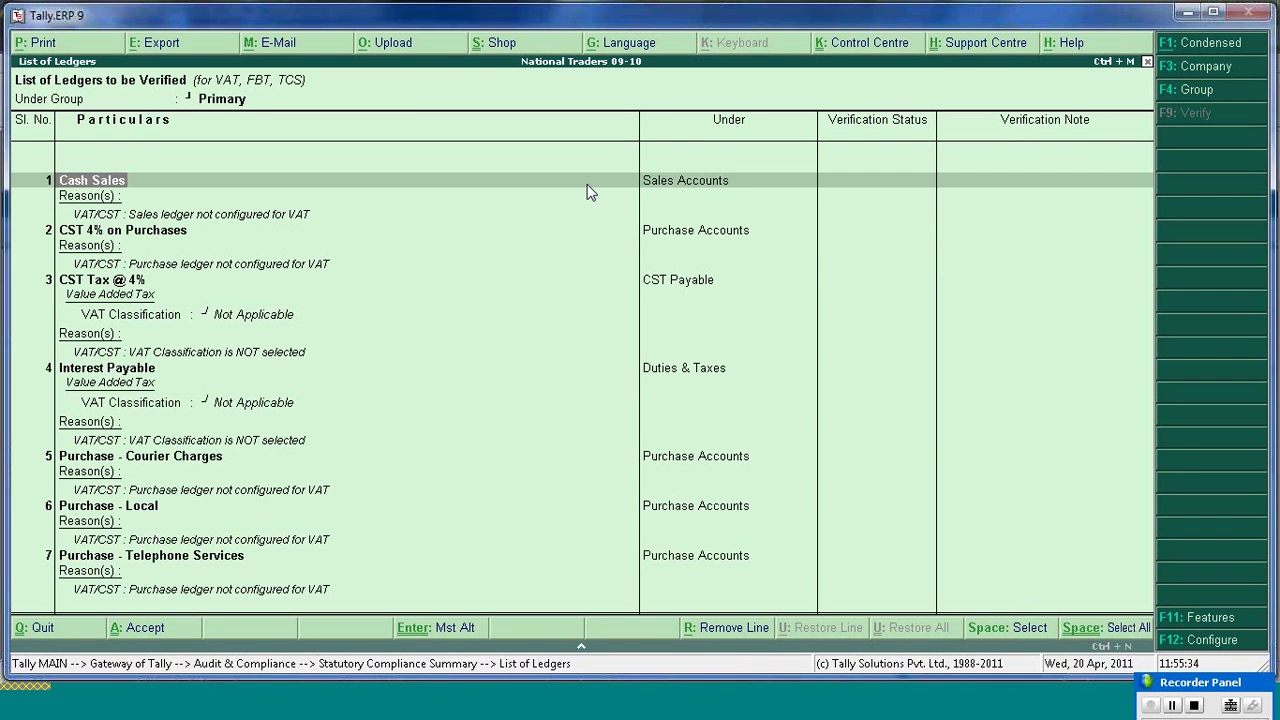
- View the statute types and TCS verification status options for the Cash Sales ledger, discard the entry, and return to Audit & Compliance
key("Down")
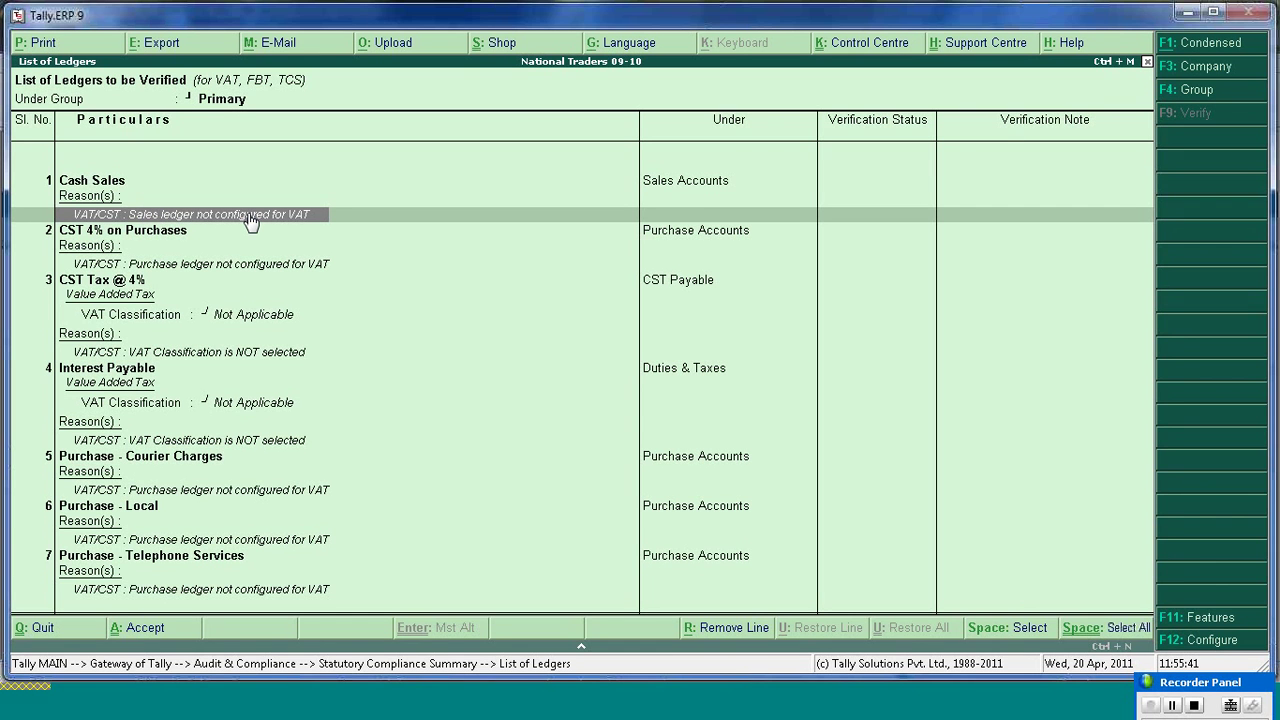
left_click(101, 187)
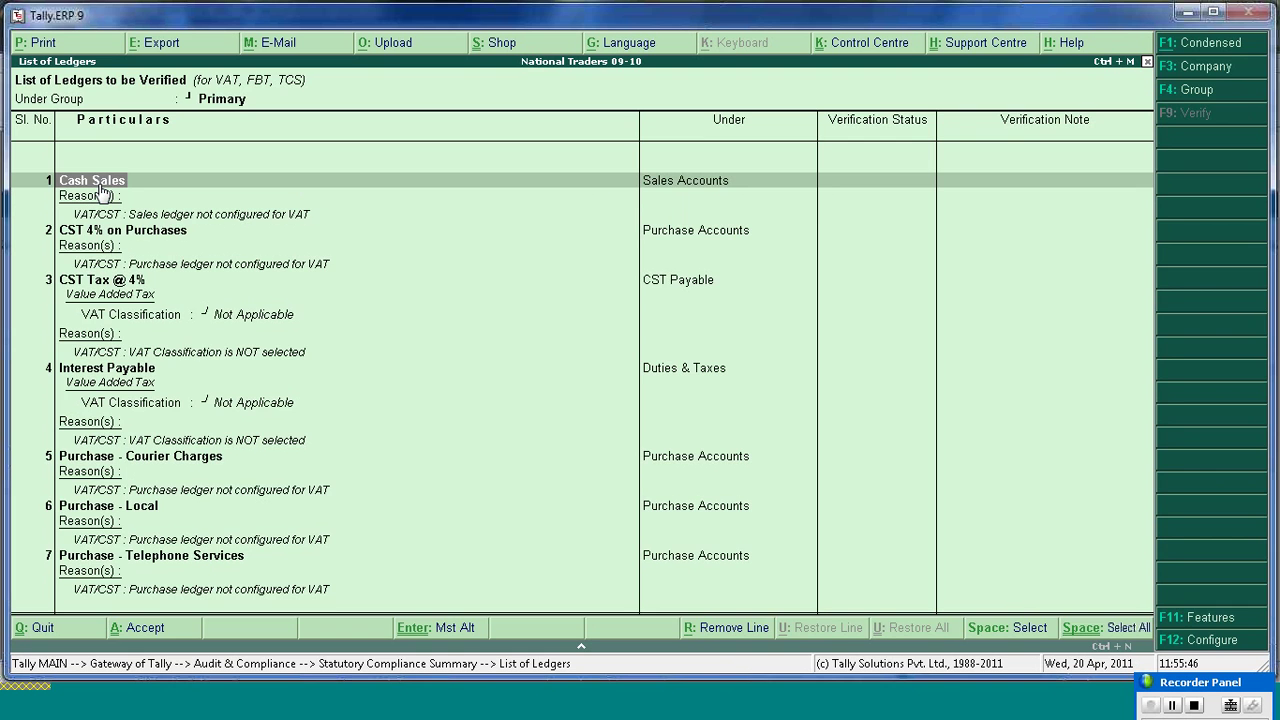
left_click(101, 190)
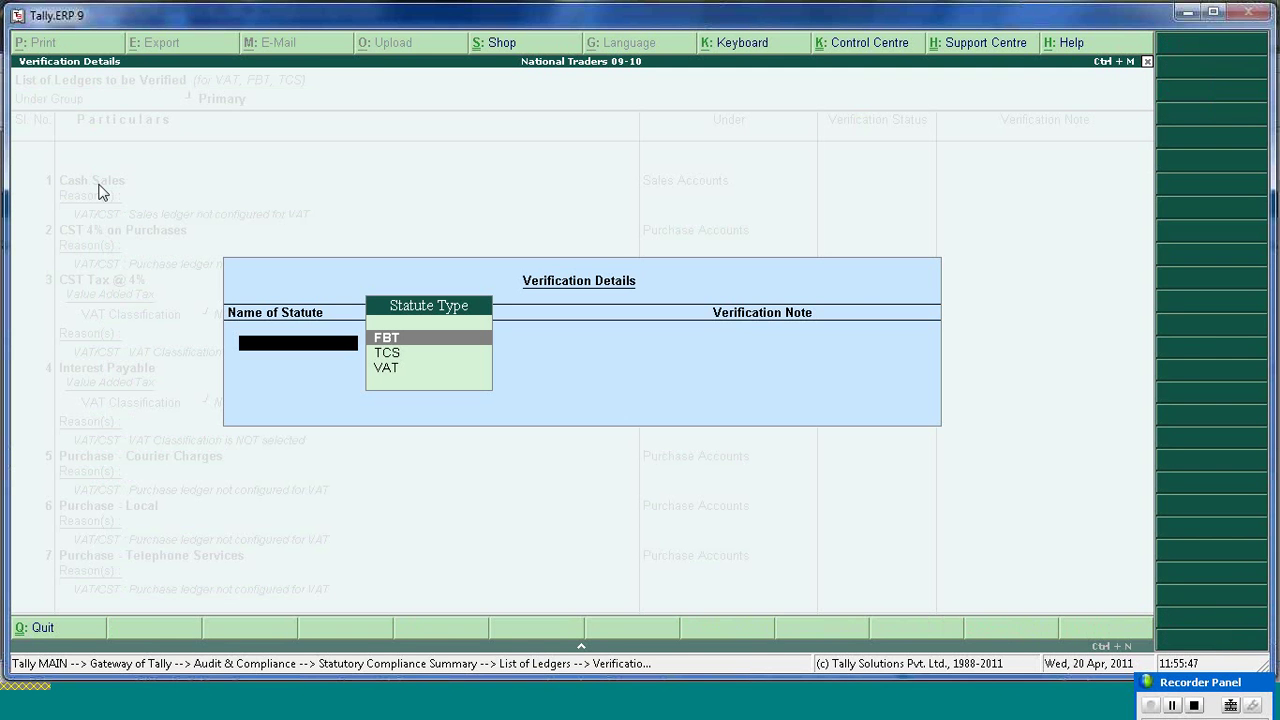
key("Down")
key("Down")
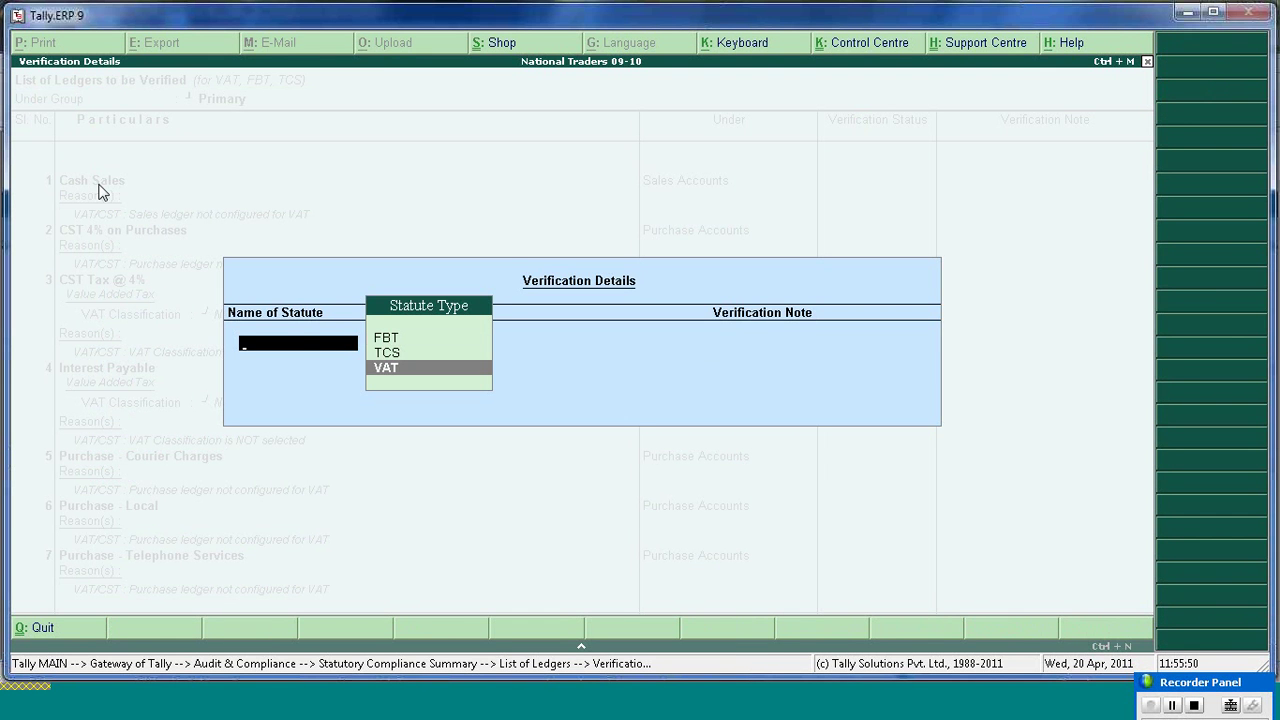
key("Up")
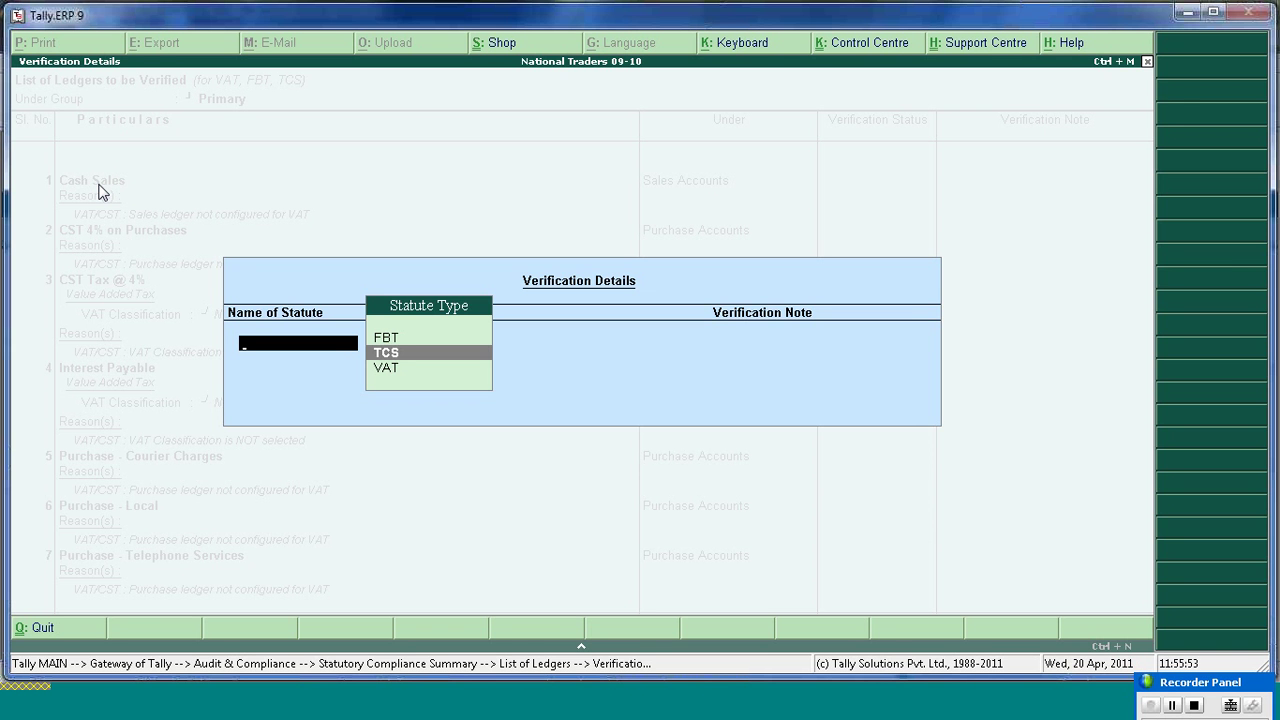
key("Return")
key("Escape")
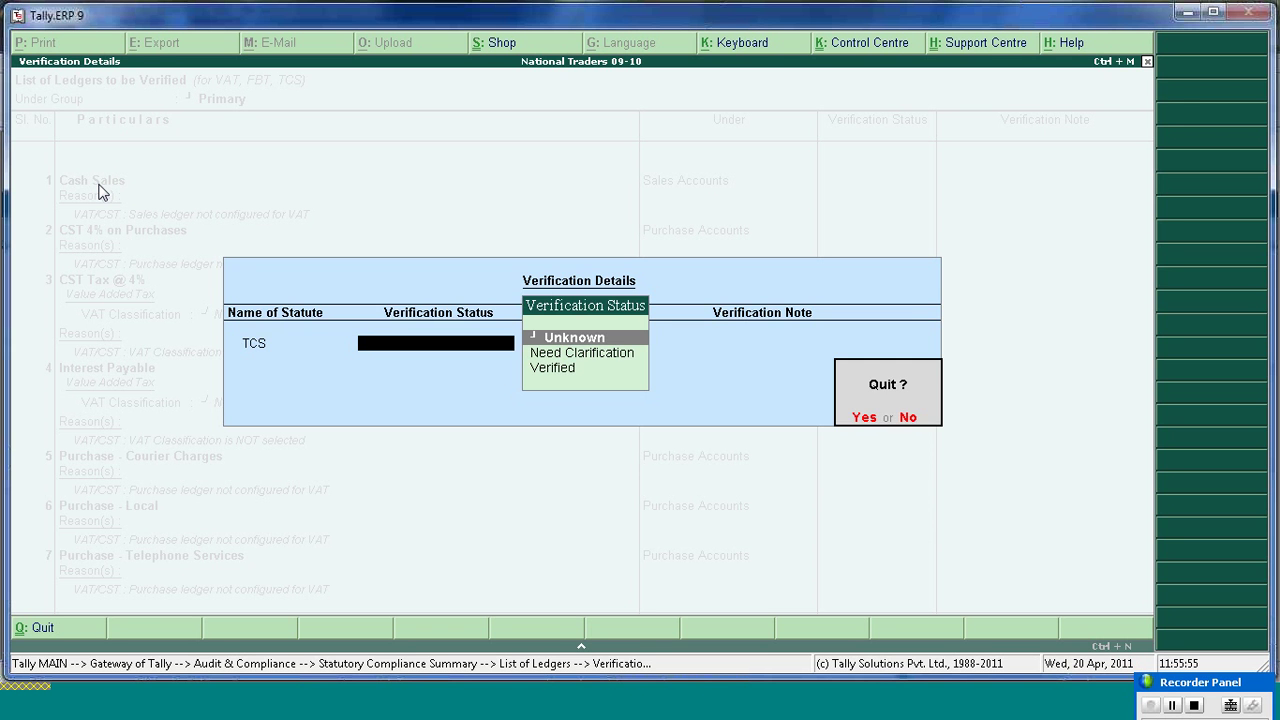
key("y")
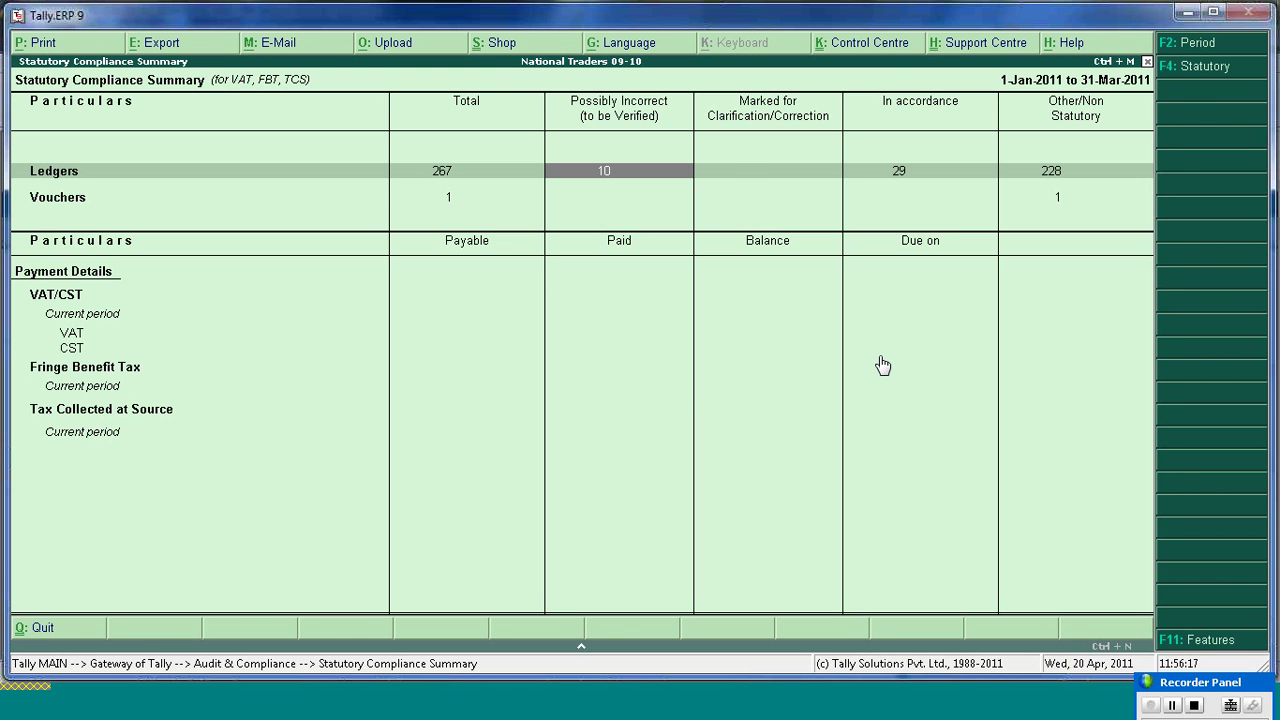
key("Escape")
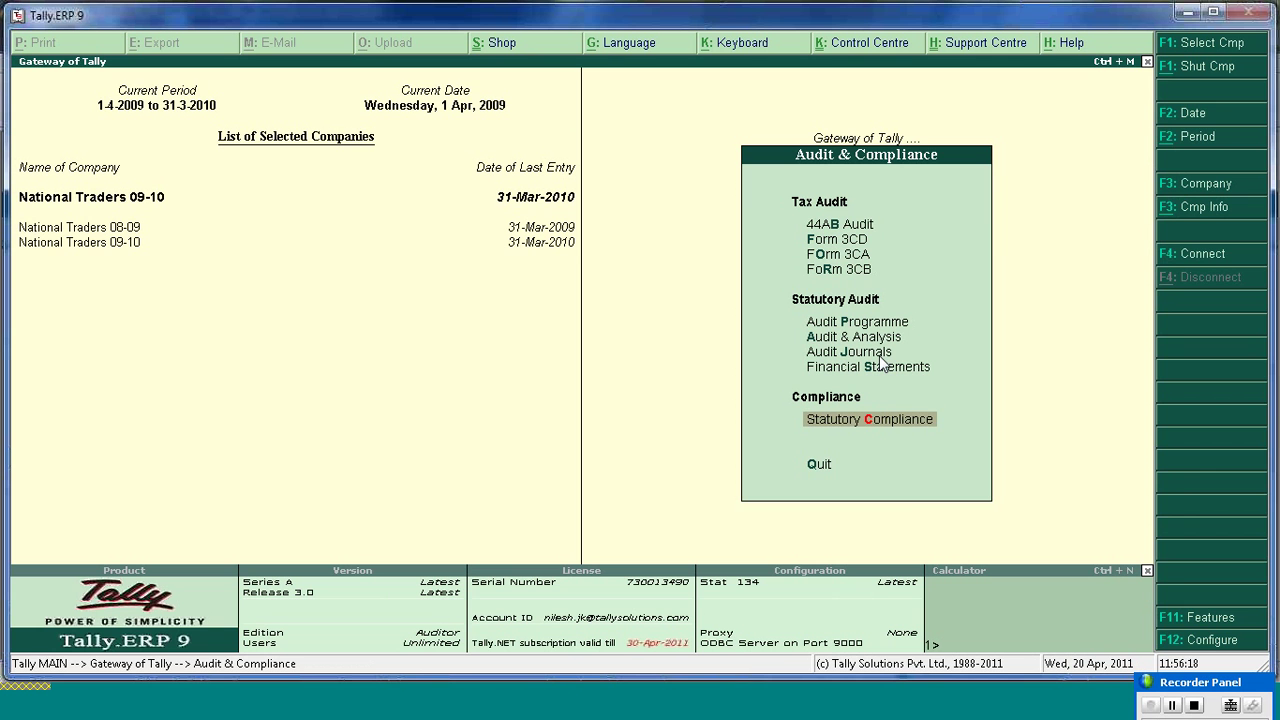
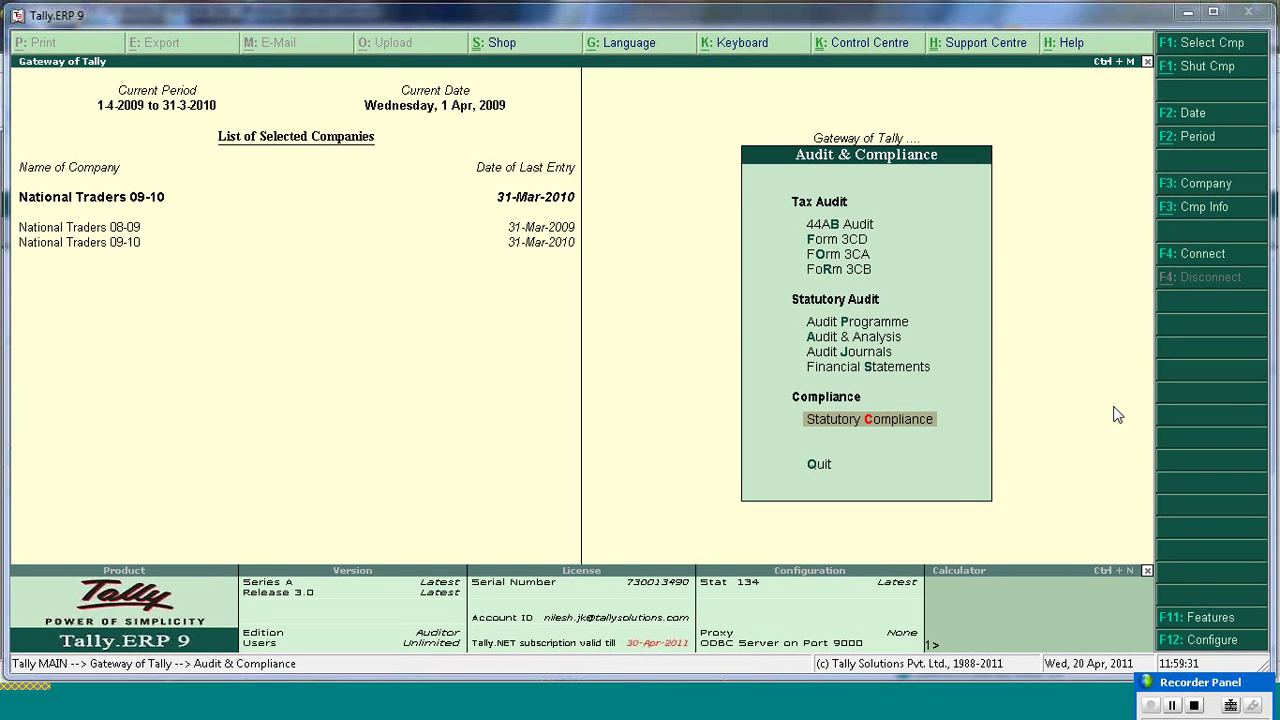
- Open Audit & Analysis, look through the data analysis items down to Statutory Payments, and return to Audit & Compliance
left_click(857, 340)
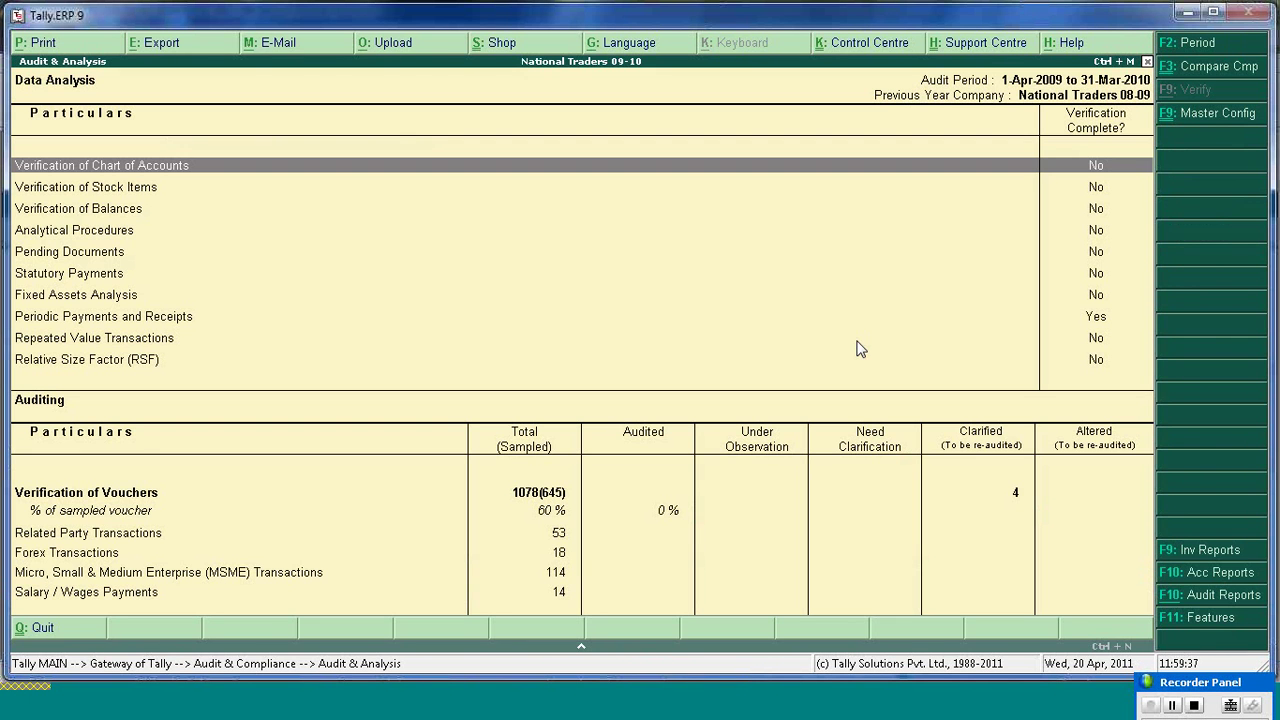
key("Down")
key("Down")
key("Down")
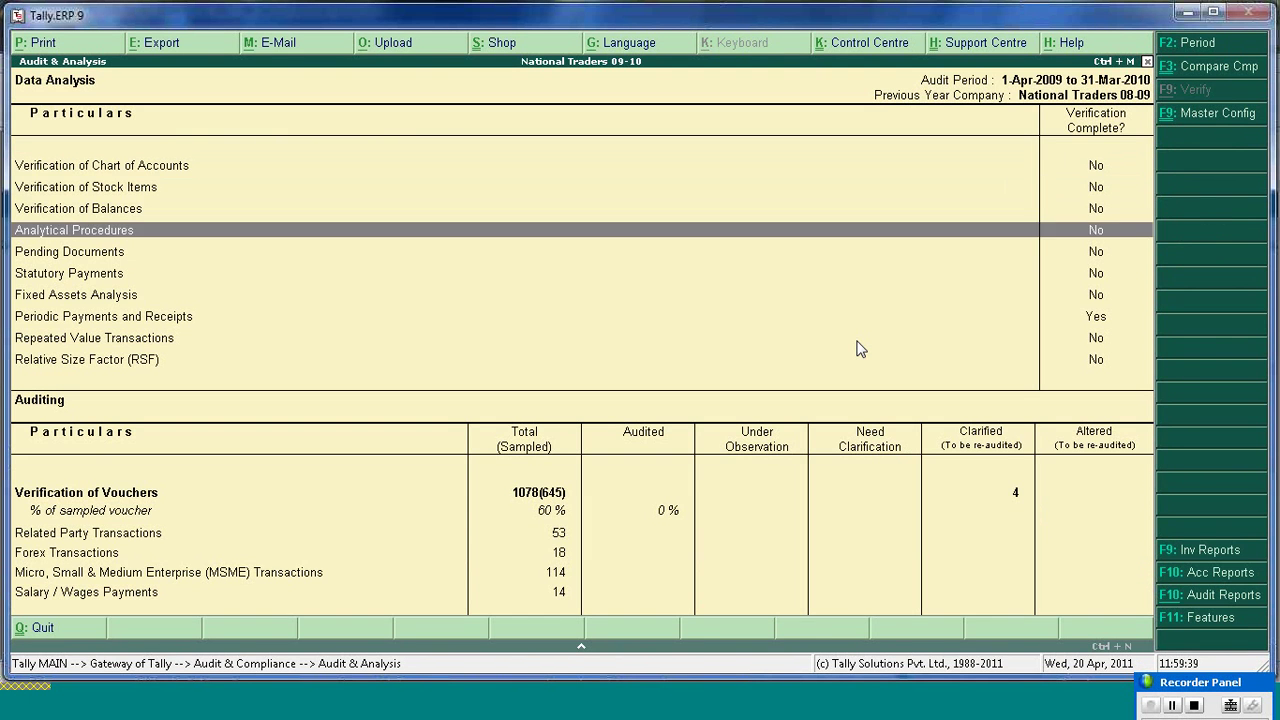
key("Down")
key("Down")
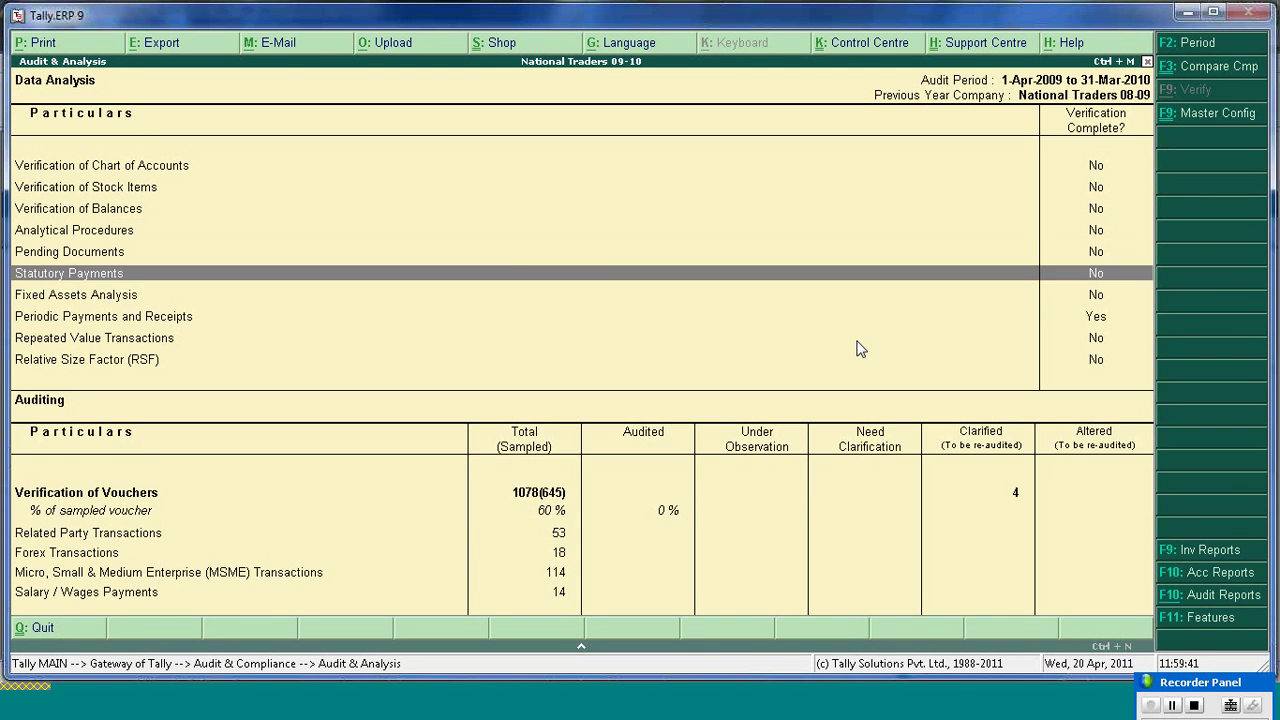
key("Escape")
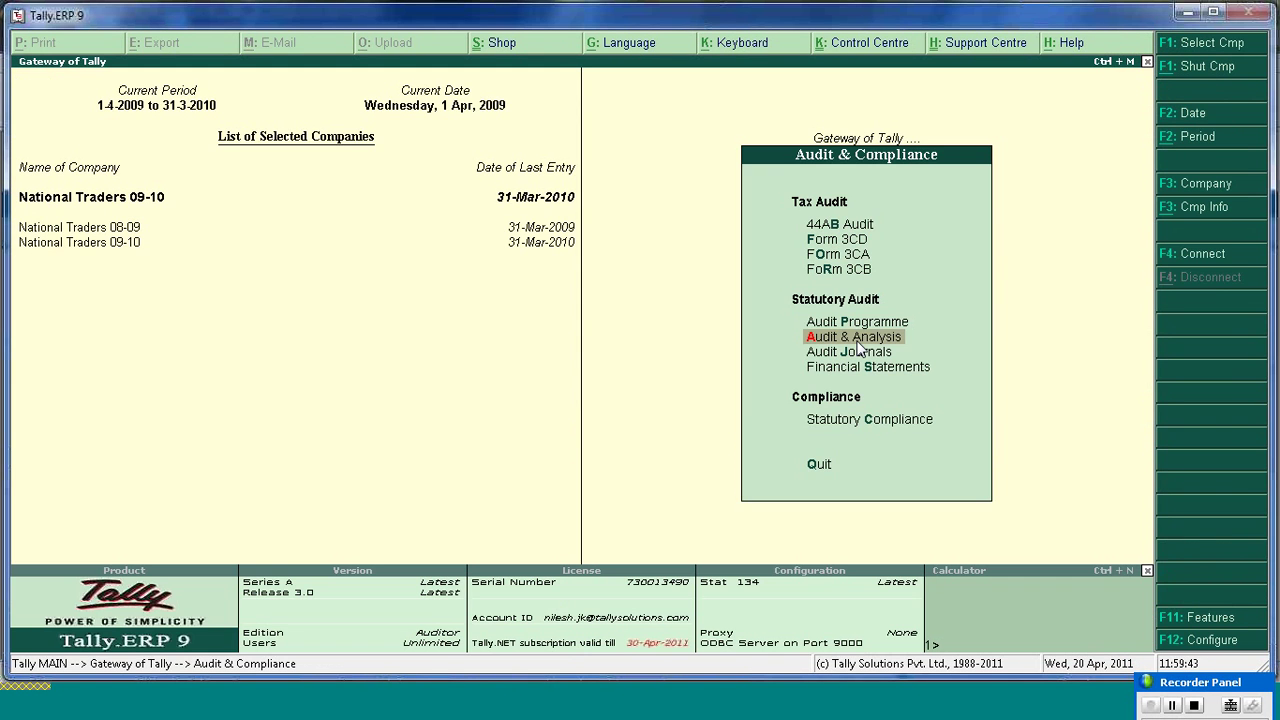
- Open Form 3CD for National Traders 09-10
key("Up")
key("Down")
key("Down")
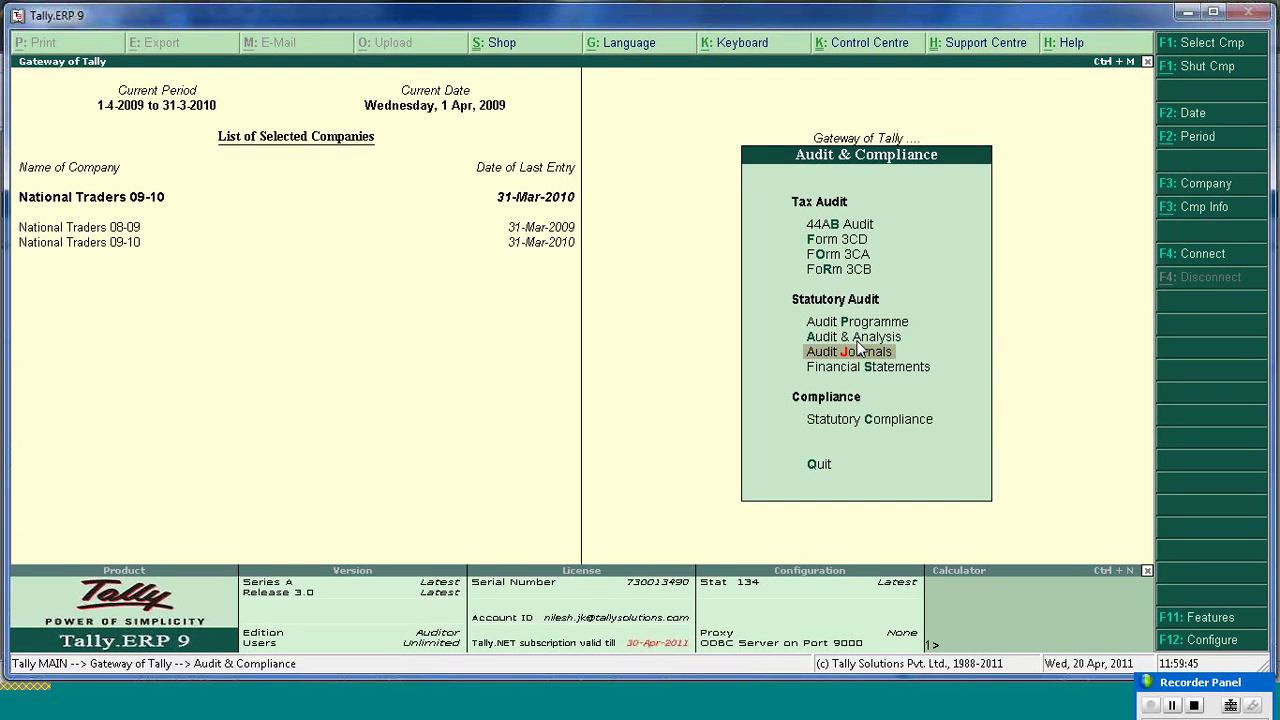
key("Up")
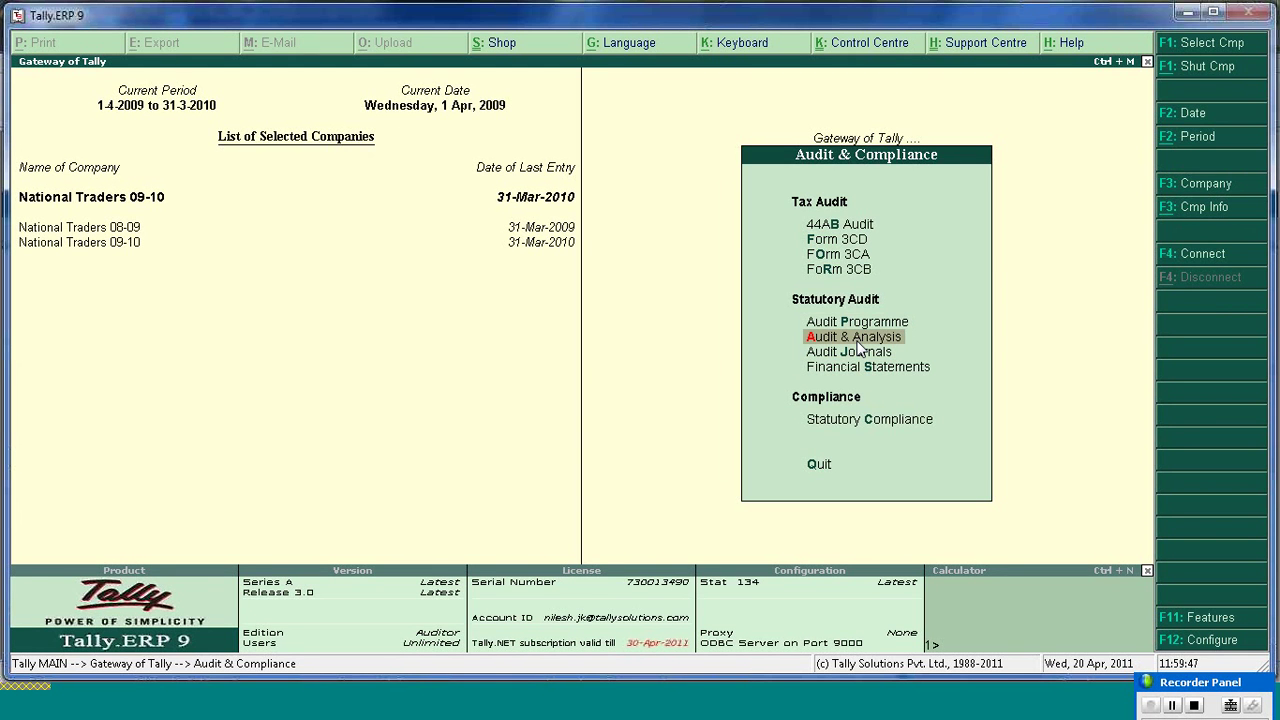
key("Up")
key("Up")
key("Up")
key("Up")
key("Return")
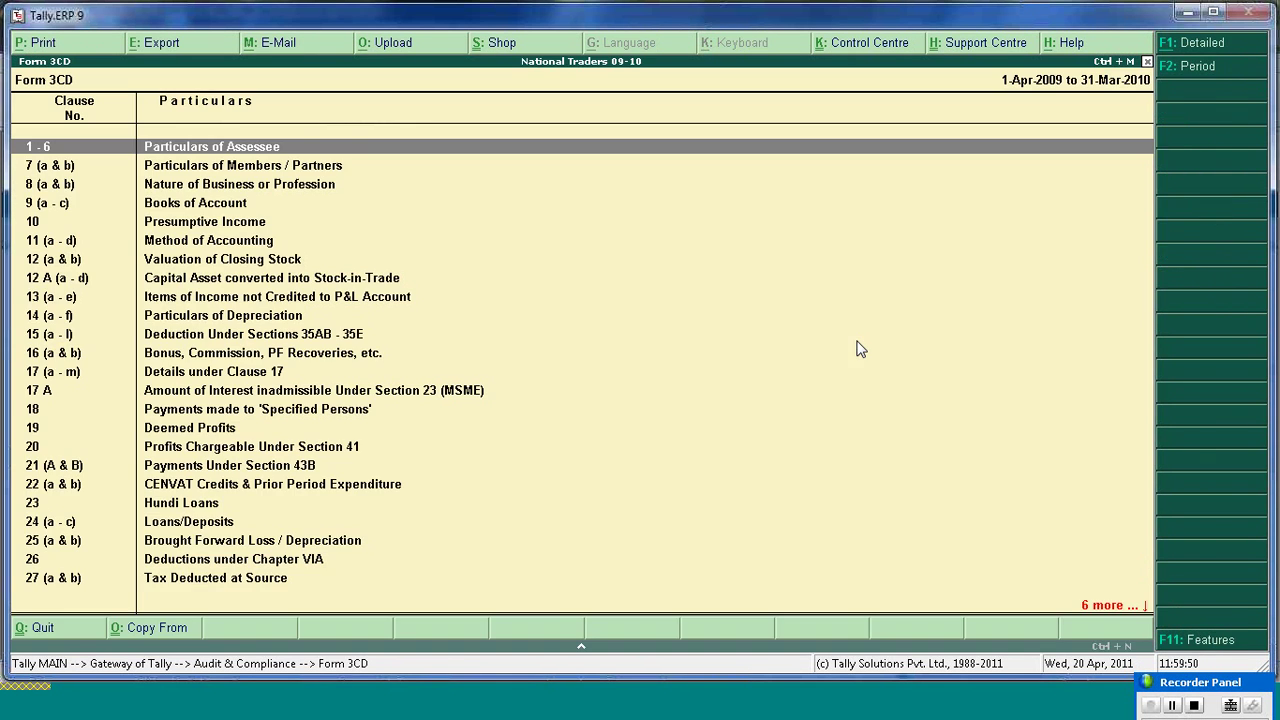
- Set up the Form 3CD export with the Default (All Languages) language and the Excel (Spreadsheet) format
left_click(170, 46)
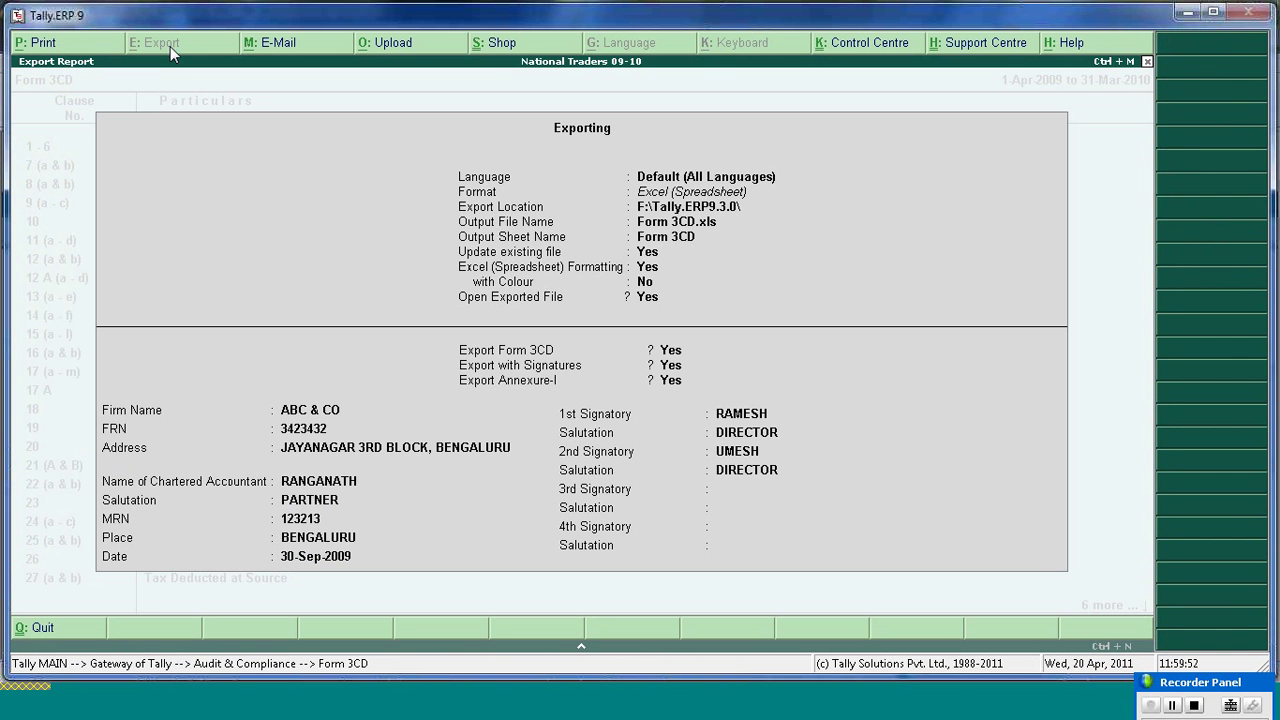
key("Return")
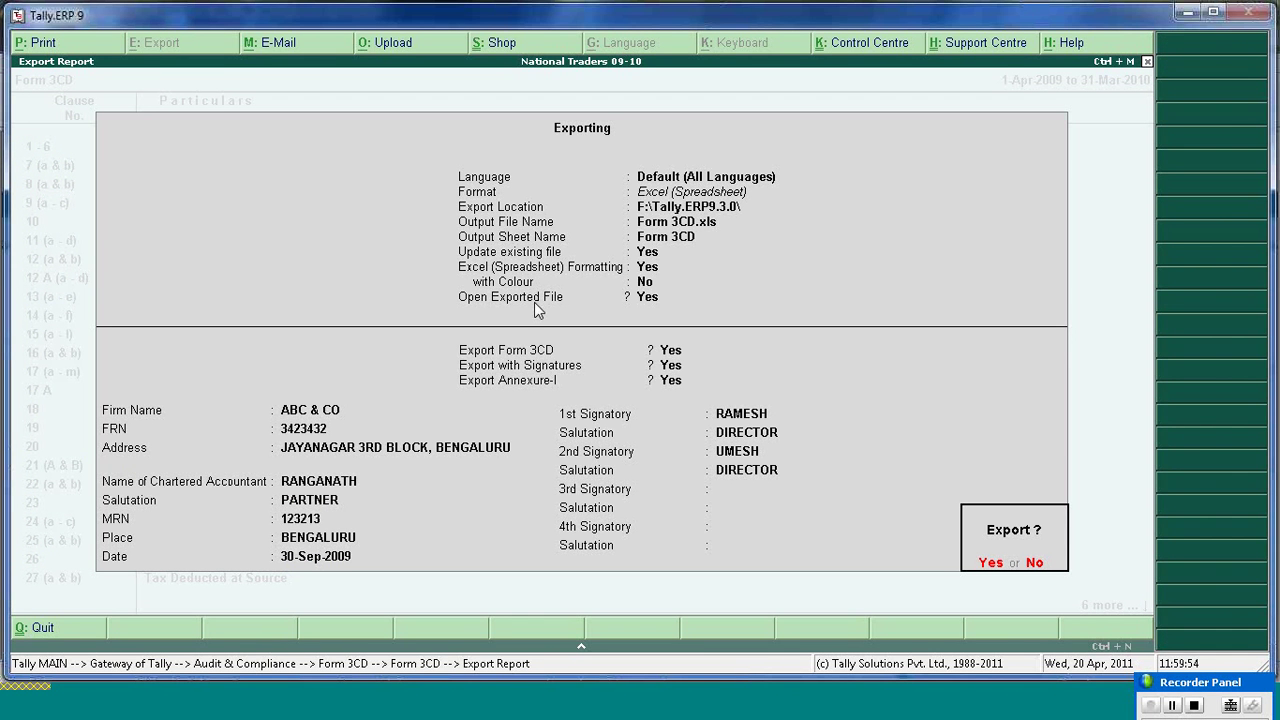
key("n")
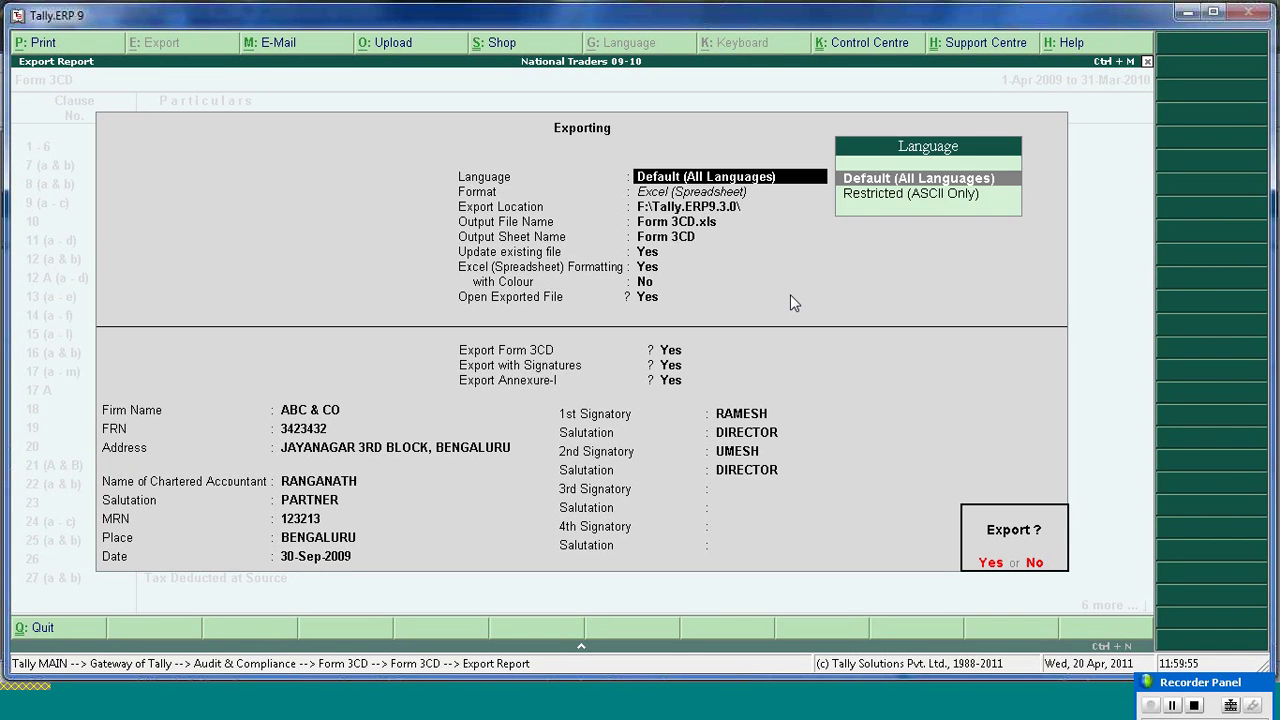
key("Return")
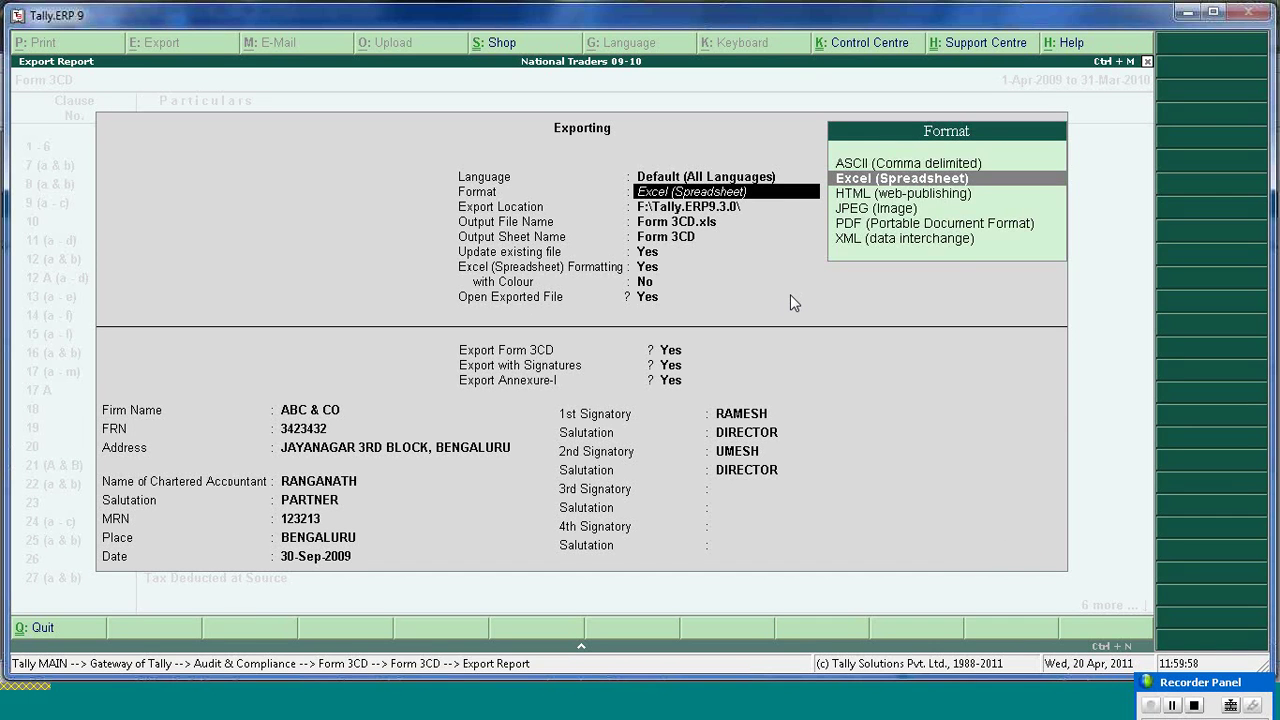
left_click(872, 180)
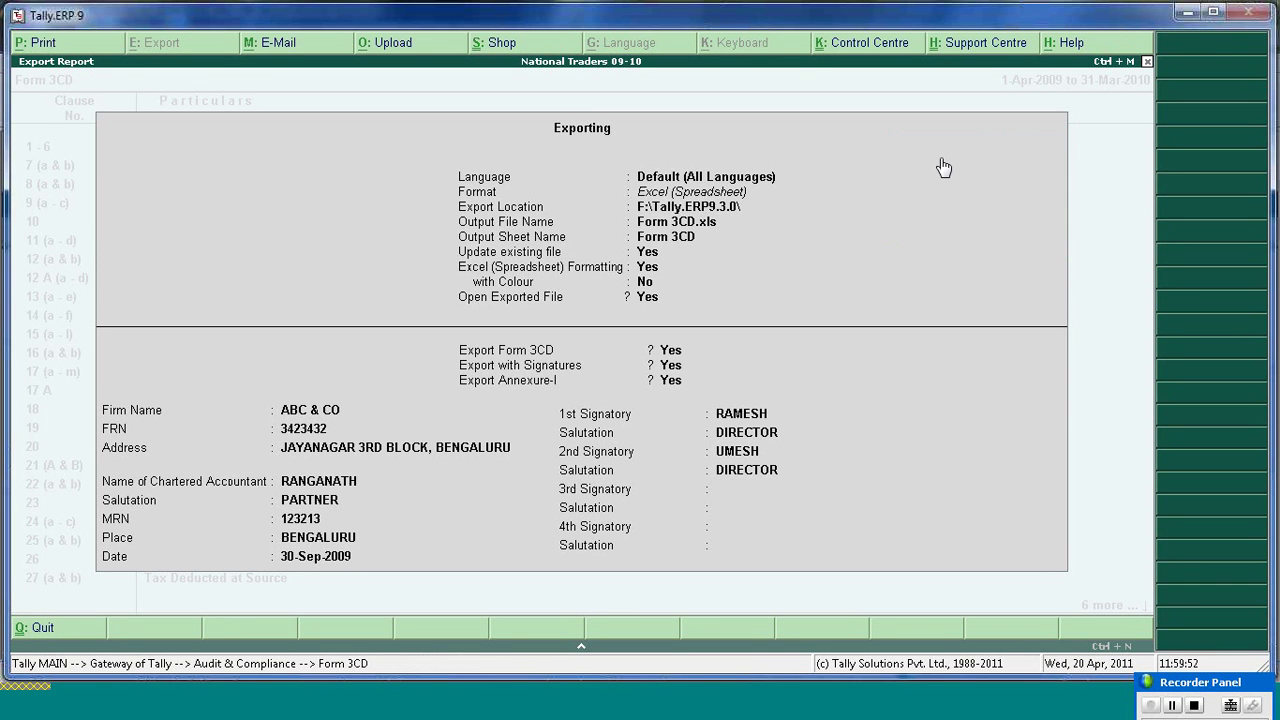
- Keep the output file Form 3CD.xls in F:\Tally.ERP9.3.0\, with Excel formatting, no colour, and opening after export
key("Return")
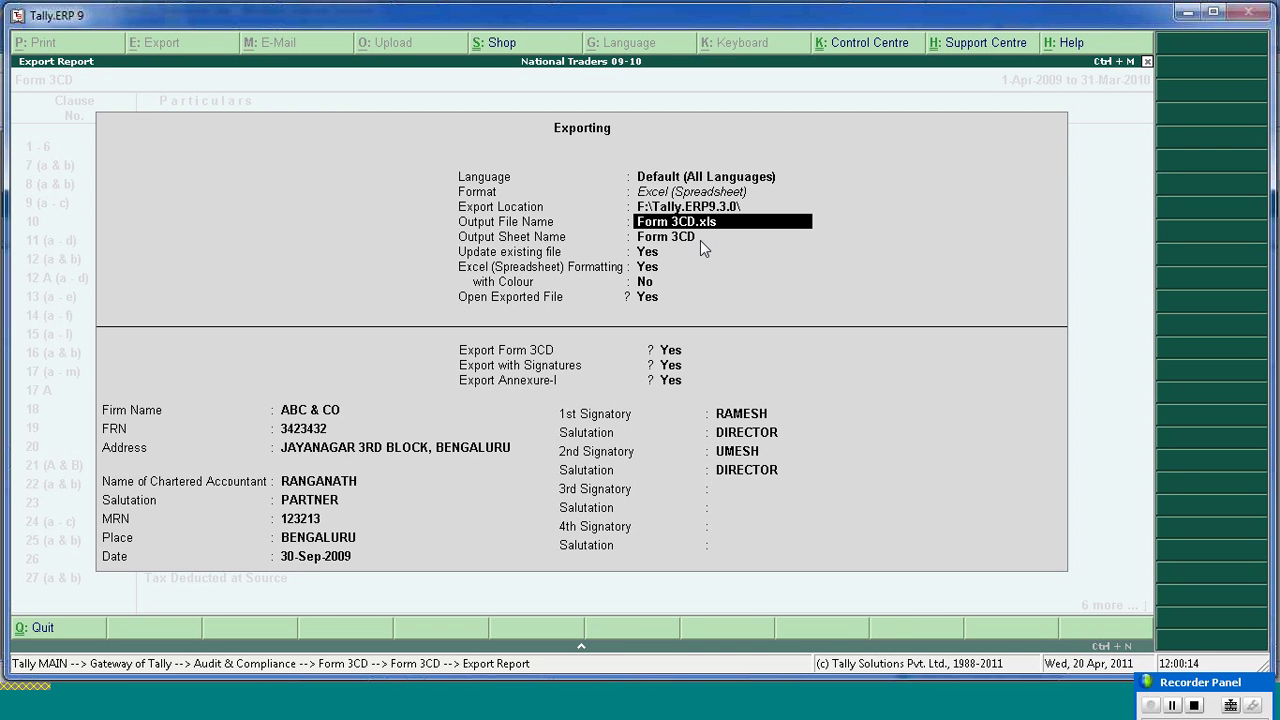
key("Return")
key("Return")
key("Return")
key("Return")
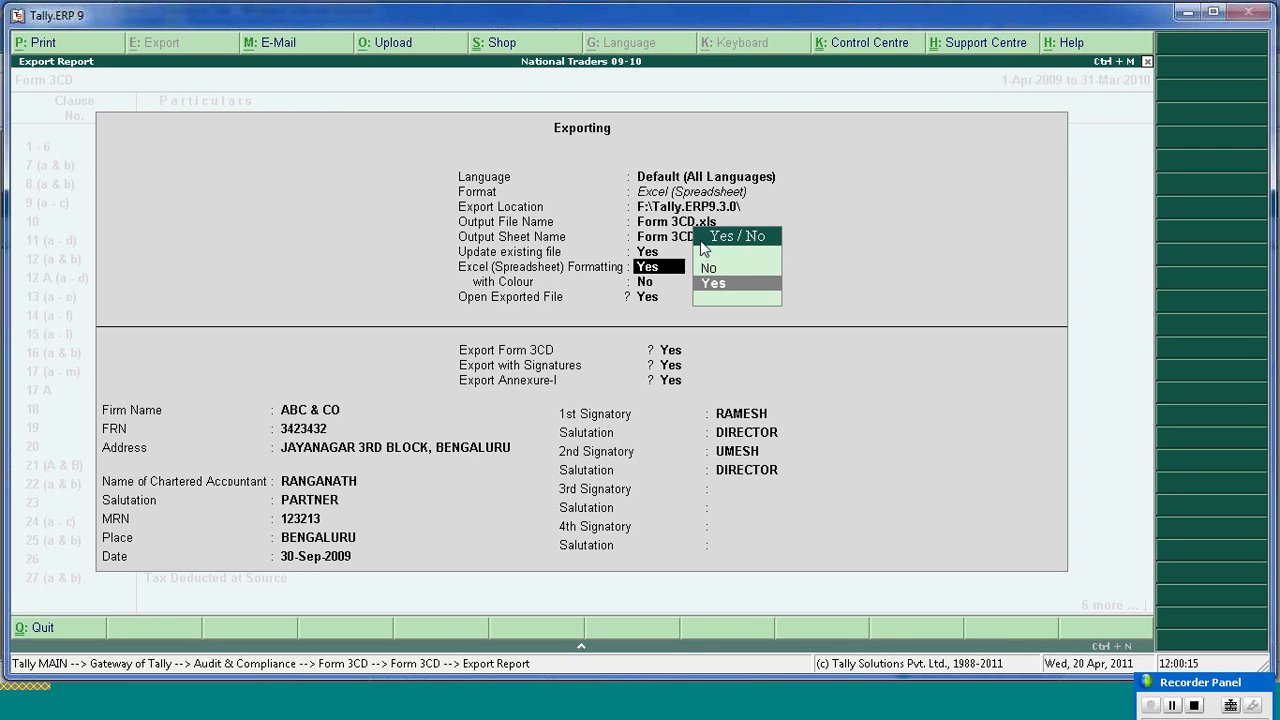
key("Return")
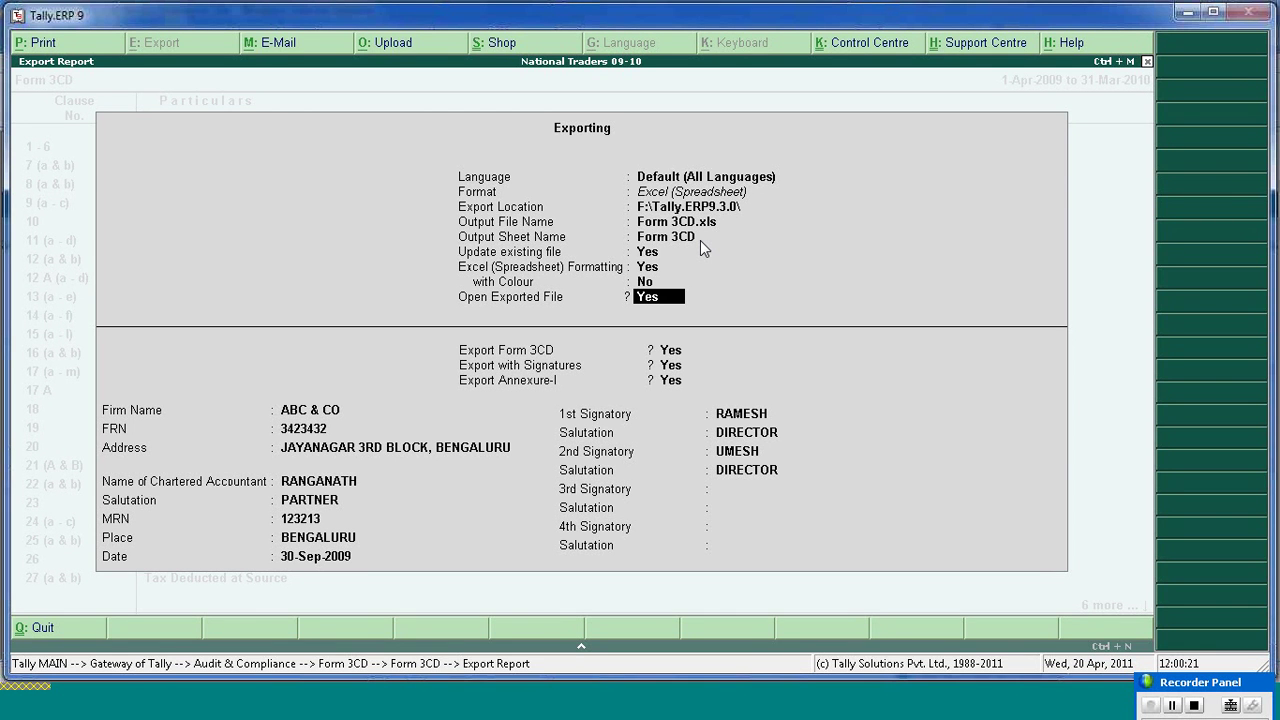
key("Return")
- Keep the signatures, Annexure-I and signatory details, export Form 3CD, and open the exported workbook in Microsoft Excel
key("Return")
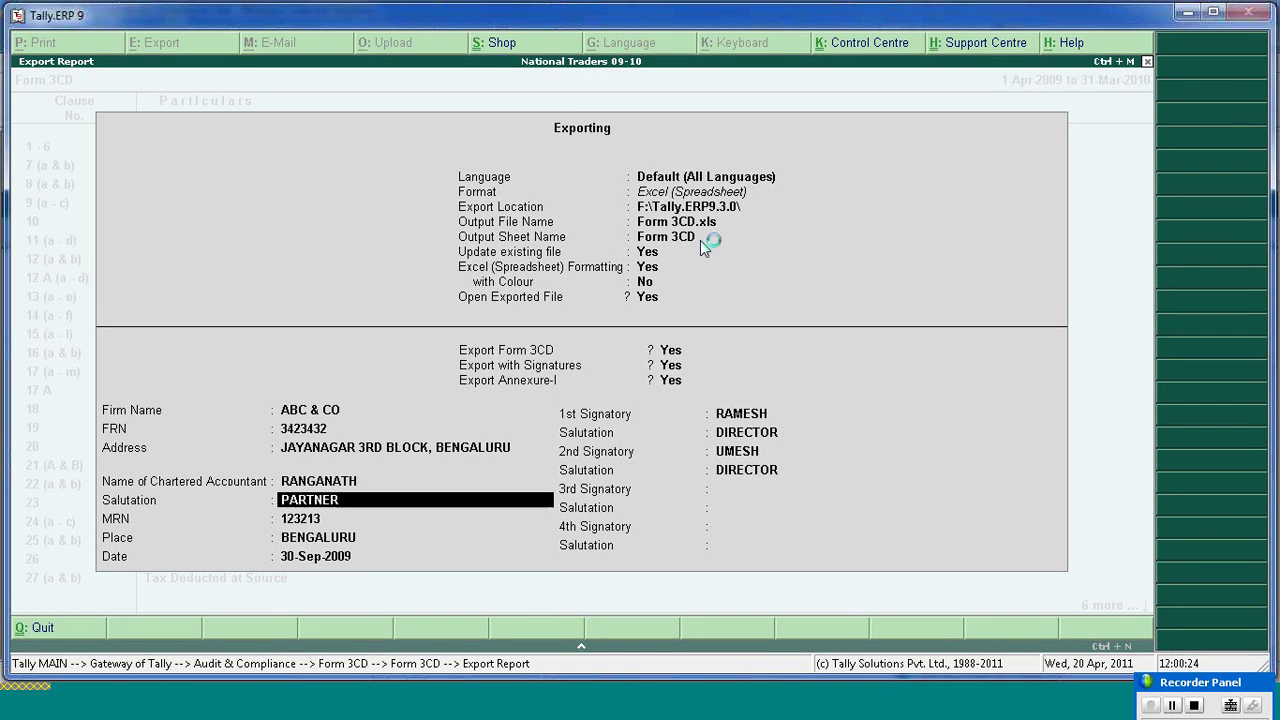
key("Return")
key("Return")
key("Return")
key("Return")
key("Return")
key("Return")
key("Return")
key("Return")
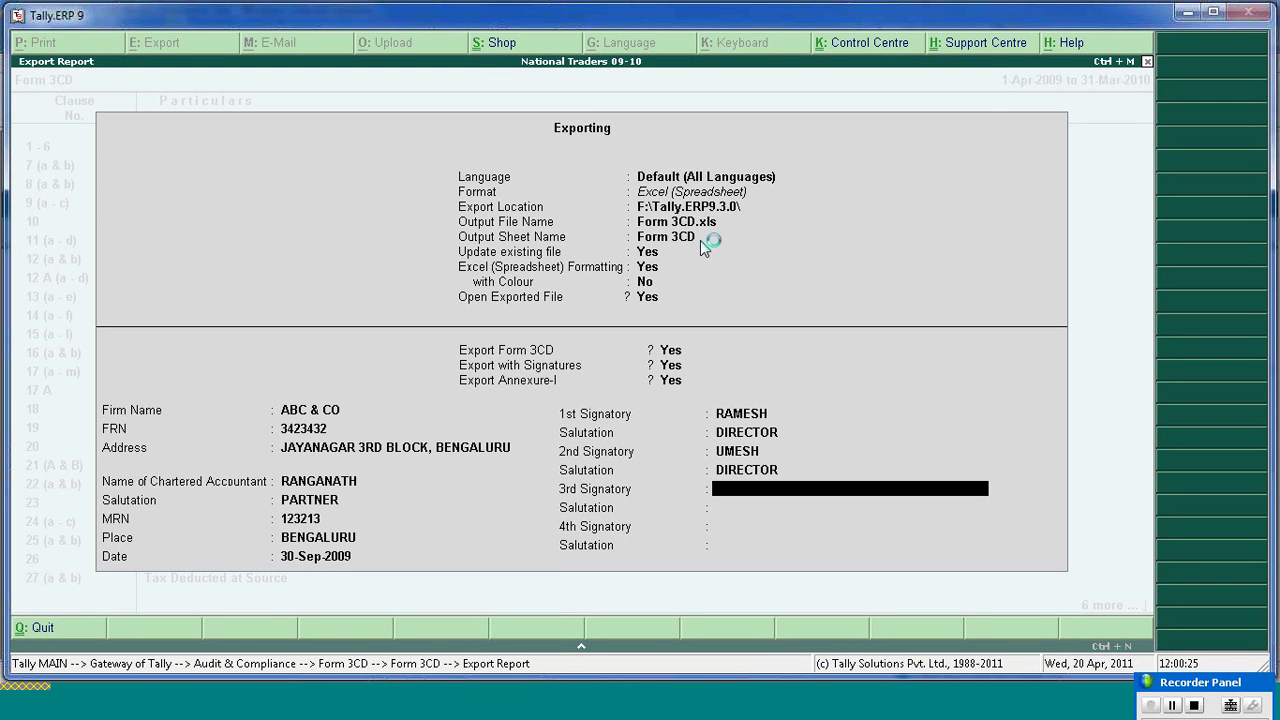
key("Return")
key("Return")
key("Return")
key("Return")
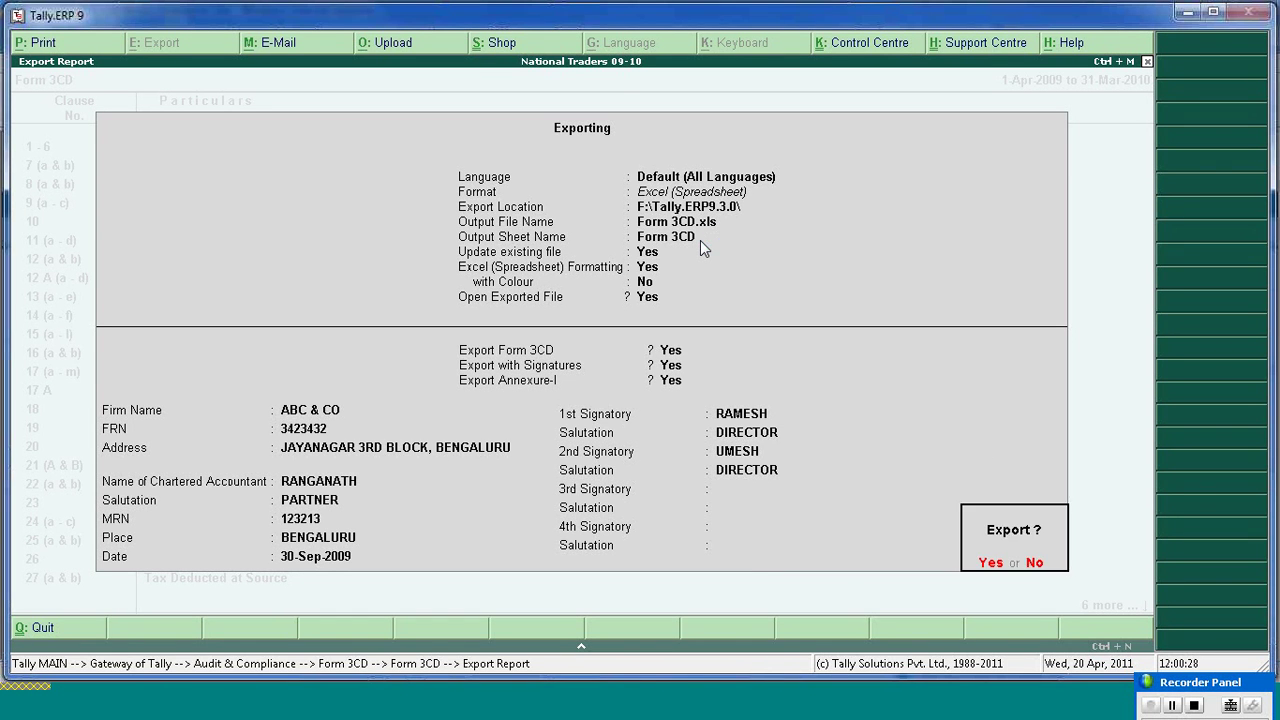
key("Return")
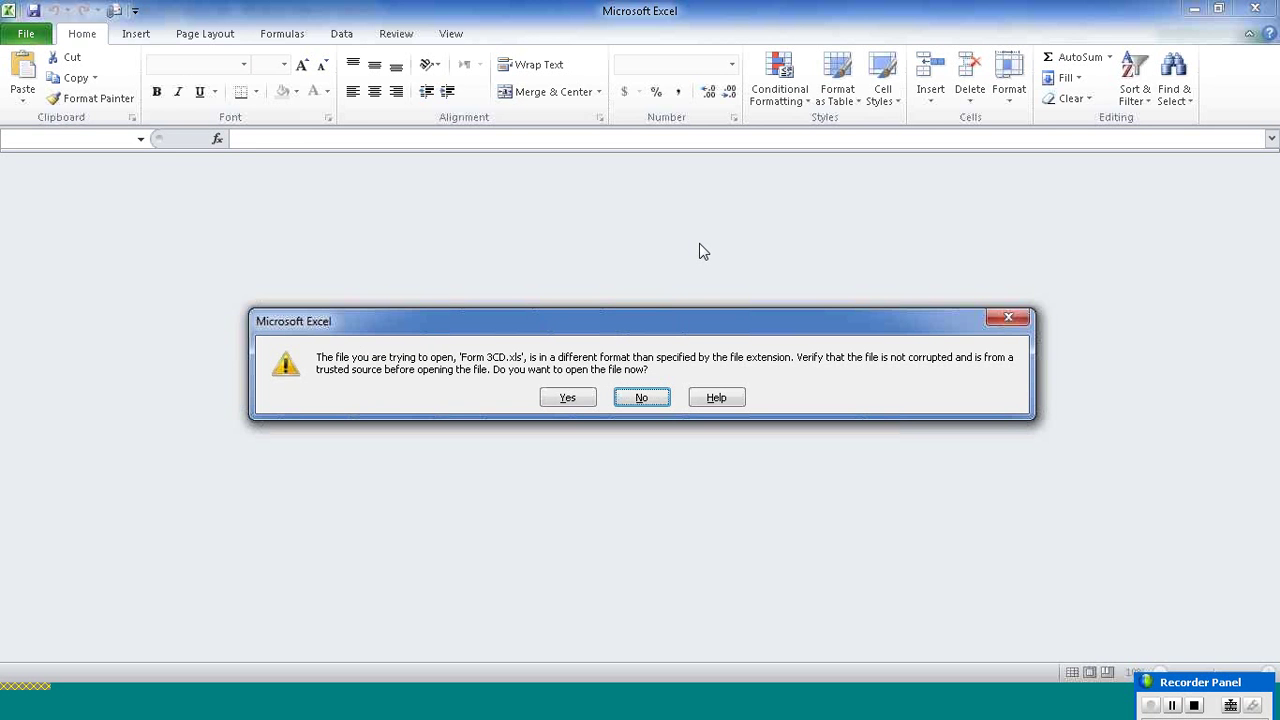
left_click(568, 397)
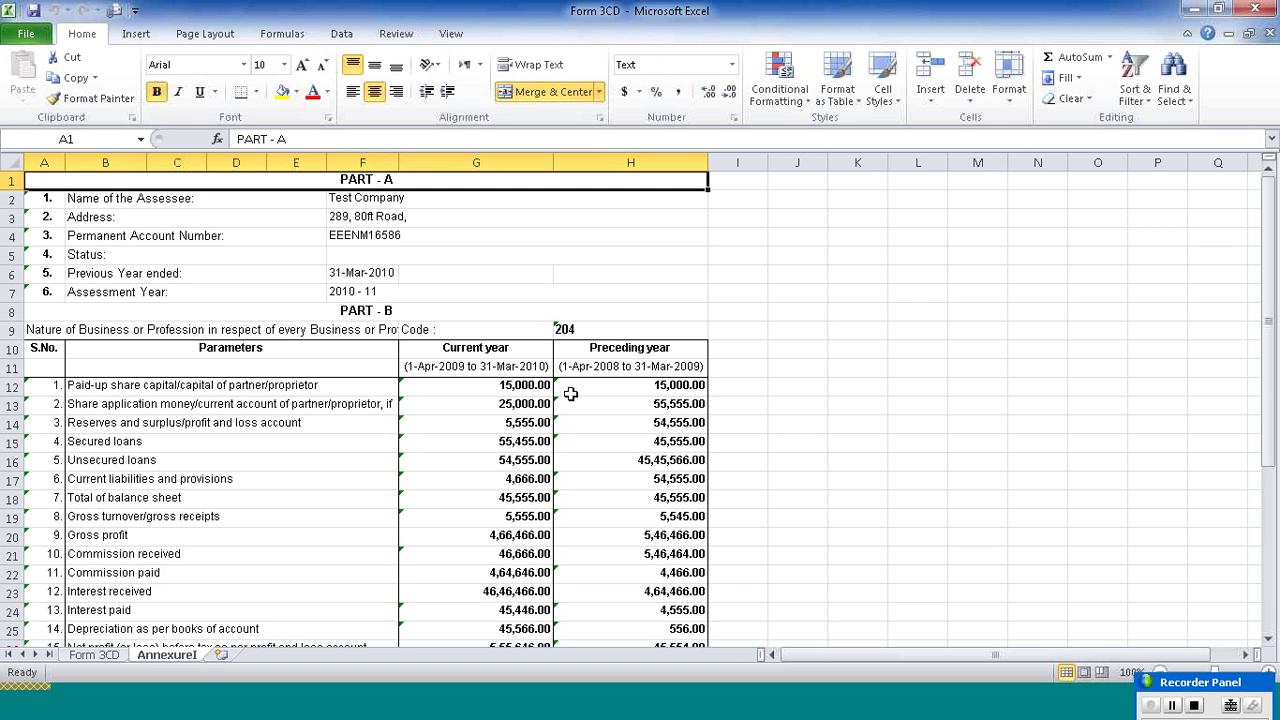
- Review the AnnexureI sheet from Part A through the Part B figures to the signature block, and return to its start
key("Down")
key("Down")
key("Down")
key("Down")
key("Down")
key("Down")
key("Down")
key("Down")
key("Down")
key("Down")
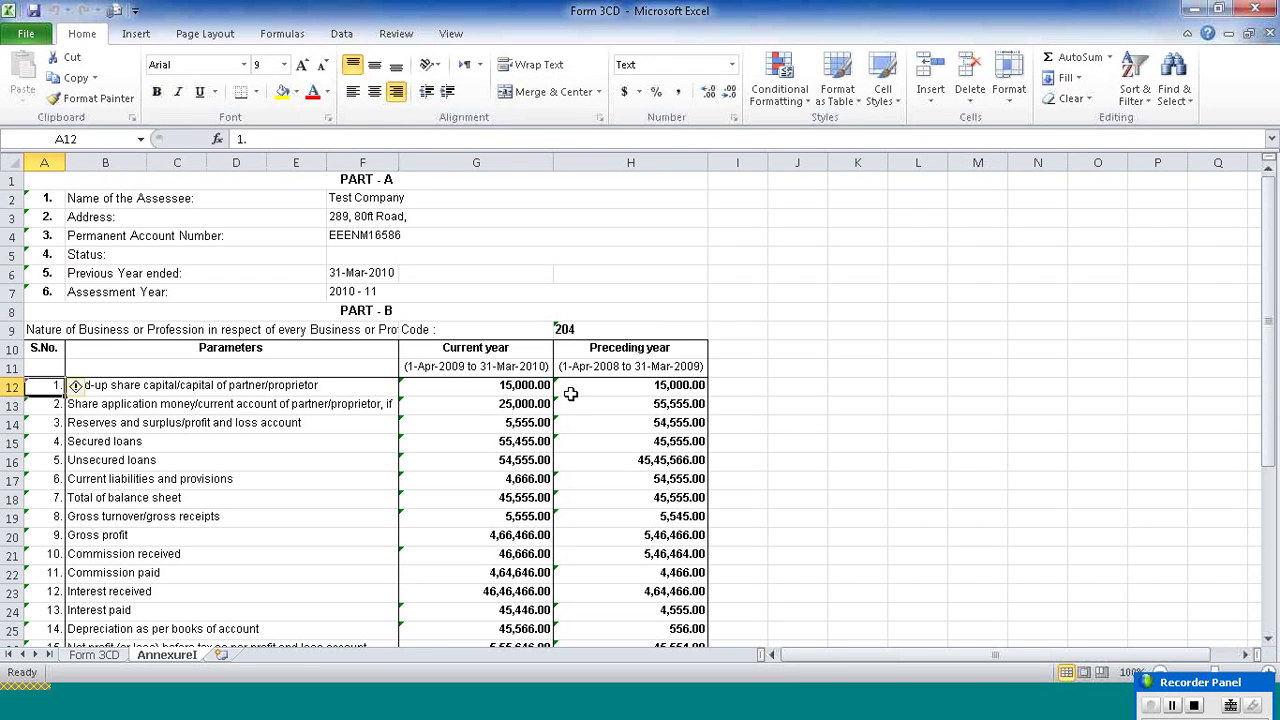
key("Down")
key("Down")
key("Down")
key("Down")
key("Down")
key("Down")
key("Down")
key("Down")
key("Down")
key("Down")
key("Down")
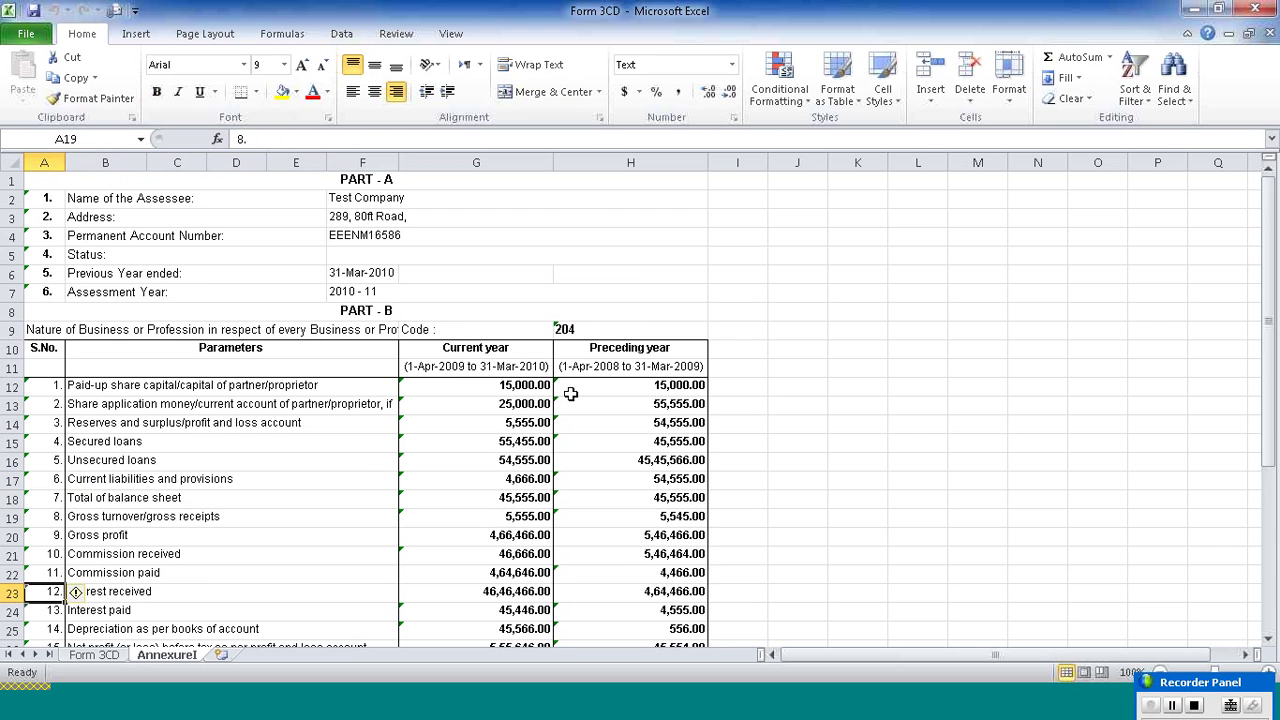
key("Down")
key("Down")
key("Down")
key("Down")
key("Down")
key("Down")
key("Down")
key("Down")
key("Down")
key("Down")
key("Down")
key("Down")
key("Down")
key("Down")
key("Down")
key("Down")
key("Down")
key("Down")
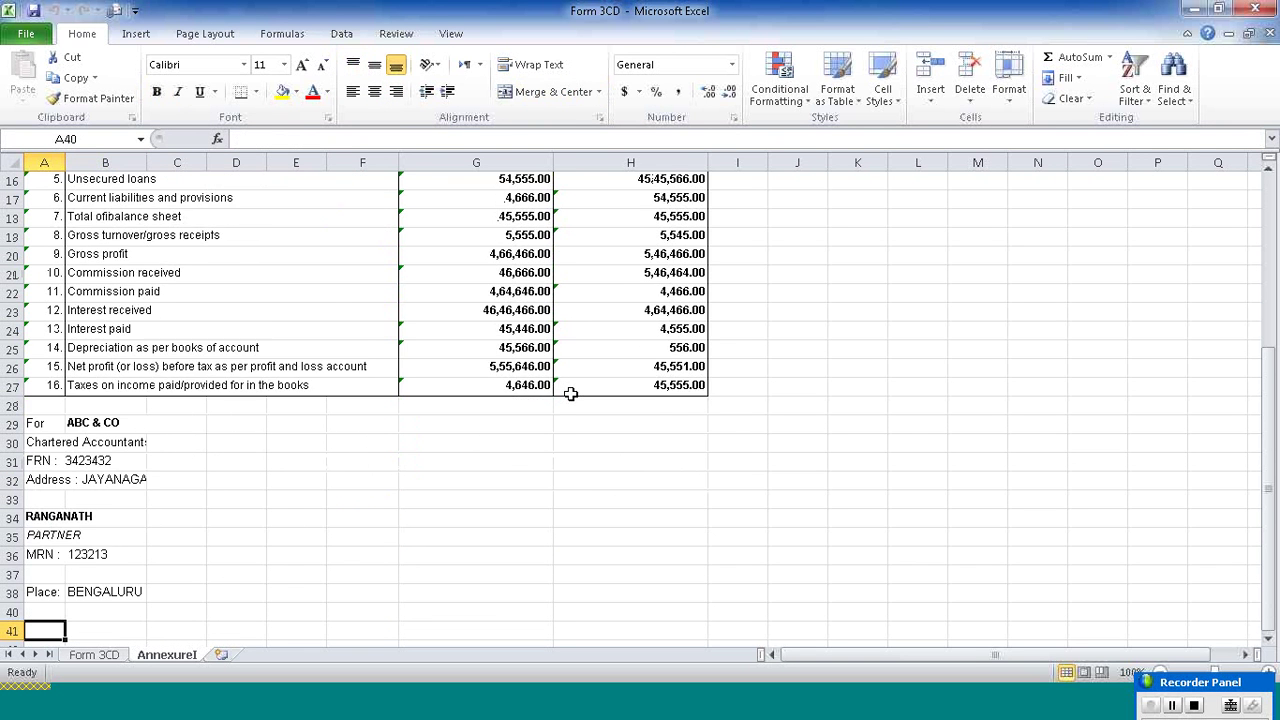
key("Down")
key("Down")
key("Down")
key("Down")
key("Down")
key("Down")
key("Up")
key("Up")
key("Up")
key("Up")
key("Up")
key("Up")
key("Up")
key("Up")
key("Up")
key("Up")
key("Up")
key("Up")
key("Up")
key("Up")
key("Up")
key("Up")
key("Up")
key("Up")
key("Up")
key("Up")
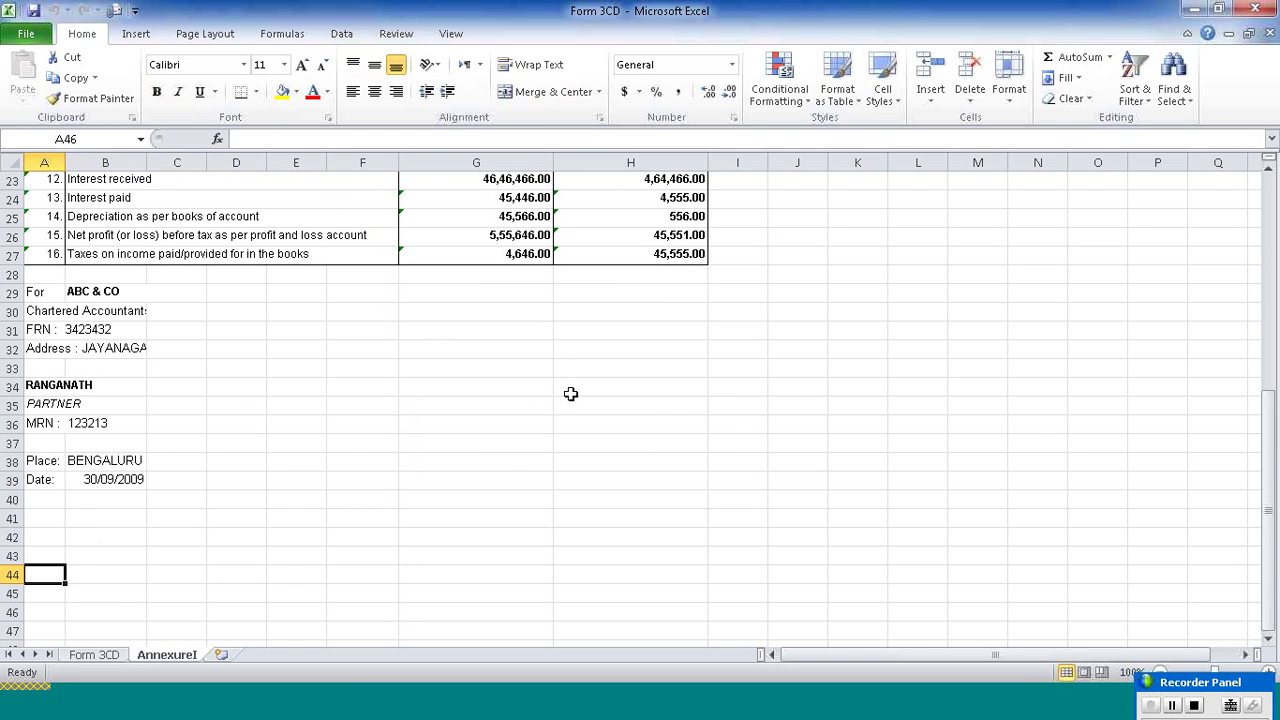
key("Up")
key("Up")
key("Up")
key("Up")
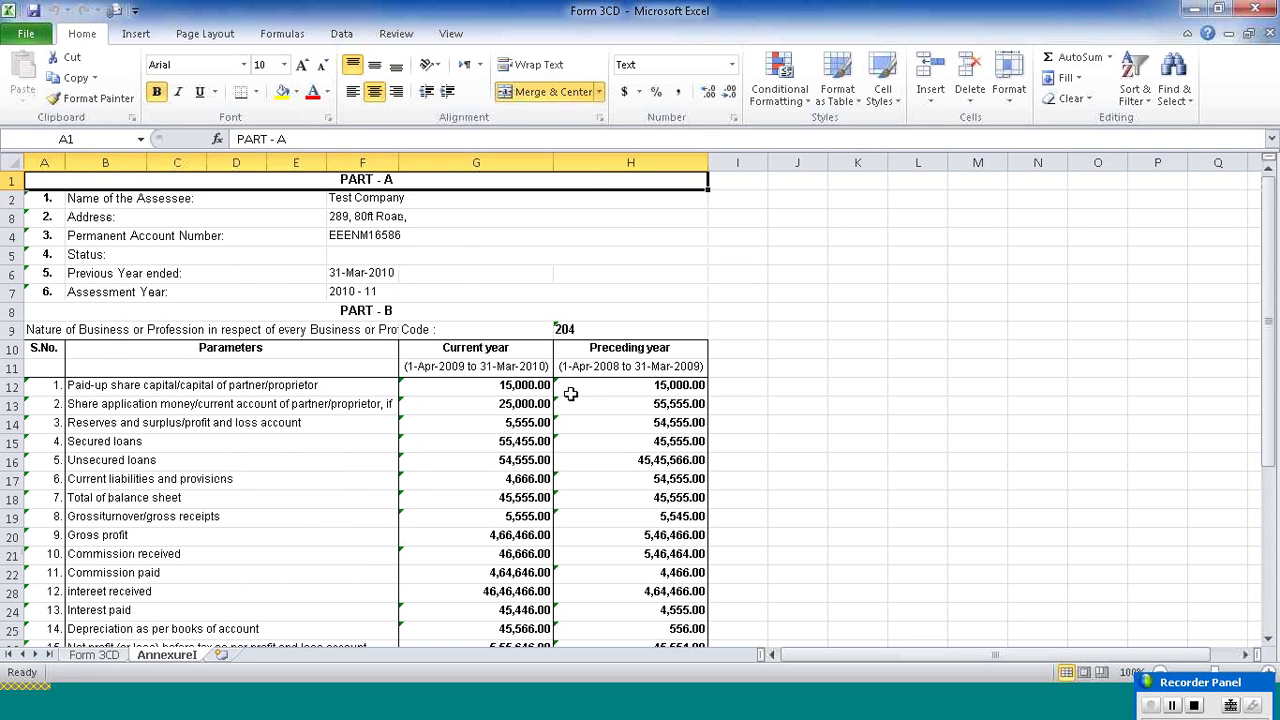
- Check the file types available for saving the Form 3CD workbook under another format, and leave without saving
left_click(25, 35)
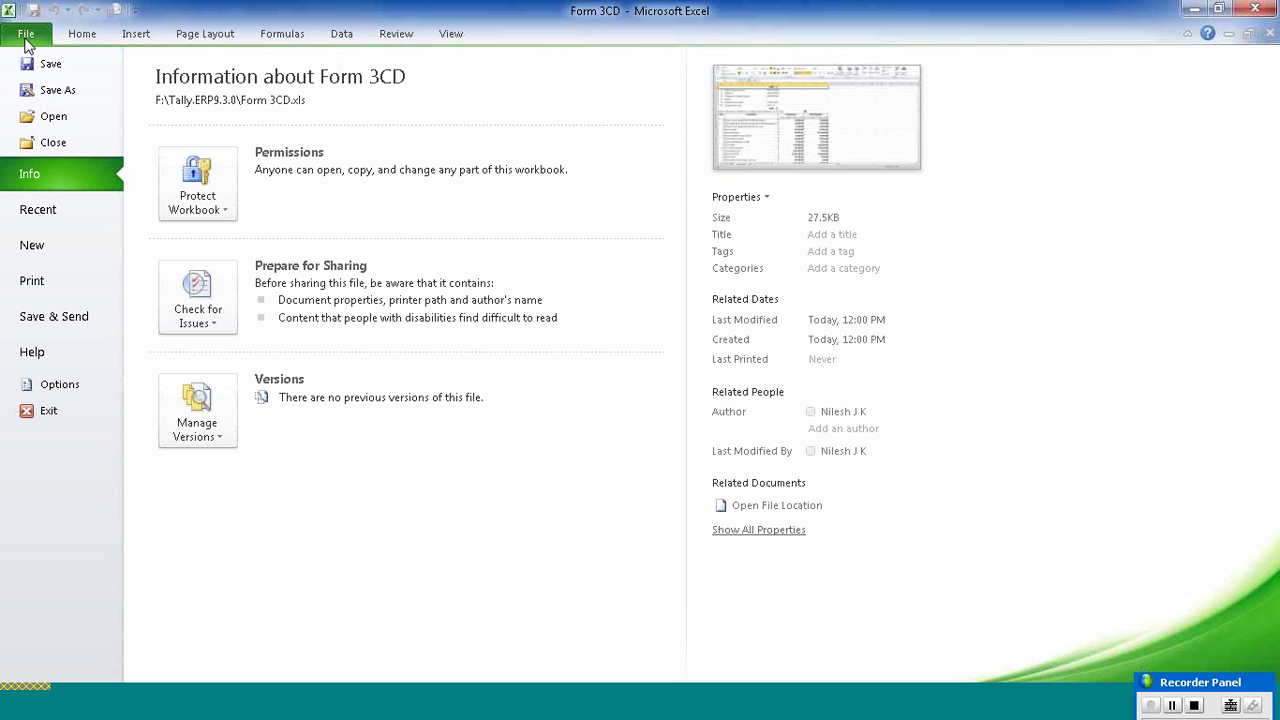
left_click(60, 90)
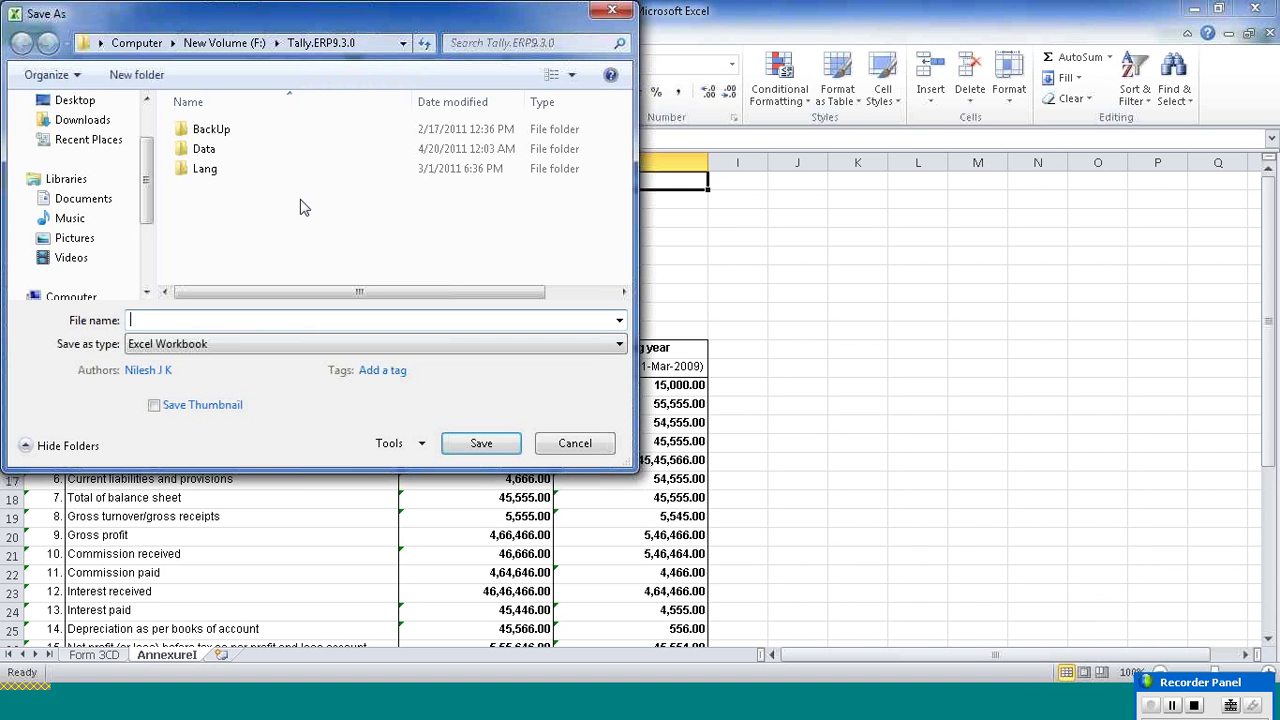
left_click(615, 346)
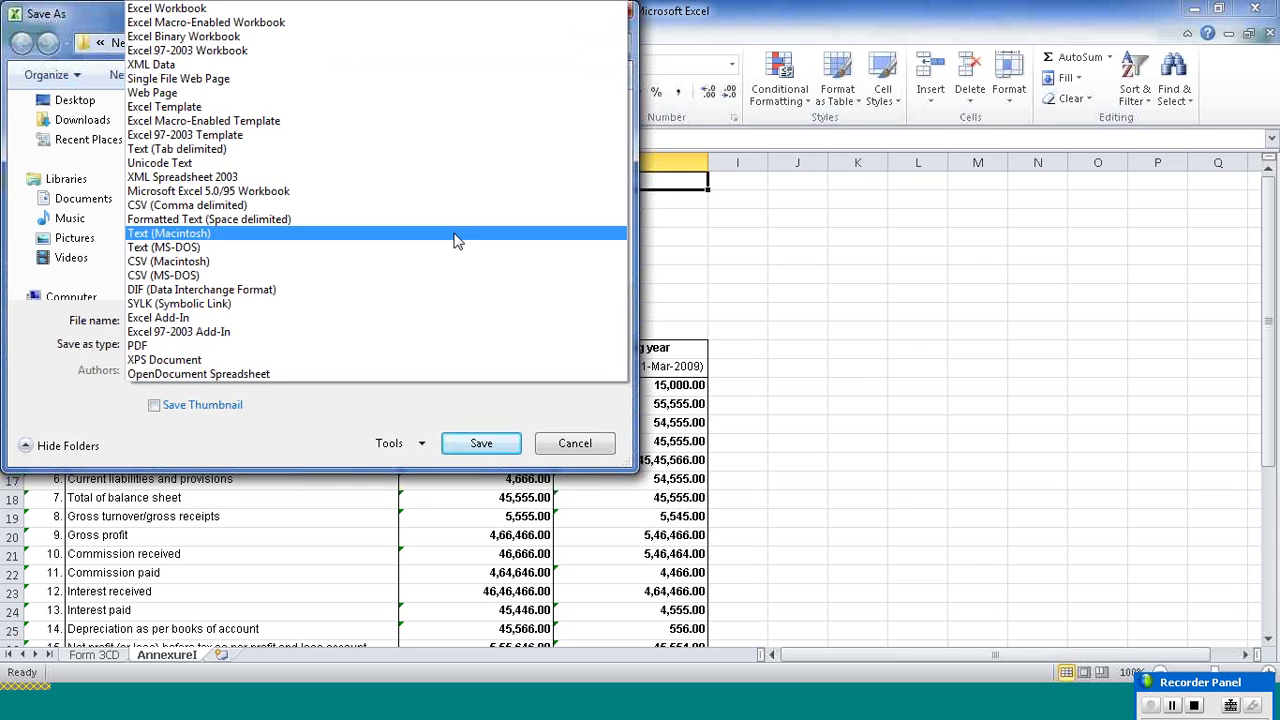
left_click(581, 449)
left_click(577, 447)
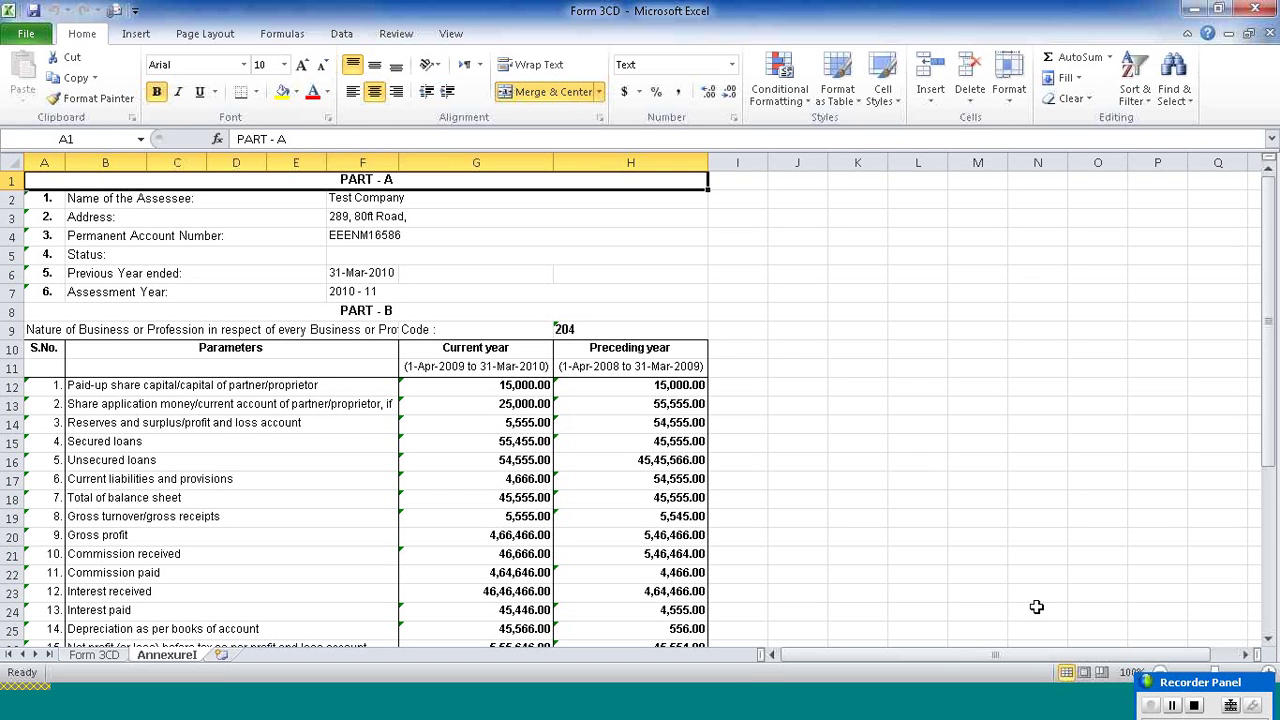
- Add a new worksheet after AnnexureI and copy the whole AnnexureI table into it, starting at cell A1
left_click(1083, 674)
left_click(222, 655)
left_click(182, 655)
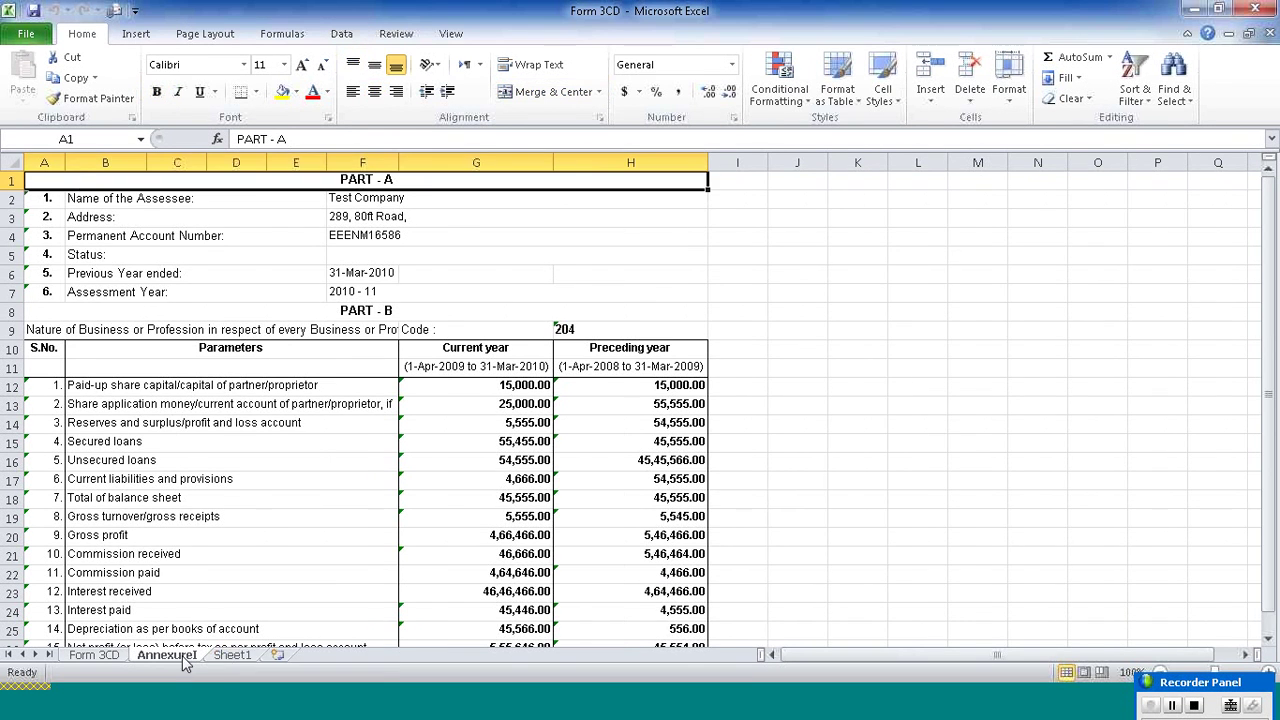
key("ctrl+a")
key("ctrl+c")
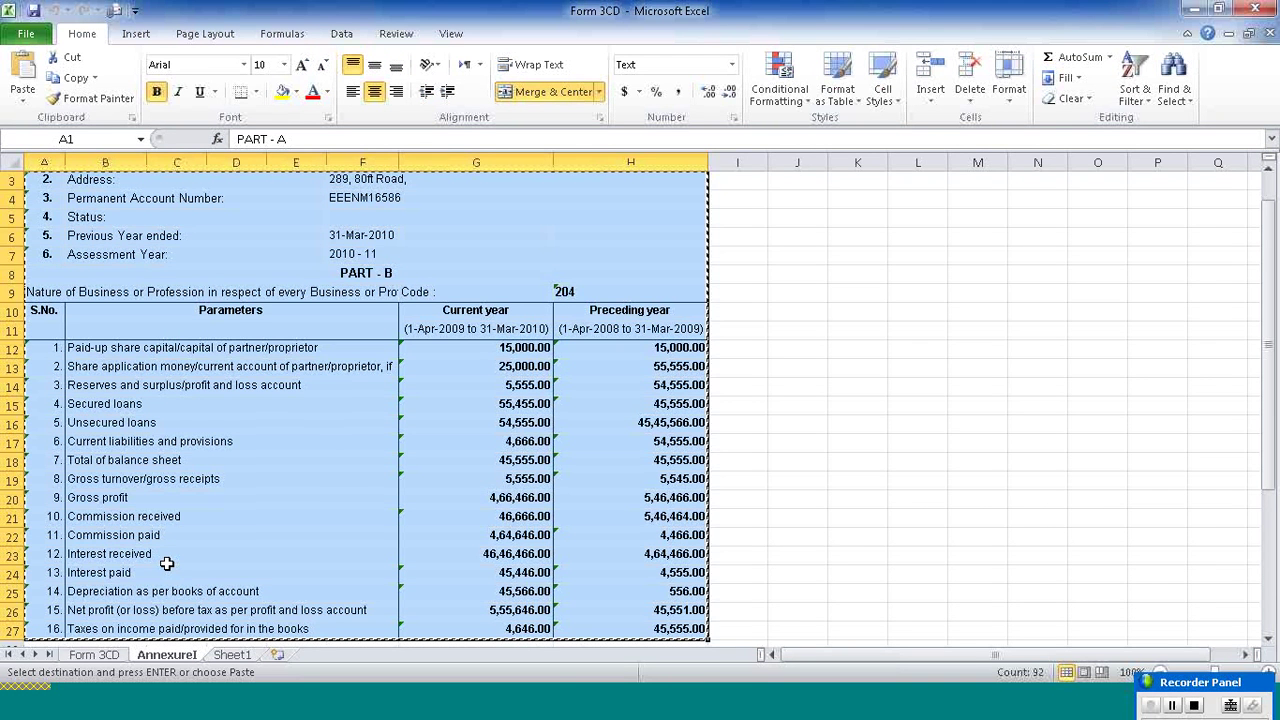
left_click(232, 655)
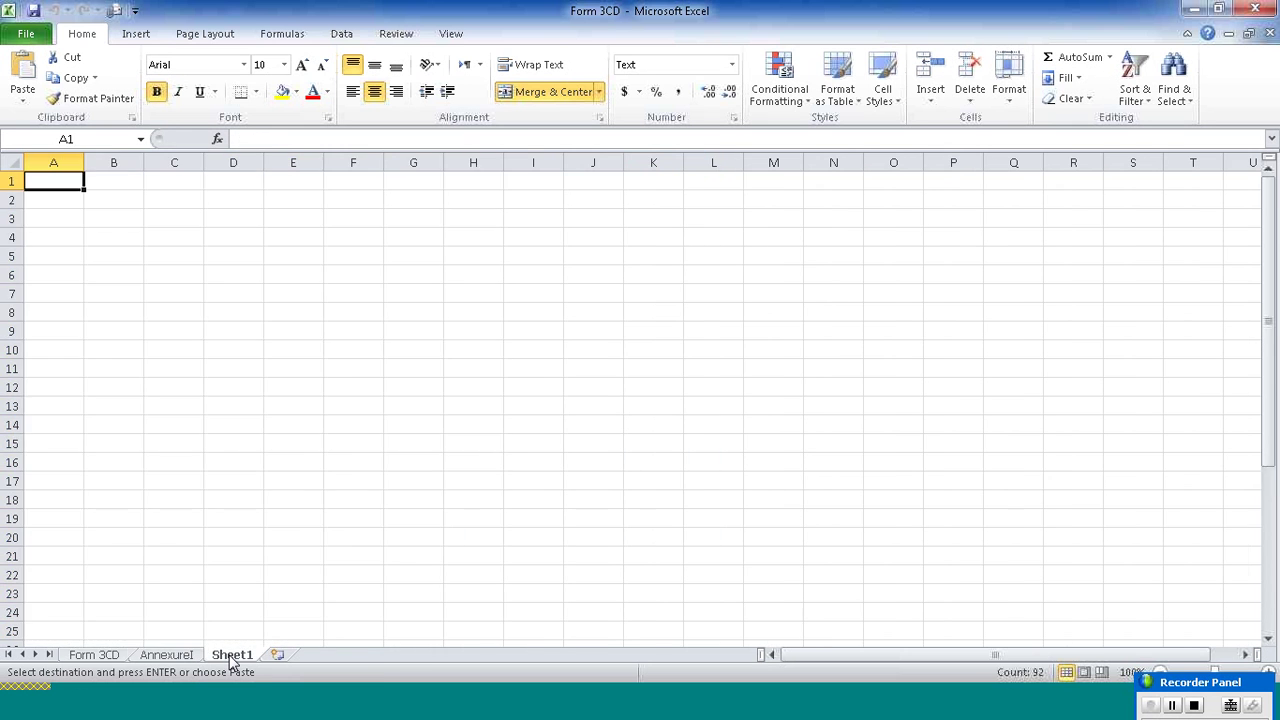
key("ctrl+v")
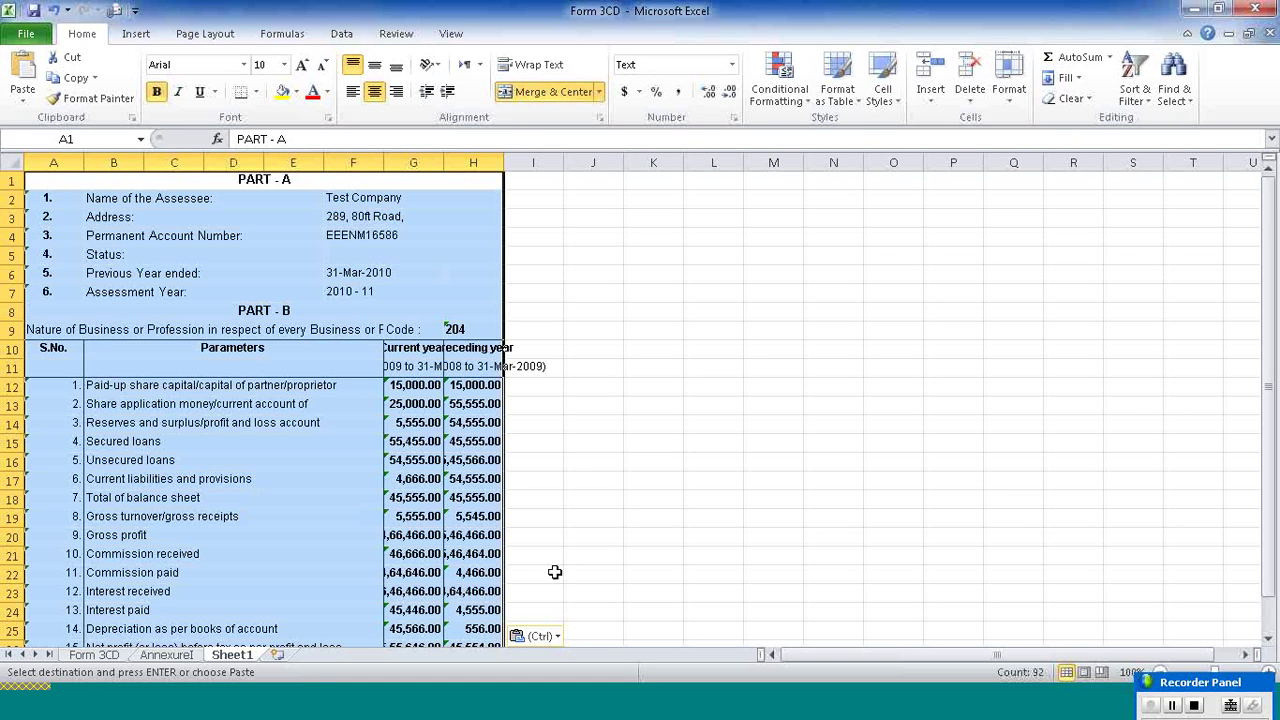
- Paste the copied AnnexureI table over Sheet1 again at A1, and fit column H to its contents
left_click(1083, 674)
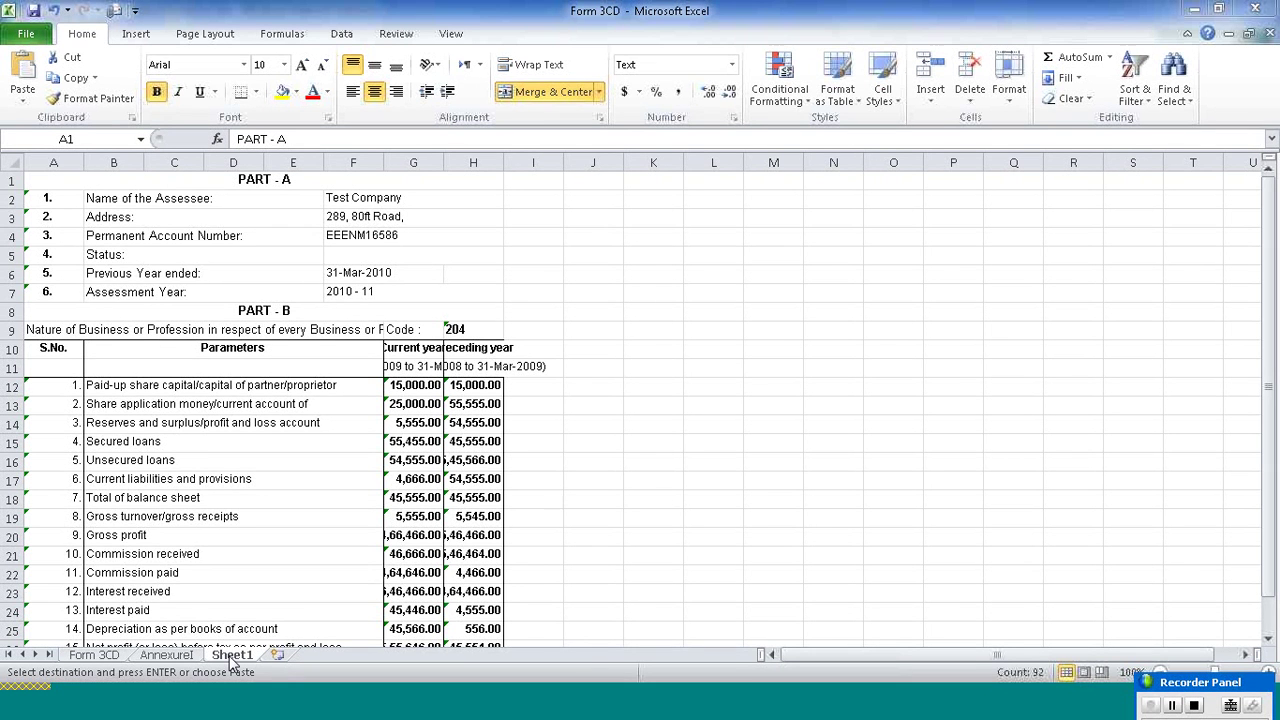
key("ctrl+v")
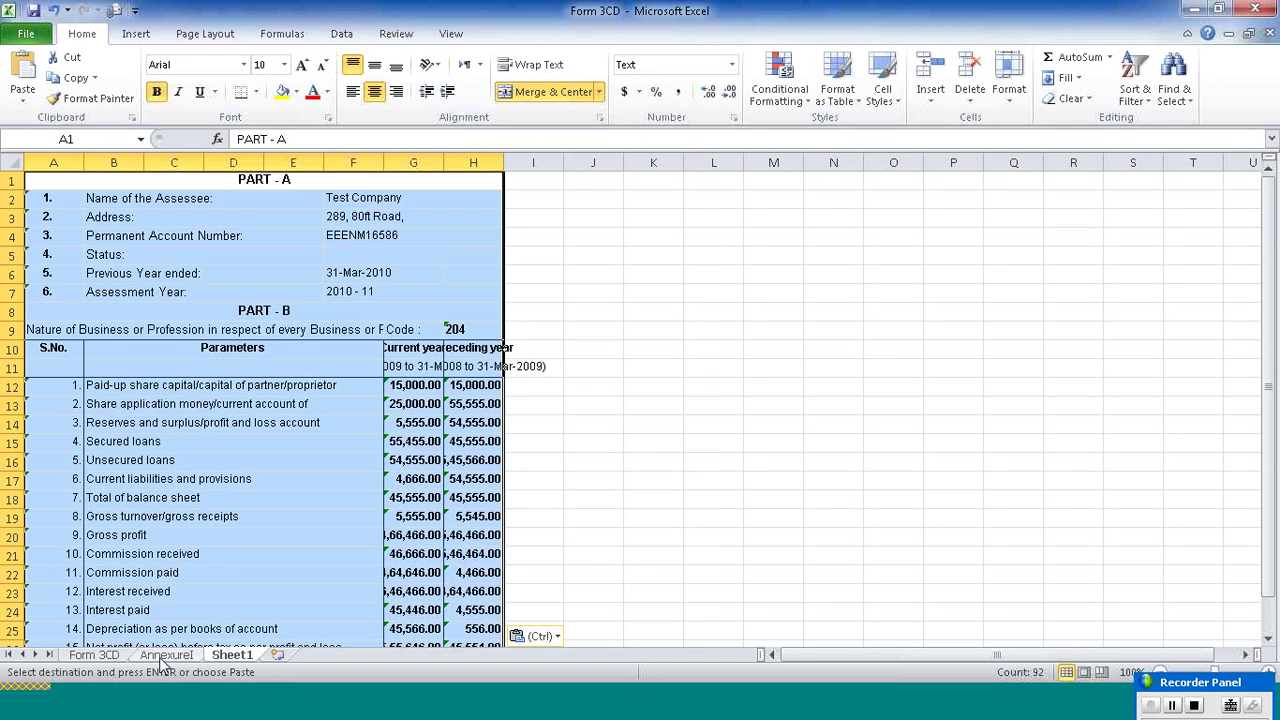
left_click(162, 656)
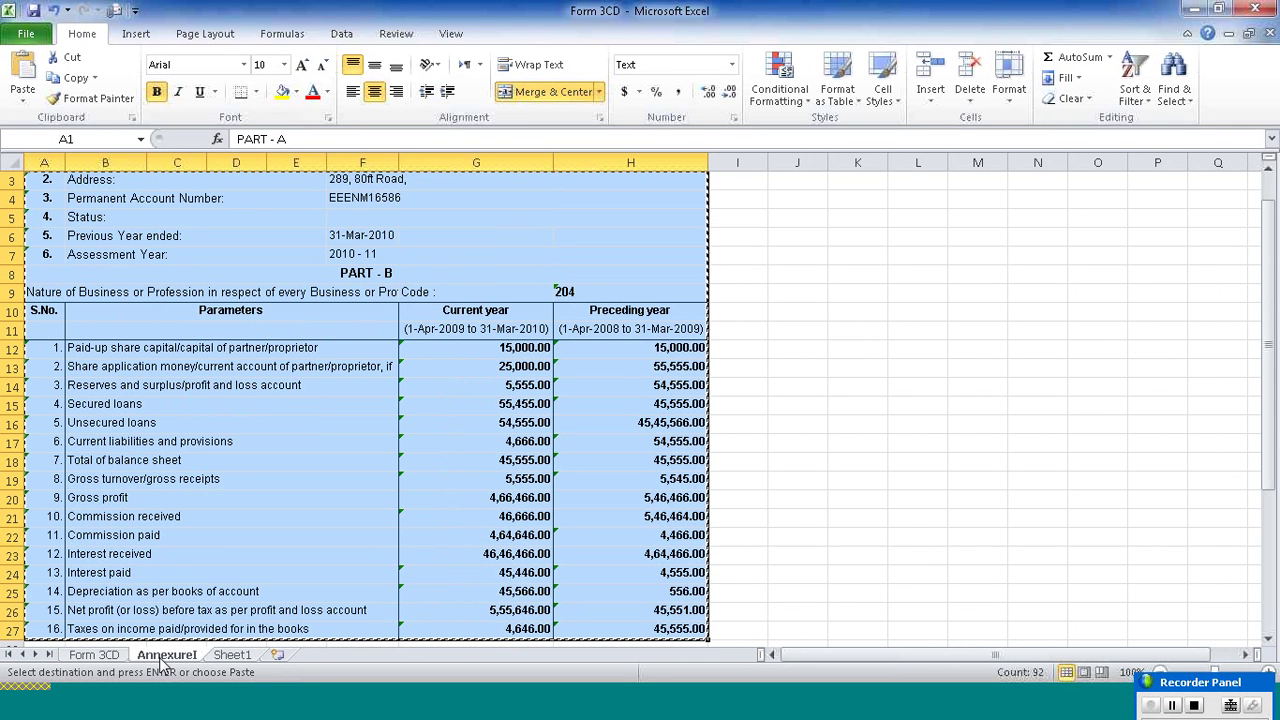
left_click(224, 656)
key("ctrl+v")
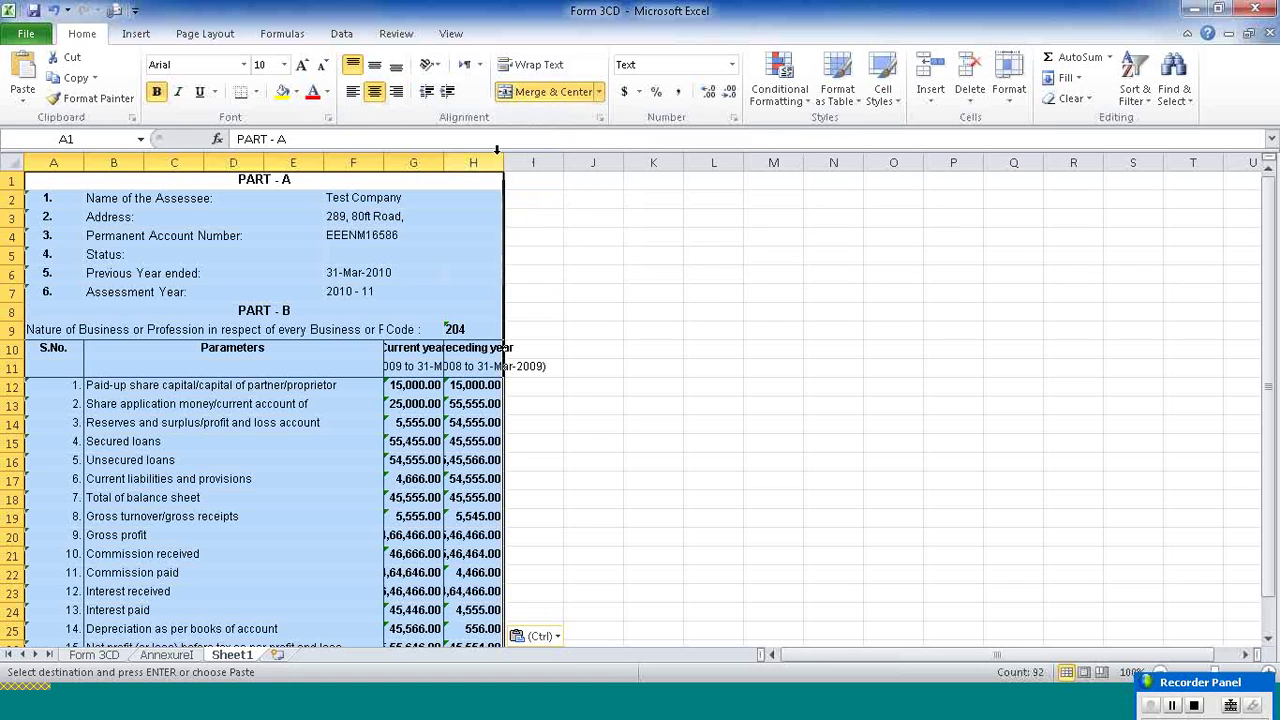
double_click(507, 162)
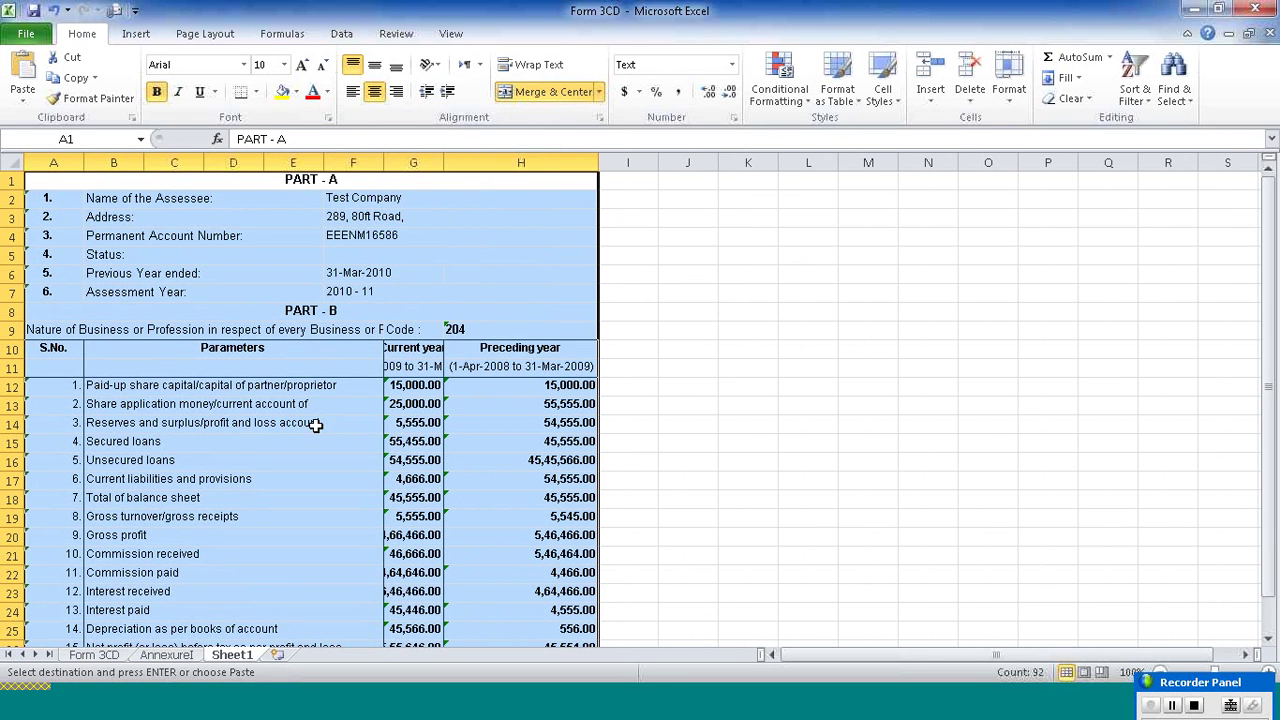
- Open the Windows Start menu
left_click(30, 703)
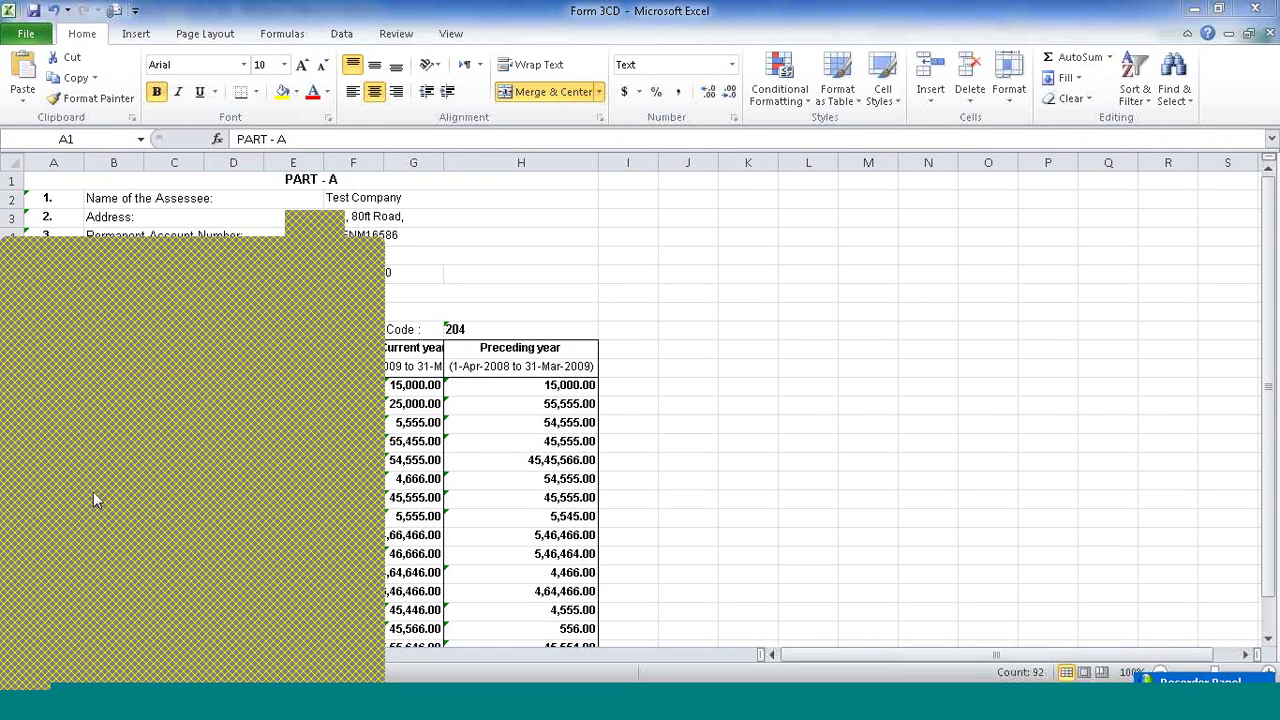